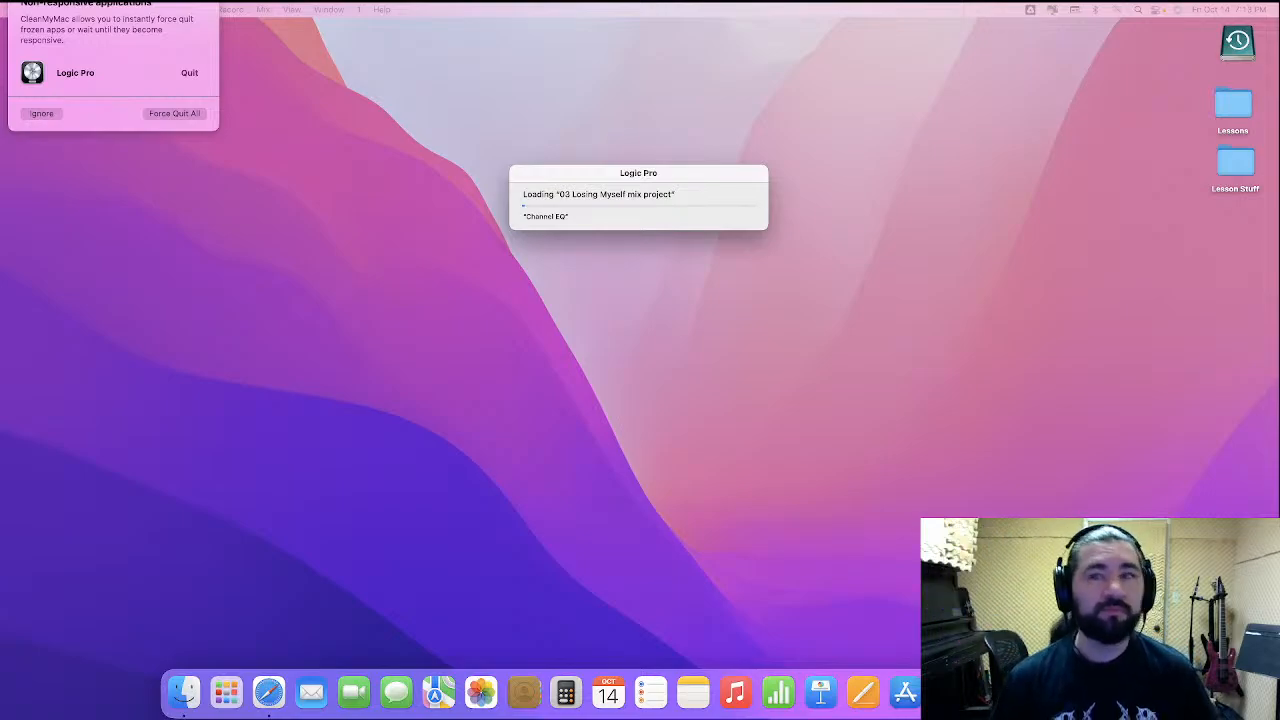
- Ignore the non-responsive application alert while the project loads
left_click(50, 116)
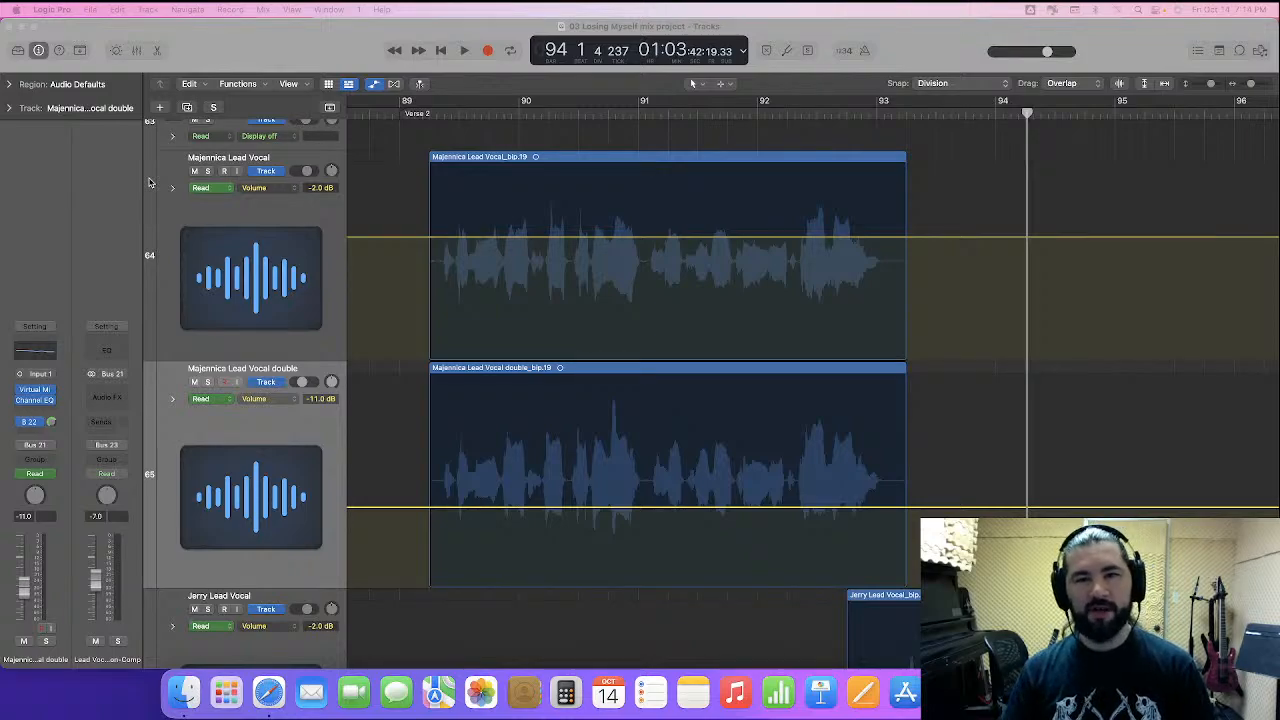
left_click(387, 272)
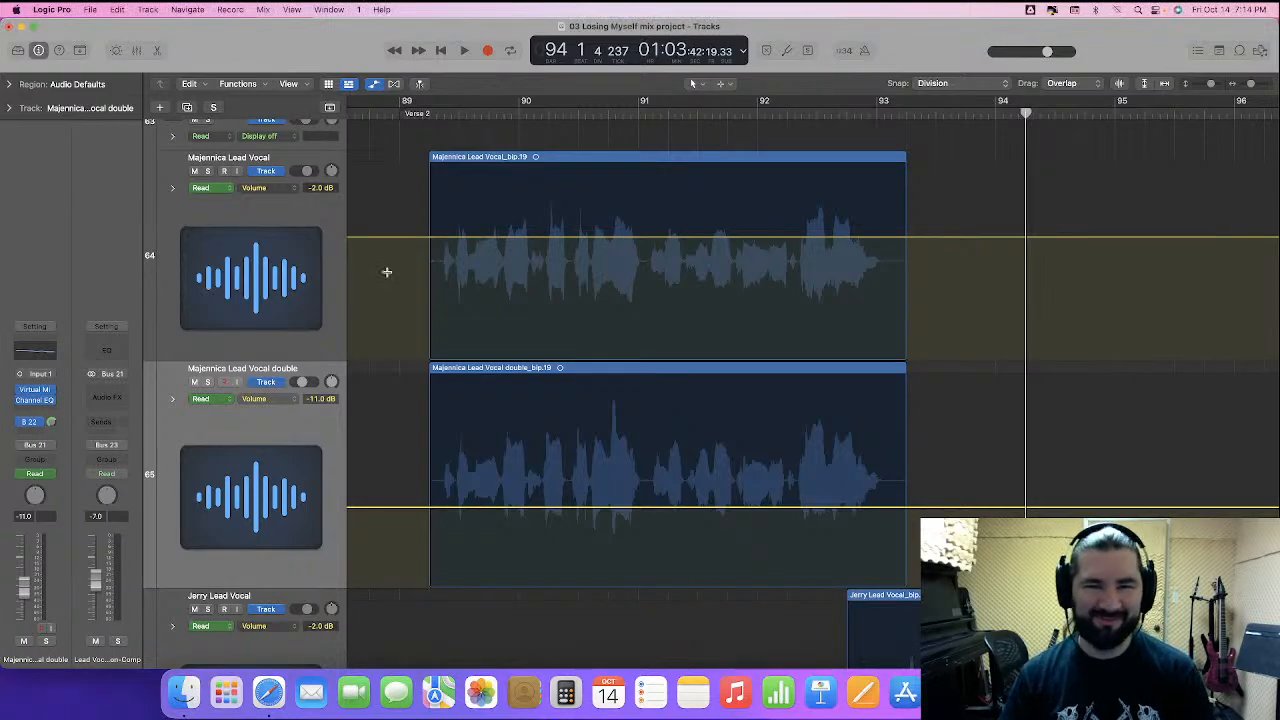
- Return the playhead to the start of the project and save it
key("super+Left")
key("super+Left")
key("super+Left")
key("super+Left")
key("super+Left")
key("super+Left")
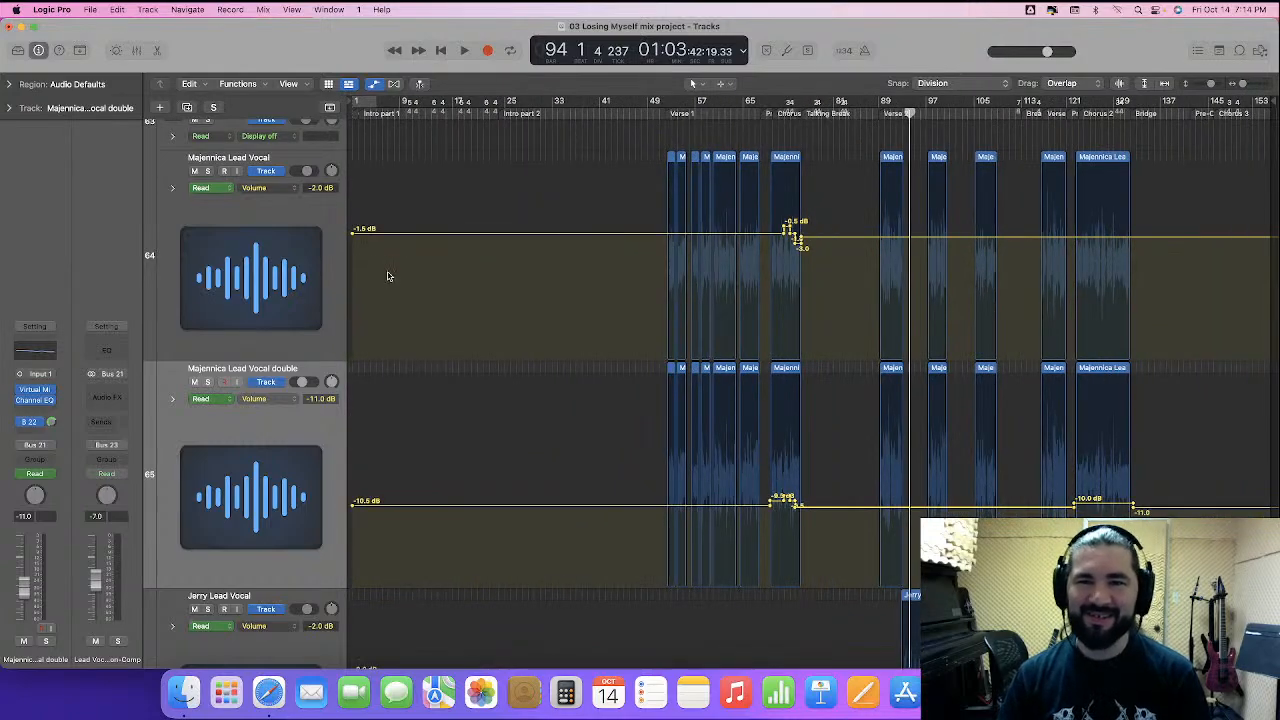
key("super+Right")
key("super+Right")
key("super+Right")
key("super+Right")
key("Return")
key("super+s")
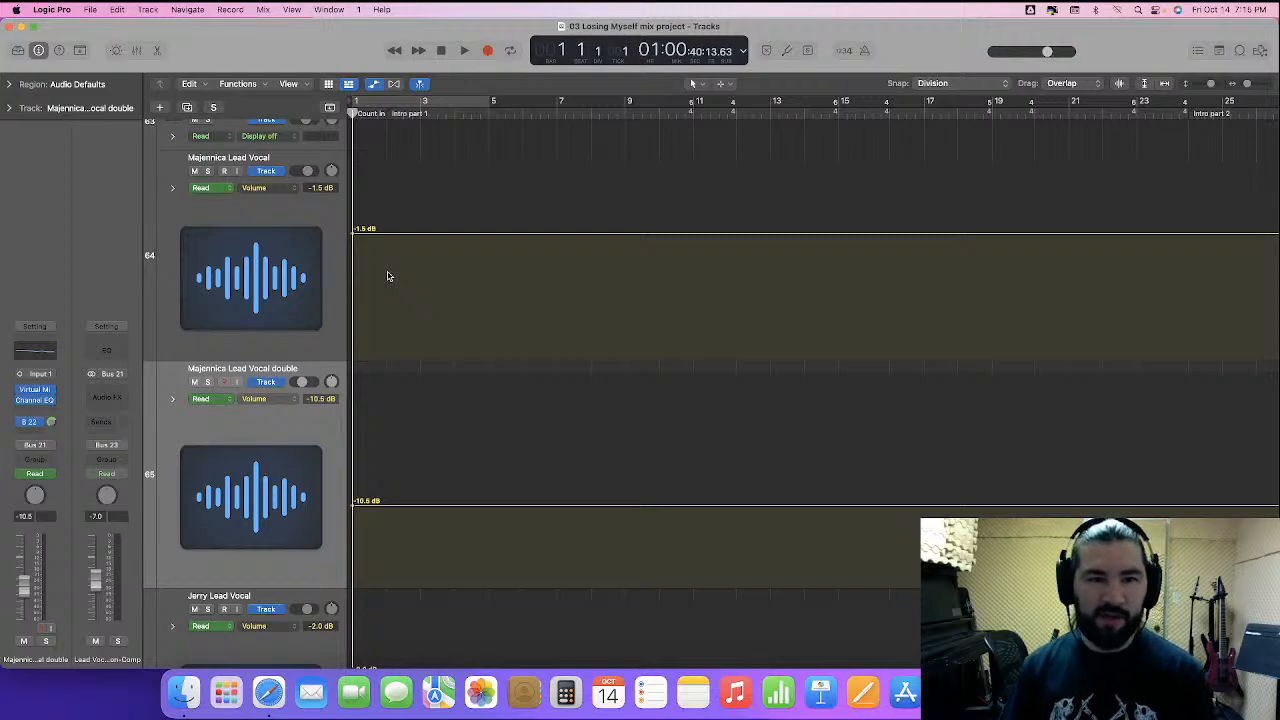
- Place the playhead at bar 51, just before the Verse 1 vocal regions
scroll(392, 279, "right", 10)
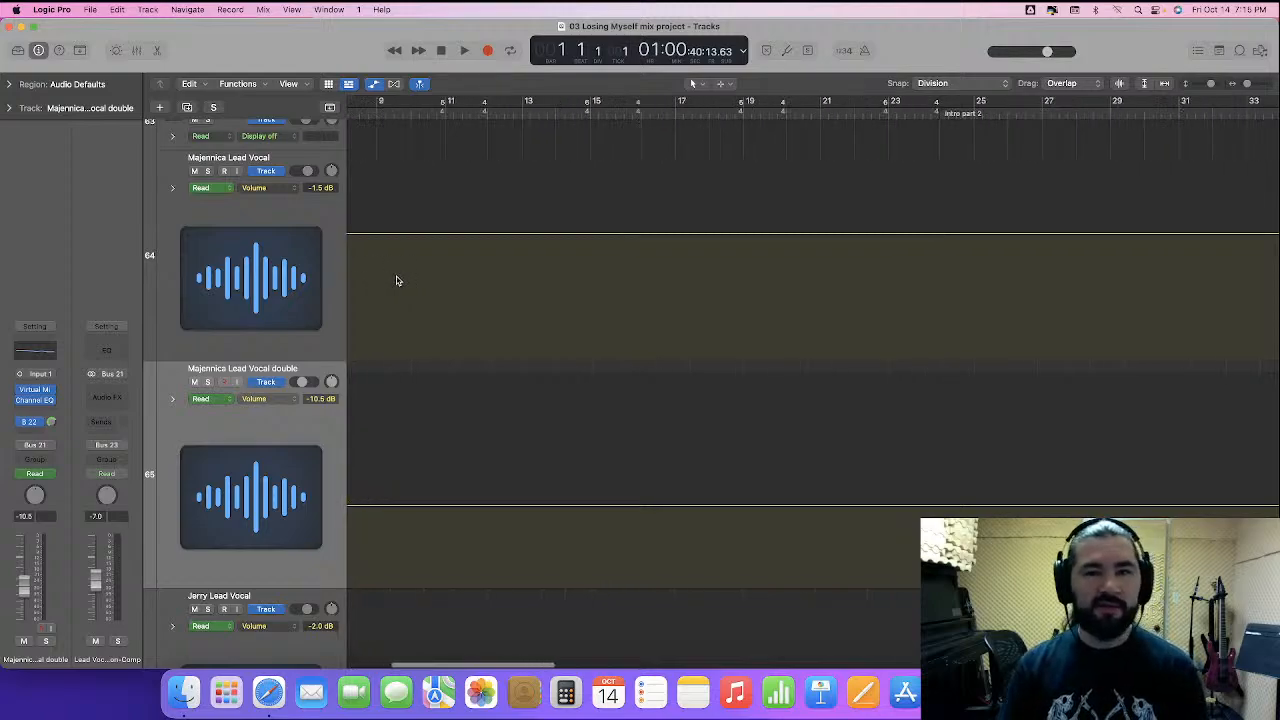
scroll(396, 281, "left", 10)
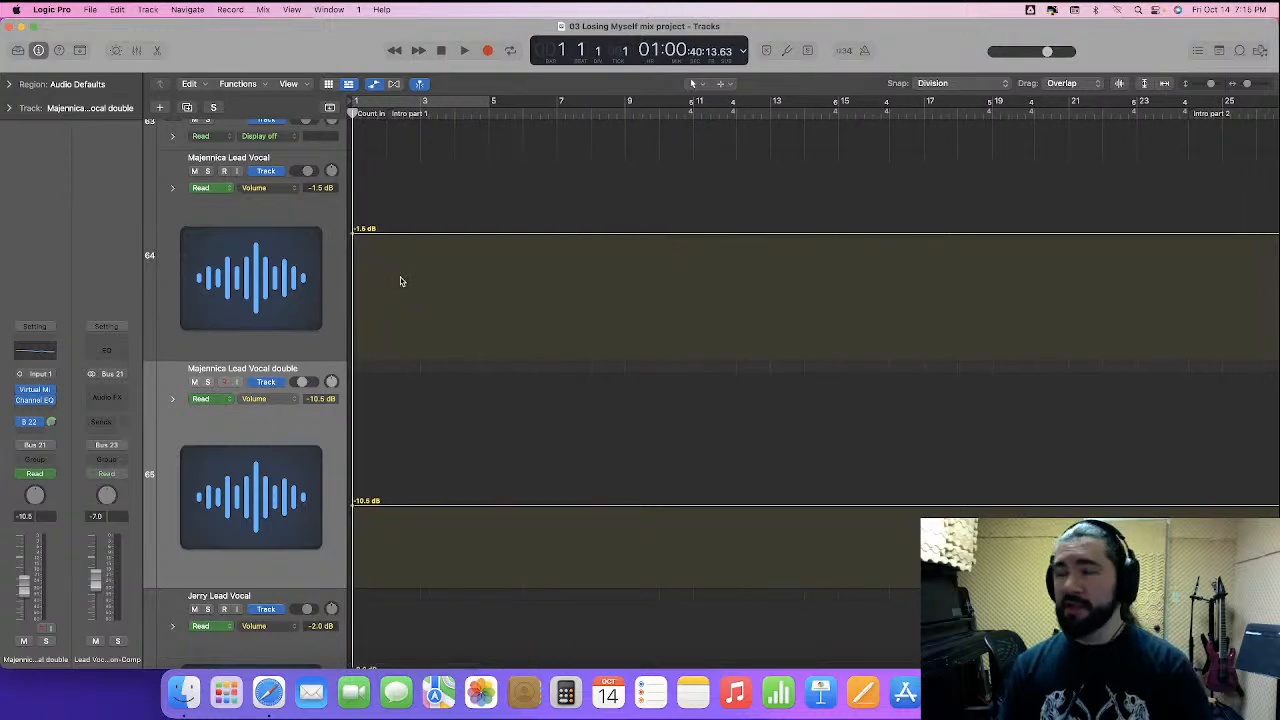
scroll(400, 281, "right", 15)
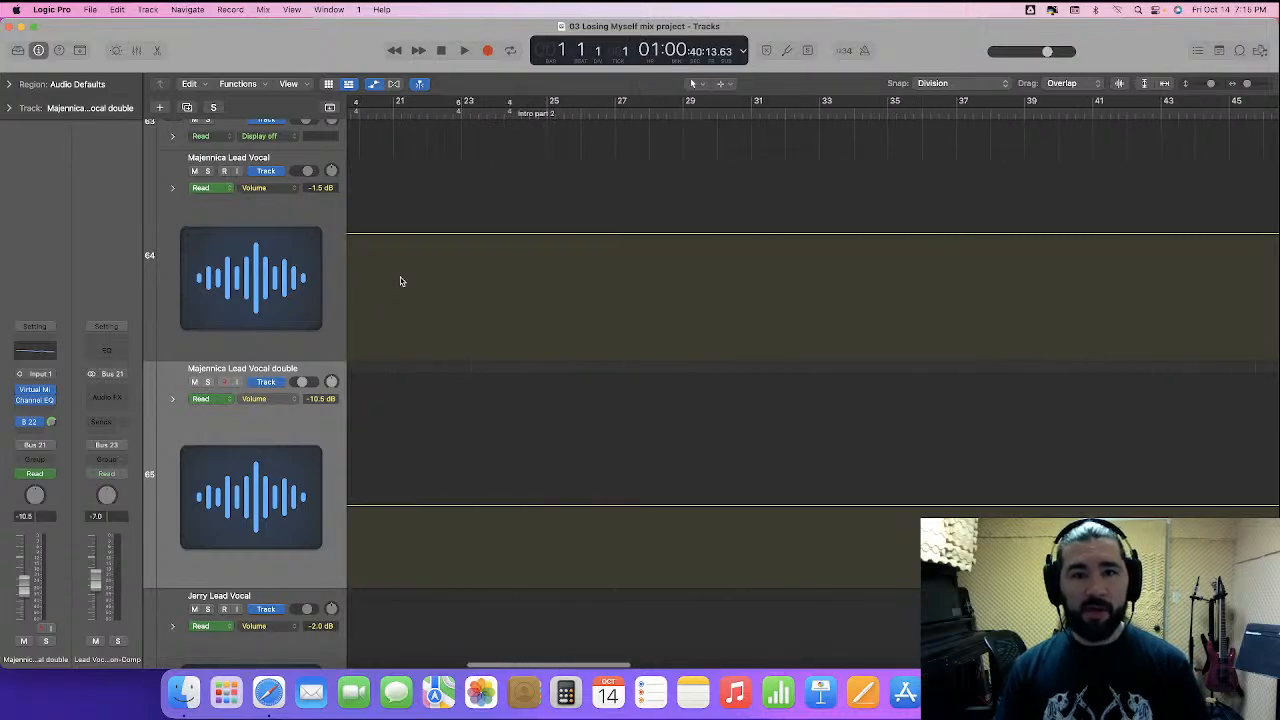
scroll(400, 281, "right", 8)
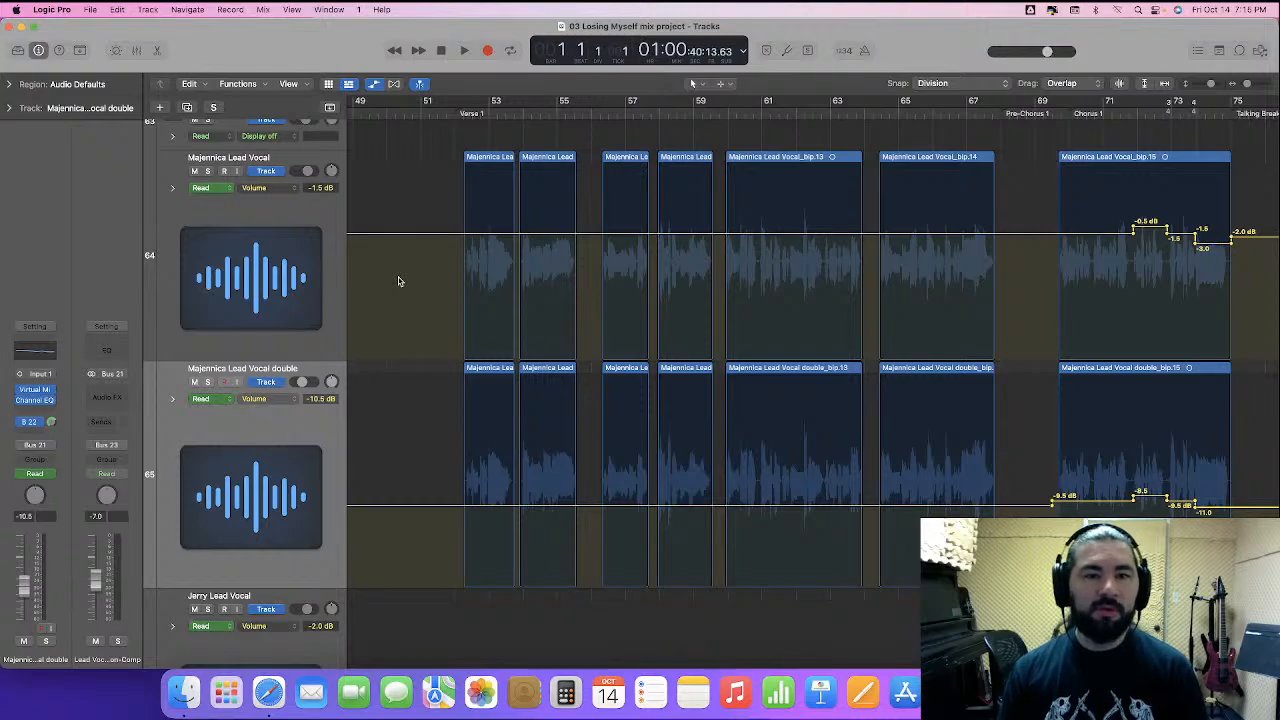
scroll(398, 281, "right", 2)
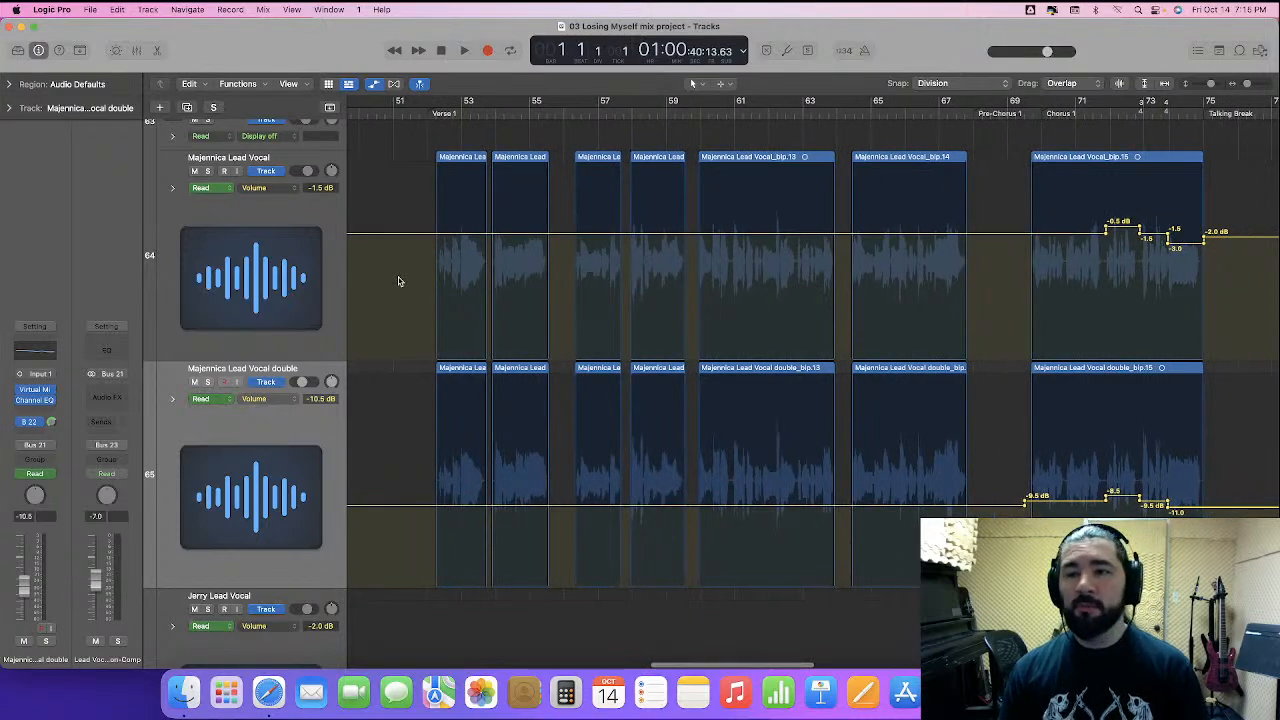
scroll(398, 281, "left", 3)
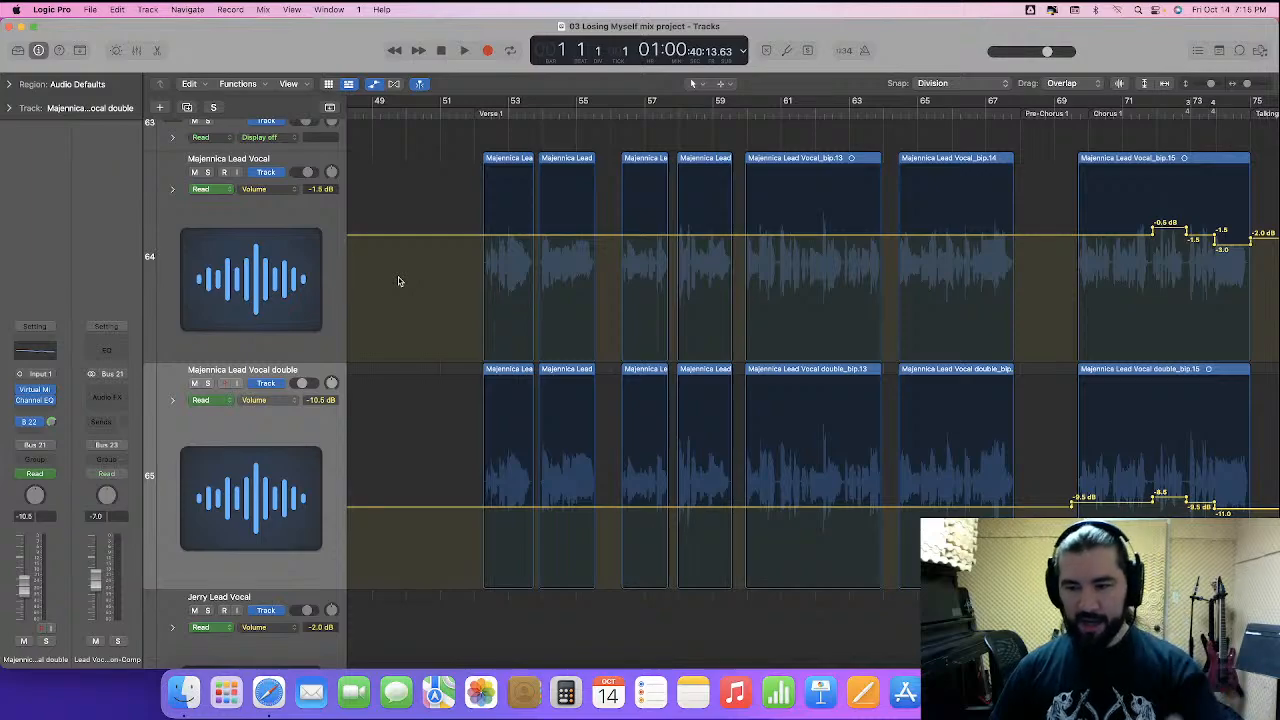
left_click(442, 113)
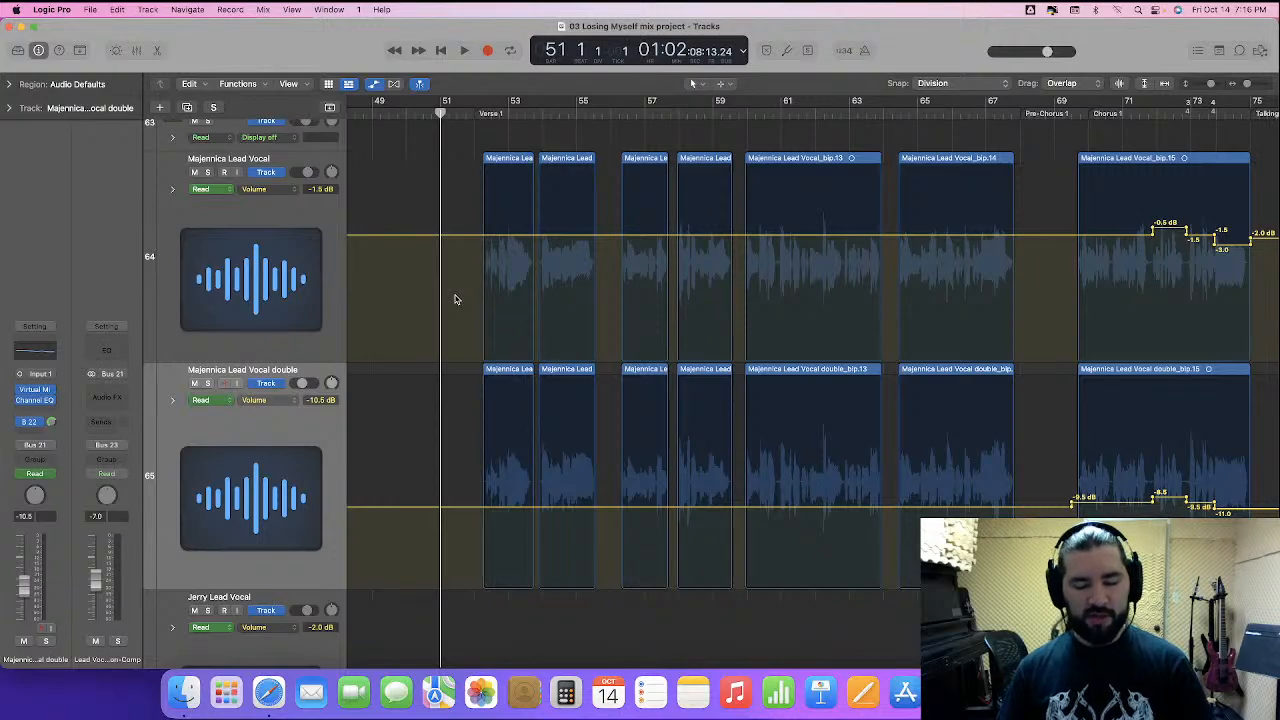
scroll(448, 304, "right", 1)
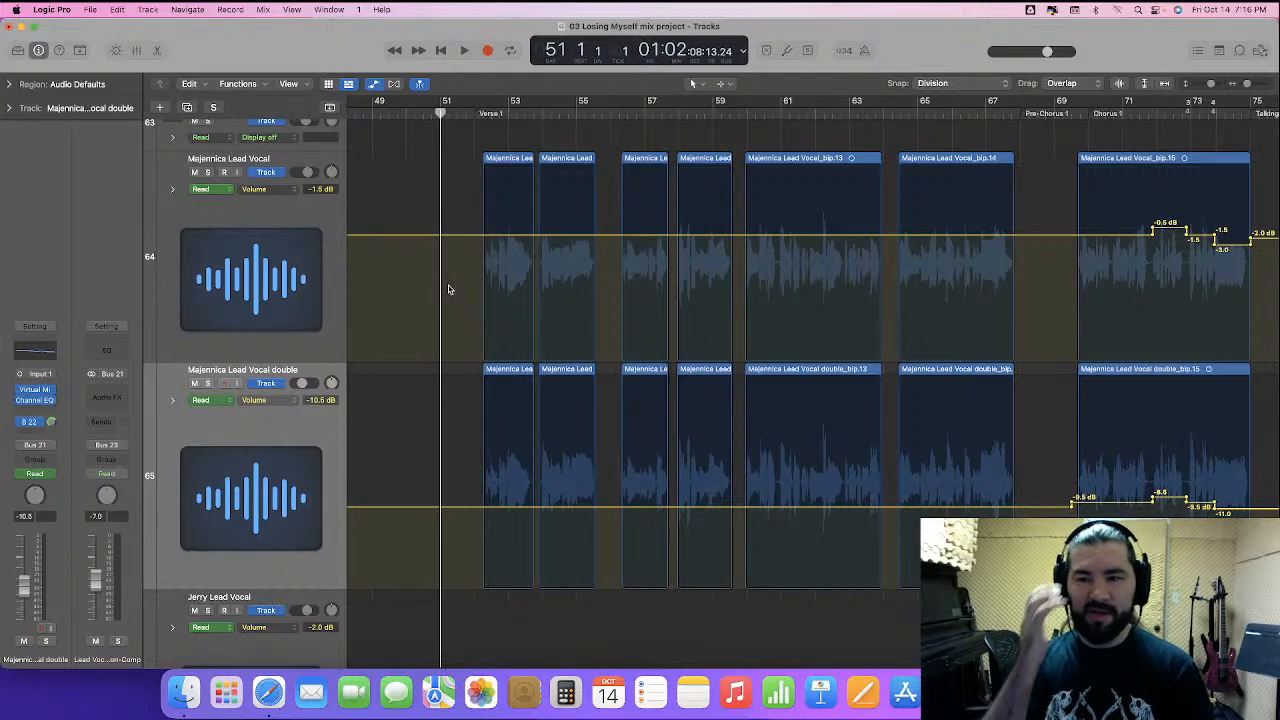
- Examine the regions and volume automation of the lead vocal and its double across the song
key("super+Left")
key("super+Left")
key("super+Left")
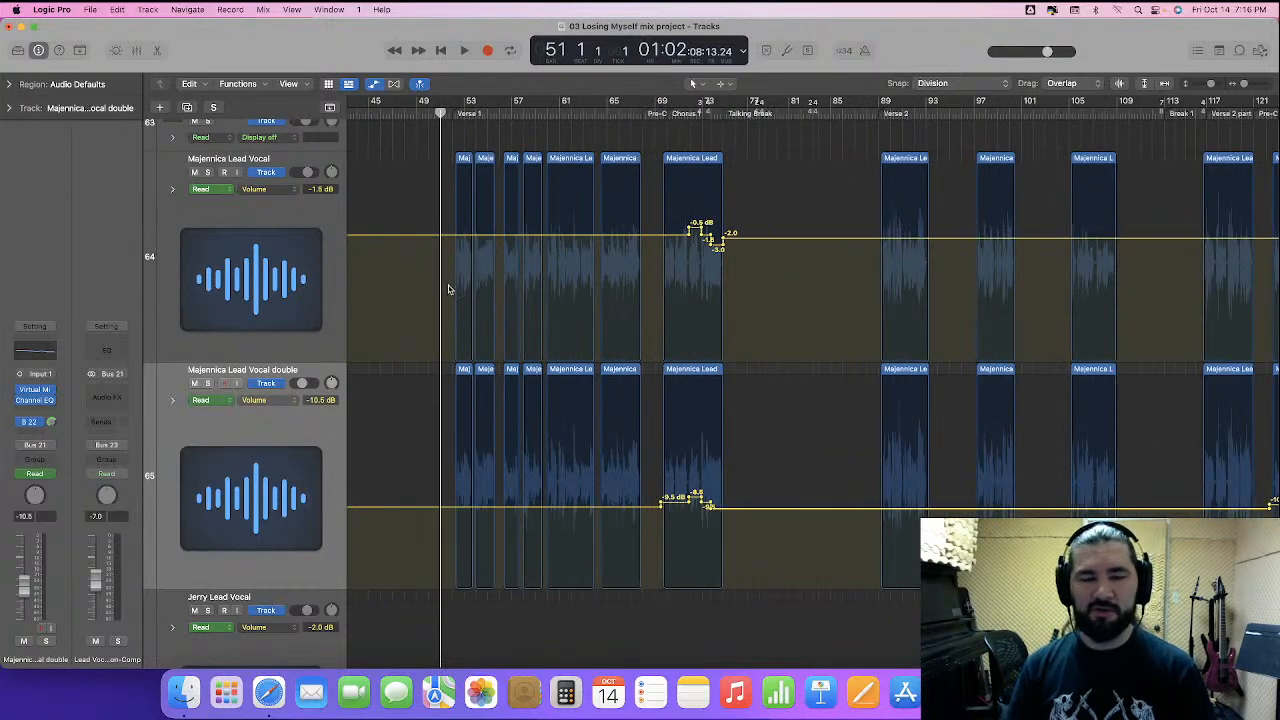
key("super+Right")
key("super+Right")
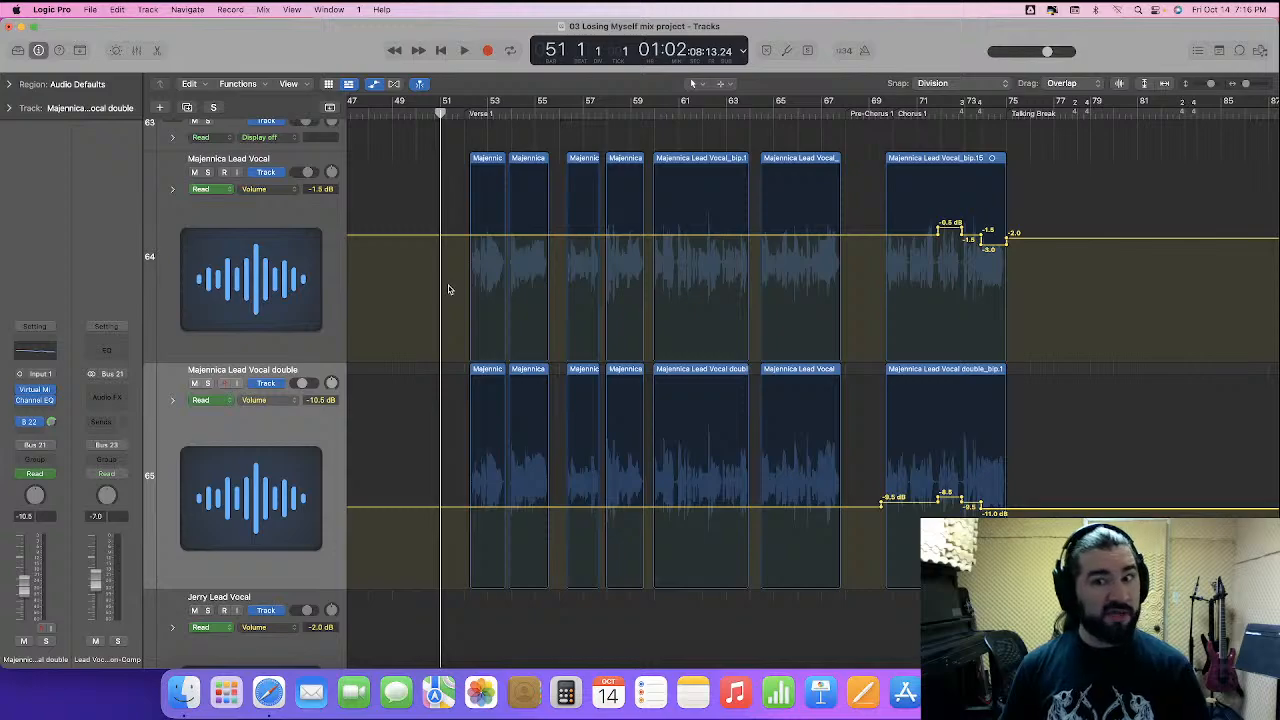
scroll(448, 289, "down", 5)
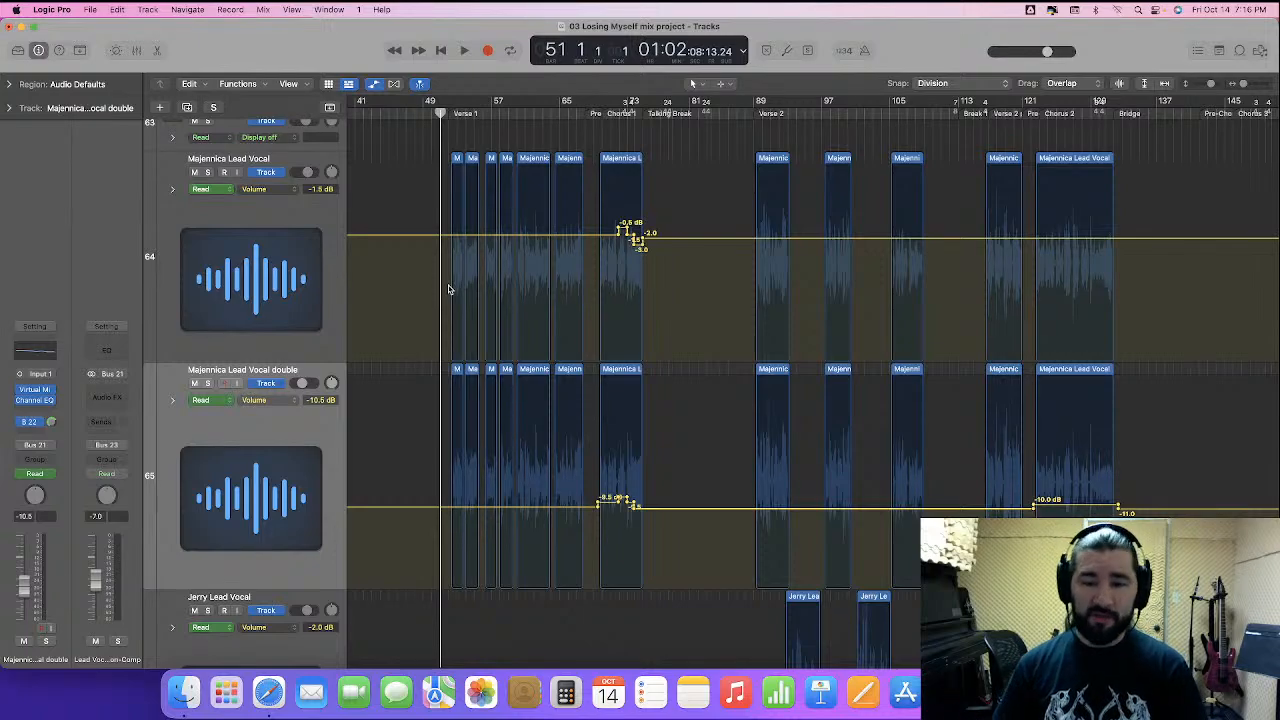
key("super+Right")
key("super+Right")
key("super+Right")
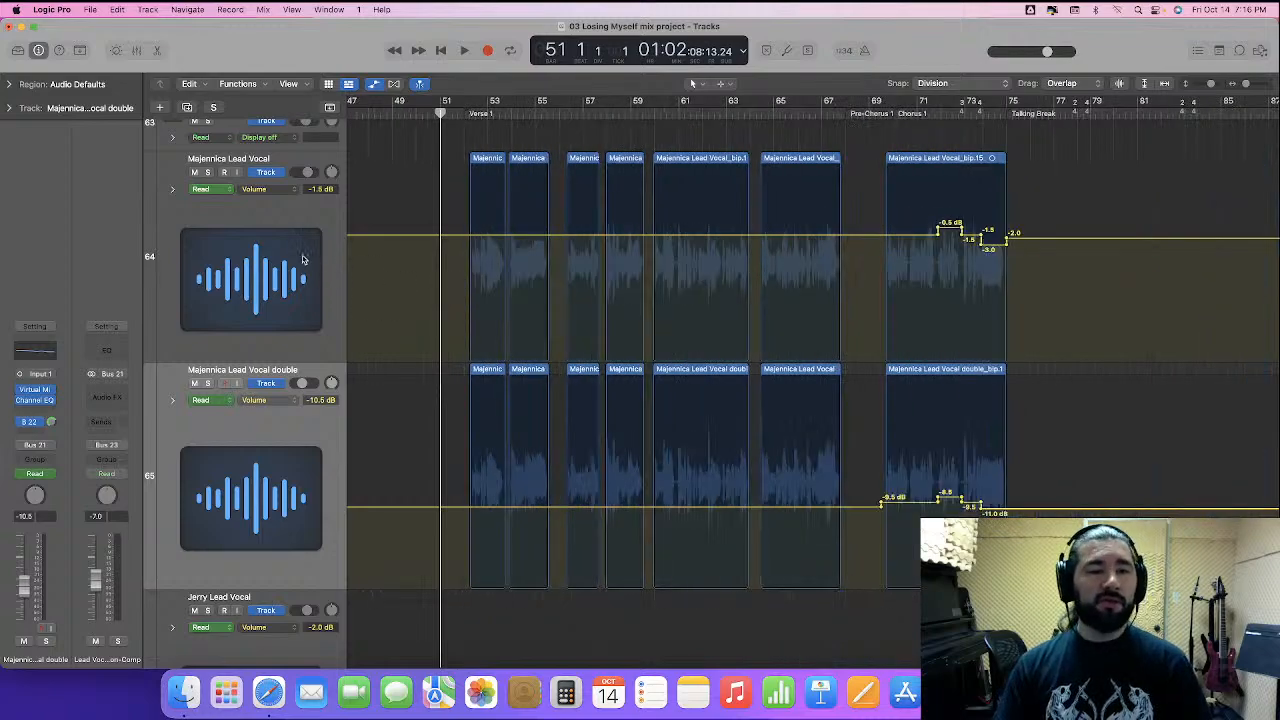
- Inspect the Virtual Mix Rack plug-in chain on the lead vocal of track 64, close it and deselect the track's regions
left_click(306, 213)
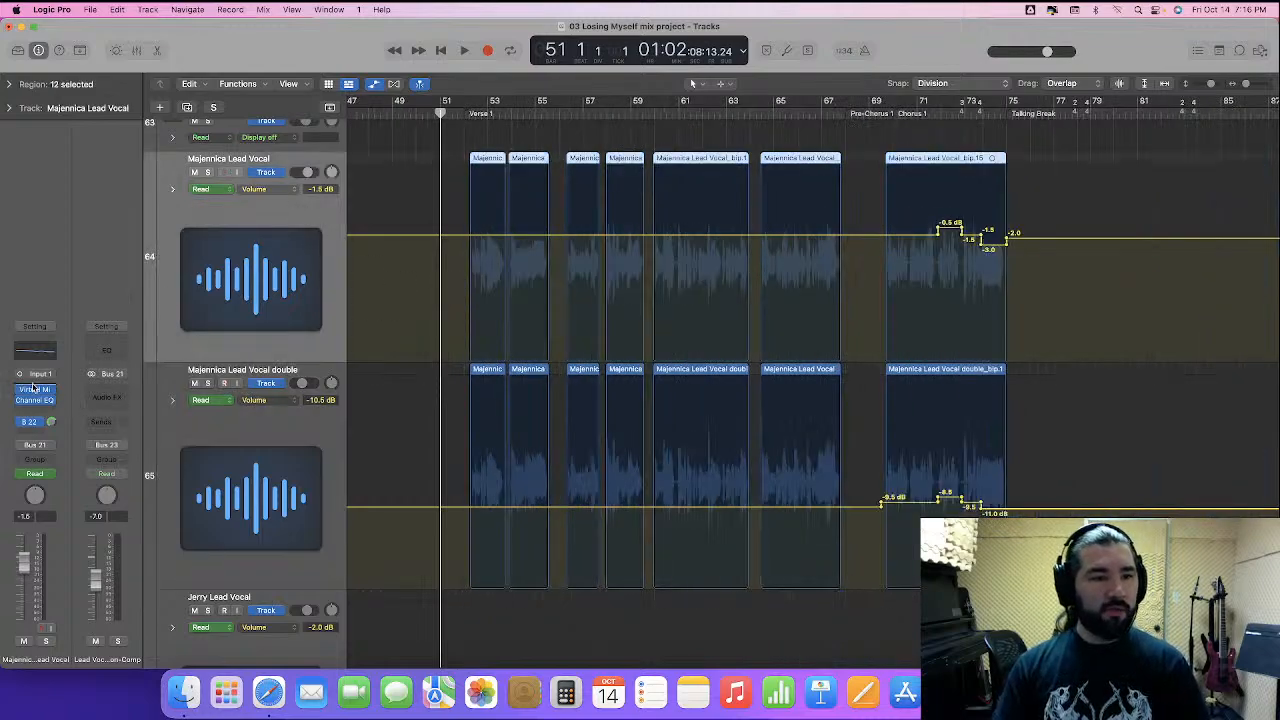
left_click(35, 390)
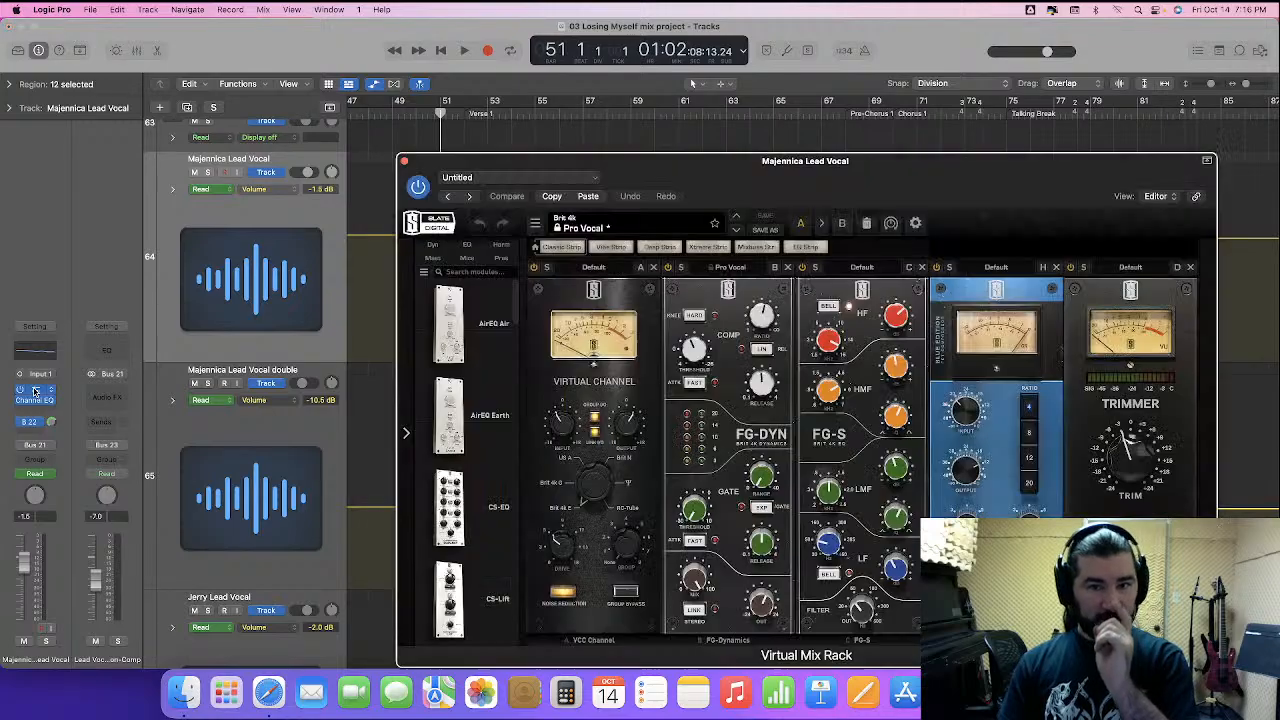
left_click_drag(797, 190, 655, 126)
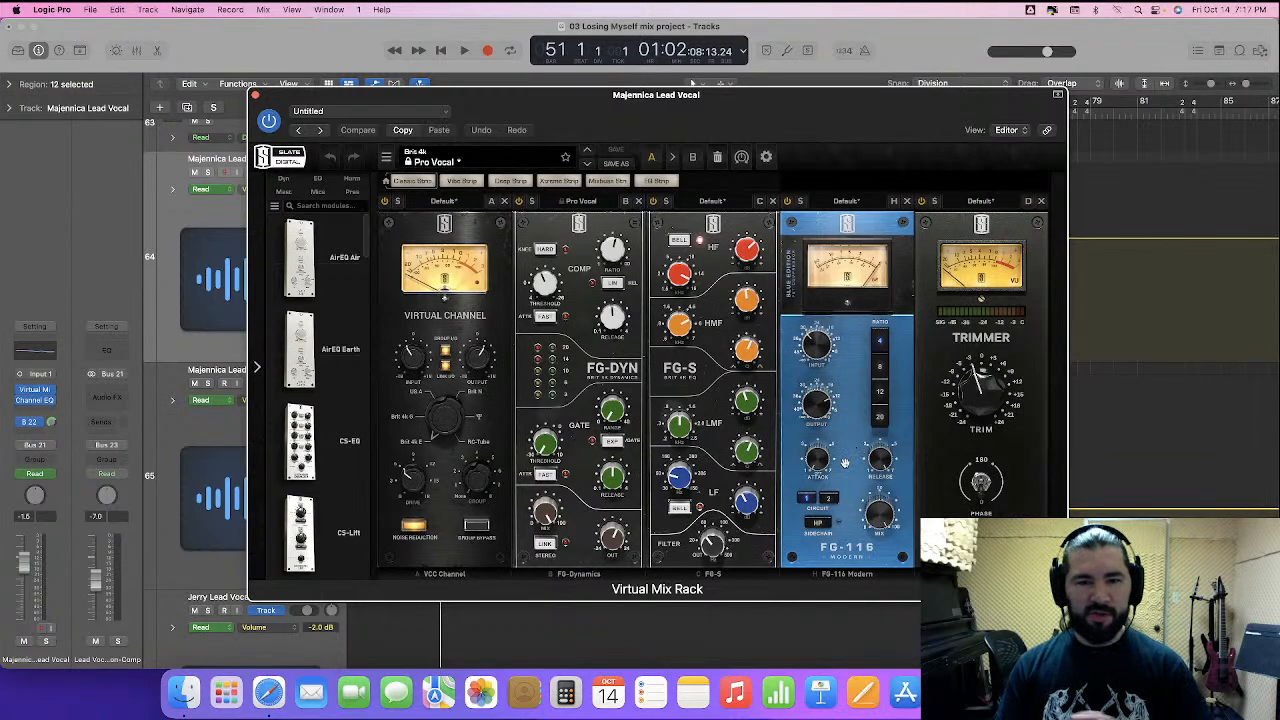
left_click(256, 95)
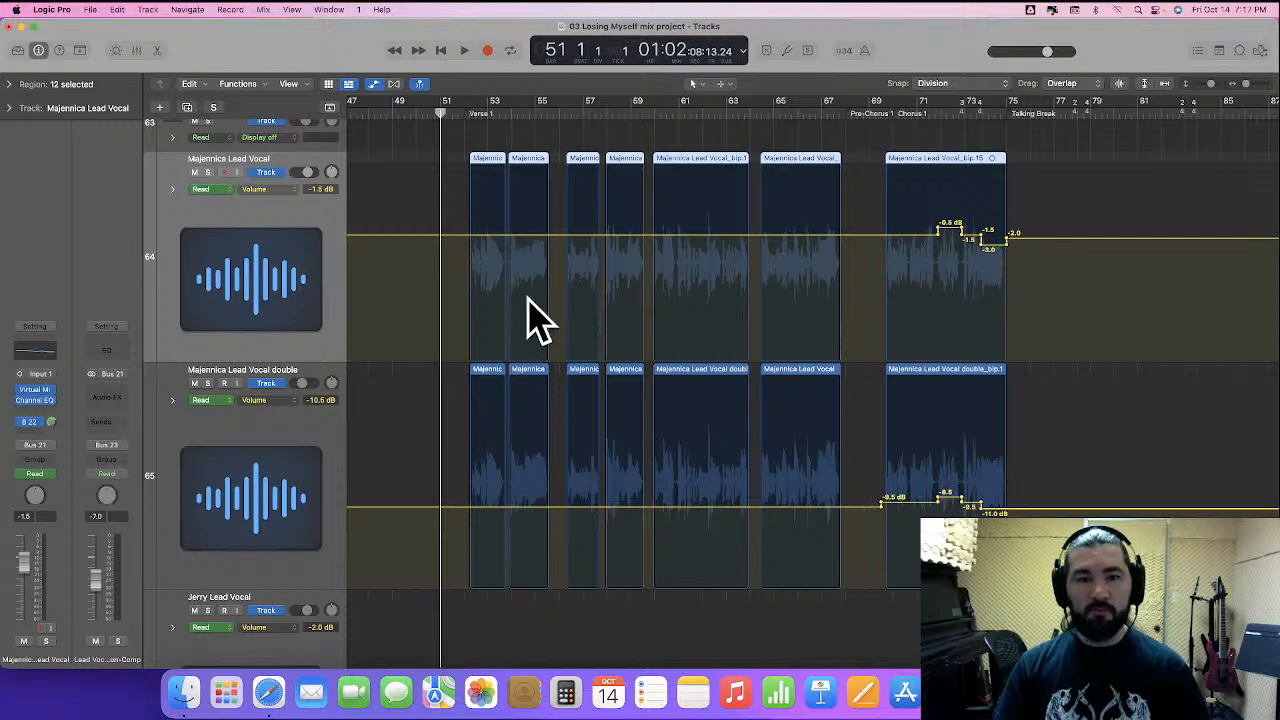
left_click(406, 310)
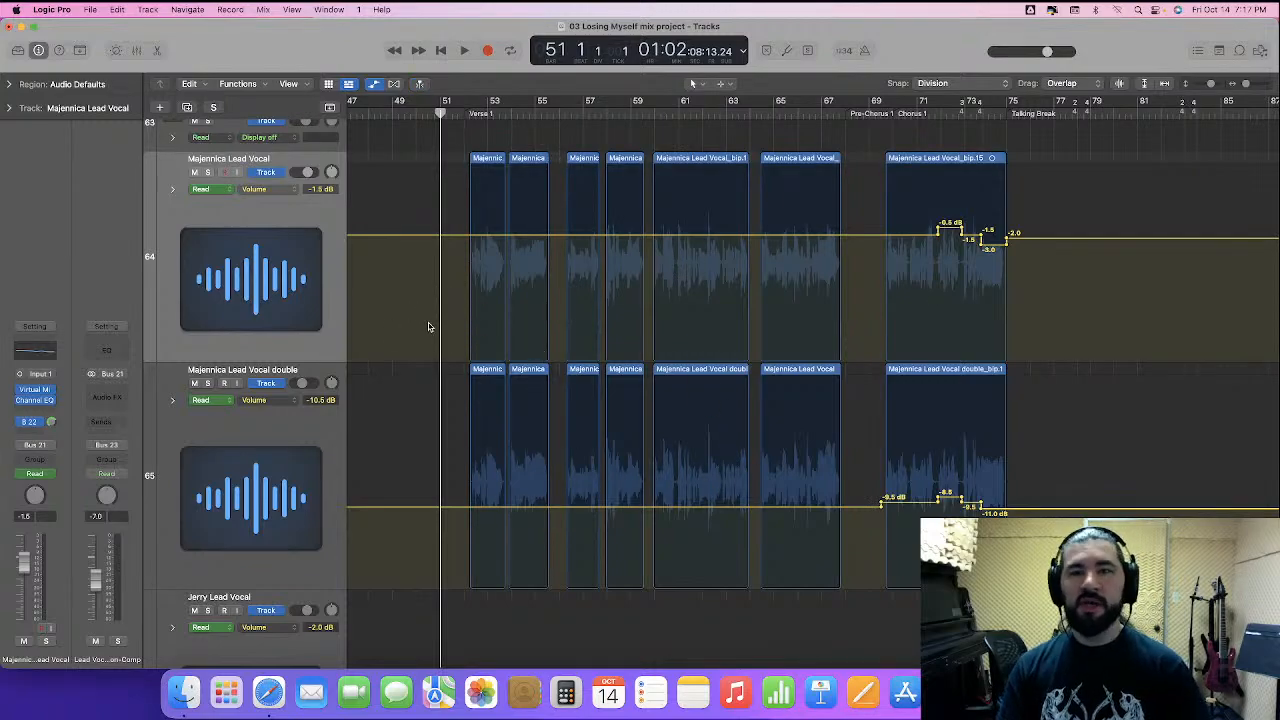
- Examine how the lead vocal and double volume automation changes from Verse 1 through Chorus 1 and Verse 2
scroll(429, 327, "right", 3)
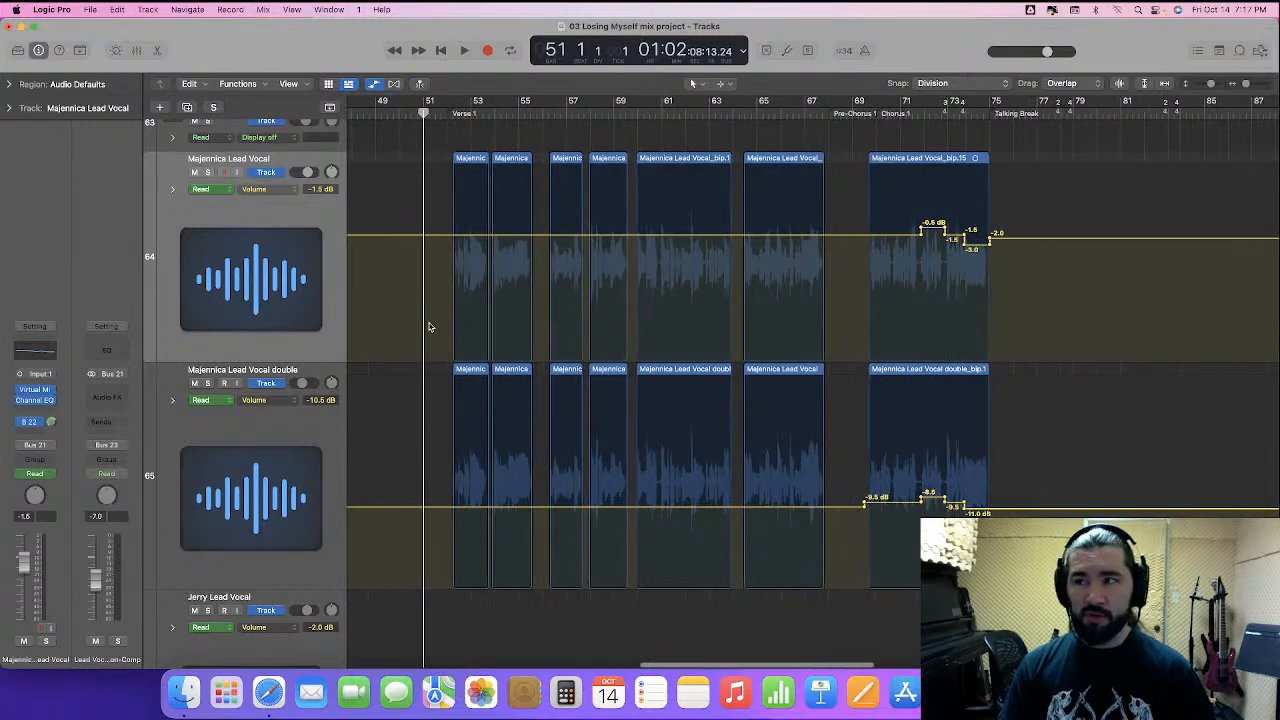
scroll(429, 327, "right", 20)
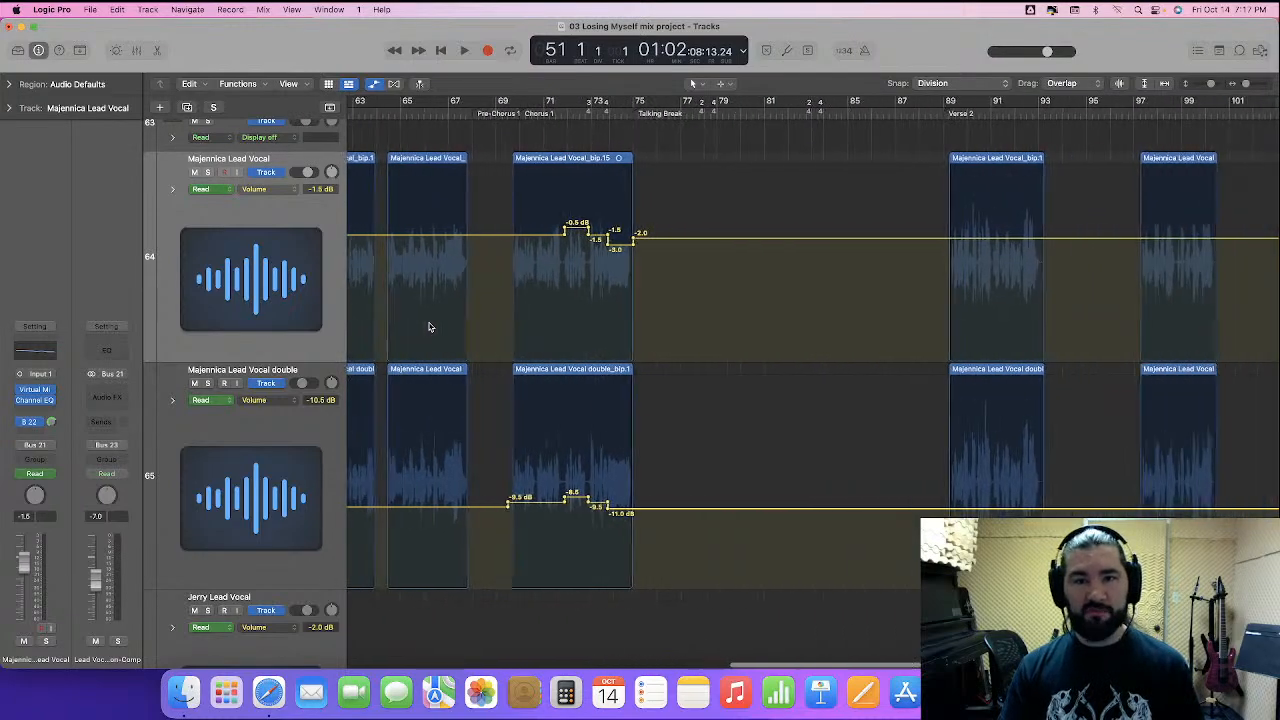
scroll(429, 327, "left", 3)
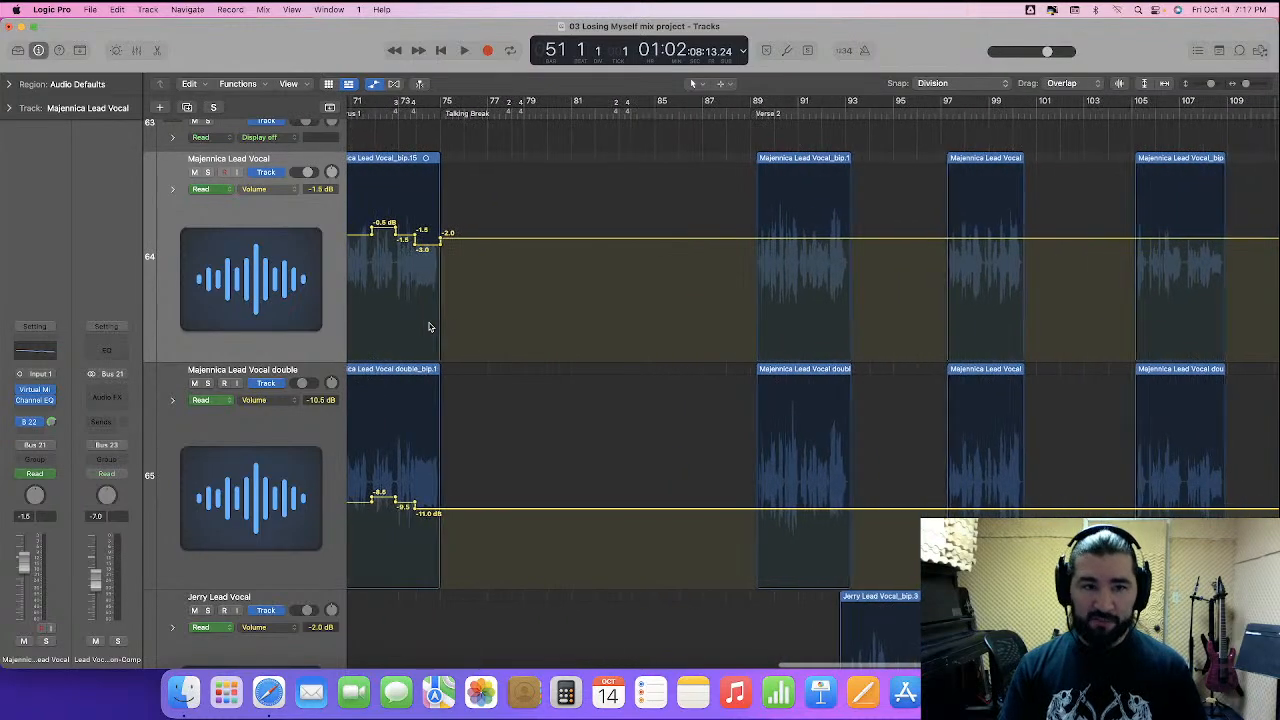
scroll(429, 327, "right", 4)
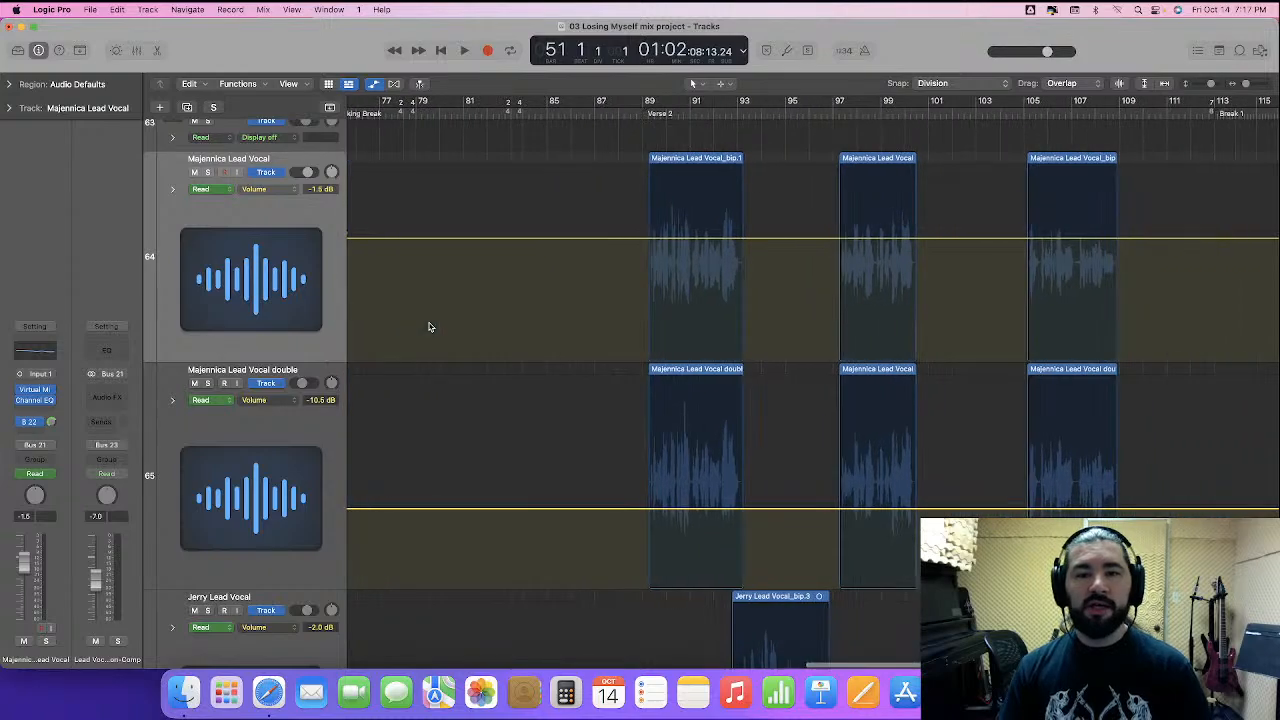
scroll(430, 327, "left", 20)
key("super+Left")
key("super+Left")
key("super+Left")
key("super+Left")
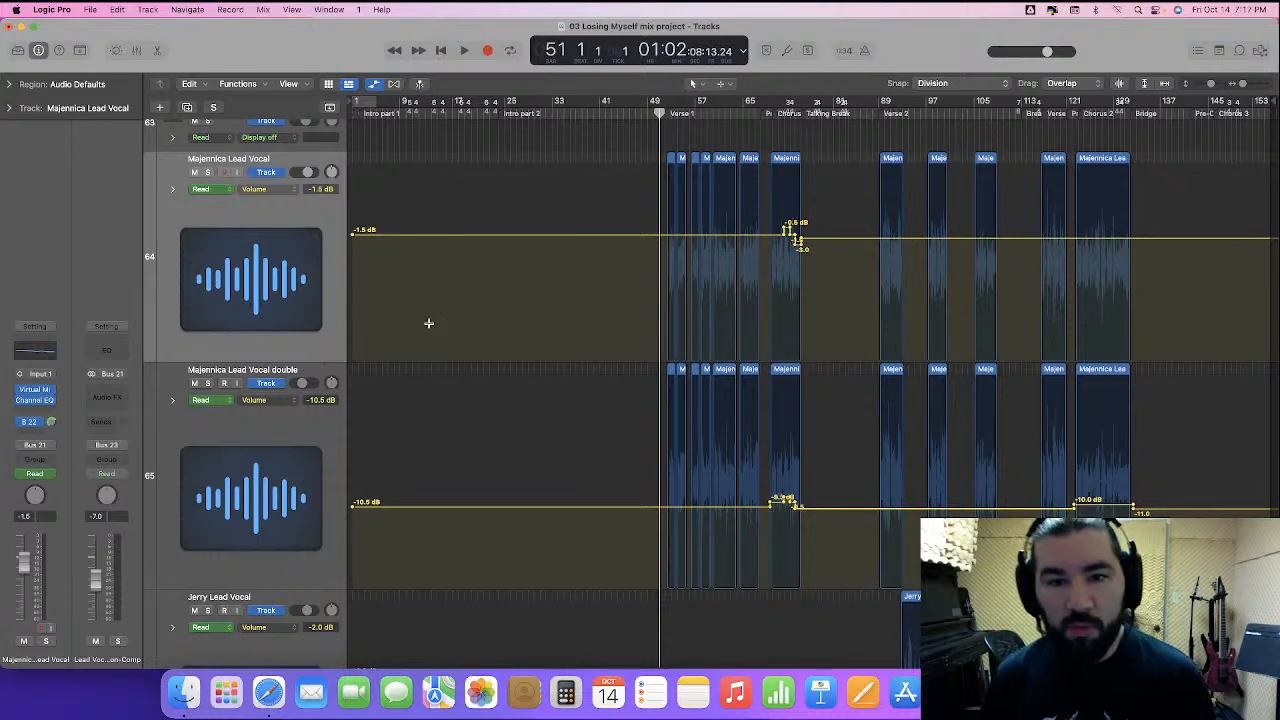
key("super+Right")
key("super+Right")
key("super+Right")
key("super+Right")
key("super+Right")
scroll(466, 317, "right", 5)
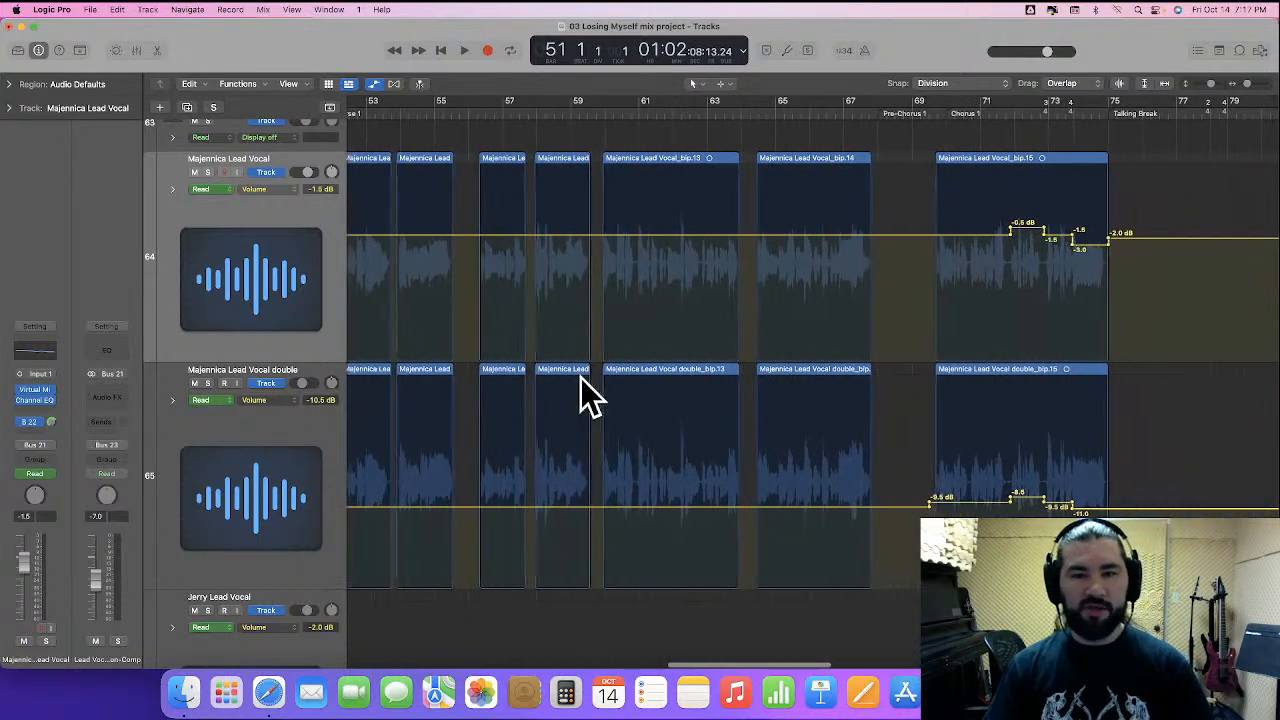
scroll(580, 380, "left", 5)
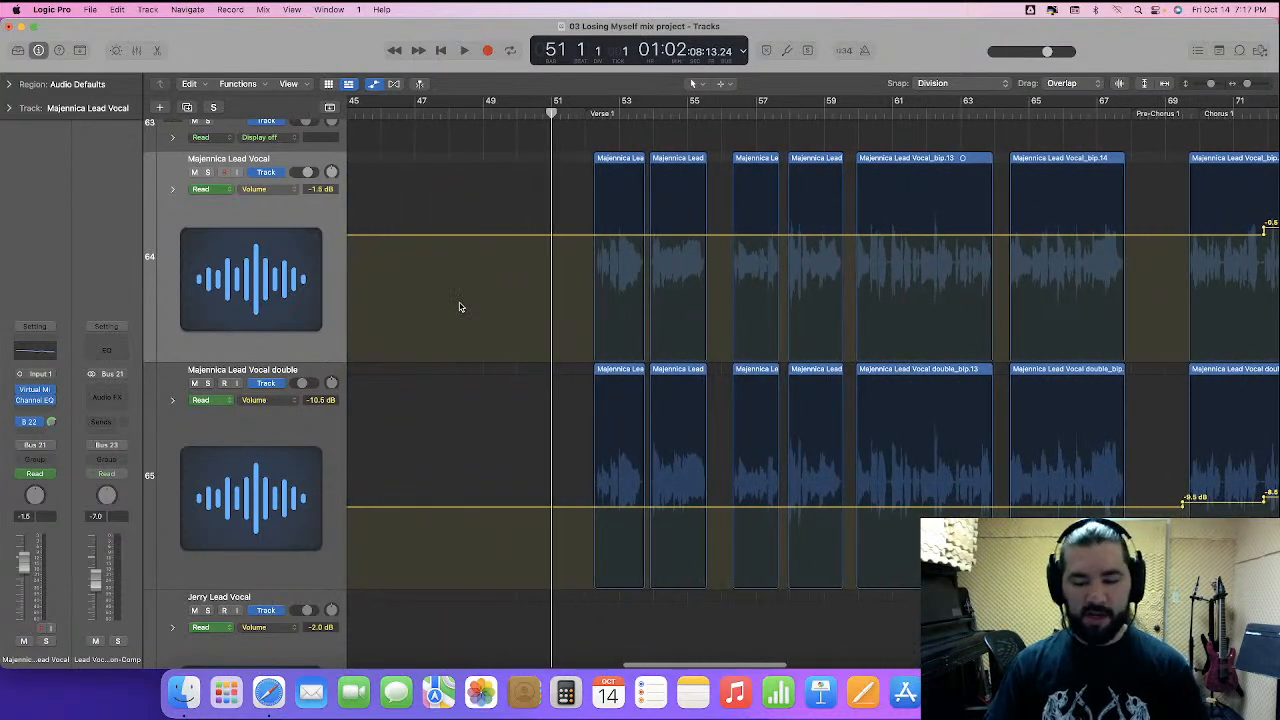
- Return the playhead to the project start and show the whole arrangement
key("Return")
key("super+Left")
key("super+Left")
key("super+Left")
key("super+Left")
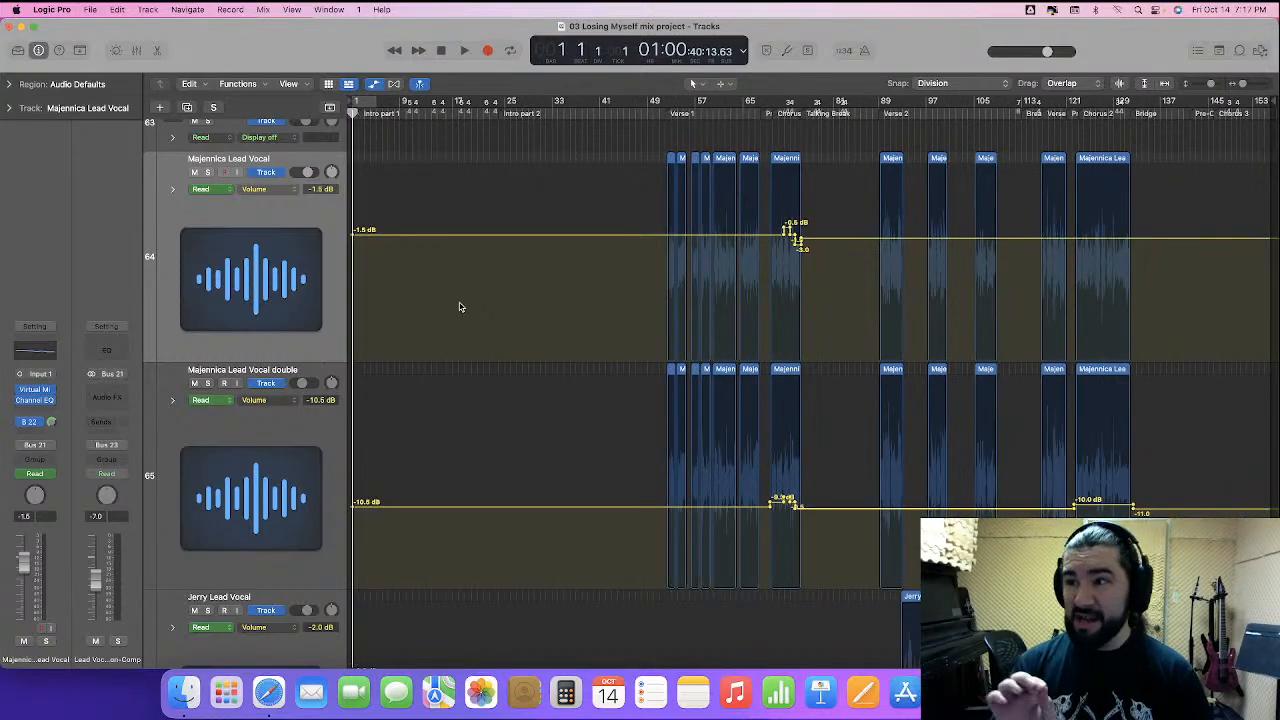
- Show the mixer and add a send to Bus 32 on the Router channel strip
left_click(137, 51)
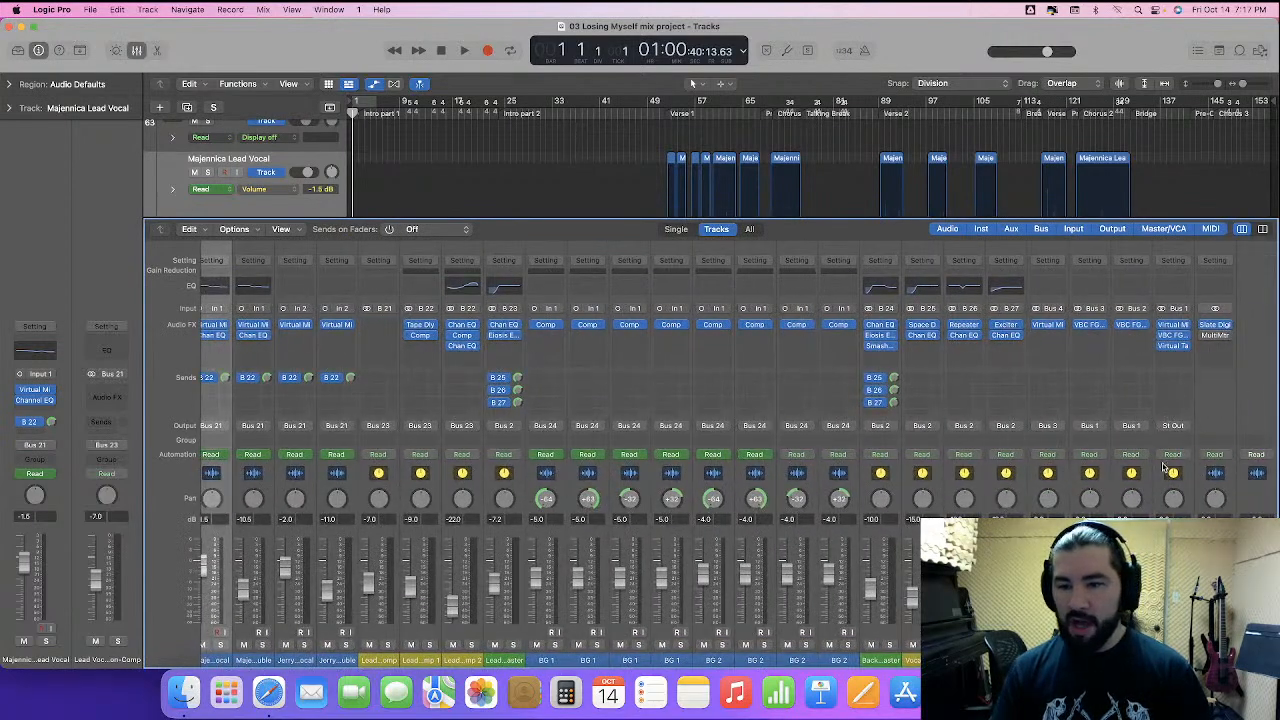
left_click(1165, 490)
left_click(1173, 377)
mouse_move(1180, 397)
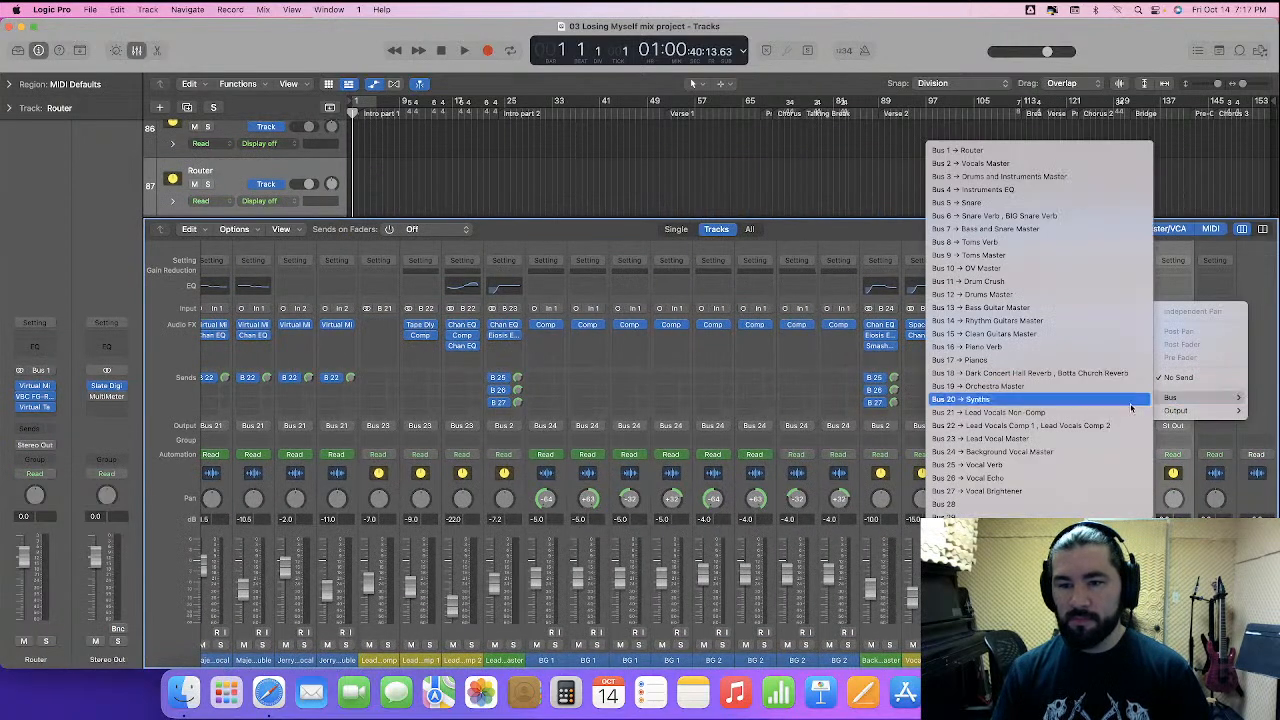
left_click(975, 556)
left_click(1187, 378)
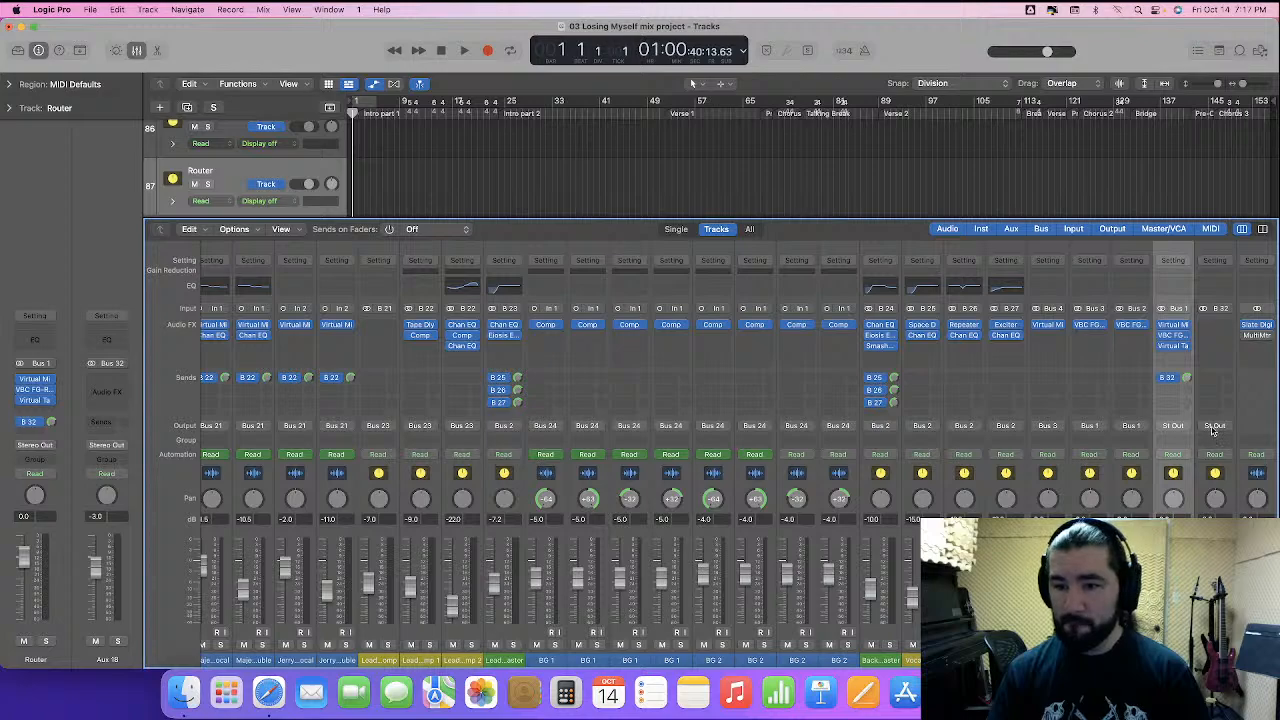
- Route the output of the Bus 32 aux channel to Output 19-20
left_click(1213, 428)
mouse_move(1166, 468)
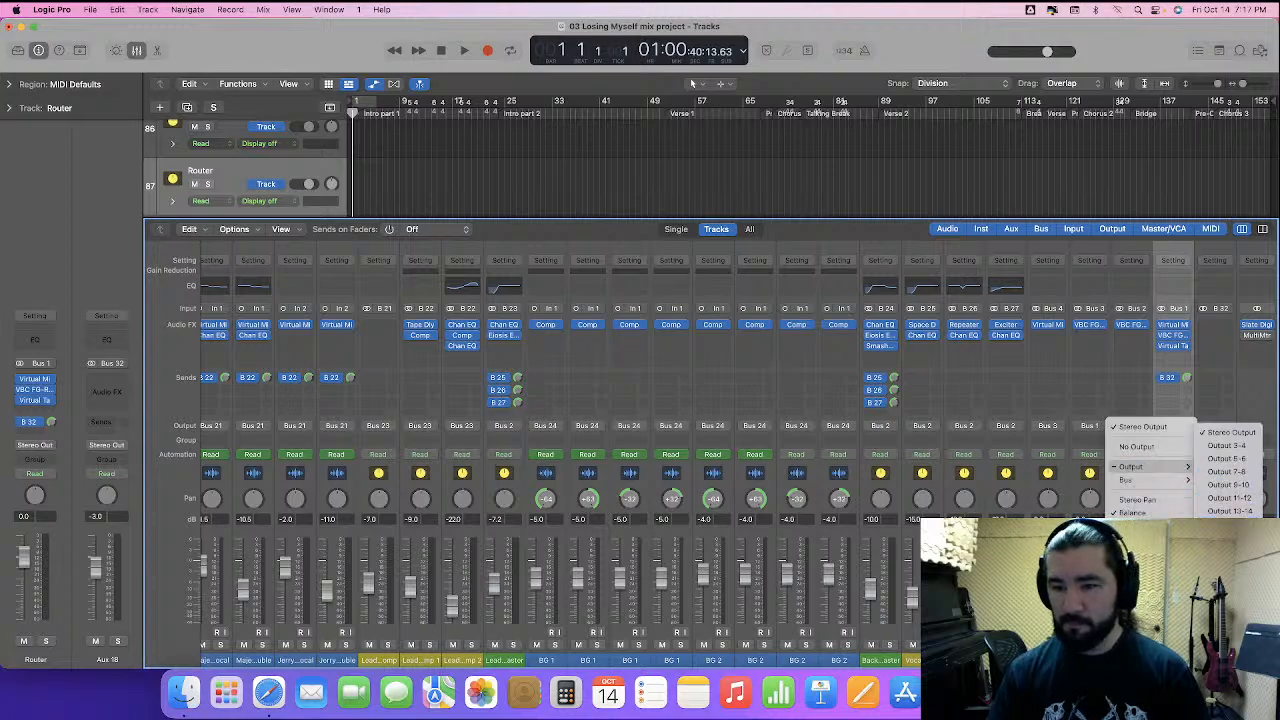
key("Escape")
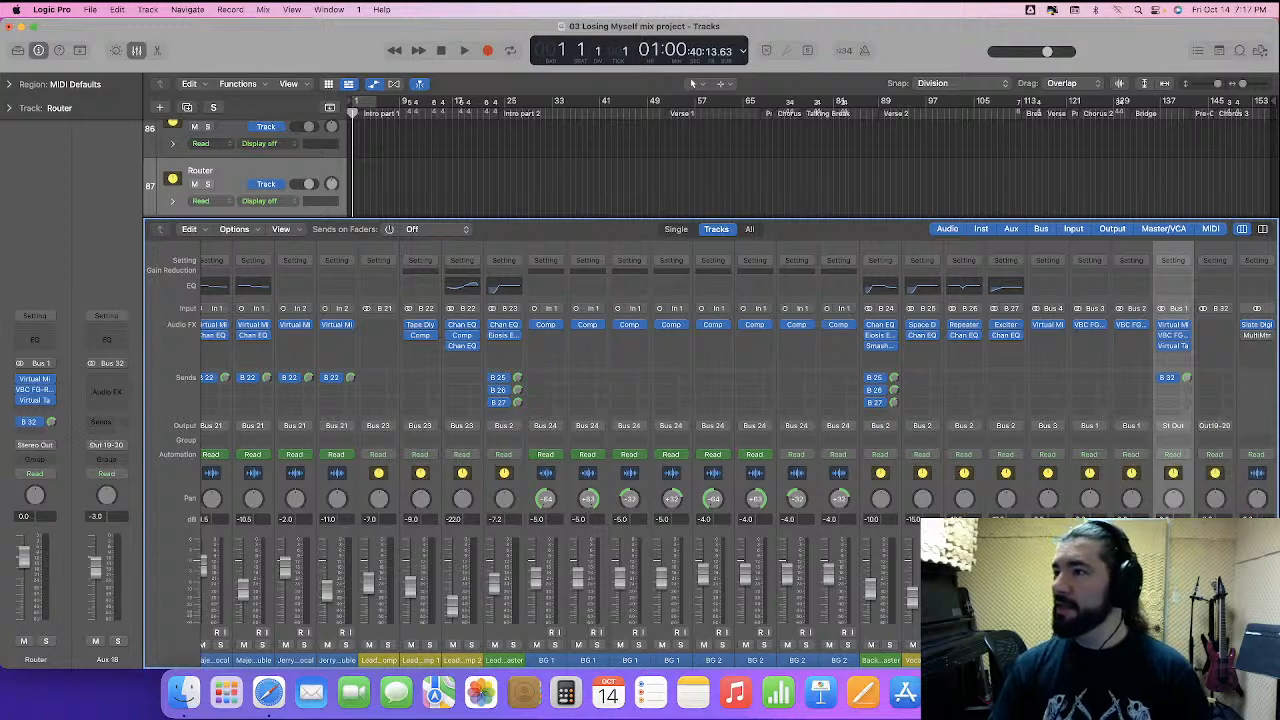
scroll(740, 450, "right", 3)
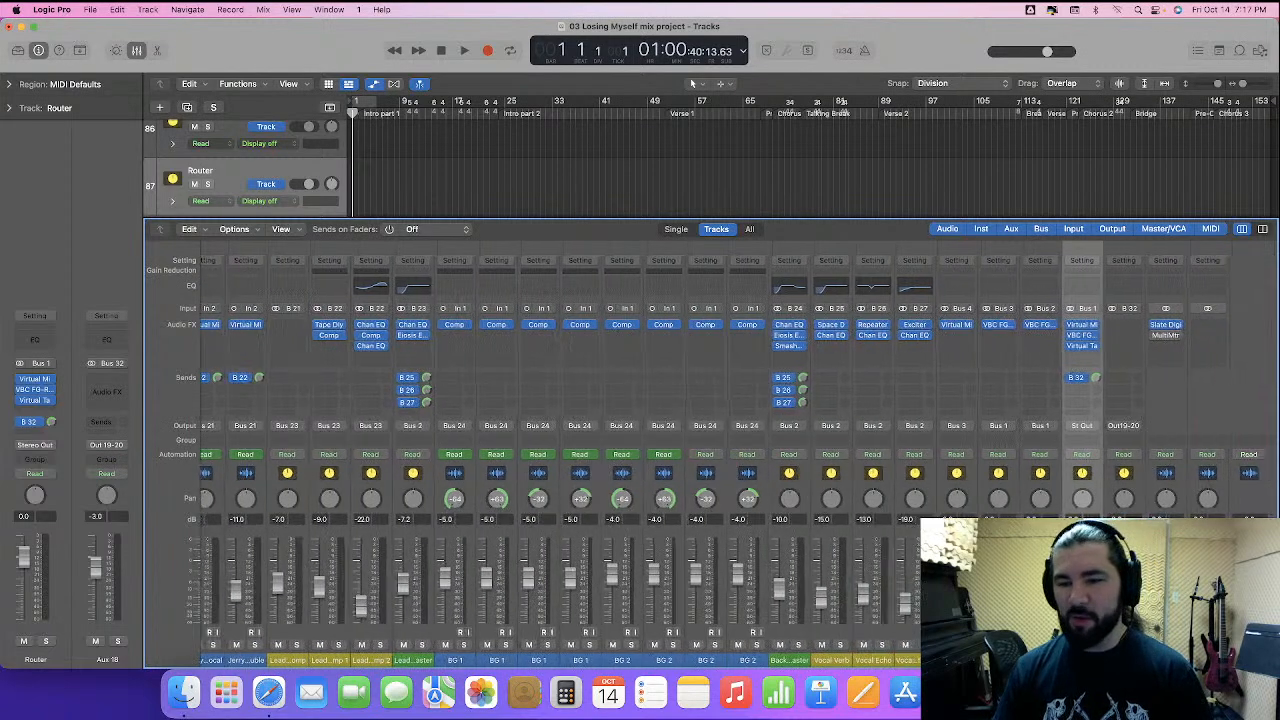
left_click(1146, 490)
right_click(1148, 490)
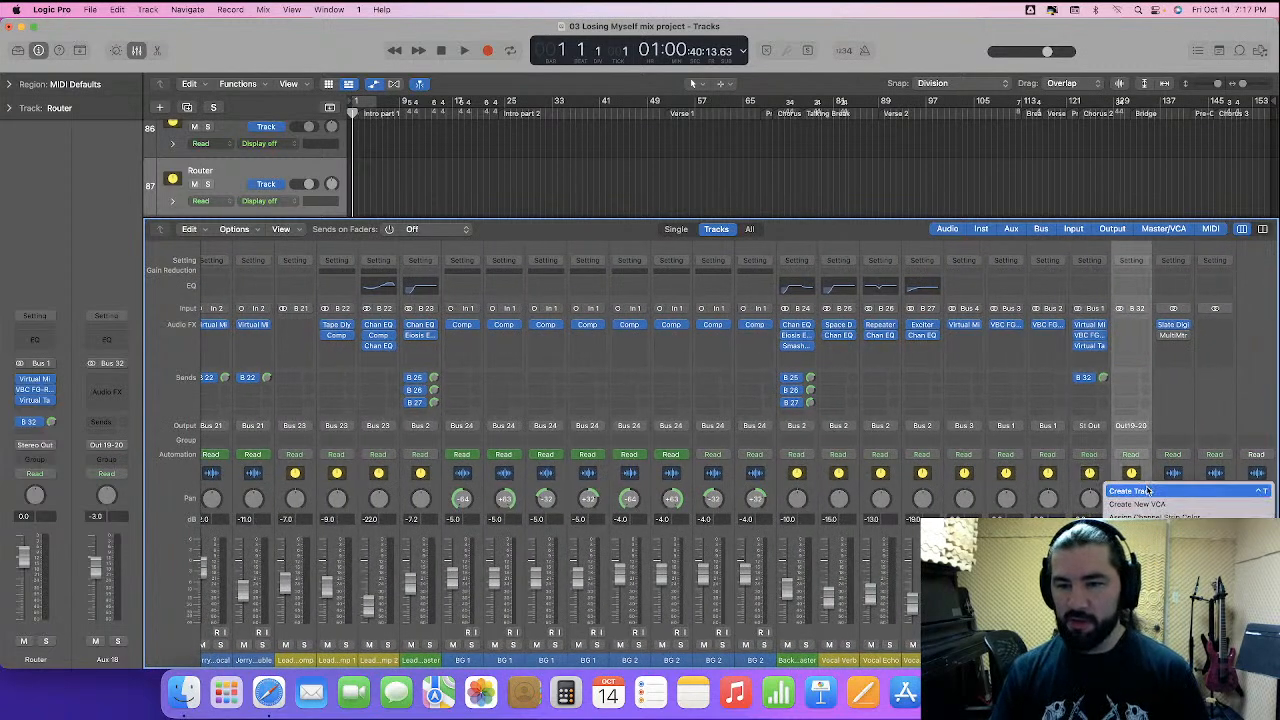
left_click(1152, 516)
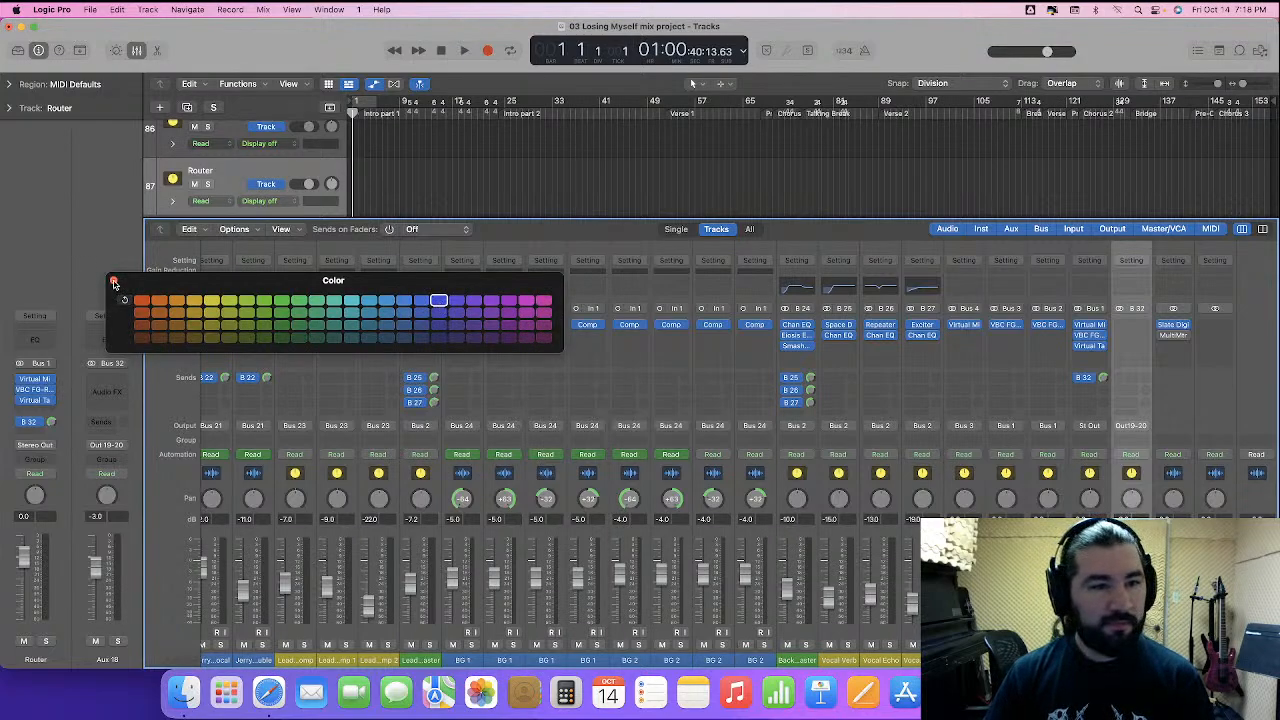
left_click(114, 284)
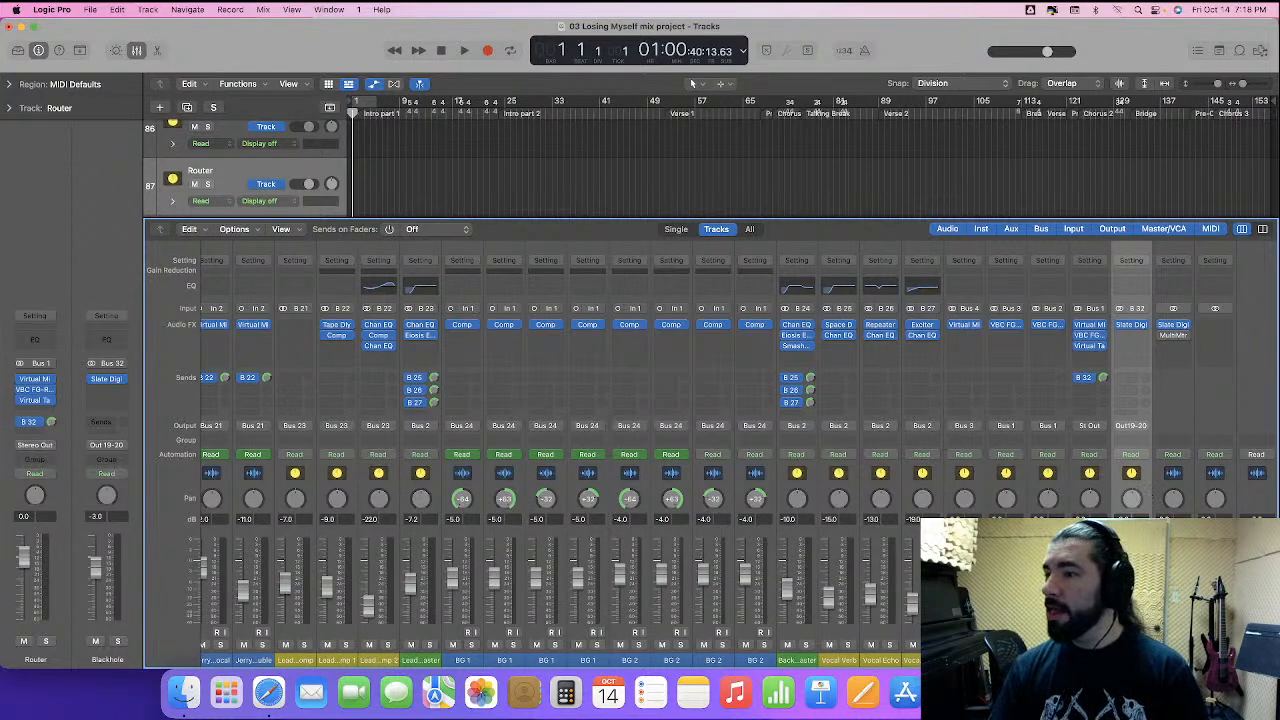
- Play the song from the start and bring the lead vocal and double on tracks 64 and 65 into view with the mixer hidden
left_click(704, 147)
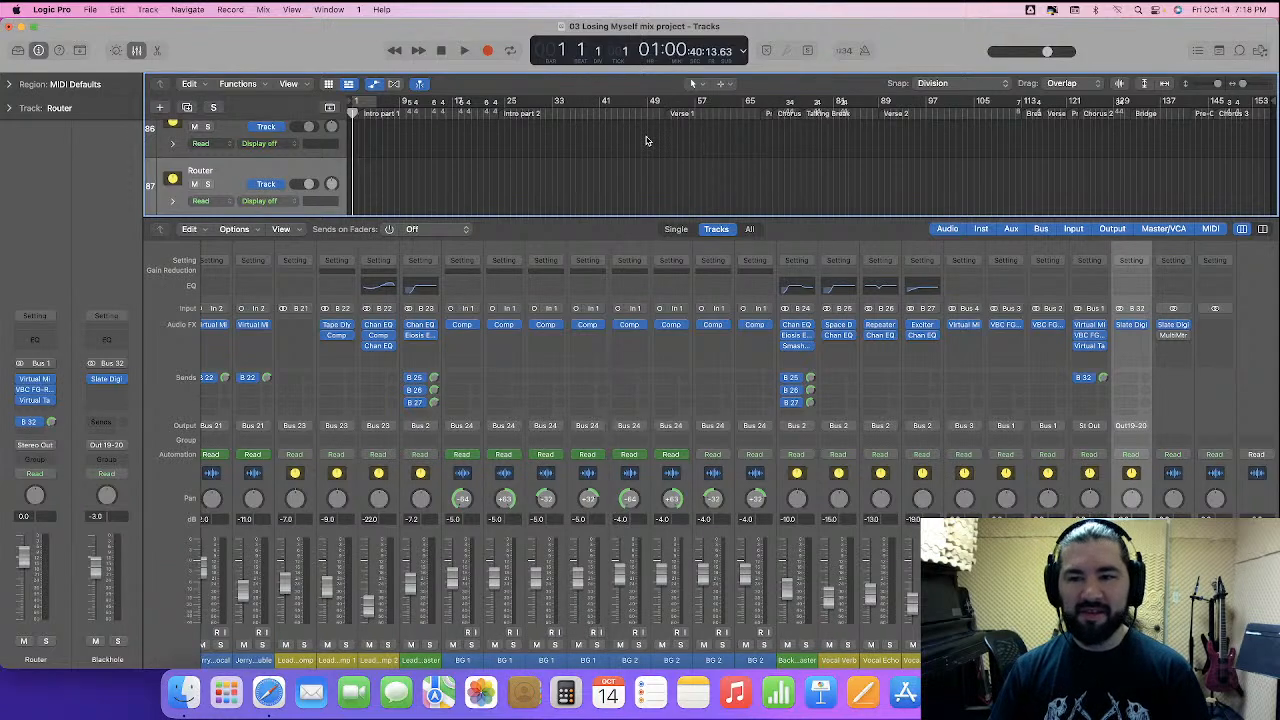
scroll(645, 145, "up", 6)
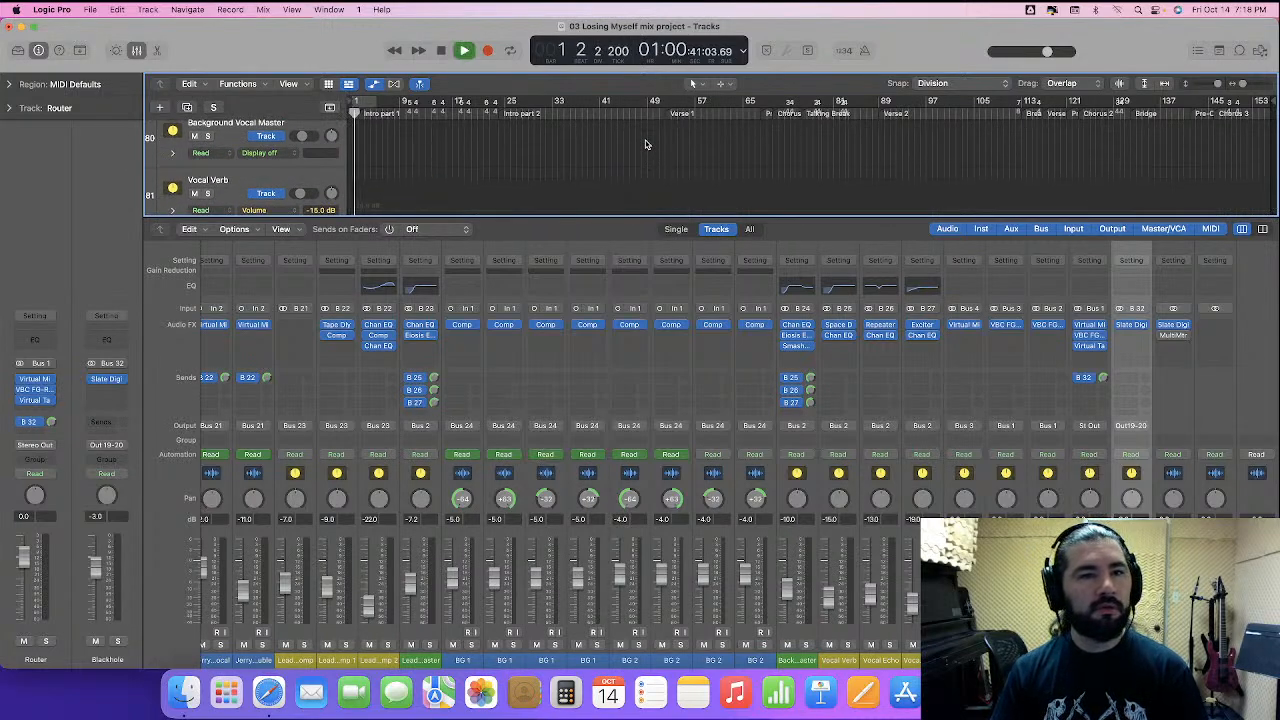
scroll(645, 145, "up", 3)
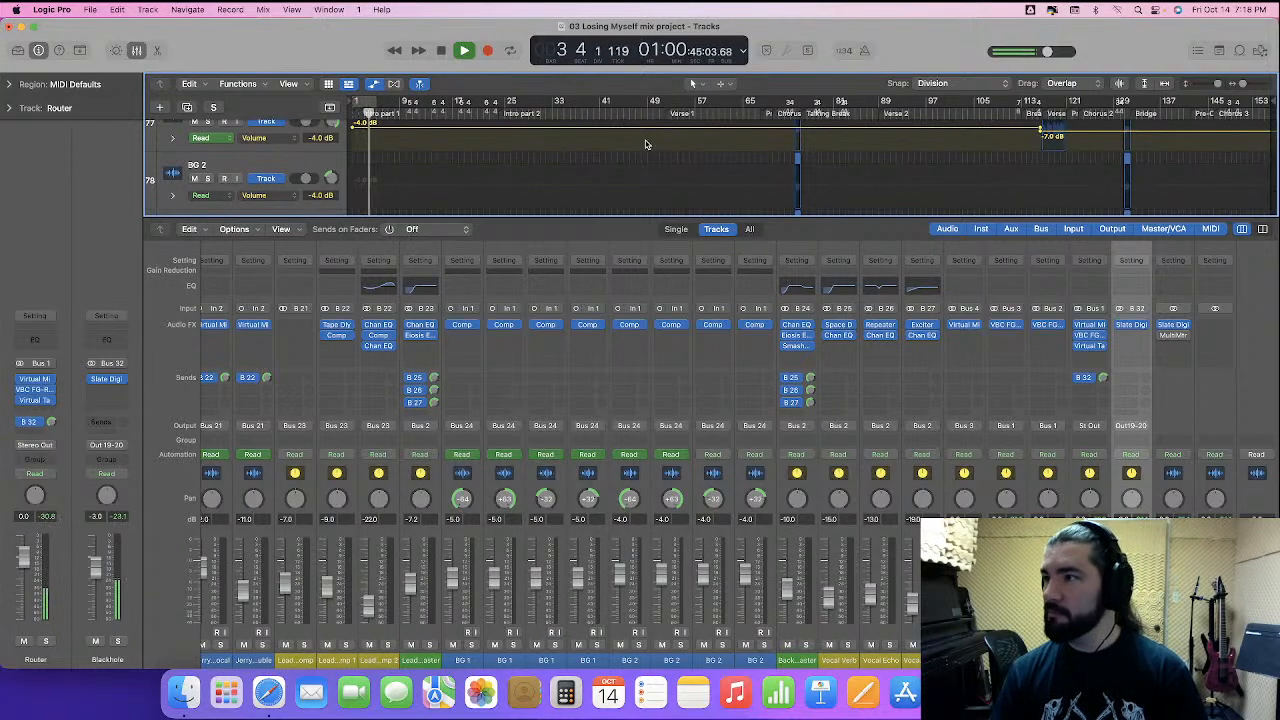
scroll(645, 145, "up", 9)
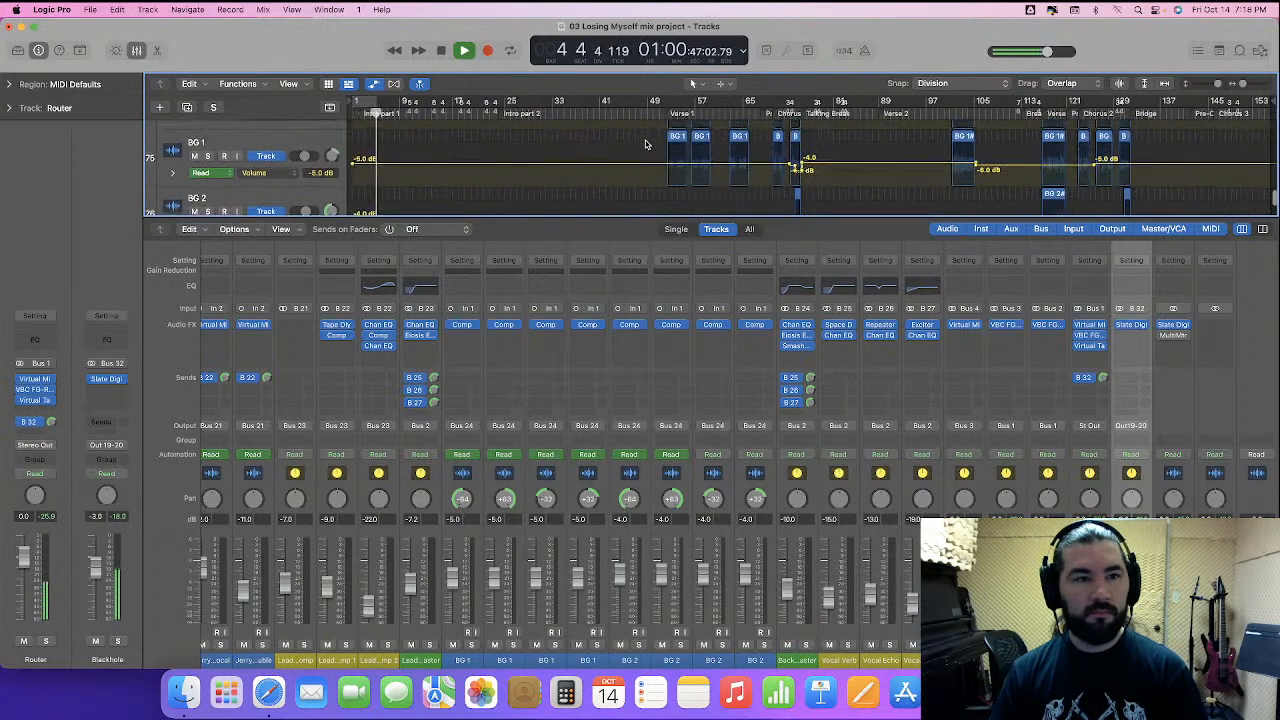
scroll(645, 145, "up", 5)
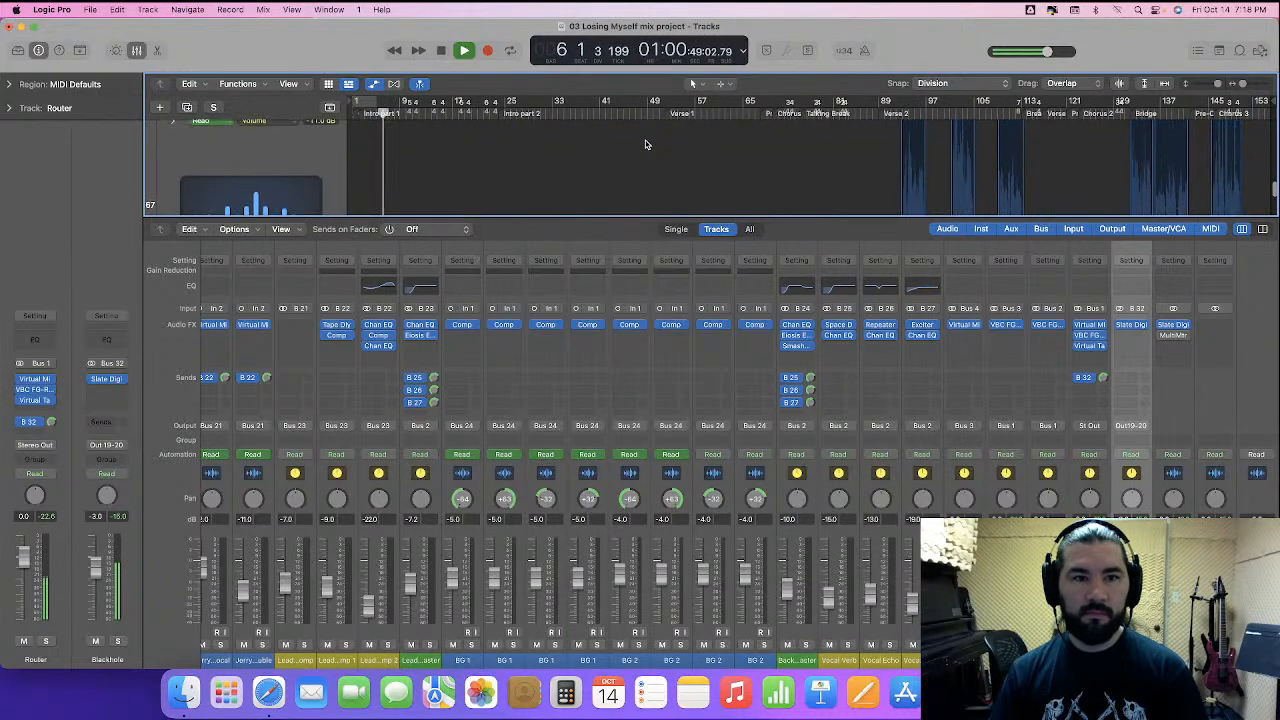
left_click(138, 52)
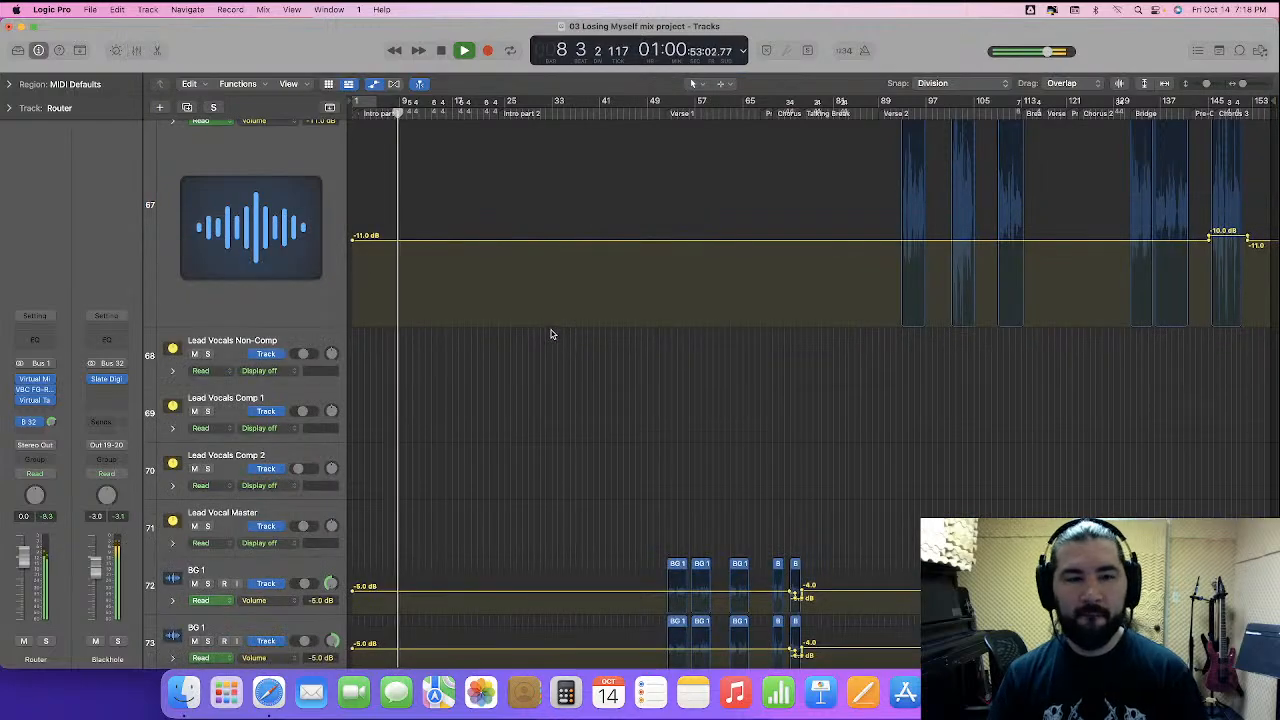
scroll(555, 335, "up", 4)
scroll(555, 335, "up", 2)
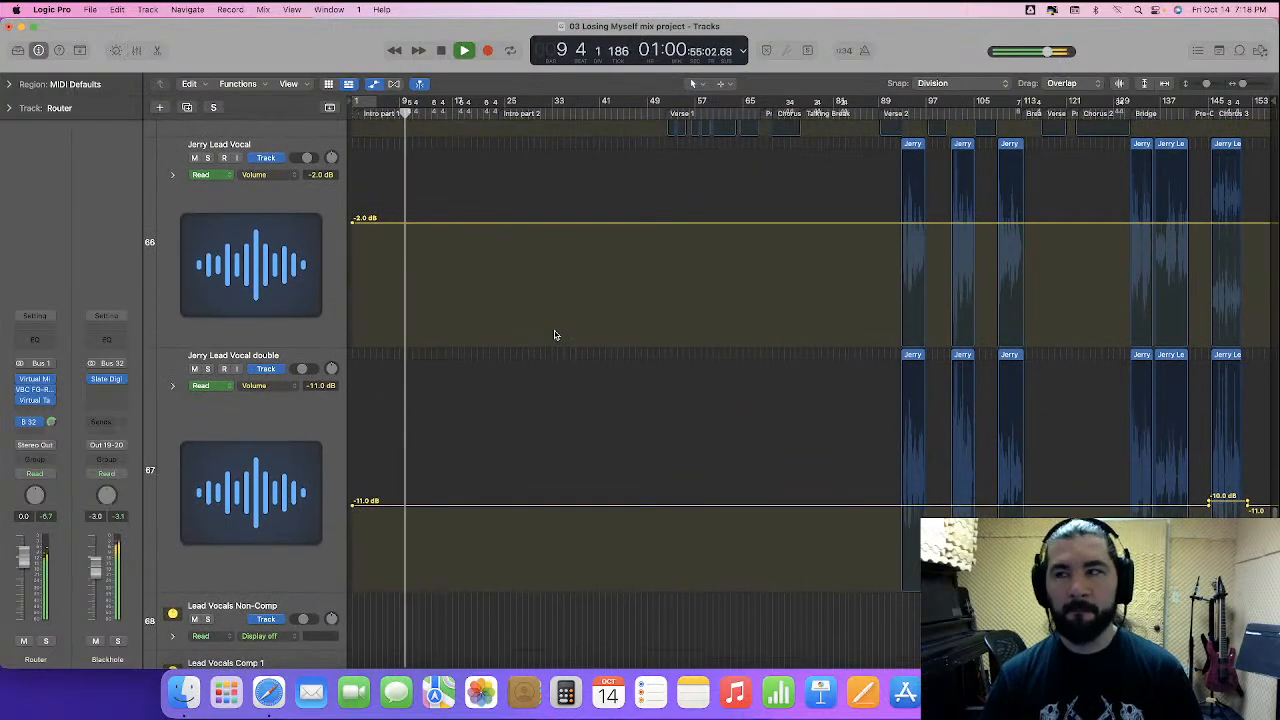
scroll(555, 335, "up", 3)
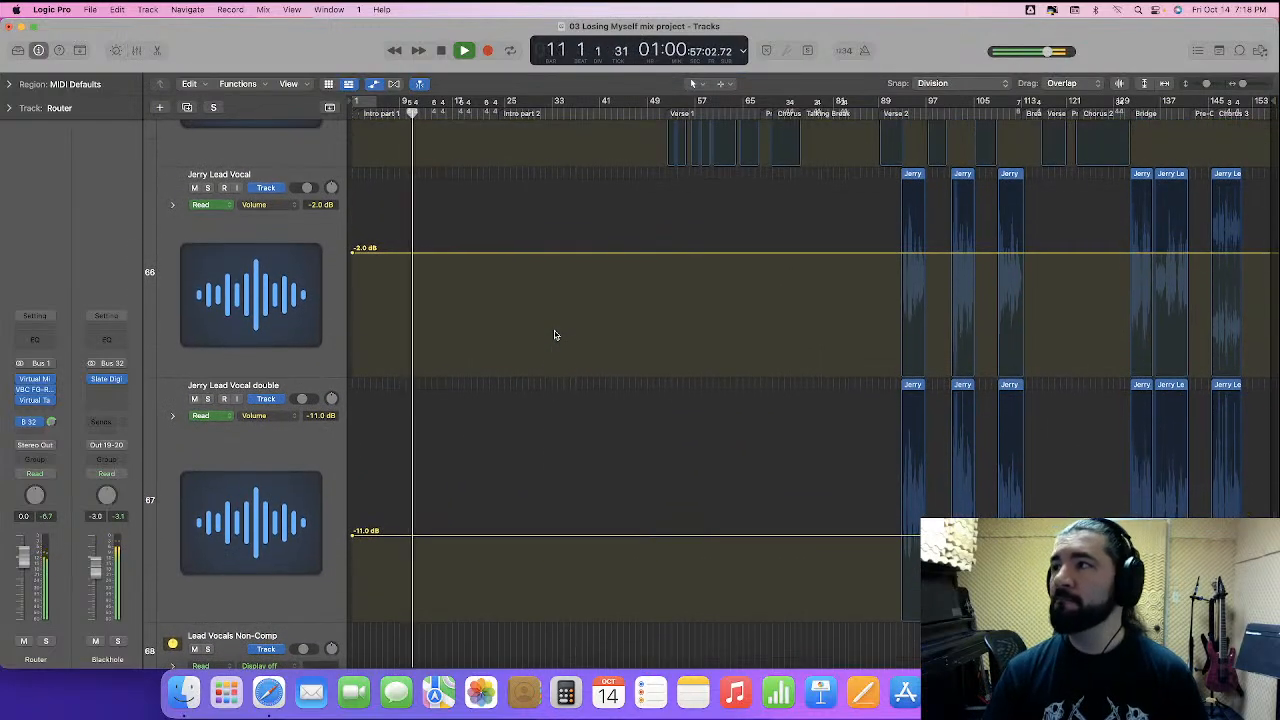
scroll(555, 335, "up", 5)
scroll(555, 335, "up", 5)
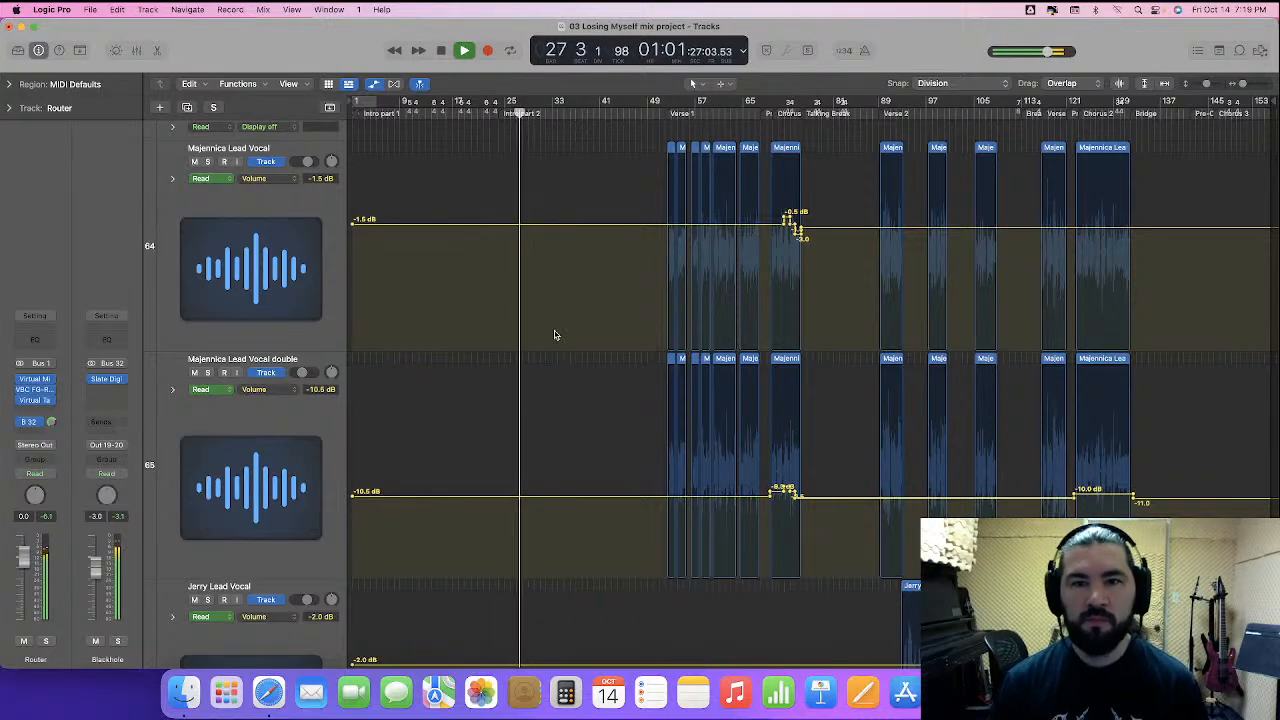
- Show the mixer, set the Bass Drum channel level to -12.5 dB, and hide the mixer again
left_click(137, 50)
scroll(557, 660, "left", 10)
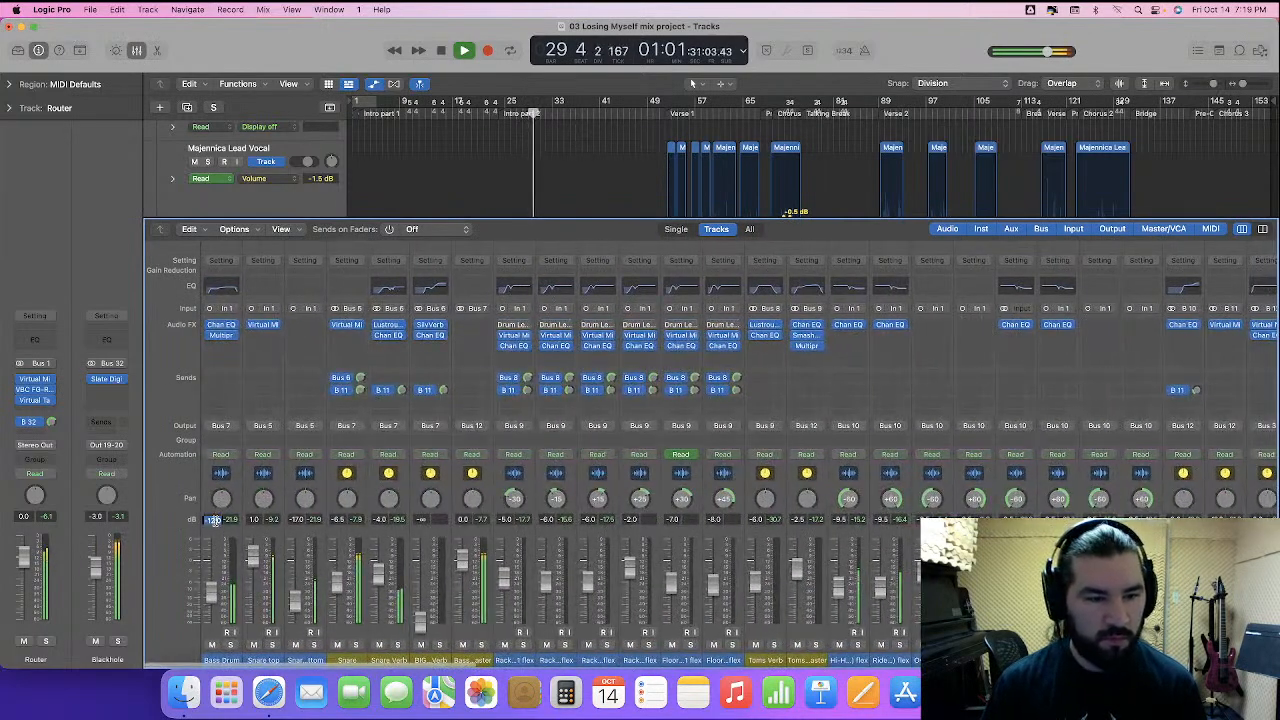
key("Return")
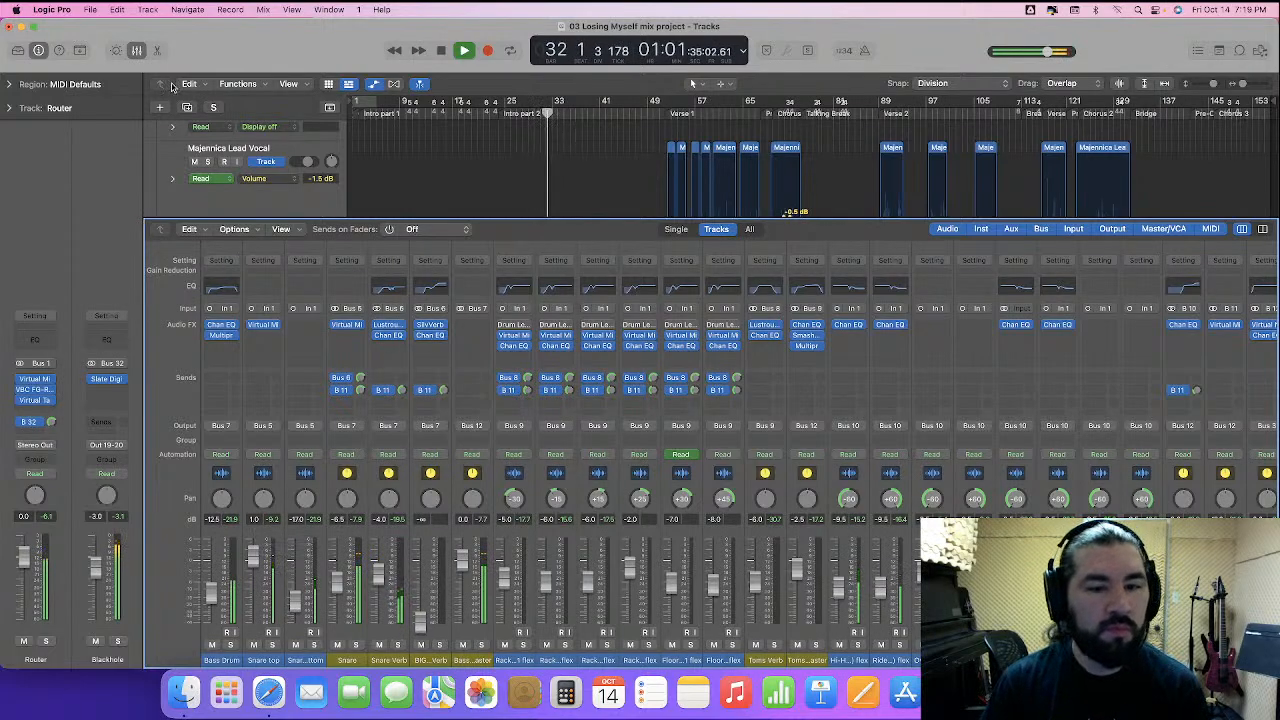
scroll(560, 450, "right", 20)
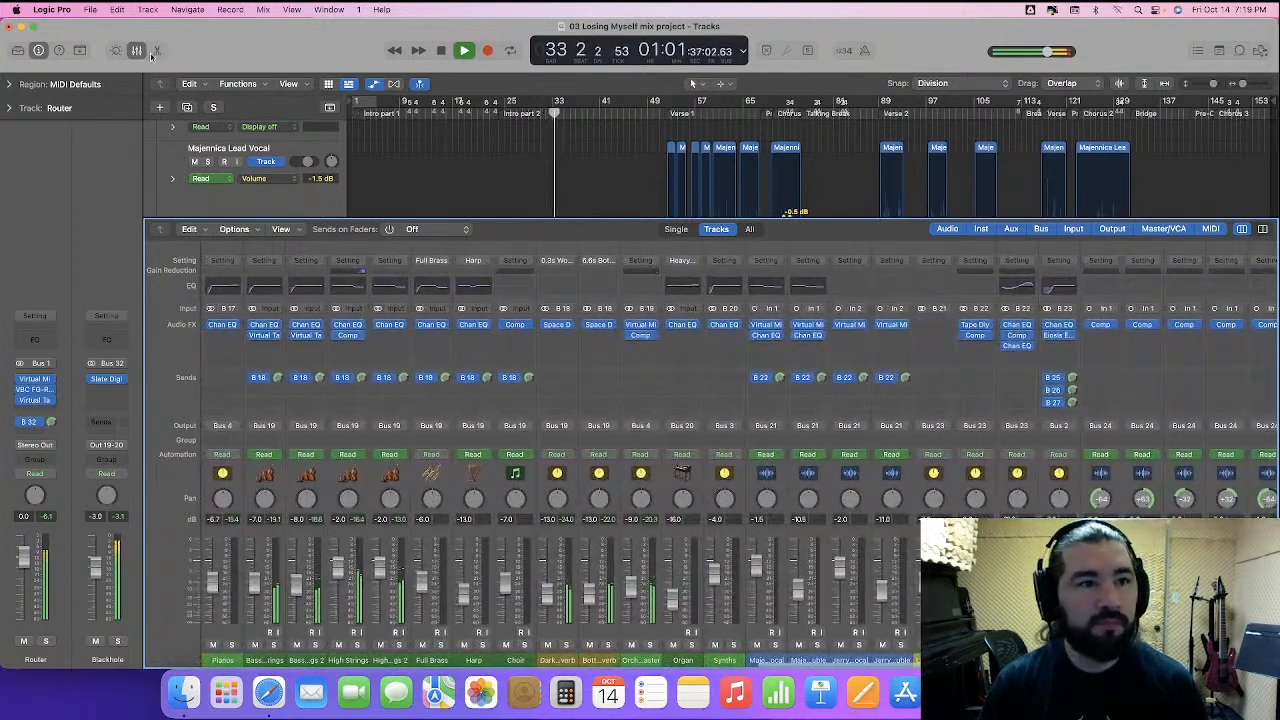
left_click(138, 55)
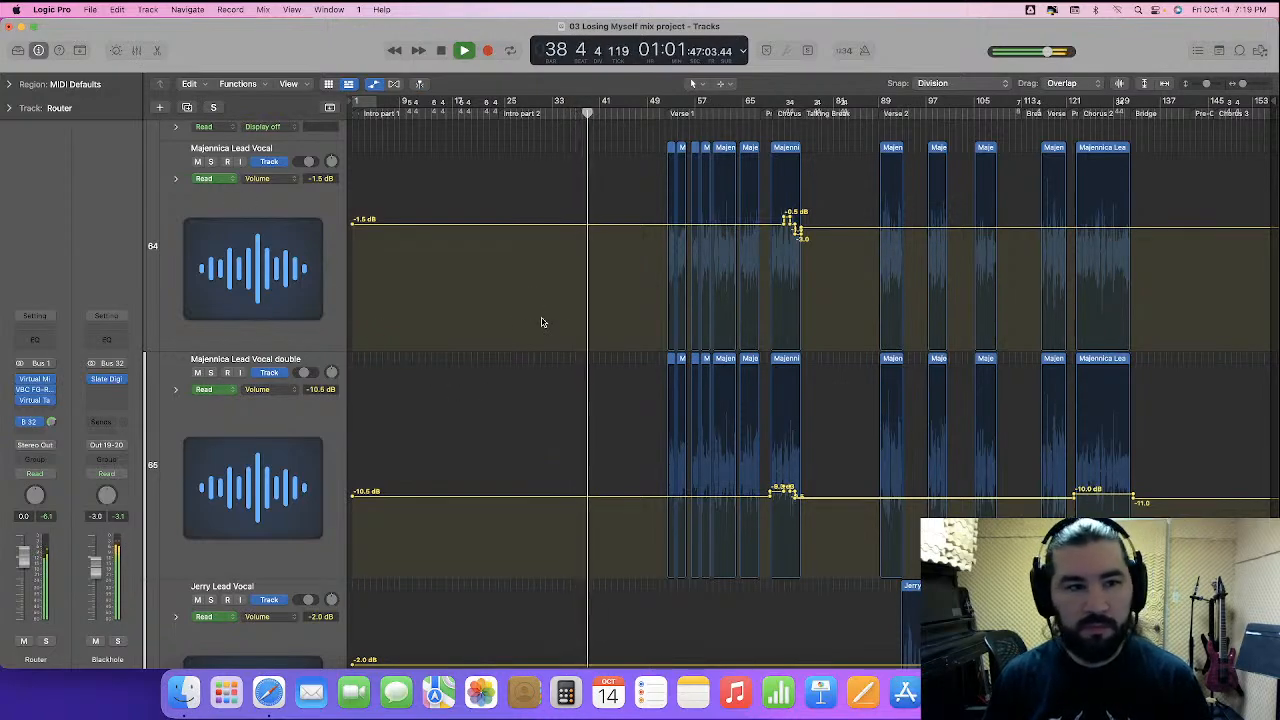
- Select the lead vocal on track 64, enlarge the timeline around Verse 1, and make the view follow the playhead
left_click(305, 208)
left_click(503, 299)
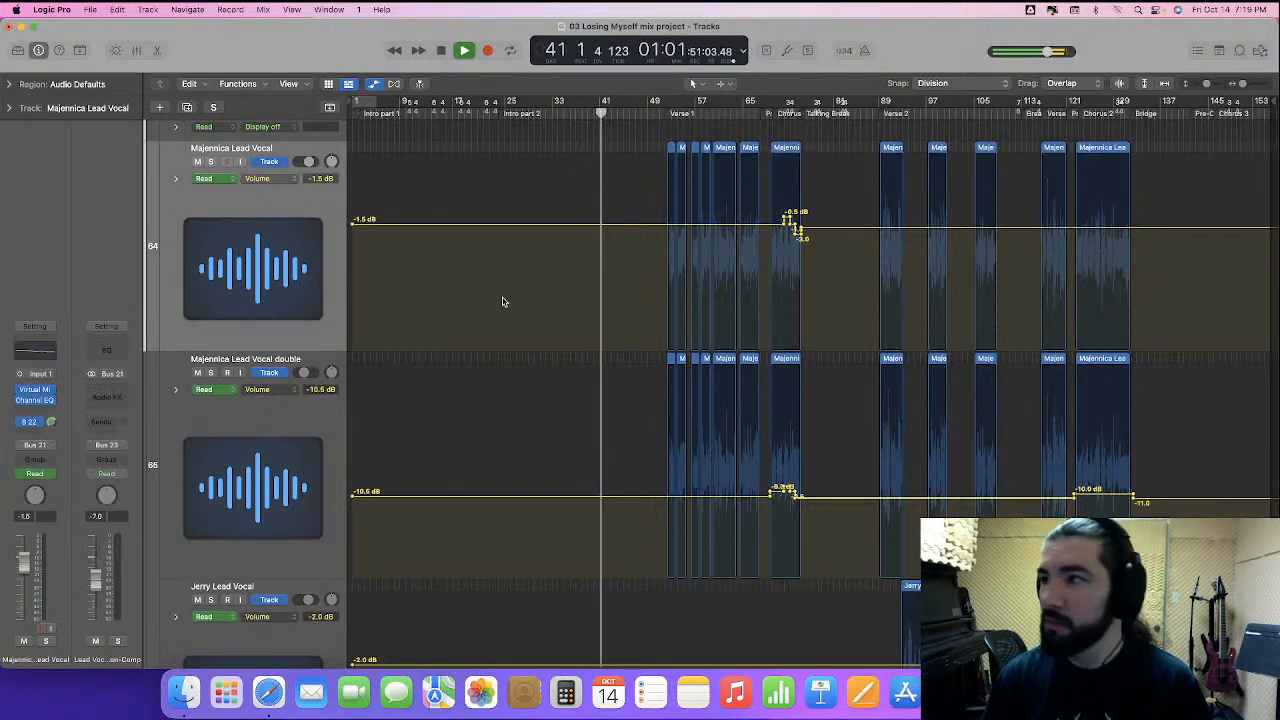
key("super+Right")
key("super+Right")
key("super+Right")
key("super+Right")
key("super+Right")
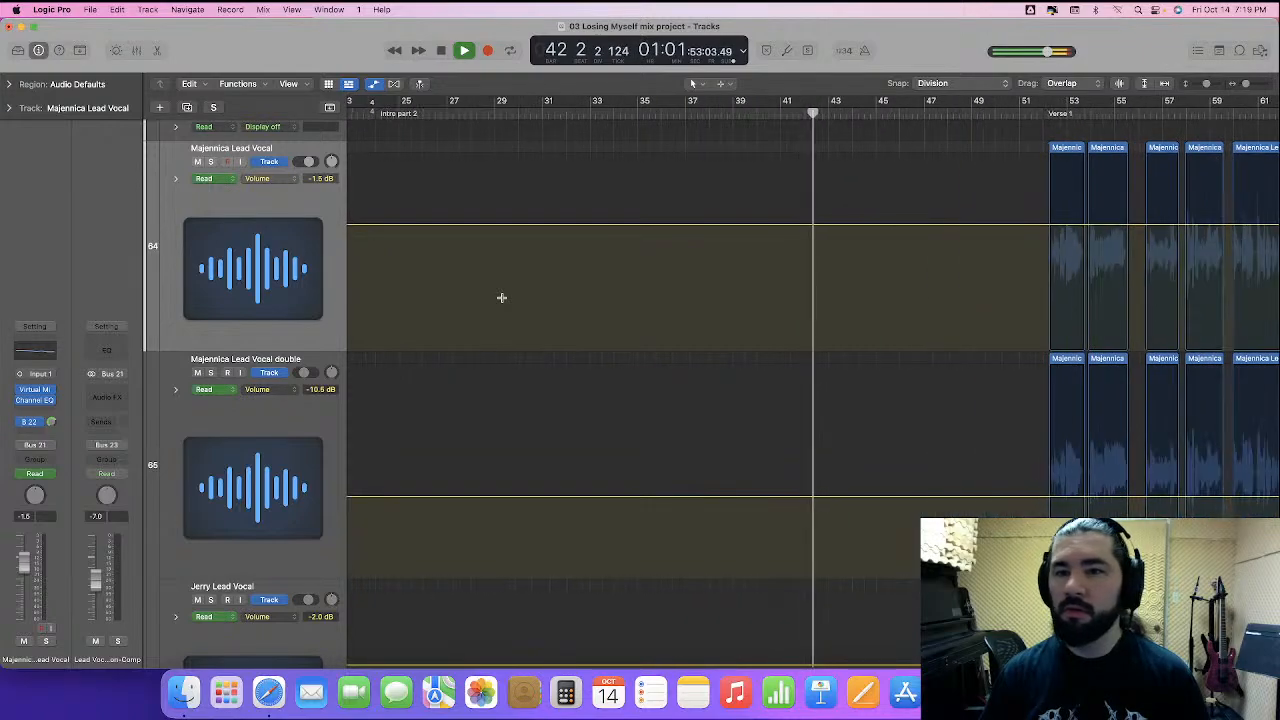
key("super+Right")
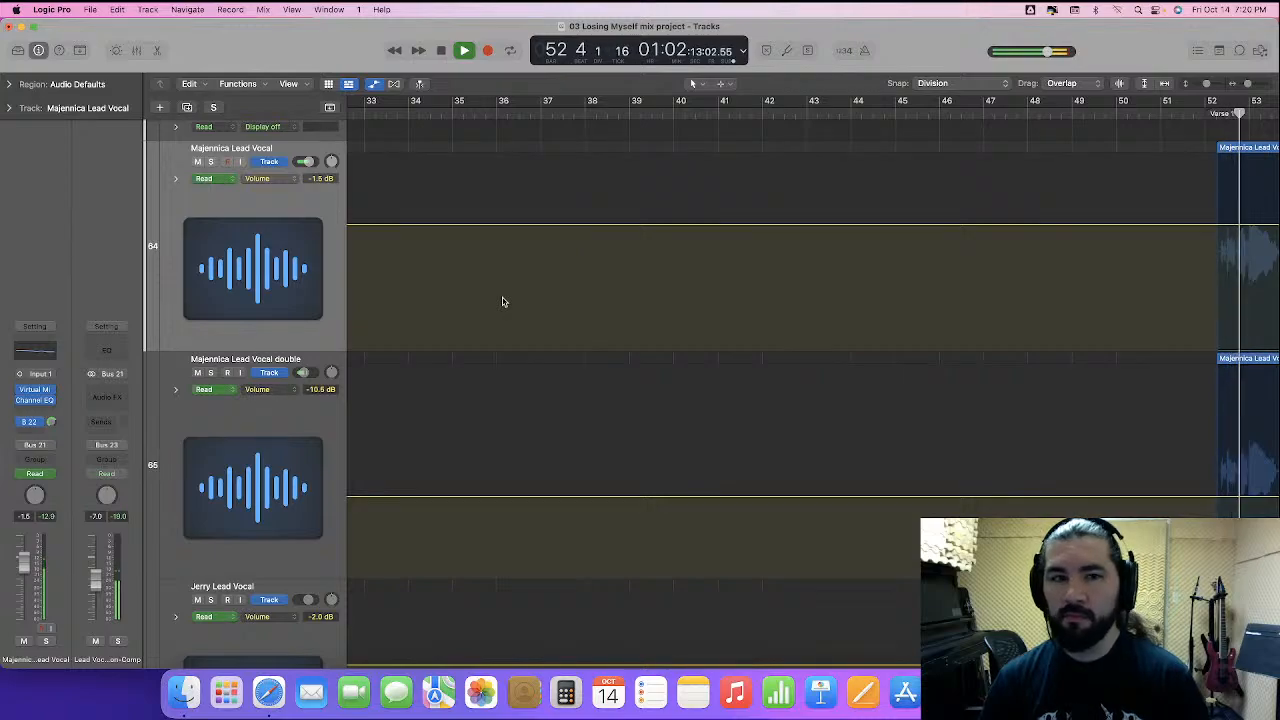
key("grave")
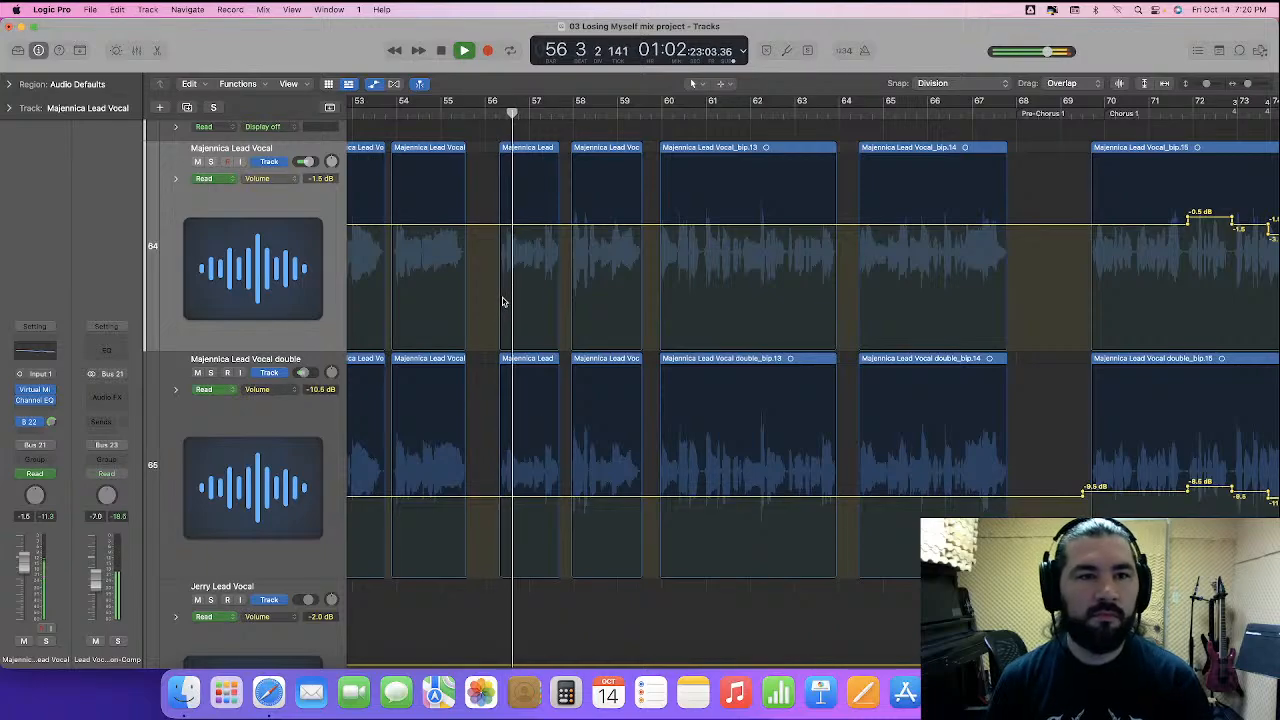
- Hide automation, slightly extend the end of the track 65 vocal double region near bar 55, and show automation again
left_click(373, 85)
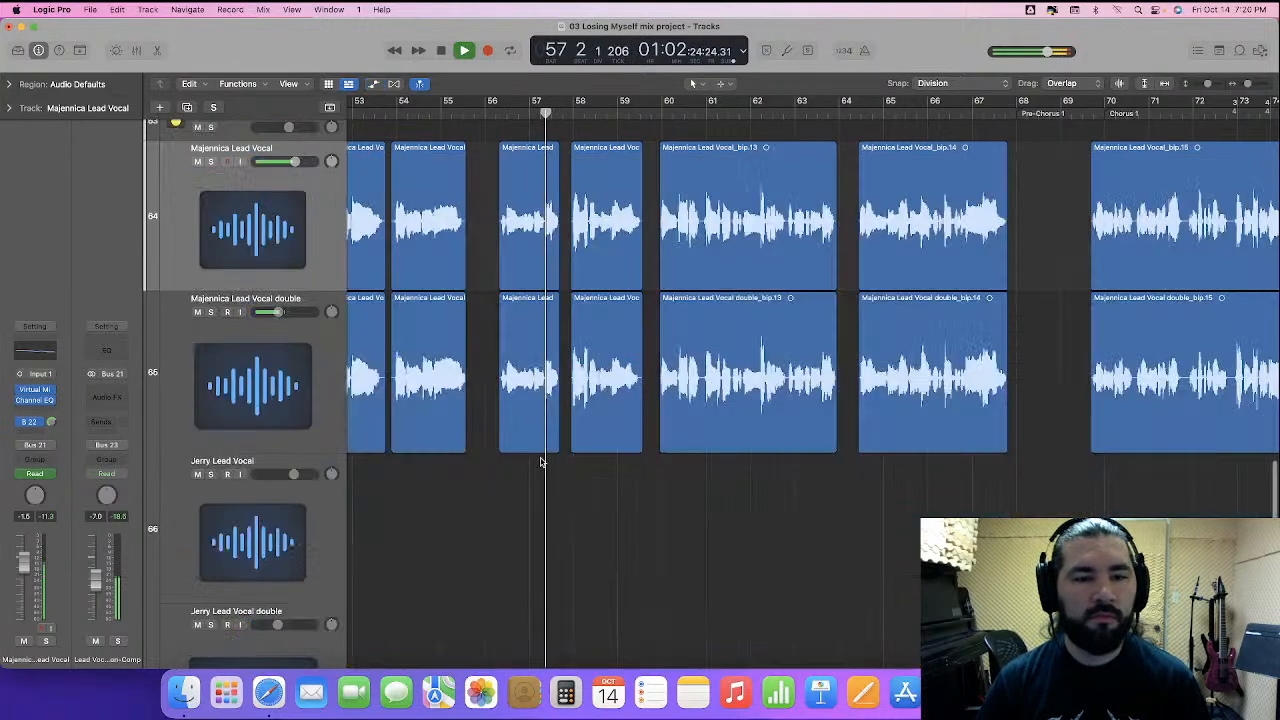
left_click(465, 360)
left_click_drag(465, 360, 470, 360)
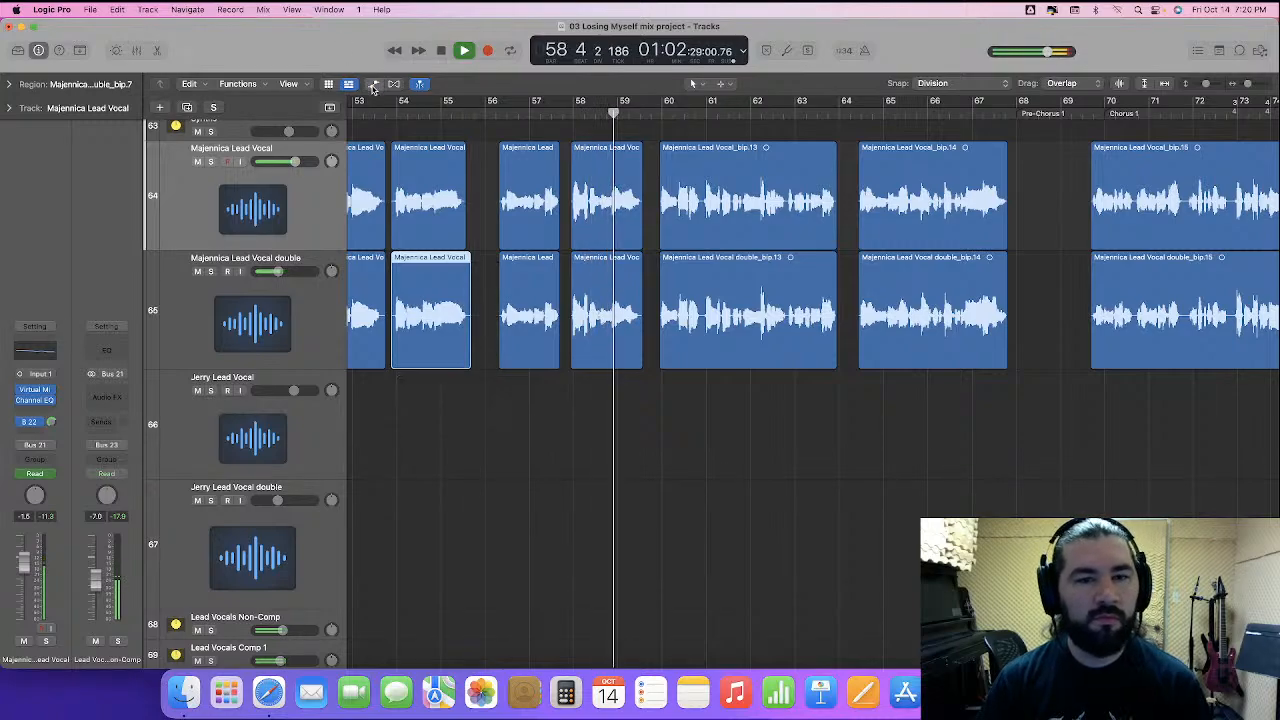
left_click(373, 84)
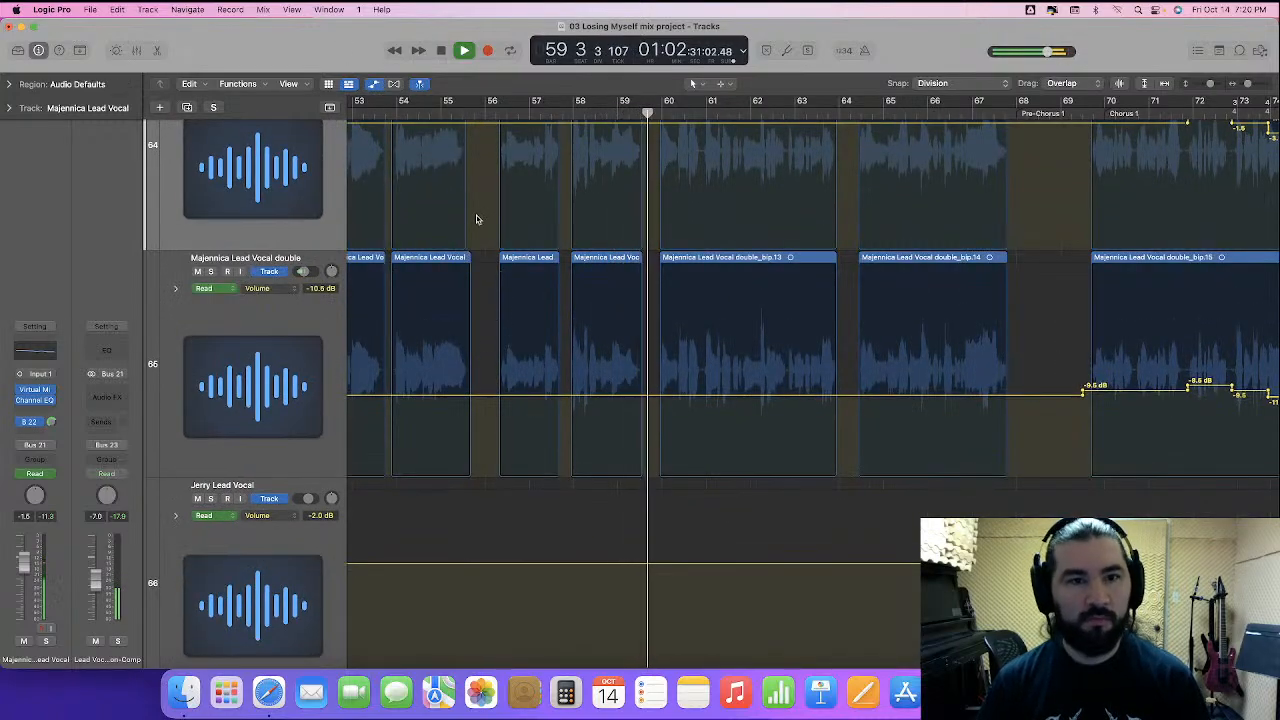
scroll(476, 219, "up", 3)
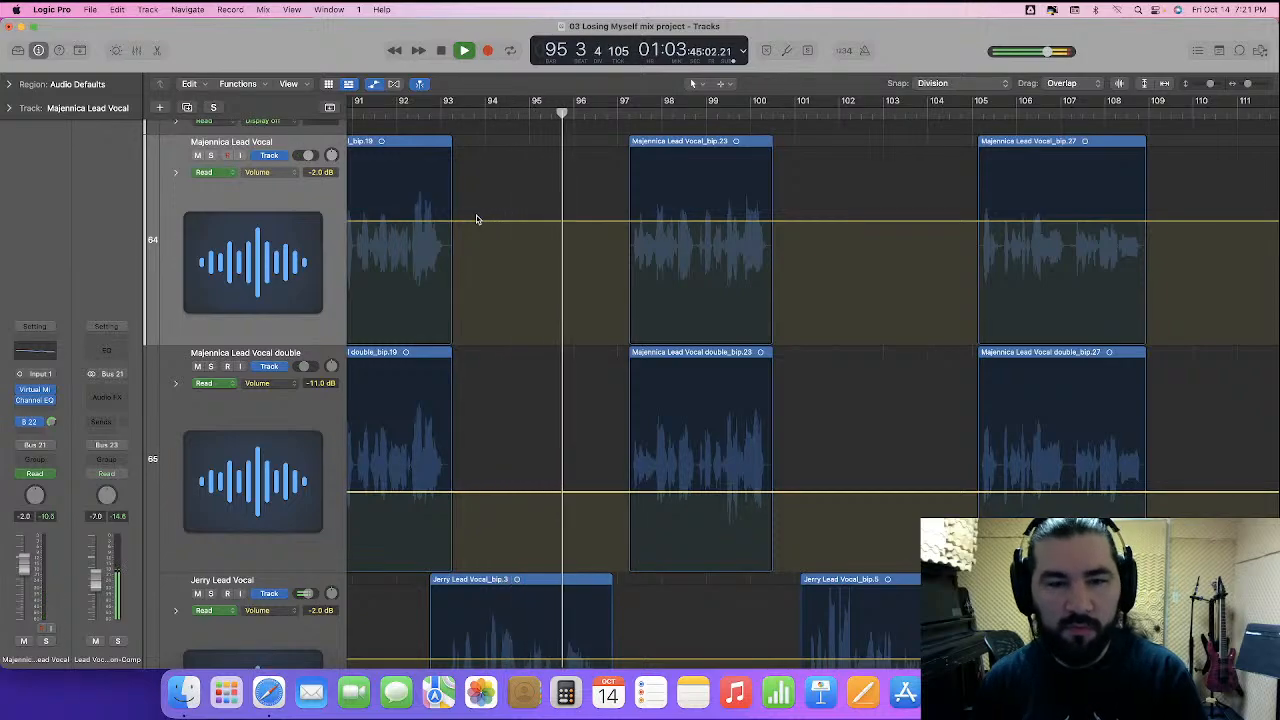
- Stop playback and raise the volume automation from about bar 97 to 101 to -1.5 dB on the lead vocal and -10.5 dB on its double
scroll(478, 220, "down", 5)
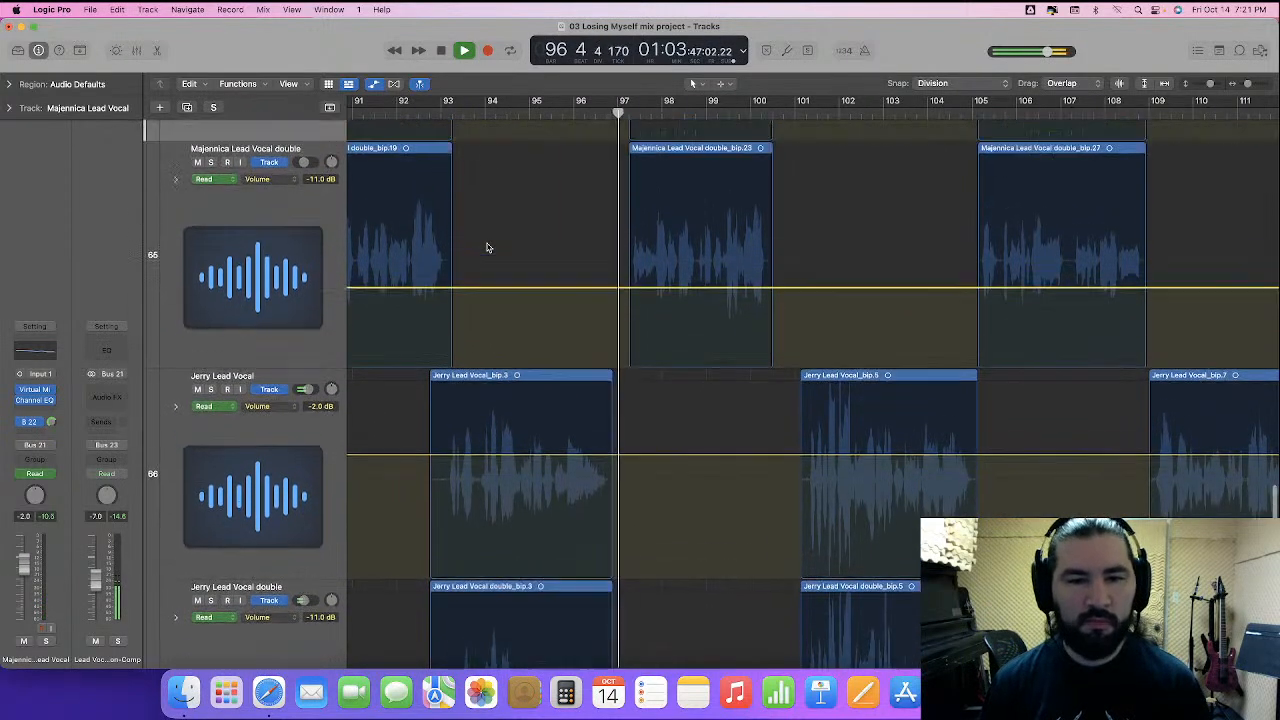
scroll(487, 246, "up", 3)
scroll(488, 249, "up", 1)
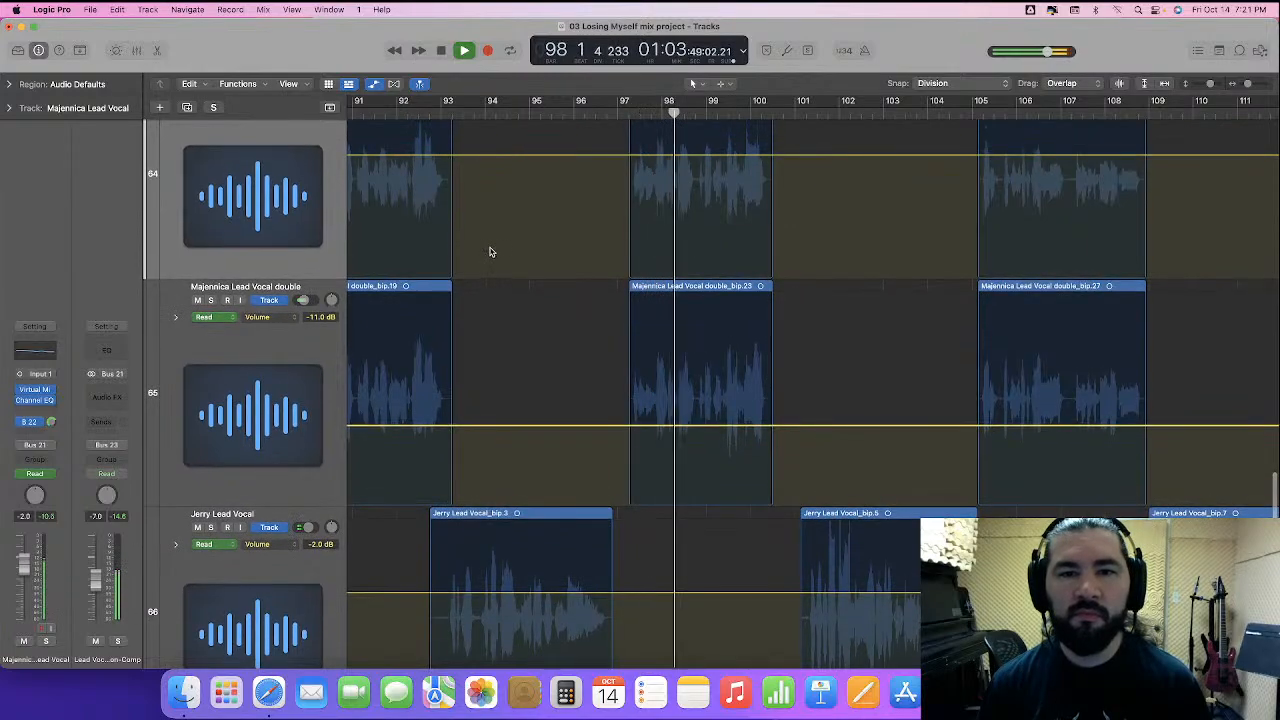
scroll(489, 251, "up", 2)
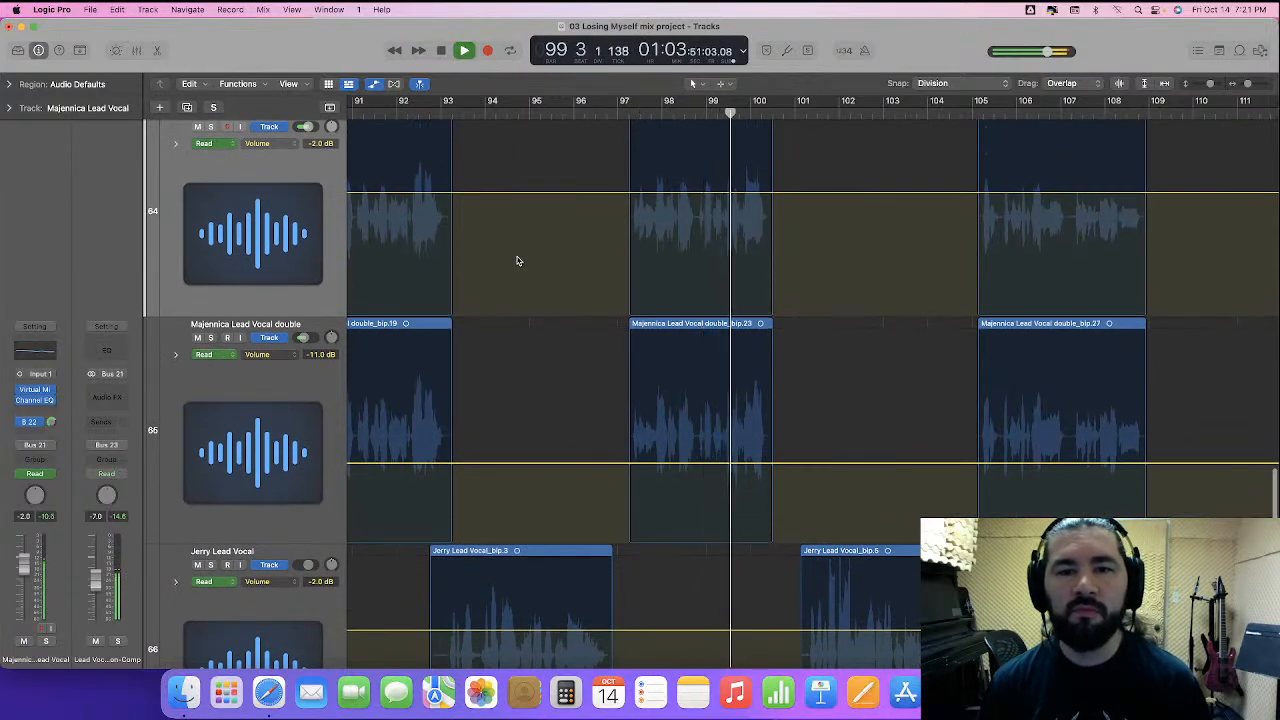
key("space")
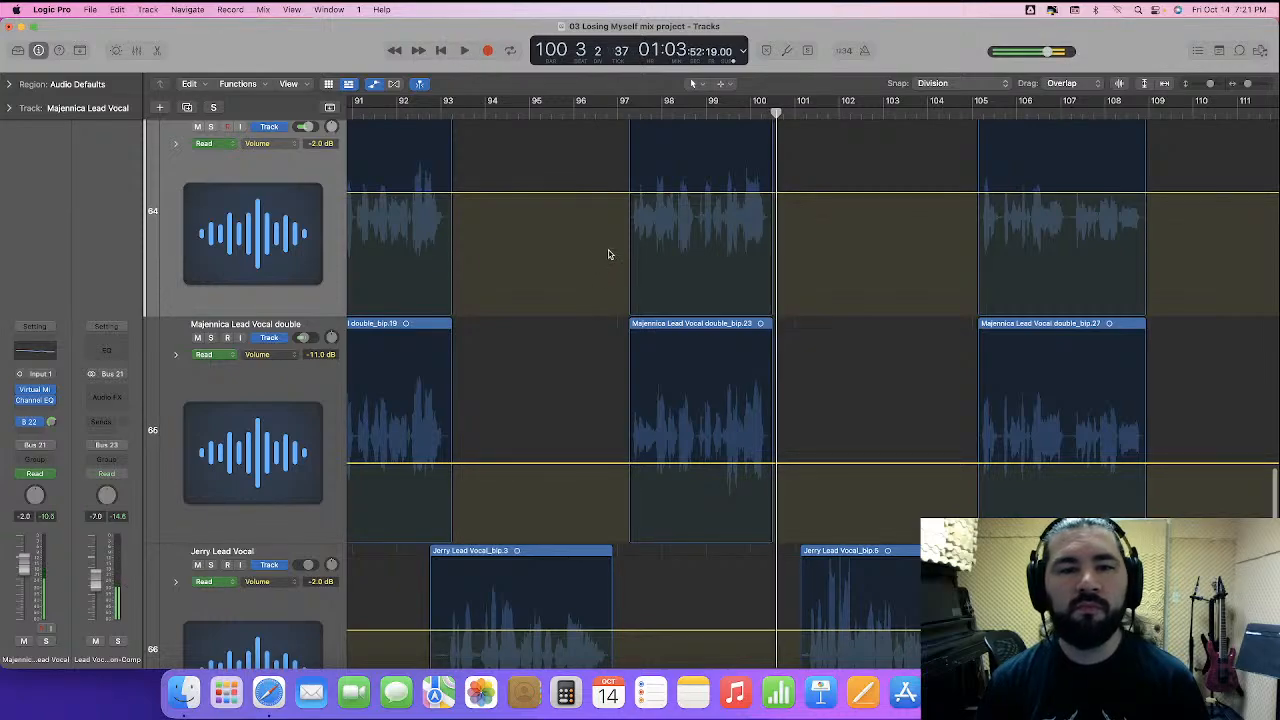
left_click_drag(612, 260, 794, 466)
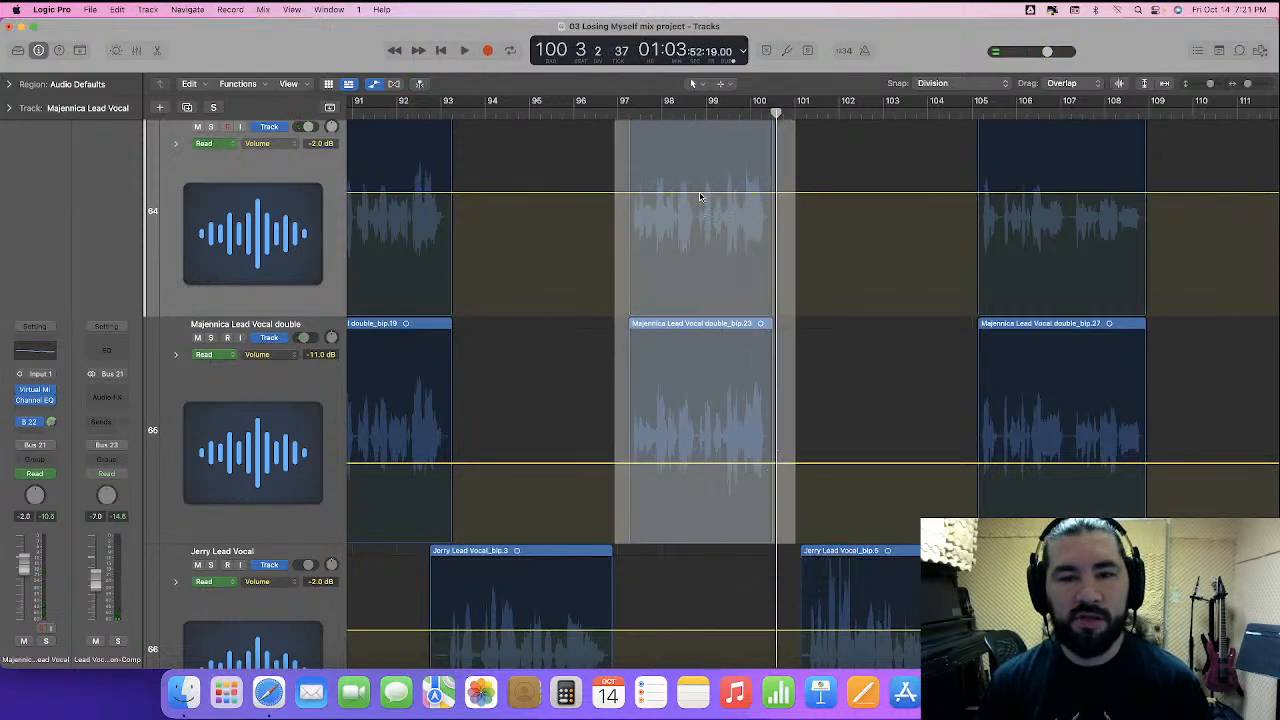
left_click_drag(700, 197, 702, 194)
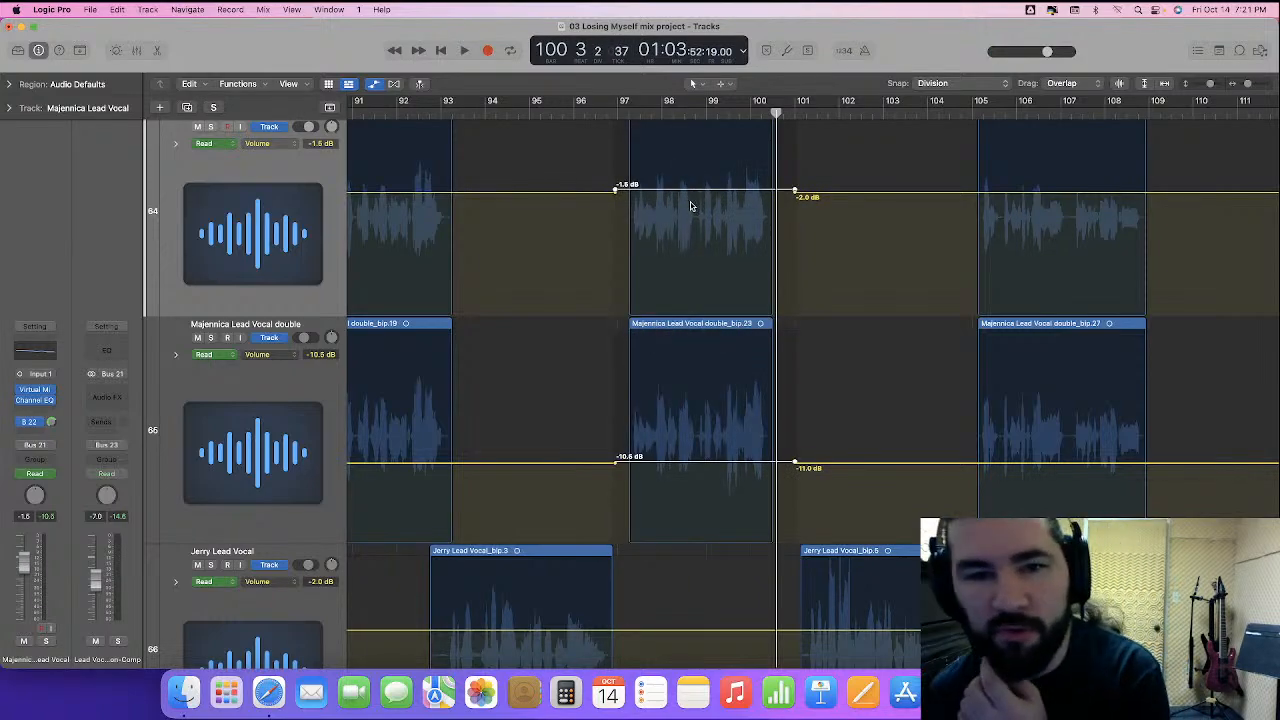
- Compare the Verse 2 volume automation across the lead vocals and their doubles on tracks 64 to 67
scroll(685, 210, "left", 3)
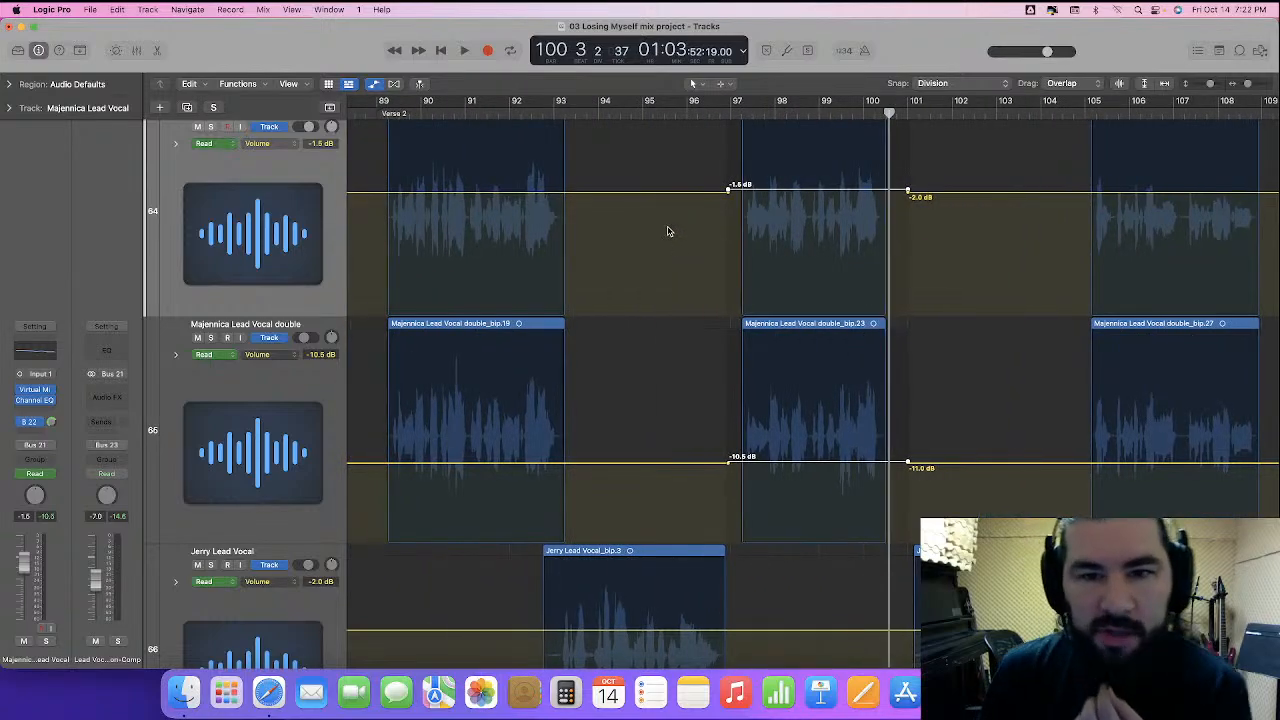
scroll(668, 232, "left", 1)
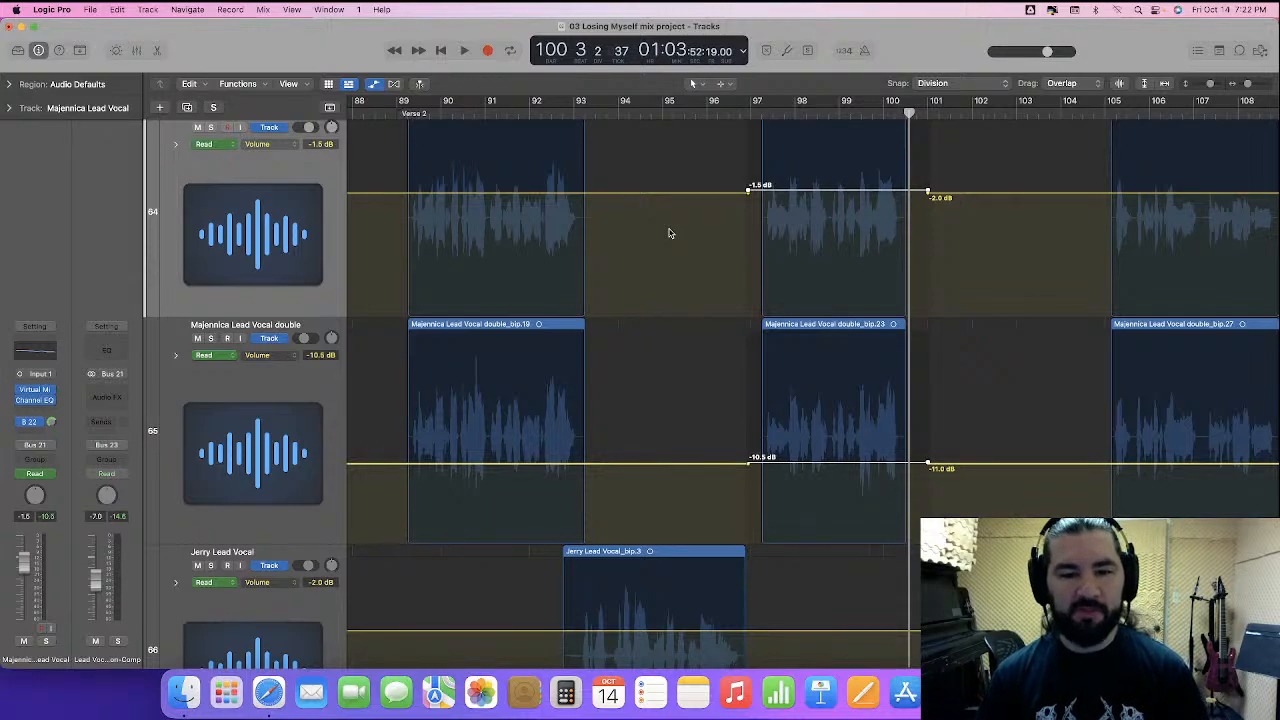
scroll(670, 233, "down", 2)
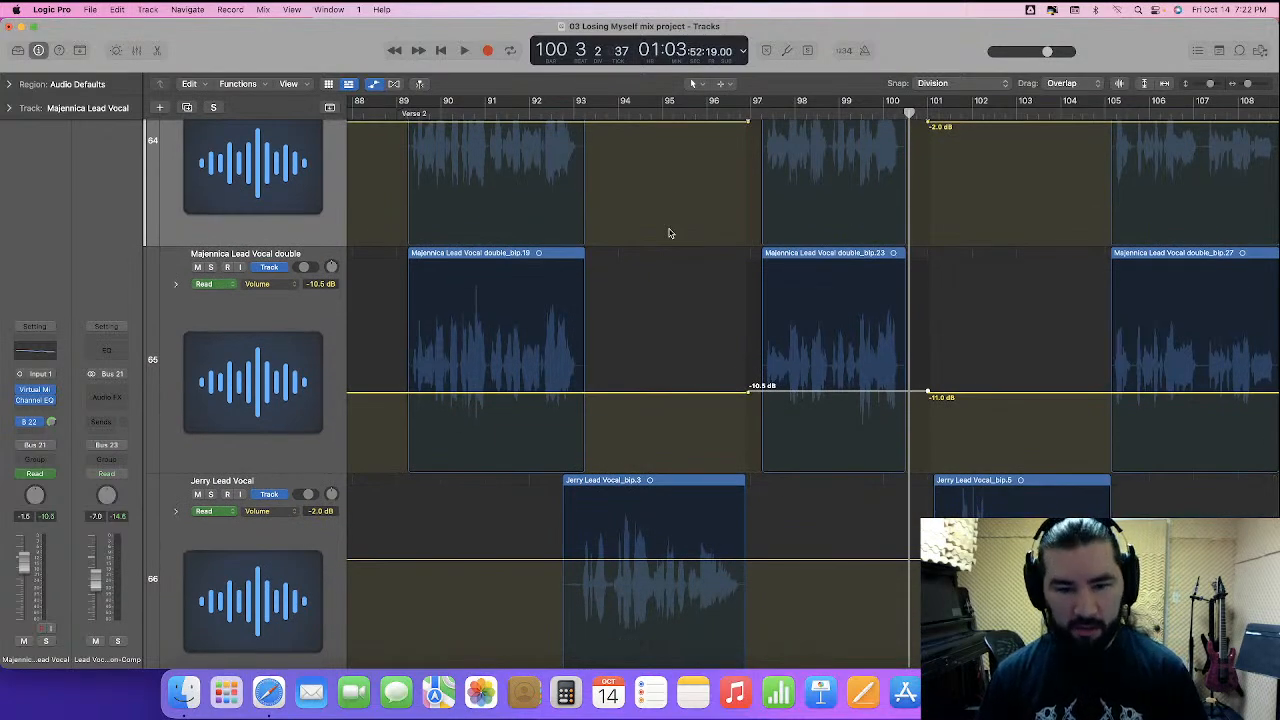
scroll(670, 233, "down", 3)
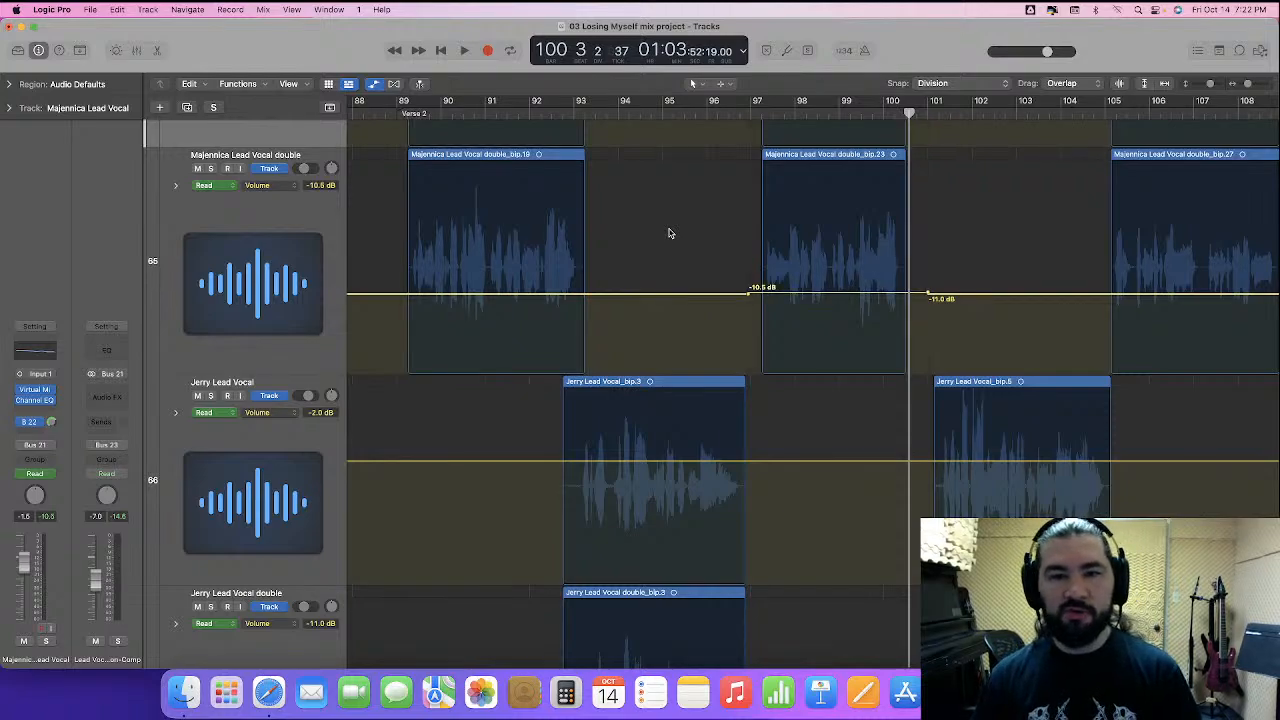
scroll(669, 233, "up", 5)
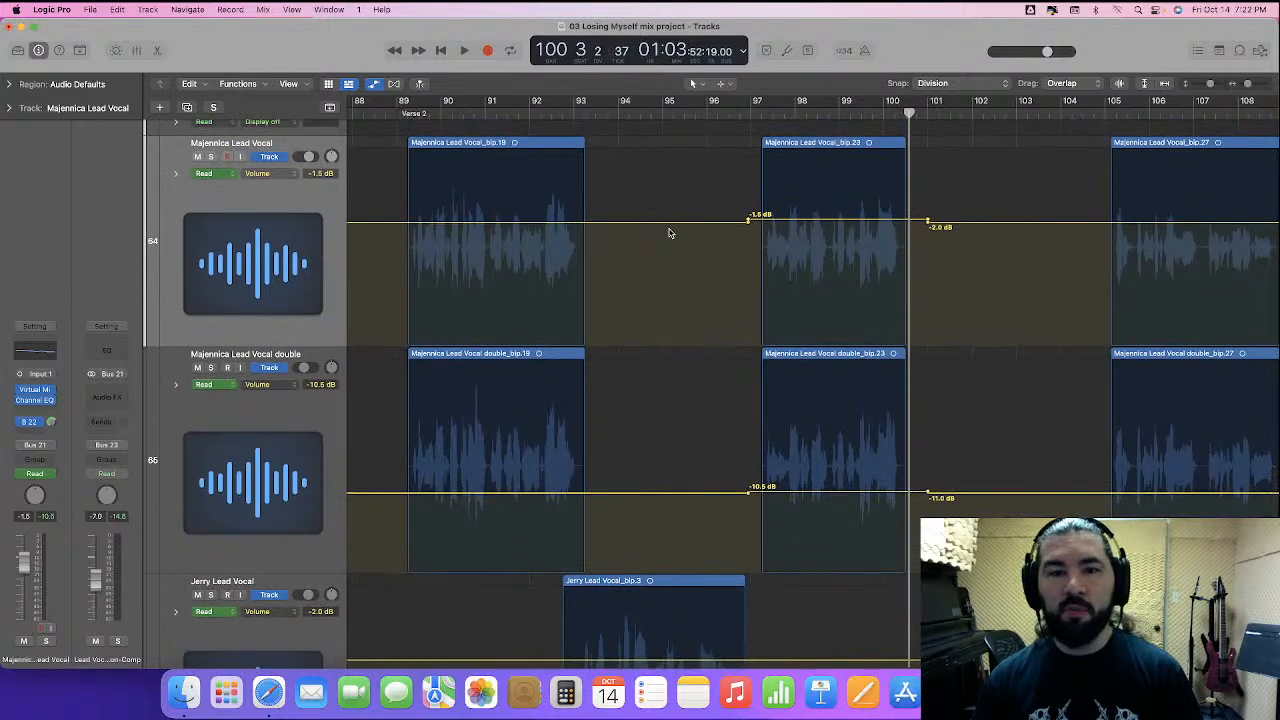
- Play Verse 2 from just before bar 97 to about bar 105, checking the lead vocals and doubles on tracks 64 to 67
scroll(669, 233, "right", 5)
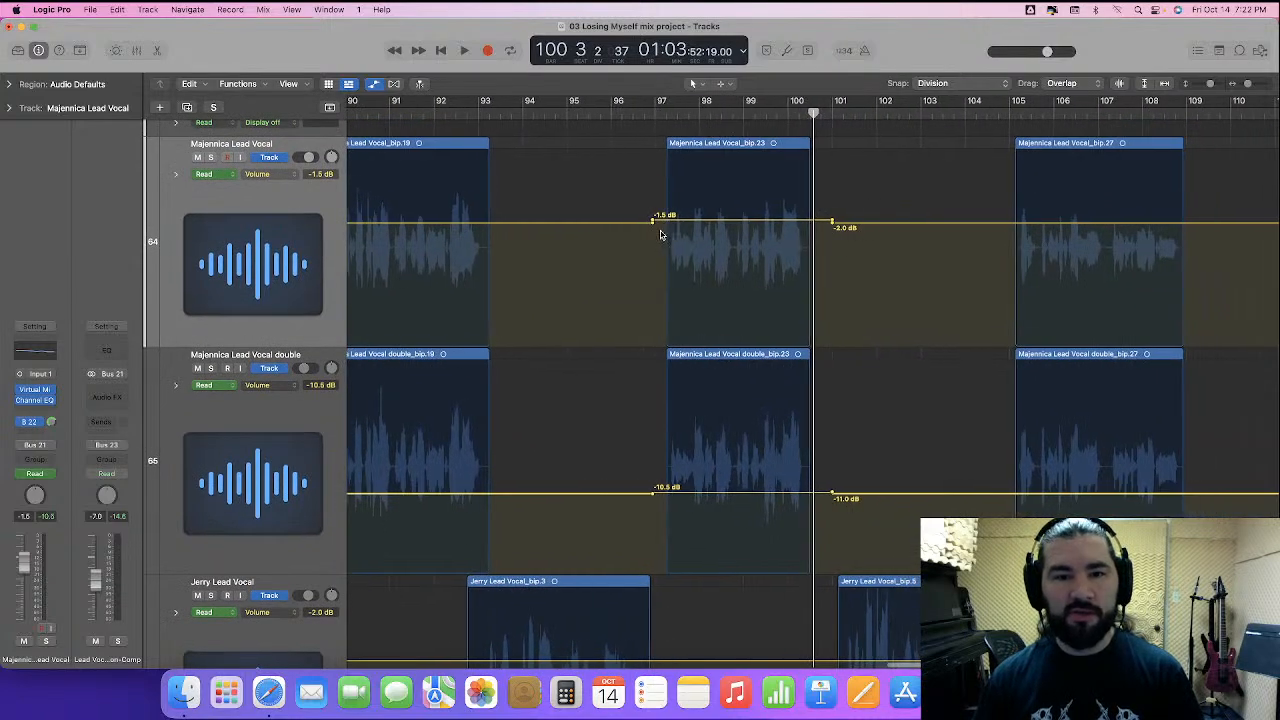
scroll(660, 234, "down", 1)
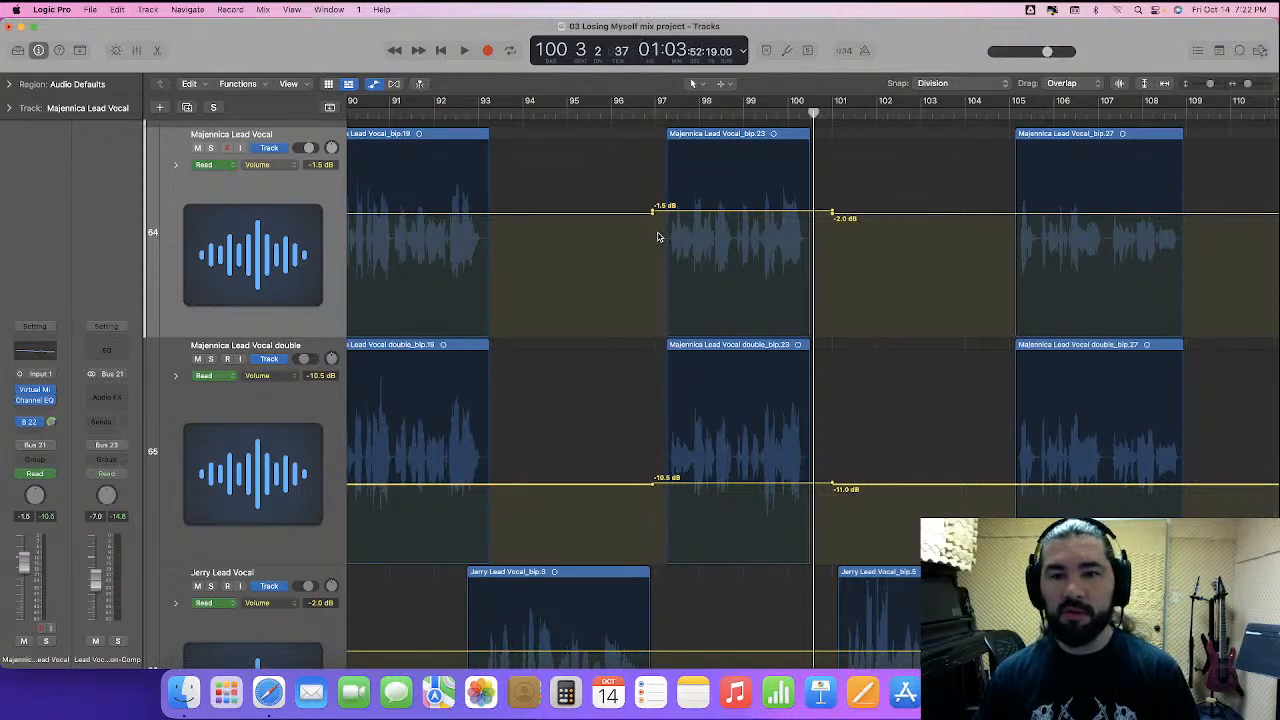
scroll(658, 237, "right", 5)
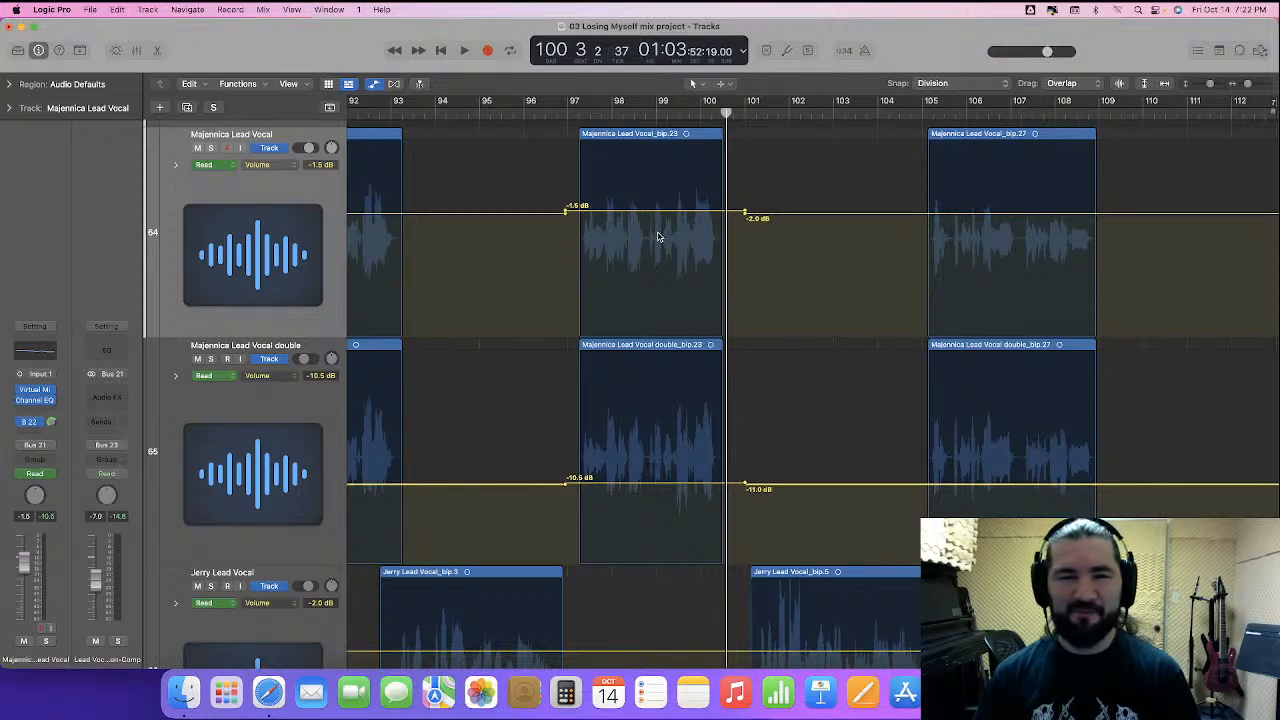
left_click(557, 112)
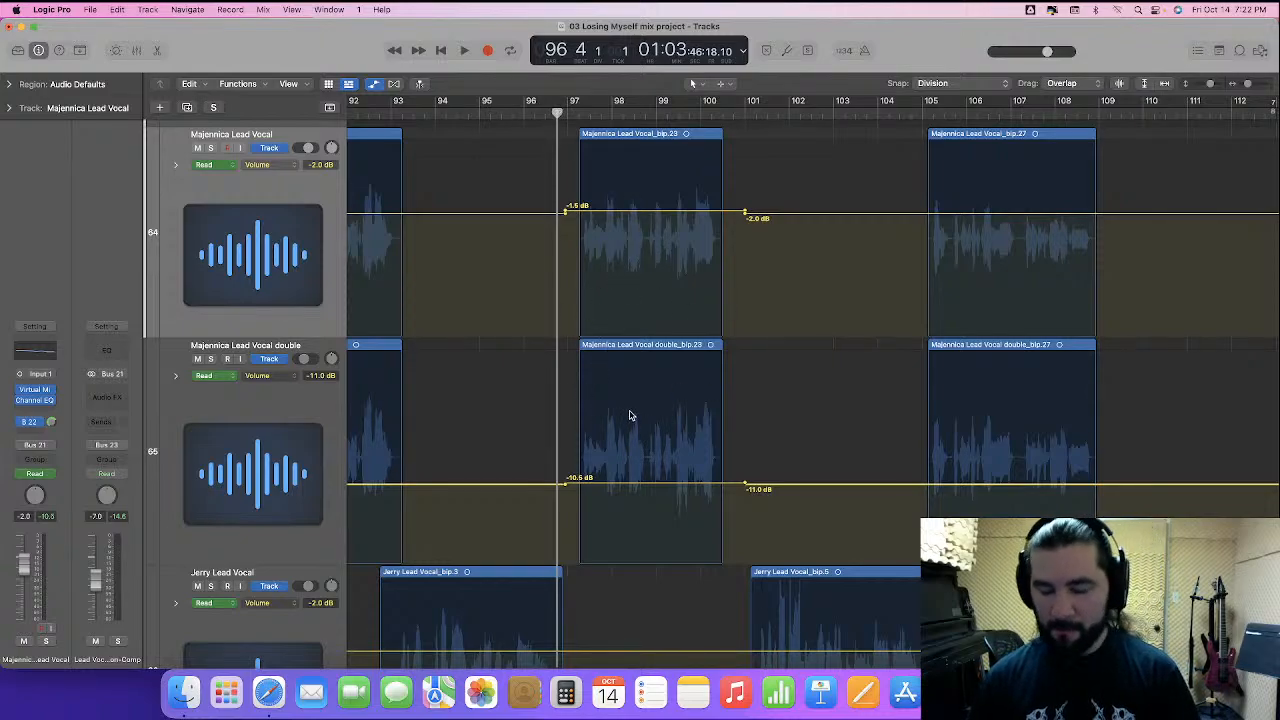
key("space")
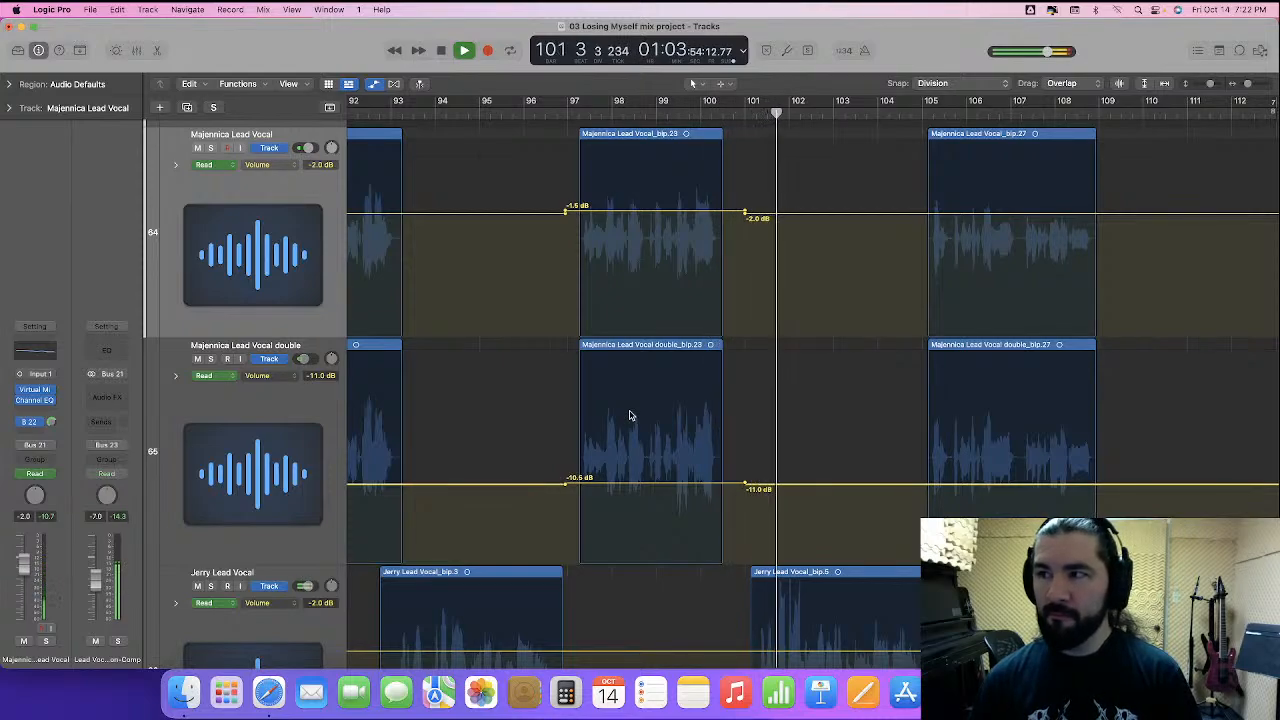
scroll(636, 420, "down", 3)
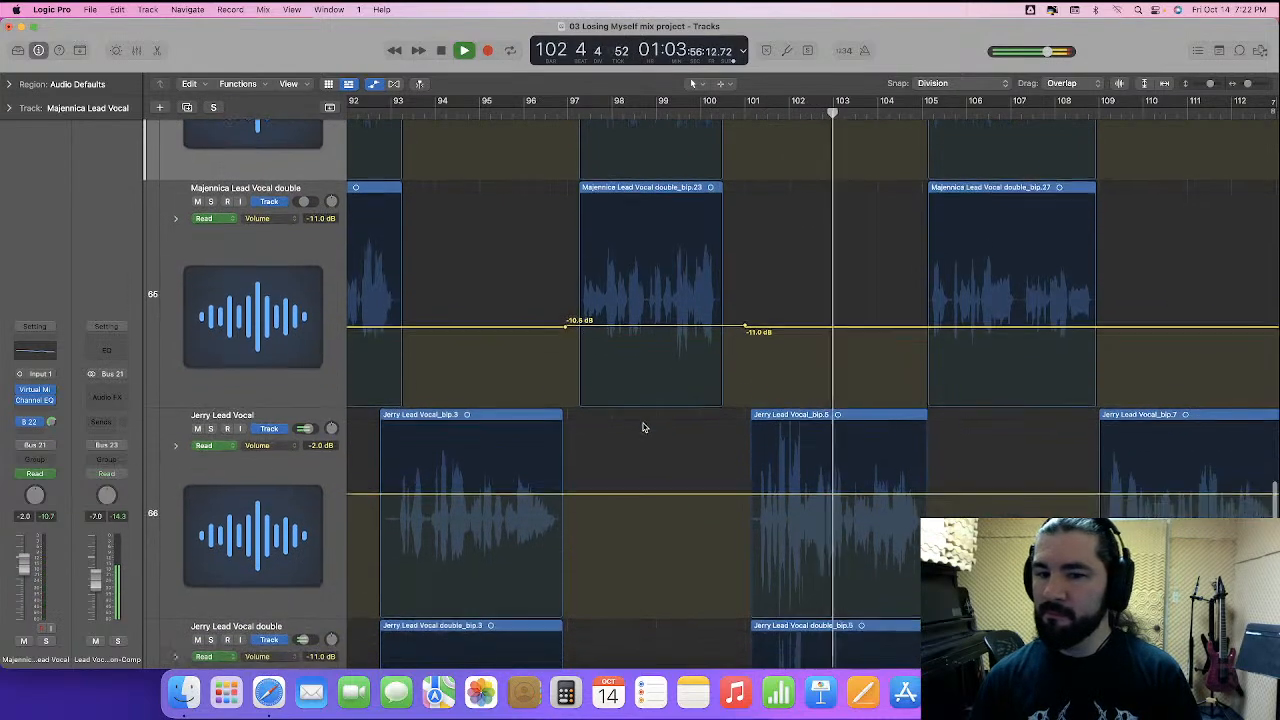
scroll(640, 428, "down", 5)
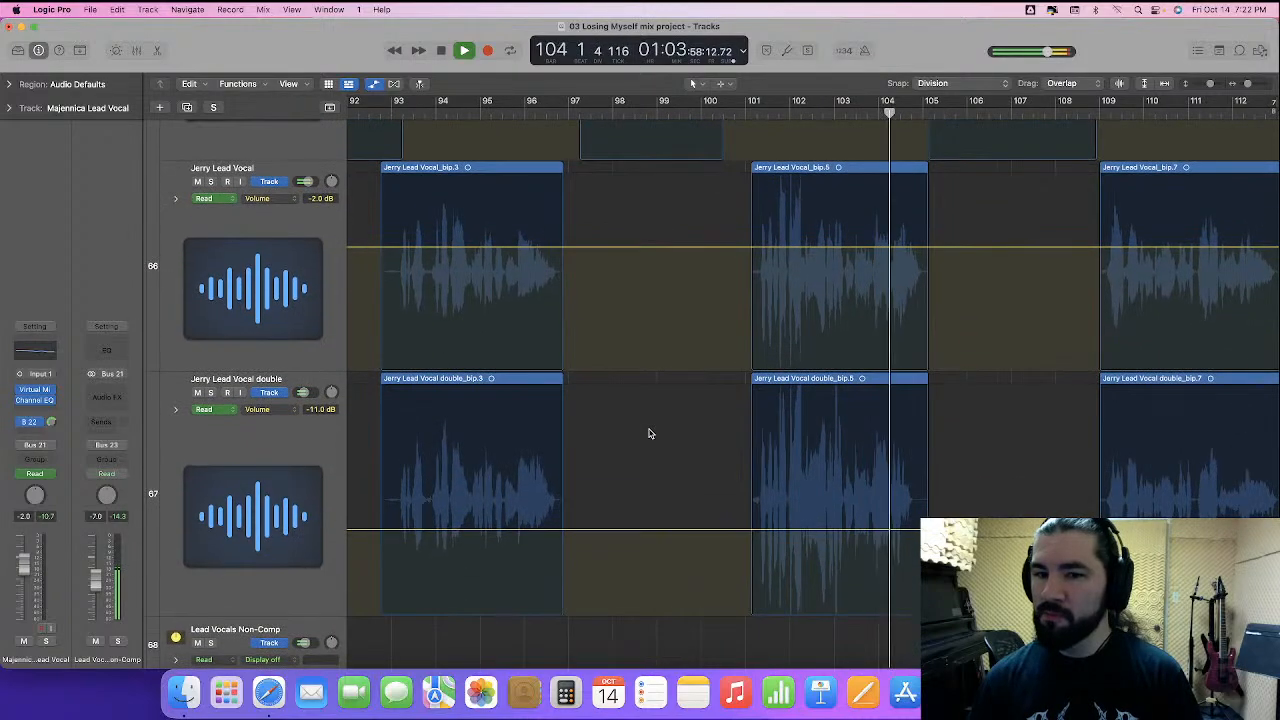
key("space")
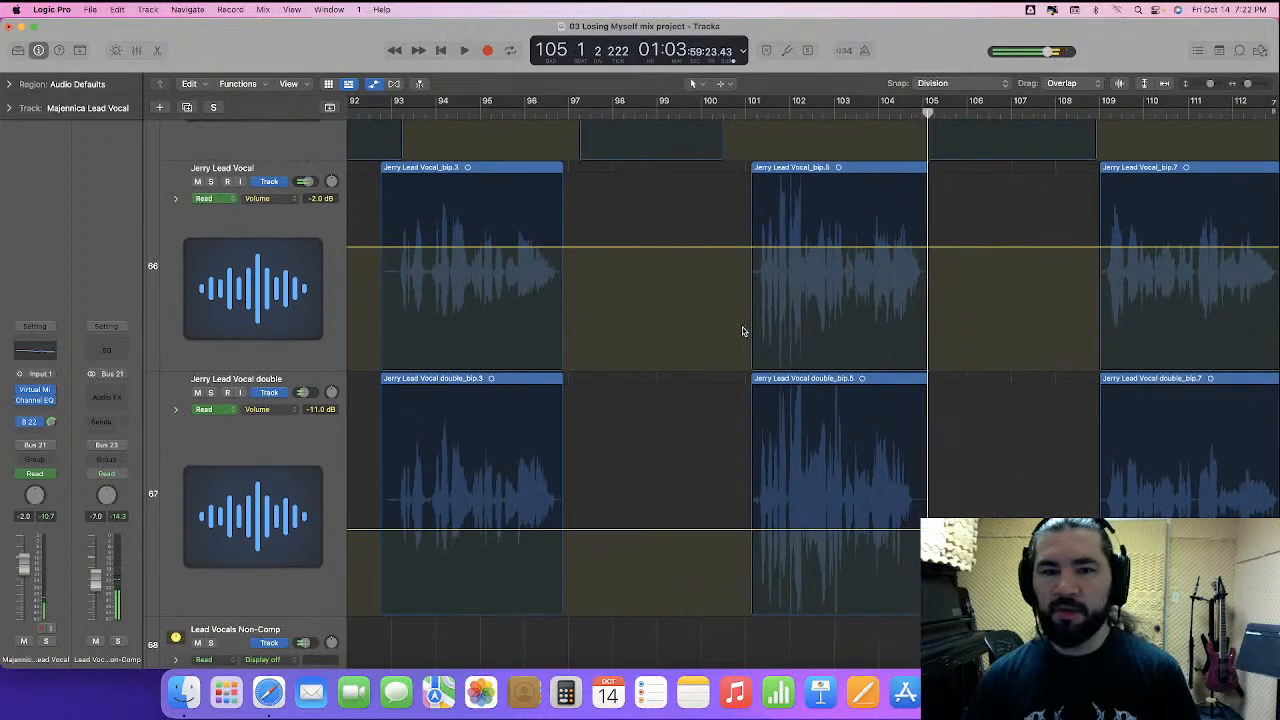
- Lower the volume automation from about bar 100.5 to 106 to -3.5 dB on track 66 and -12.5 dB on track 67, auditioning the passage
left_click_drag(726, 317, 951, 479)
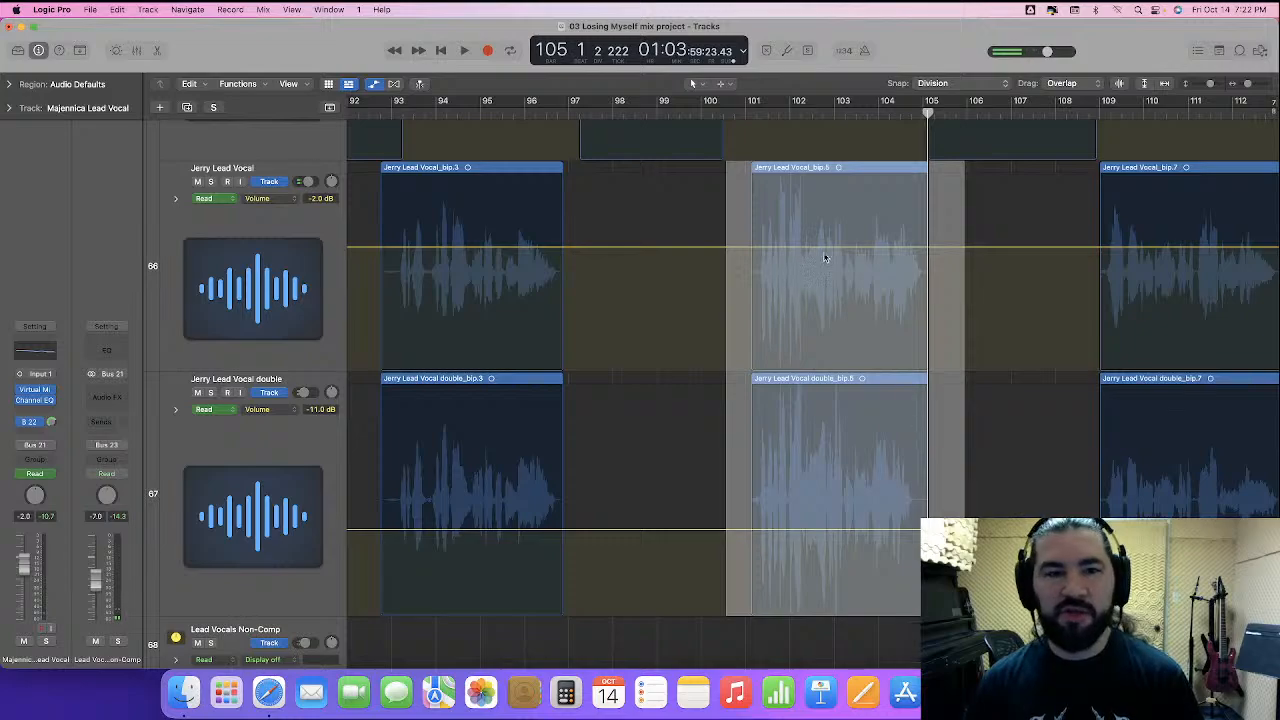
left_click_drag(820, 250, 821, 258)
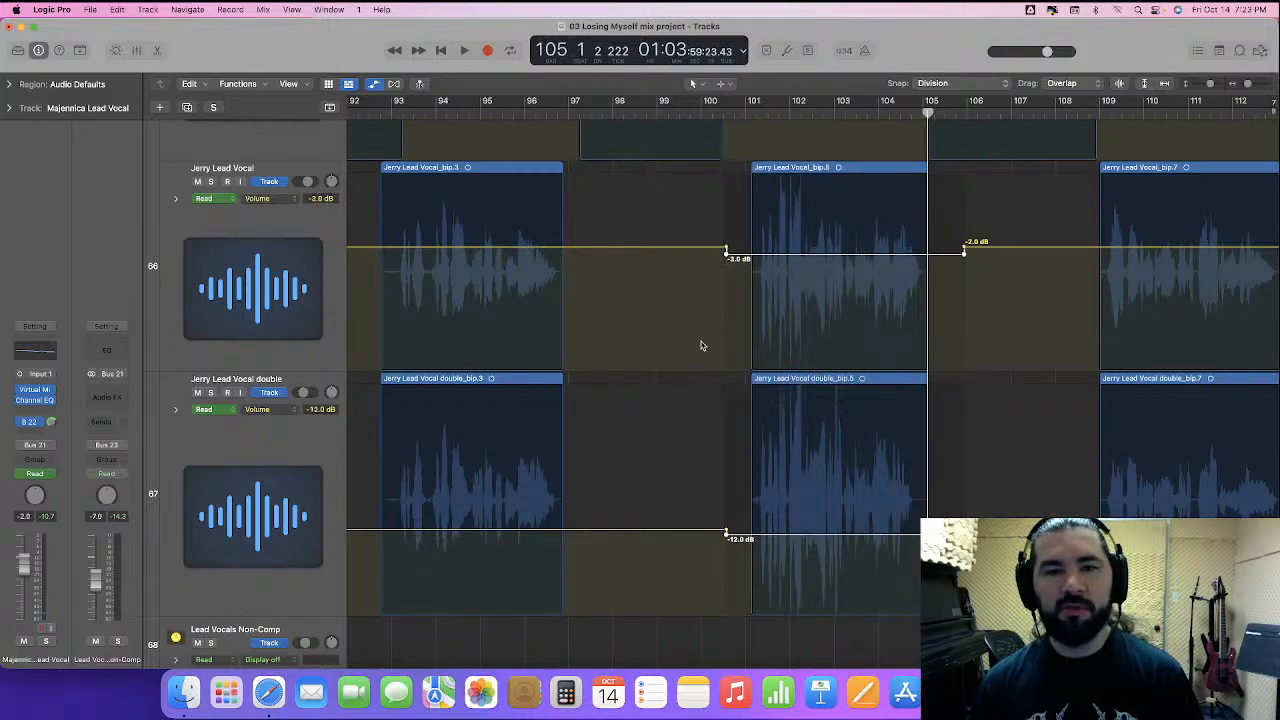
double_click(681, 113)
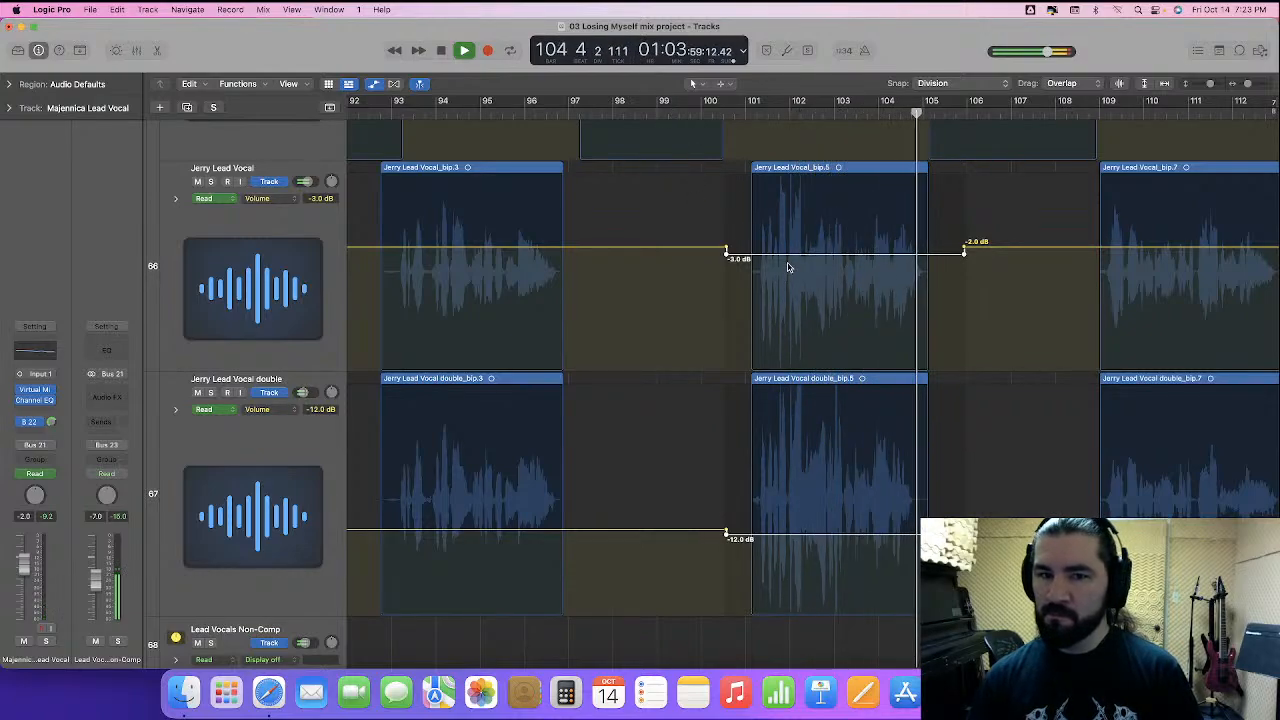
left_click_drag(792, 259, 792, 261)
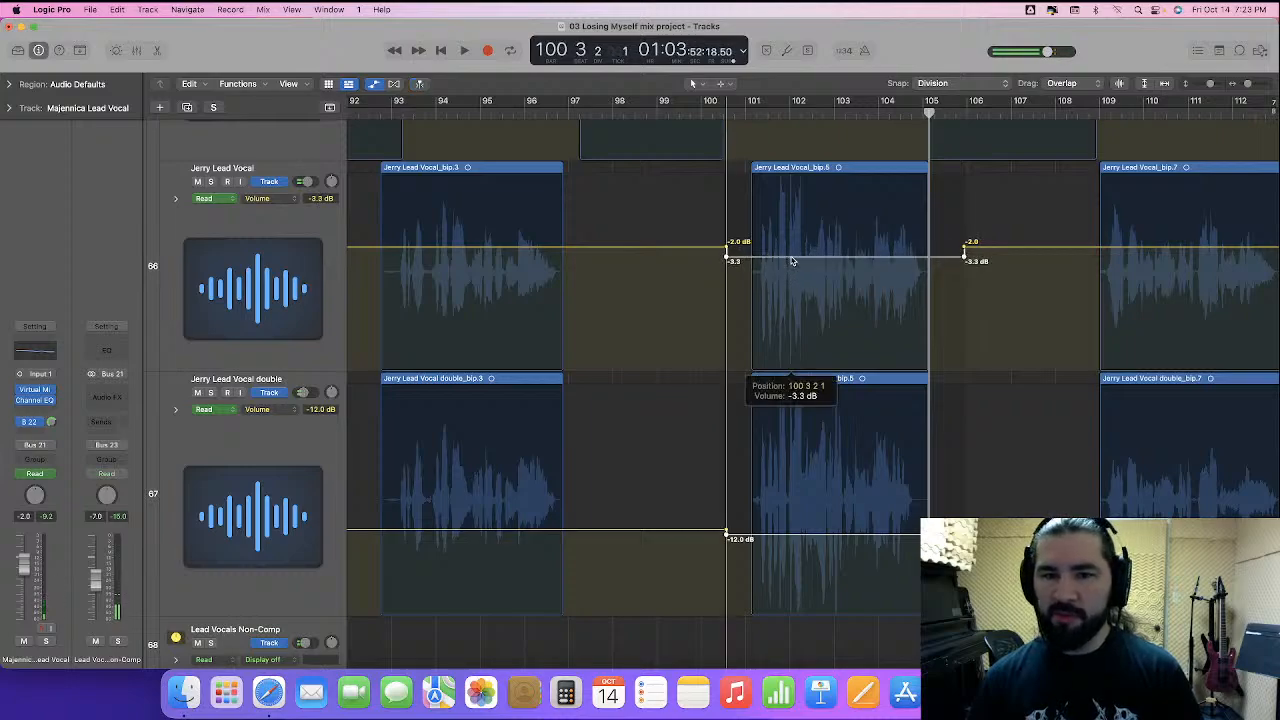
left_click(679, 114)
key("space")
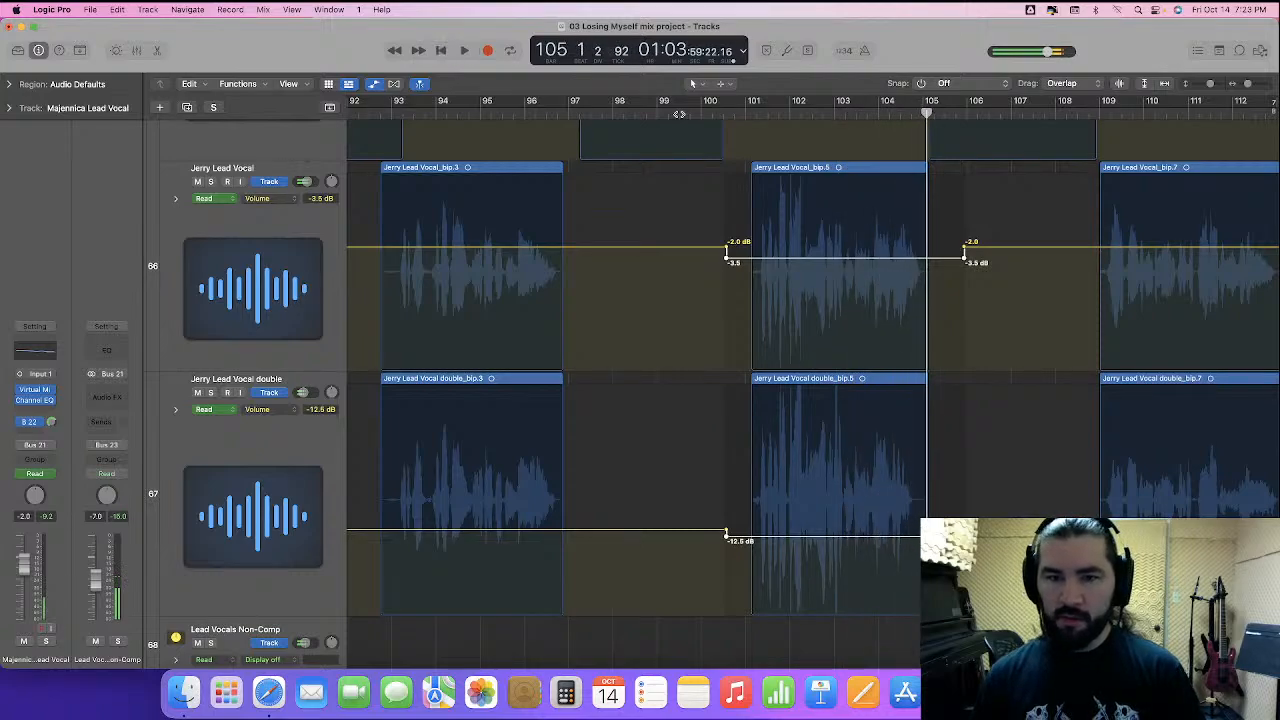
- Reduce that section's volume automation to -4.0 dB on track 66 and -13.0 dB on track 67, and replay the passage around bar 103
left_click(819, 262)
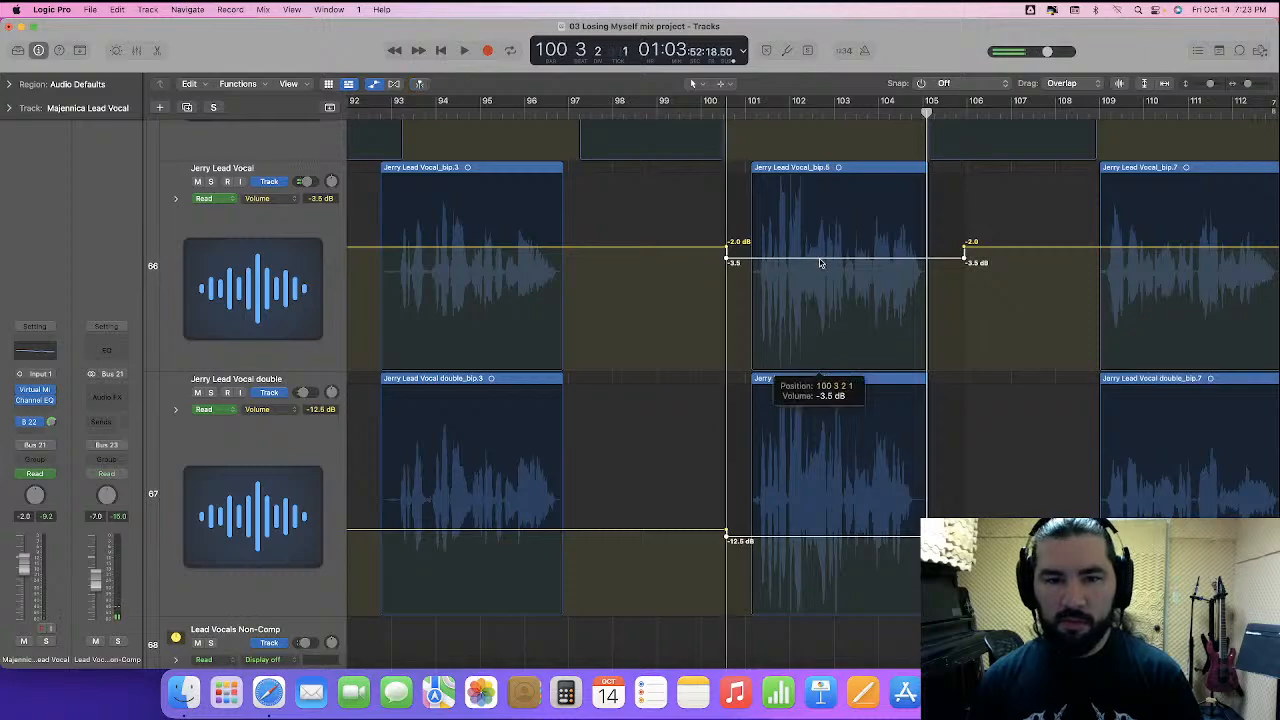
left_click_drag(820, 263, 820, 263)
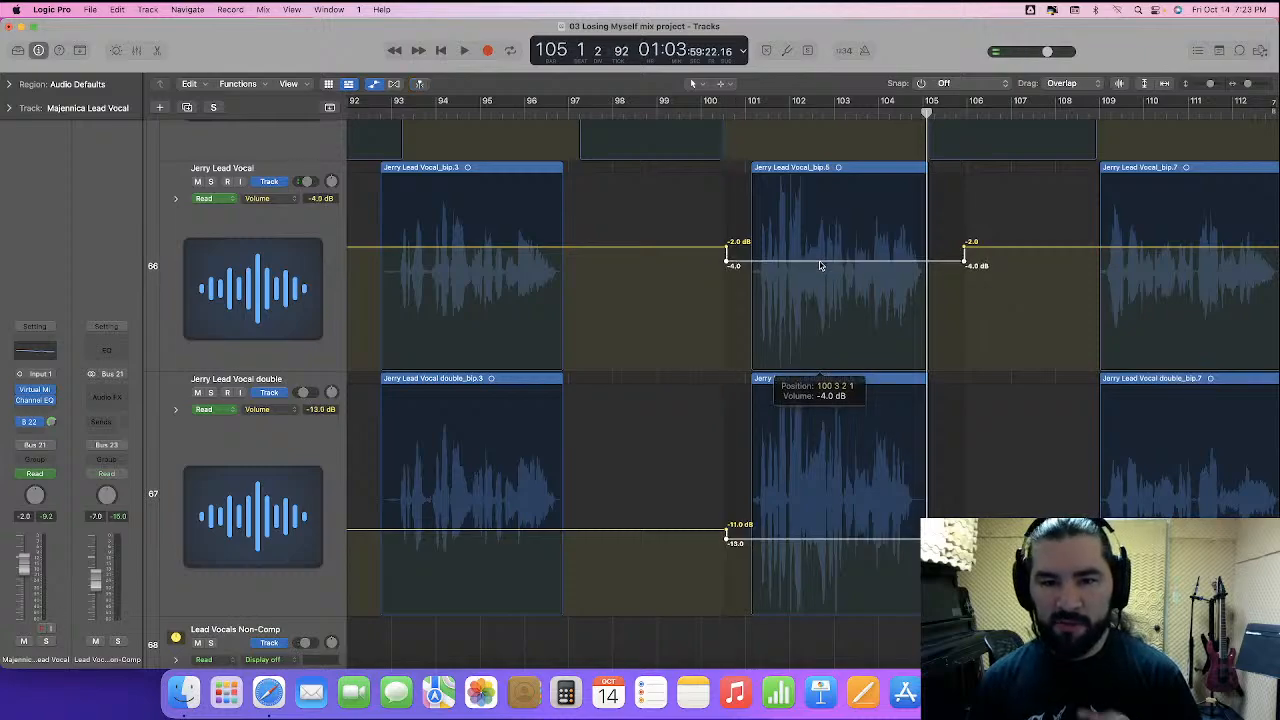
key("super+Right")
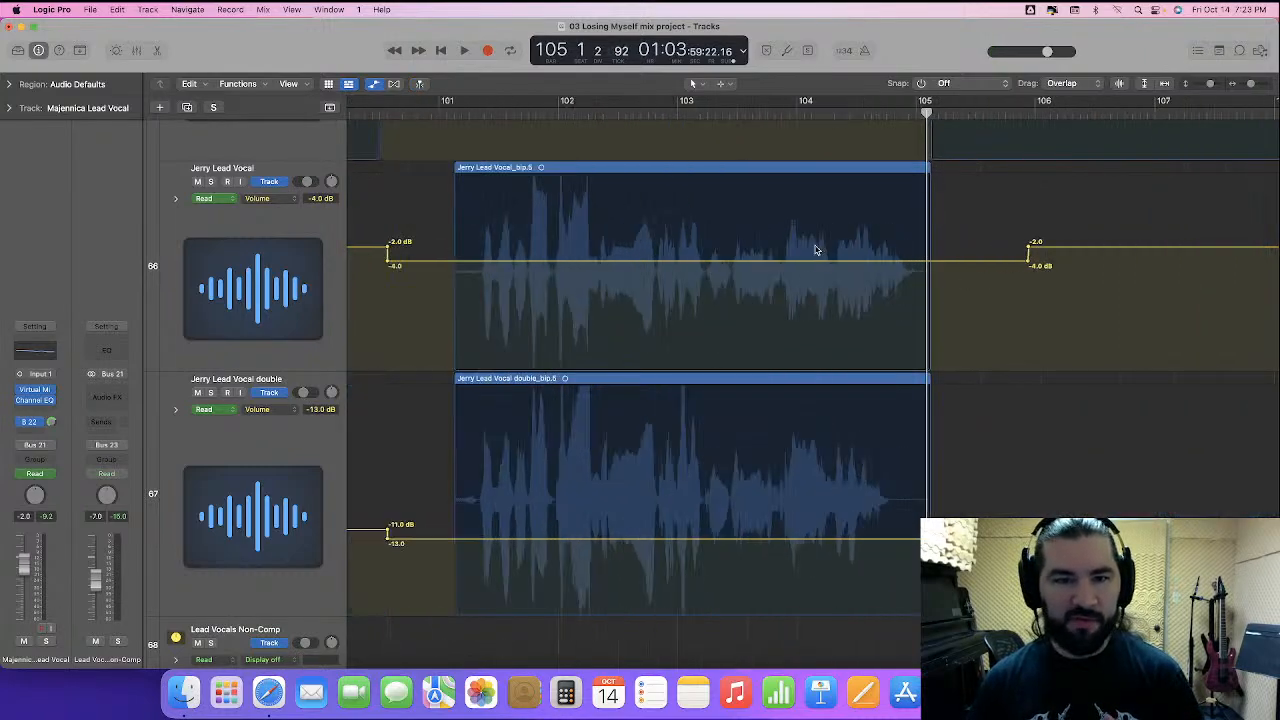
left_click(648, 114)
key("space")
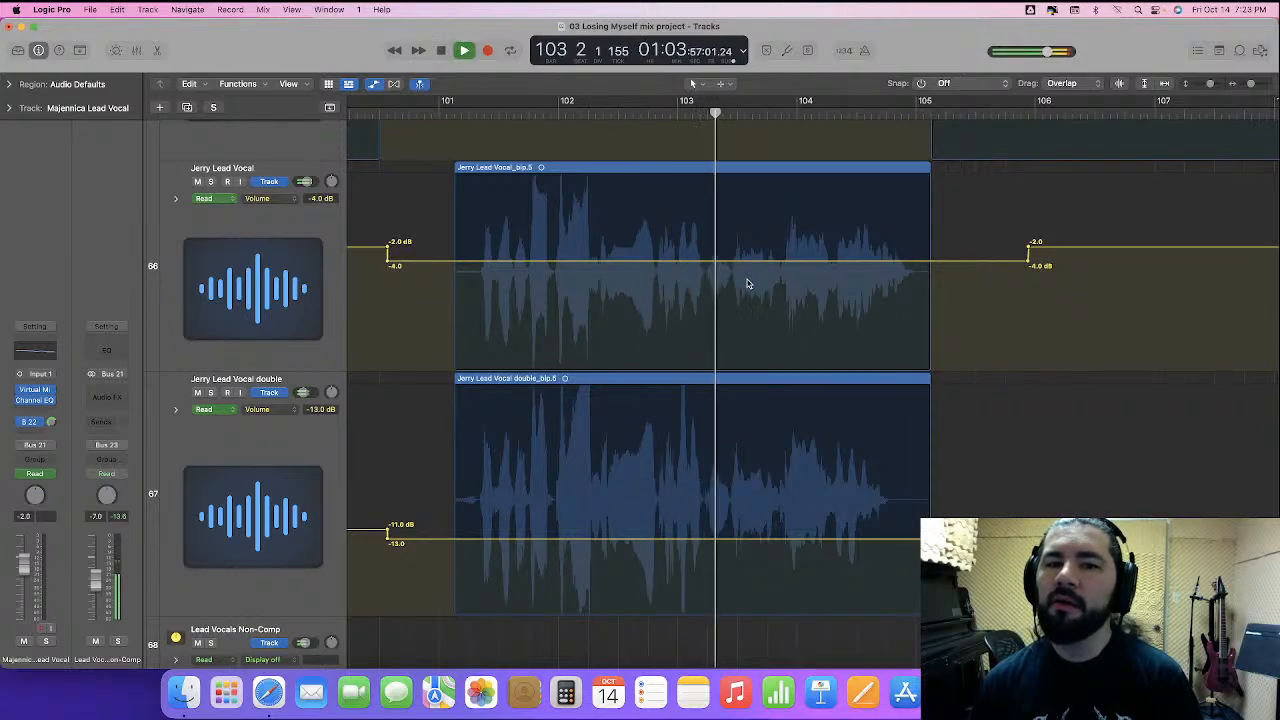
left_click(609, 114)
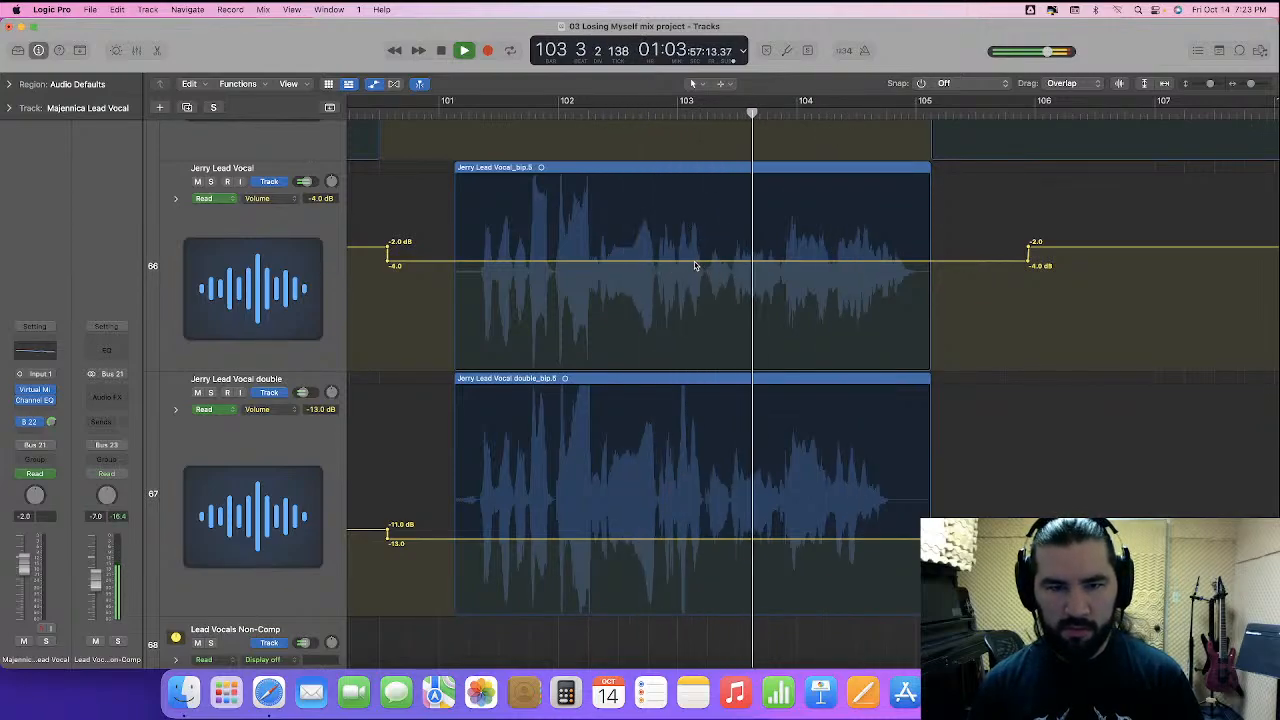
key("space")
- Raise the volume automation briefly around bar 103 to -2.5 dB on track 66 and -11.5 dB on track 67, and replay from about bar 101
left_click_drag(676, 256, 731, 381)
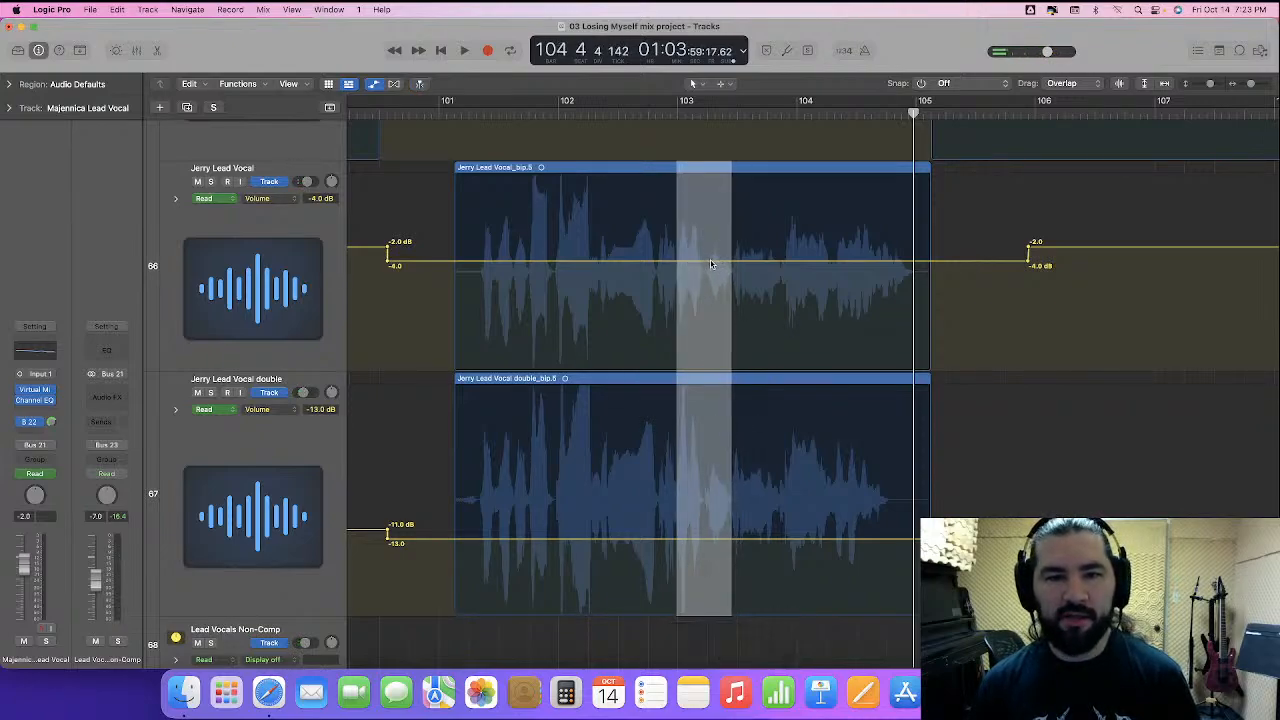
left_click_drag(711, 263, 712, 258)
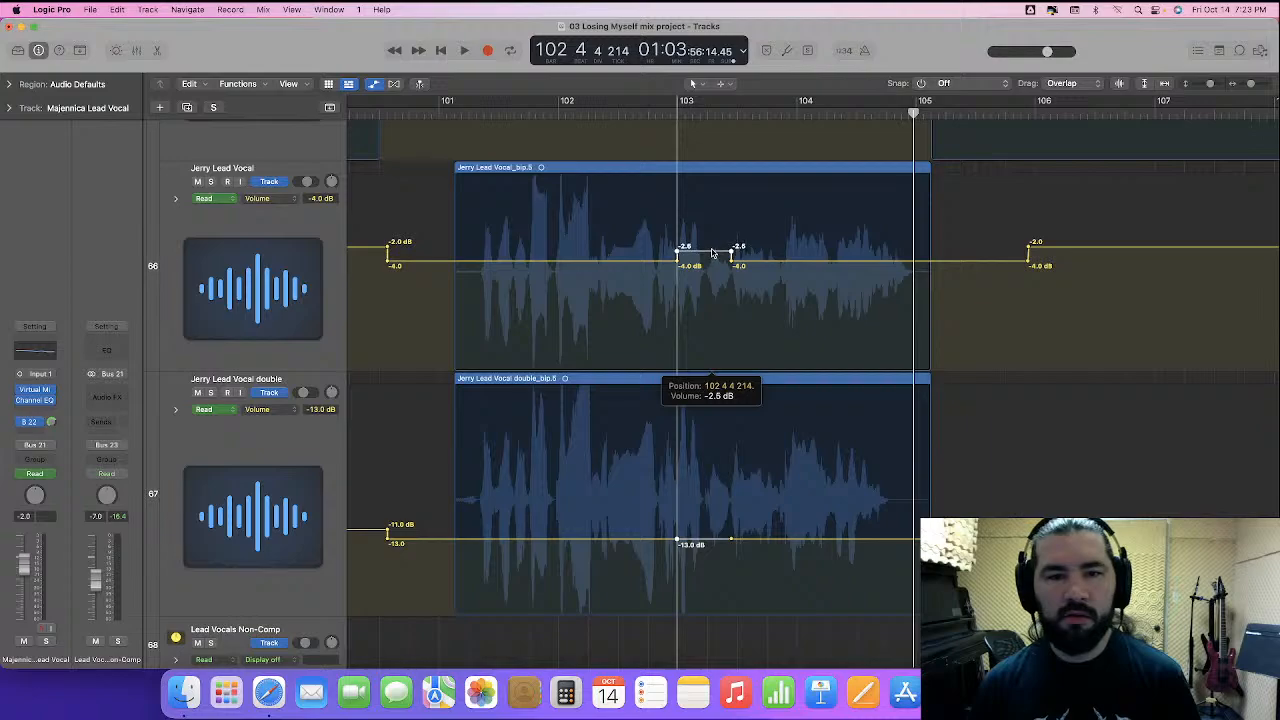
left_click_drag(712, 253, 712, 253)
left_click(443, 111)
key("space")
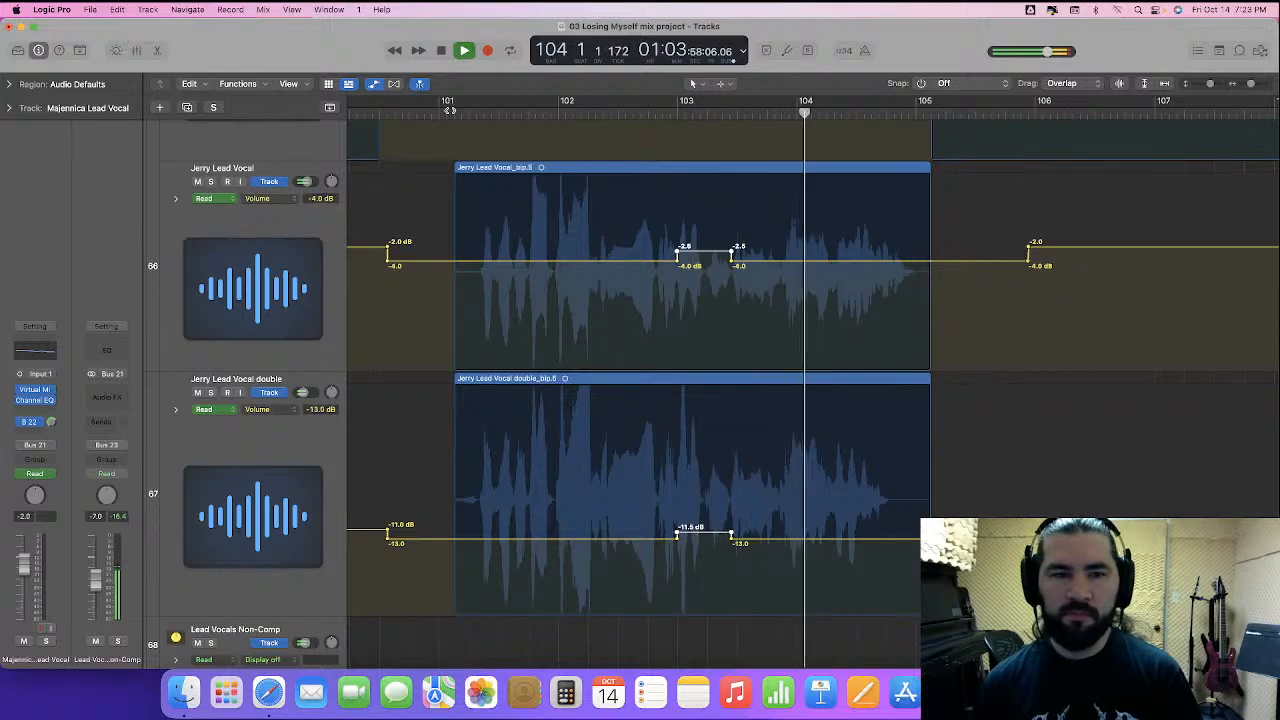
- Stop playback and lower the whole bar 100.5 to 106 automation section to -5.0 dB on track 66 and -14.0 dB on track 67
key("space")
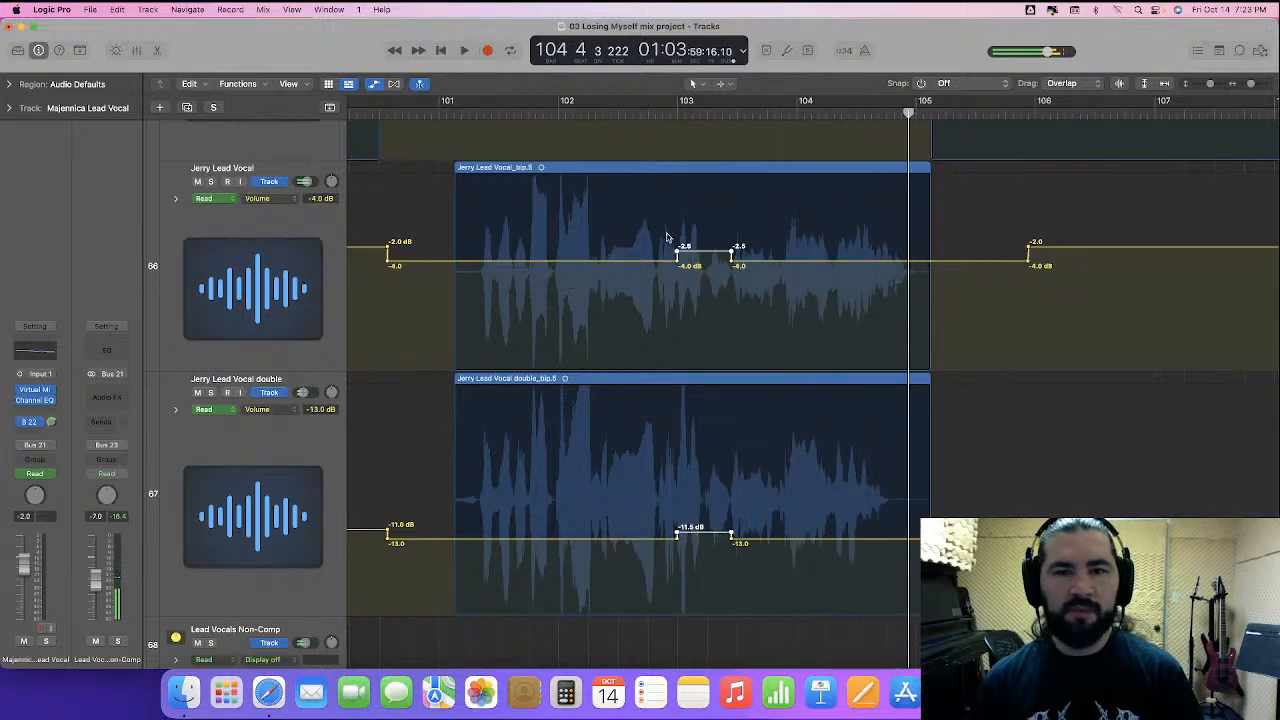
left_click_drag(517, 226, 898, 567)
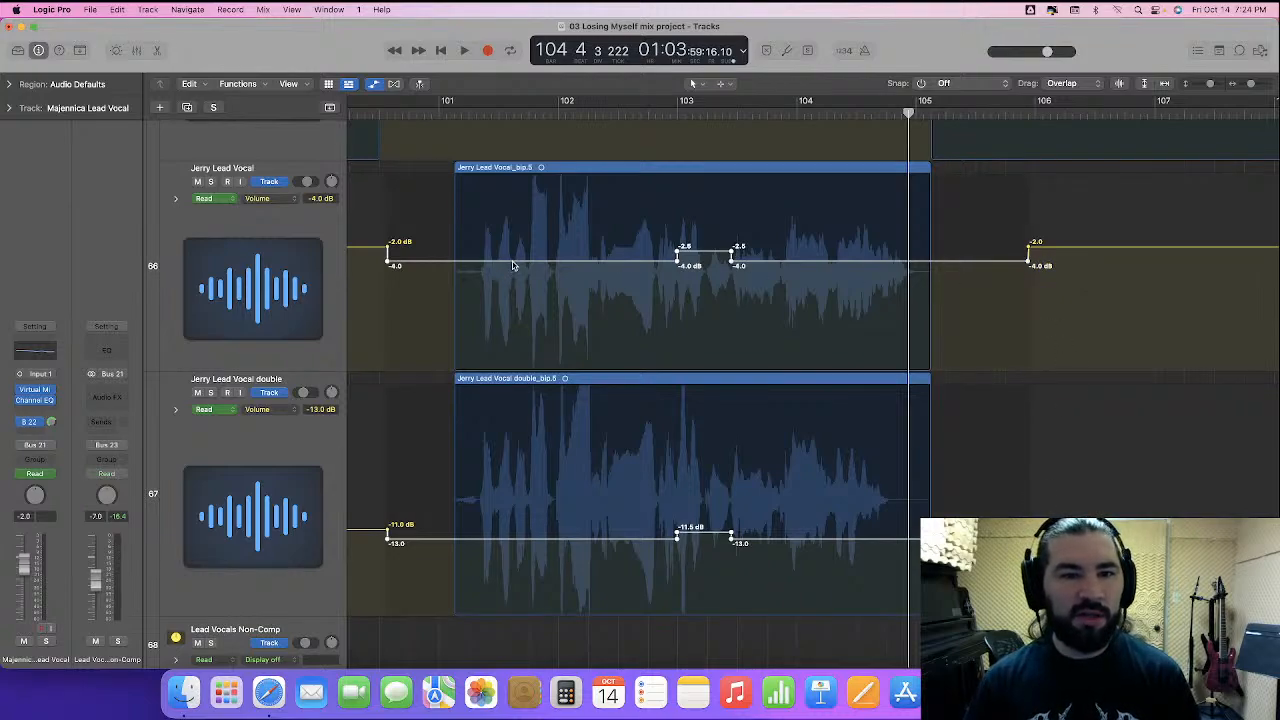
left_click_drag(511, 264, 511, 271)
- Enlarge BG 1 track 72, raise the volume automation before bar 105 to -3.0 dB on BG 1 tracks 72 to 75, and audition it
scroll(563, 386, "down", 10)
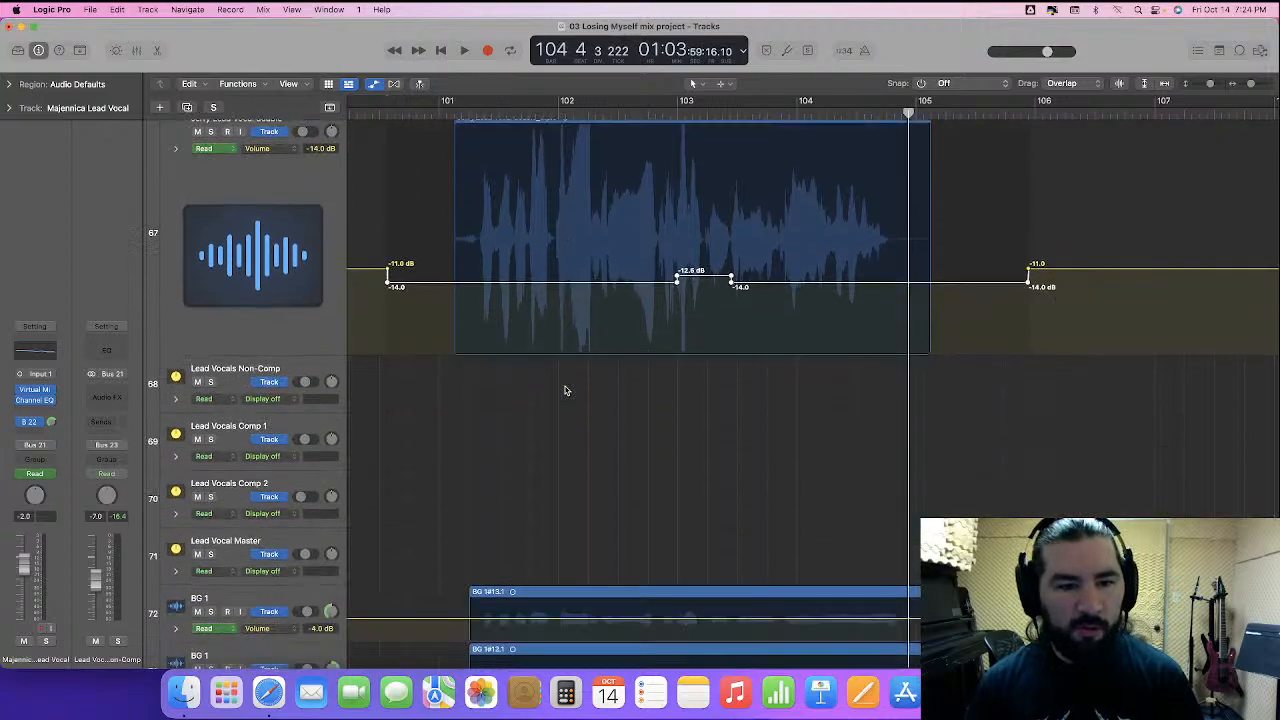
left_click_drag(247, 303, 251, 471)
key("super+Right")
key("super+Left")
key("super+Left")
key("super+Left")
key("super+Left")
key("super+Left")
key("super+Left")
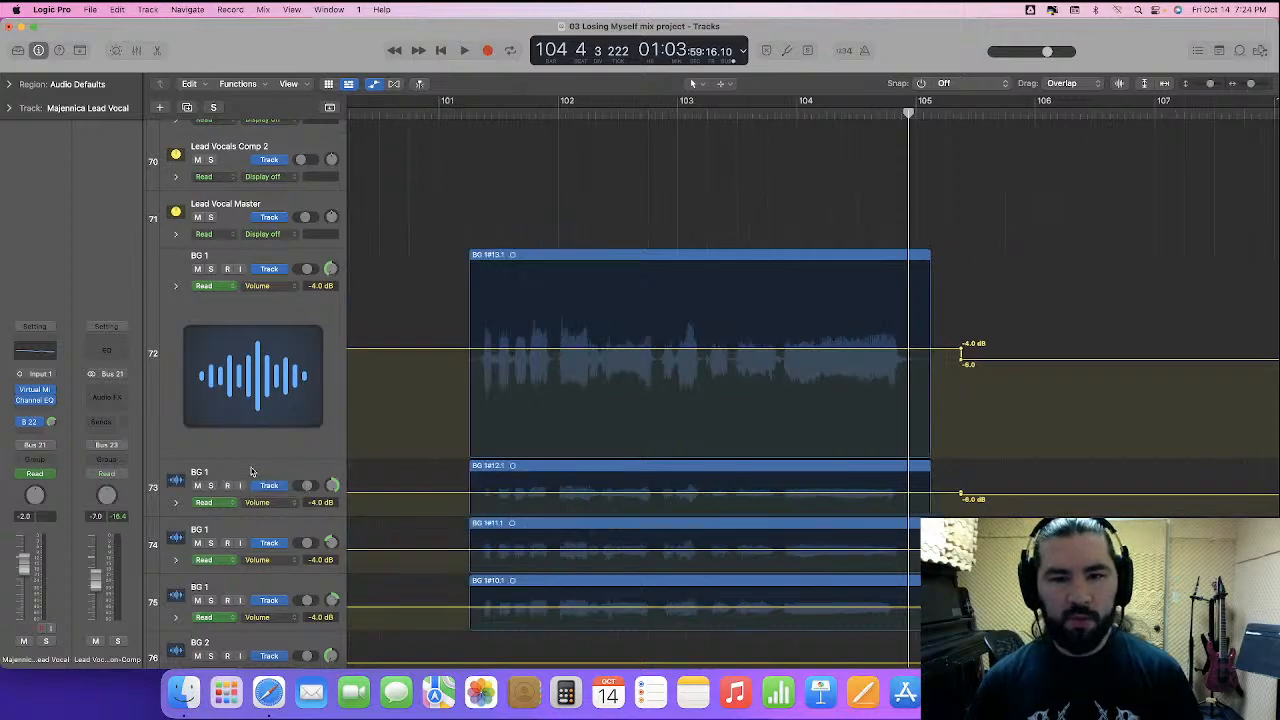
scroll(677, 455, "left", 2)
scroll(677, 455, "right", 5)
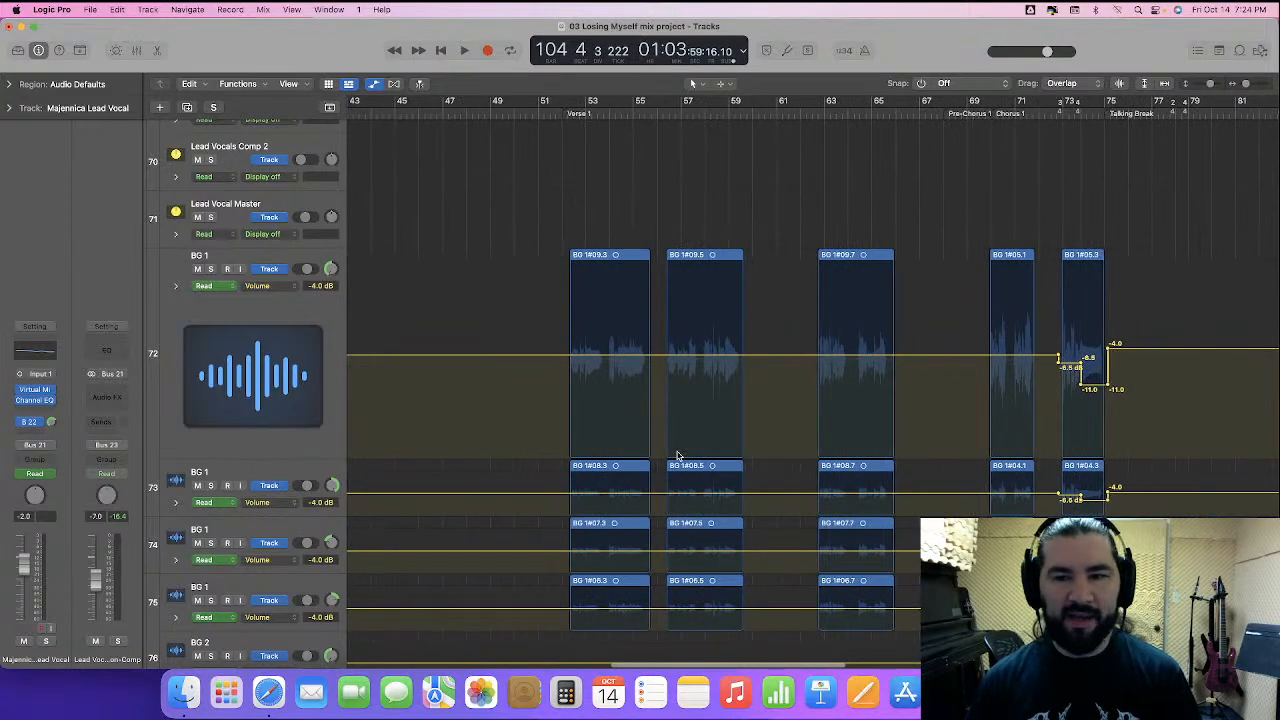
left_click_drag(594, 312, 678, 626)
left_click_drag(656, 354, 657, 344)
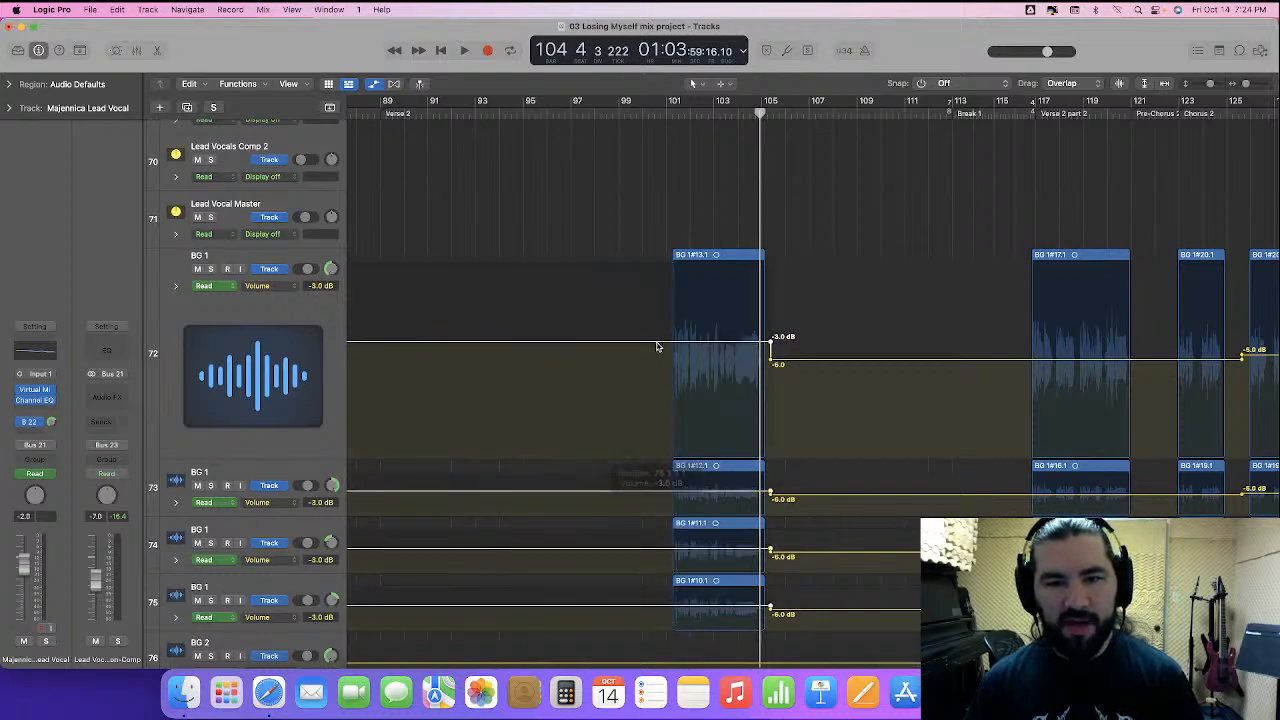
key("space")
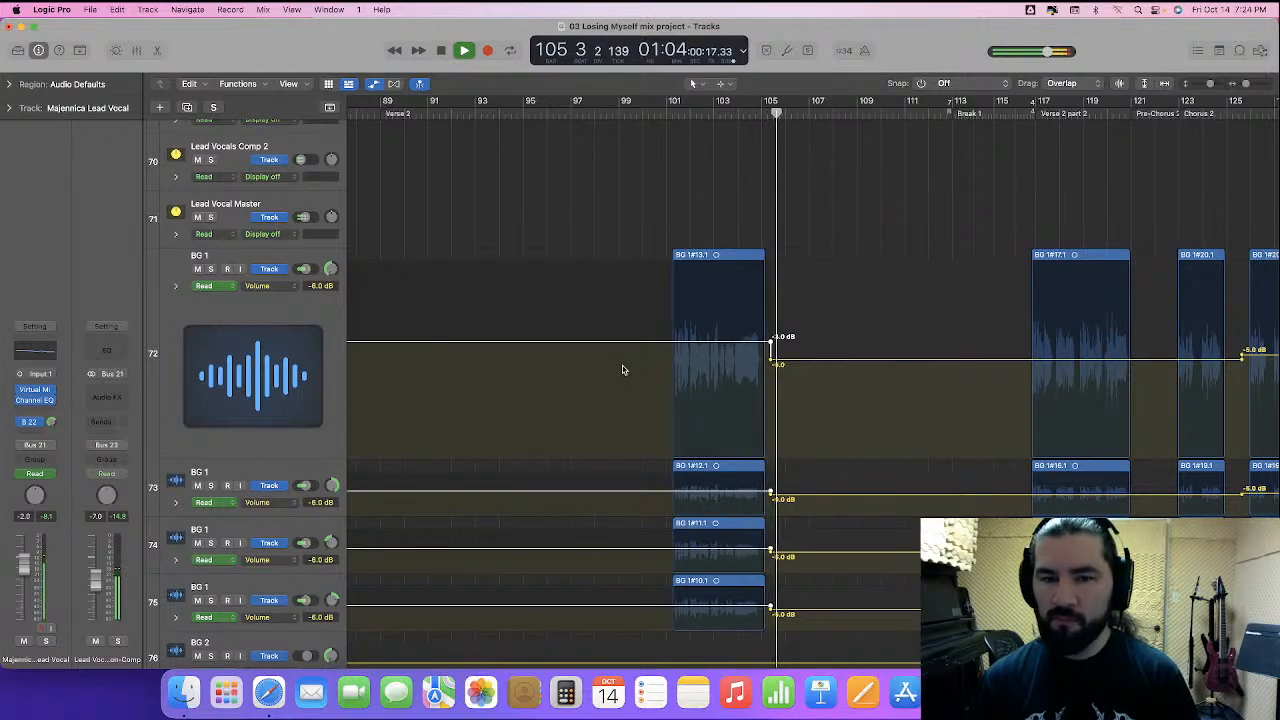
key("space")
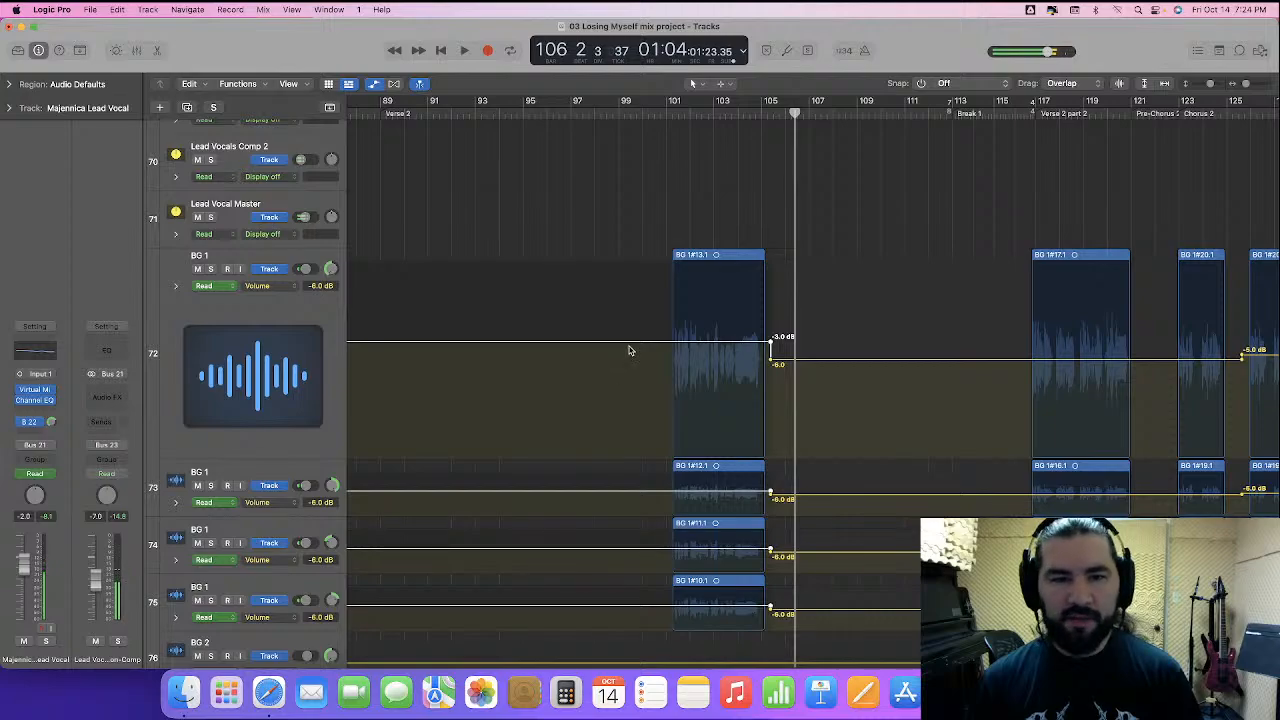
- Lower the bar 100.5 to 106 automation section to -5.5 dB on track 66 and -14.5 dB on track 67, and continue listening through Verse 2
scroll(635, 346, "up", 8)
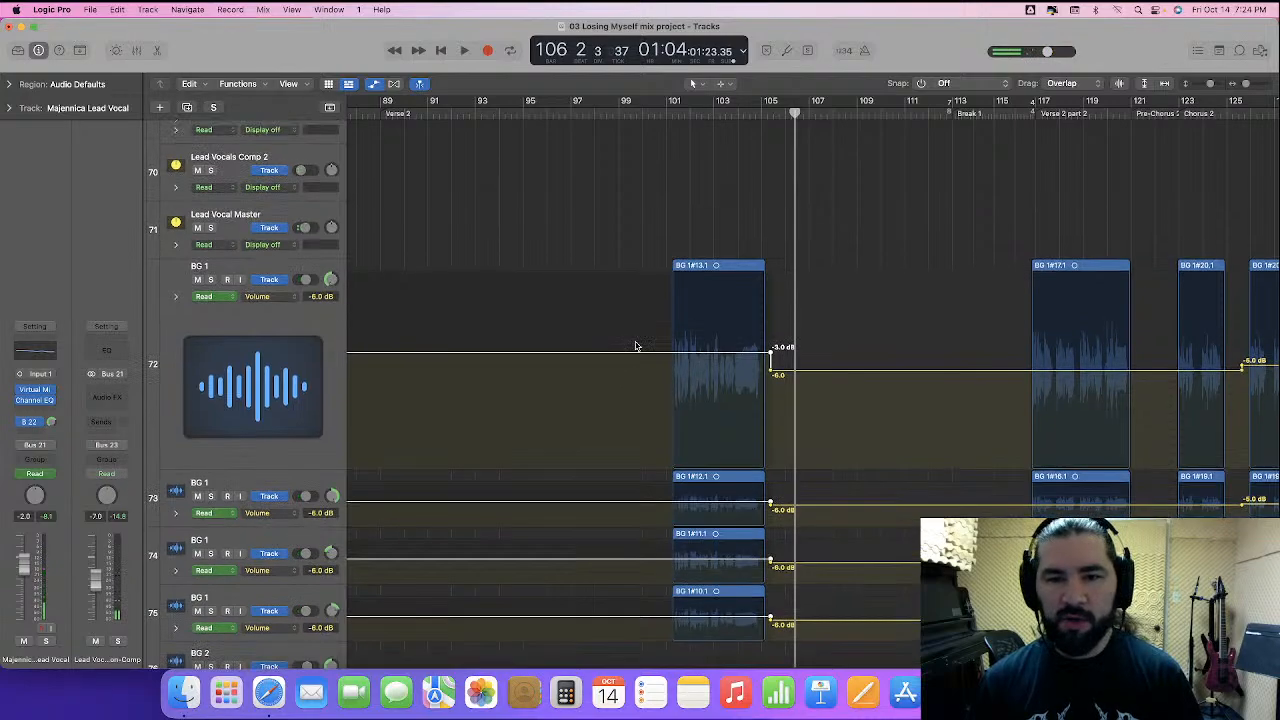
left_click_drag(678, 191, 768, 500)
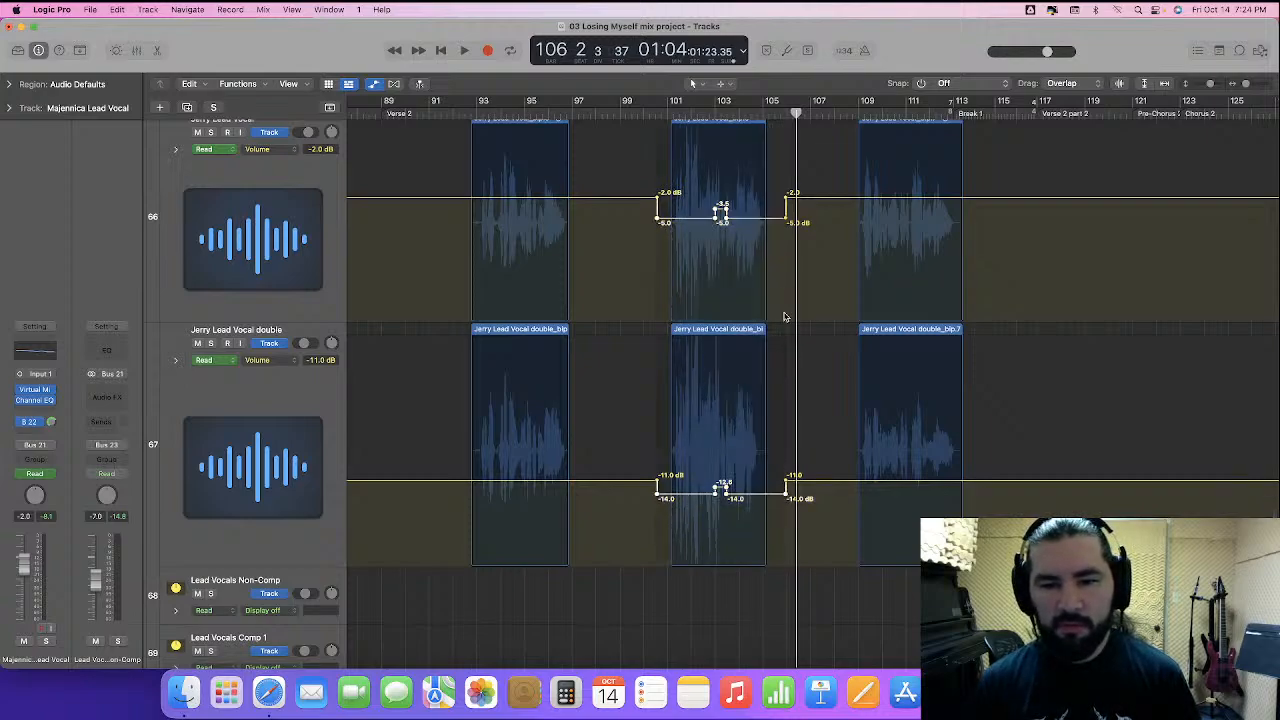
left_click_drag(684, 222, 684, 223)
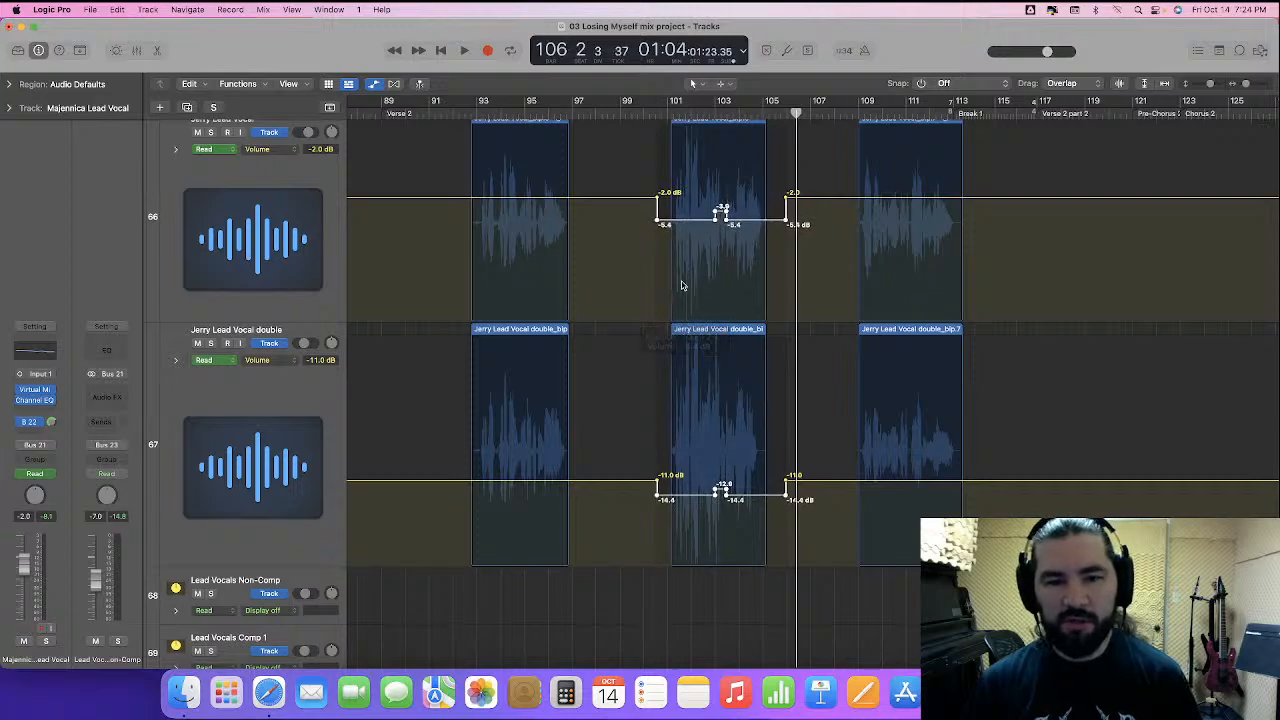
left_click(694, 225)
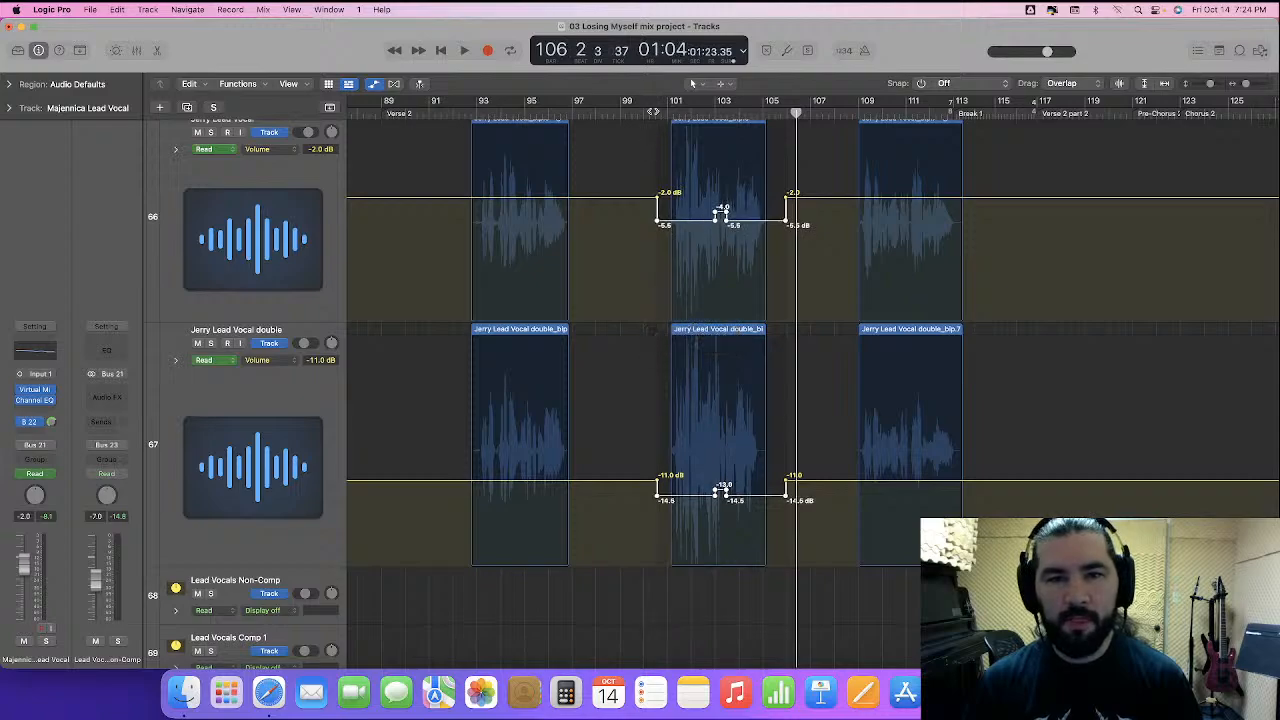
key("space")
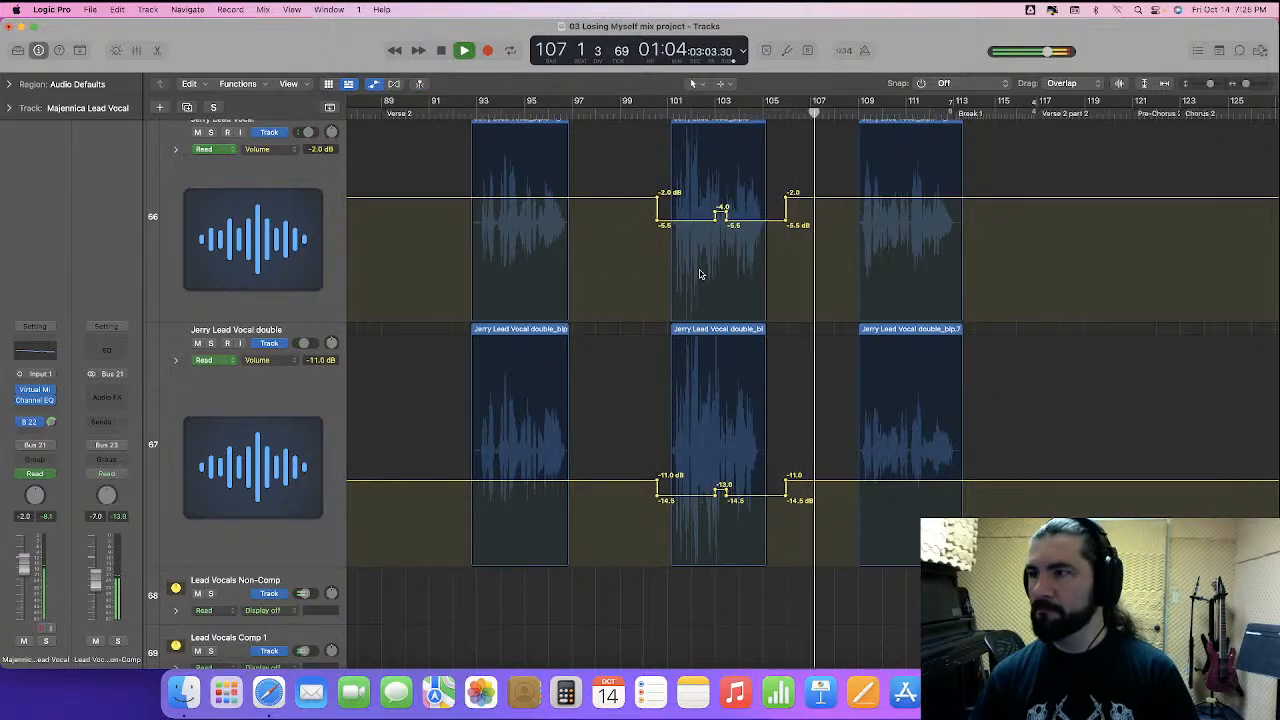
scroll(700, 274, "up", 6)
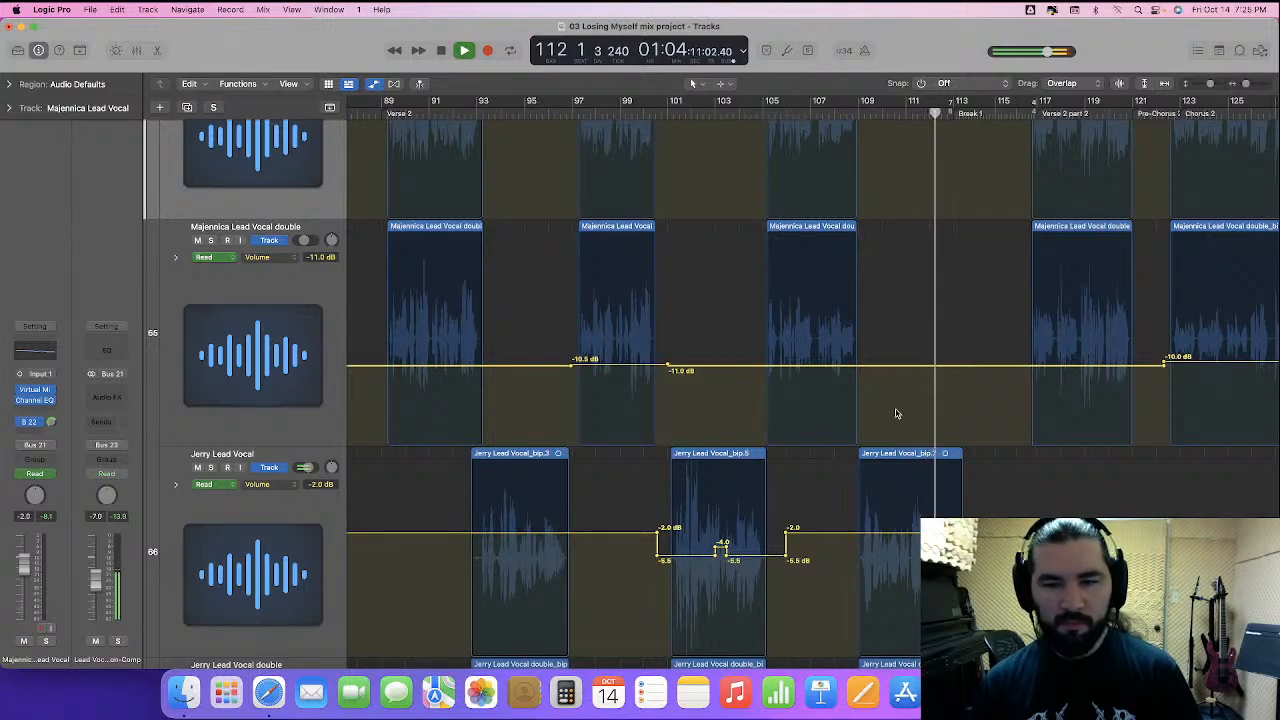
- Stop playback and lower the volume automation after bar 106 to -3.5 dB on track 66 and -12.5 dB on track 67
key("space")
scroll(955, 475, "right", 10)
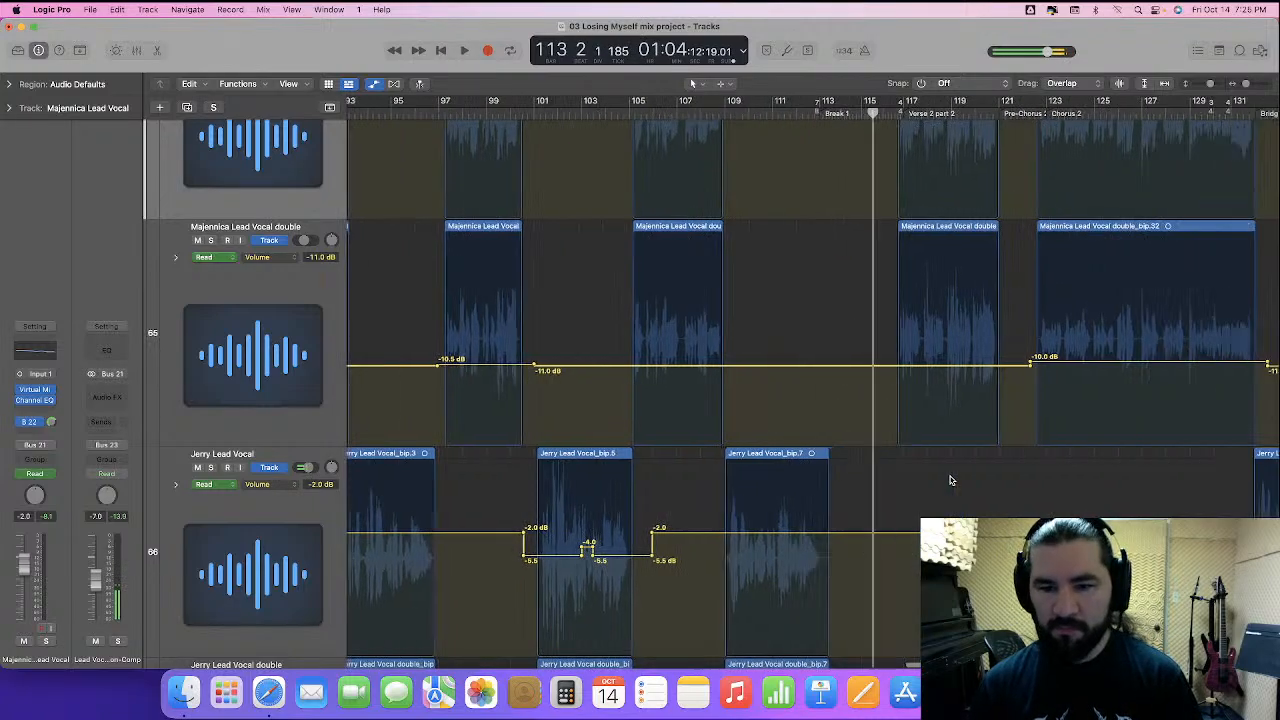
scroll(953, 480, "down", 3)
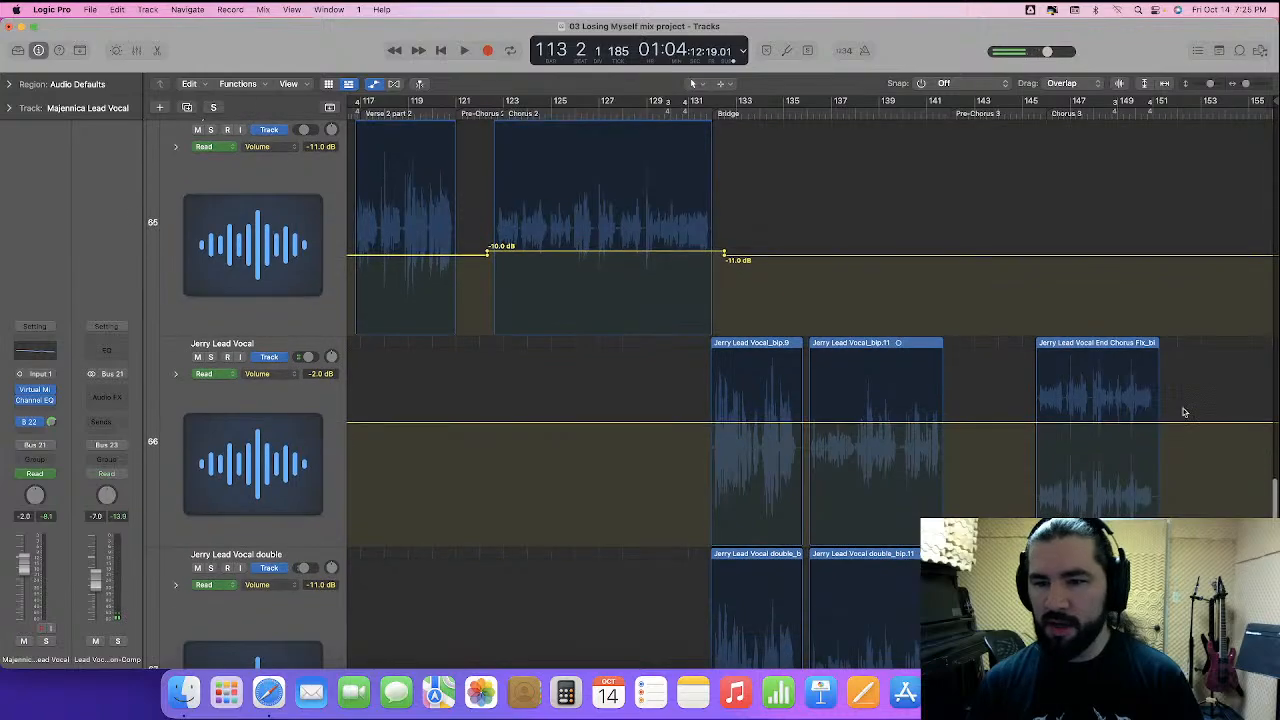
scroll(1190, 426, "down", 5)
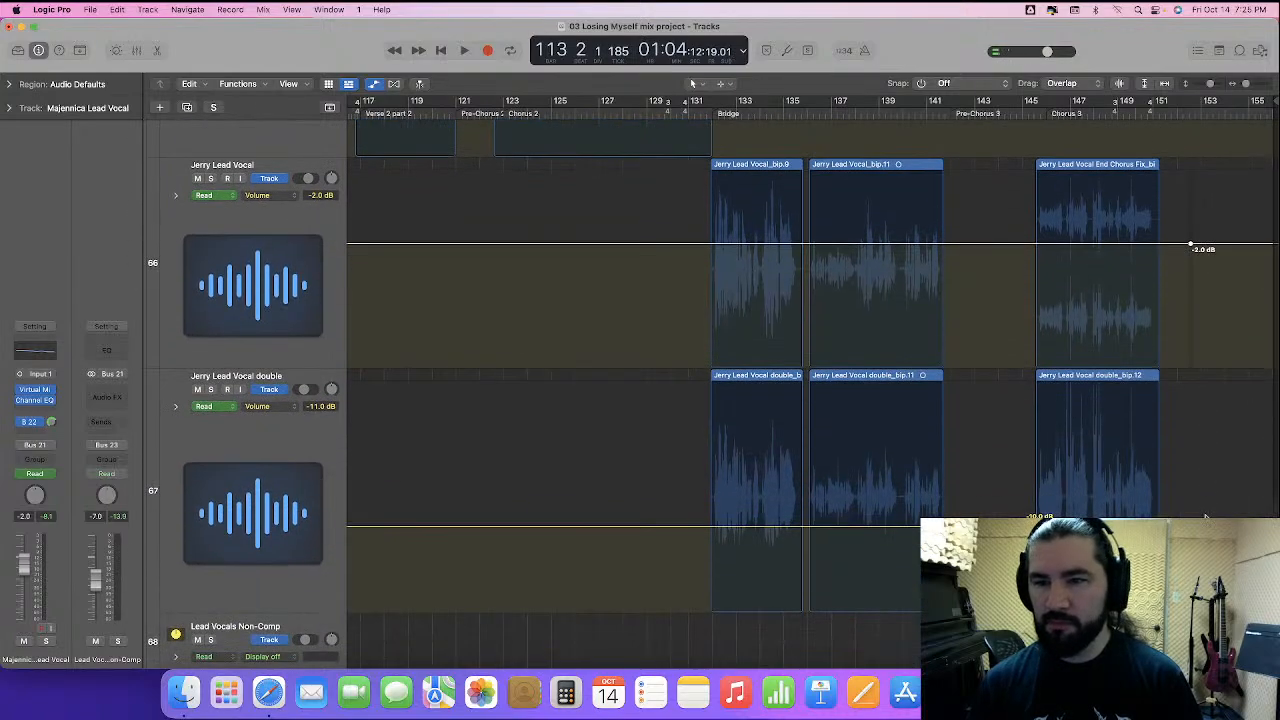
scroll(1206, 517, "up", 1)
scroll(1206, 517, "left", 10)
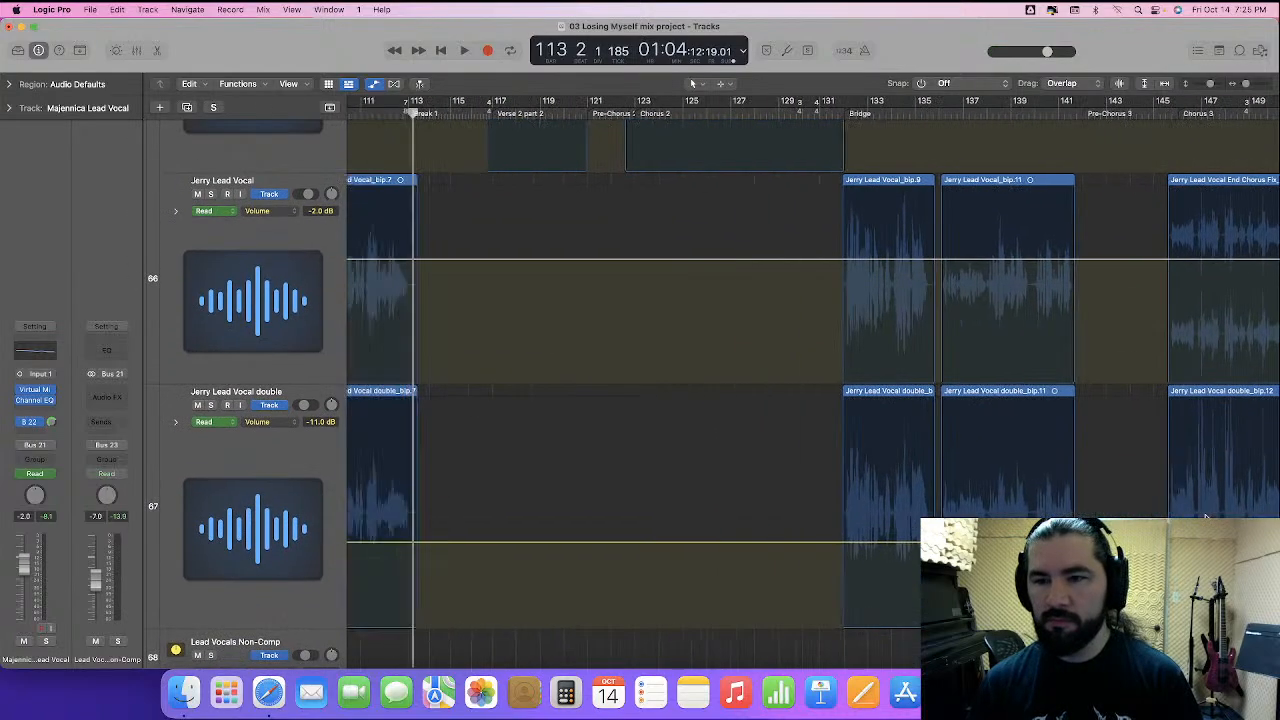
scroll(886, 247, "up", 3)
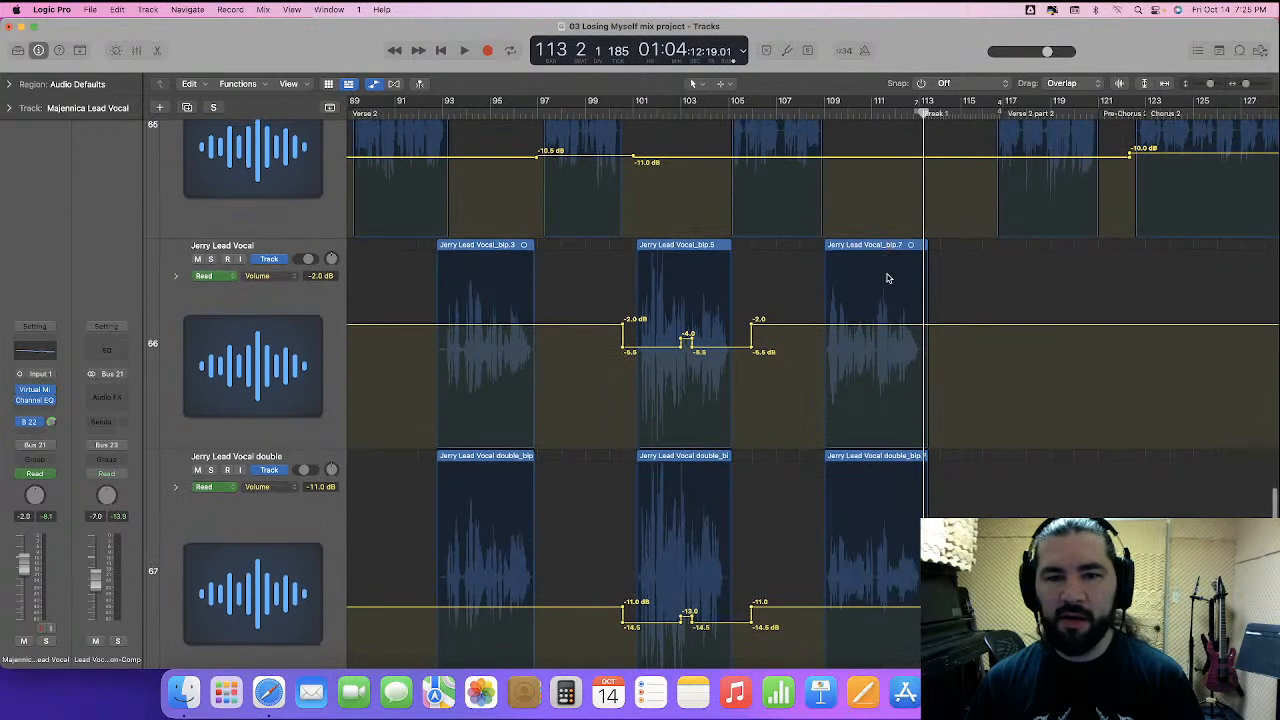
scroll(872, 305, "down", 3)
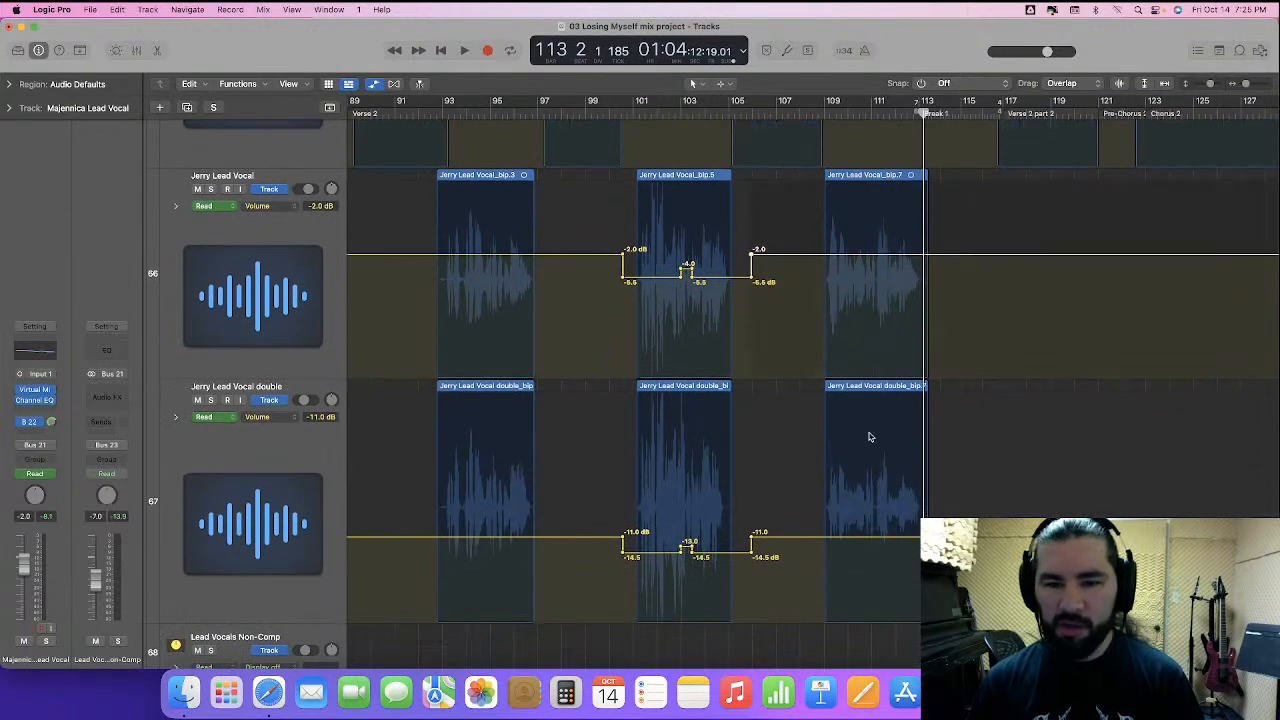
left_click_drag(864, 260, 866, 267)
- Replay from bar 104 to about bar 109 to check the level change between the lead vocals
scroll(866, 268, "up", 10)
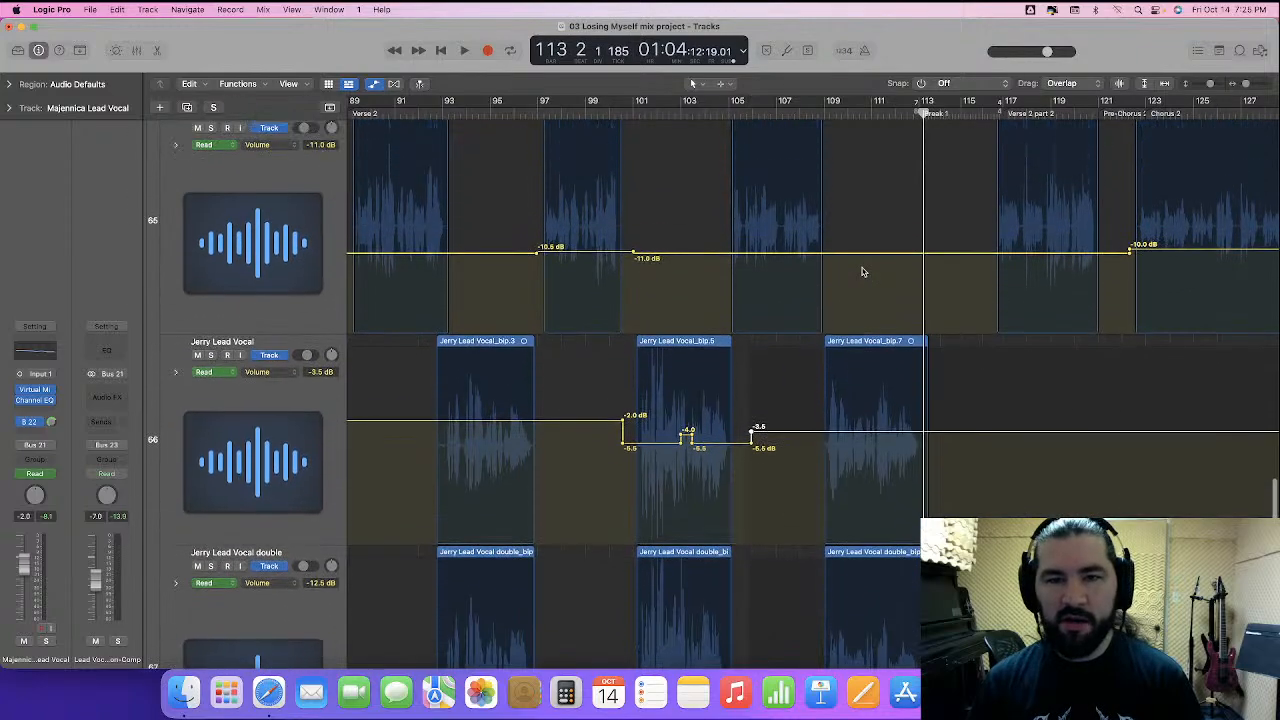
left_click(705, 111)
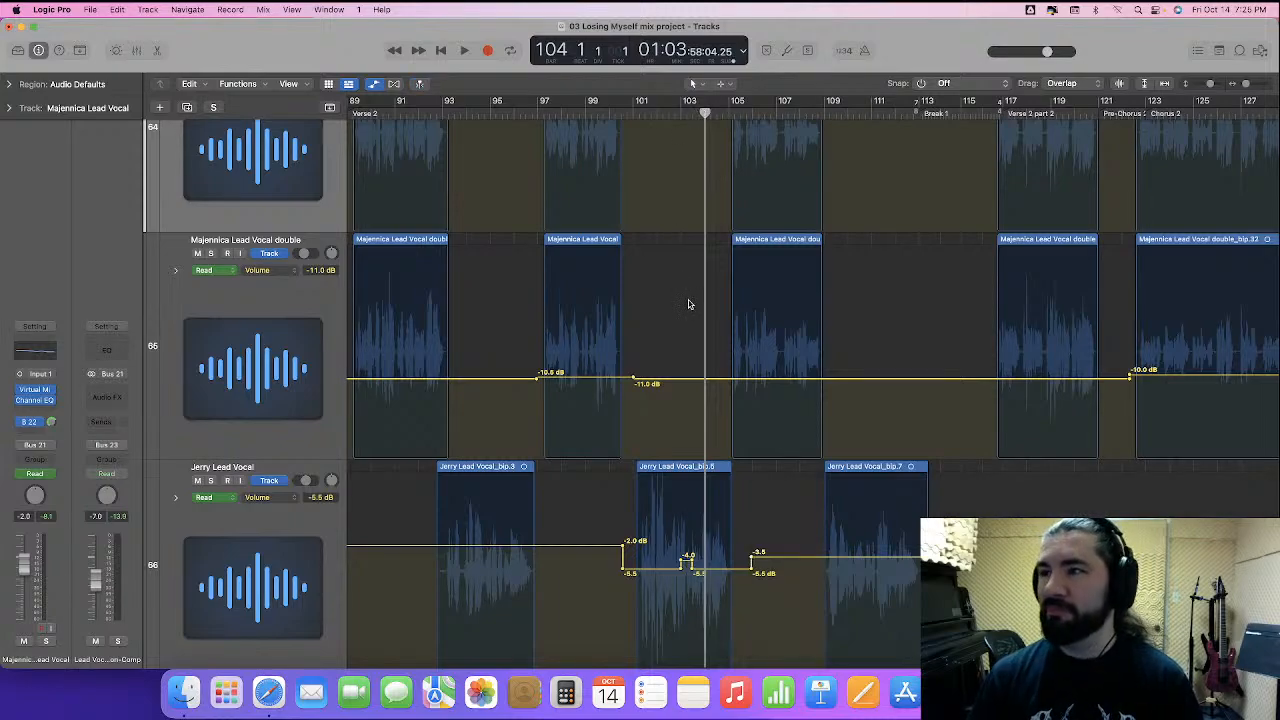
key("space")
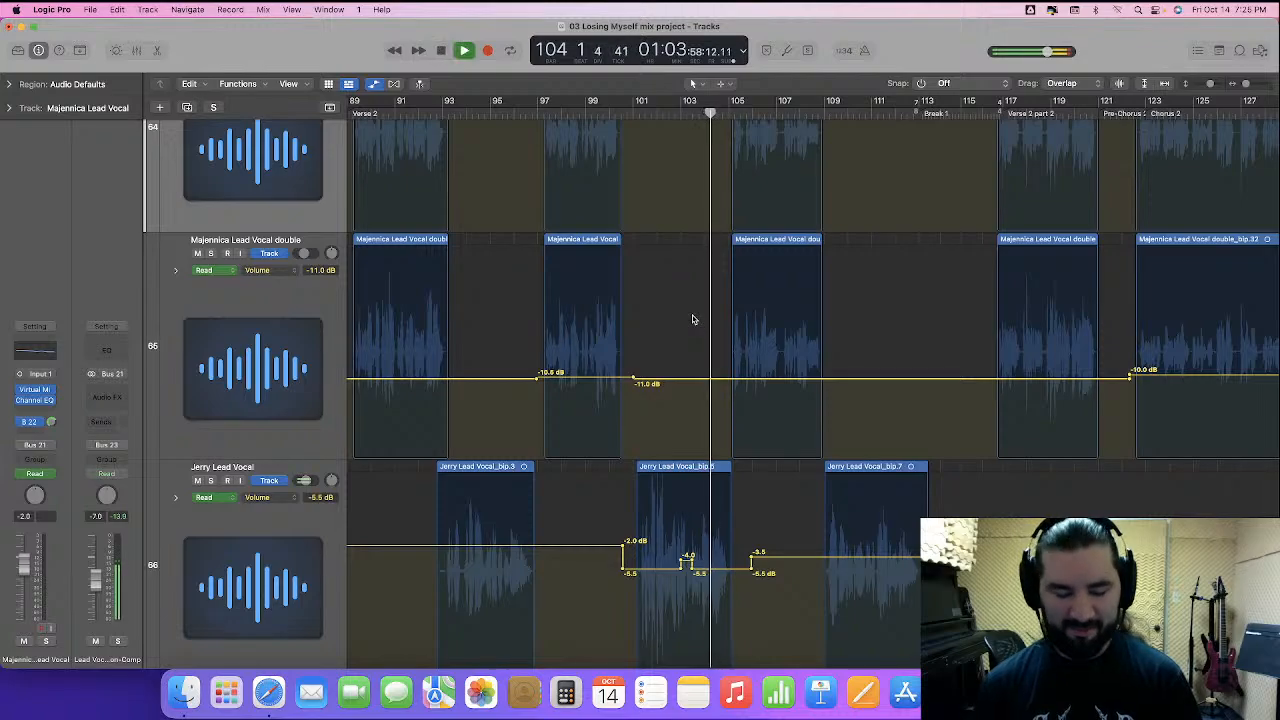
key("super+Right")
key("super+Right")
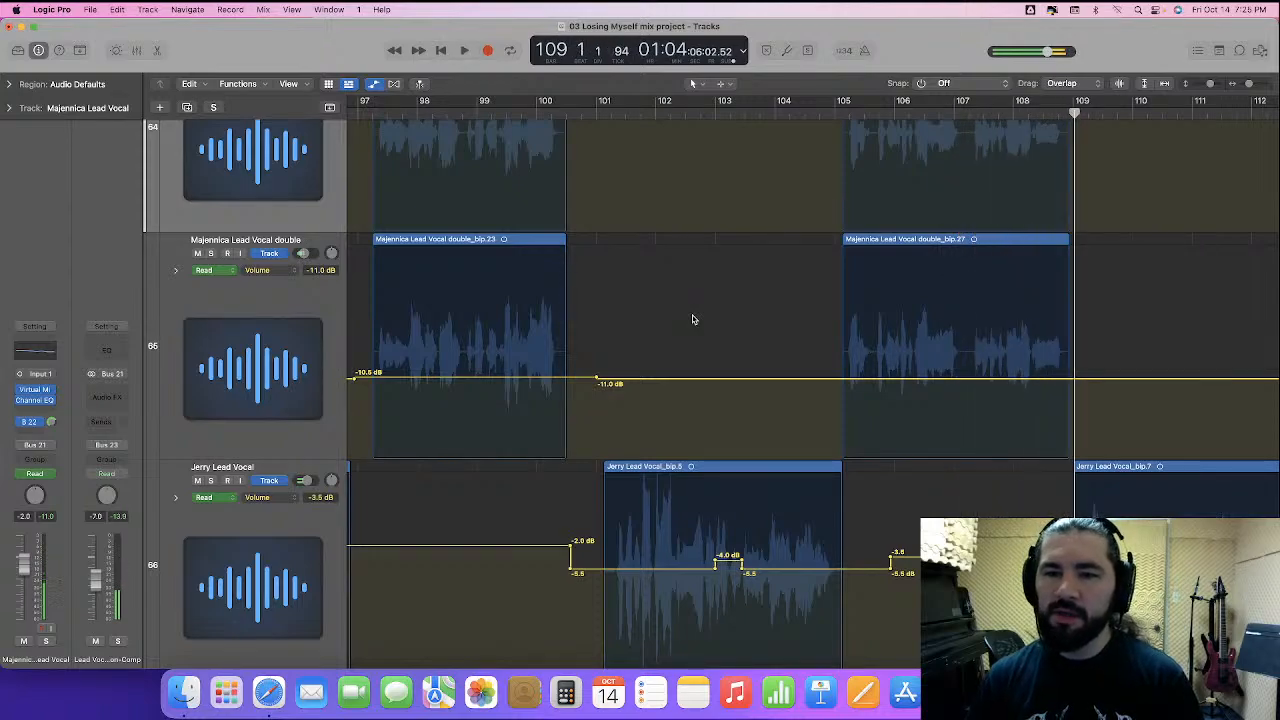
- Raise the volume automation between bars 101 and 110 to -1.5 dB on track 64 and -10.5 dB on track 65
scroll(692, 319, "right", 5)
scroll(692, 319, "up", 3)
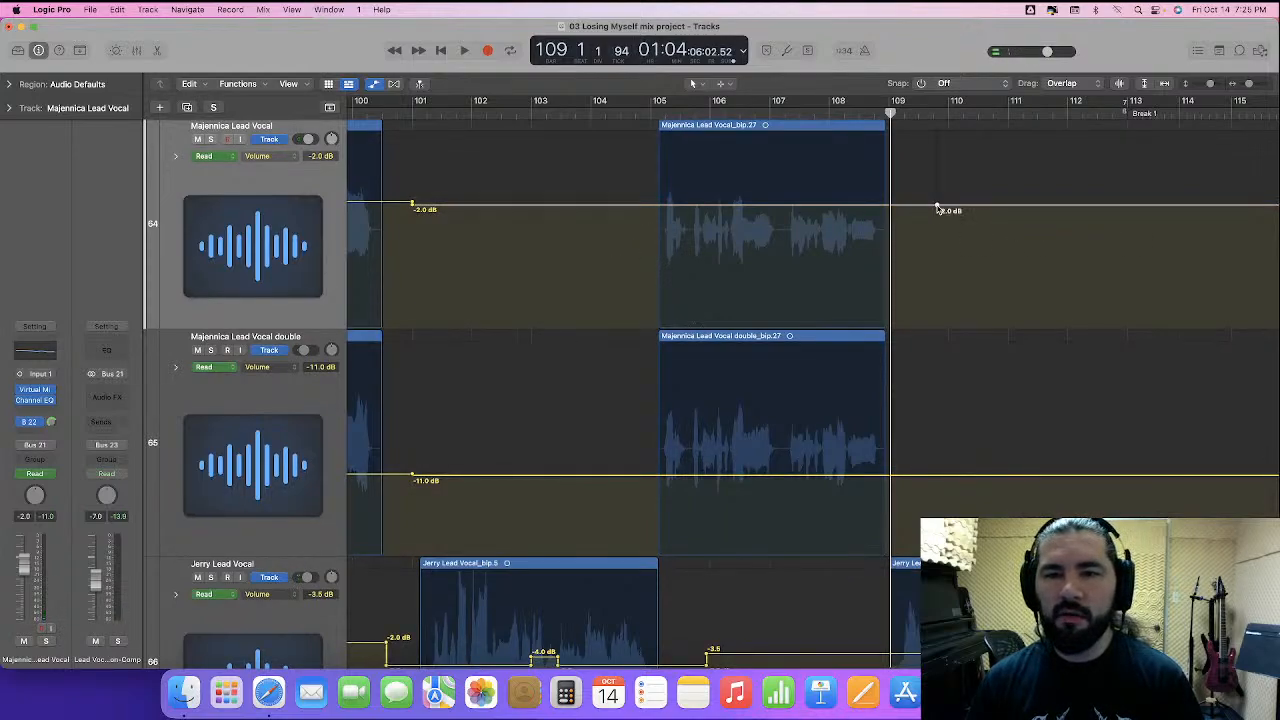
left_click_drag(624, 289, 949, 468)
left_click_drag(768, 209, 768, 206)
left_click_drag(408, 182, 640, 514)
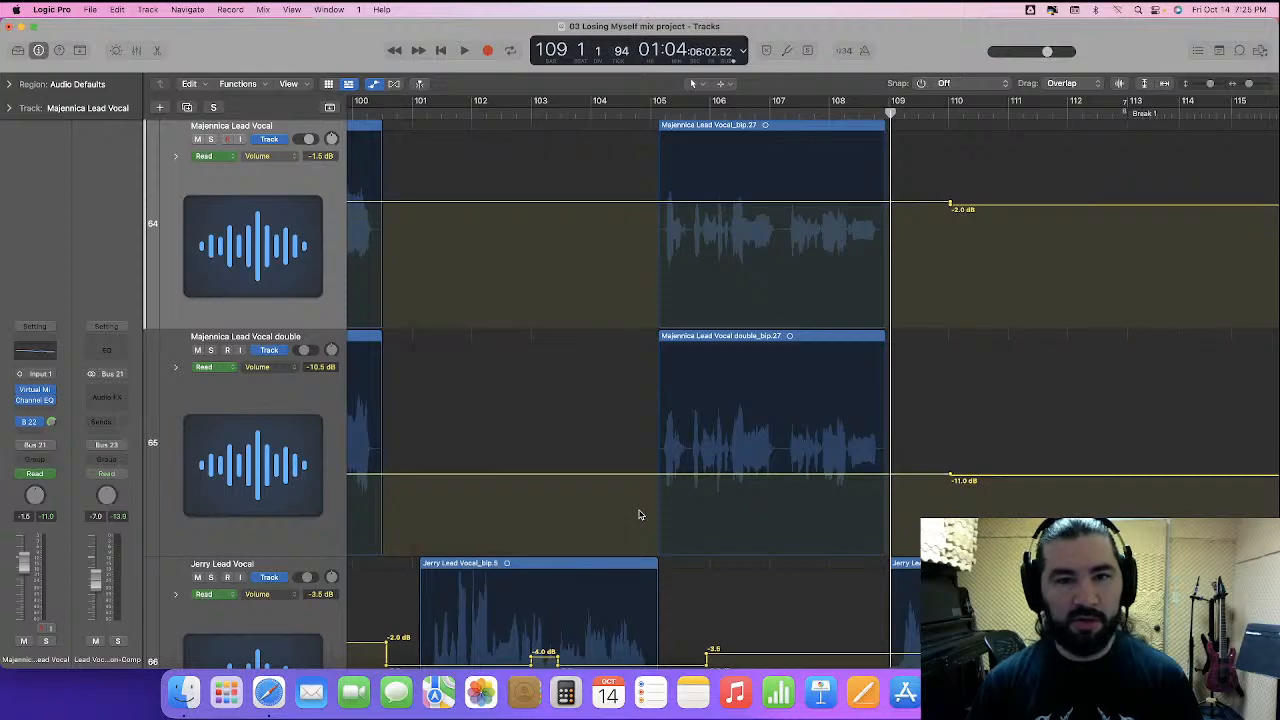
- Replay from about bar 104 and listen through Break 1 into Verse 2 part 2, following the lead vocal tracks
left_click(617, 112)
key("space")
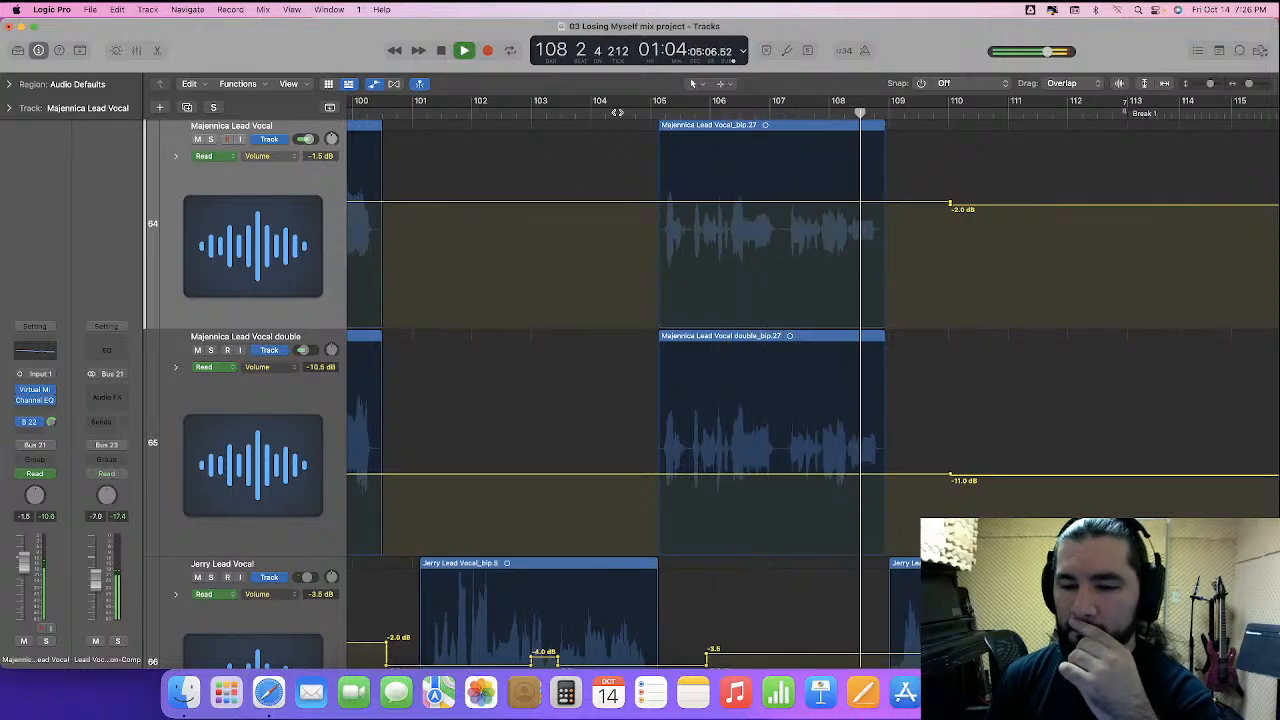
scroll(872, 284, "down", 3)
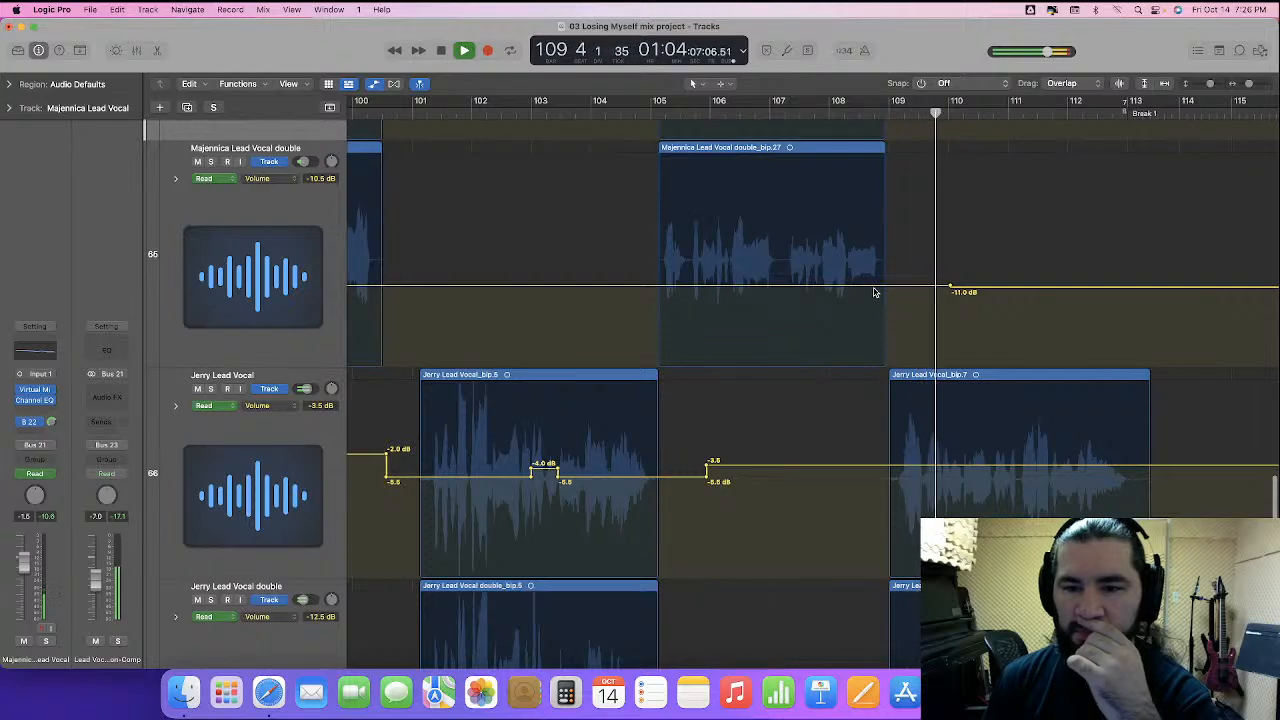
scroll(873, 288, "down", 2)
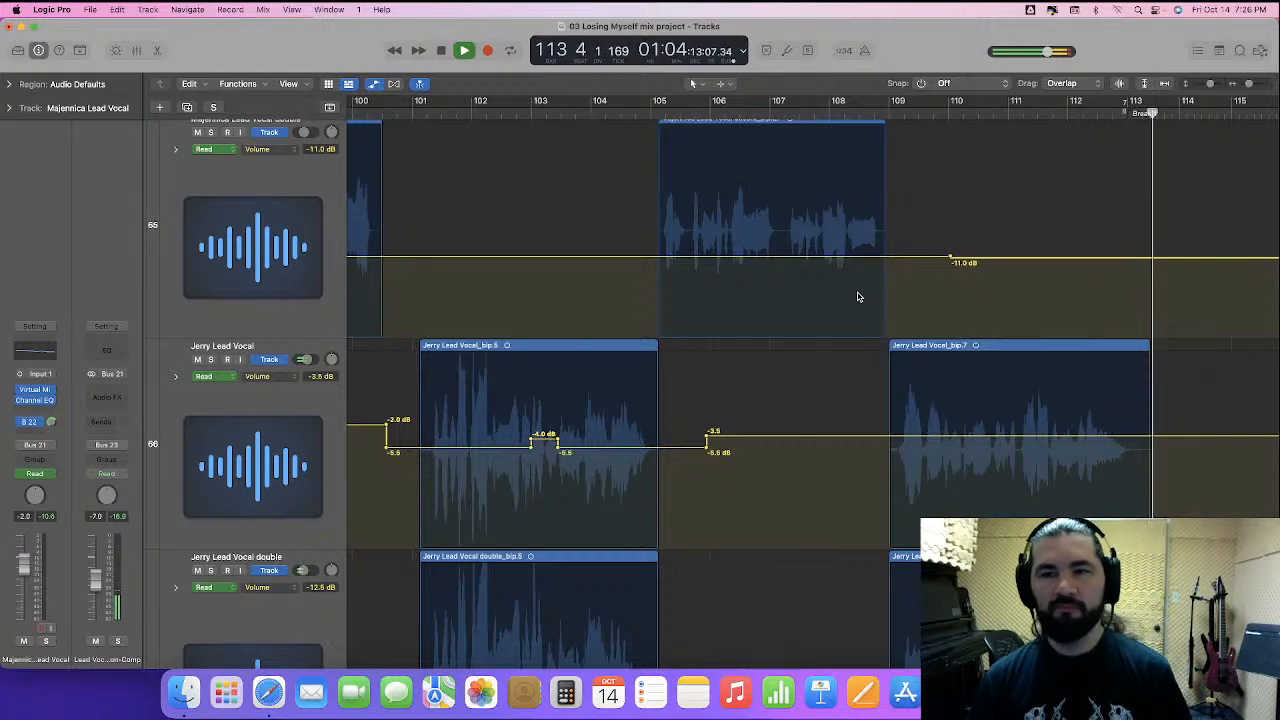
scroll(757, 289, "right", 10)
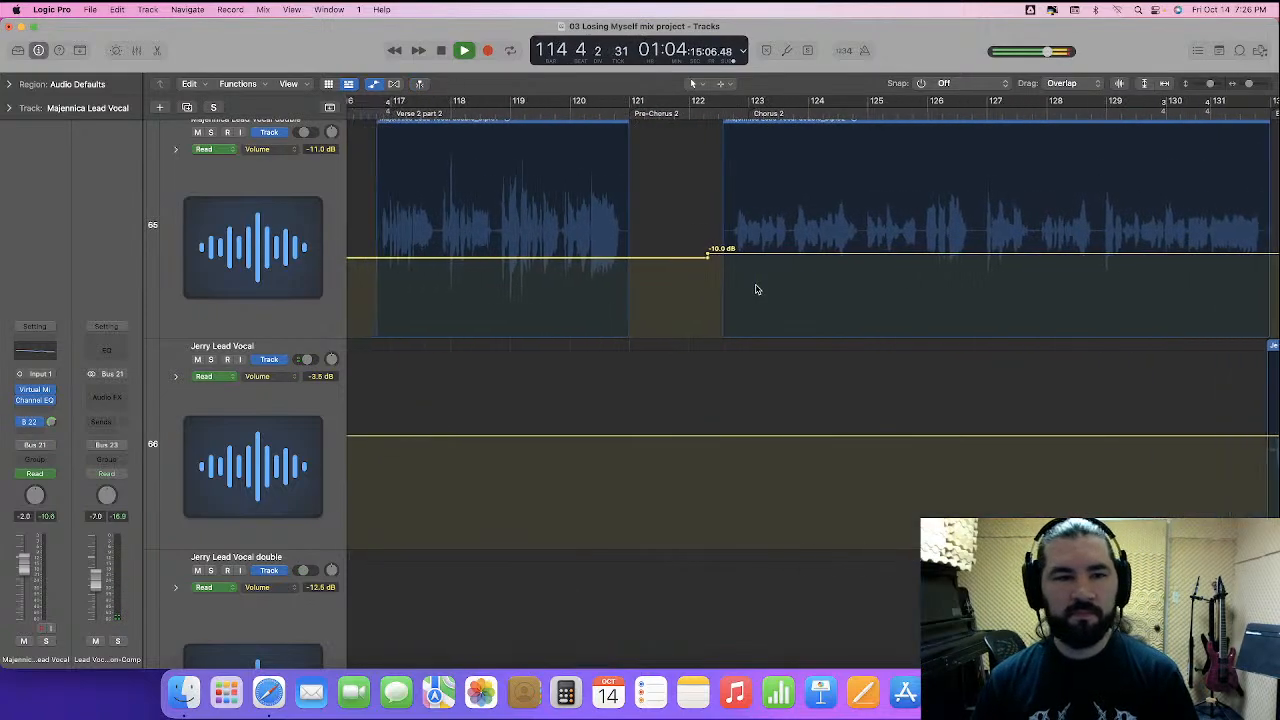
scroll(757, 289, "left", 3)
scroll(757, 289, "up", 3)
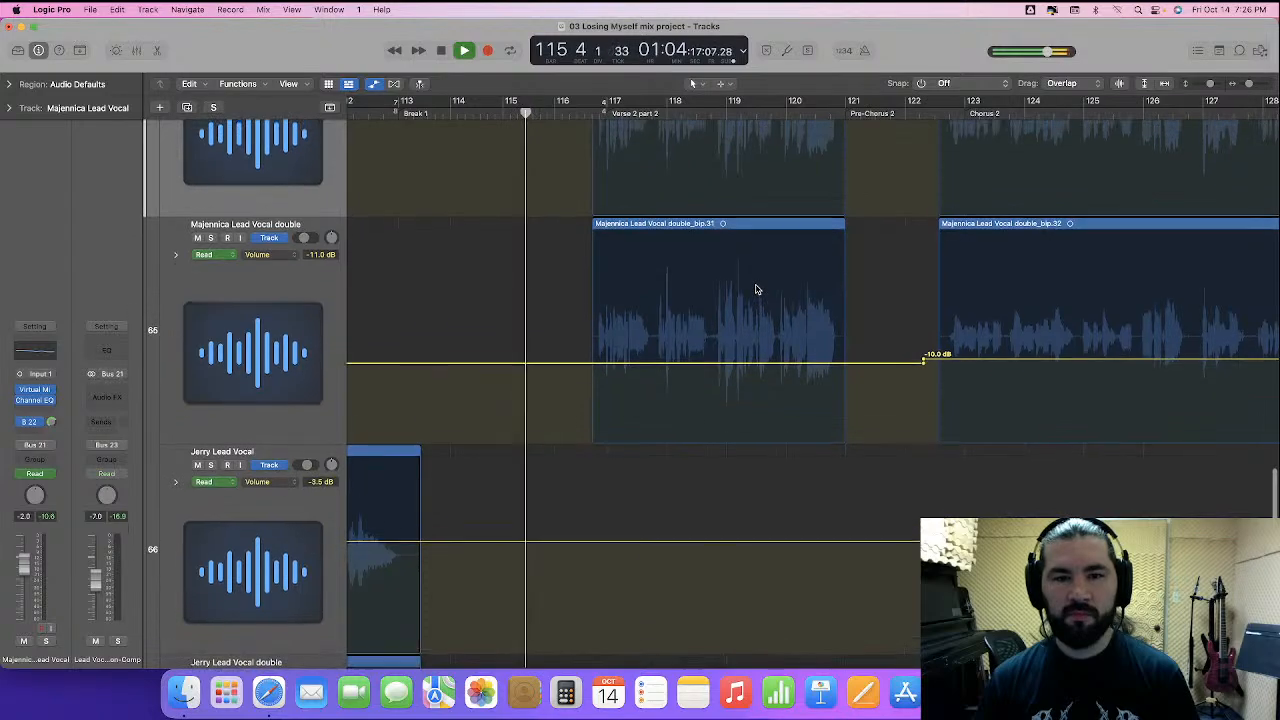
scroll(757, 289, "up", 3)
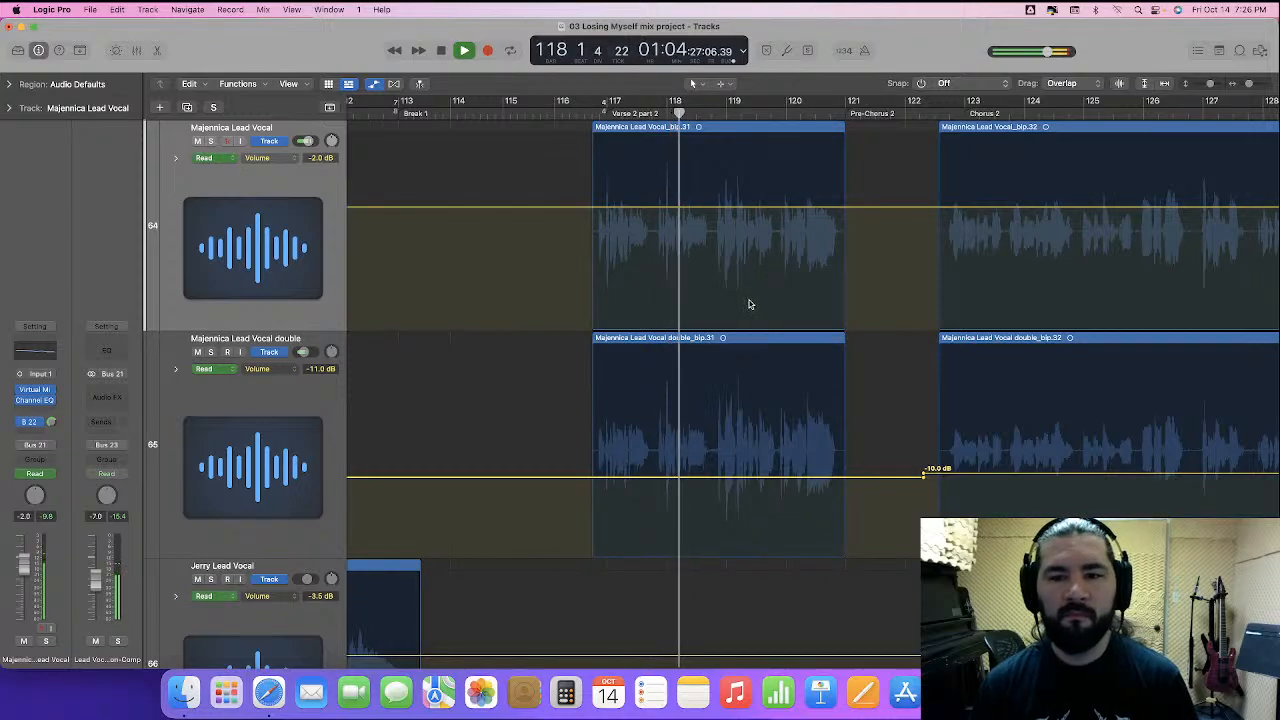
- Lower the volume automation from bar 110 to just before Chorus 2 to -4.0 dB on track 64 and -13.0 dB on track 65
scroll(751, 263, "left", 5)
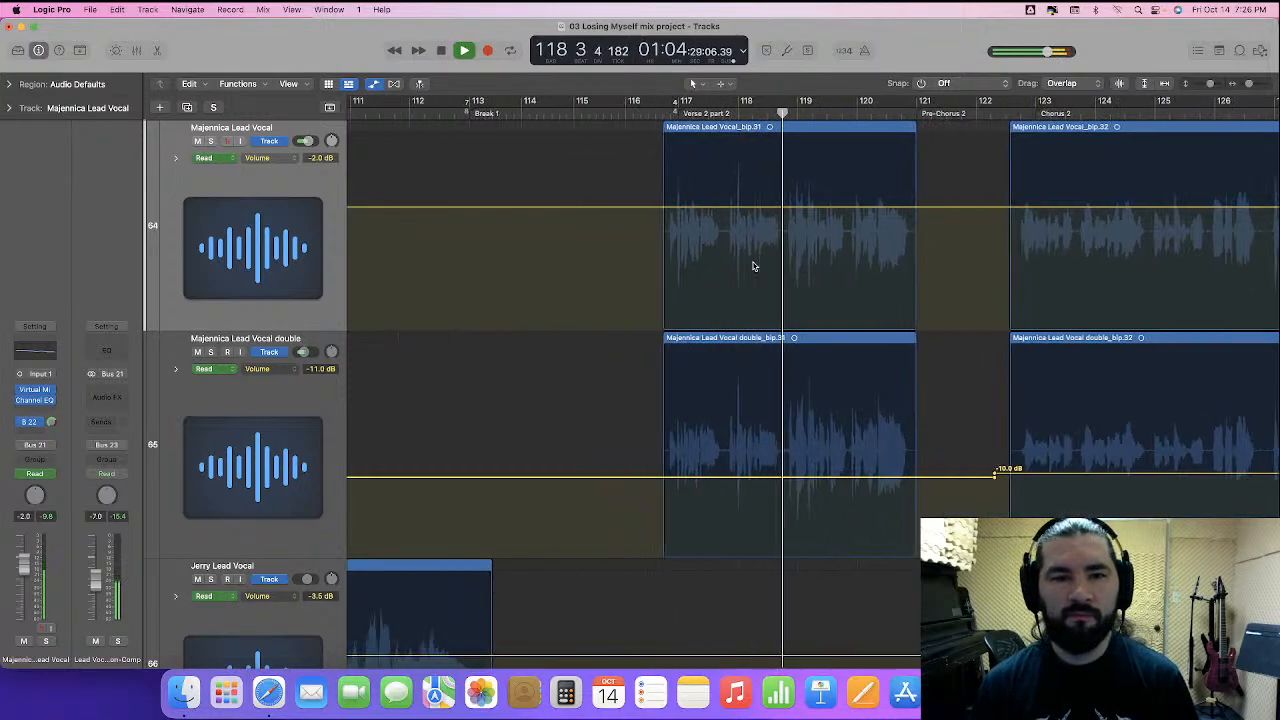
scroll(753, 266, "right", 5)
left_click(918, 207)
left_click(912, 207)
left_click_drag(686, 192, 780, 540)
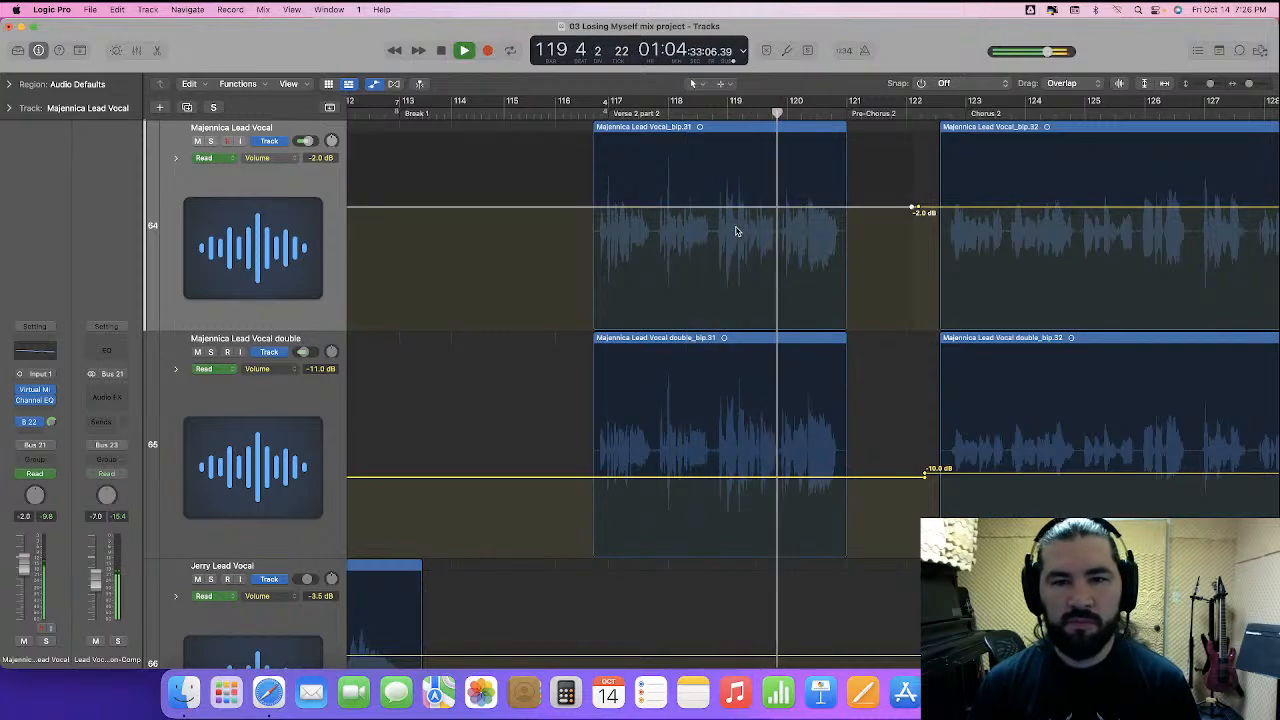
left_click_drag(737, 210, 737, 218)
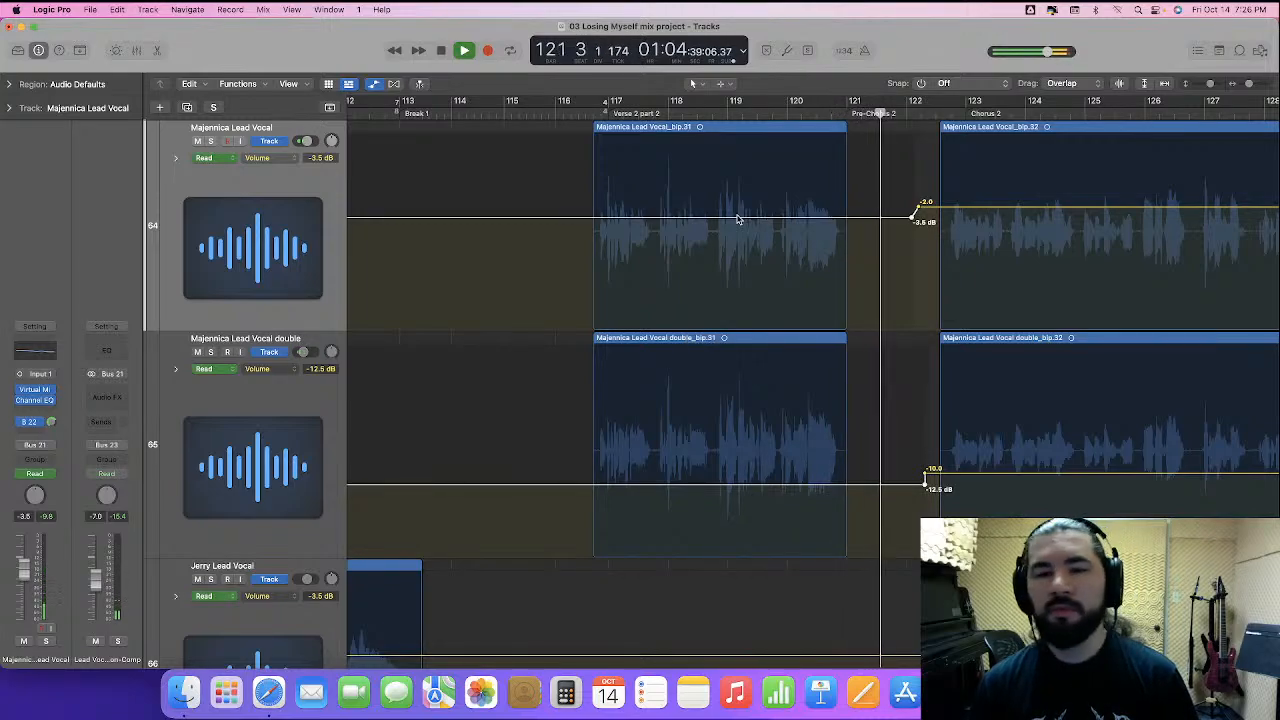
left_click_drag(737, 220, 737, 222)
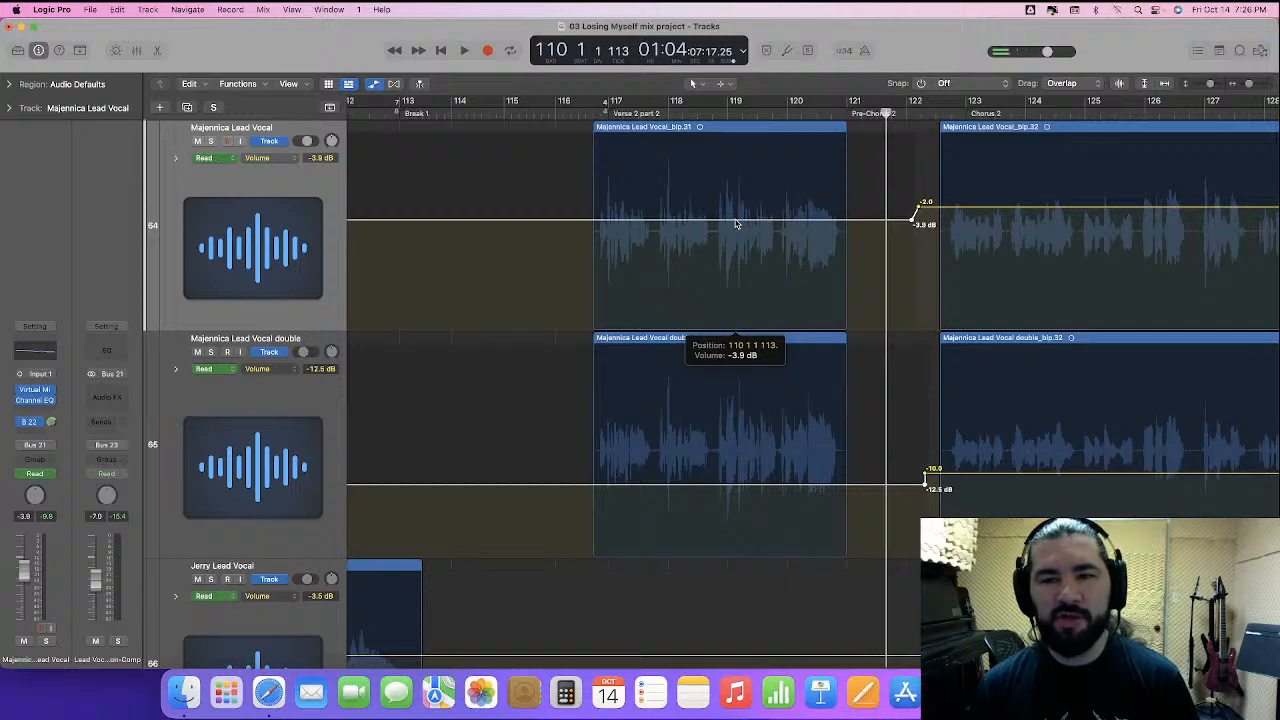
left_click_drag(735, 224, 735, 224)
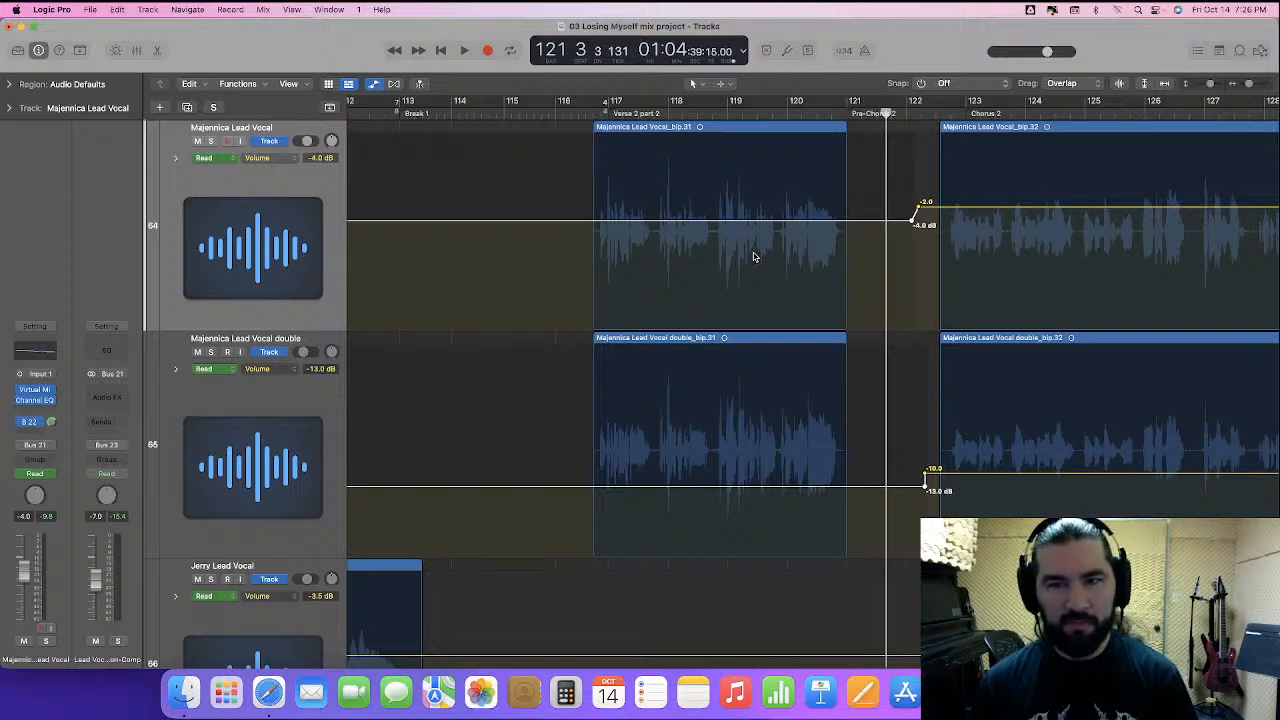
- Audition Verse 2 part 2 from bar 115 and again from bar 116, comparing the lead vocals with the BG 1 tracks
scroll(752, 257, "left", 3)
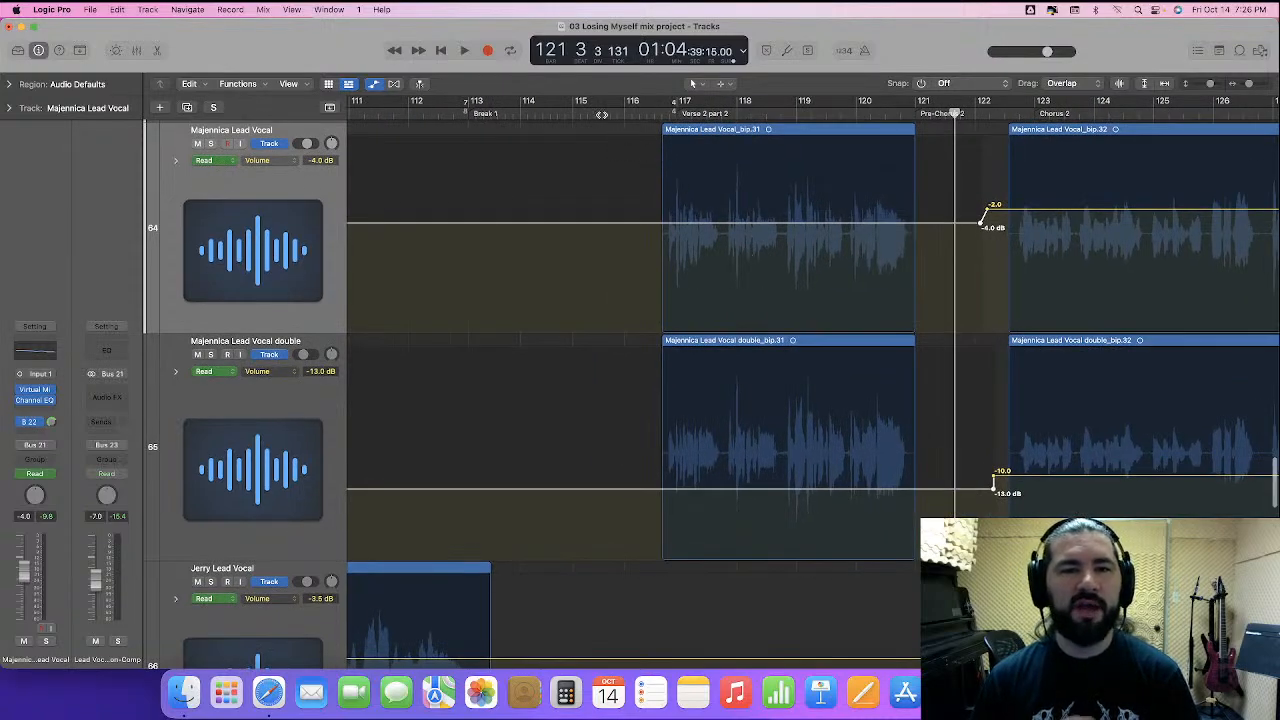
left_click(575, 113)
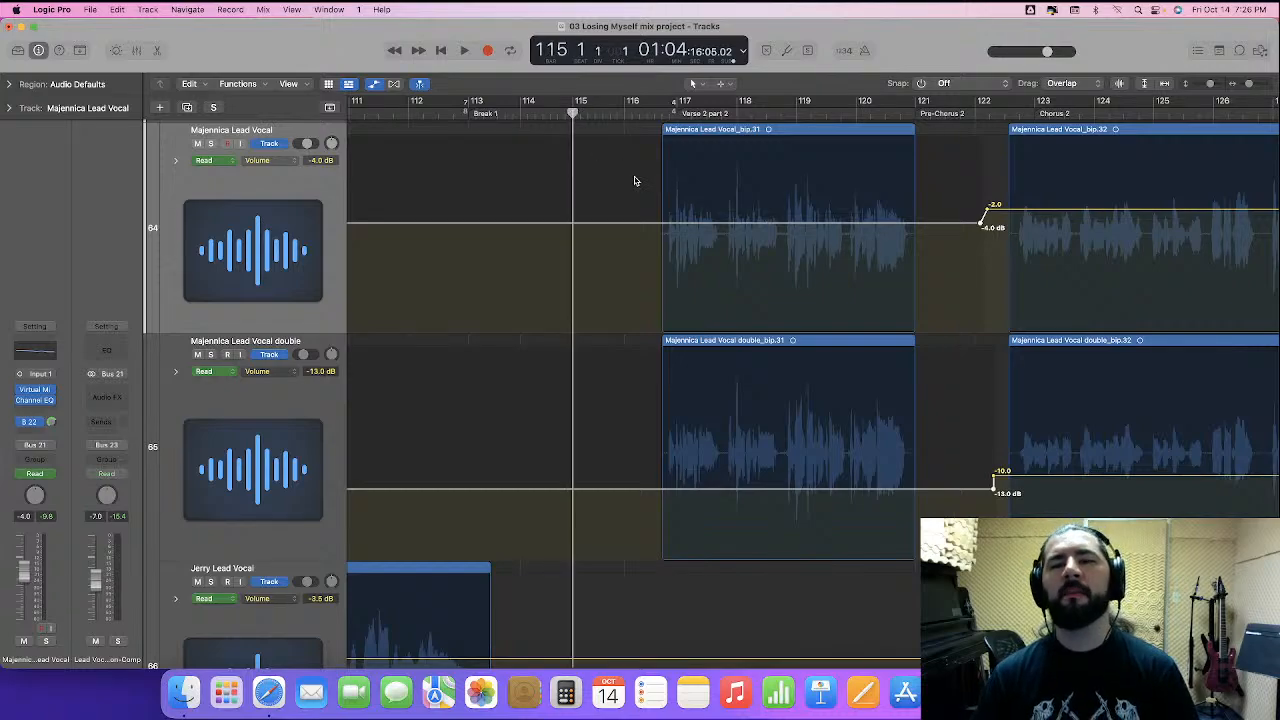
key("space")
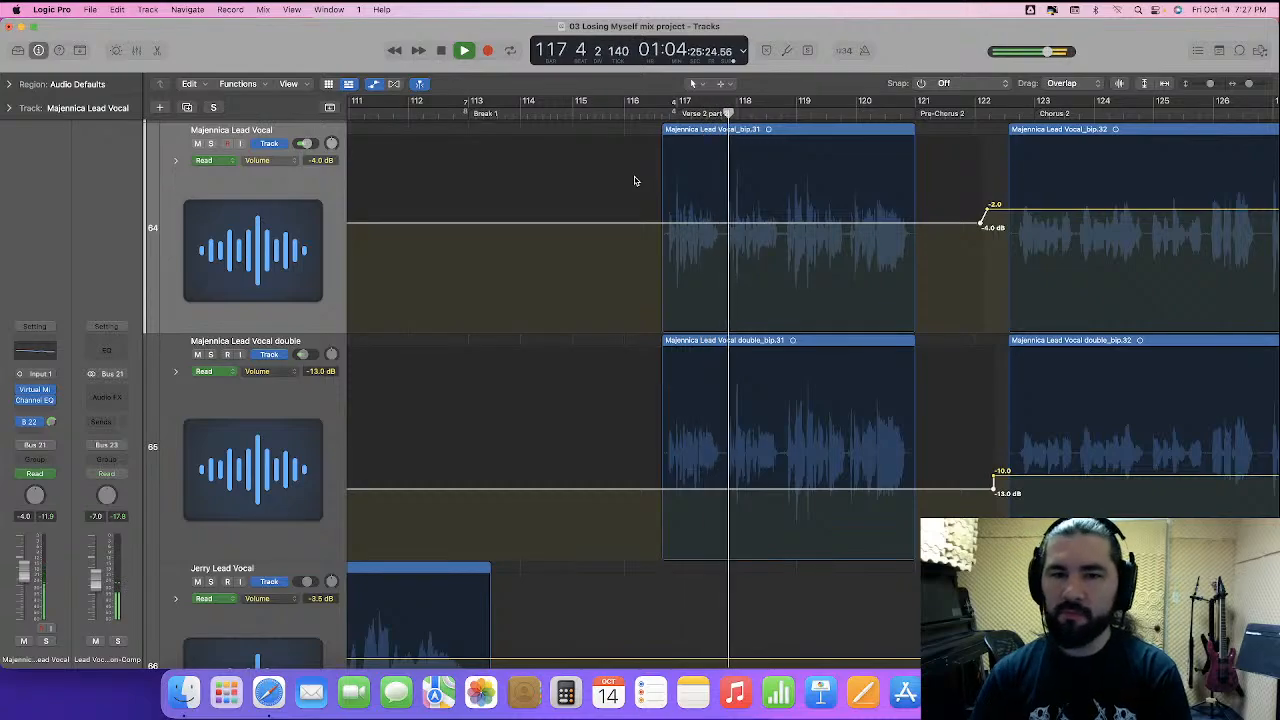
scroll(754, 337, "down", 8)
scroll(756, 338, "down", 10)
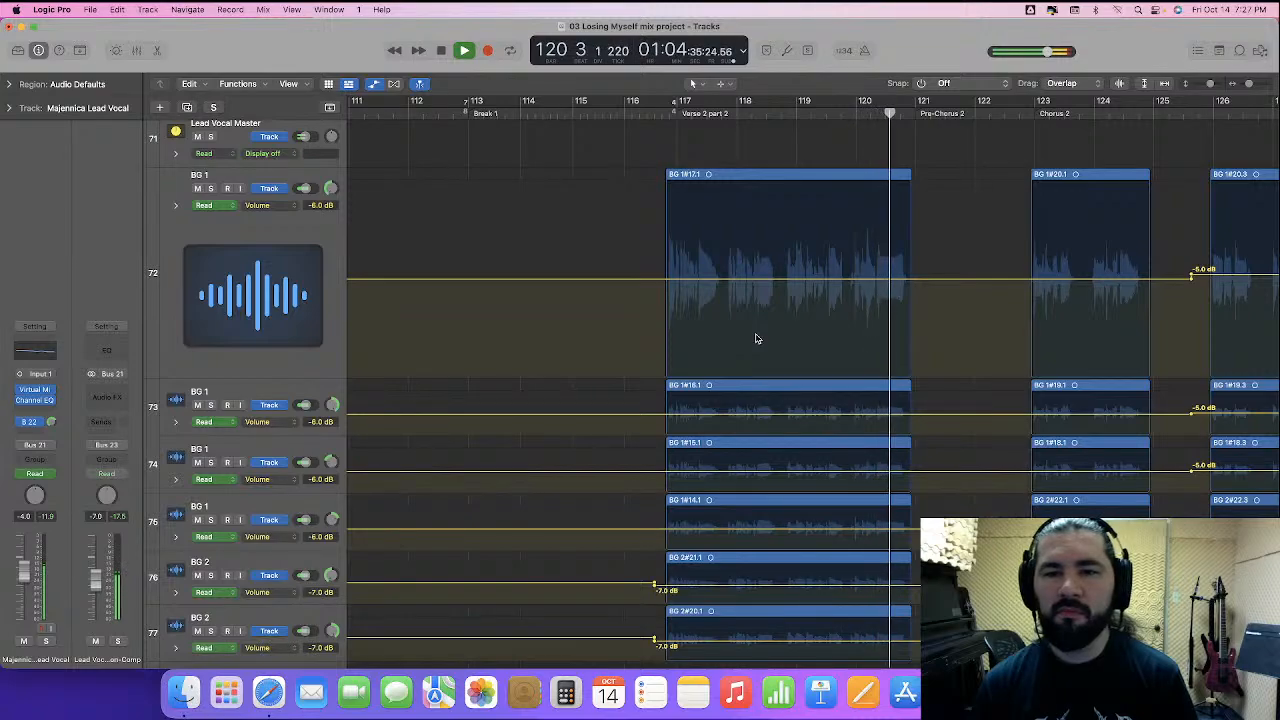
key("space")
left_click(624, 115)
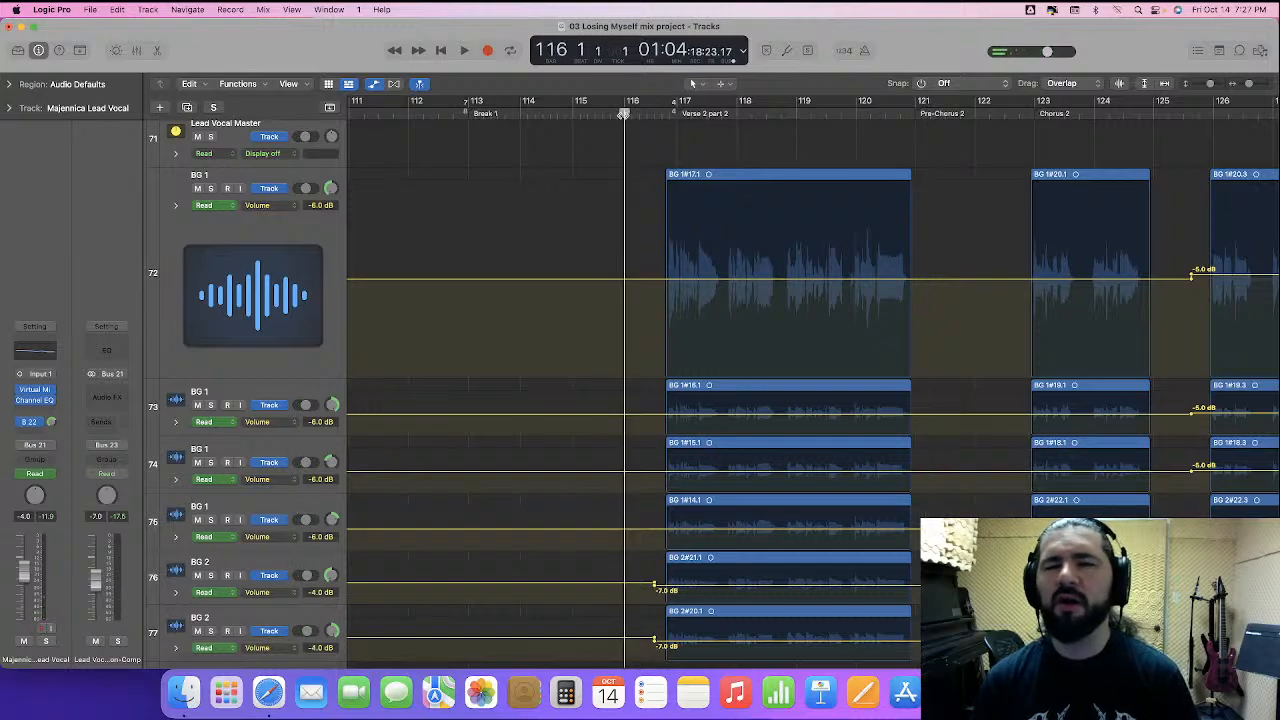
key("space")
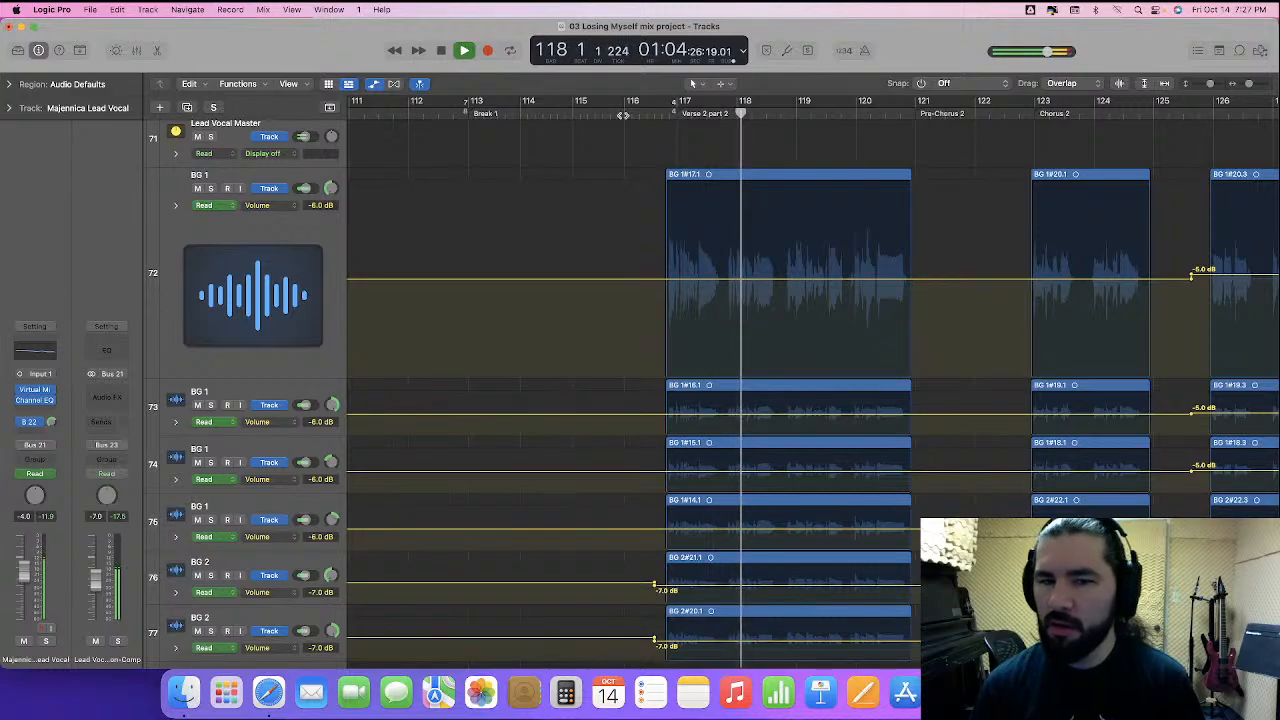
- Raise the volume automation over the first phrase of Verse 2 part 2 to -5.0 dB on BG 1 tracks 72 to 75, and replay it
key("space")
left_click_drag(646, 327, 722, 517)
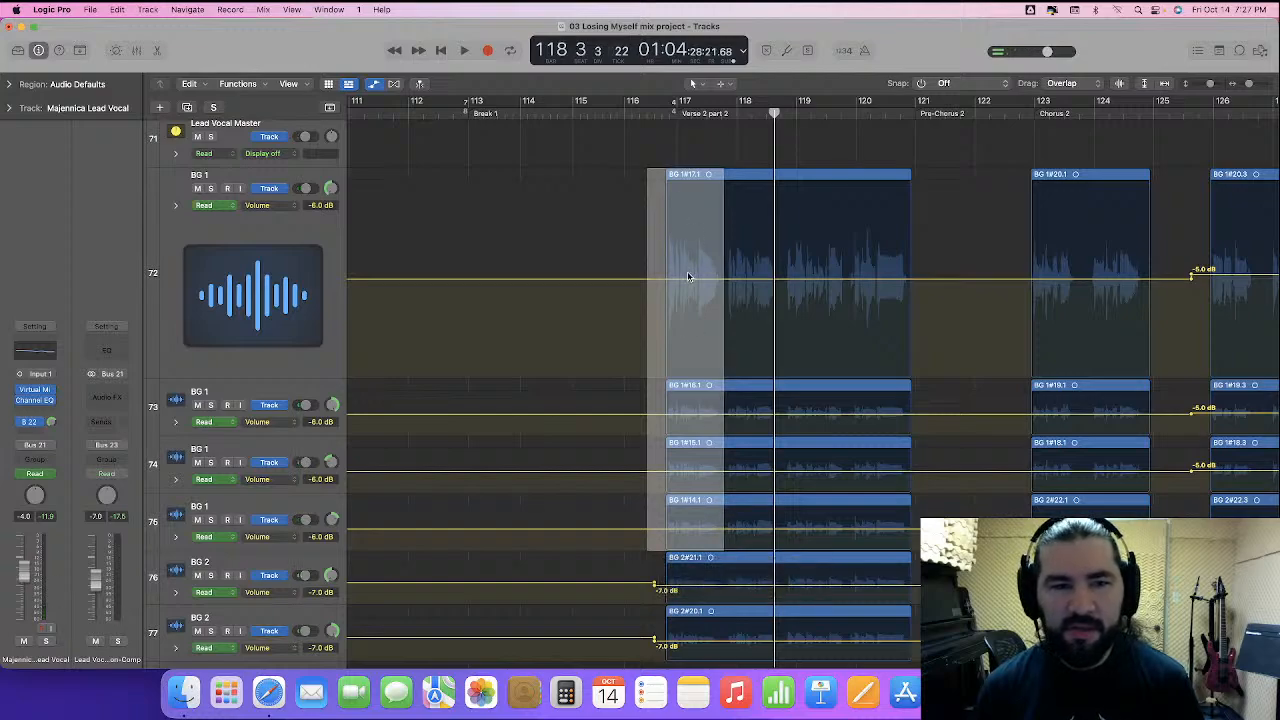
left_click_drag(686, 285, 686, 283)
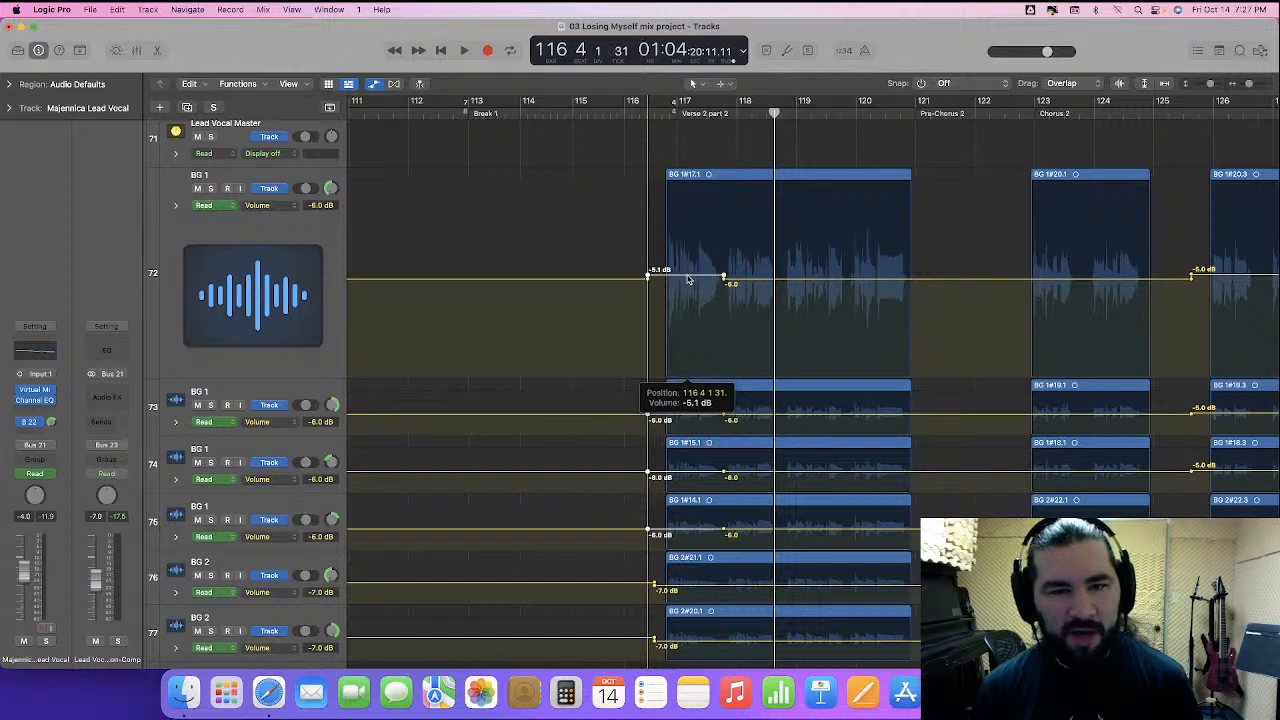
left_click_drag(688, 279, 688, 278)
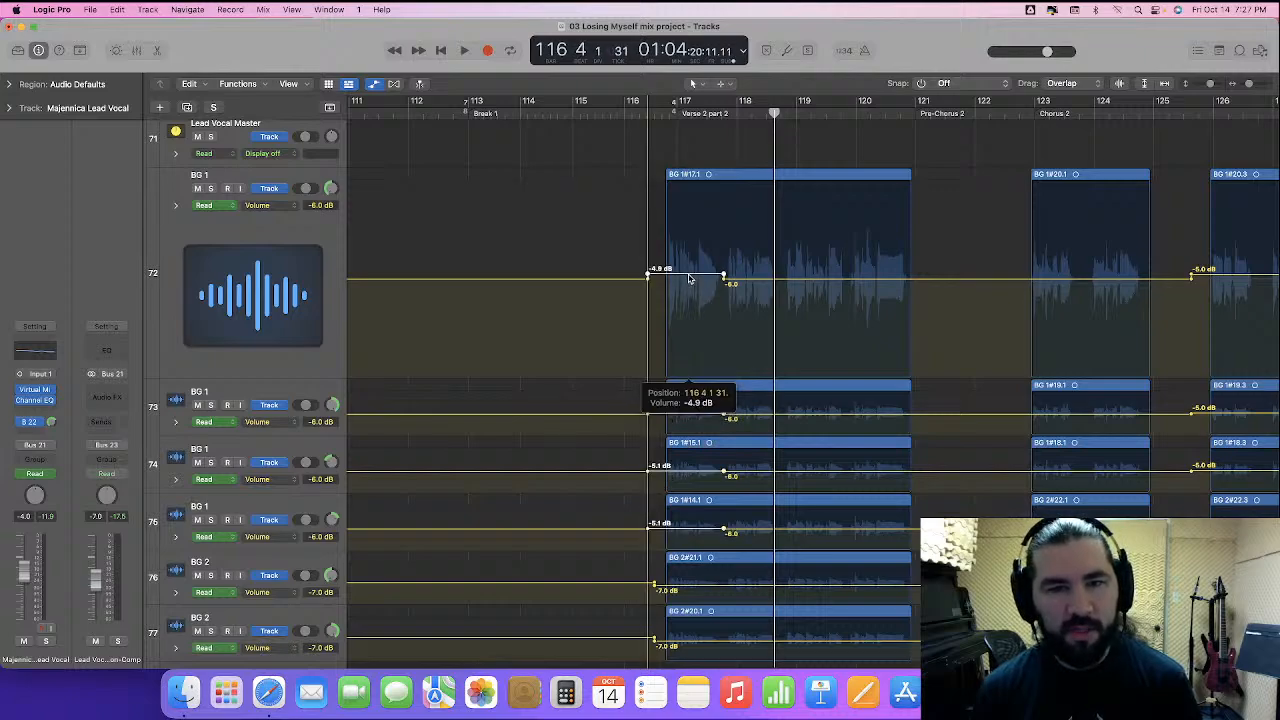
key("space")
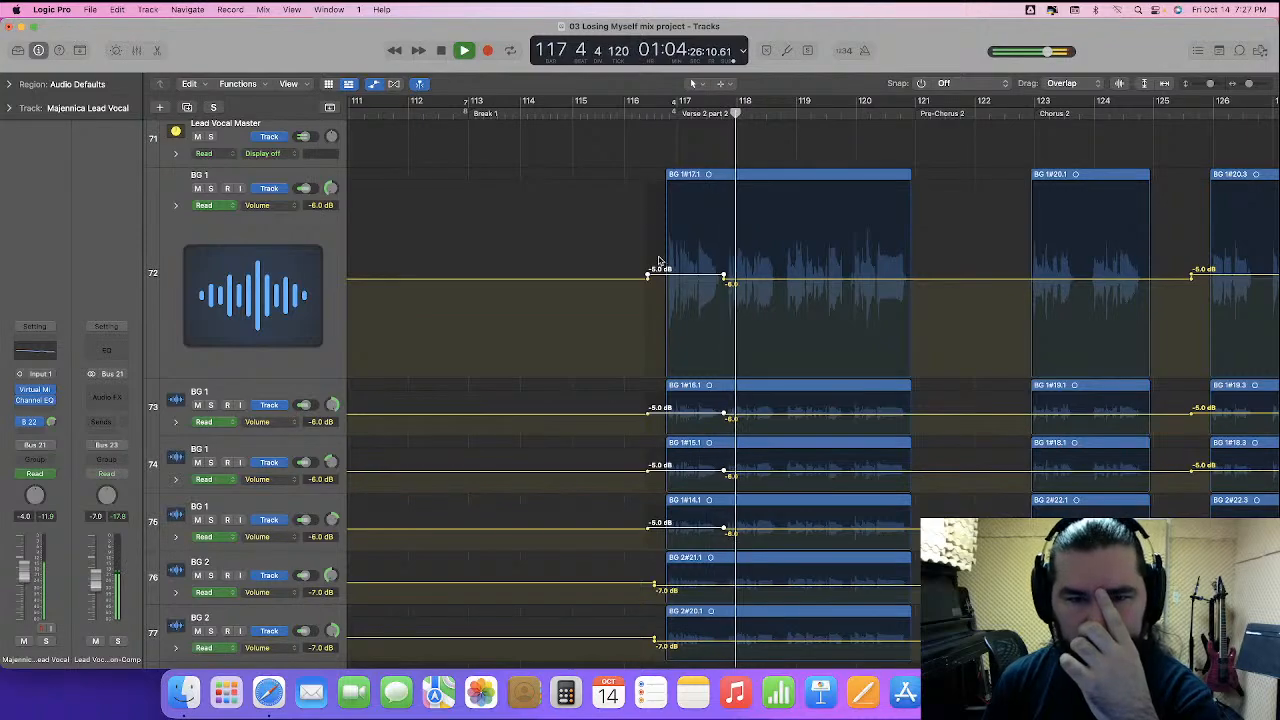
- Raise the volume automation from about bar 105 to Verse 2 part 2 to -5.0 dB on BG 1 tracks 72 to 75, and delete the redundant points near bar 116
scroll(629, 343, "left", 8)
scroll(627, 340, "right", 5)
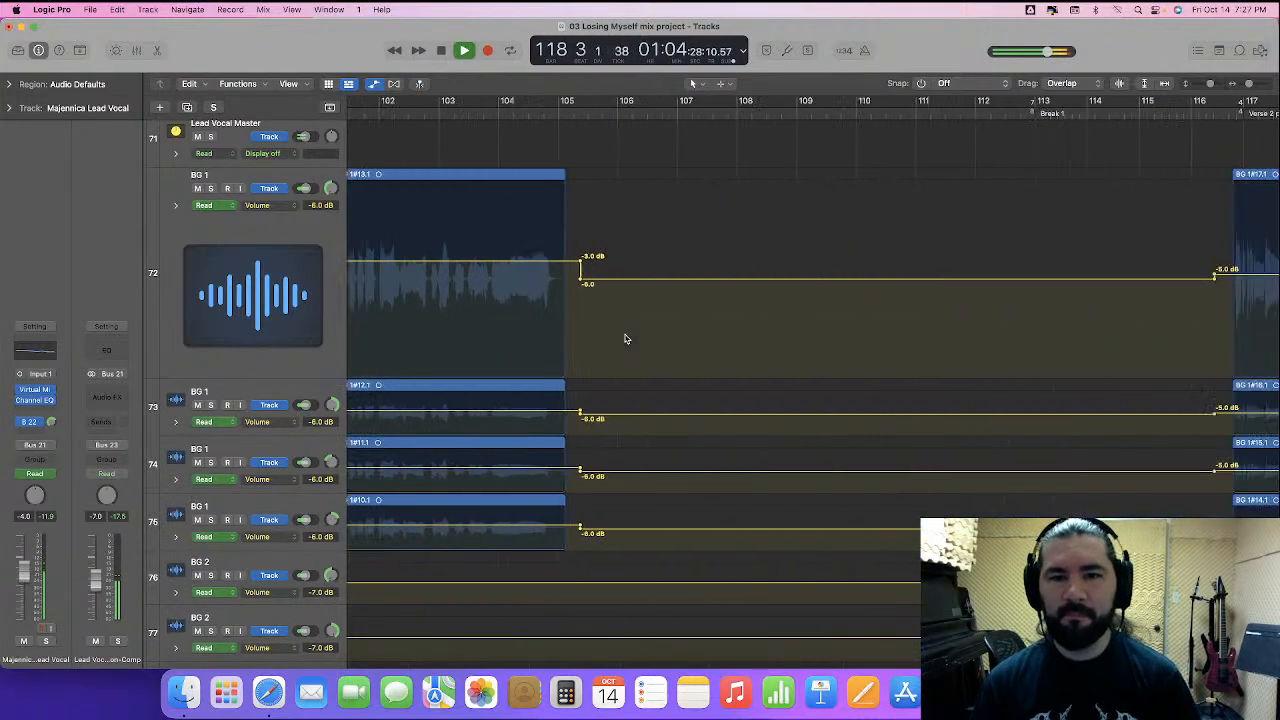
left_click_drag(832, 257, 922, 542)
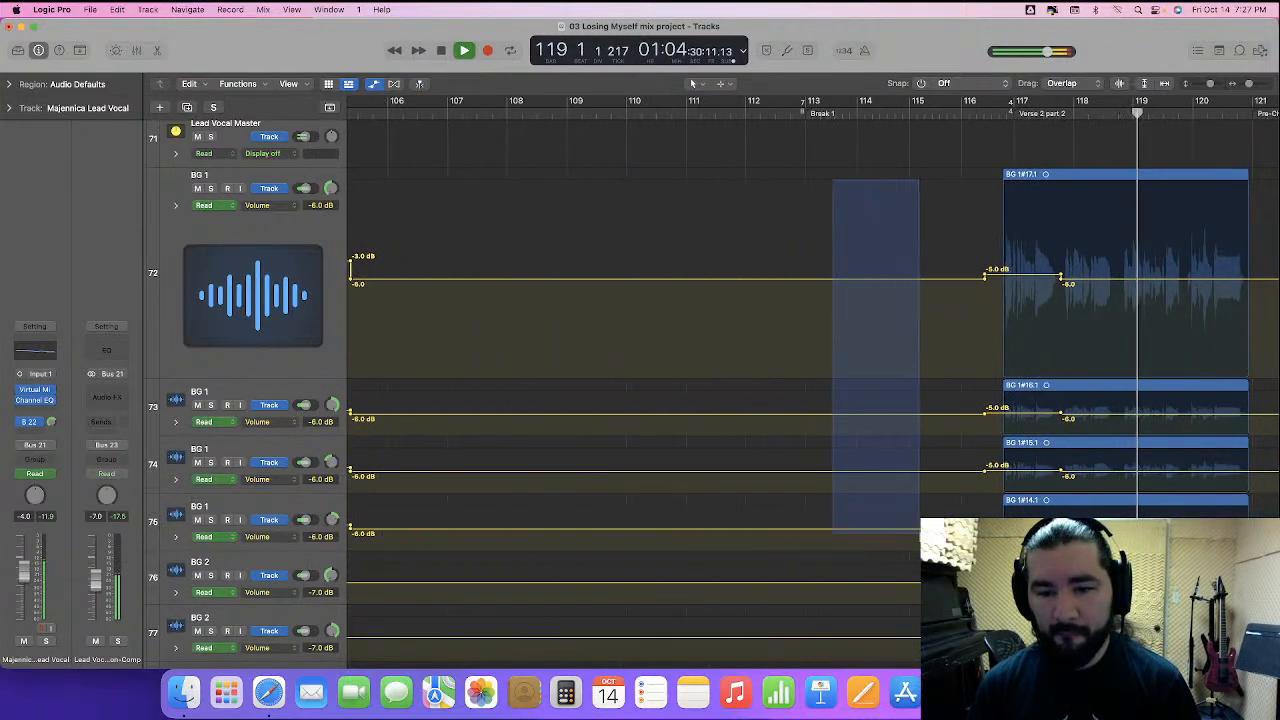
left_click_drag(930, 284, 930, 277)
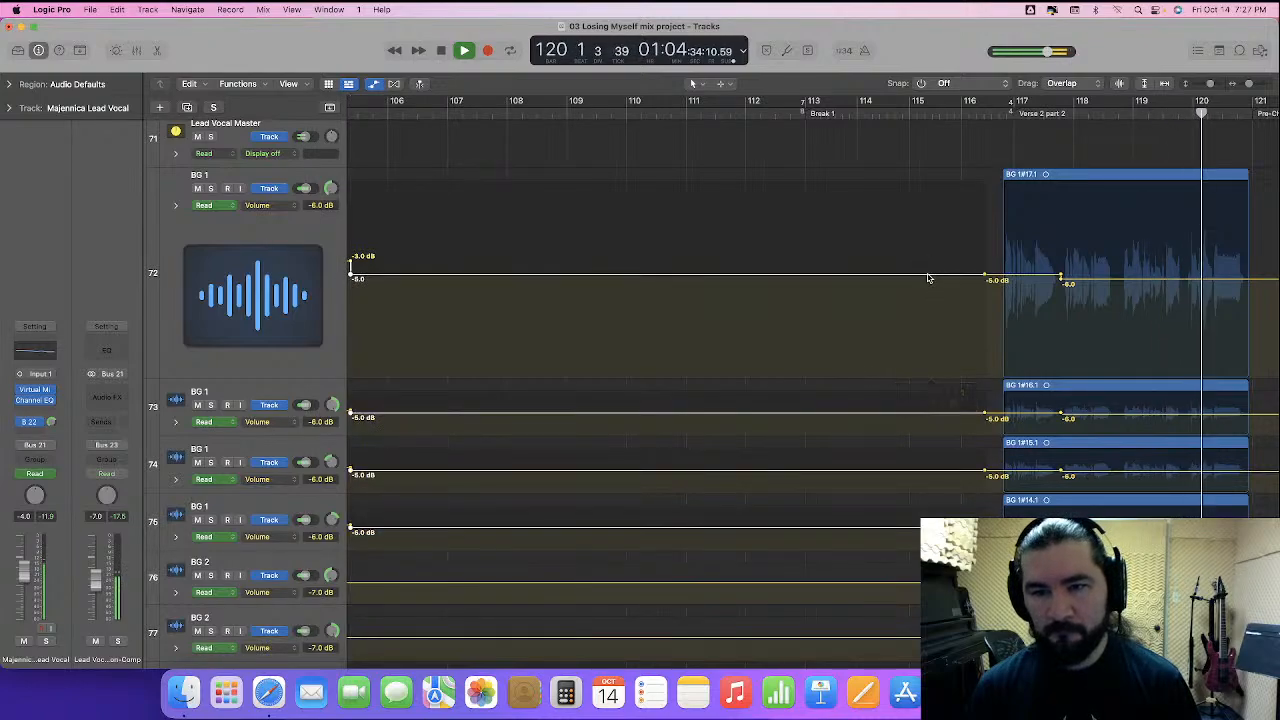
scroll(929, 278, "right", 3)
left_click_drag(800, 250, 833, 538)
key("Delete")
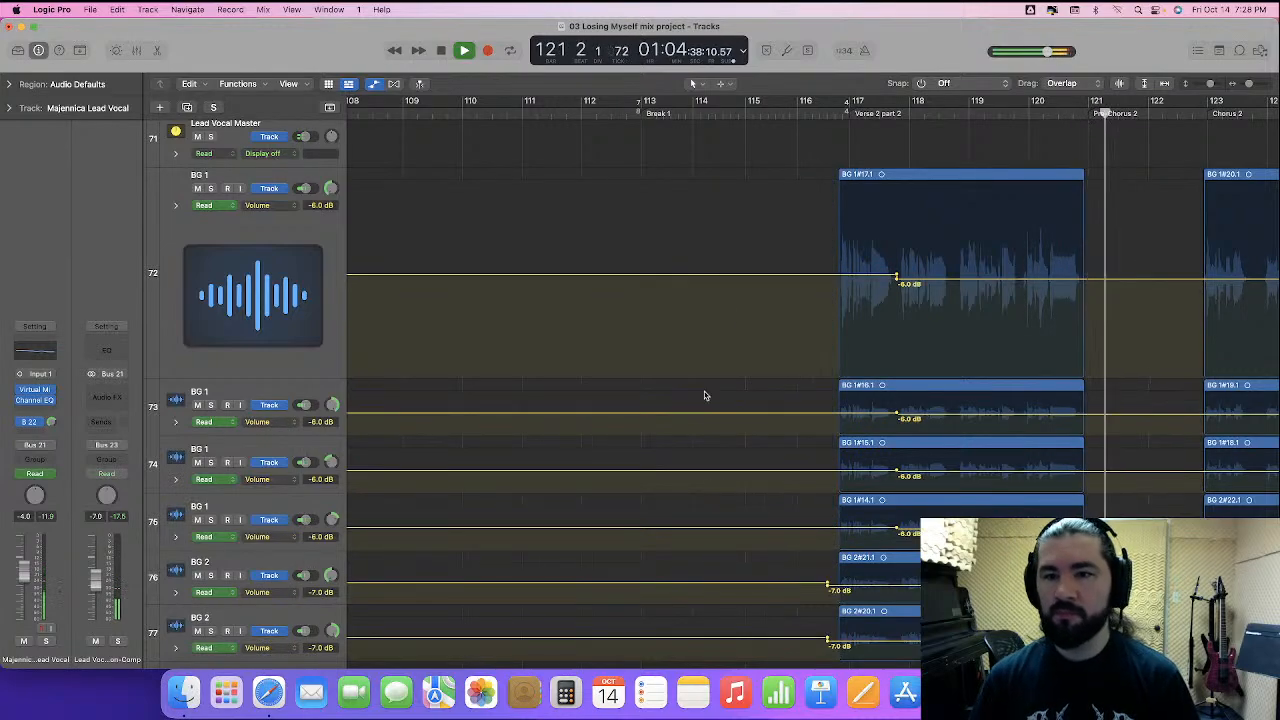
- Shrink BG 1 track 72 and listen through Chorus 2 up to the Bridge, following lead vocal tracks 64 and 65
key("space")
key("super+Left")
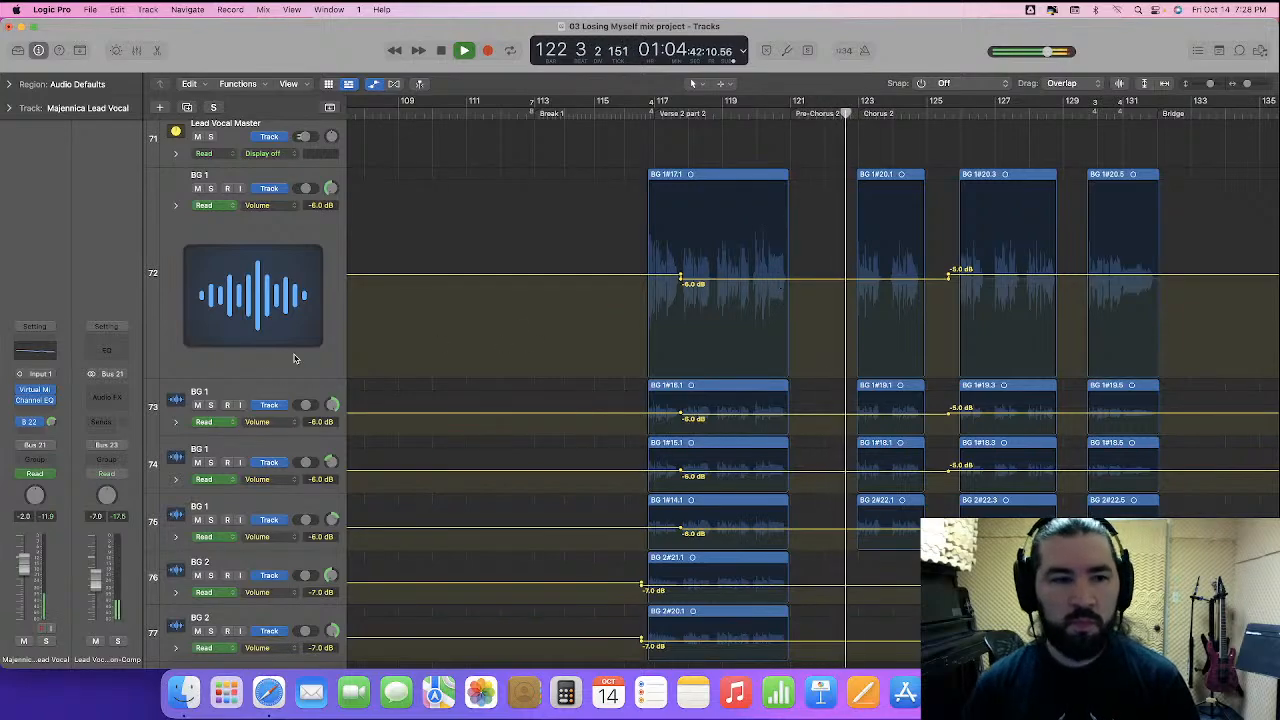
left_click_drag(257, 375, 266, 226)
scroll(822, 346, "up", 10)
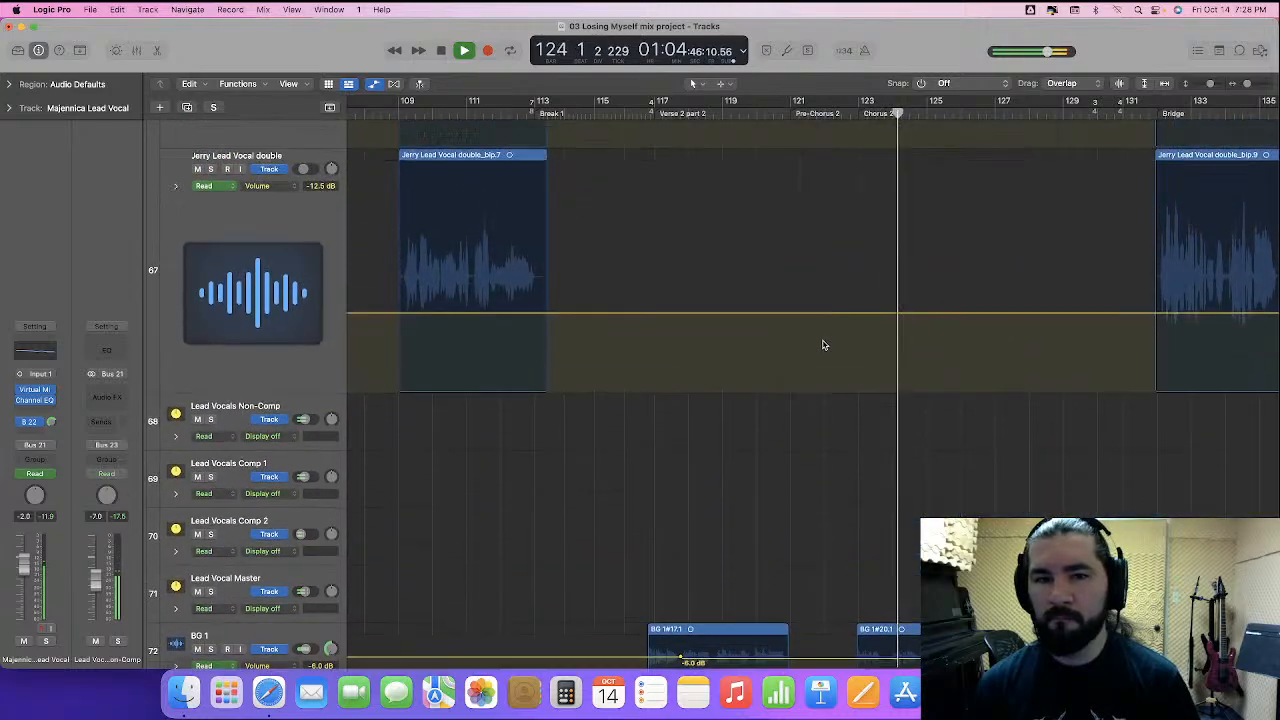
scroll(822, 346, "up", 4)
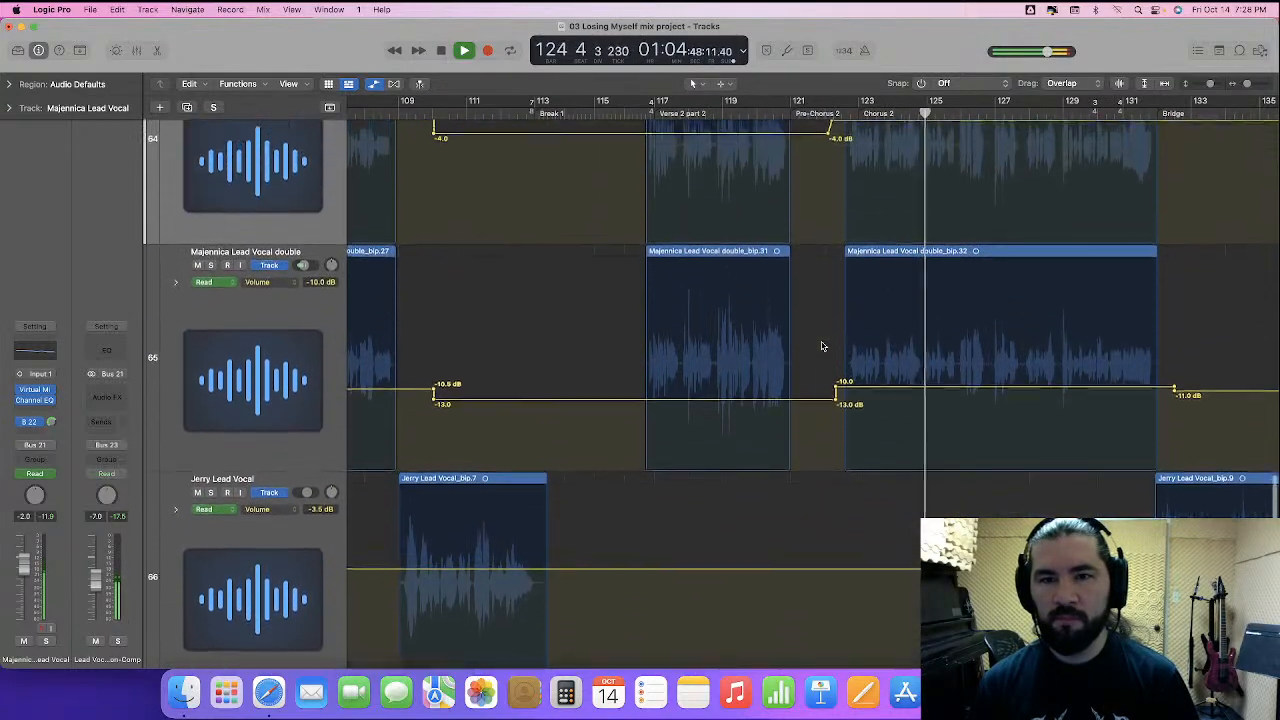
scroll(822, 346, "up", 1)
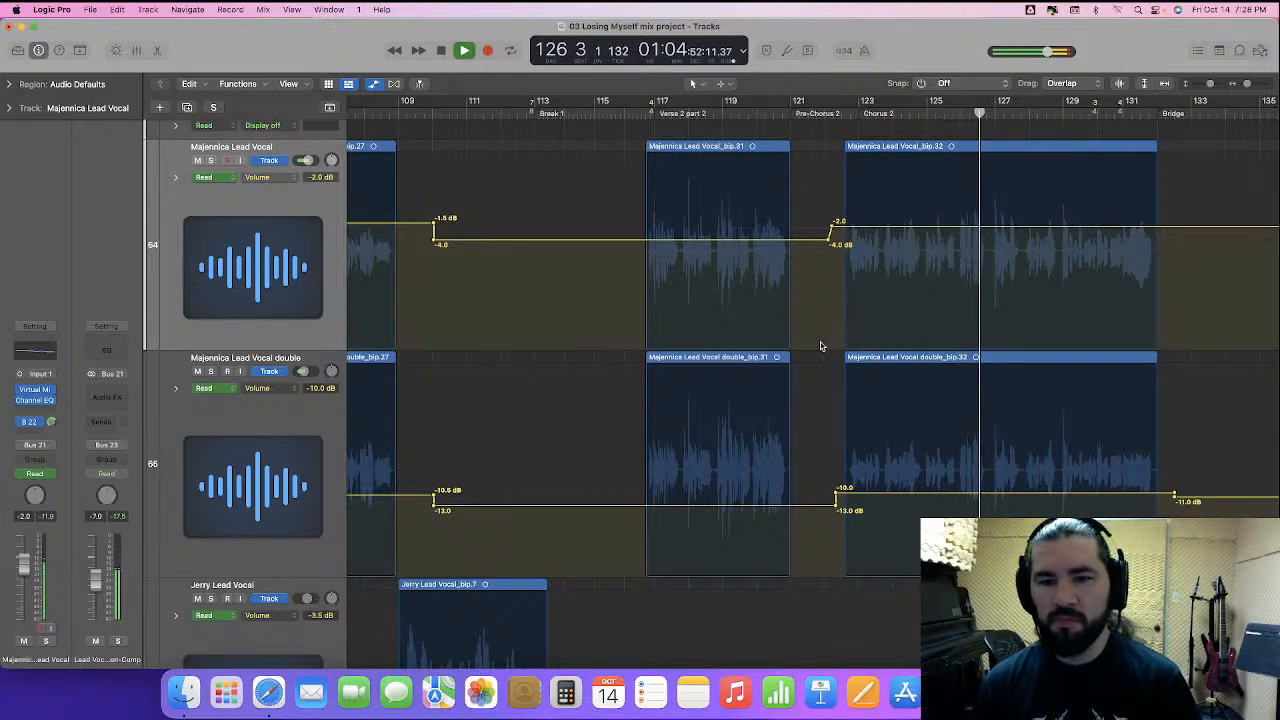
scroll(820, 346, "right", 3)
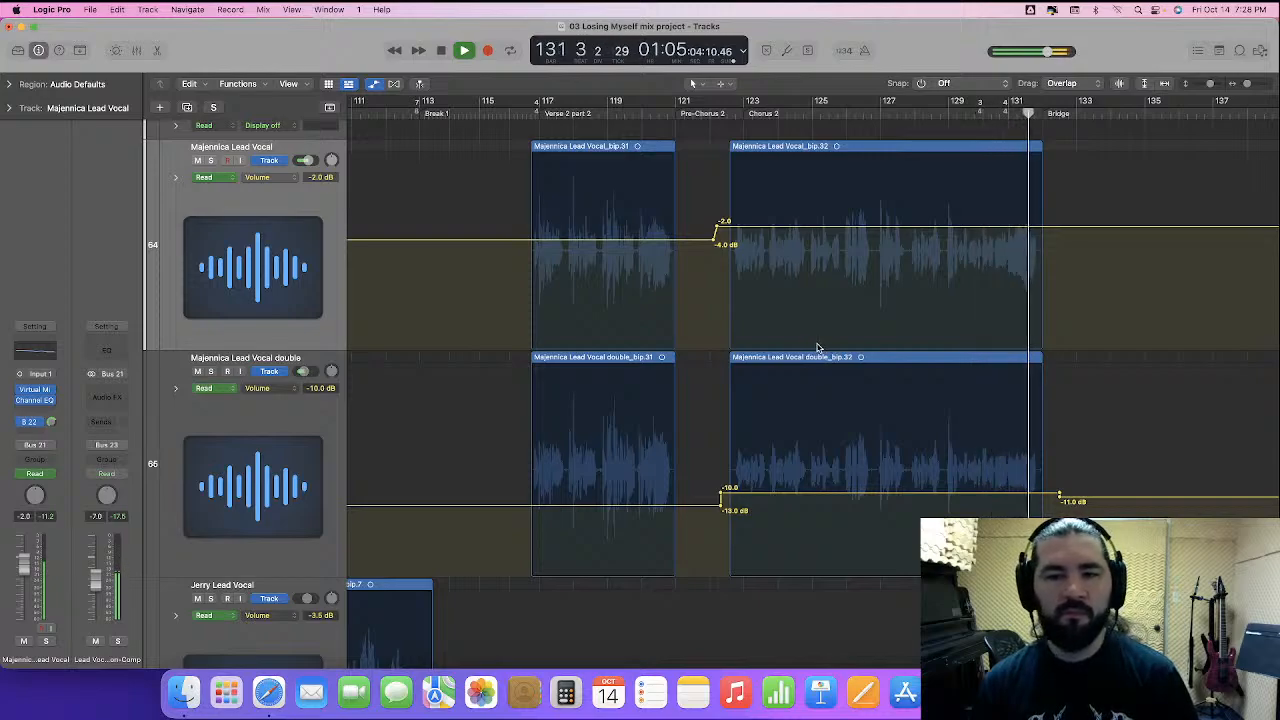
key("space")
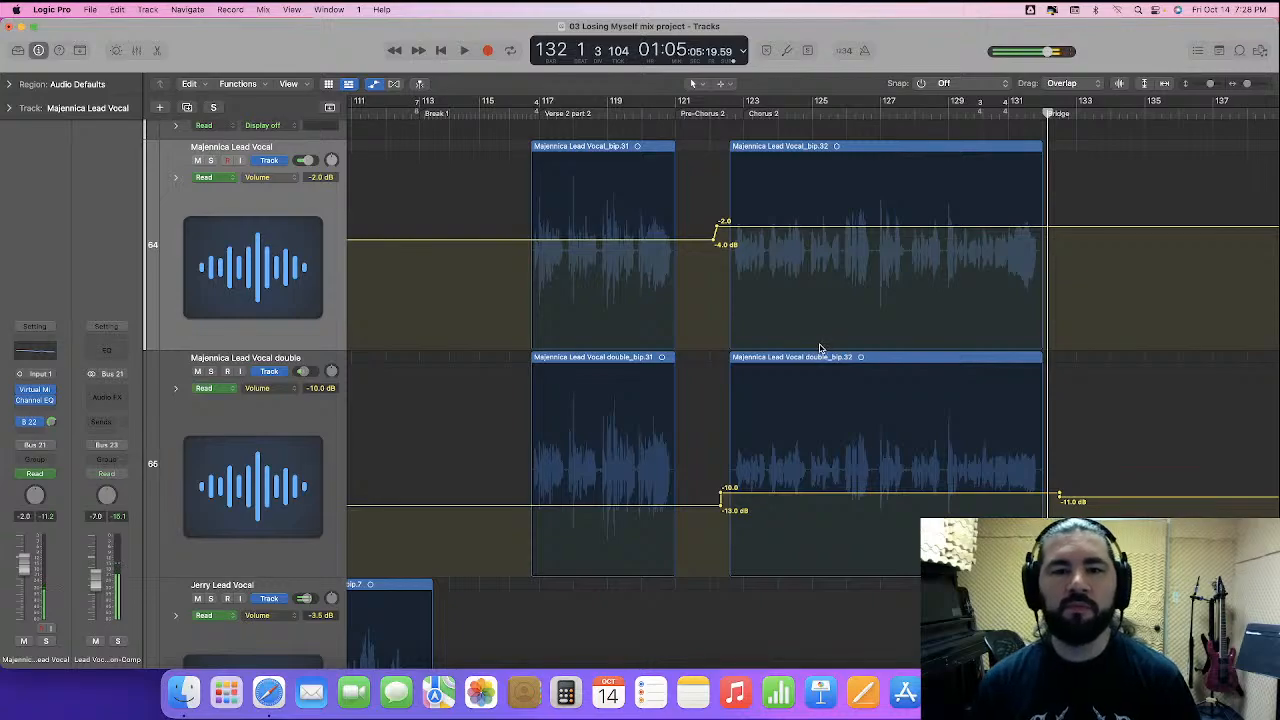
scroll(818, 347, "right", 5)
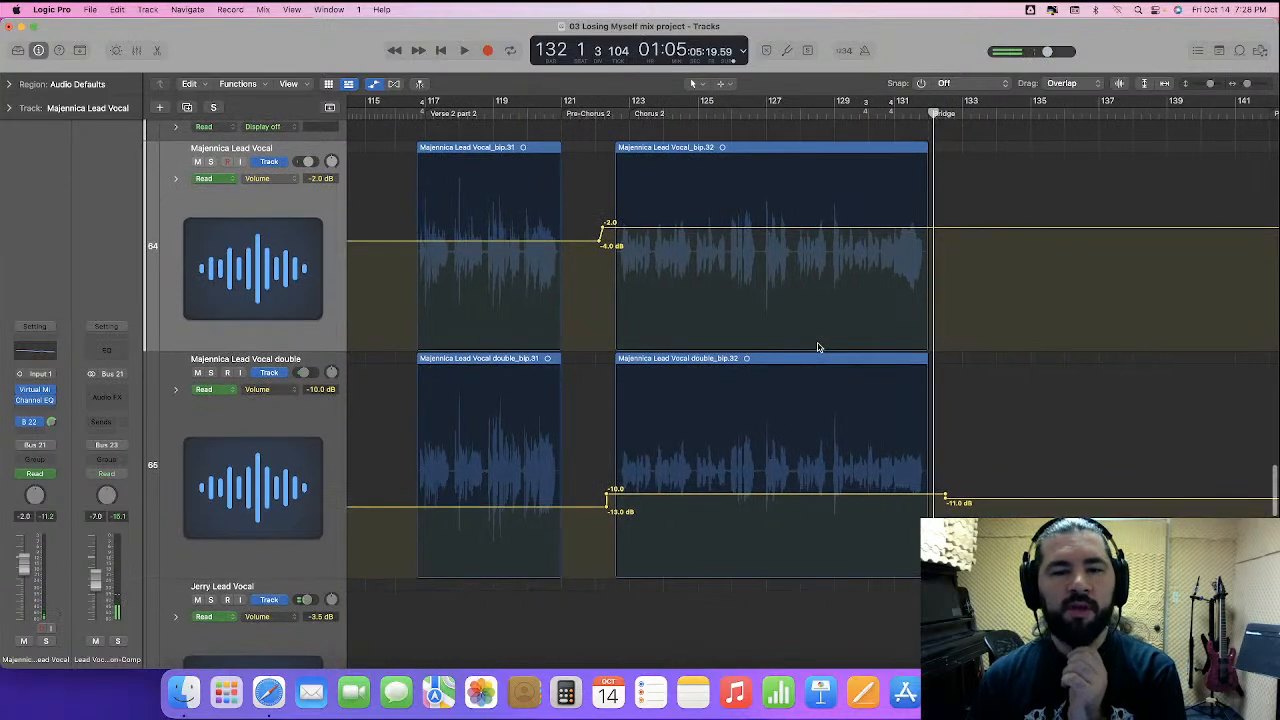
scroll(818, 347, "right", 1)
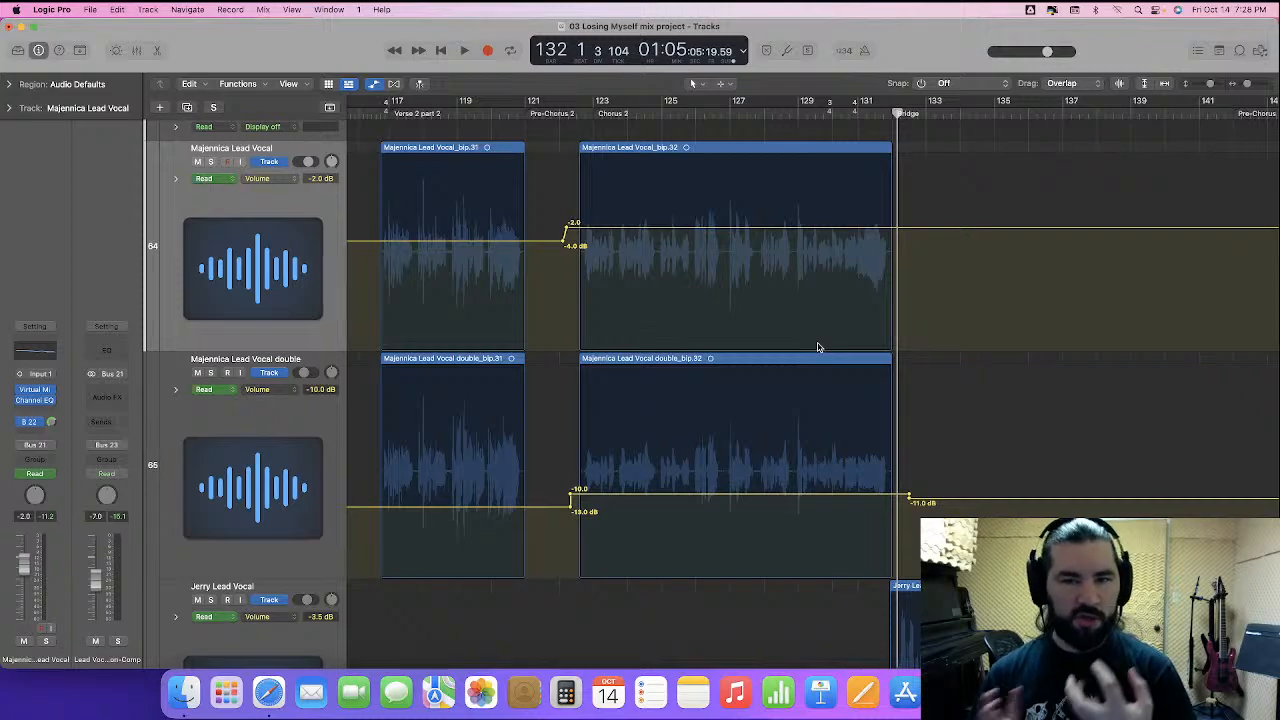
scroll(818, 347, "up", 1)
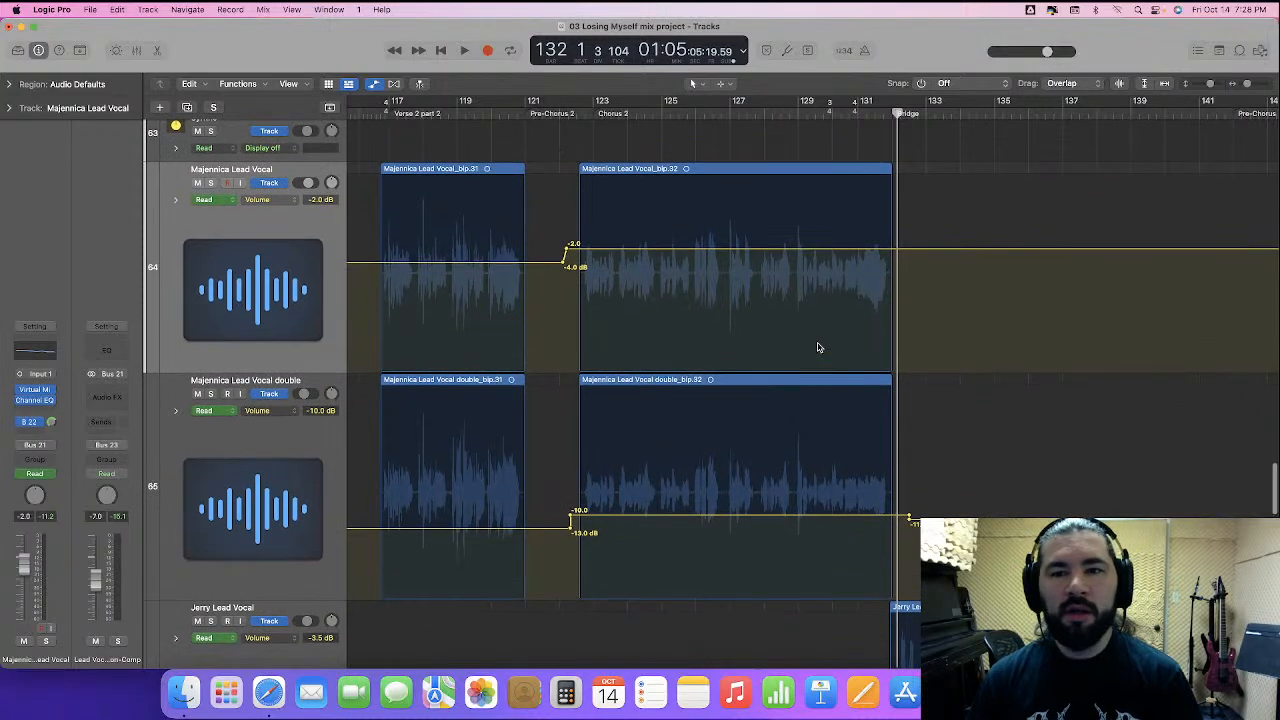
- Enlarge the Acoustic Left track, compare its volume automation in Chorus 1 and Chorus 2, and place the playhead at bar 125
scroll(818, 347, "up", 15)
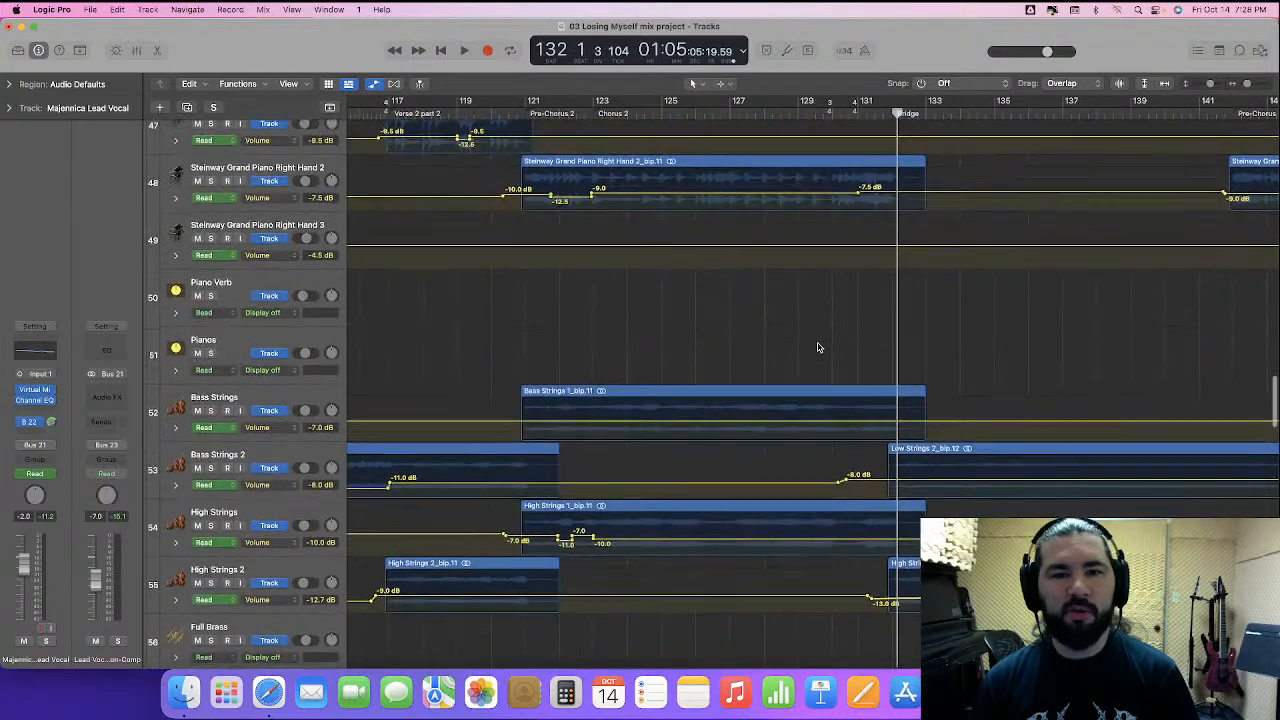
scroll(818, 347, "up", 5)
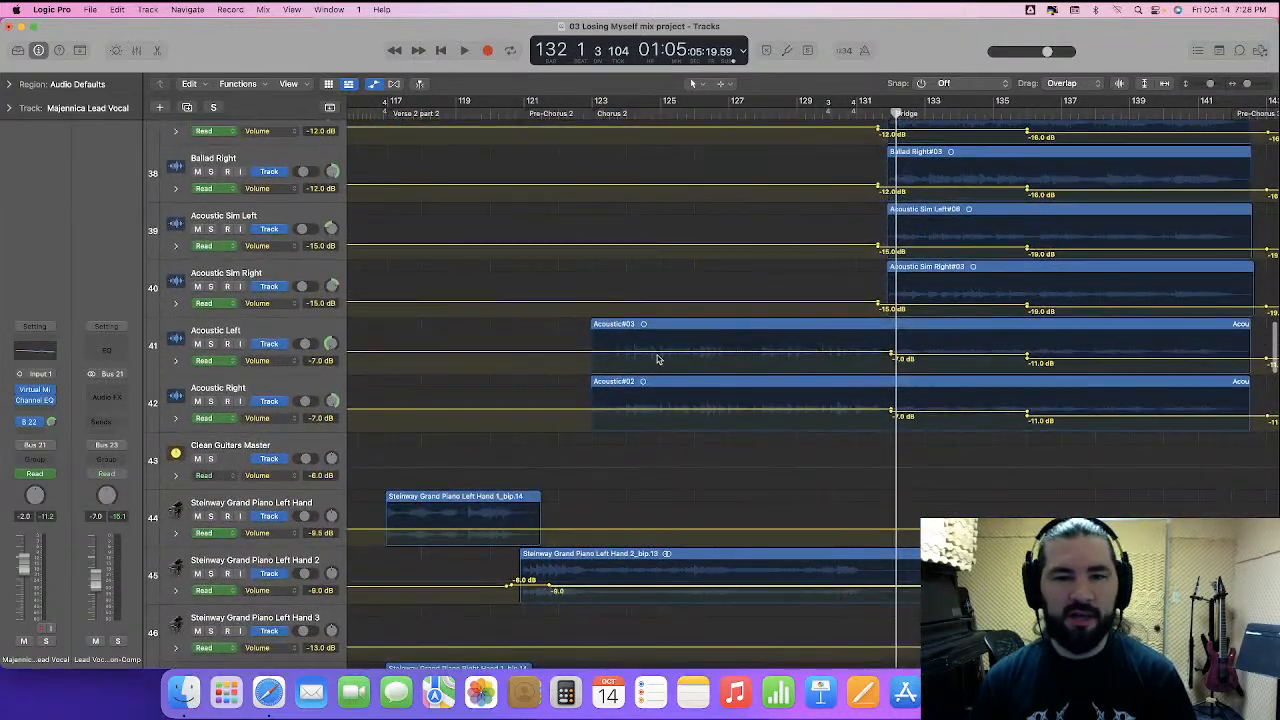
left_click_drag(239, 371, 239, 477)
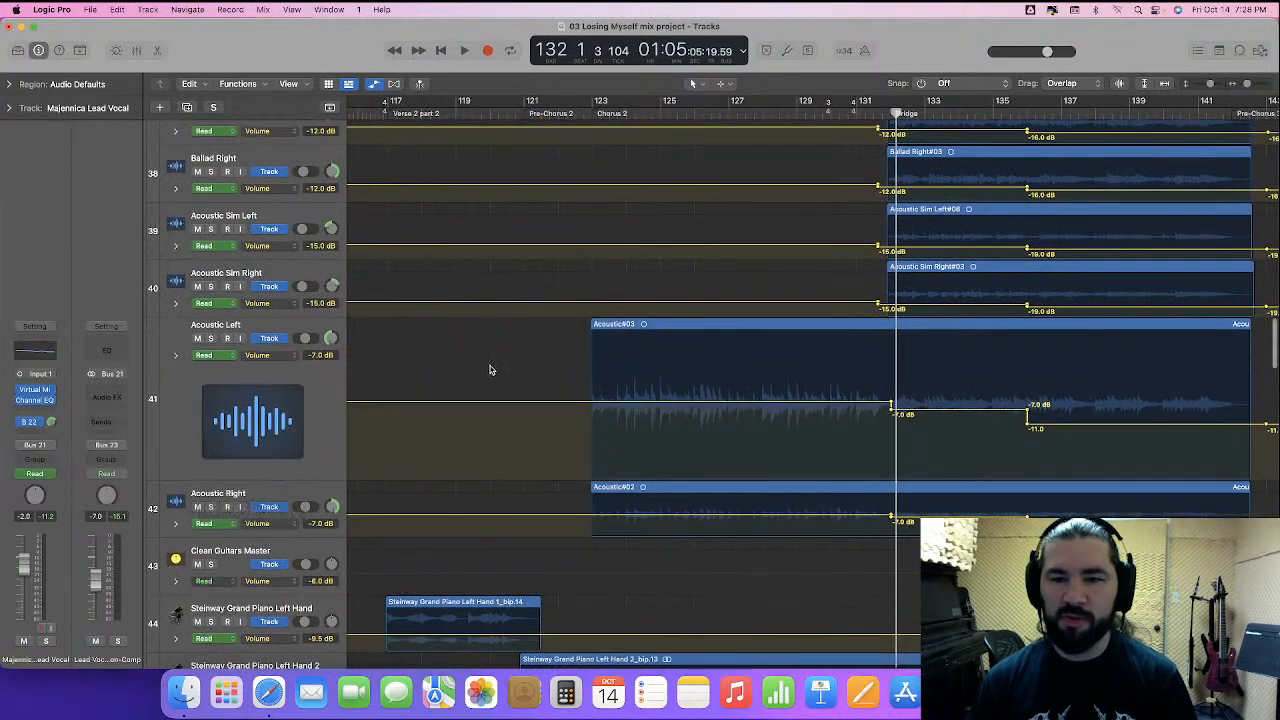
scroll(490, 375, "left", 15)
scroll(490, 375, "right", 20)
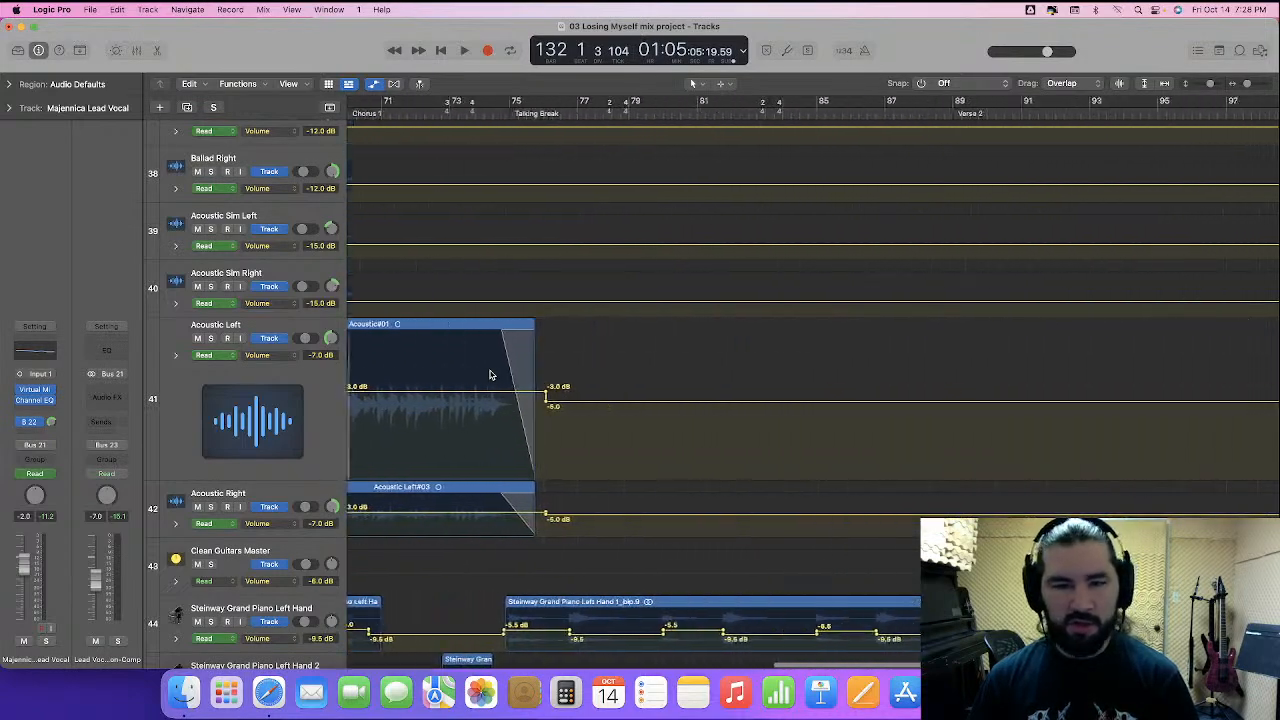
scroll(490, 375, "left", 5)
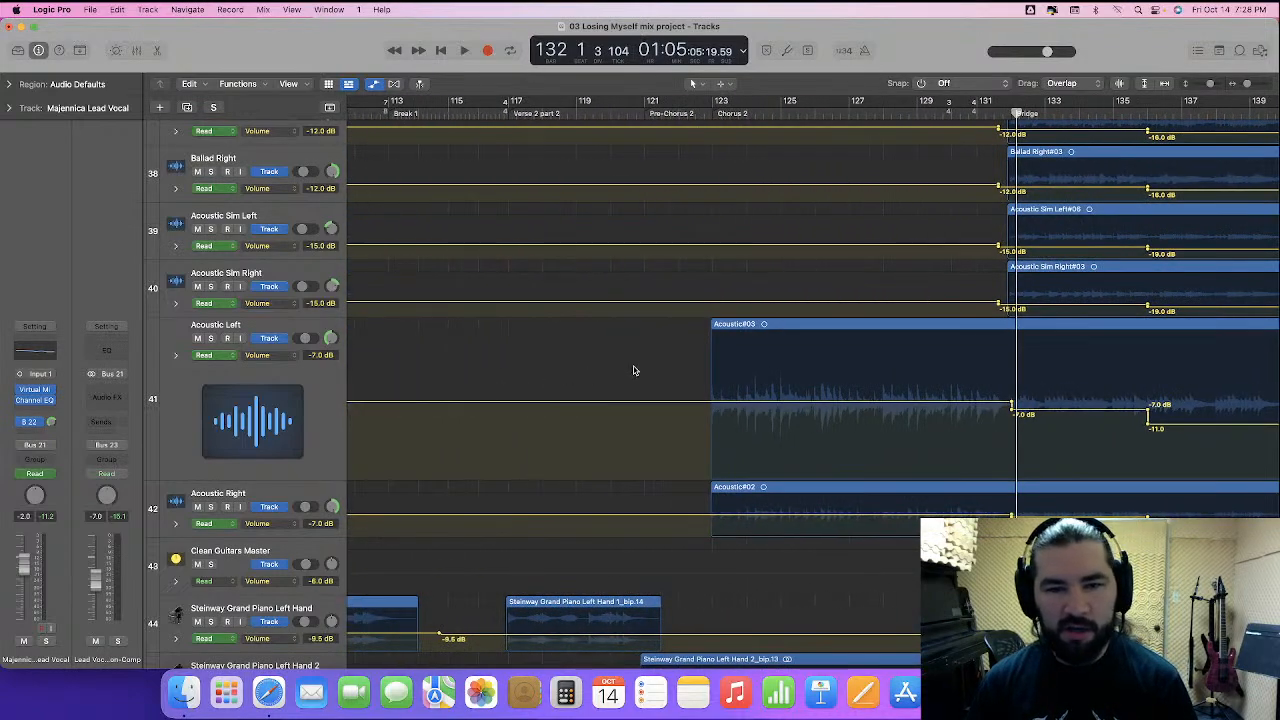
left_click(799, 111)
- Lower the volume automation from bar 76 to the start of the Bridge to -6.0 dB on Acoustic Left and Acoustic Right
left_click_drag(648, 329, 711, 530)
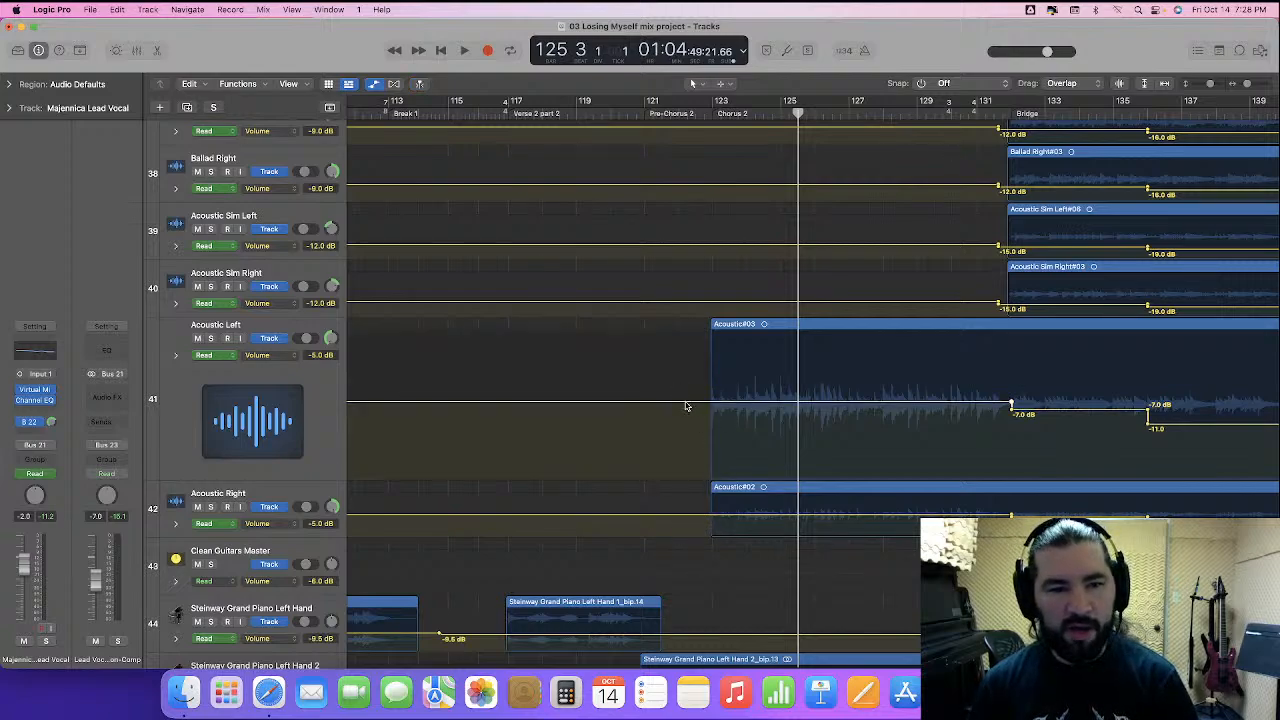
left_click_drag(685, 406, 685, 410)
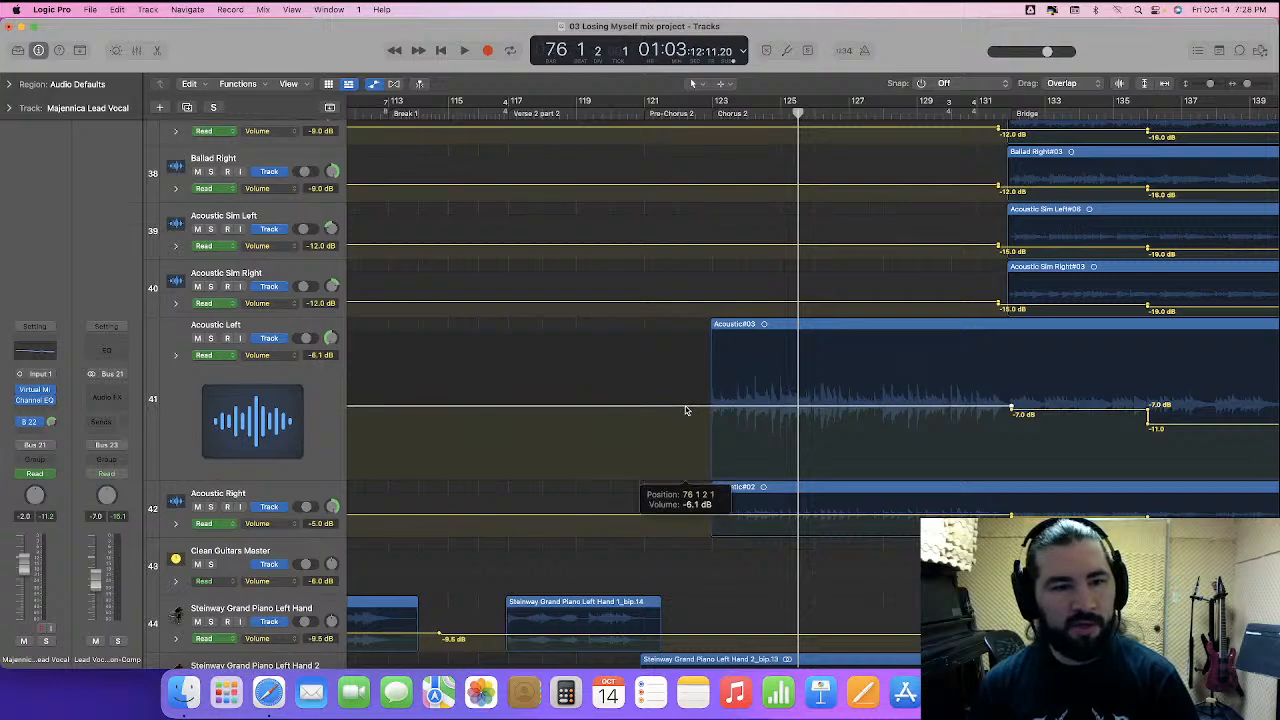
left_click_drag(685, 410, 685, 410)
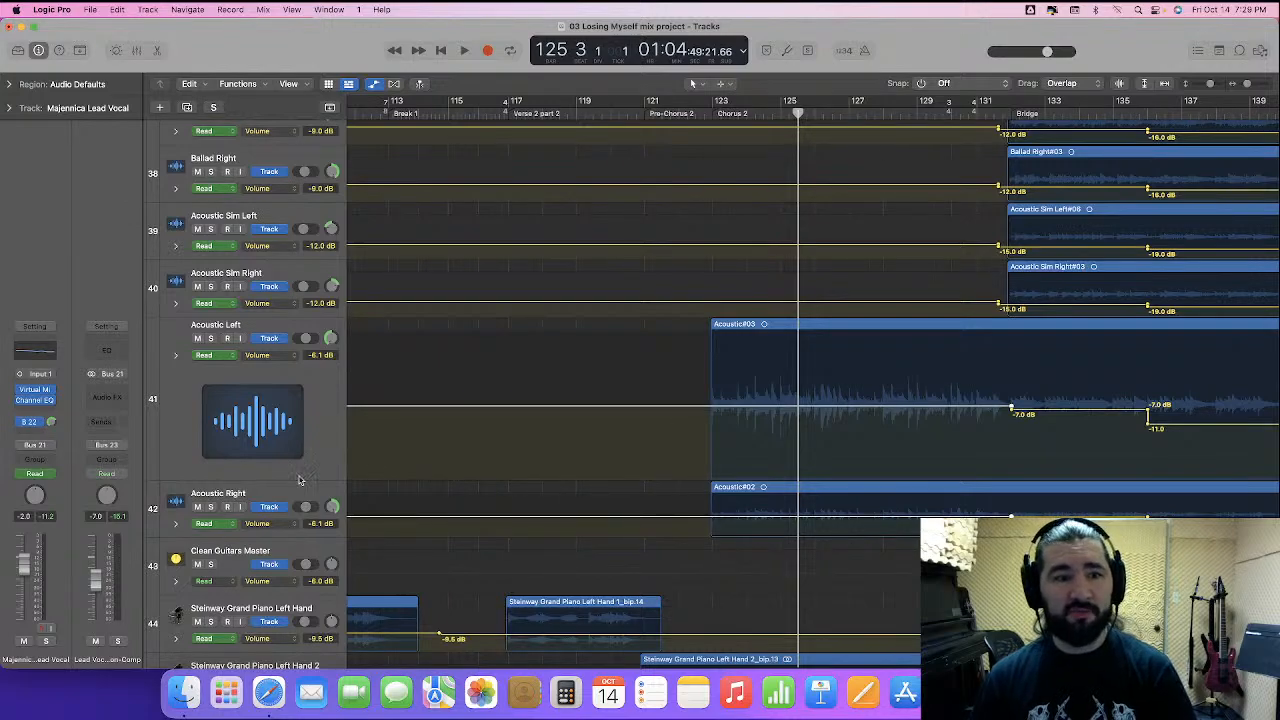
scroll(278, 479, "down", 4)
left_click_drag(235, 300, 260, 657)
left_click_drag(587, 403, 589, 398)
scroll(594, 441, "down", 3)
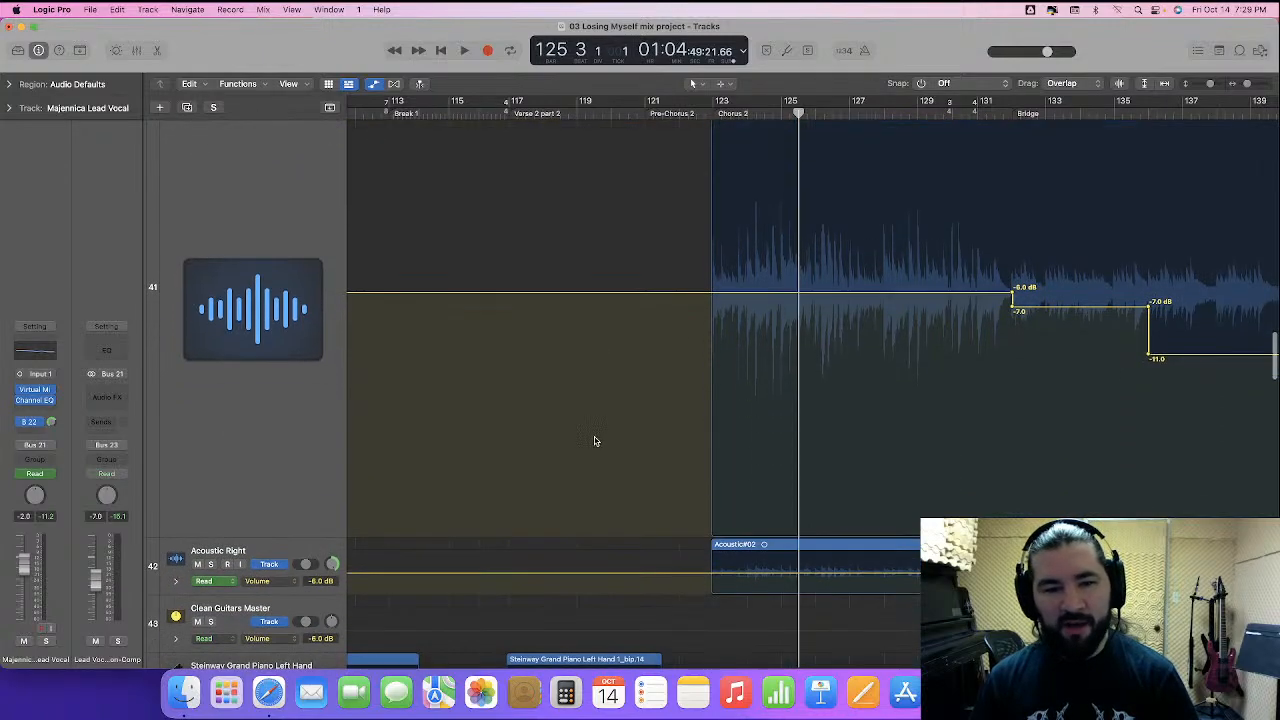
- Shrink the Acoustic Left track back to a compact height and return to lead vocal tracks 64 and 65
scroll(334, 473, "left", 2)
left_click_drag(266, 537, 281, 175)
scroll(403, 261, "up", 4)
left_click_drag(277, 312, 278, 230)
scroll(563, 386, "down", 20)
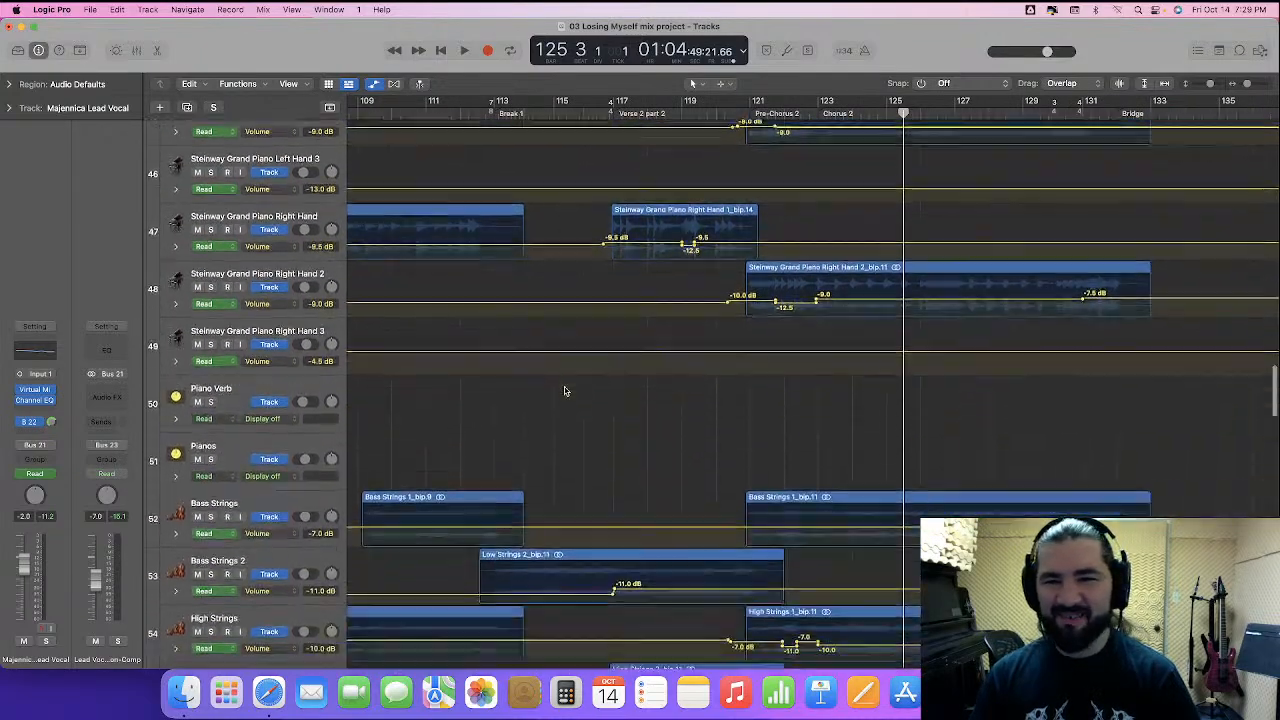
scroll(567, 399, "down", 2)
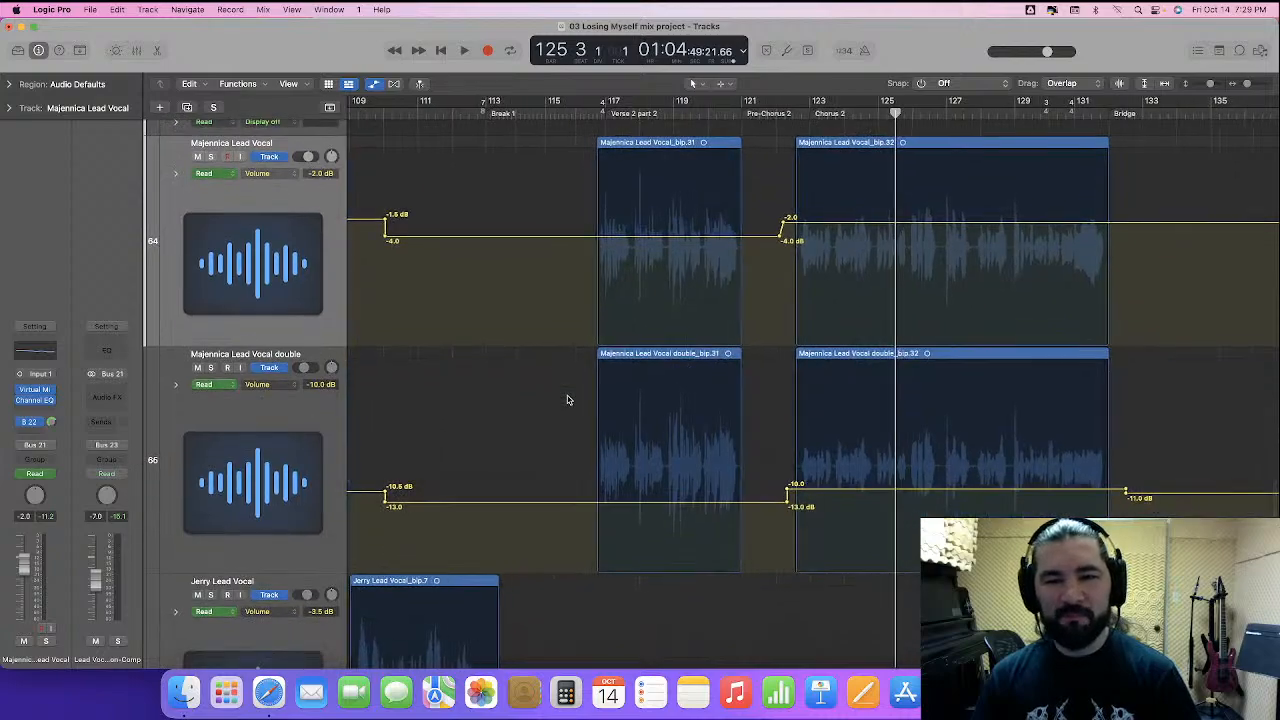
- Lower the volume automation over the last sustained note of Chorus 2 to -3.0 dB on track 64 and -11.0 dB on track 65
scroll(567, 399, "right", 5)
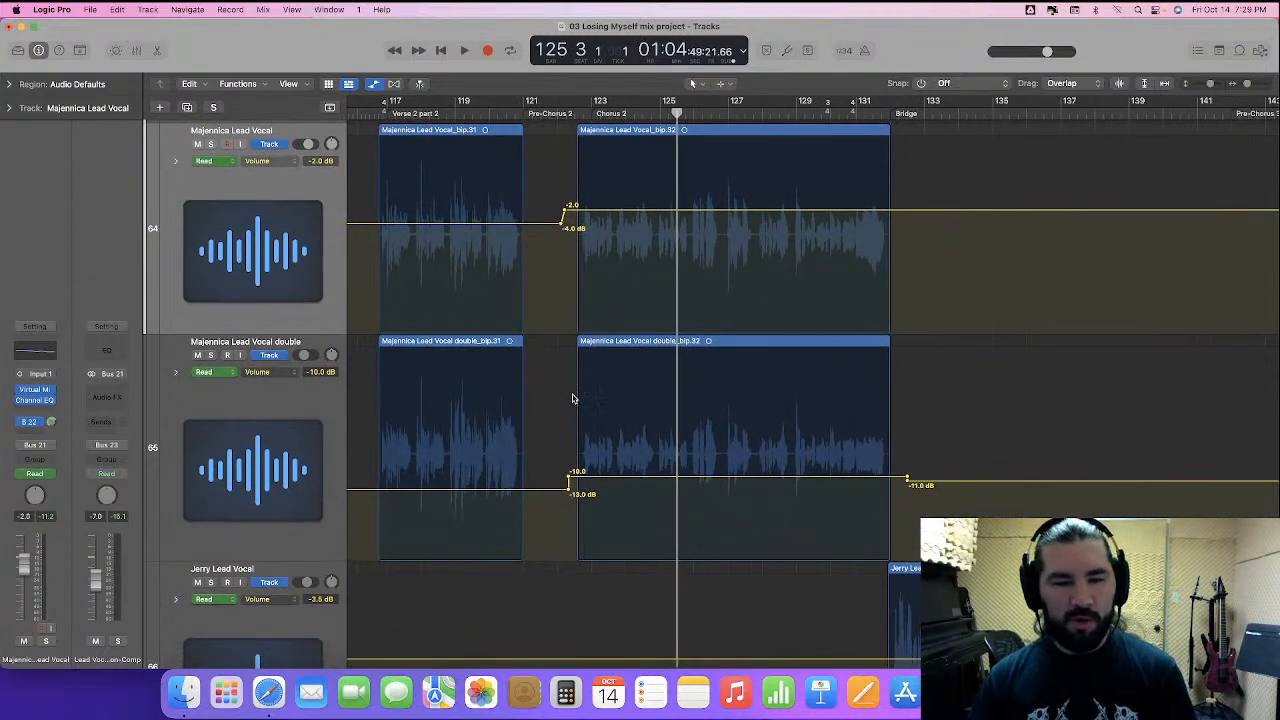
key("super+Right")
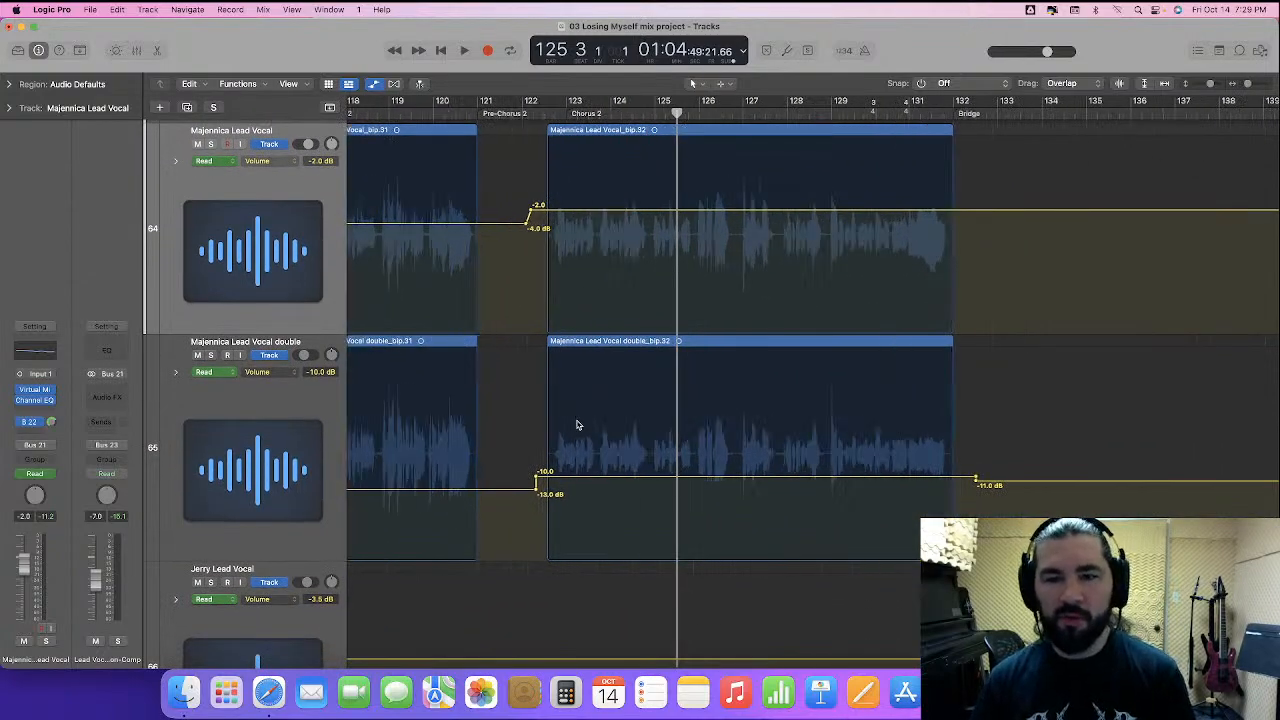
scroll(576, 425, "right", 2)
key("super+Right")
scroll(576, 425, "right", 3)
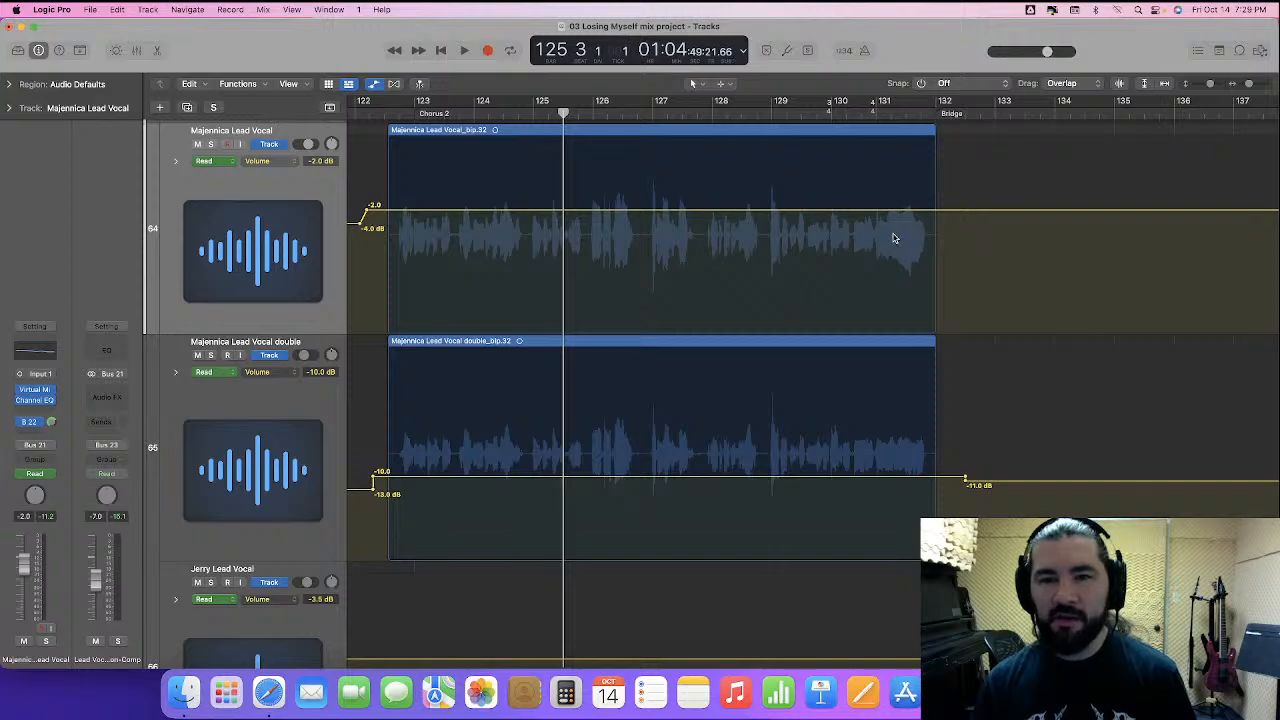
key("super+Right")
key("super+Right")
key("super+Right")
scroll(872, 229, "right", 10)
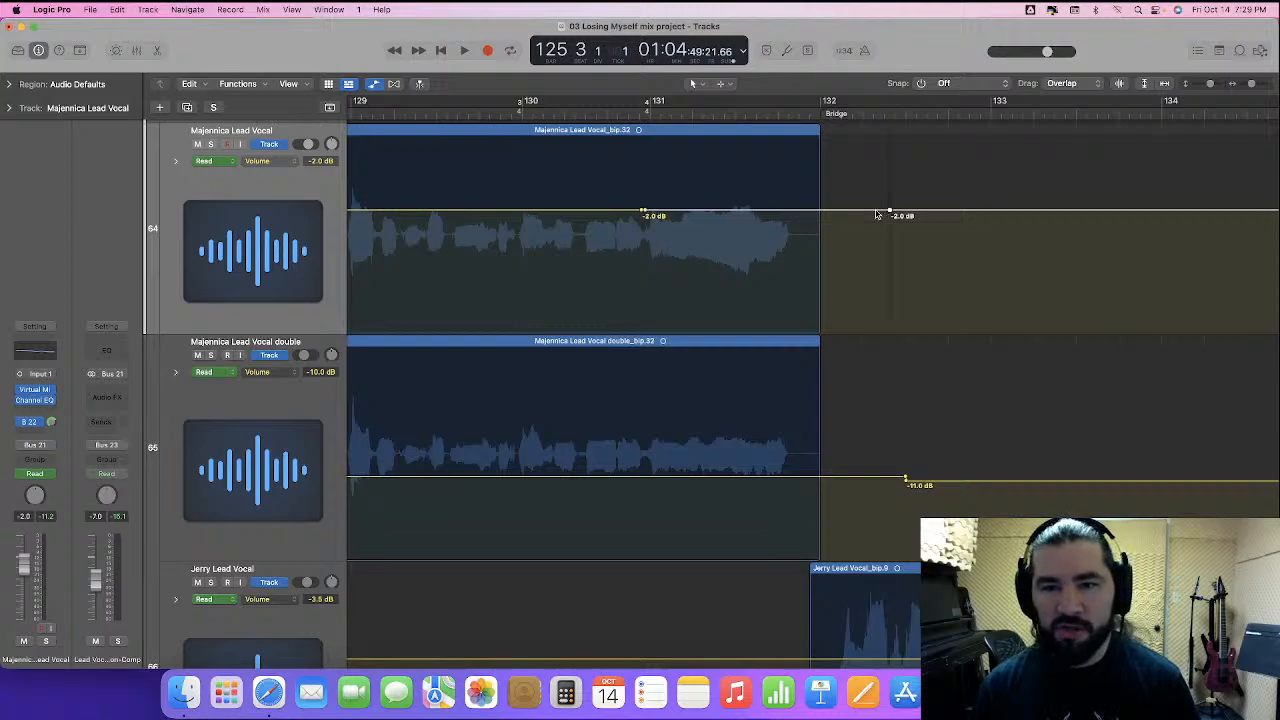
left_click_drag(708, 185, 742, 271)
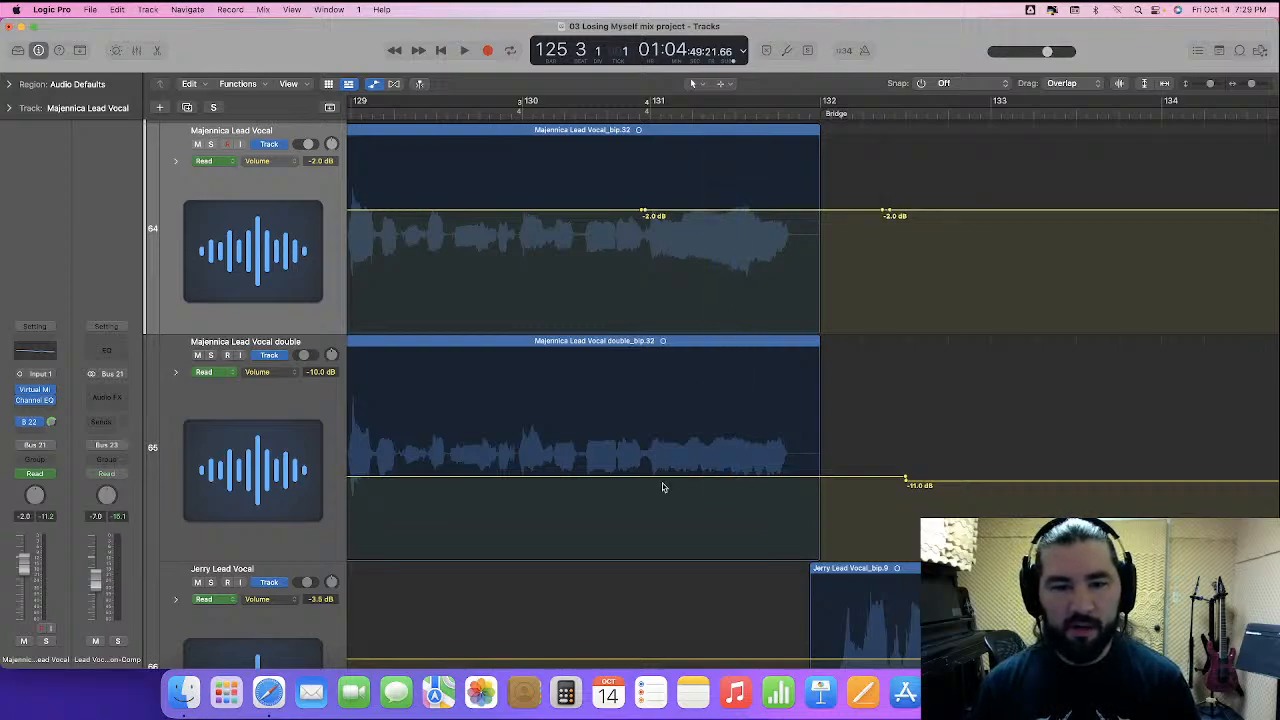
left_click_drag(716, 185, 728, 276)
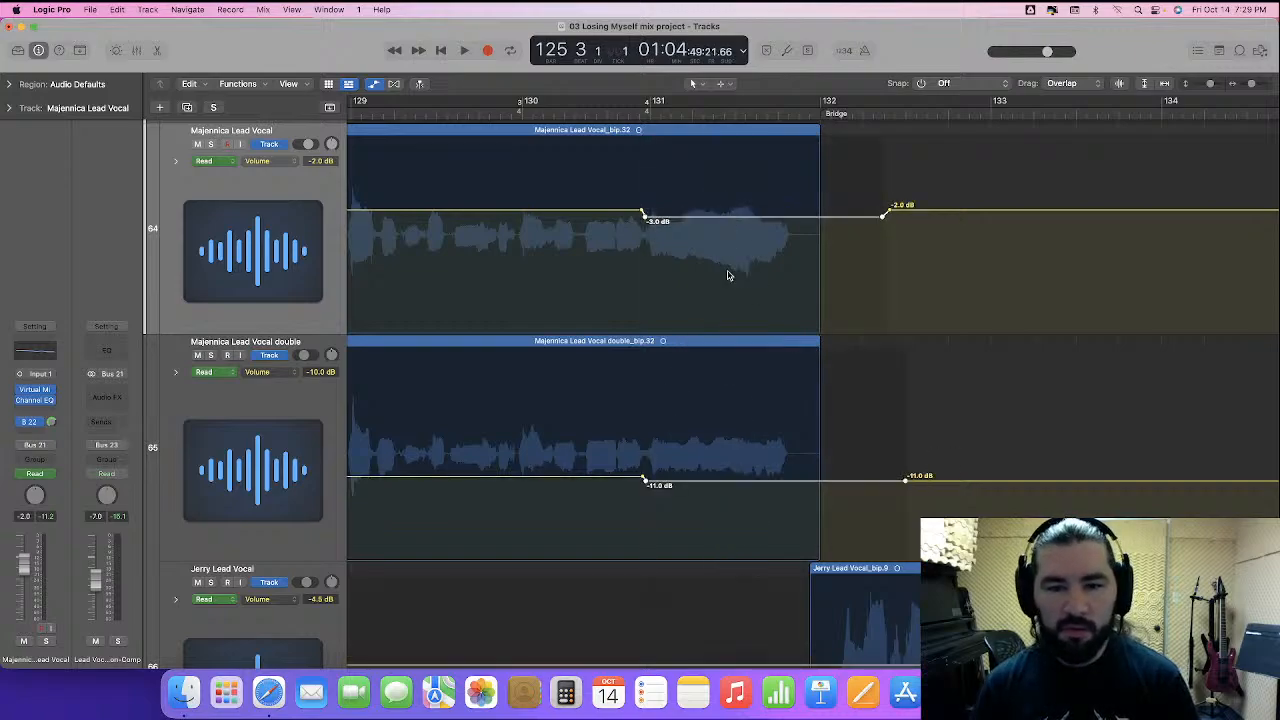
- Undo the accidental volume change on track 66, and reapply the end-of-chorus dip of -3.0 dB on track 64 and -11.0 dB on track 65
scroll(788, 480, "down", 3)
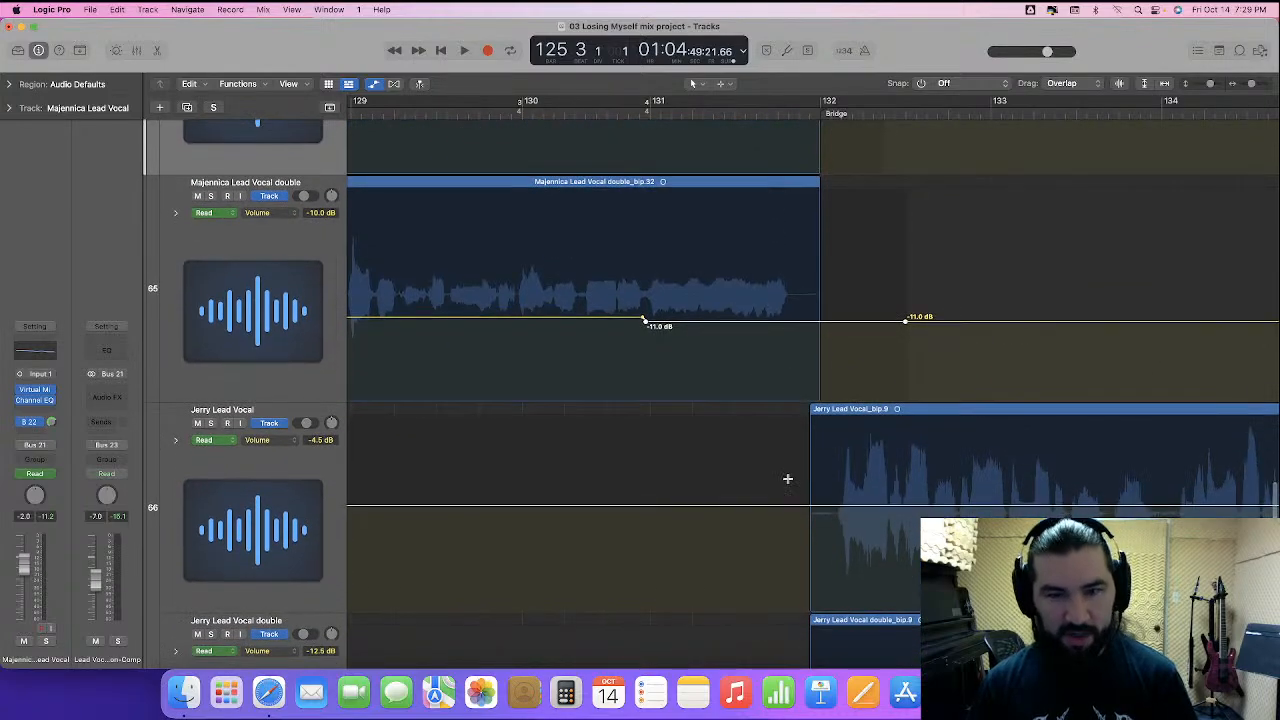
key("super+z")
left_click(774, 297)
scroll(774, 297, "up", 3)
left_click_drag(741, 160, 761, 504)
left_click(716, 214)
left_click_drag(714, 202, 713, 209)
- Place the playhead at bar 128, beat 4, just before the final lead vocal phrase of Chorus 2
key("super+Left")
key("super+Left")
key("super+Left")
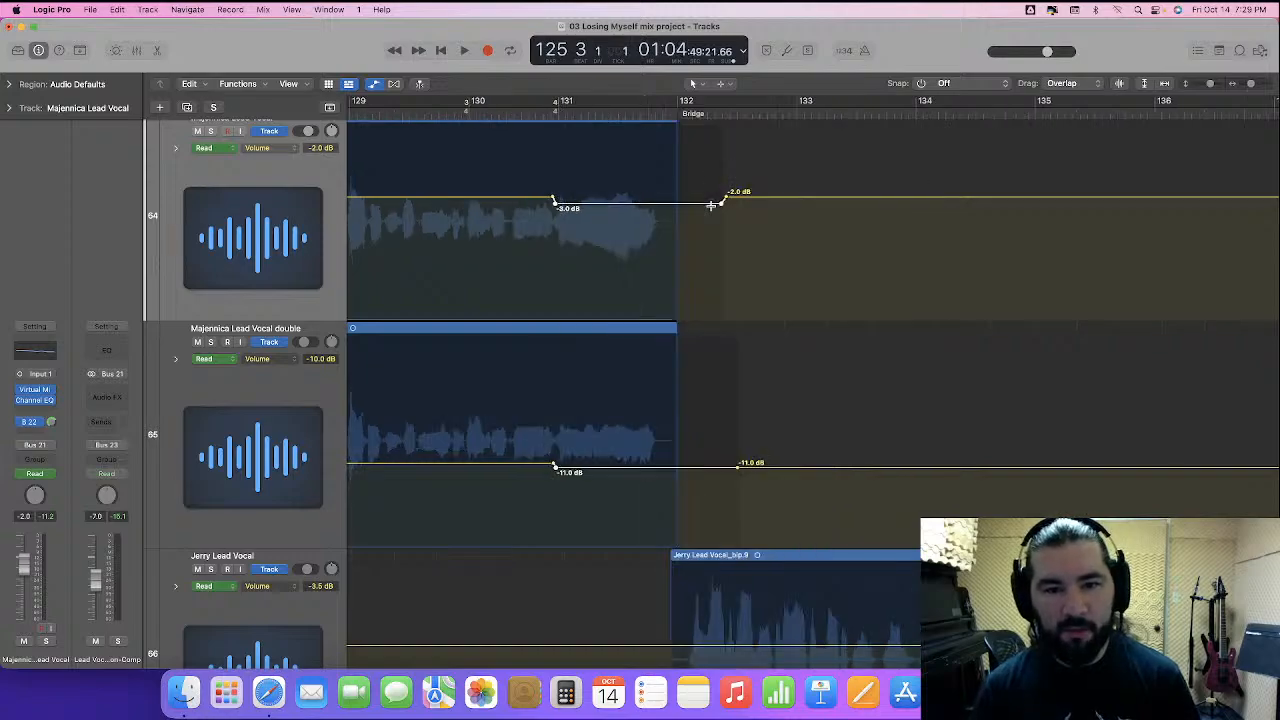
scroll(717, 237, "left", 3)
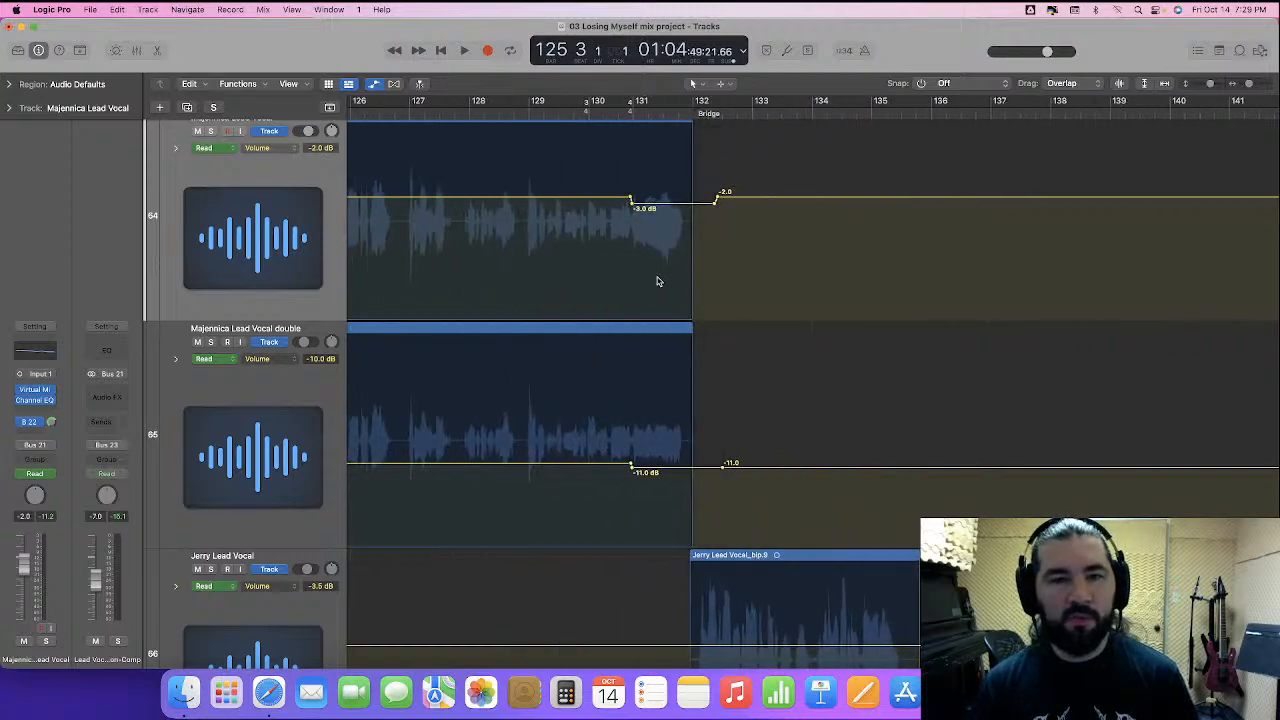
left_click(515, 111)
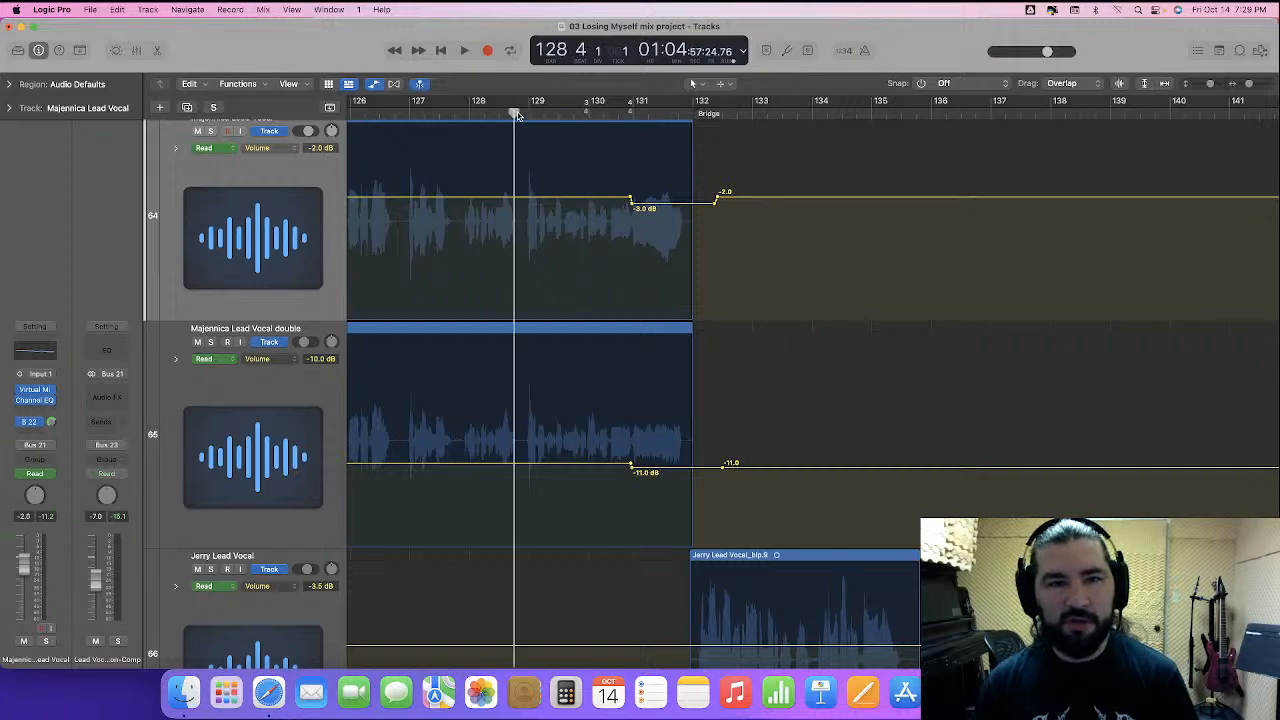
key("super+Right")
key("super+Right")
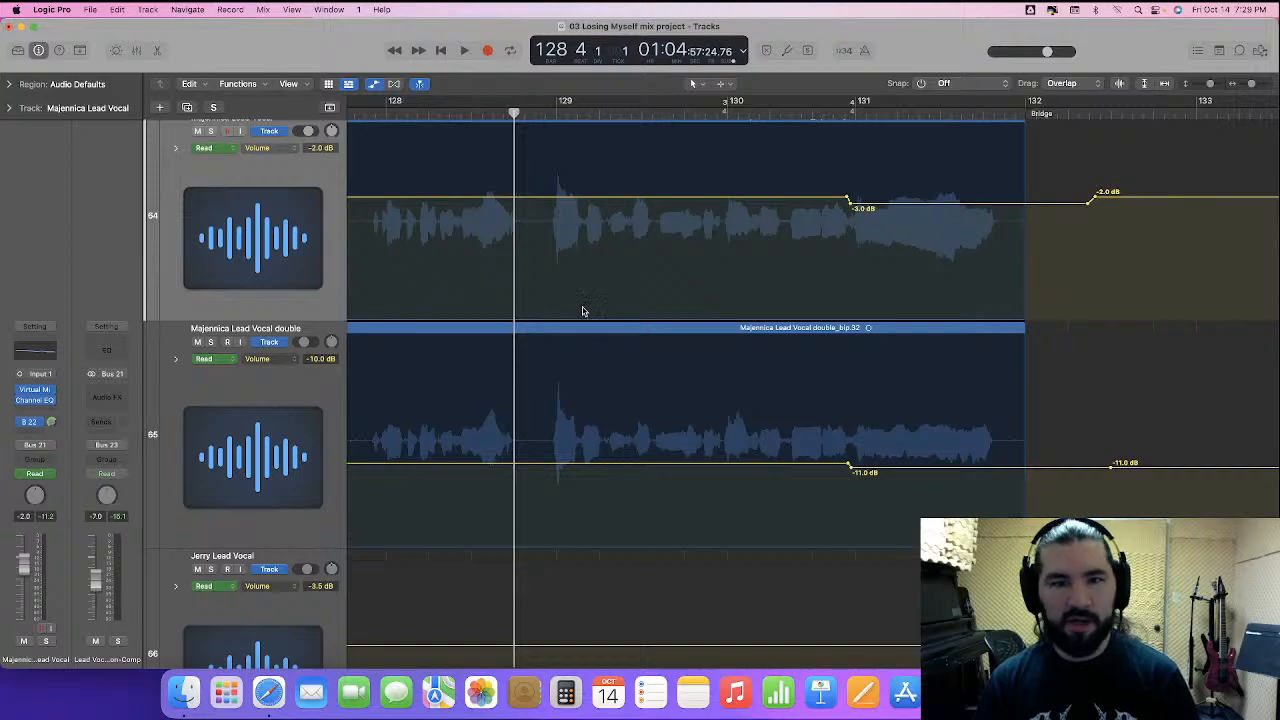
- Raise the volume automation over the short phrase just before bar 130 to +1.0 dB on track 64 and -7.0 dB on track 65
key("space")
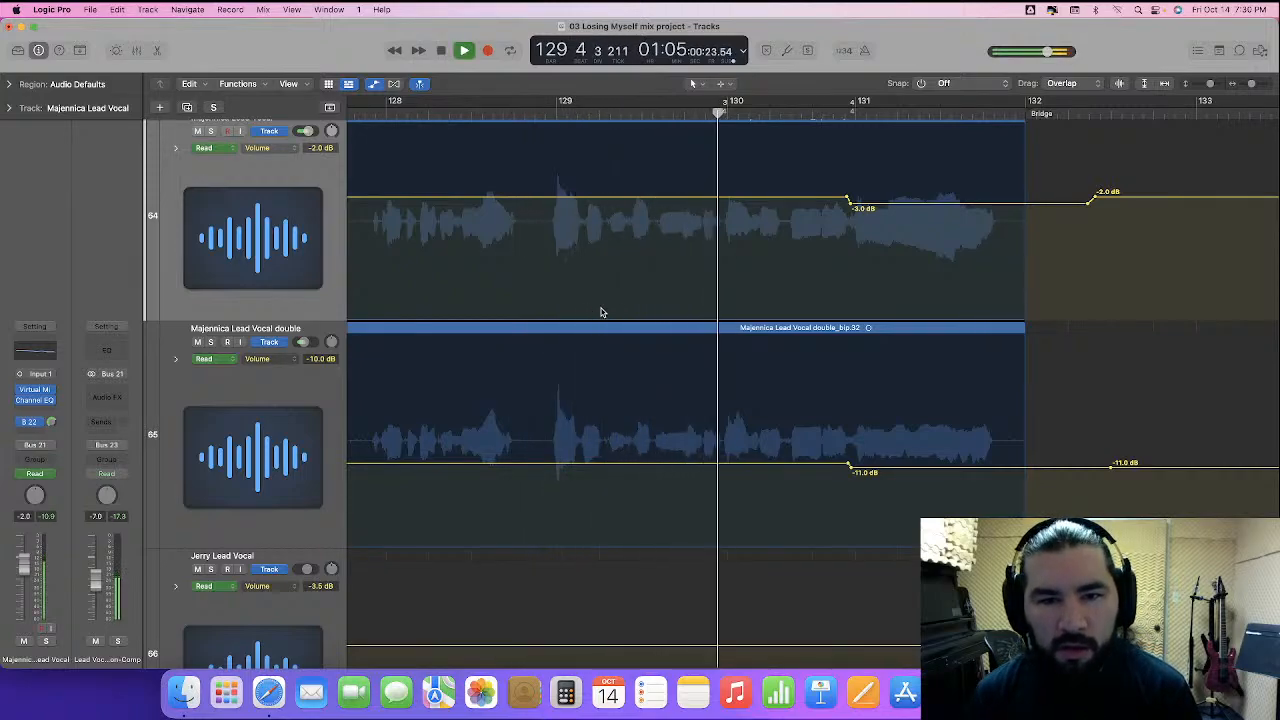
key("space")
left_click_drag(682, 215, 720, 451)
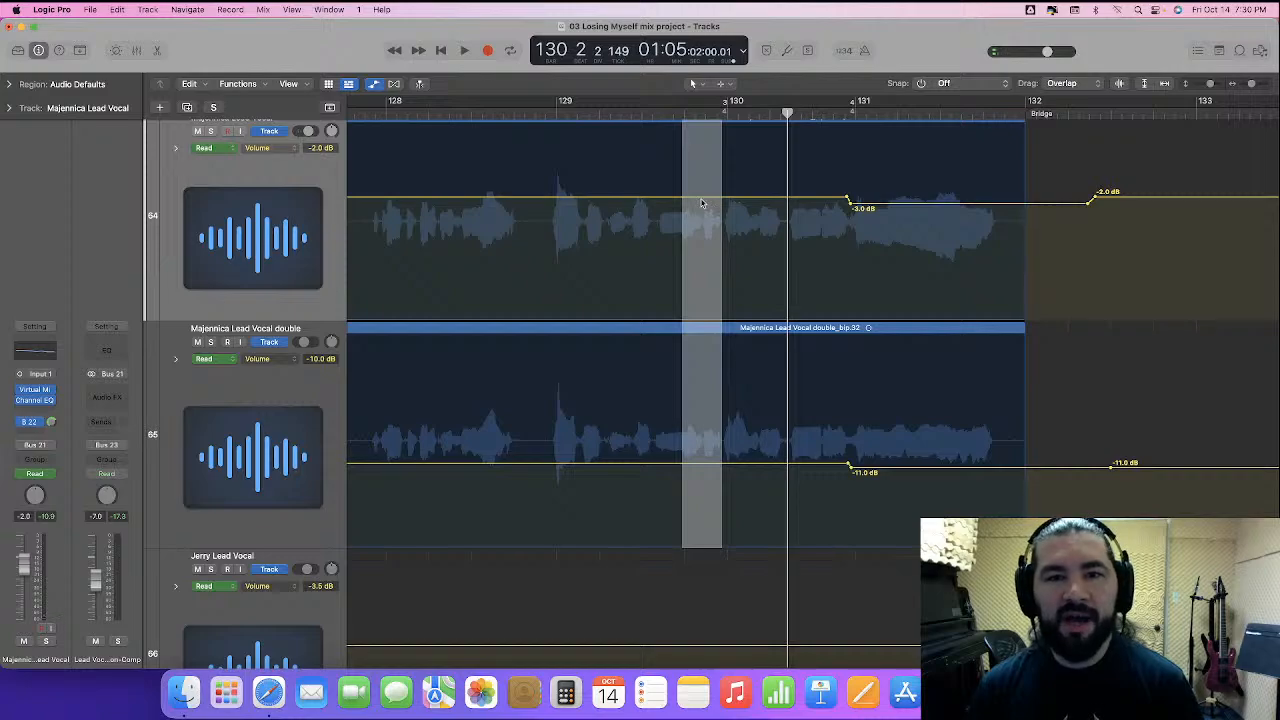
left_click_drag(702, 203, 703, 183)
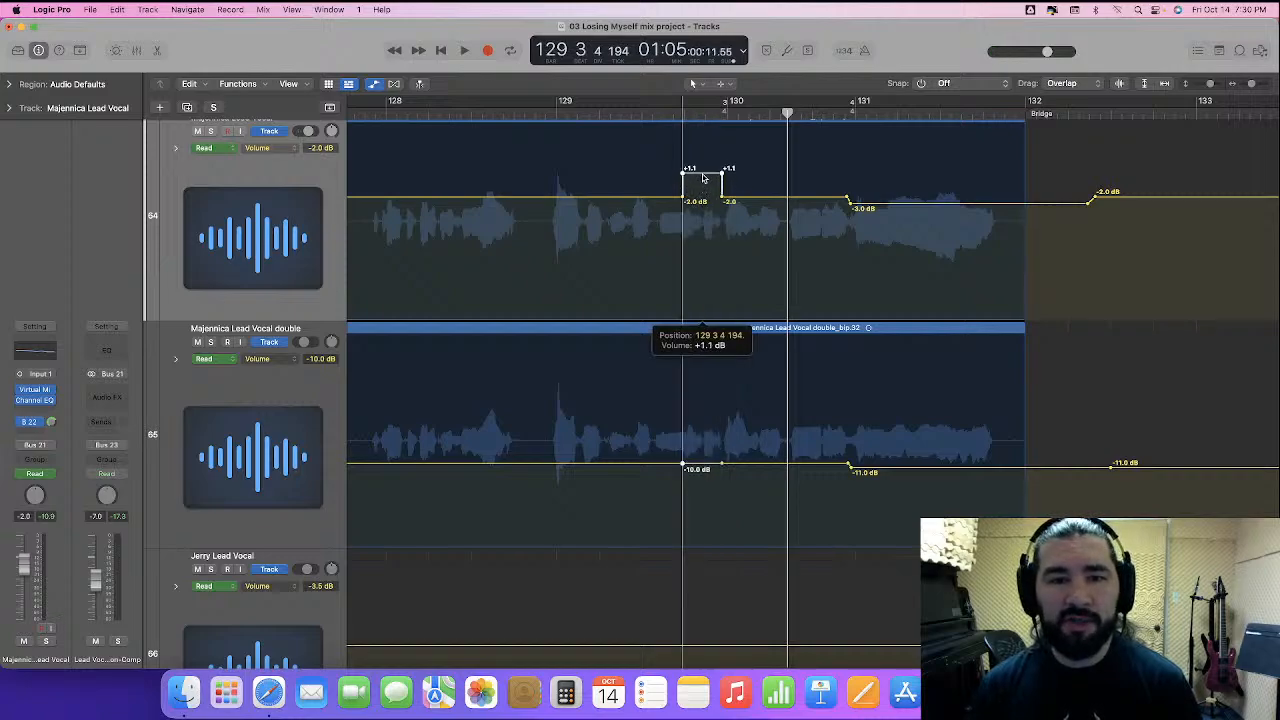
left_click_drag(703, 178, 703, 178)
left_click(432, 112)
key("space")
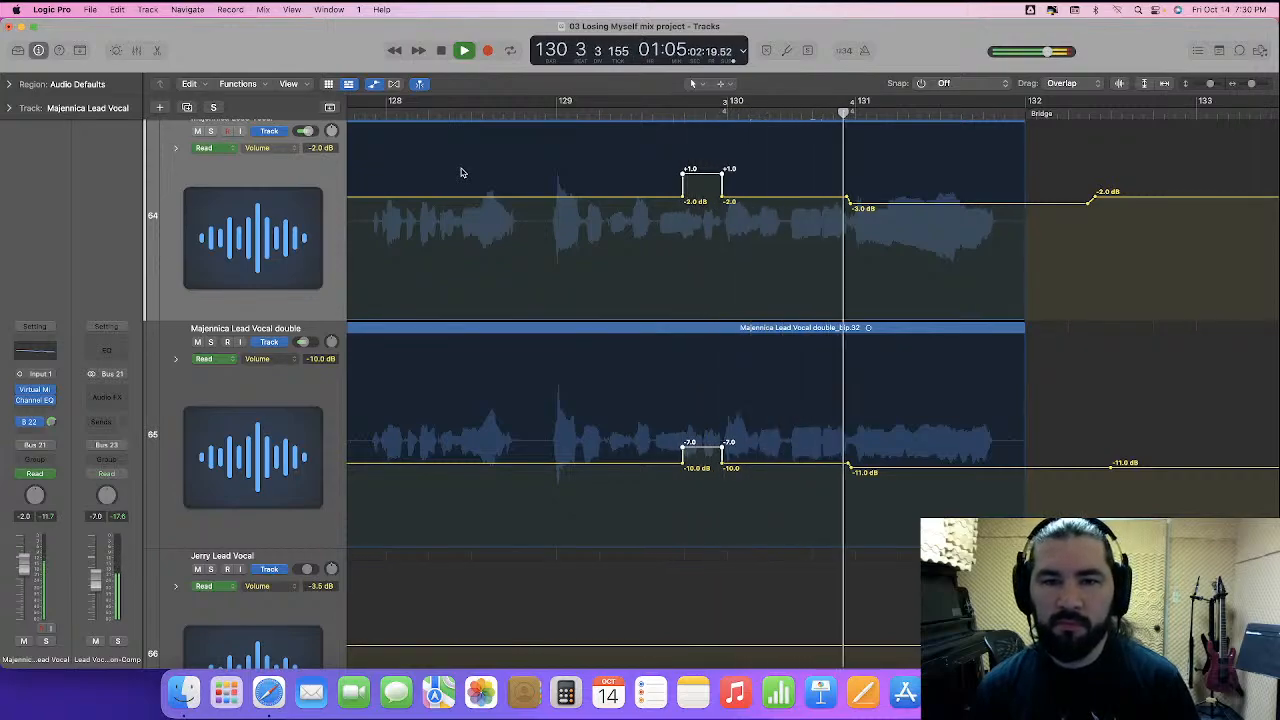
- Lift the note just before the raised phrase in bar 129 to -0.5 dB on track 64 and -8.5 dB on track 65, and play it back
key("space")
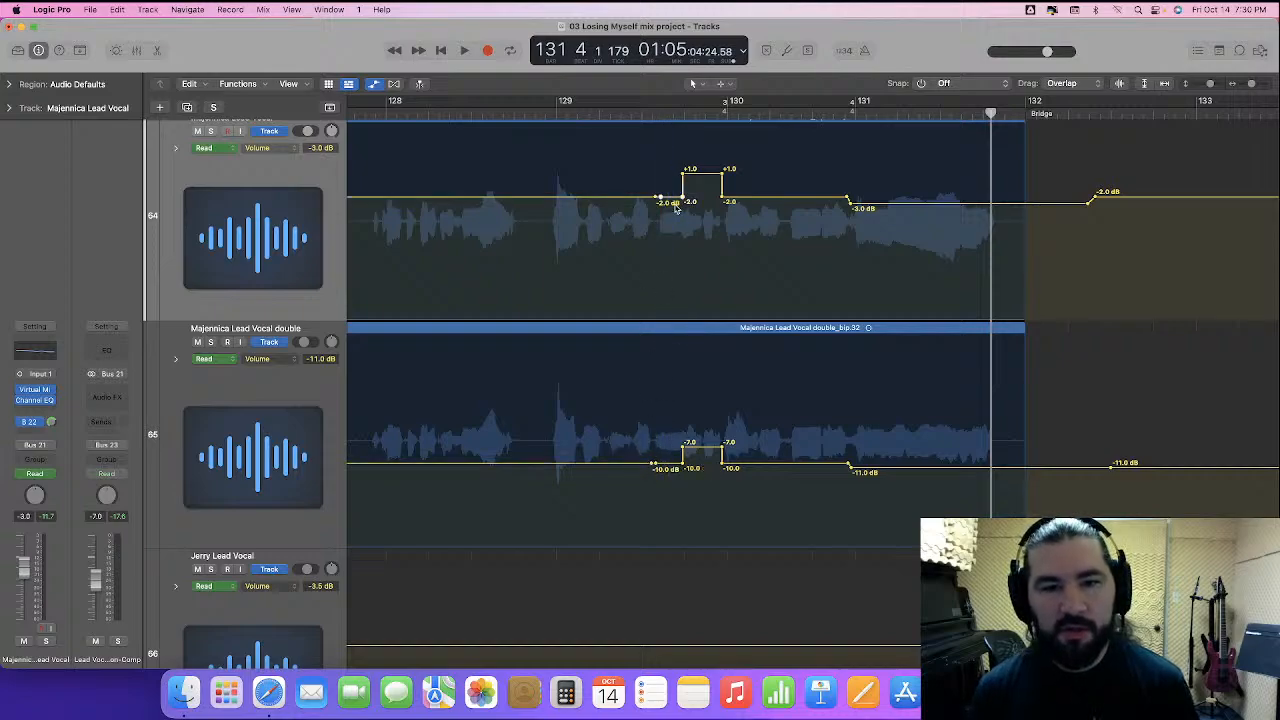
left_click_drag(672, 202, 672, 195)
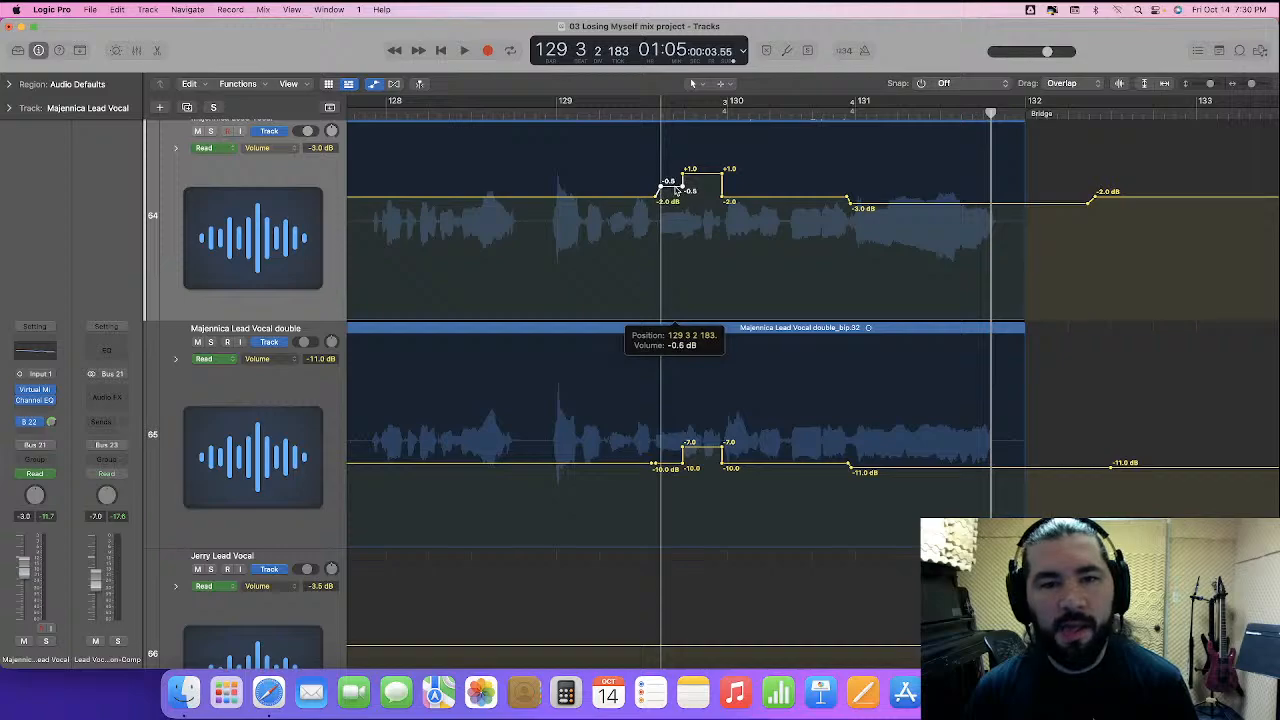
left_click_drag(676, 190, 676, 190)
key("space")
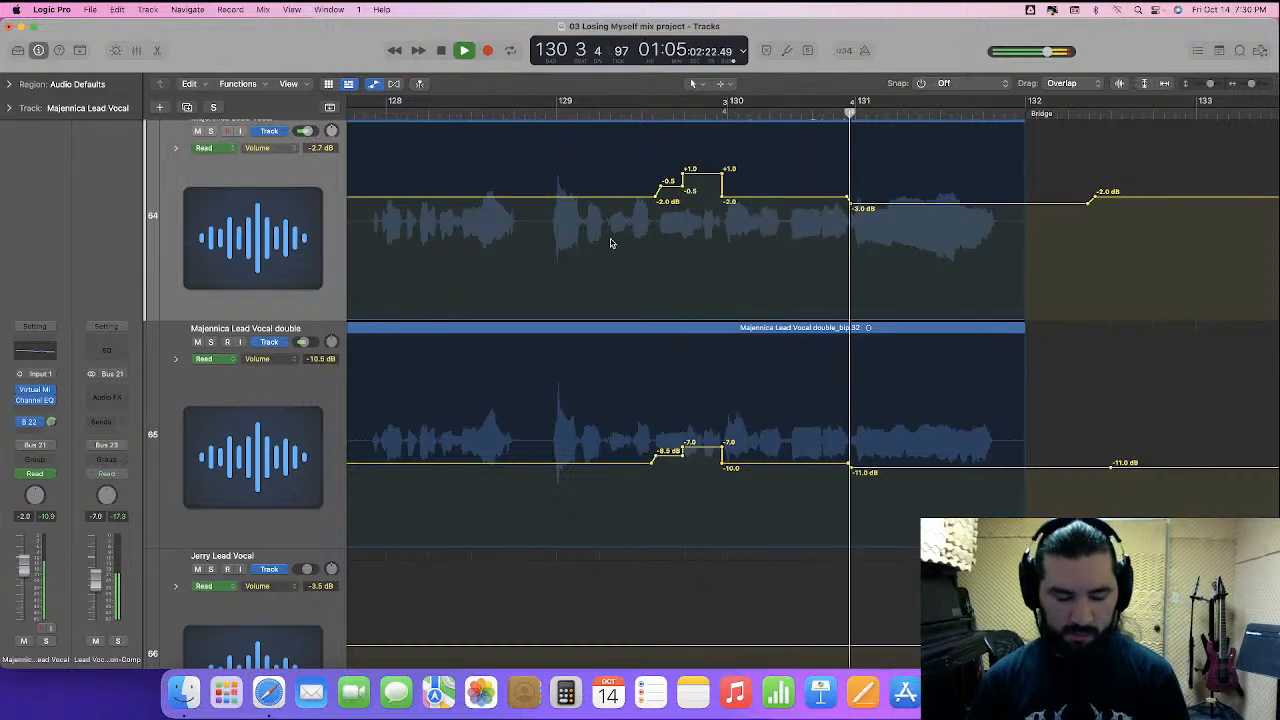
- Remove the volume automation points just after the start of the Bridge at bar 132 on tracks 64 and 65
key("super+Left")
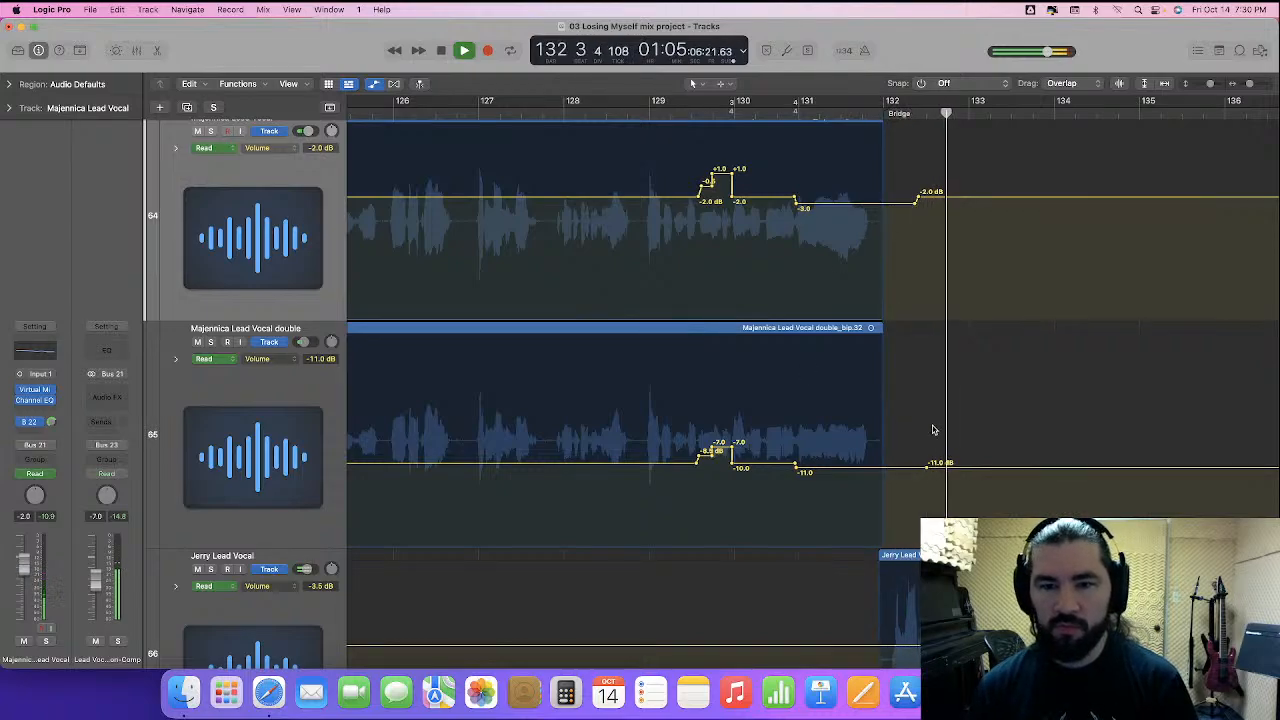
scroll(922, 424, "right", 5)
left_click_drag(685, 448, 742, 452)
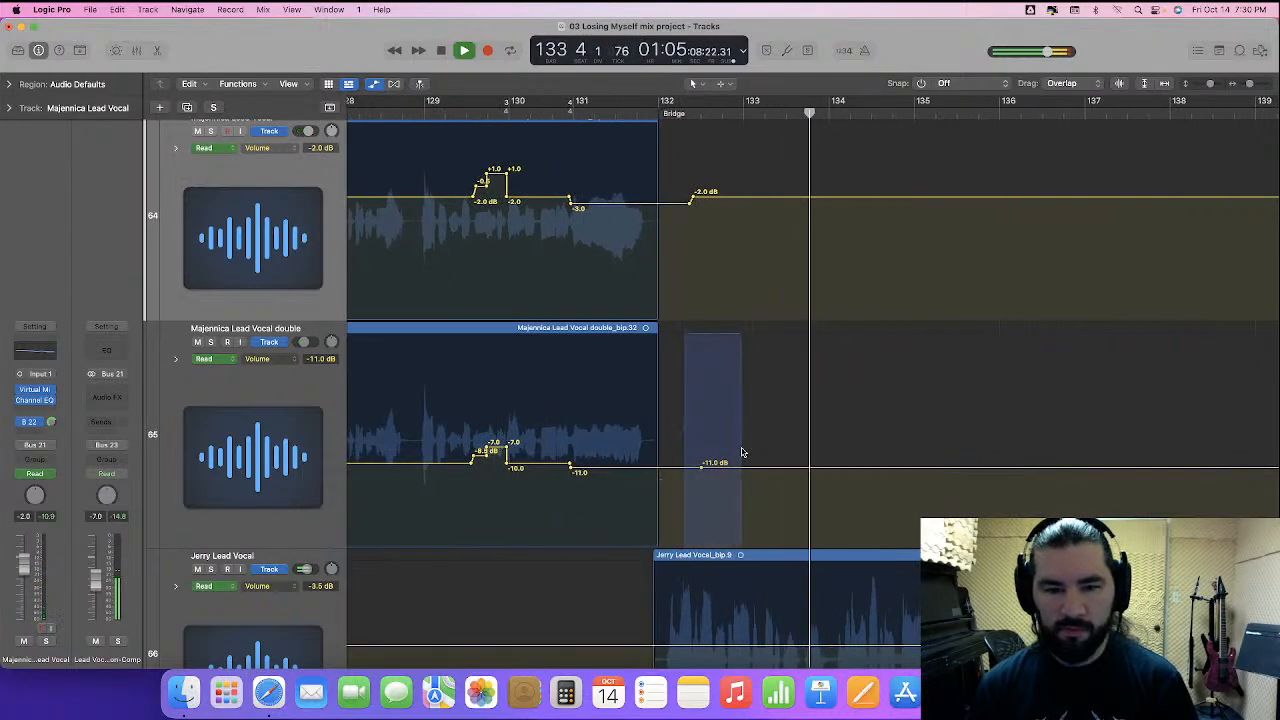
left_click(743, 451)
left_click_drag(672, 177, 737, 185)
left_click(738, 185)
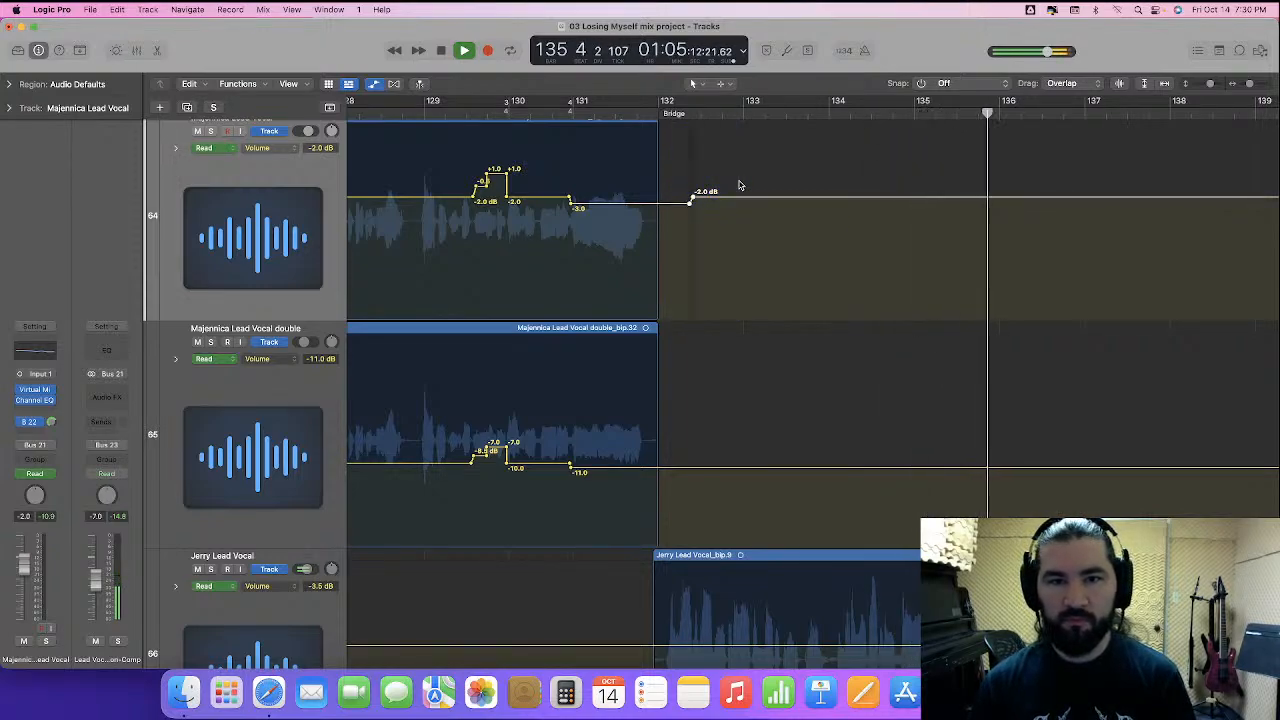
scroll(766, 266, "right", 10)
scroll(768, 268, "left", 10)
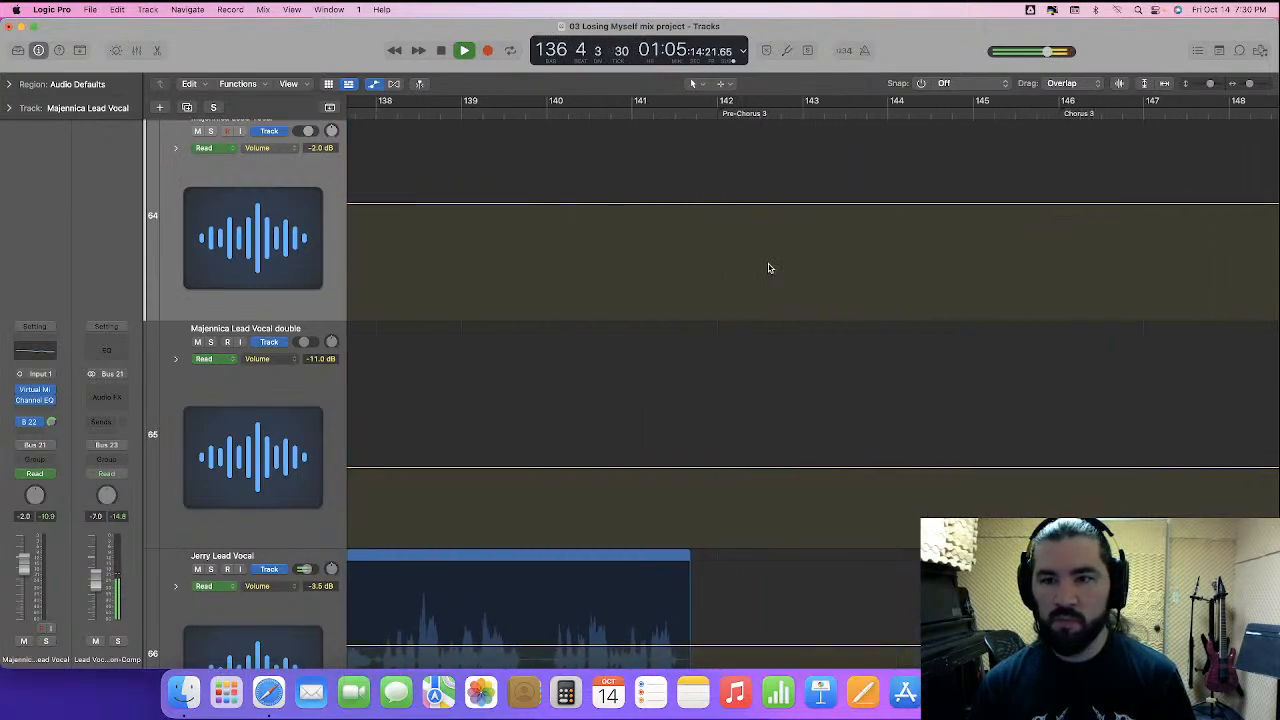
key("space")
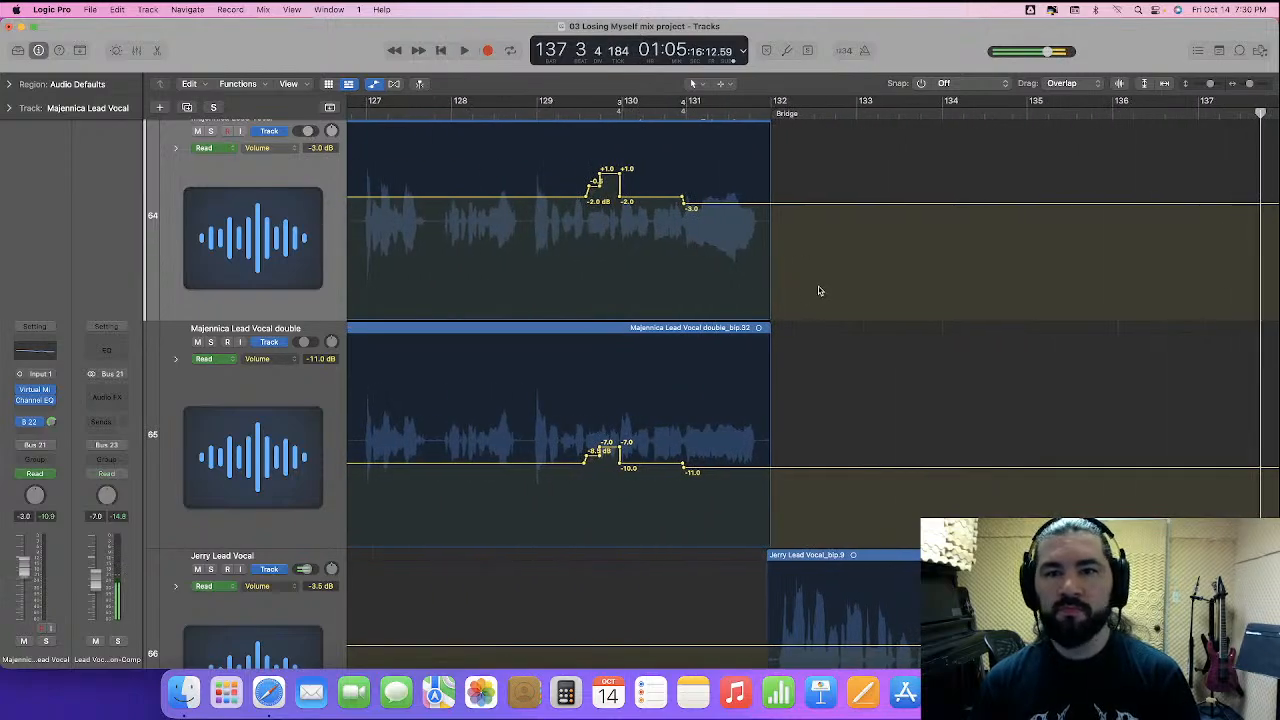
- Shrink tracks 64 and 65 to a compact height to bring lead vocal tracks 66 and 67 into view
scroll(820, 290, "right", 15)
scroll(821, 291, "left", 12)
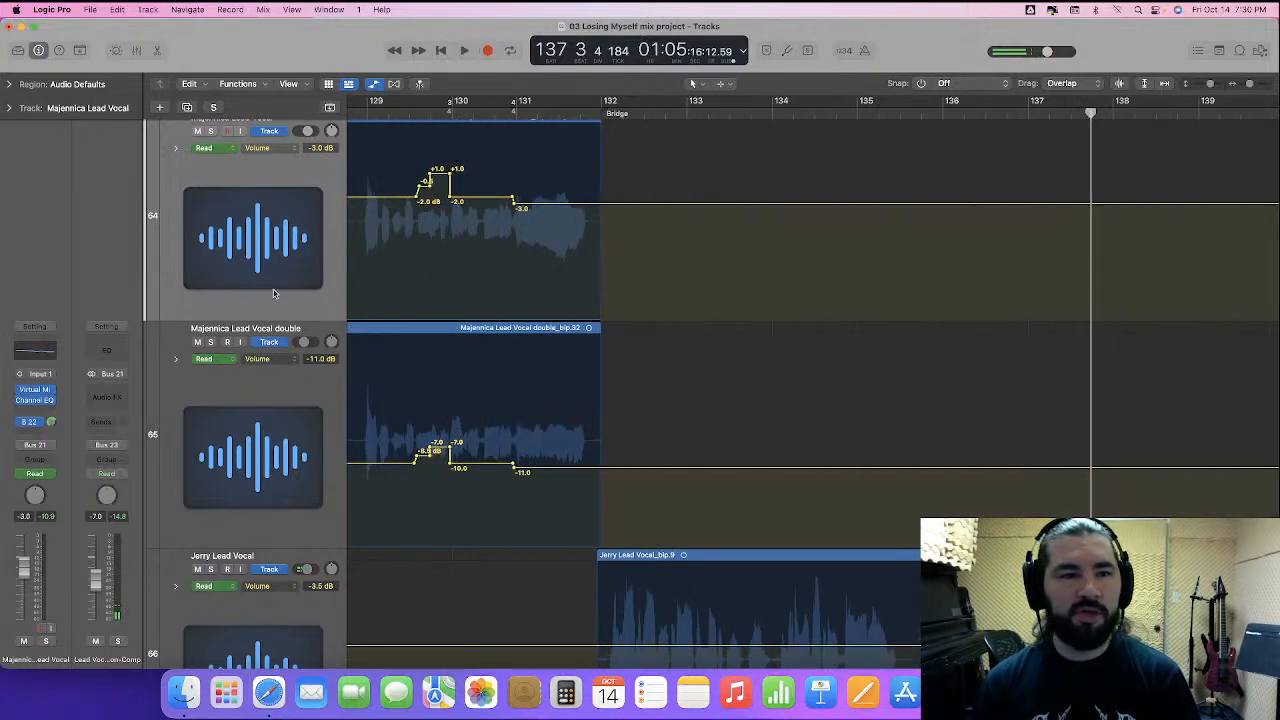
scroll(260, 302, "down", 5)
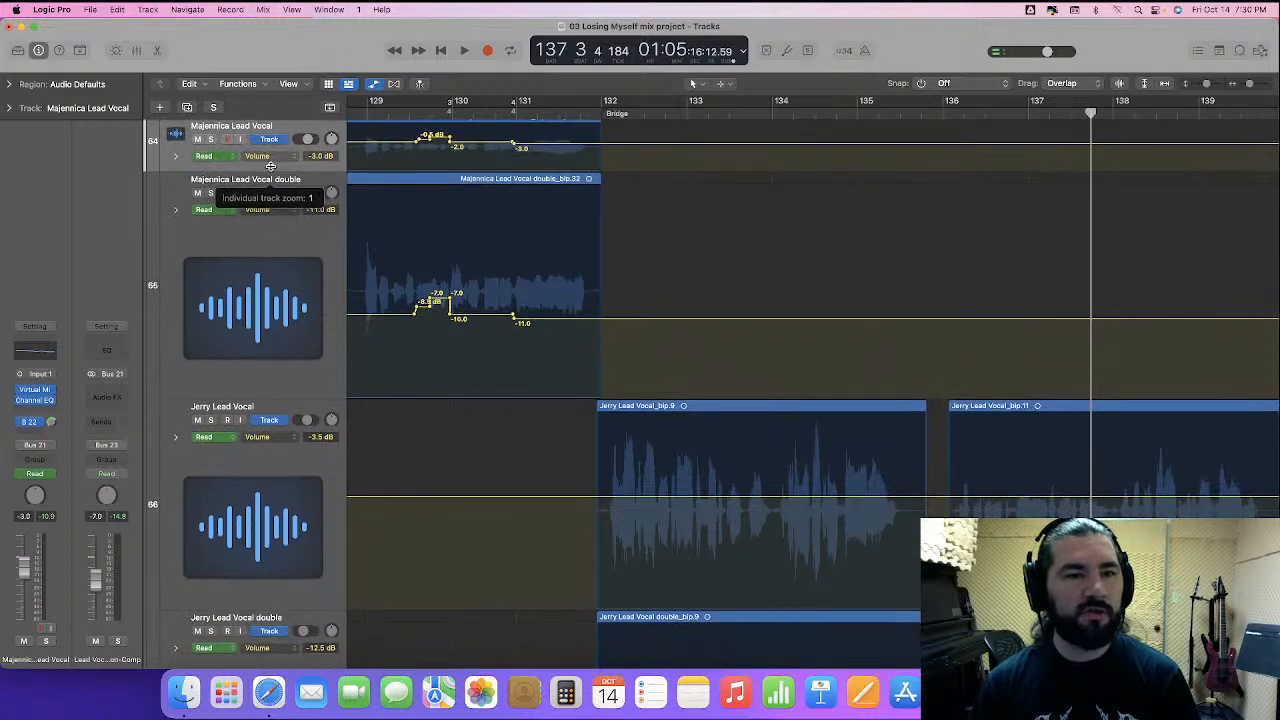
left_click_drag(263, 390, 277, 224)
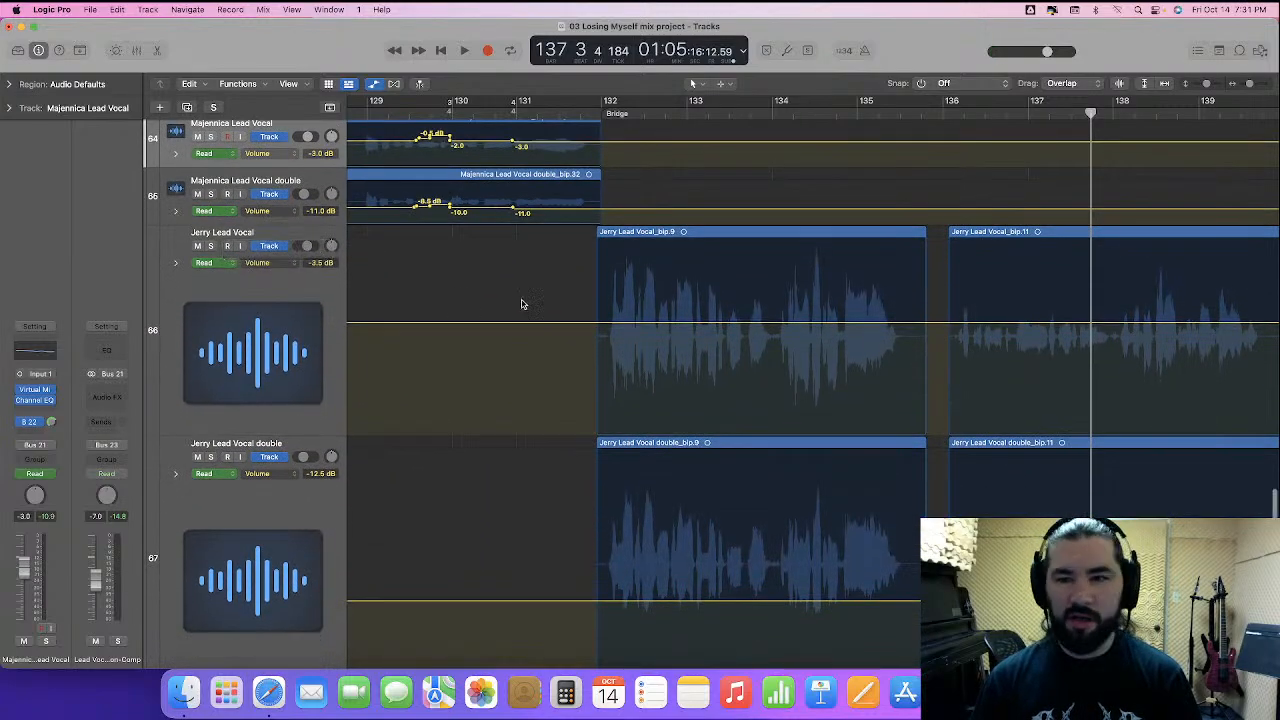
- Play the mix from bar 130 into the Bridge to check the level of the lead vocals on tracks 66 and 67
left_click(453, 112)
scroll(591, 434, "down", 3)
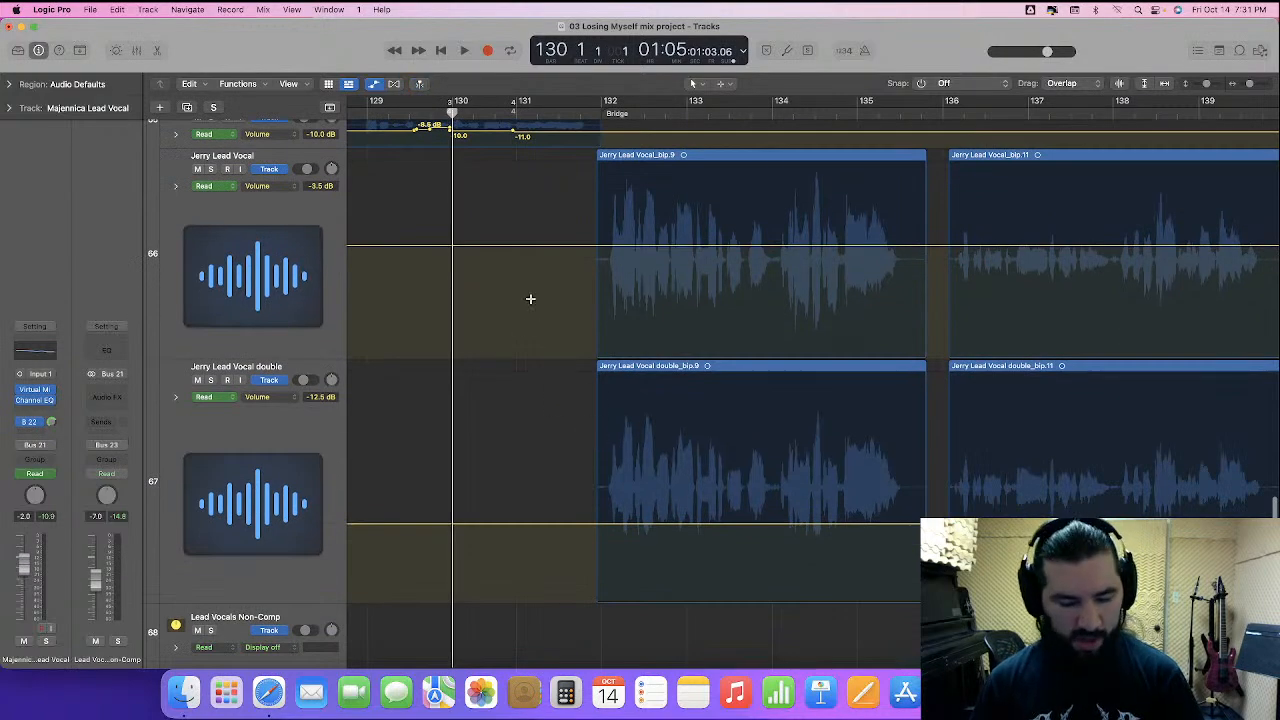
key("space")
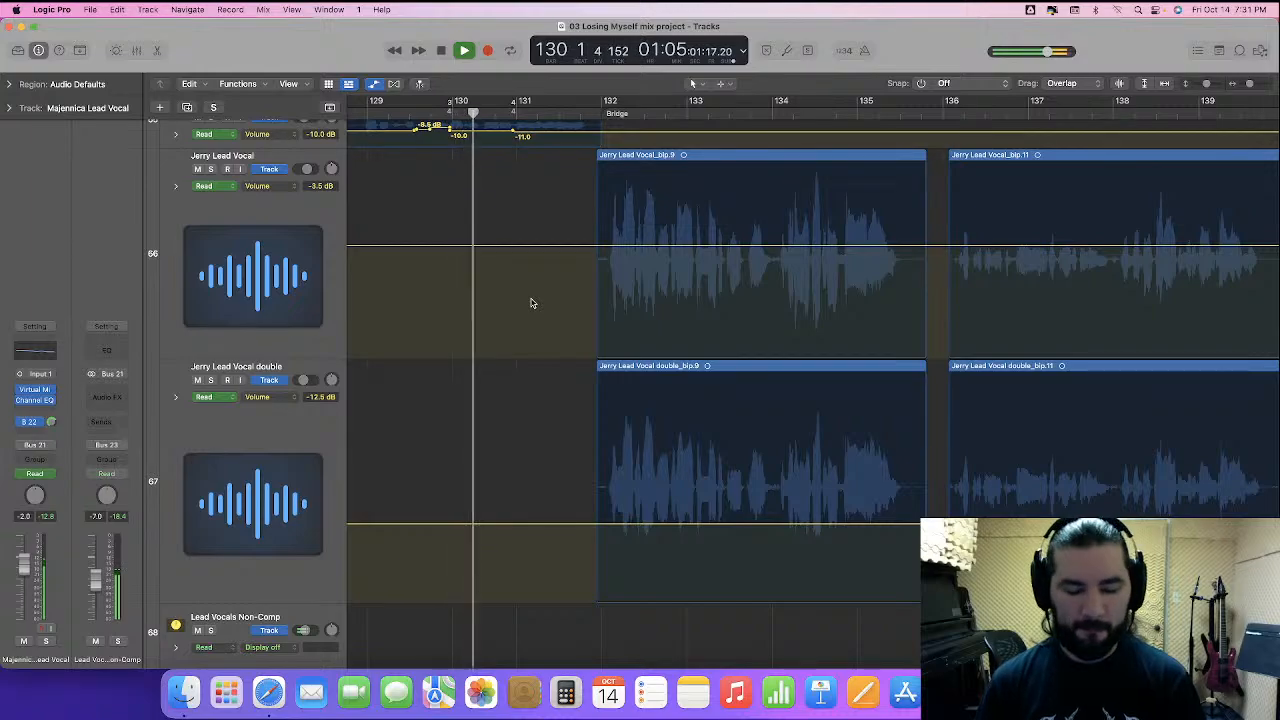
key("super+Right")
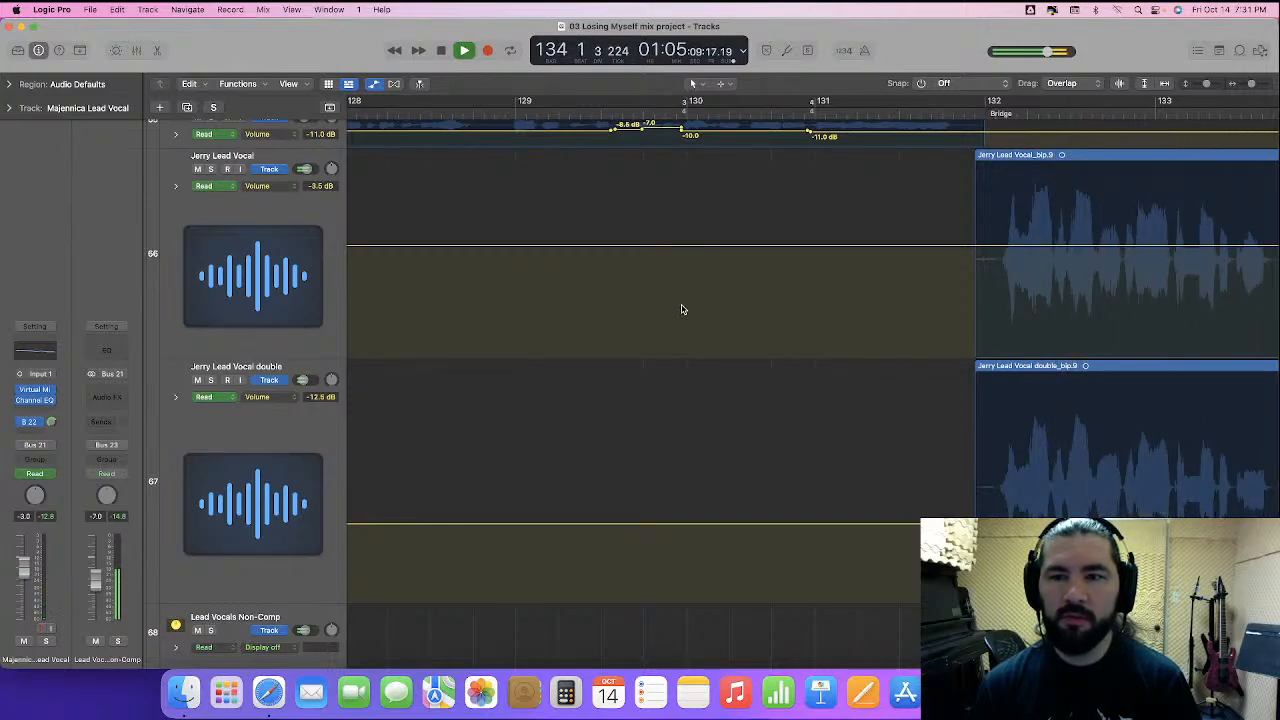
key("space")
- Raise the volume automation from just before the Bridge to -2.0 dB on track 66 and -11.0 dB on track 67, and play it
scroll(652, 350, "right", 15)
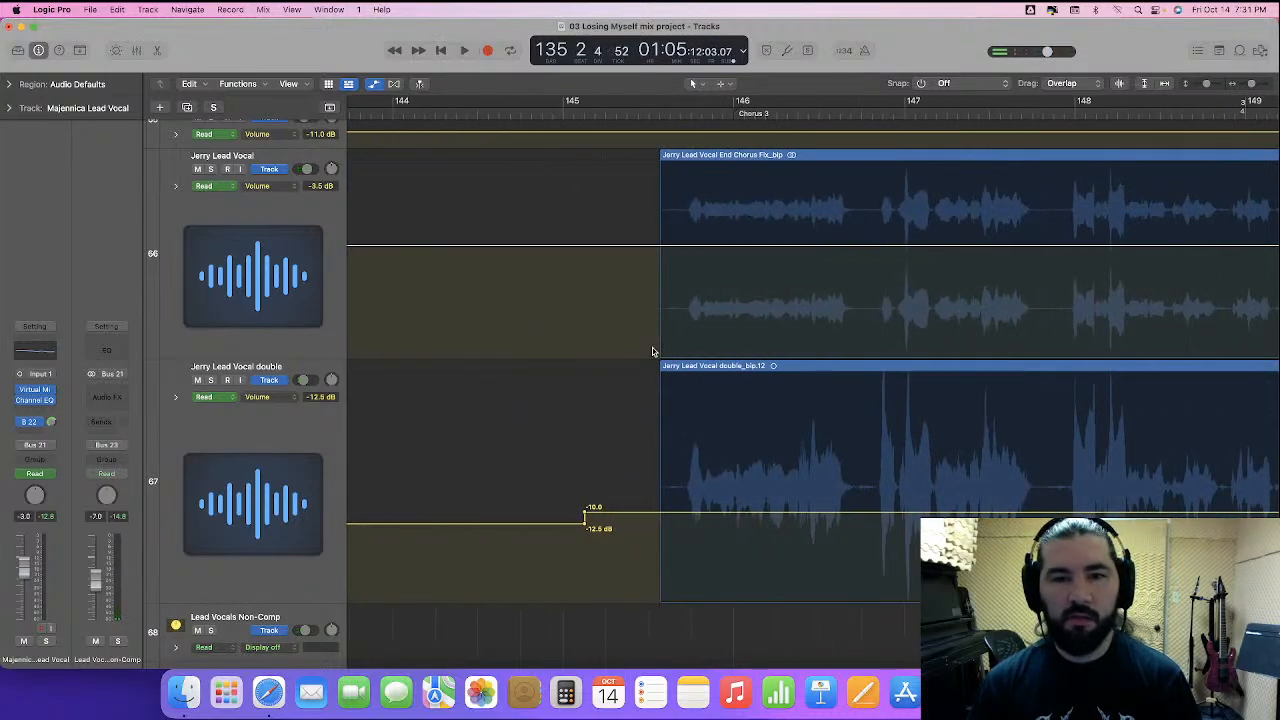
scroll(652, 350, "left", 15)
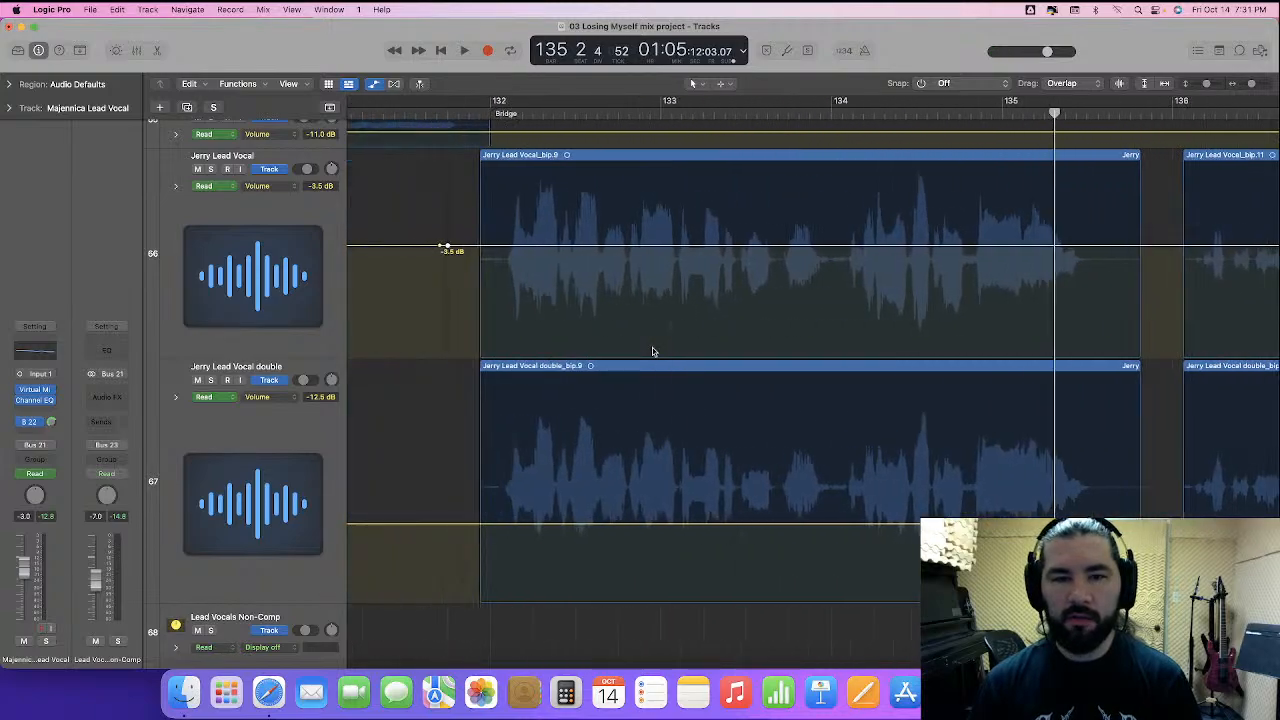
scroll(700, 320, "left", 4)
left_click_drag(882, 215, 933, 310)
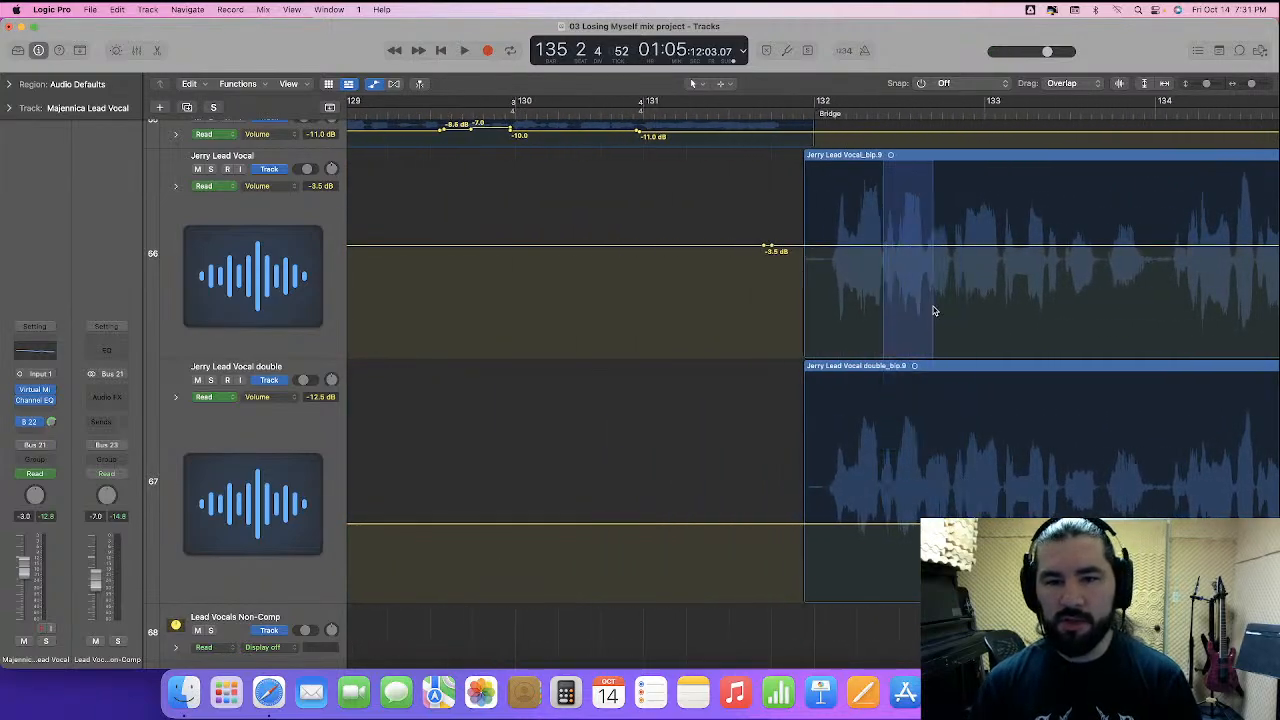
left_click(936, 286)
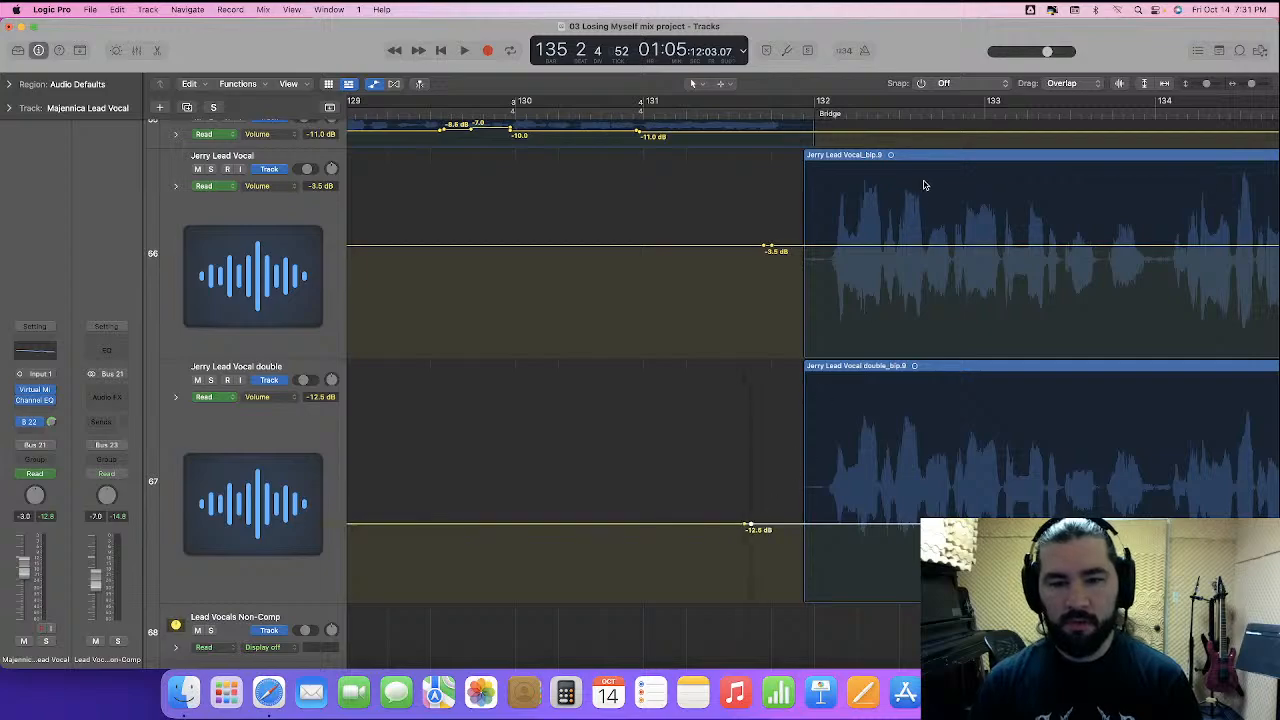
left_click_drag(909, 219, 1030, 520)
left_click(872, 232)
left_click_drag(882, 249, 884, 238)
key("space")
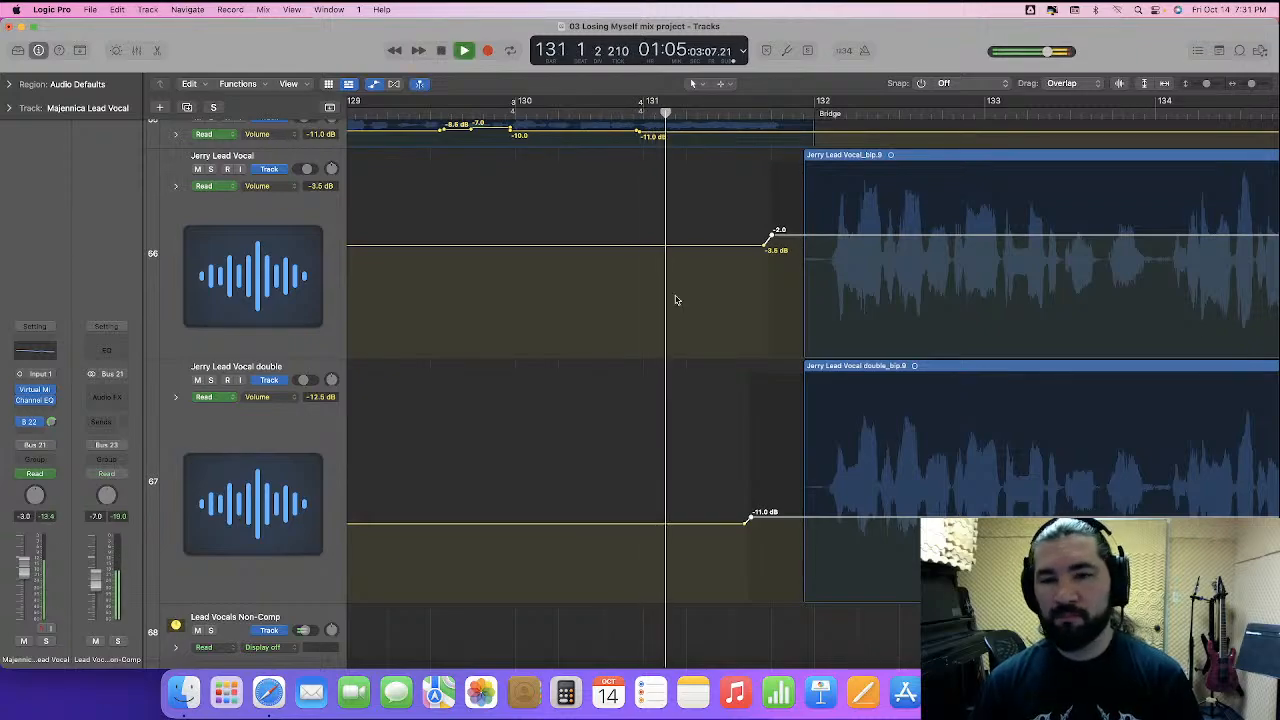
- Lower the Bridge vocal automation to -3.0 dB on track 66 and -12.0 dB on track 67, and replay the section
scroll(677, 300, "right", 2)
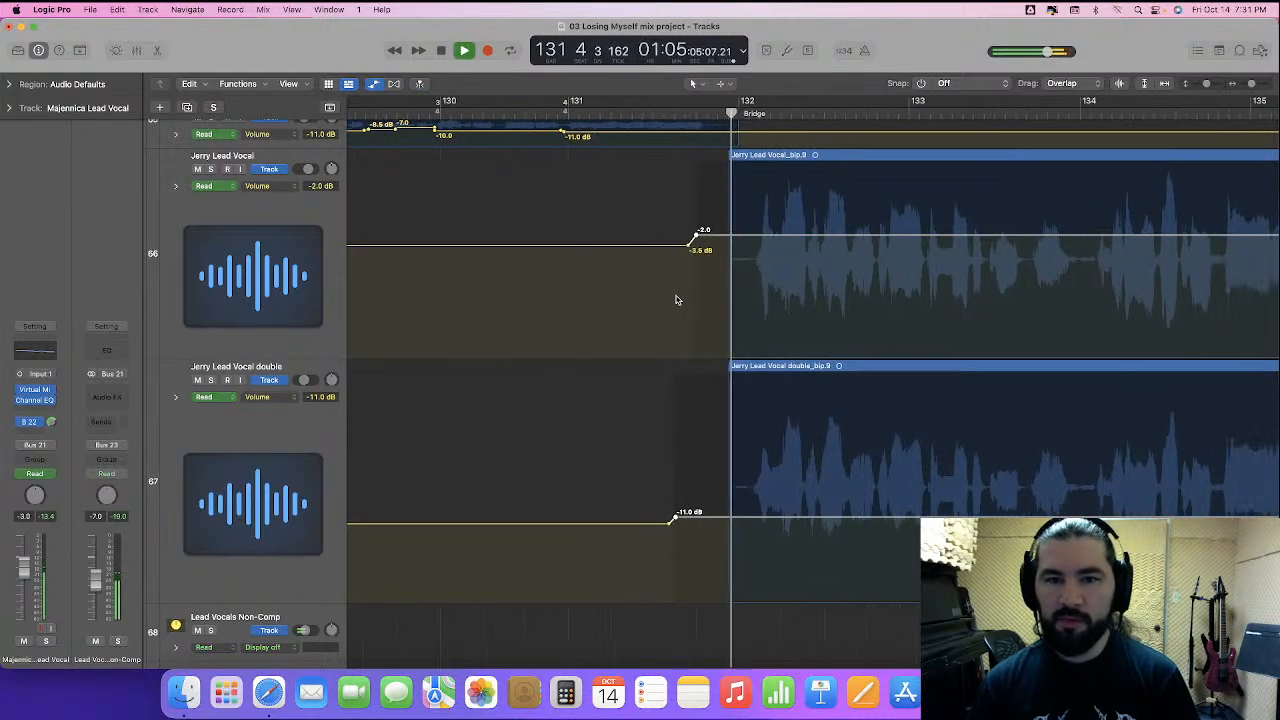
left_click_drag(722, 238, 722, 245)
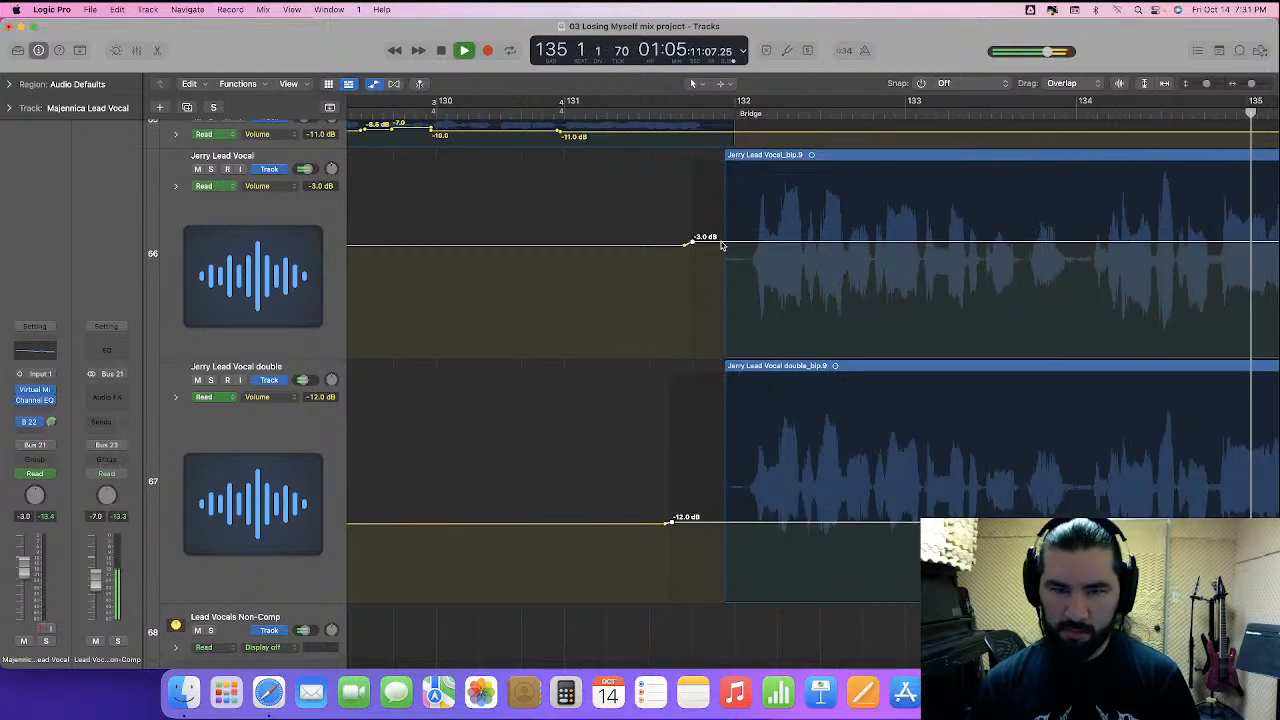
left_click(695, 110)
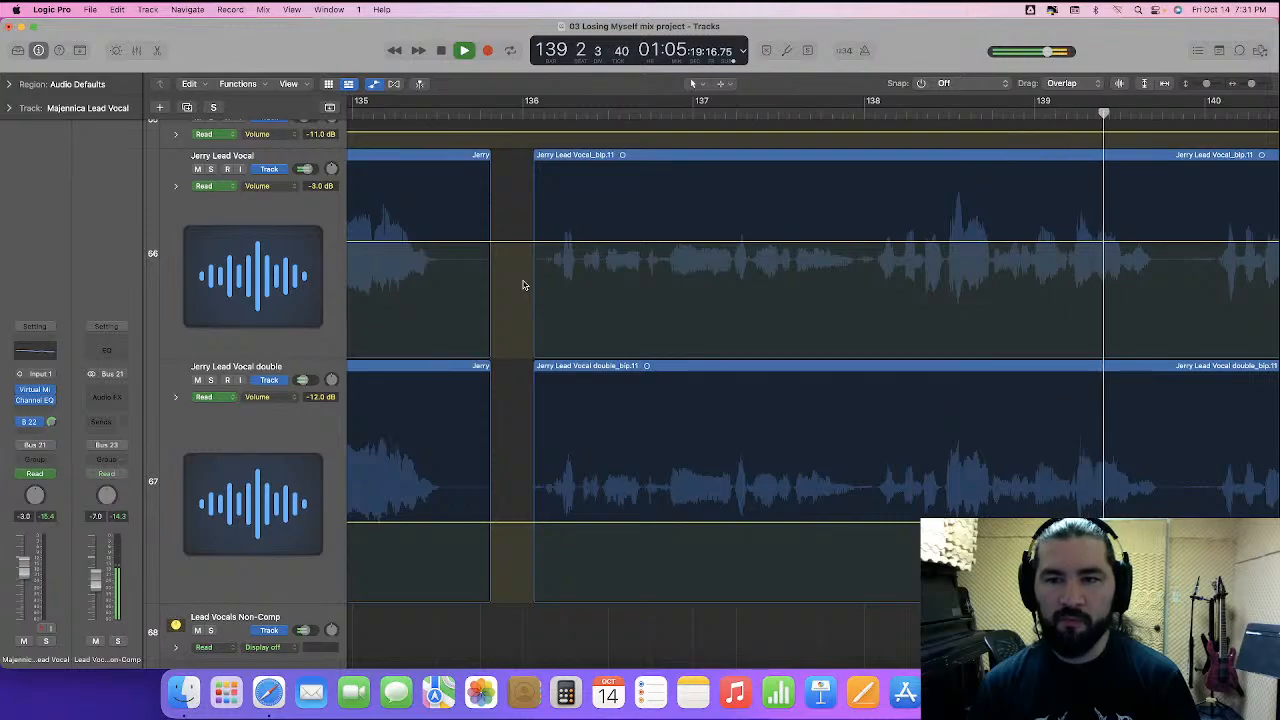
- Raise the volume automation over the quiet Bridge phrase in bars 136 and 137 to +1.0 dB on track 66 and -8.0 dB on track 67
left_click_drag(526, 278, 876, 468)
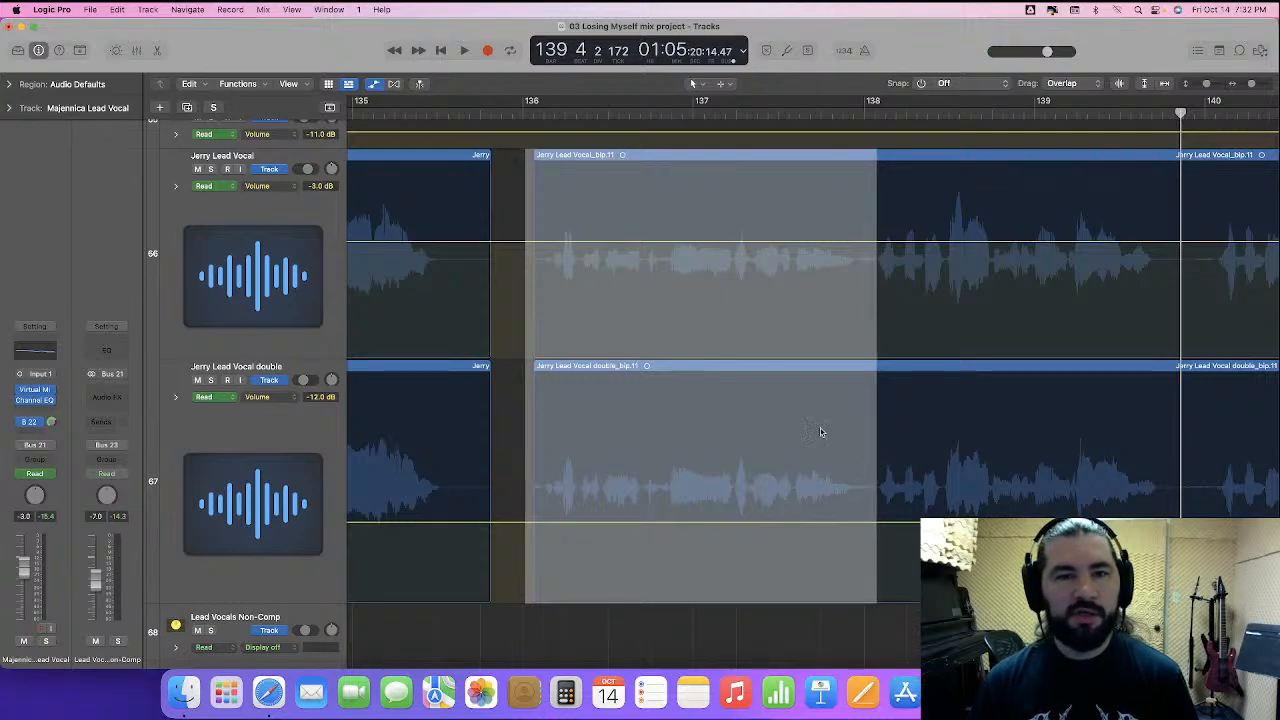
left_click_drag(686, 246, 686, 214)
scroll(680, 260, "right", 3)
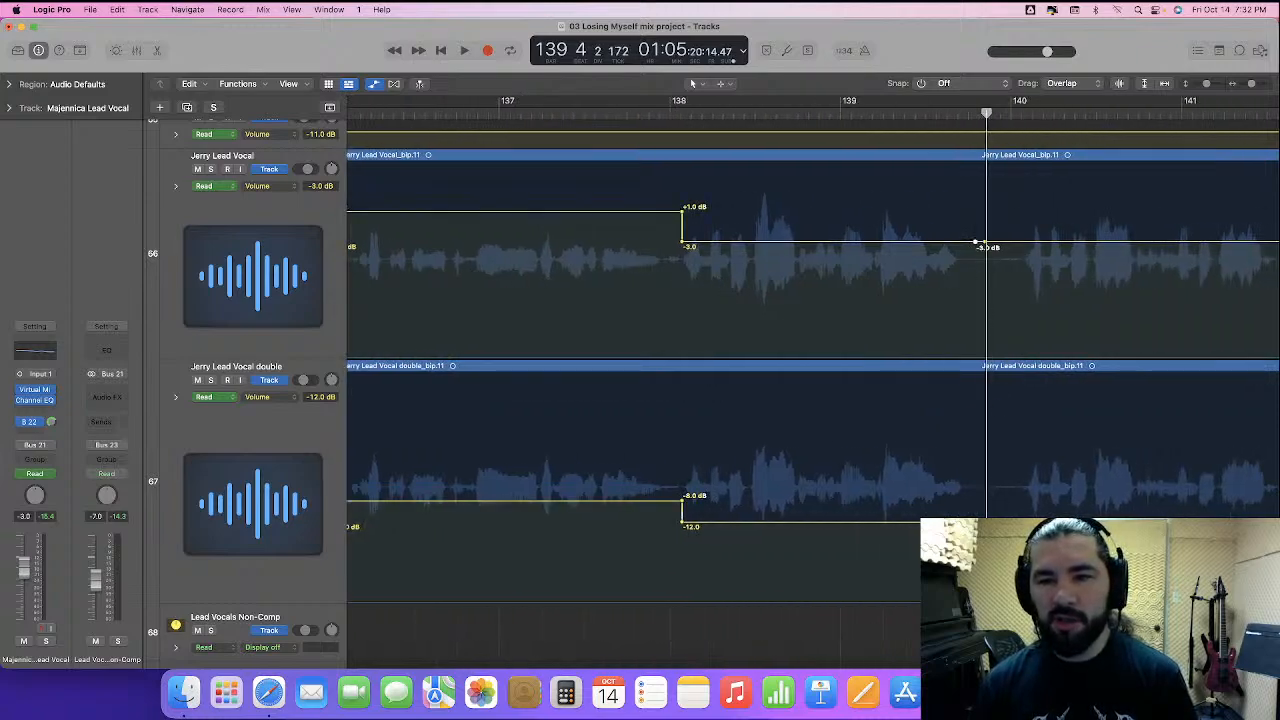
- Raise the volume automation over the phrase from bar 138 to just before bar 140 to -2.0 dB on track 66 and -11.0 dB on track 67
left_click_drag(779, 223, 907, 545)
left_click(839, 244)
left_click_drag(834, 246, 834, 238)
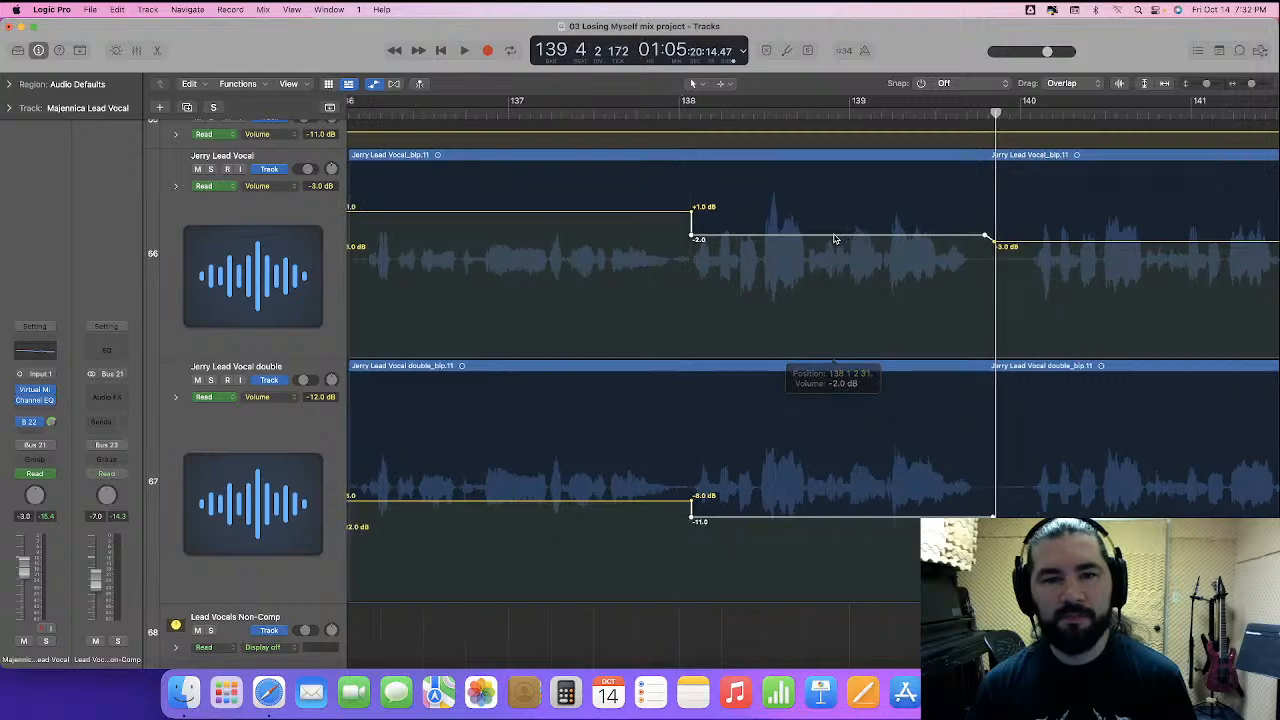
- Play back the Bridge phrases and slightly lower the boosted automation over bars 136 and 137 on tracks 66 and 67
scroll(834, 239, "left", 6)
left_click(652, 355, "shift")
key("space")
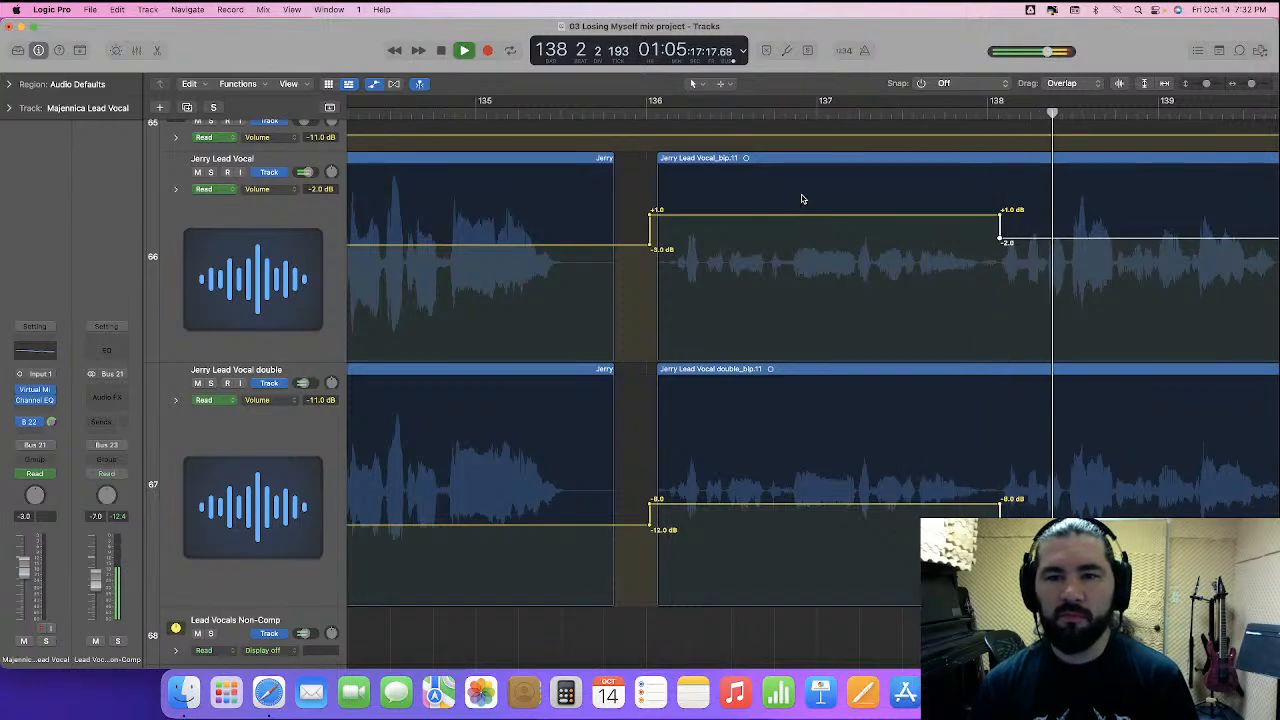
left_click_drag(763, 174, 897, 547)
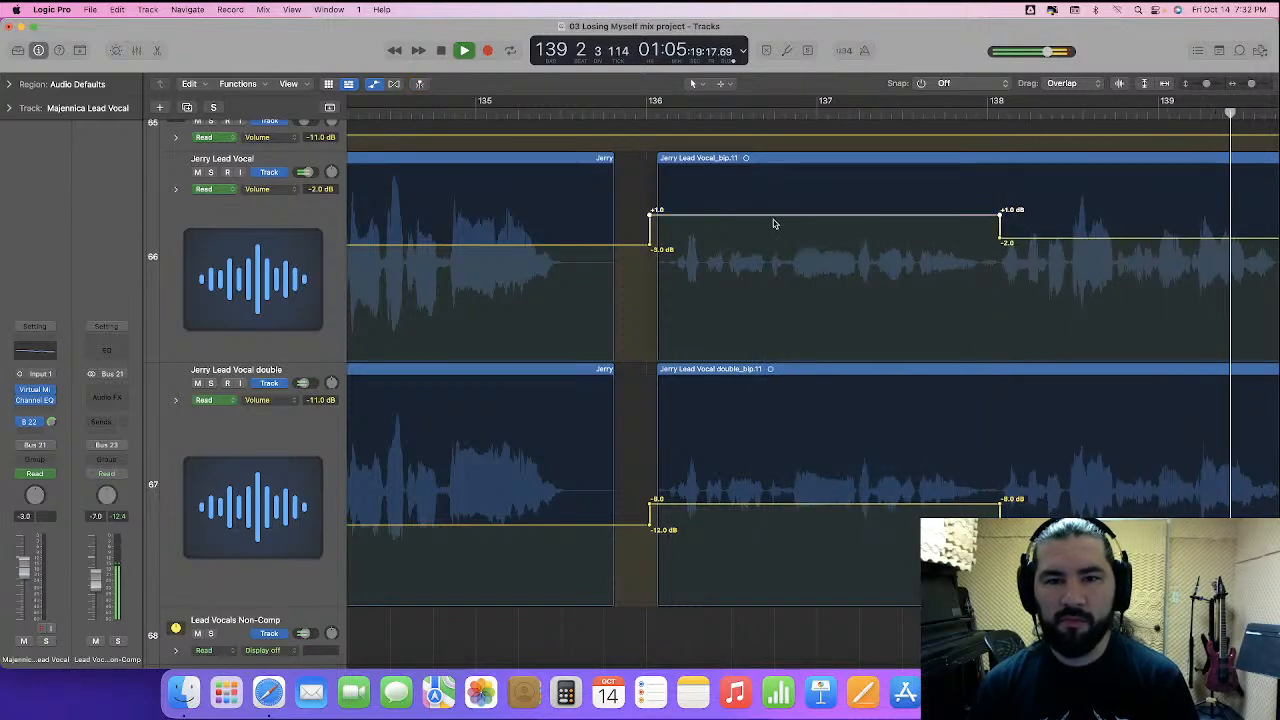
left_click_drag(770, 218, 770, 227)
key("space")
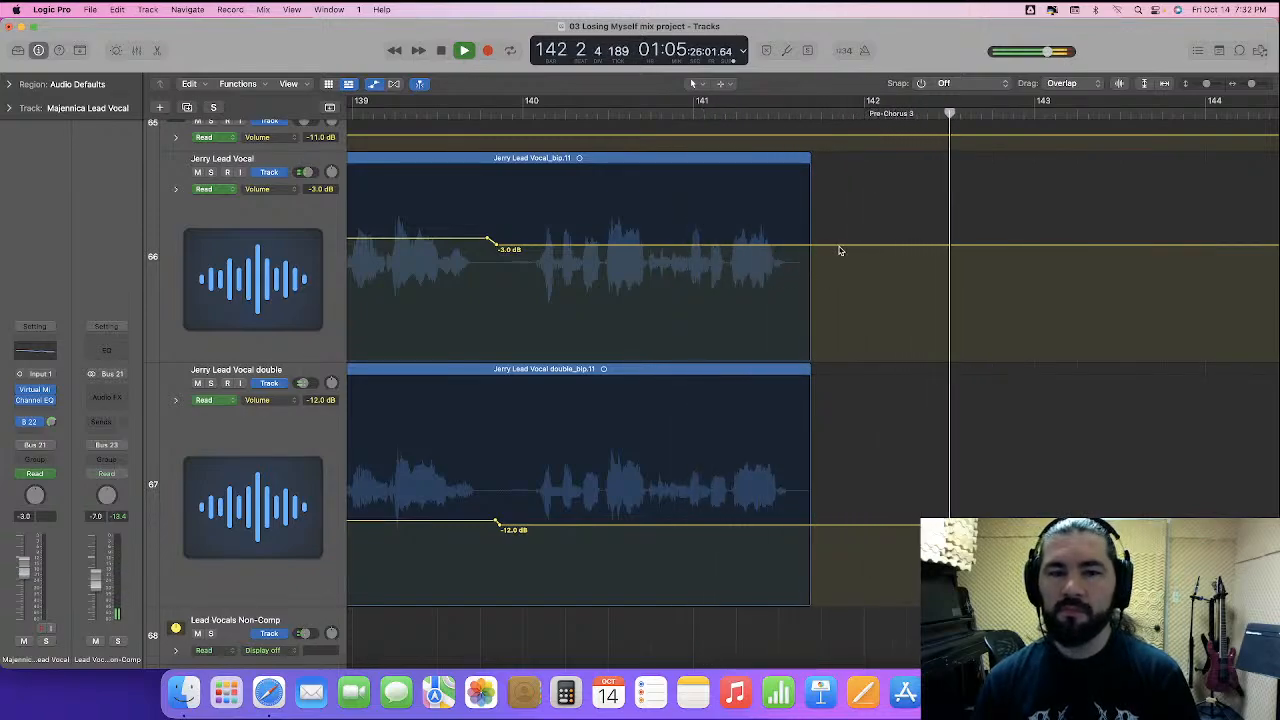
- Raise the last Bridge phrase in bars 140 and 141 to -2.5 dB on track 66 and -11.5 dB on track 67, and play into Pre-Chorus 3
left_click_drag(615, 166, 670, 580)
left_click_drag(585, 248, 585, 244)
scroll(586, 244, "left", 5)
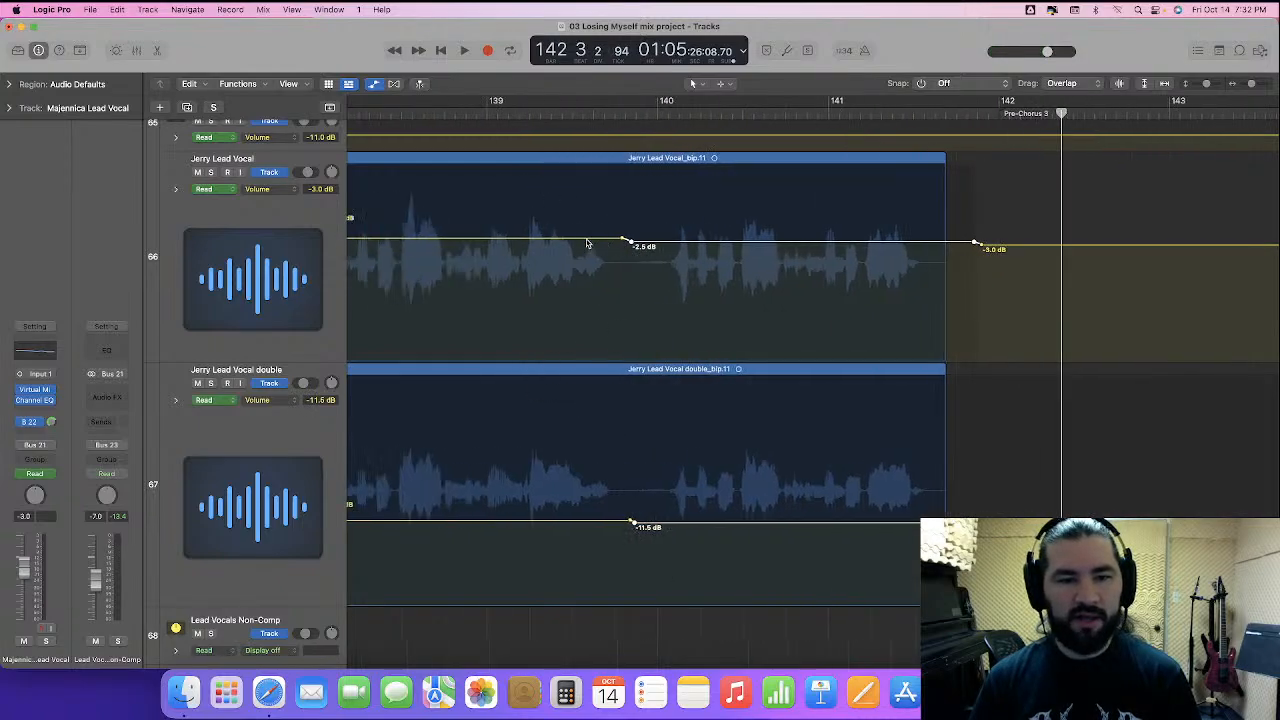
scroll(586, 244, "right", 3)
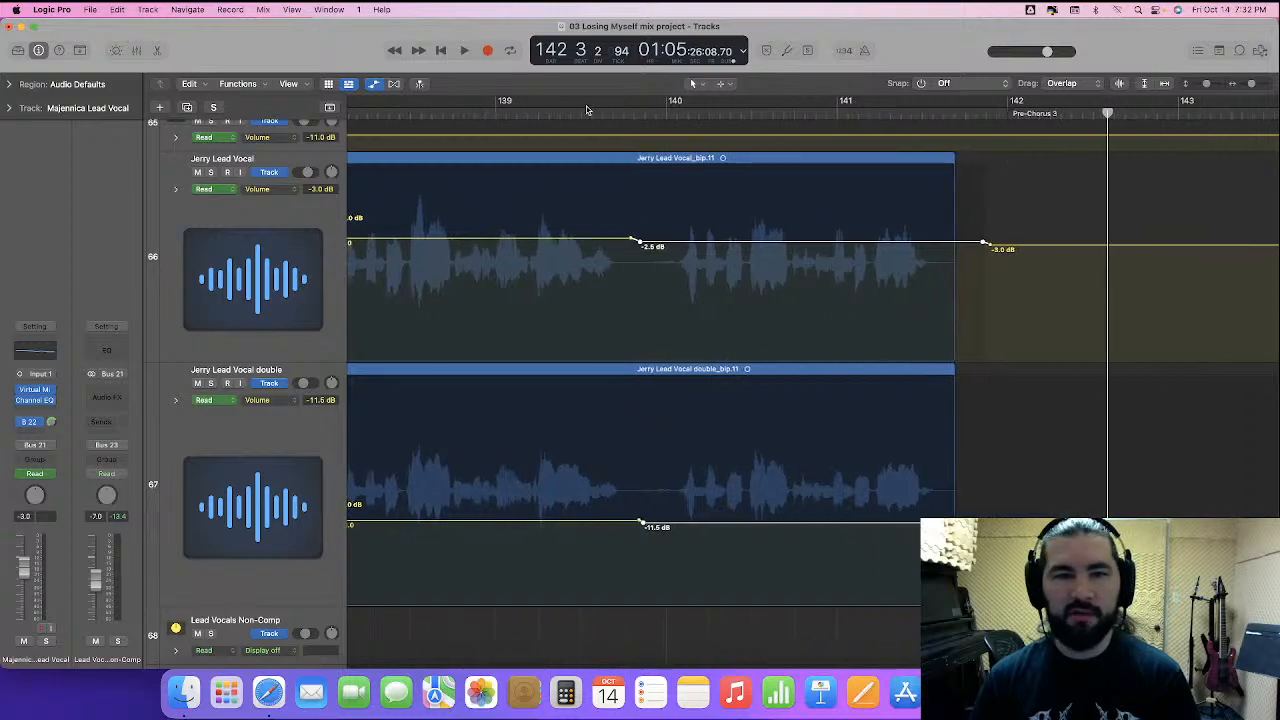
key("space")
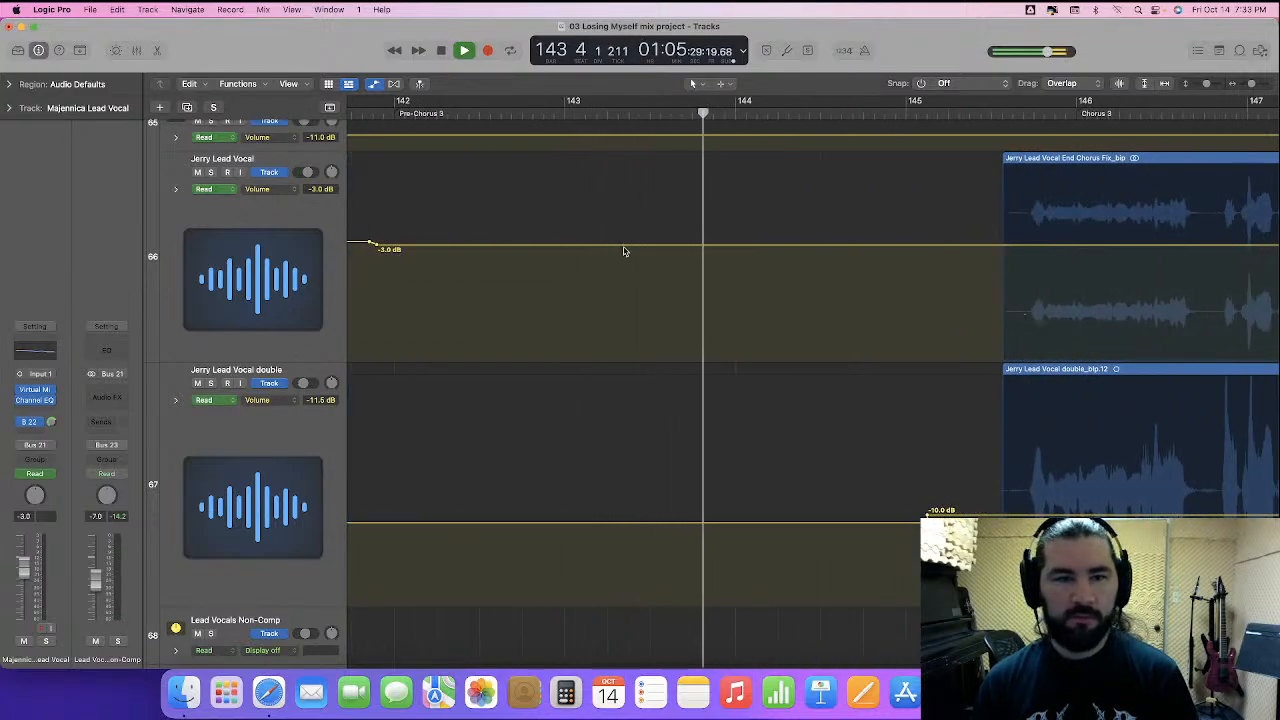
- Raise track 66's volume automation from Pre-Chorus 3 onward to -2.0 dB and play through the end of Chorus 3
left_click_drag(629, 250, 631, 242)
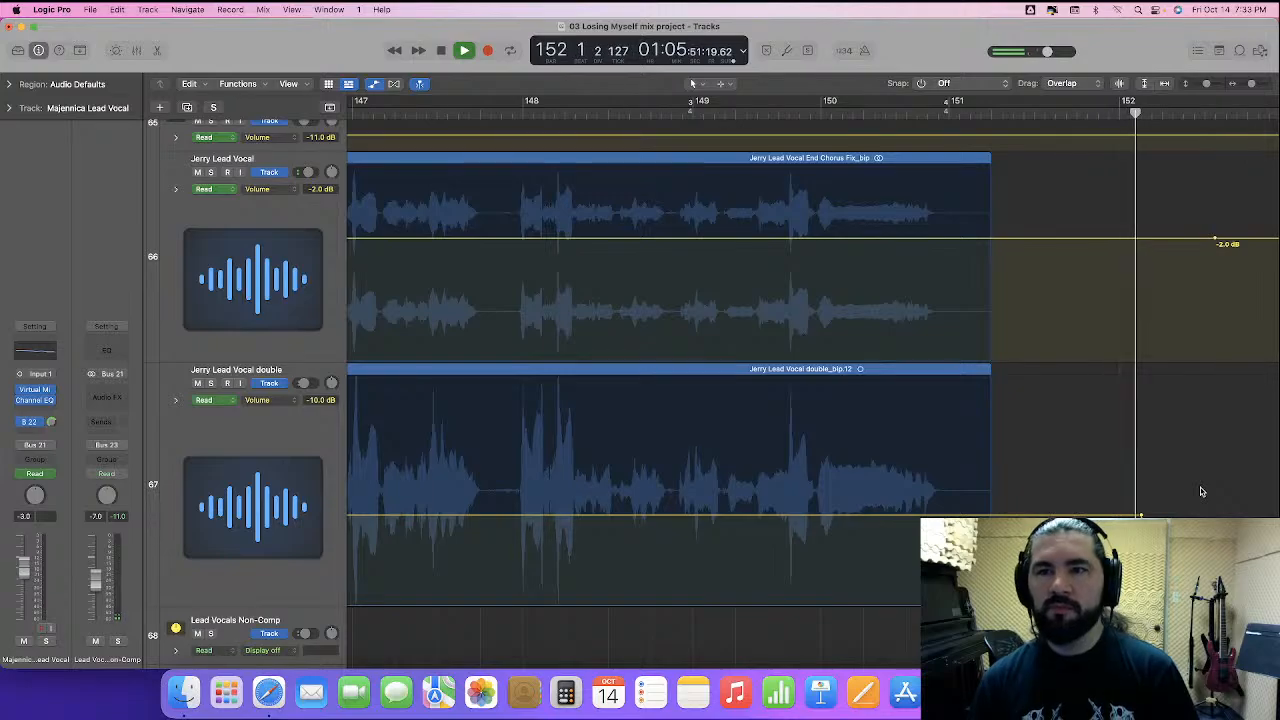
key("space")
- Hide the automation and add short fade-outs to the ends of the hi-hat, ride cymbal and both overhead regions after bar 151
scroll(1180, 488, "up", 20)
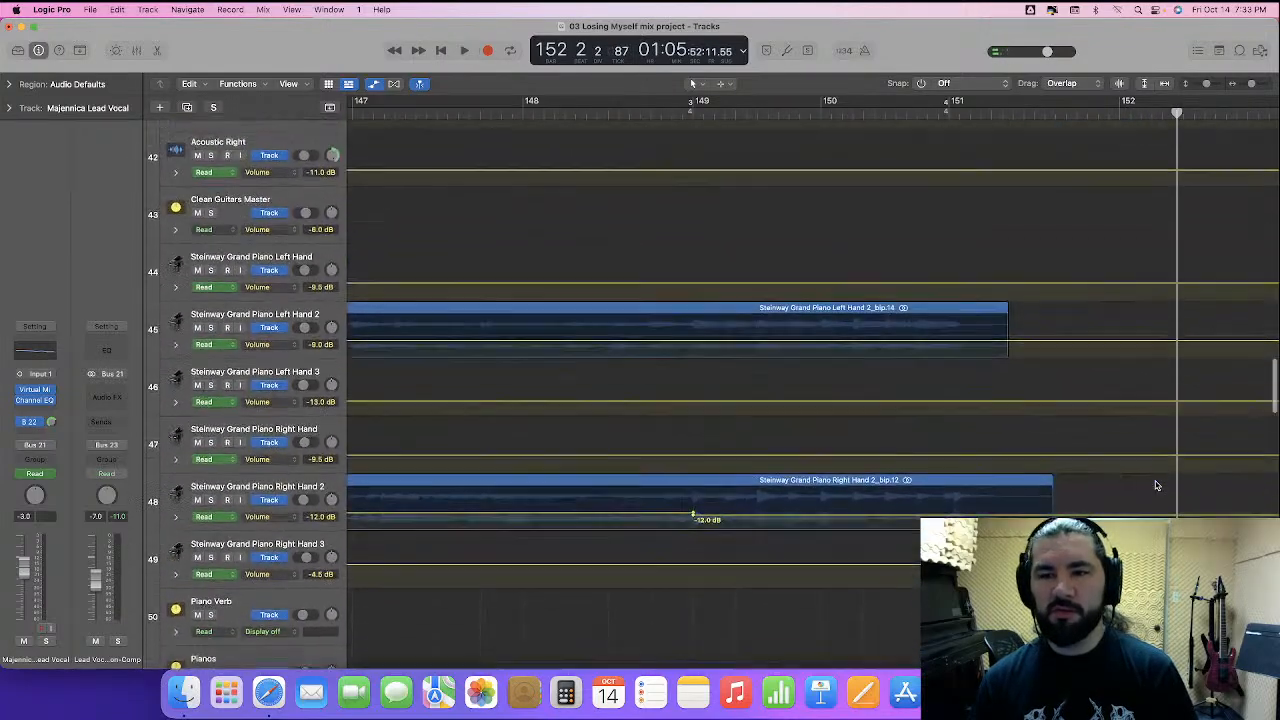
scroll(1156, 485, "up", 15)
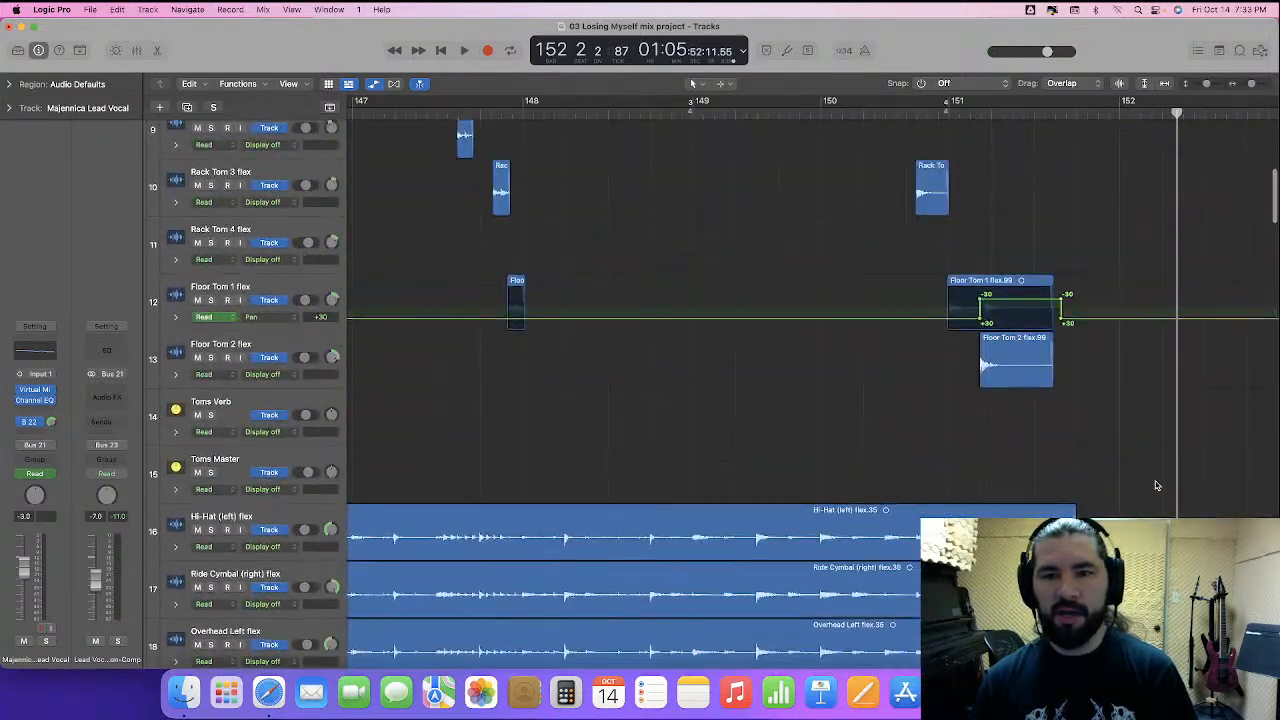
scroll(1156, 485, "down", 2)
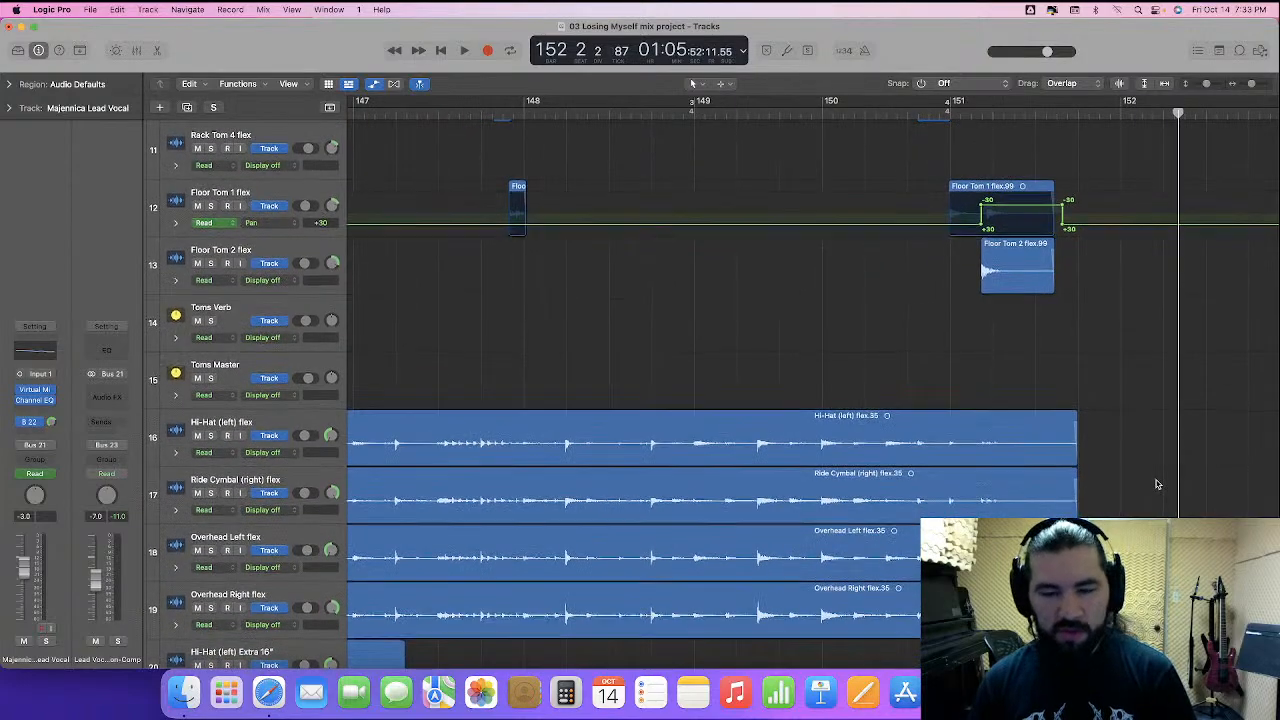
scroll(1156, 485, "down", 2)
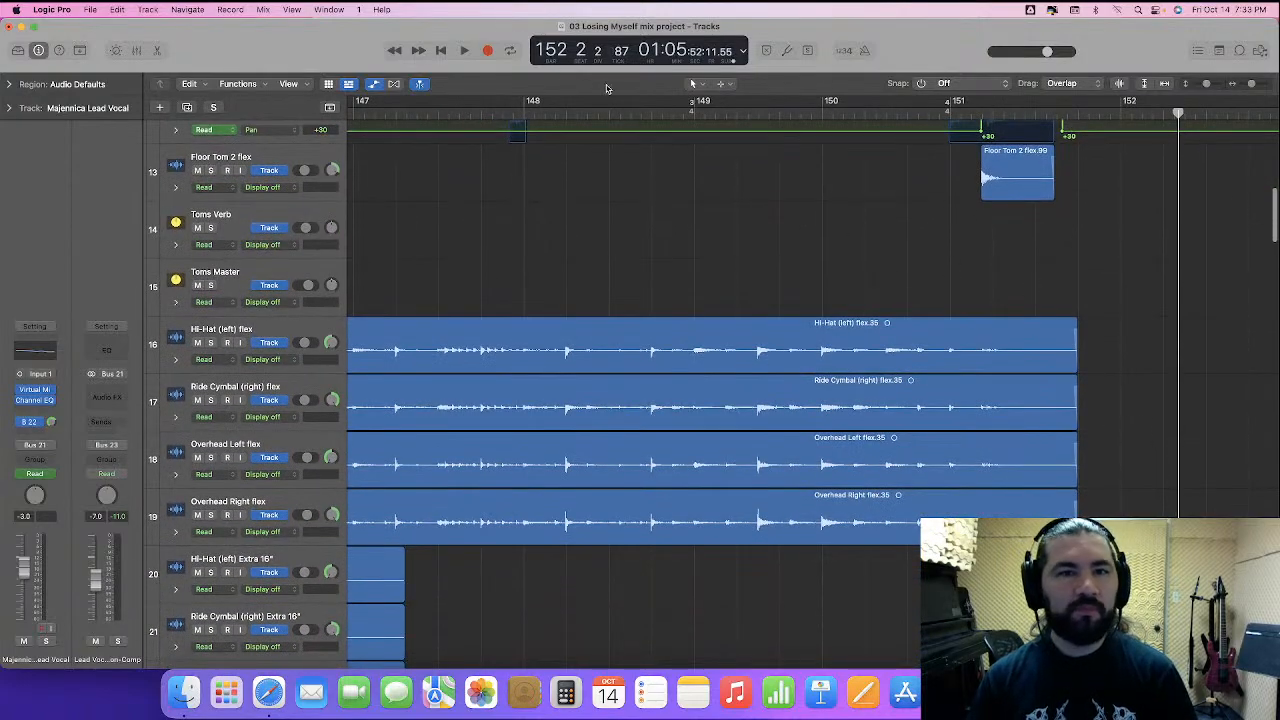
left_click(373, 84)
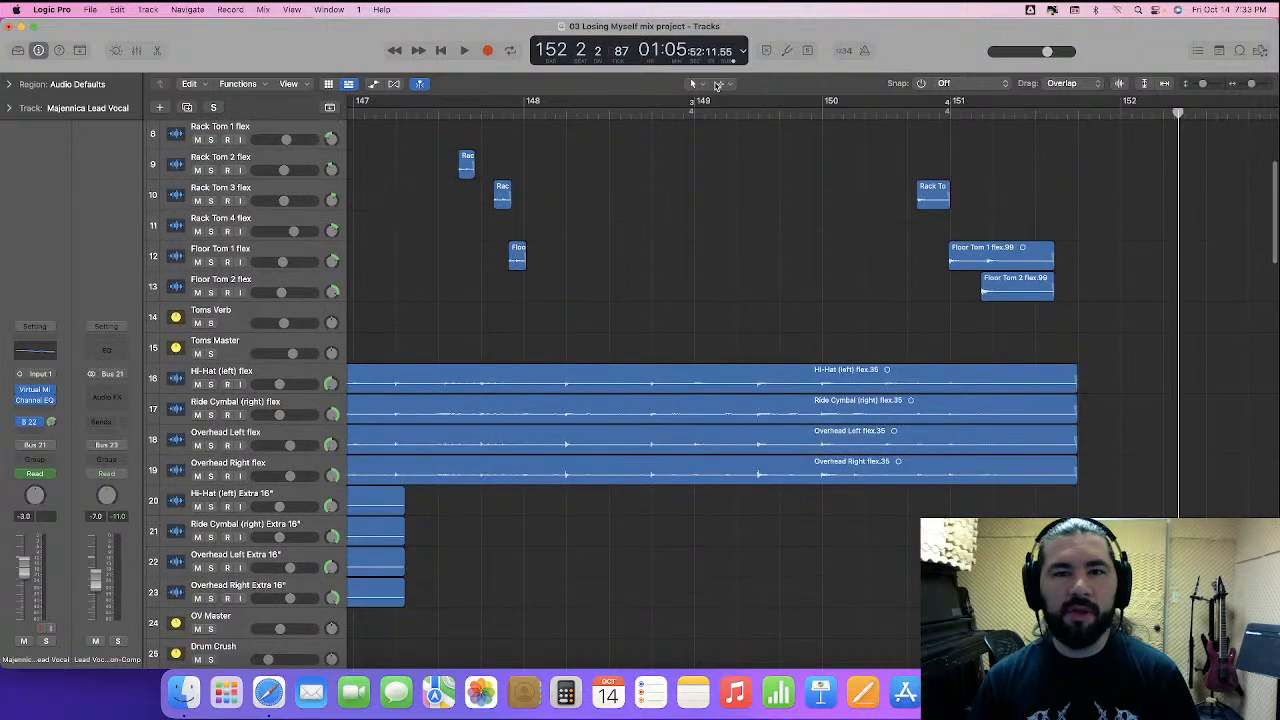
left_click(721, 84)
left_click(785, 227)
left_click_drag(1069, 350, 1065, 510)
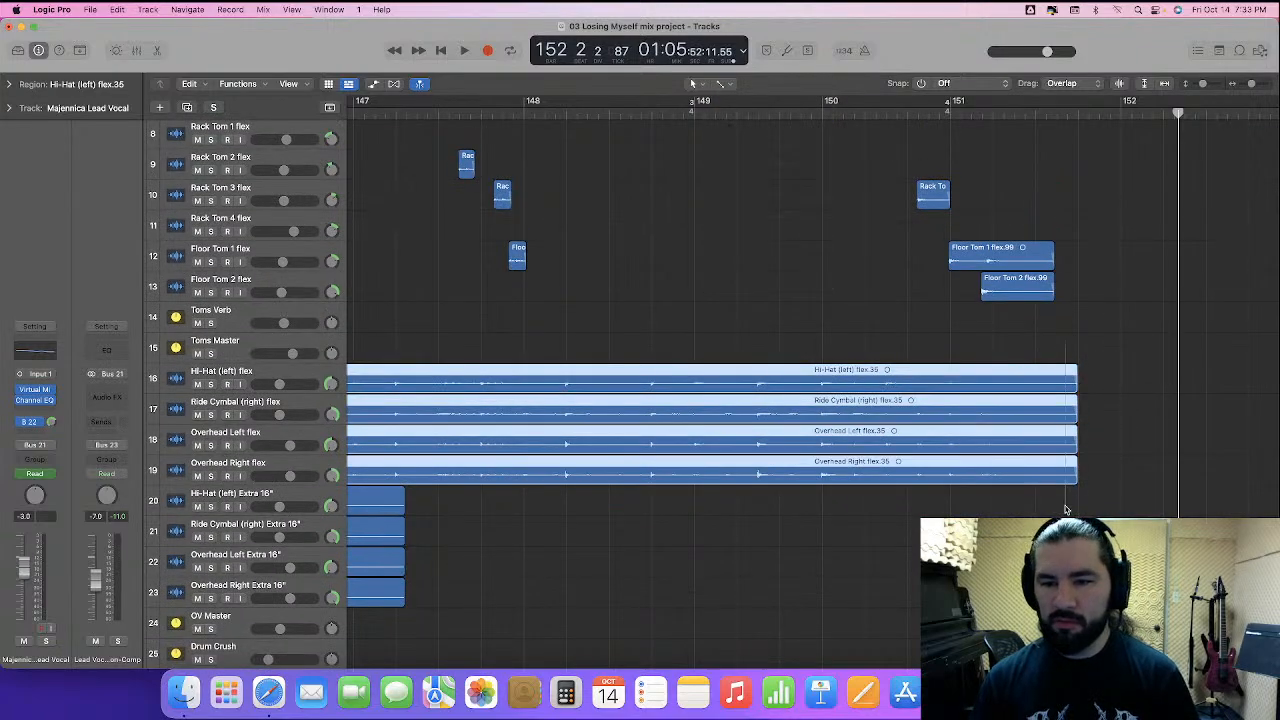
scroll(1065, 510, "up", 5)
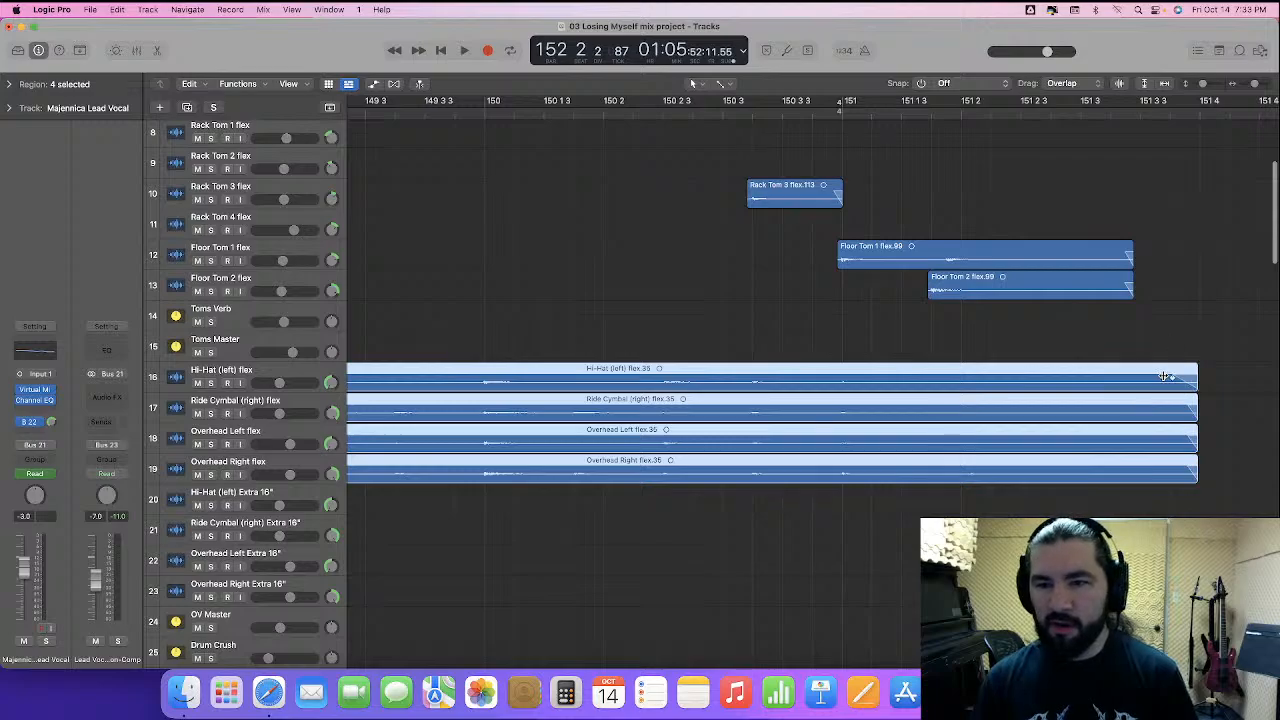
left_click(1048, 358)
- Show the automation again and lower the final held phrase from just before bar 150 to -3.0 dB on track 66 and -11.0 dB on track 67
scroll(1050, 365, "down", 15)
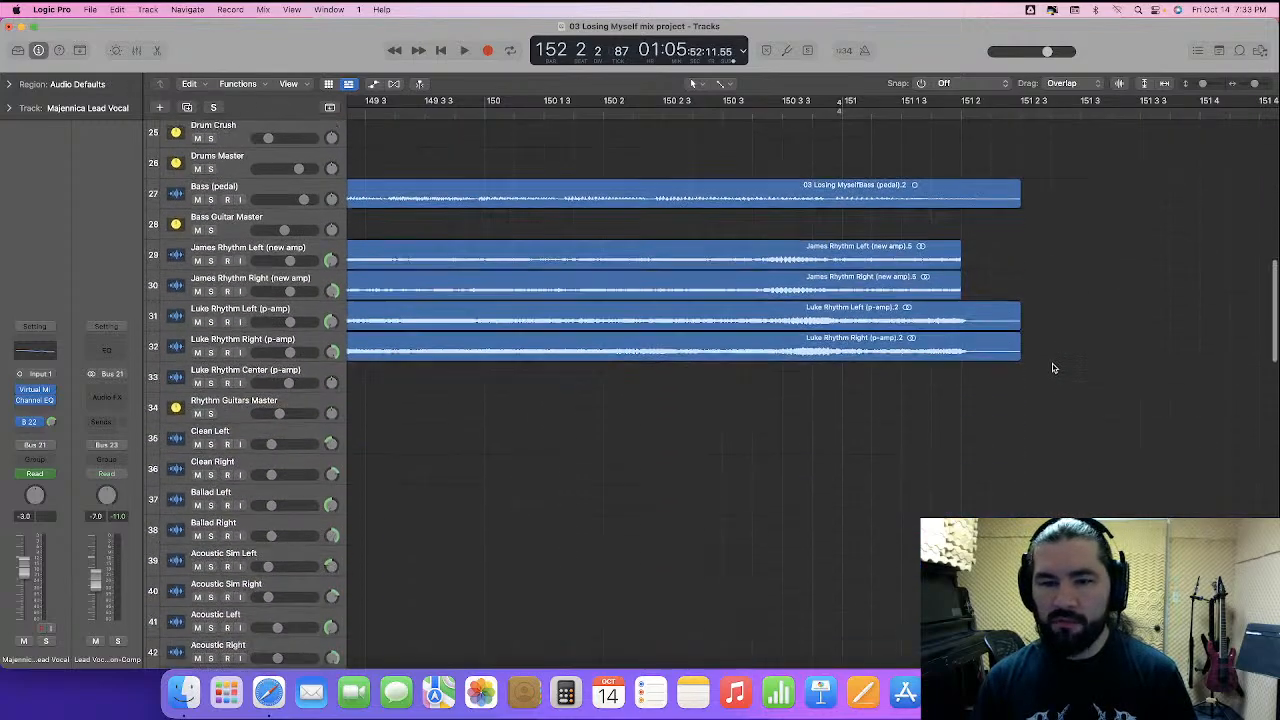
scroll(1050, 369, "down", 5)
scroll(900, 301, "up", 5)
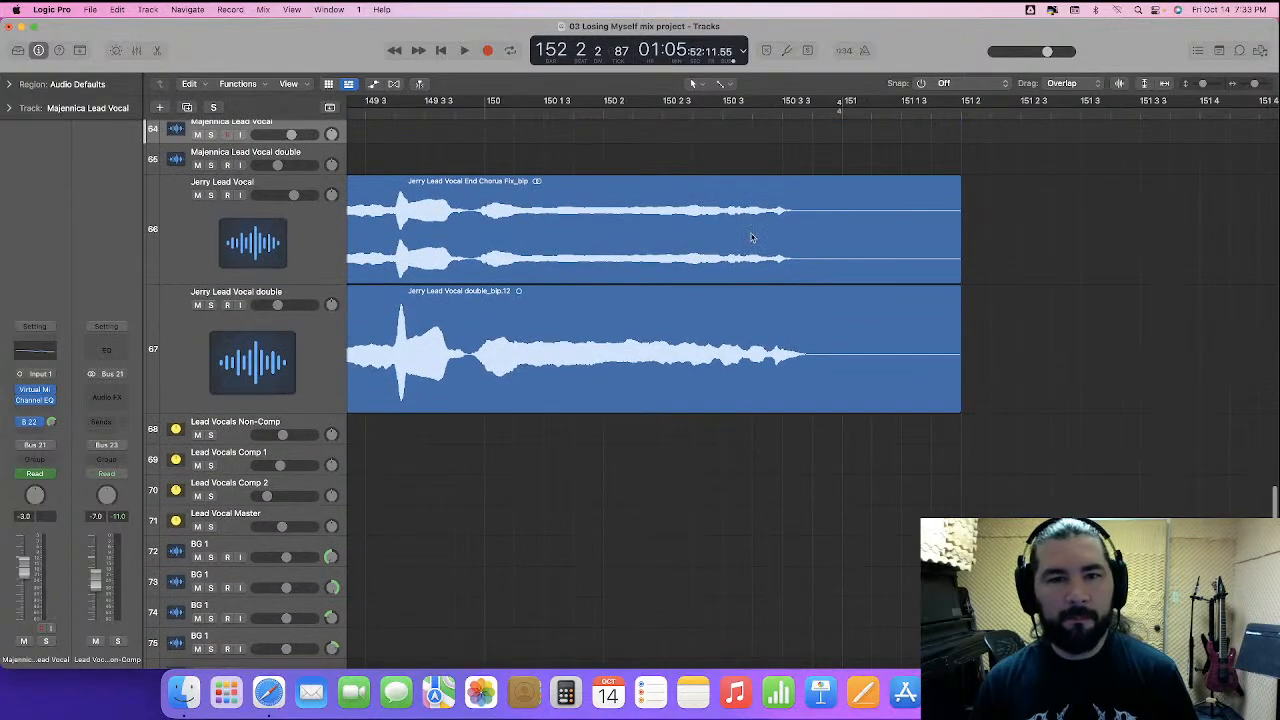
left_click(374, 86)
scroll(755, 438, "down", 2)
scroll(755, 439, "left", 4)
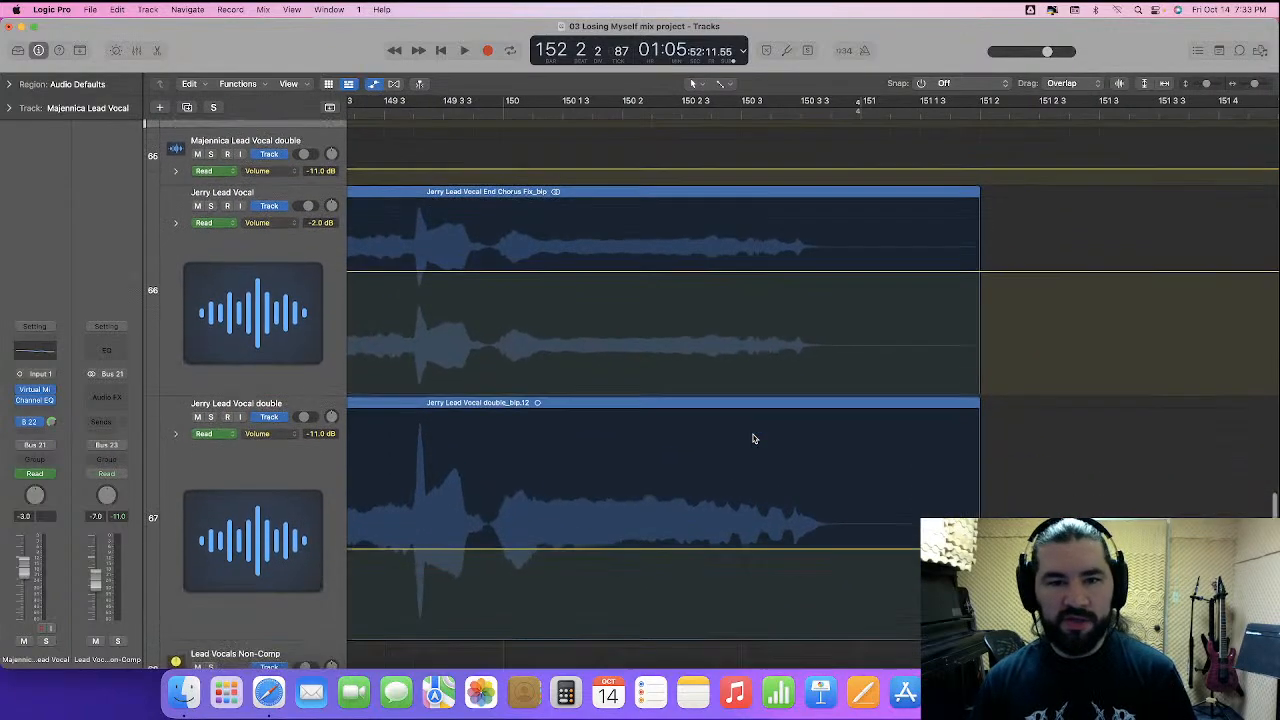
scroll(755, 440, "left", 2)
key("super+Left")
scroll(755, 440, "left", 5)
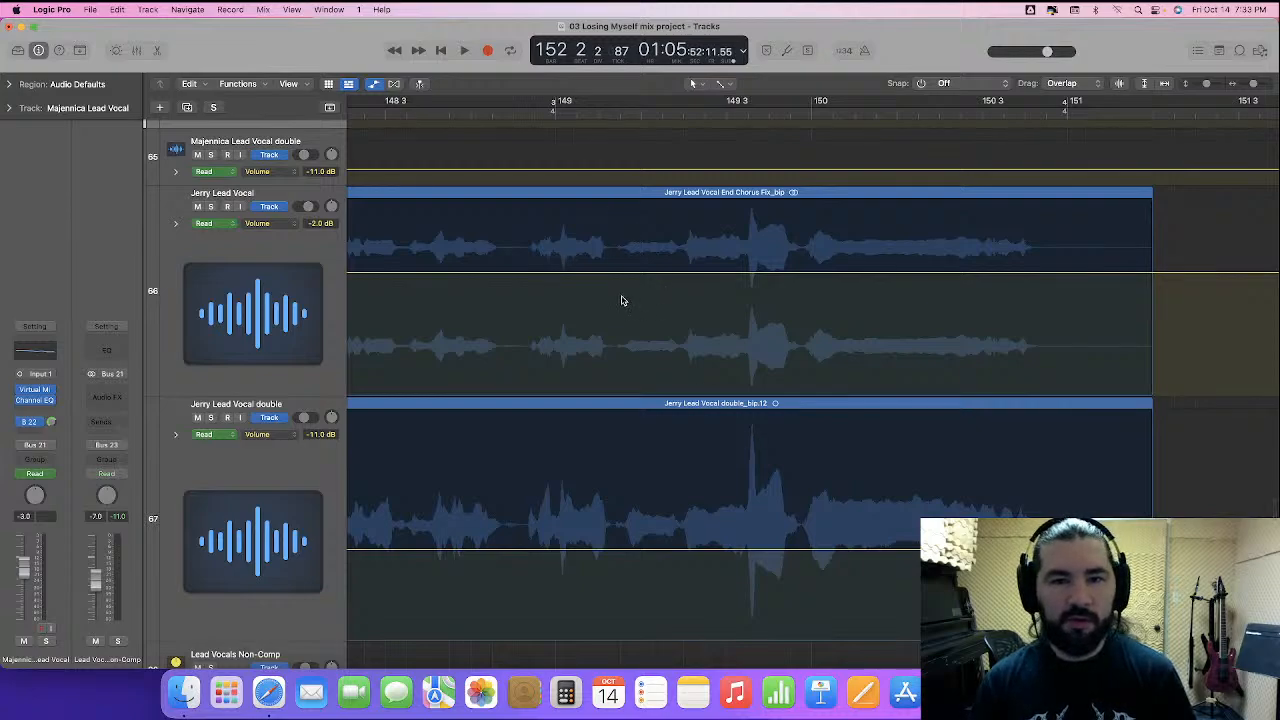
scroll(834, 357, "right", 4)
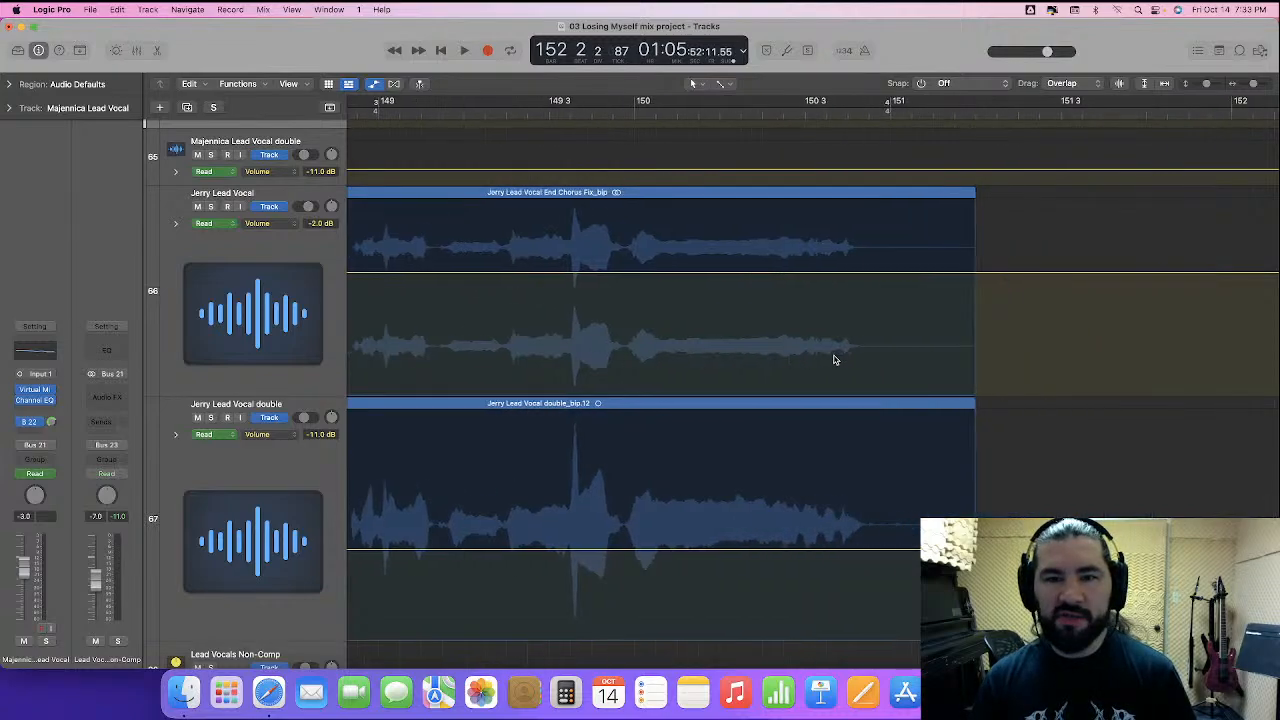
scroll(634, 318, "right", 1)
scroll(610, 311, "up", 1)
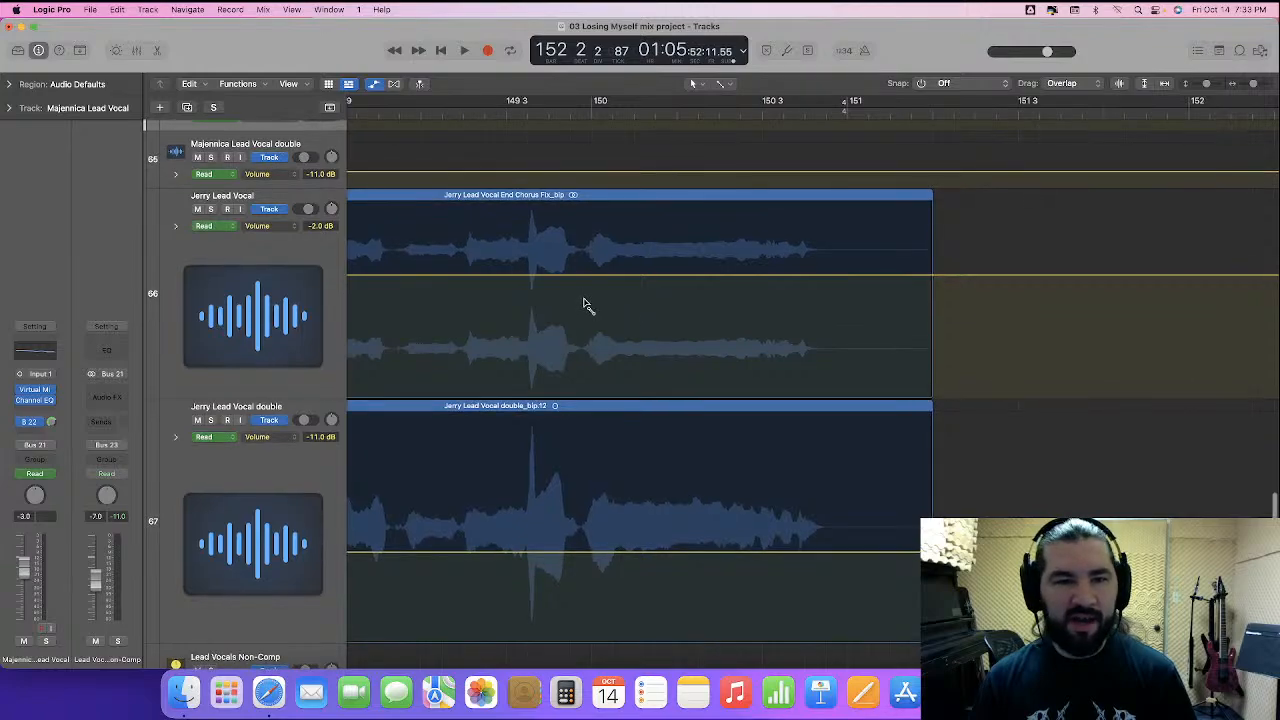
left_click(724, 89)
left_click(776, 272)
left_click_drag(580, 311, 1020, 420)
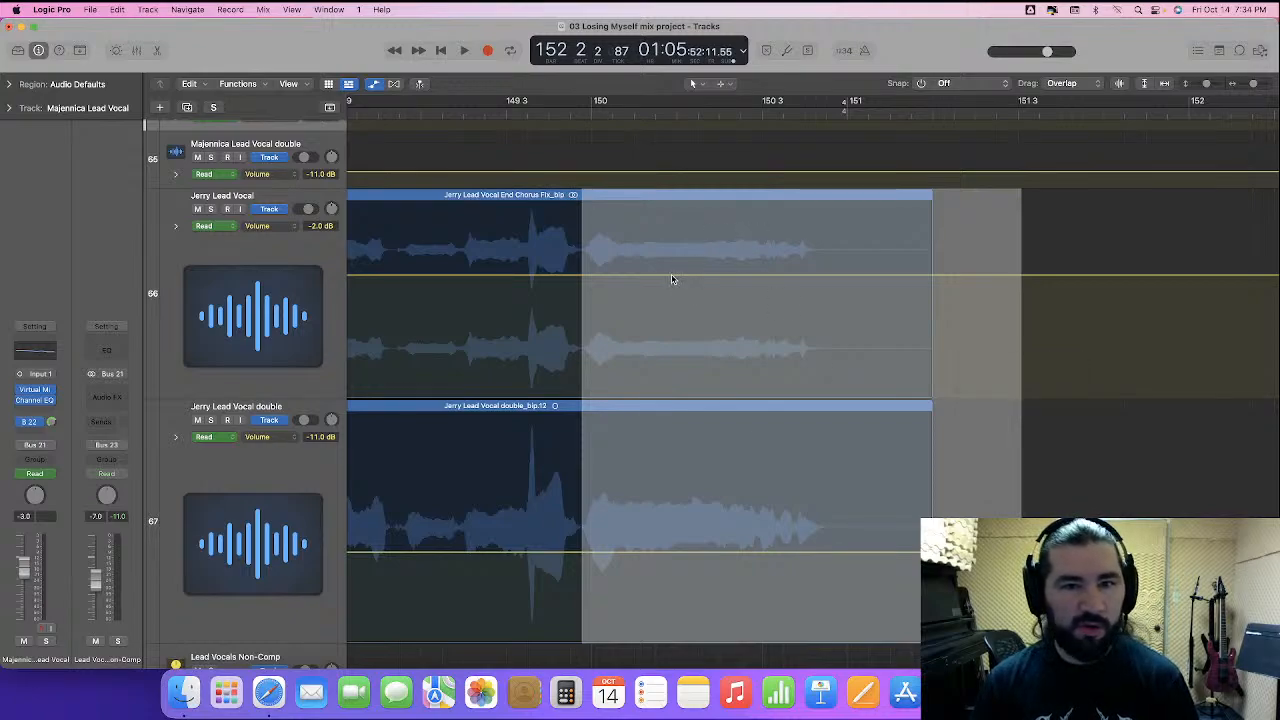
left_click_drag(671, 278, 671, 286)
- Raise the automation over the short quiet phrase just after bar 149 to +0.0 dB on track 66 and -8.0 dB on track 67
scroll(436, 114, "left", 5)
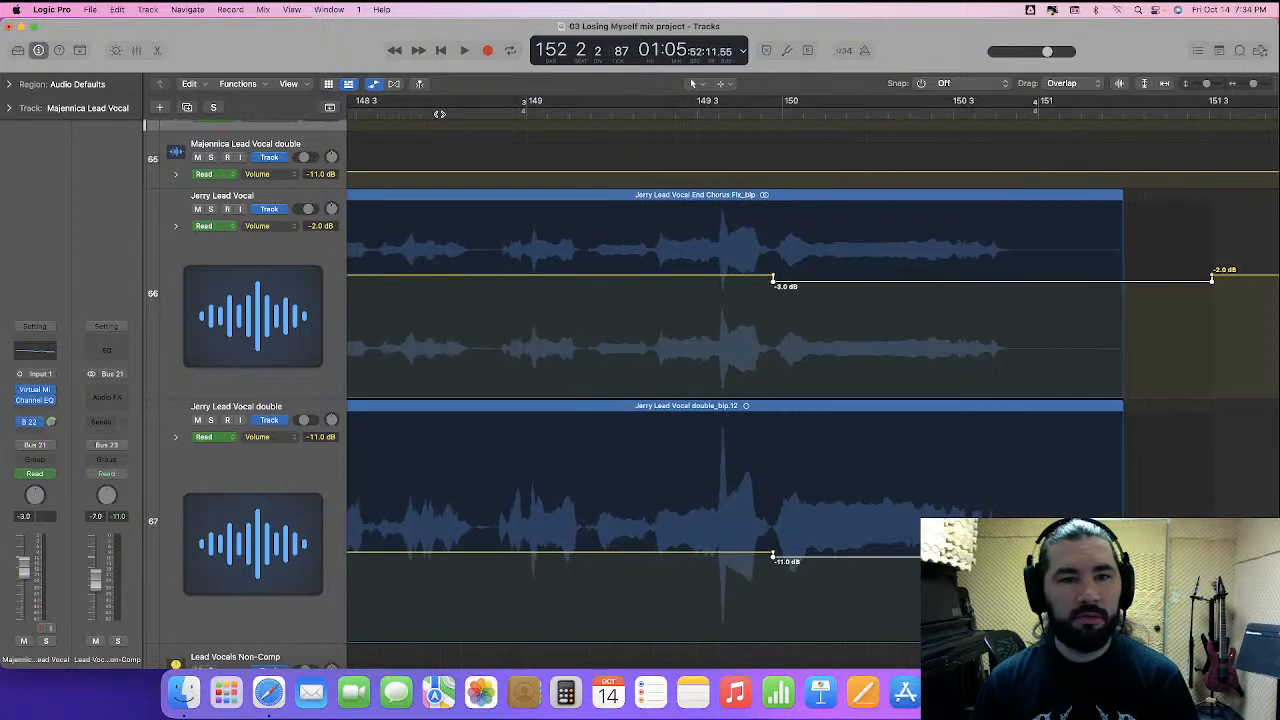
left_click_drag(585, 300, 653, 468)
left_click_drag(627, 279, 629, 262)
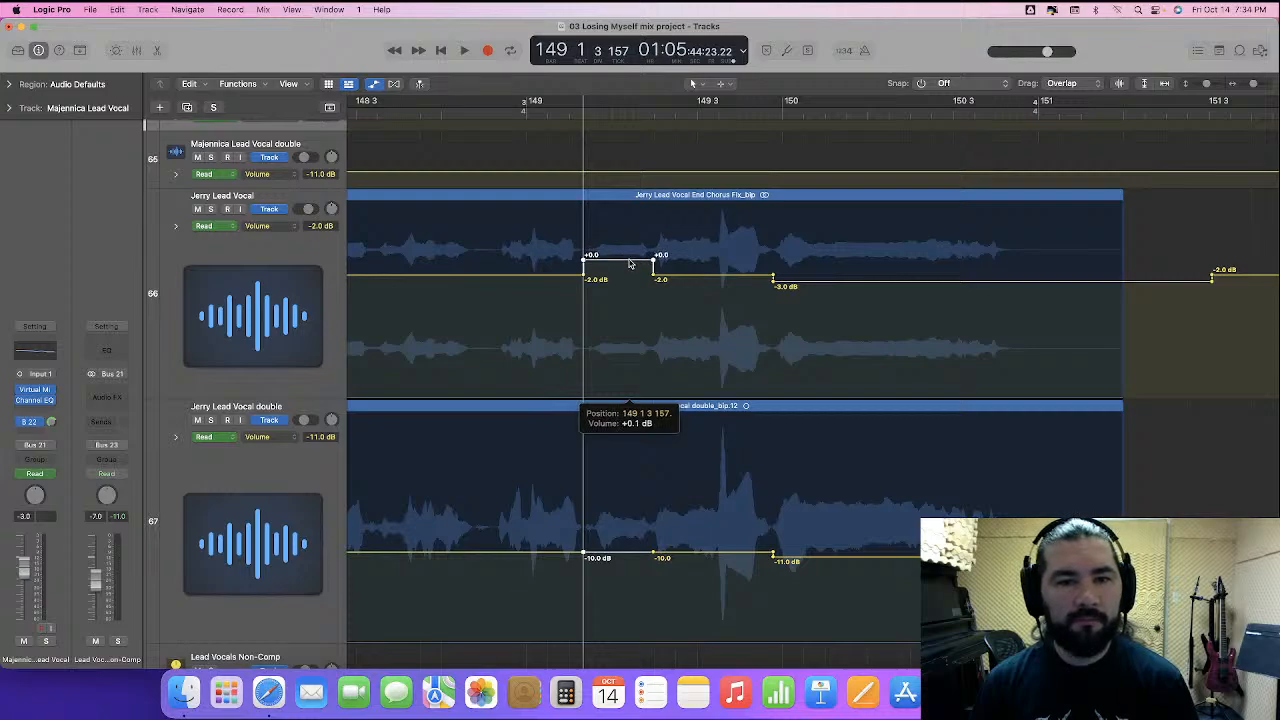
- Play back Chorus 3 from just before the vocal entry to check the new volume automation
scroll(614, 246, "left", 15)
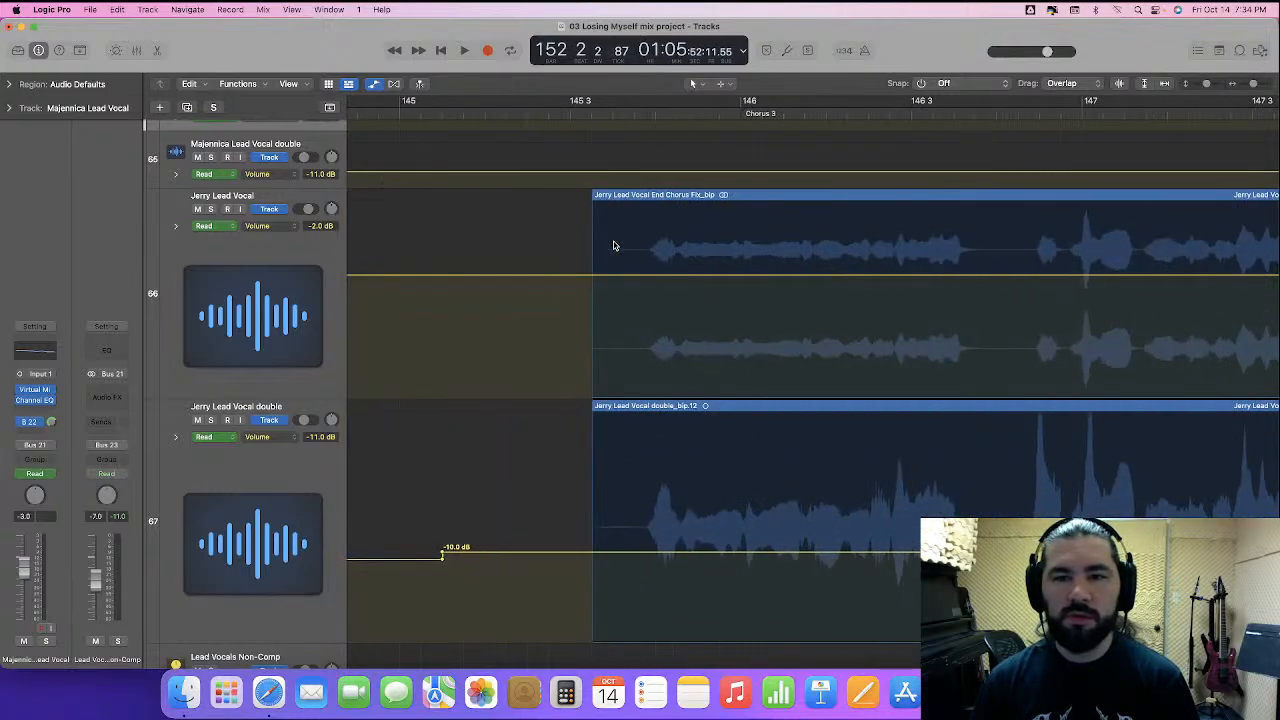
scroll(555, 158, "right", 2)
left_click(517, 114)
key("space")
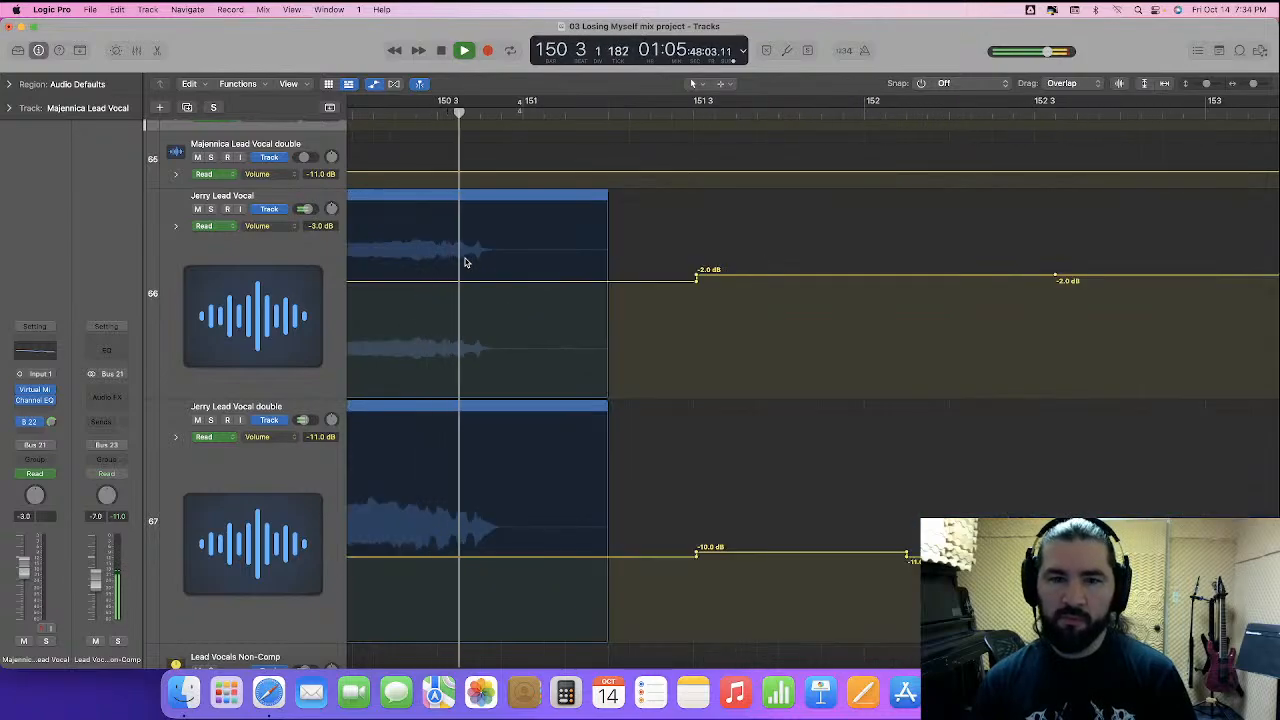
key("space")
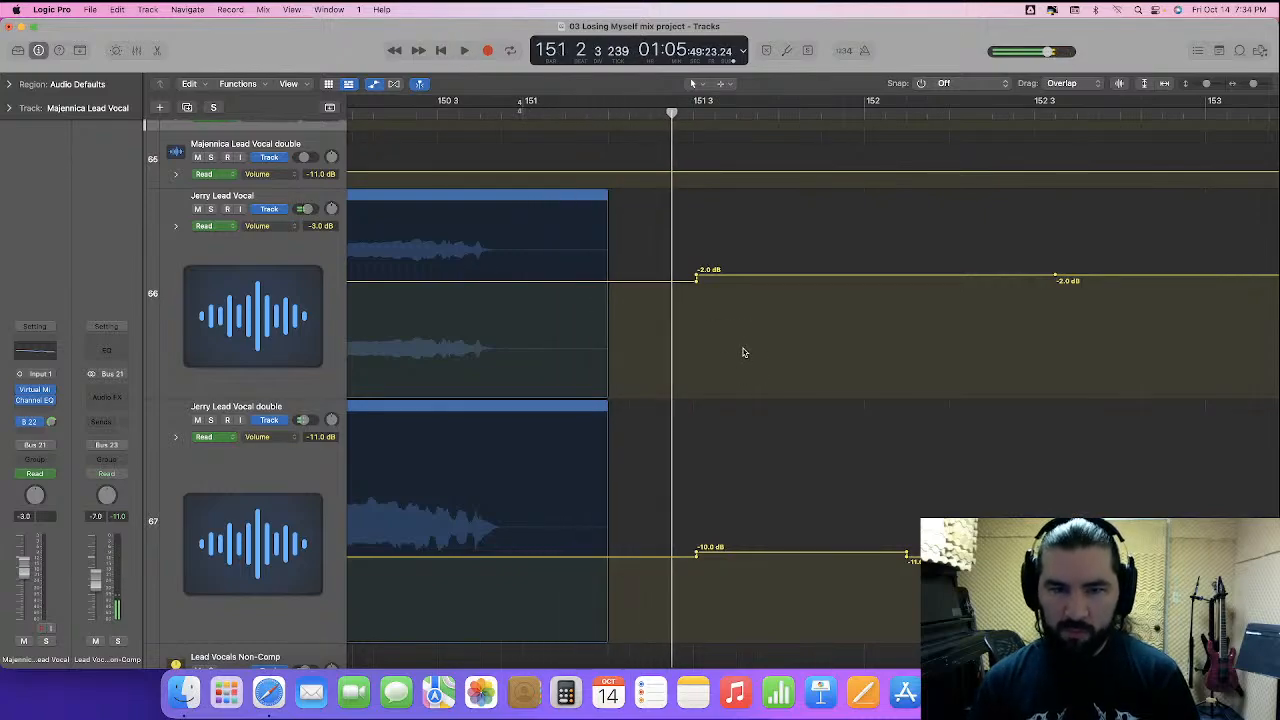
- Delete the leftover automation points after the last vocal regions on tracks 66 and 67, past bar 151
scroll(743, 352, "left", 2)
left_click_drag(722, 245, 1171, 320)
key("Delete")
left_click_drag(712, 533, 1050, 480)
- Add automation points before bar 149 and raise the phrase there to -1.5 dB on track 66 and -9.5 dB on track 67
scroll(1050, 480, "left", 5)
scroll(846, 486, "left", 2)
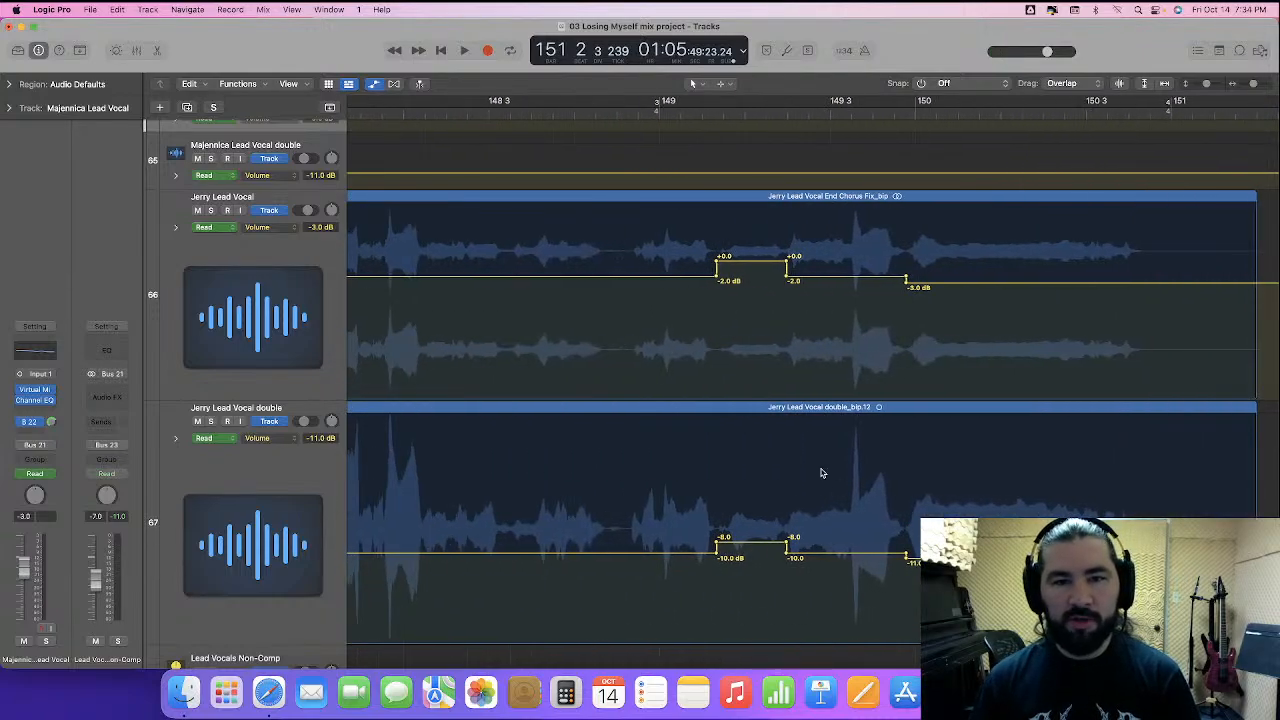
left_click(628, 277)
left_click(619, 277)
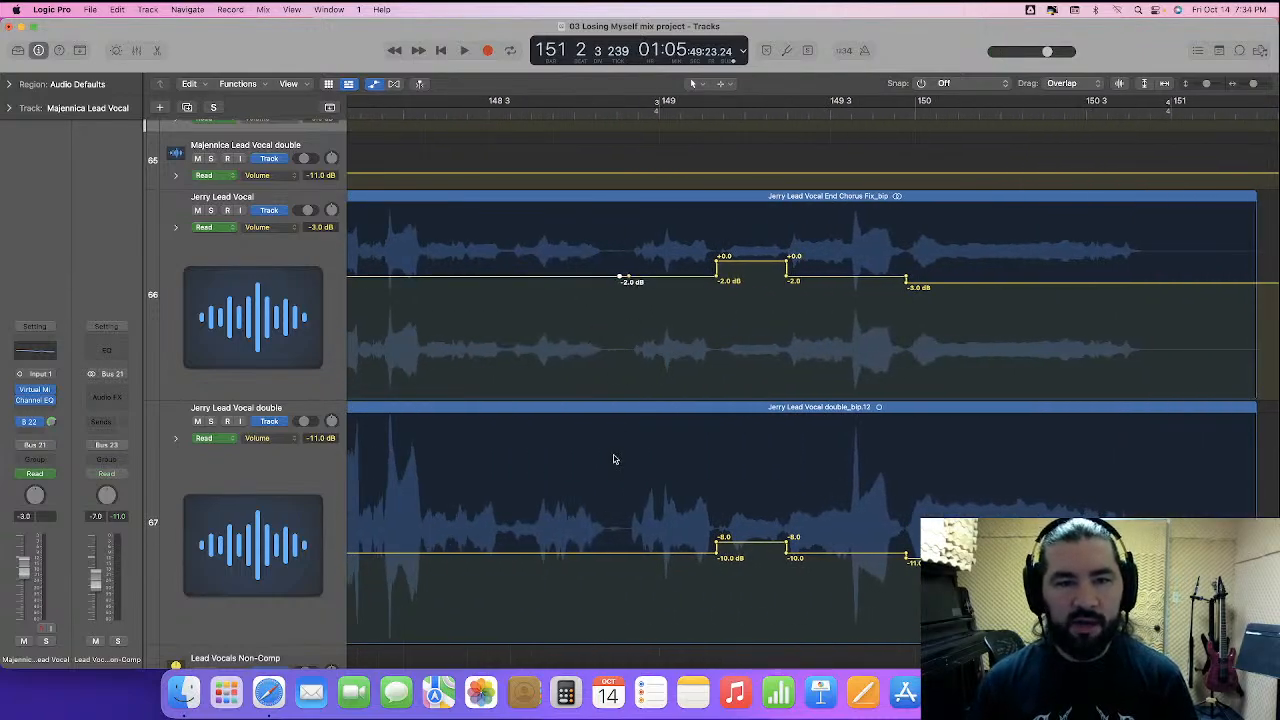
left_click(621, 554)
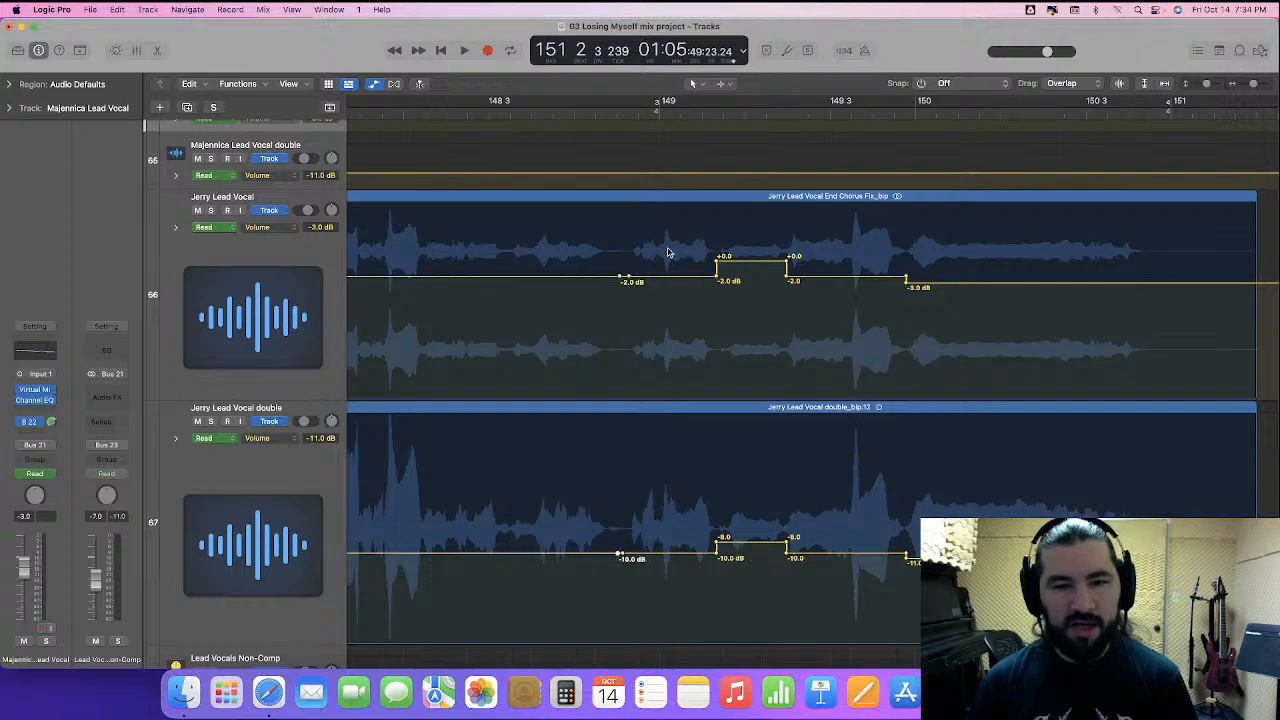
left_click_drag(669, 280, 671, 275)
- Play Chorus 3 again from bar 145 beat 3 to the end of the song to check the vocal balance
scroll(667, 313, "left", 10)
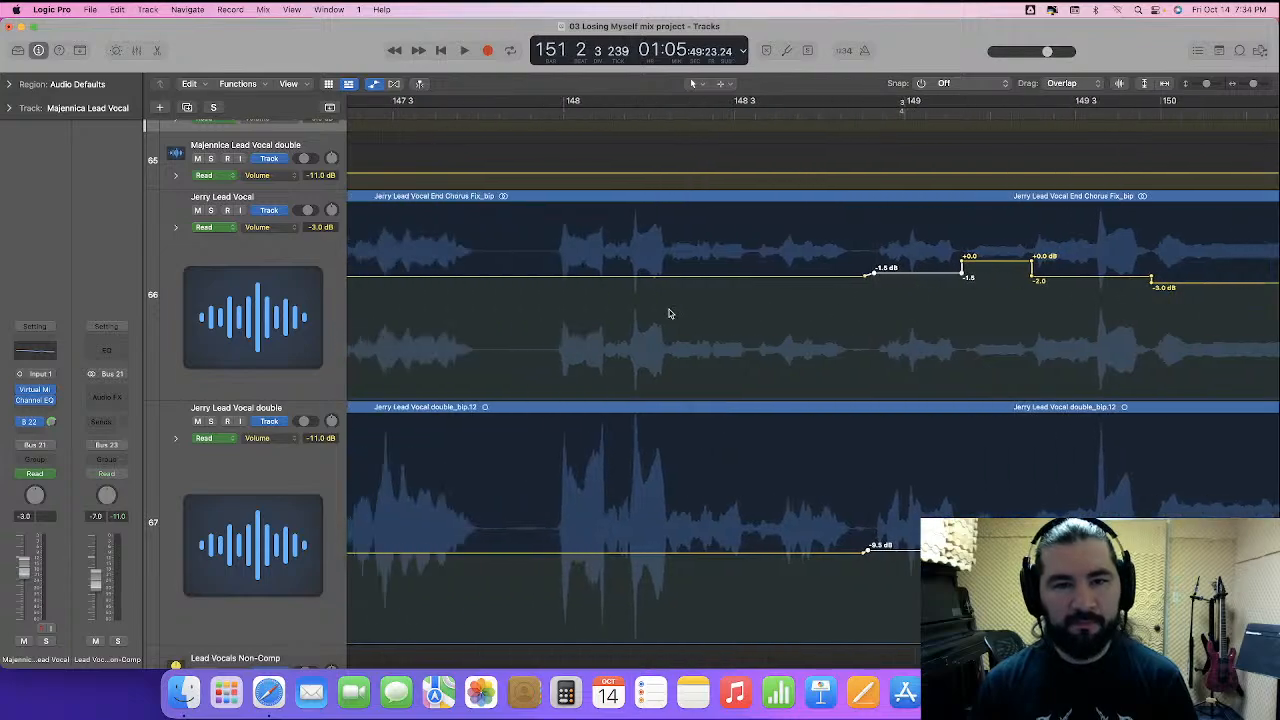
scroll(668, 313, "left", 1)
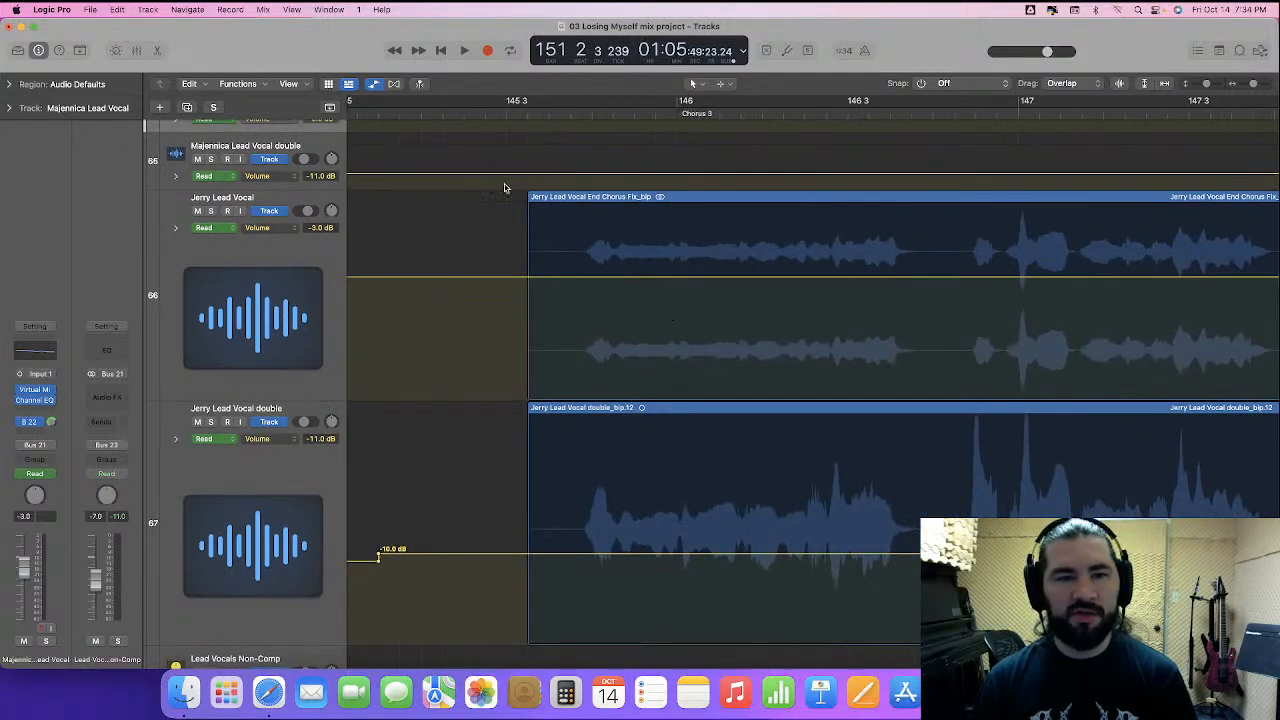
left_click(505, 122)
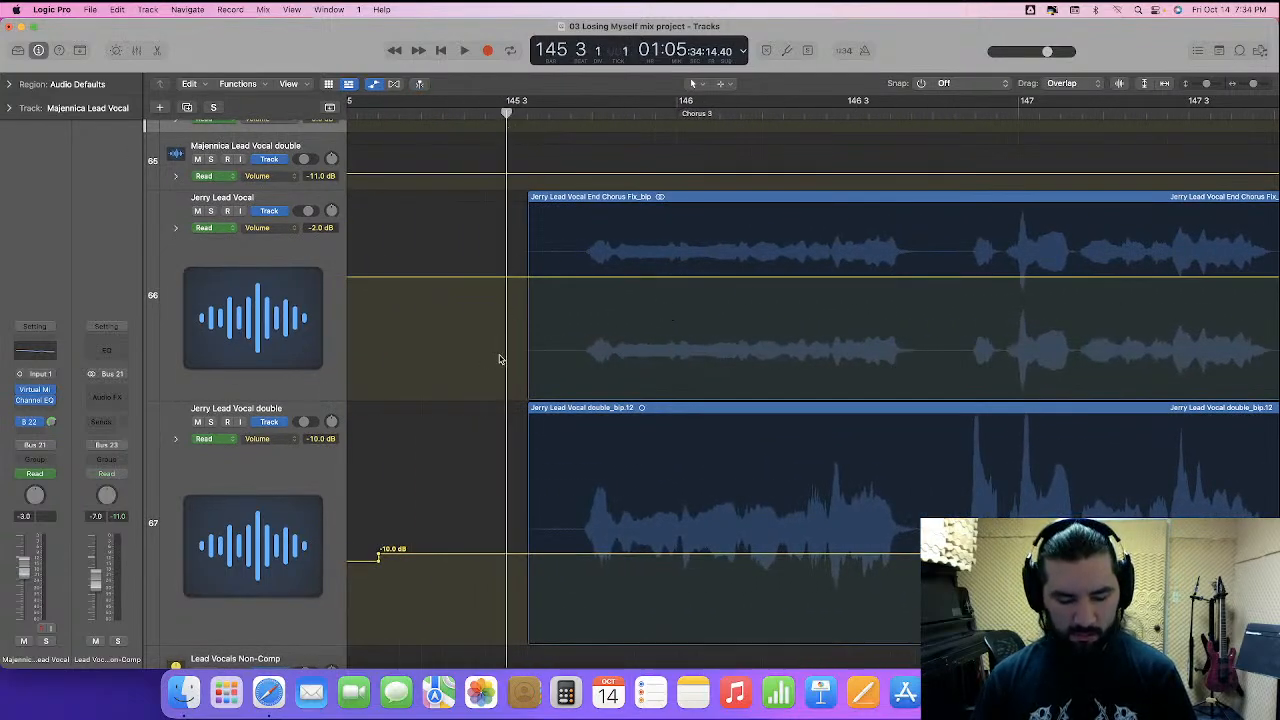
key("space")
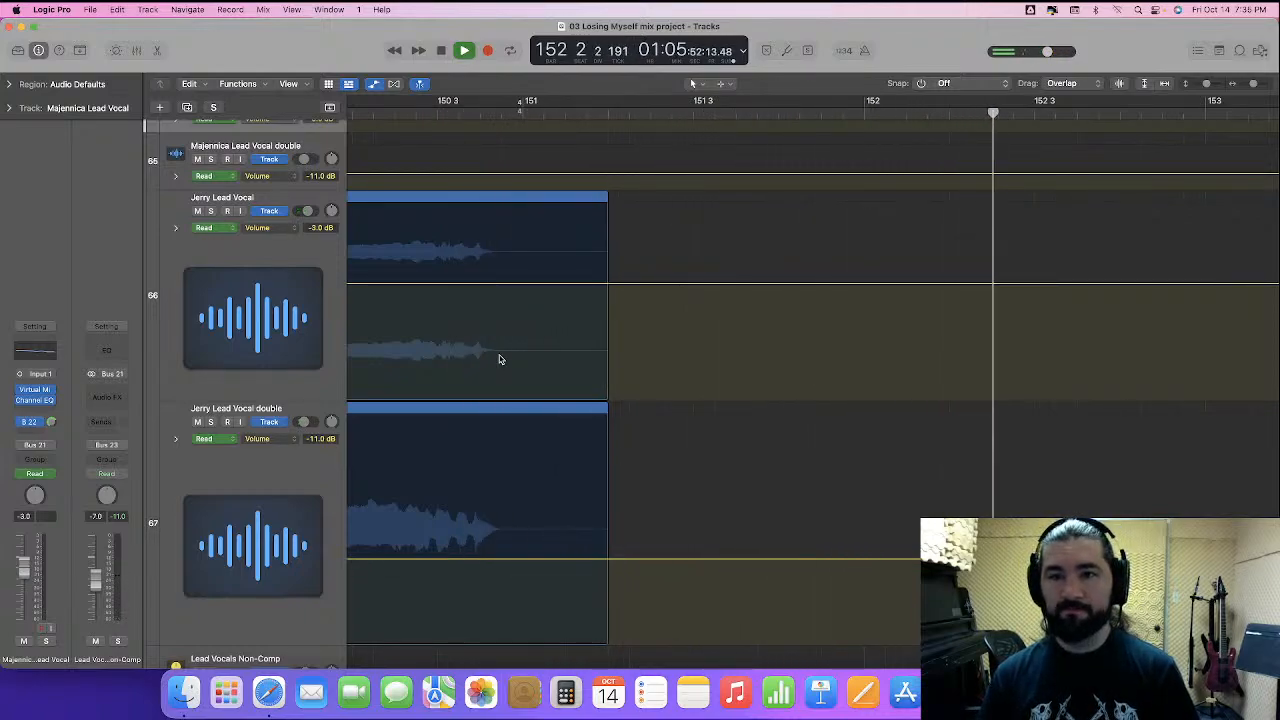
key("space")
- Reduce tracks 66 and 67 to the height of the neighbouring tracks and return the playhead to the start of the song
key("super+Left")
key("super+Left")
key("super+Left")
key("super+Left")
key("super+Left")
key("super+Left")
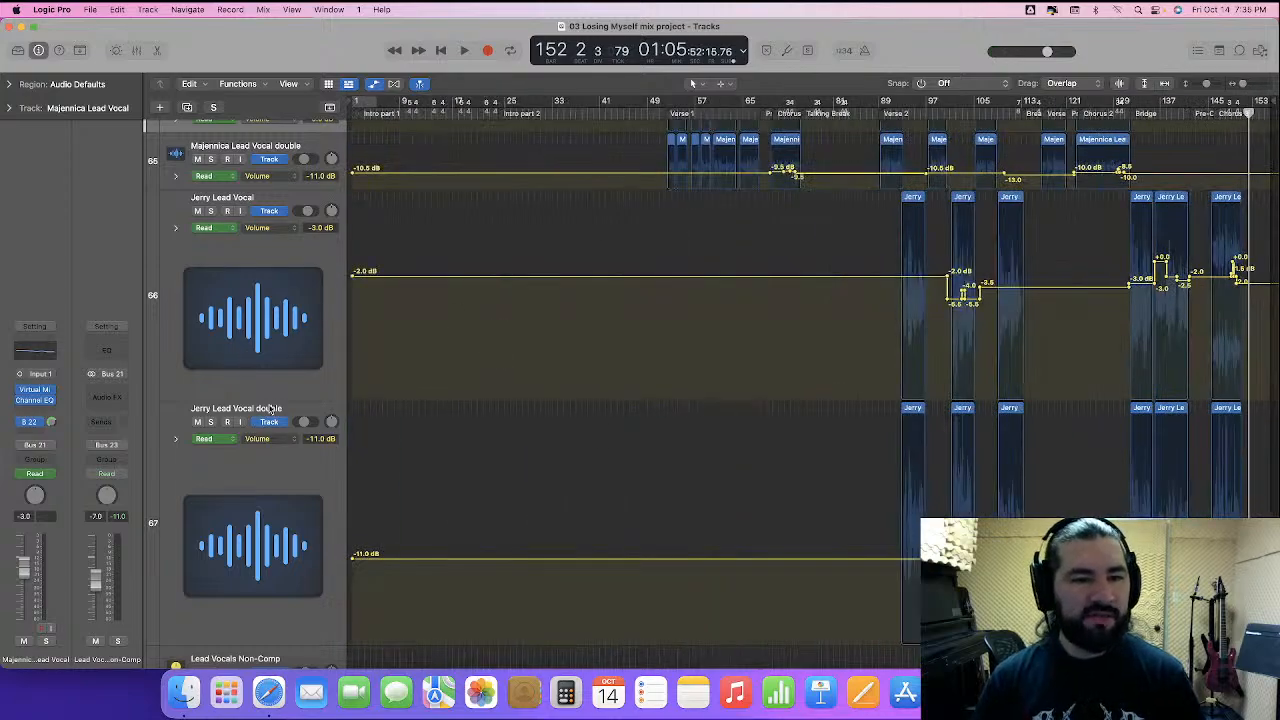
left_click_drag(267, 397, 273, 245)
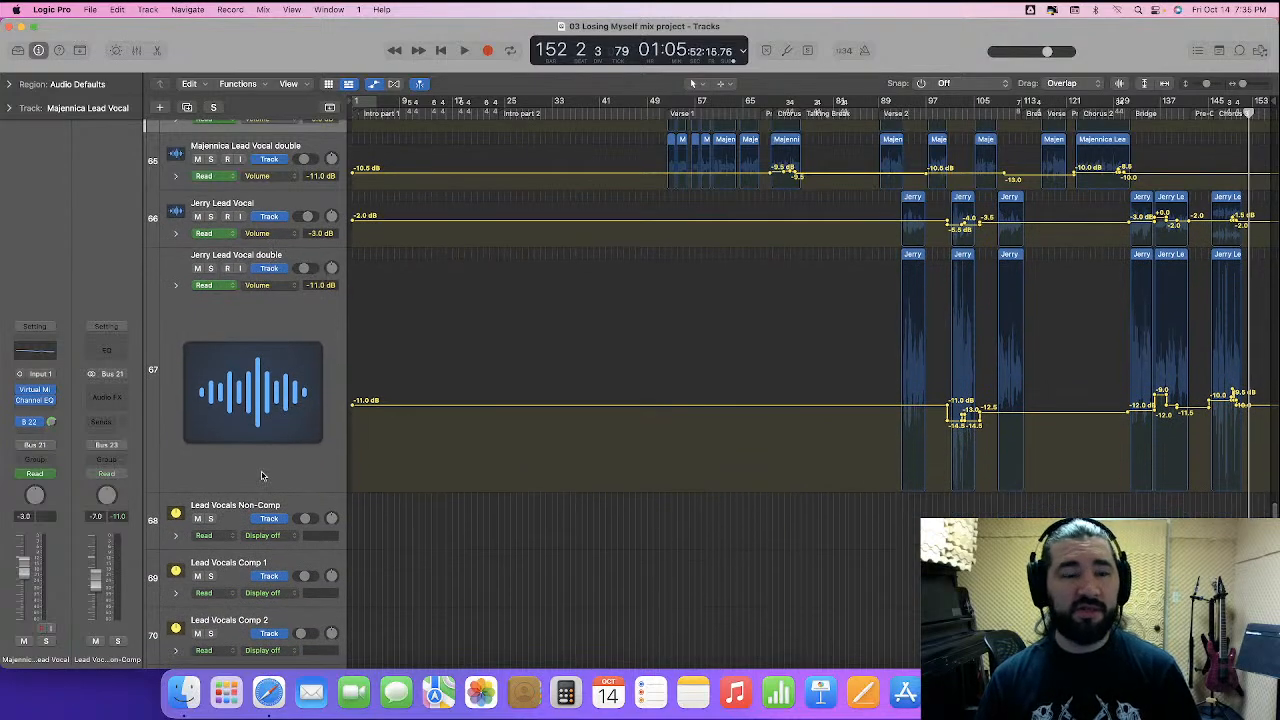
left_click_drag(260, 491, 285, 300)
key("Return")
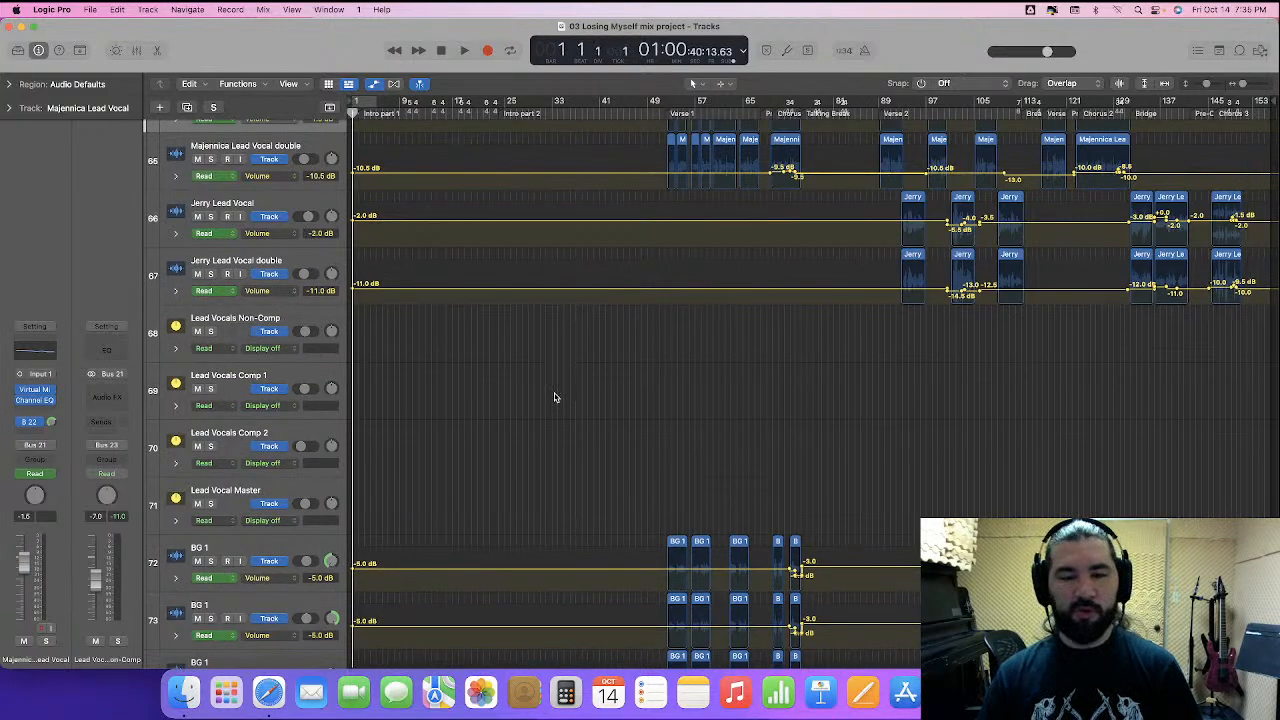
- Look over the track list and the mixer's channel strips with the automation hidden
scroll(558, 392, "down", 10)
scroll(555, 397, "up", 20)
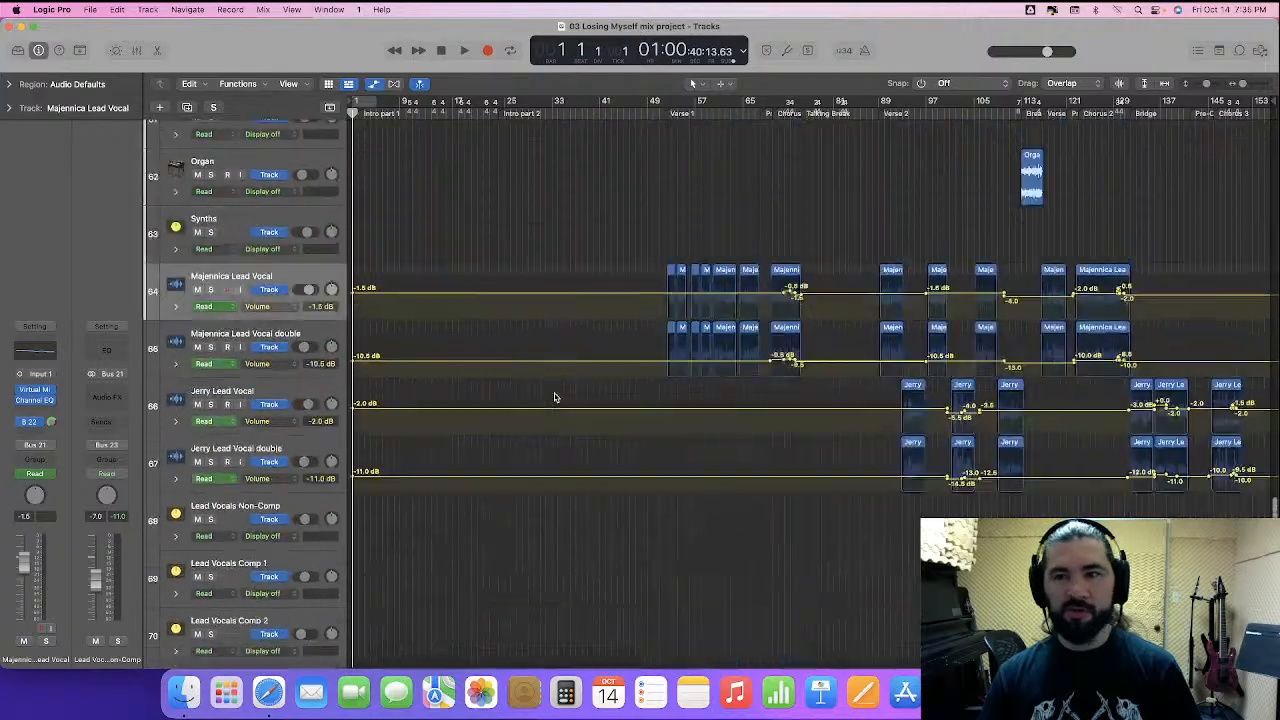
scroll(499, 339, "up", 15)
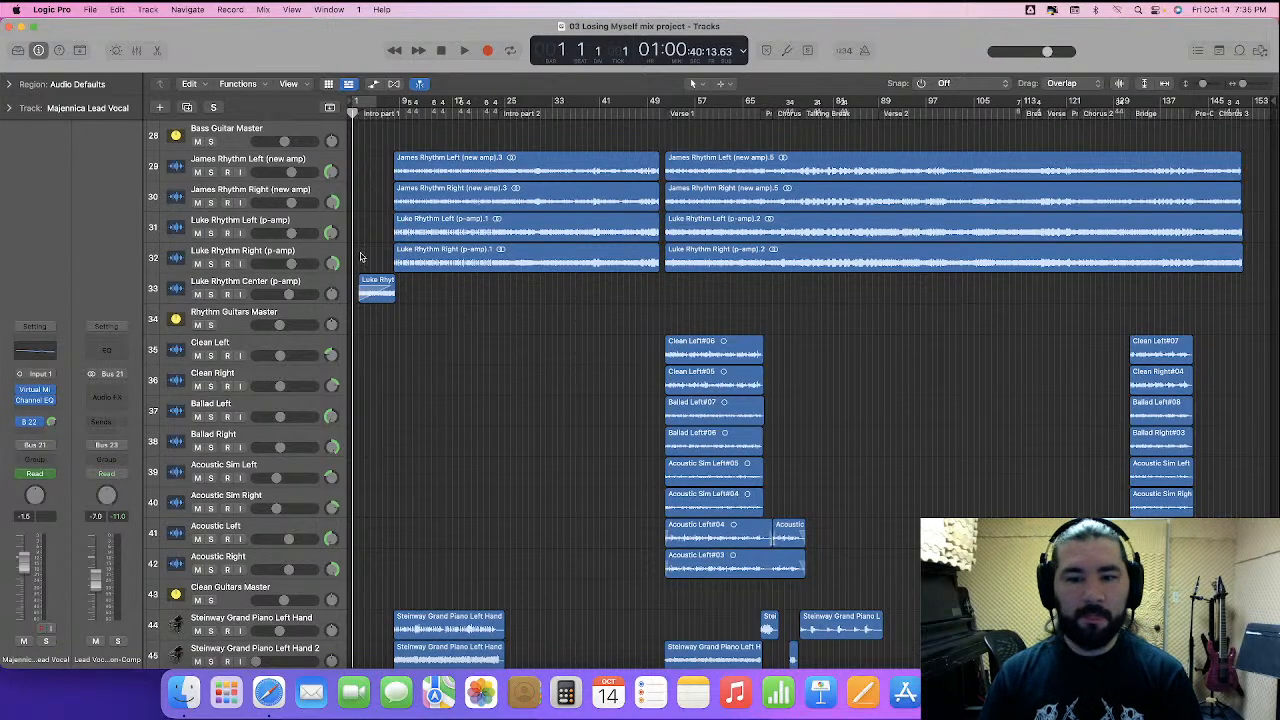
left_click(137, 50)
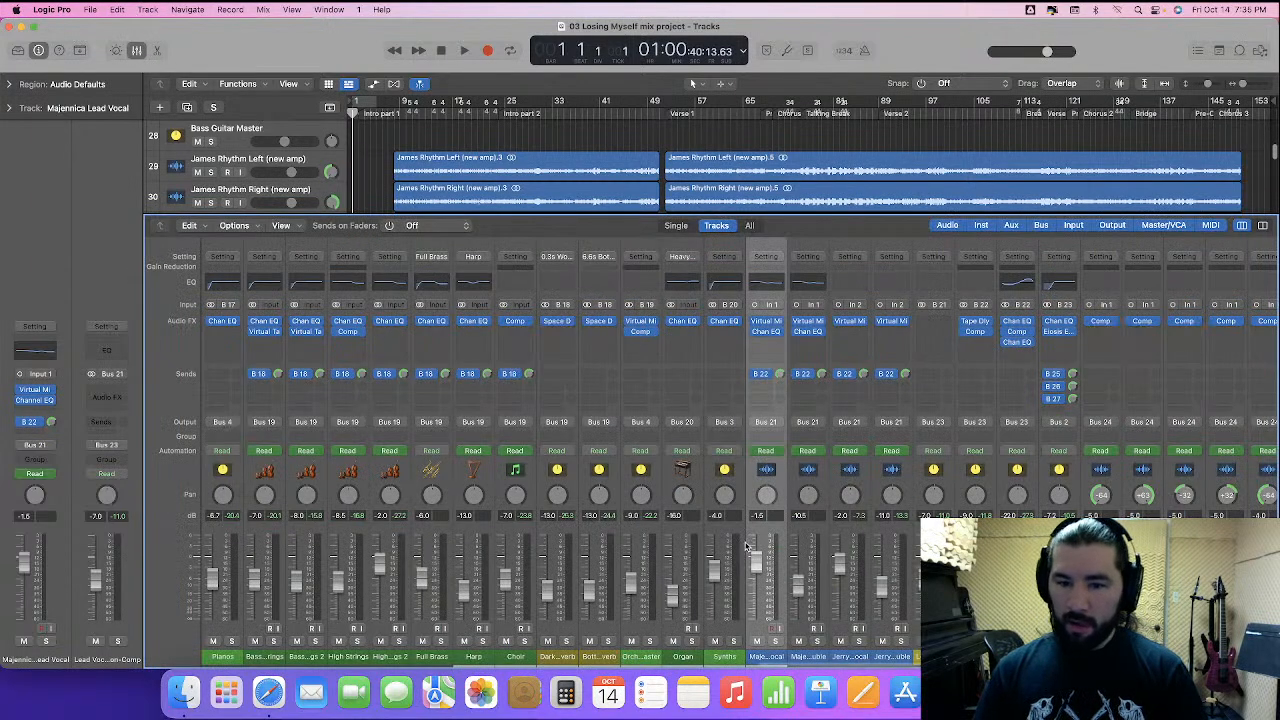
left_click(137, 50)
- Open the 04 Connections mix project from its folder inside the MIXING folder
left_click(89, 10)
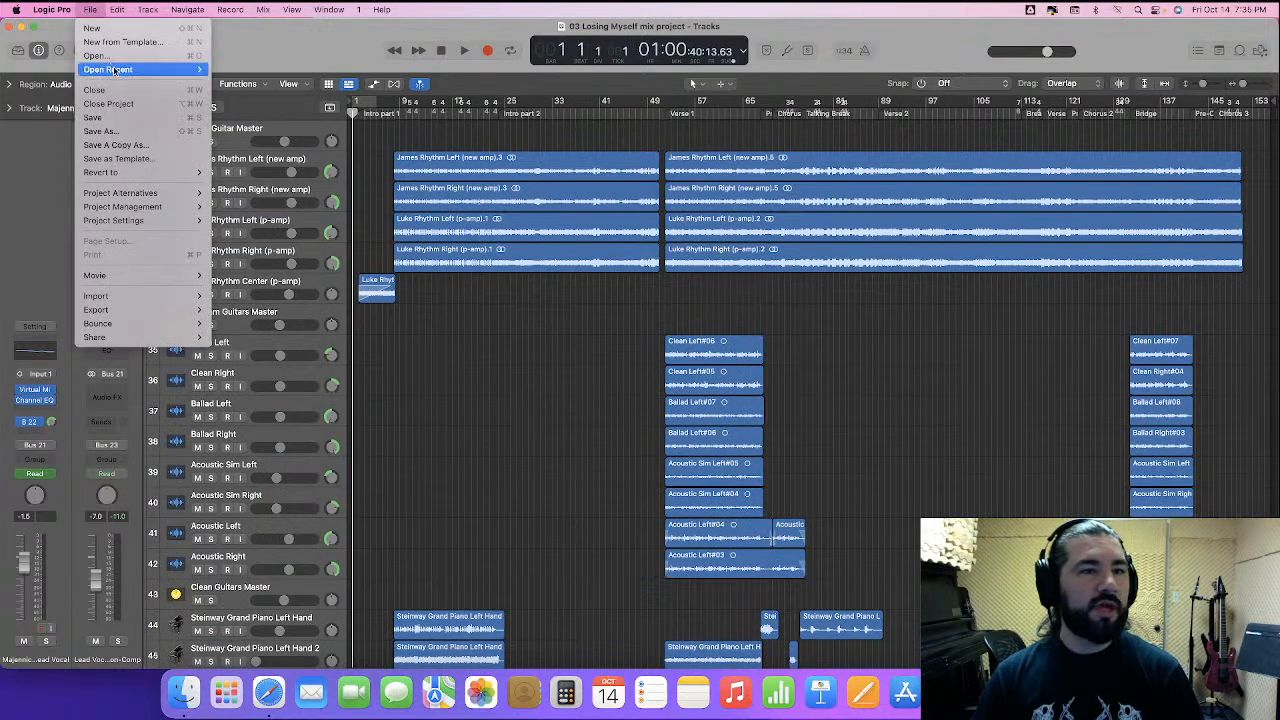
left_click(112, 56)
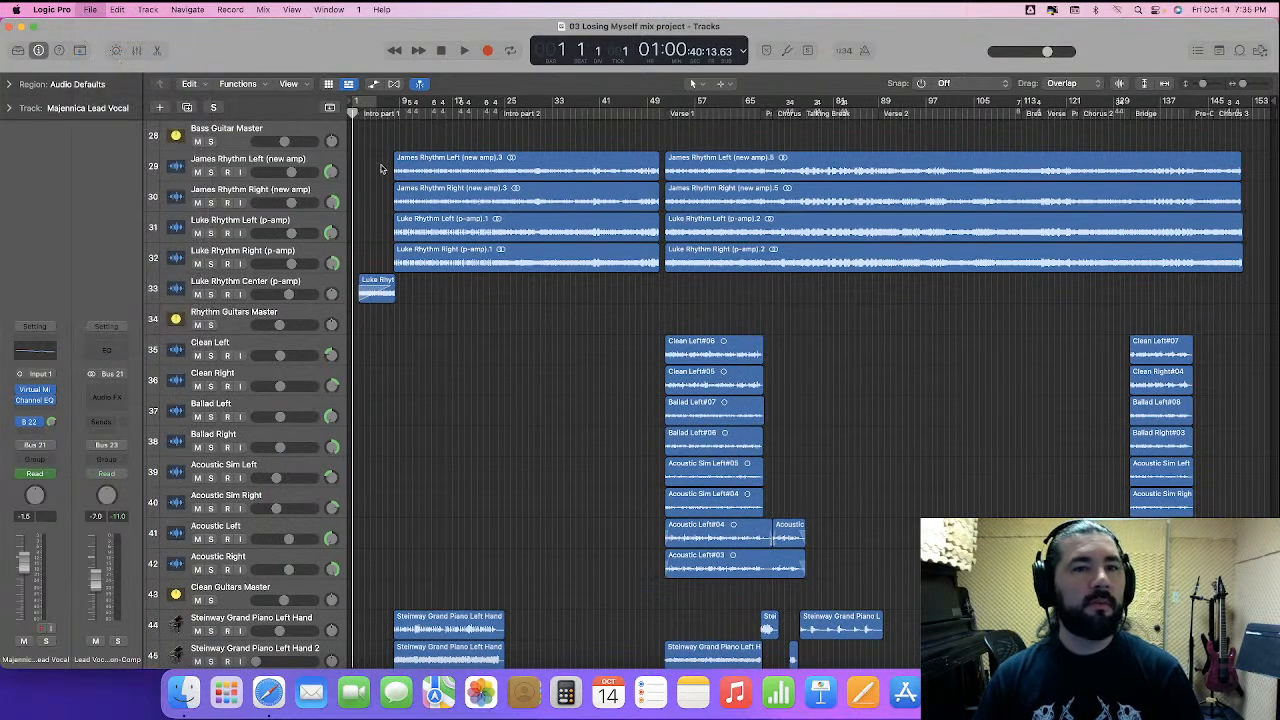
left_click(686, 94)
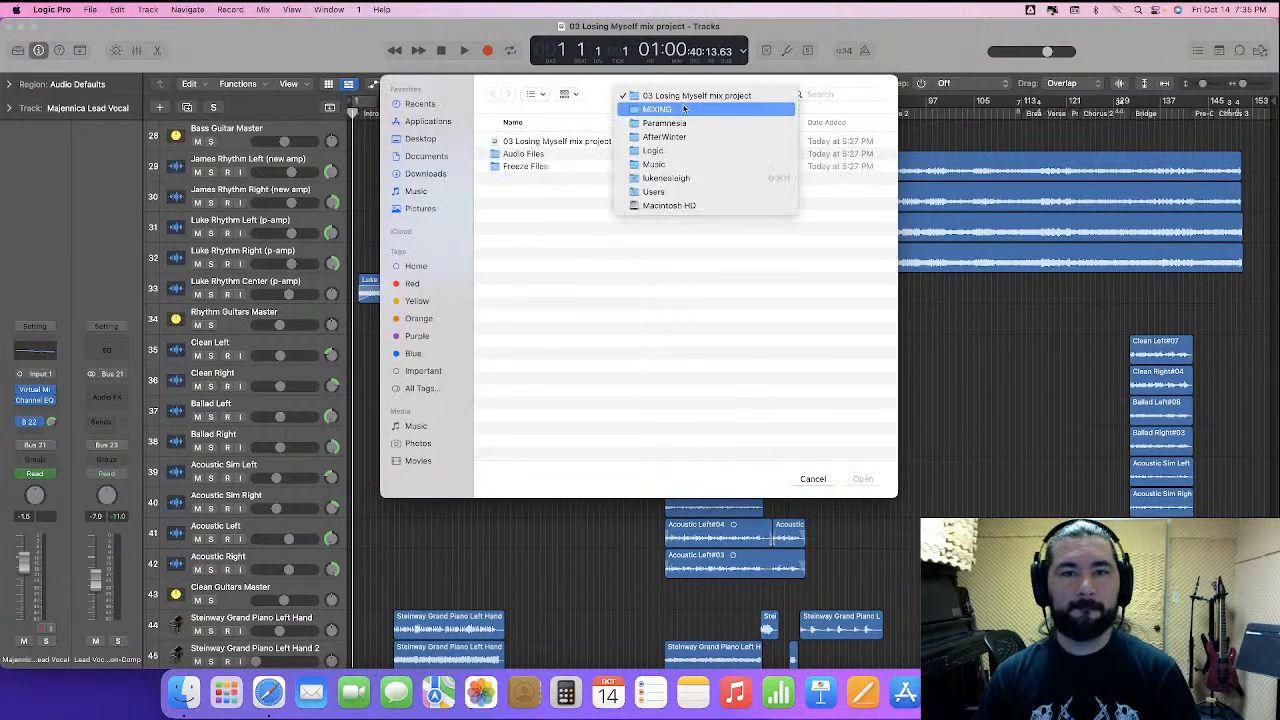
left_click(685, 109)
double_click(567, 178)
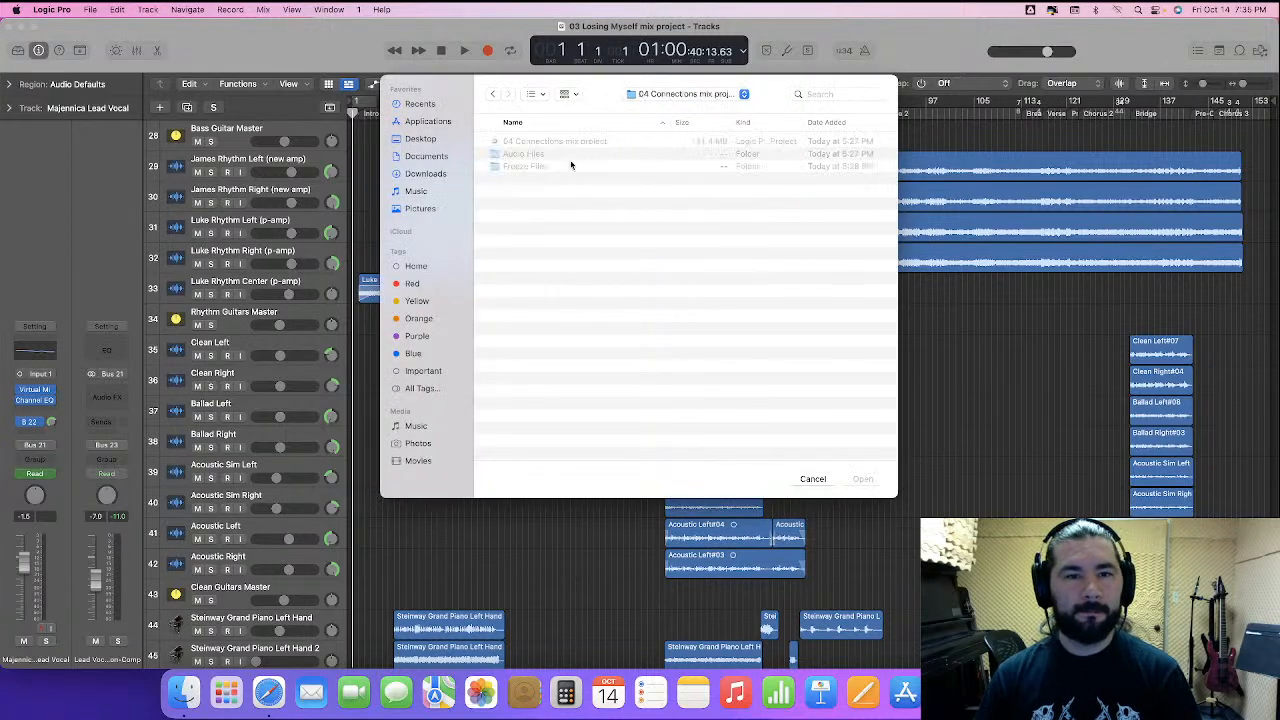
double_click(577, 143)
left_click(638, 268)
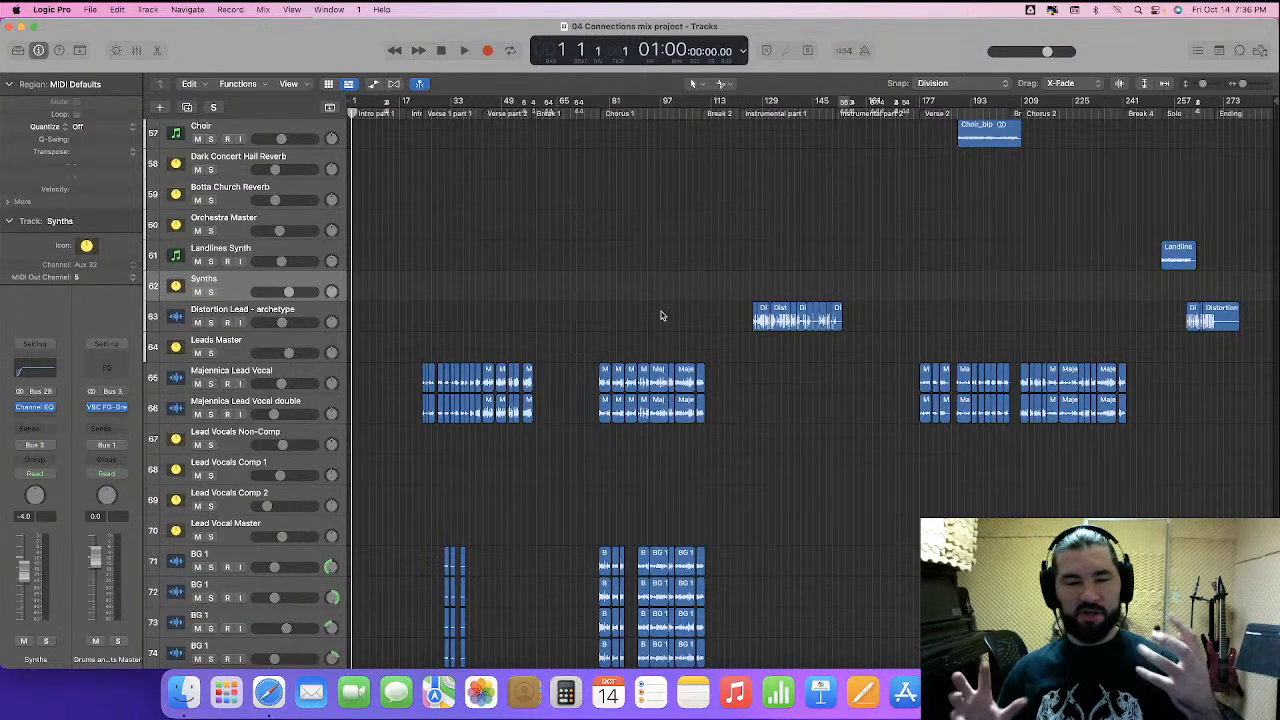
- Look over the track list from the drums to the background vocals and inspect the Virtual Mix Rack plug-in on track 65
scroll(660, 316, "up", 15)
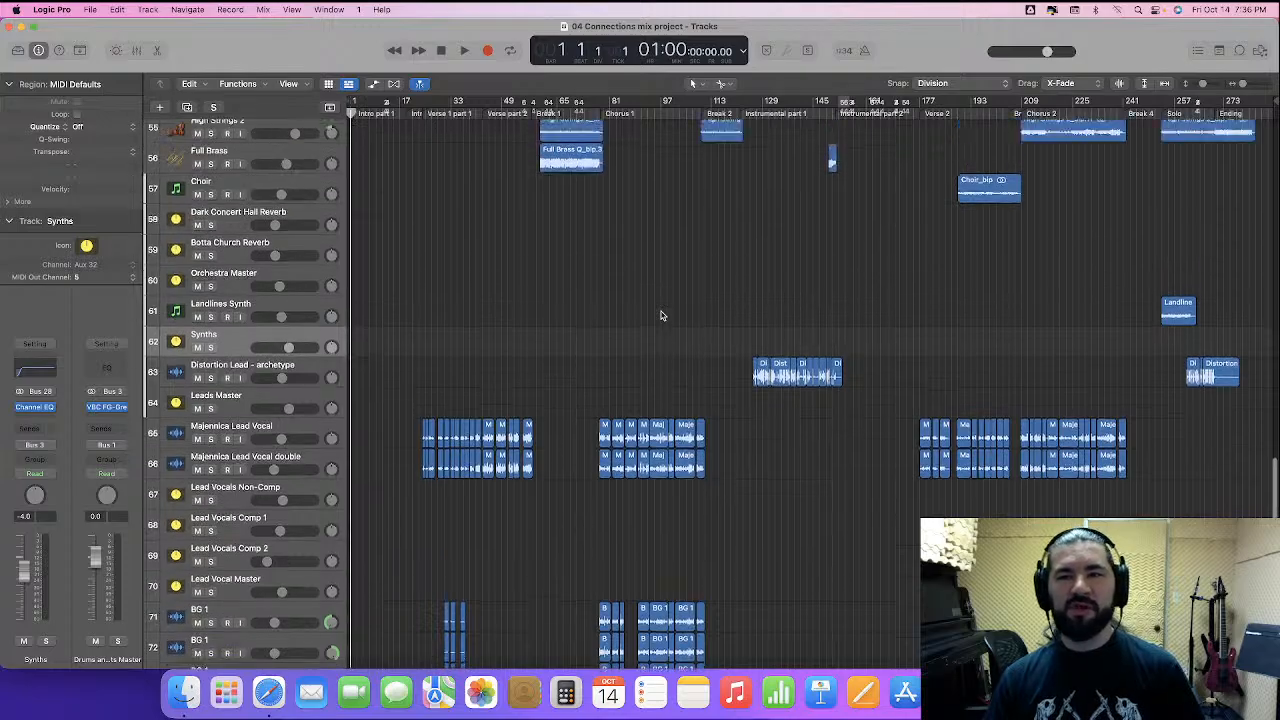
scroll(660, 316, "up", 4)
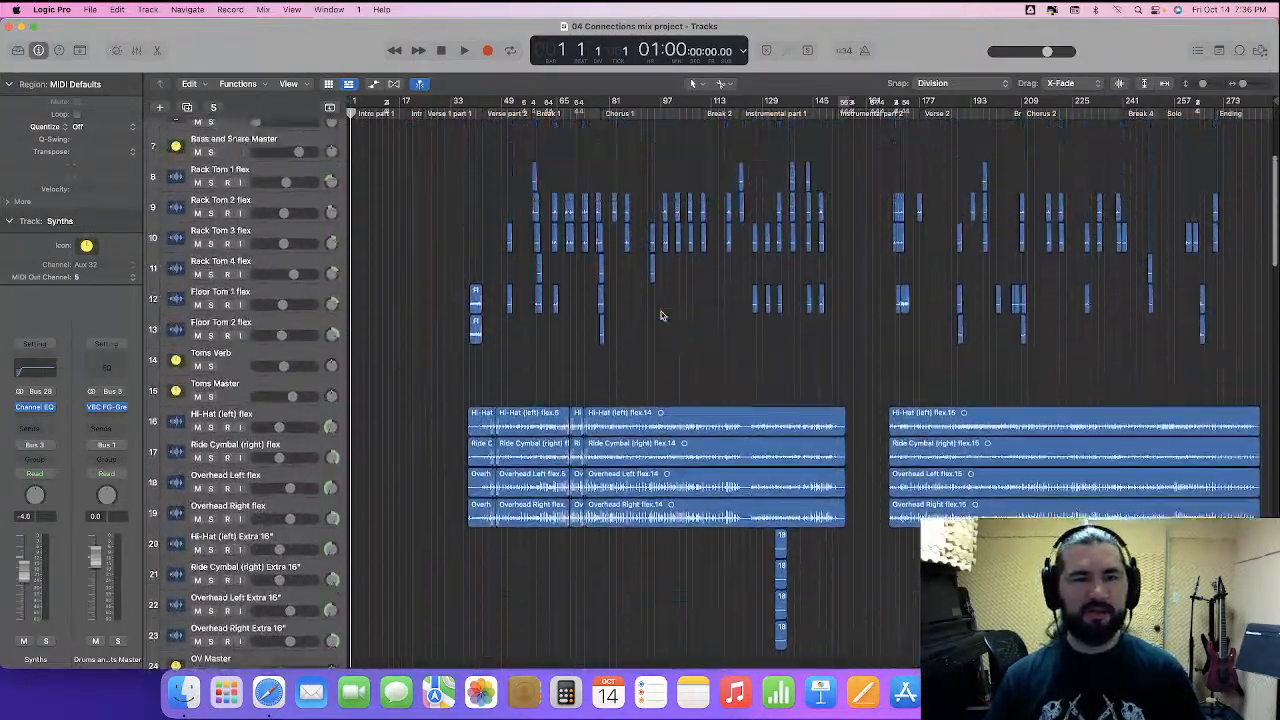
scroll(660, 316, "up", 1)
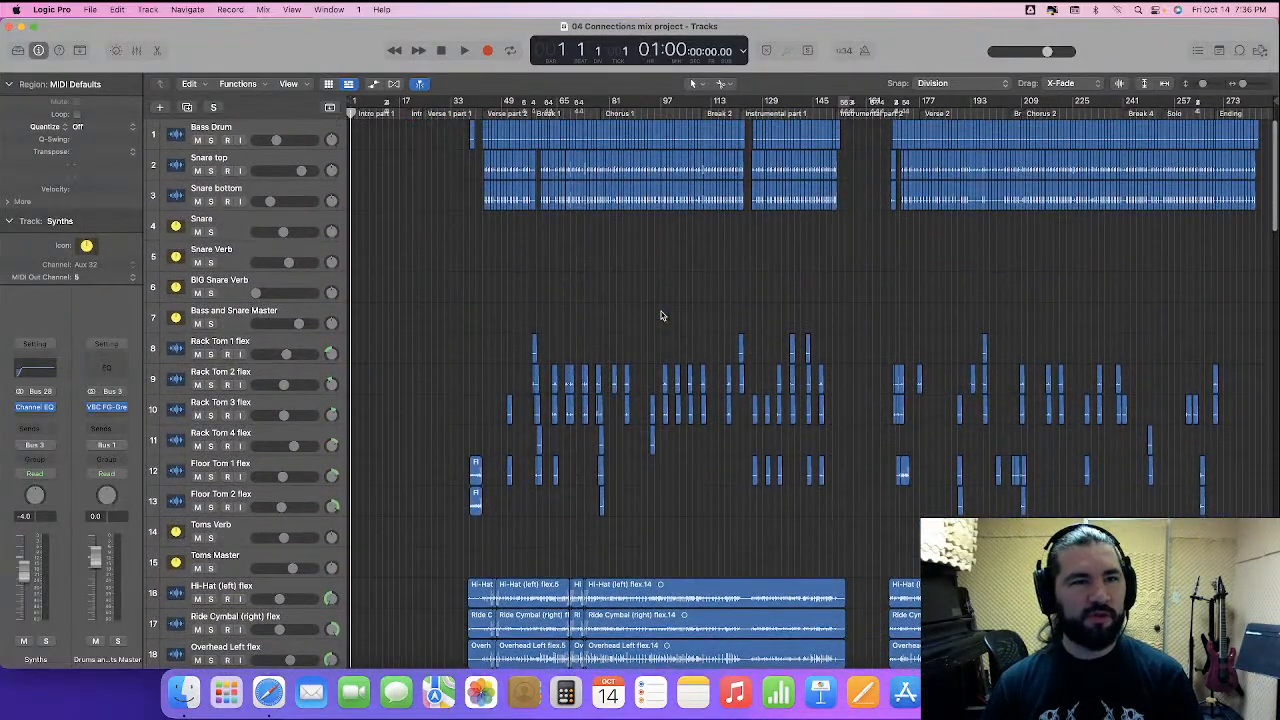
scroll(686, 330, "down", 20)
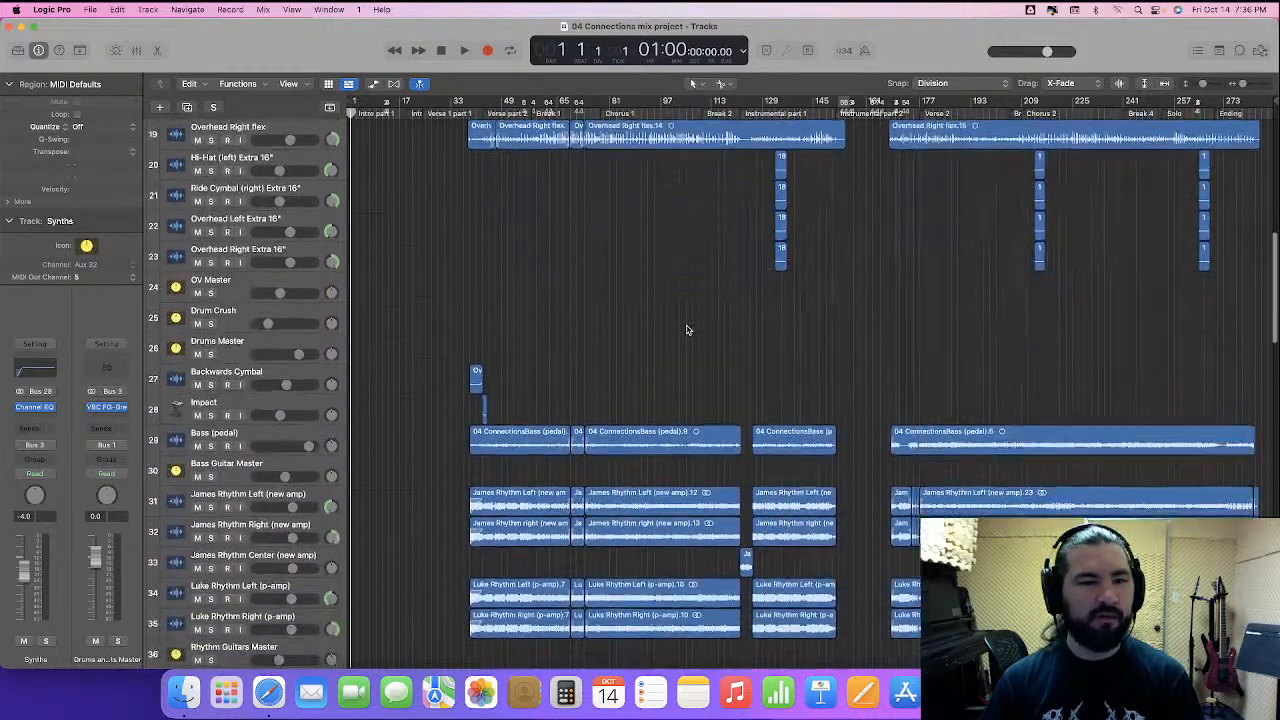
scroll(686, 331, "down", 3)
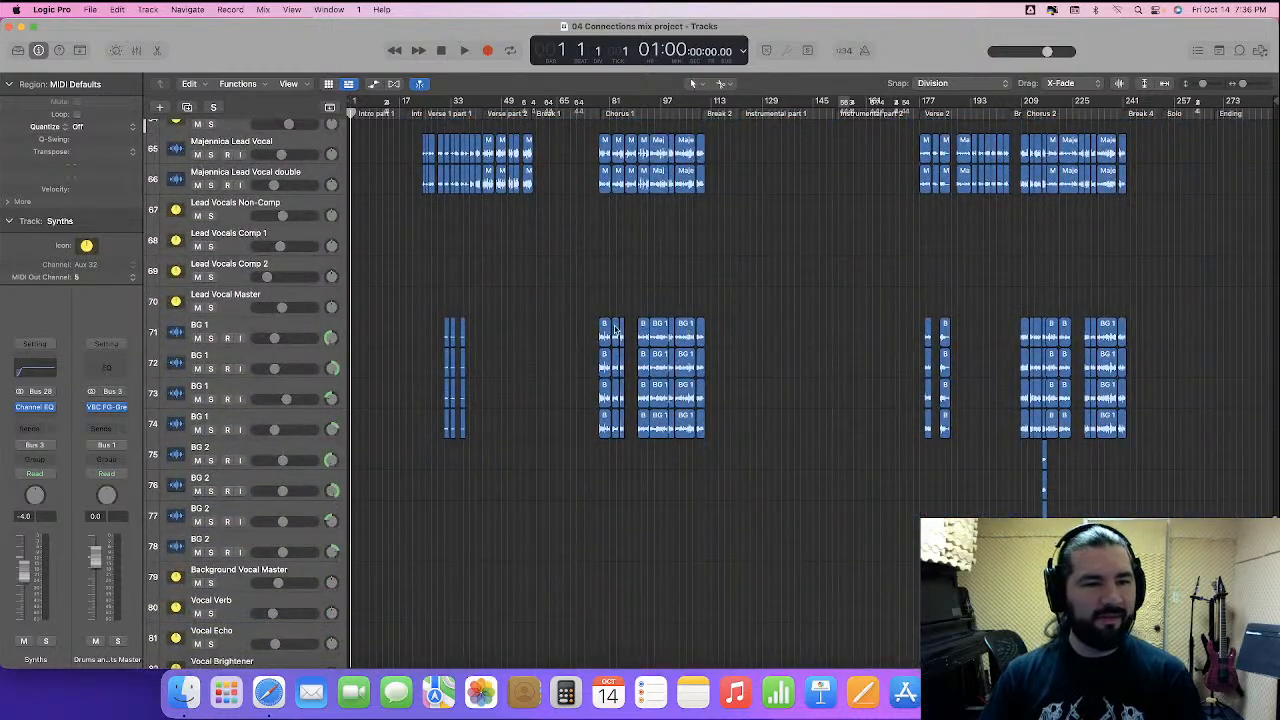
scroll(561, 310, "up", 2)
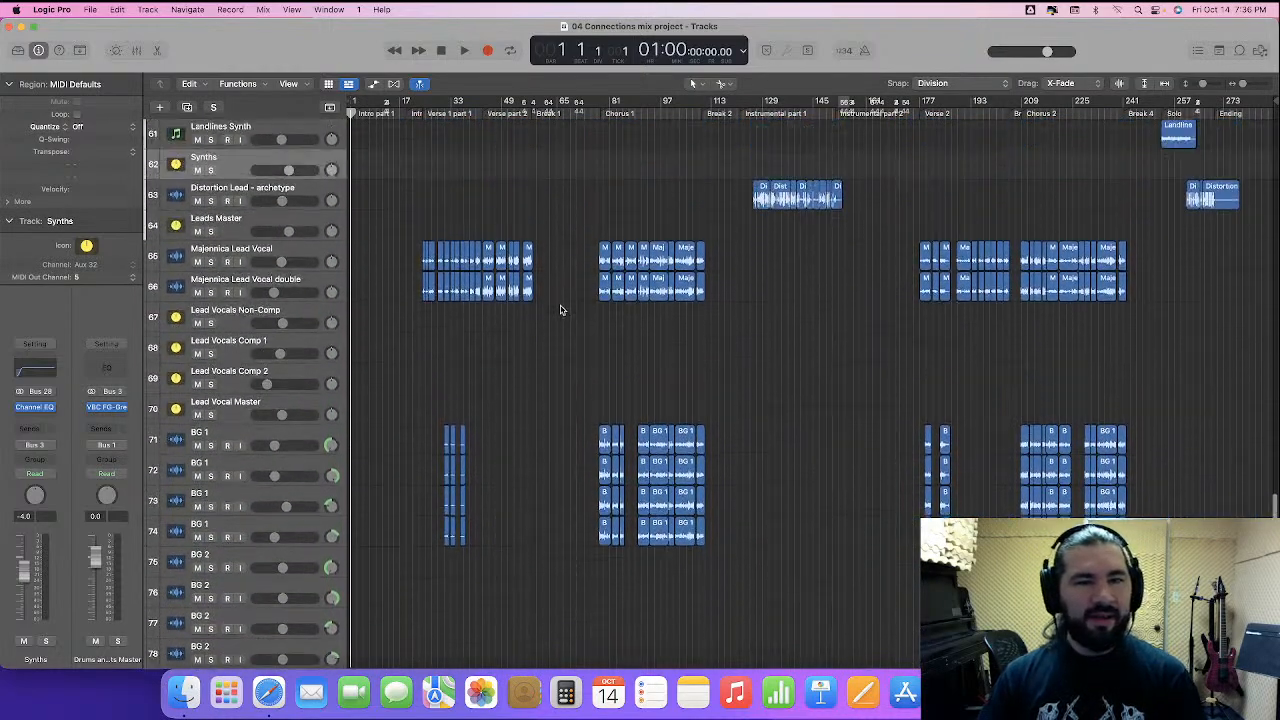
left_click(286, 252)
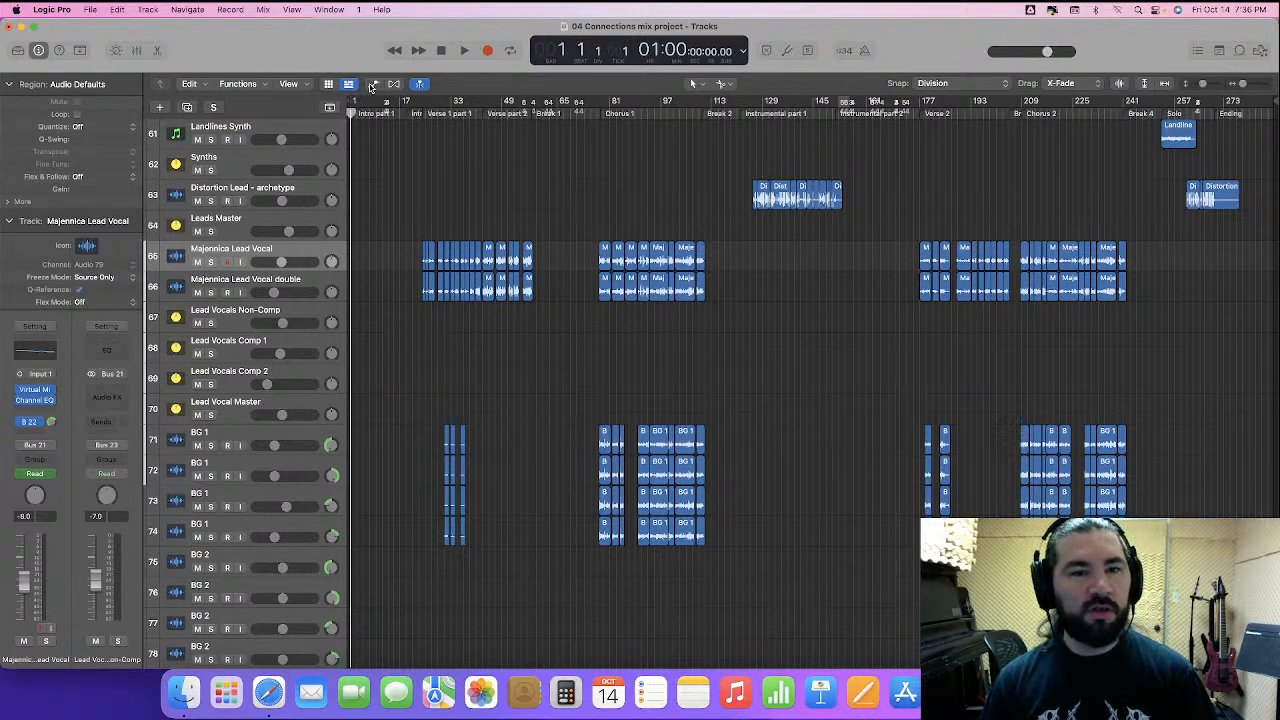
left_click(36, 390)
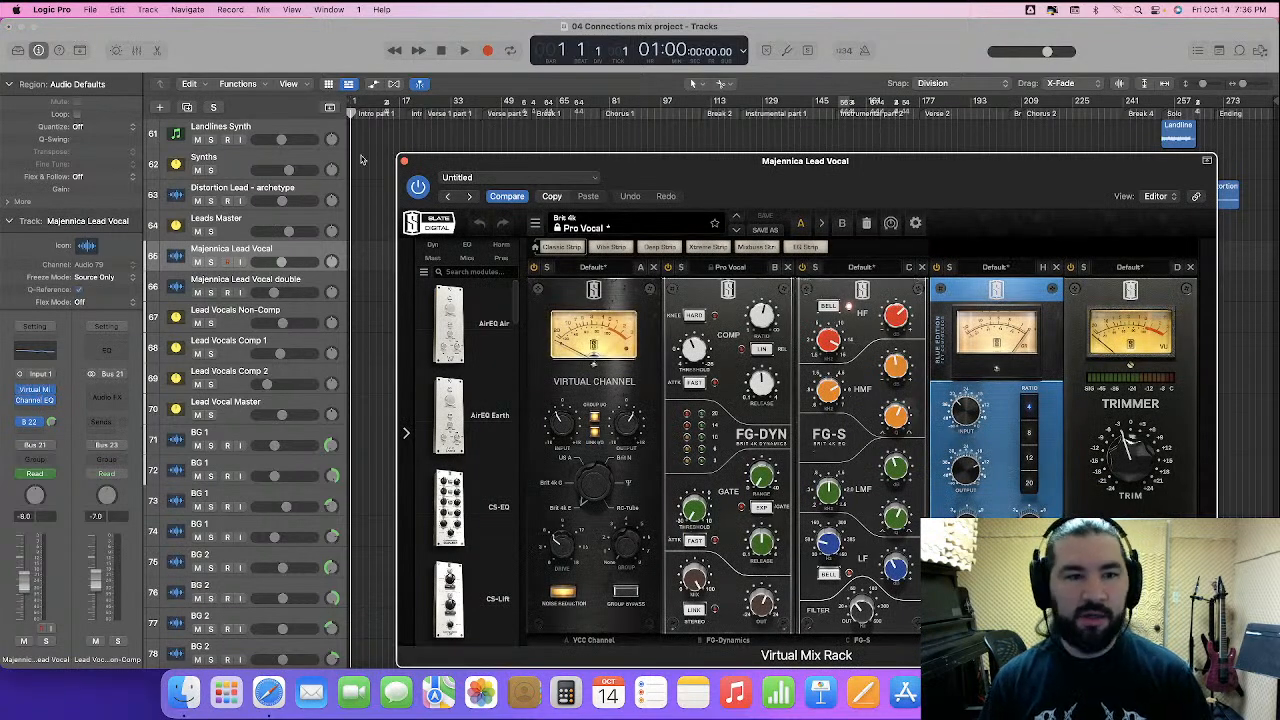
left_click(403, 162)
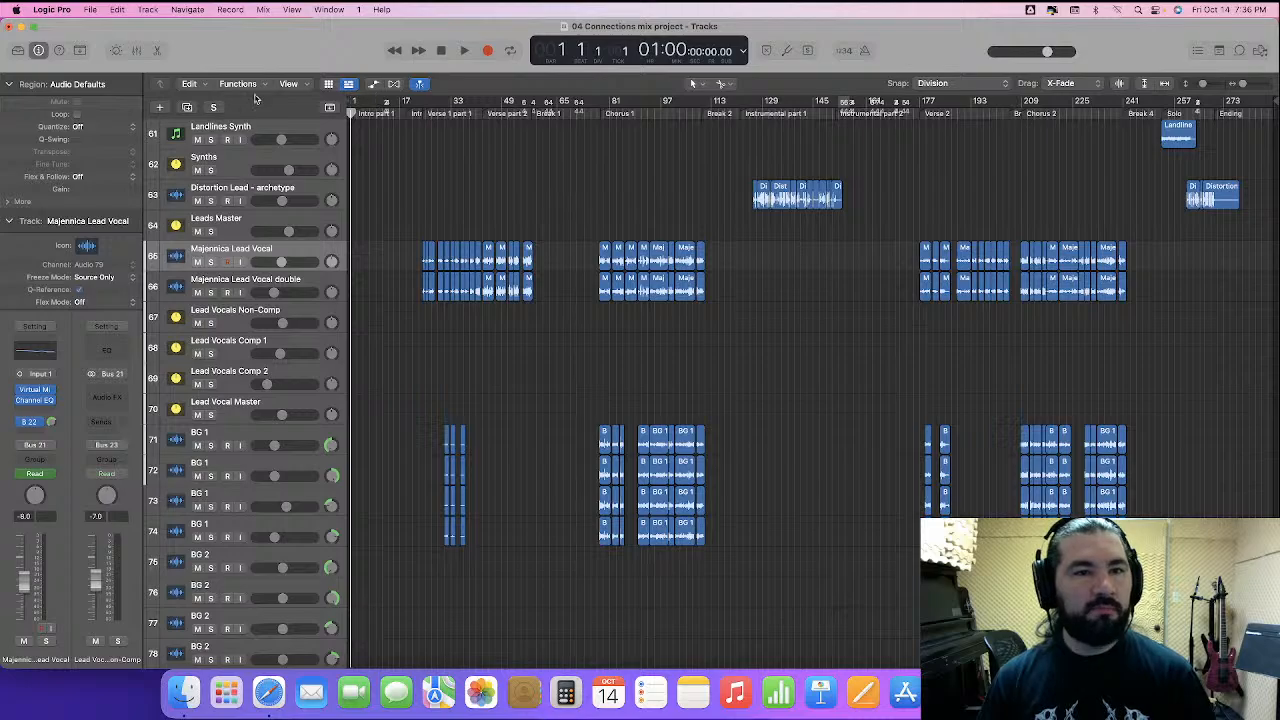
- Show the mixer, set a channel's level to -12.5 dB, and hide the mixer again
left_click(138, 49)
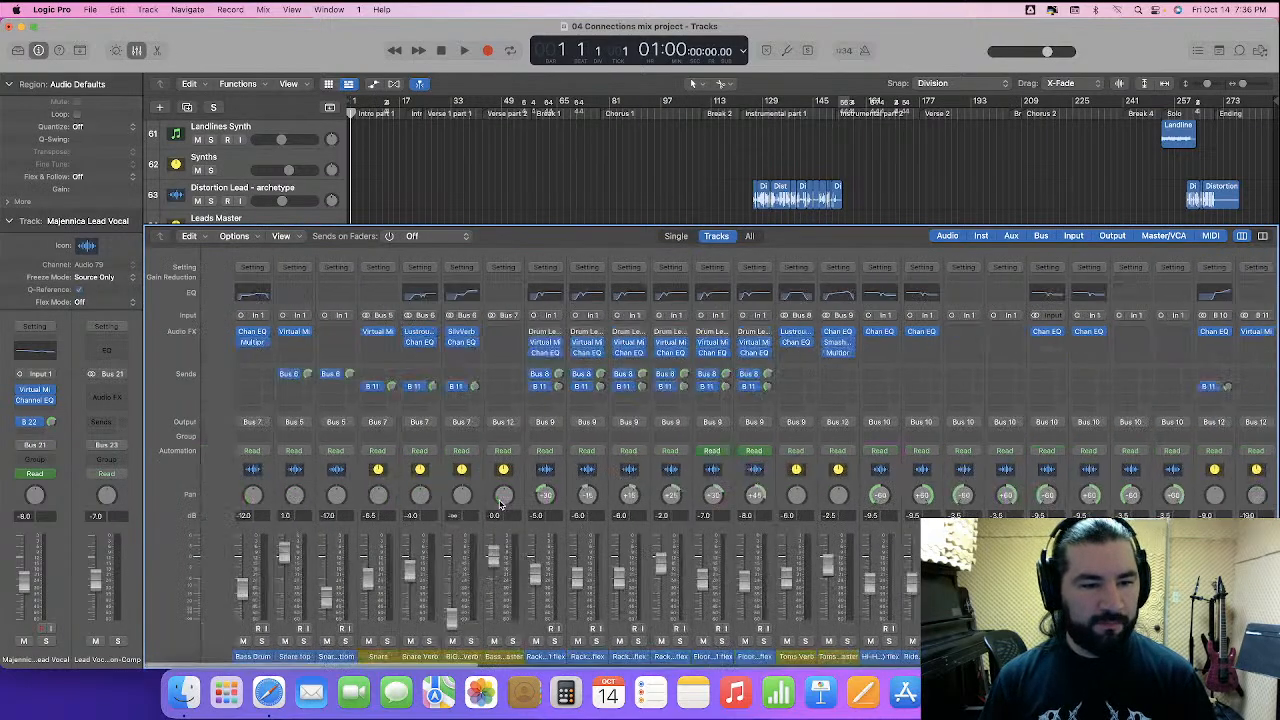
scroll(226, 558, "right", 1)
type("-12.5")
key("Return")
key("x")
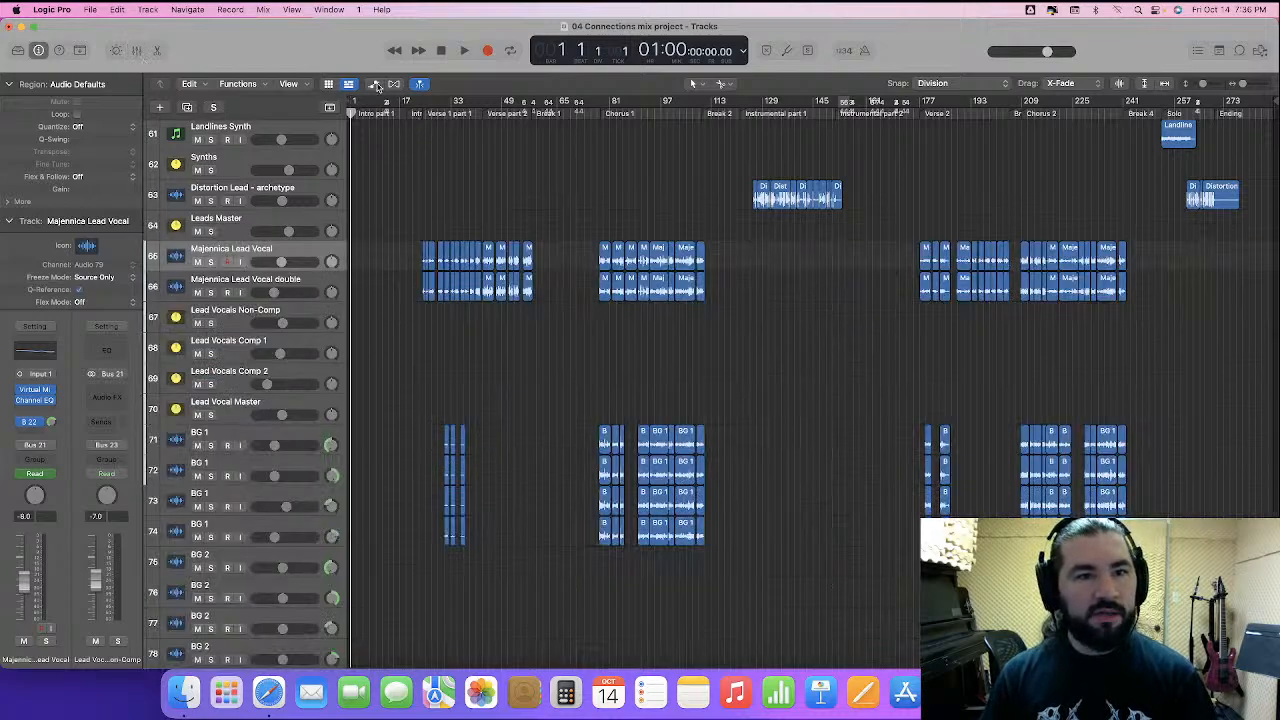
- Show track automation and enlarge lead vocal tracks 65 and 66 to the same tall height
left_click(374, 84)
left_click_drag(267, 296, 276, 440)
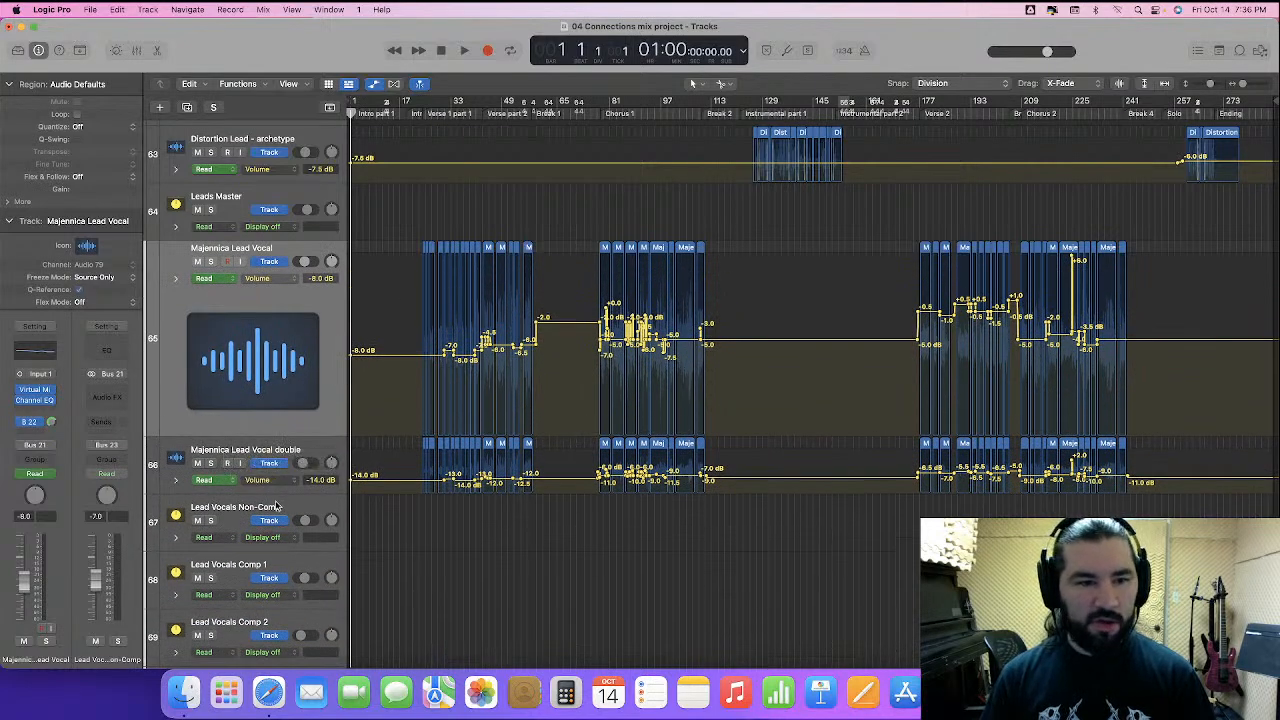
left_click_drag(267, 492, 270, 612)
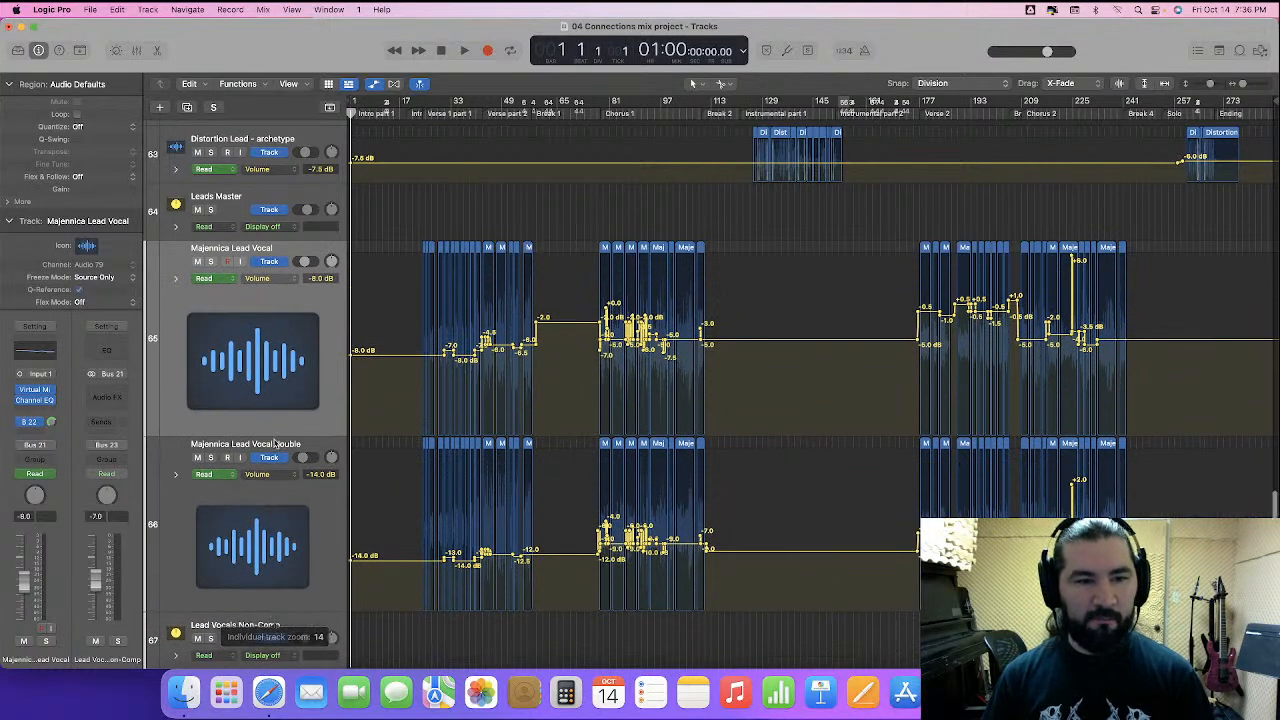
scroll(268, 452, "down", 3)
mouse_move(253, 343)
left_mouse_down()
mouse_move(253, 369)
mouse_move(253, 353)
left_mouse_up()
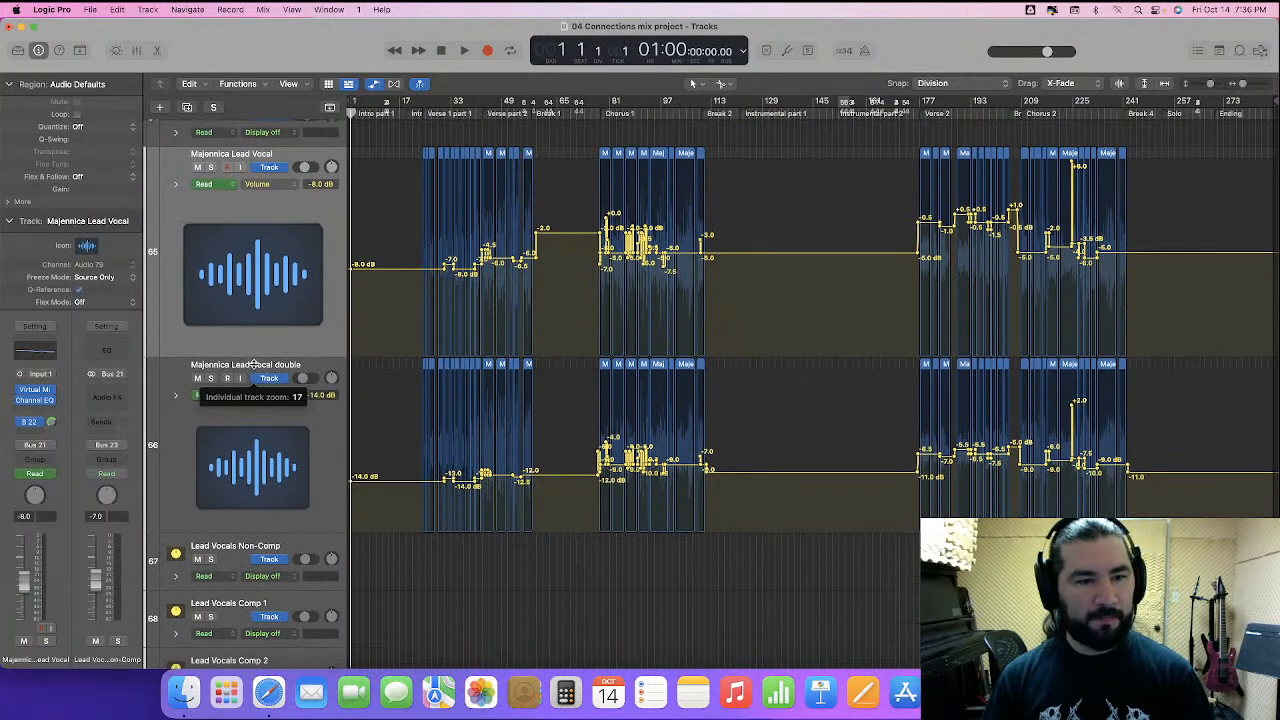
left_click_drag(269, 529, 273, 567)
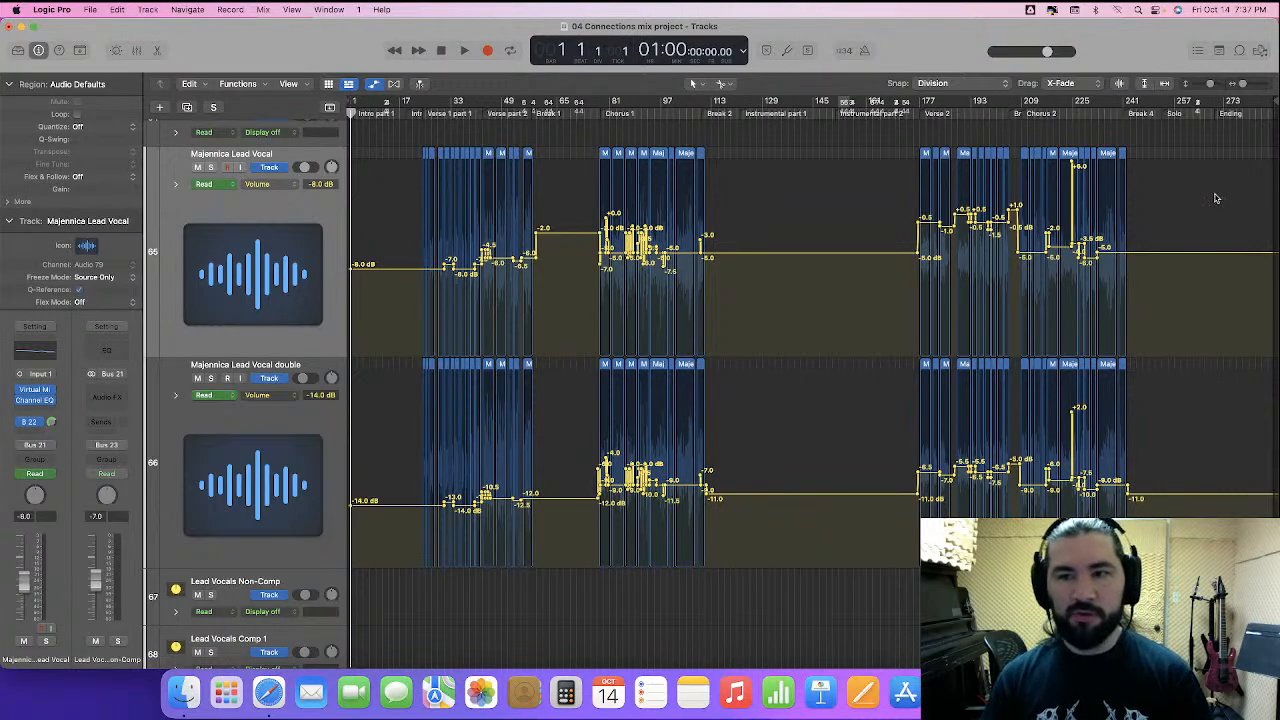
- Delete all volume automation on tracks 65 and 66 and restart it at -2.0 dB on track 65 and -11.0 dB on track 66
left_click_drag(1220, 158, 340, 553)
key("Delete")
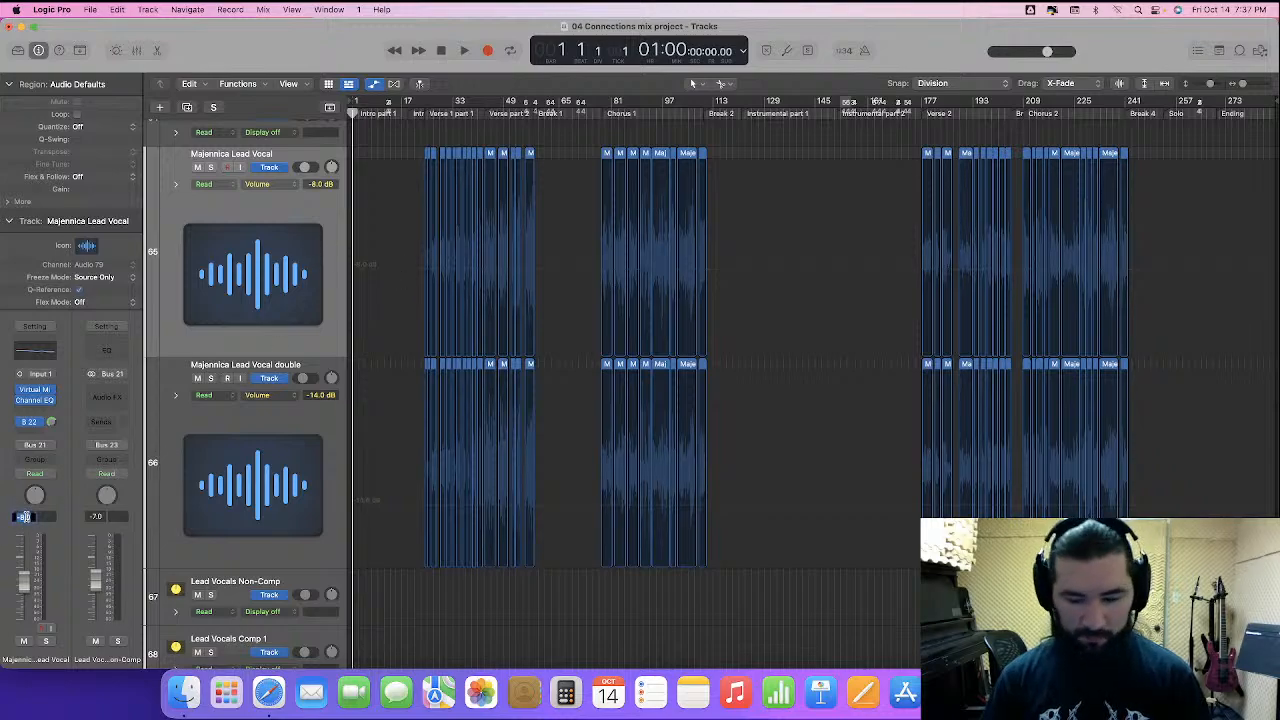
left_click(260, 430)
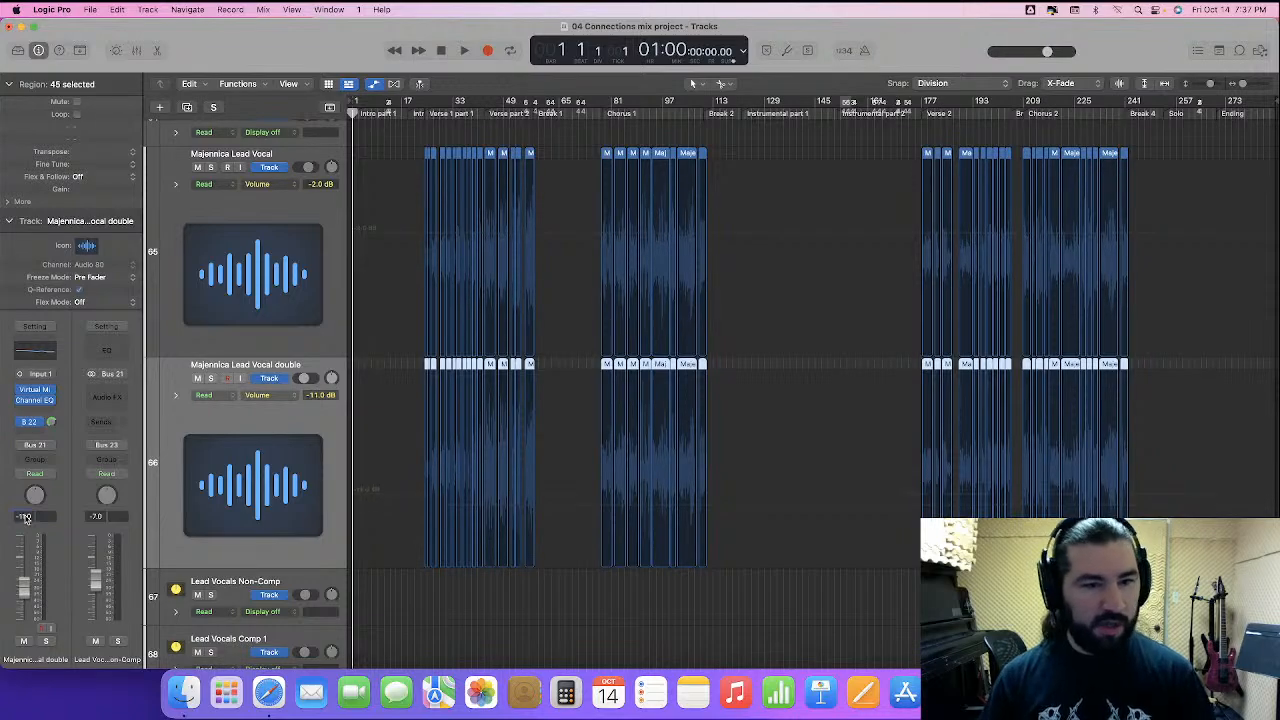
left_click(406, 280)
left_click(398, 461)
- Examine the Verse 1 vocal regions up close and look through the automation lanes of the other tracks
key("super+Right")
key("super+Right")
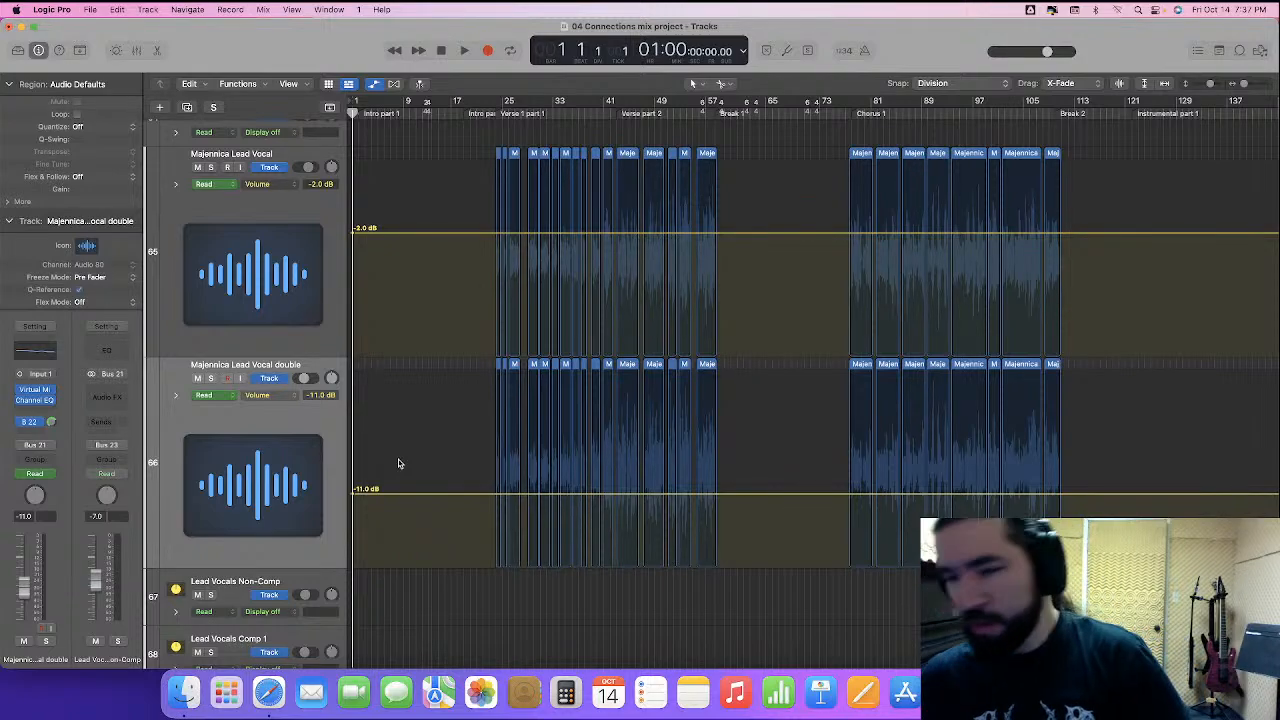
key("super+Right")
key("super+Right")
key("super+Right")
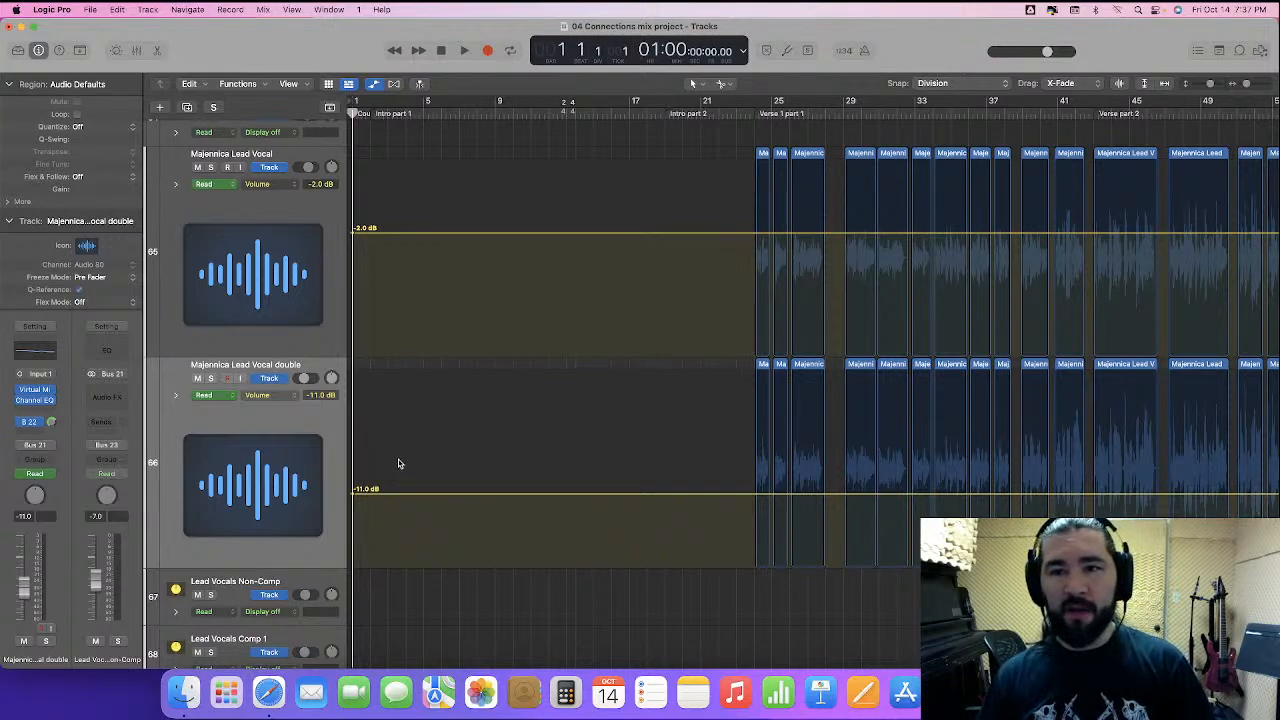
scroll(398, 463, "up", 20)
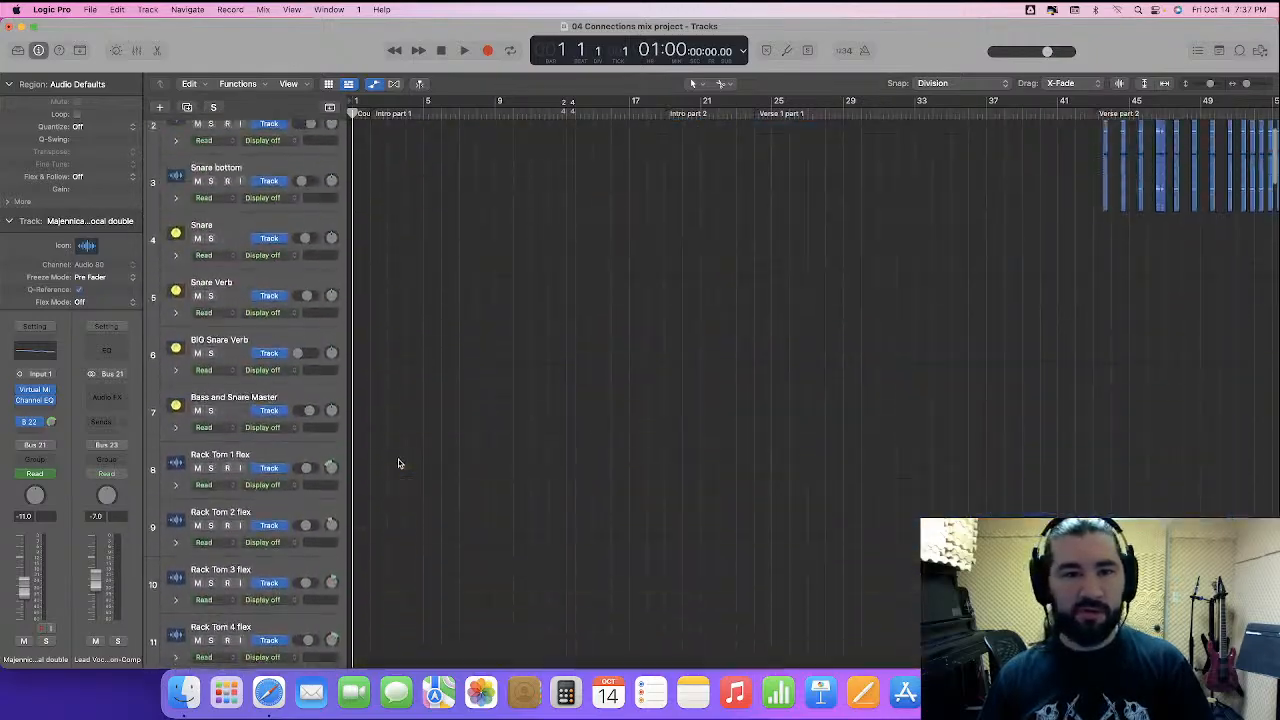
scroll(398, 463, "down", 20)
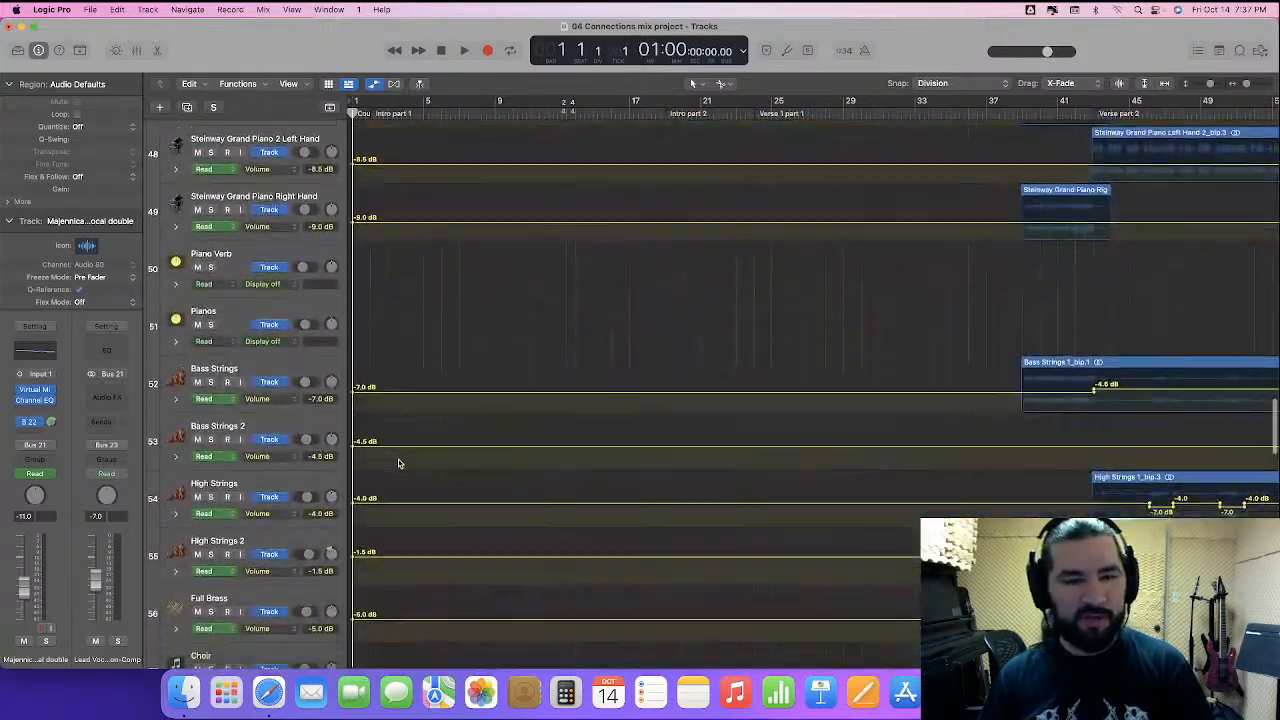
scroll(398, 463, "down", 6)
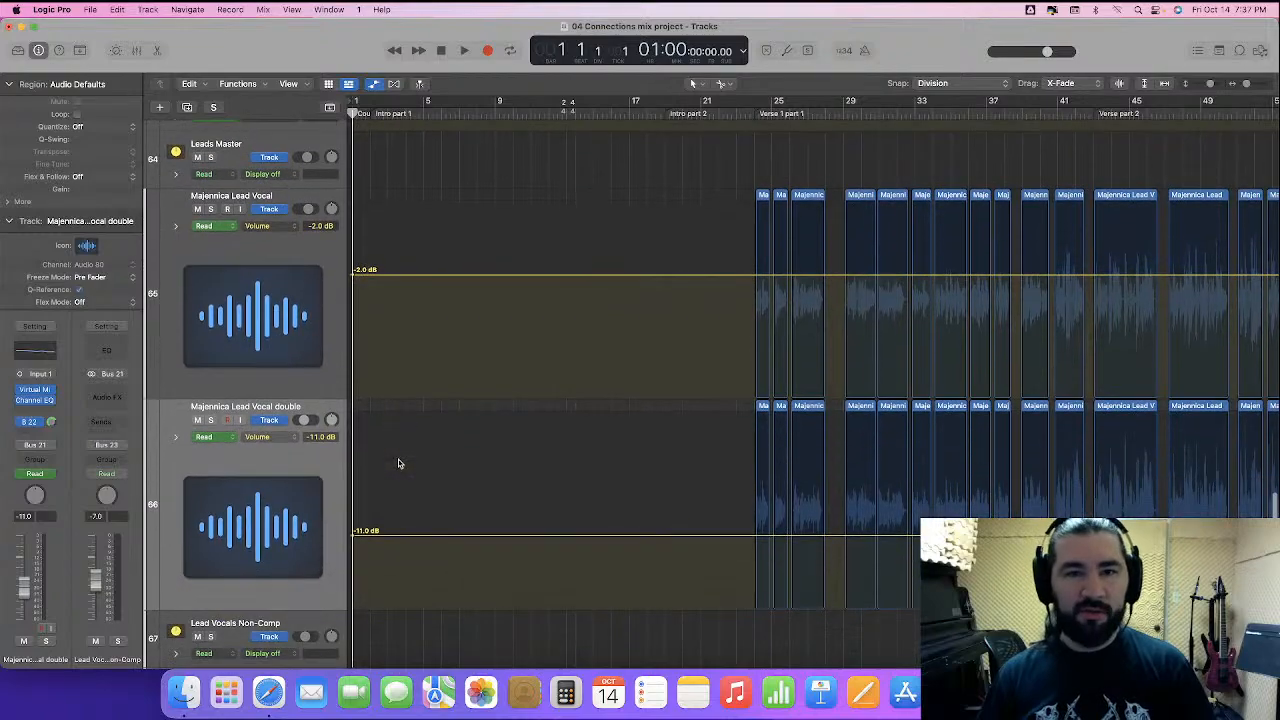
scroll(398, 463, "right", 5)
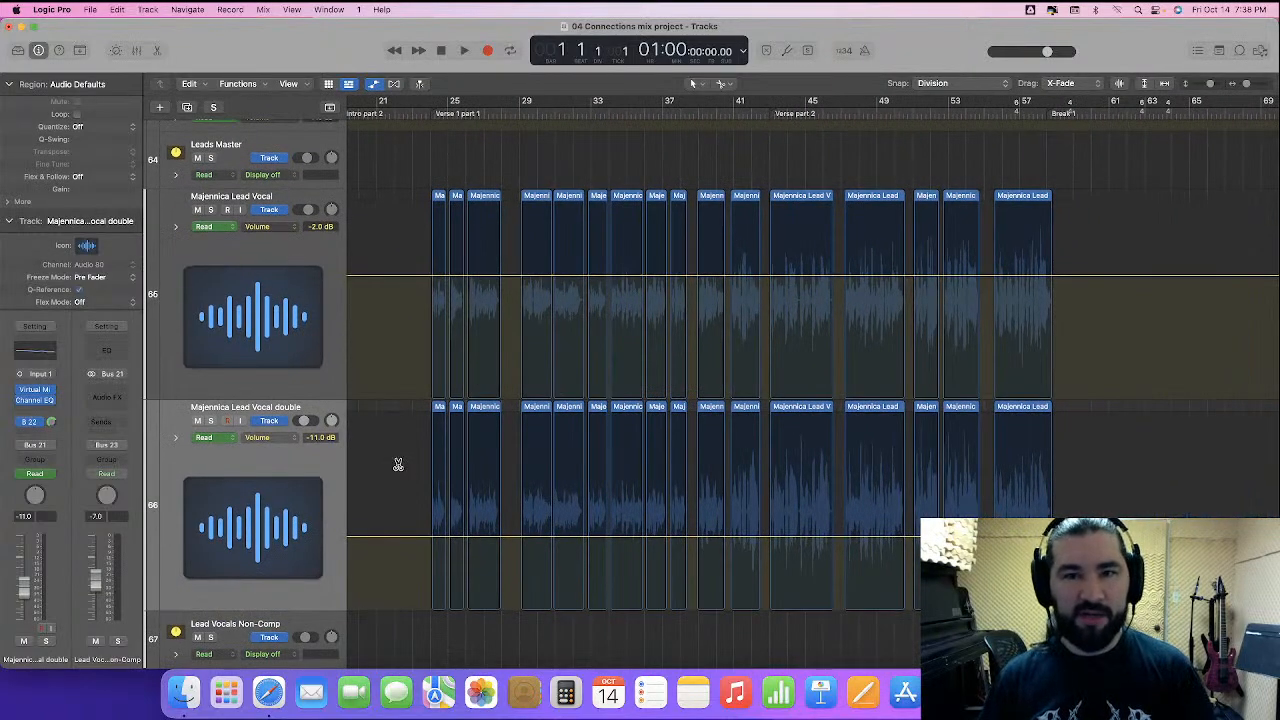
- Add automation points to tracks 65 and 66 just before Verse part 2 at bar 43, and briefly play the song from the start
key("super+Right")
key("super+Right")
scroll(578, 443, "right", 9)
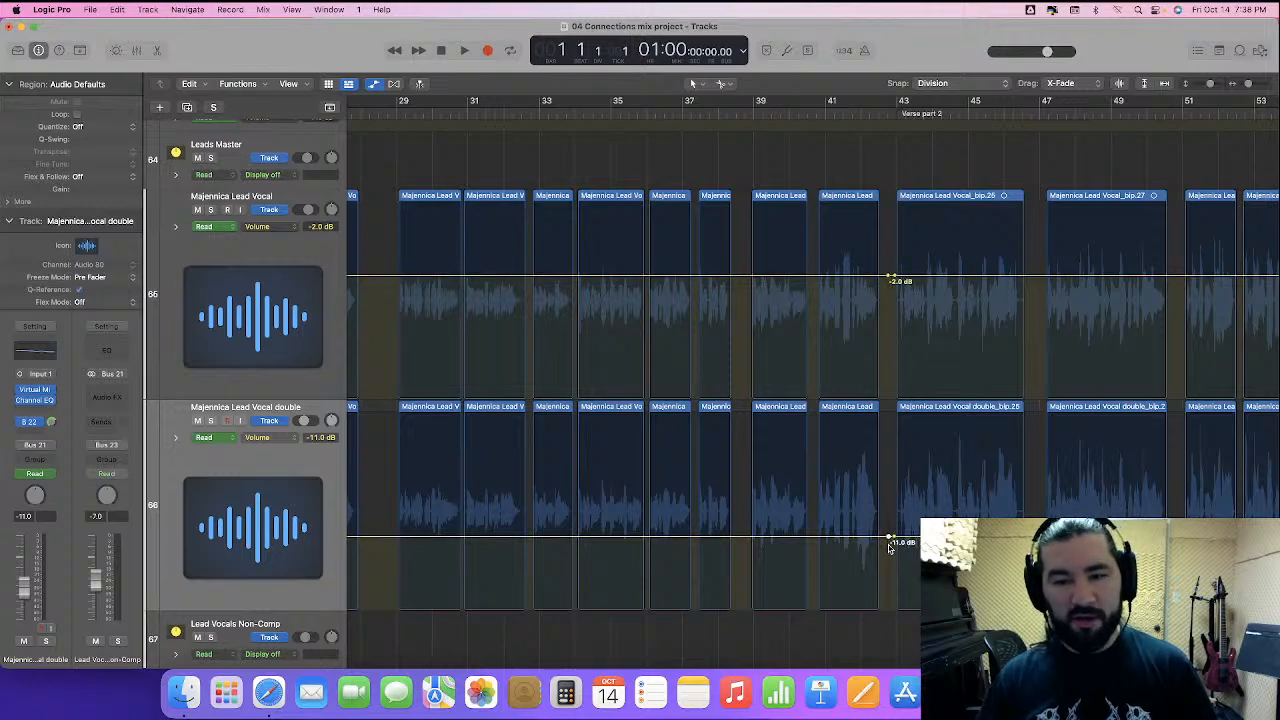
scroll(889, 545, "left", 15)
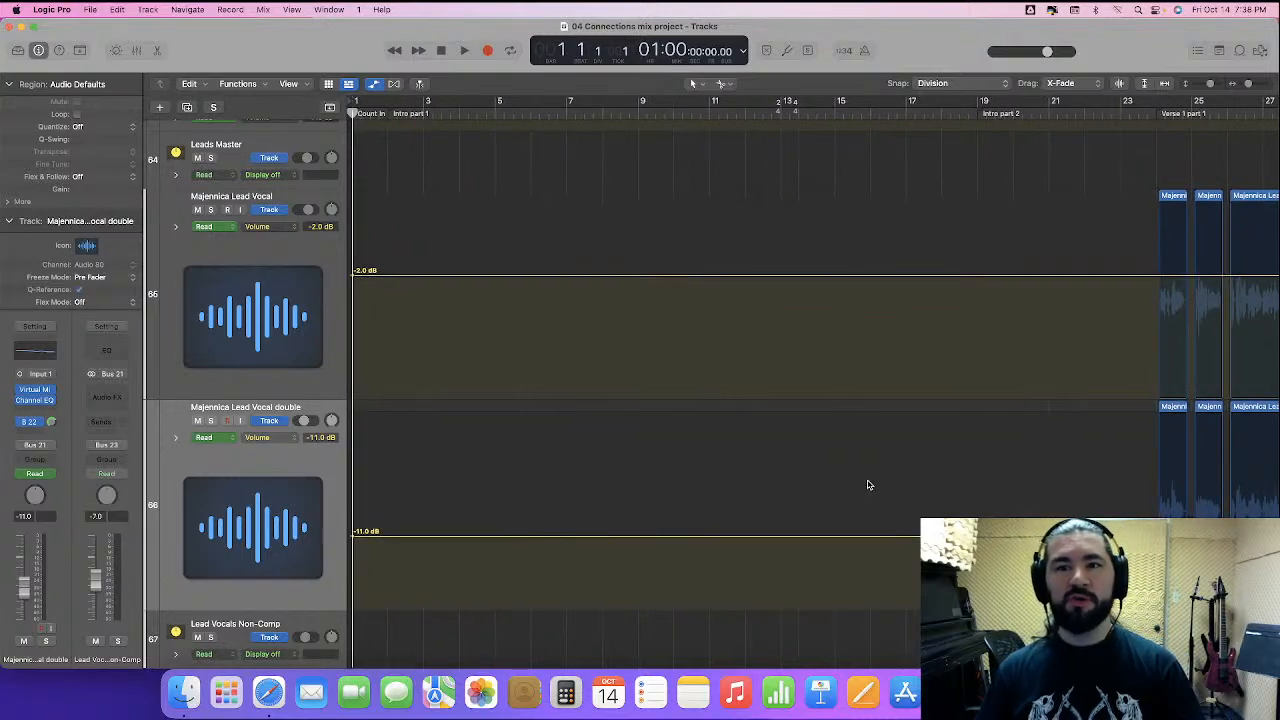
key("space")
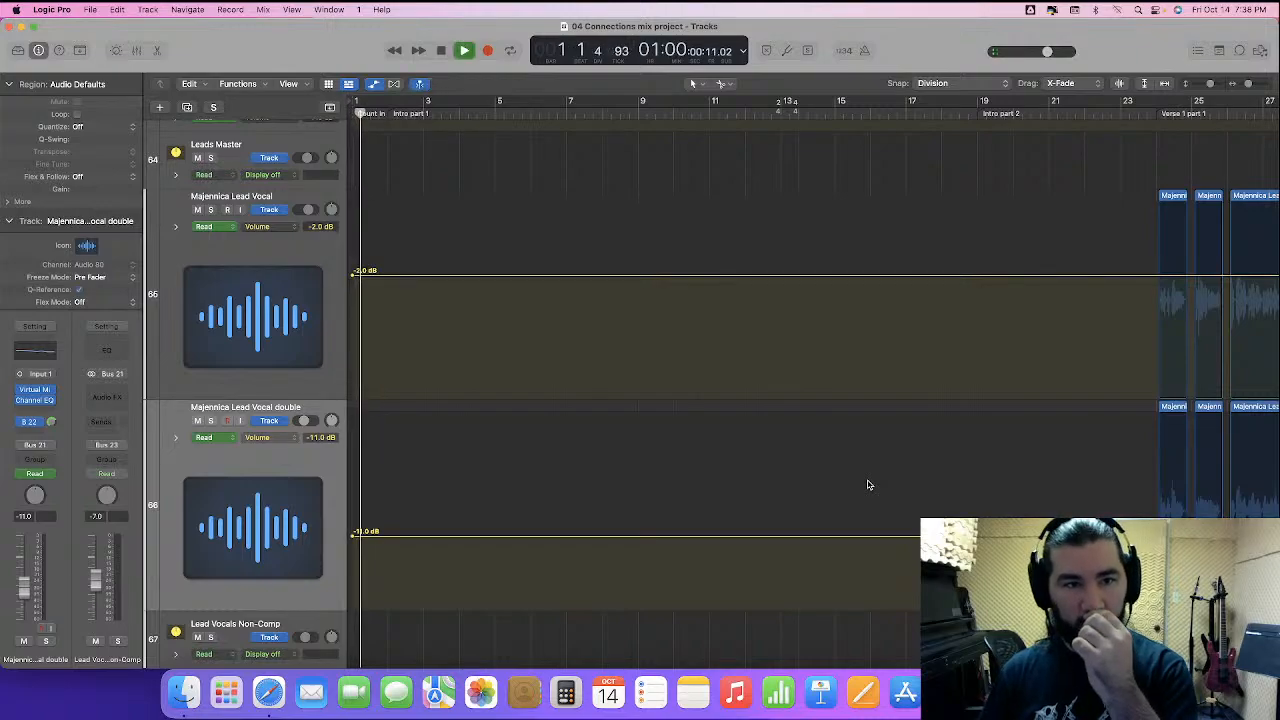
key("space")
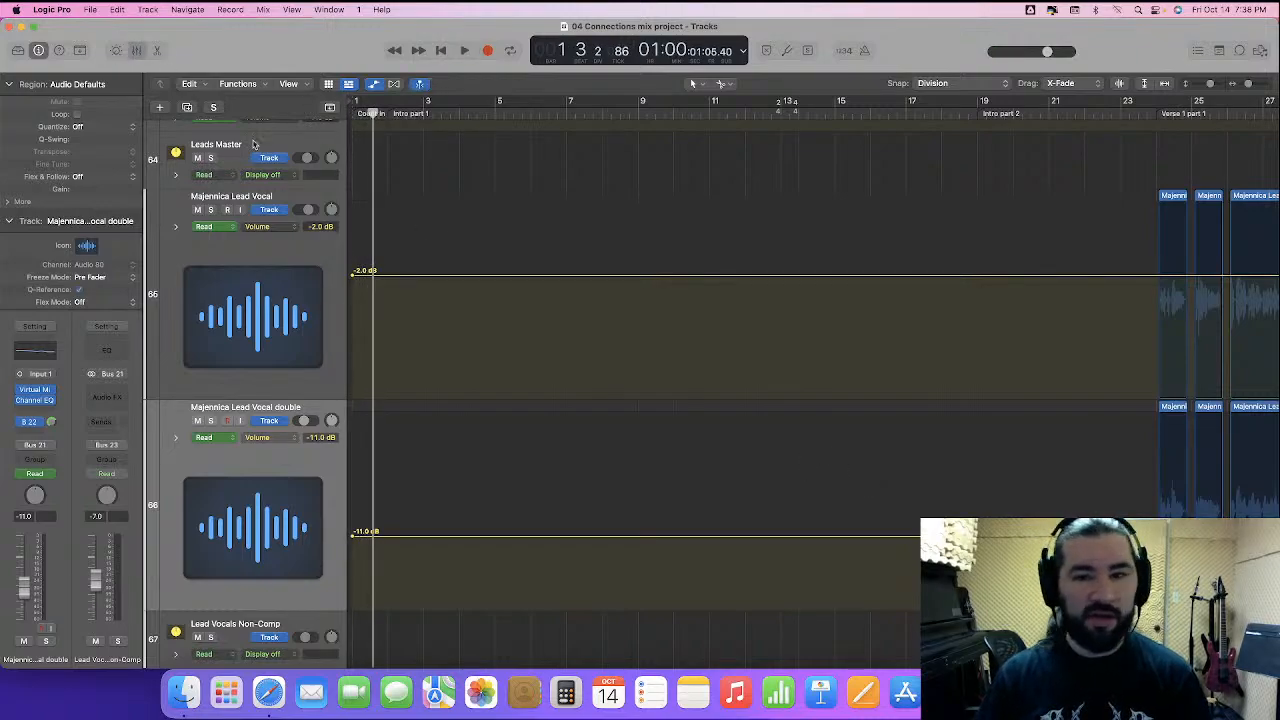
- In the mixer, add a Bus 32 send to the Bus 1 channel that outputs to St Out
key("x")
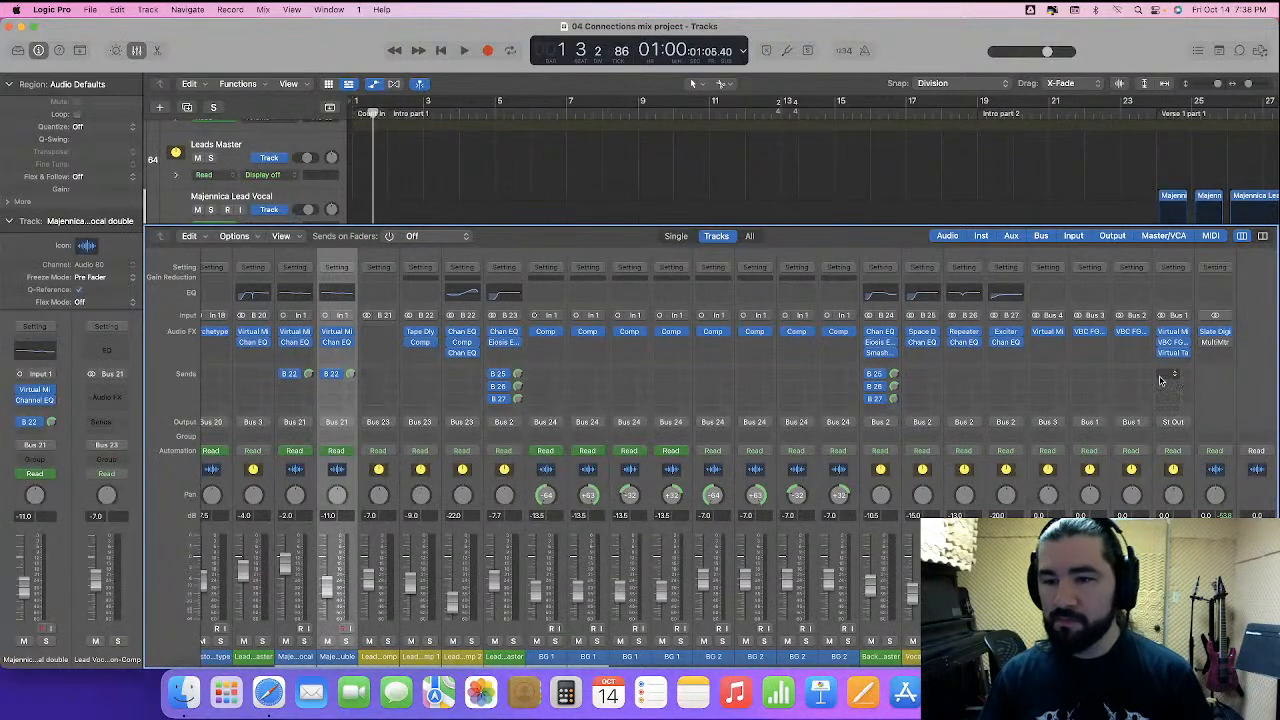
left_click(1160, 380)
mouse_move(1157, 397)
left_click(1040, 556)
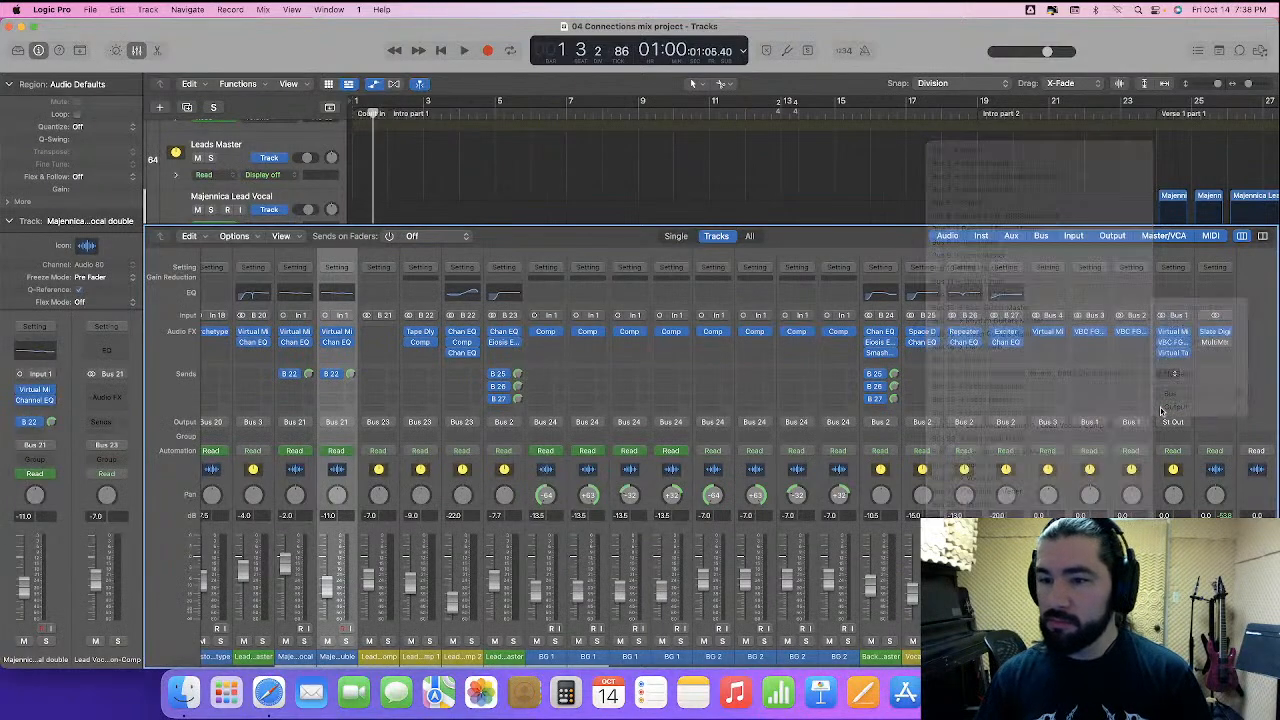
double_click(1187, 375)
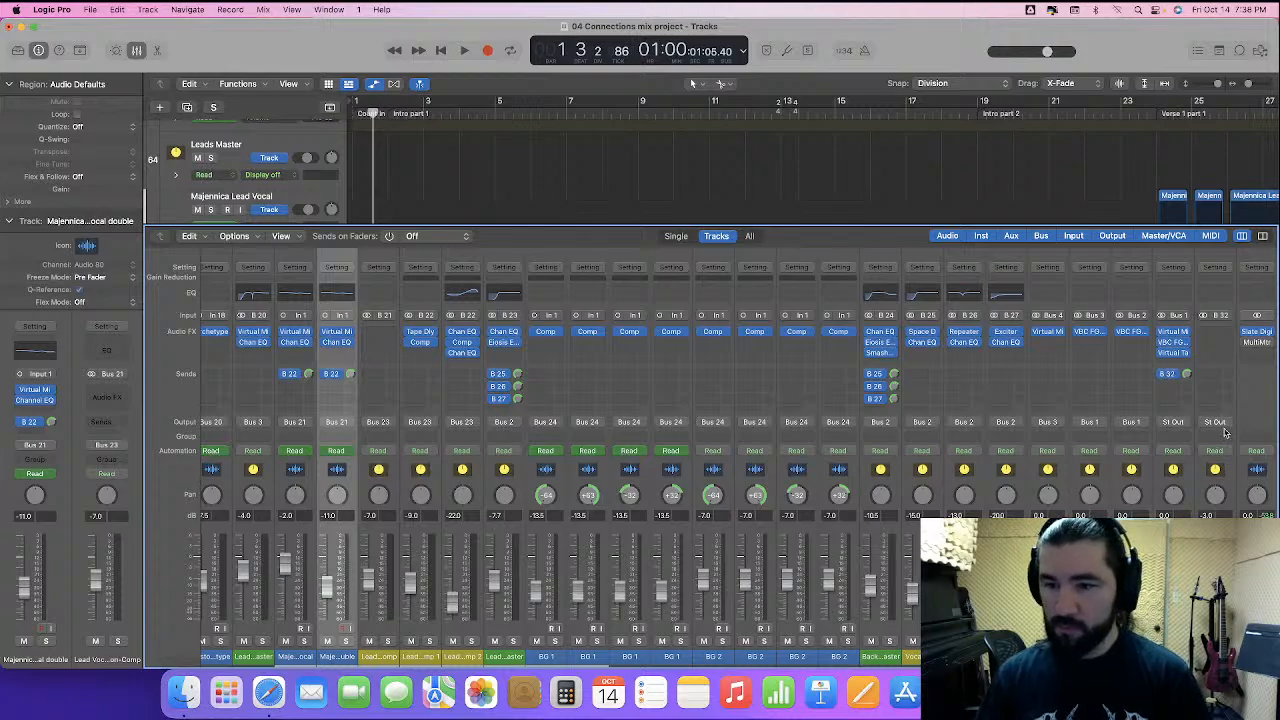
- Route the Bus 32 channel's output to Output 19-20 and close the mixer
left_click(1214, 422)
mouse_move(1195, 465)
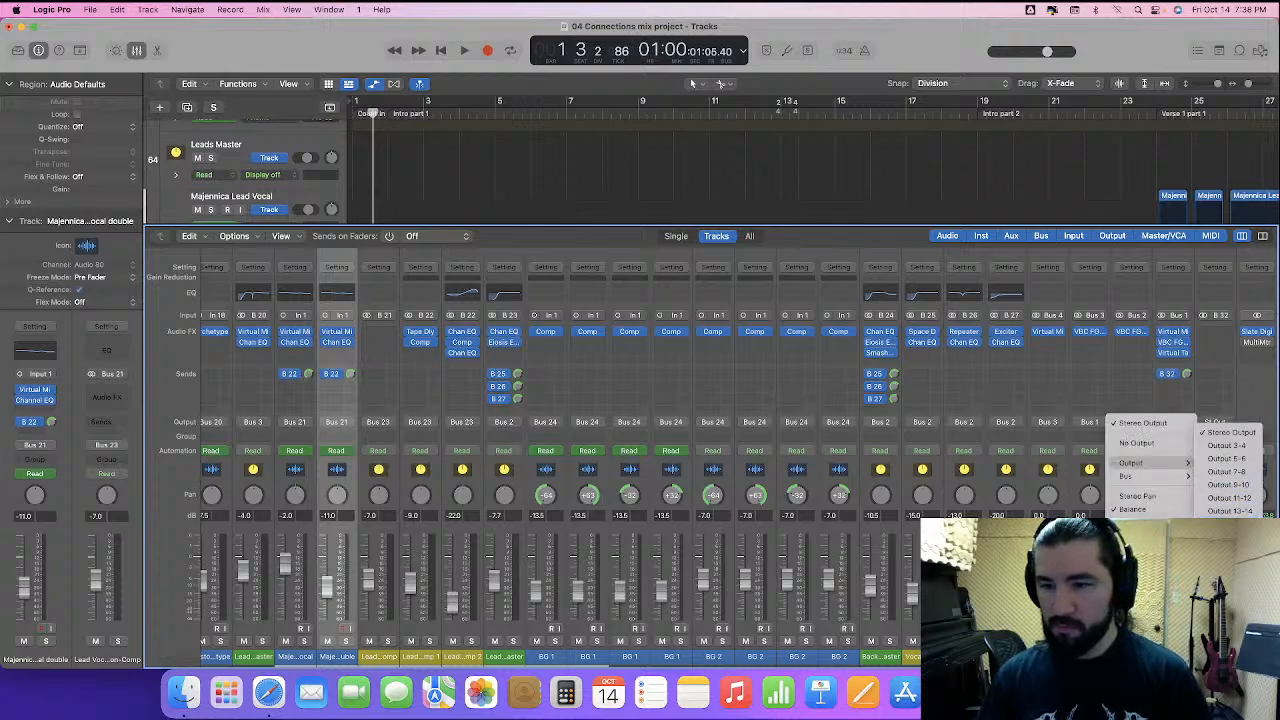
left_click(1224, 433)
double_click(1215, 657)
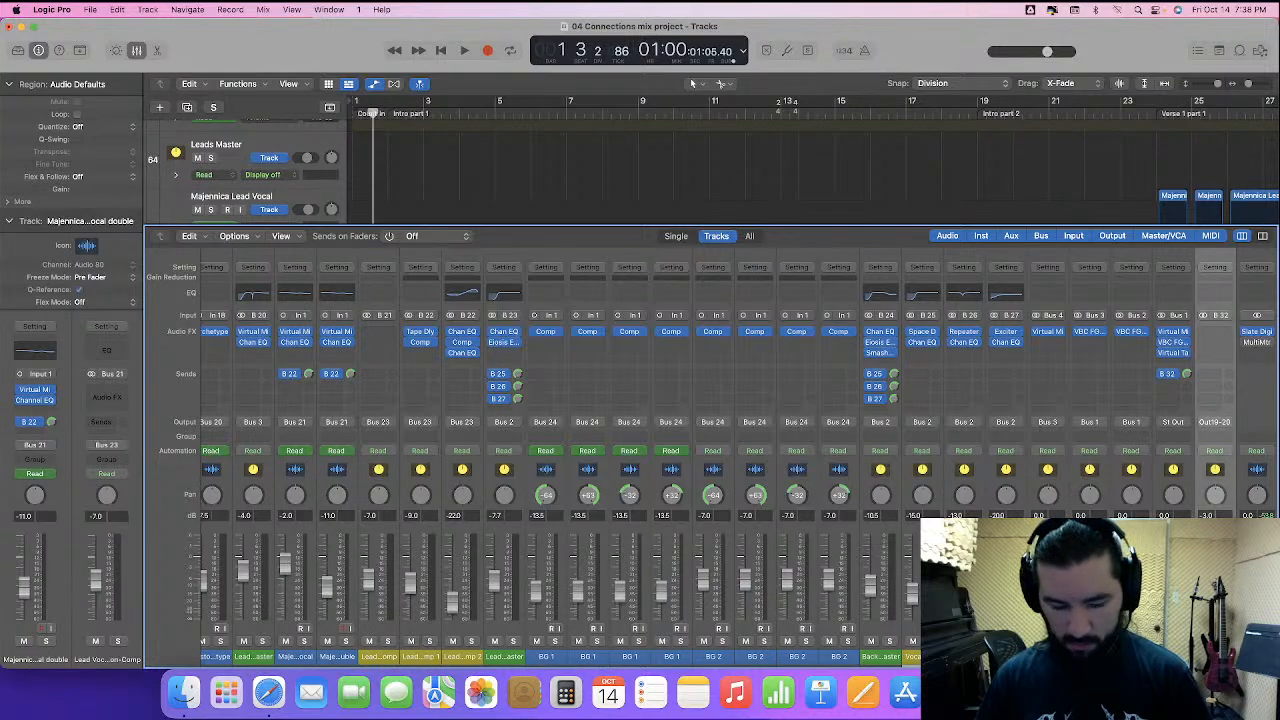
right_click(1236, 490)
left_click(1155, 517)
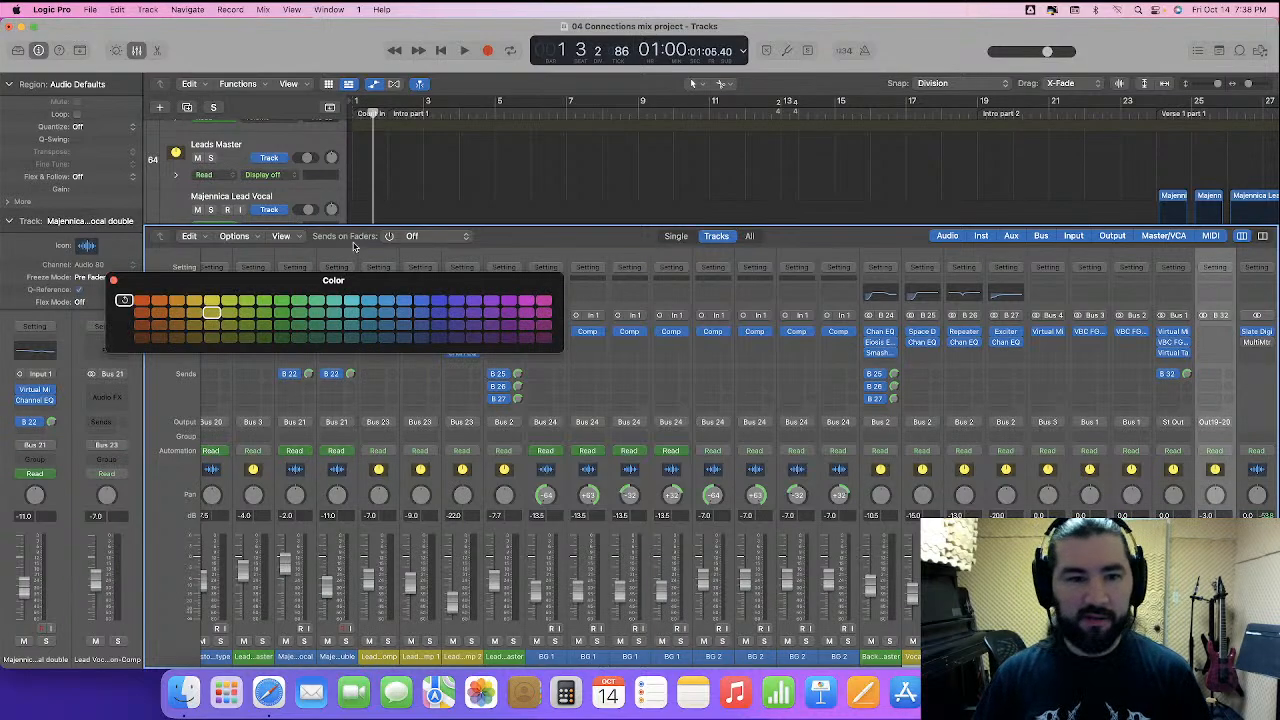
left_click(113, 282)
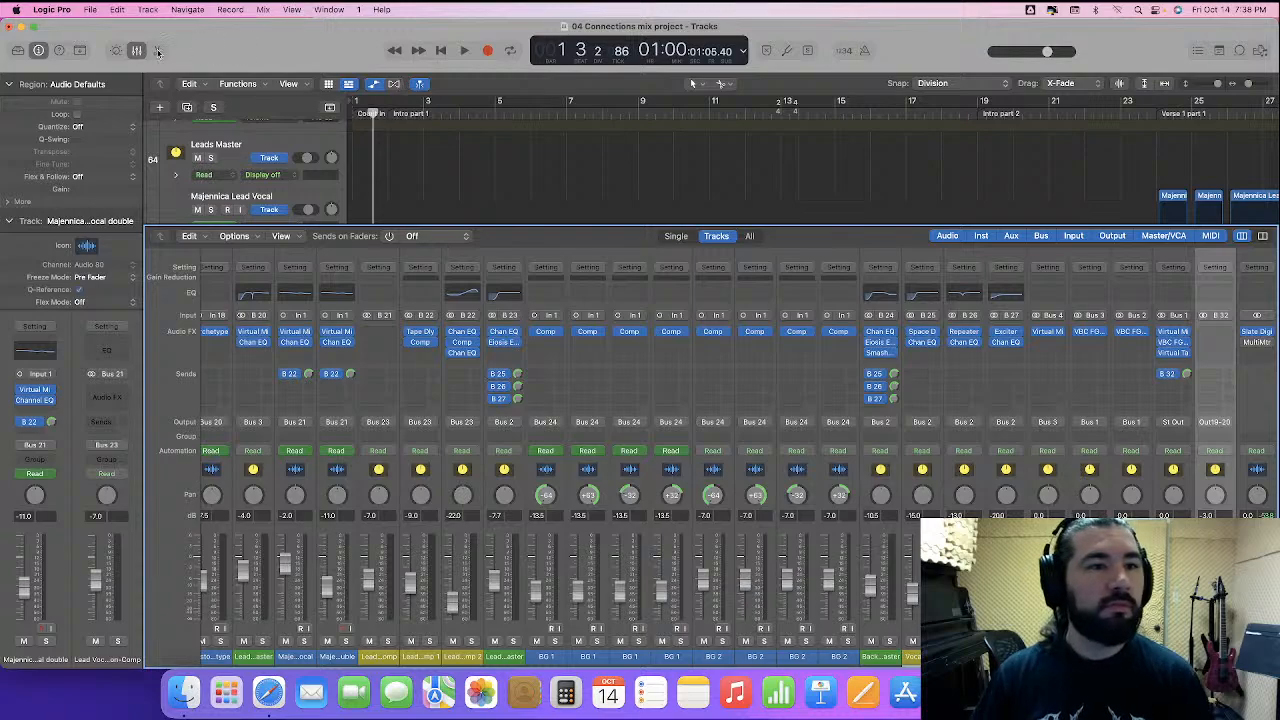
left_click(138, 52)
- While playing the song, lower the Verse 1 part 1 volume automation to -6.5 dB on track 65 and -15.5 dB on track 66
key("space")
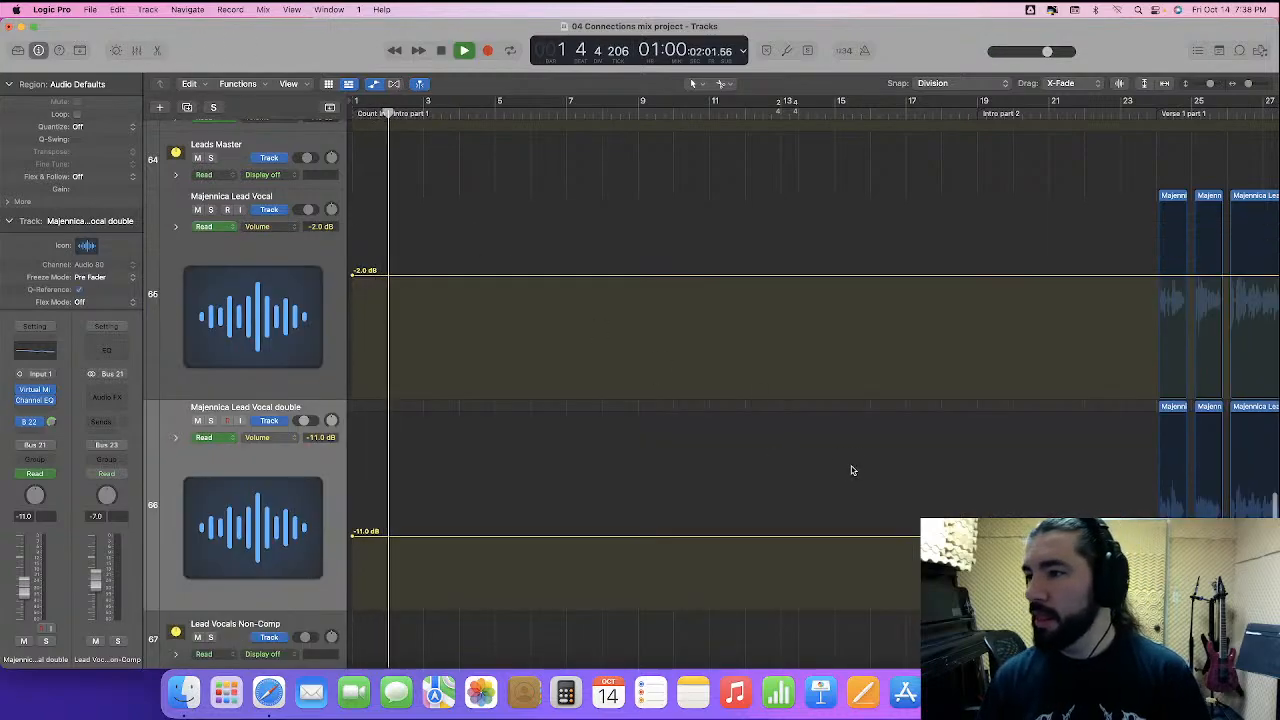
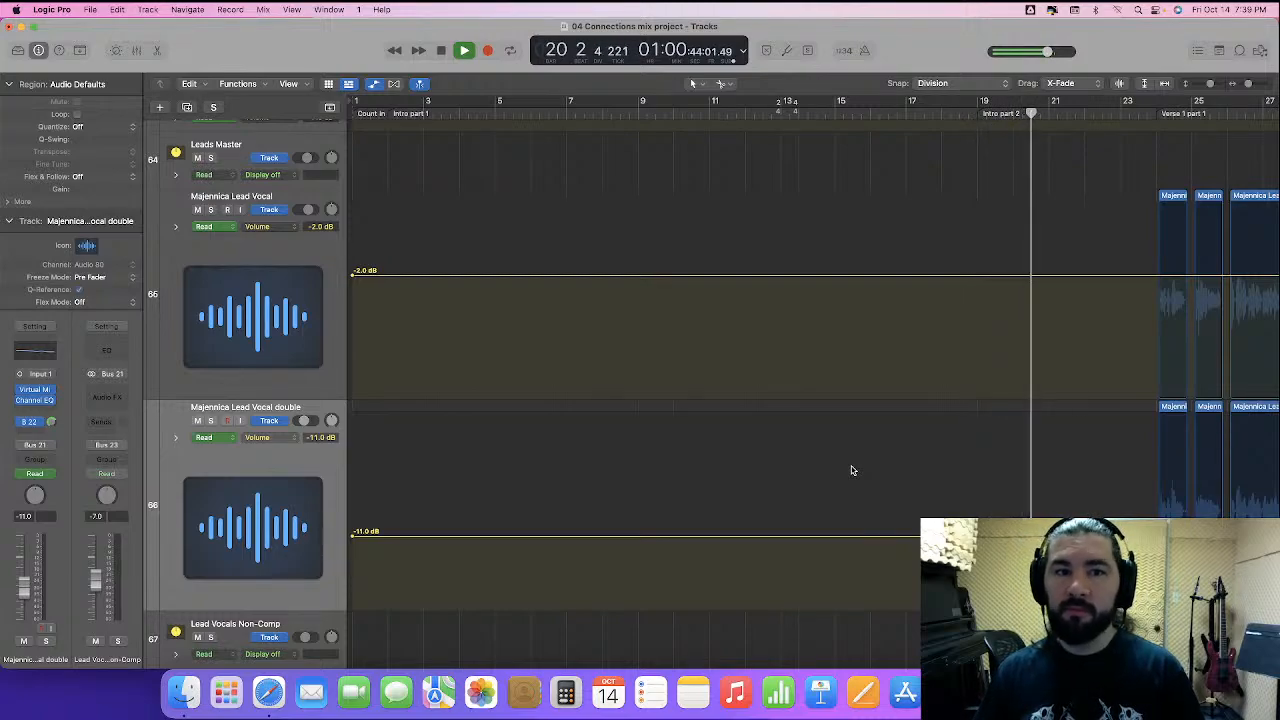
scroll(852, 470, "right", 10)
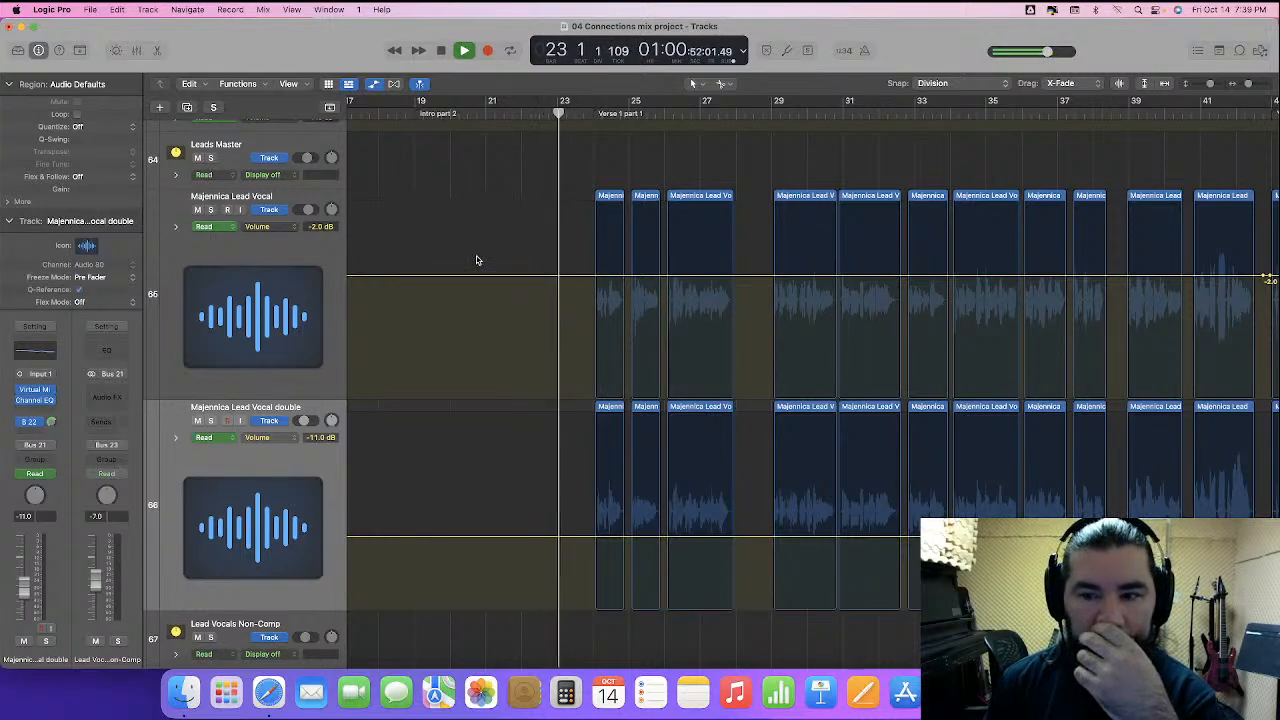
left_click_drag(477, 255, 561, 563)
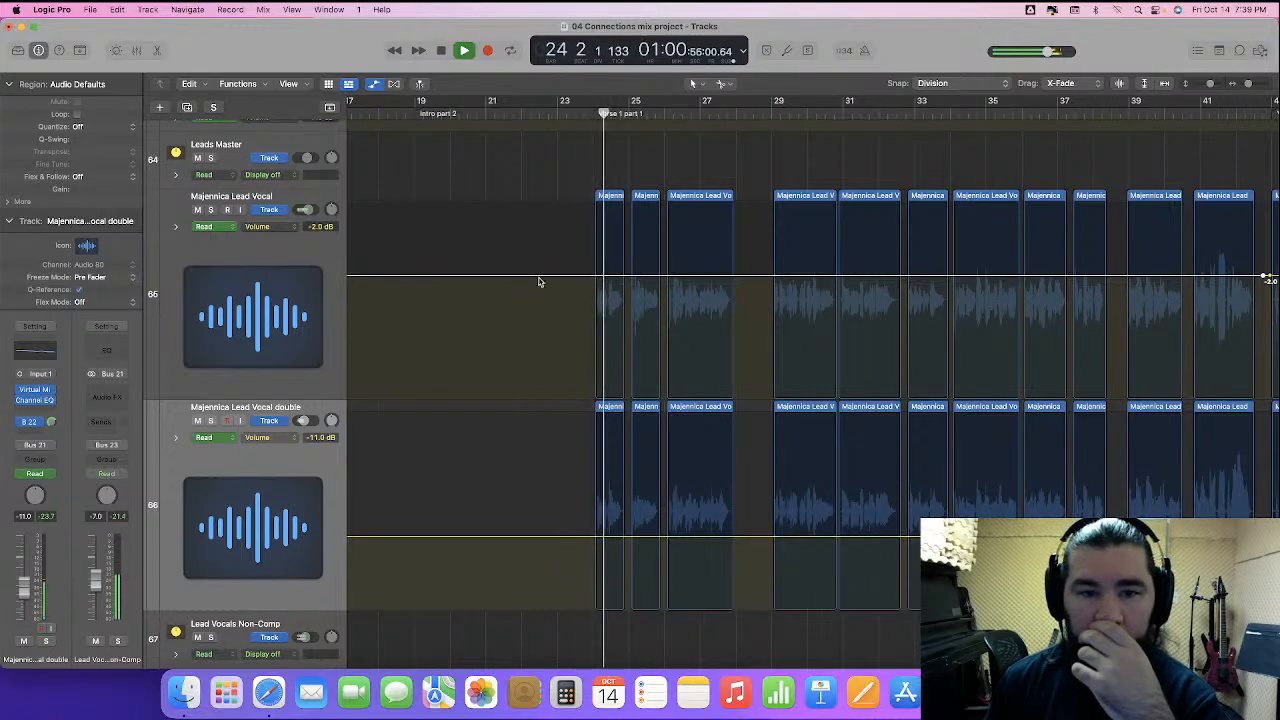
left_click_drag(538, 280, 540, 313)
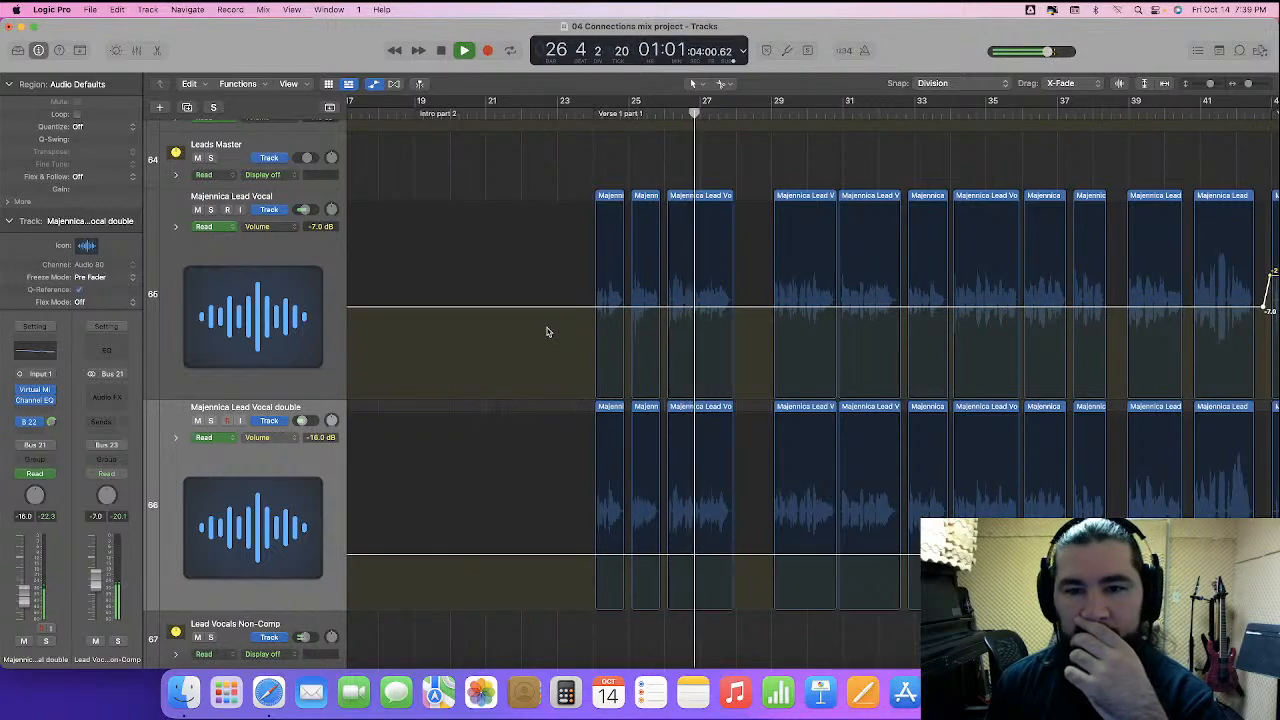
left_click_drag(554, 312, 555, 313)
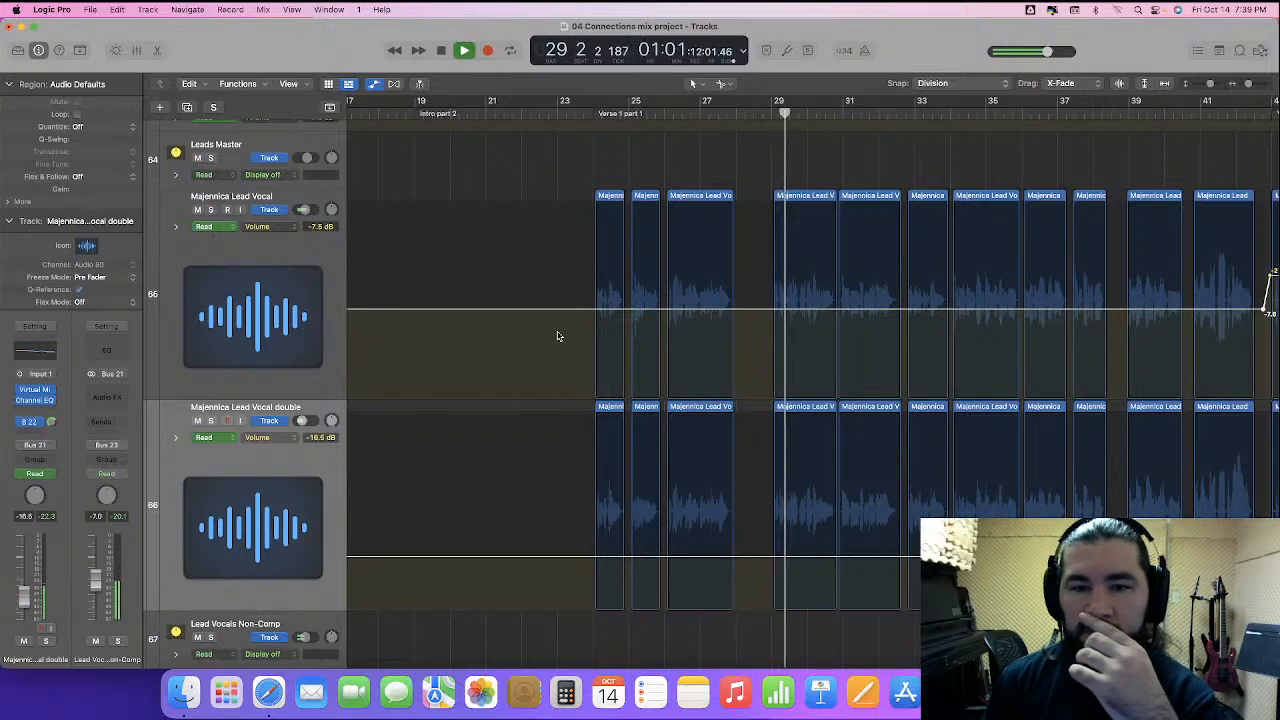
left_click_drag(557, 311, 555, 305)
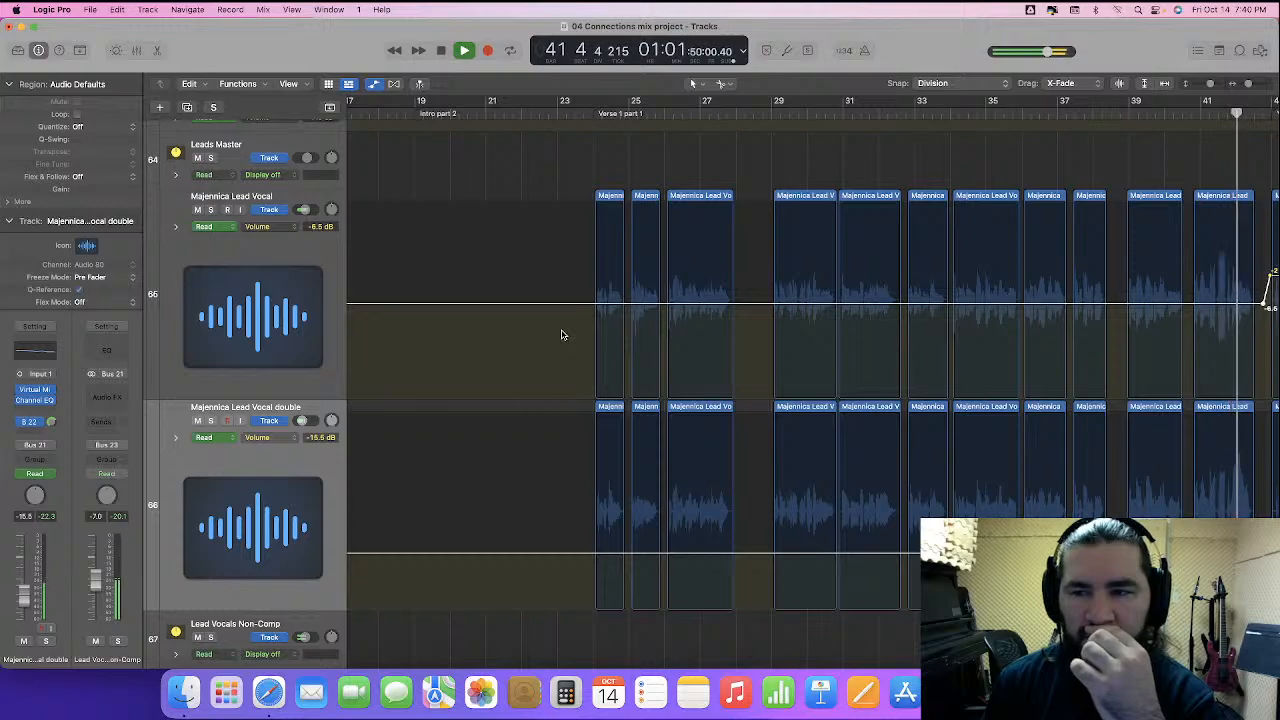
key("space")
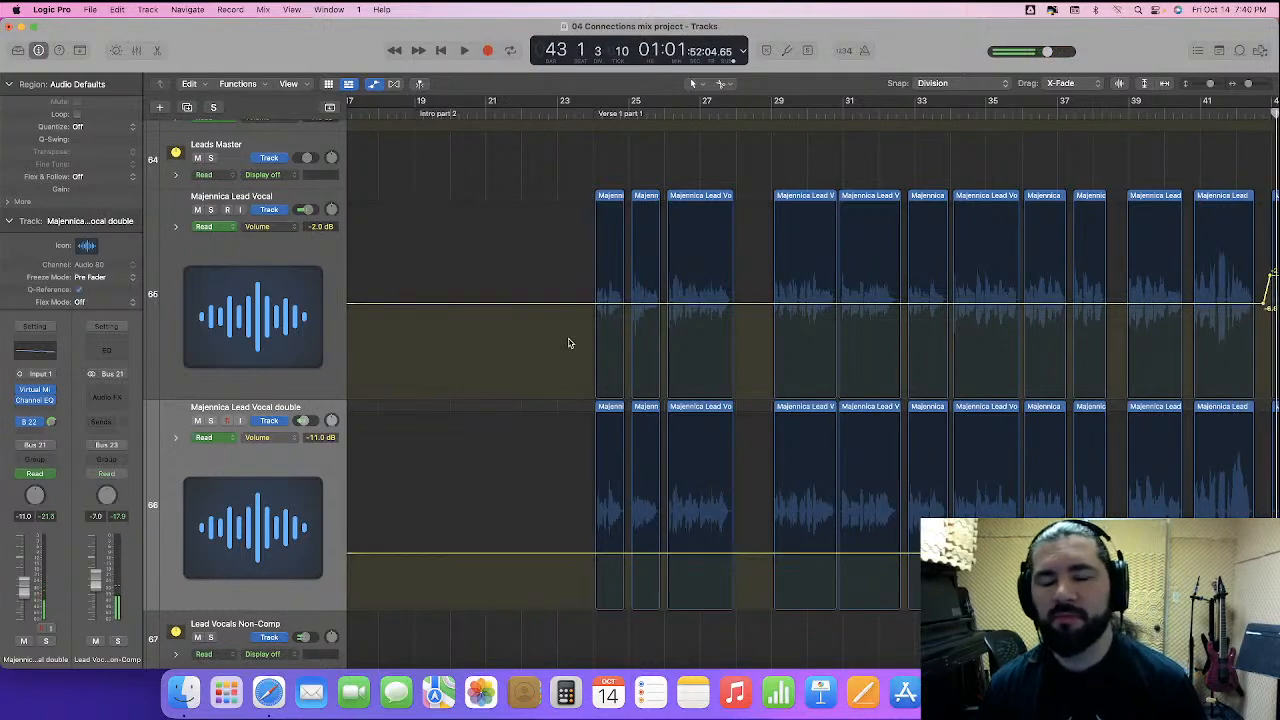
- Raise the volume automation of the last phrase before Verse part 2 to -5.0 dB on track 65 and -14.0 dB on track 66
scroll(575, 344, "right", 5)
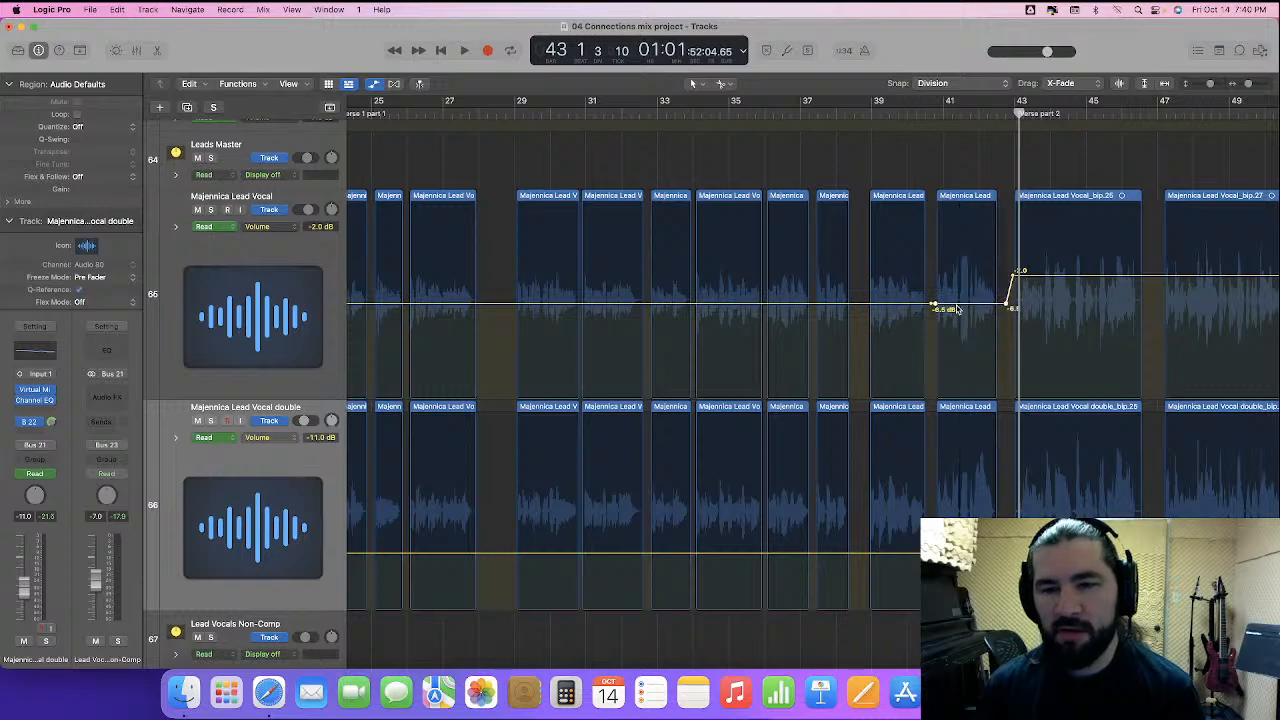
left_click_drag(958, 308, 959, 304)
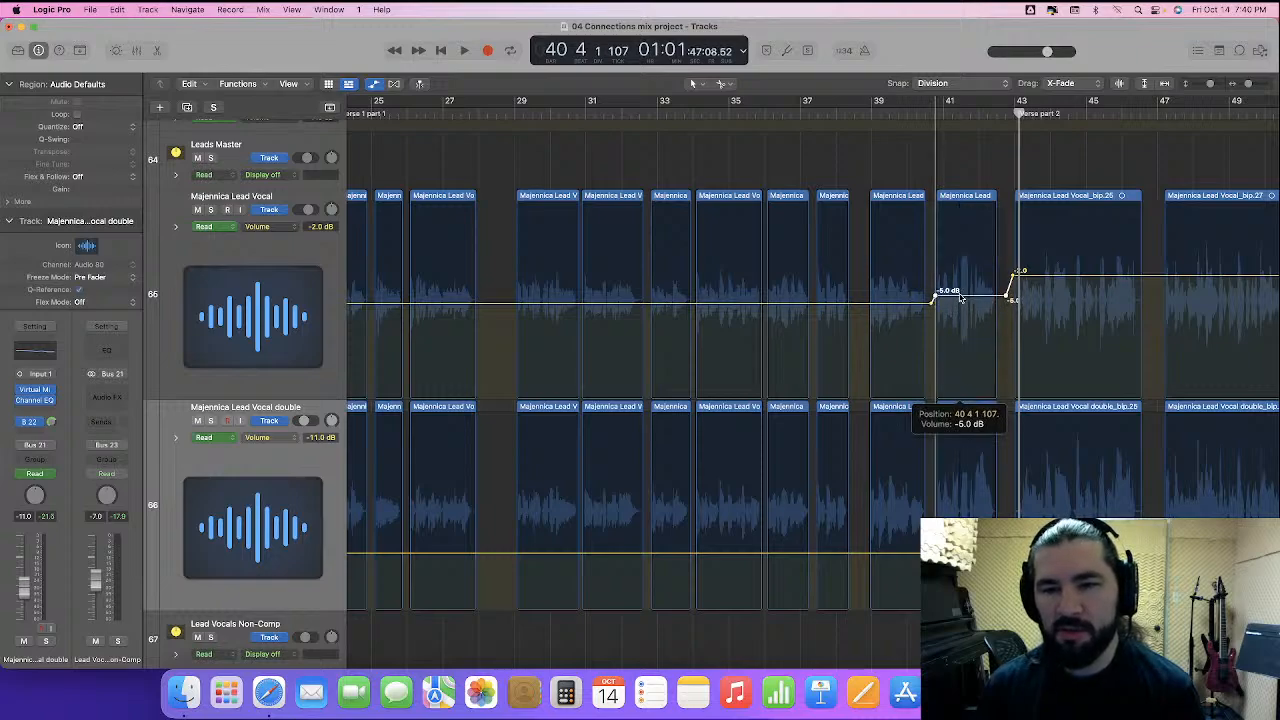
scroll(930, 312, "left", 3)
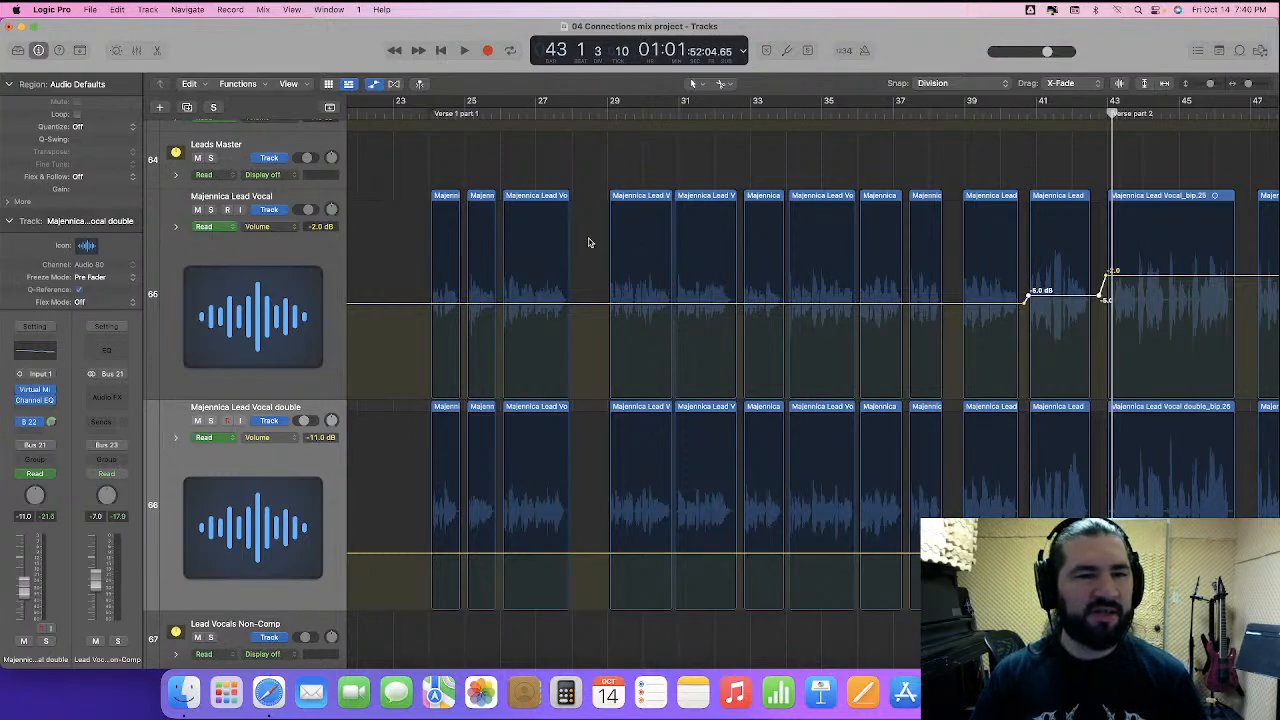
- Make the Fade Tool the secondary tool and, with automation hidden, select the regions on both lead vocal tracks
left_click(727, 84)
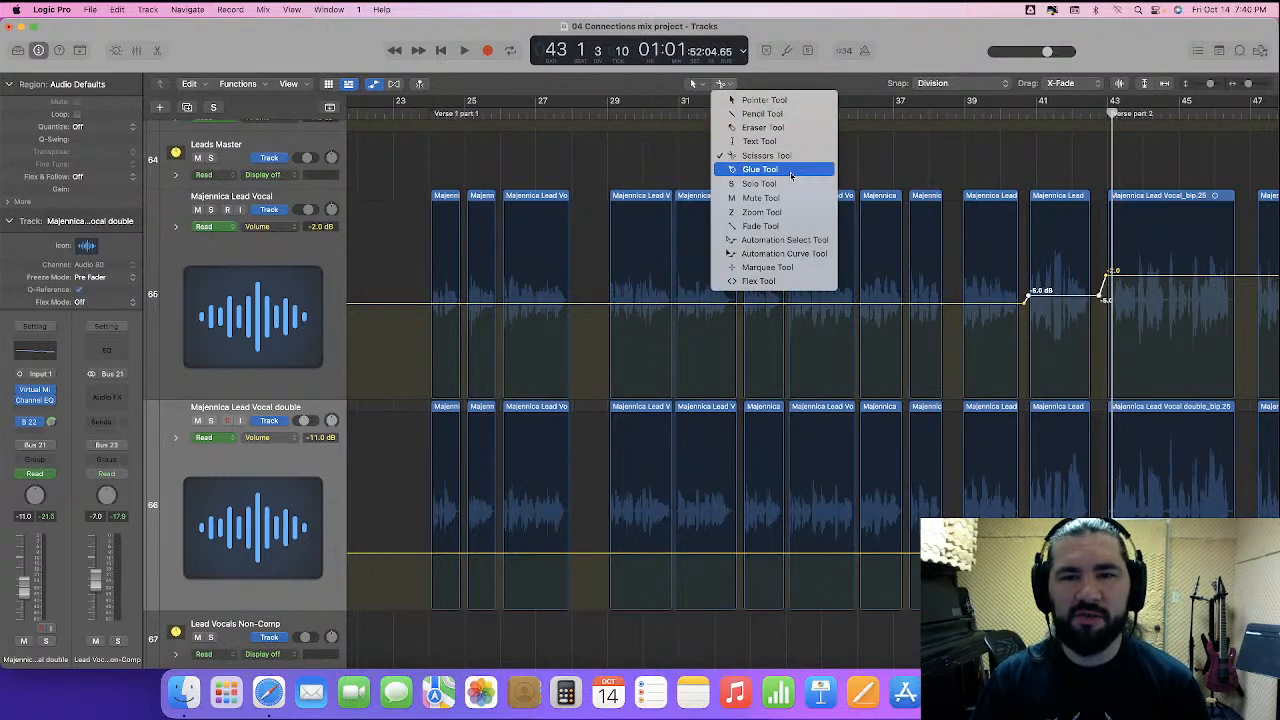
left_click(775, 223)
left_click(376, 85)
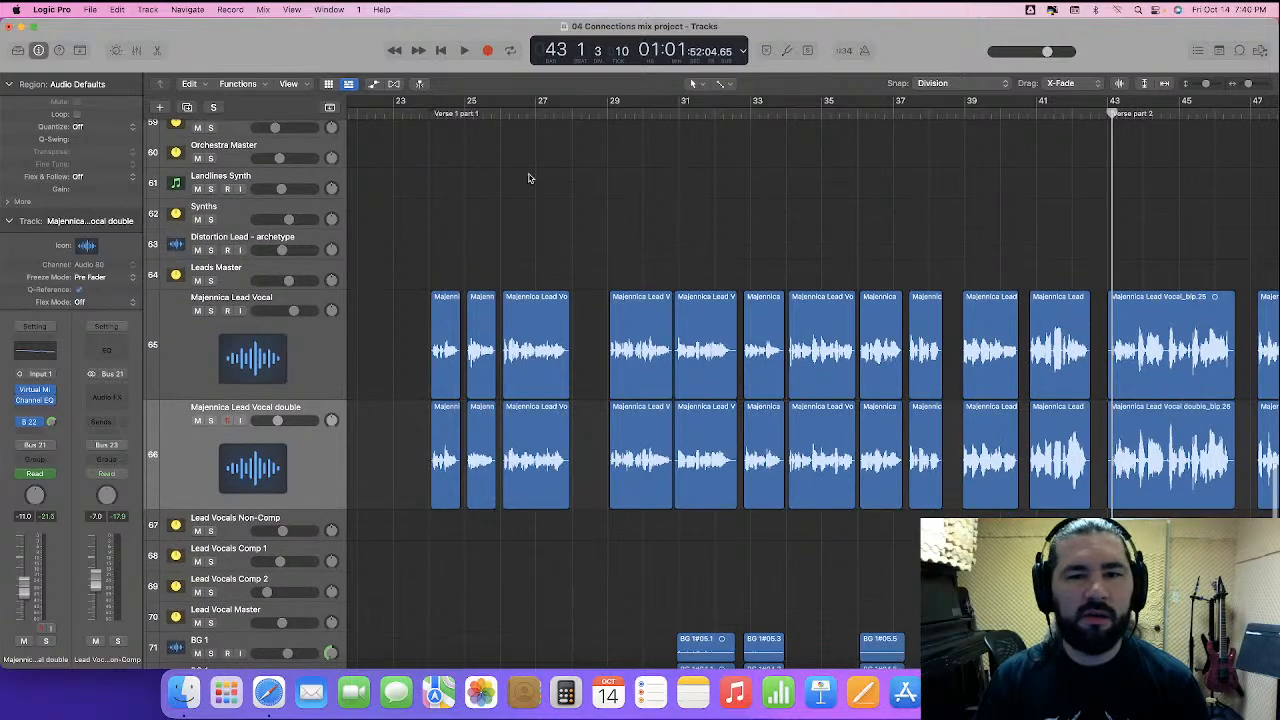
left_click(314, 378)
left_click(296, 444, "shift")
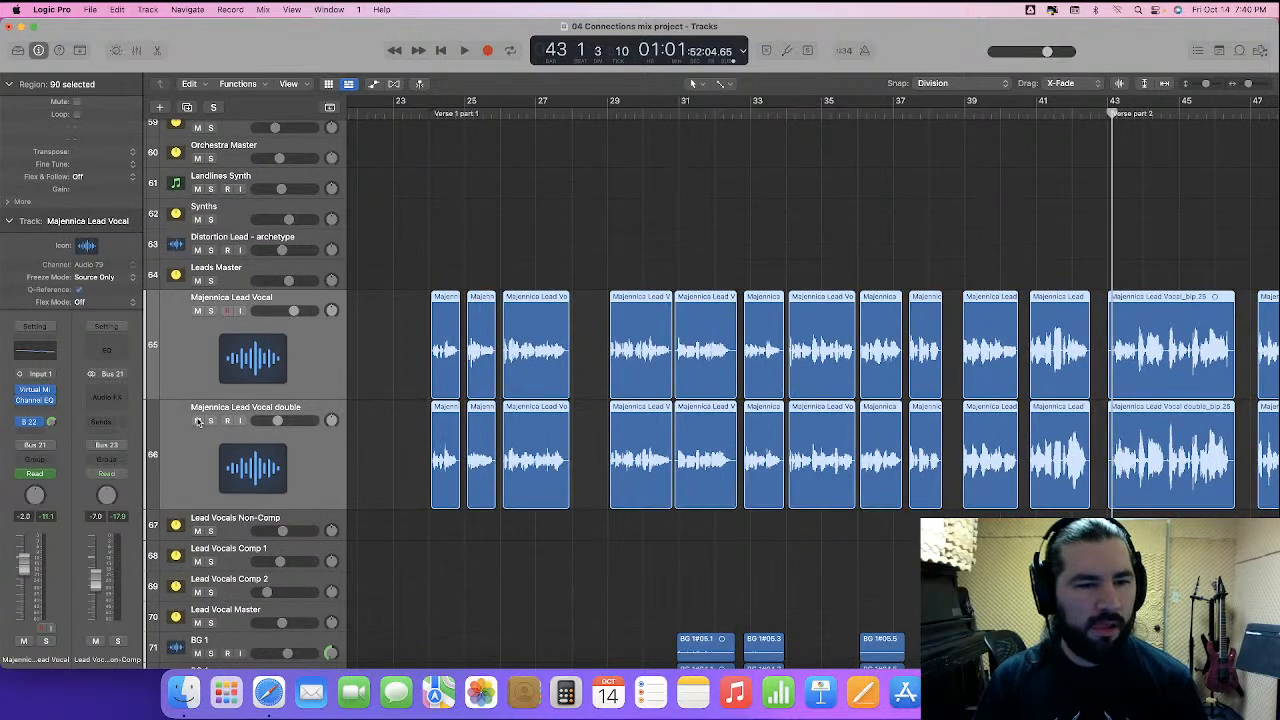
- Solo the two lead vocal tracks to examine their Verse 1 region edges up close, then clear the solo
left_click(211, 420)
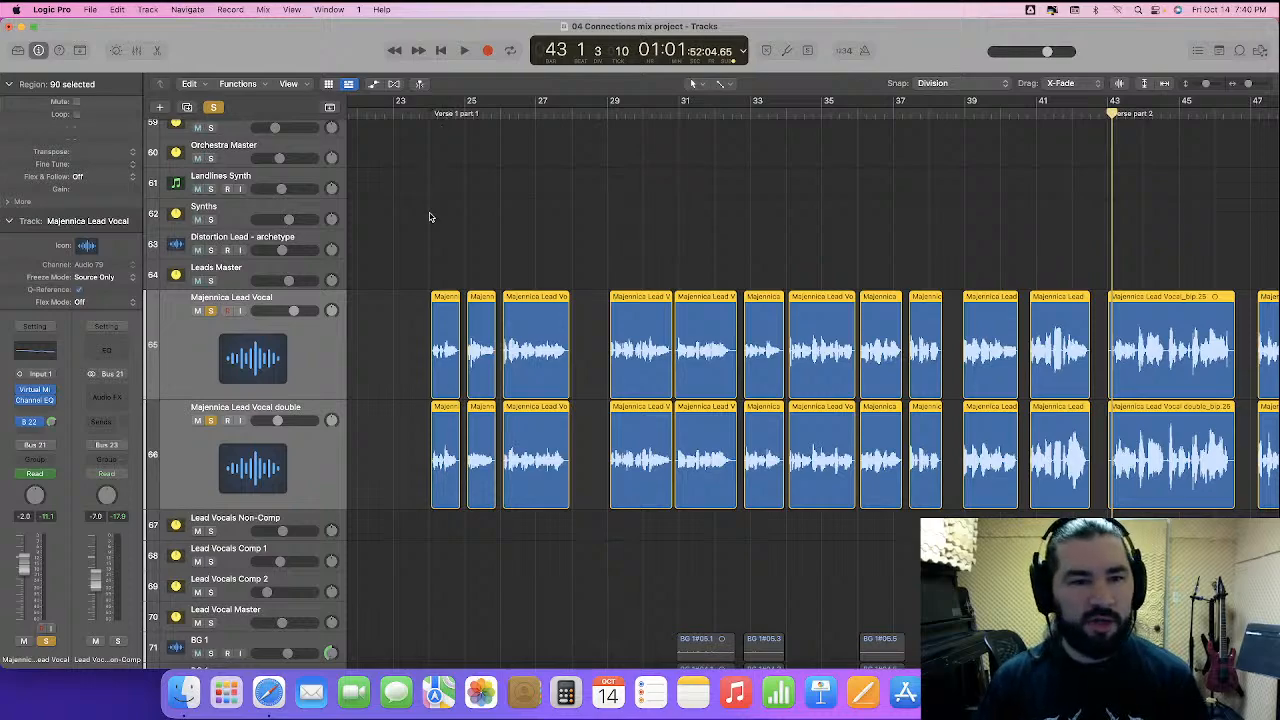
scroll(438, 285, "up", 10)
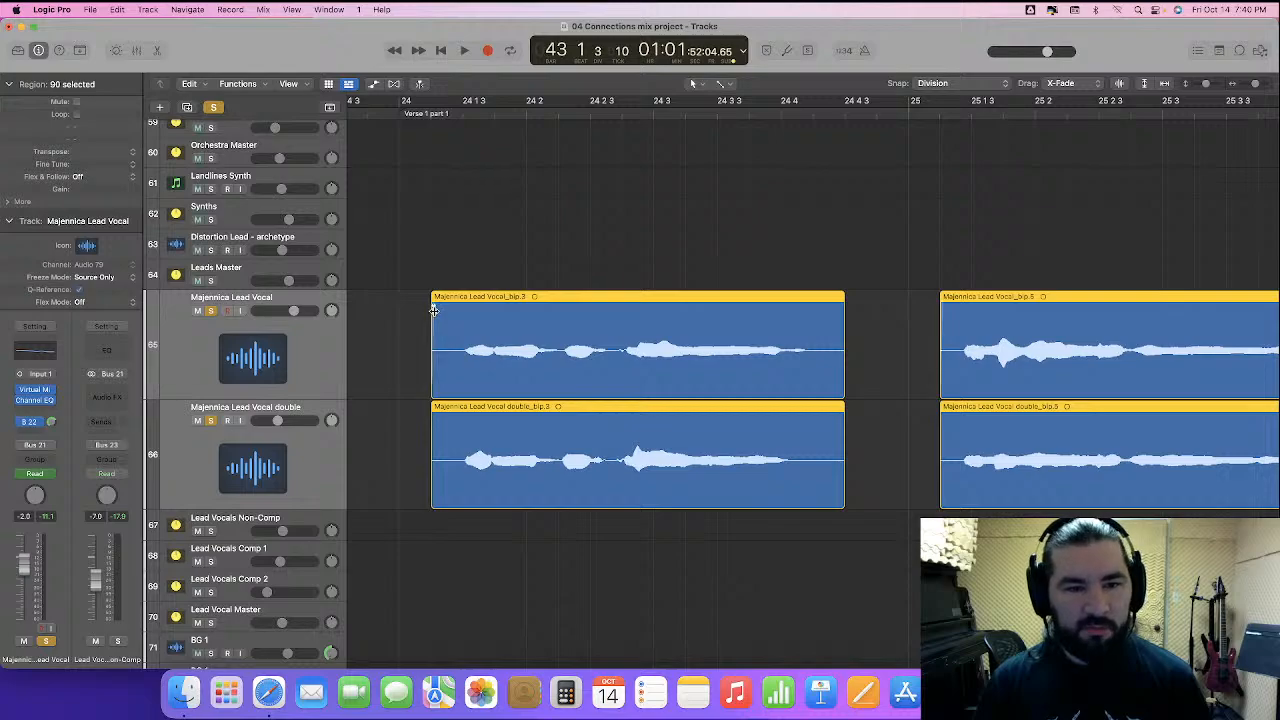
left_click(866, 327)
scroll(866, 327, "down", 10)
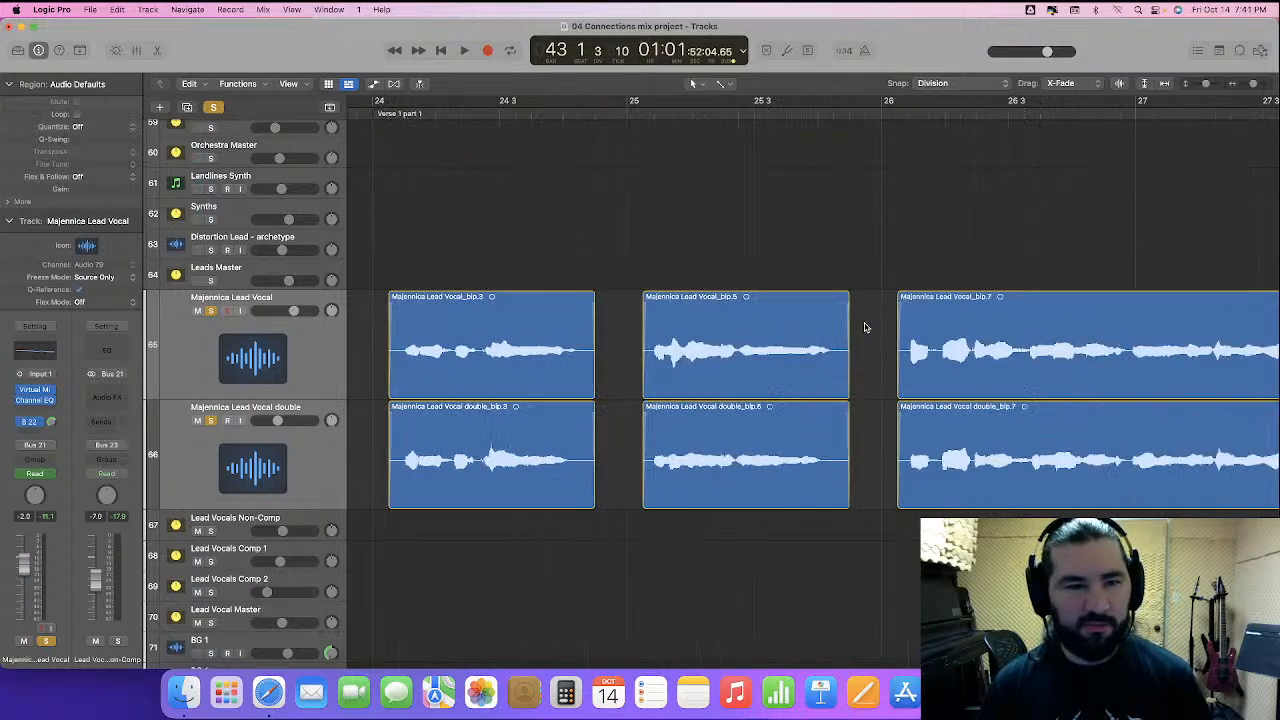
scroll(866, 327, "down", 5)
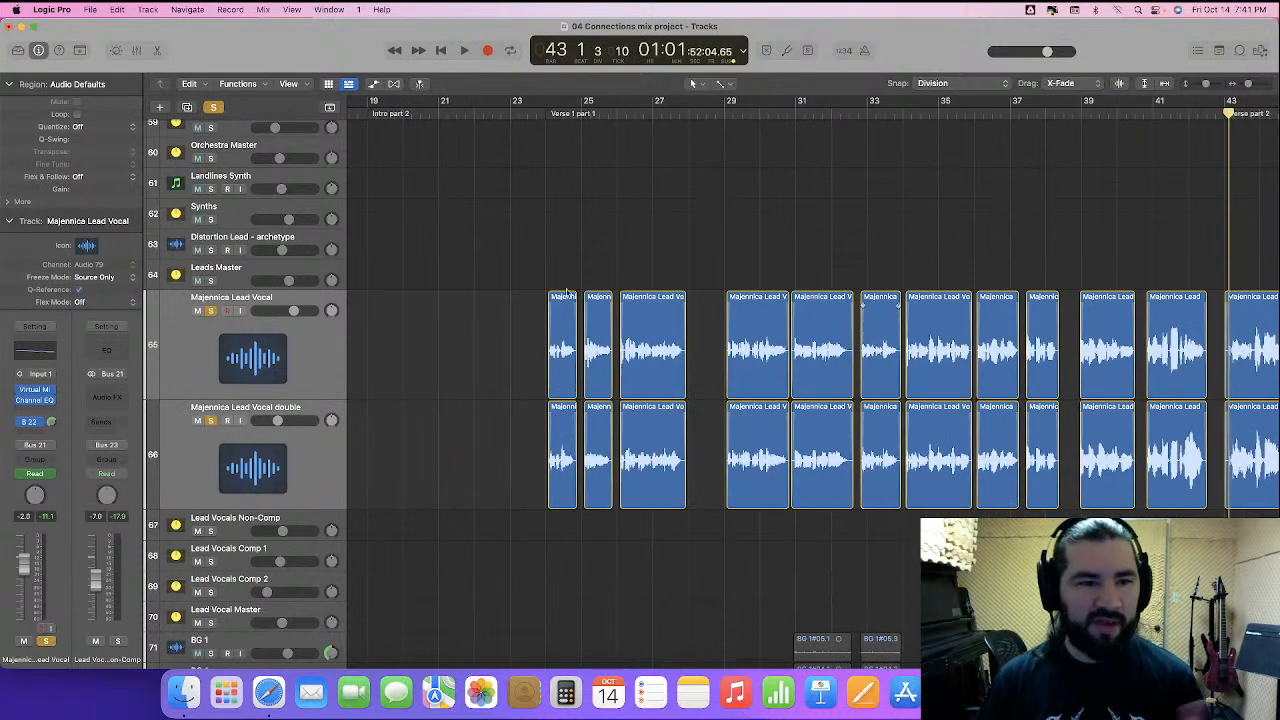
left_click(211, 311)
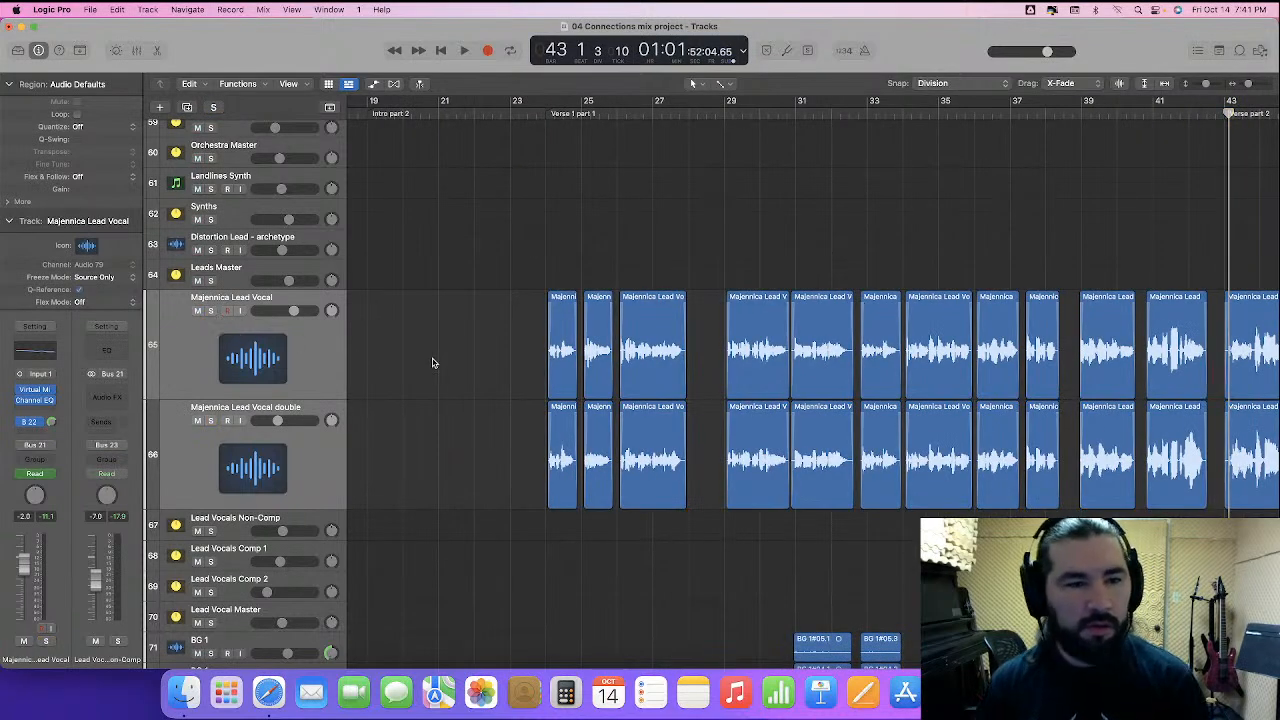
scroll(506, 377, "down", 1)
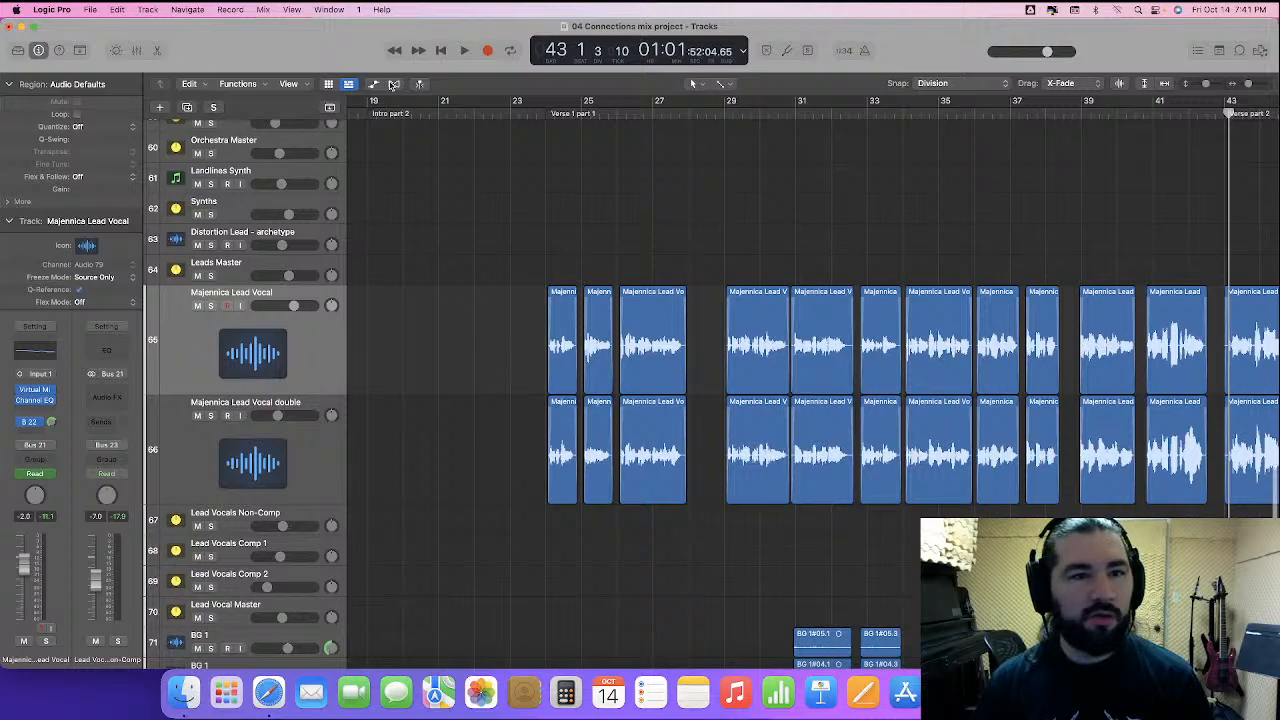
- Show the track automation again and enlarge the first BG 1 track (71) for editing
key("a")
scroll(662, 491, "down", 8)
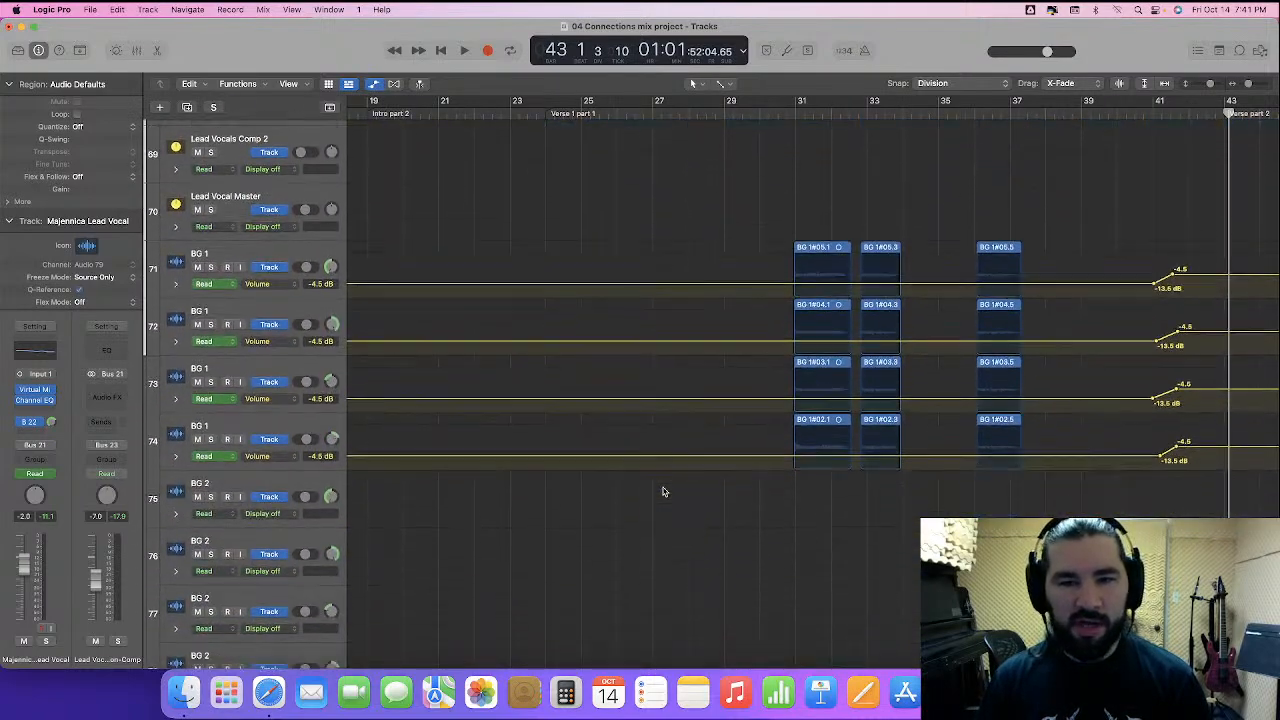
key("super+Right")
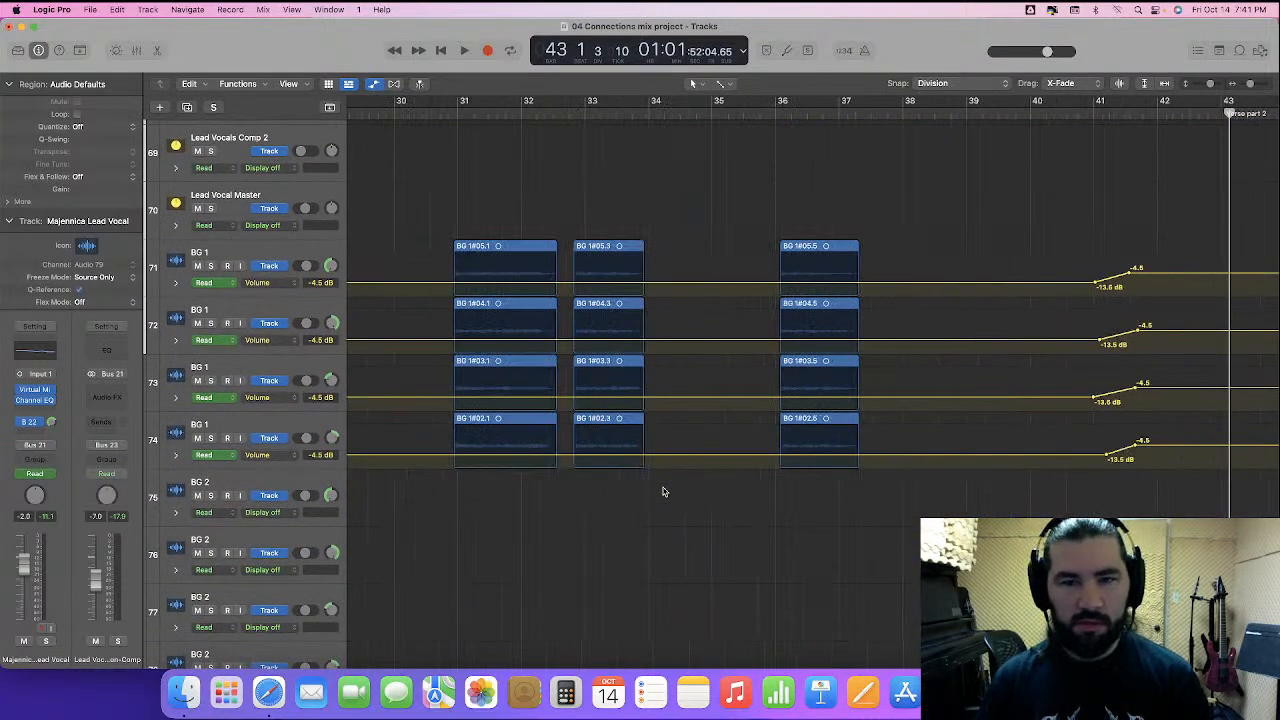
key("super+Left")
key("super+Left")
key("super+Left")
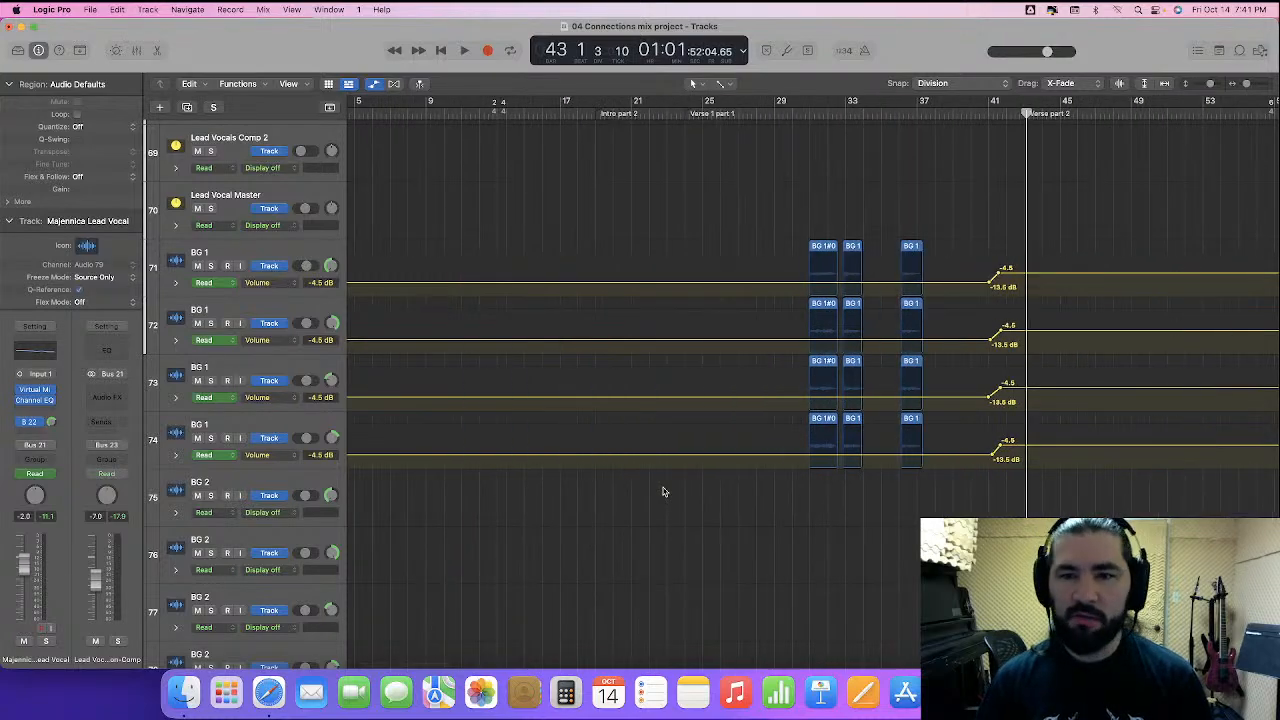
scroll(628, 340, "left", 3)
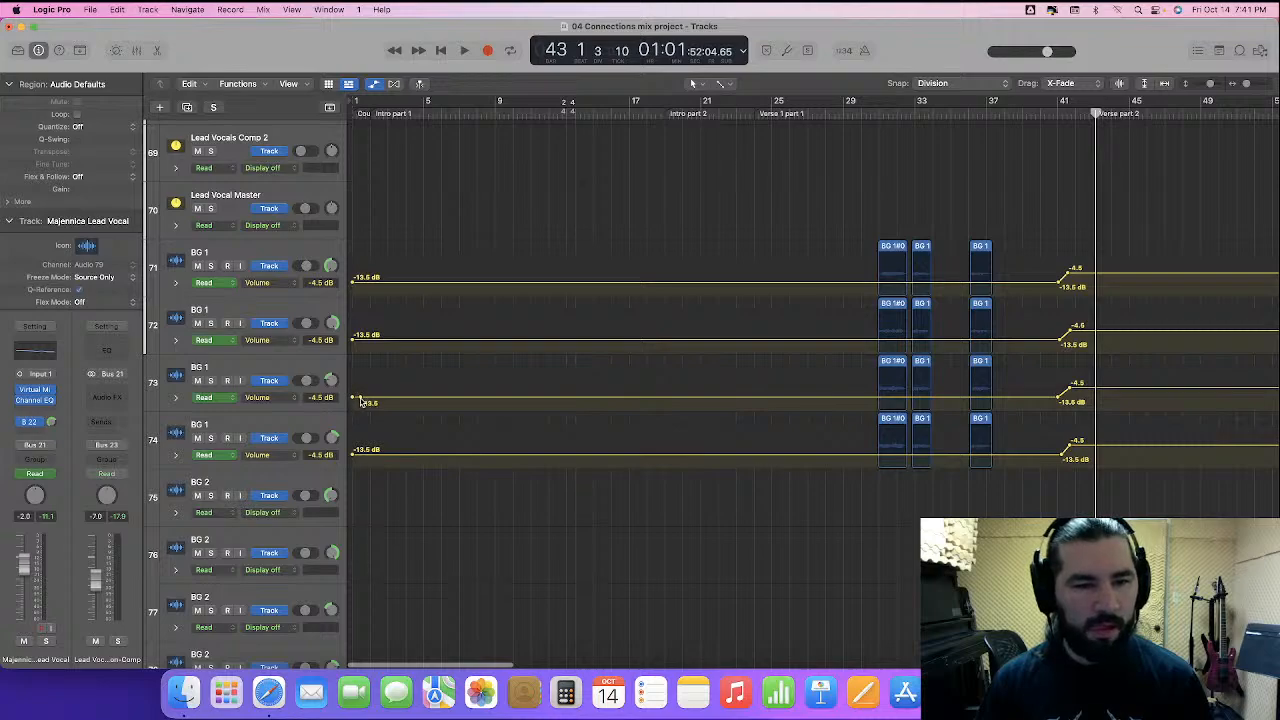
left_click_drag(248, 297, 254, 456)
scroll(594, 284, "down", 2)
- Raise the volume automation before bar 41 to -12.5 dB on the four BG 1 tracks (71 to 74)
left_click_drag(590, 280, 727, 495)
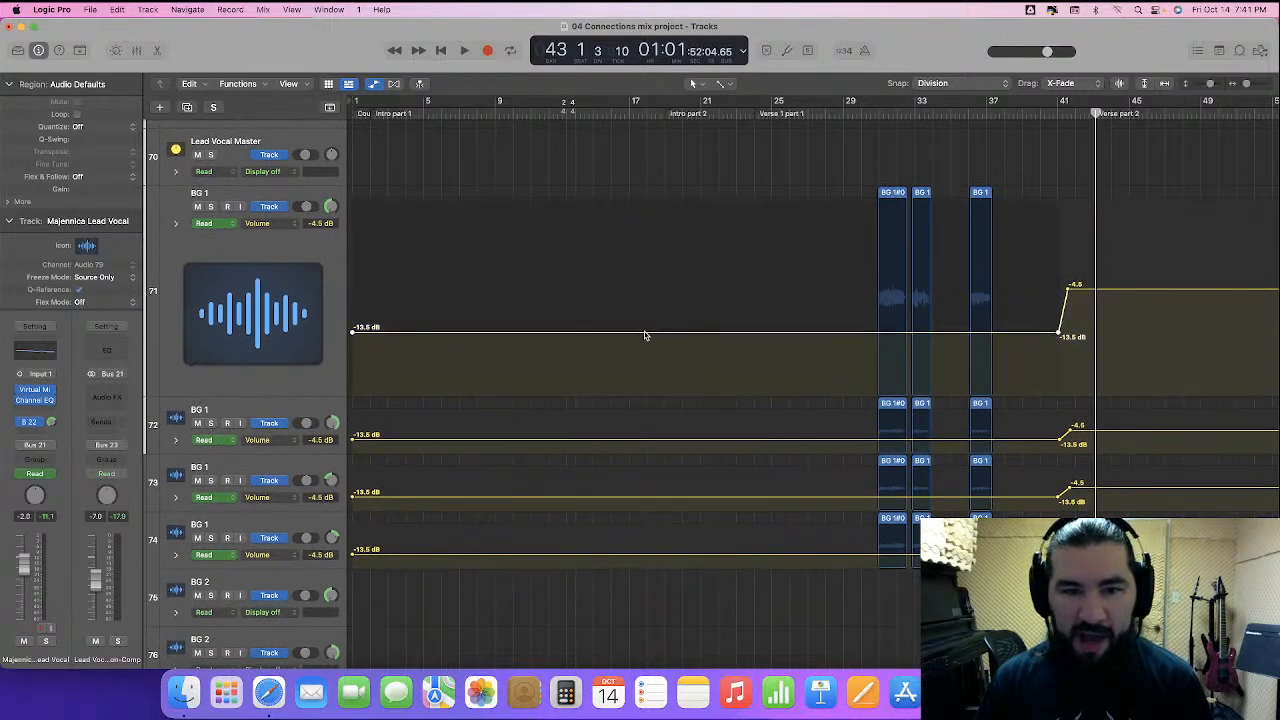
left_click_drag(646, 337, 646, 334)
left_click_drag(252, 395, 267, 444)
left_click_drag(418, 368, 418, 367)
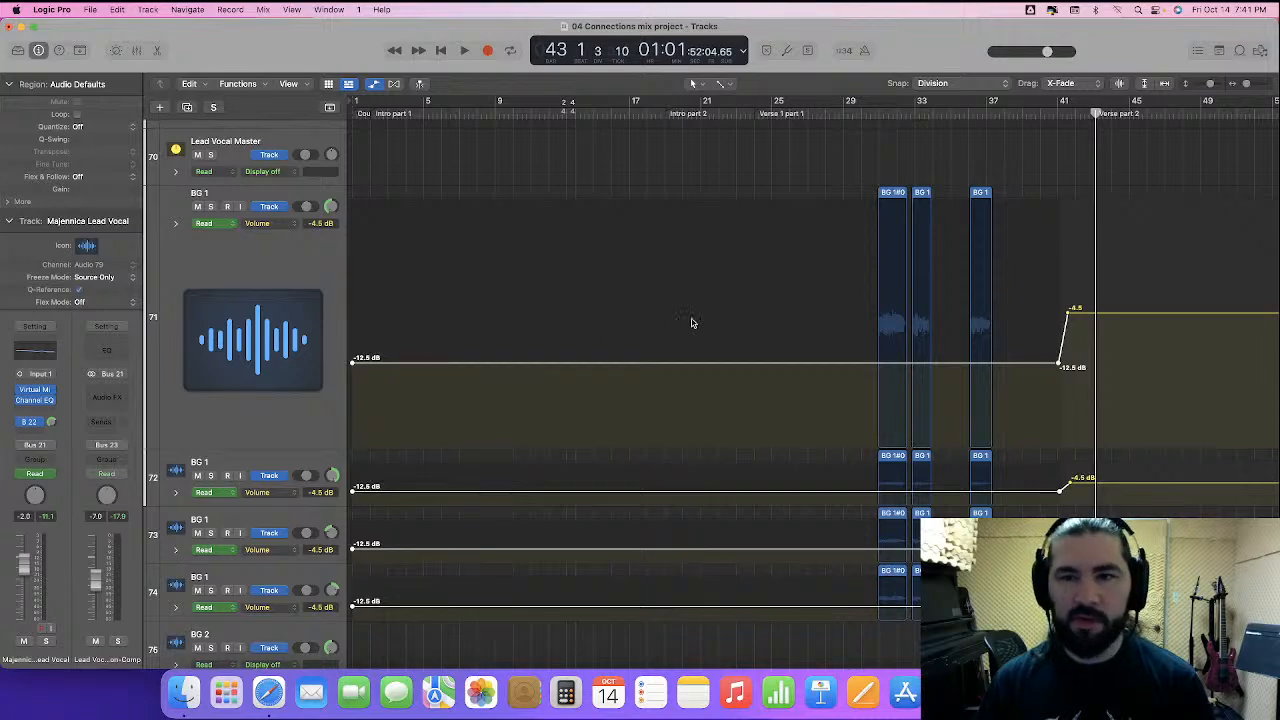
- Play the song from bar 23 into Verse part 2 and follow the lead vocal automation on tracks 65 and 66
left_click(736, 114)
key("space")
key("space")
left_click(736, 115)
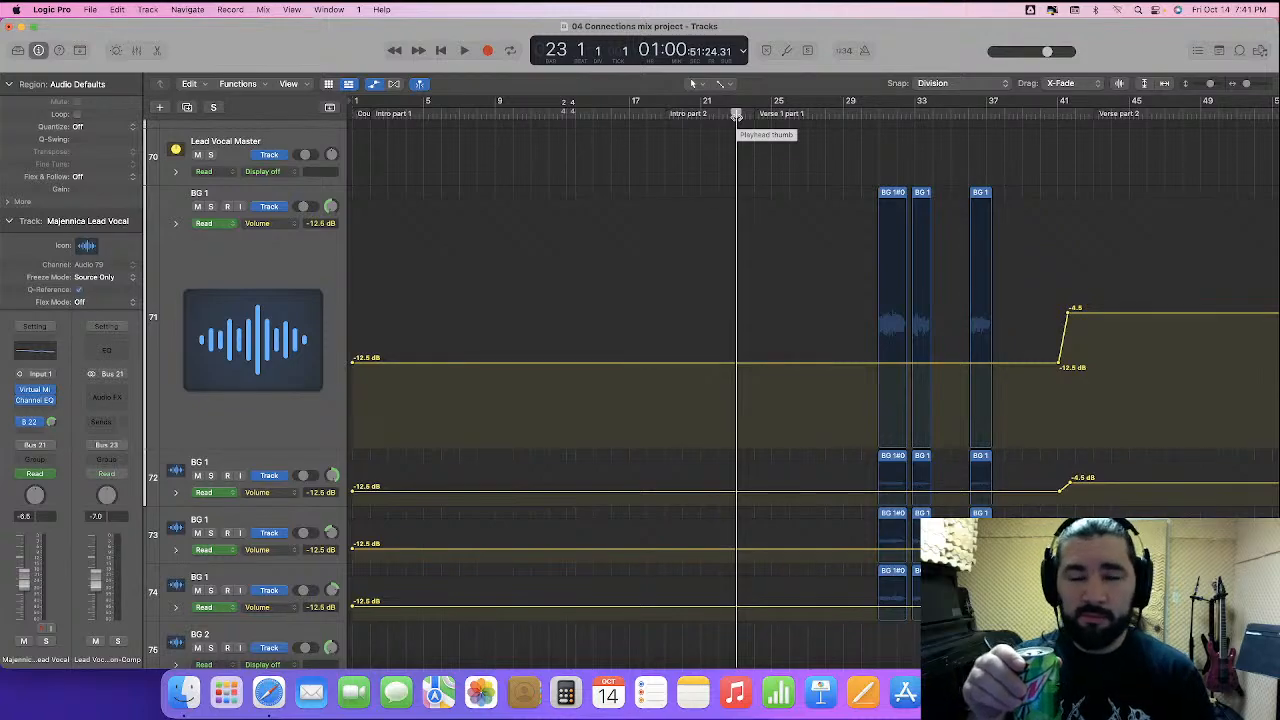
key("space")
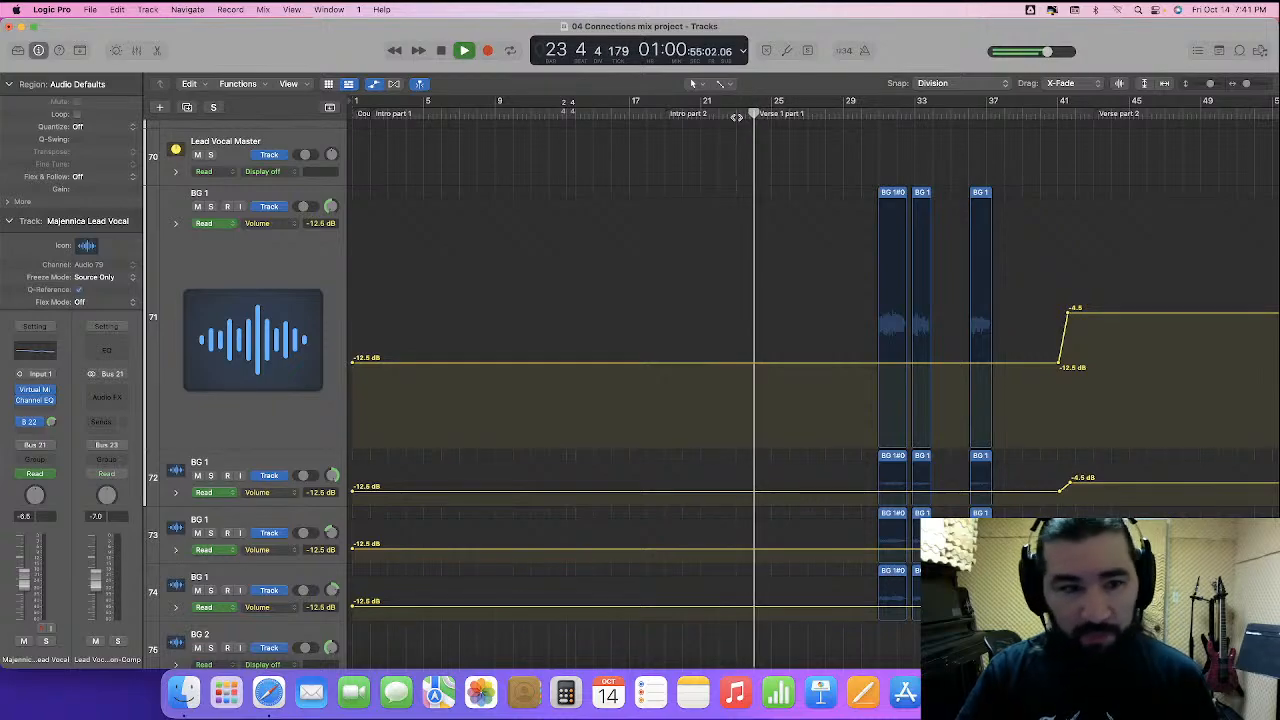
scroll(765, 280, "up", 10)
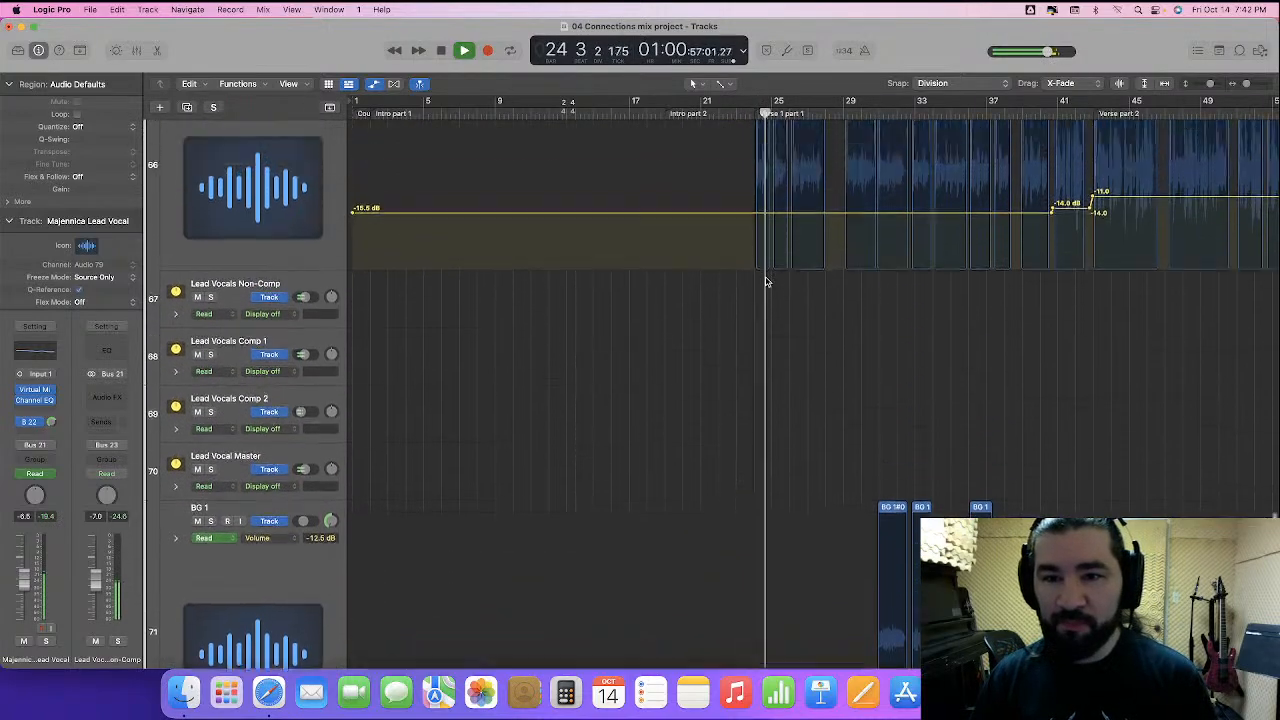
scroll(740, 278, "up", 2)
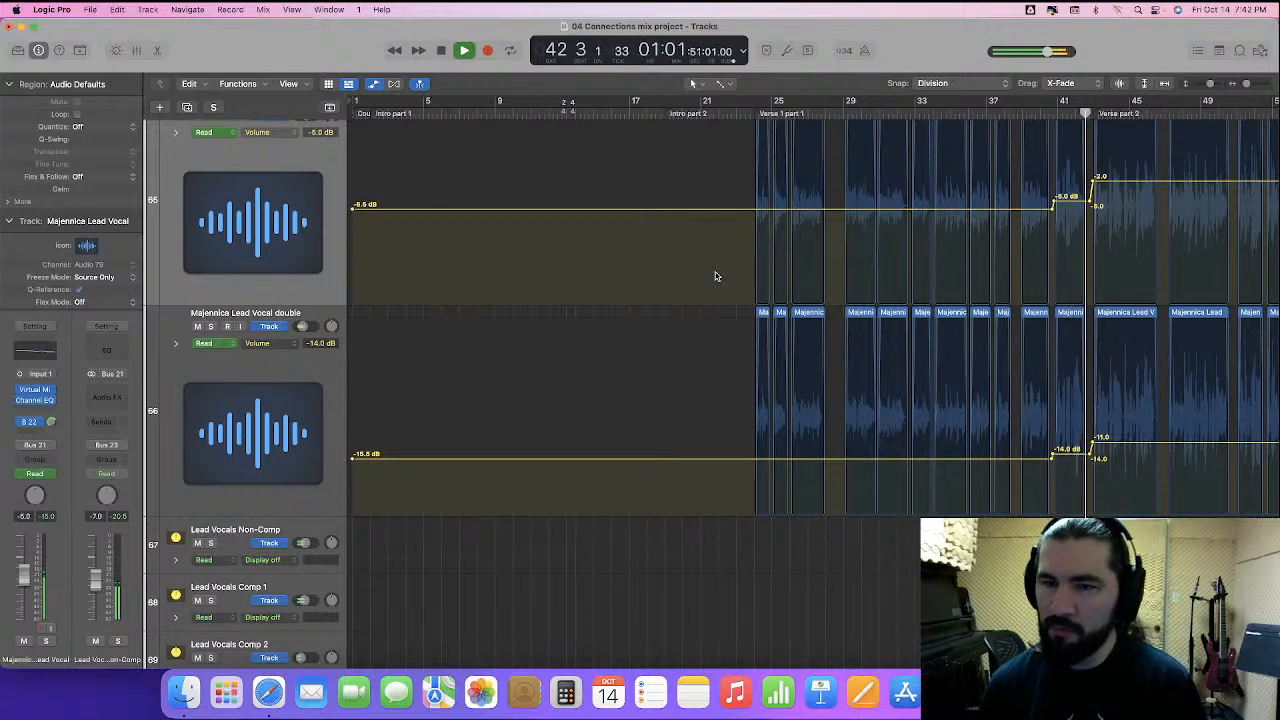
key("shift+comma")
key("shift+comma")
key("super+Right")
key("super+Right")
key("super+Right")
key("super+Right")
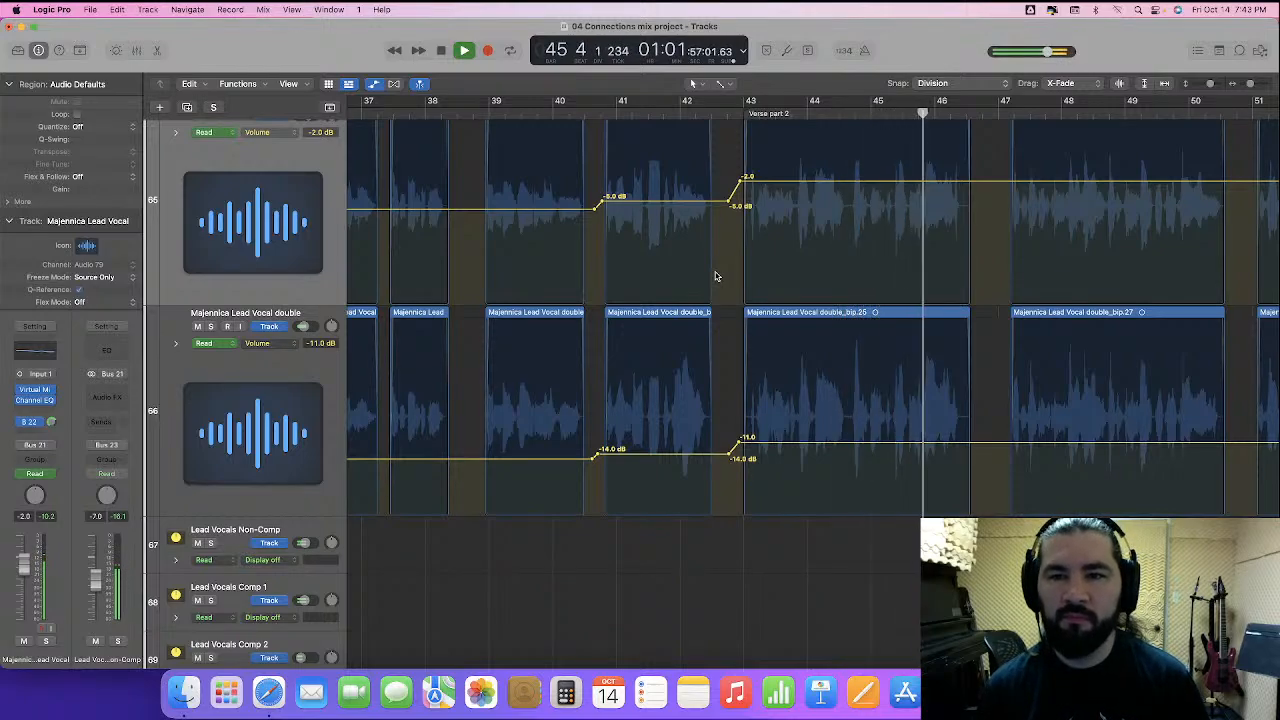
key("space")
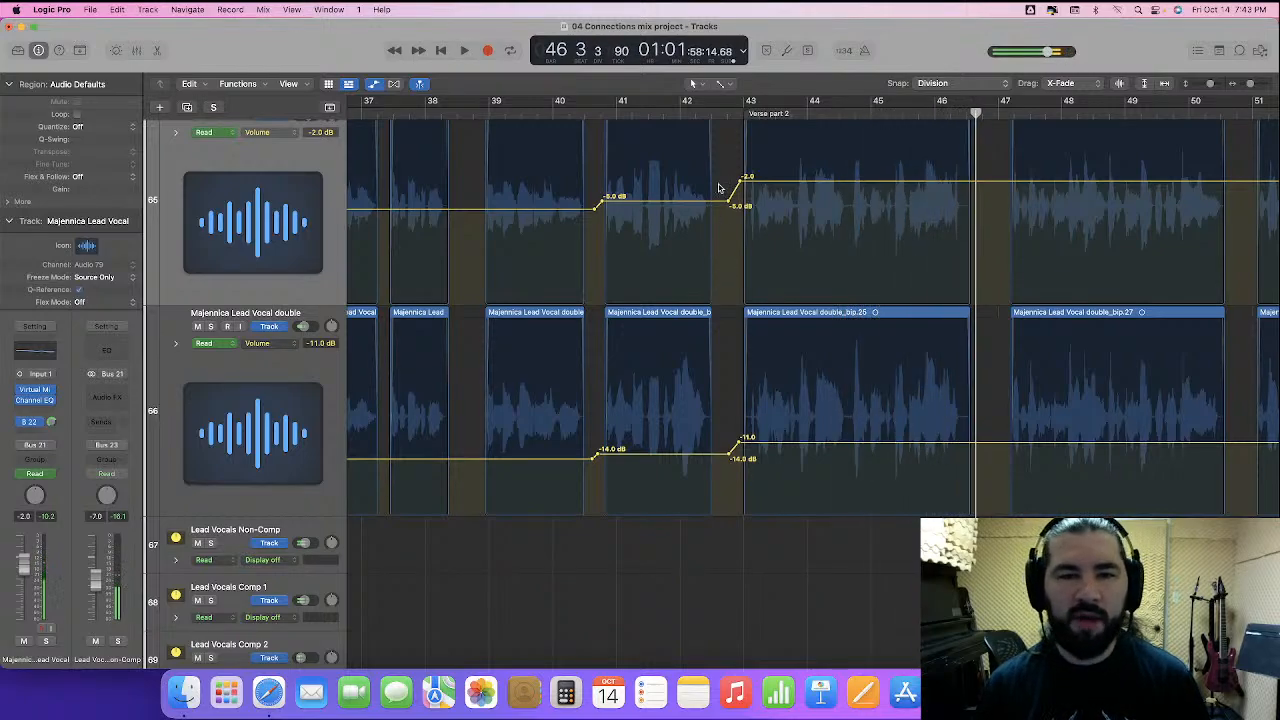
- Bring the start of Verse part 2 on tracks 65 and 66 into close view and open the secondary tool choices
key("super+Right")
key("super+Right")
scroll(698, 225, "left", 3)
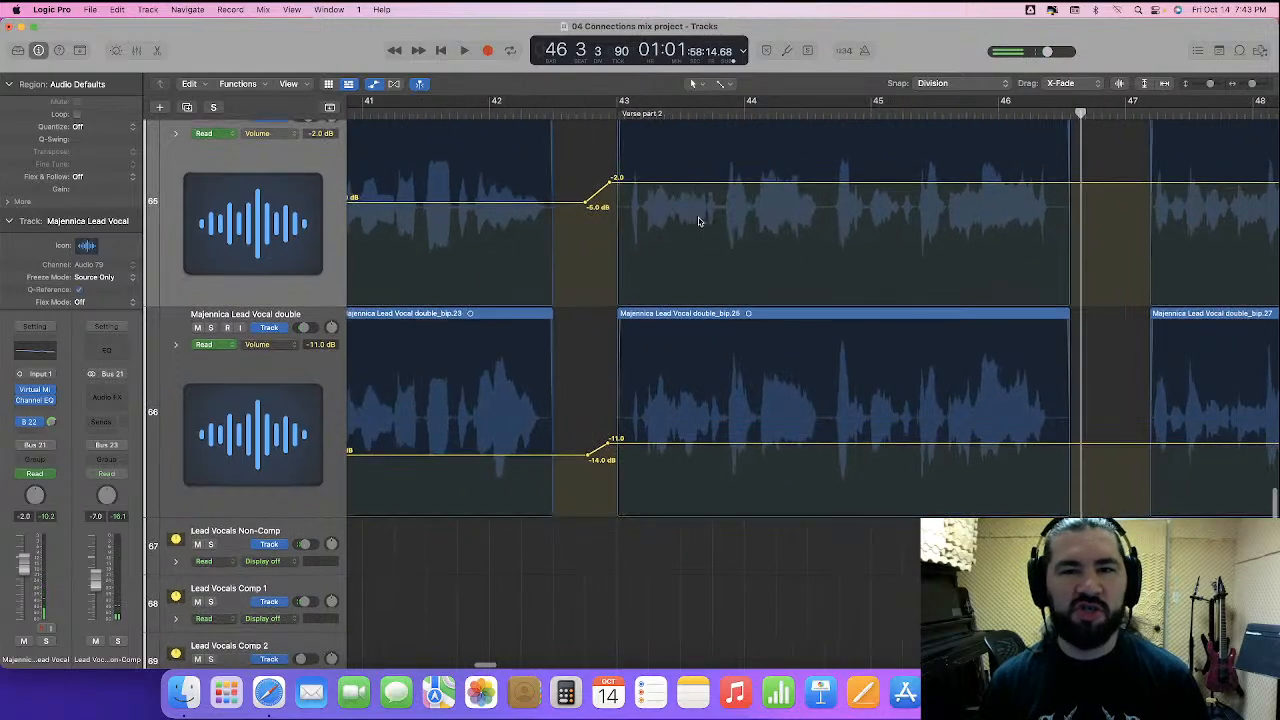
left_click(726, 86)
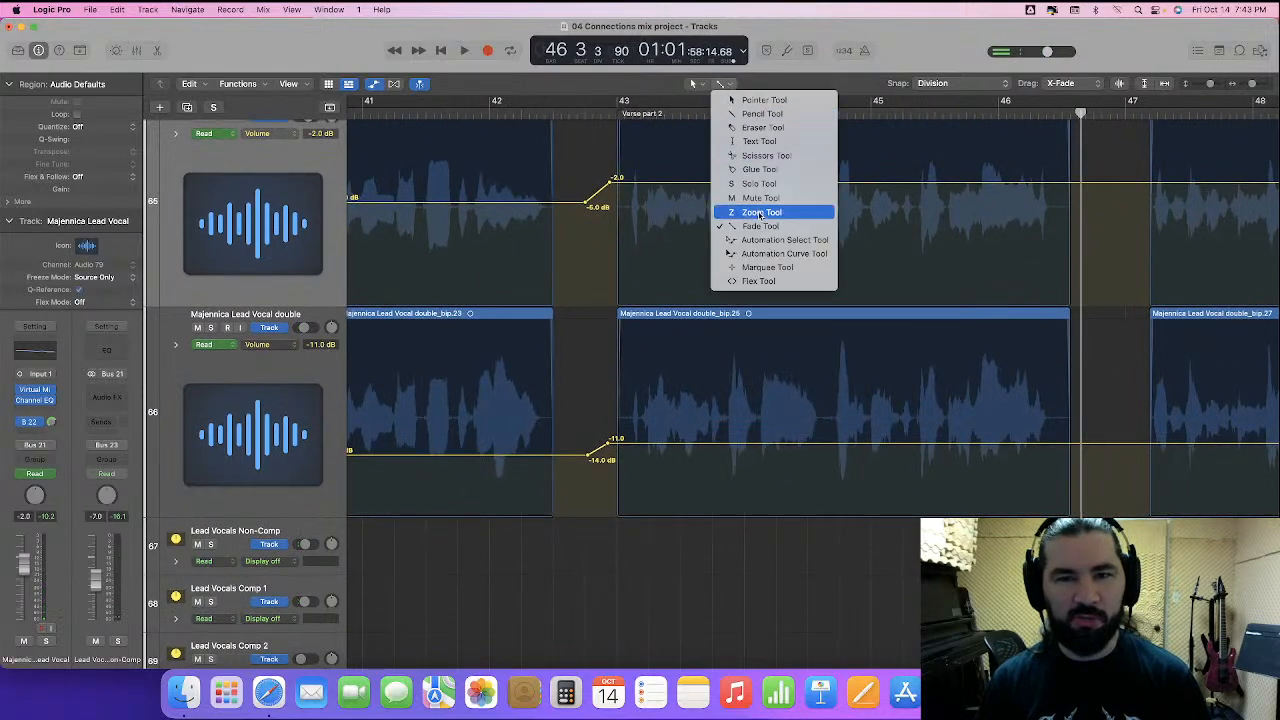
- Assign the Marquee Tool as the secondary tool and play the lead vocal phrase starting just before bar 41
left_click(766, 267)
scroll(622, 242, "left", 4)
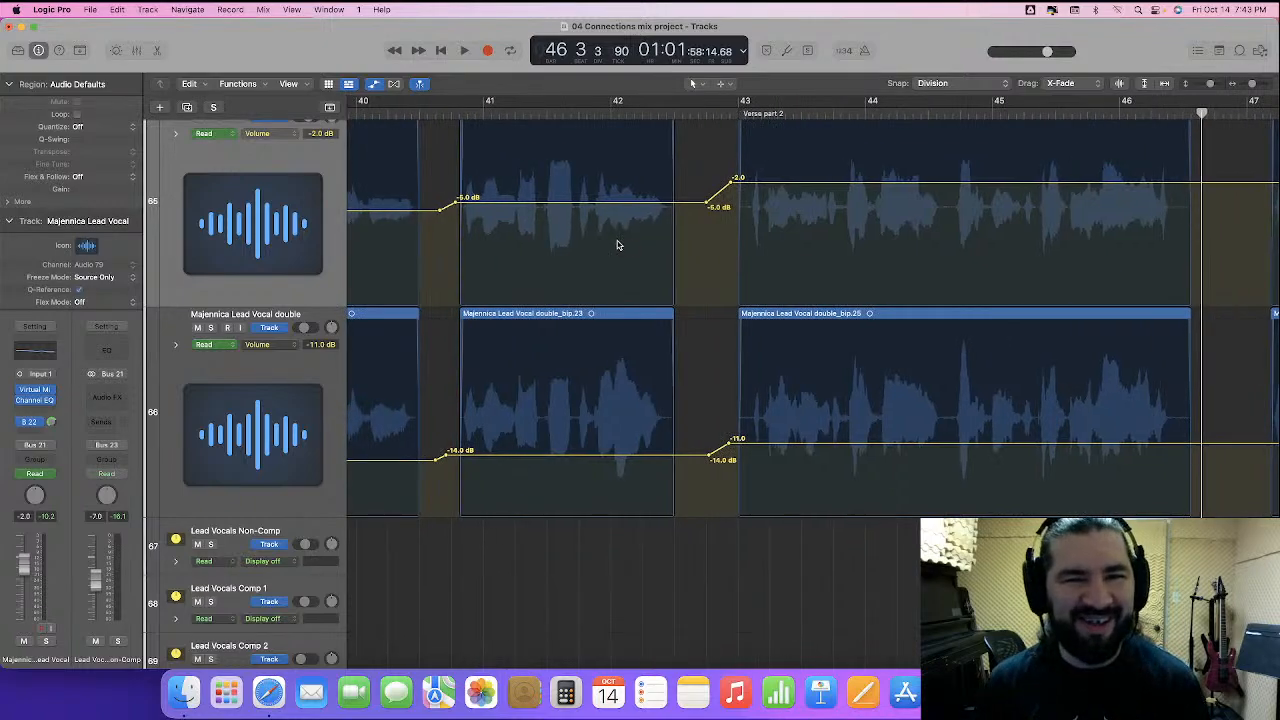
left_click(452, 112)
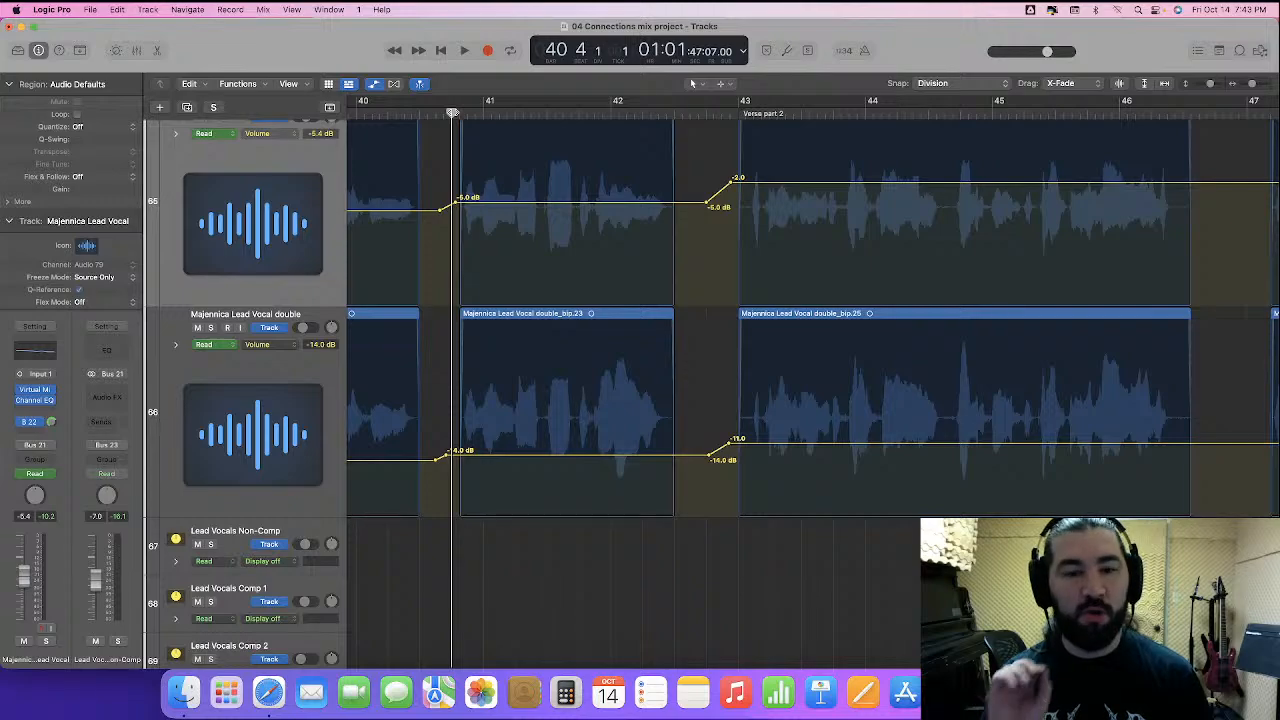
key("space")
key("super+Right")
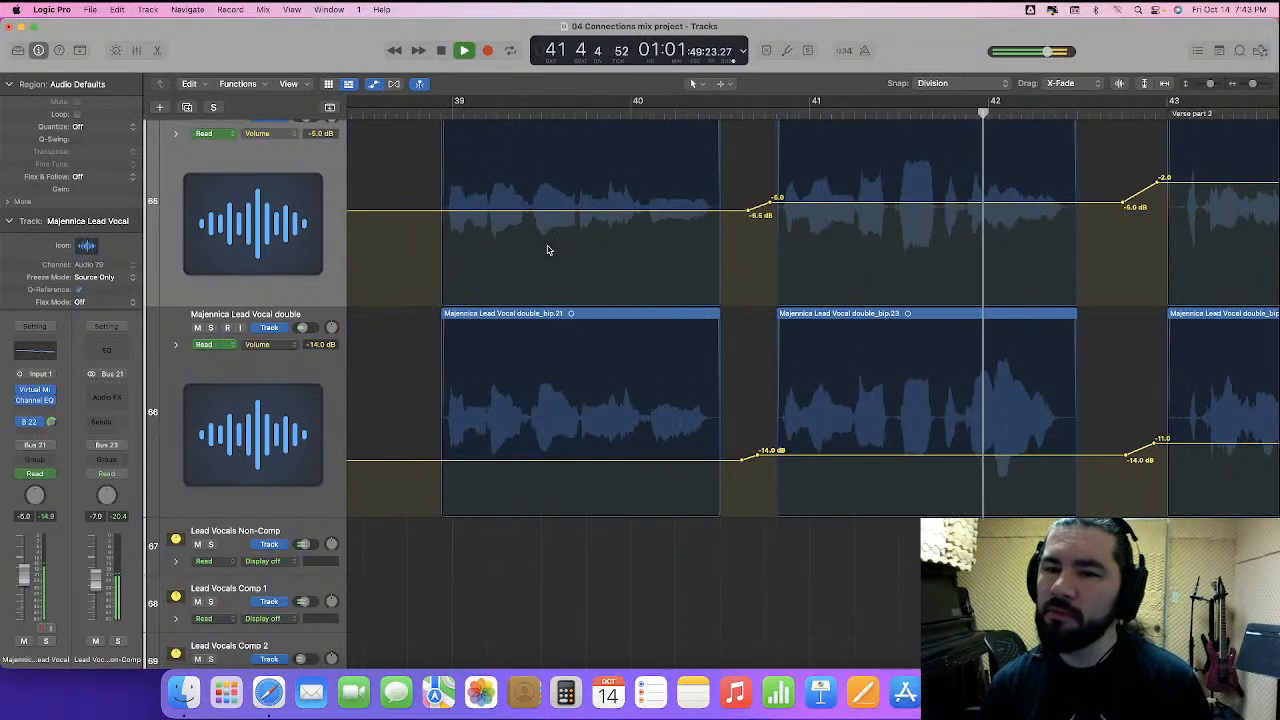
key("space")
- Raise the volume automation over the end of the bar 41–42 phrase to -4.0 dB on the lead vocal and -13.0 dB on its double
scroll(548, 248, "right", 3)
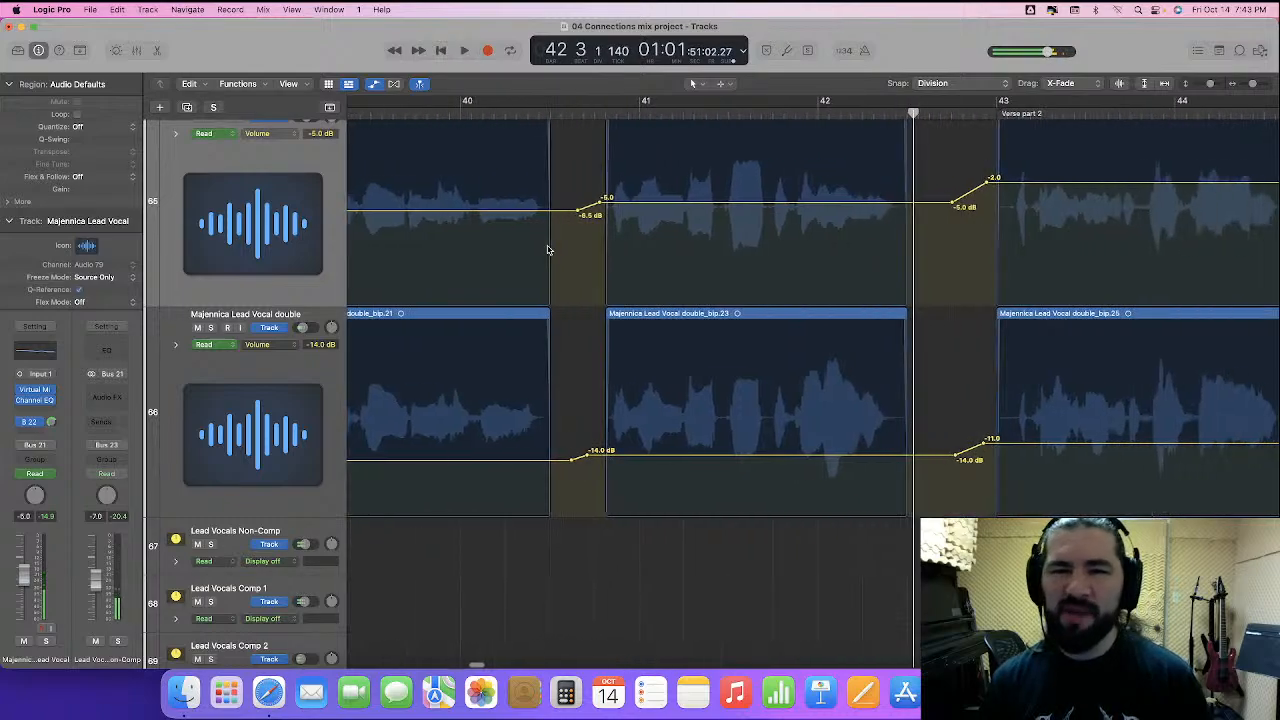
scroll(700, 247, "right", 2)
scroll(760, 236, "right", 1)
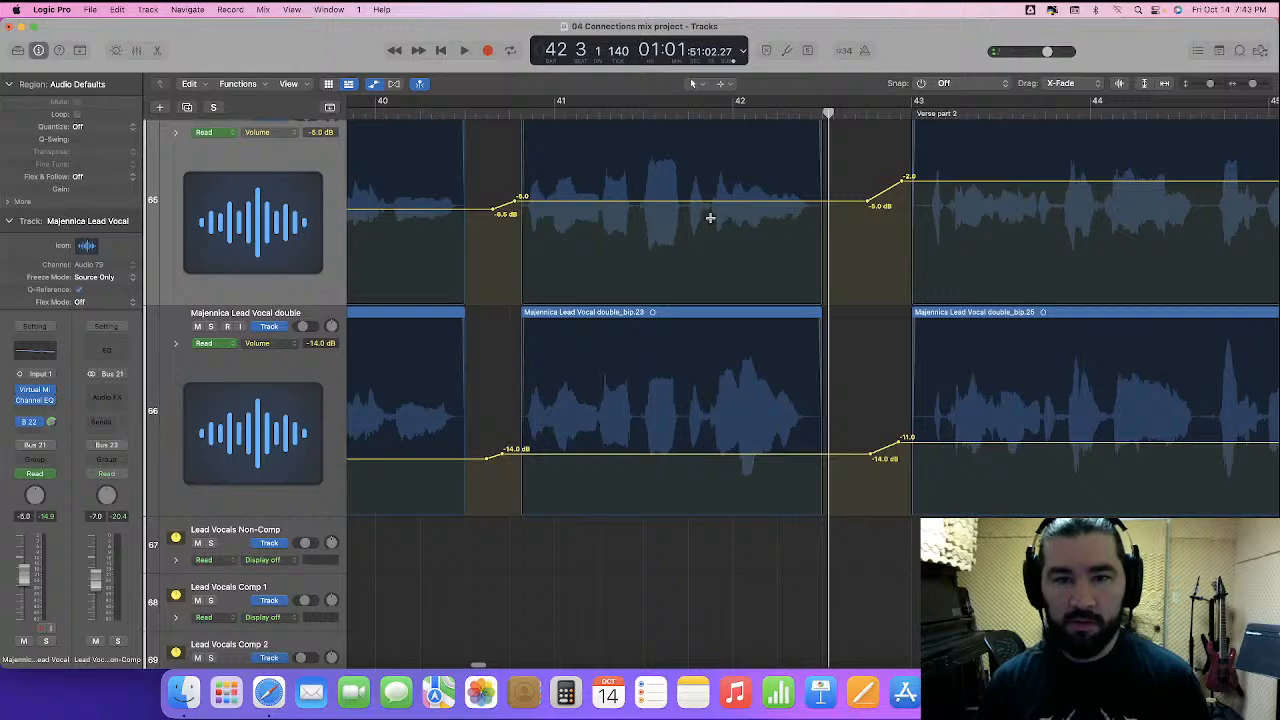
left_click_drag(711, 218, 831, 430)
left_click_drag(746, 204, 747, 197)
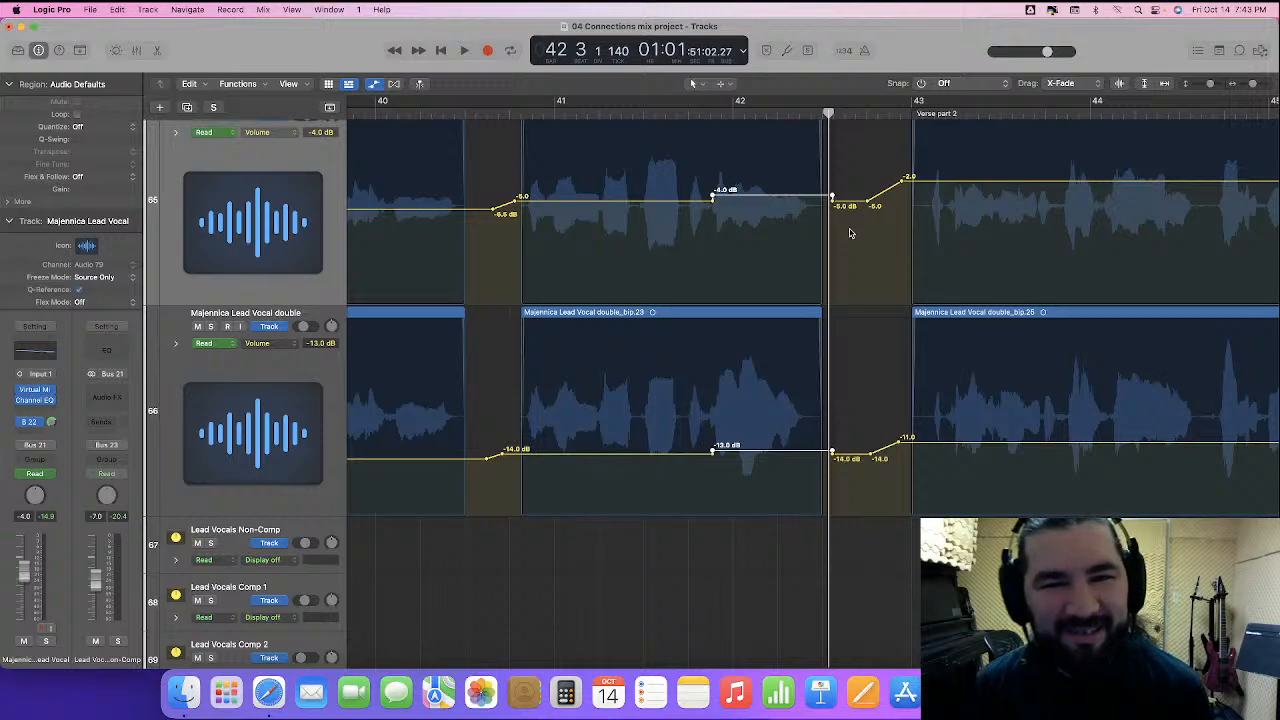
- Play back the raised end of the phrase through the start of Verse part 2
left_click(509, 110)
key("space")
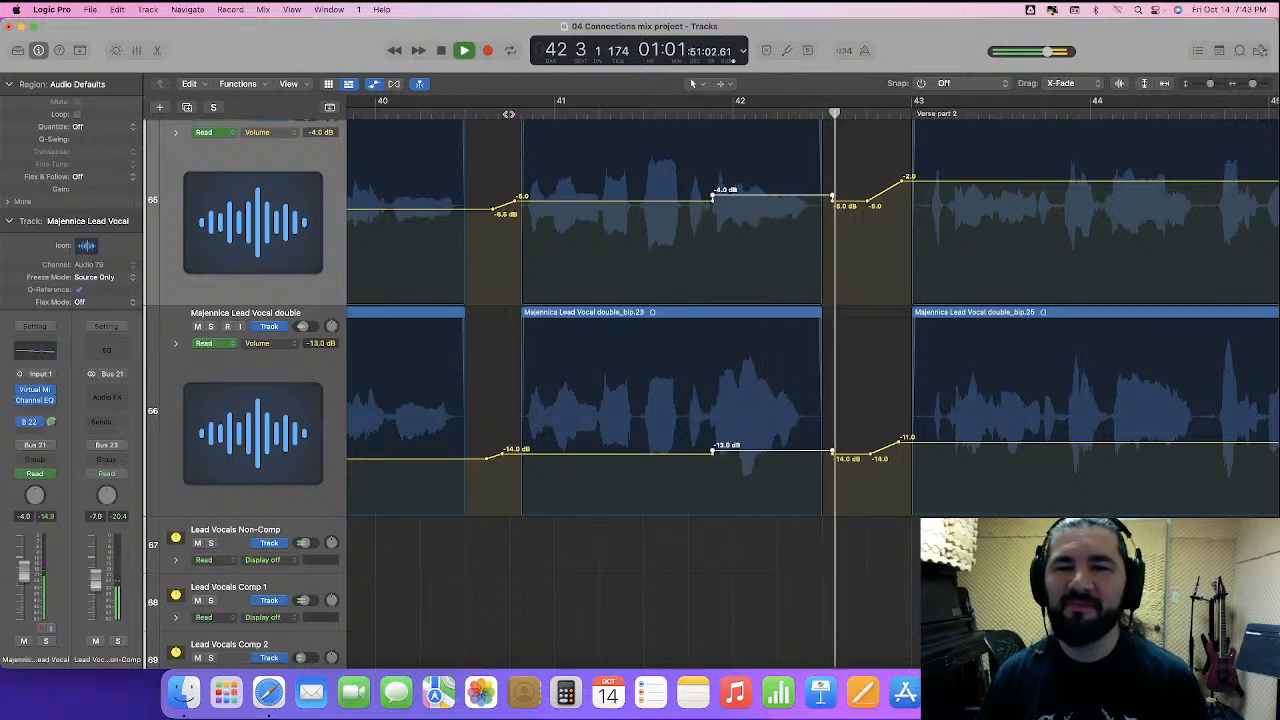
key("space")
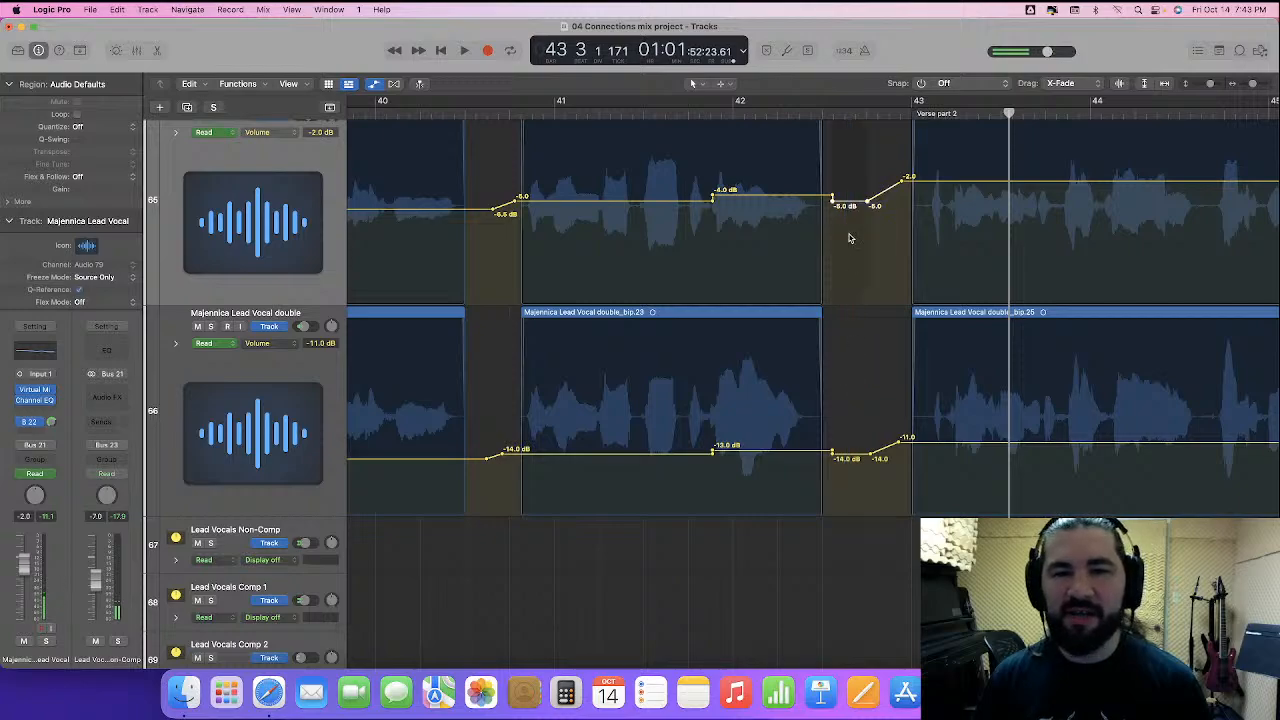
- Delete the extra volume points in the gap before Verse part 2 on both vocal tracks and save the project
left_click_drag(850, 204, 846, 490)
key("Delete")
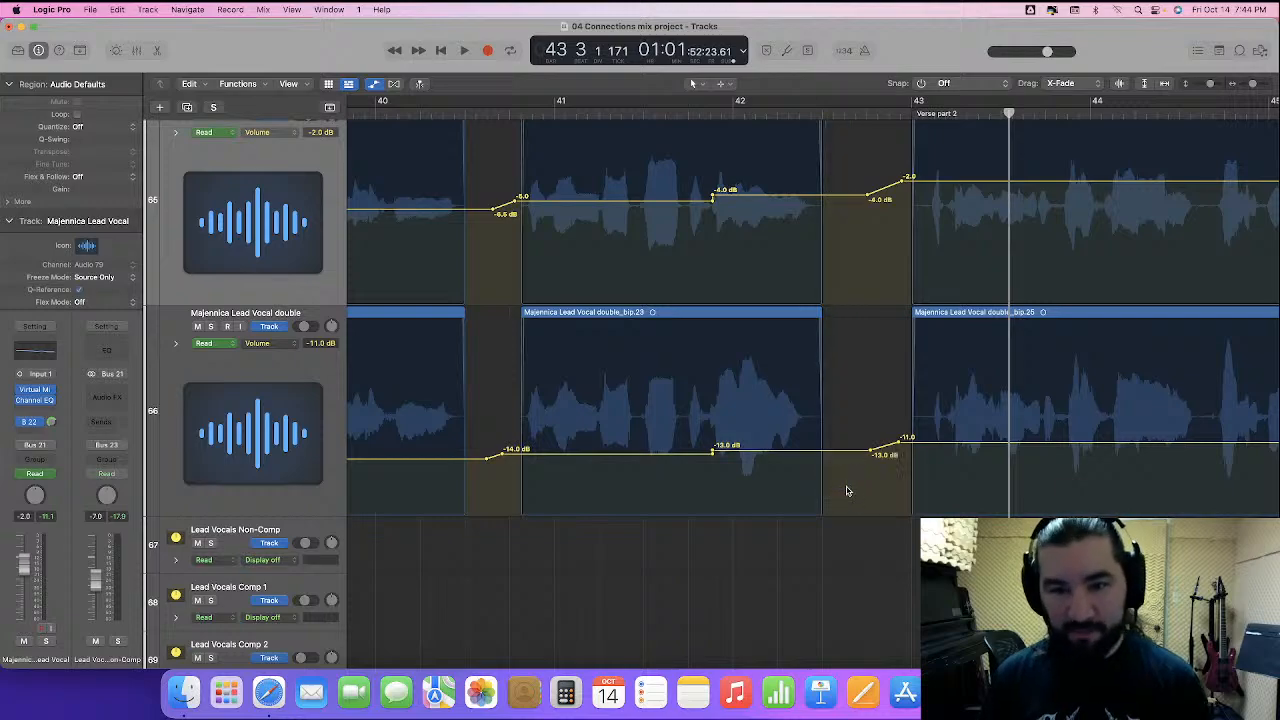
left_click(845, 112)
key("super+Left")
key("super+s")
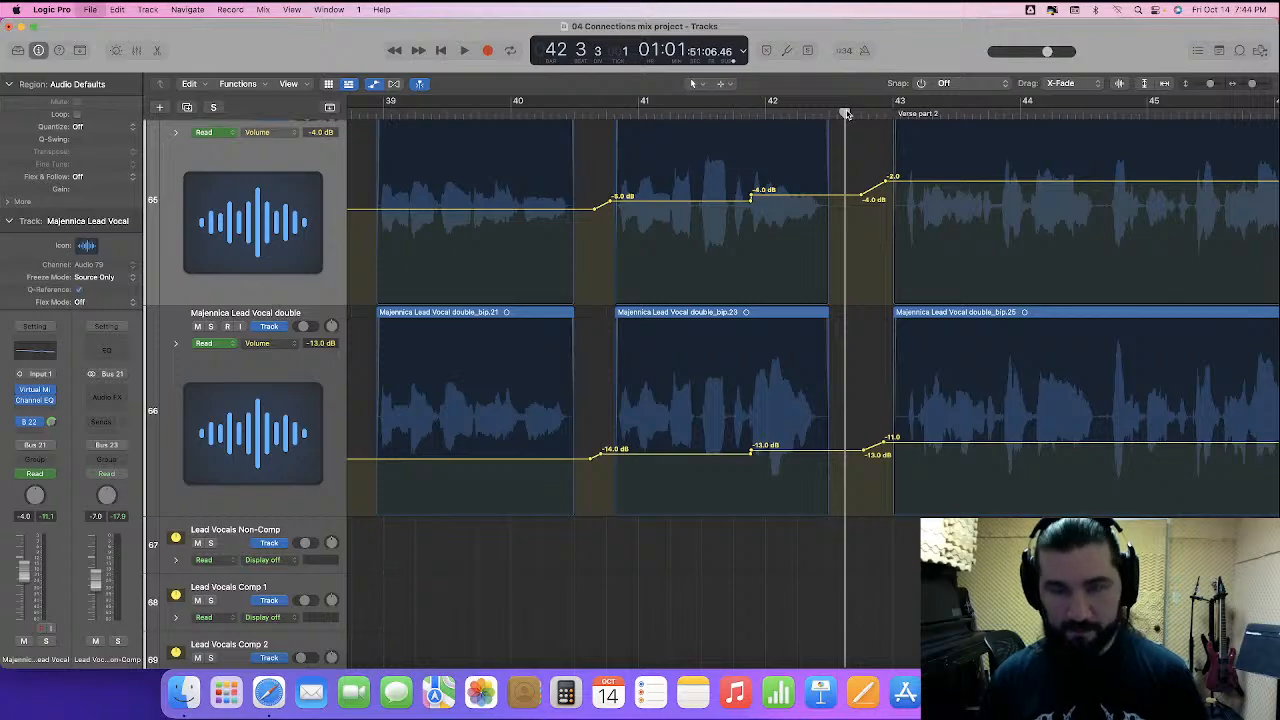
- Play Verse part 2 from the gap before bar 43 to bar 55 to check the vocal levels
key("space")
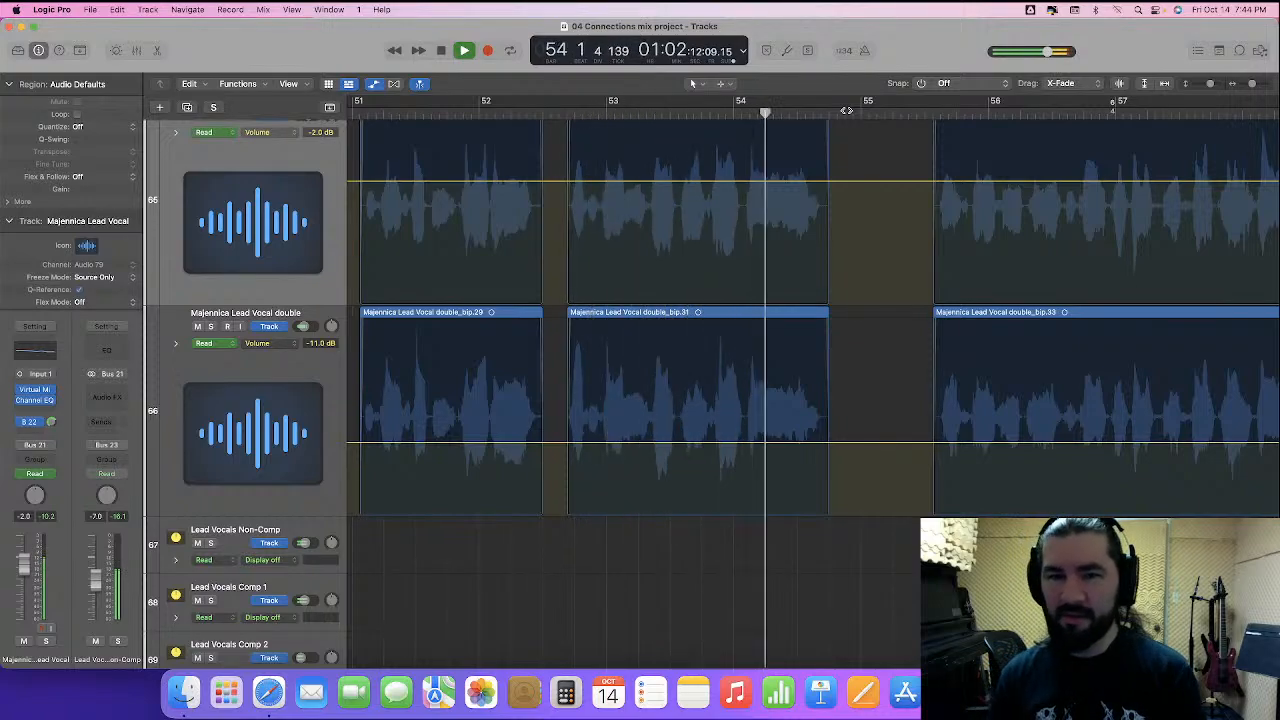
key("space")
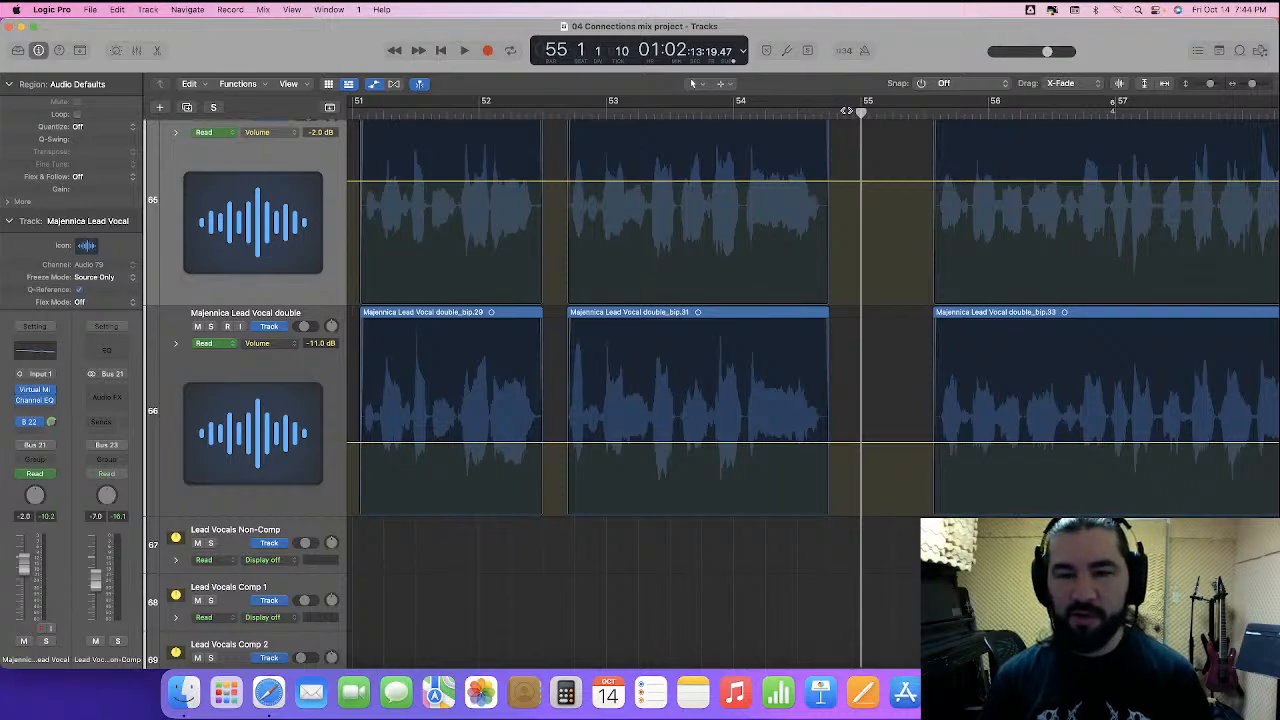
left_click(891, 112)
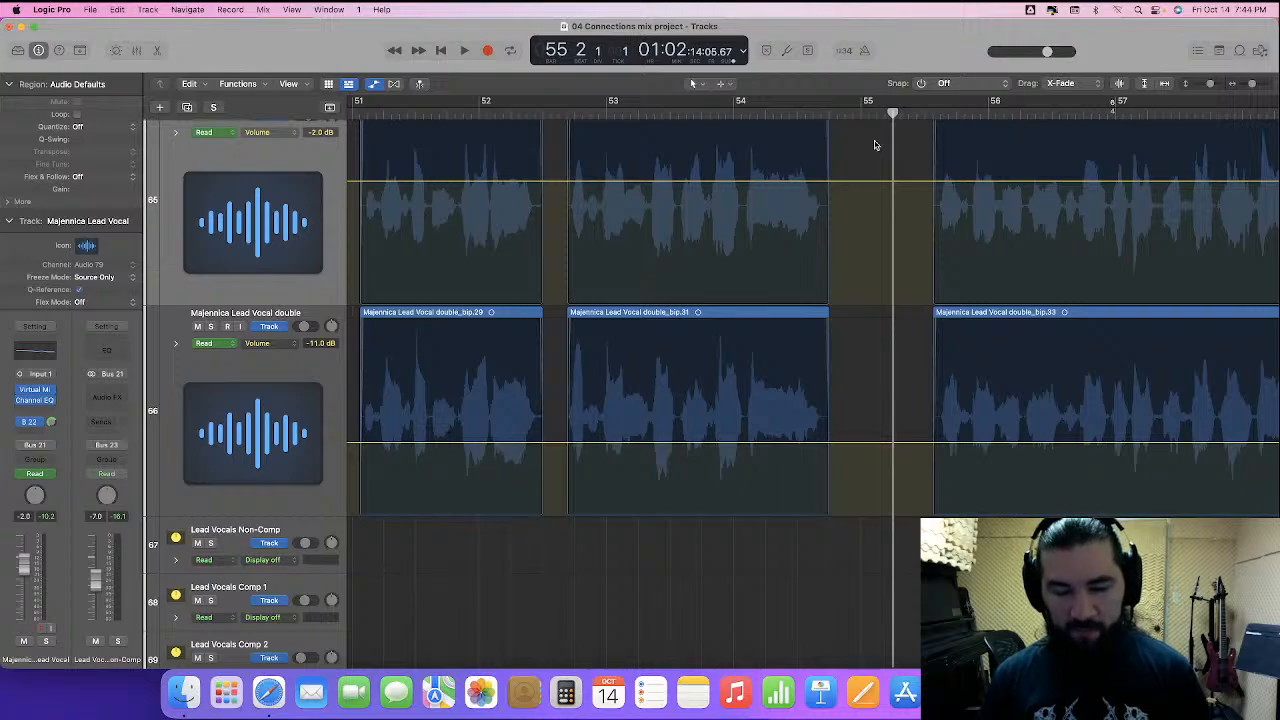
- Play the last verse phrase from bar 55 into Break 1 to judge its vocal level
scroll(880, 150, "up", 2)
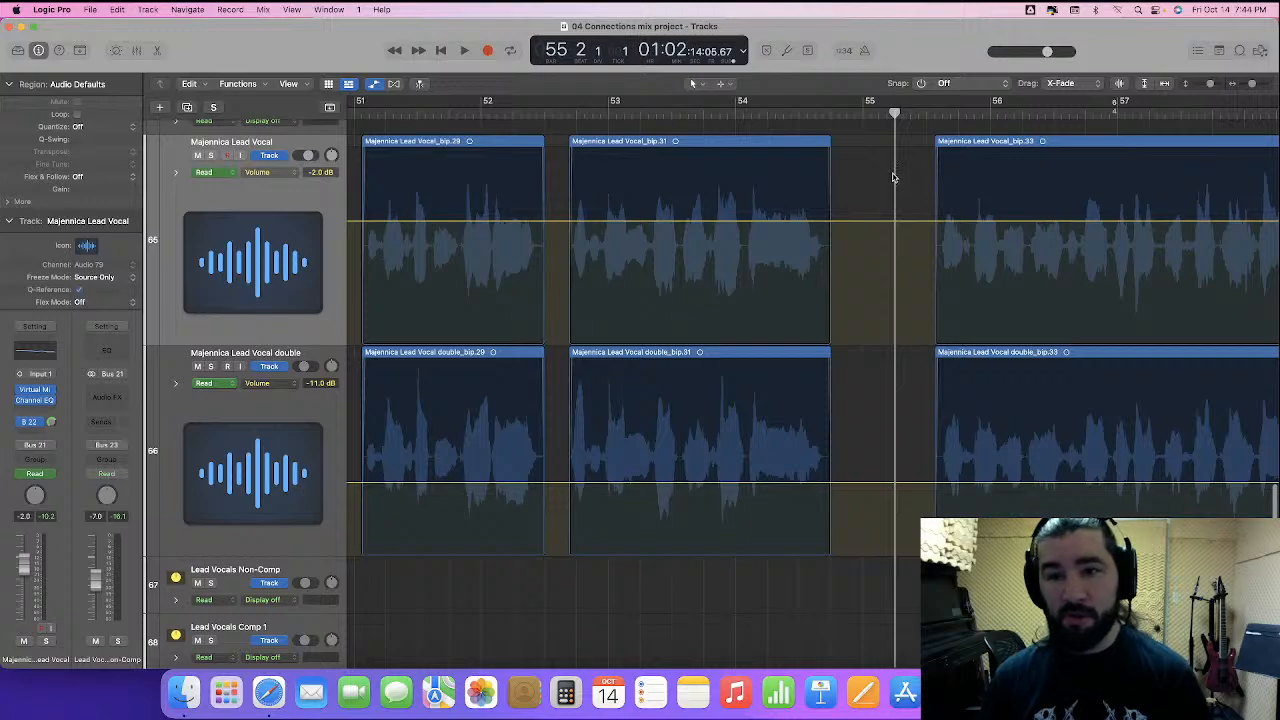
scroll(893, 177, "right", 3)
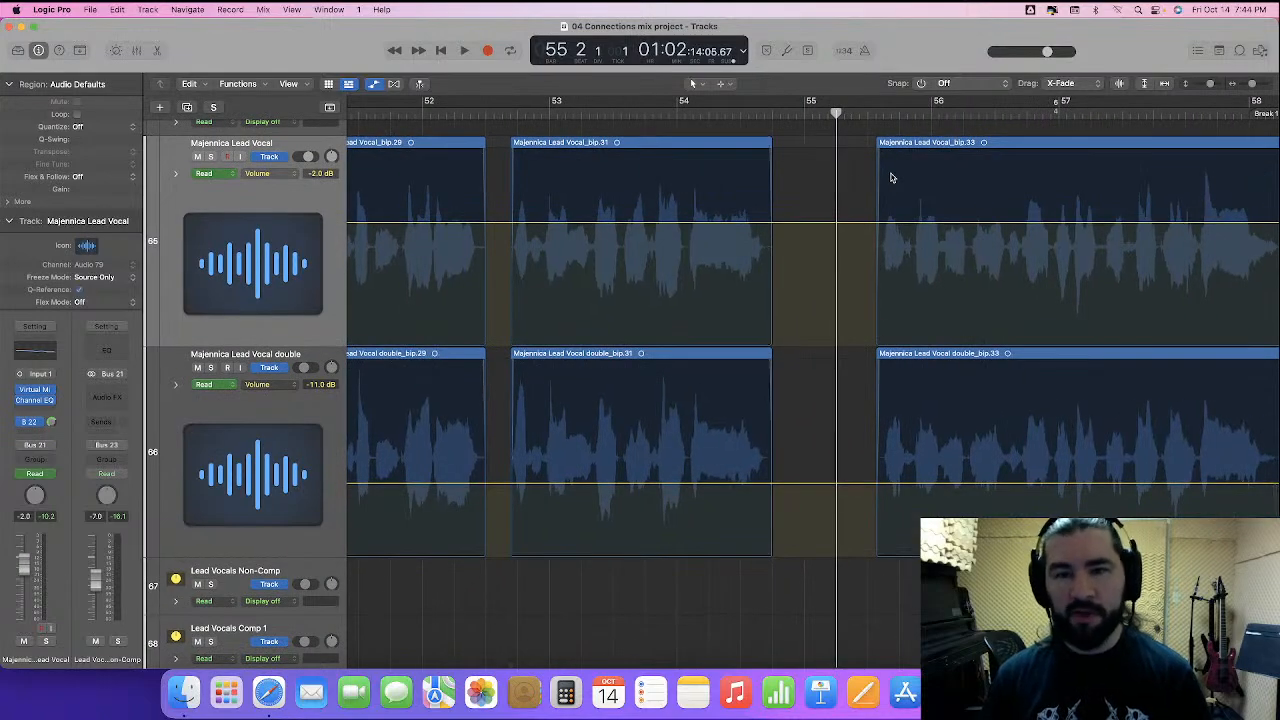
scroll(892, 177, "right", 5)
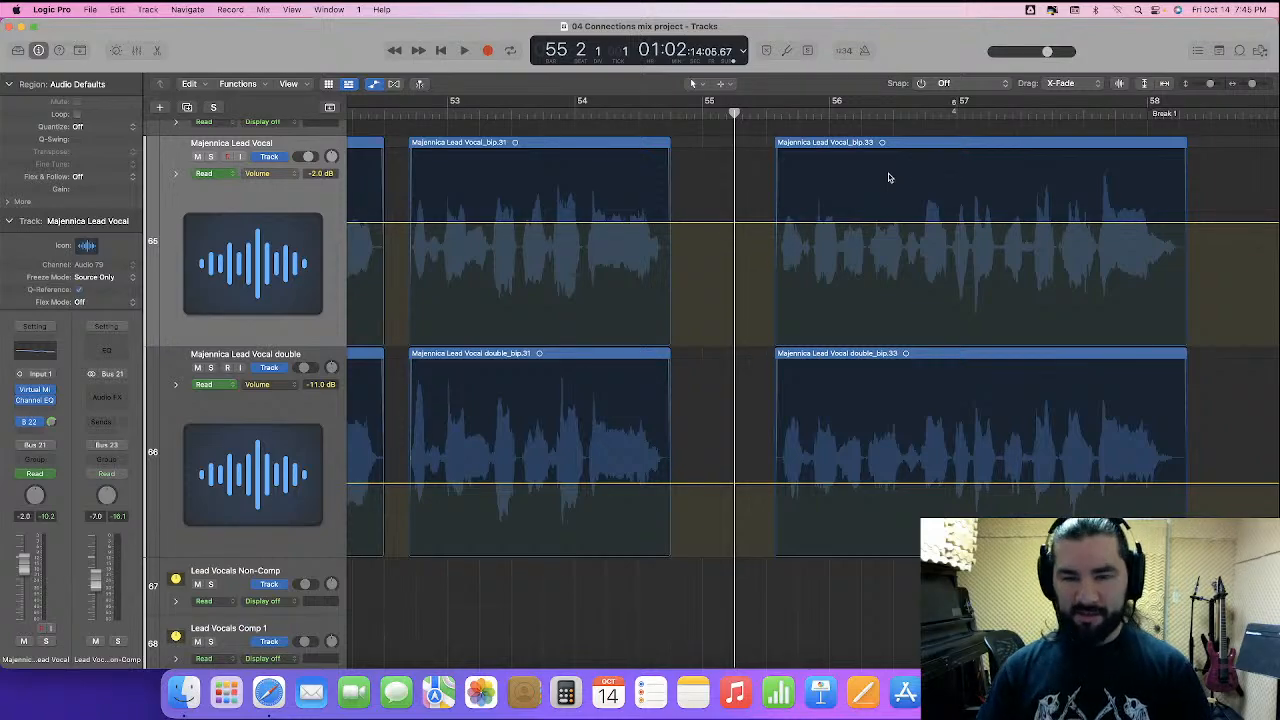
scroll(870, 217, "right", 3)
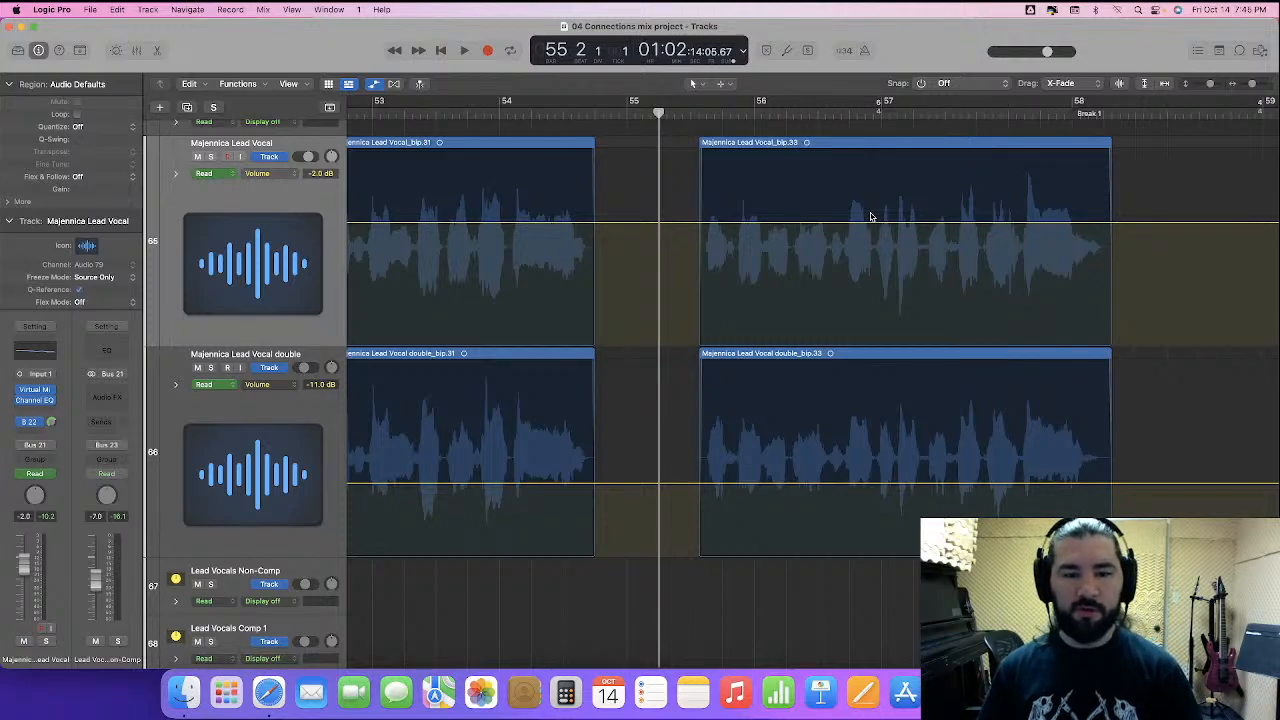
scroll(870, 217, "right", 5)
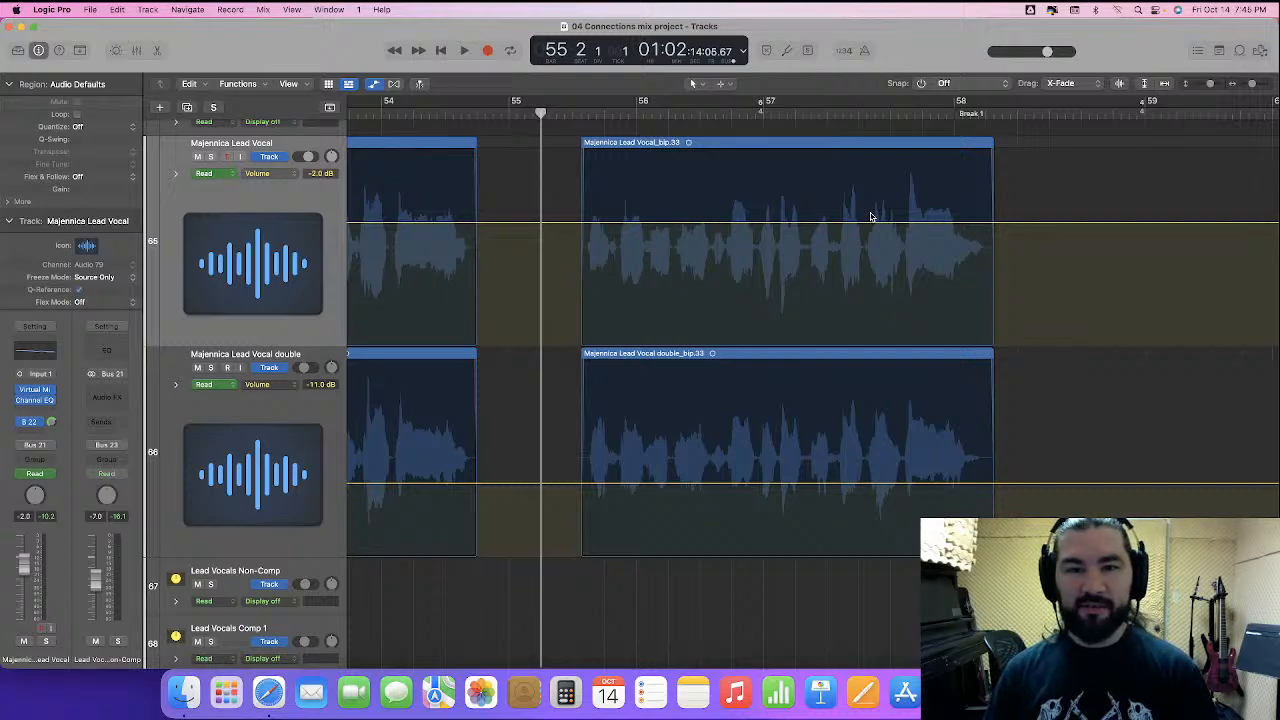
scroll(870, 217, "right", 3)
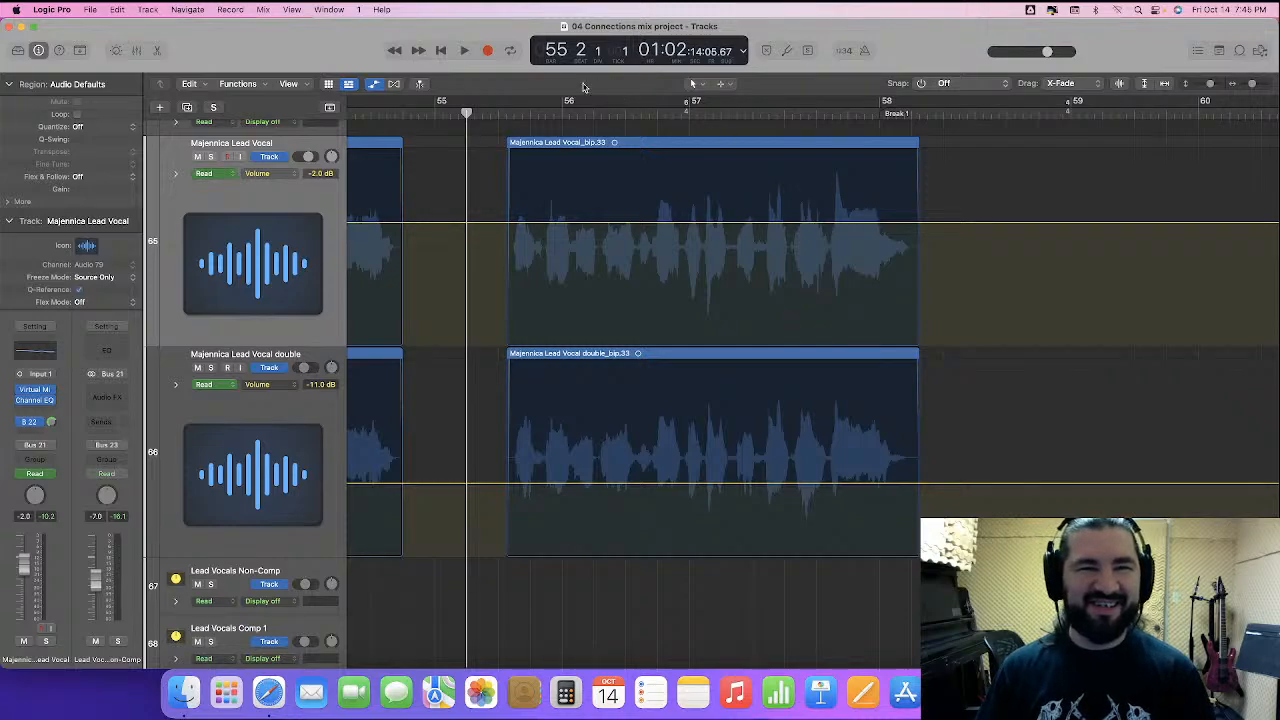
left_click(435, 112)
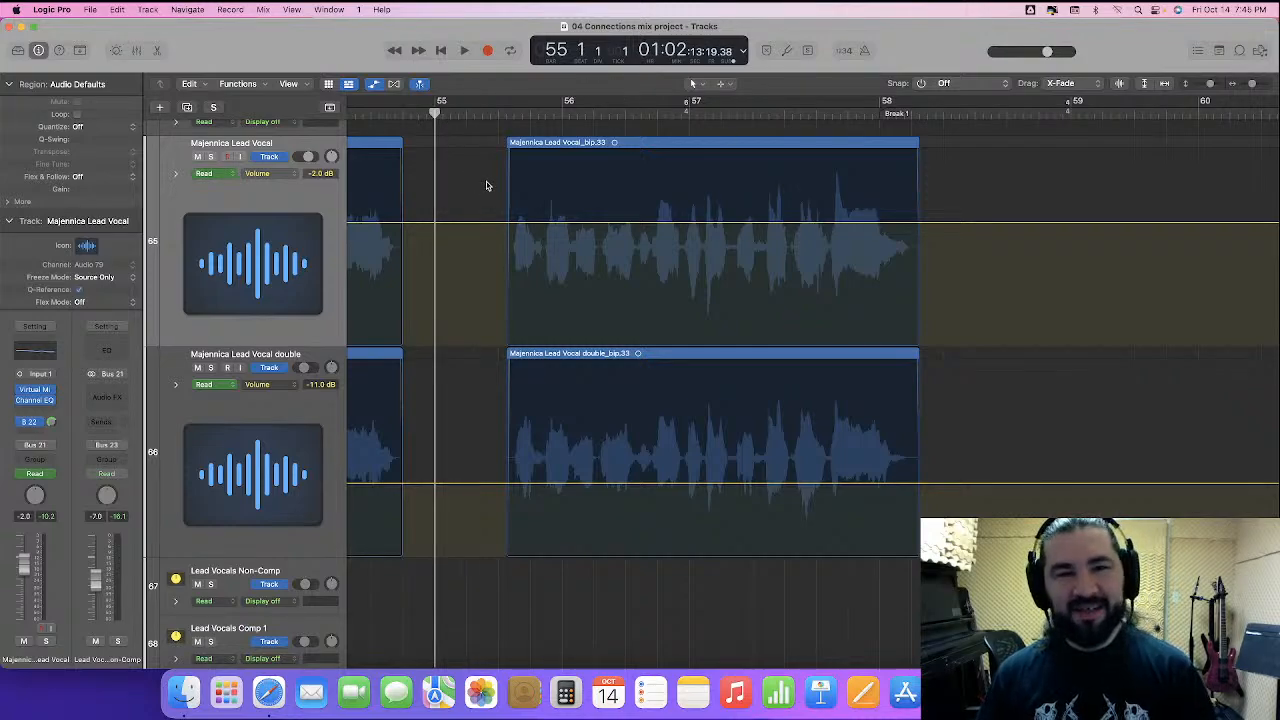
scroll(487, 185, "right", 2)
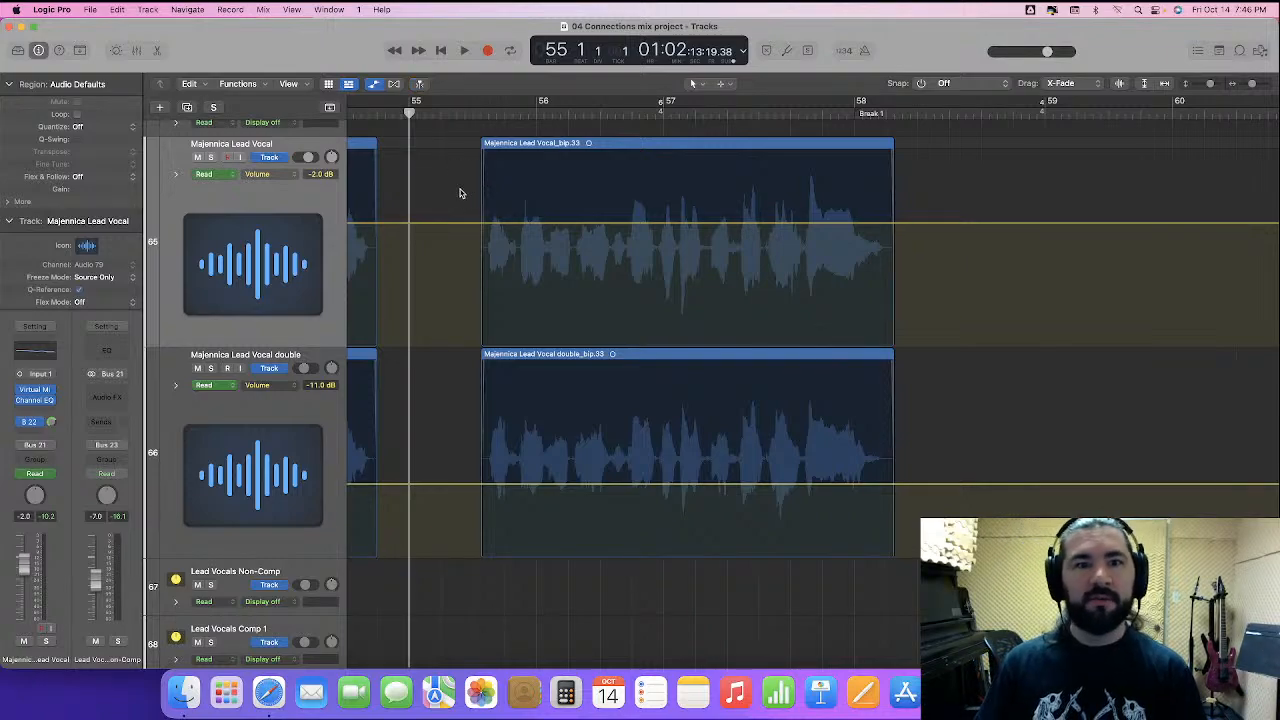
key("super+l")
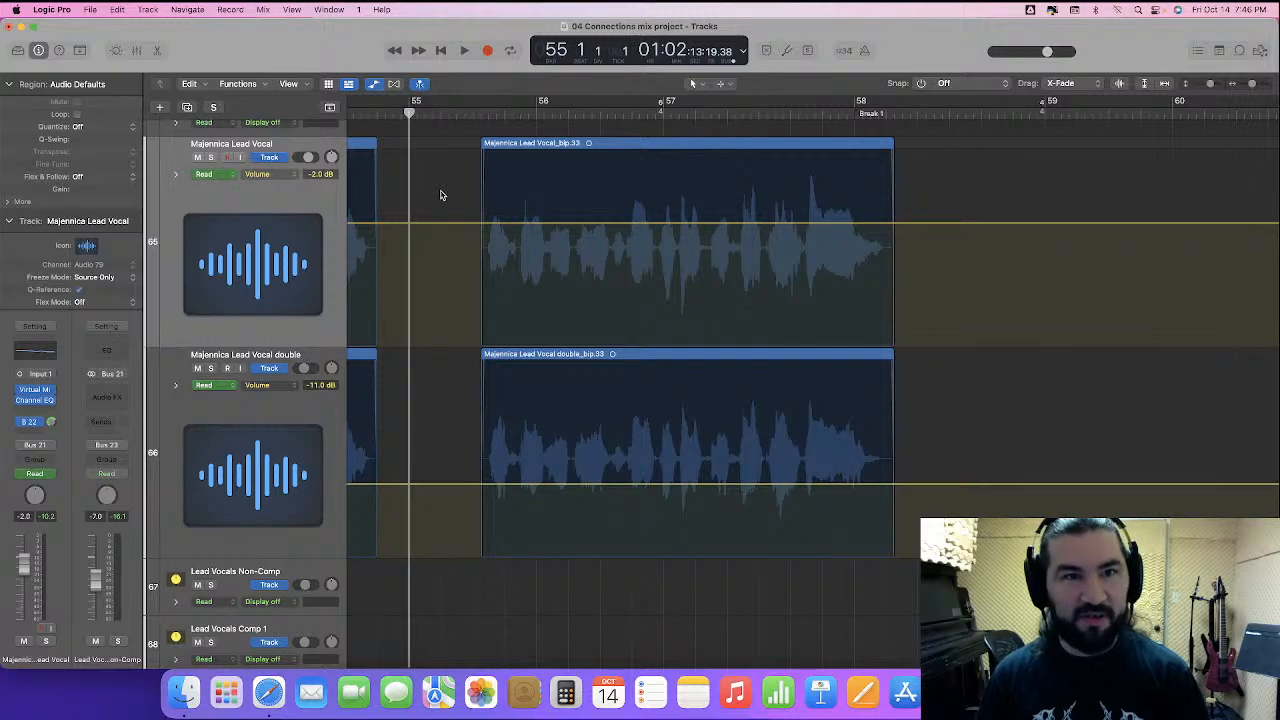
key("space")
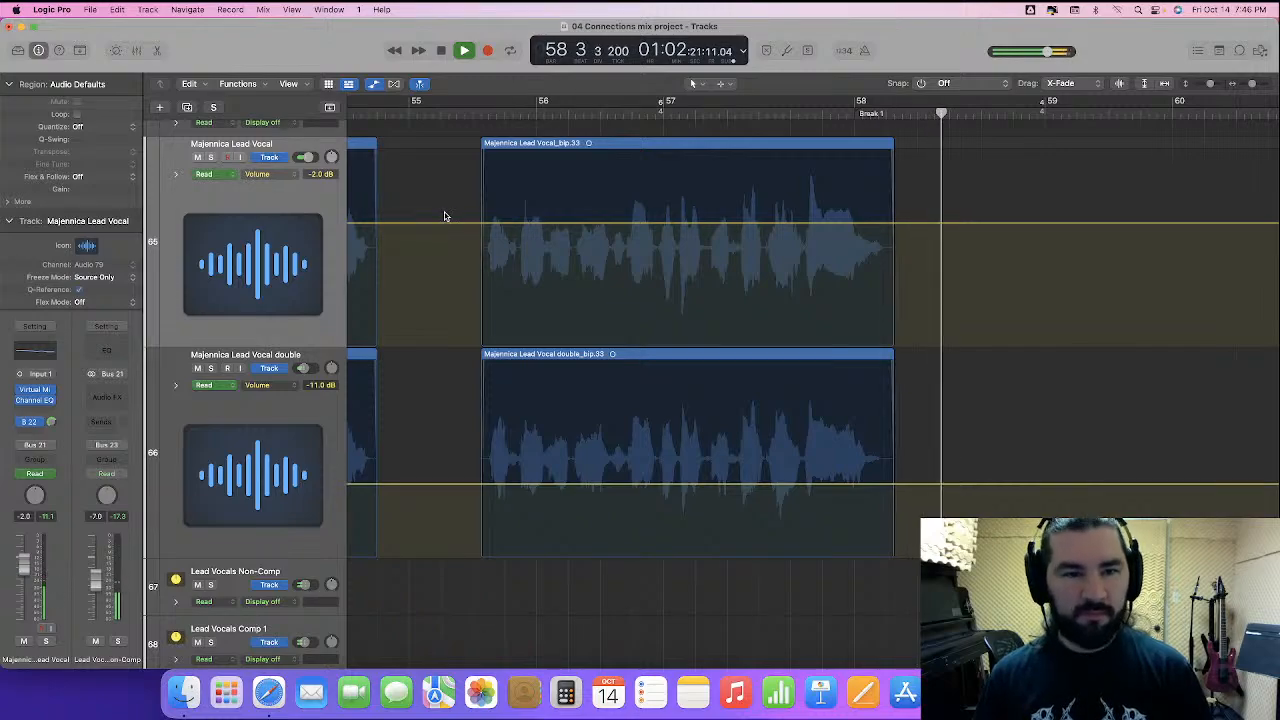
key("space")
- Add volume automation points before and after the bar 55–58 phrase on both the lead vocal and its double
left_click(425, 224)
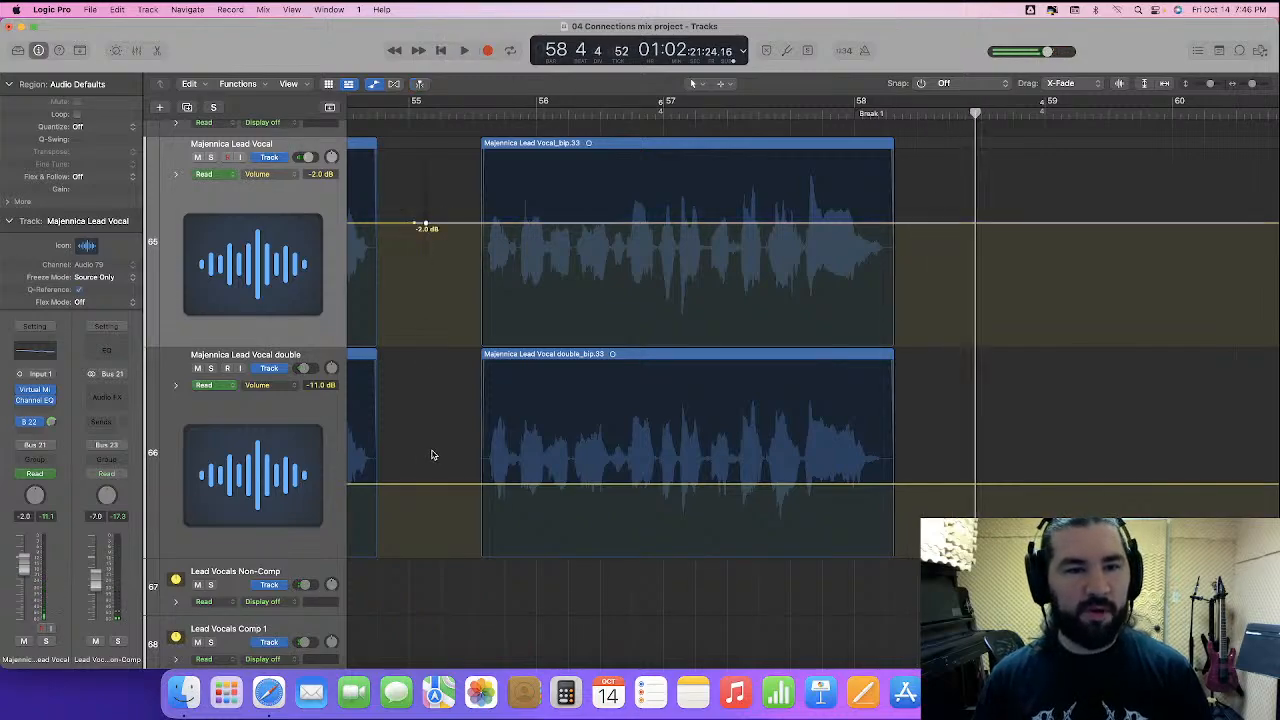
left_click(424, 486)
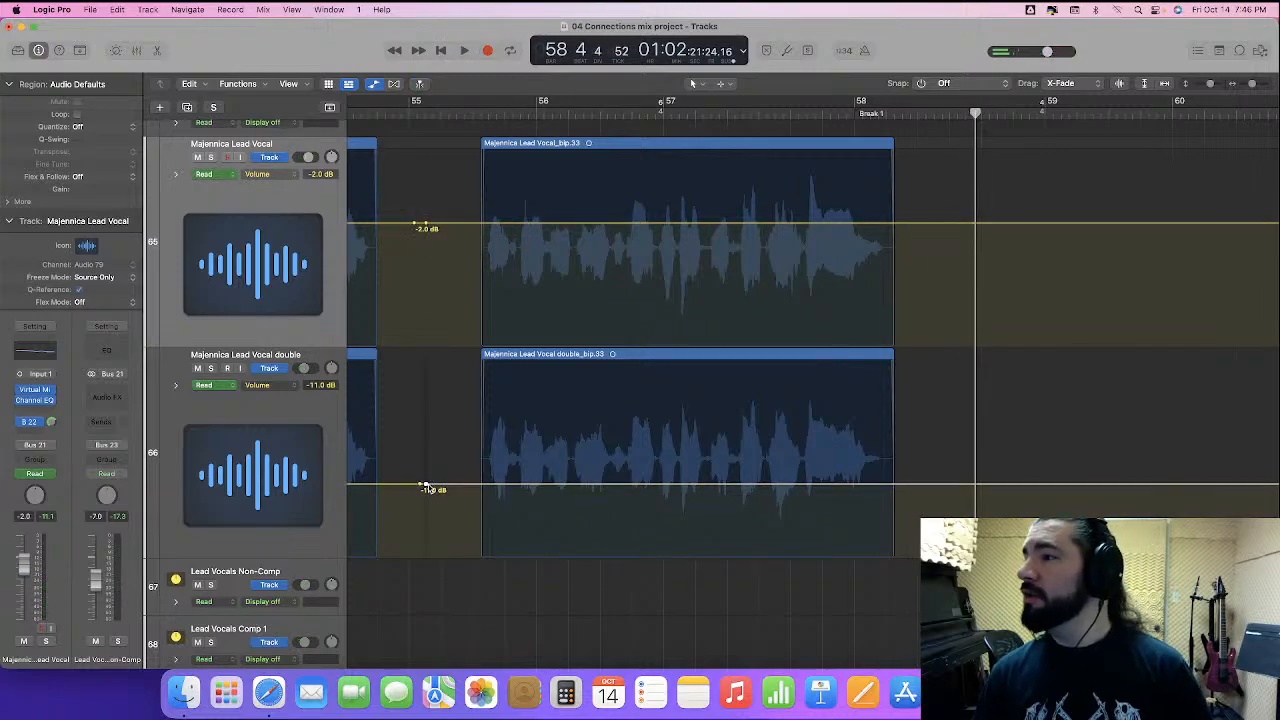
left_click(961, 224)
left_click(975, 487)
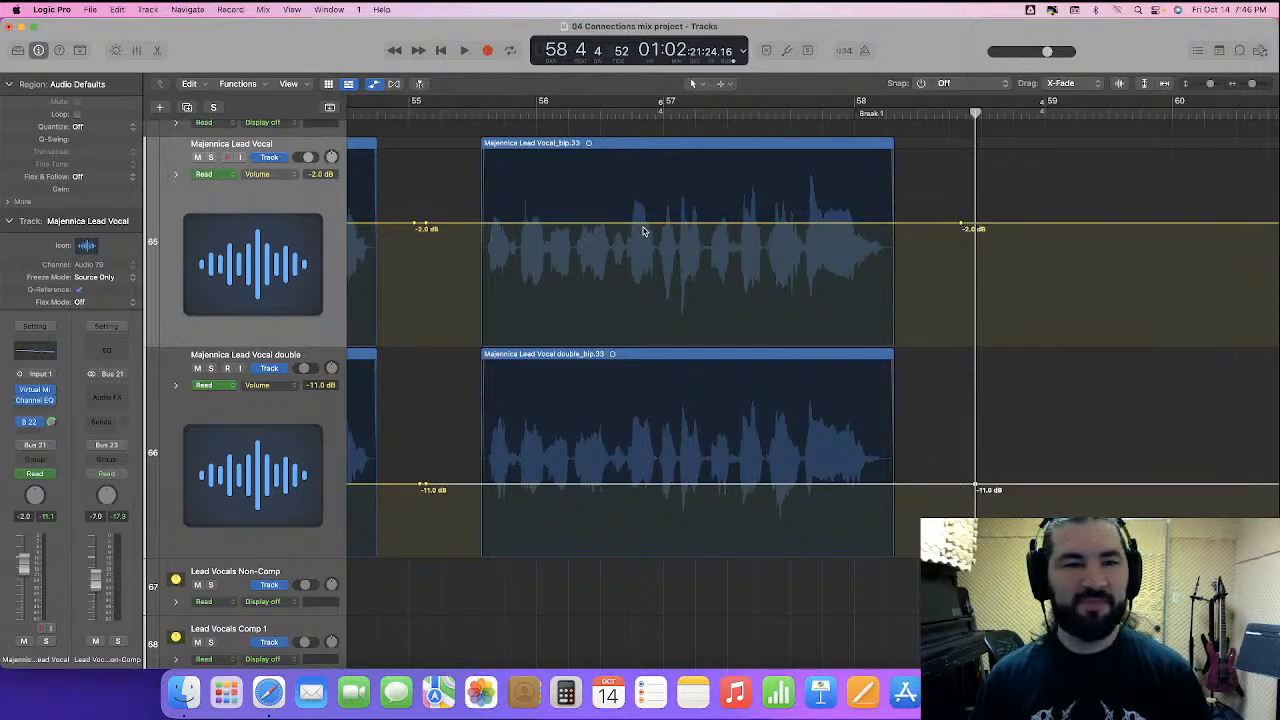
- Lower the volume automation from the bar 55–58 phrase onward to -3.0 dB on the lead vocal and -12.0 dB on its double
left_click_drag(625, 203, 765, 508)
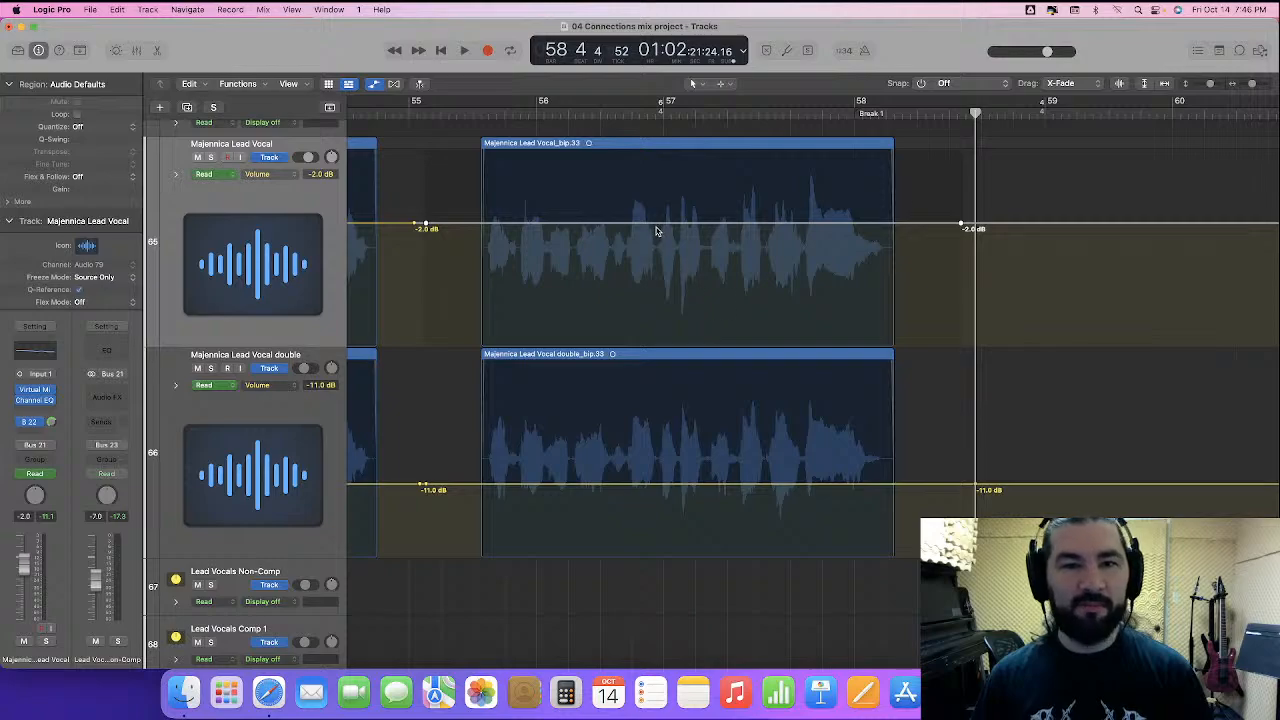
left_click_drag(657, 229, 657, 235)
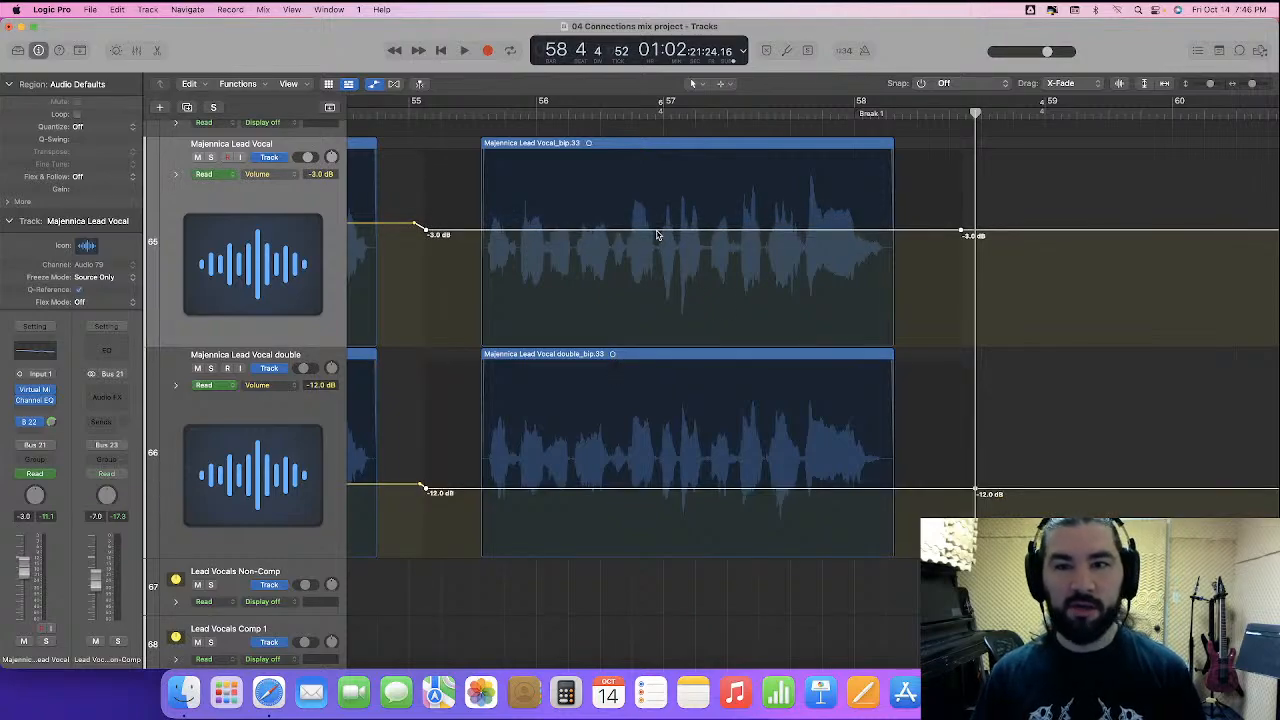
left_click(731, 277)
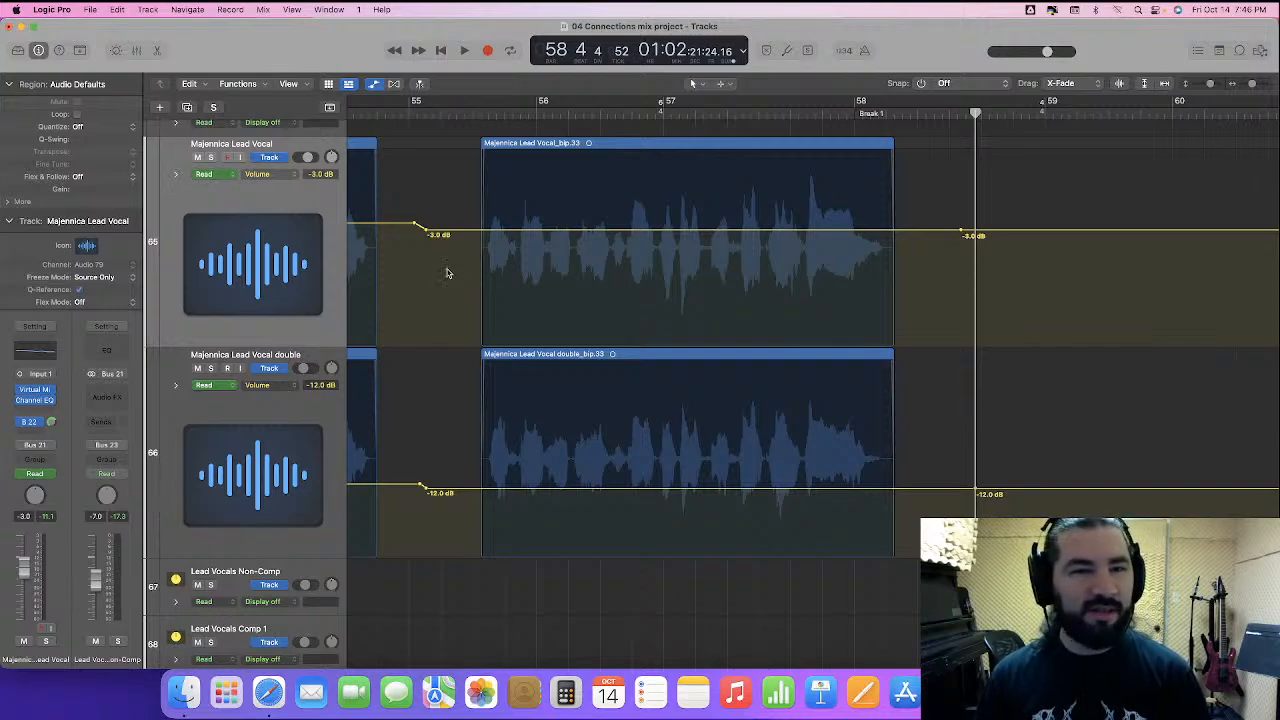
- Play back the lowered bar 55–58 phrase and inspect its ending near Break 1 on both vocal tracks
left_click(455, 113)
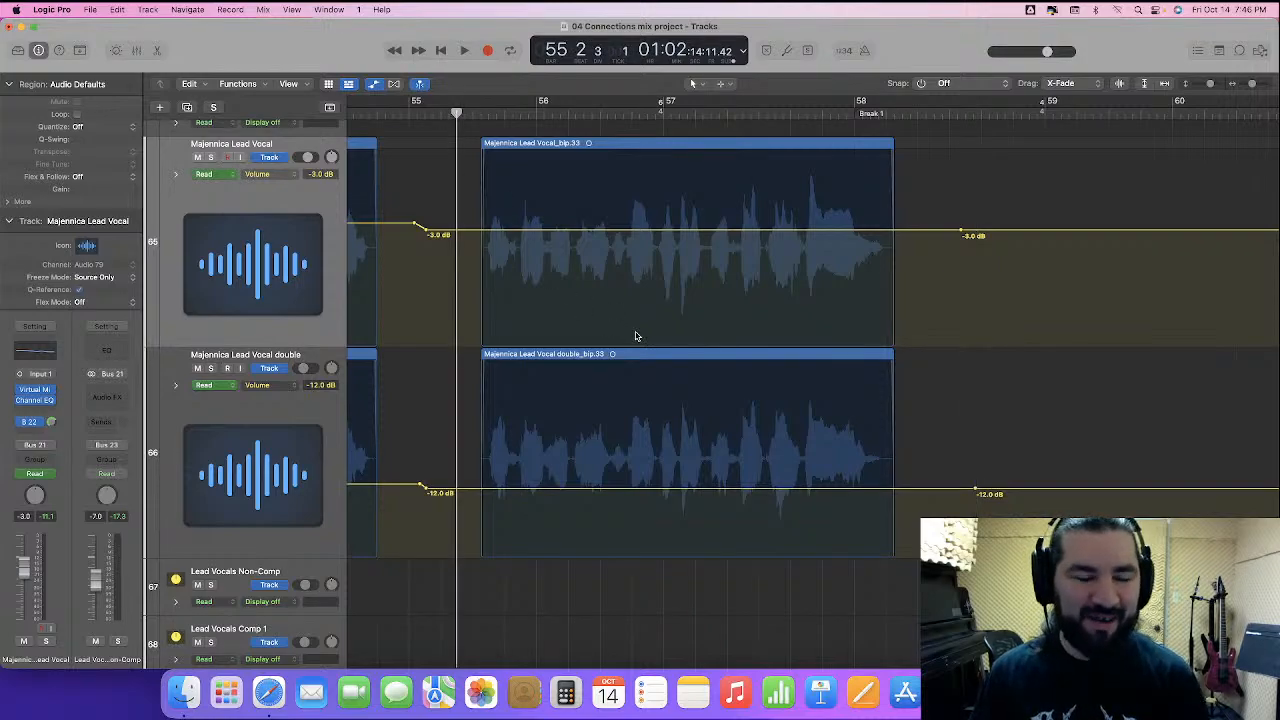
key("space")
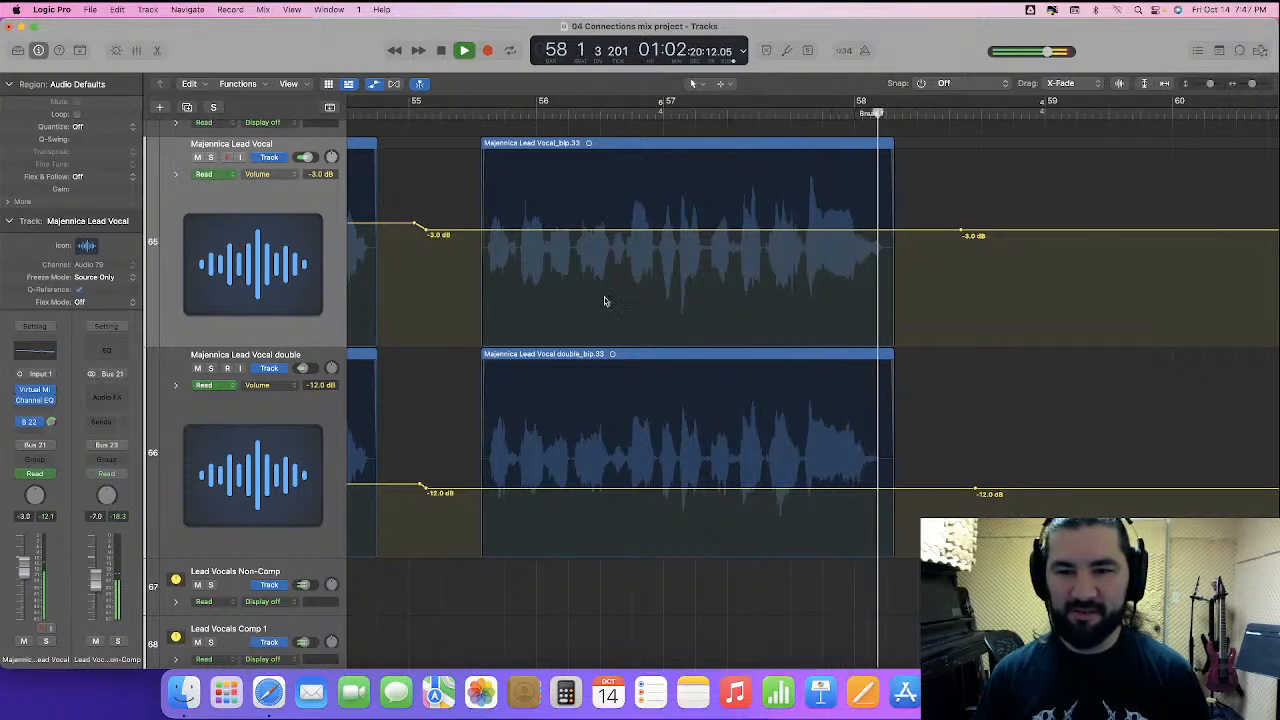
key("space")
scroll(952, 276, "right", 1)
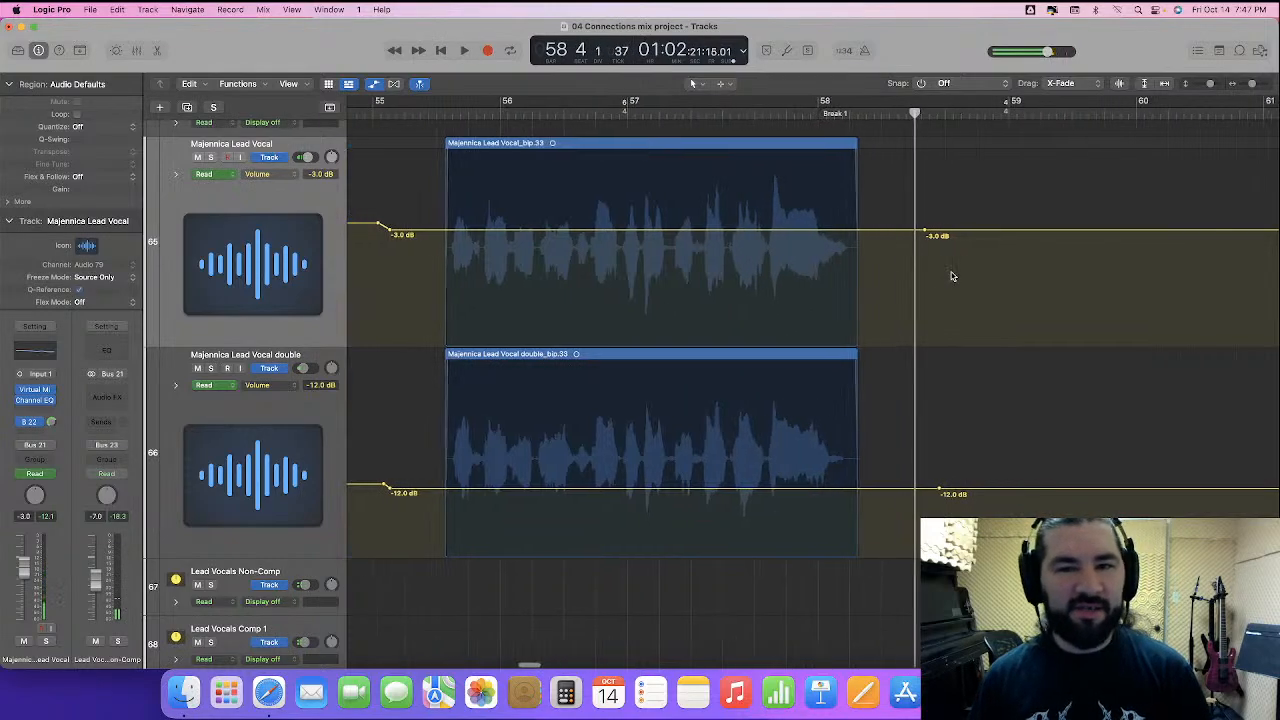
scroll(952, 276, "right", 2)
key("space")
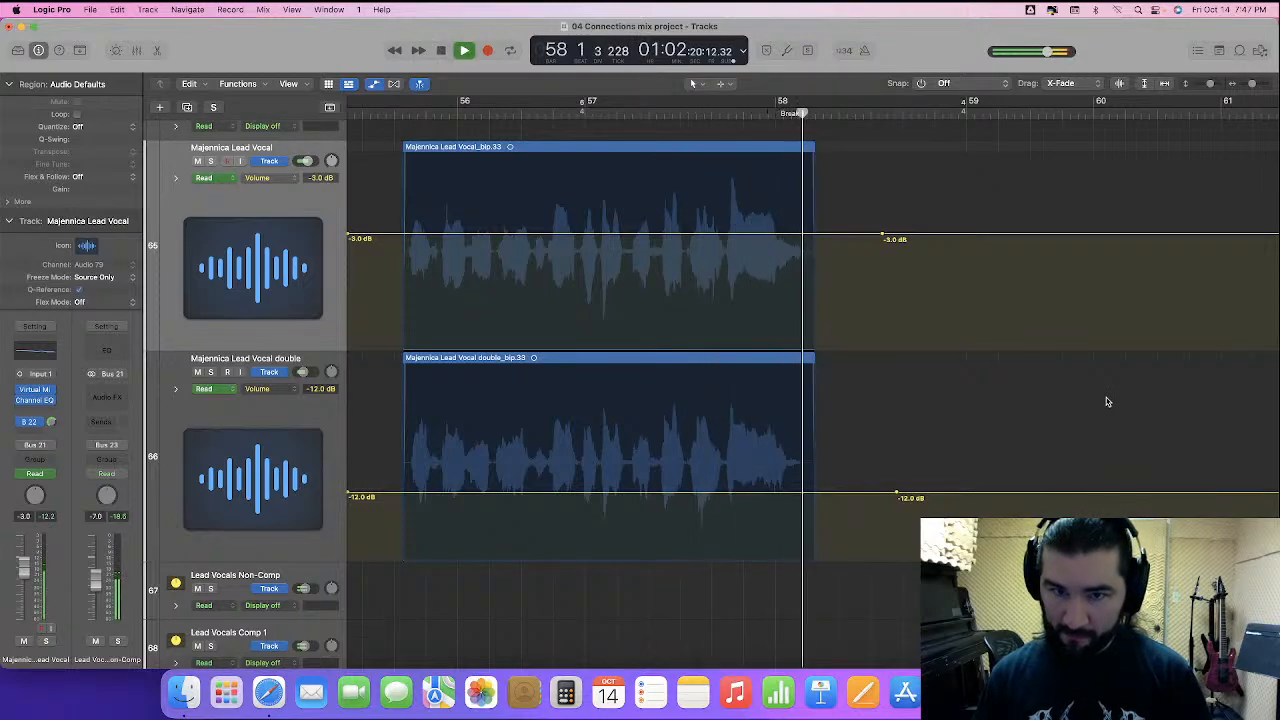
key("space")
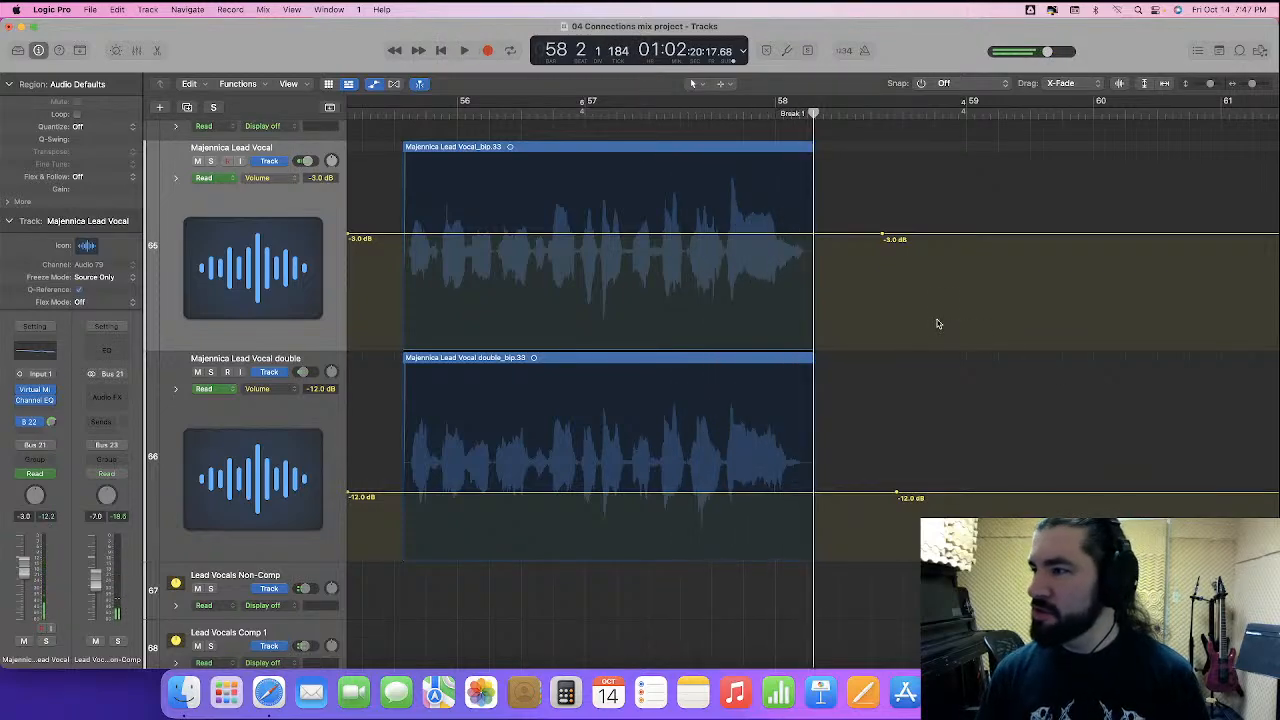
key("super+Right")
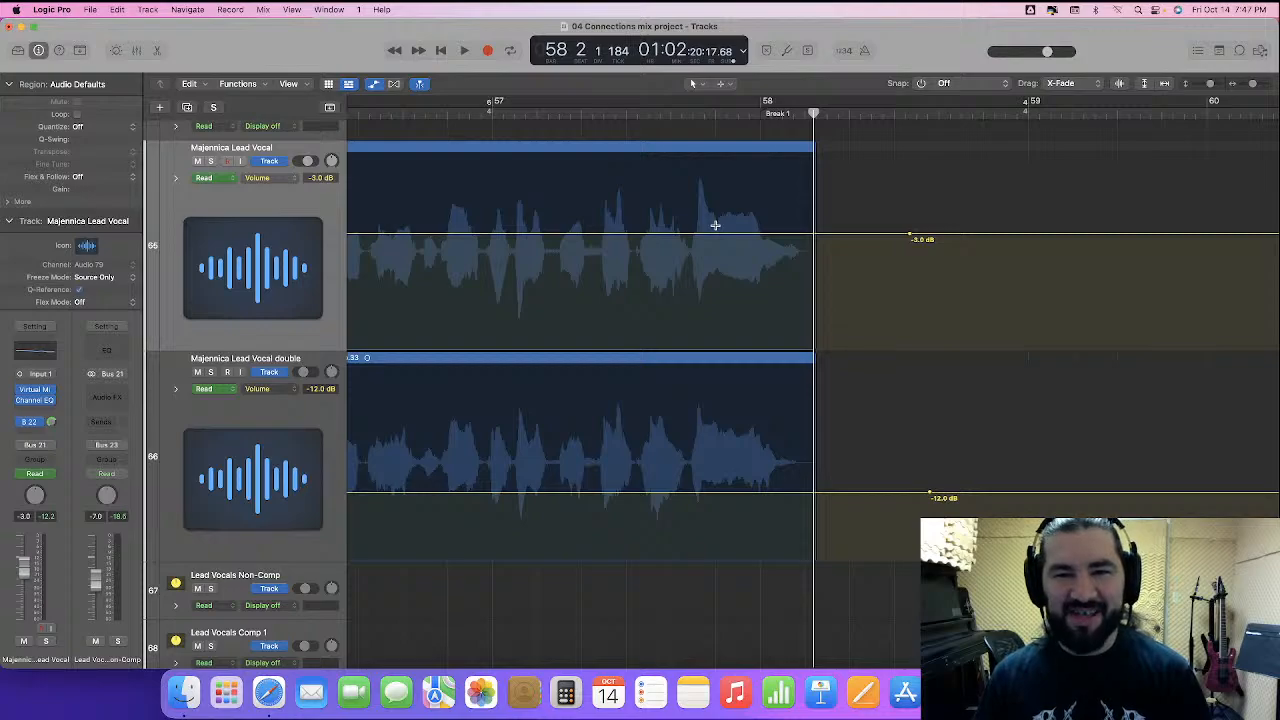
- Raise the phrase's final word before Break 1 to -1.0 dB on the lead vocal and -10.0 dB on its double, and play it back
left_click_drag(716, 225, 843, 555)
left_click_drag(754, 236, 754, 224)
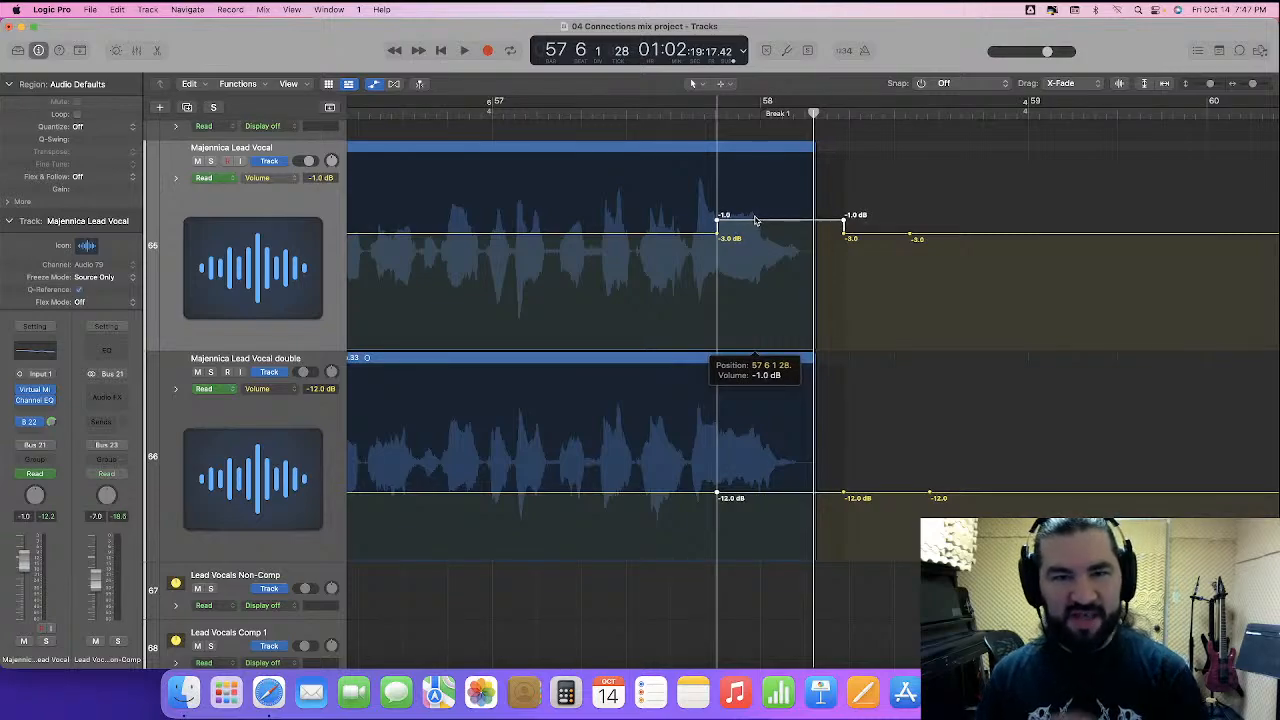
left_click_drag(756, 220, 756, 220)
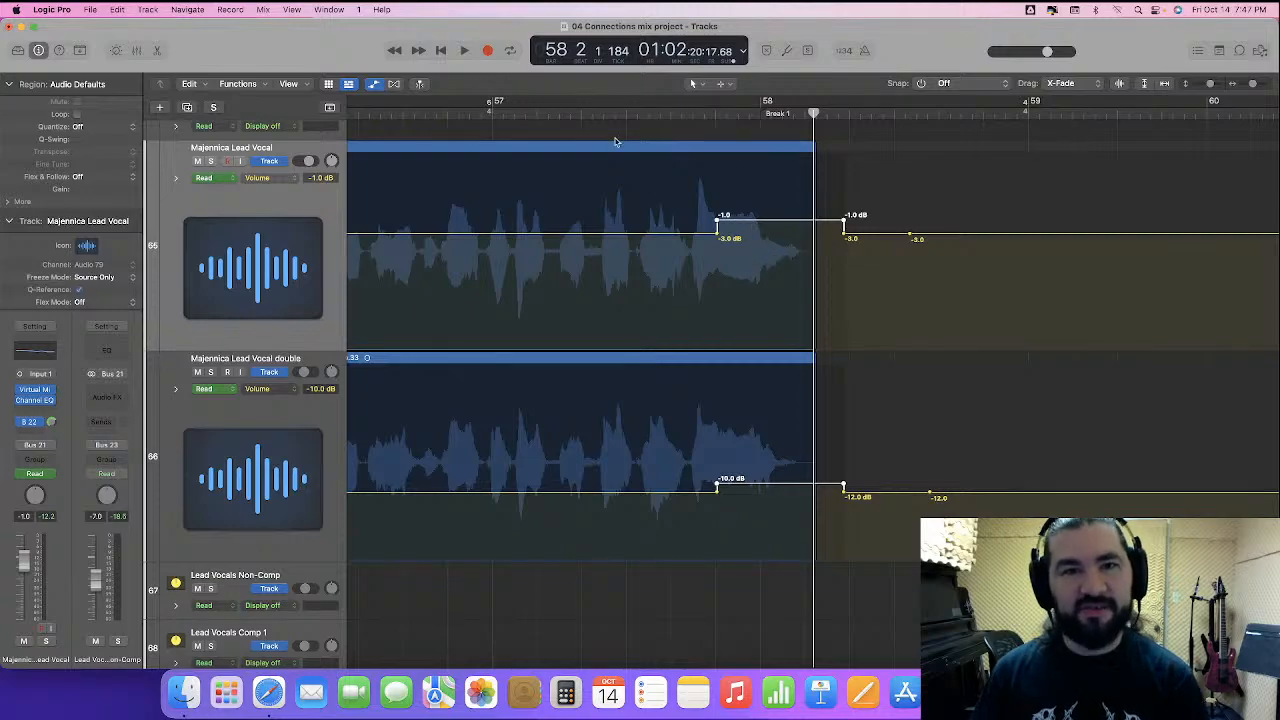
left_click(561, 111)
key("space")
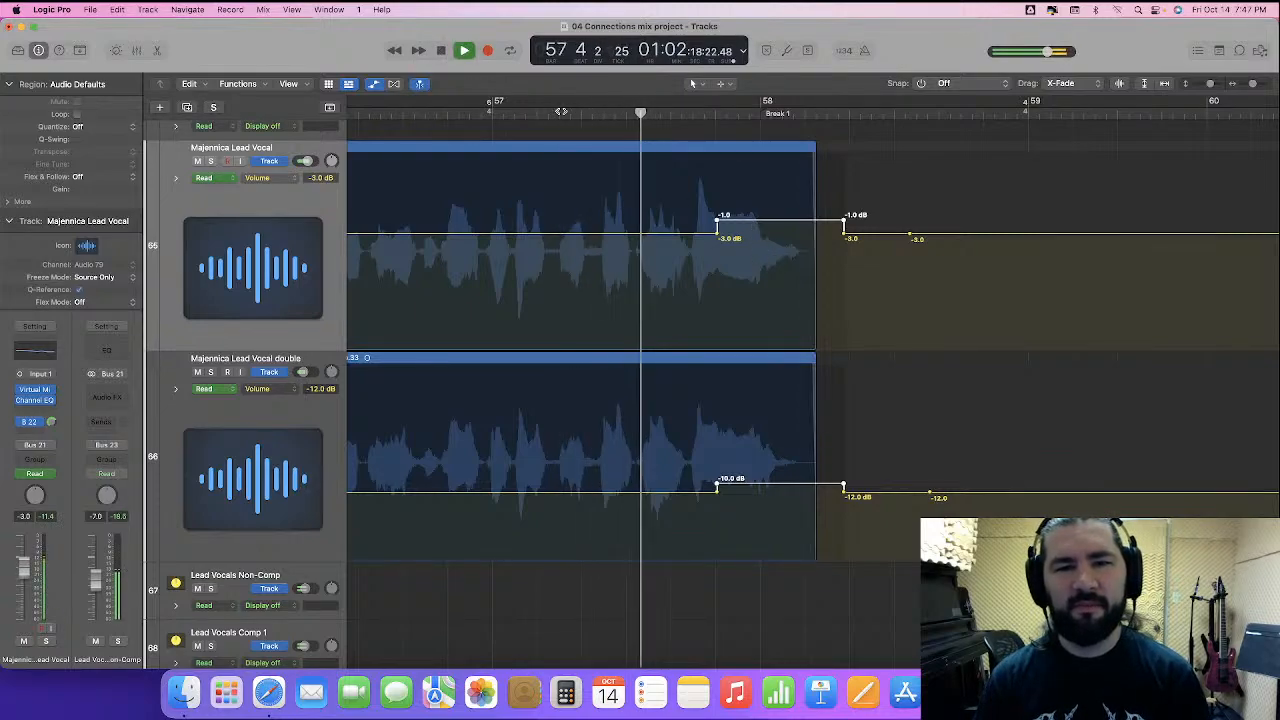
key("space")
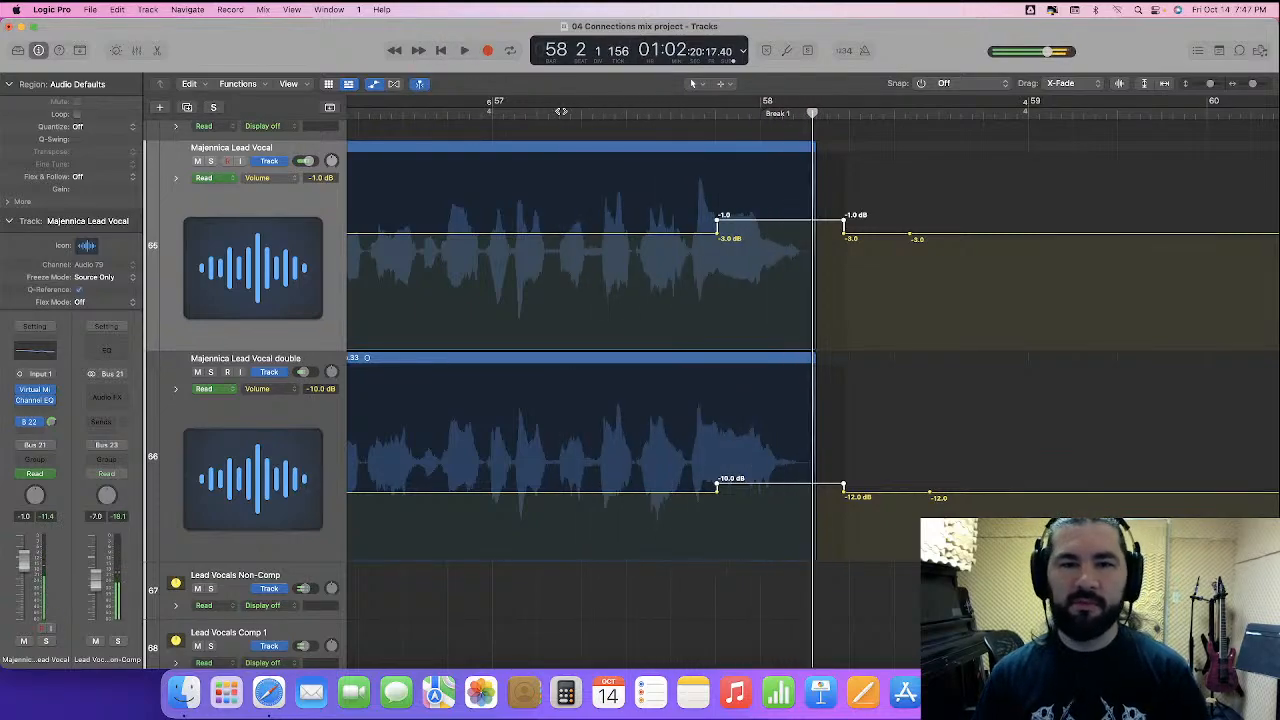
- Shift the raised final word's volume points slightly earlier on both vocal tracks to finish at the region's end, and audition the result
left_click_drag(675, 190, 888, 545)
left_click_drag(717, 232, 688, 232)
scroll(740, 341, "left", 9)
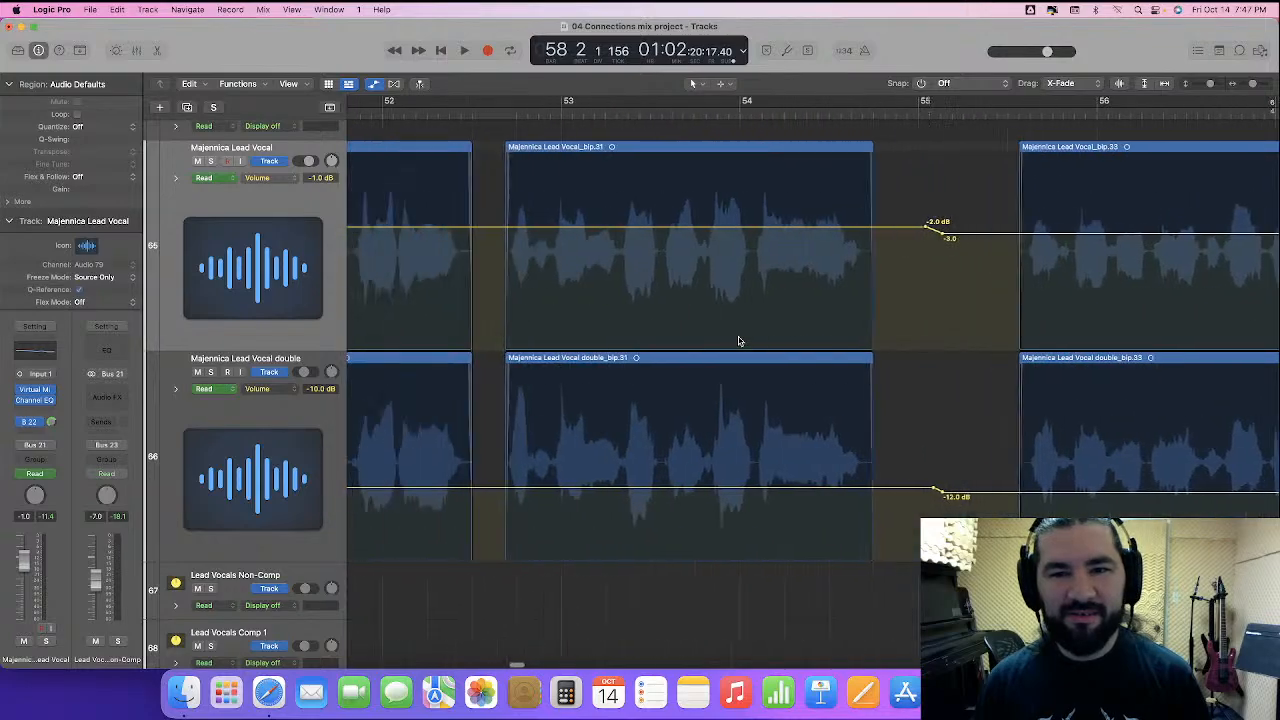
scroll(740, 341, "right", 6)
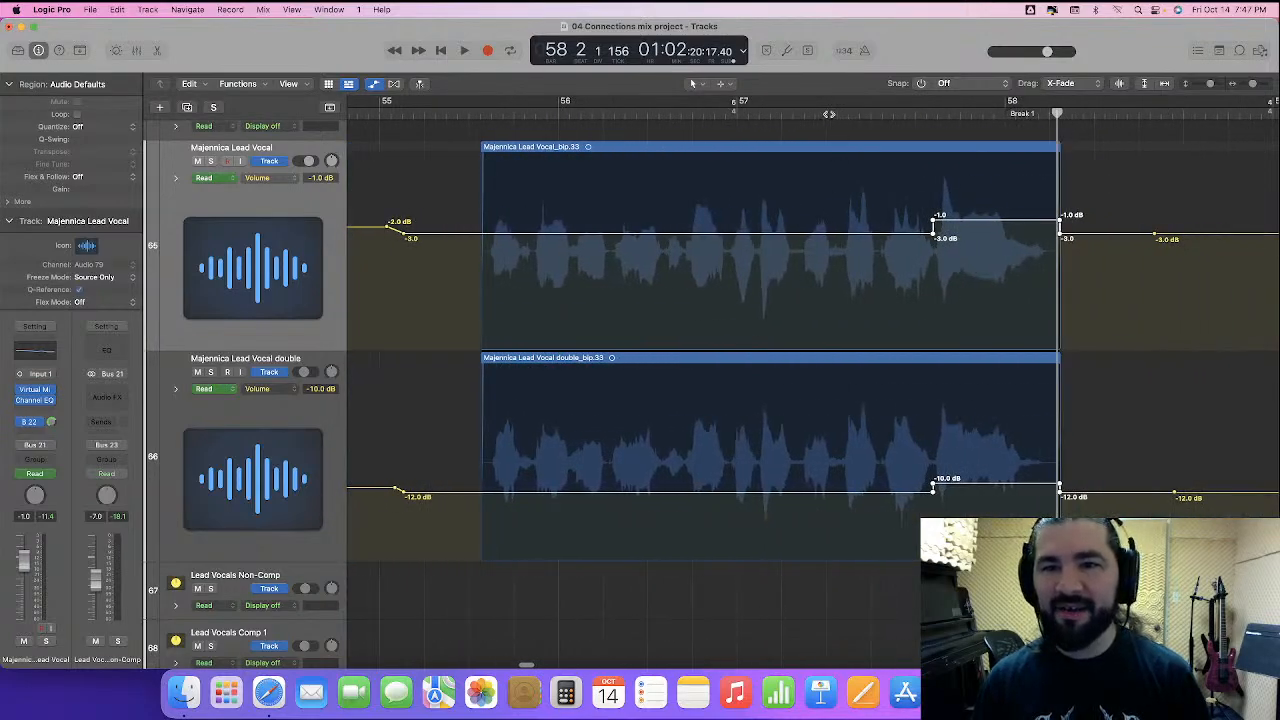
key("space")
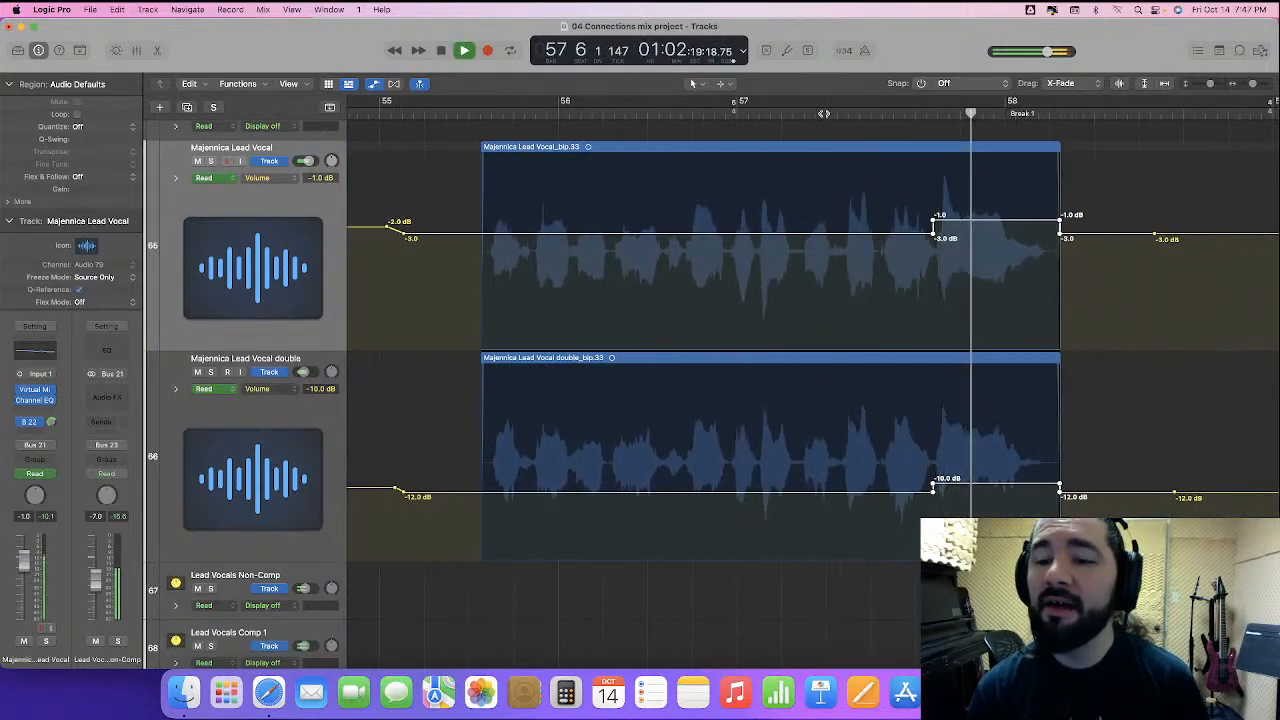
key("space")
scroll(855, 297, "right", 3)
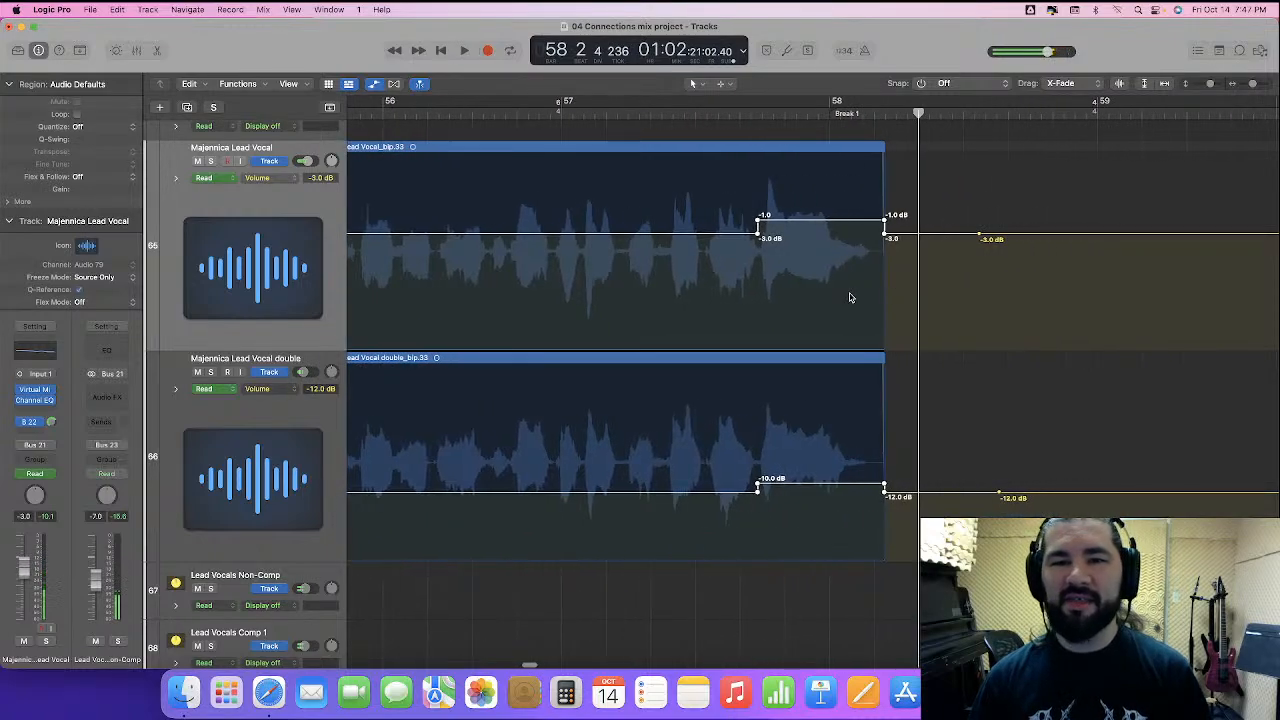
- Lower the final word's raised automation to -2.0 dB on the lead vocal and -11.0 dB on the double, and delete the leftover points after it
left_click_drag(804, 249, 843, 506)
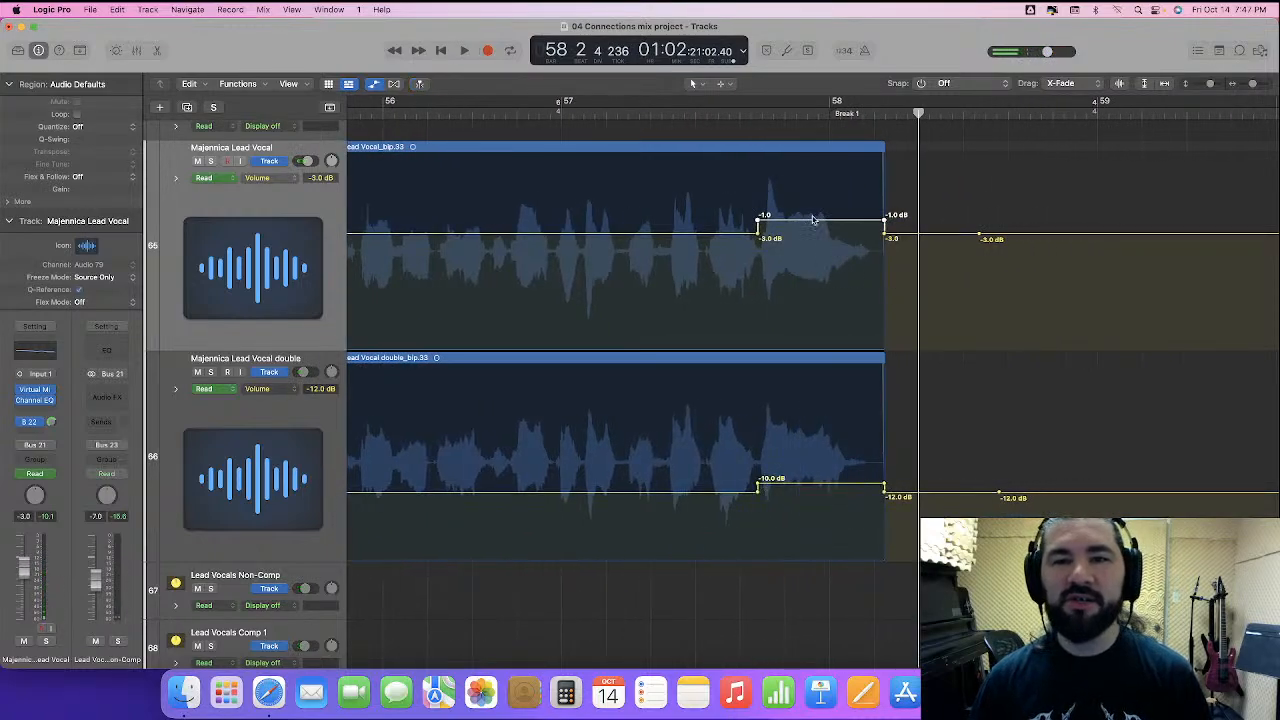
left_click_drag(812, 224, 812, 231)
left_click(465, 112)
key("space")
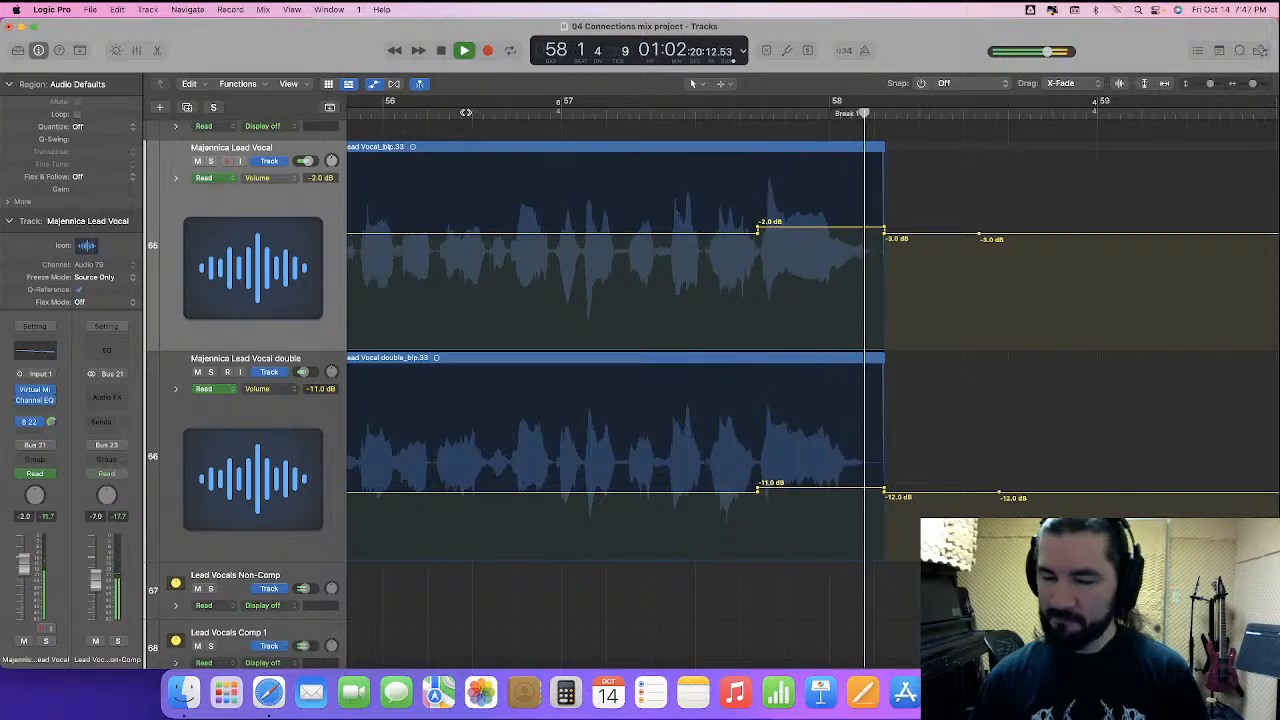
left_click_drag(960, 151, 1021, 505)
key("Delete")
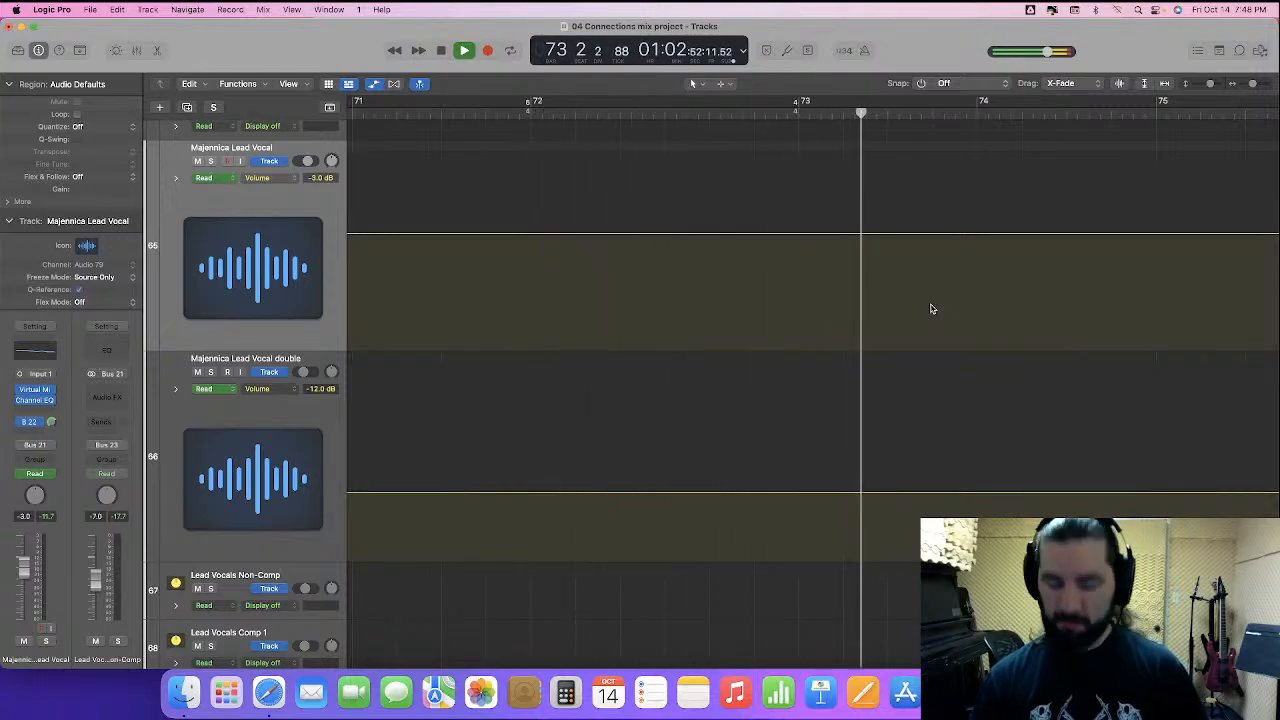
- Raise the lead vocal double's volume automation to -11.0 dB from just after bar 77, ahead of Chorus 1
scroll(930, 309, "up", 15)
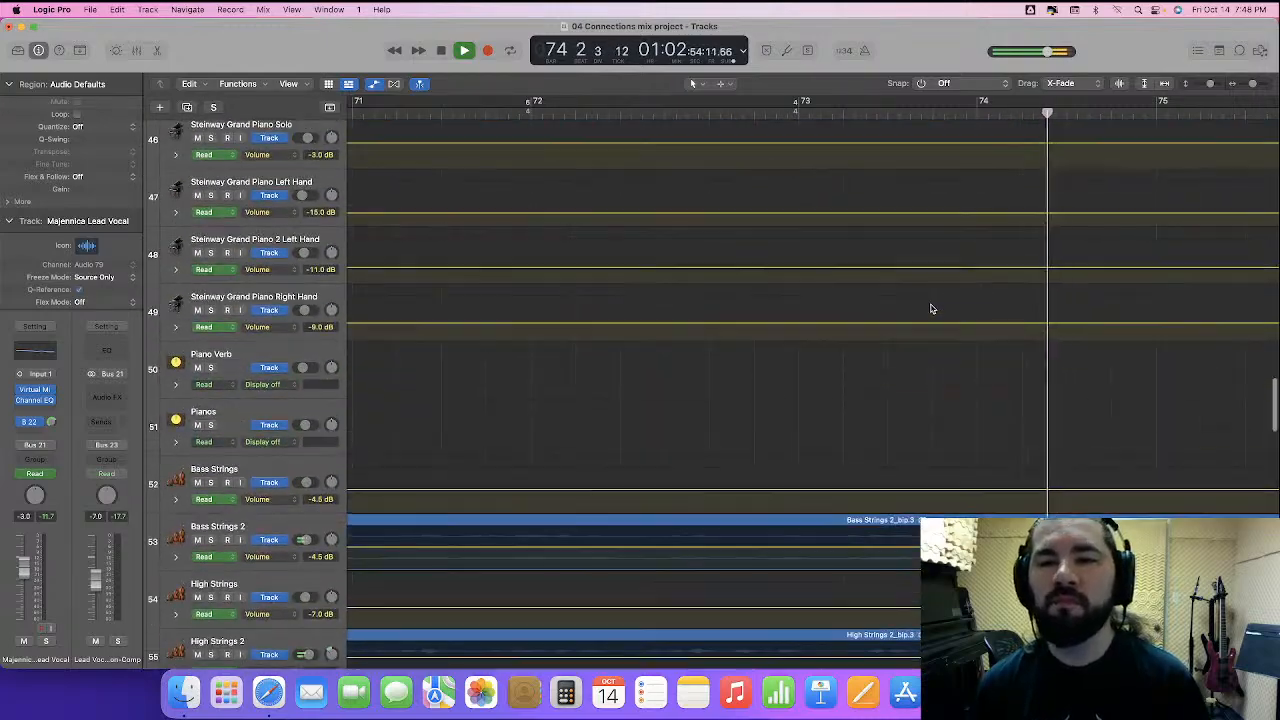
scroll(931, 309, "up", 2)
scroll(931, 309, "down", 7)
scroll(930, 309, "down", 15)
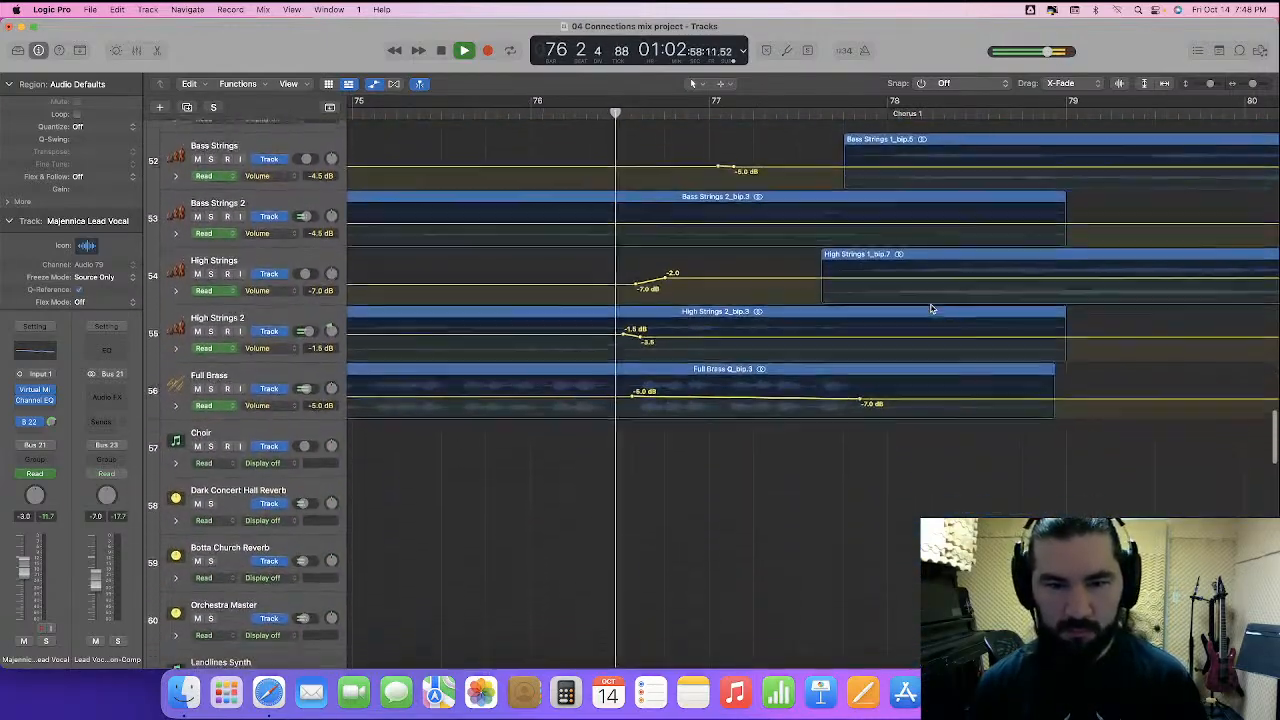
scroll(930, 309, "up", 2)
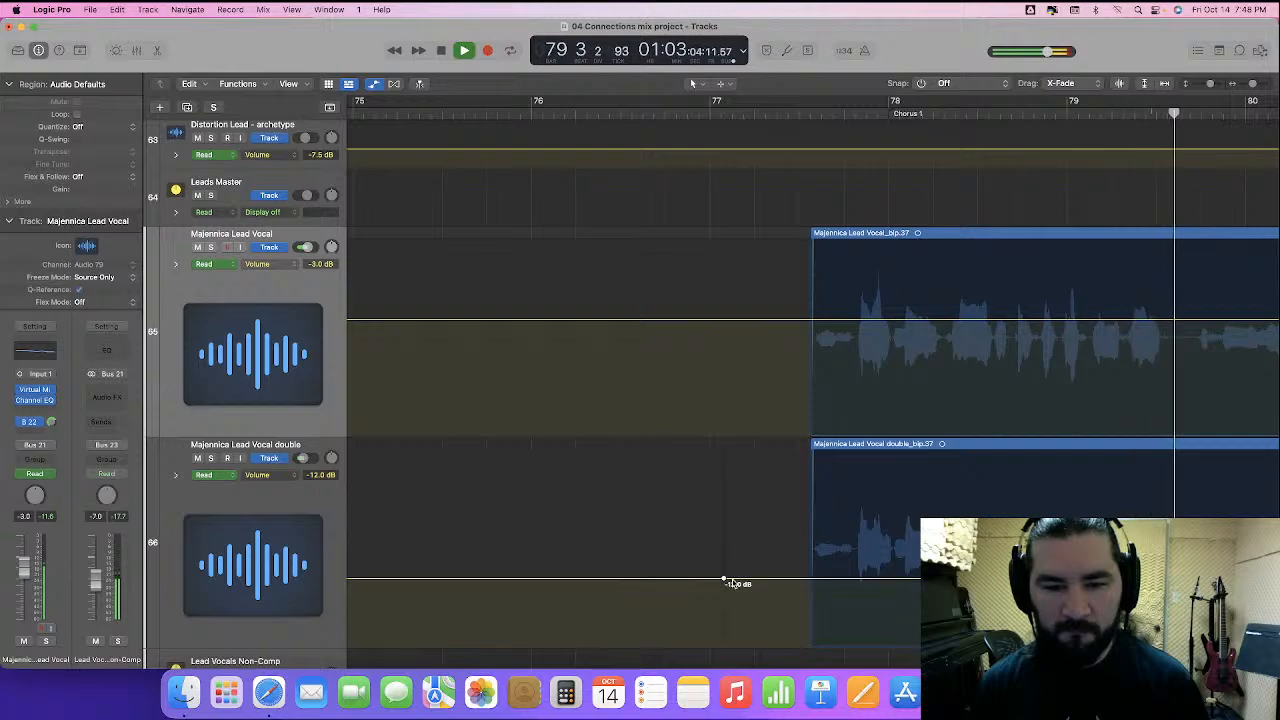
left_click_drag(736, 580, 746, 576)
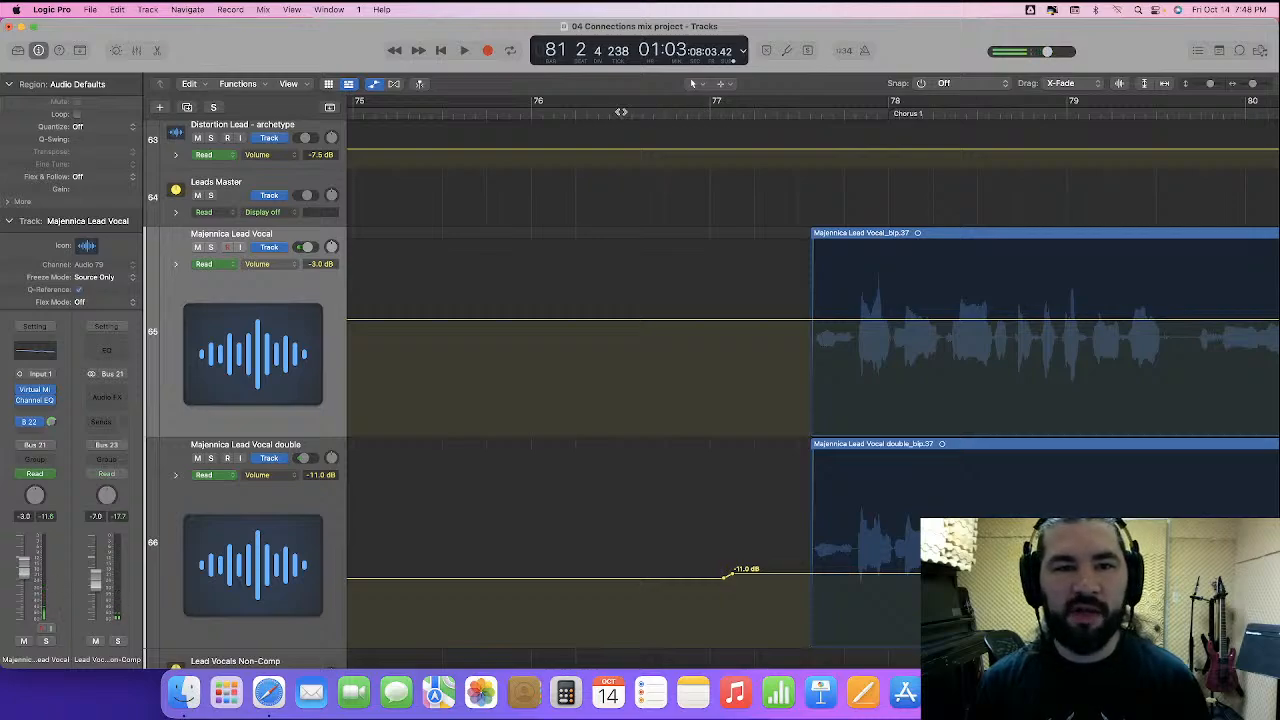
- Play the opening phrase of Chorus 1 from bar 76 to judge the levels of the lead vocal and its double
scroll(636, 487, "right", 2)
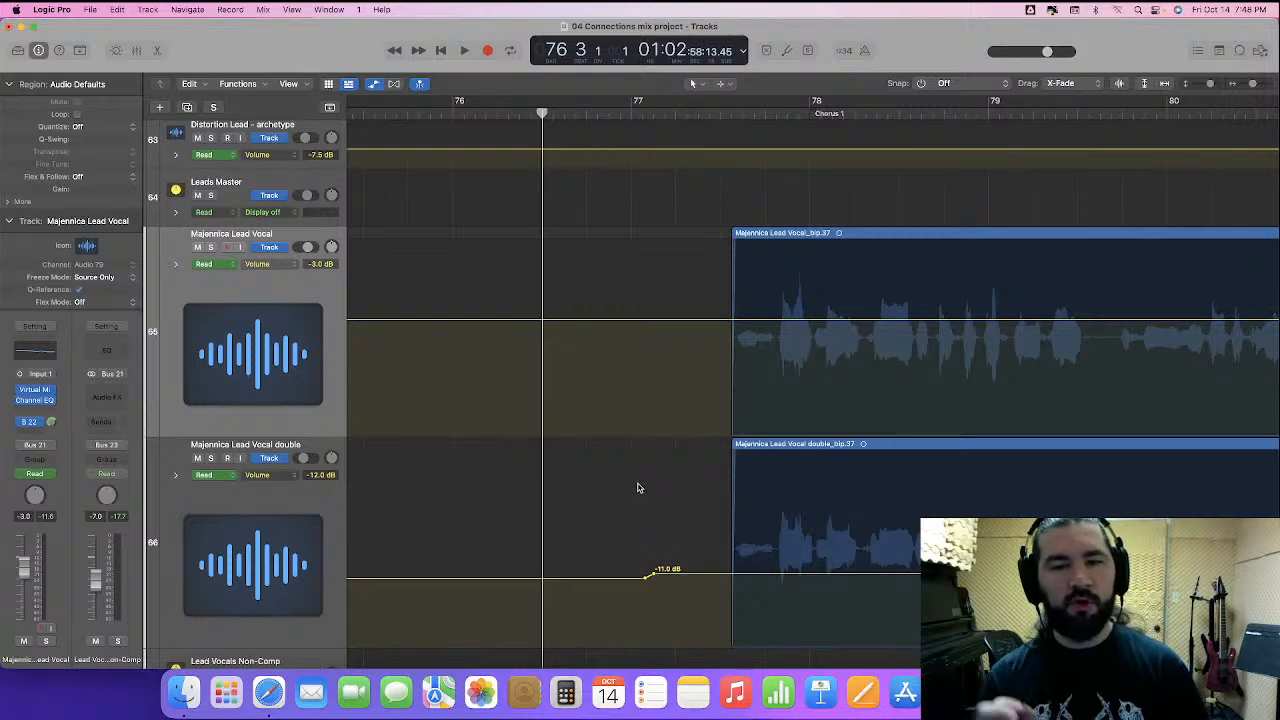
key("super+Left")
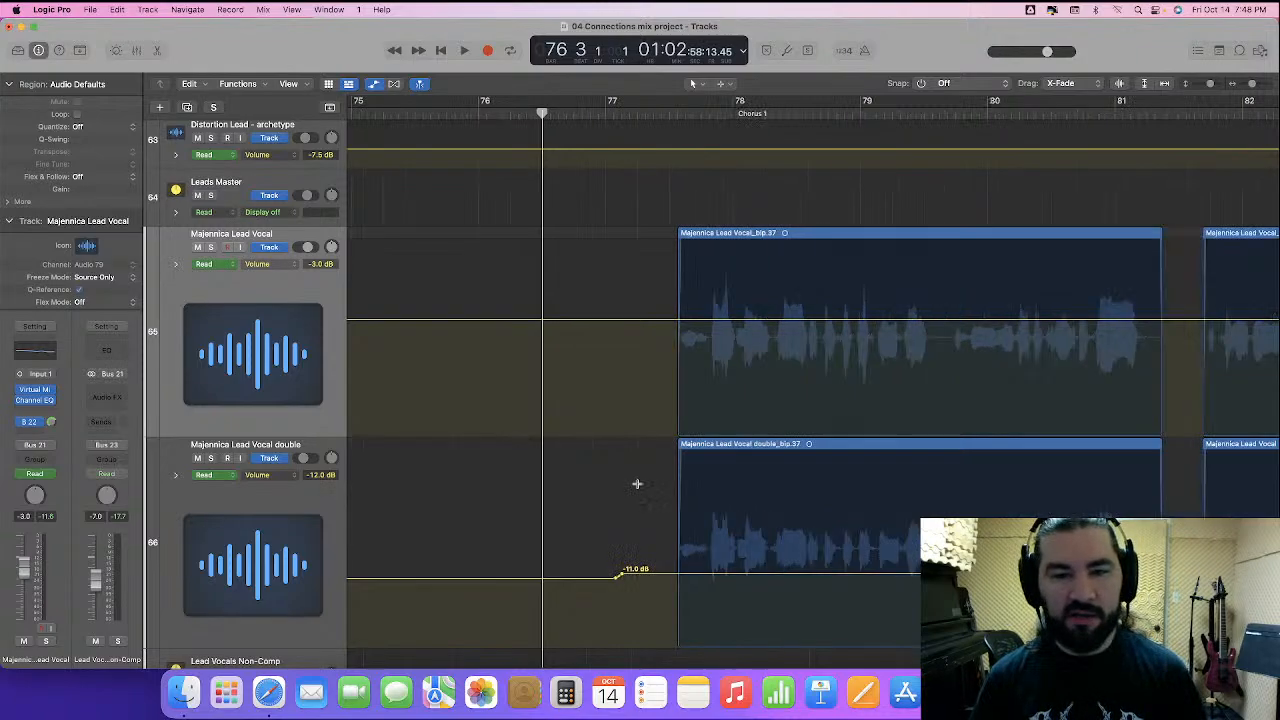
scroll(639, 487, "down", 3)
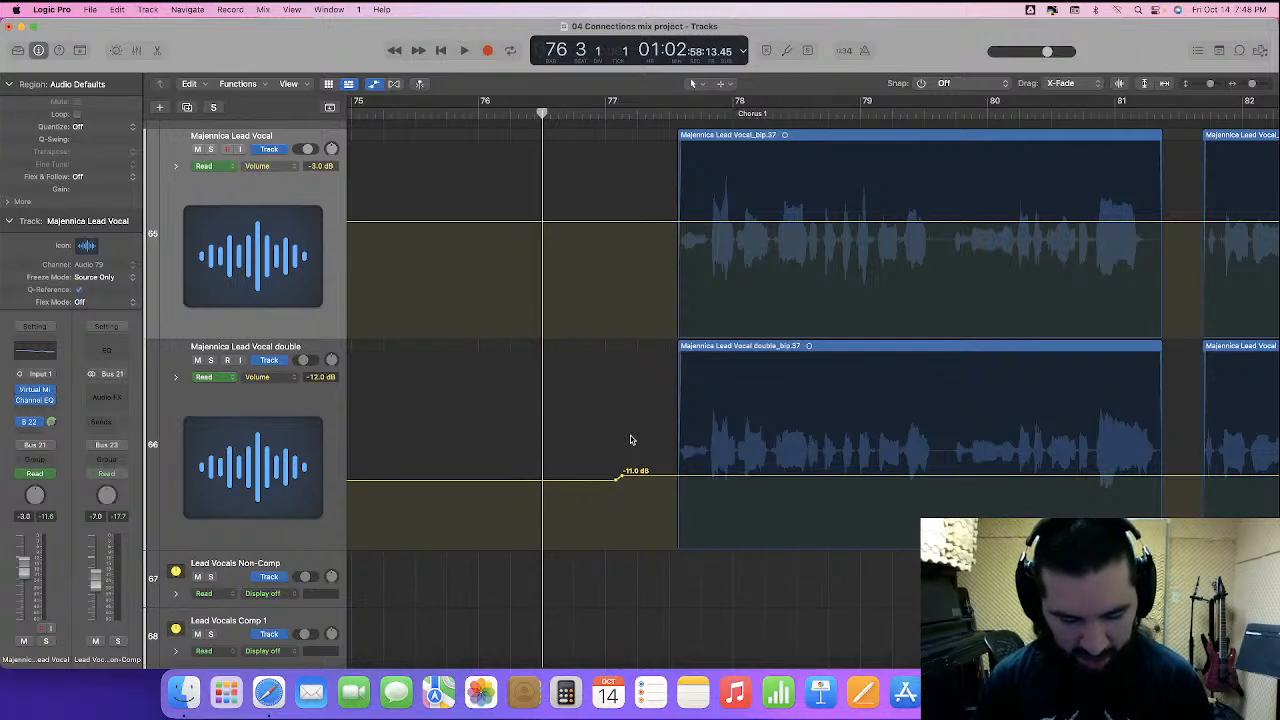
key("space")
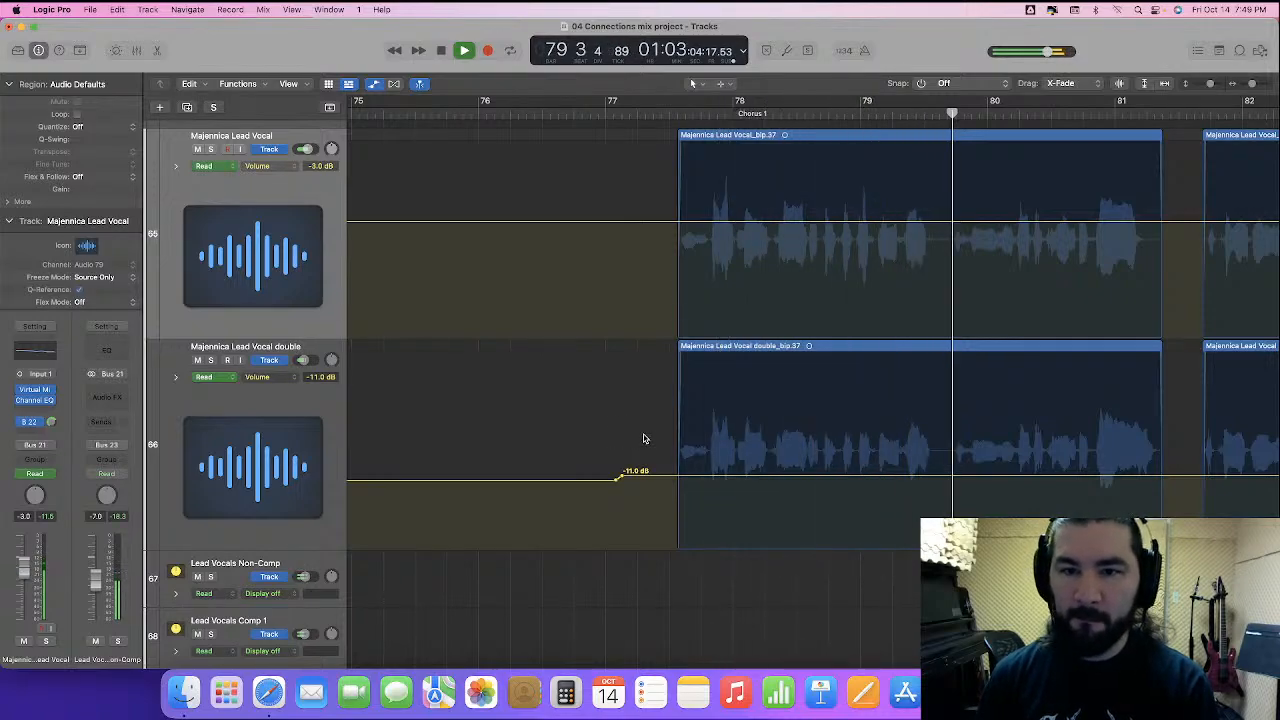
- Raise the volume automation of the four BG 1 background vocal tracks to -3.5 dB through Chorus 1
scroll(632, 440, "down", 10)
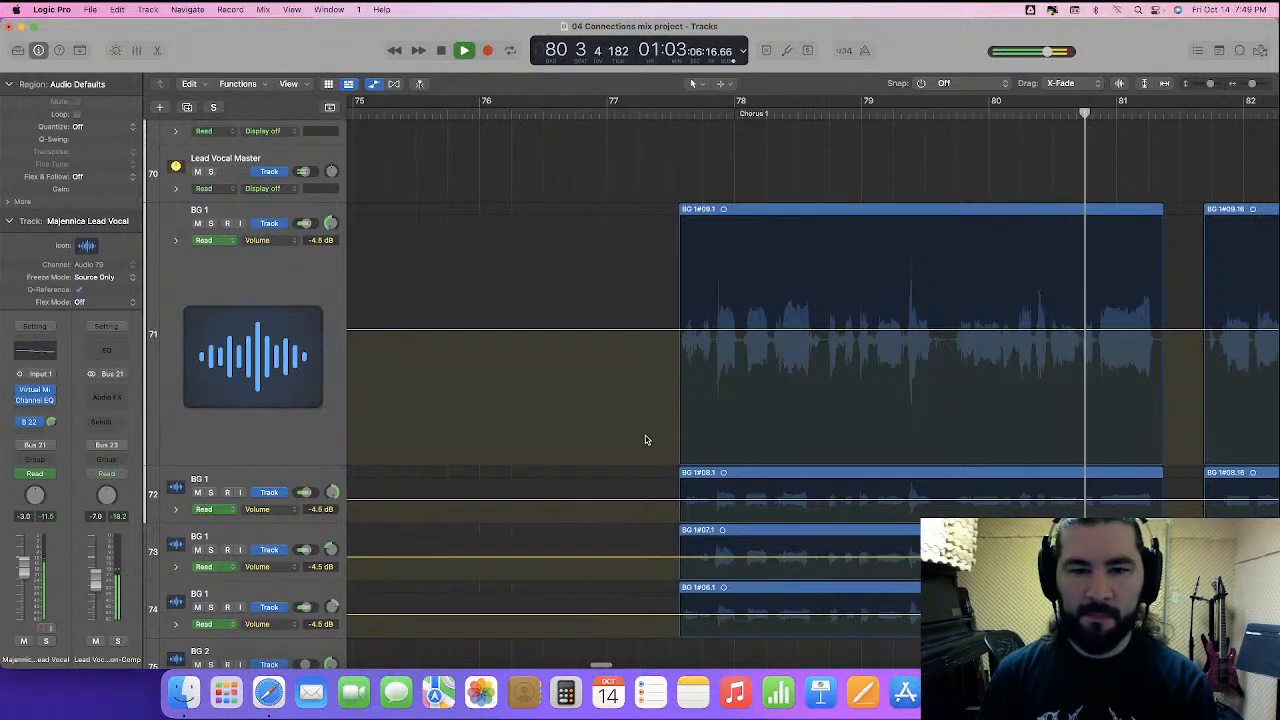
scroll(645, 438, "left", 10)
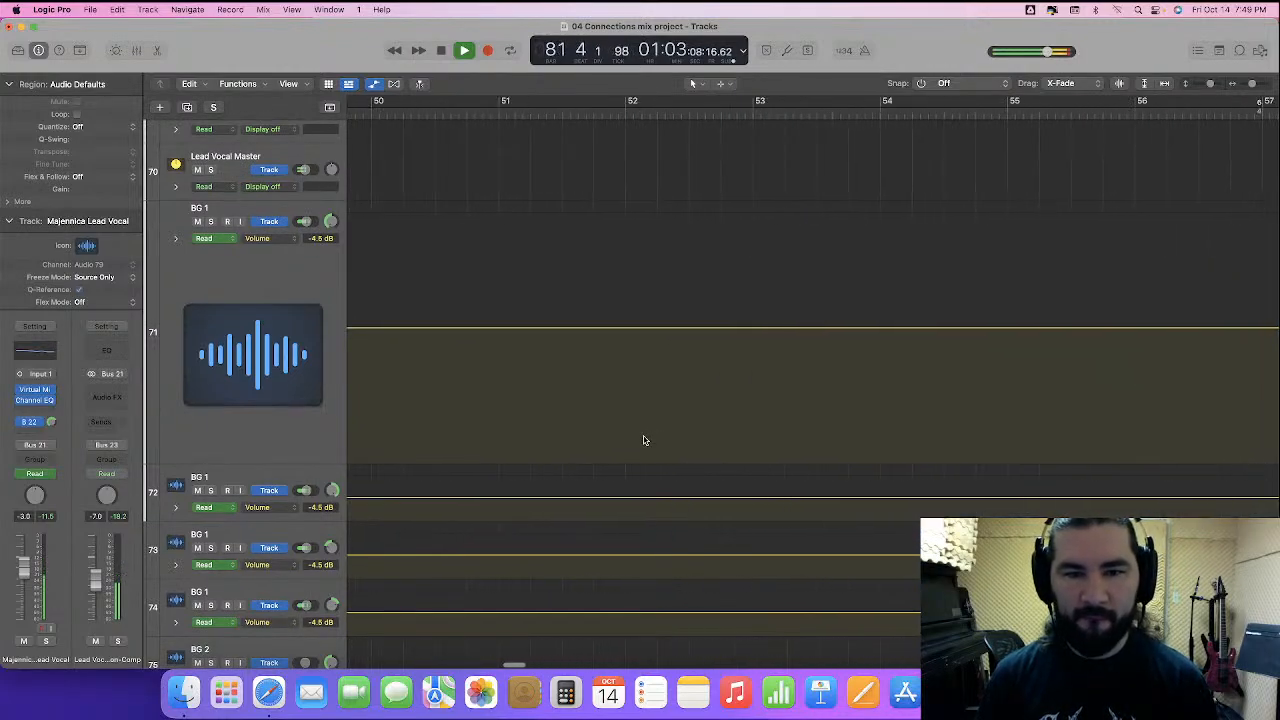
scroll(644, 440, "right", 10)
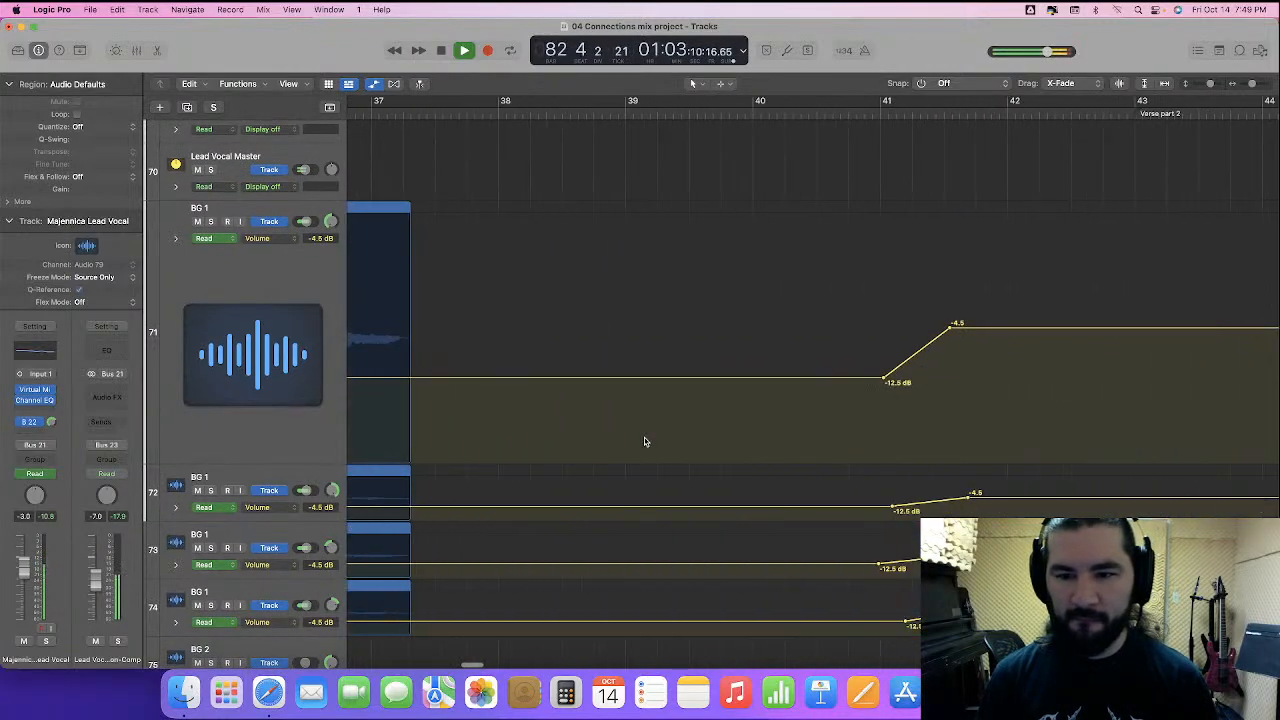
scroll(645, 441, "right", 7)
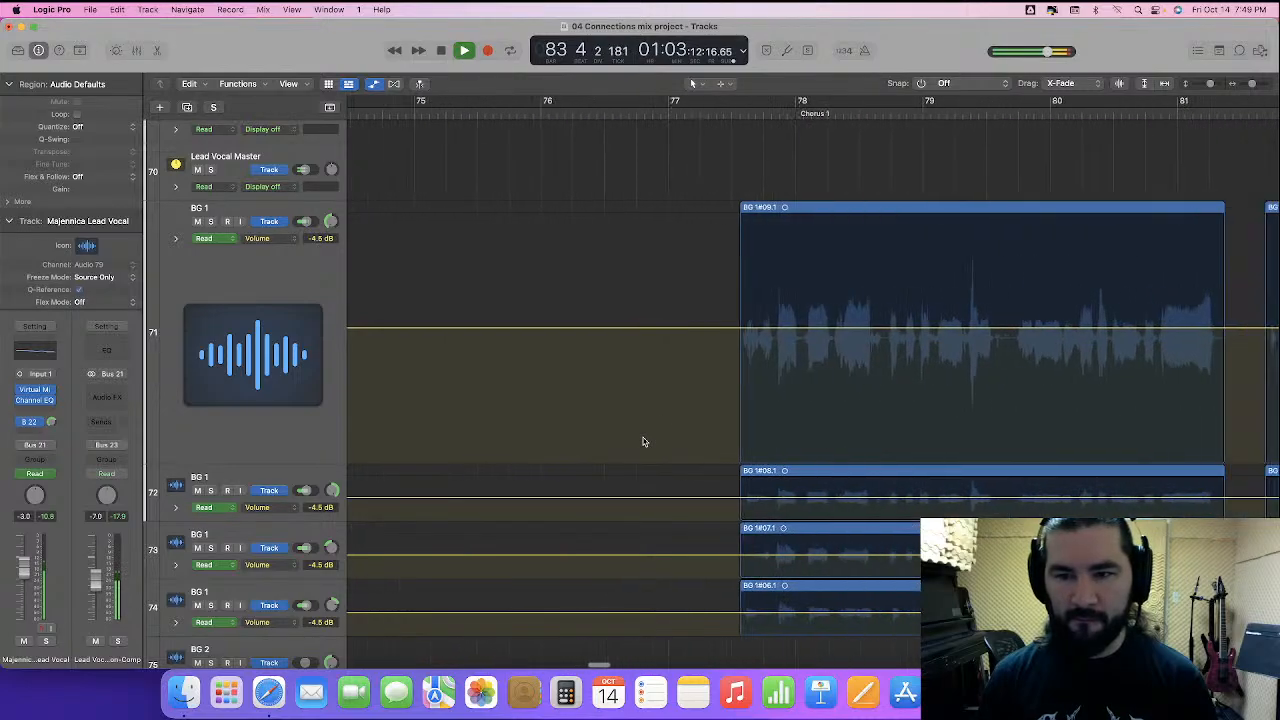
left_click_drag(651, 280, 761, 628)
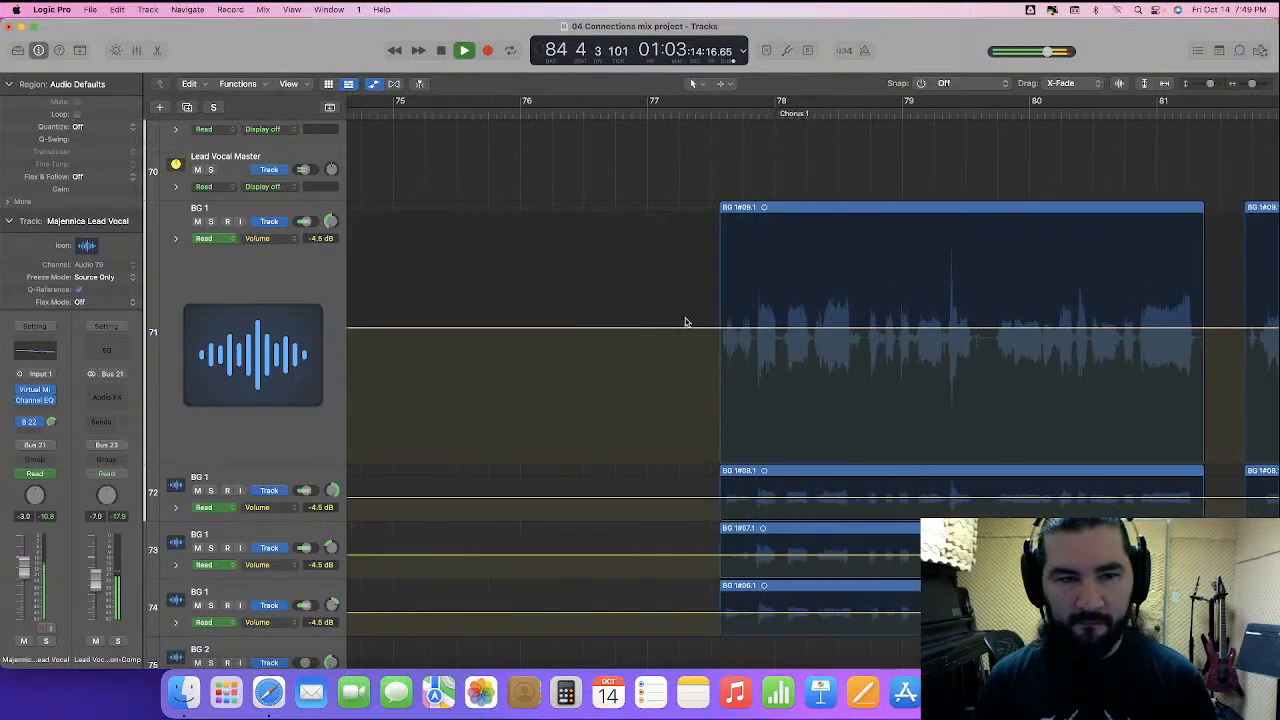
left_click_drag(688, 331, 688, 322)
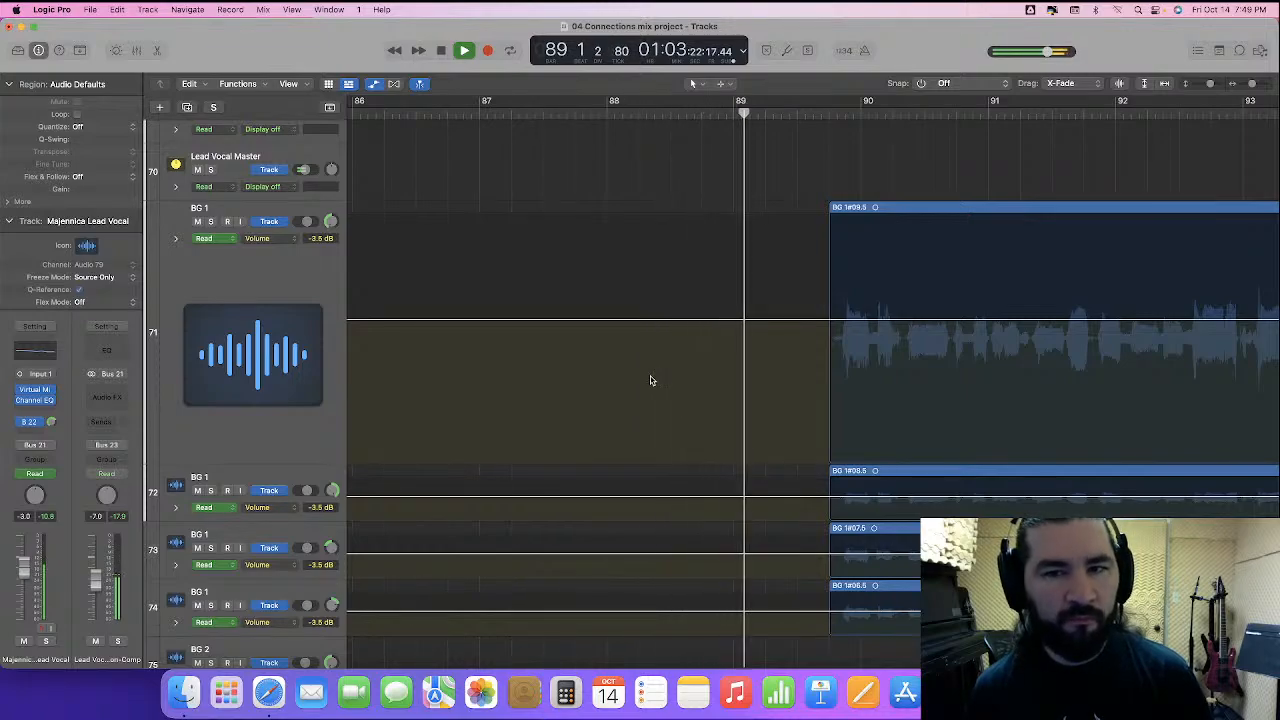
- Play Chorus 1 from about bar 77 to bar 89 to judge the balance of the lead, double and background vocals
key("space")
scroll(648, 380, "left", 15)
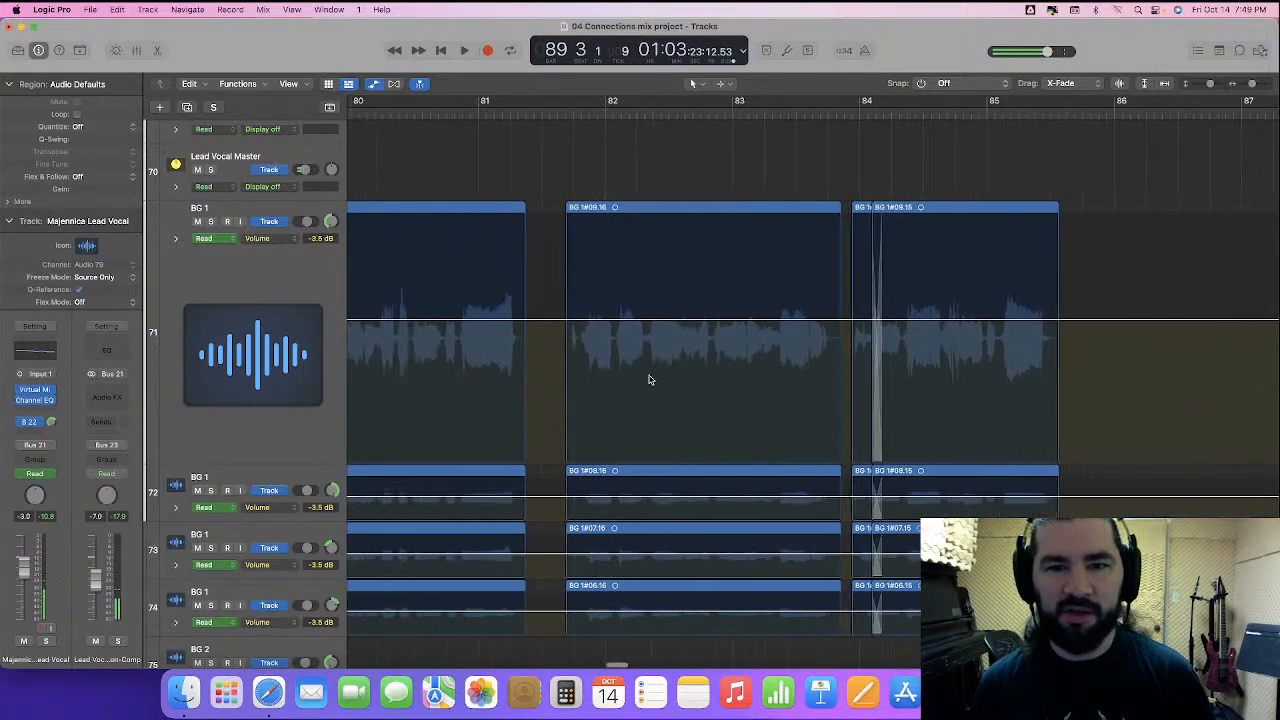
scroll(647, 380, "left", 3)
scroll(647, 380, "up", 5)
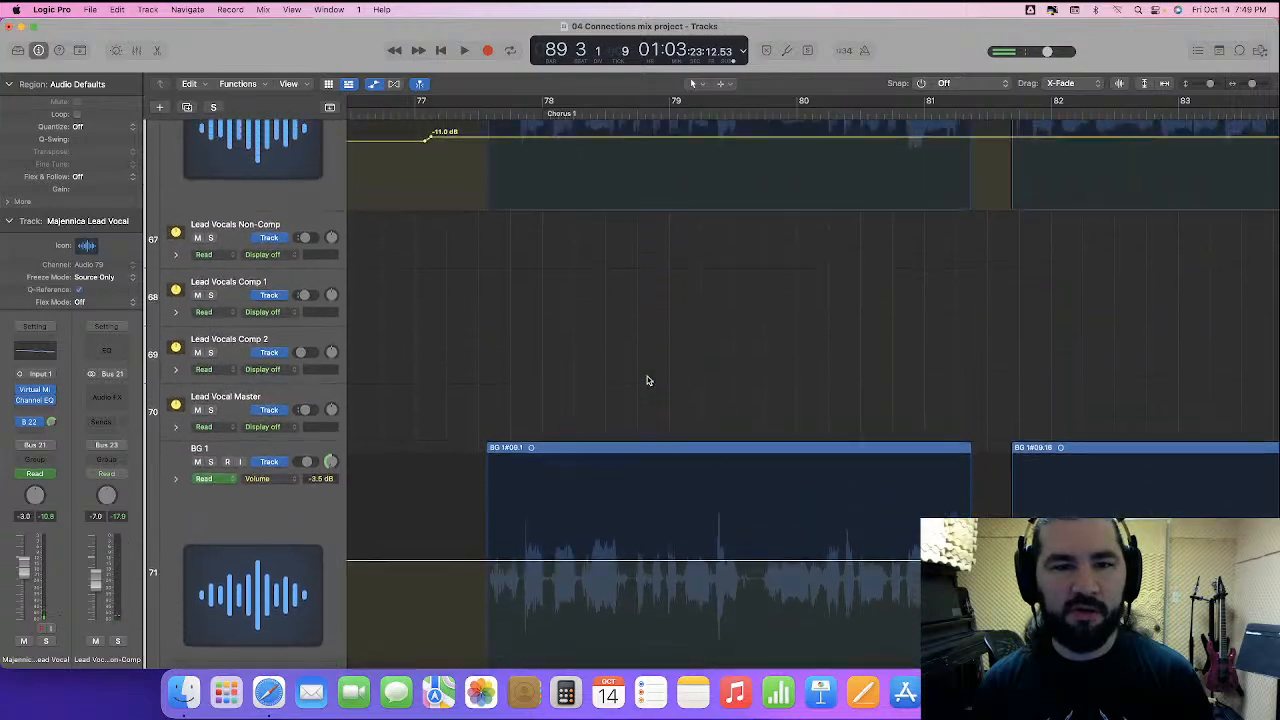
scroll(647, 380, "up", 2)
scroll(647, 380, "left", 1)
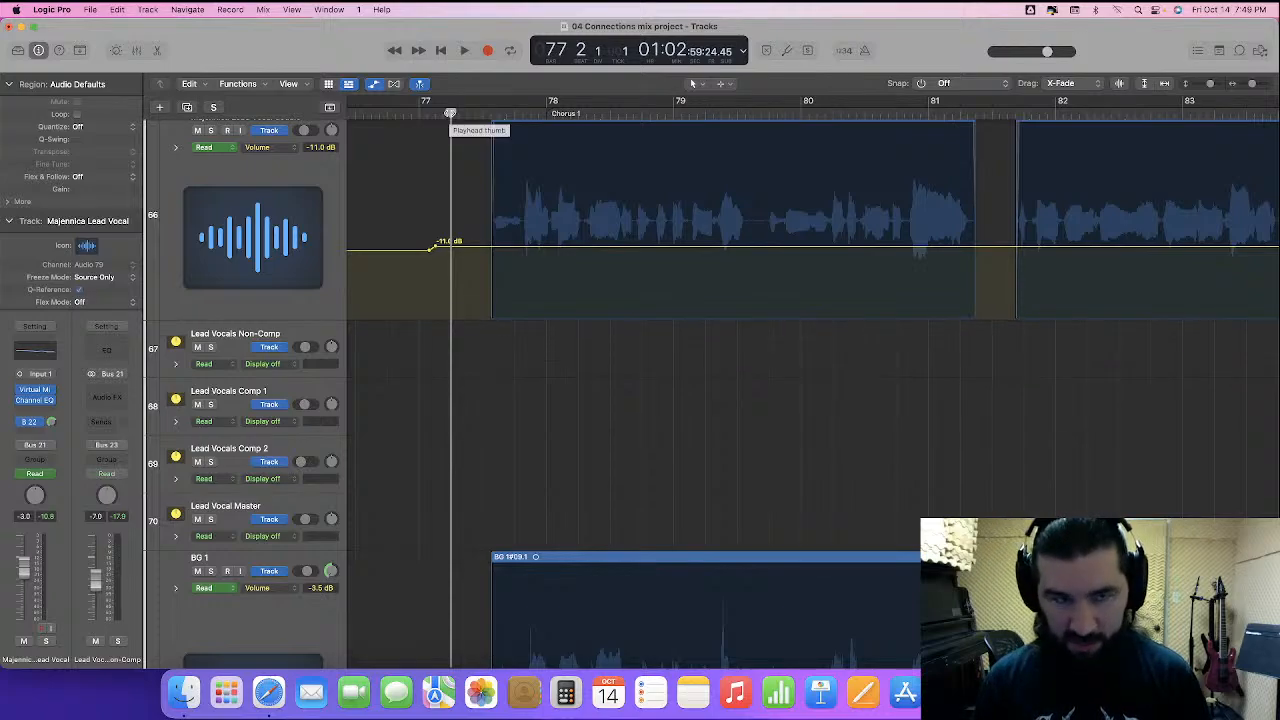
left_click(418, 112)
key("space")
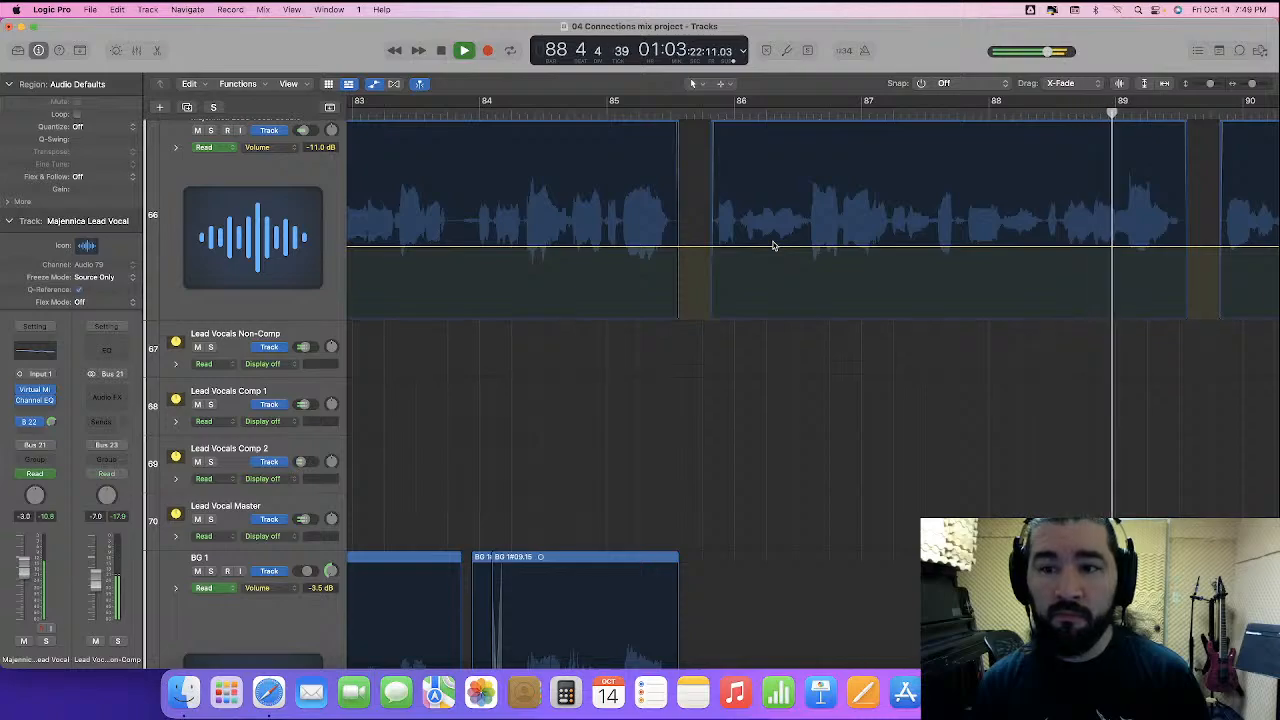
key("space")
- Raise the quiet passage just after bar 86 to -1.0 dB on the lead vocal and -9.0 dB on its double
scroll(772, 245, "left", 10)
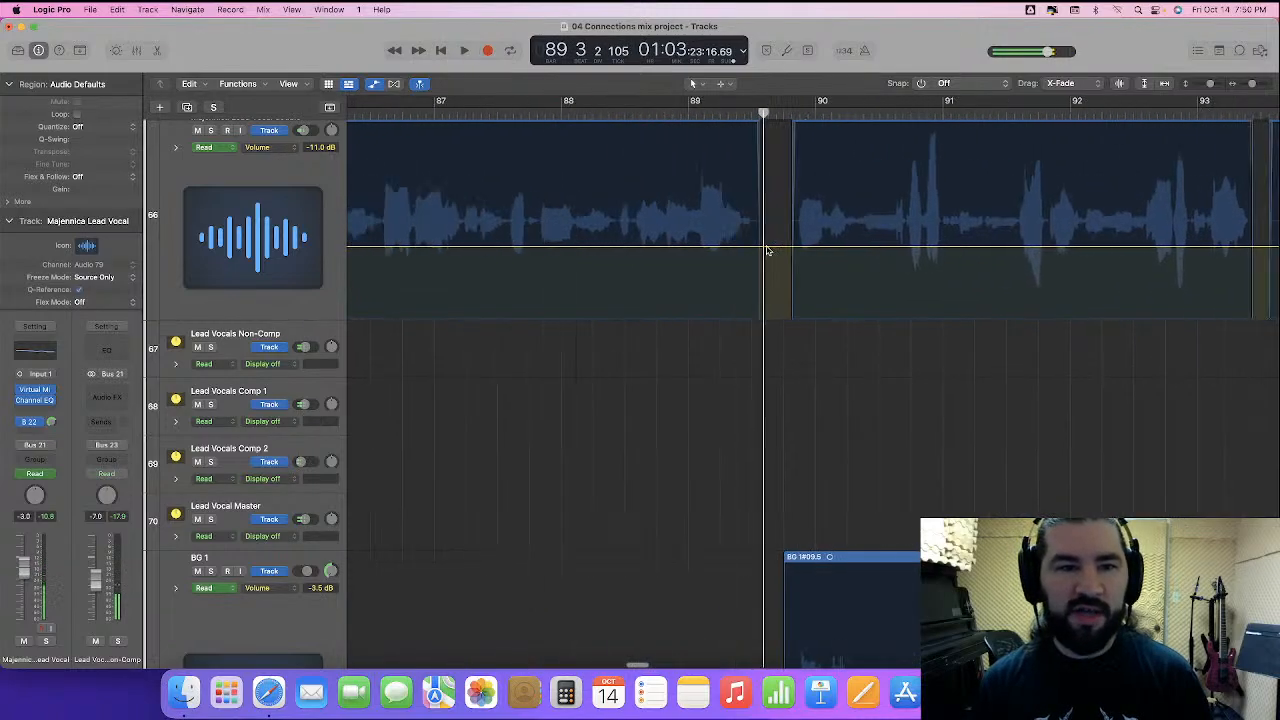
left_click_drag(567, 232, 639, 252)
scroll(603, 250, "up", 5)
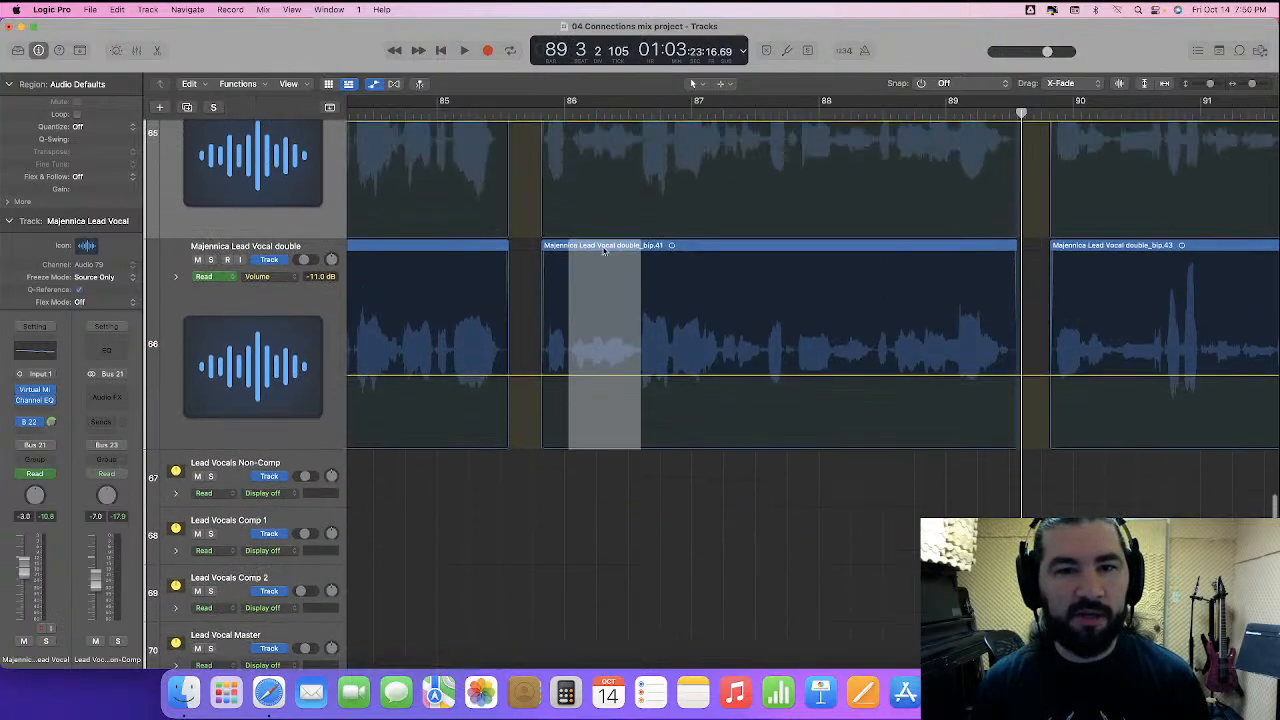
left_click(576, 341)
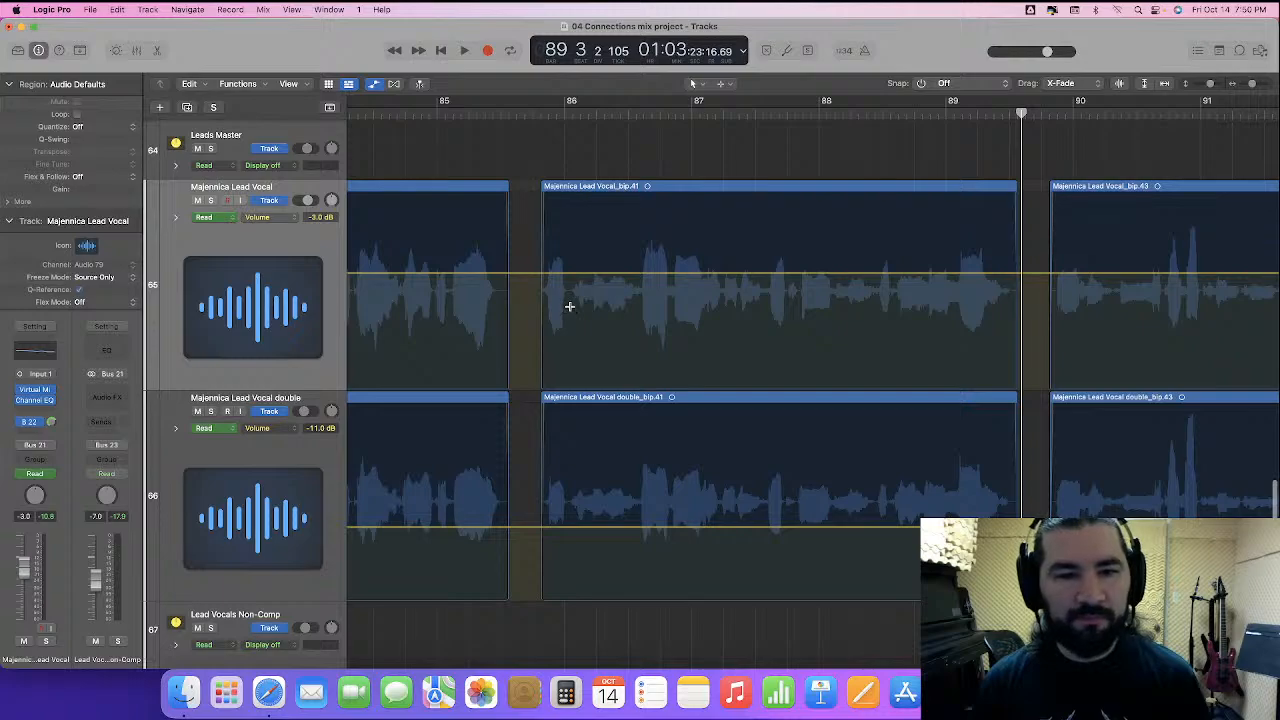
left_click_drag(569, 305, 639, 486)
left_click_drag(604, 276, 606, 262)
- Raise the quiet passage just after bar 87 to -1.0 dB on the lead vocal and -9.0 dB on its double, and place the playhead before the phrase
left_click_drag(704, 311, 765, 456)
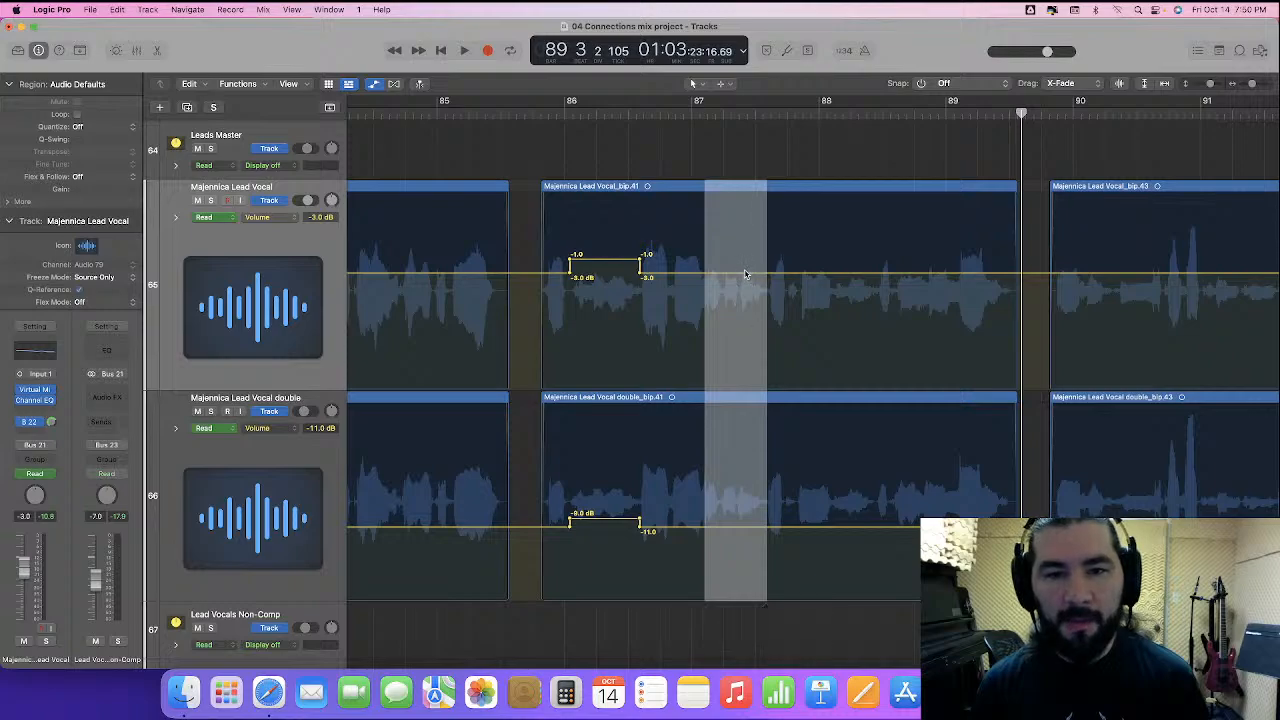
left_click_drag(744, 270, 744, 260)
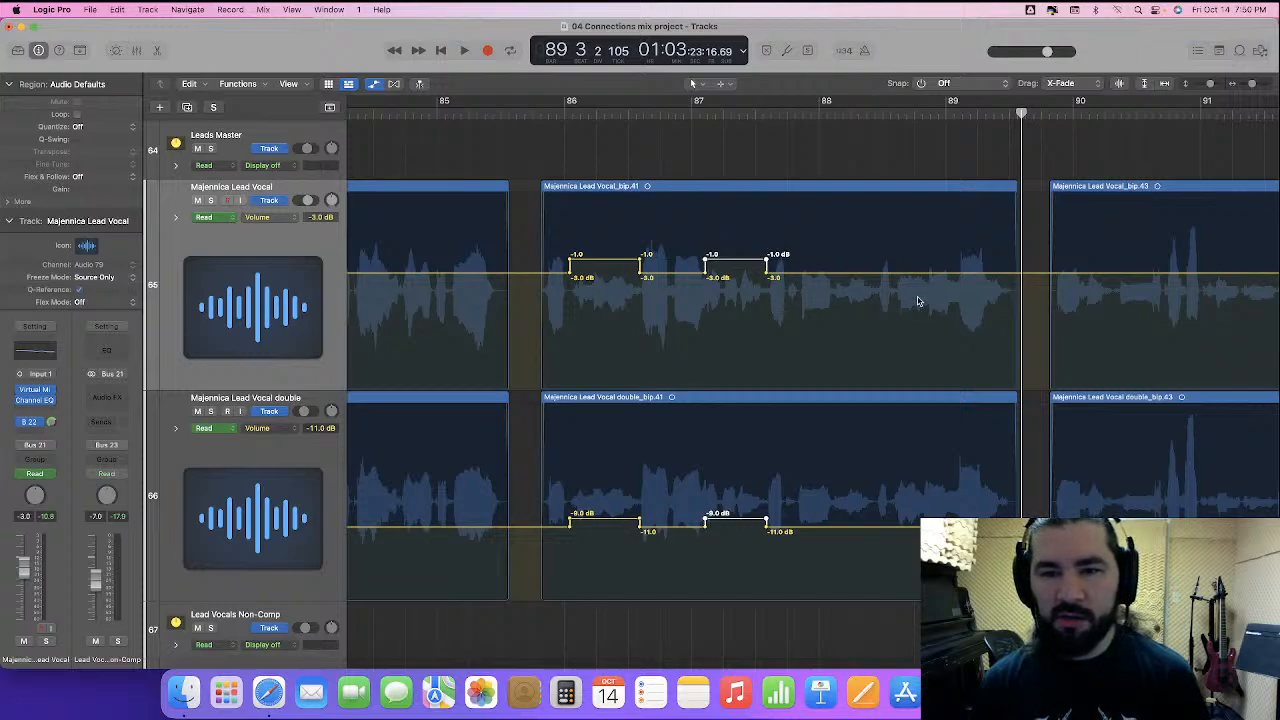
left_click(533, 110)
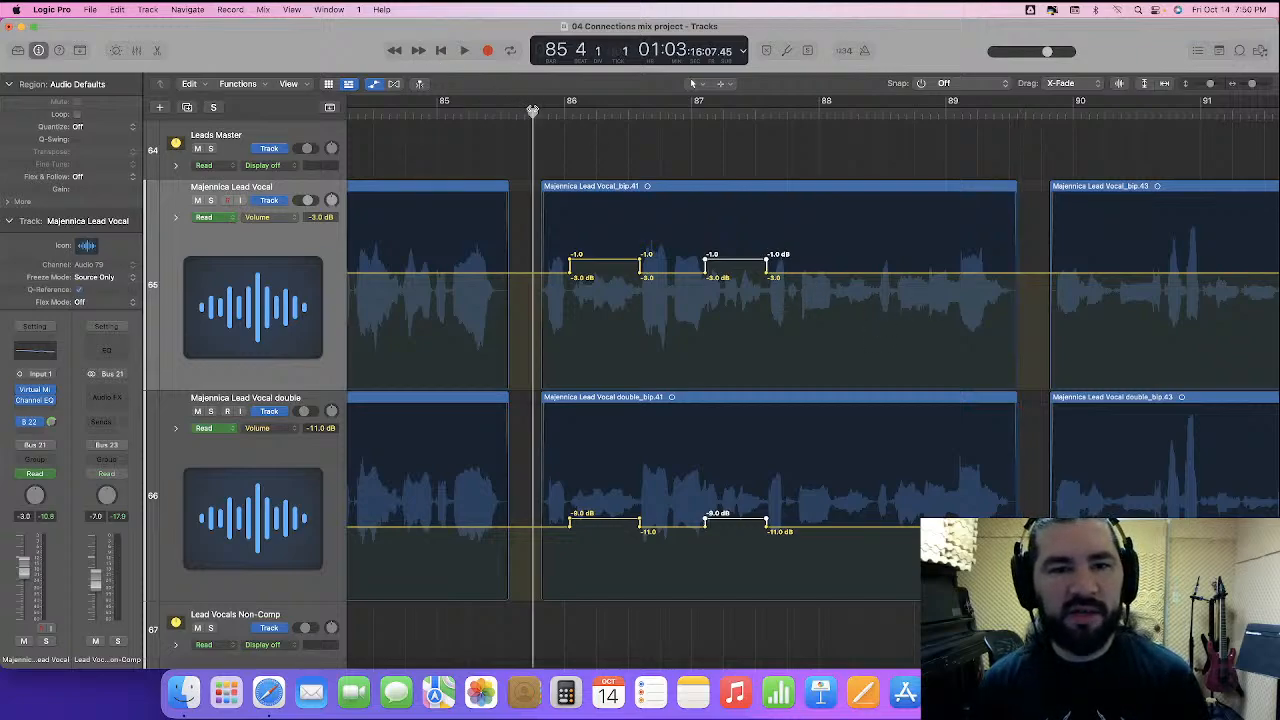
- Play the phrase and raise the quiet passage around bar 88 to -1.0 dB on the lead vocal and -9.0 dB on its double
key("space")
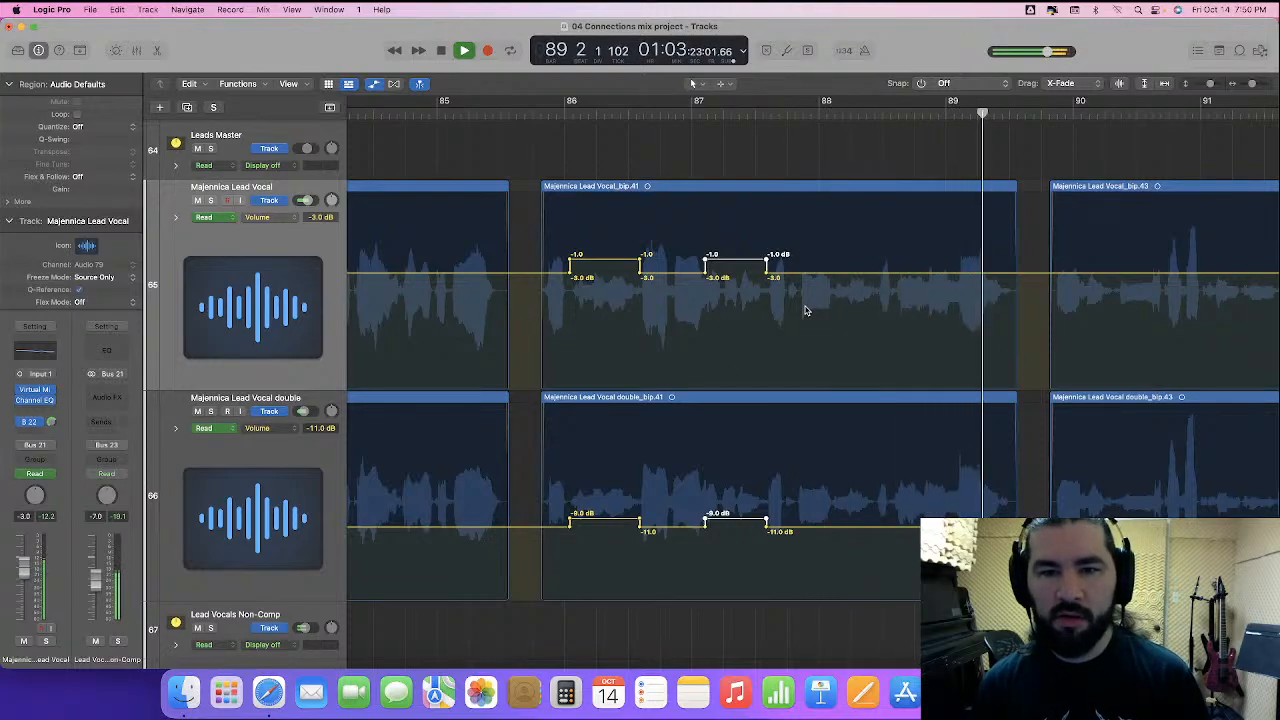
left_click_drag(798, 303, 877, 466)
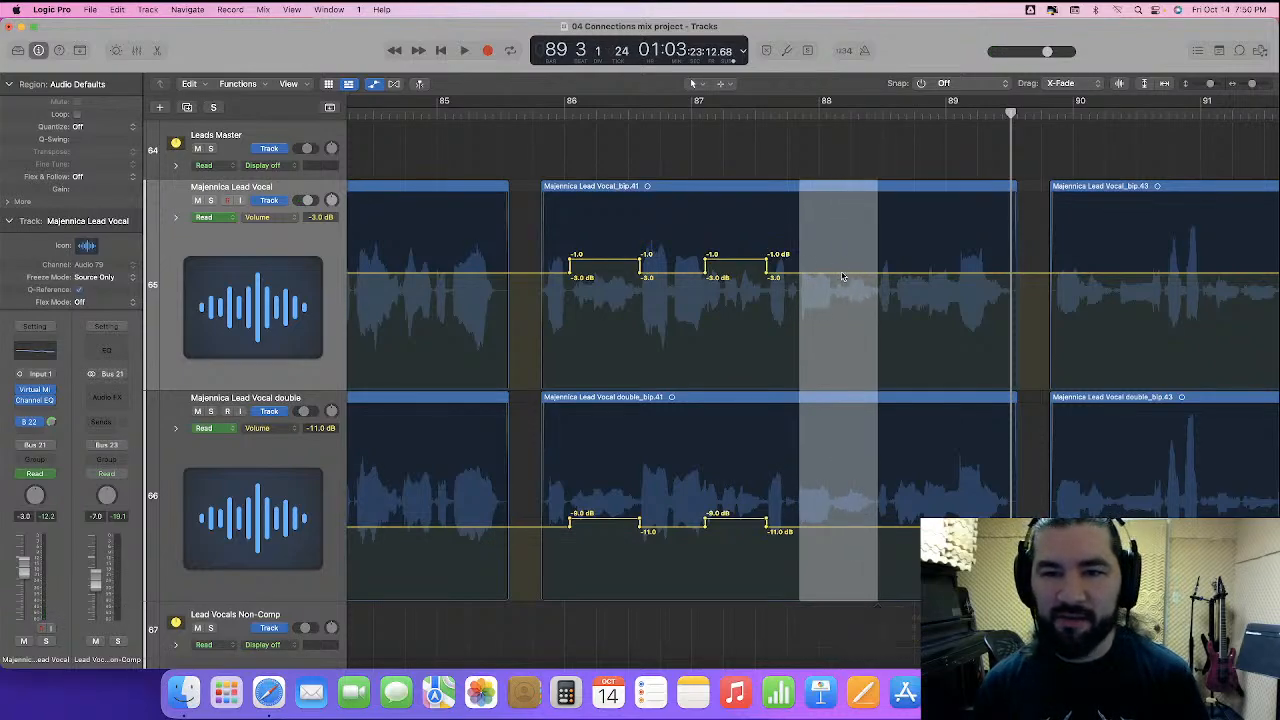
left_click_drag(843, 277, 843, 272)
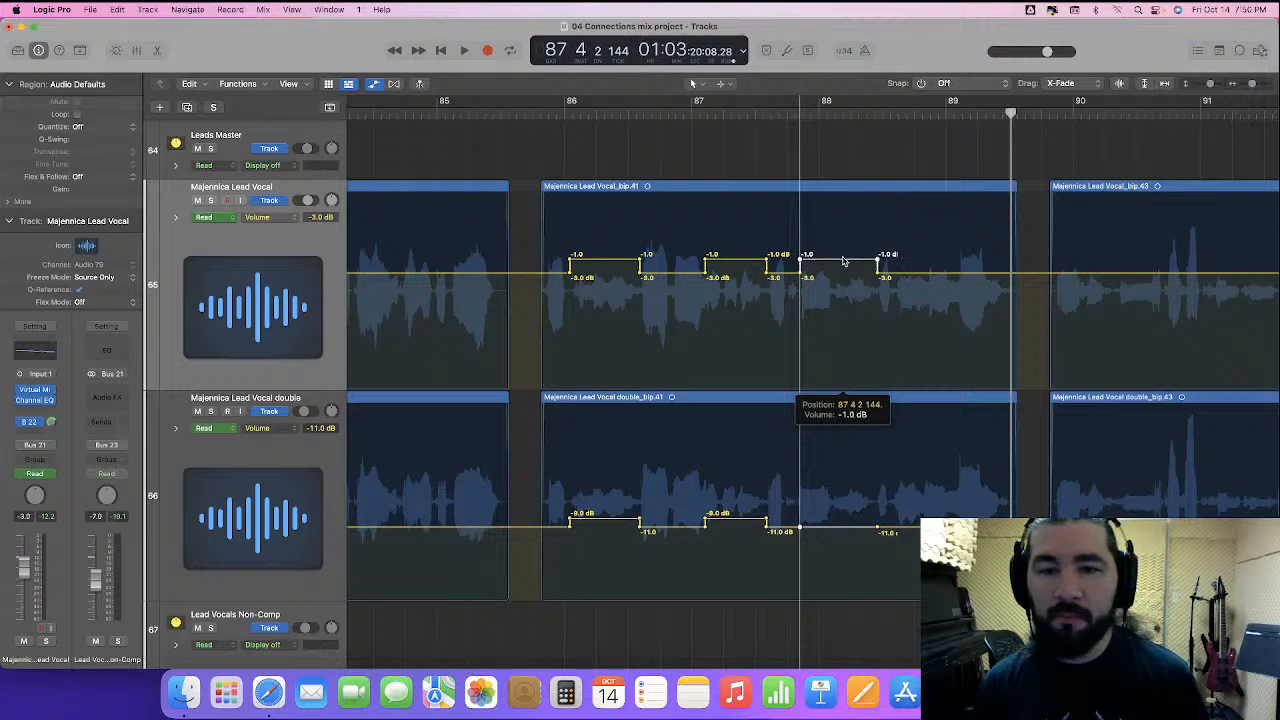
- Replay the phrase and raise the latter part of the passage just after bar 88 to +0.0 dB on the lead and -8.0 dB on its double
left_click(536, 112)
key("space")
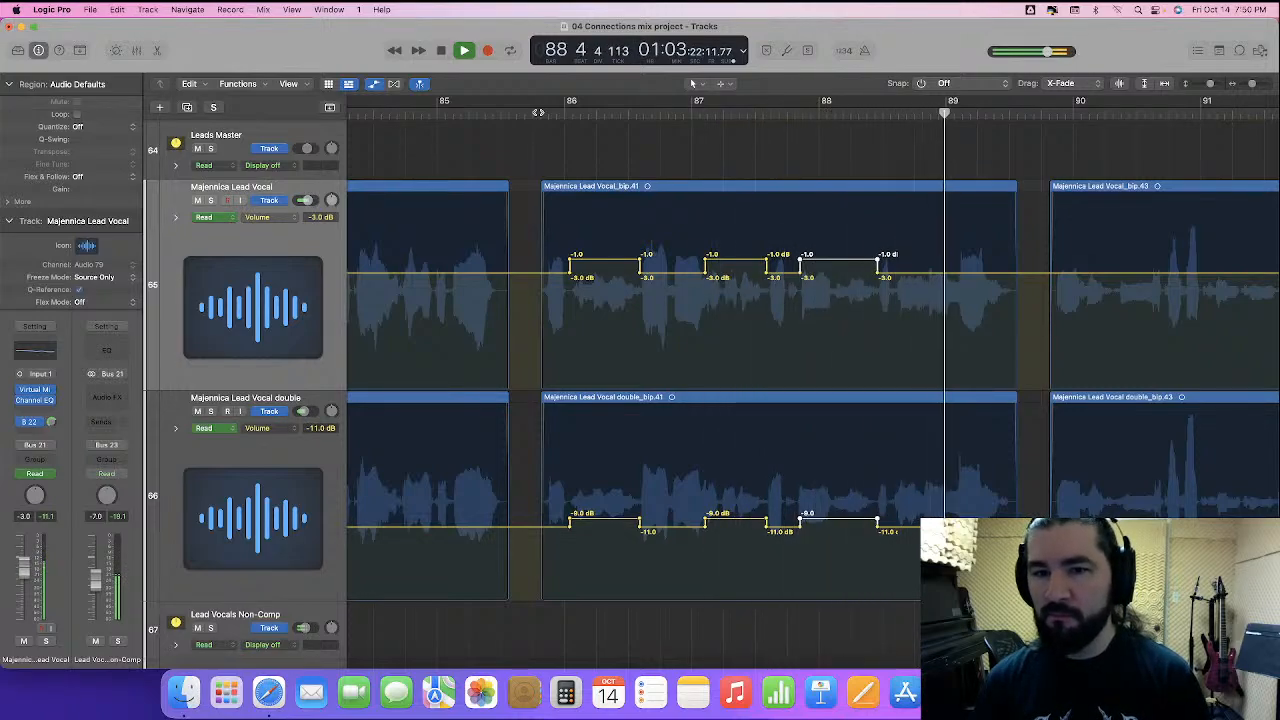
key("space")
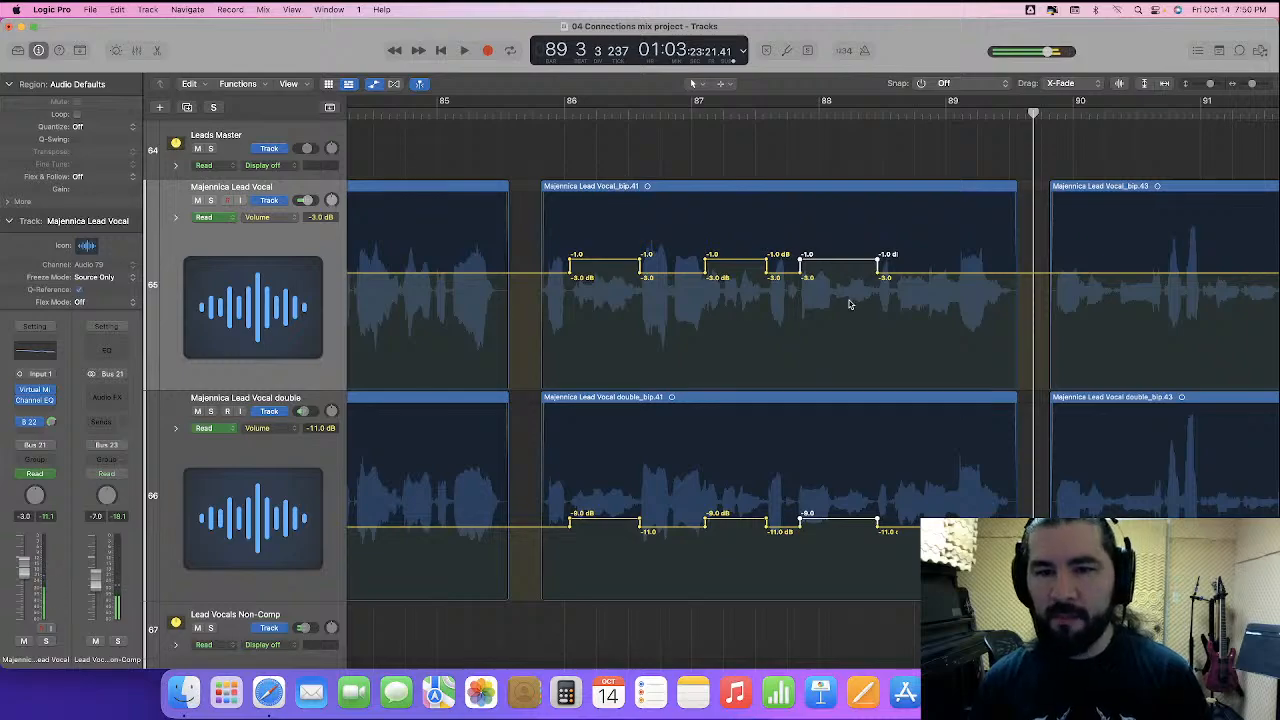
key("super+Right")
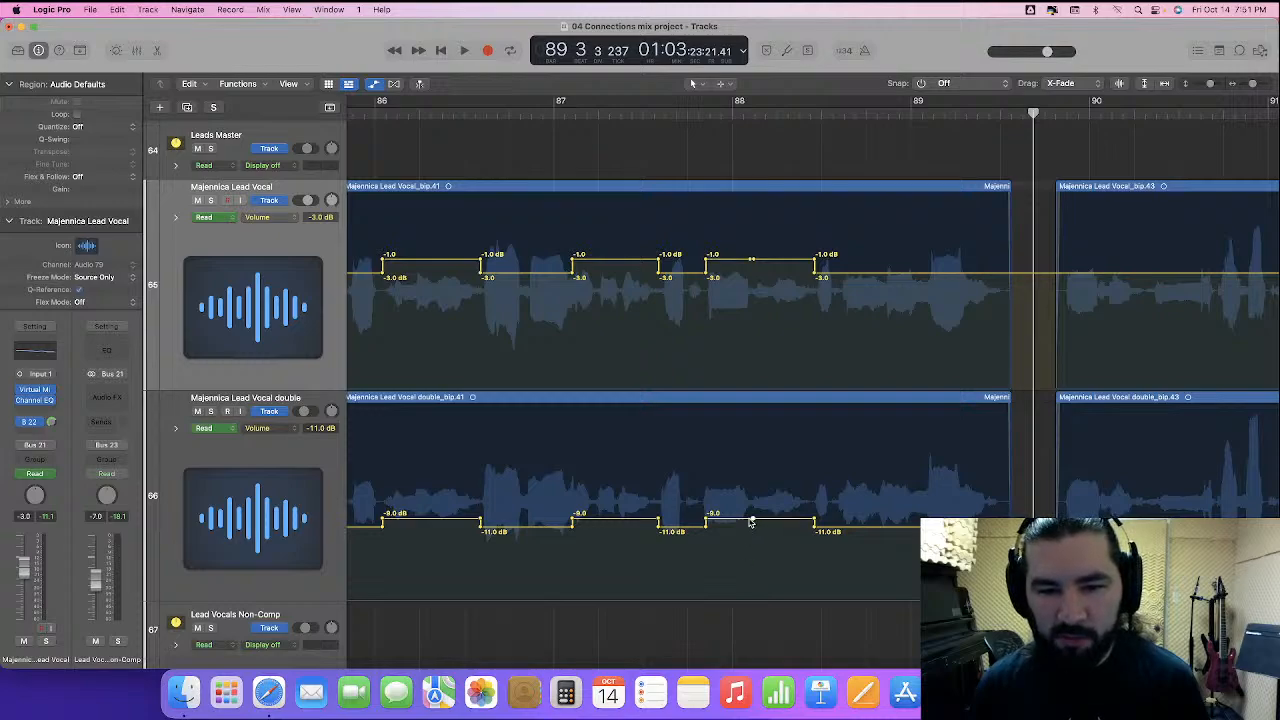
left_click_drag(766, 241, 797, 549)
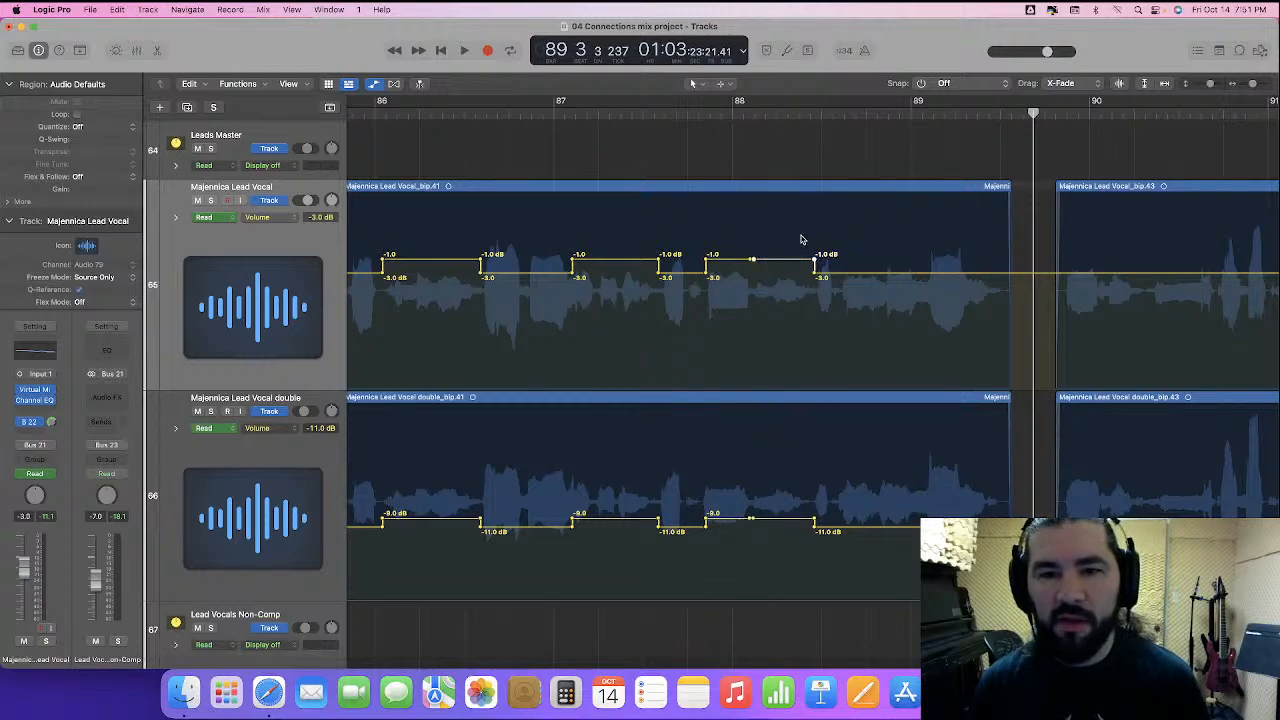
left_click_drag(785, 262, 784, 253)
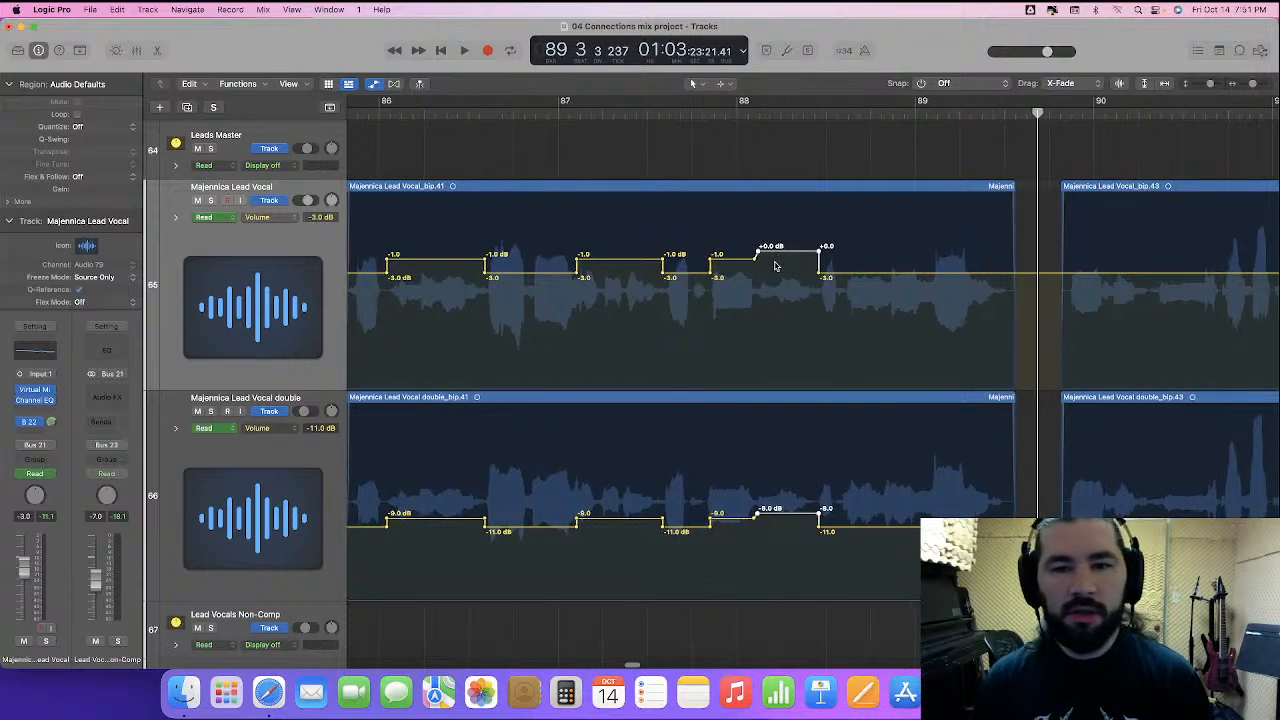
- Play the phrase from bar 85 beat 4 to about bar 89 to judge the raised lead vocal passages
scroll(779, 264, "left", 3)
key("super+Left")
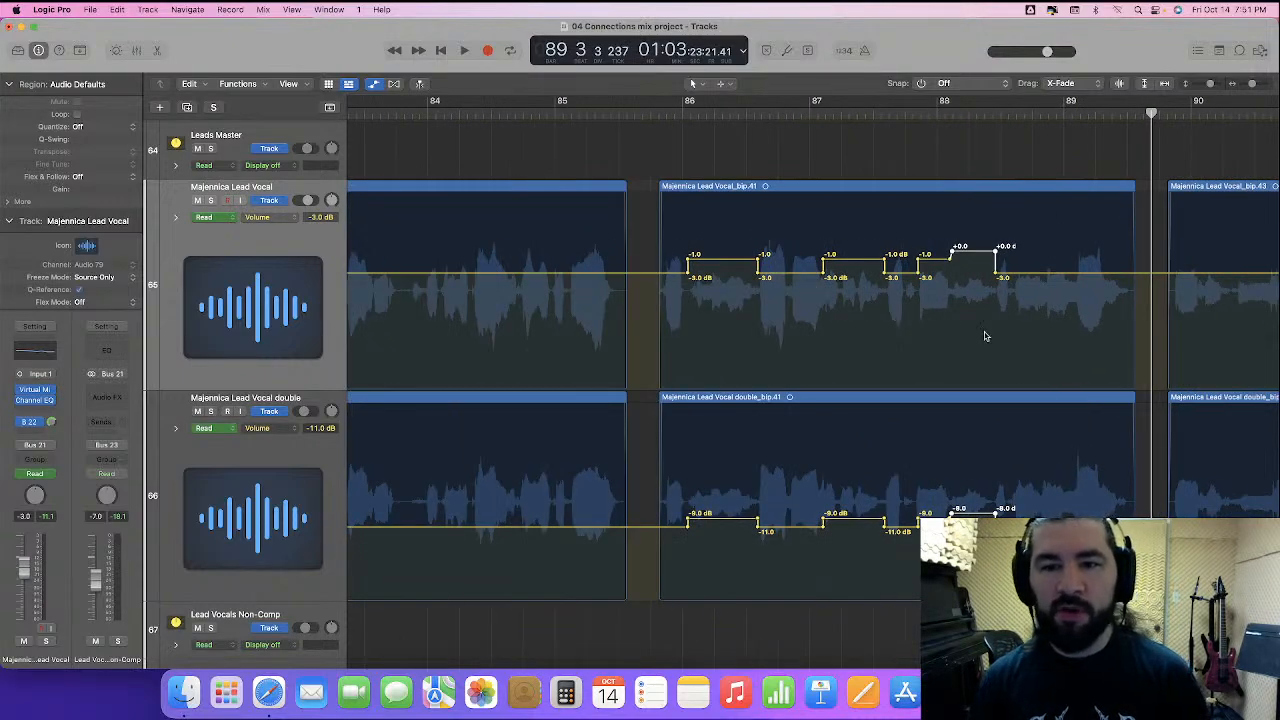
left_click(651, 111)
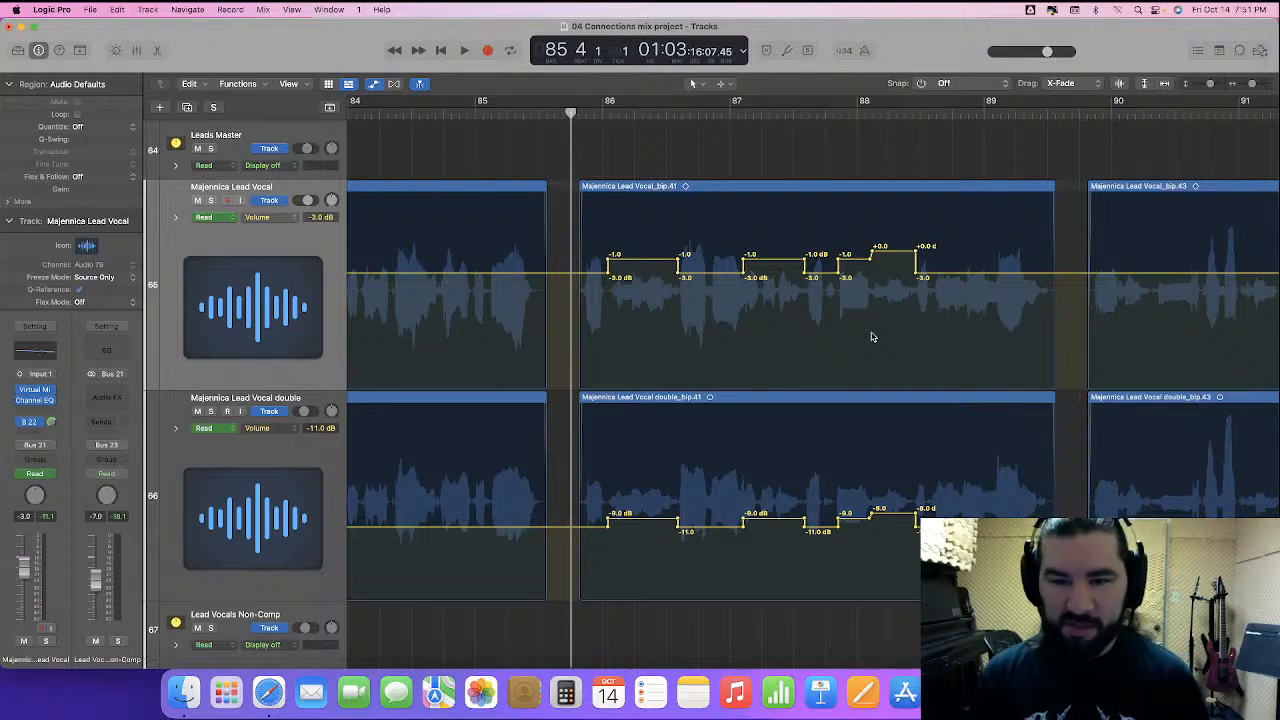
scroll(872, 337, "right", 1)
scroll(871, 337, "down", 1)
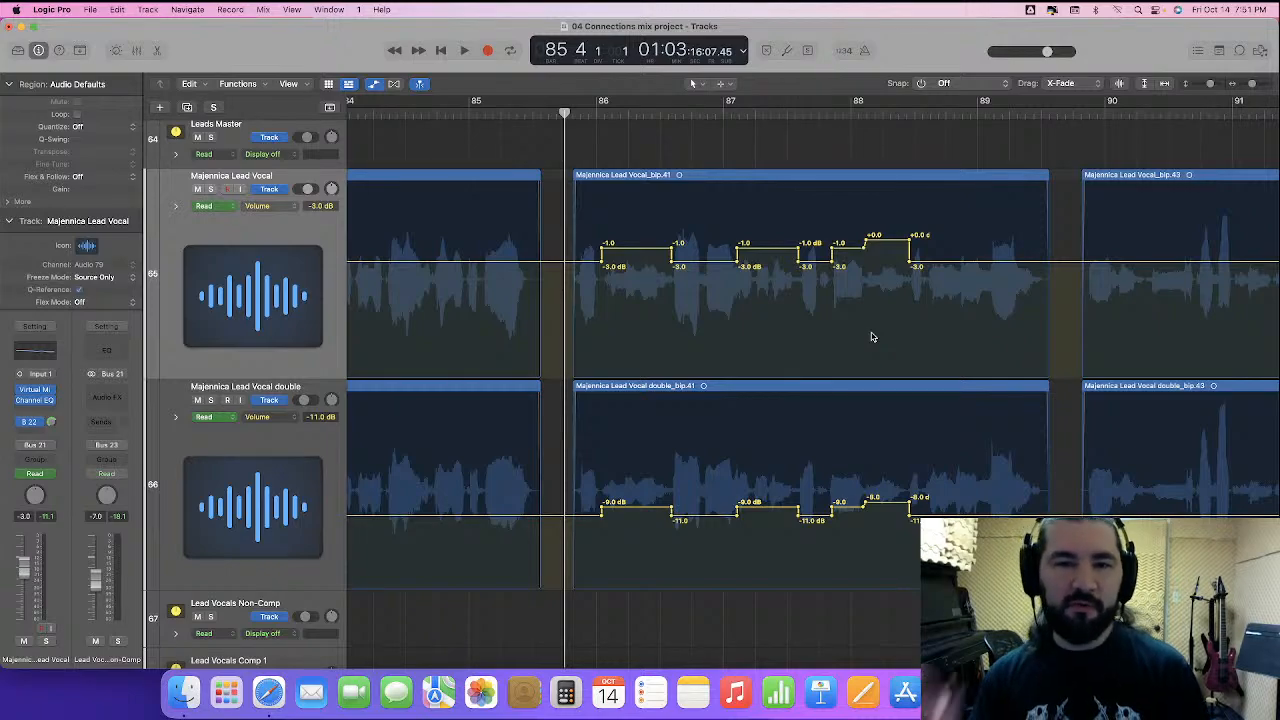
key("space")
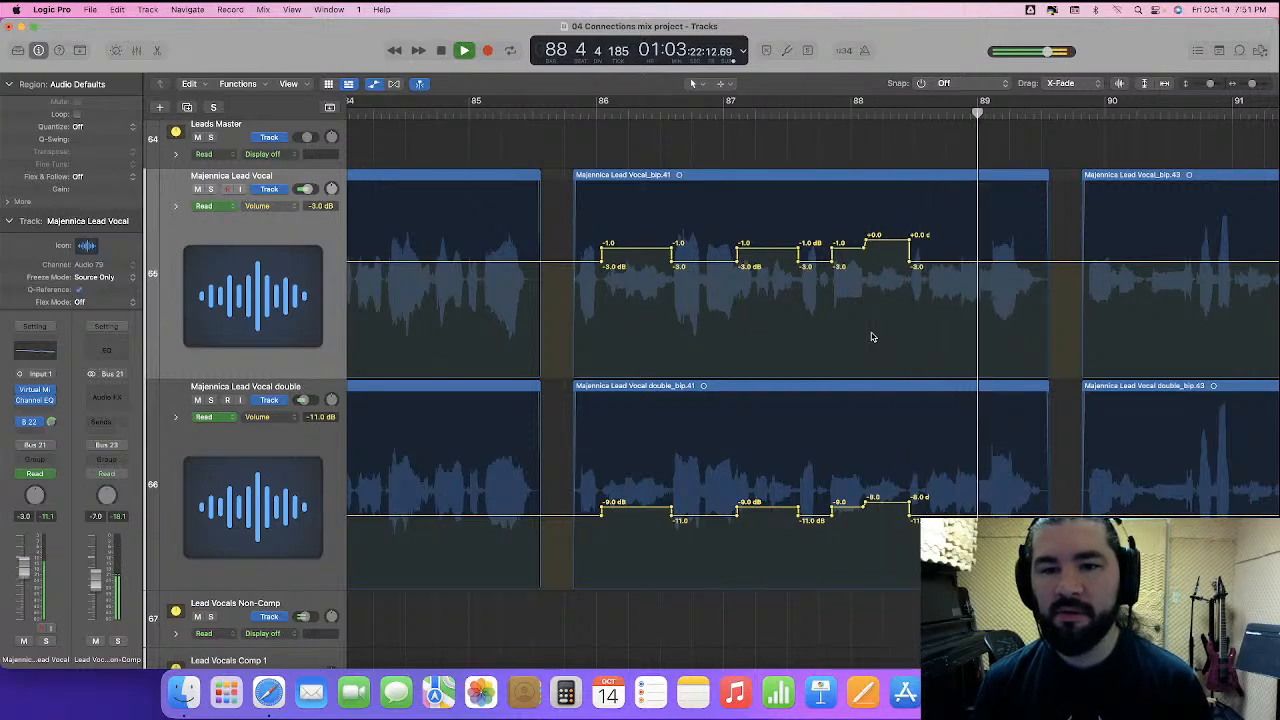
key("space")
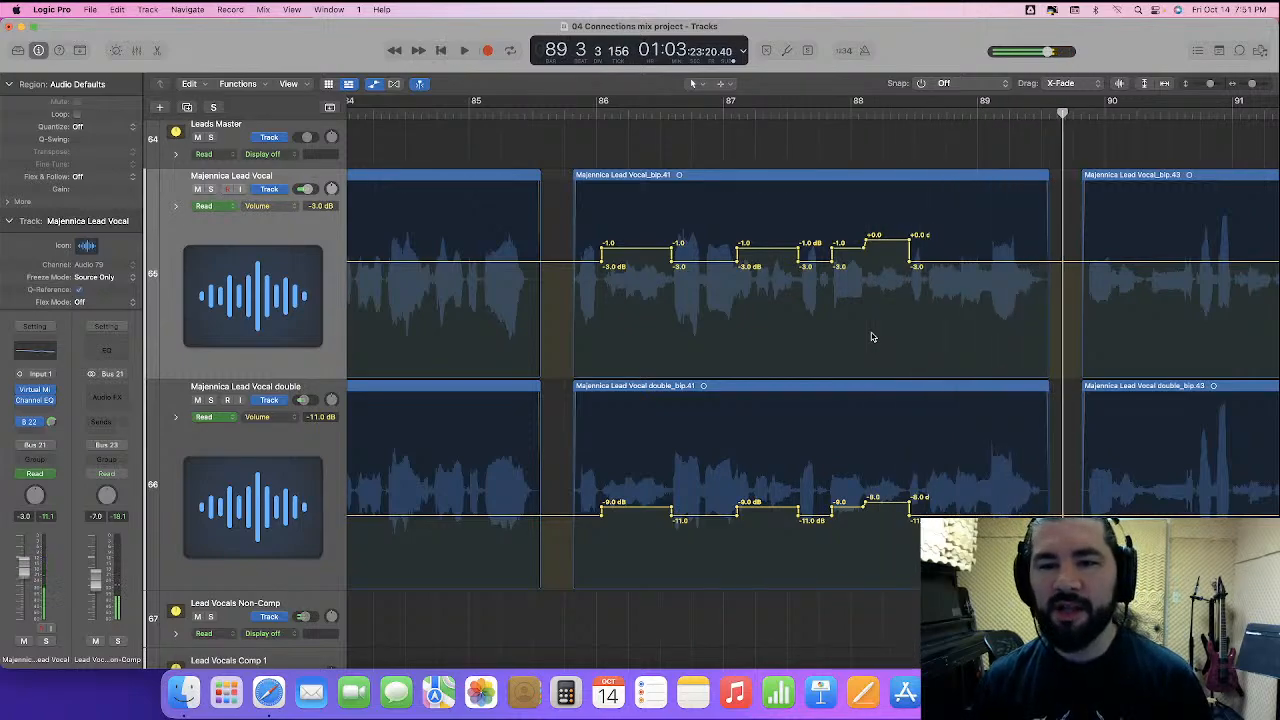
- Play the next phrase to about bar 93 and raise its three quiet passages to -1.0 dB on the lead vocal and -9.0 dB on its double
scroll(860, 342, "right", 6)
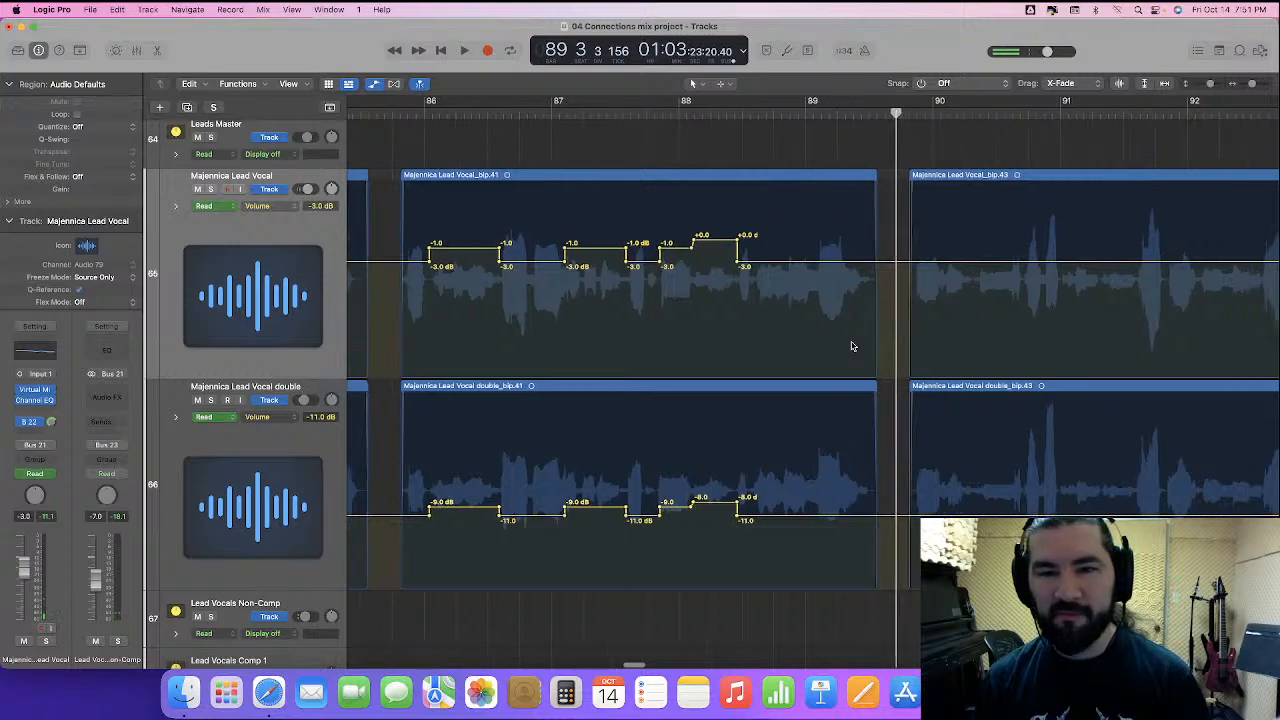
scroll(850, 350, "right", 6)
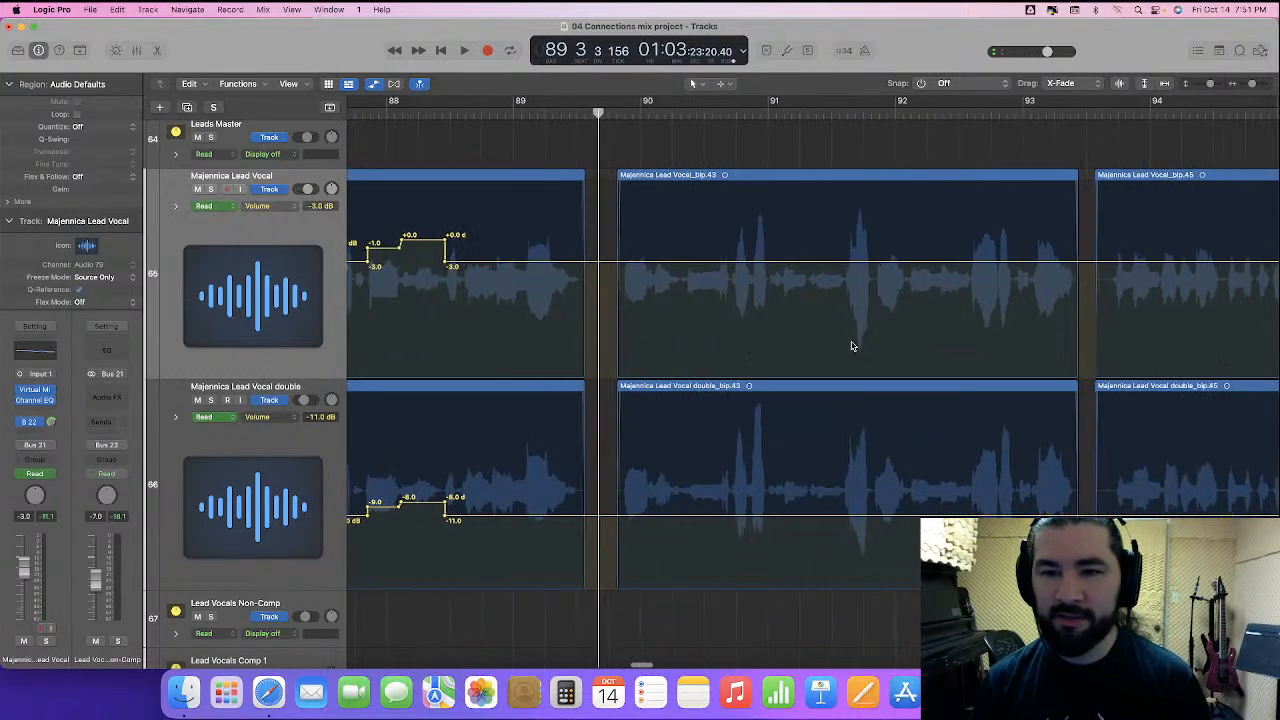
scroll(754, 354, "right", 4)
scroll(754, 354, "left", 2)
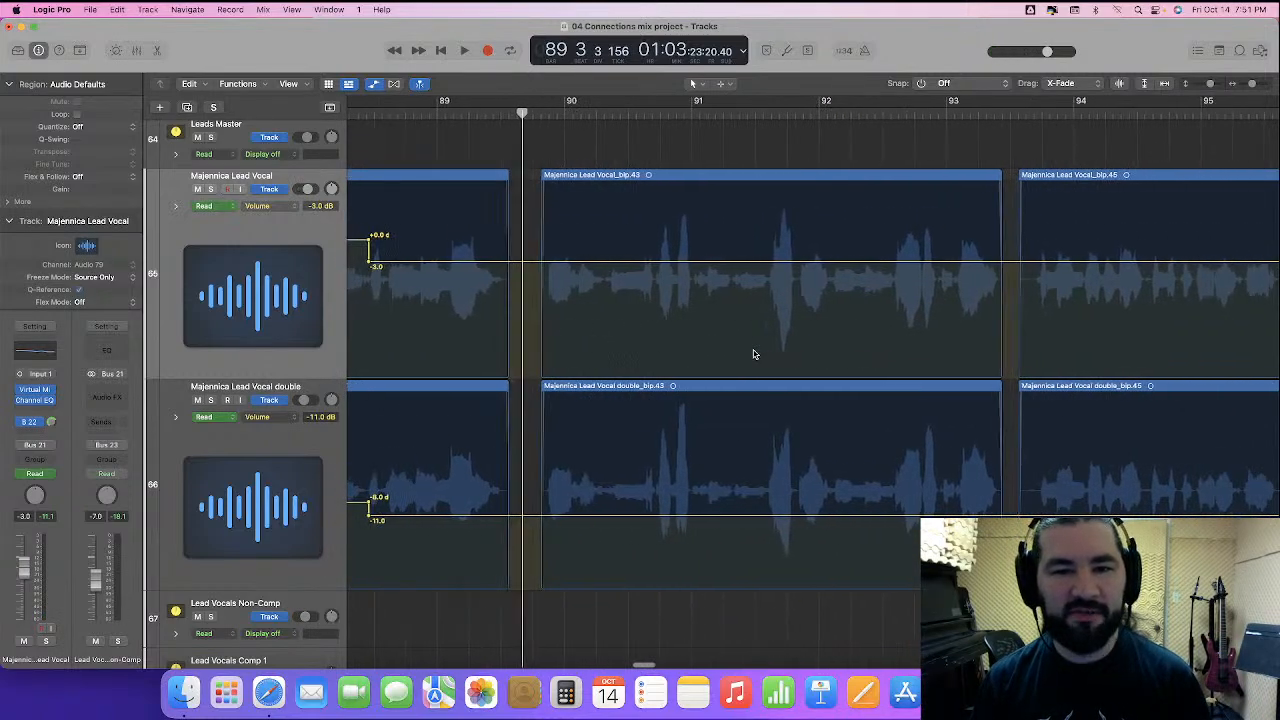
key("space")
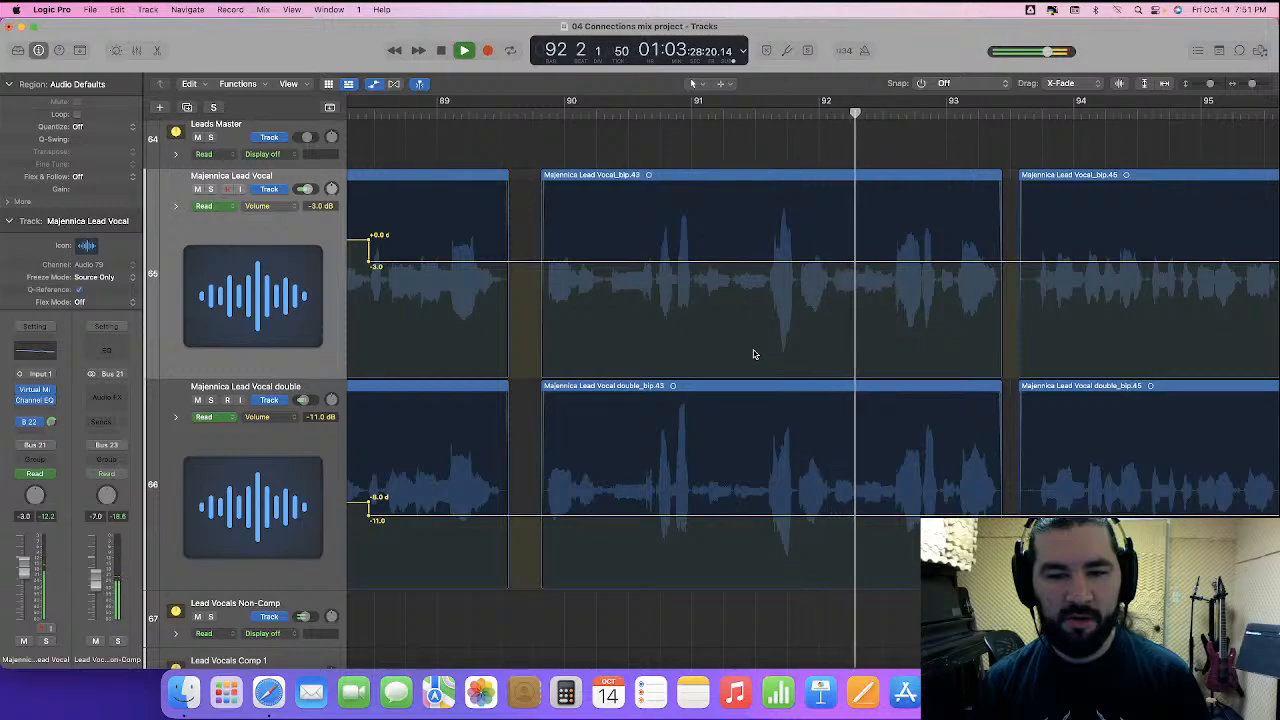
key("space")
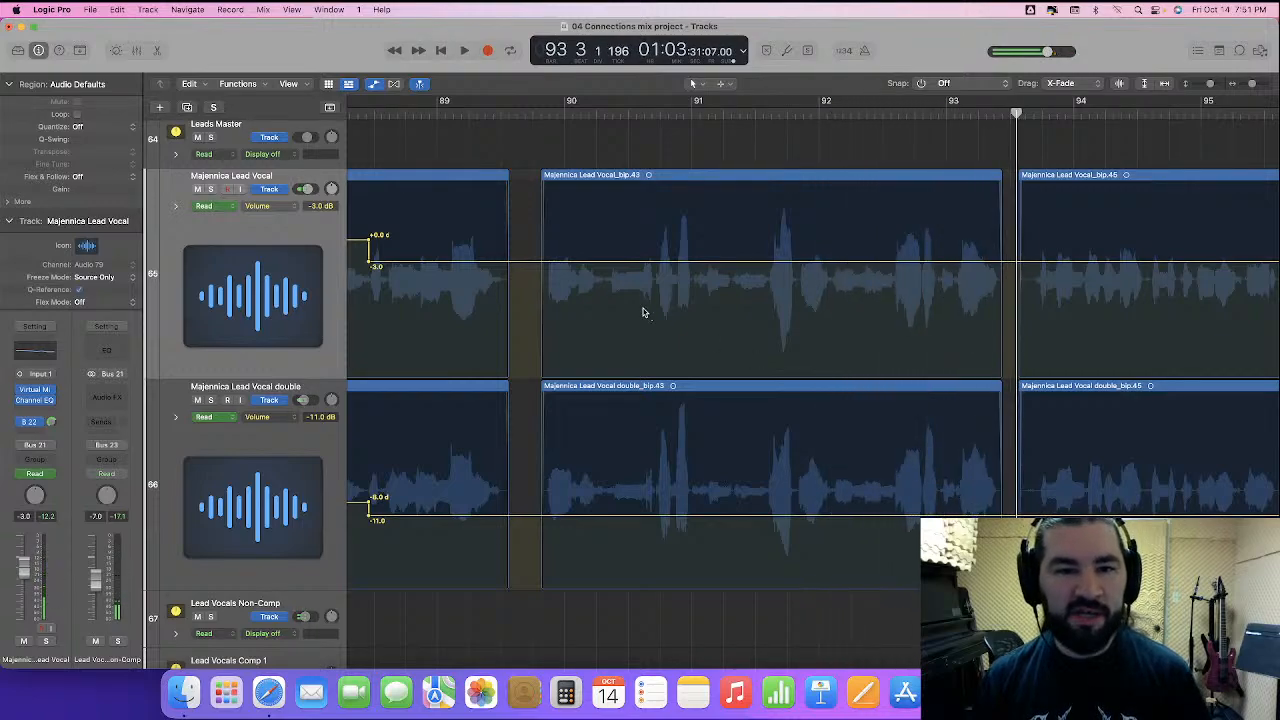
left_click_drag(575, 294, 654, 433)
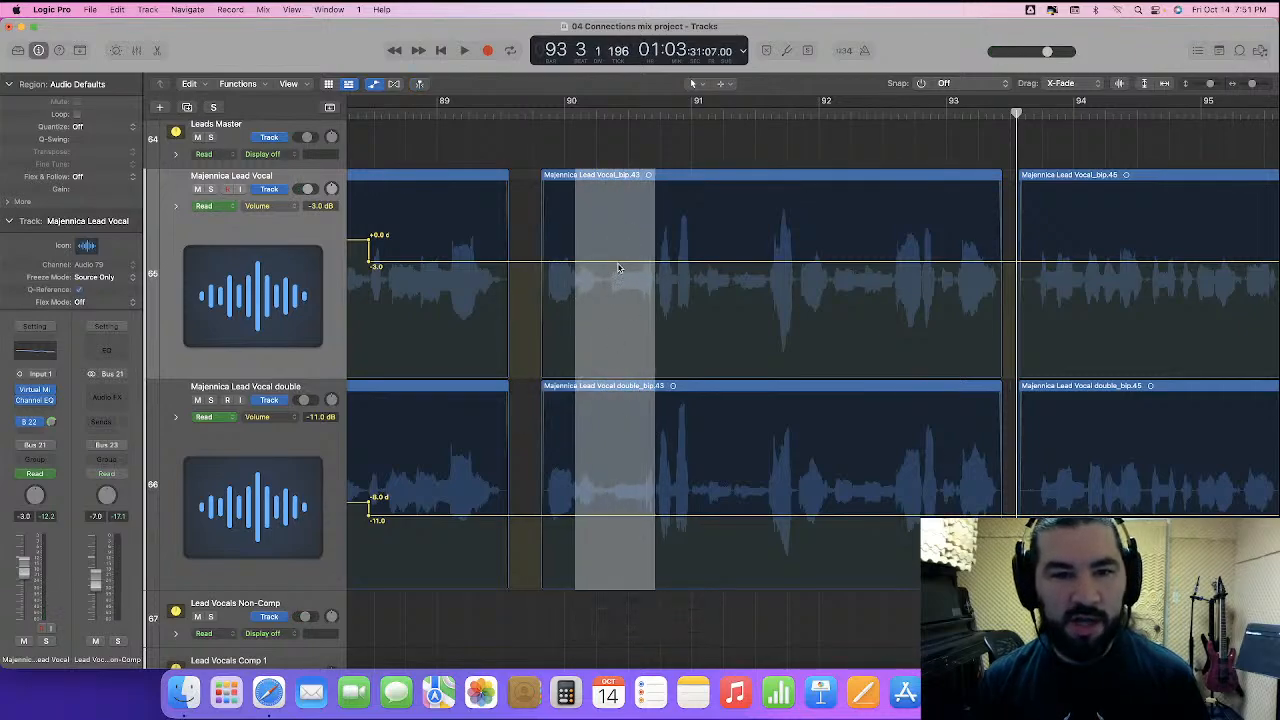
left_click_drag(619, 266, 619, 250)
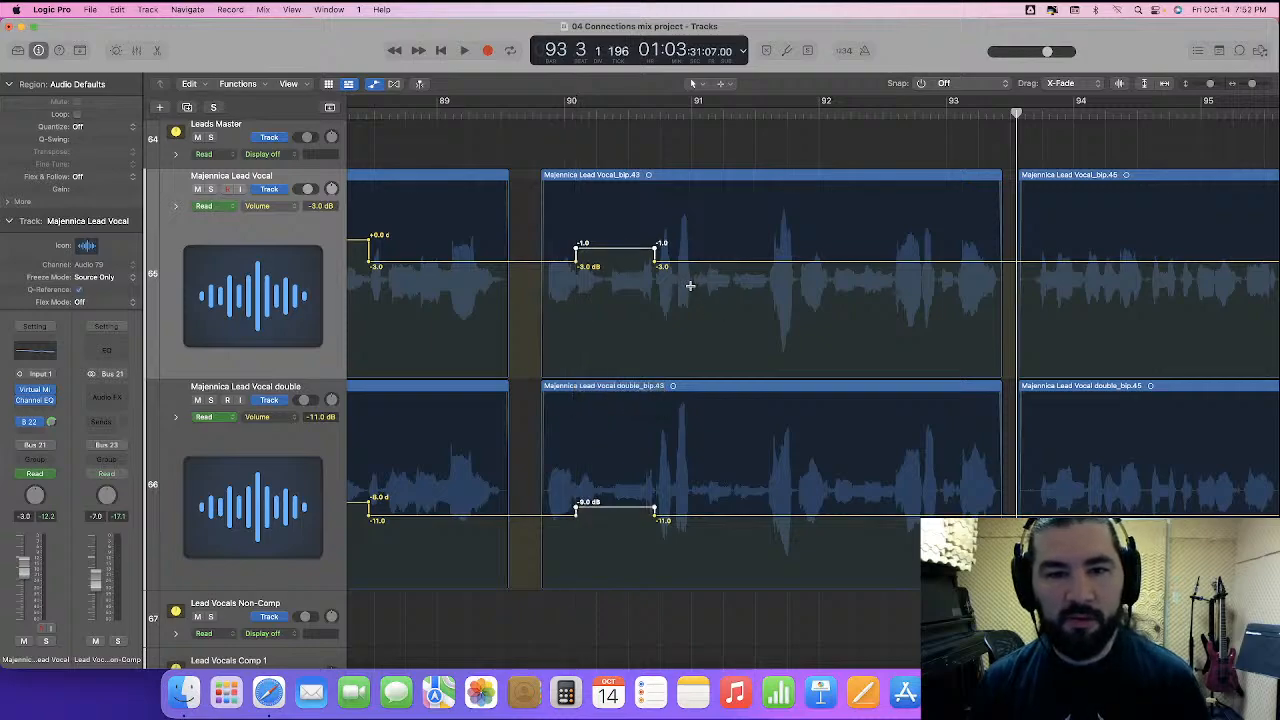
left_click_drag(691, 286, 767, 449)
left_click_drag(727, 265, 728, 251)
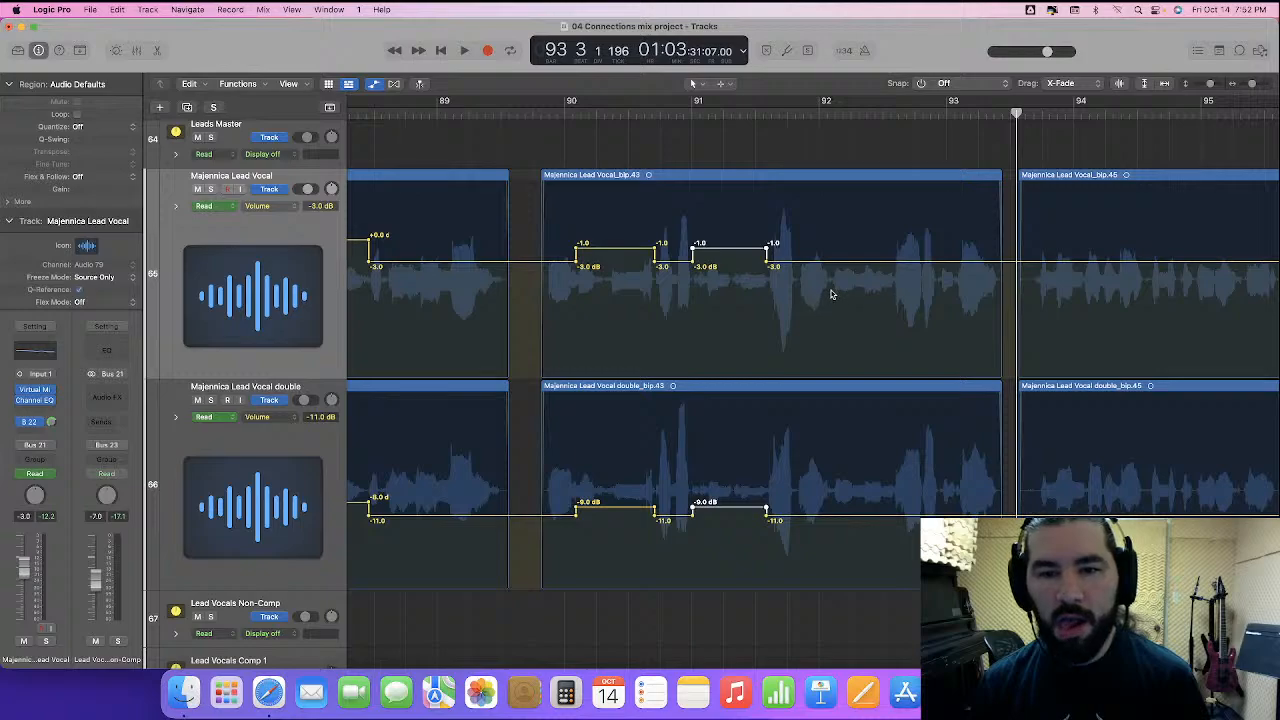
left_click_drag(830, 289, 893, 458)
left_click_drag(856, 266, 856, 251)
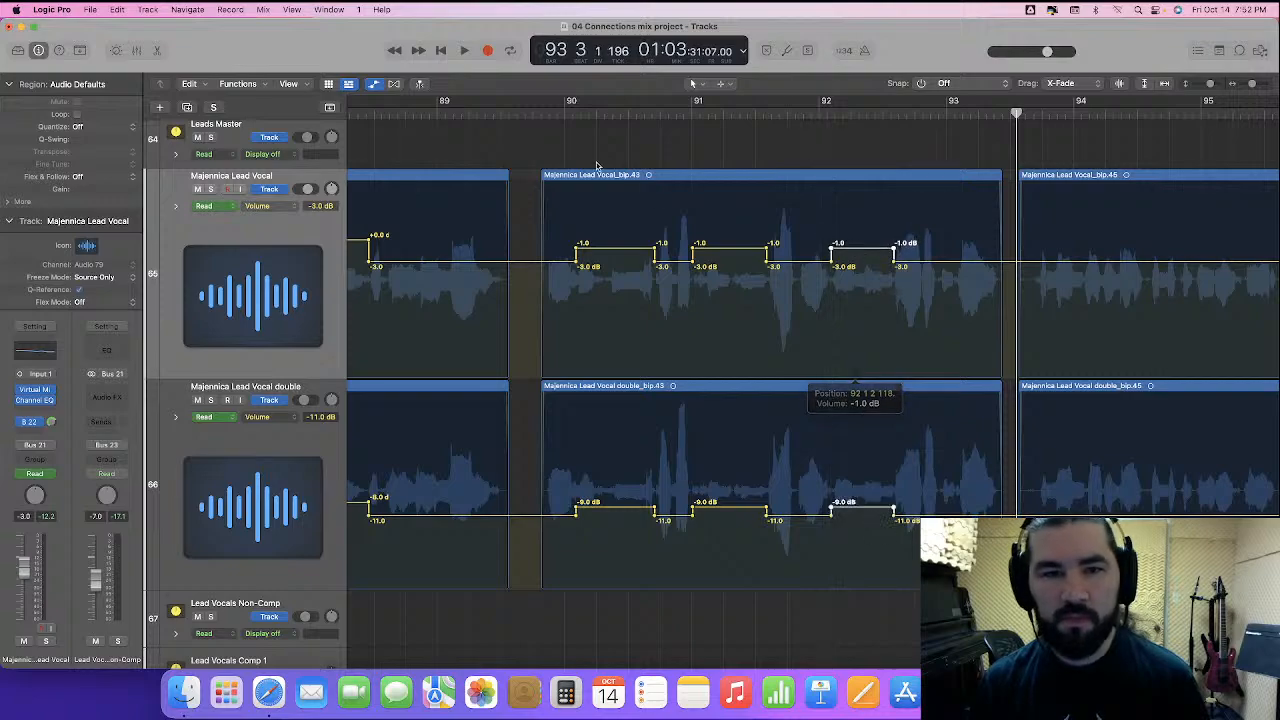
- Replay the phrase and lower its three raised passages, the first two to -2.0 dB on the lead vocal and -10.0 dB on its double
left_click(520, 112)
key("space")
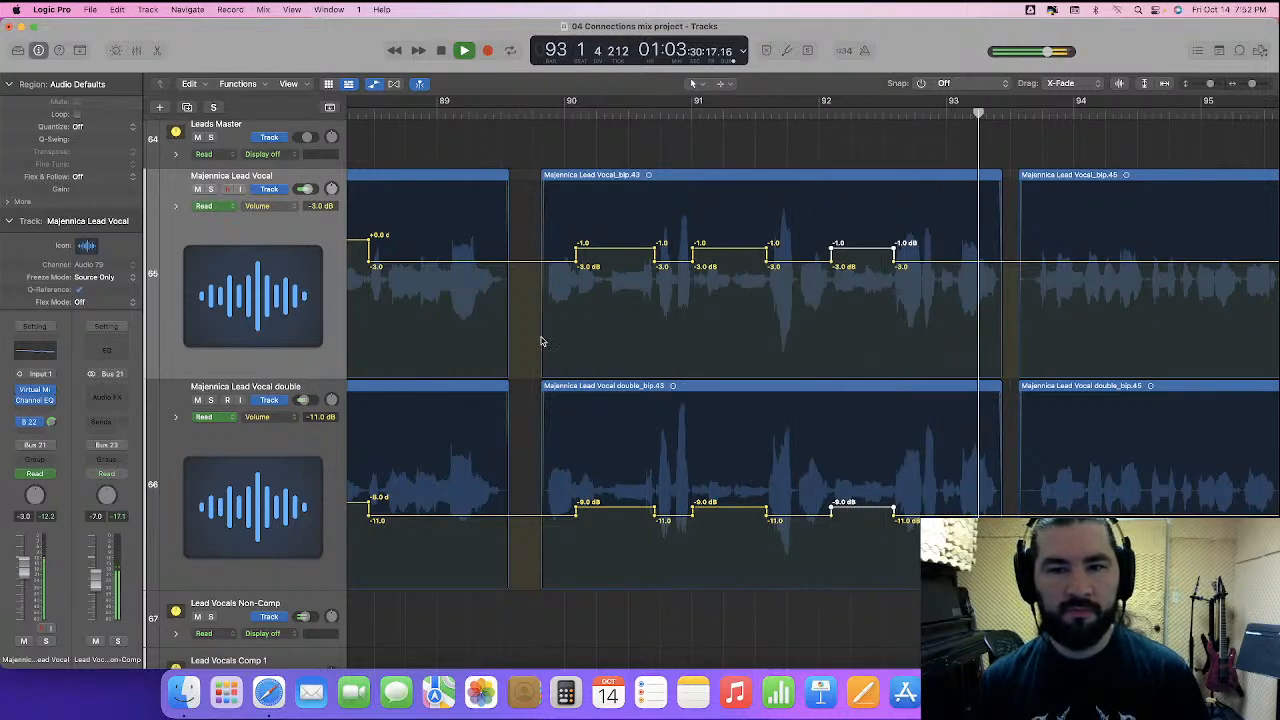
key("space")
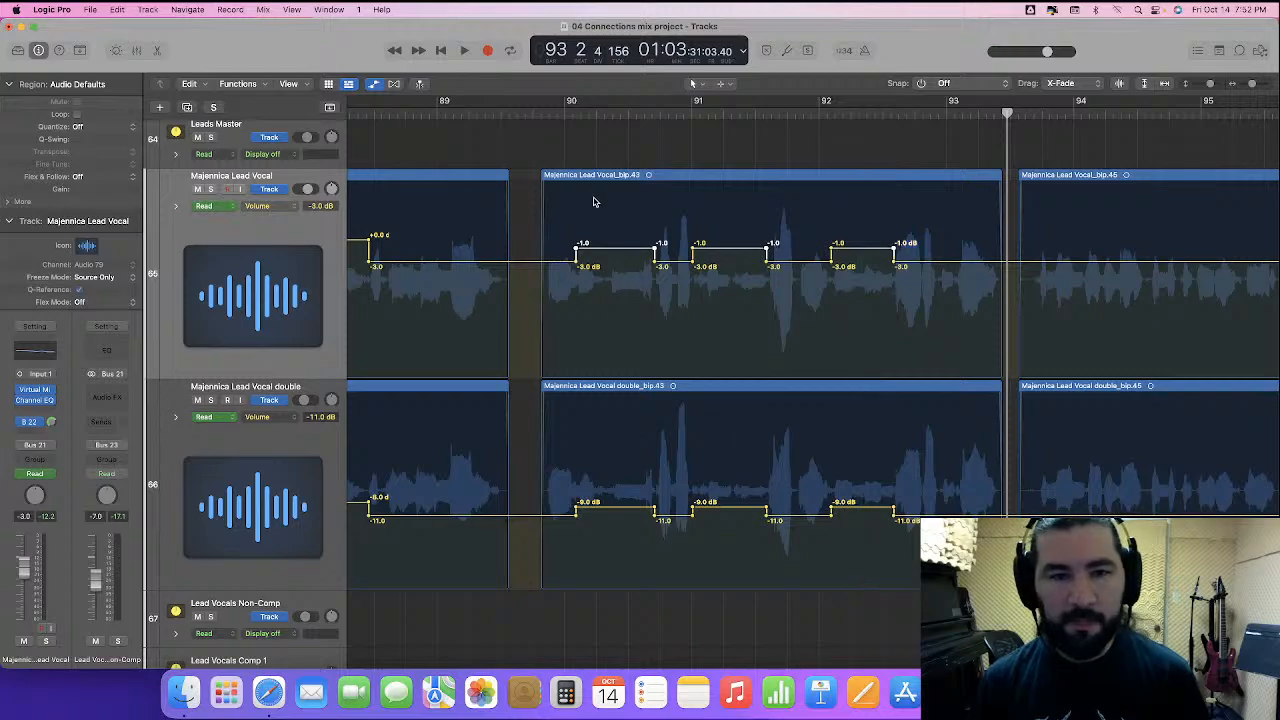
left_click_drag(620, 253, 619, 253)
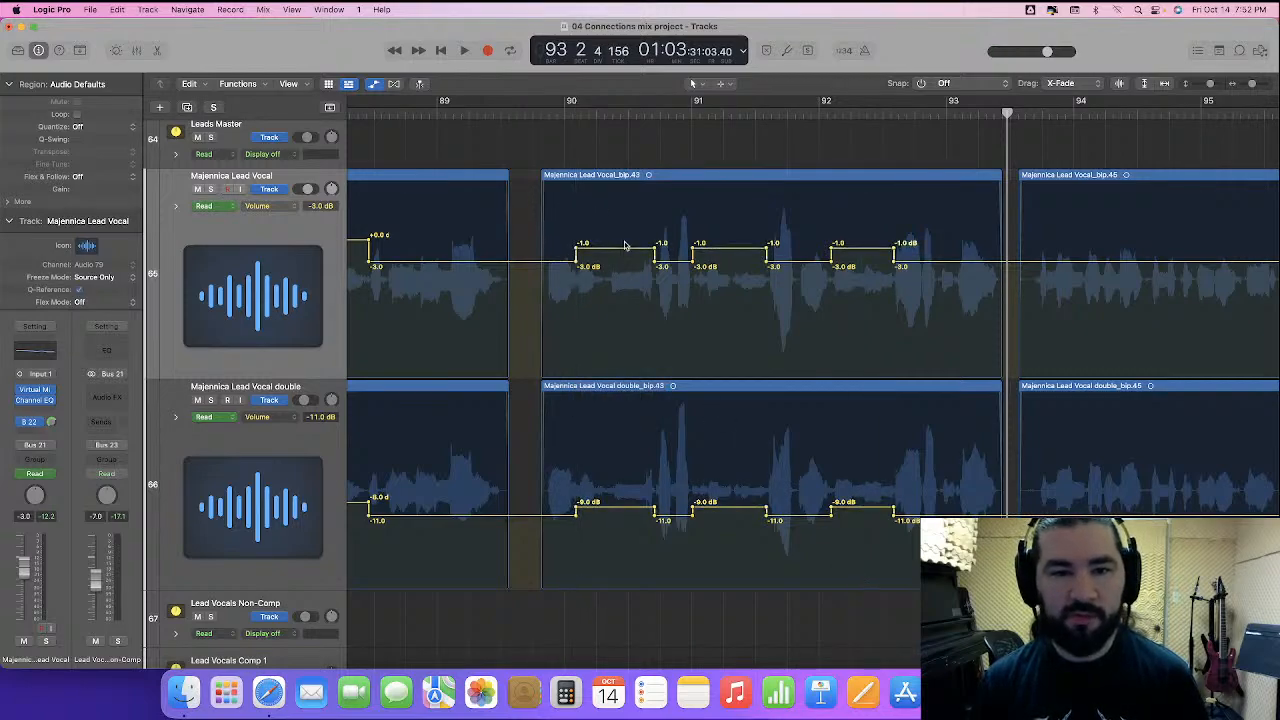
left_click_drag(607, 252, 630, 257)
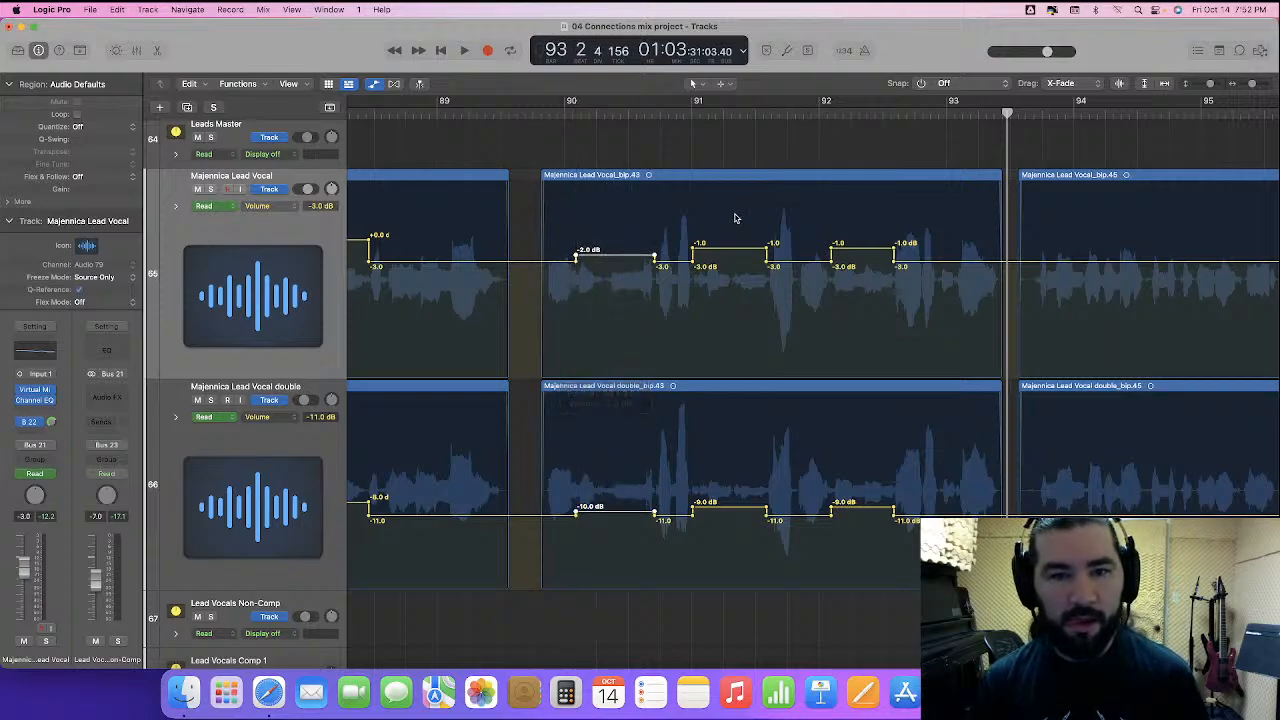
left_click_drag(714, 254, 714, 259)
left_click_drag(849, 224, 885, 500)
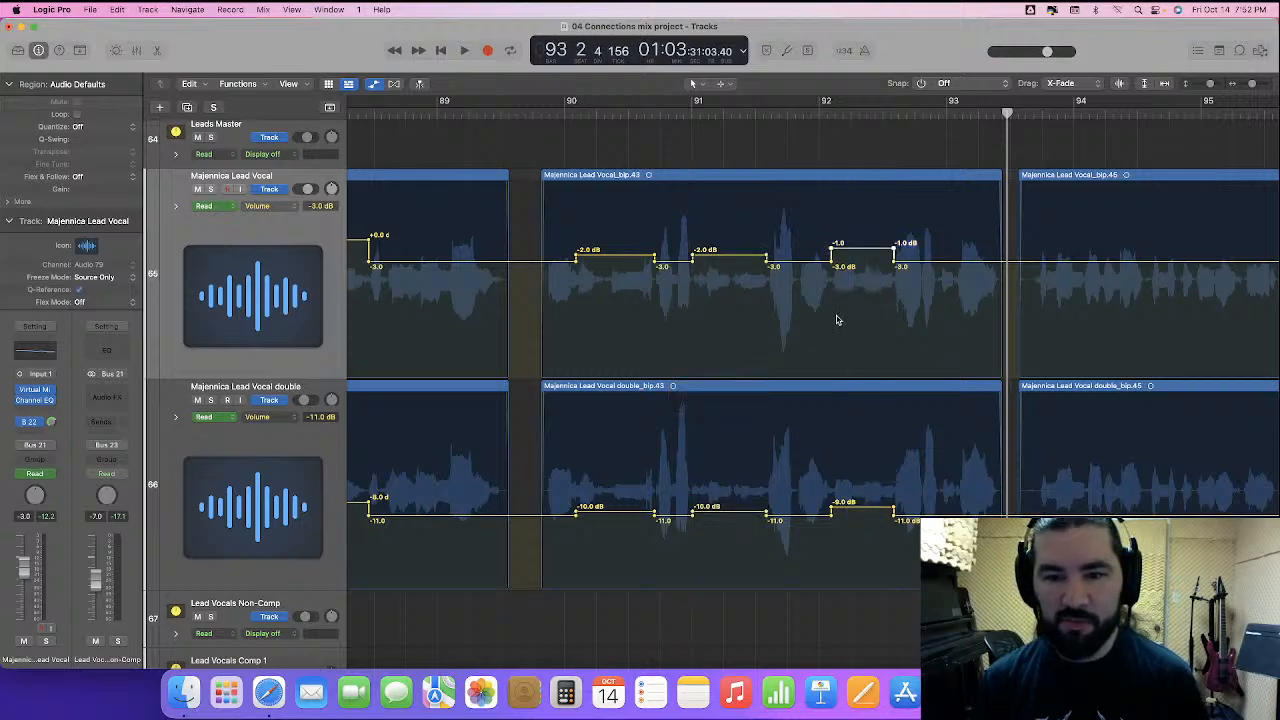
left_click_drag(847, 254, 846, 258)
- Play on to Break 2, hide the automation and adjust the start of the last lead vocal and double regions before the break
key("space")
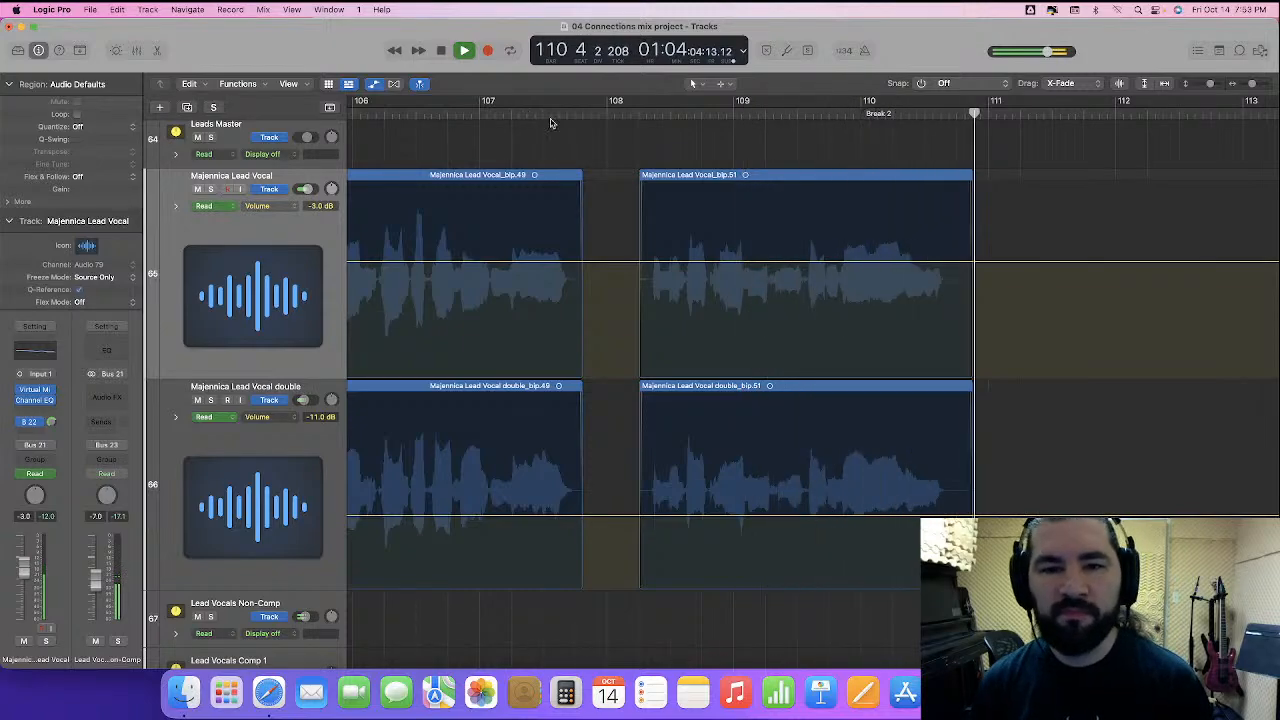
left_click(373, 84)
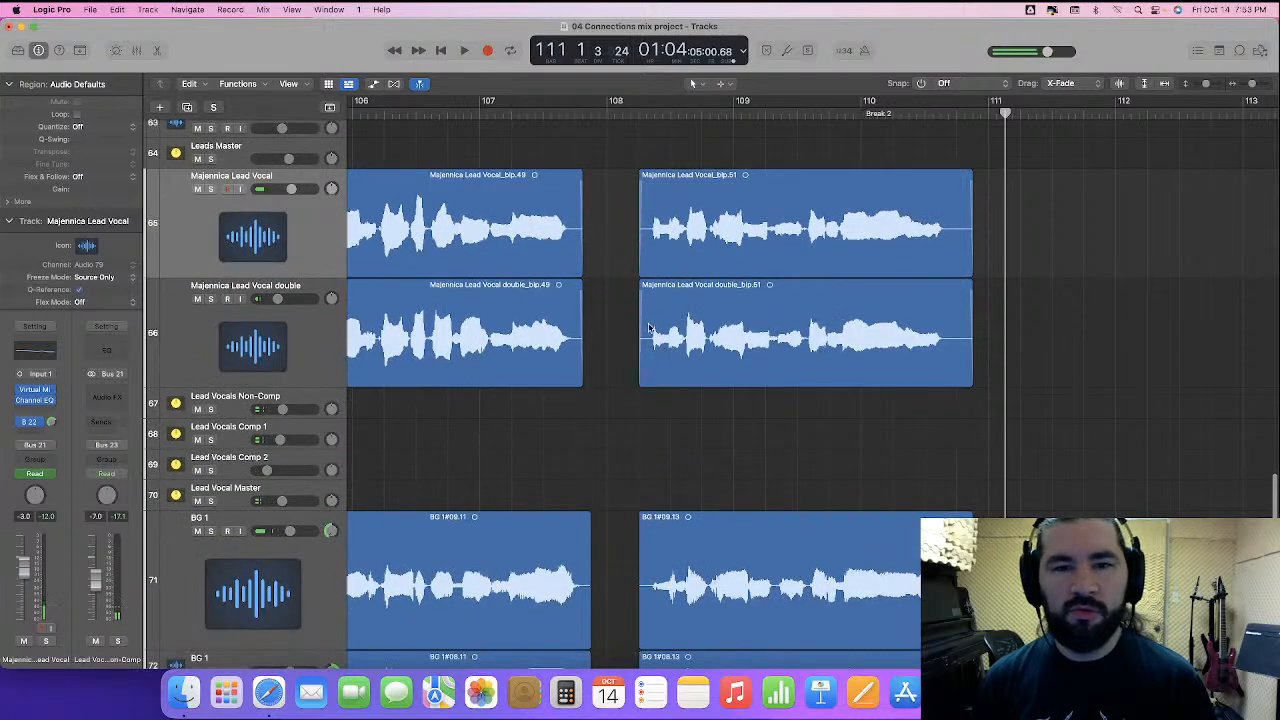
left_click_drag(603, 244, 678, 330)
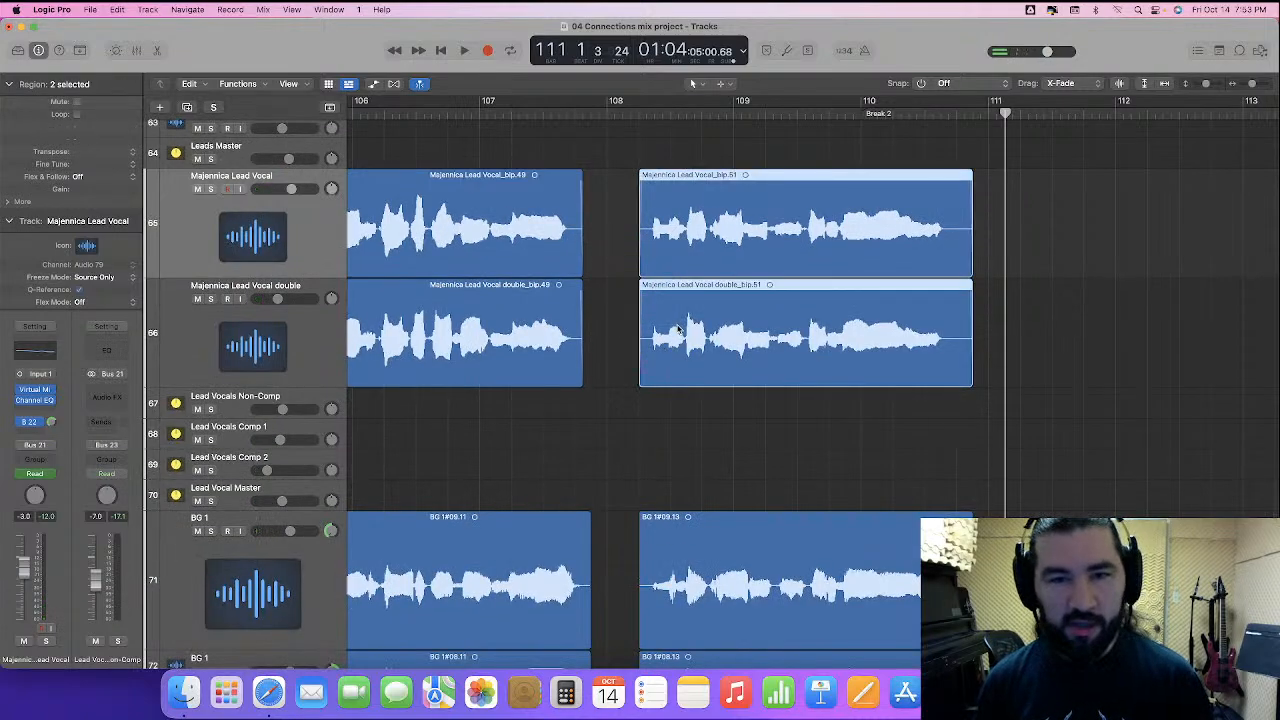
key("super+Right")
left_click_drag(664, 270, 640, 263)
- Play the last phrase before Break 2 from bar 108 and show the volume automation of the vocal tracks again
left_click(575, 110)
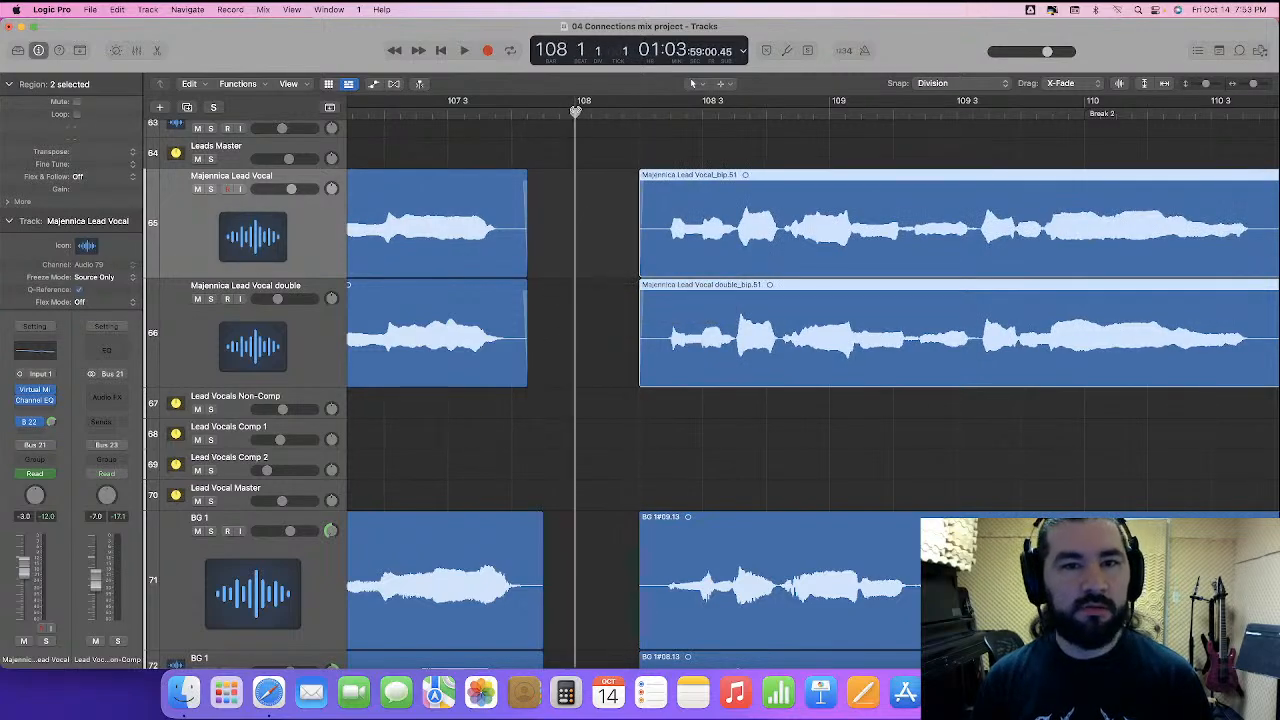
key("space")
key("super+Left")
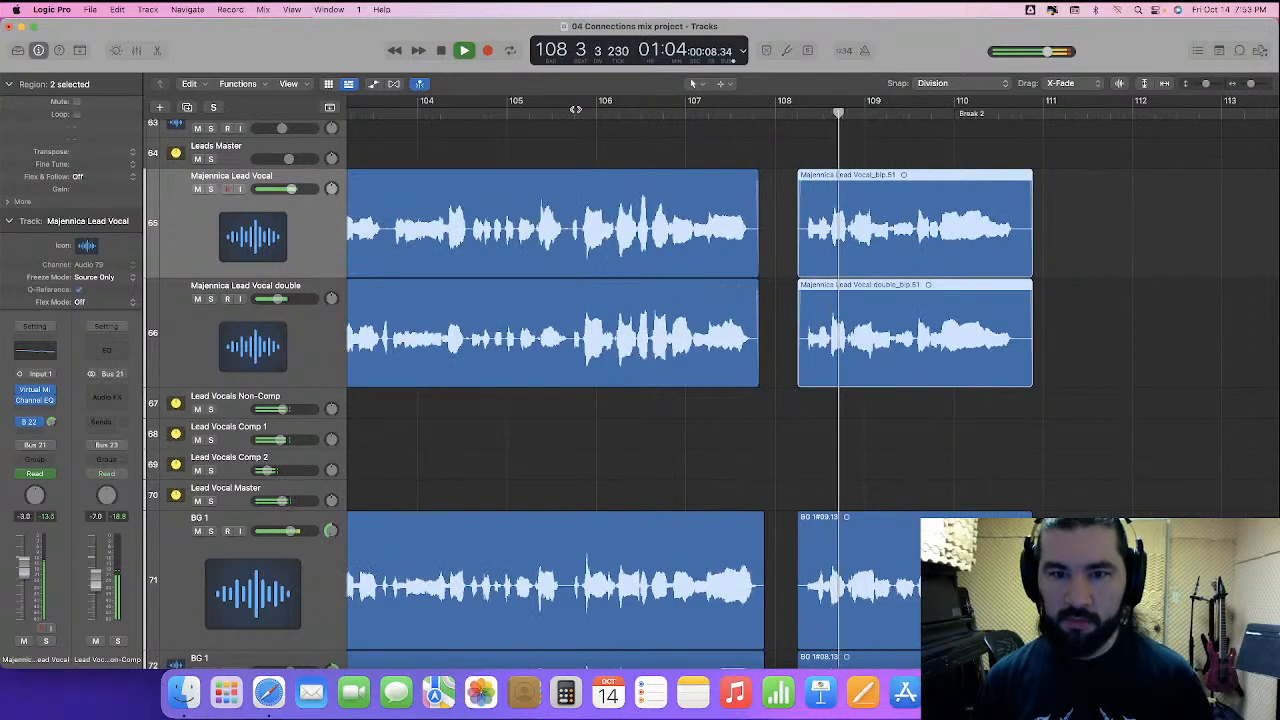
left_click(770, 421)
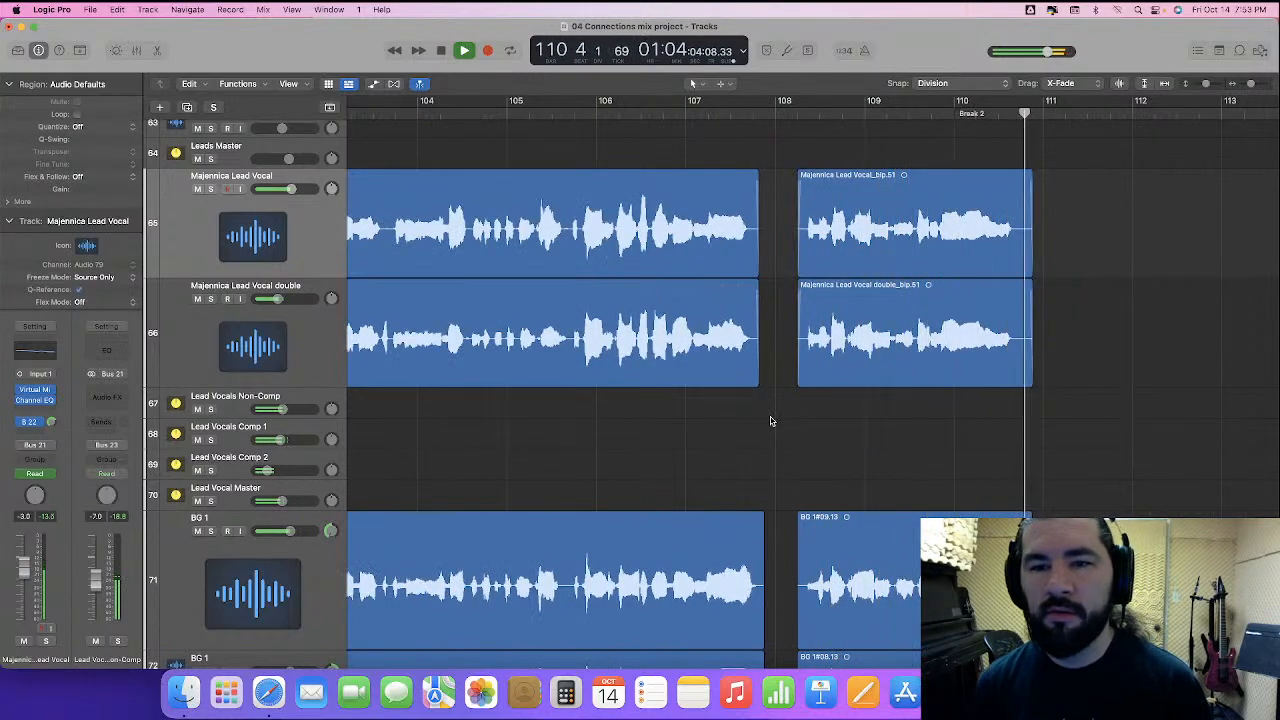
key("space")
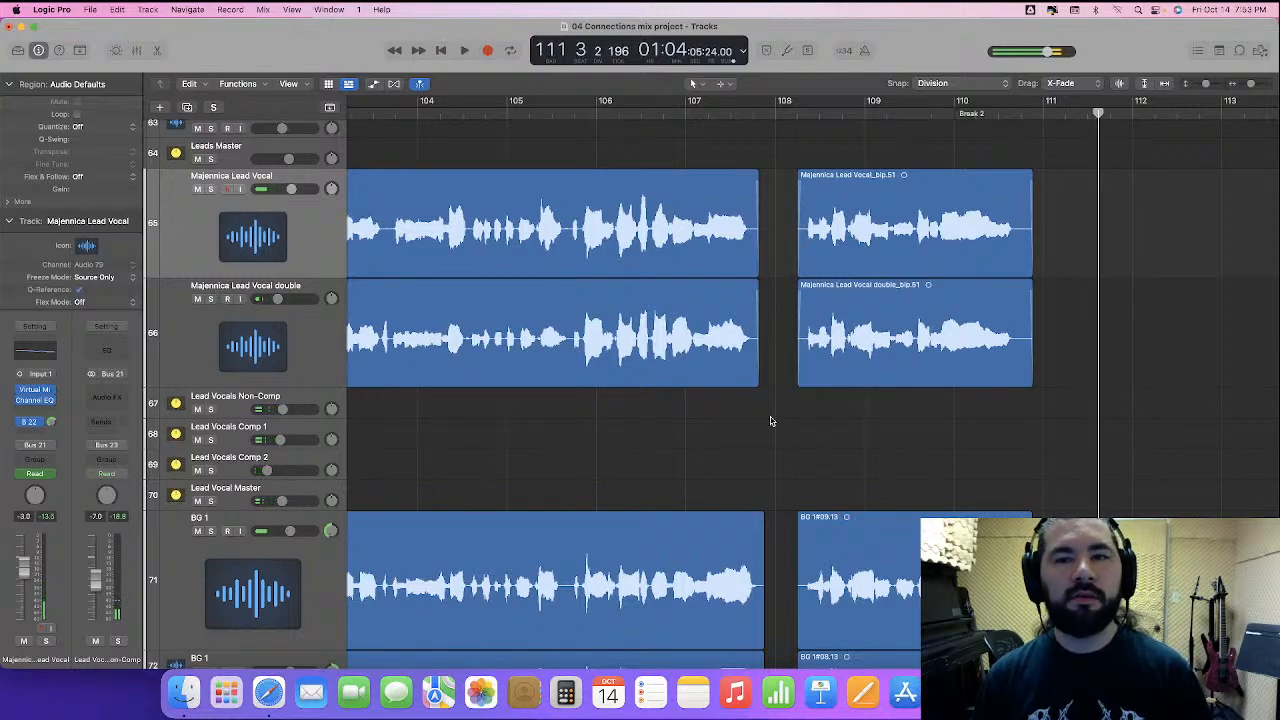
key("super+Left")
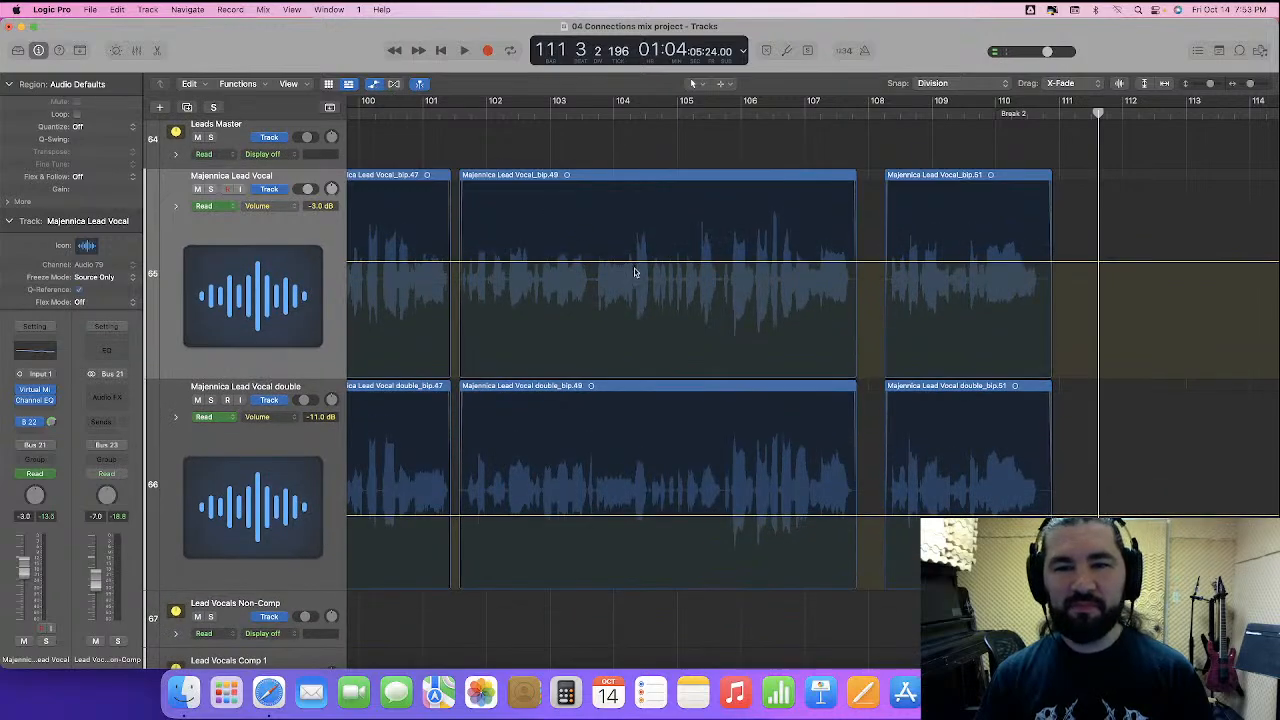
scroll(746, 363, "down", 3)
scroll(745, 363, "up", 2)
scroll(743, 364, "down", 3)
scroll(743, 365, "up", 4)
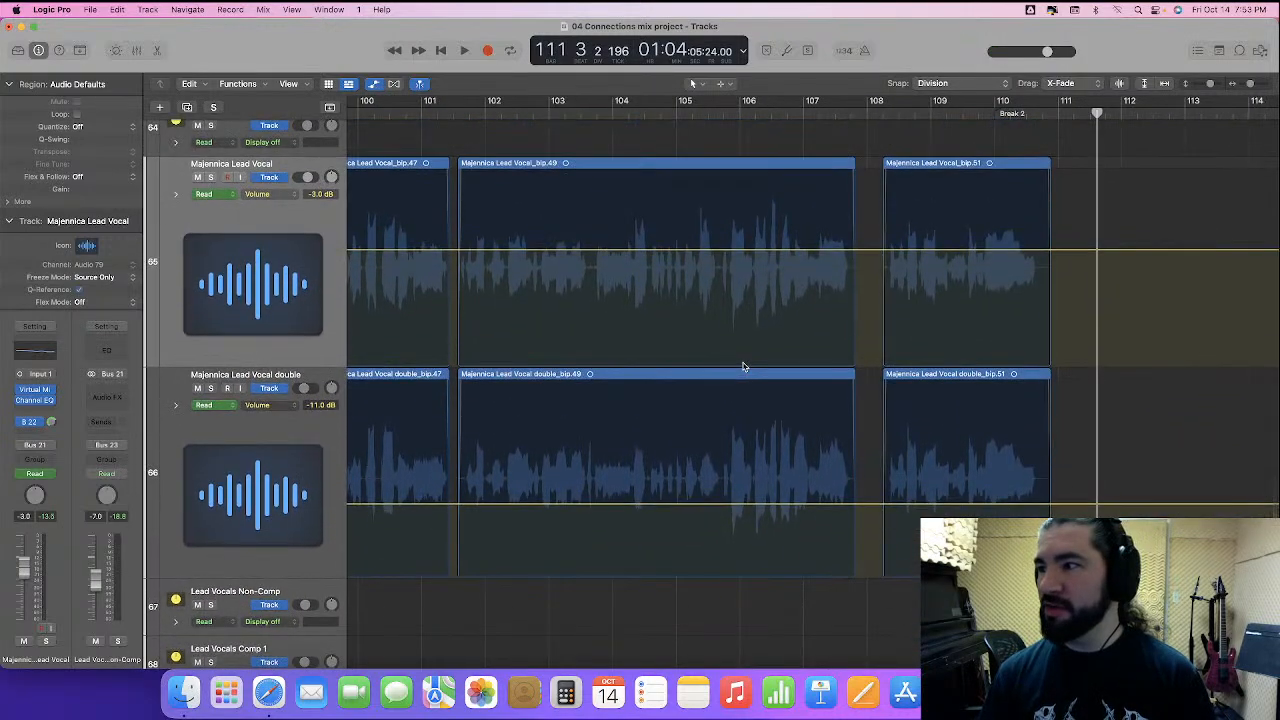
scroll(743, 366, "right", 8)
scroll(743, 366, "down", 1)
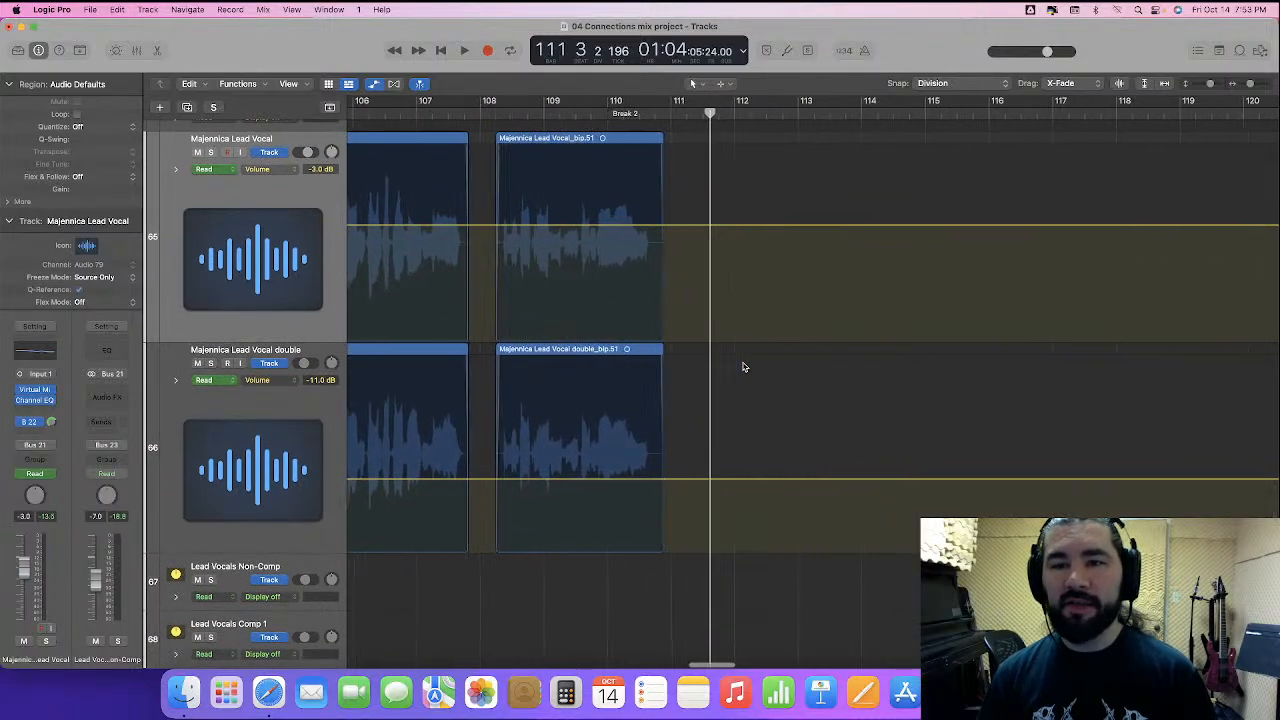
scroll(743, 367, "right", 8)
scroll(743, 367, "left", 7)
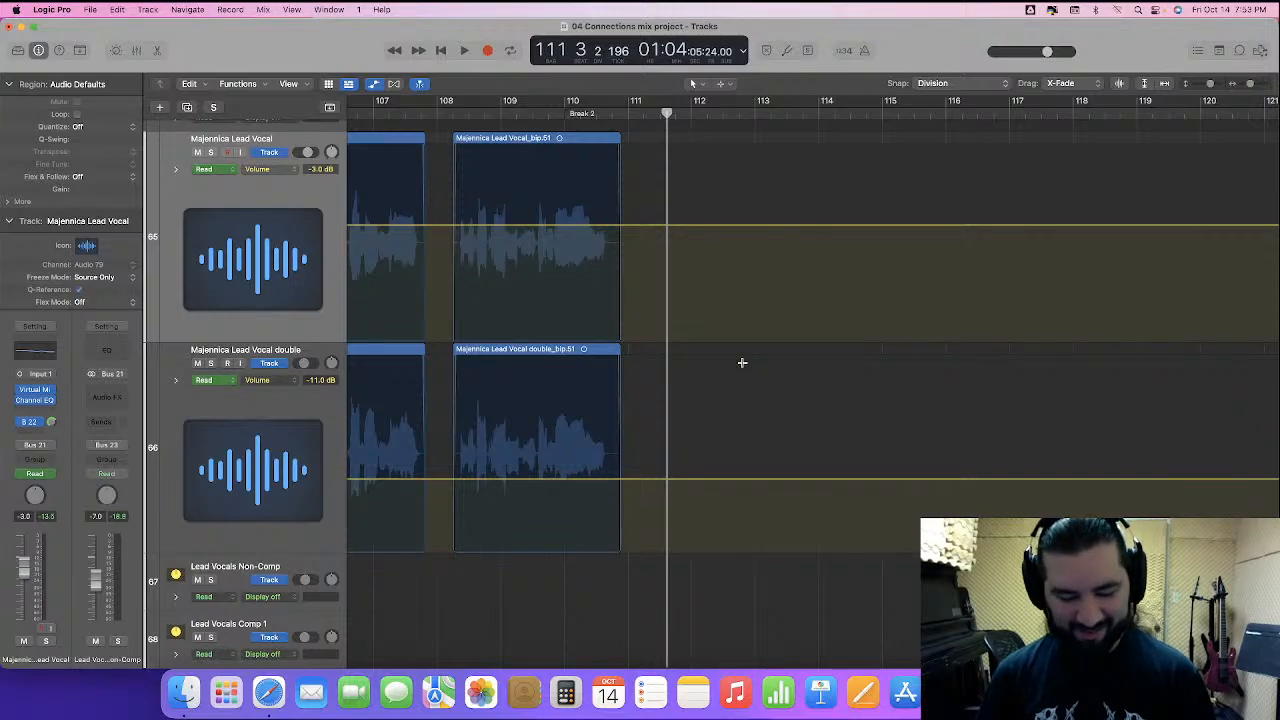
- Find the start of Verse 2 and play its first lead vocal phrase to about bar 180
key("super+Left")
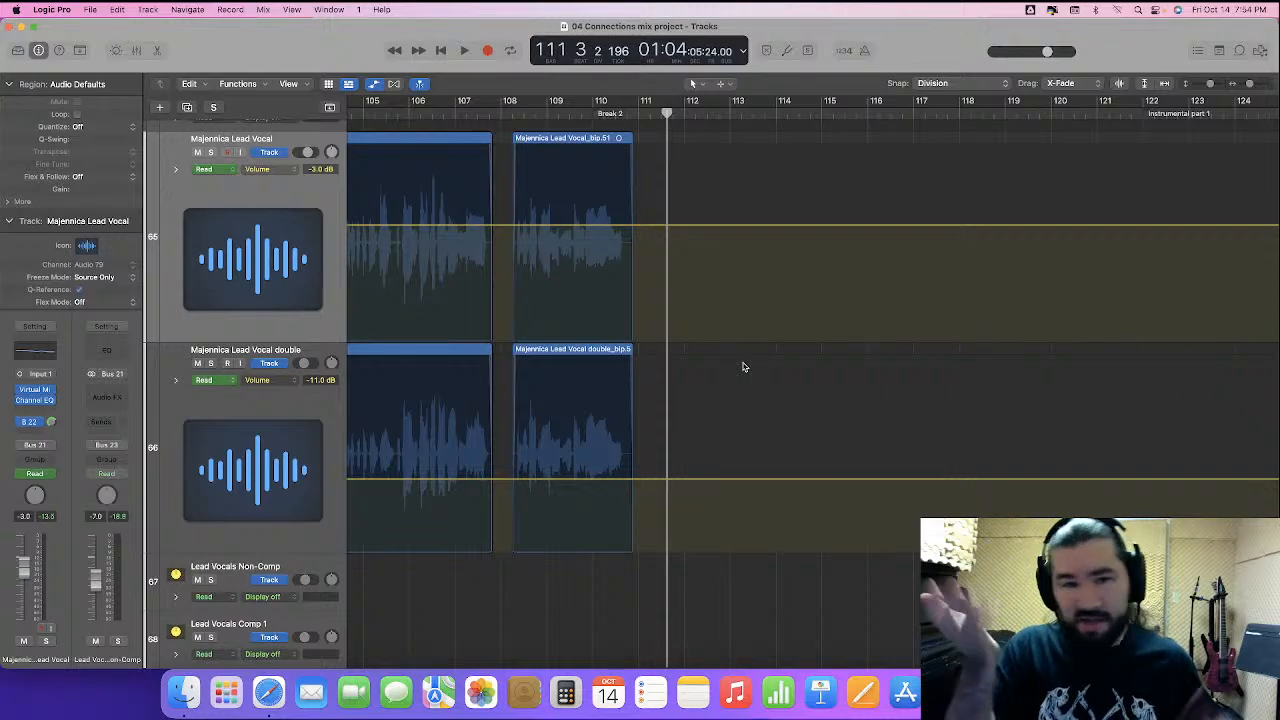
scroll(744, 368, "right", 2)
scroll(744, 369, "right", 15)
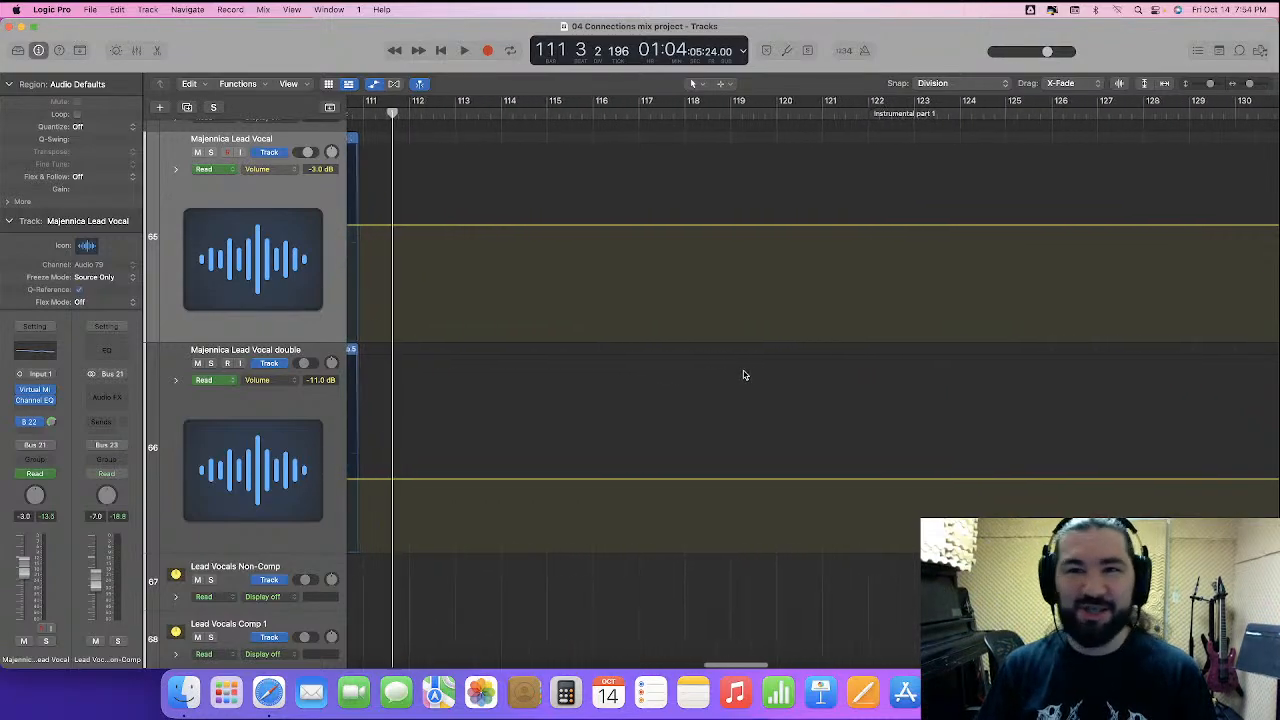
scroll(744, 376, "right", 17)
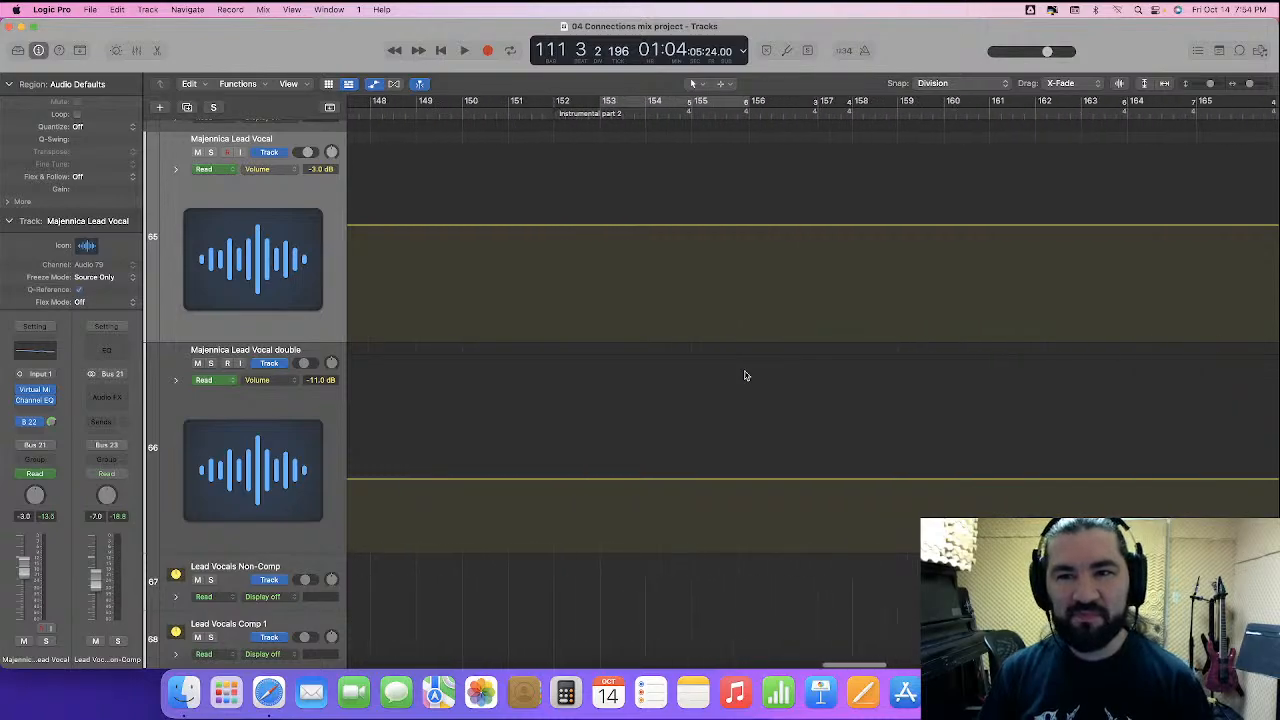
scroll(744, 376, "right", 1)
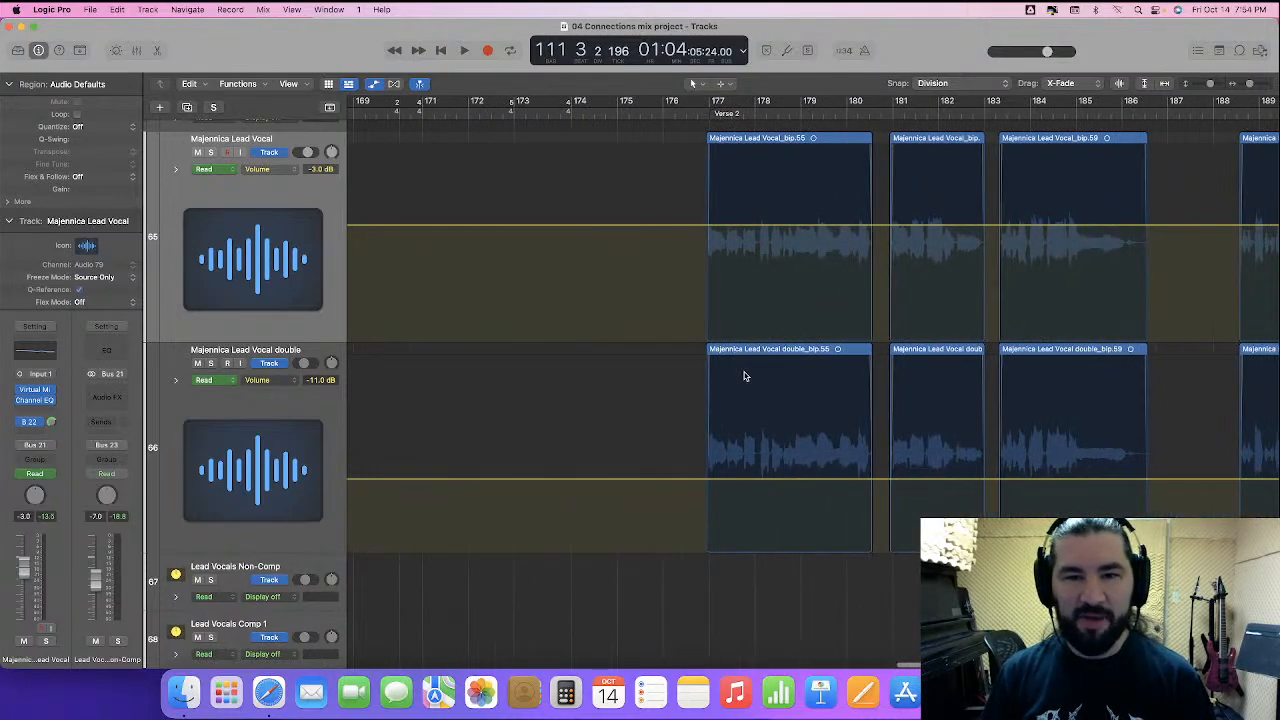
left_click(616, 113)
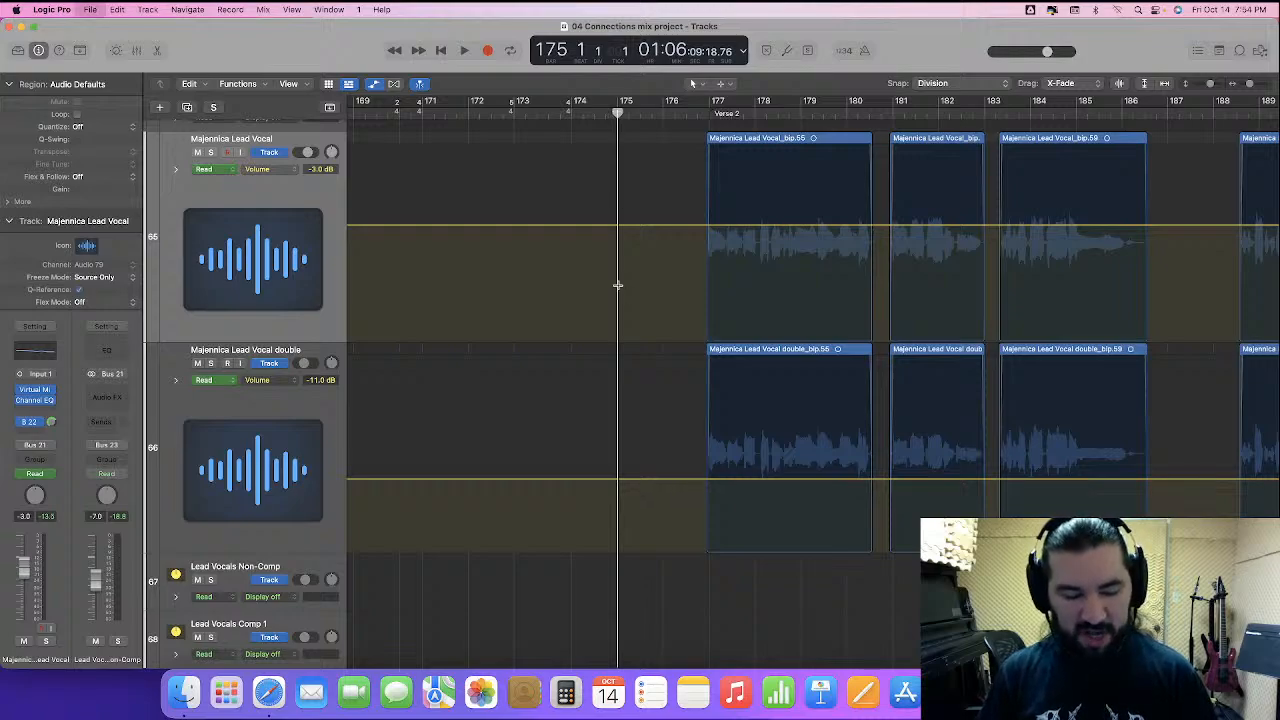
scroll(619, 290, "right", 2)
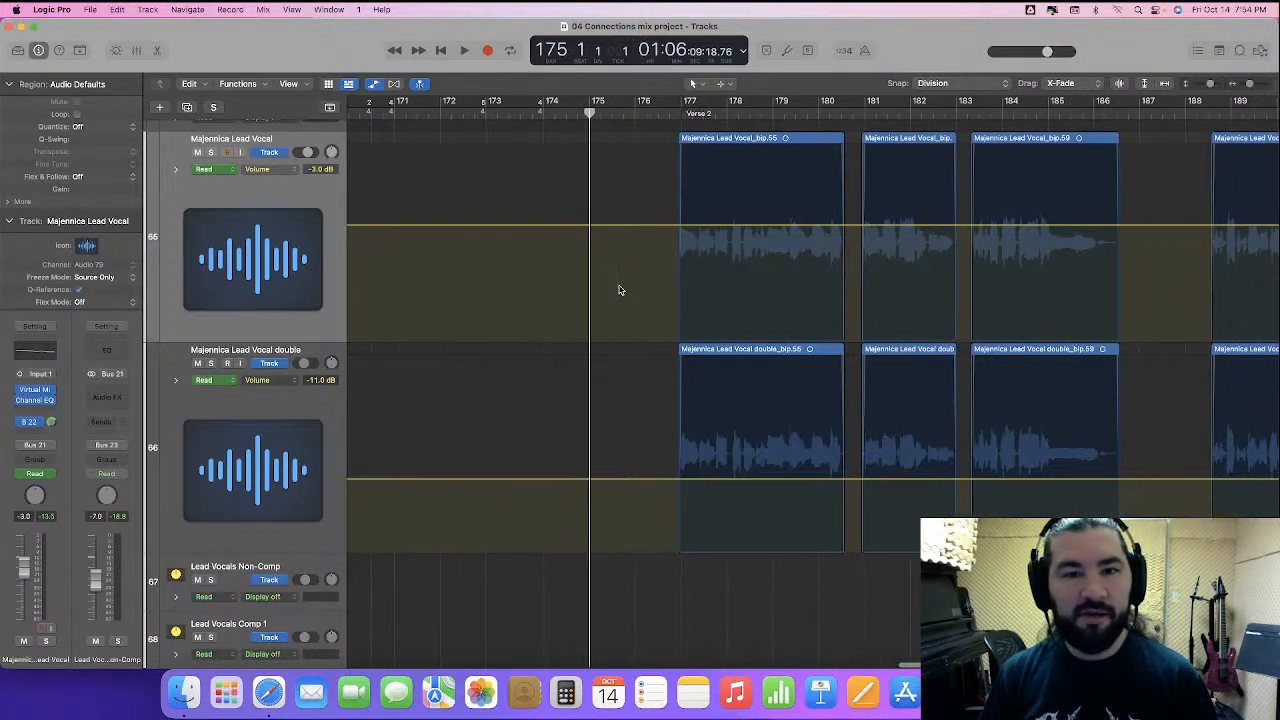
scroll(619, 290, "right", 3)
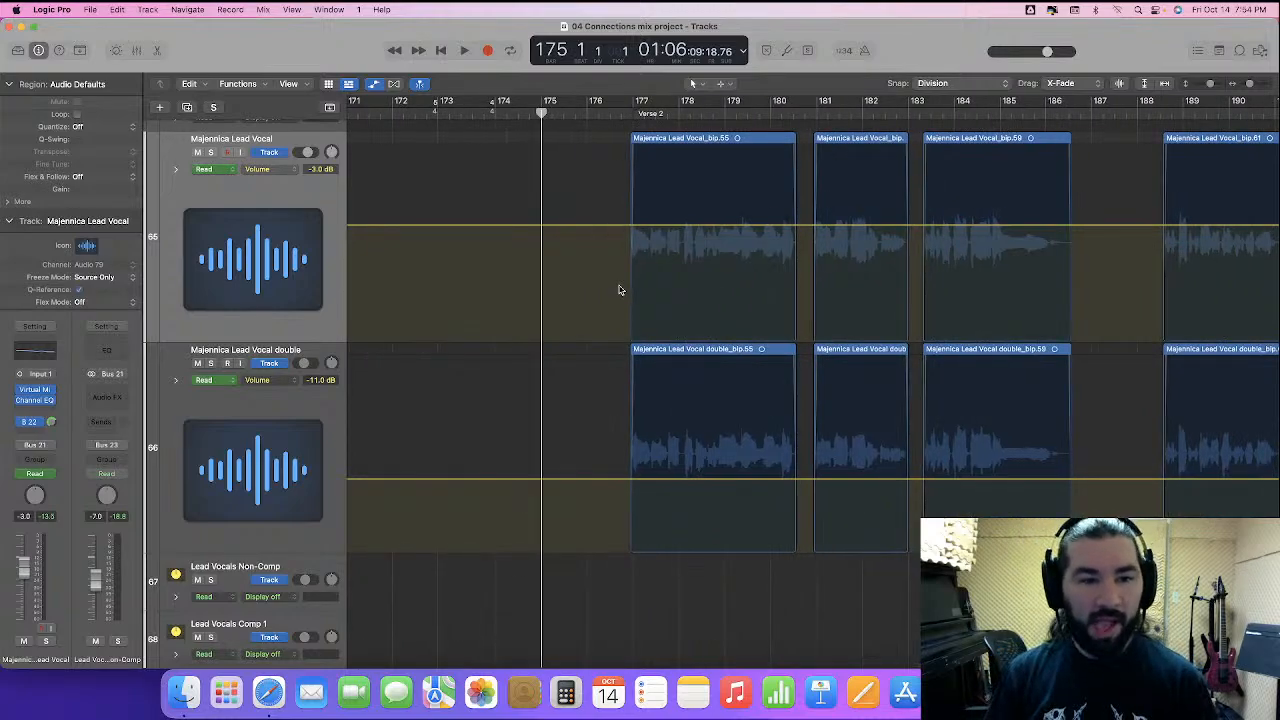
double_click(432, 112)
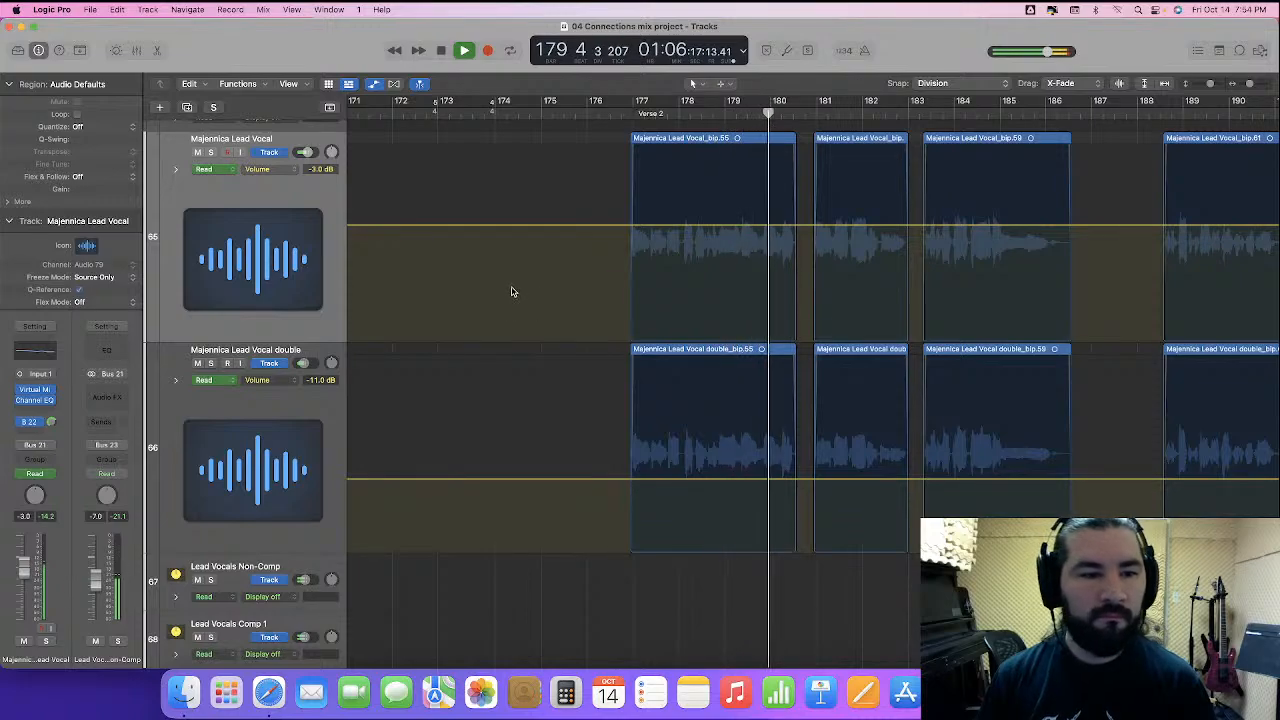
key("space")
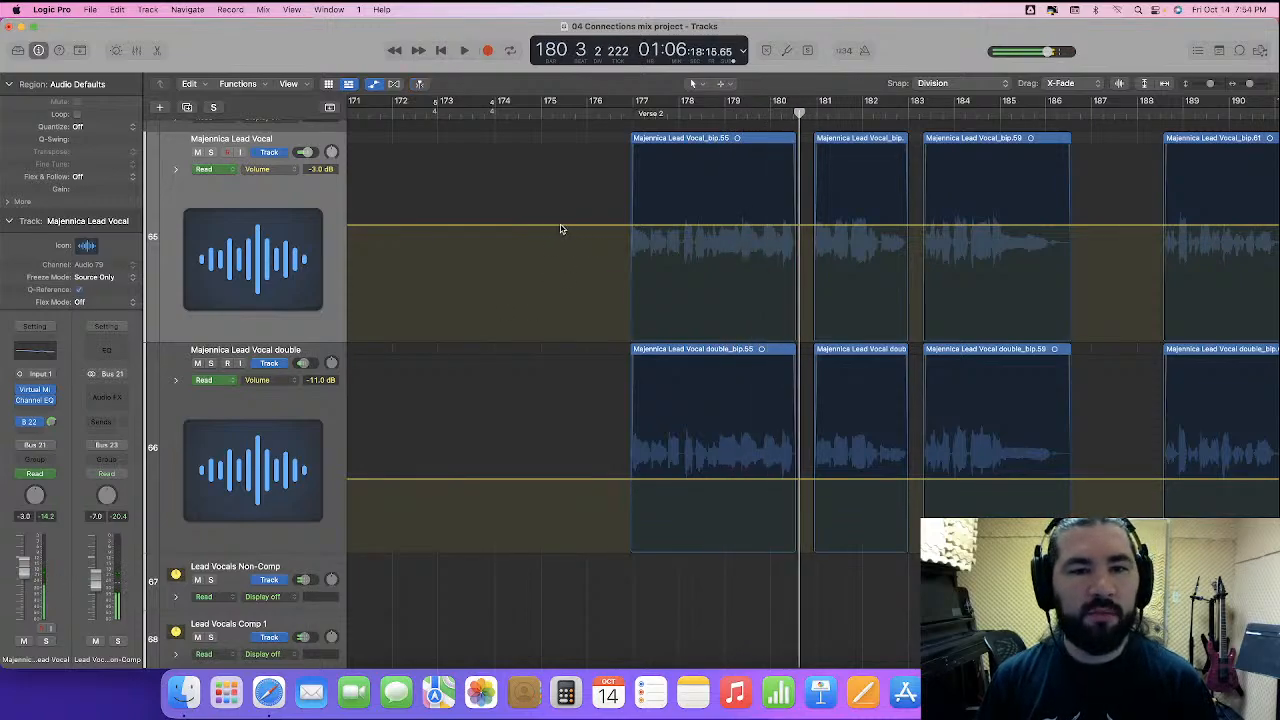
- Raise the lead vocal's volume automation to -2.0 dB from about bar 175 and play Verse 2 from there to about bar 190
left_click_drag(568, 226, 588, 221)
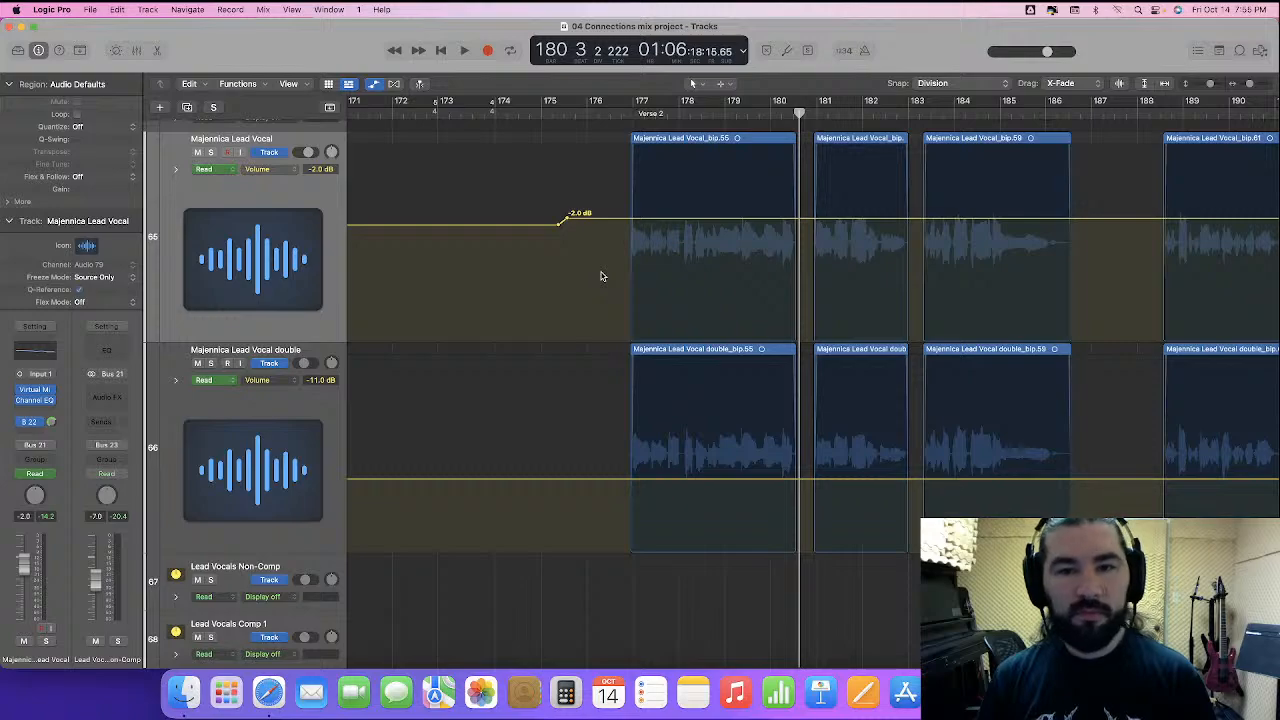
scroll(601, 276, "left", 1)
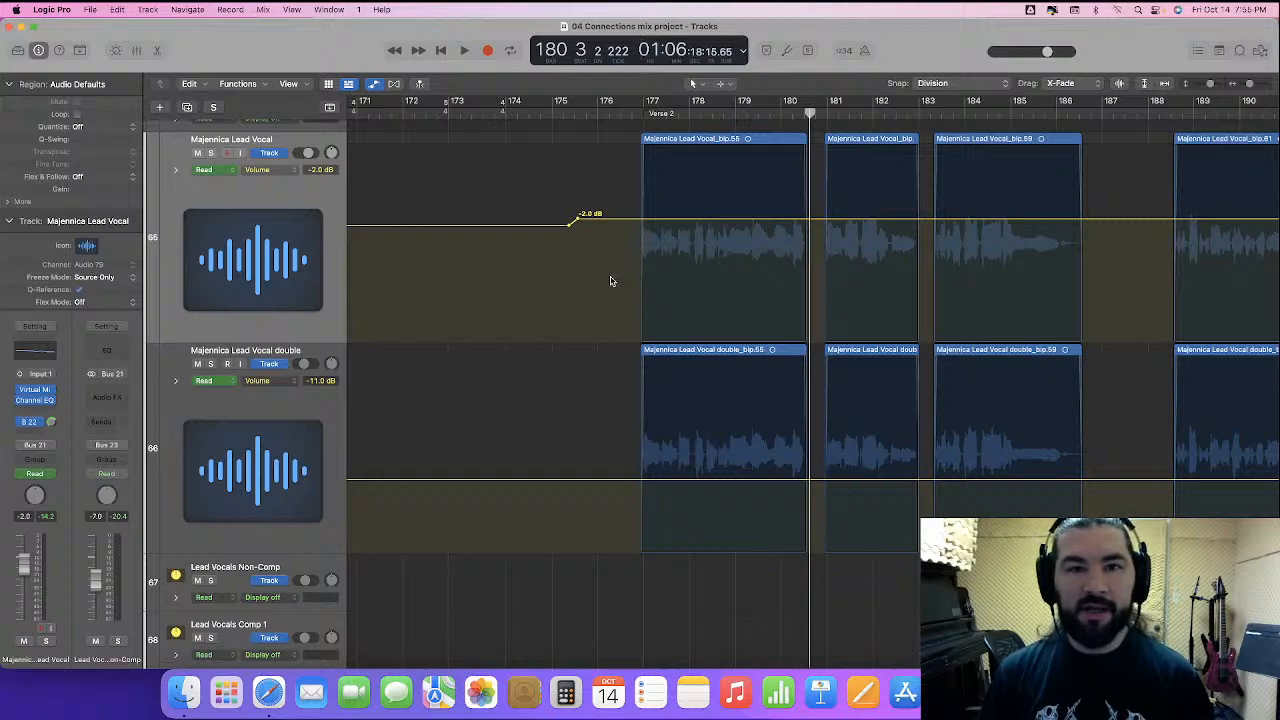
left_click(553, 116)
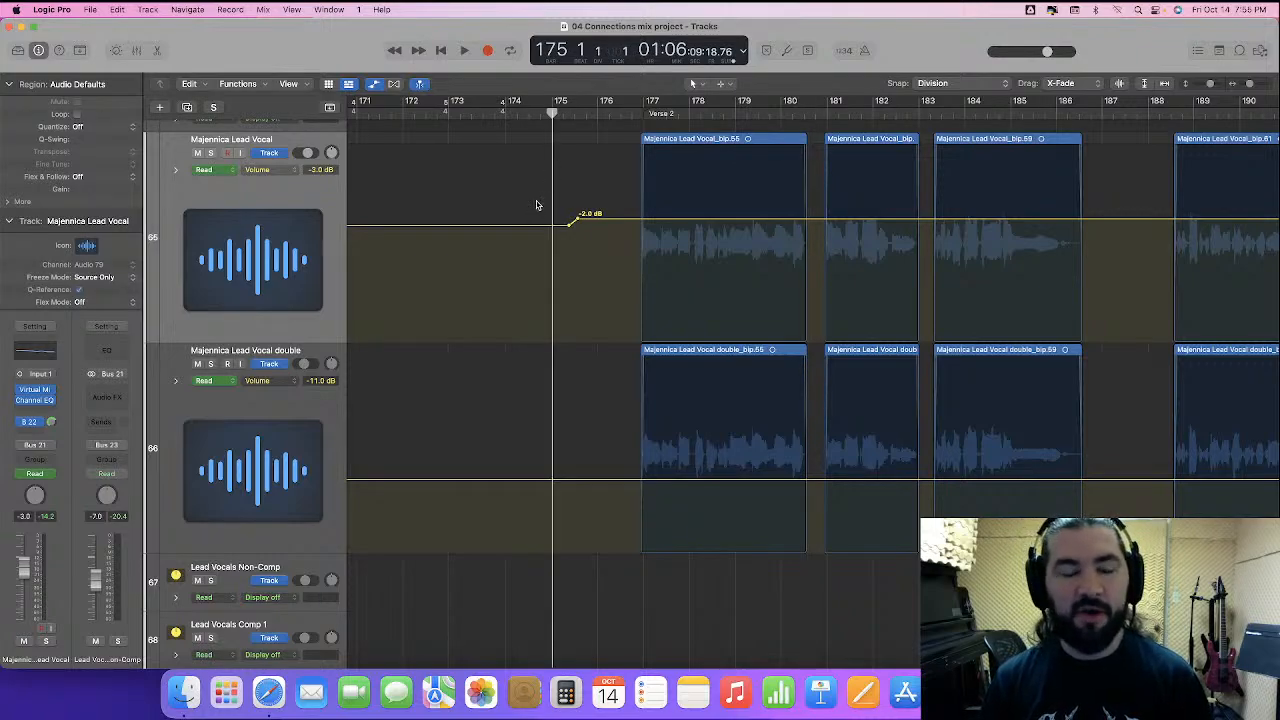
key("space")
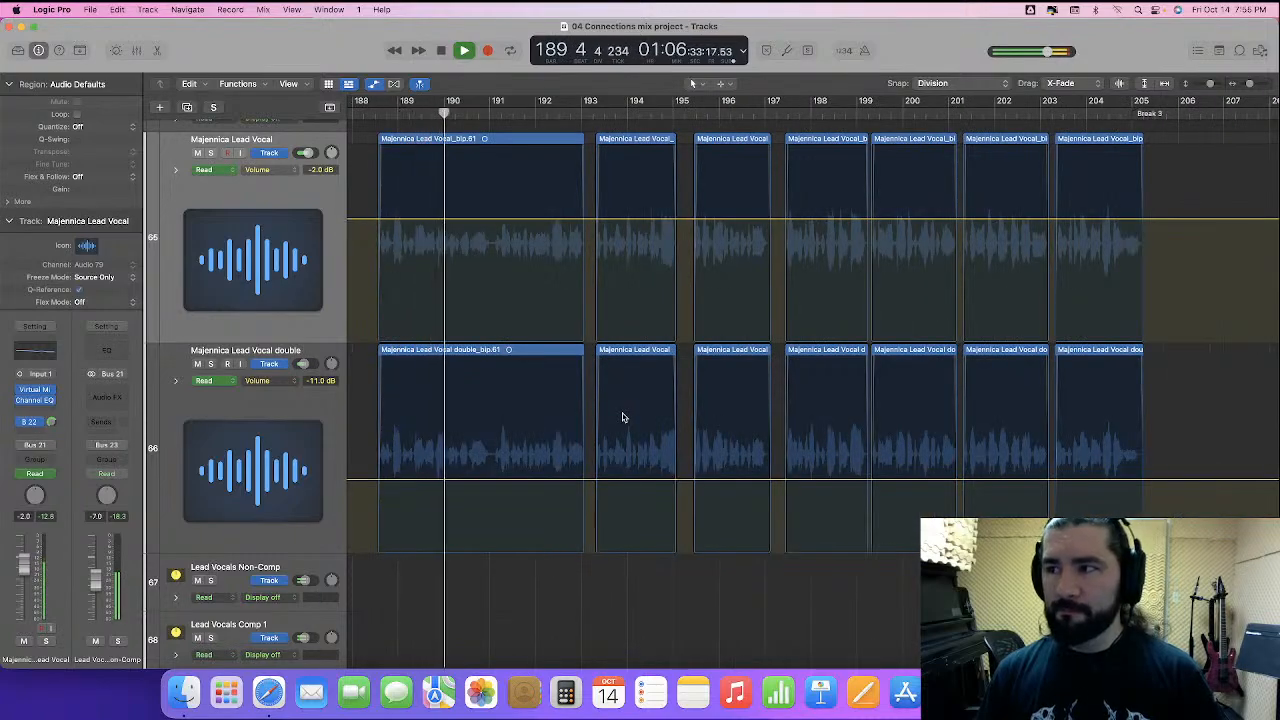
key("space")
- Add volume automation points on the lead vocal in Break 3 and on its double just before Verse 2
scroll(549, 289, "left", 10)
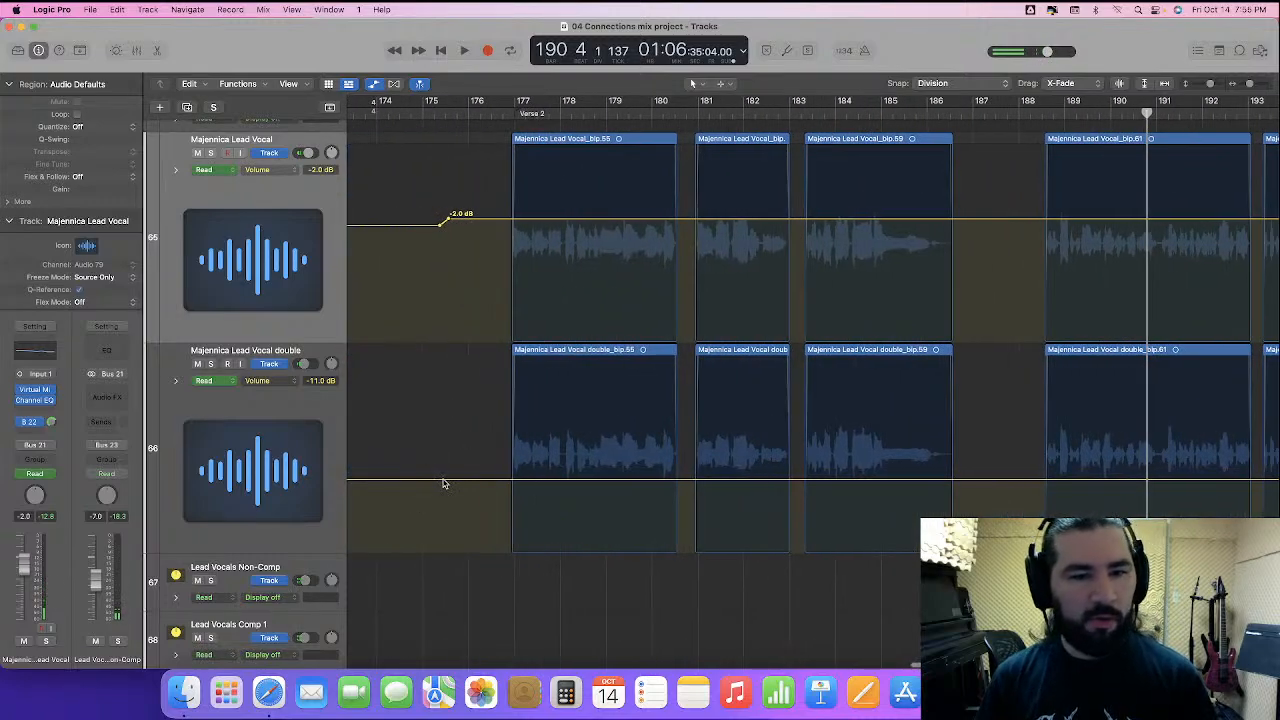
scroll(449, 483, "right", 12)
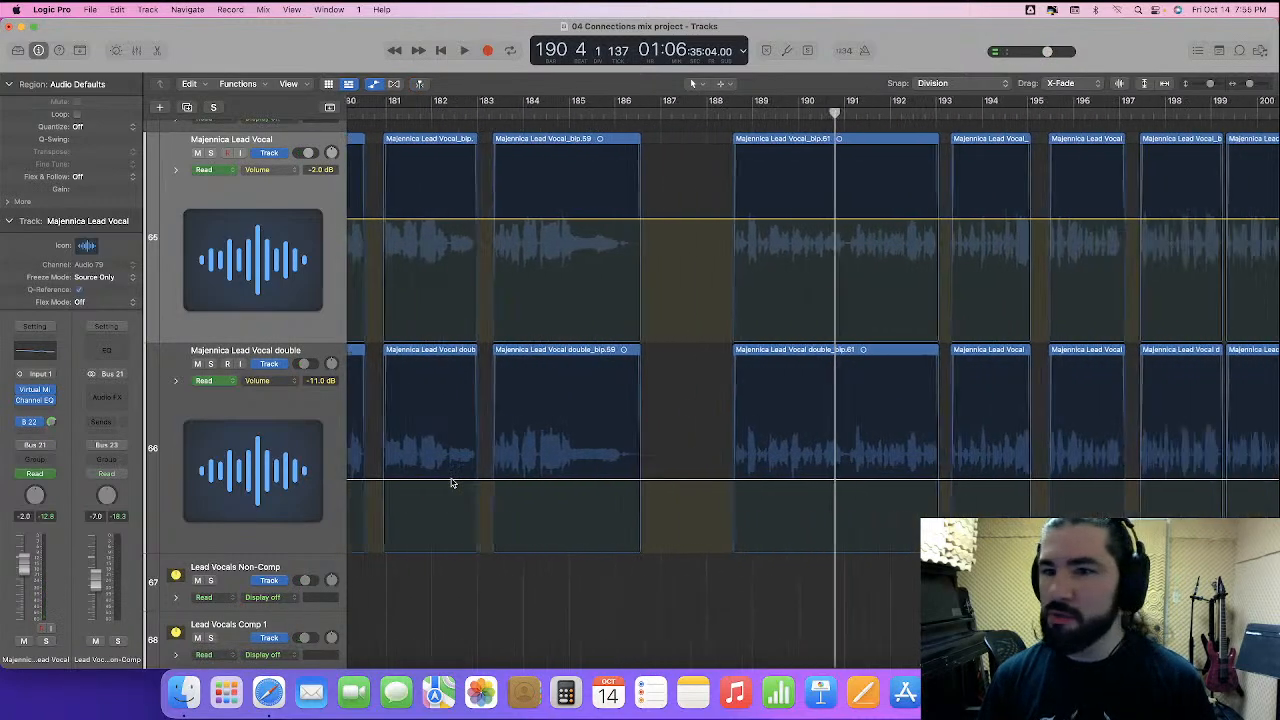
scroll(452, 483, "right", 6)
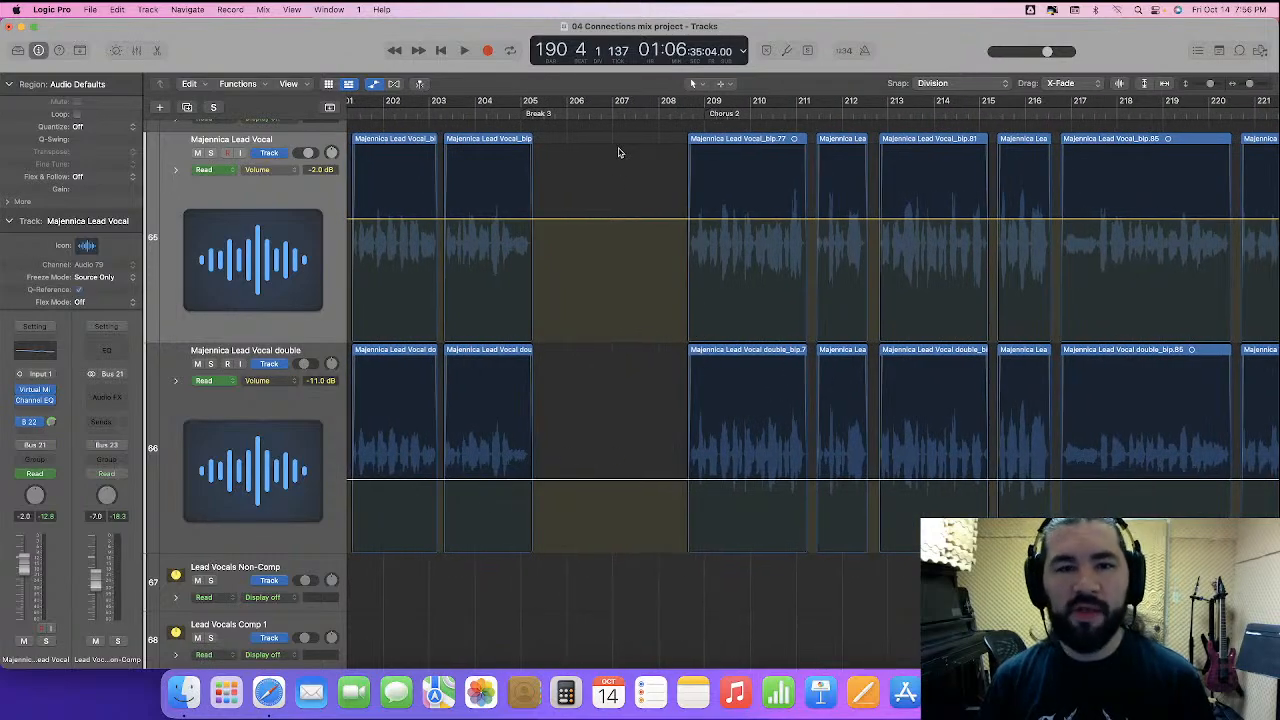
left_click(588, 220)
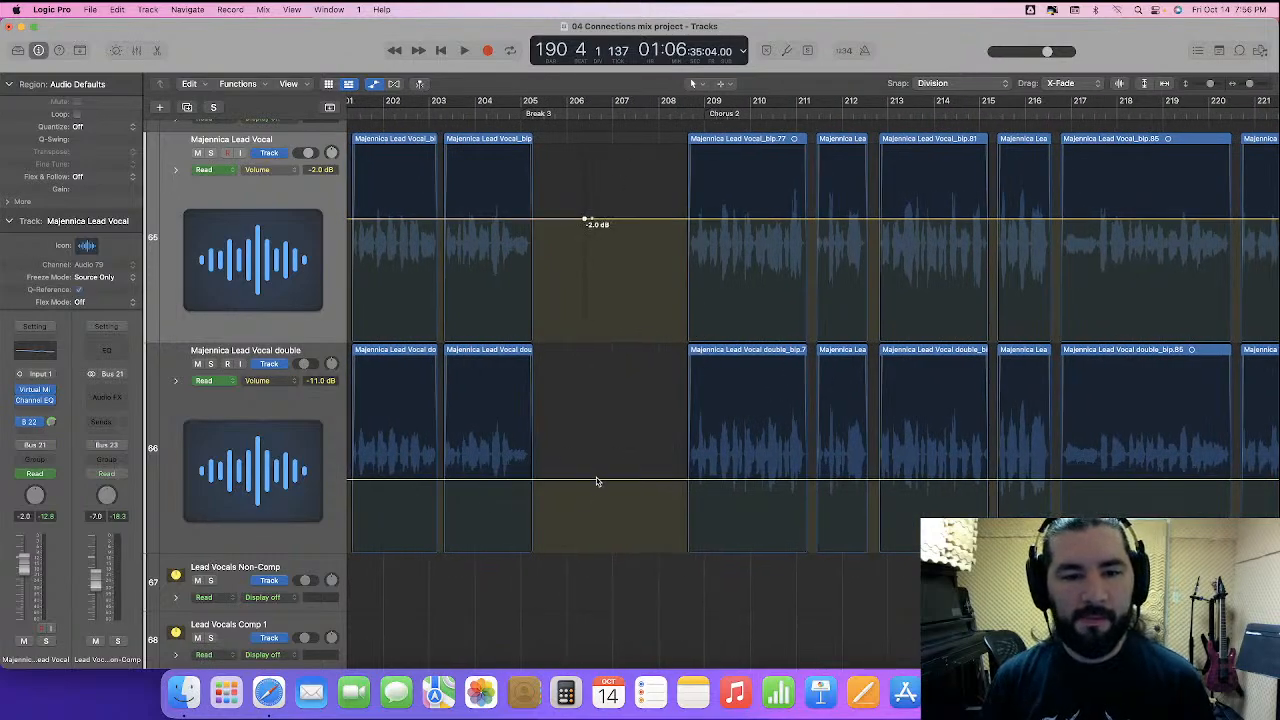
scroll(572, 445, "left", 20)
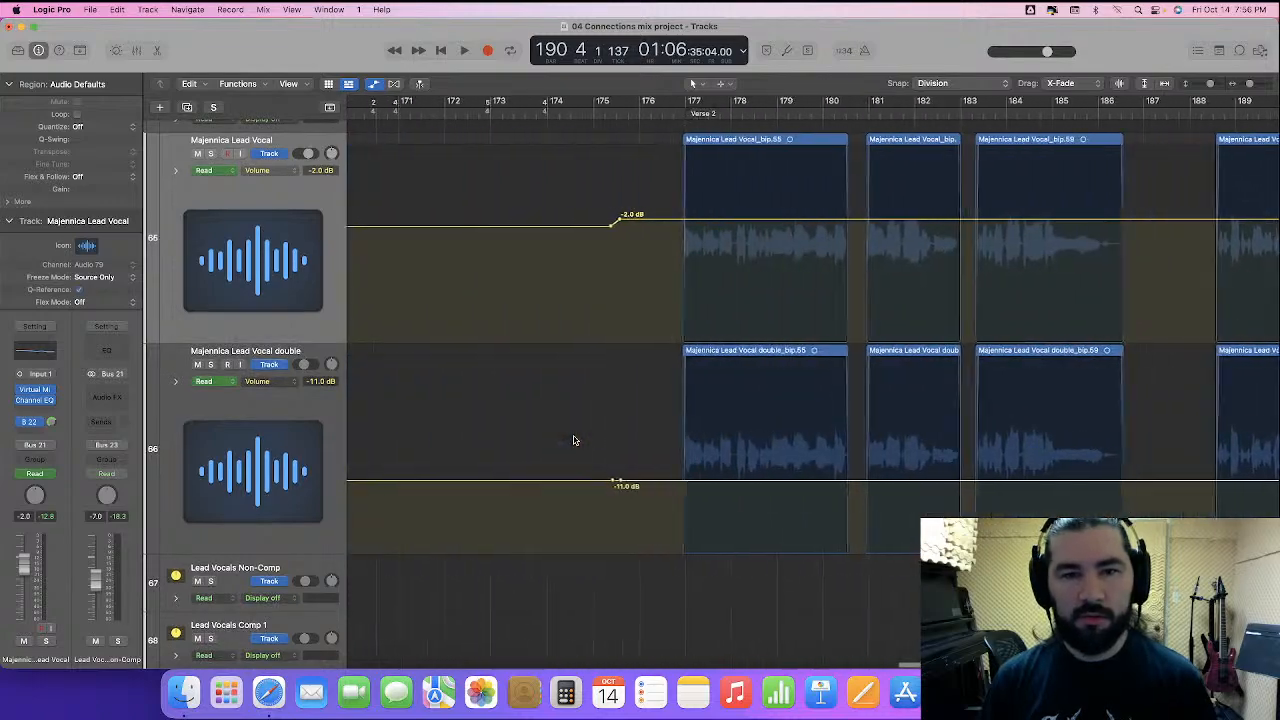
- Raise the Verse 2 volume automation to 0.0 dB on the lead vocal and -9.0 dB on its double
left_click_drag(767, 200, 840, 455)
left_click(788, 233)
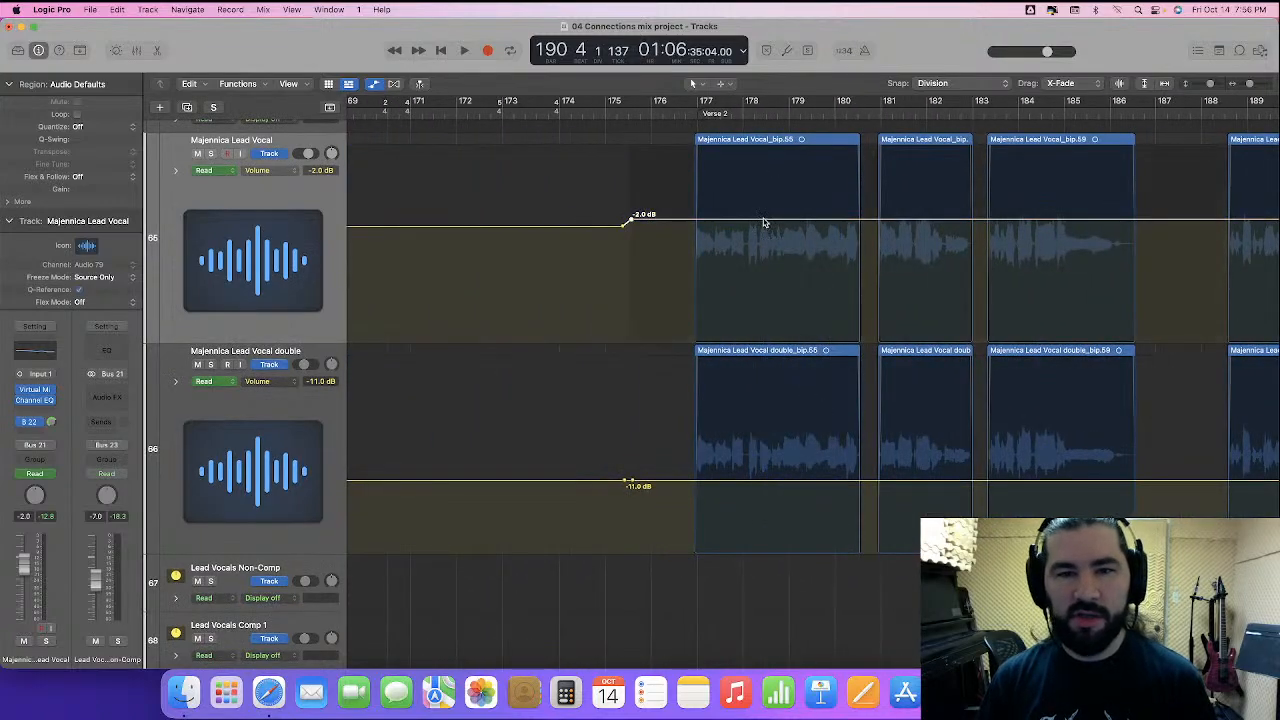
left_click_drag(765, 222, 767, 208)
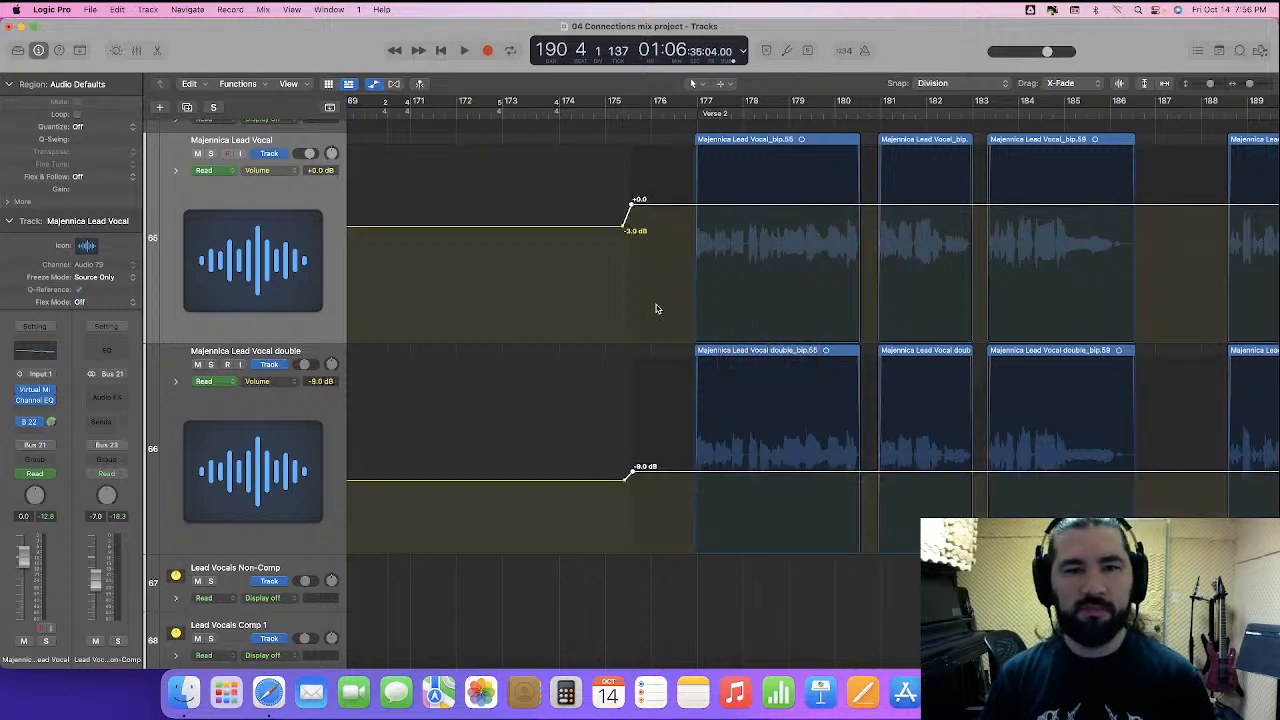
- Play Verse 2 from bar 176 and lower its automation to -0.5 dB on the lead vocal and -9.5 dB on its double
left_click(652, 115)
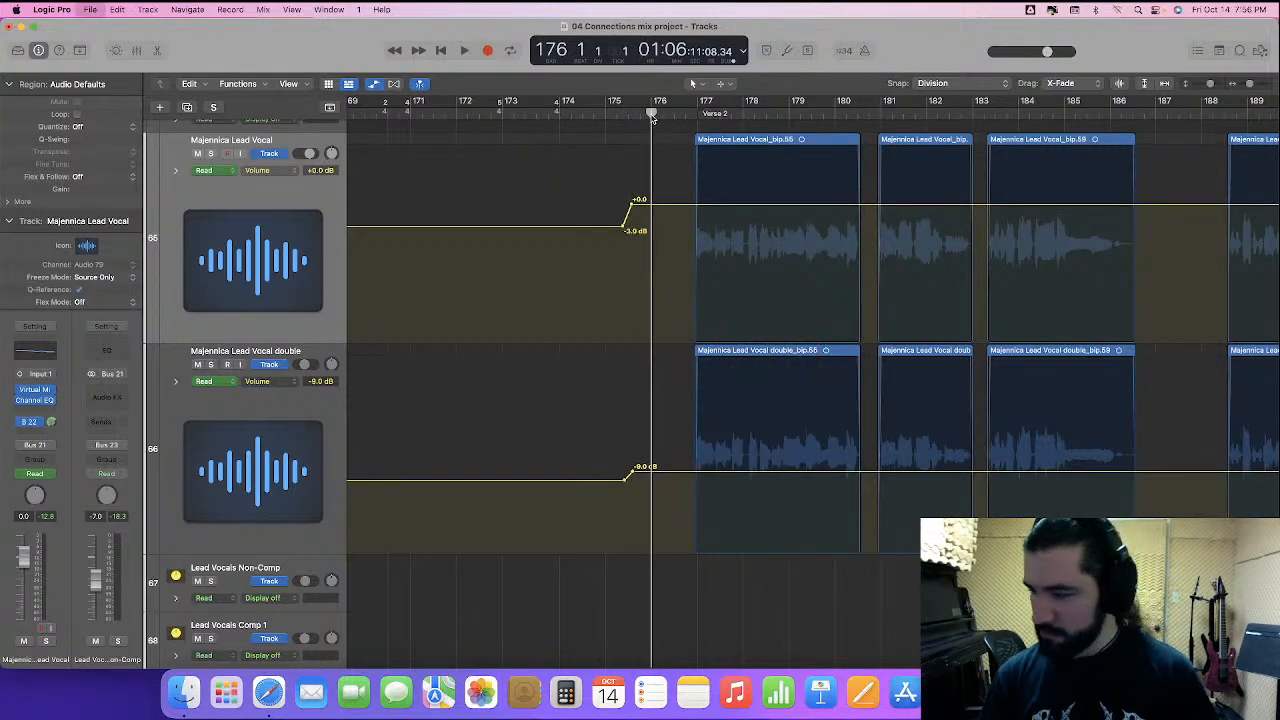
key("space")
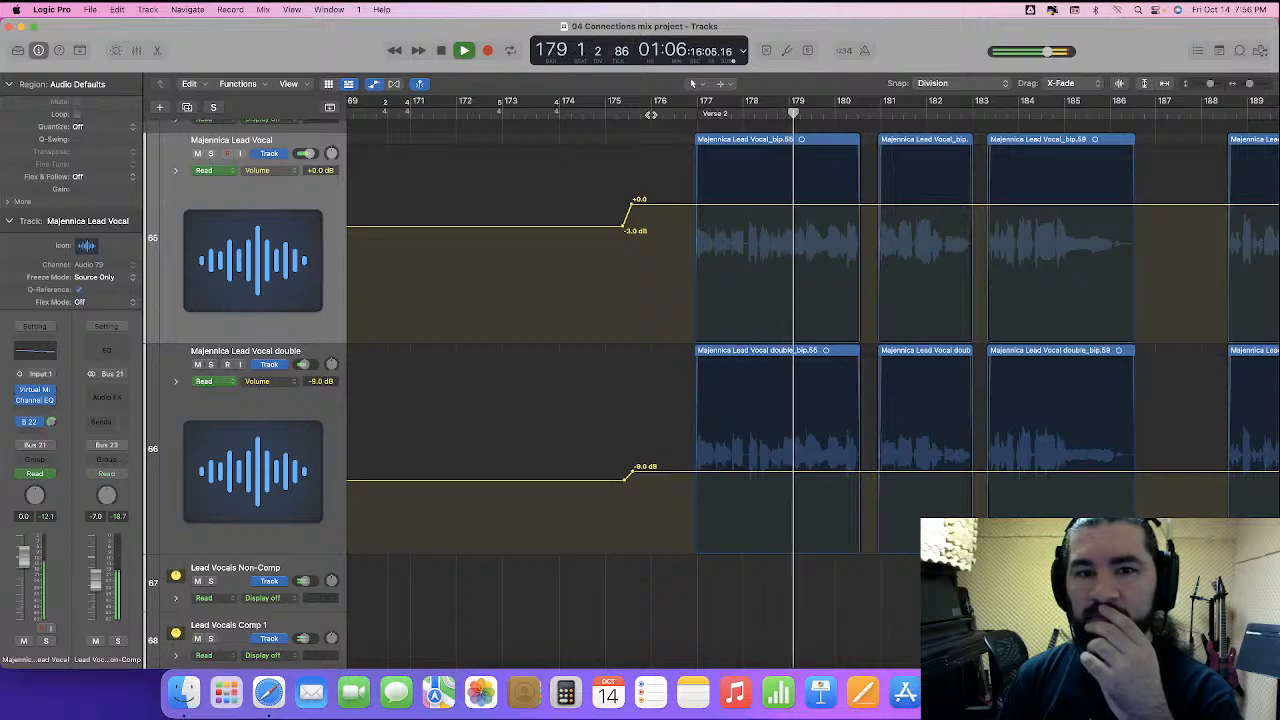
left_click_drag(751, 190, 833, 498)
left_click_drag(762, 209, 762, 214)
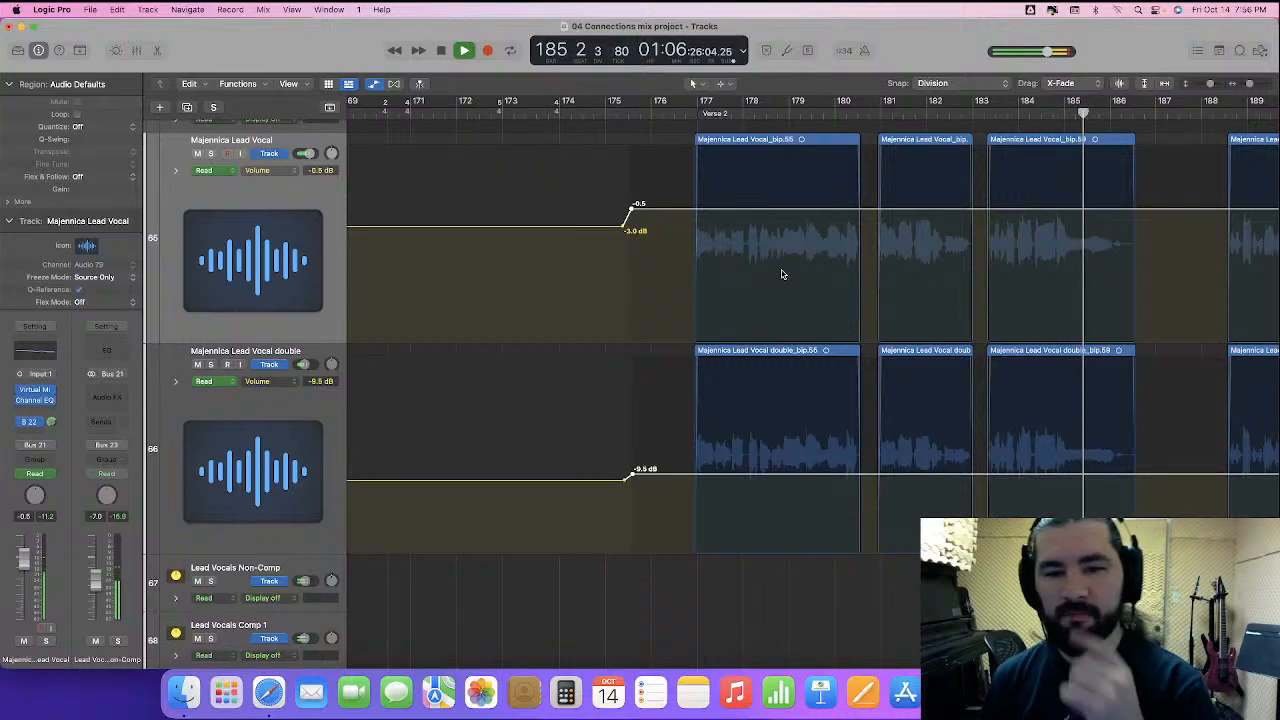
- Stop playback, select the Verse 2 volume automation across the four BG 1 tracks and enlarge the lower three tracks
scroll(782, 274, "down", 10)
scroll(782, 274, "up", 5)
scroll(782, 274, "down", 4)
key("space")
left_click_drag(798, 246, 1110, 568)
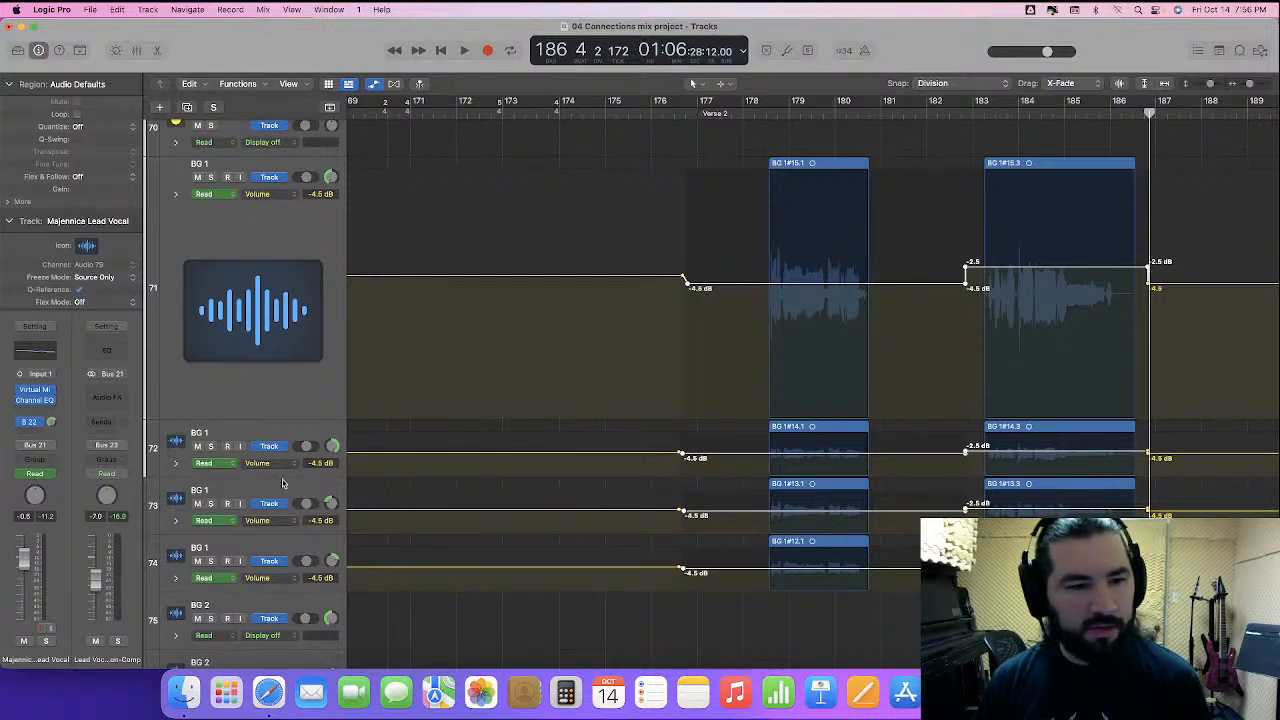
left_click_drag(278, 474, 276, 584)
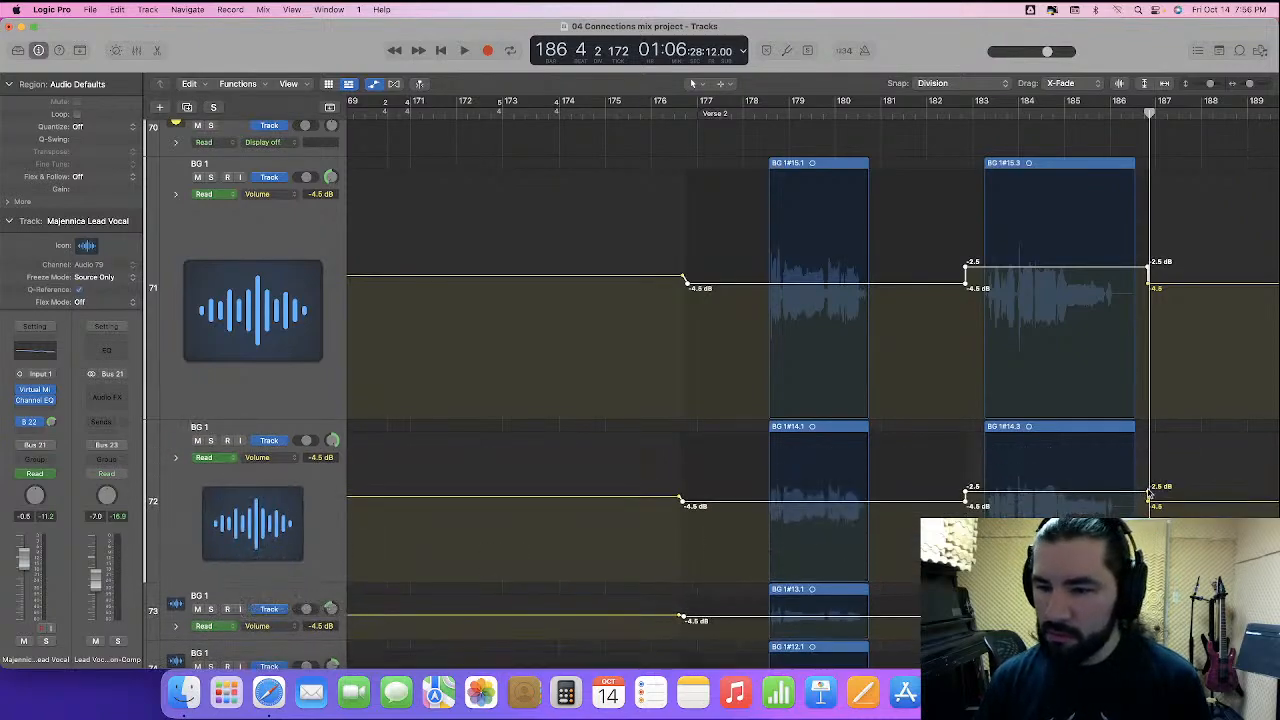
scroll(1148, 505, "down", 3)
left_click_drag(250, 530, 280, 617)
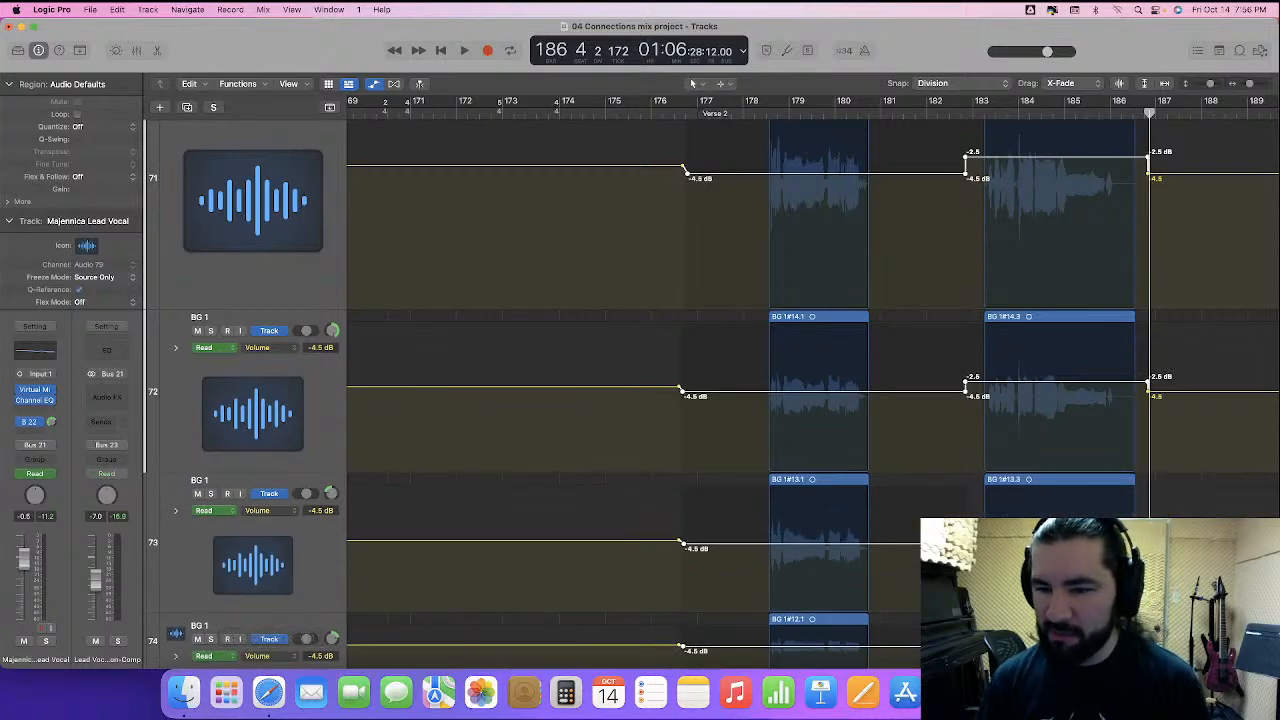
scroll(226, 465, "down", 5)
left_click_drag(248, 487, 250, 596)
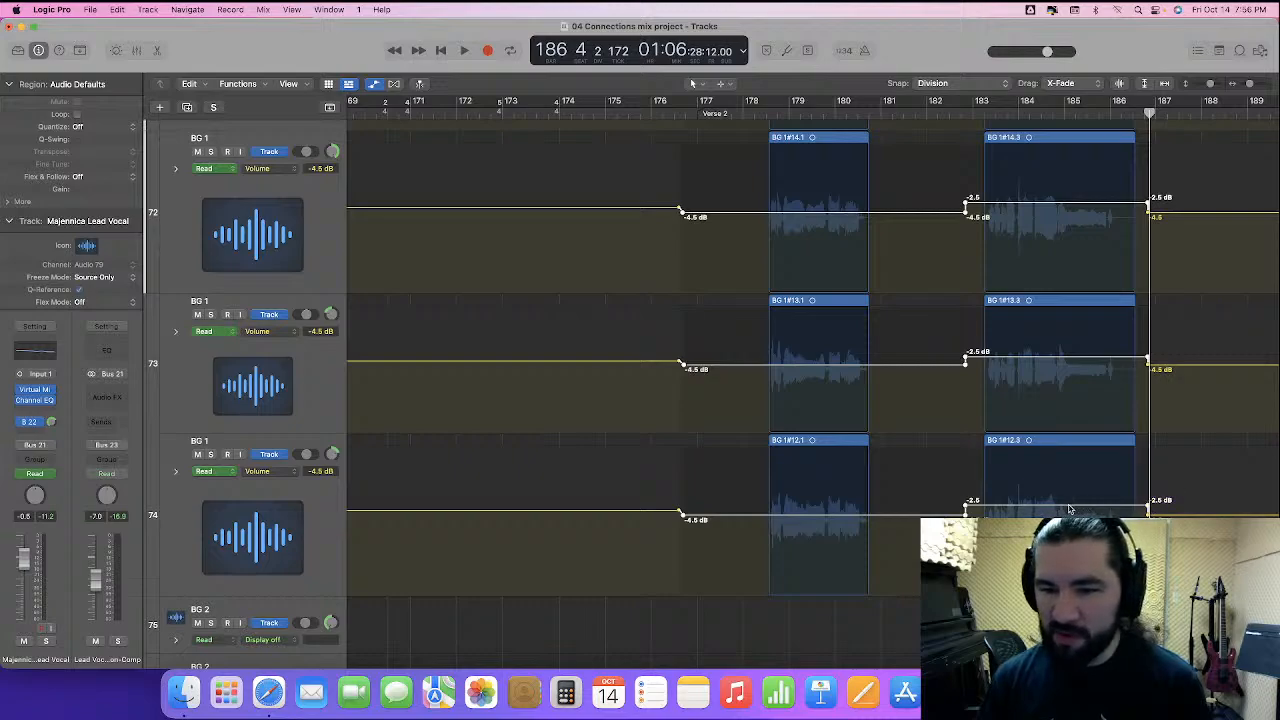
- Raise the selected BG 1 automation to -4.0 dB on the first Verse 2 phrase and -2.0 dB on the second
left_click_drag(1068, 509, 1071, 511)
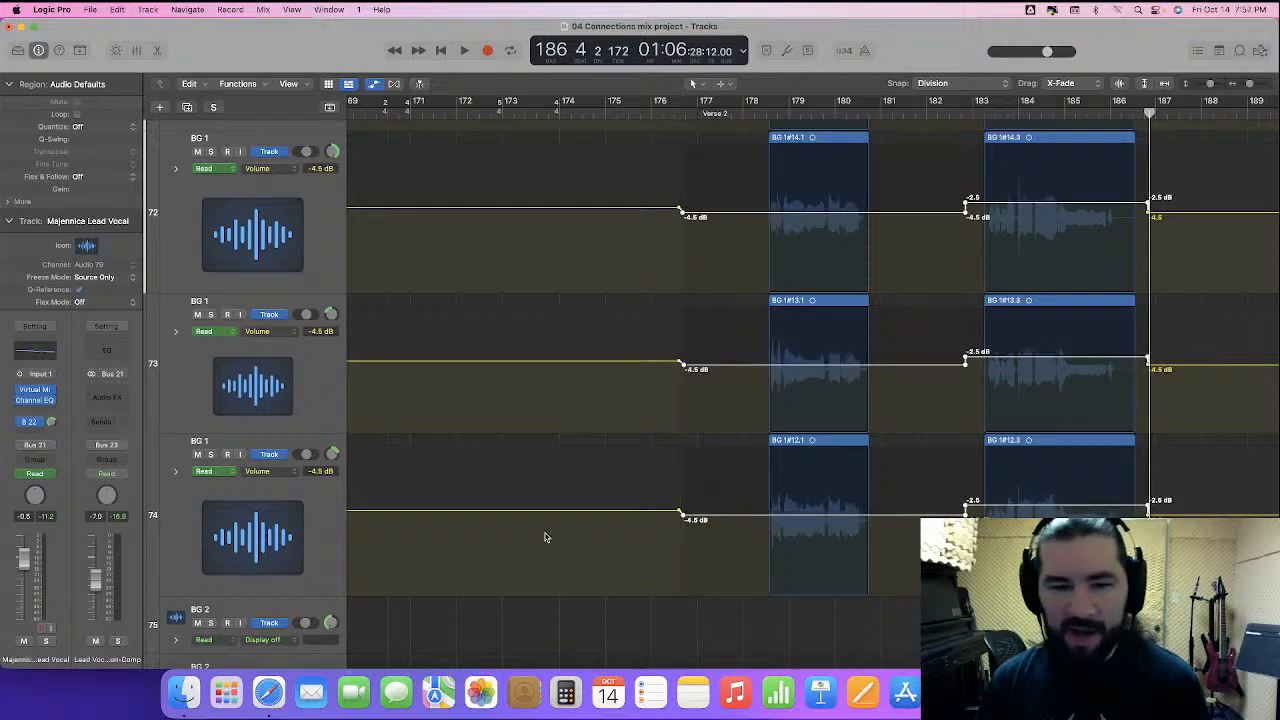
left_click_drag(243, 595, 243, 642)
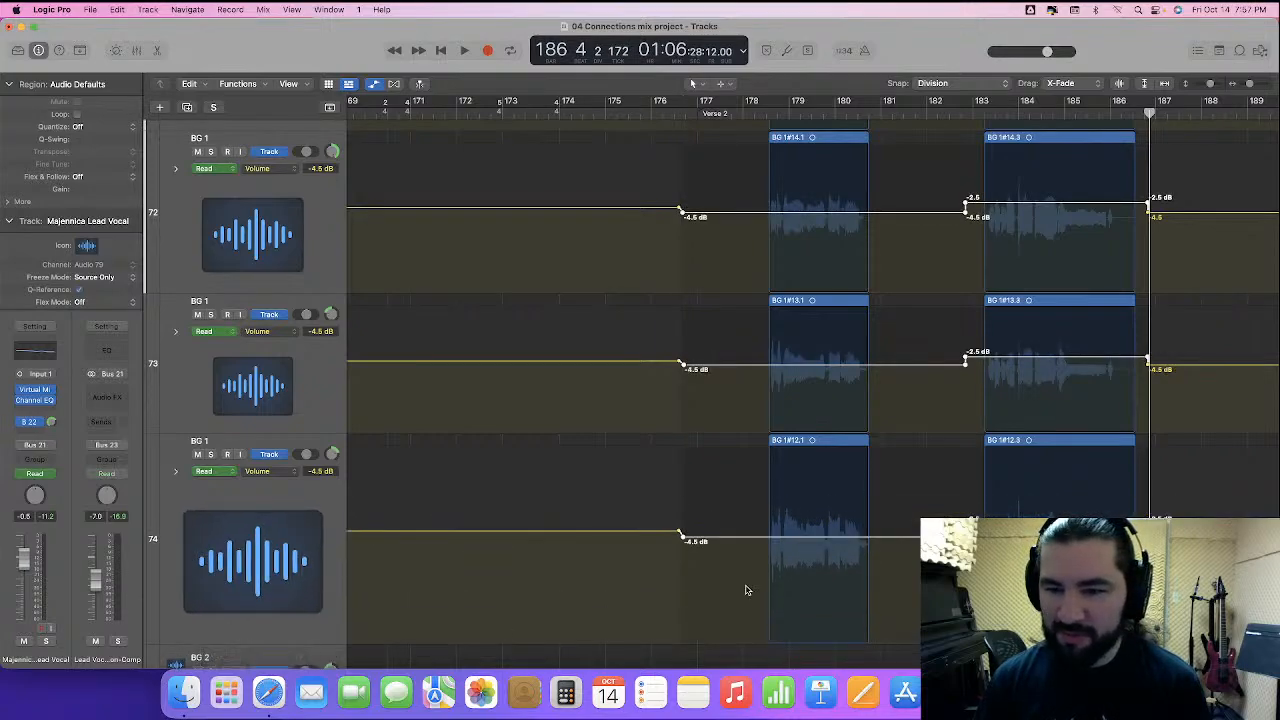
left_click_drag(957, 512, 957, 508)
- Add a -3.5 dB volume automation point after the last Chorus 2 phrase, around bar 244, on the four BG 1 tracks
scroll(950, 502, "right", 15)
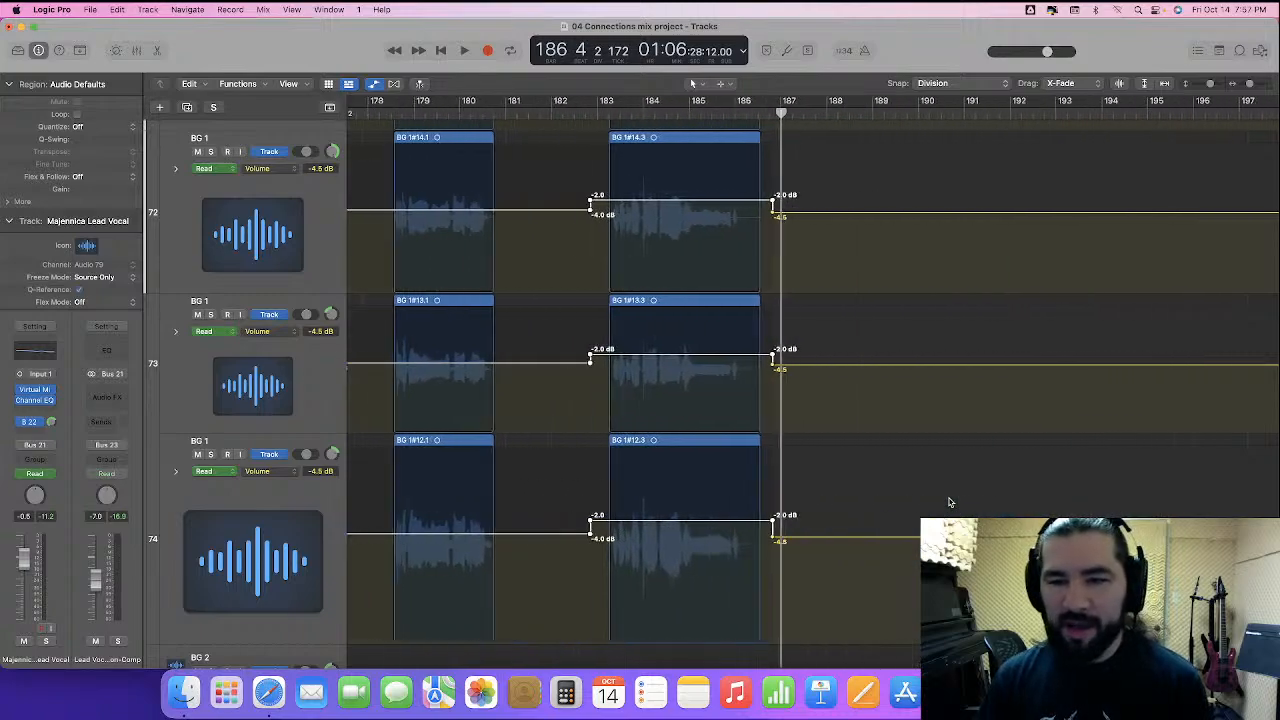
scroll(916, 506, "left", 3)
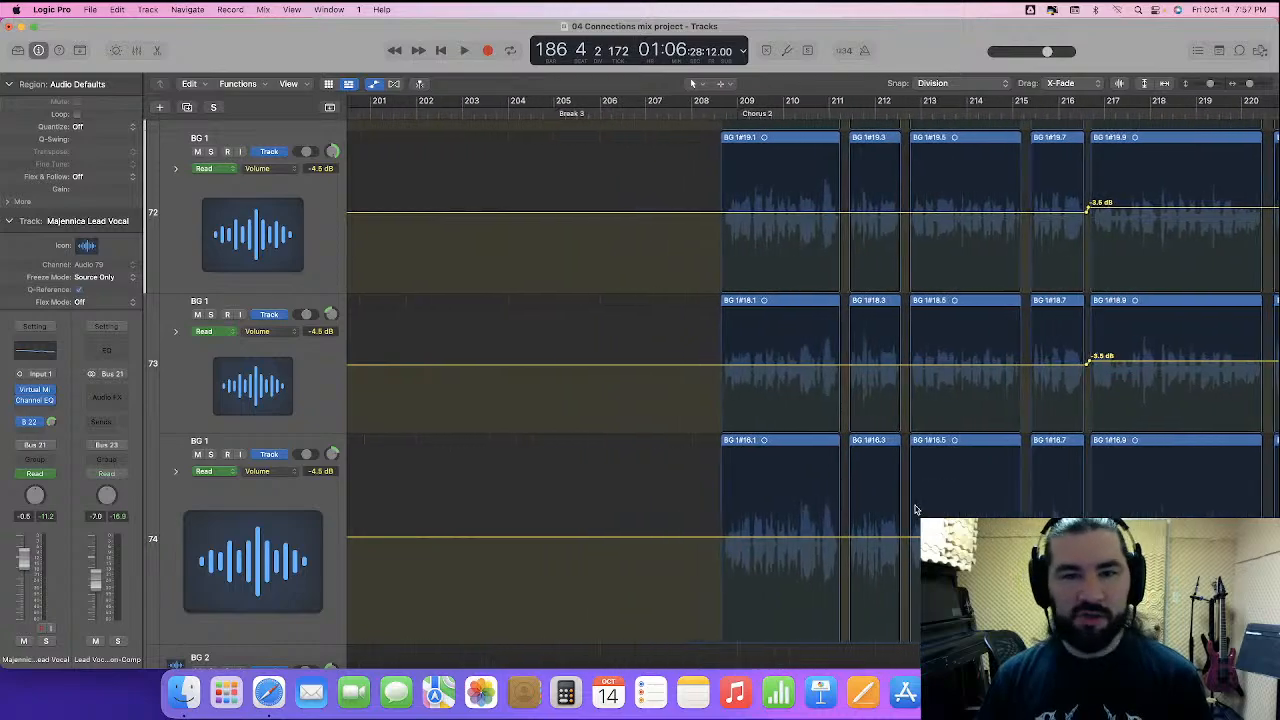
key("super+Left")
key("super+Left")
scroll(914, 506, "up", 3)
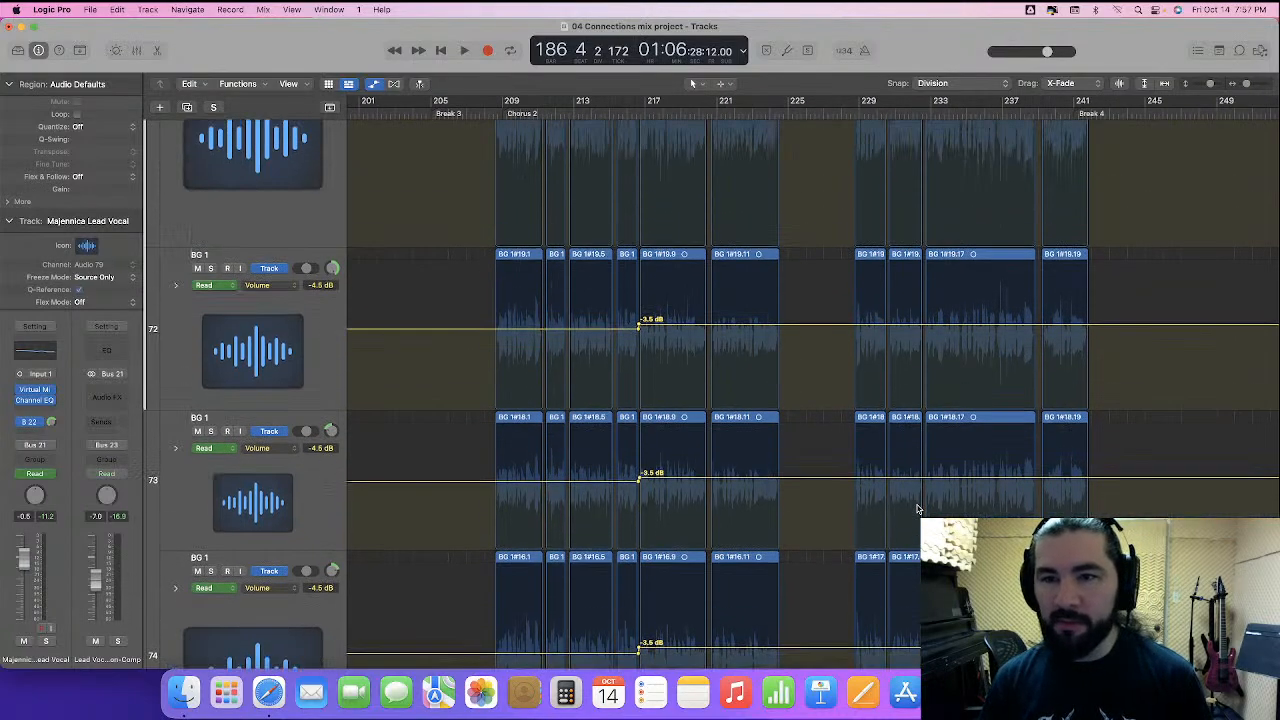
scroll(885, 515, "up", 3)
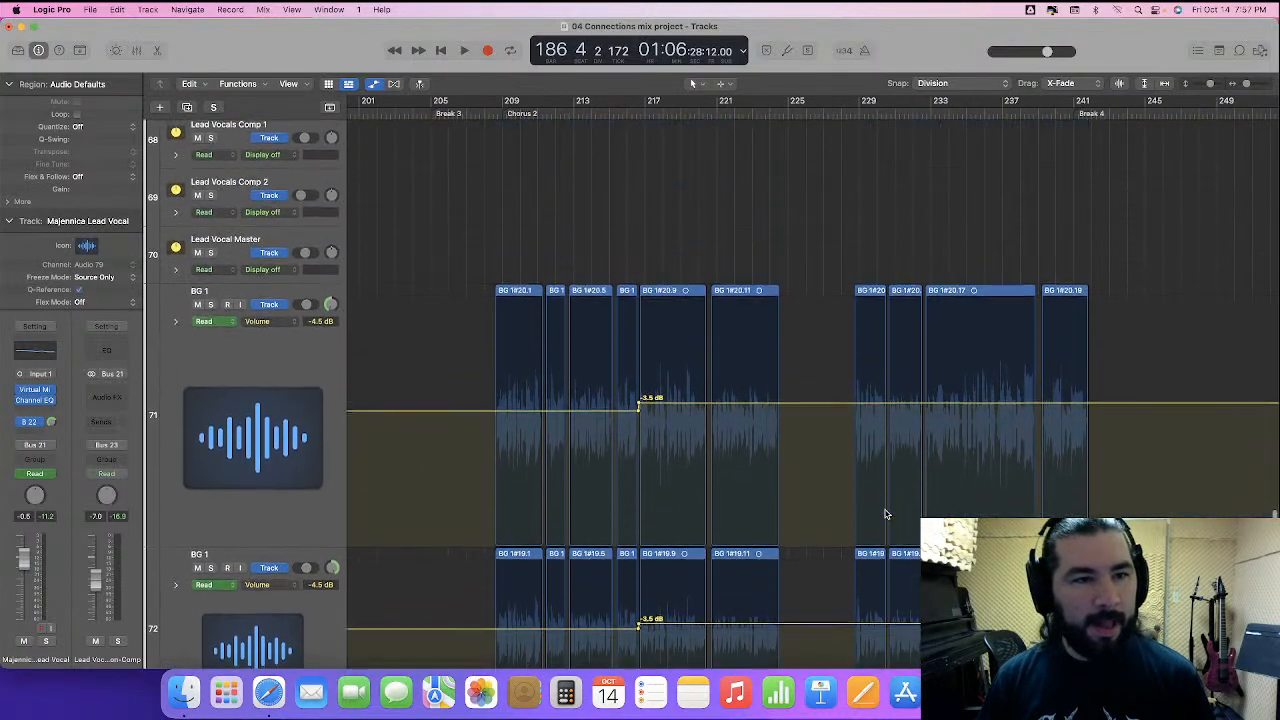
scroll(885, 515, "down", 8)
scroll(885, 513, "up", 3)
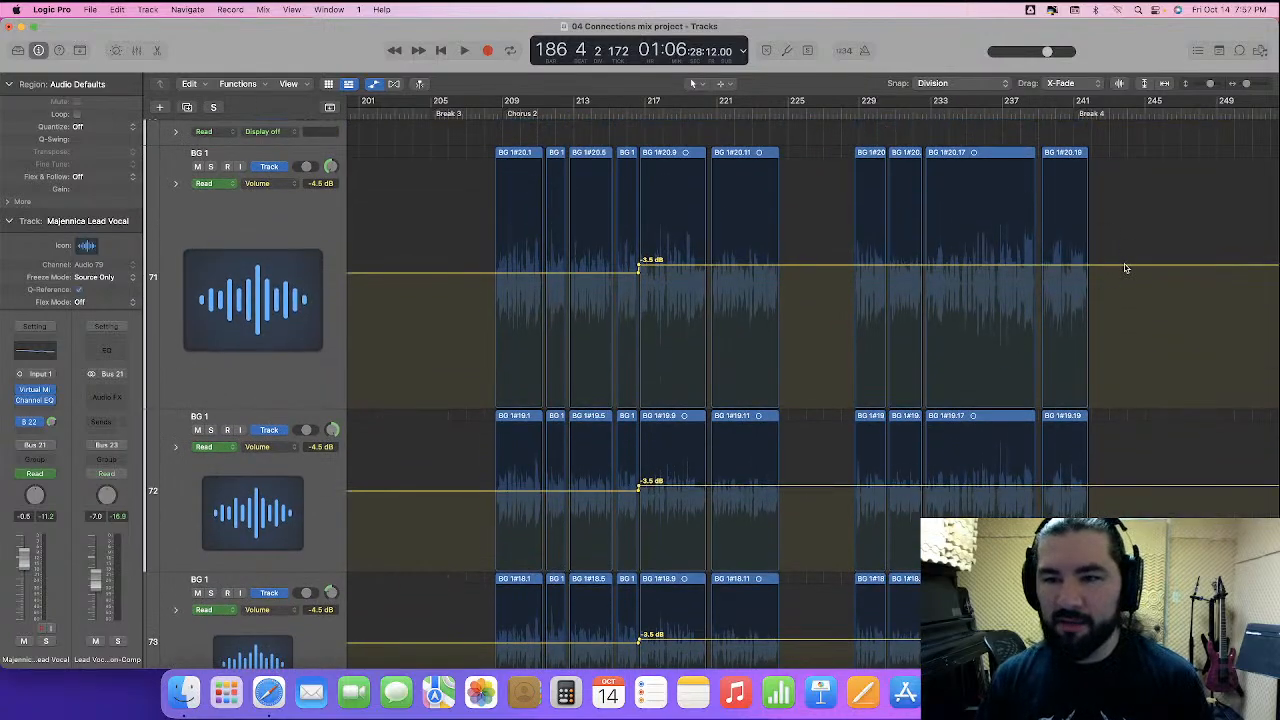
left_click(1131, 489)
scroll(1131, 490, "down", 3)
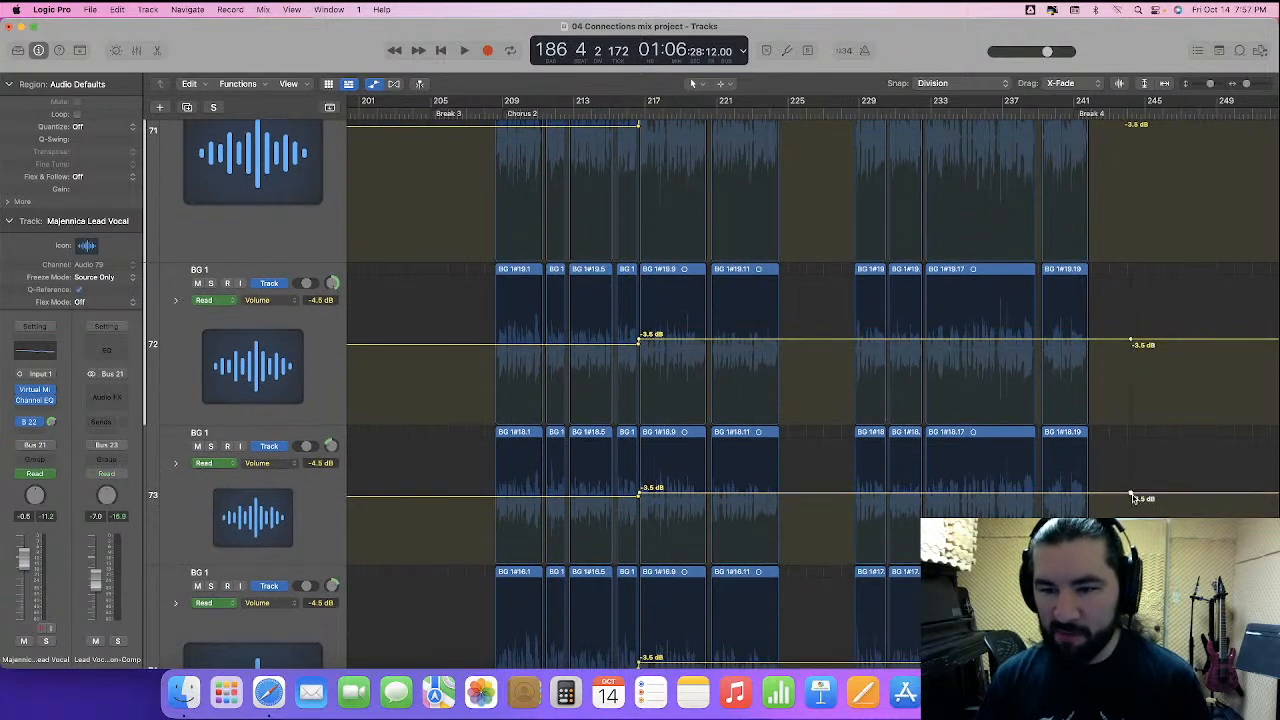
scroll(1133, 497, "down", 3)
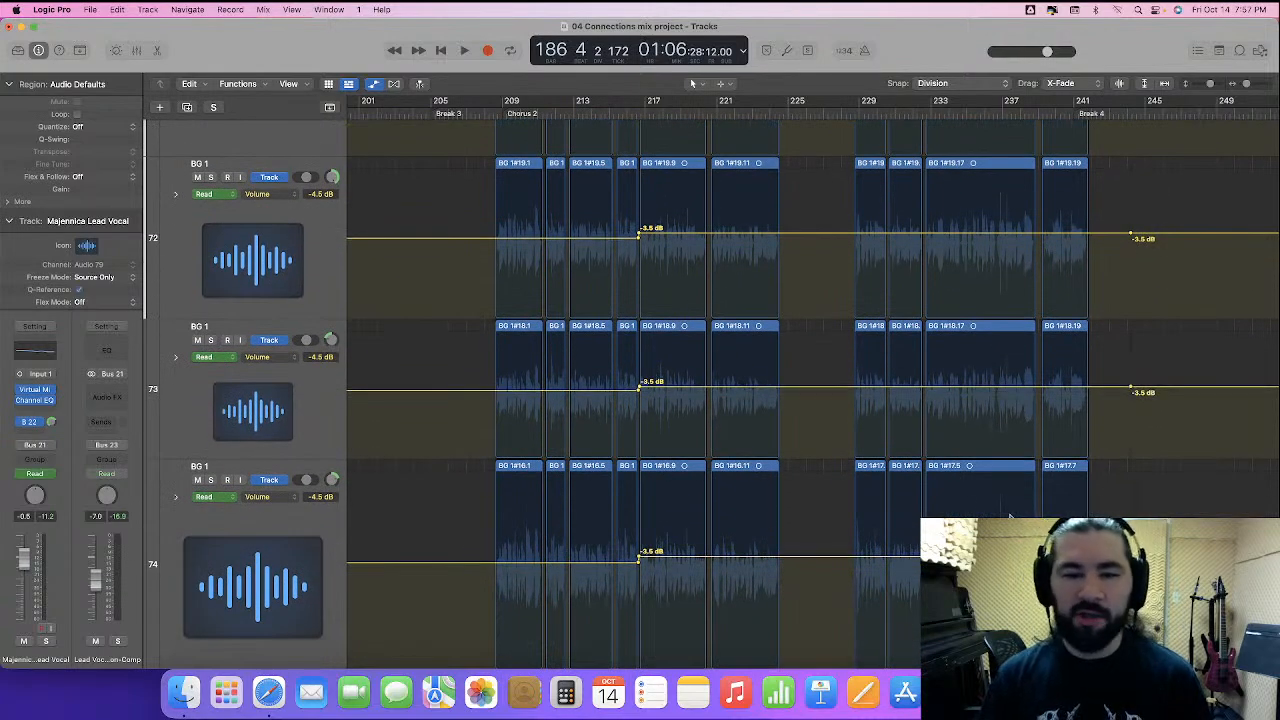
scroll(930, 491, "up", 3)
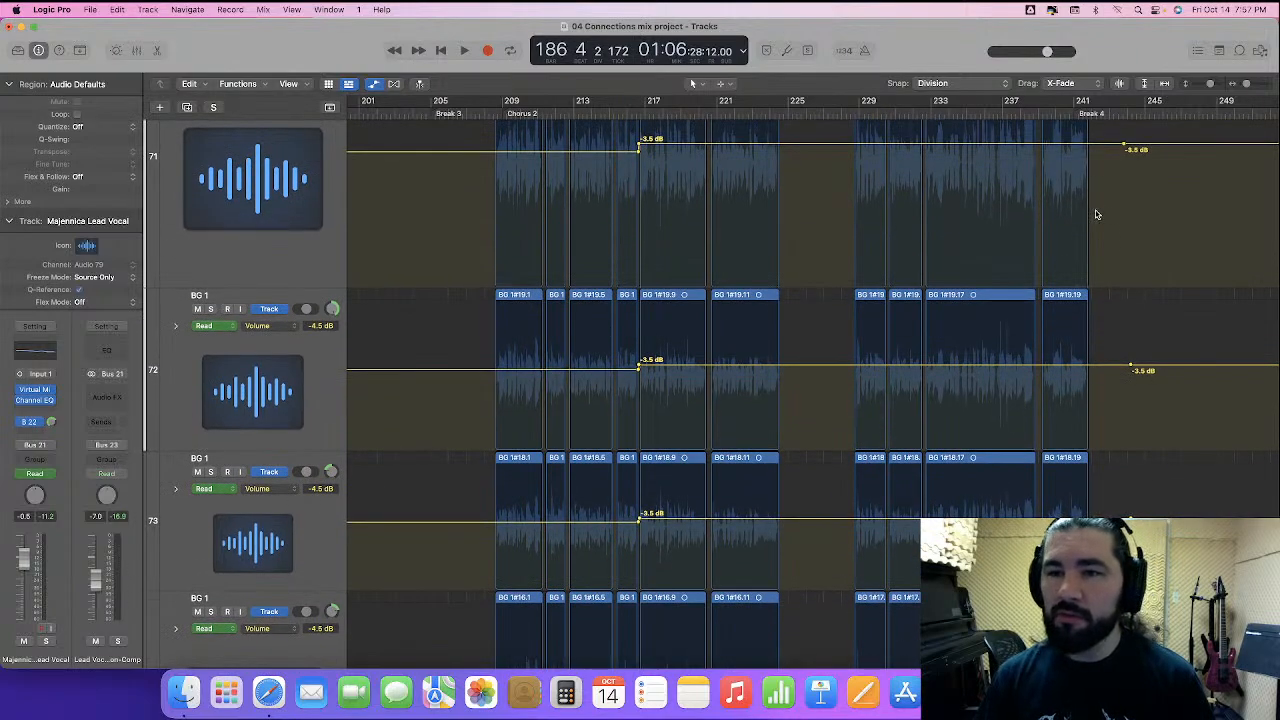
scroll(1096, 214, "left", 2)
scroll(1096, 214, "right", 2)
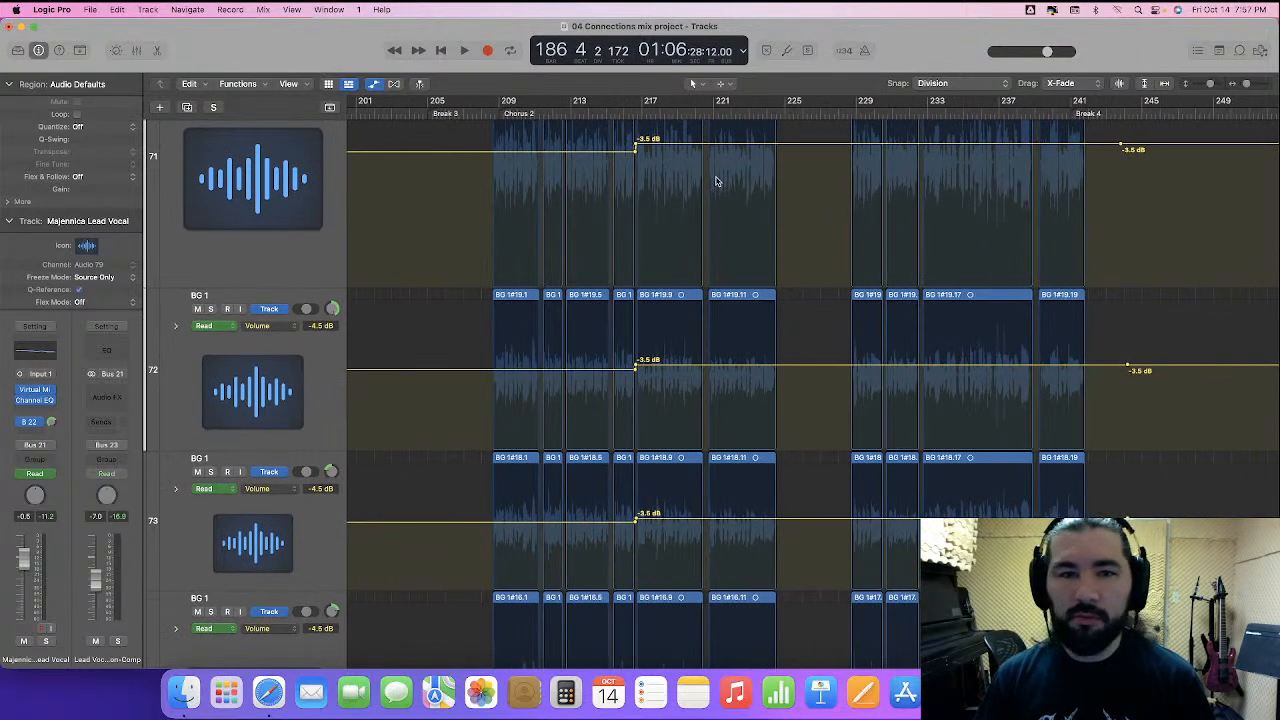
- Select the BG 1 volume automation from the end of Verse 2 through Chorus 2 and raise it by about 1 dB, to -2.5 dB from bar 216
mouse_move(606, 157)
left_mouse_down()
mouse_move(1200, 491)
mouse_move(1187, 495)
left_mouse_up()
left_click_drag(1187, 666, 1181, 607)
scroll(883, 486, "left", 1)
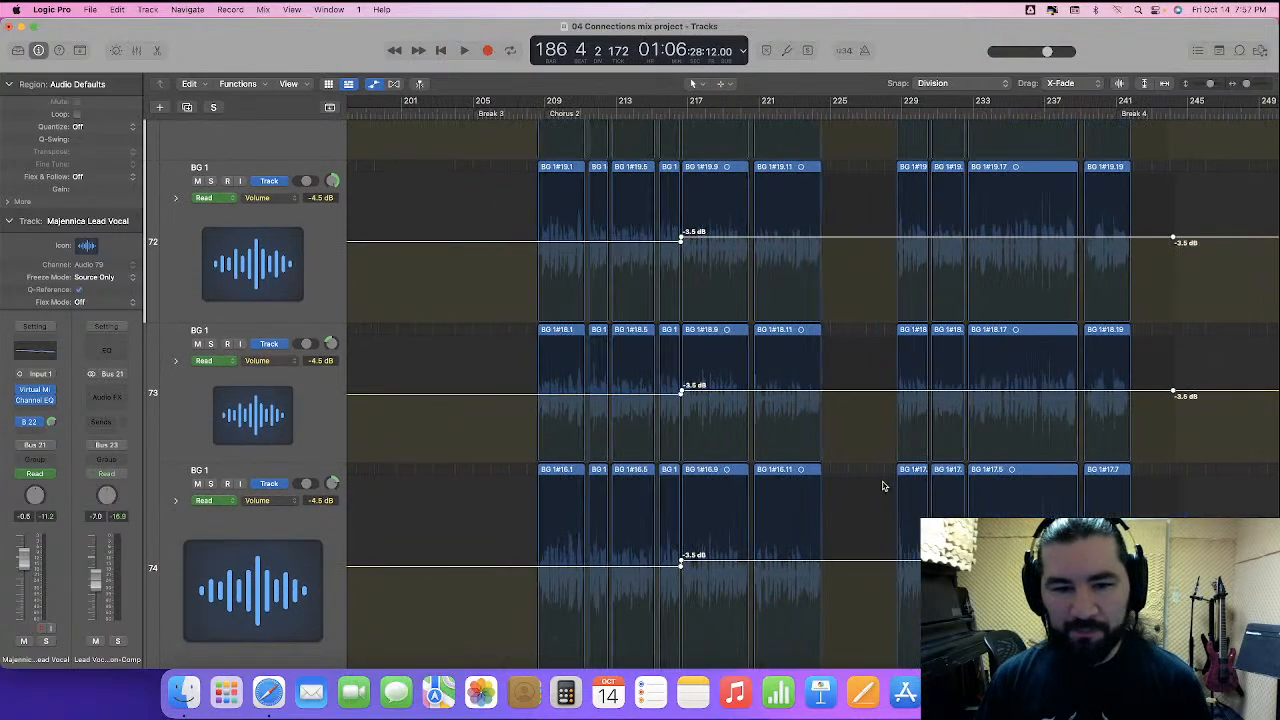
scroll(883, 486, "left", 6)
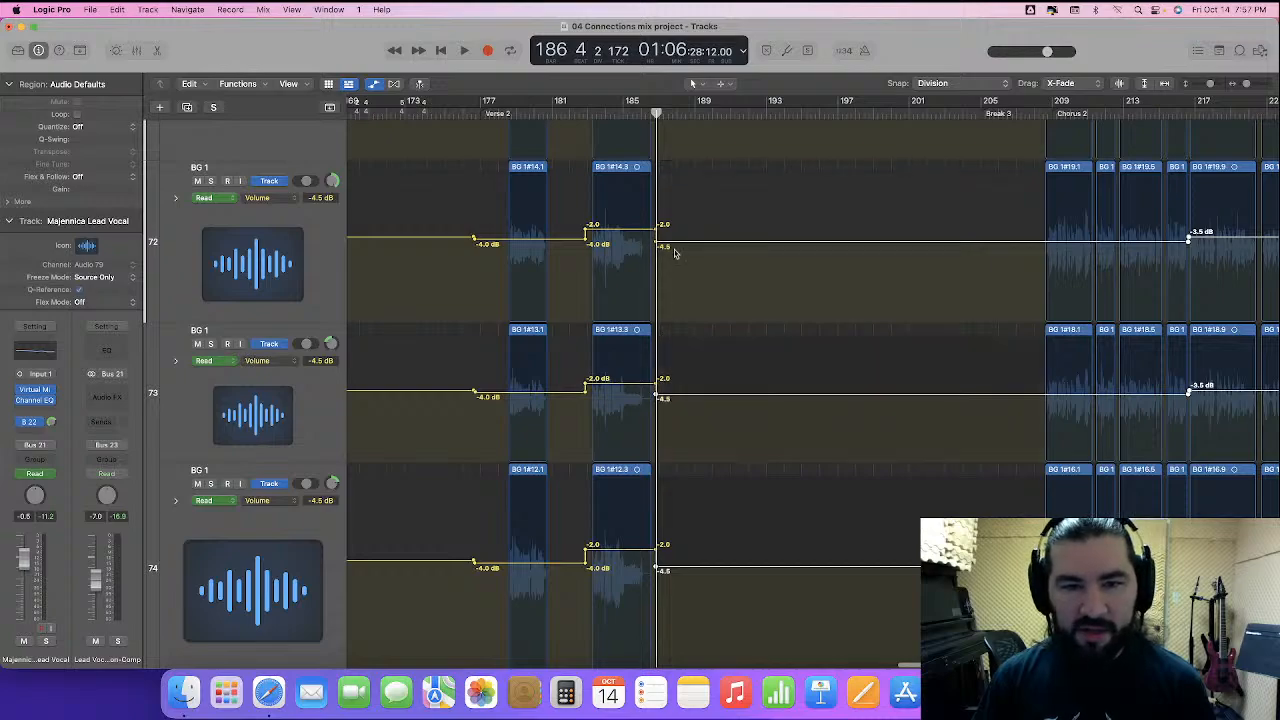
scroll(743, 271, "up", 3)
left_click_drag(705, 147, 706, 135)
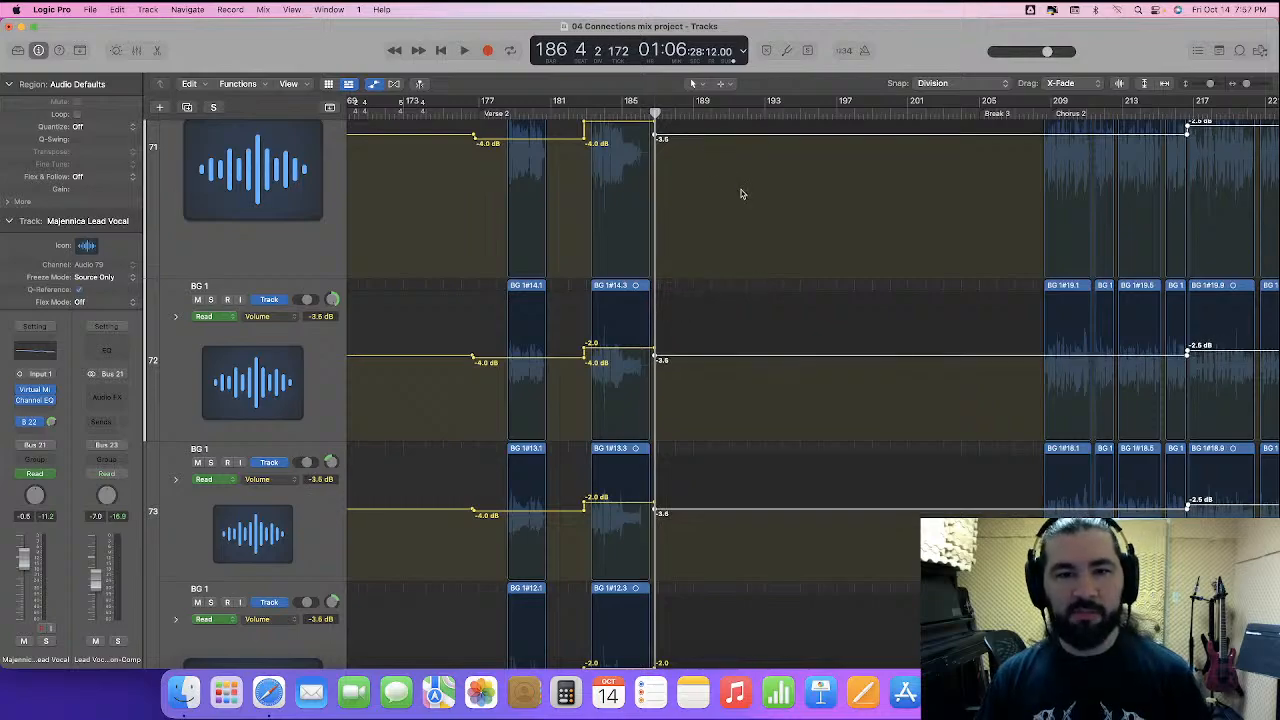
- Play Verse 2 from bar 176, then replay it from bar 185, to judge the lead vocal and its double against the mix
scroll(741, 196, "up", 10)
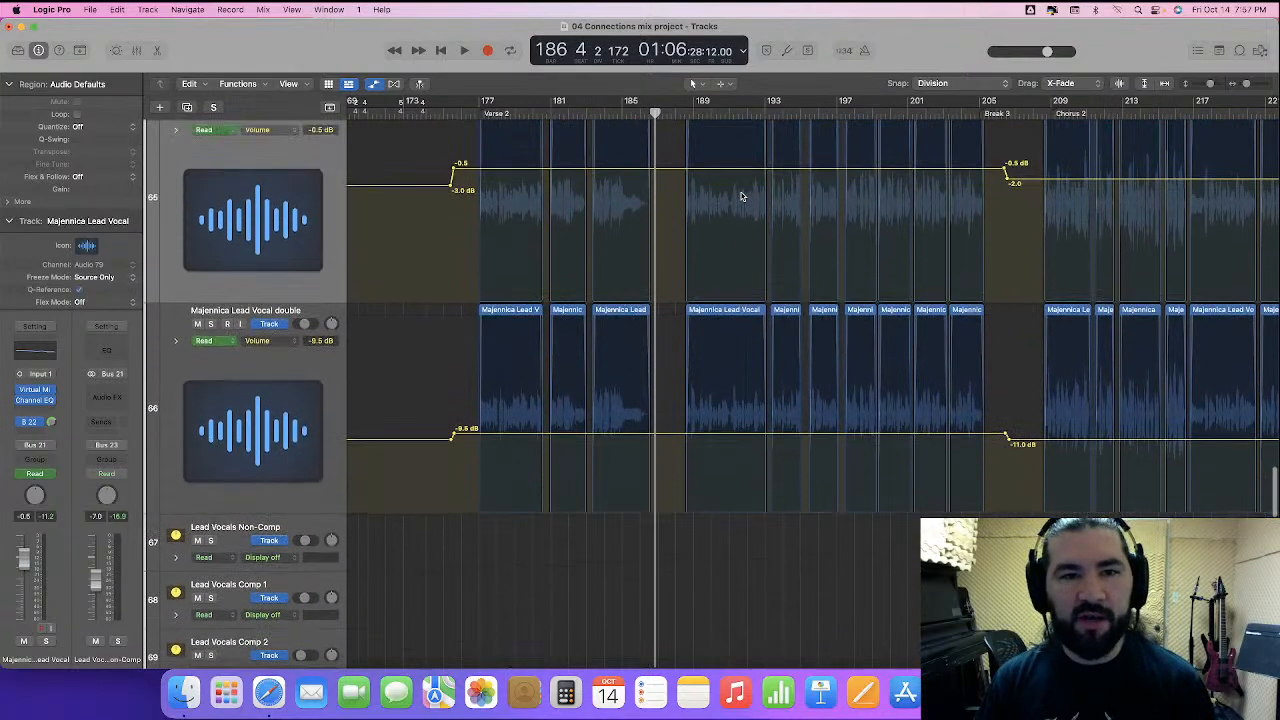
scroll(741, 196, "left", 2)
left_click(583, 114)
key("space")
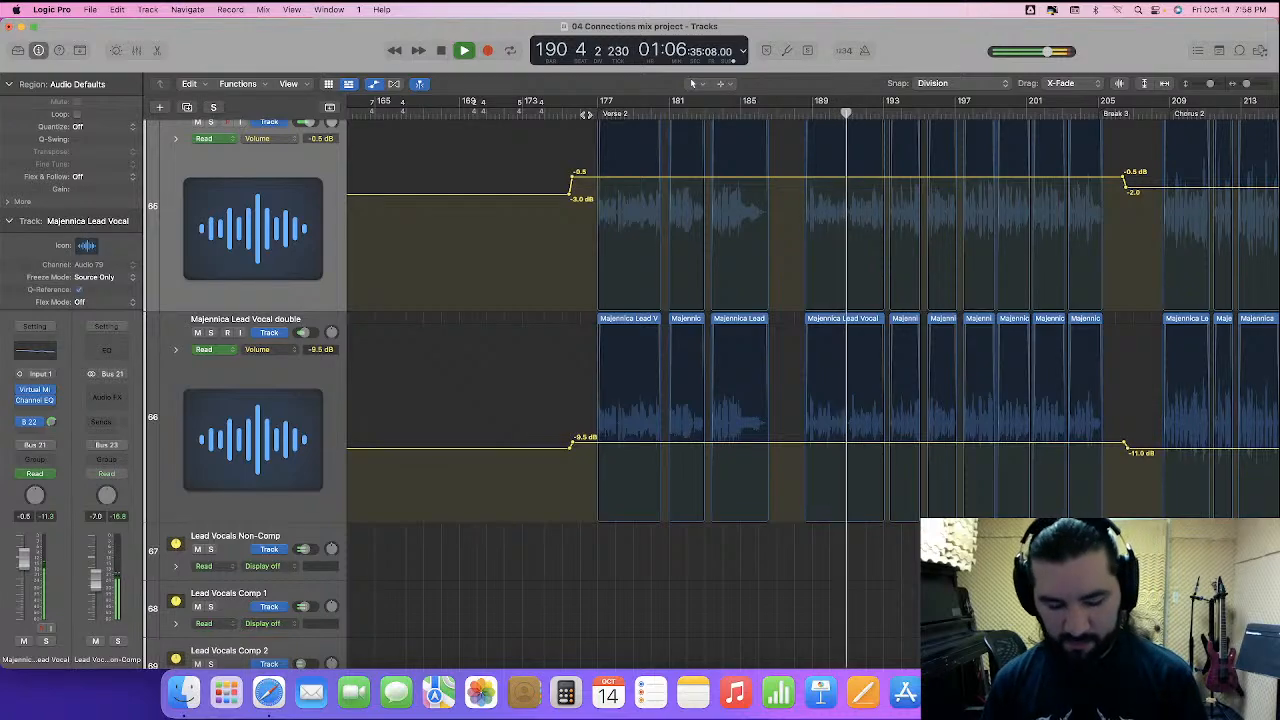
key("super+Right")
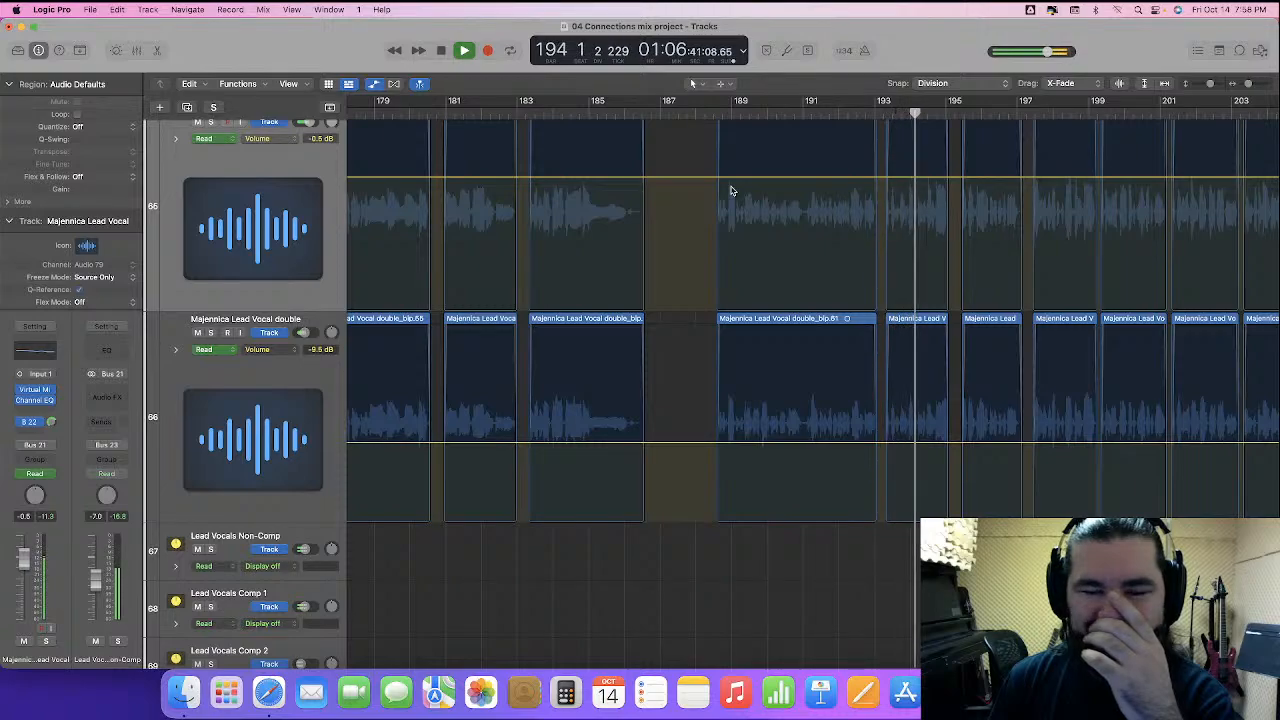
key("space")
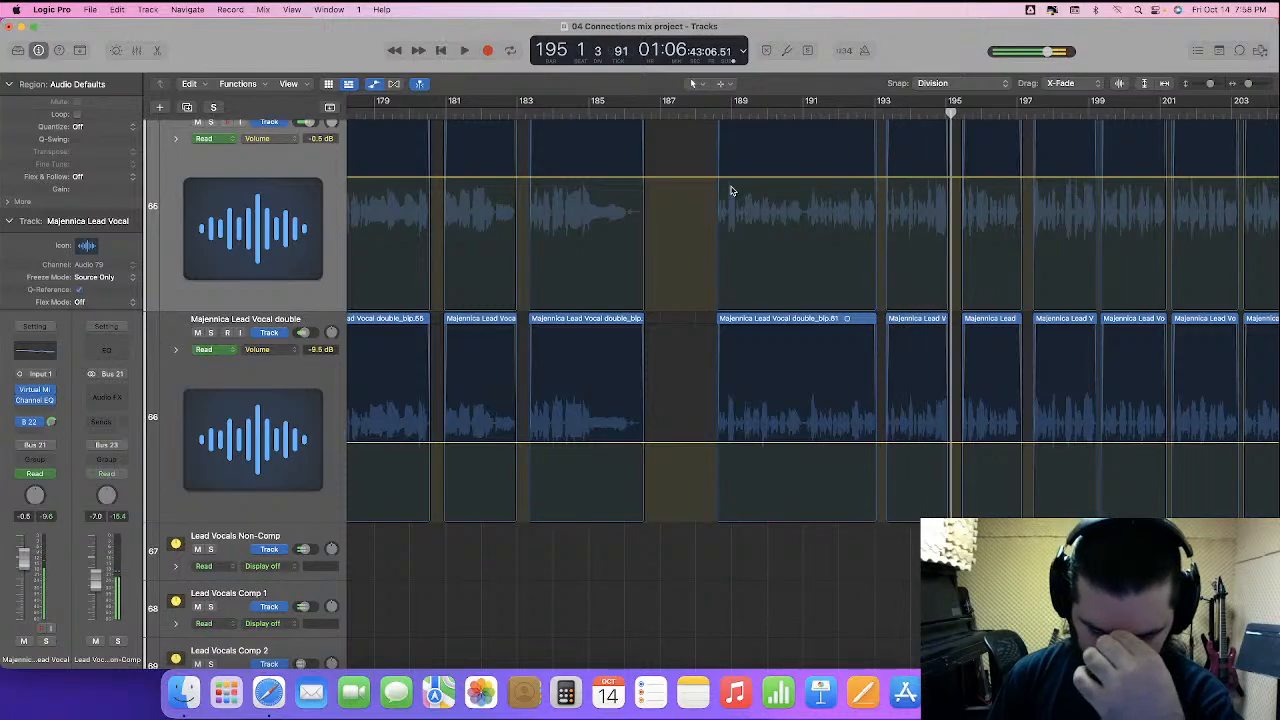
left_click(693, 113)
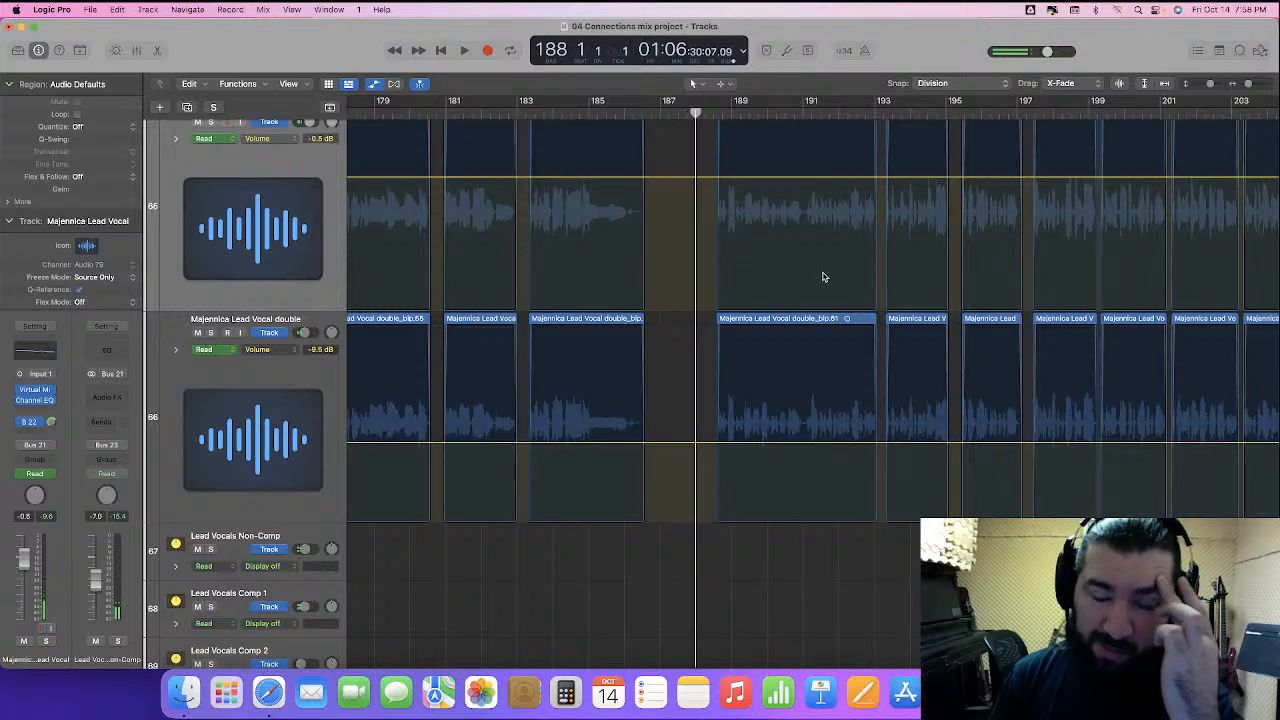
left_click(587, 110)
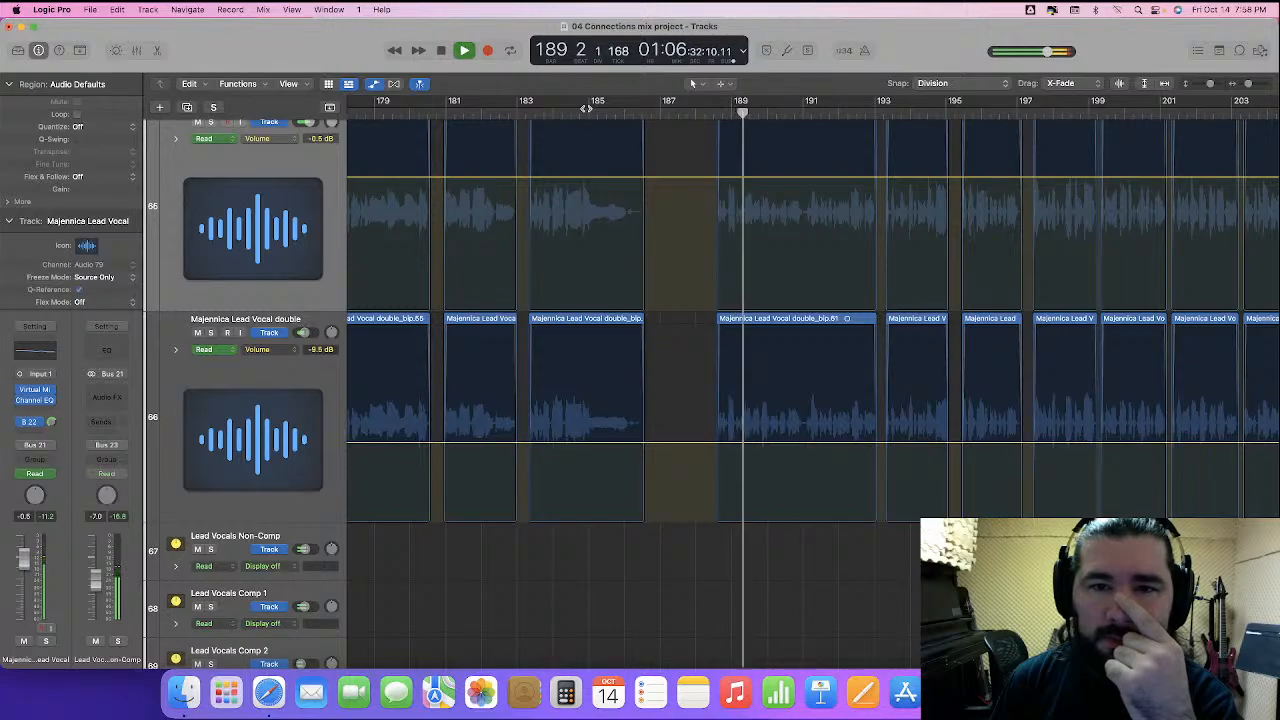
- Place the playhead at bar 189 and enlarge the left and right James and Luke rhythm guitar tracks
left_click(733, 110)
scroll(752, 210, "up", 15)
scroll(754, 212, "up", 12)
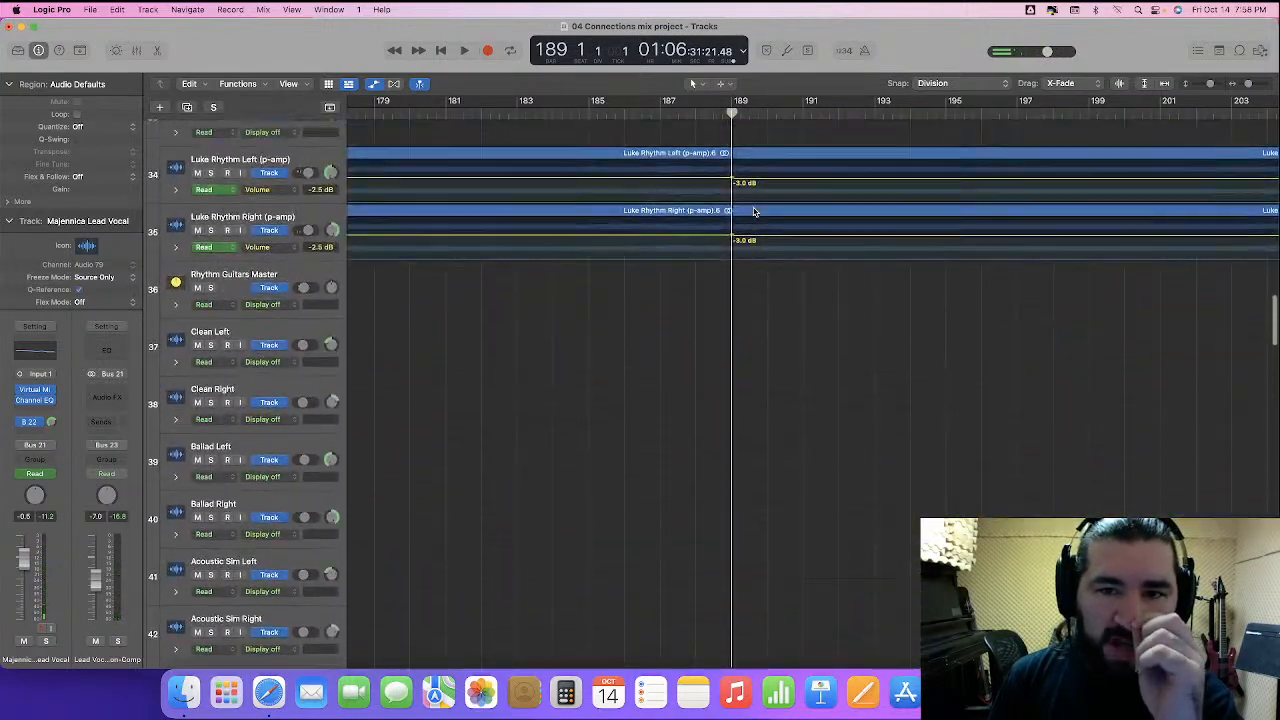
scroll(754, 212, "down", 5)
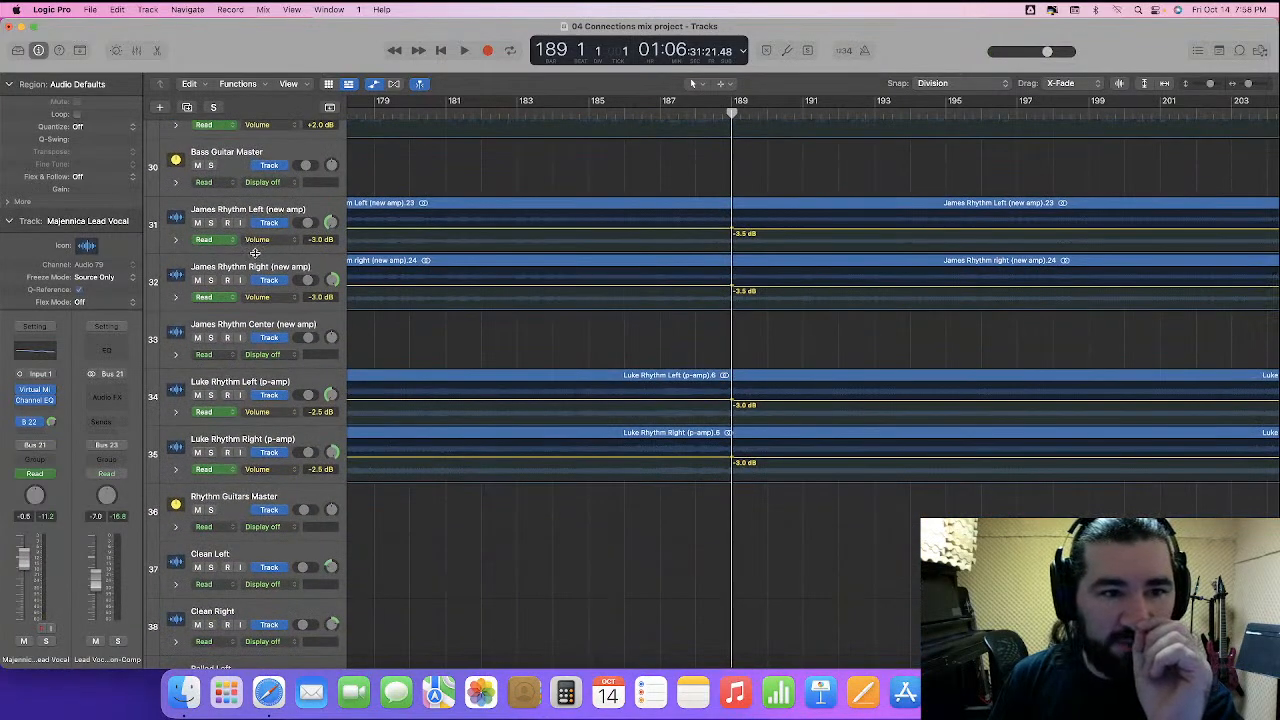
left_click_drag(255, 258, 268, 328)
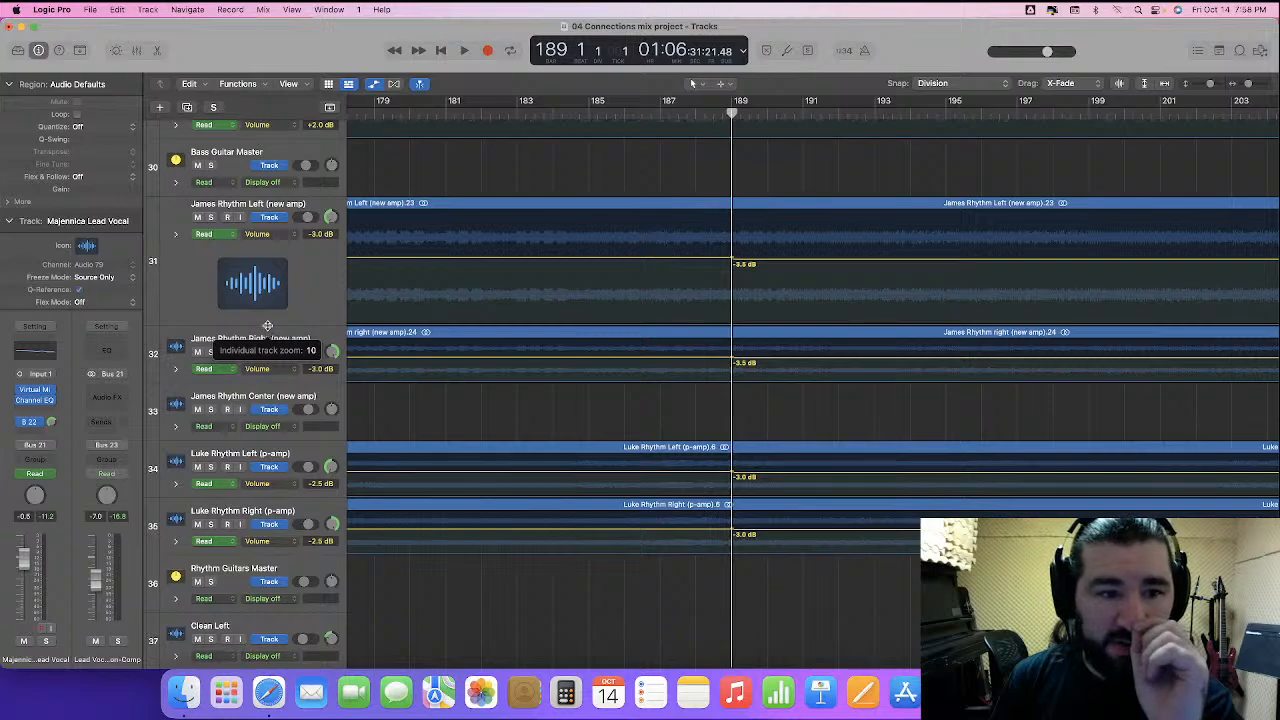
left_click_drag(259, 397, 265, 538)
scroll(270, 453, "down", 2)
scroll(266, 530, "down", 2)
scroll(267, 530, "down", 1)
left_click_drag(257, 472, 258, 546)
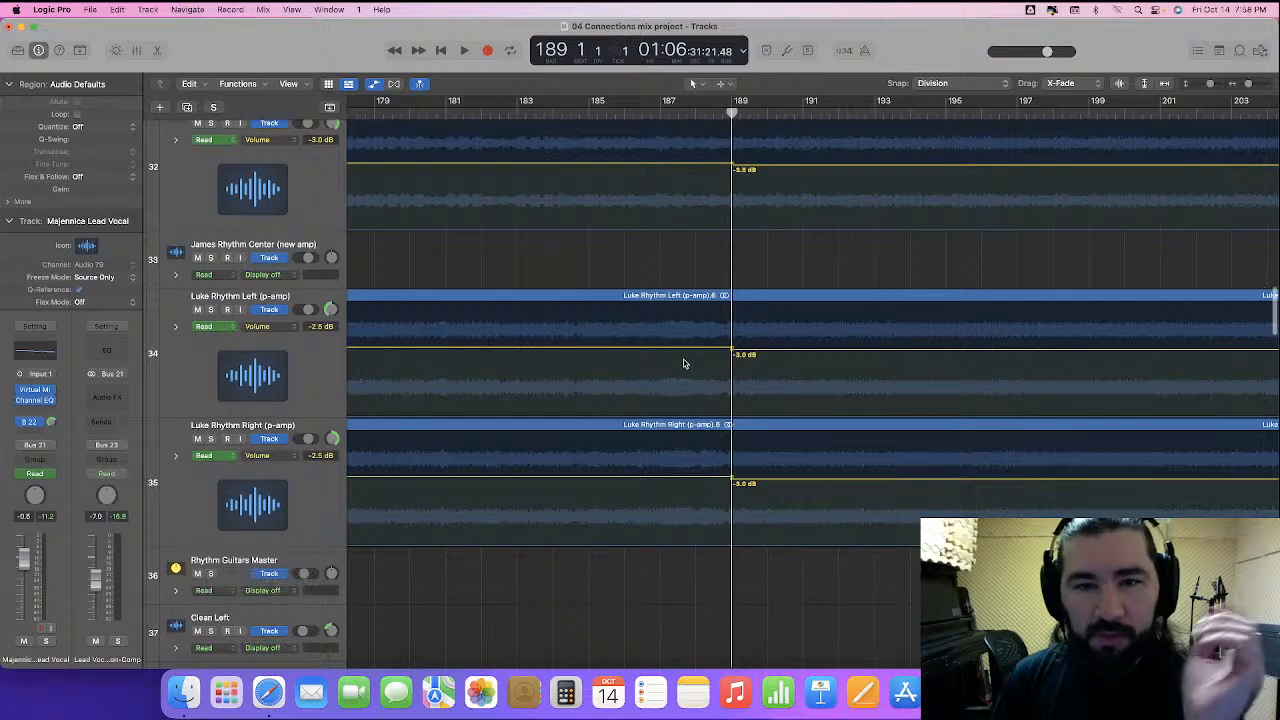
- Lower the rhythm guitar volume automation from bar 189 to Break 3 to -4.5 dB on the James tracks and -4.0 dB on the Luke tracks
scroll(685, 363, "right", 5)
scroll(684, 363, "up", 5)
scroll(684, 363, "right", 4)
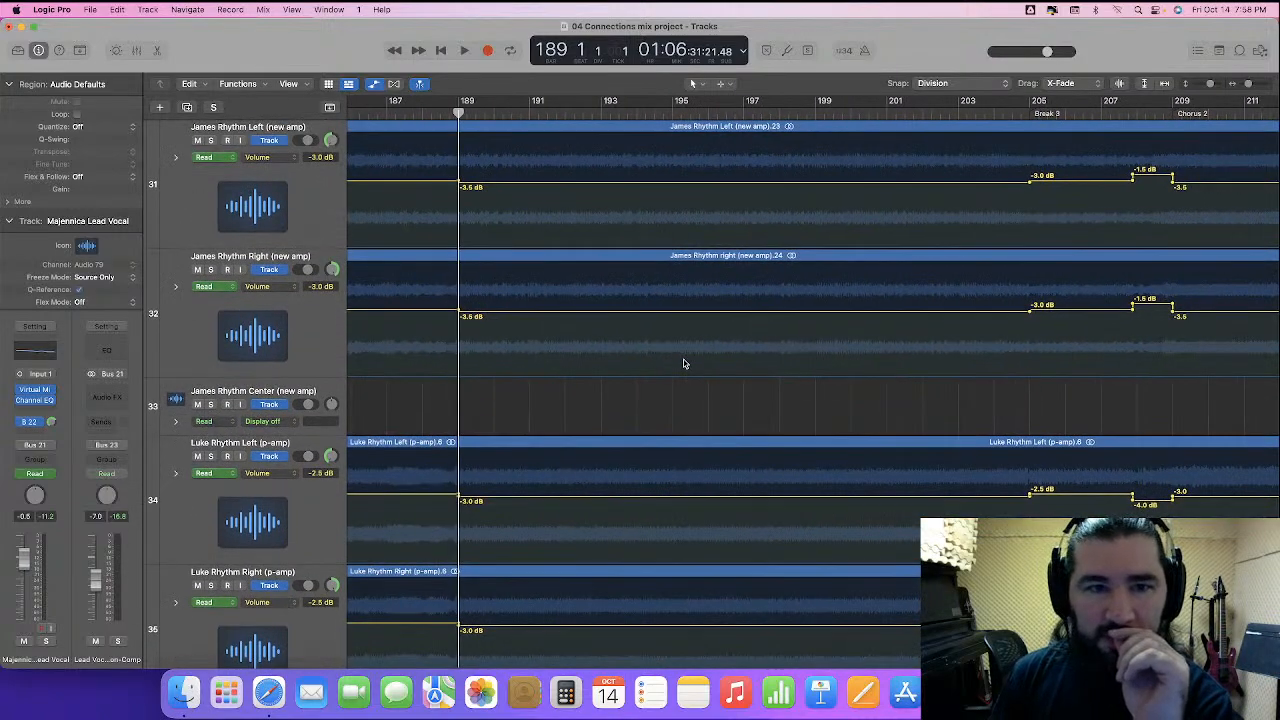
left_click_drag(659, 165, 749, 625)
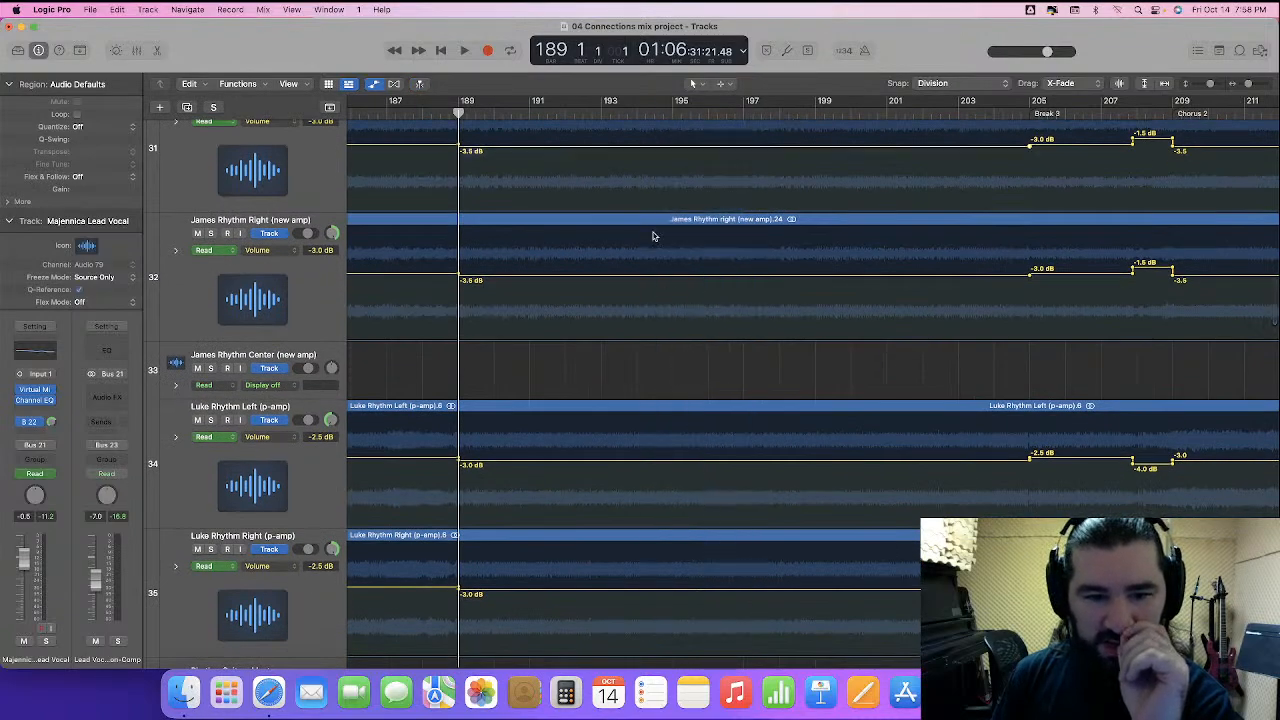
left_click_drag(549, 150, 549, 155)
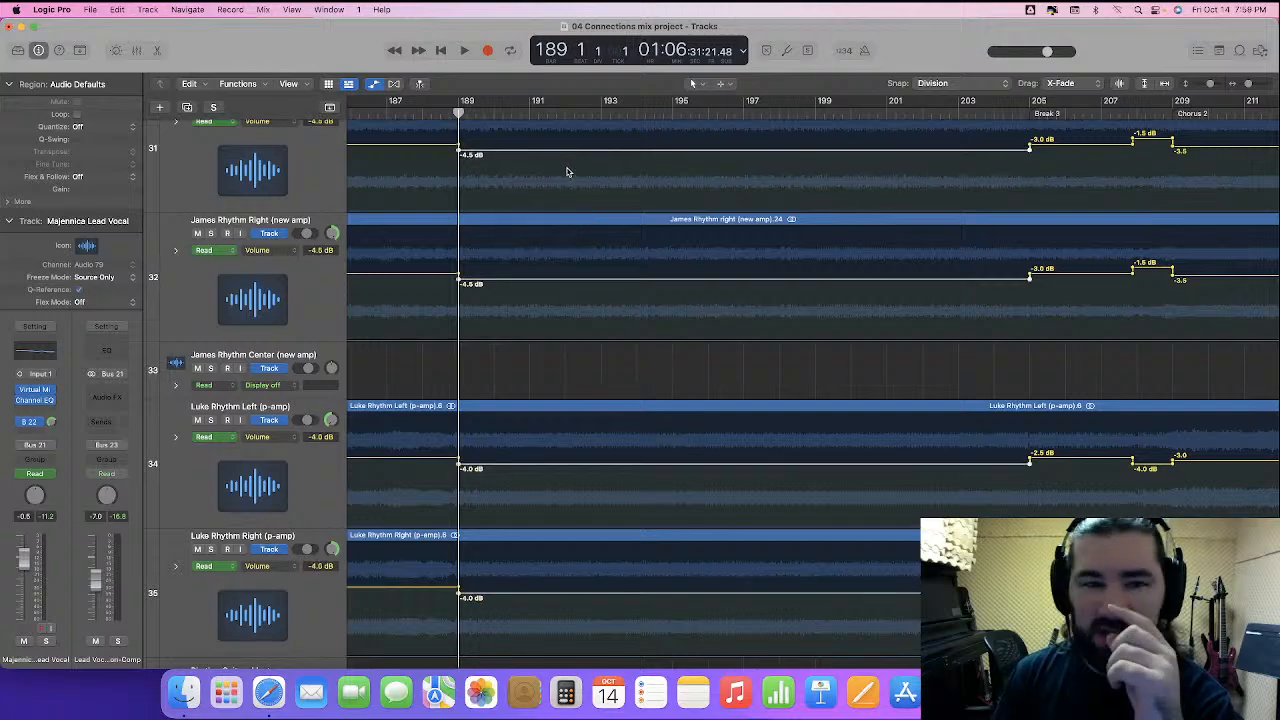
- Play from bar 185 and shrink the four James and Luke rhythm guitar tracks back to zero individual track zoom
scroll(566, 172, "left", 5)
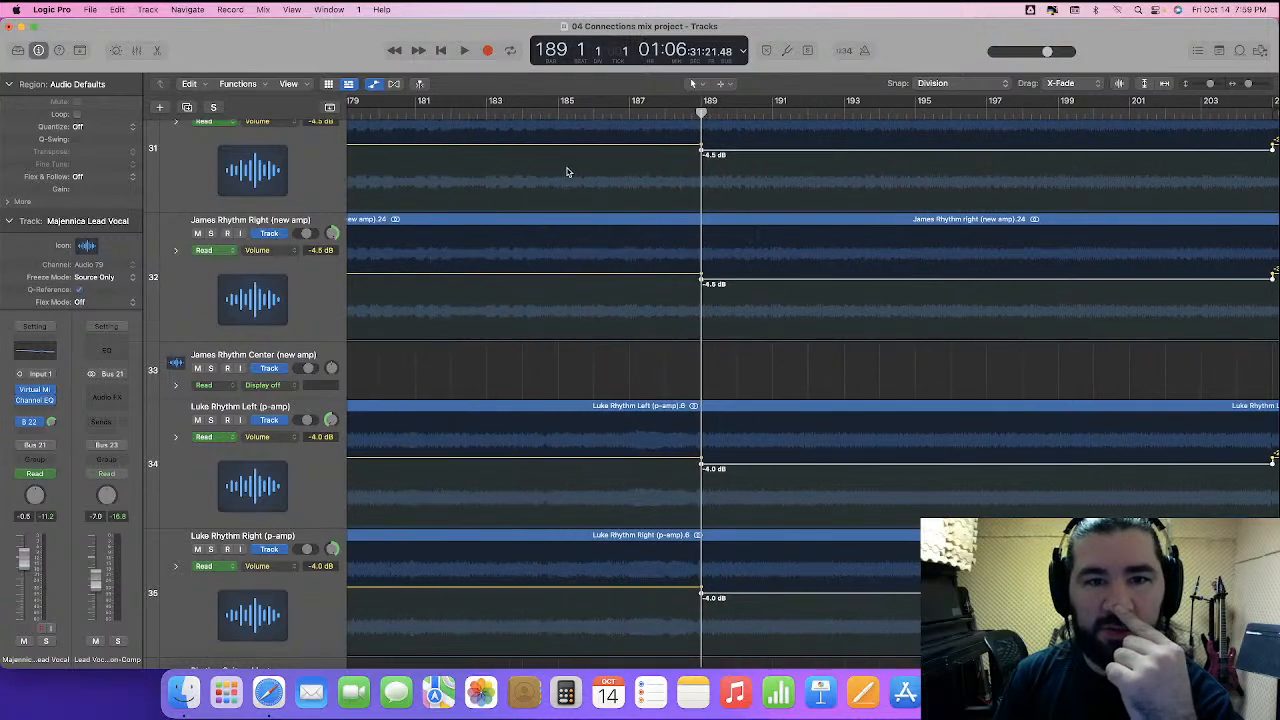
left_click(557, 115)
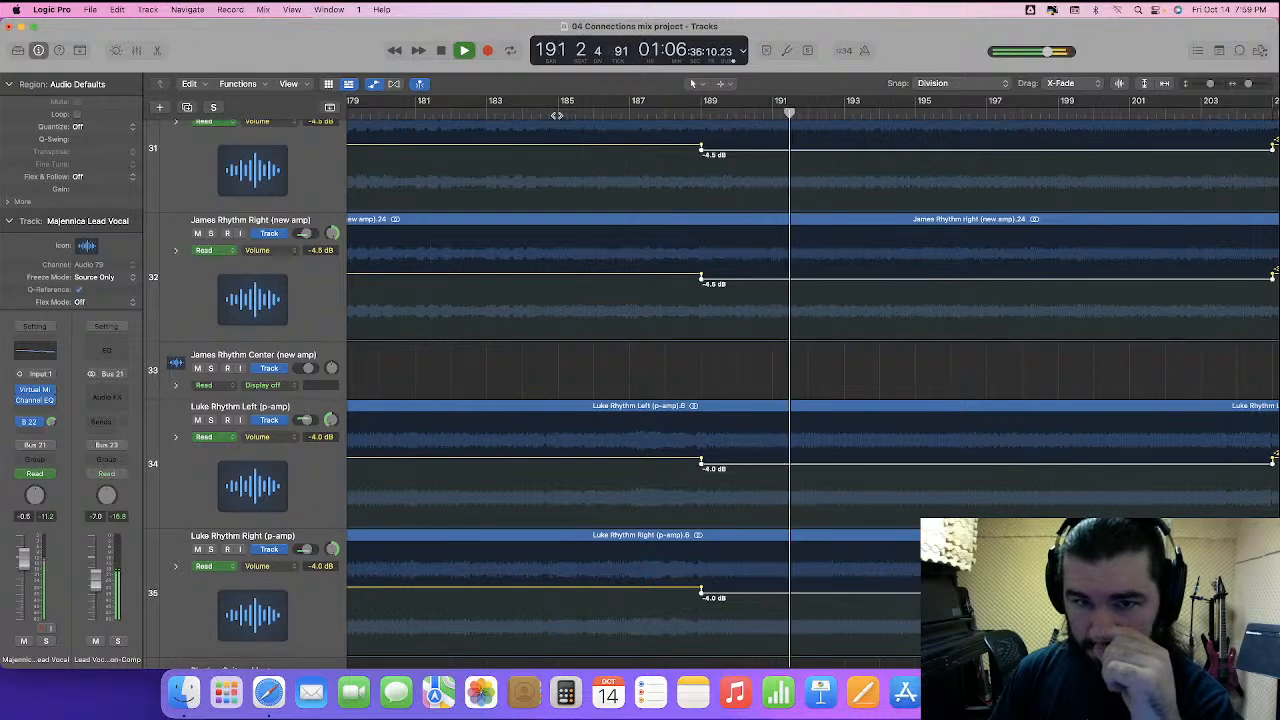
scroll(560, 200, "up", 3)
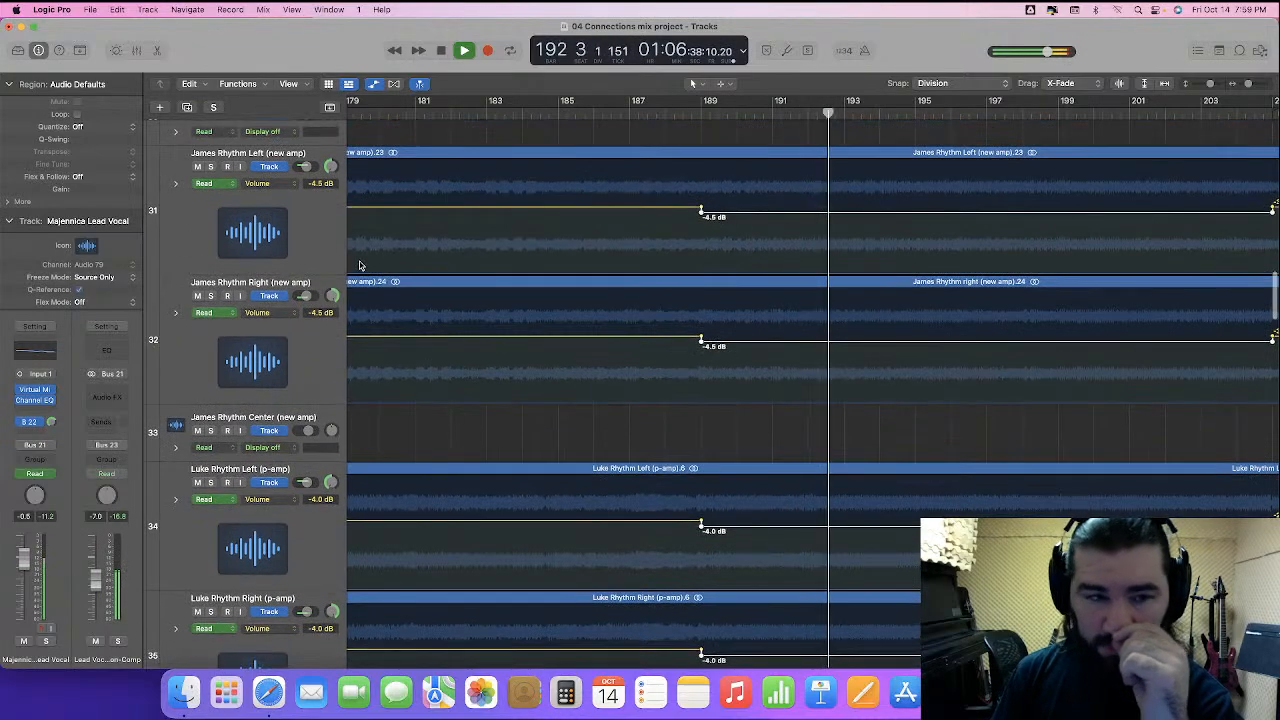
left_click_drag(260, 275, 261, 202)
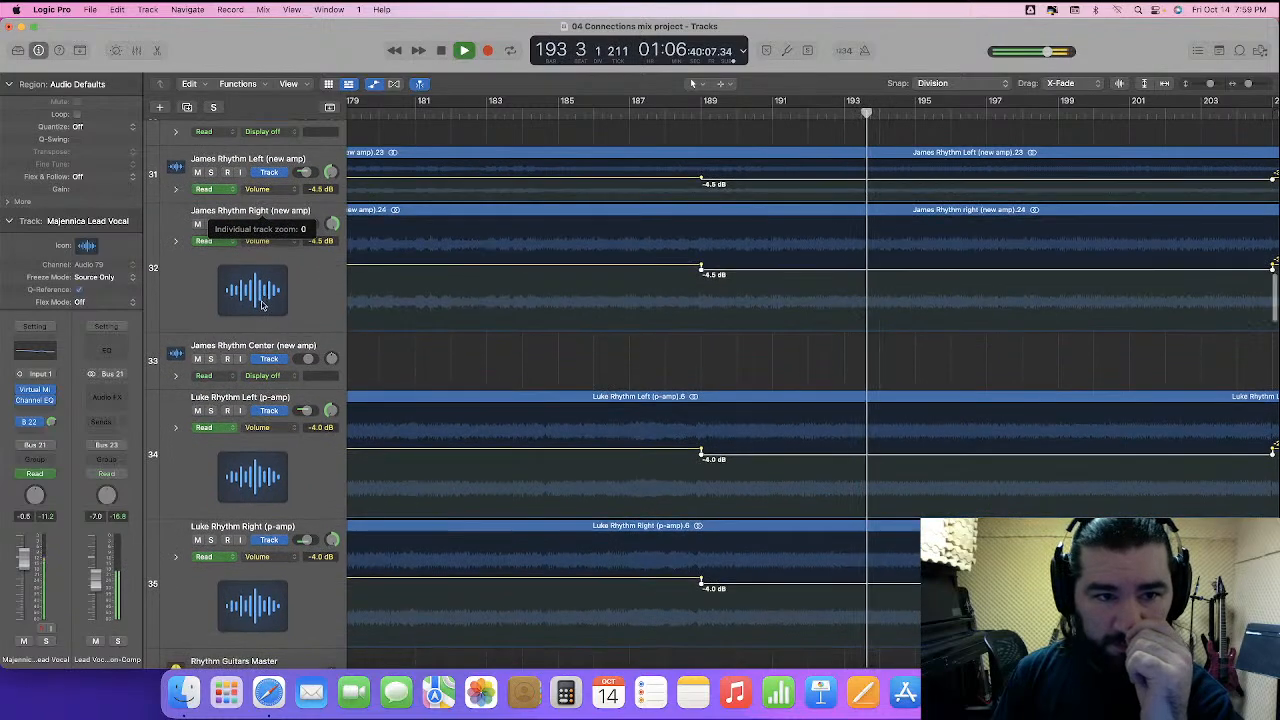
left_click_drag(266, 329, 271, 260)
left_click_drag(278, 446, 274, 372)
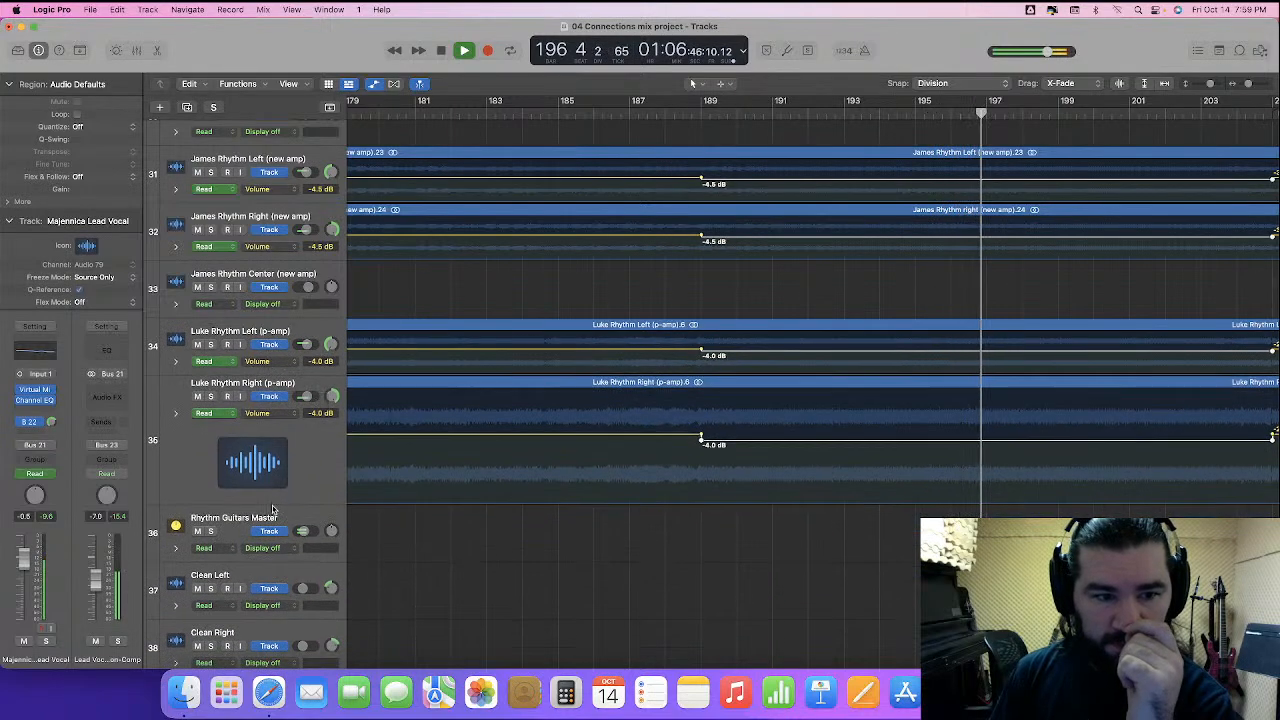
left_click_drag(274, 497, 274, 423)
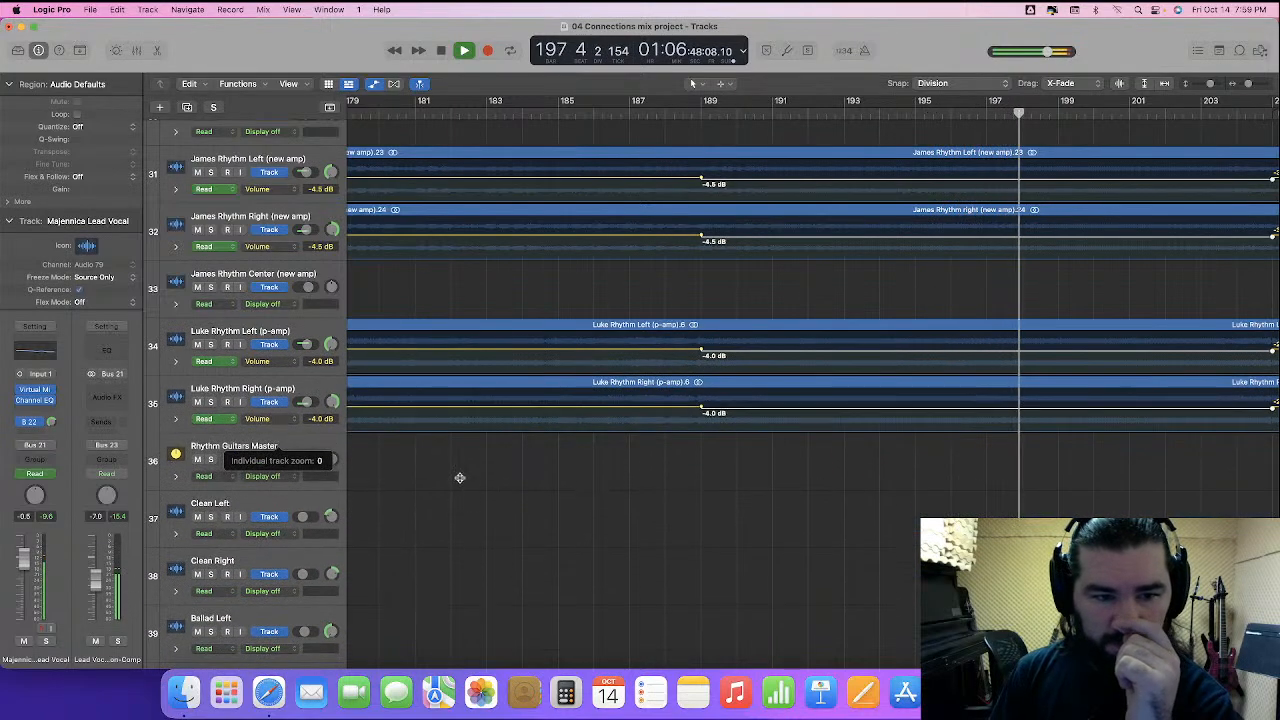
- Listen to the lead vocal and its double through Break 3, then replay the second half of Verse 2 from about bar 188
scroll(807, 543, "down", 5)
scroll(807, 543, "down", 15)
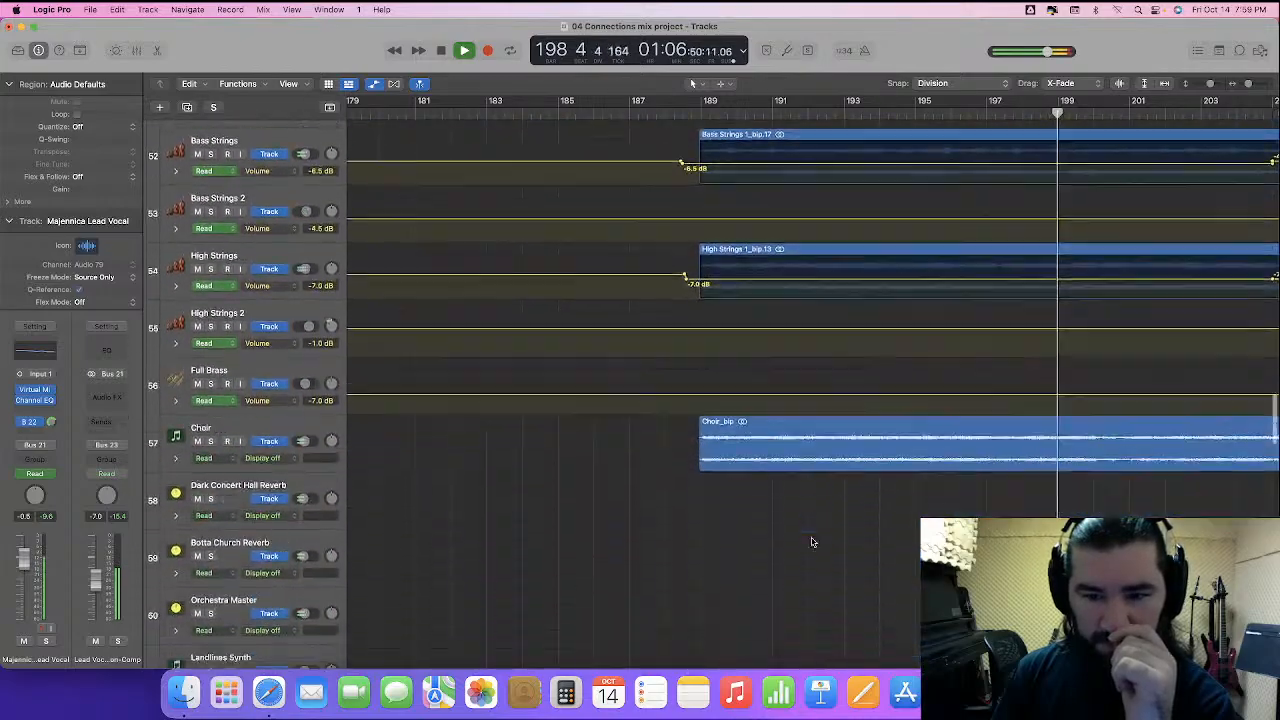
scroll(813, 541, "down", 5)
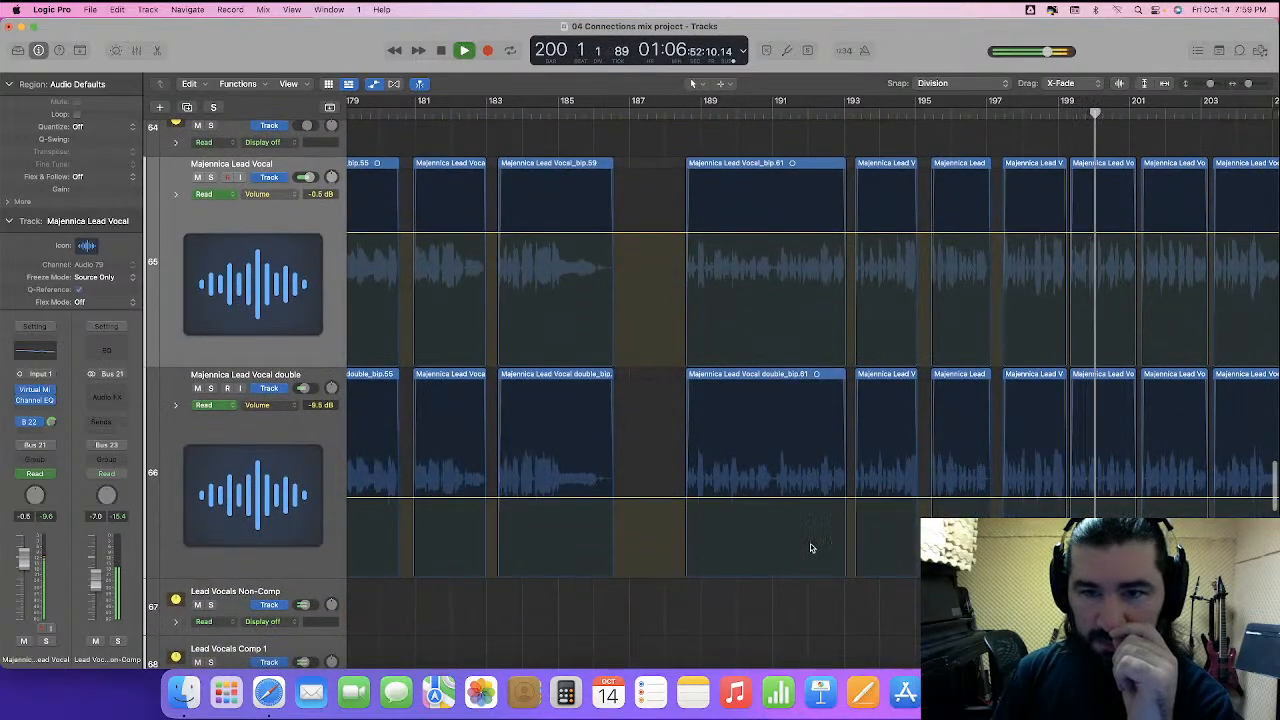
scroll(787, 549, "right", 4)
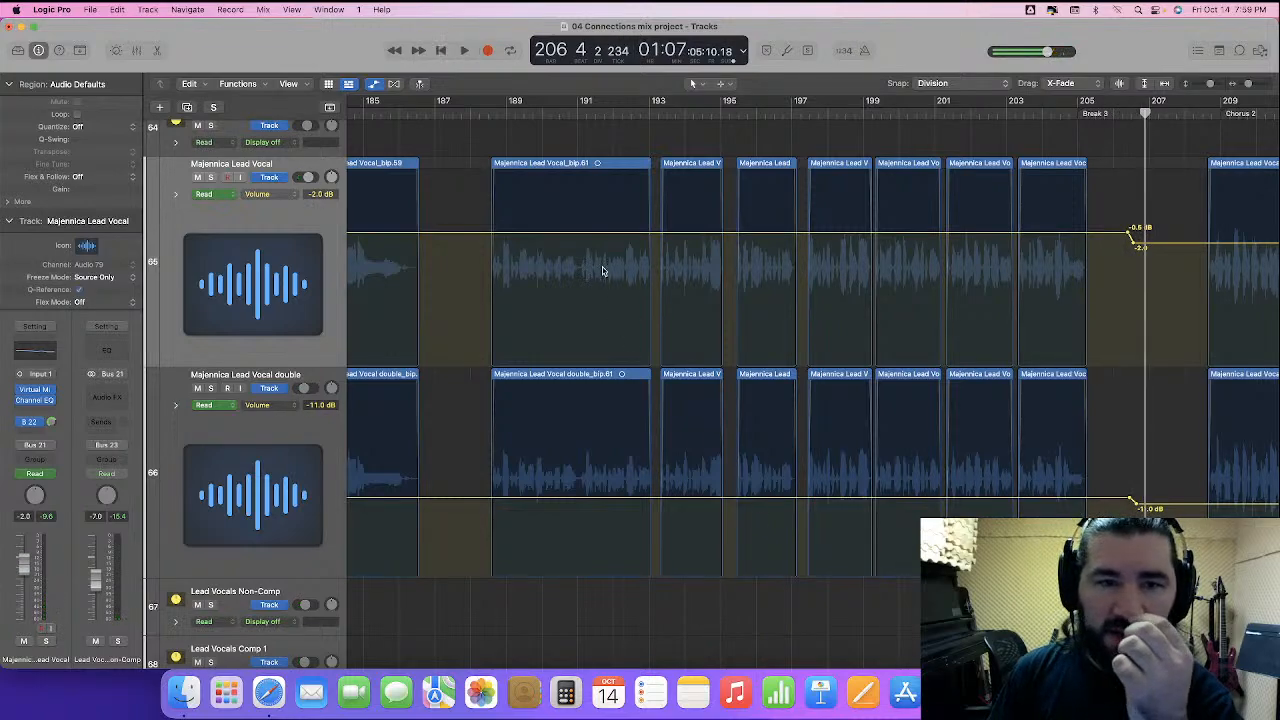
left_click(470, 116)
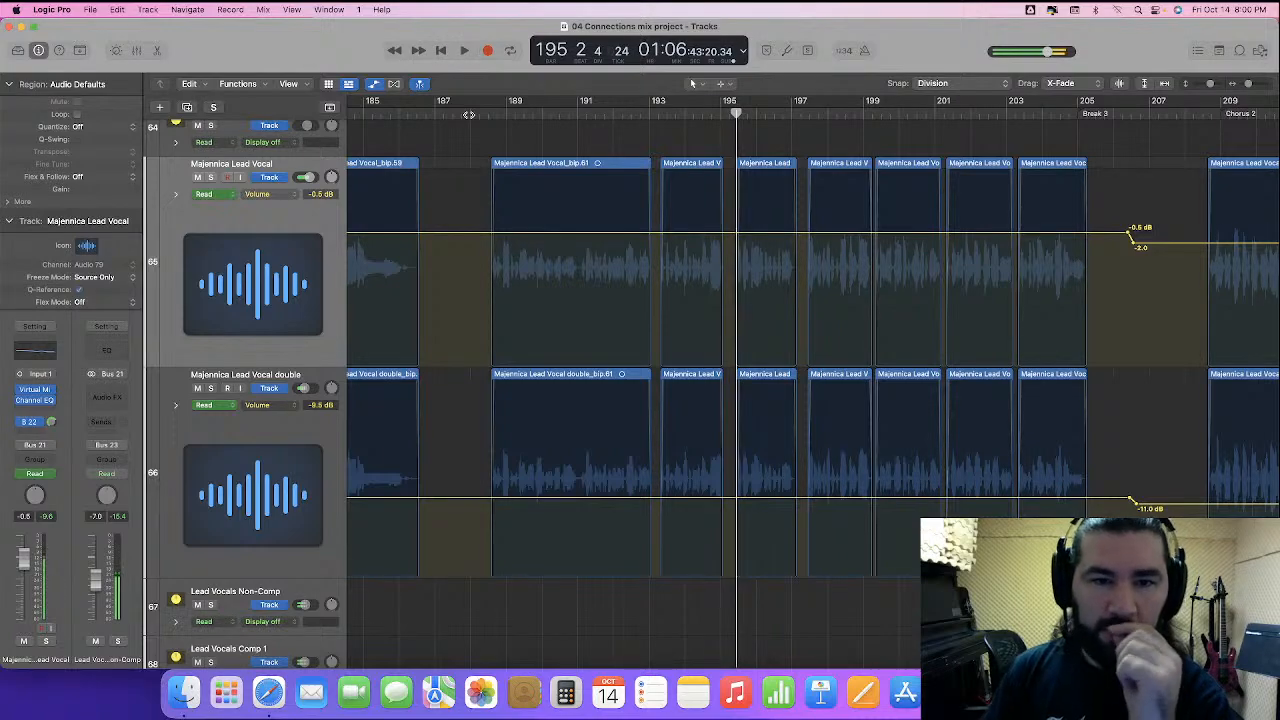
- Raise the volume automation from bar 188 to bar 193 to 0.0 dB on the lead vocal and -9.0 dB on its double, and play it
left_click_drag(477, 285, 625, 408)
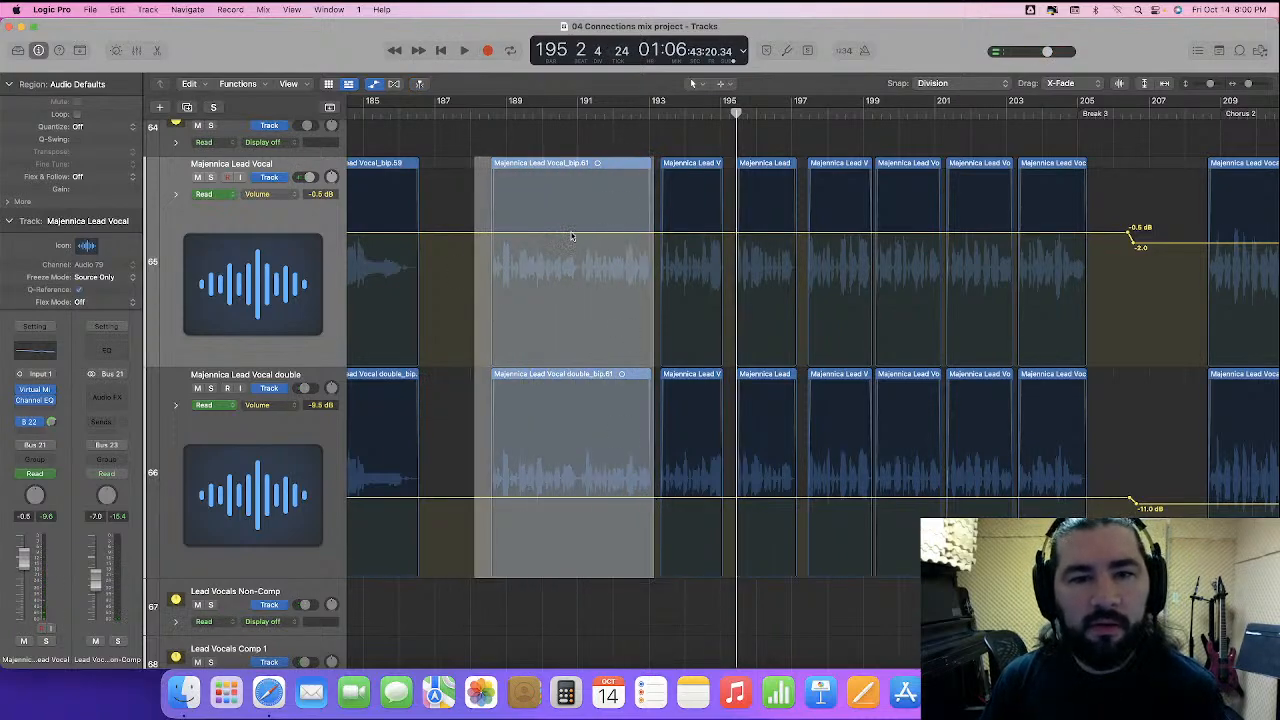
left_click(572, 237)
left_click_drag(573, 231, 573, 231)
left_click(471, 112)
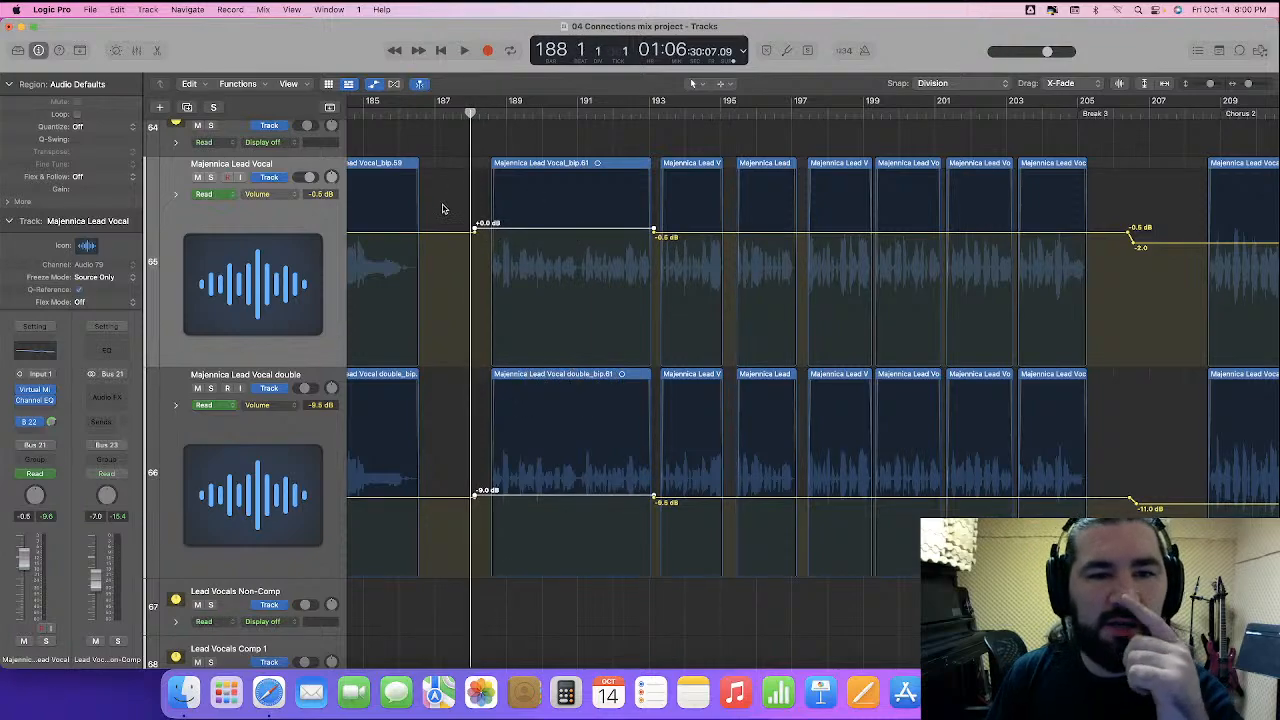
key("space")
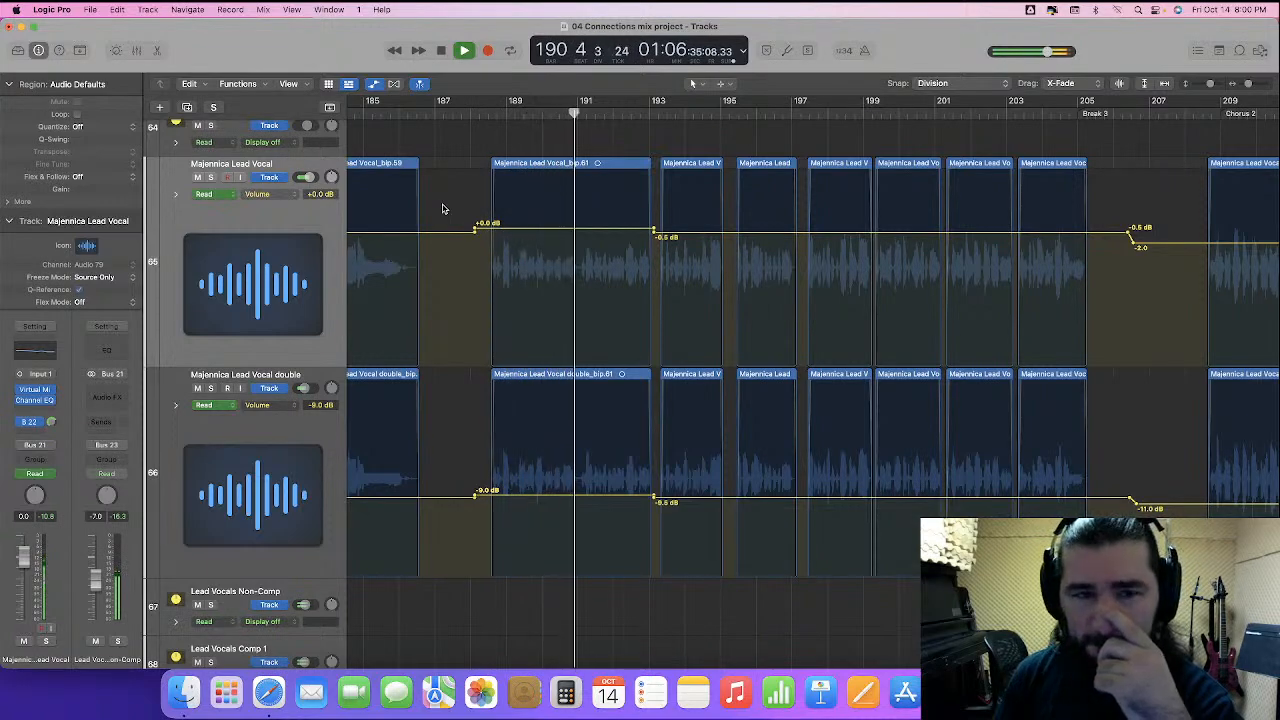
- Raise the same bar 188 to 193 automation to +0.5 dB on the lead vocal and -8.5 dB on its double, and replay it
left_click_drag(524, 212, 611, 440)
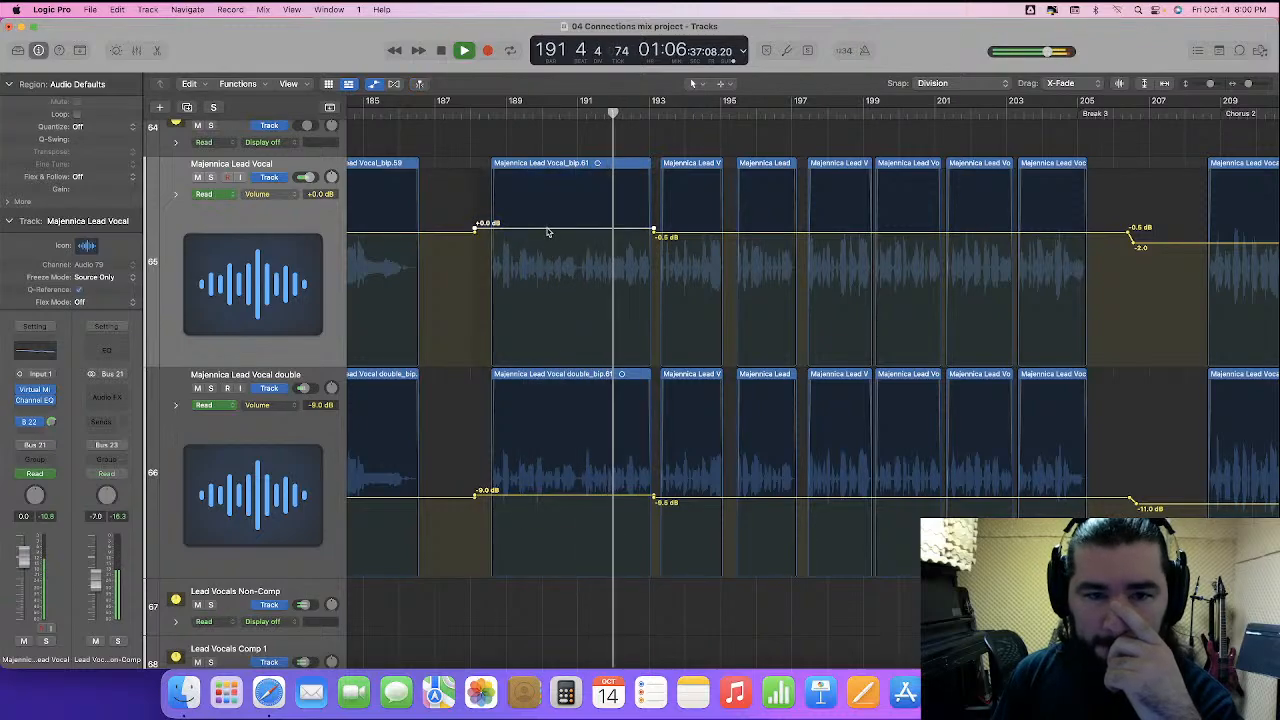
left_click_drag(549, 230, 549, 226)
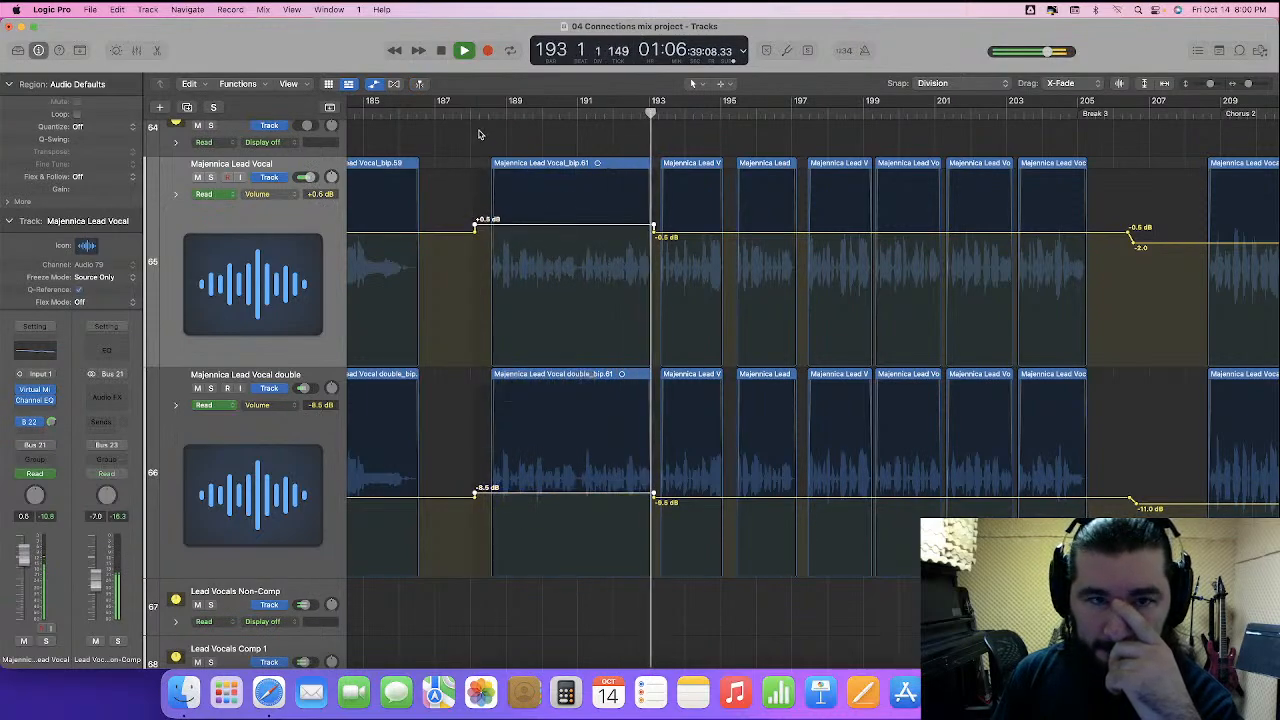
left_click(473, 113)
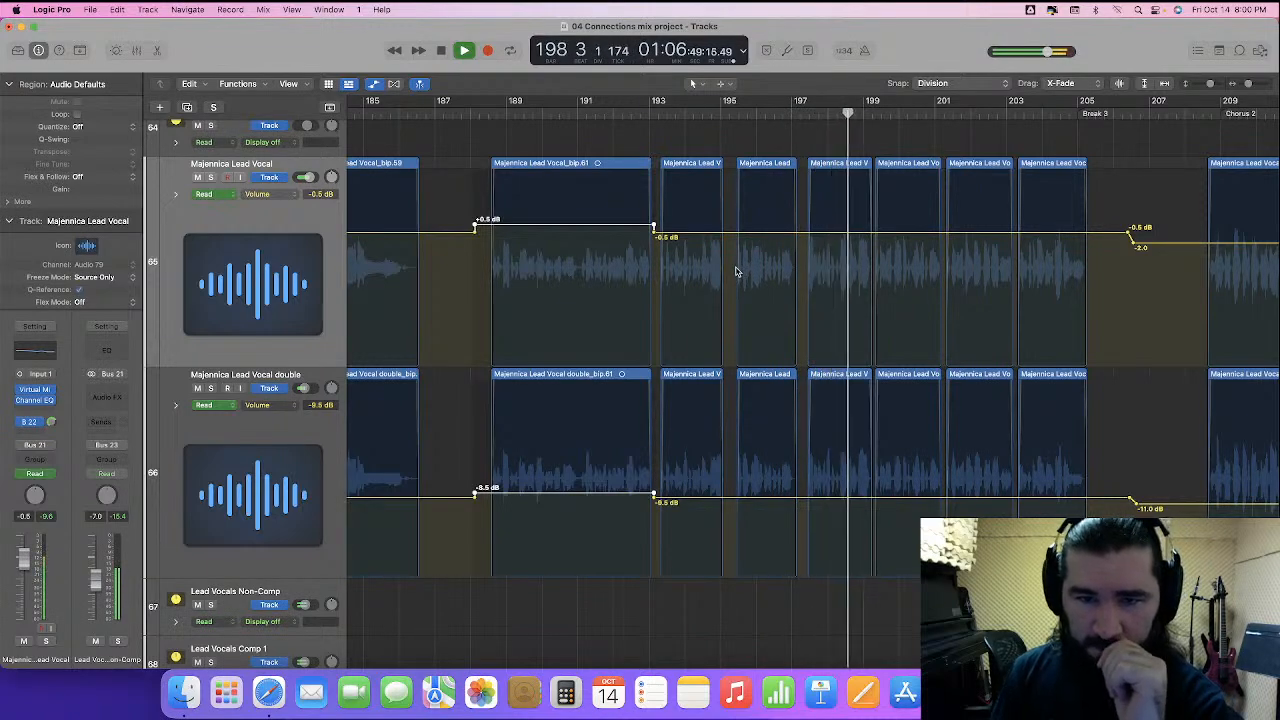
- Examine the lead vocal and double regions after bar 193 up close and listen to the phrase between bars 194 and 195
key("space")
key("super+Right")
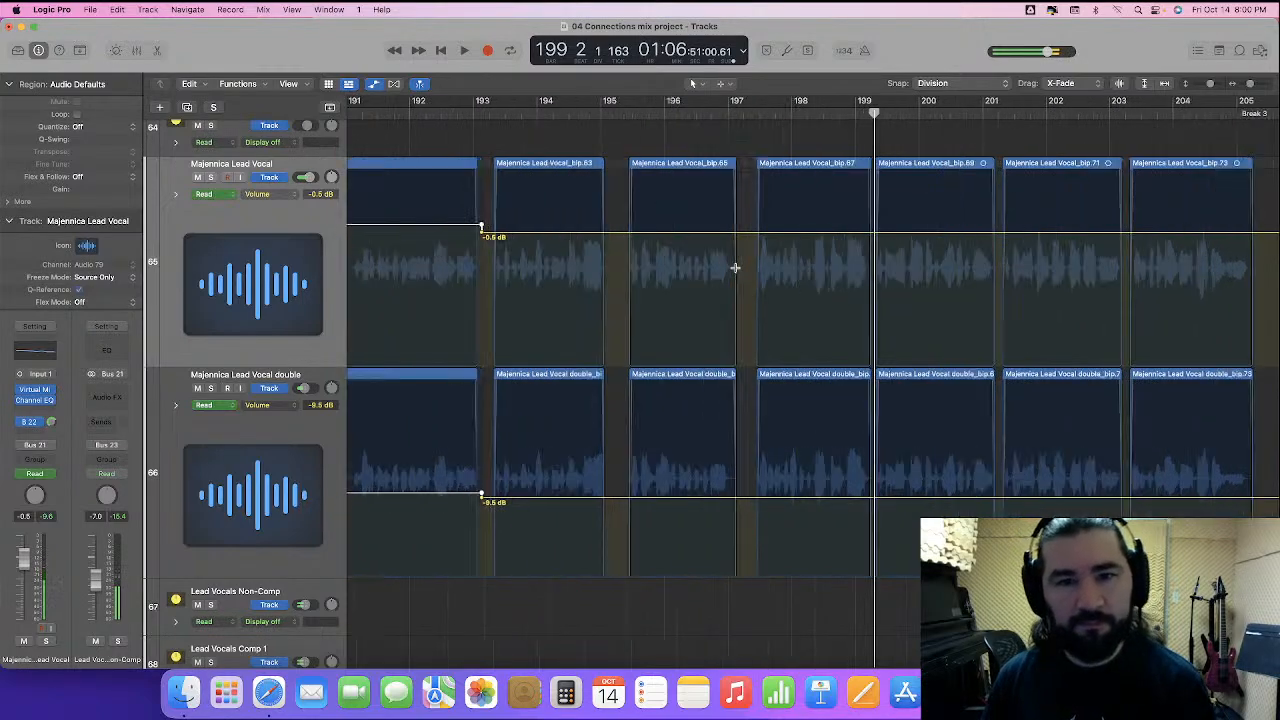
key("super+Right")
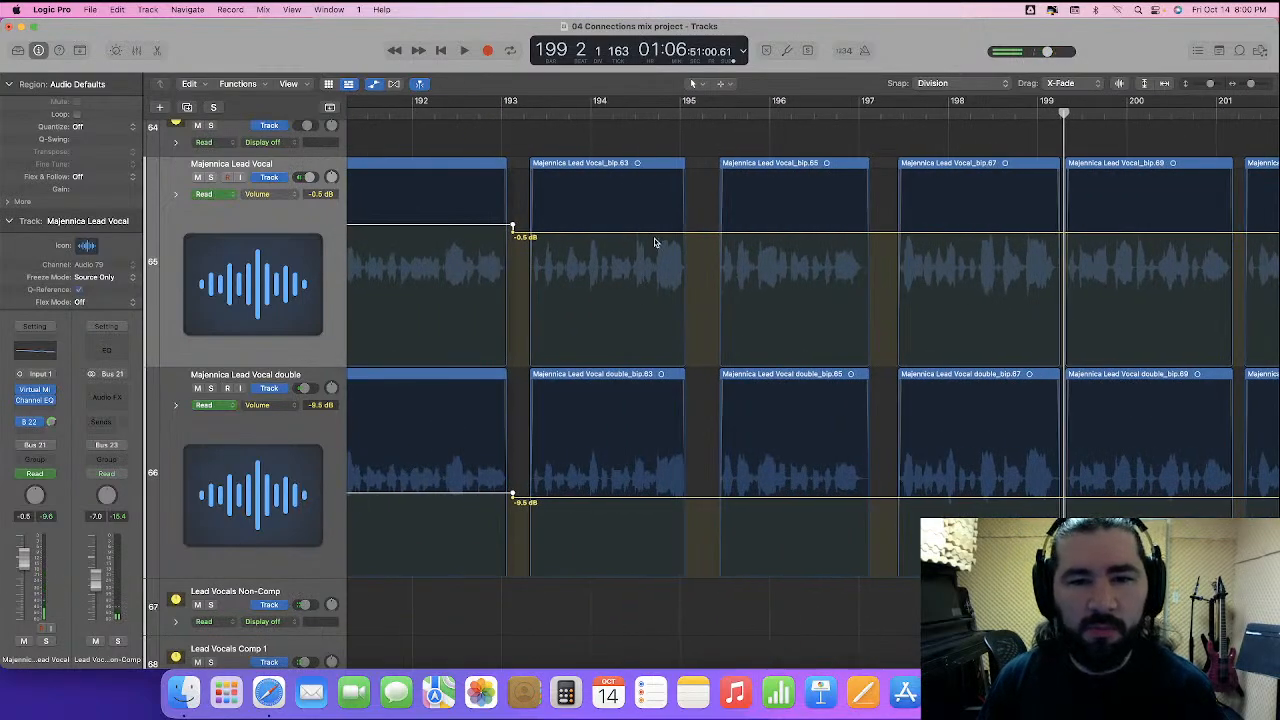
key("super+Right")
key("super+Right")
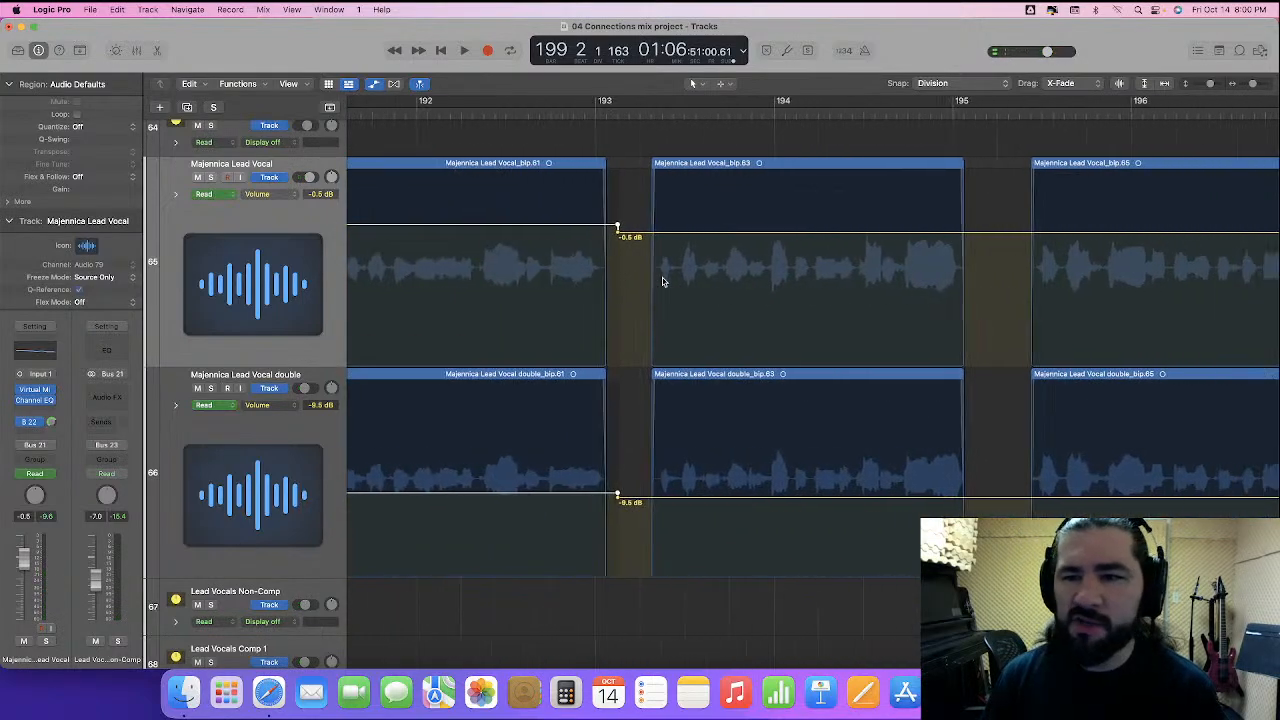
scroll(811, 179, "right", 3)
key("space")
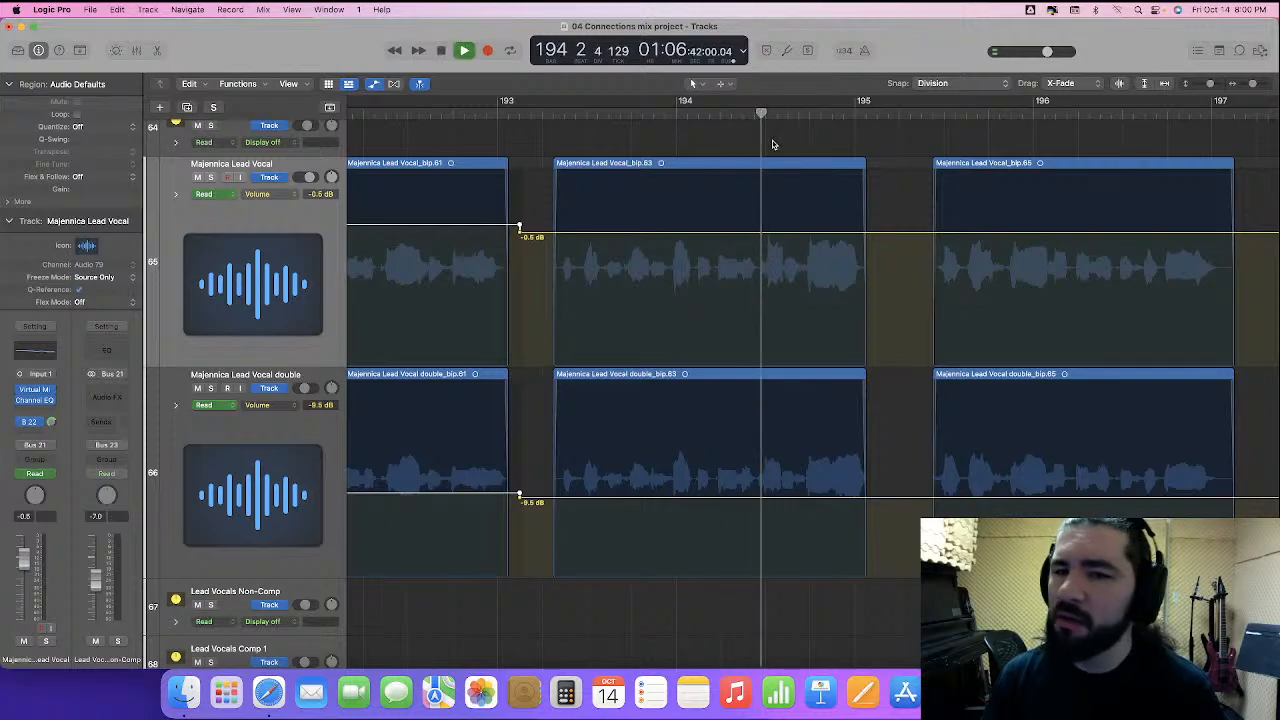
key("space")
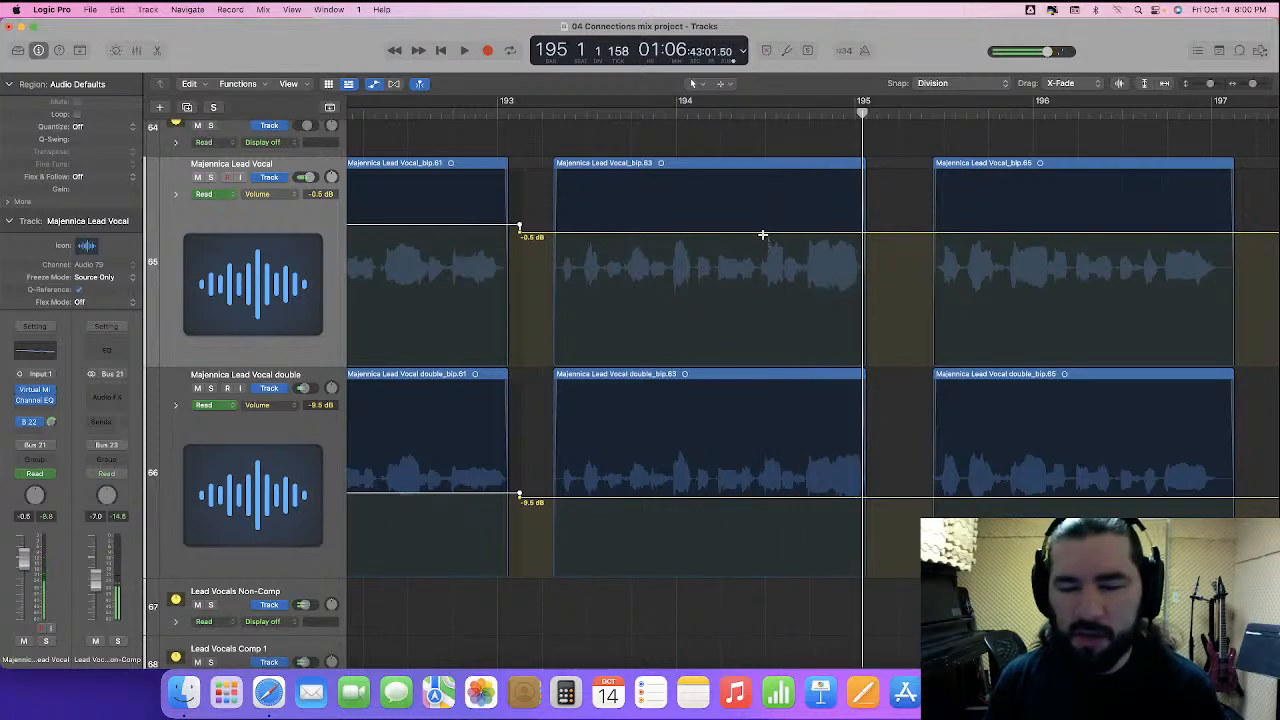
- Raise the automation from bar 193 to about the middle of bar 194 to 0.0 dB on the lead vocal and -9.0 dB on its double
key("super+Right")
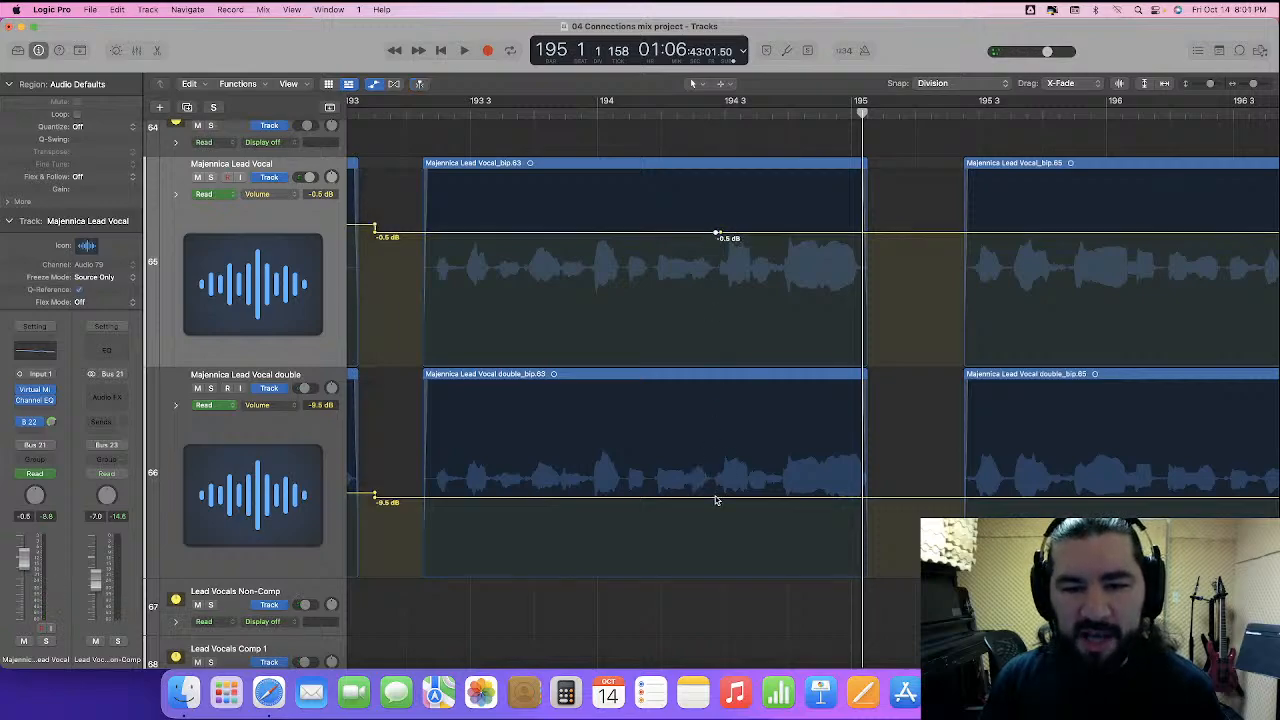
left_click_drag(481, 216, 612, 546)
left_click(530, 165)
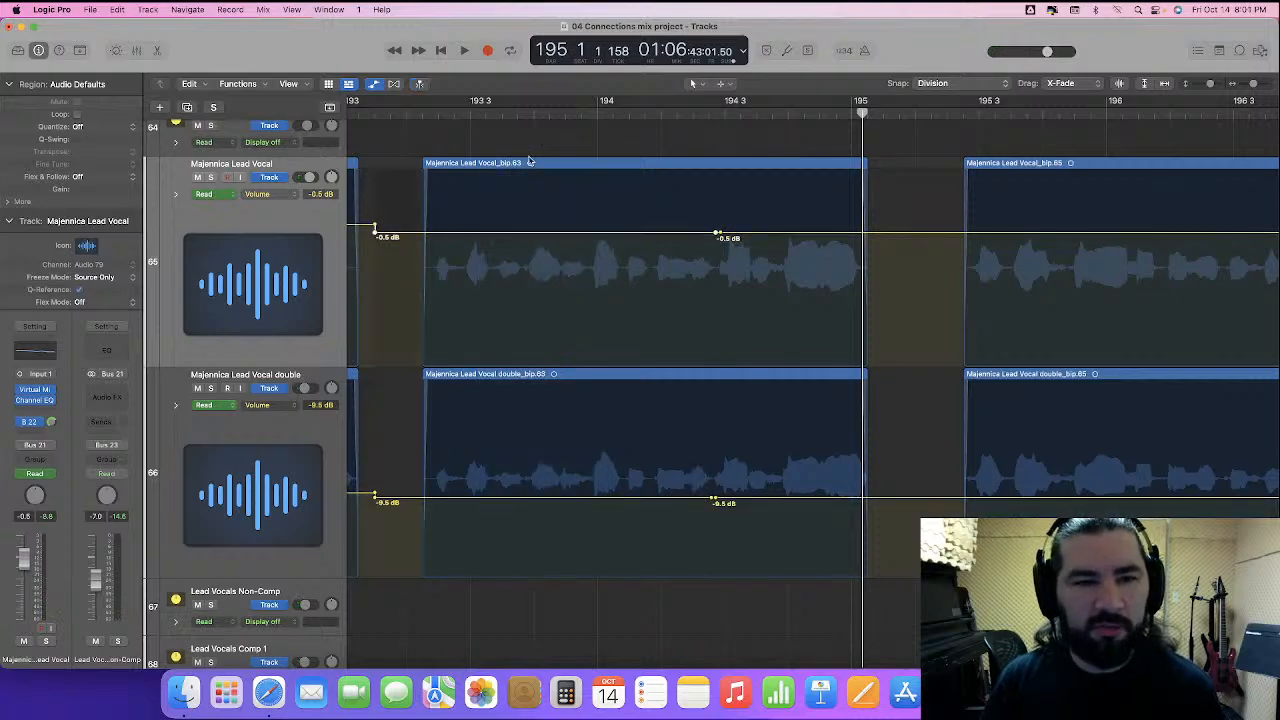
left_click_drag(540, 237, 540, 233)
key("super+Left")
key("super+Left")
key("super+Left")
scroll(541, 234, "left", 4)
scroll(542, 234, "right", 1)
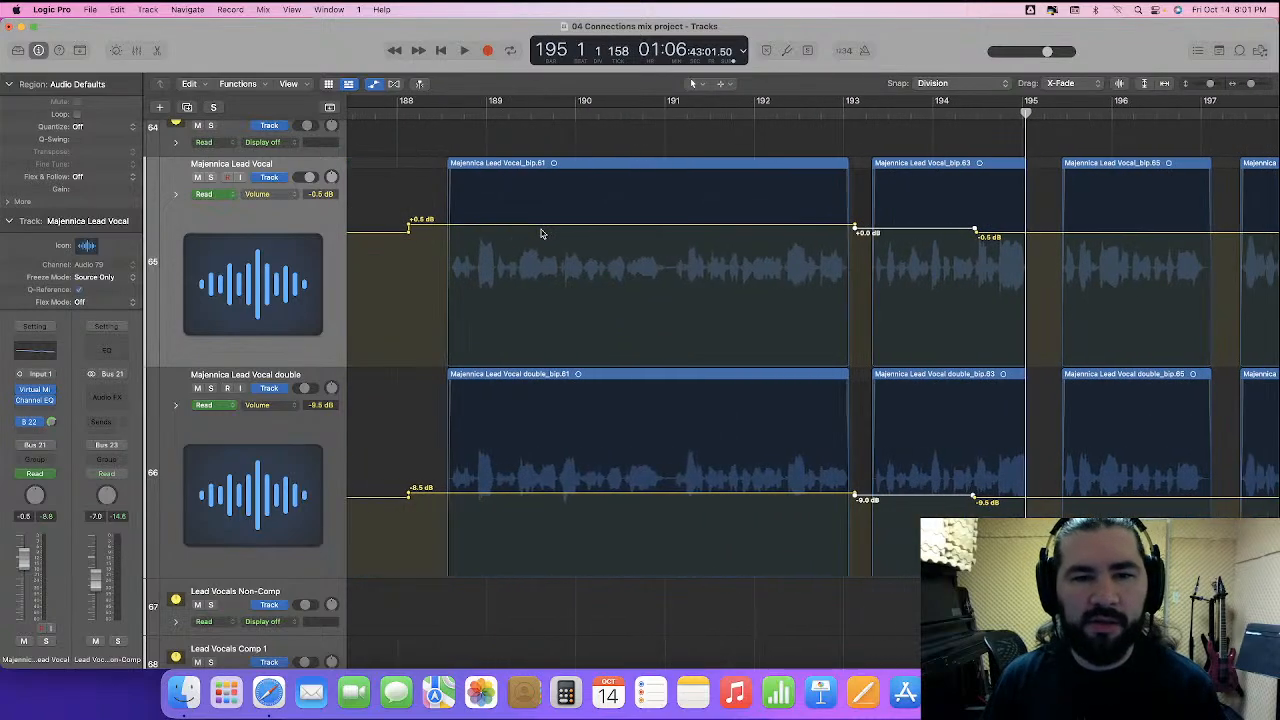
- Replay the vocal phrase around bars 191 and 192 several times to find the words that sit too low
scroll(541, 234, "right", 2)
left_click(608, 114)
key("space")
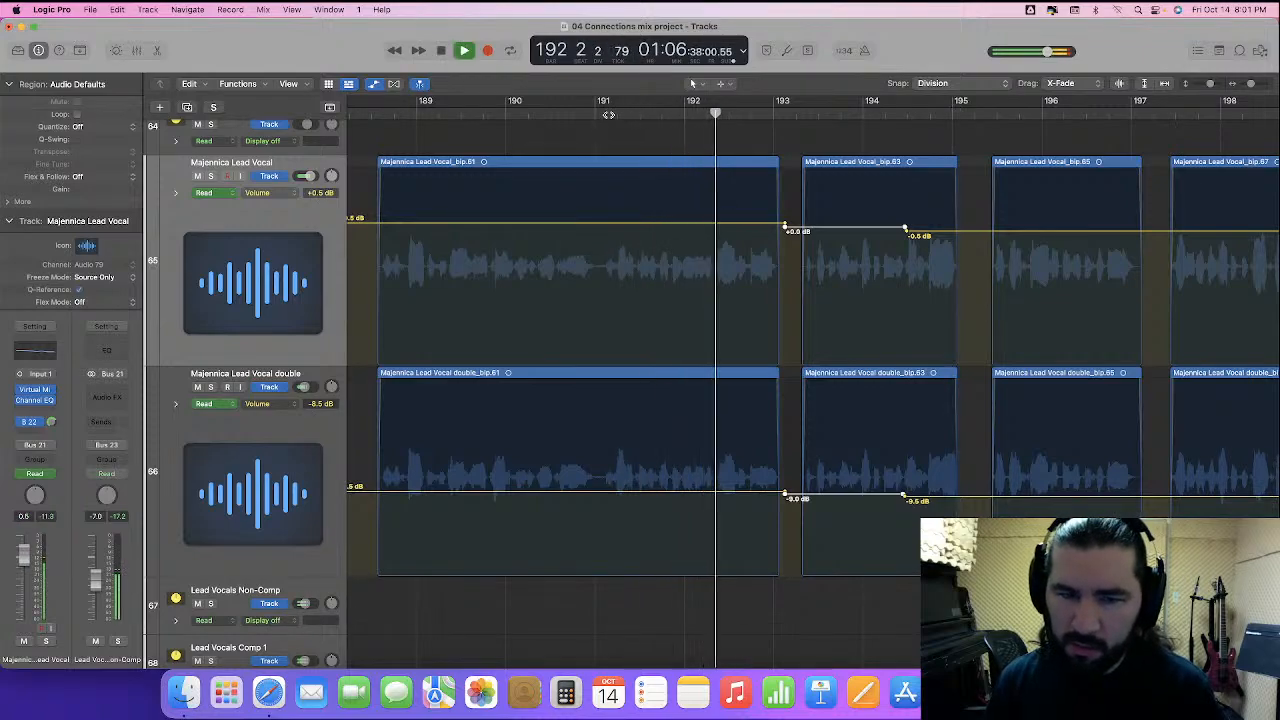
key("space")
left_click(657, 114)
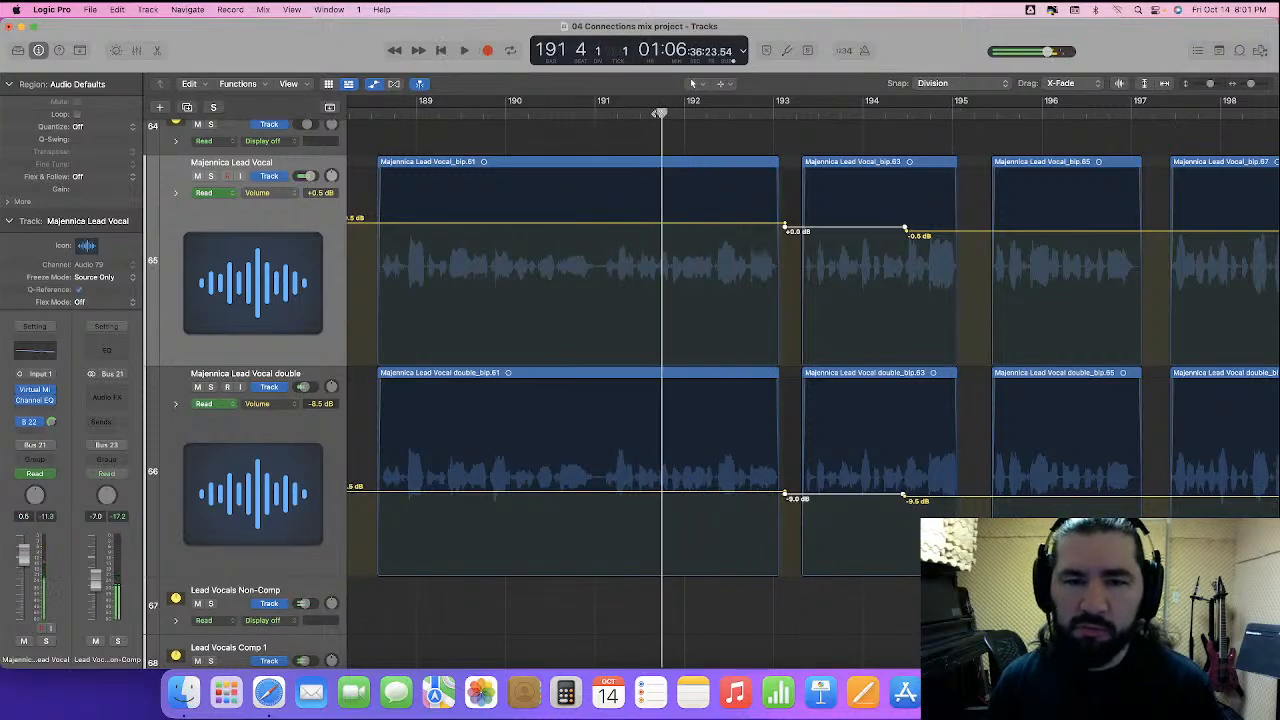
key("super+Right")
left_click(619, 113)
key("space")
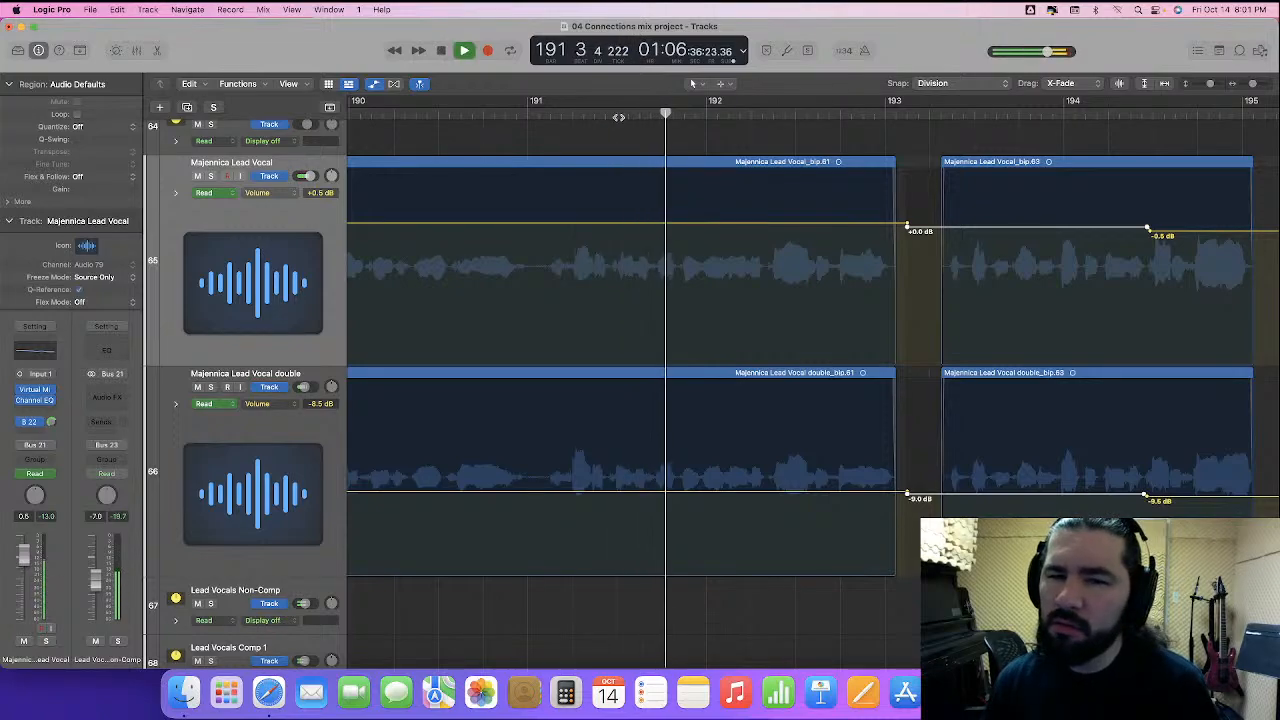
key("space")
- With snapping off, raise the short phrase at the start of bar 192 to +1.0 dB on the lead vocal and -8.0 dB on its double, and play it
left_click(704, 111)
left_click_drag(704, 287, 760, 480)
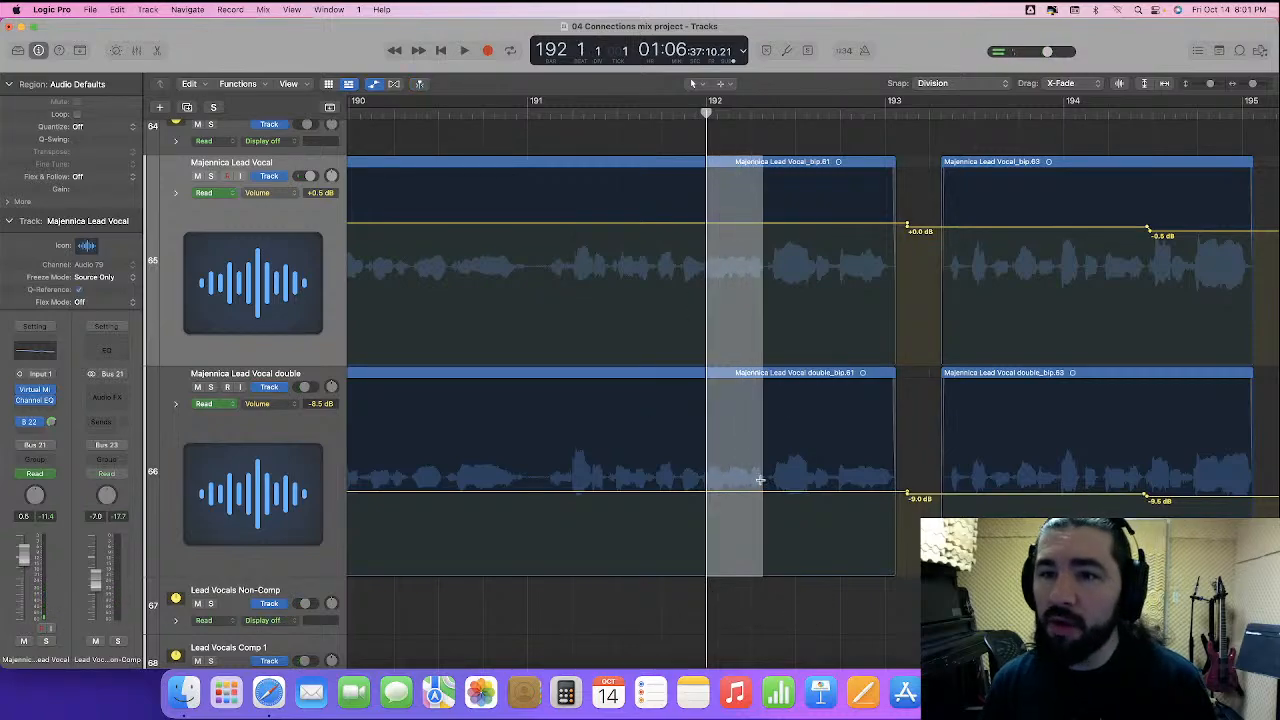
left_click(703, 270)
left_click_drag(701, 277, 763, 456)
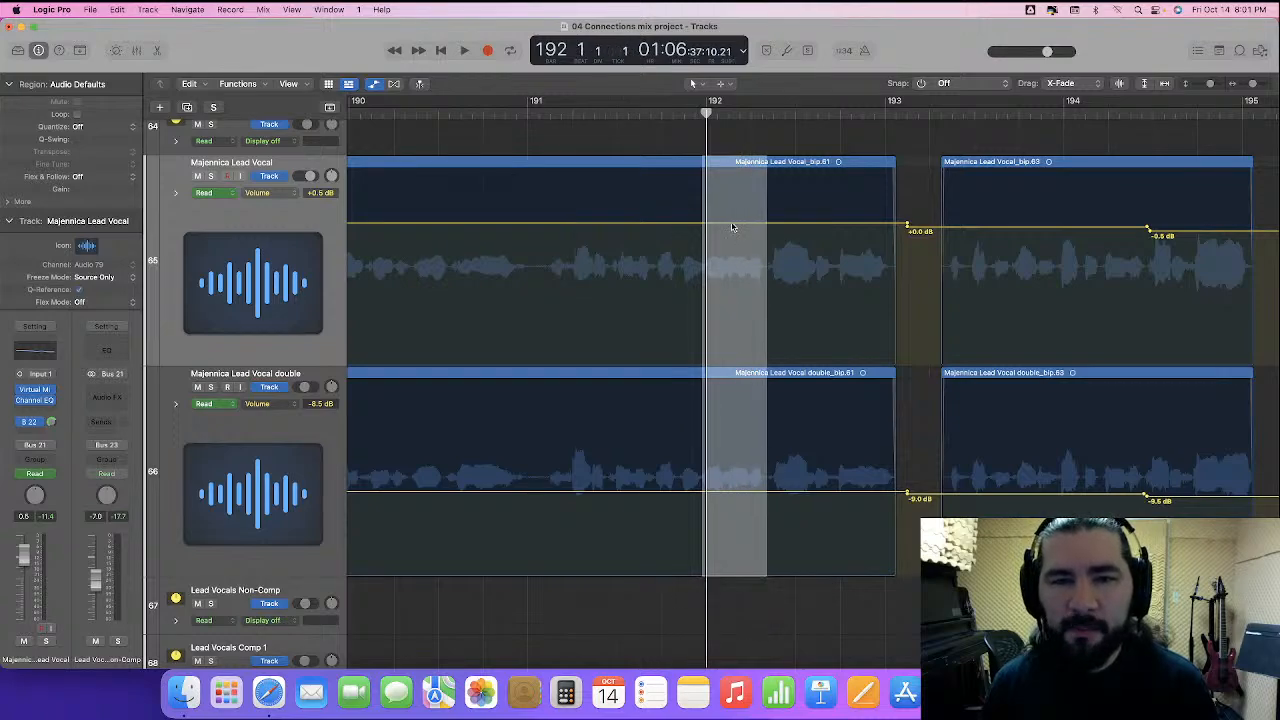
left_click_drag(731, 225, 731, 219)
key("space")
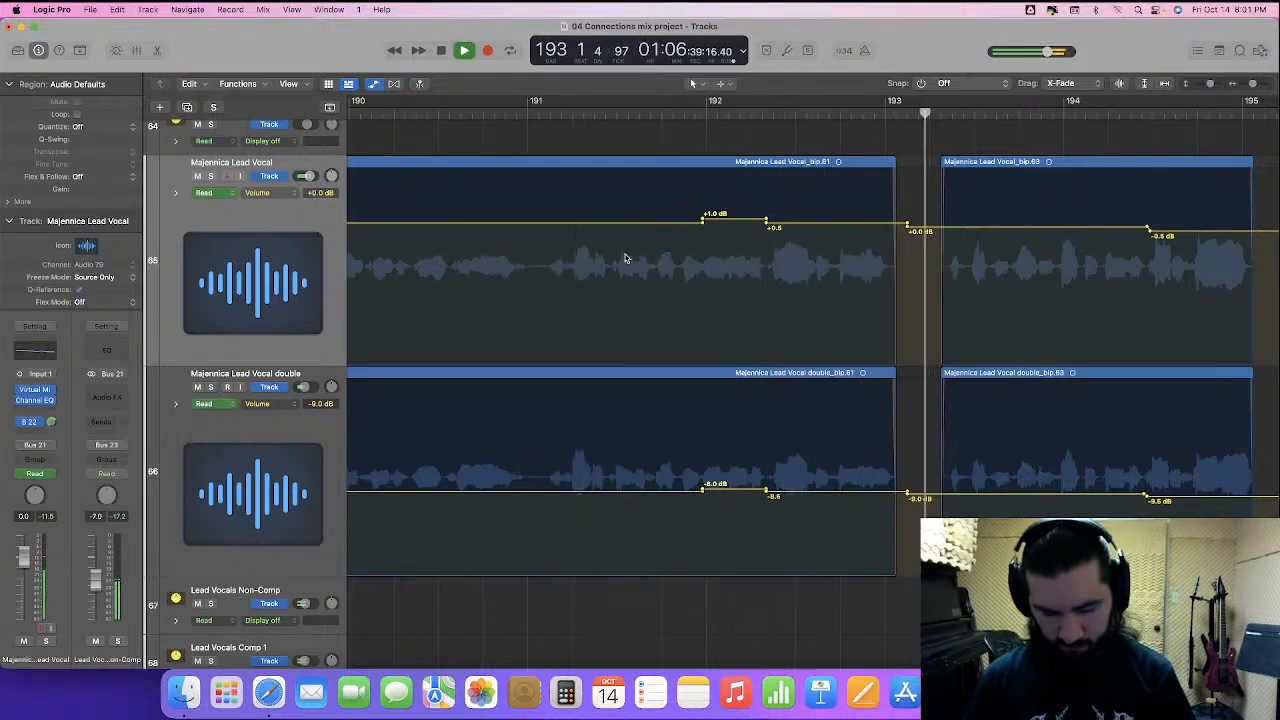
- Play Verse 2 from bar 176 and raise its automation up to bar 188 to 0.0 dB on the lead vocal and -9.0 dB on its double
key("super+Left")
key("super+Left")
key("super+Left")
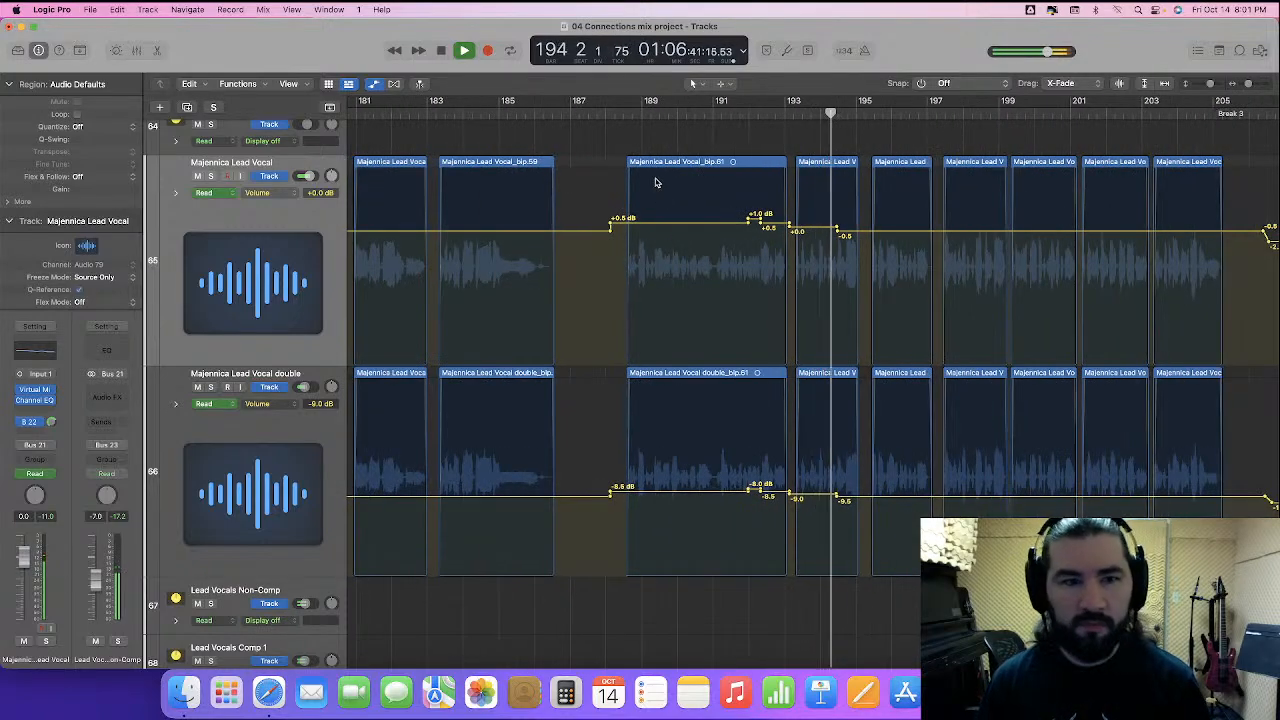
scroll(640, 220, "left", 5)
key("space")
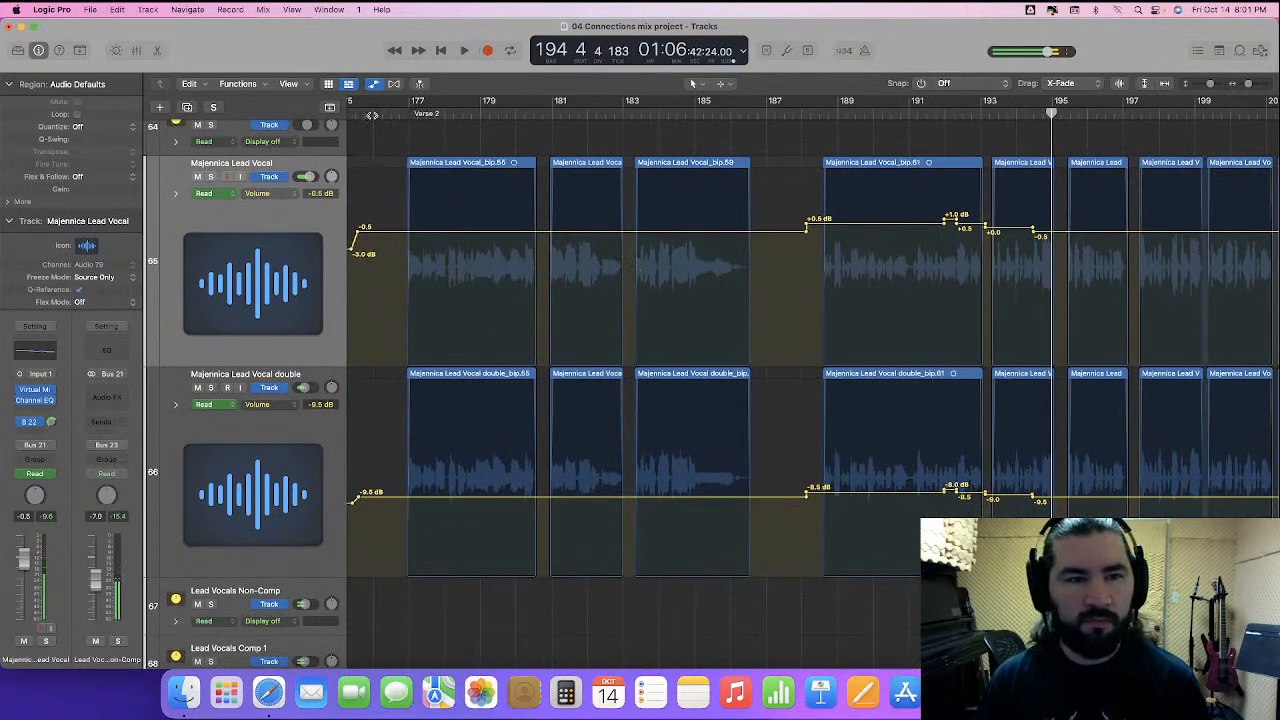
left_click(372, 113)
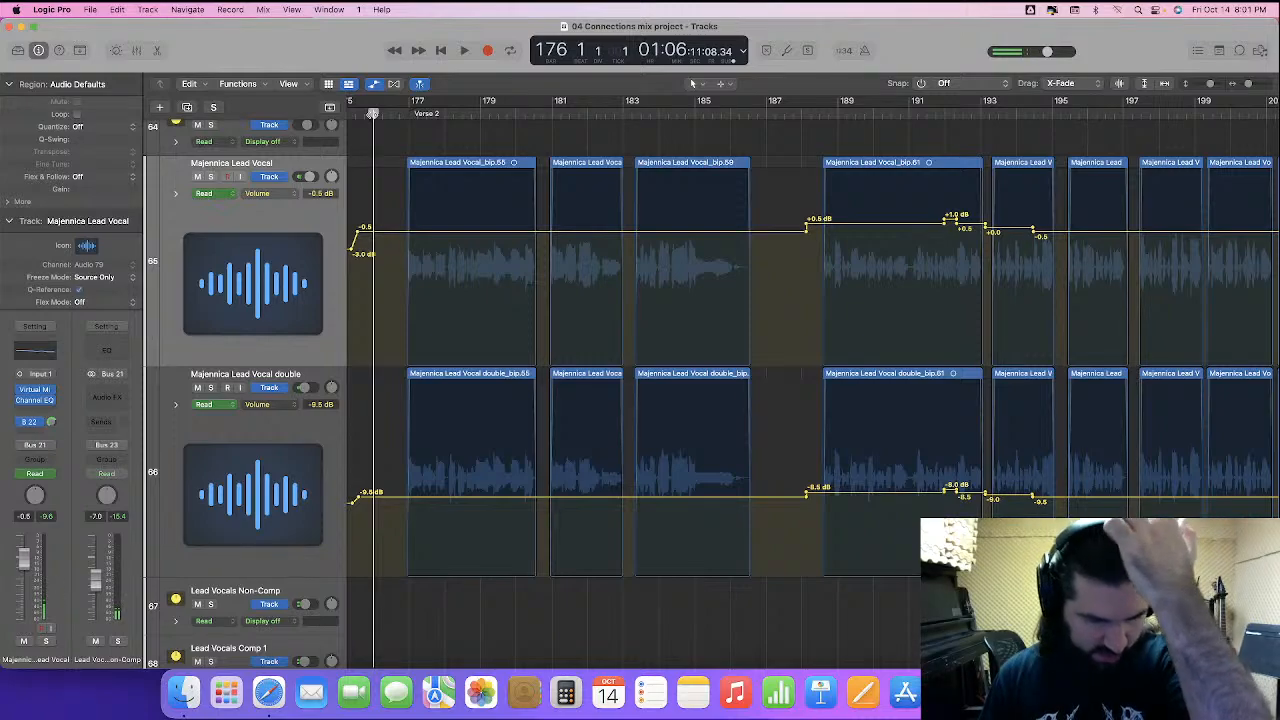
key("space")
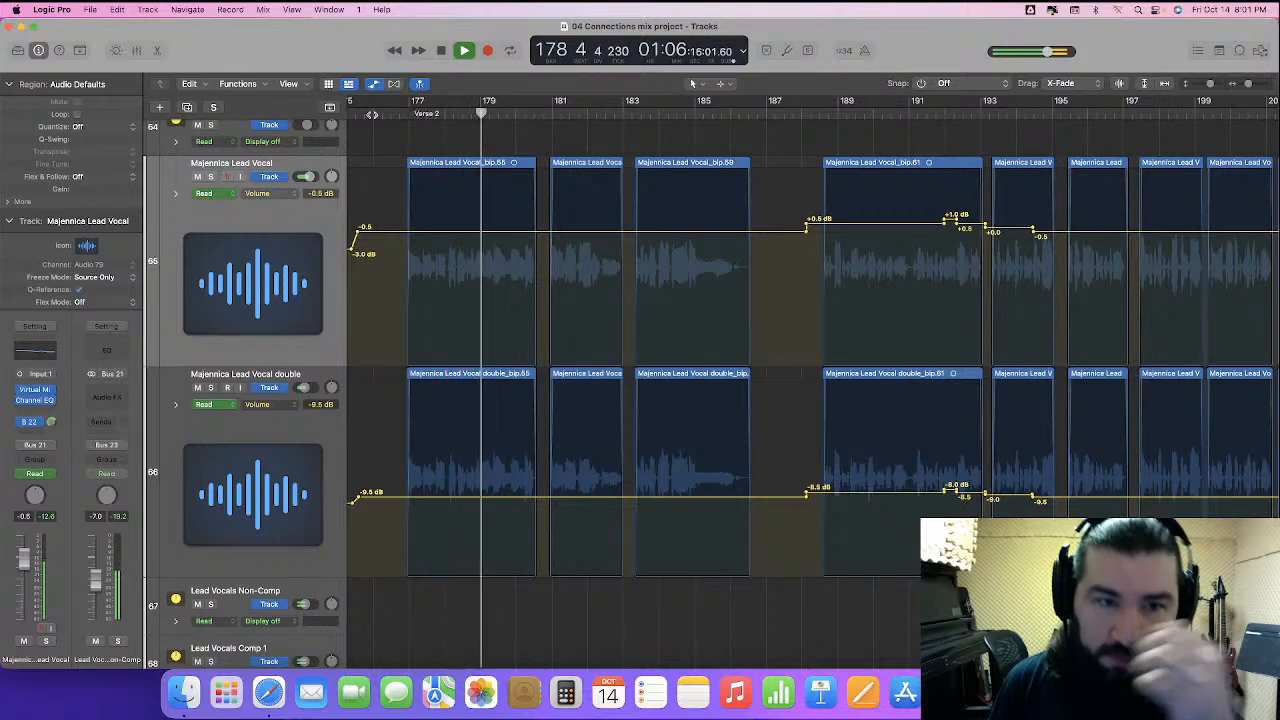
left_click_drag(463, 217, 536, 524)
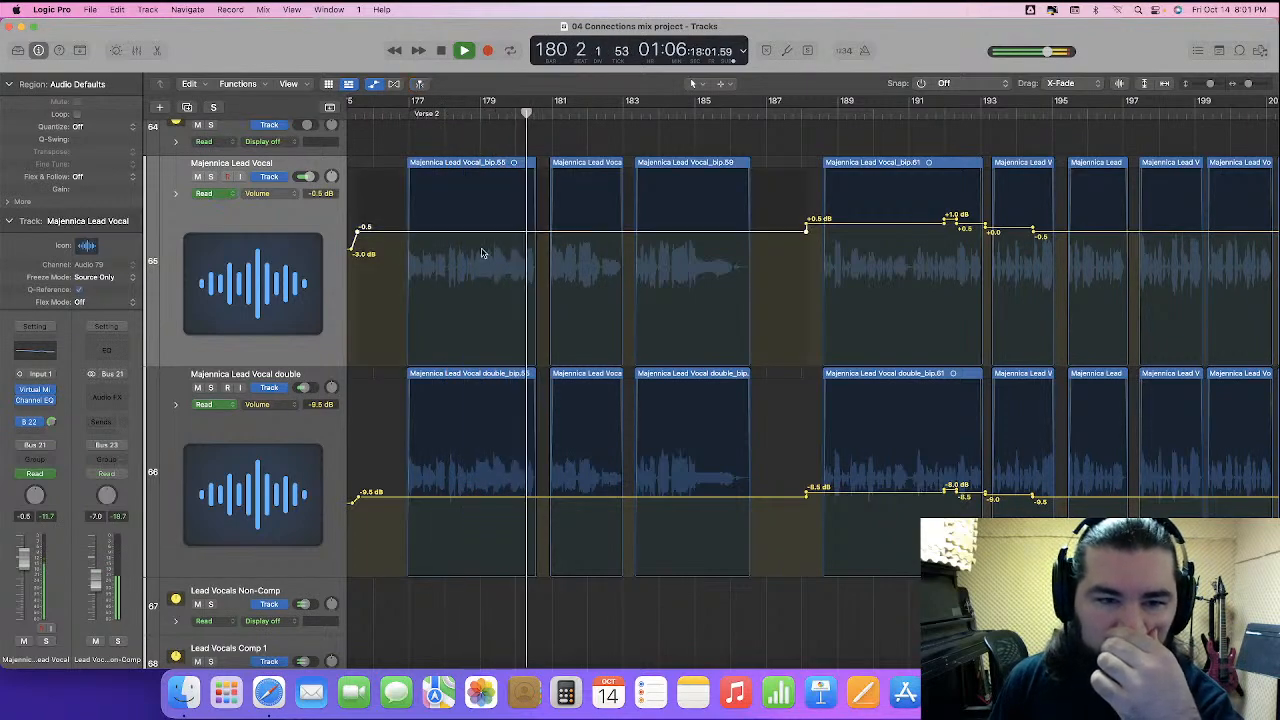
left_click_drag(479, 237, 506, 279)
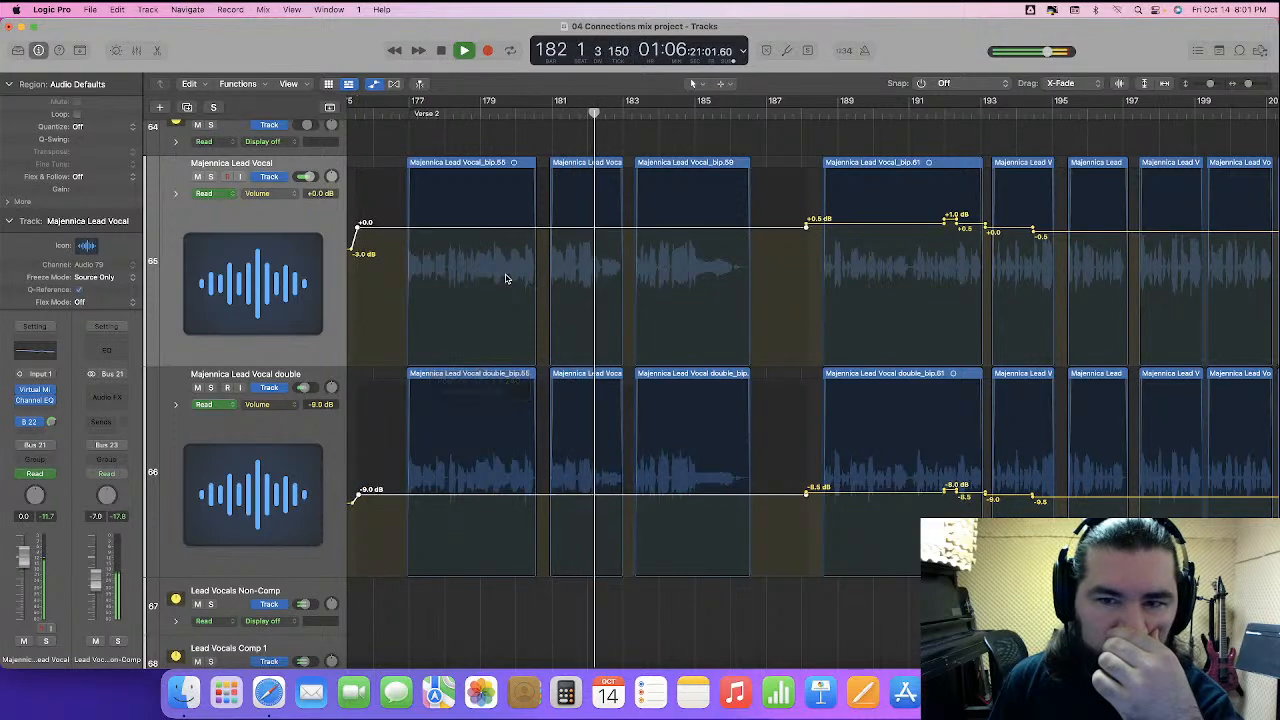
left_click(387, 108)
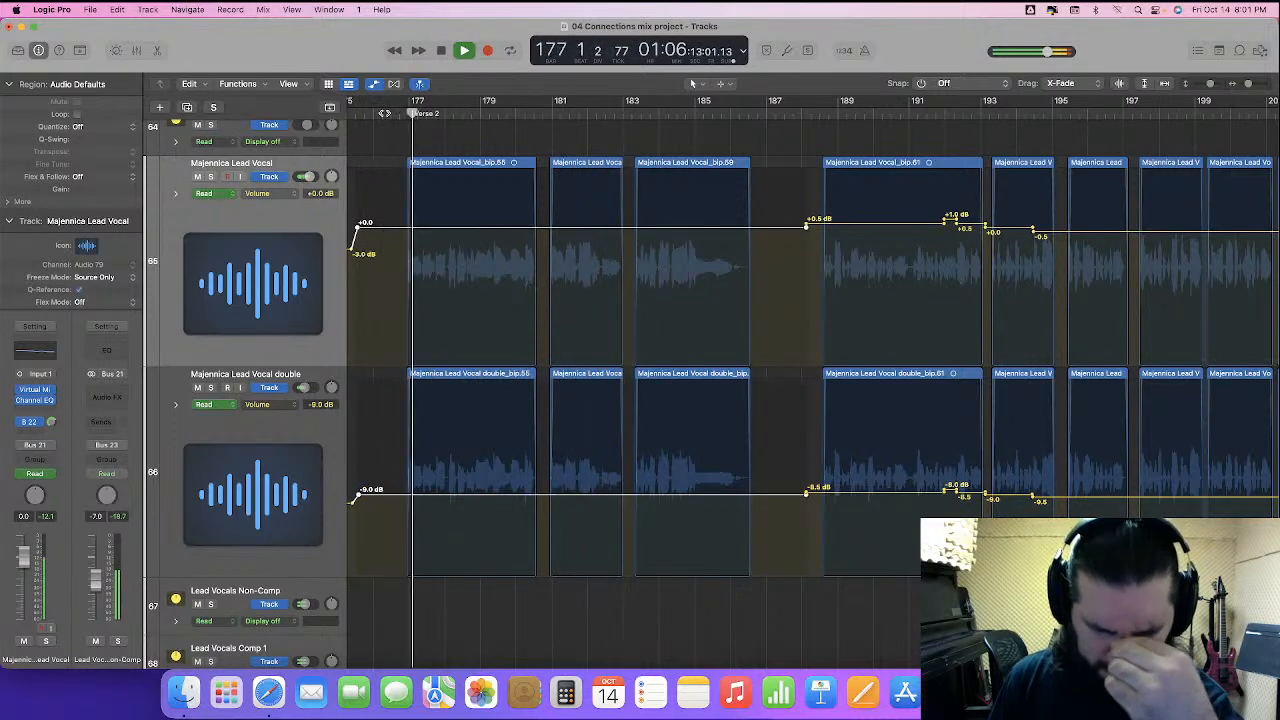
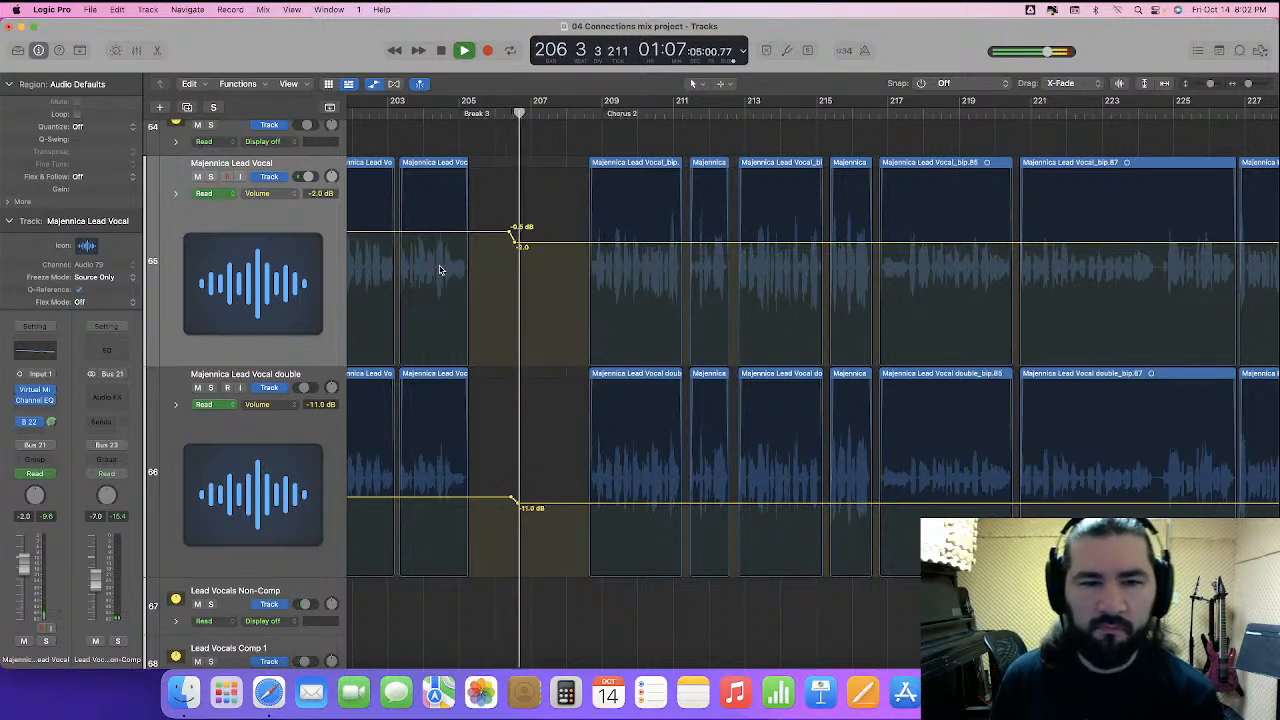
- Raise the lead vocal double's volume automation from Break 3 into Chorus 2 to -10.0 dB
left_click_drag(576, 506, 577, 502)
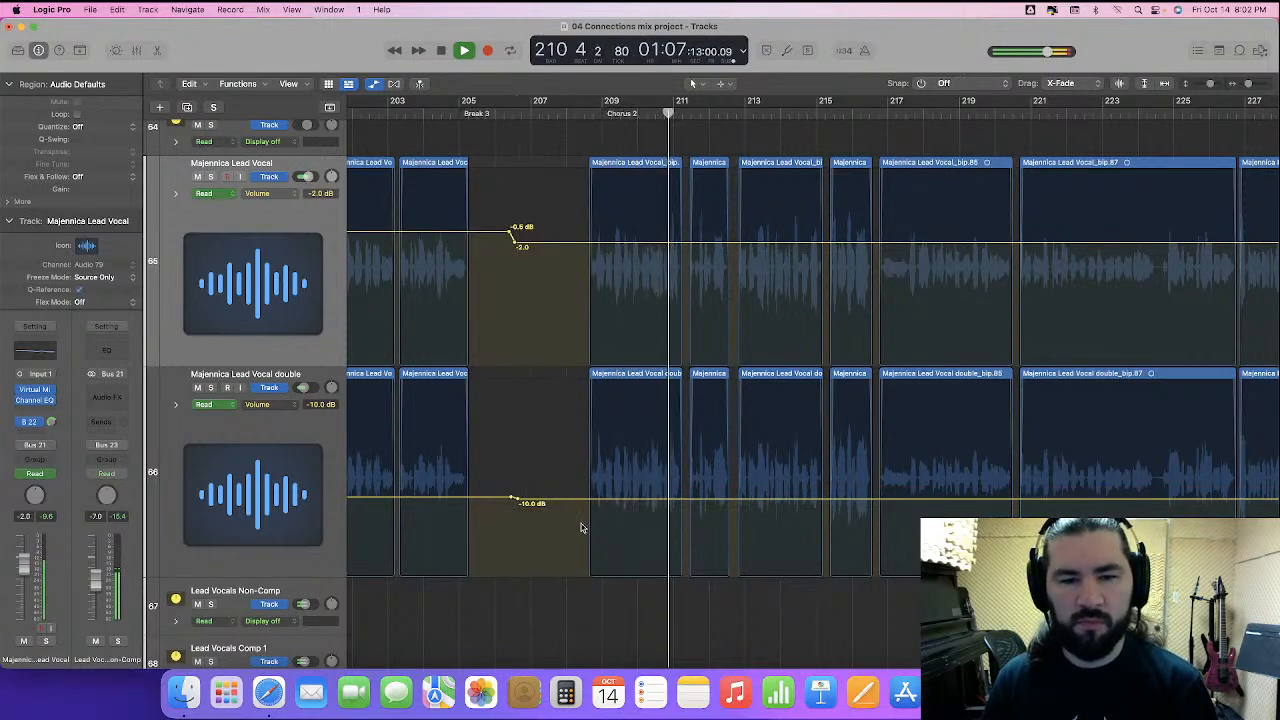
- Lower the volume automation of the BG 1 background vocal tracks before about bar 217 to -4.0 dB
scroll(580, 527, "down", 10)
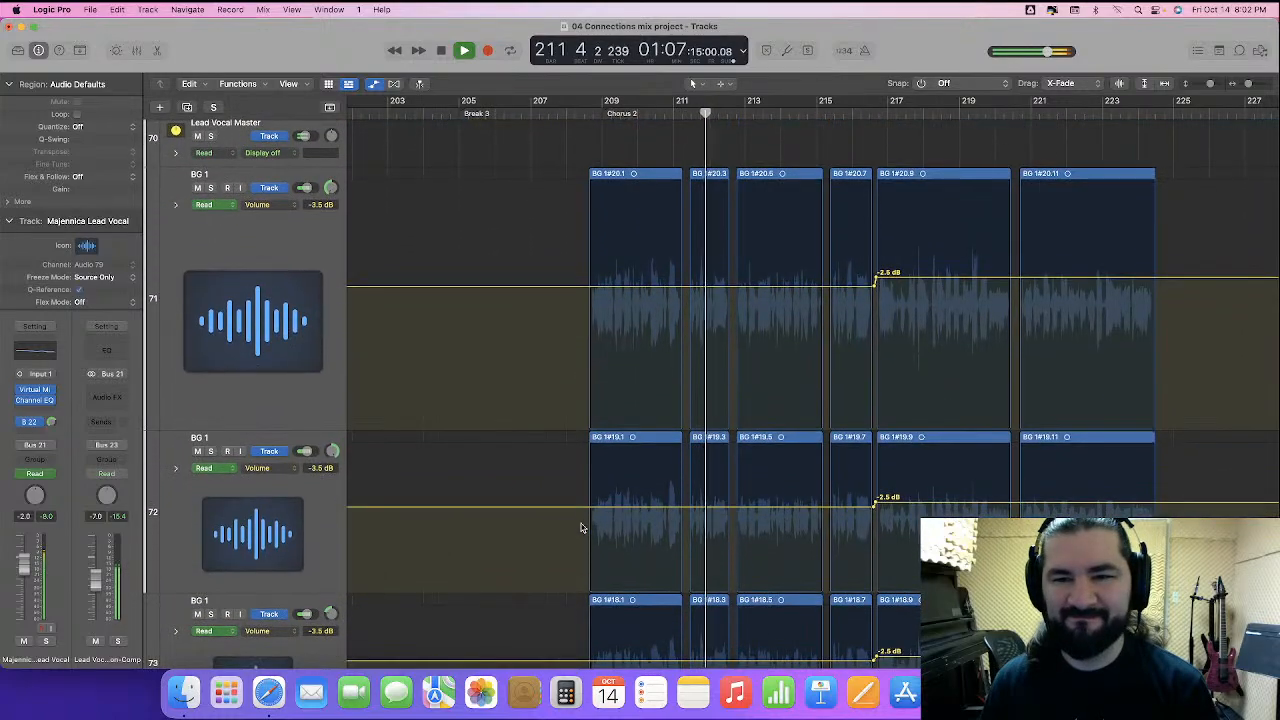
scroll(558, 318, "down", 4)
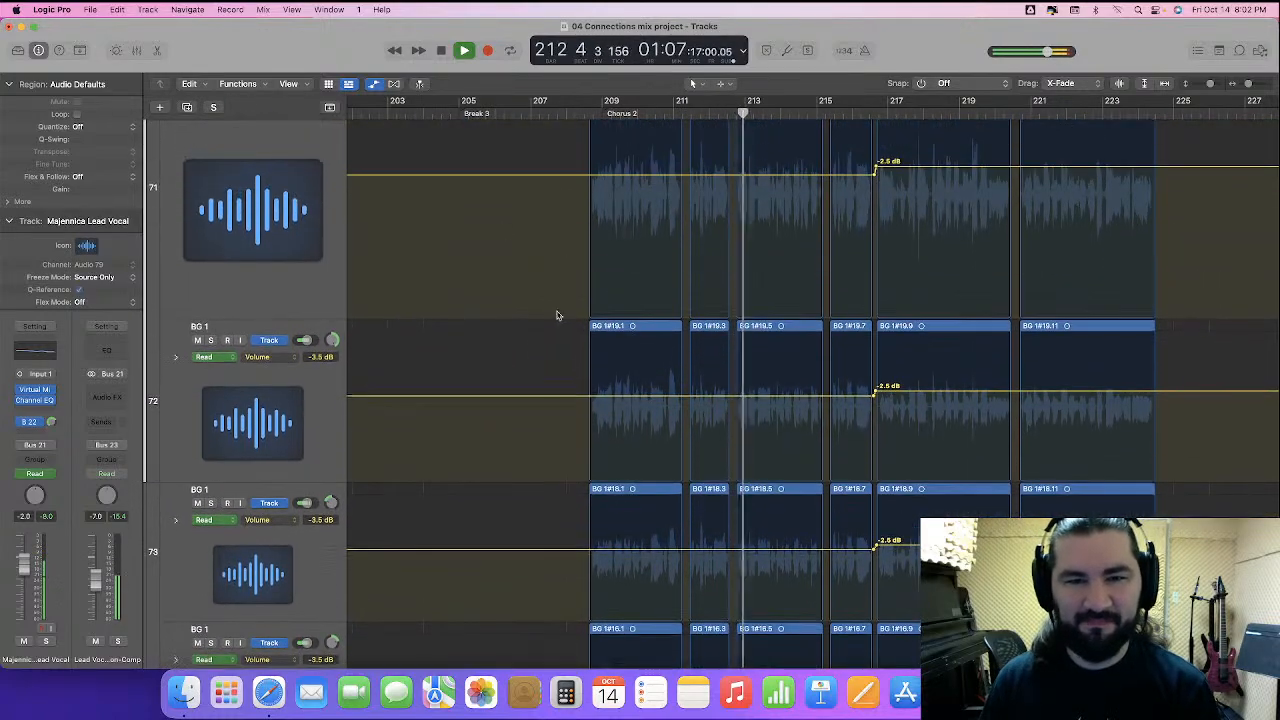
left_click_drag(494, 152, 546, 636)
left_click(532, 544)
scroll(521, 339, "up", 3)
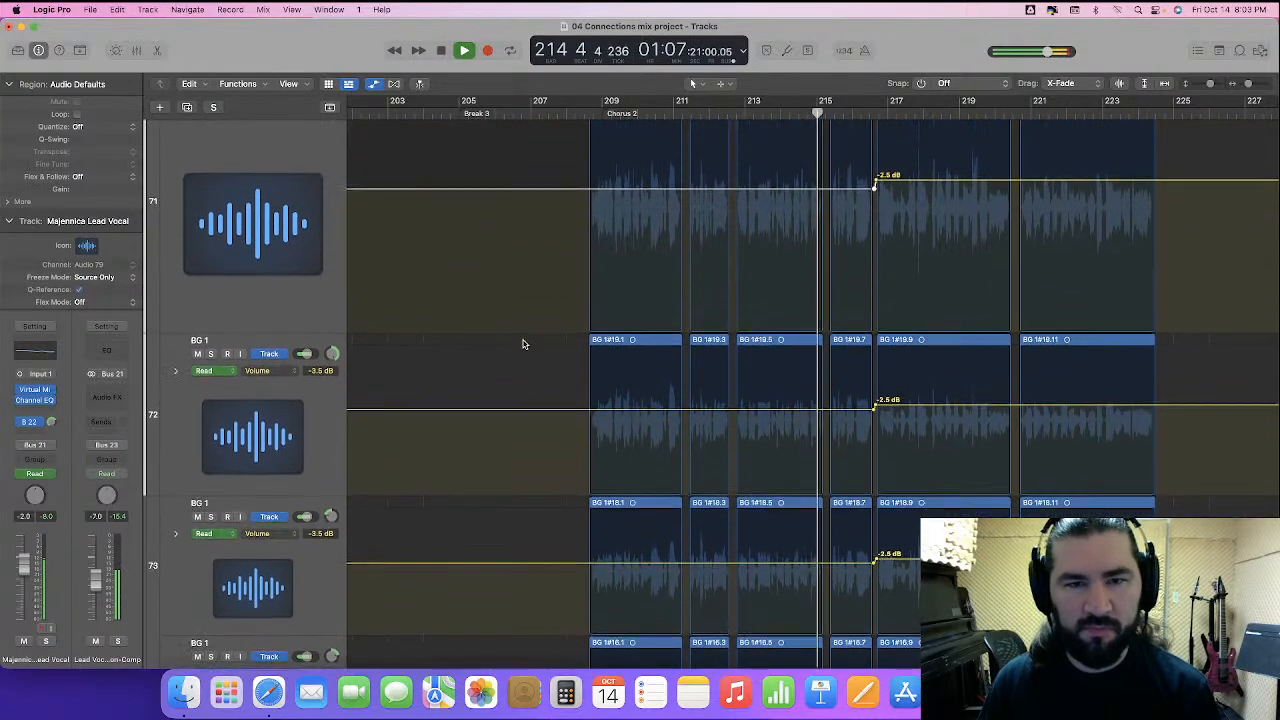
left_click_drag(530, 197, 531, 201)
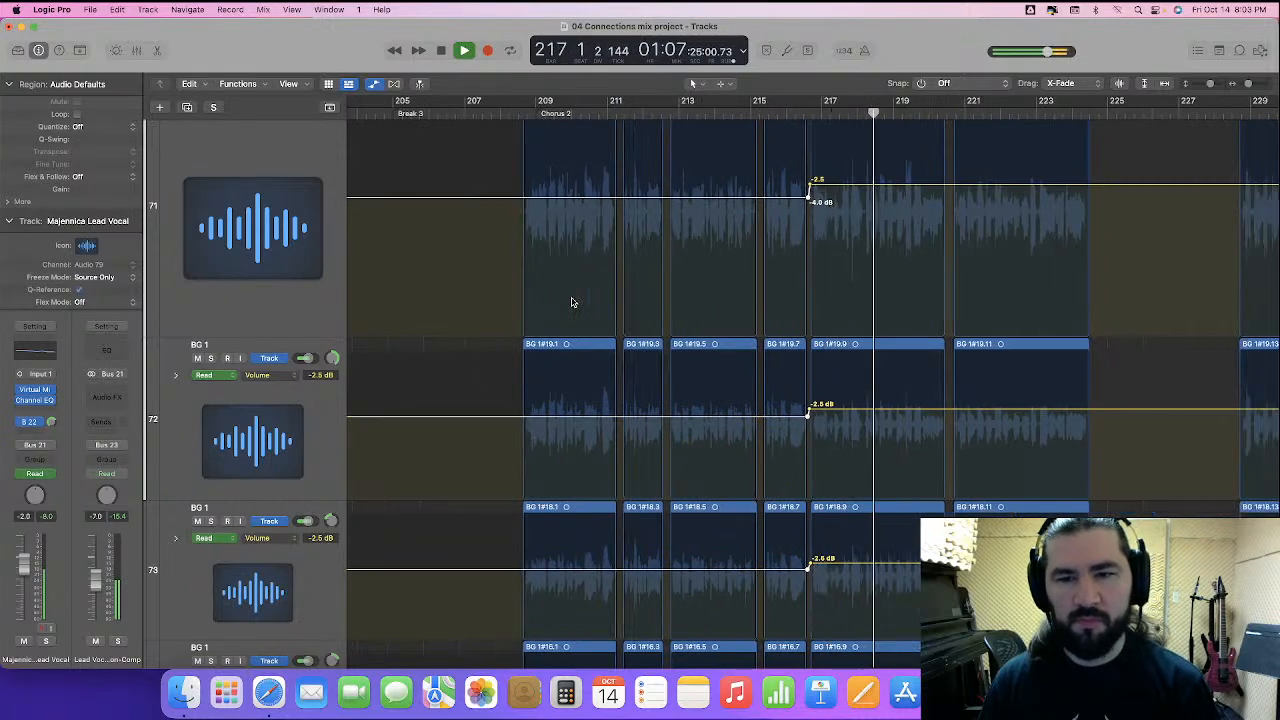
- Add volume points at about bar 227 on the BG 1 tracks and lower the stretch from bar 217 to -3.0 dB
left_click(1040, 188)
left_click(1048, 411)
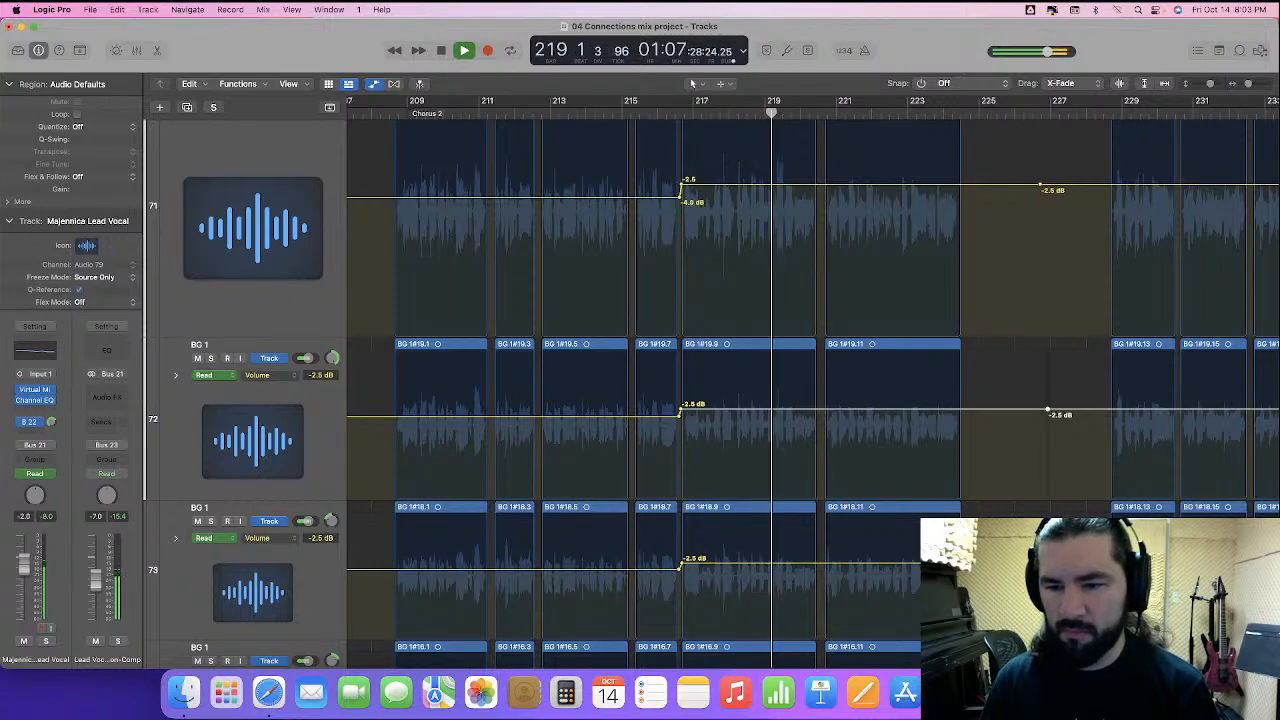
scroll(812, 390, "down", 2)
scroll(808, 370, "up", 3)
left_click_drag(762, 217, 837, 630)
scroll(802, 420, "up", 3)
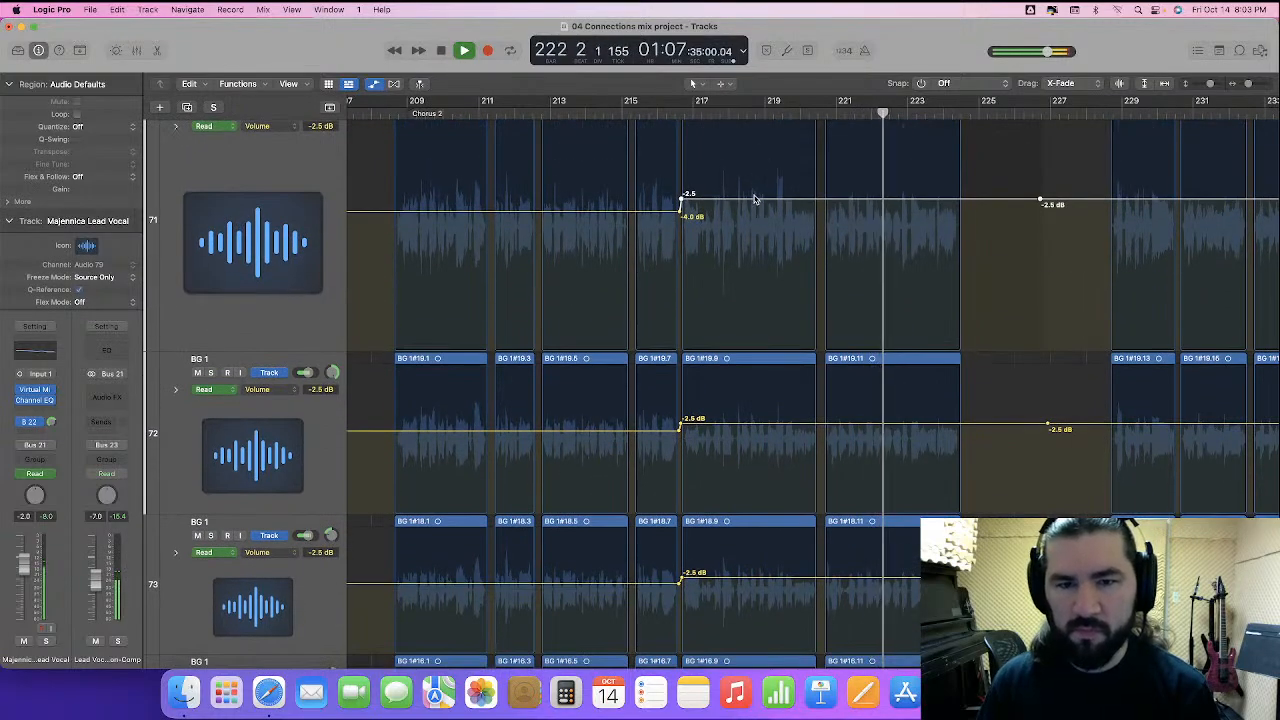
left_click_drag(755, 203, 757, 206)
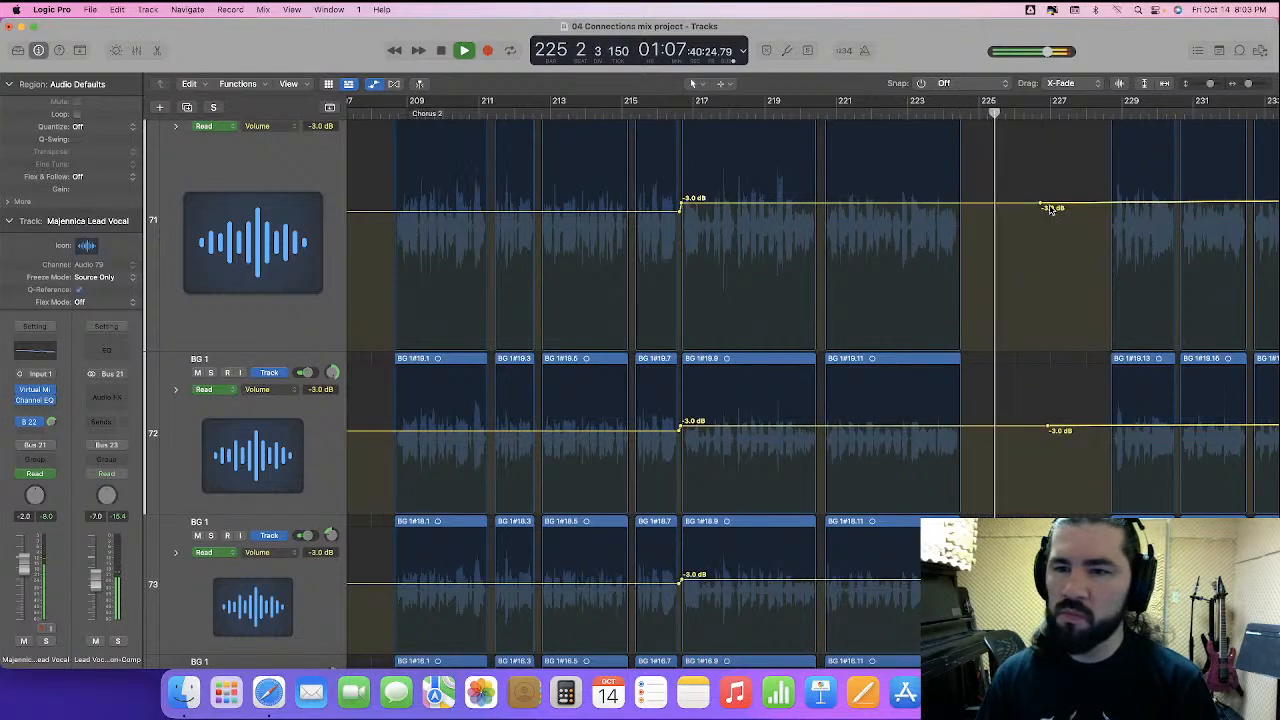
- Delete the volume automation points near bar 227 on all BG 1 tracks
left_click_drag(1021, 179, 1067, 668)
key("Delete")
scroll(533, 585, "down", 2)
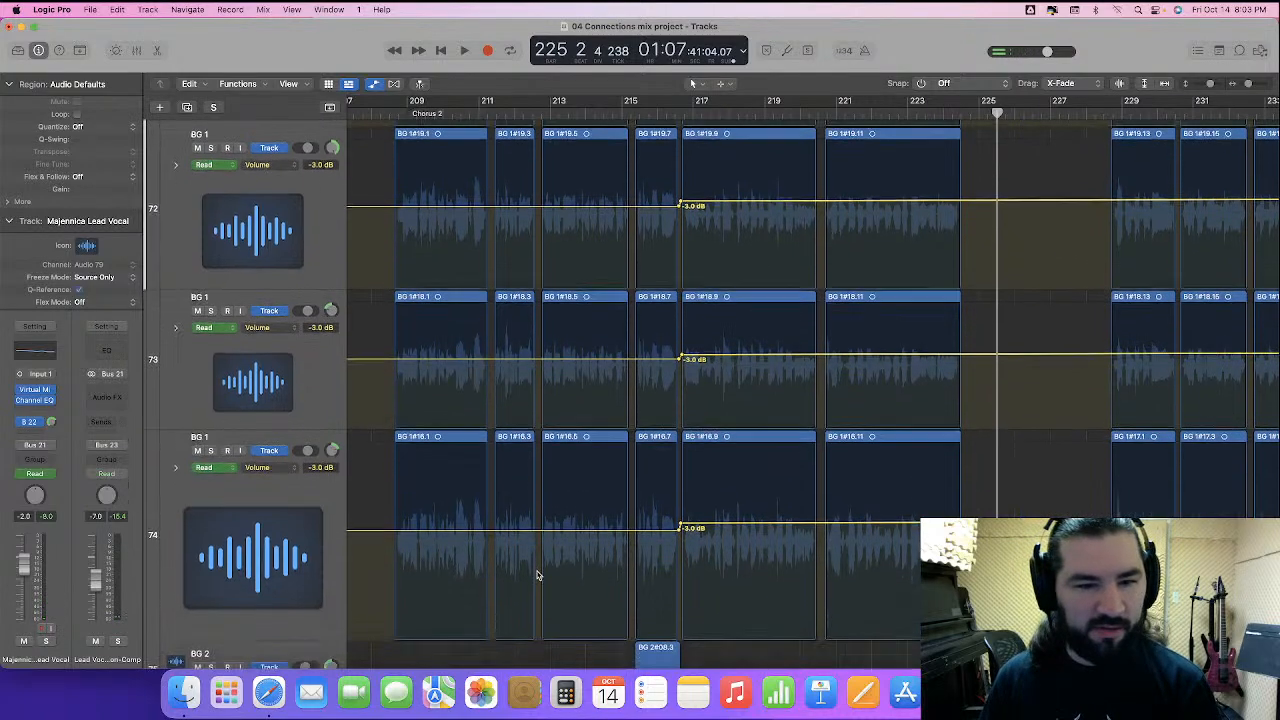
- Shrink the lower three BG 1 tracks to minimum height and make the top BG 1 track slightly shorter
left_click_drag(270, 633, 259, 480)
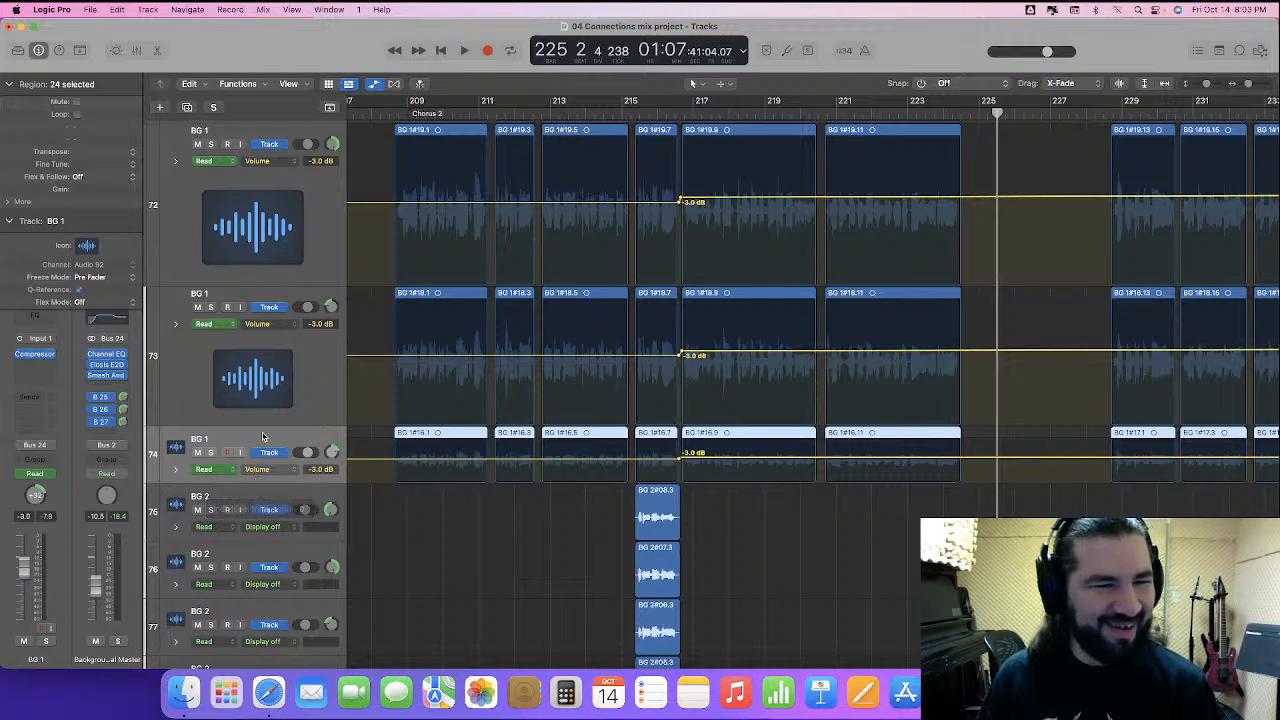
left_click_drag(263, 428, 262, 258)
scroll(275, 316, "up", 1)
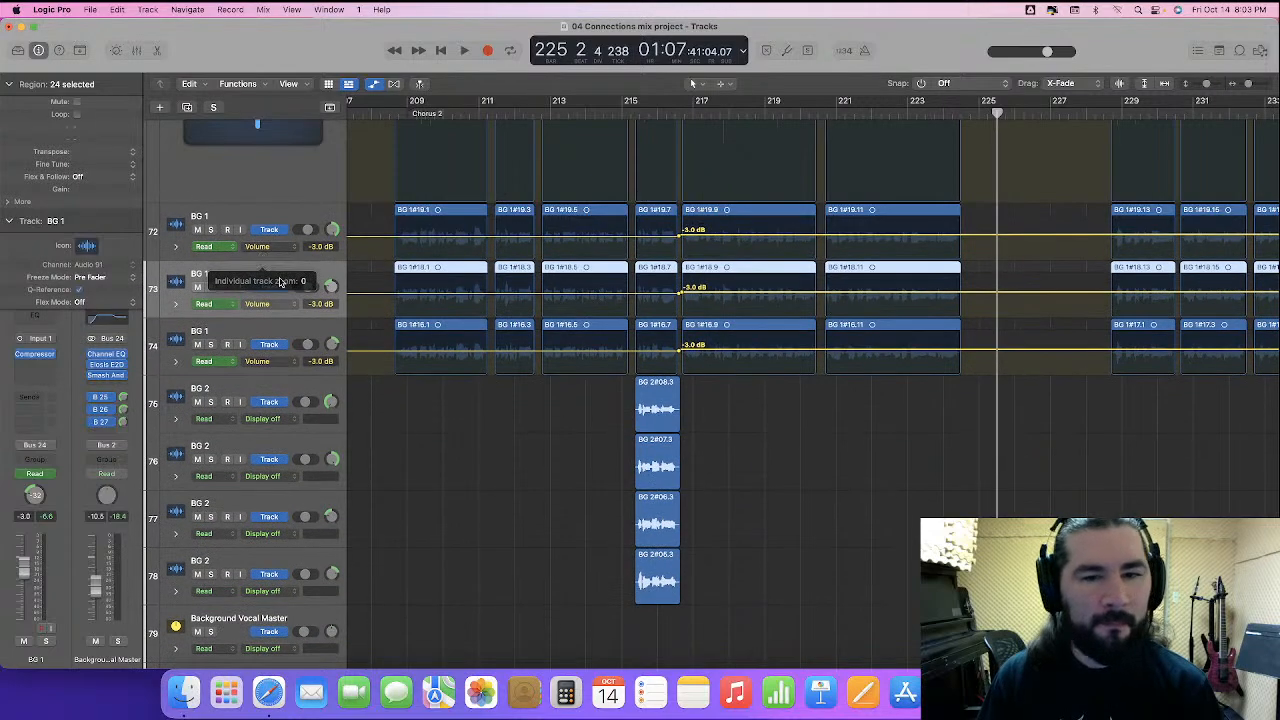
scroll(298, 303, "up", 5)
left_click_drag(264, 461, 262, 396)
left_click(382, 382)
scroll(615, 545, "down", 3)
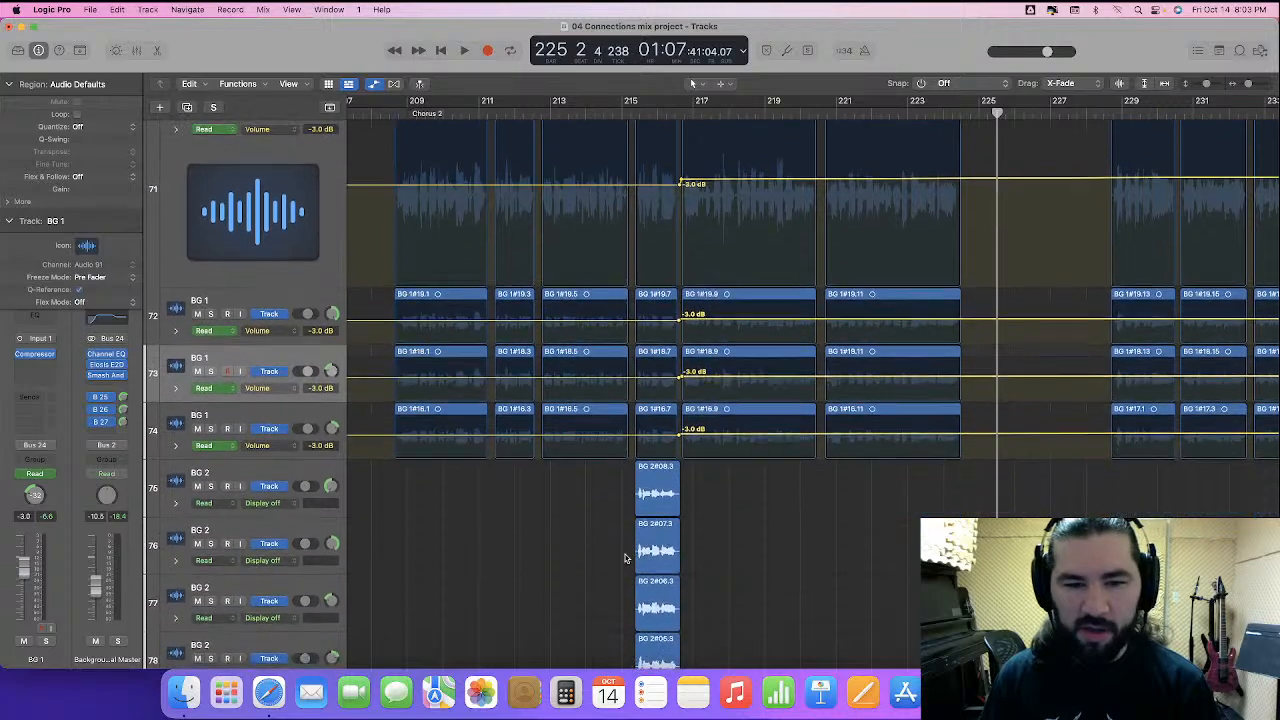
scroll(458, 230, "up", 3)
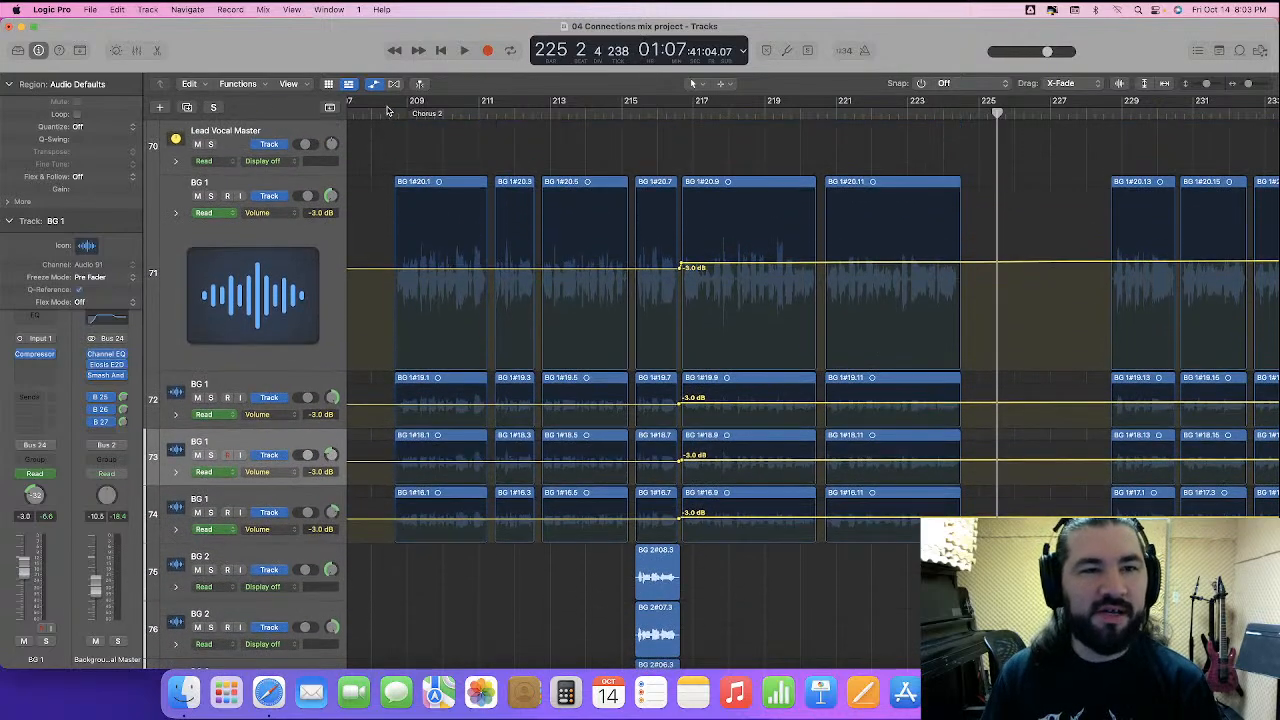
- Play Chorus 2 from bar 207 to judge the background vocals against the lead vocal and its double
scroll(450, 133, "left", 3)
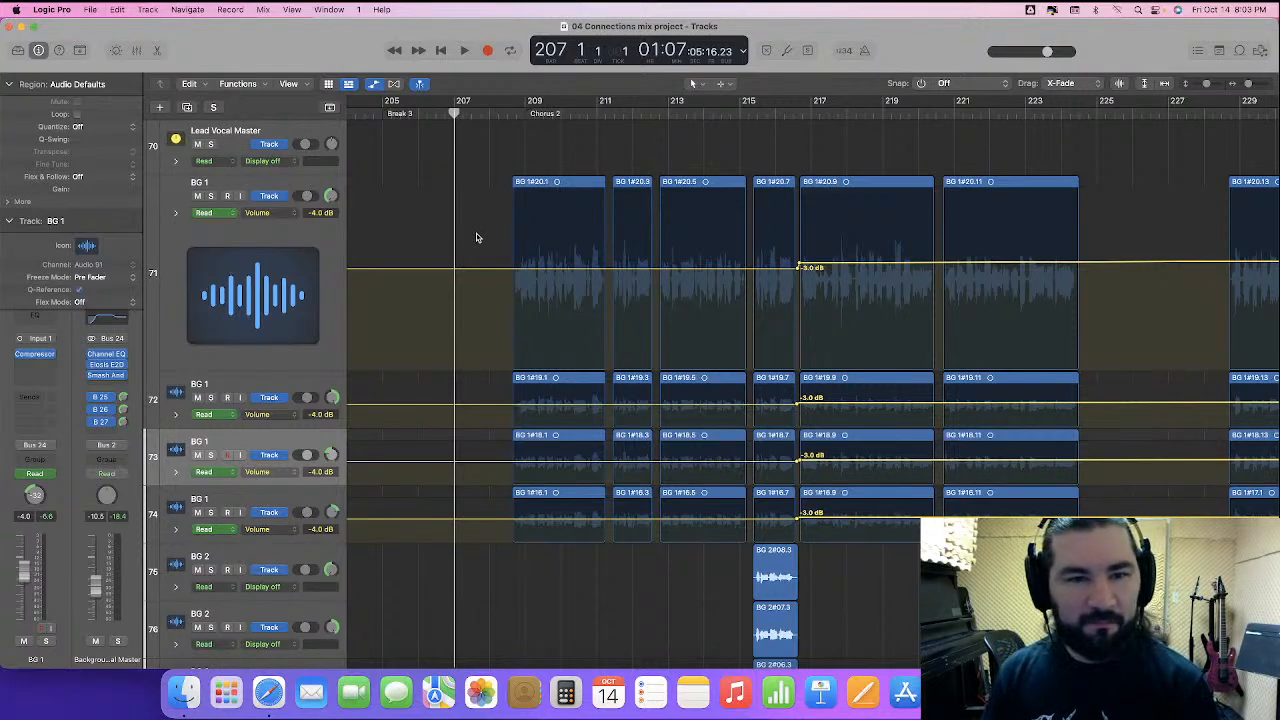
key("space")
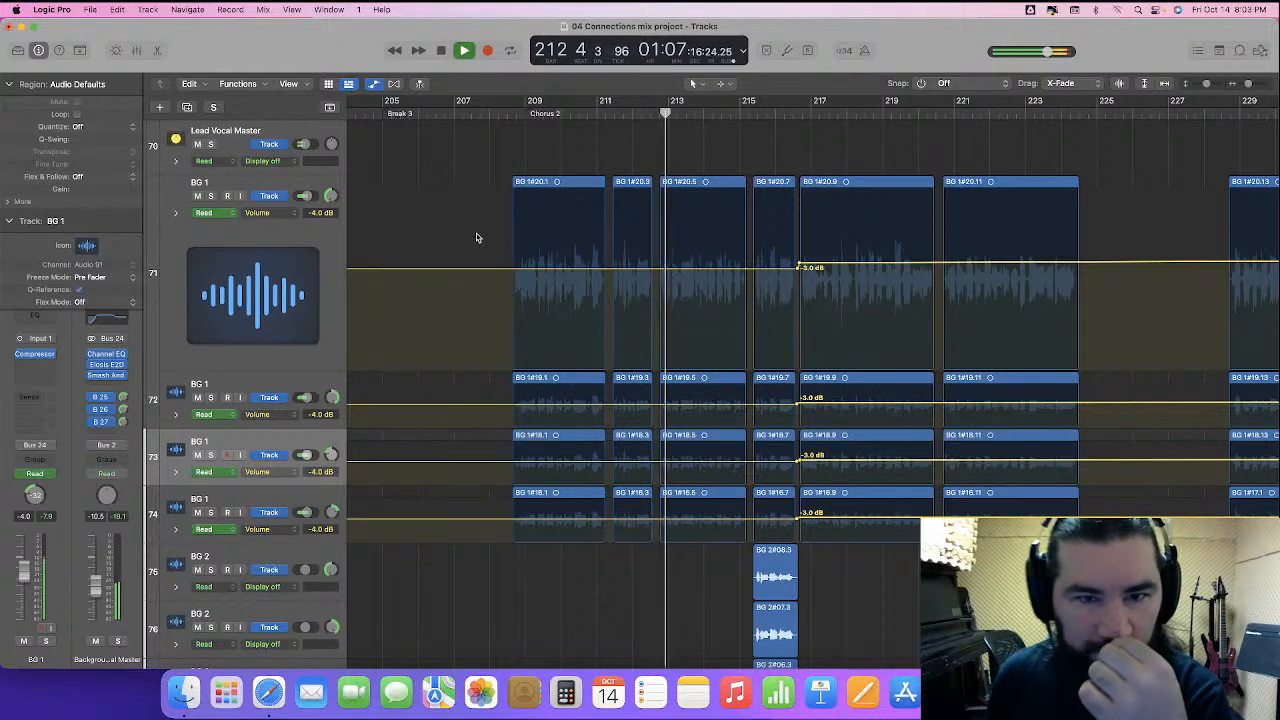
scroll(476, 237, "up", 5)
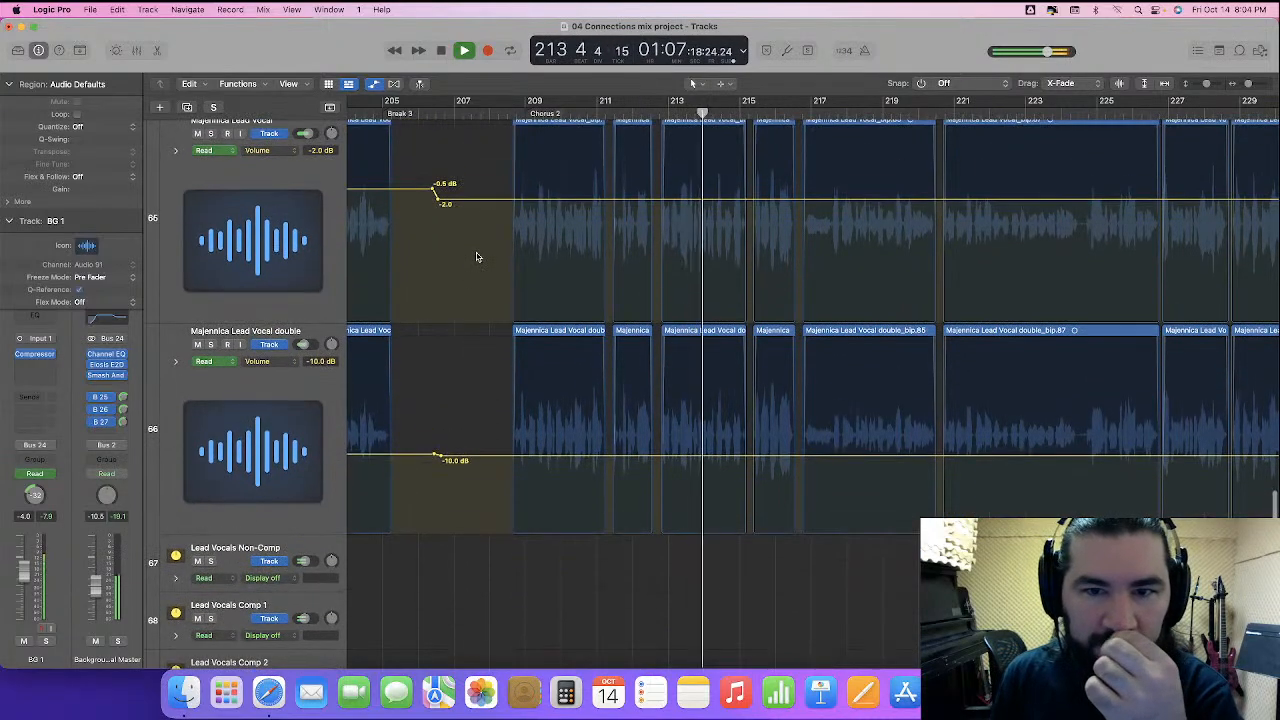
scroll(476, 237, "up", 1)
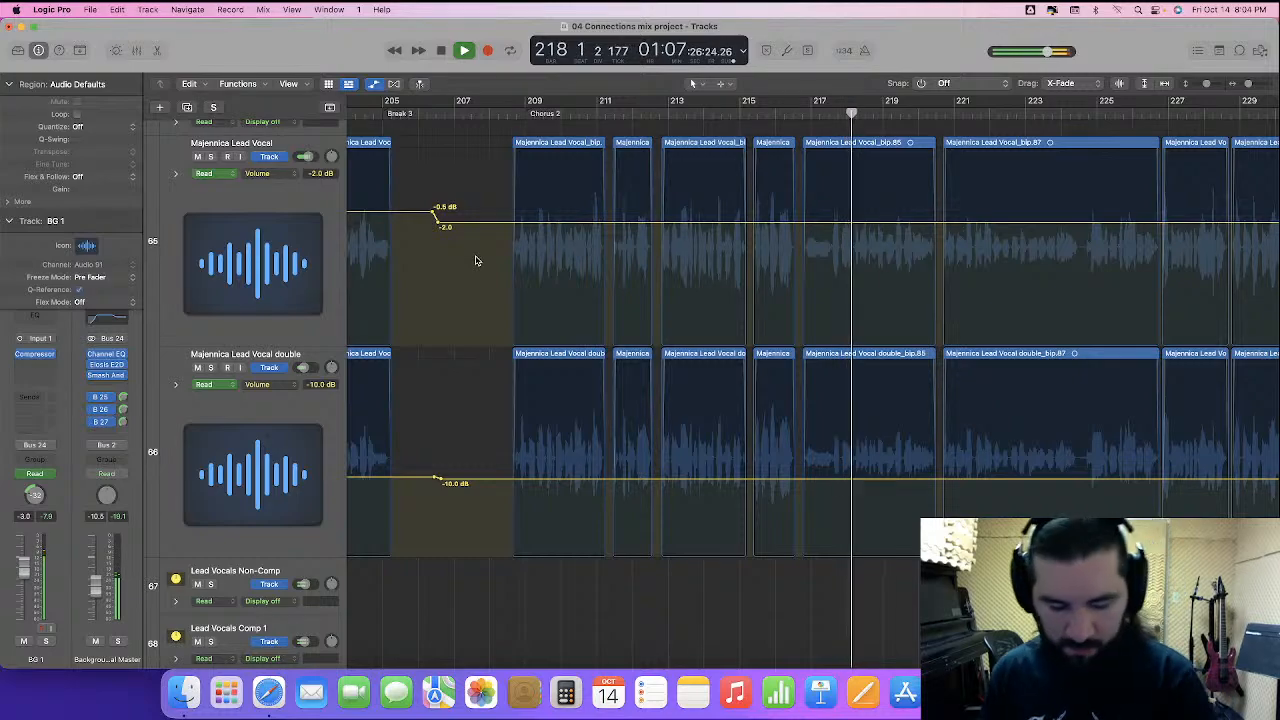
- Raise the held word around bar 217 to -0.5 dB on the lead vocal and -8.5 dB on its double, and play it
key("super+Right")
key("super+Right")
left_click_drag(656, 270, 736, 463)
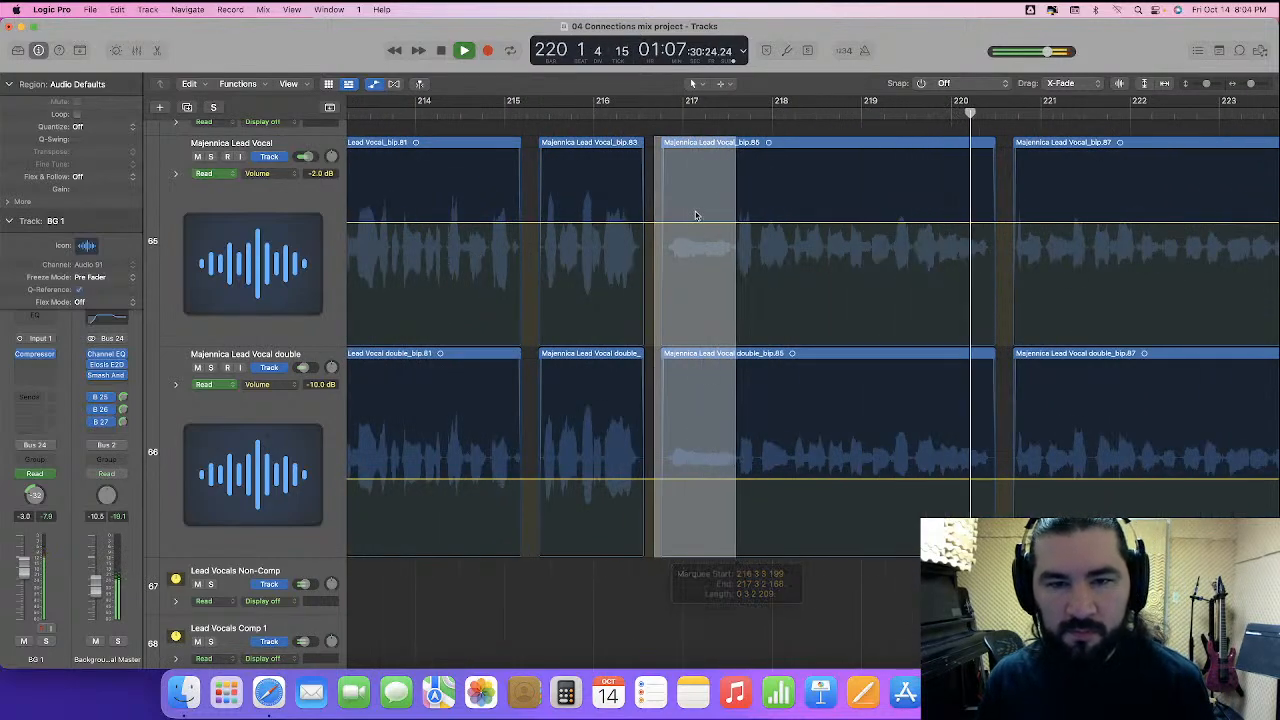
left_click_drag(702, 222, 705, 214)
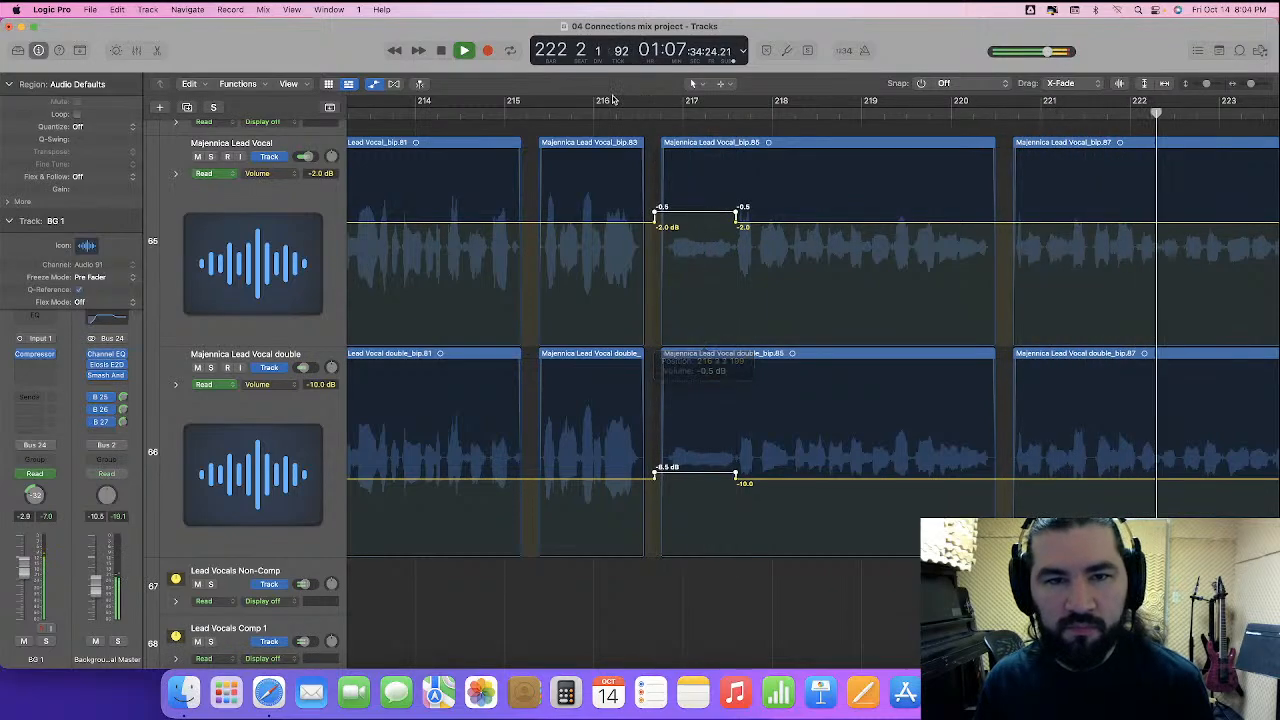
left_click(598, 110)
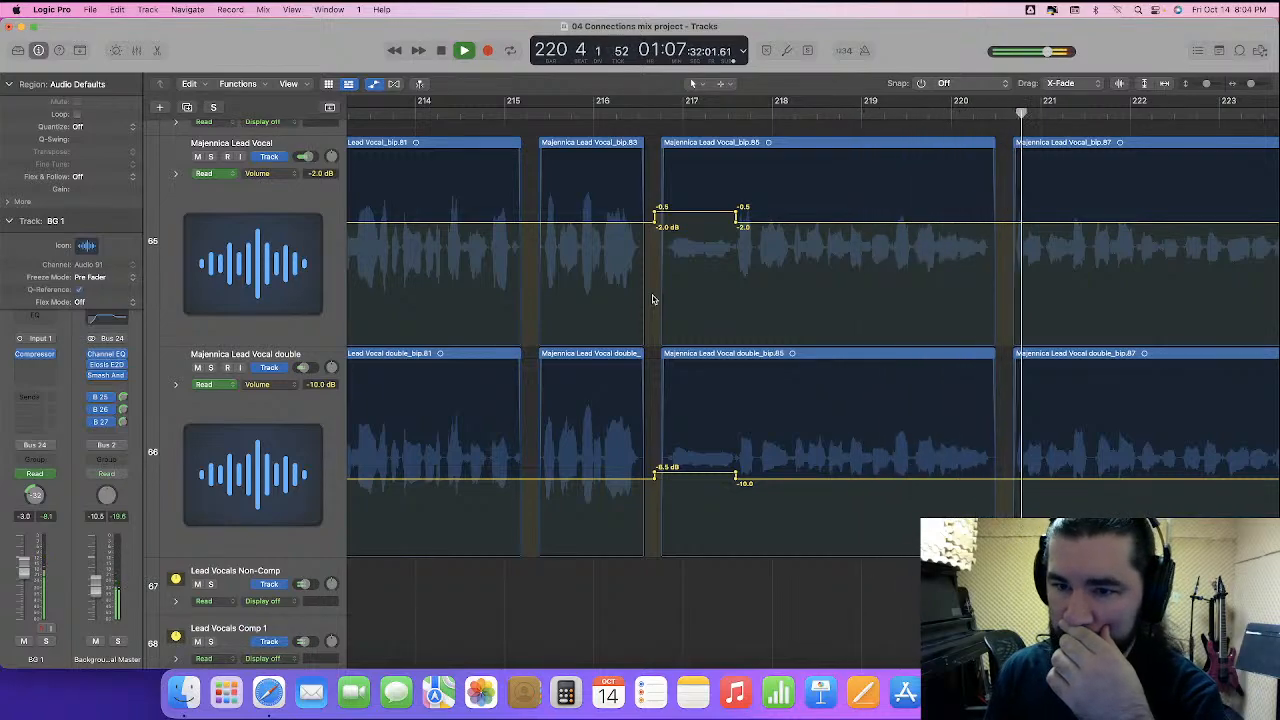
key("space")
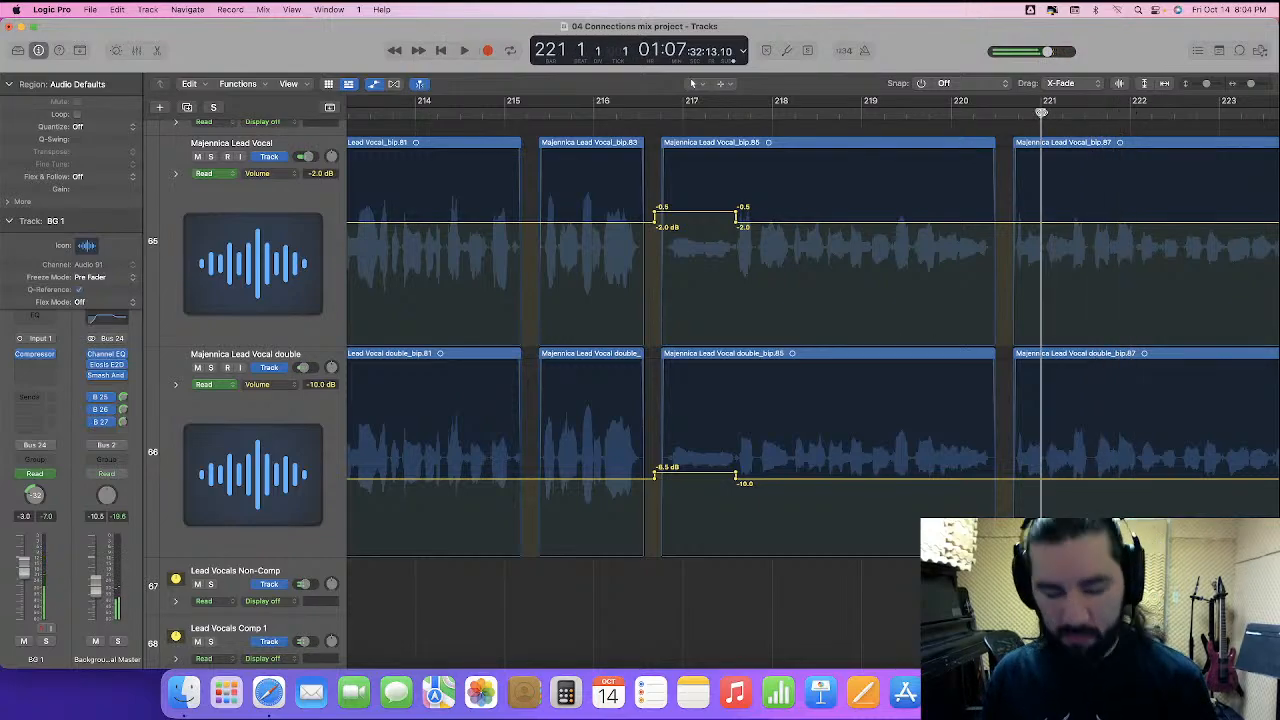
- Place the playhead just after bar 221 on the lead vocals and examine the same spot on the BG 1 tracks
key("super+Right")
scroll(1022, 134, "right", 3)
left_click(922, 111)
left_click_drag(927, 111, 931, 111)
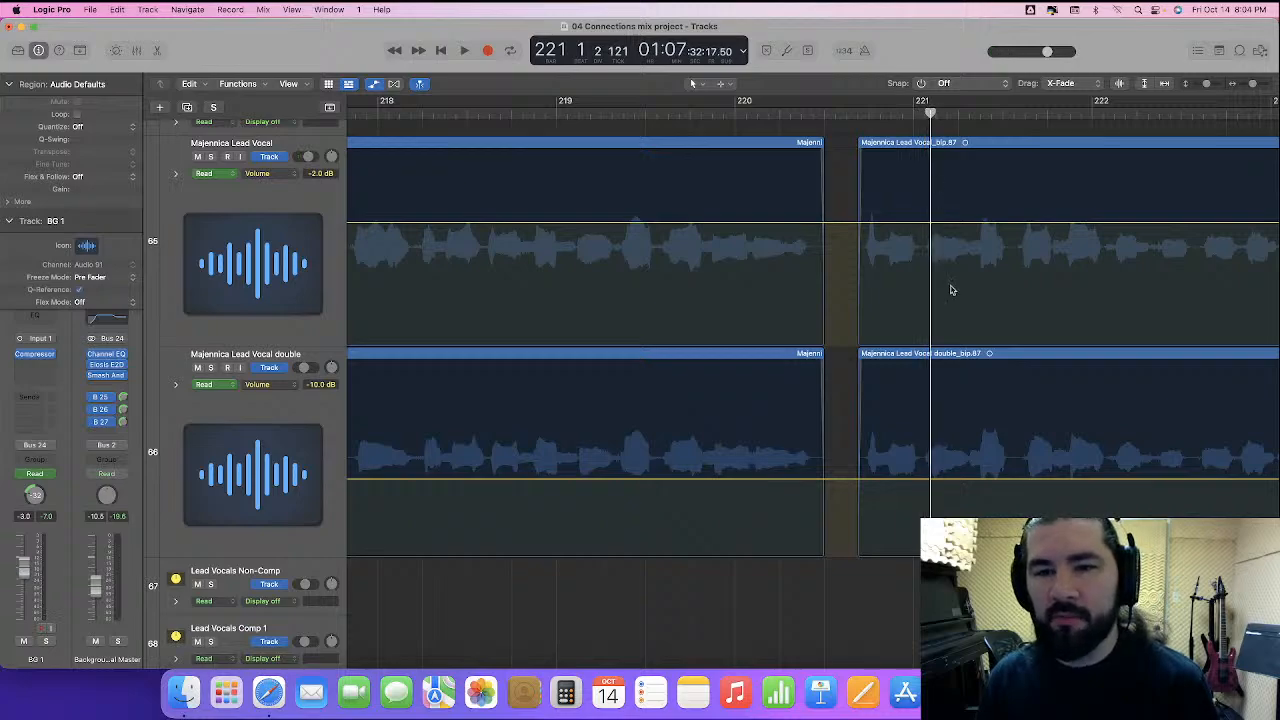
scroll(945, 264, "down", 10)
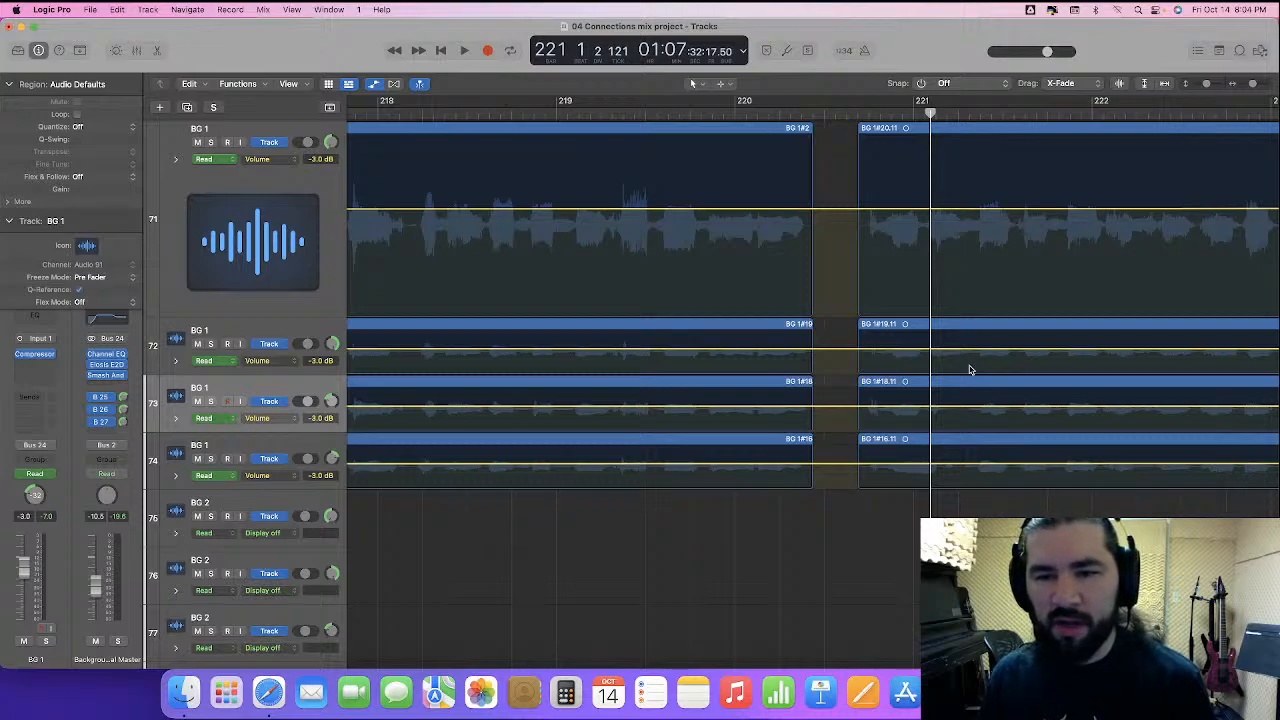
- Solo the Background Vocal Master and play the phrase from bar 220 beat 3
scroll(969, 370, "right", 3)
left_click(705, 110)
scroll(198, 383, "down", 5)
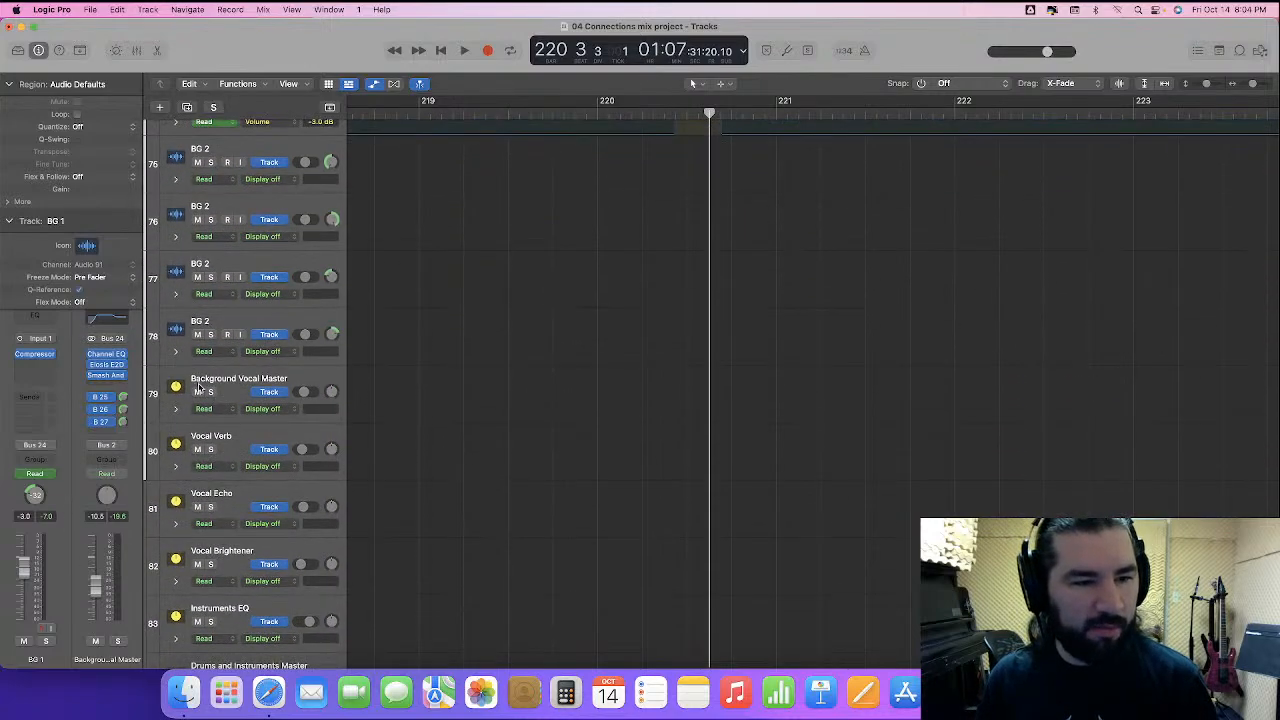
left_click(211, 392)
key("space")
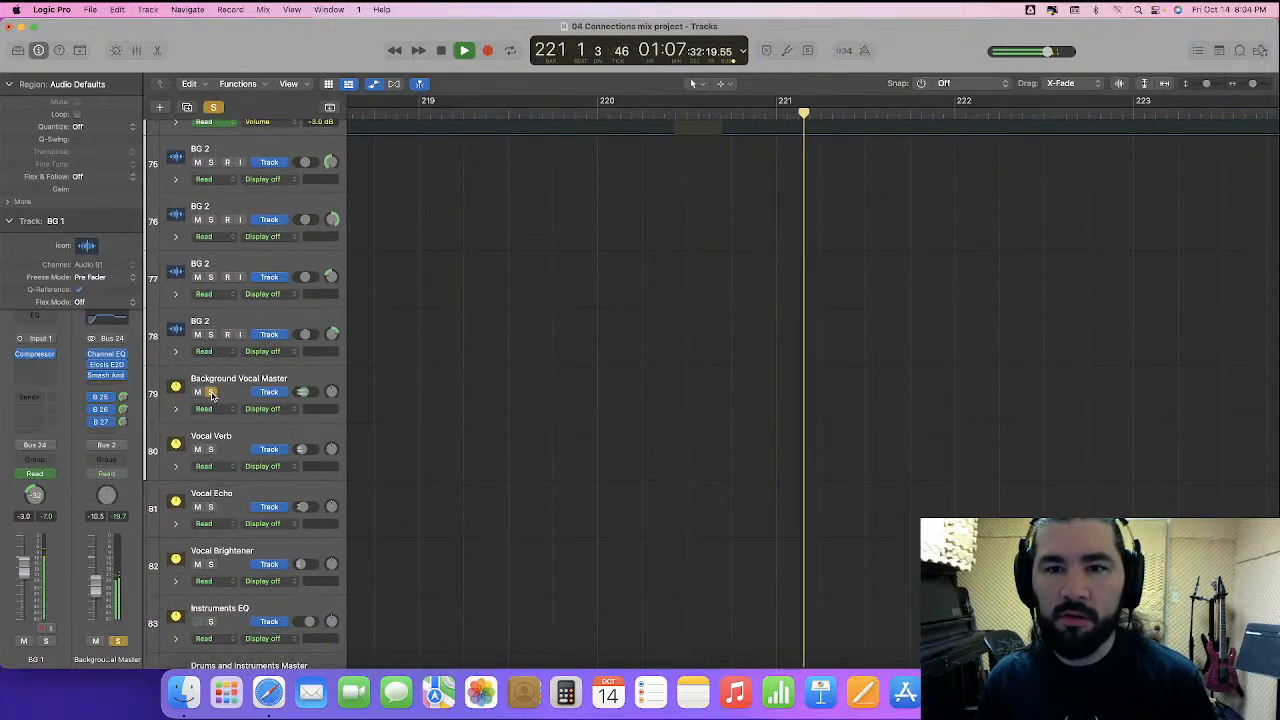
key("space")
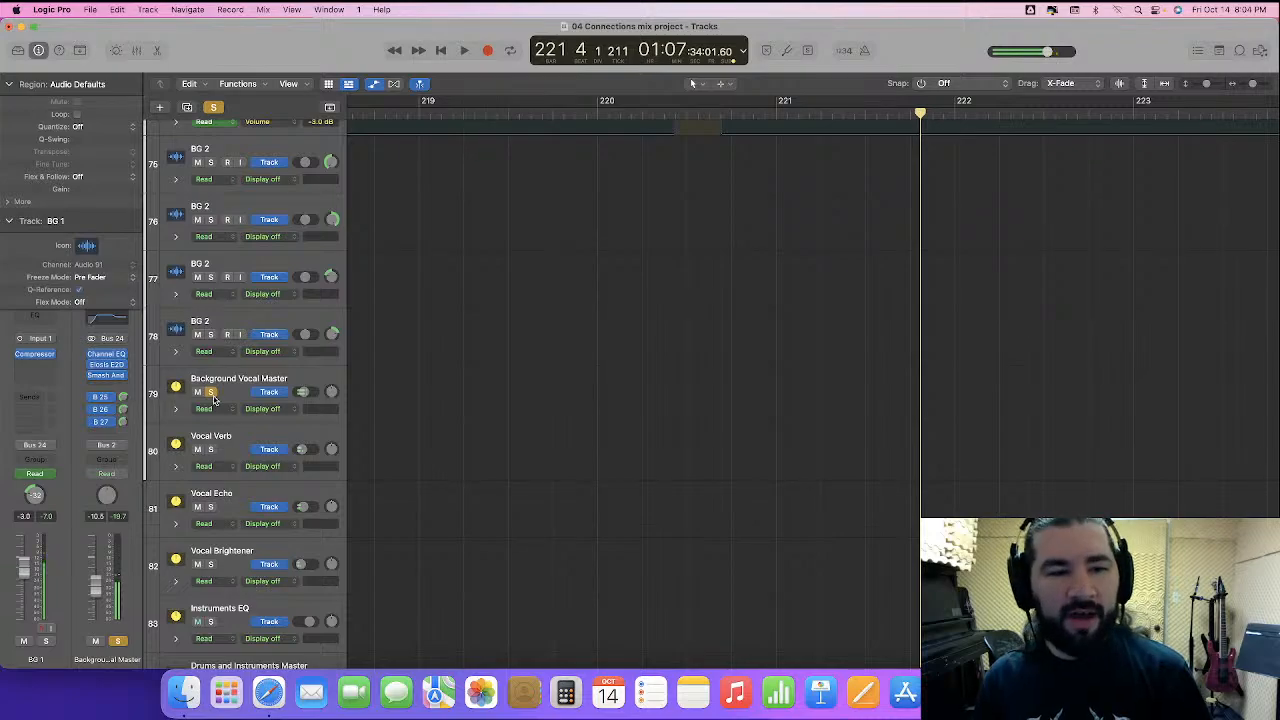
- Unsolo the Background Vocal Master and play the same phrase around bar 221 in the full mix
left_click(212, 394)
scroll(213, 398, "up", 5)
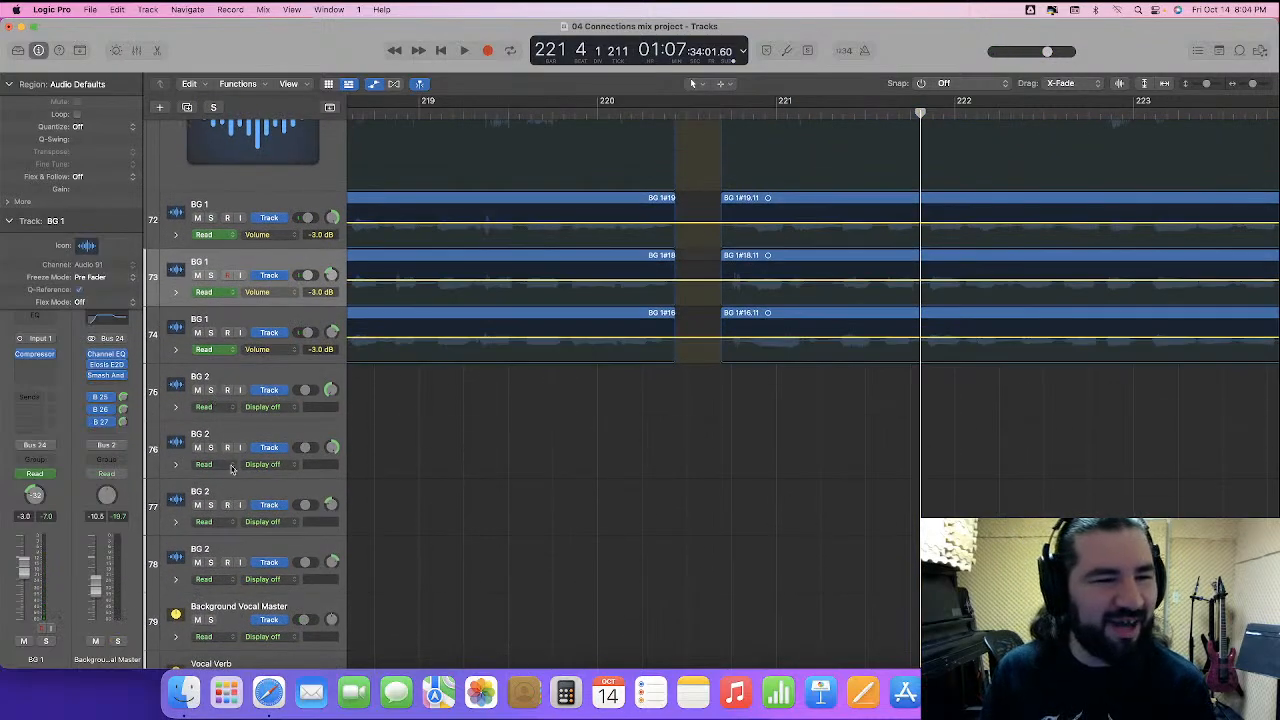
left_click(706, 115)
key("space")
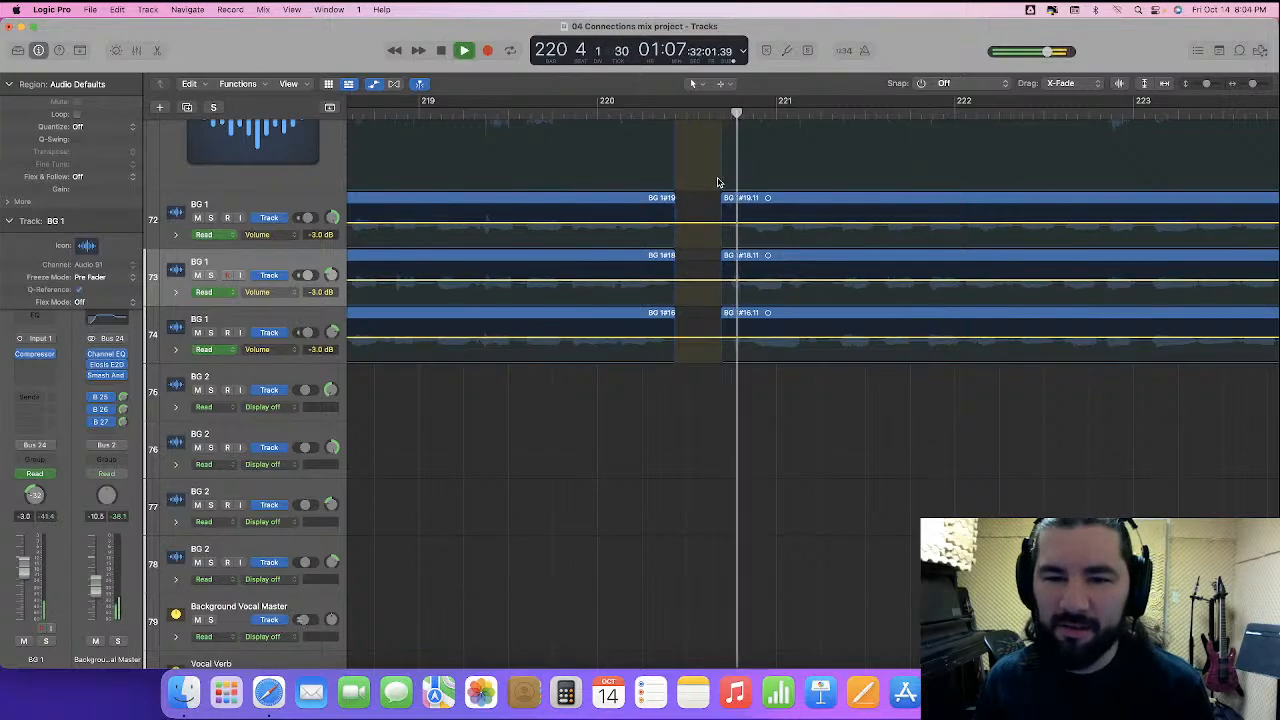
key("space")
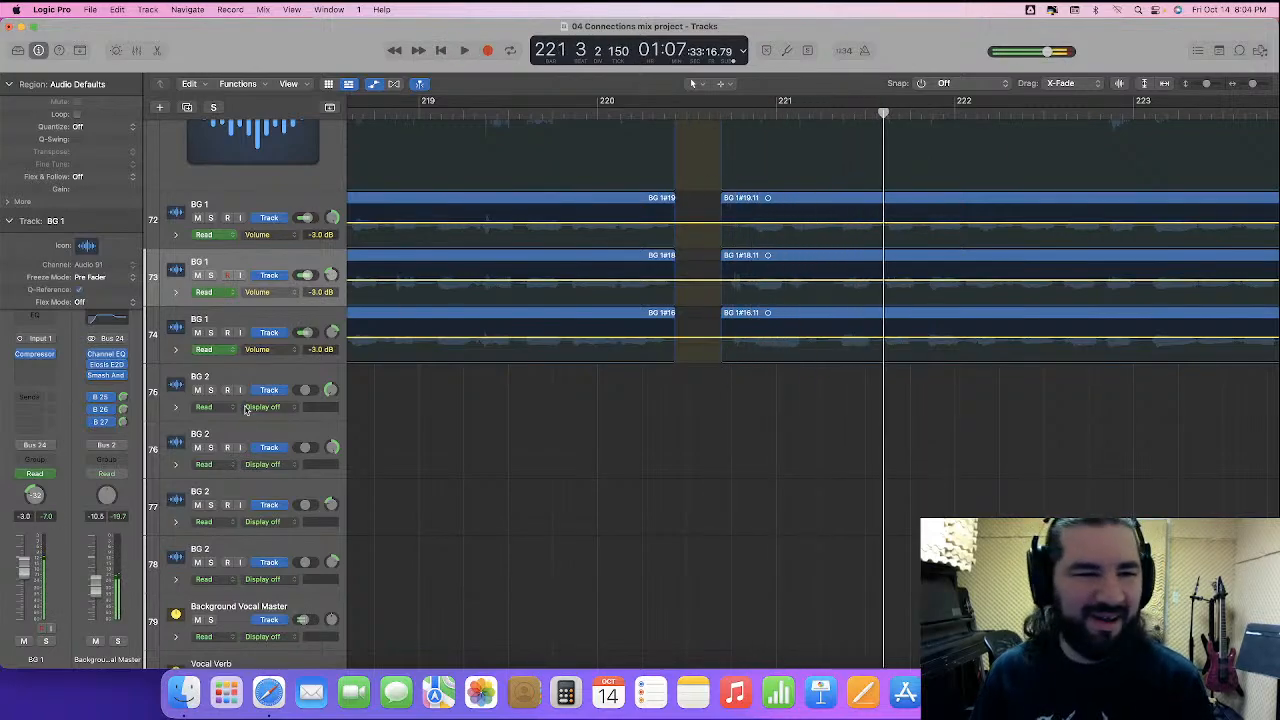
- Hide the track automation and enlarge the lowest BG 1 track to show its waveform clearly
left_click_drag(248, 360, 265, 477)
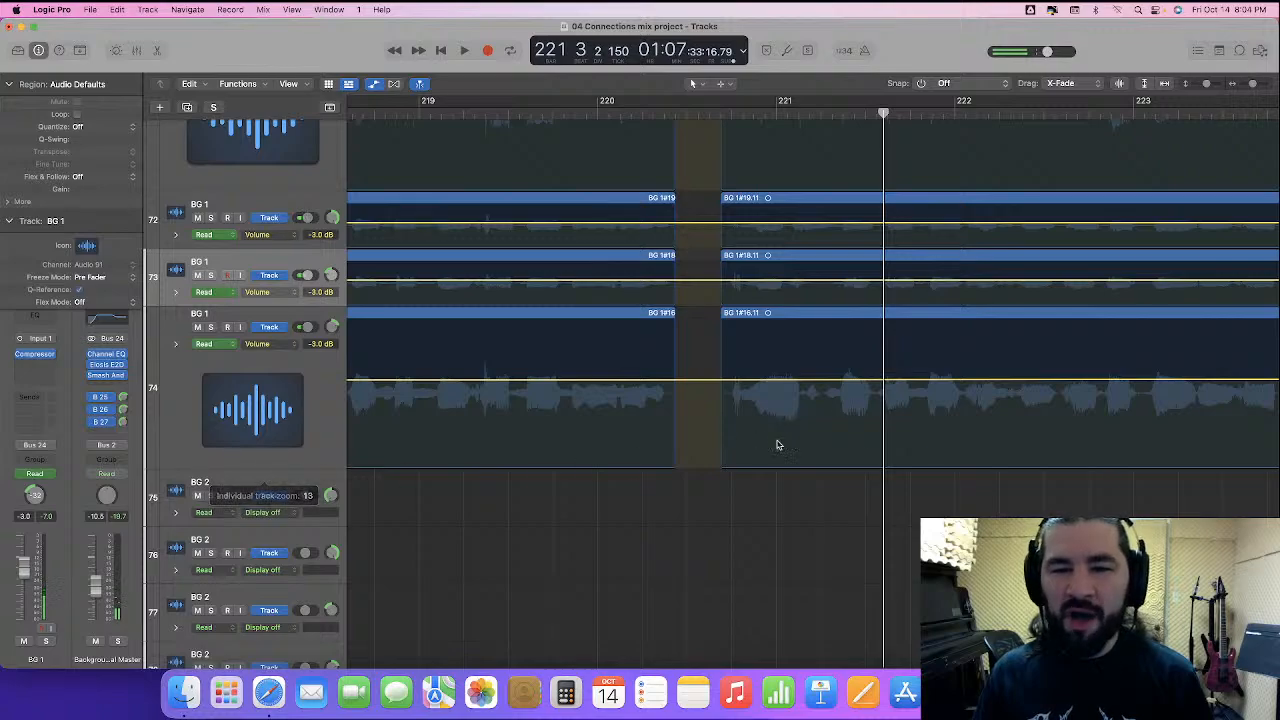
left_click(374, 86)
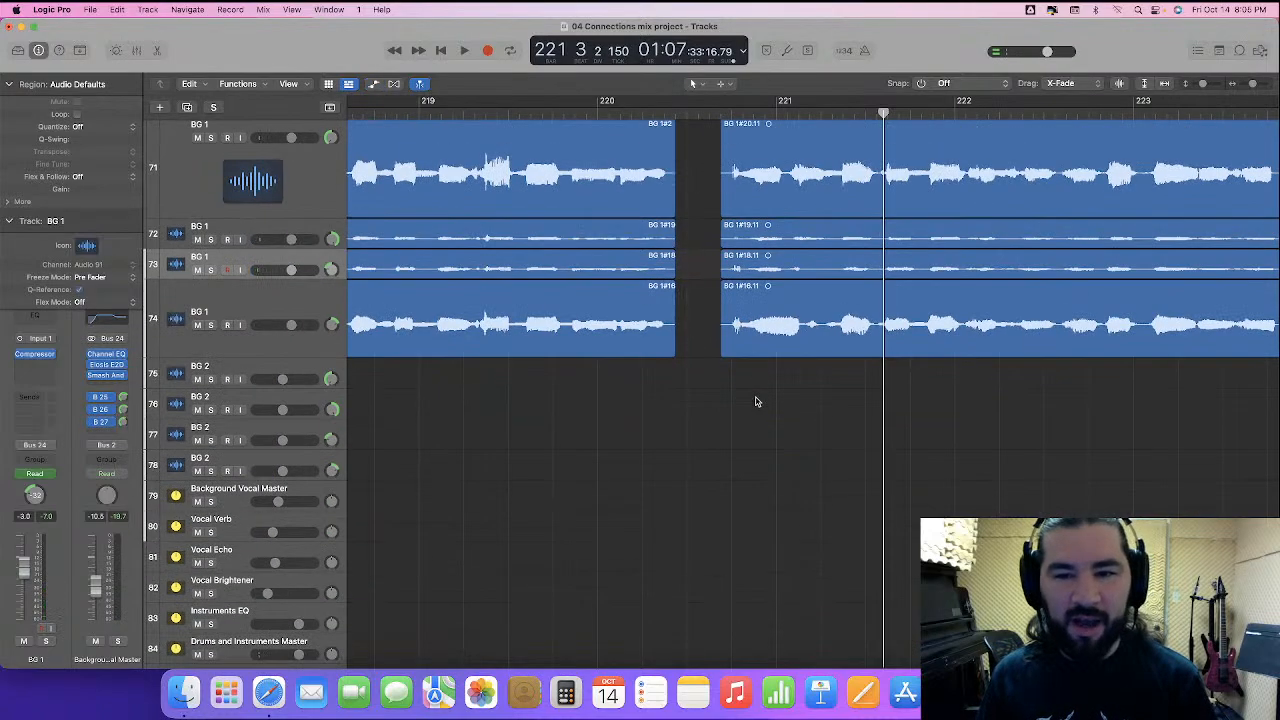
left_click_drag(282, 357, 284, 451)
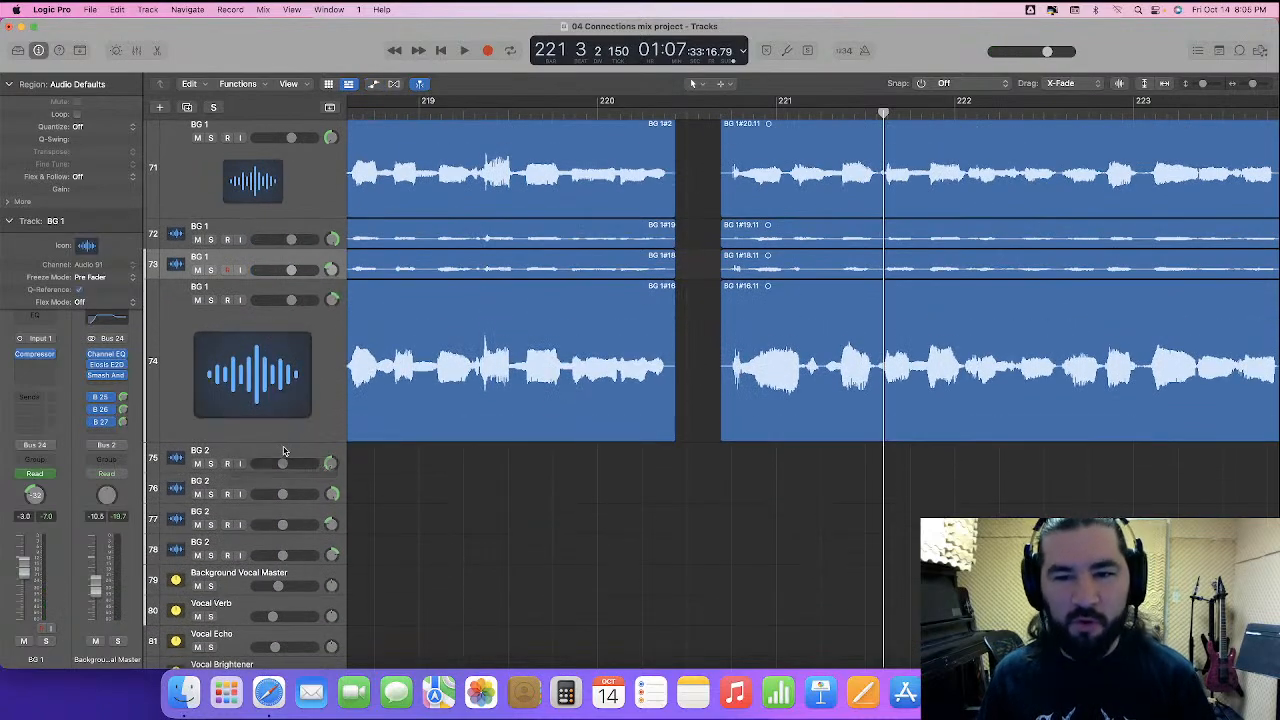
- Play the BG 1 phrase from just before bar 221 and compare the waveform timing across the tracks
key("super+Right")
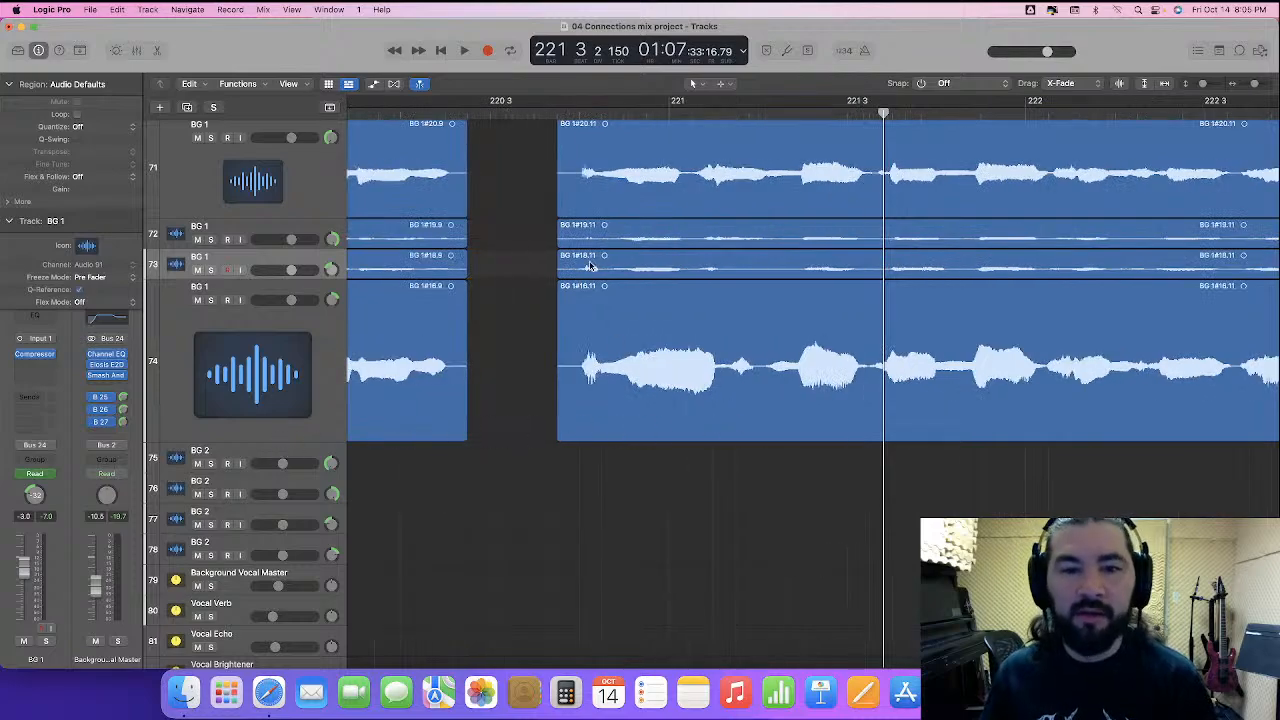
left_click(551, 110)
key("space")
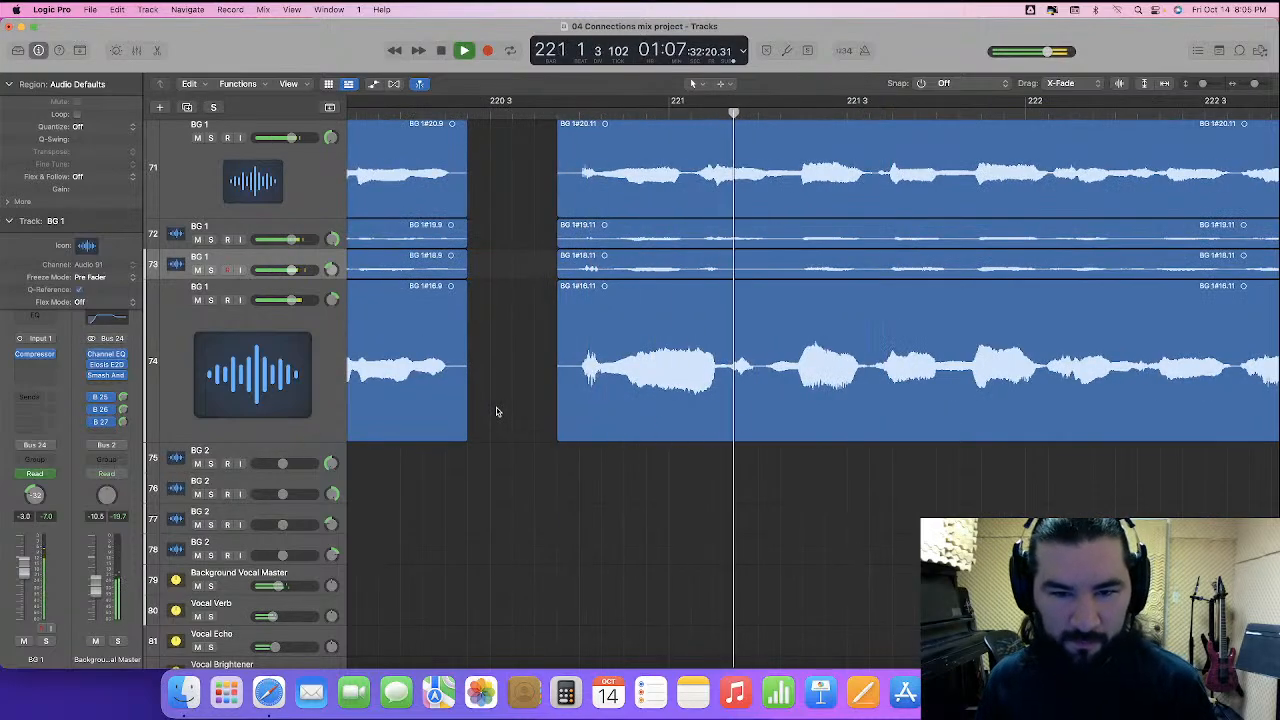
key("space")
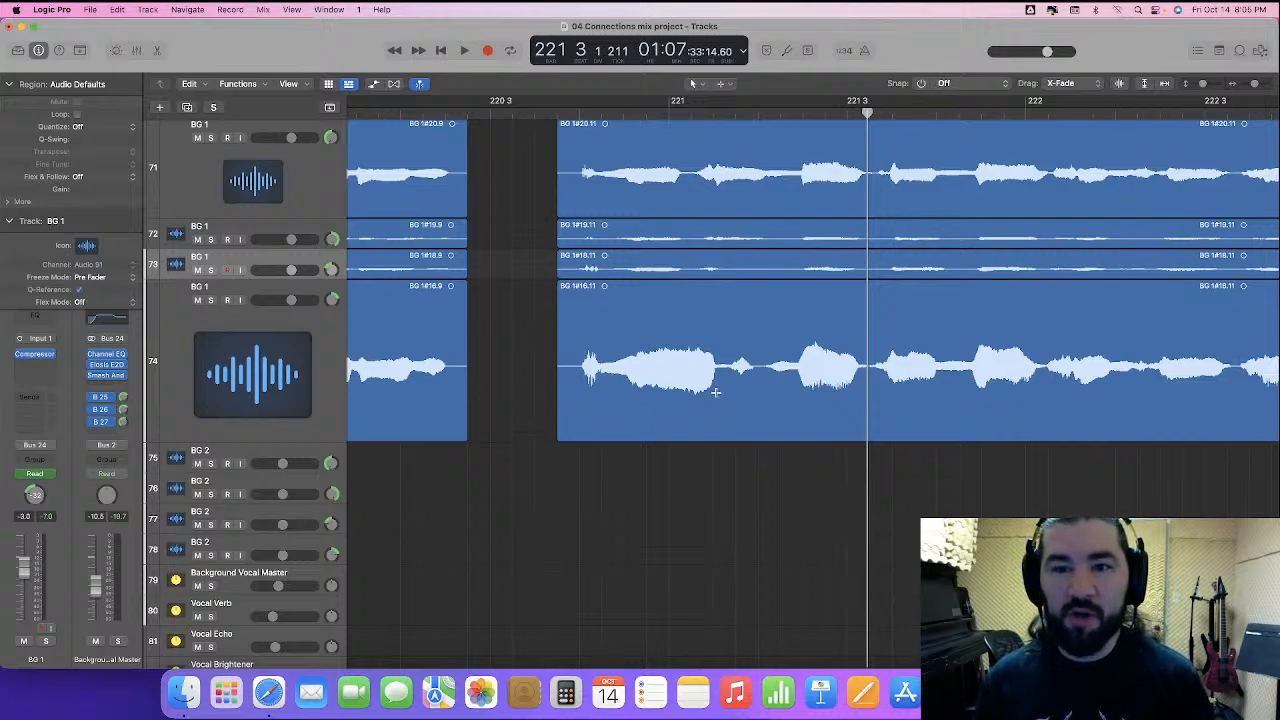
- With the Scissors Tool, split the lowest BG 1 region within and after its held word near bar 221, and slide the middle piece earlier with a crossfade
left_click(729, 87)
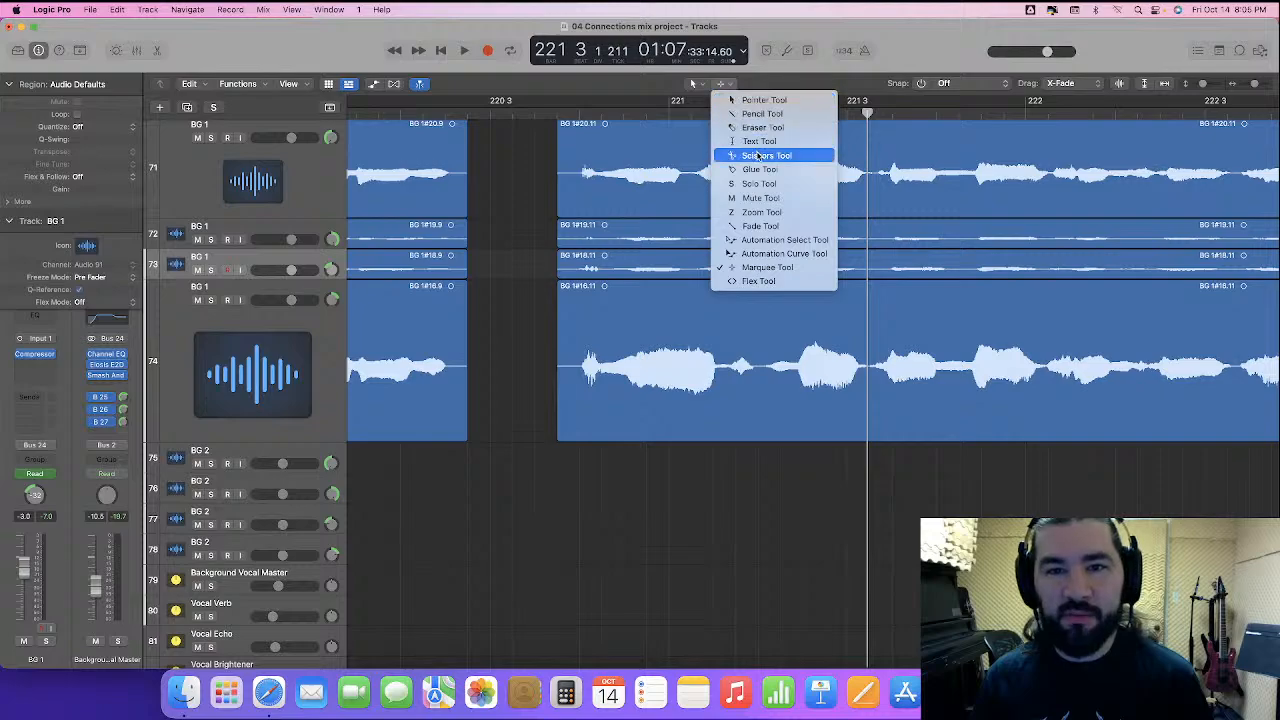
left_click(760, 377)
left_click(760, 377)
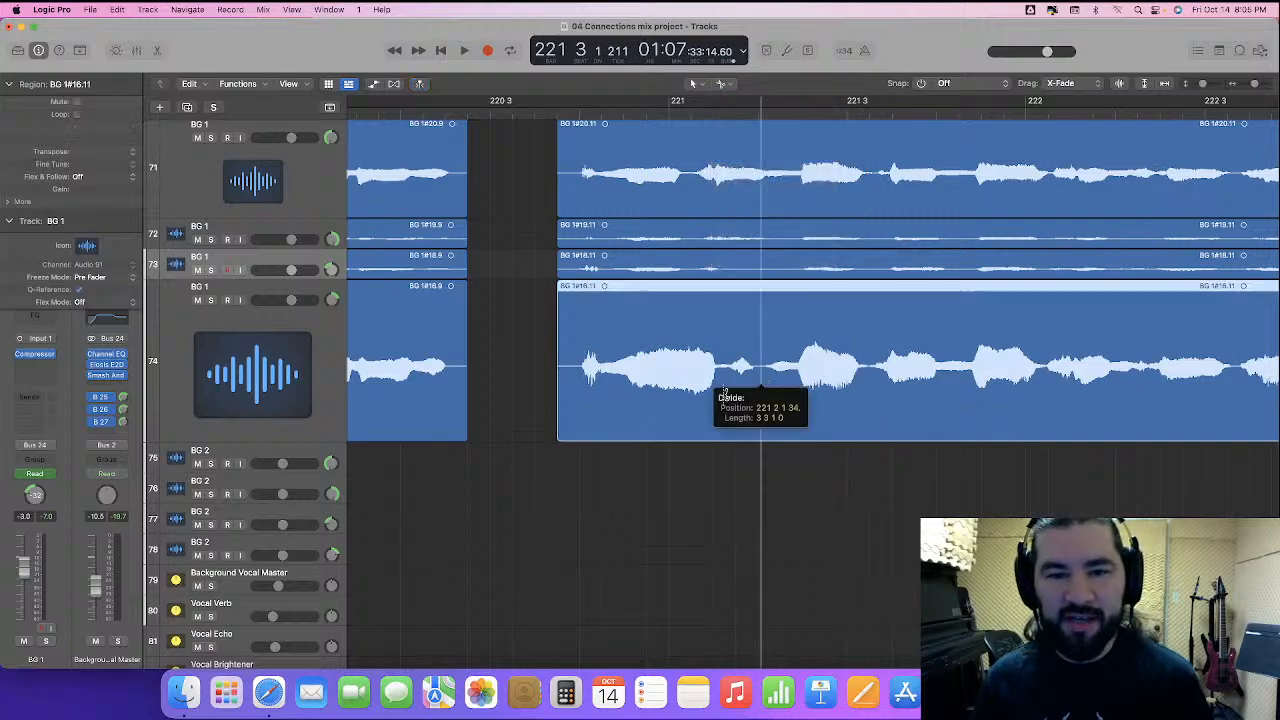
left_click(679, 410)
left_click_drag(735, 408, 713, 412)
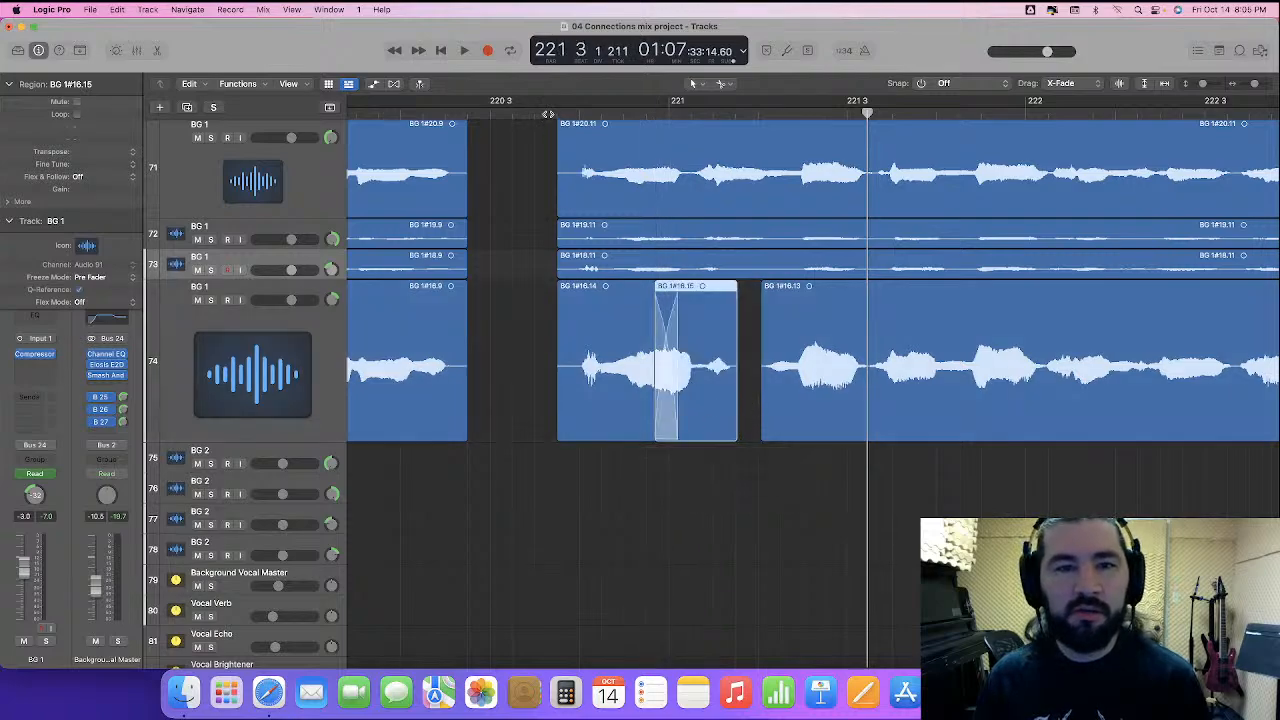
- Play the edited BG 1 phrase from just before bar 221 to check the word's new length
left_click(548, 114)
key("space")
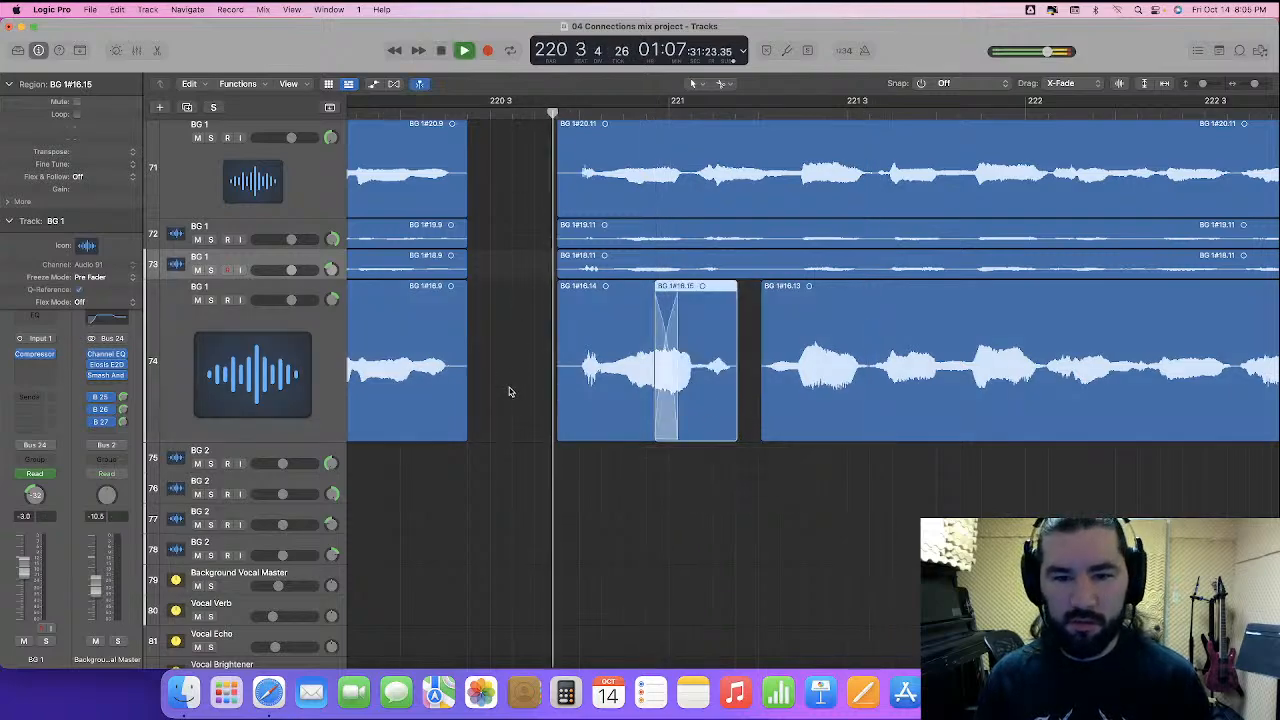
key("space")
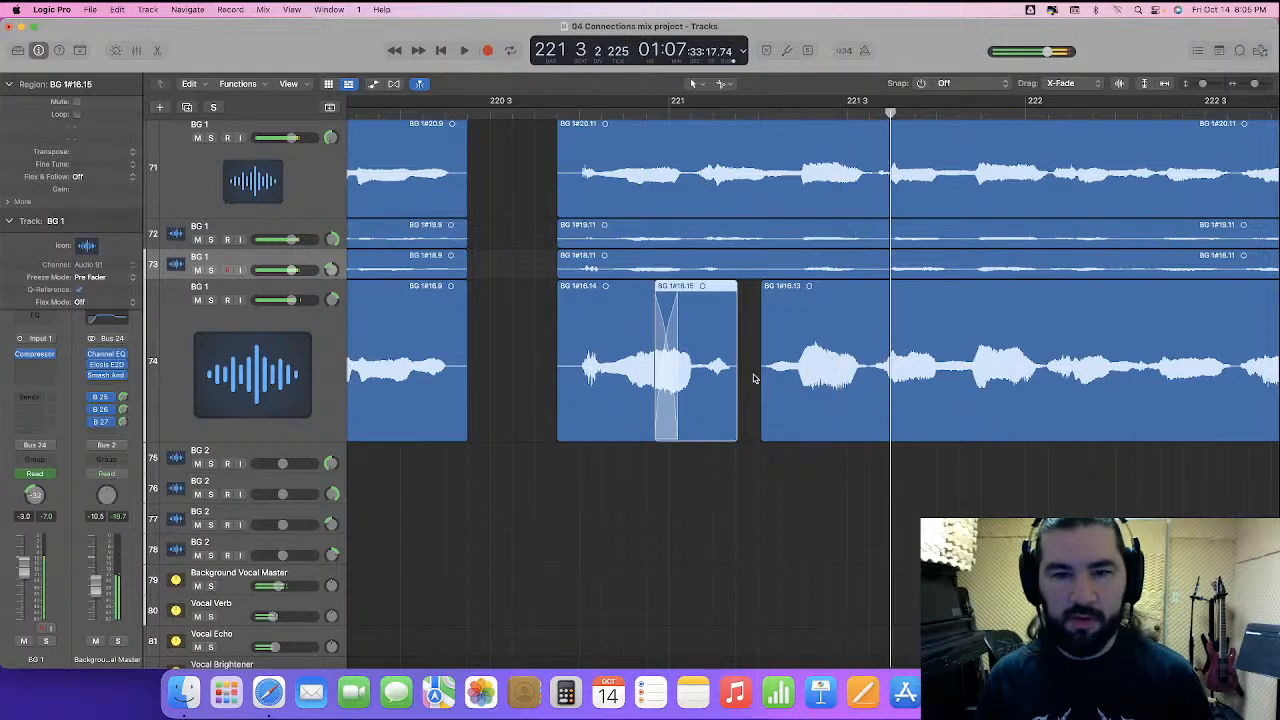
- With the Fade Tool, add a short fade-out to the moved BG 1 piece and a short fade-in to the region after it
left_click(747, 374)
left_click(720, 83)
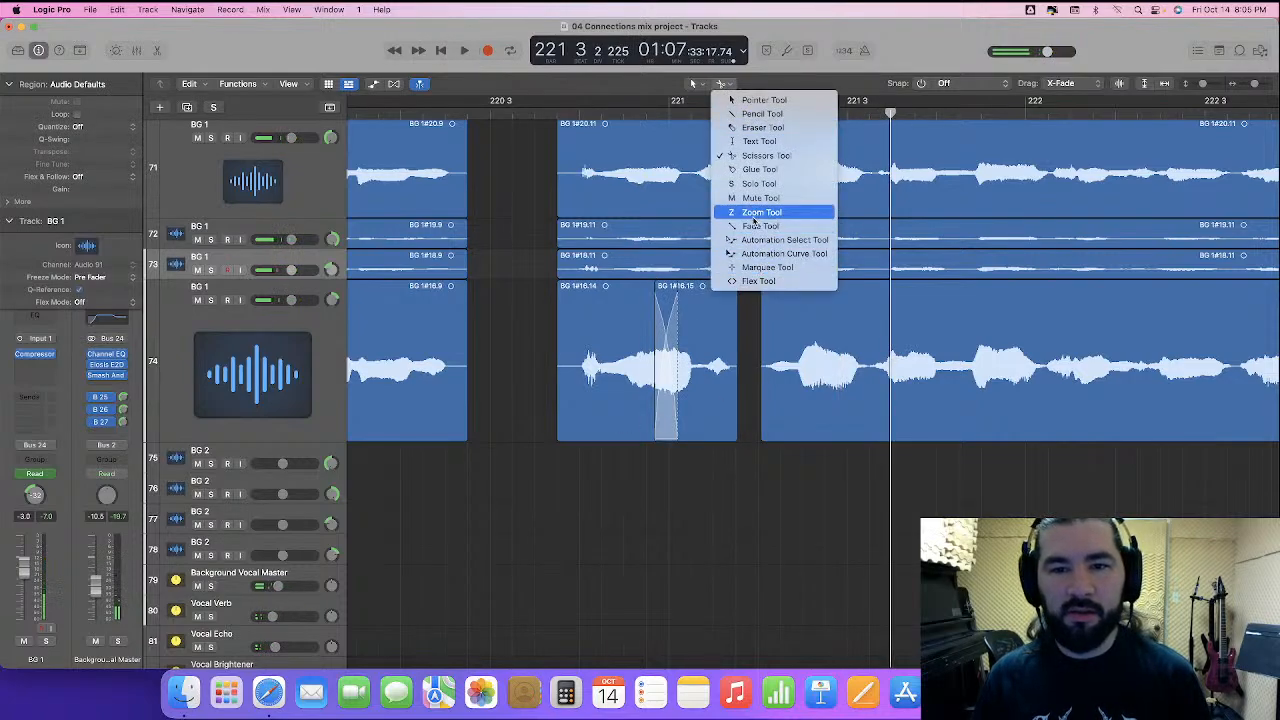
key("Return")
left_click(730, 313)
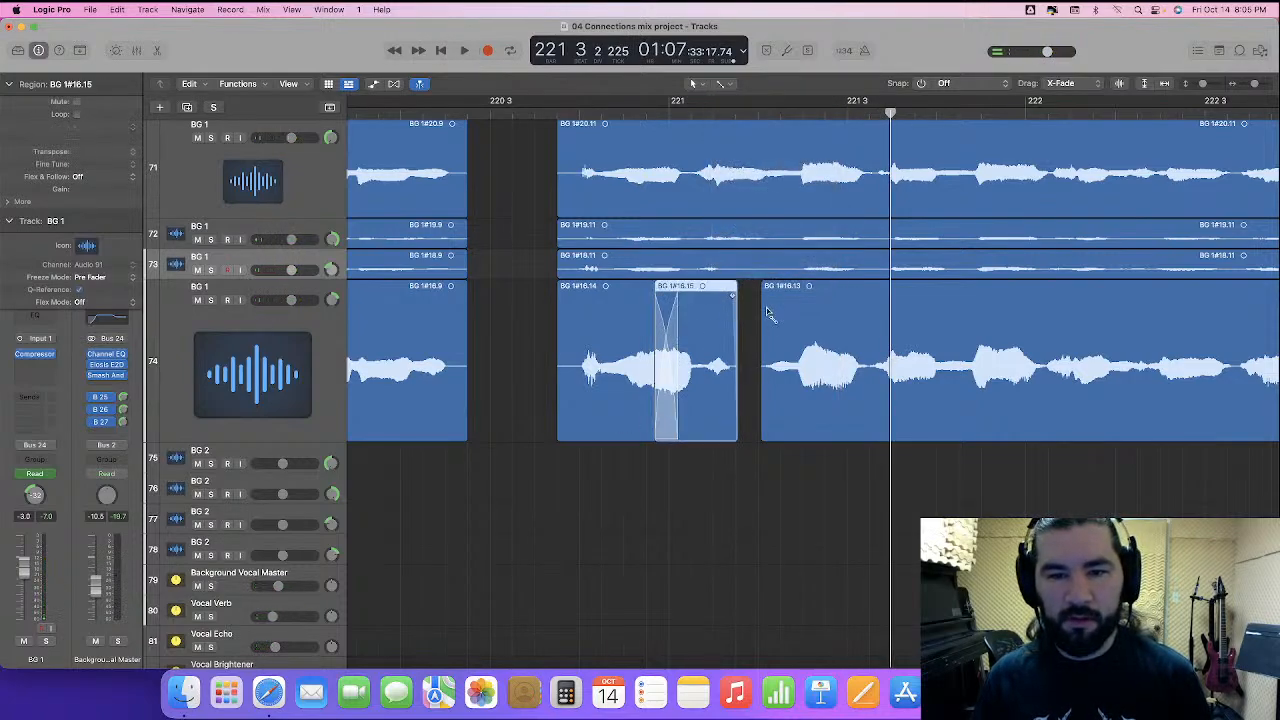
left_click(763, 307)
left_click(757, 321)
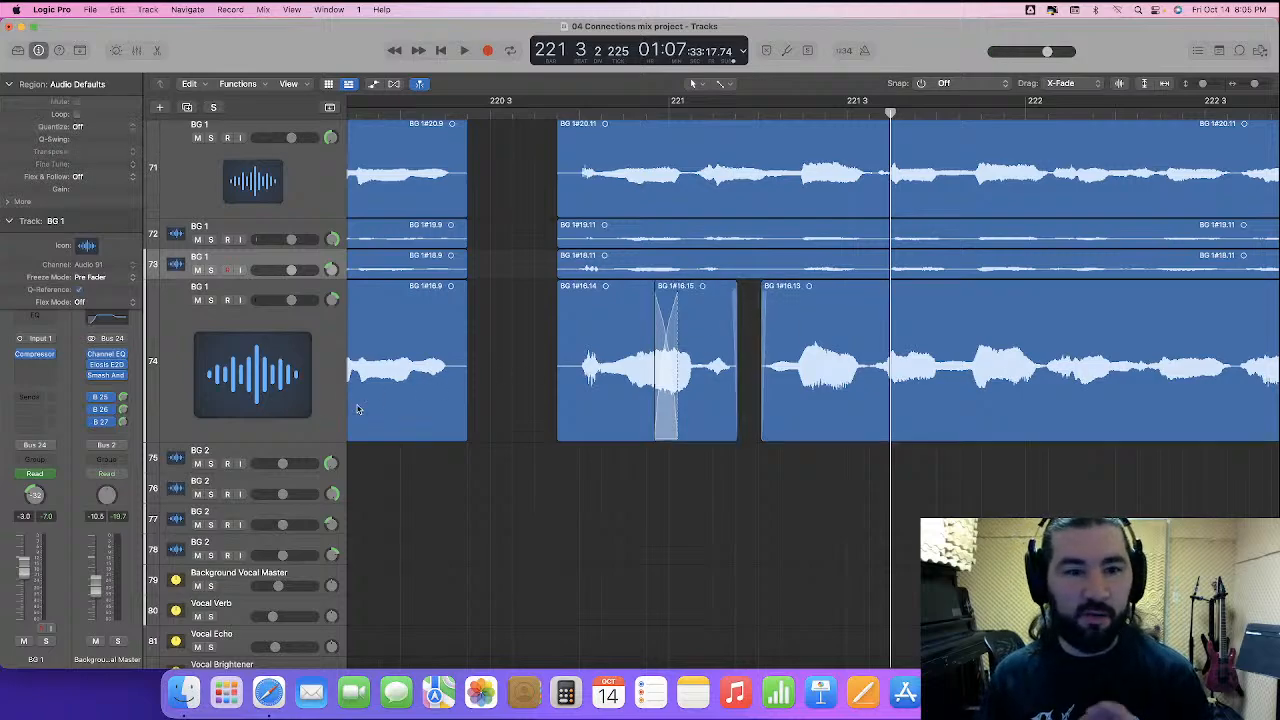
- Shrink the lowest BG 1 track to a compact height, place the playhead just after 220 3 and show the track automation again
left_click_drag(257, 440, 260, 308)
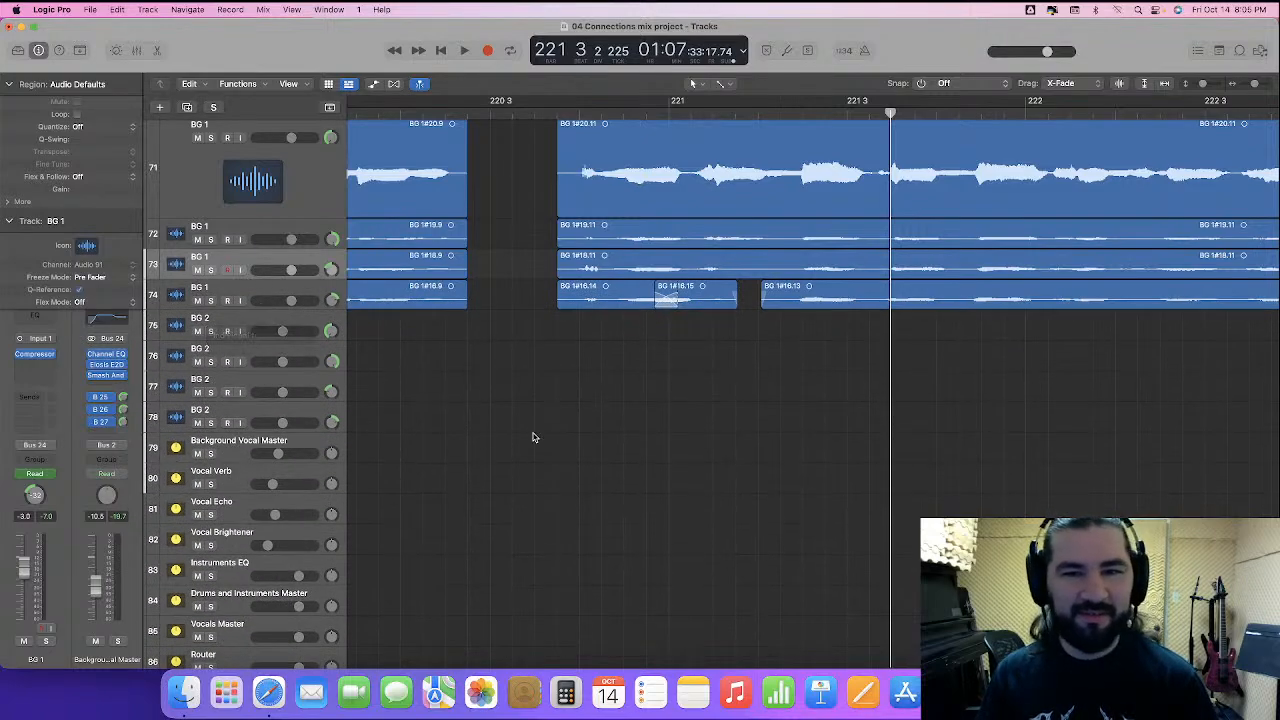
scroll(533, 437, "up", 3)
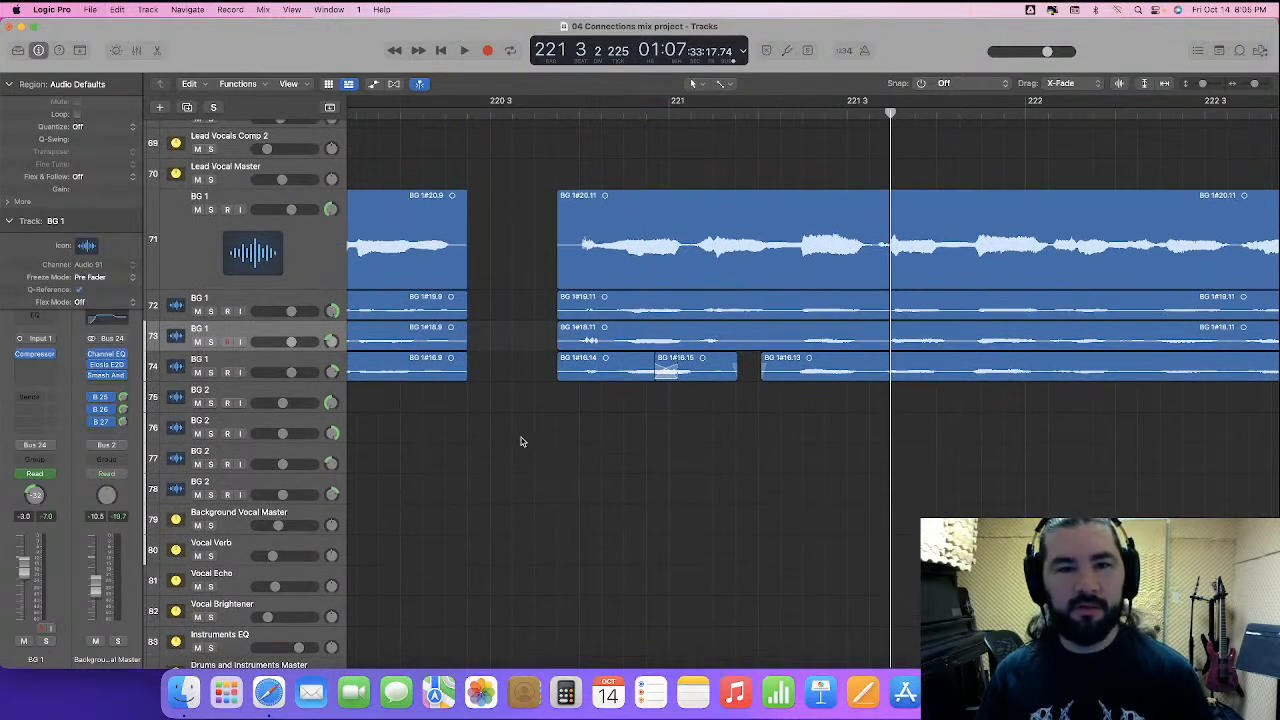
scroll(499, 115, "up", 10)
left_click(509, 114)
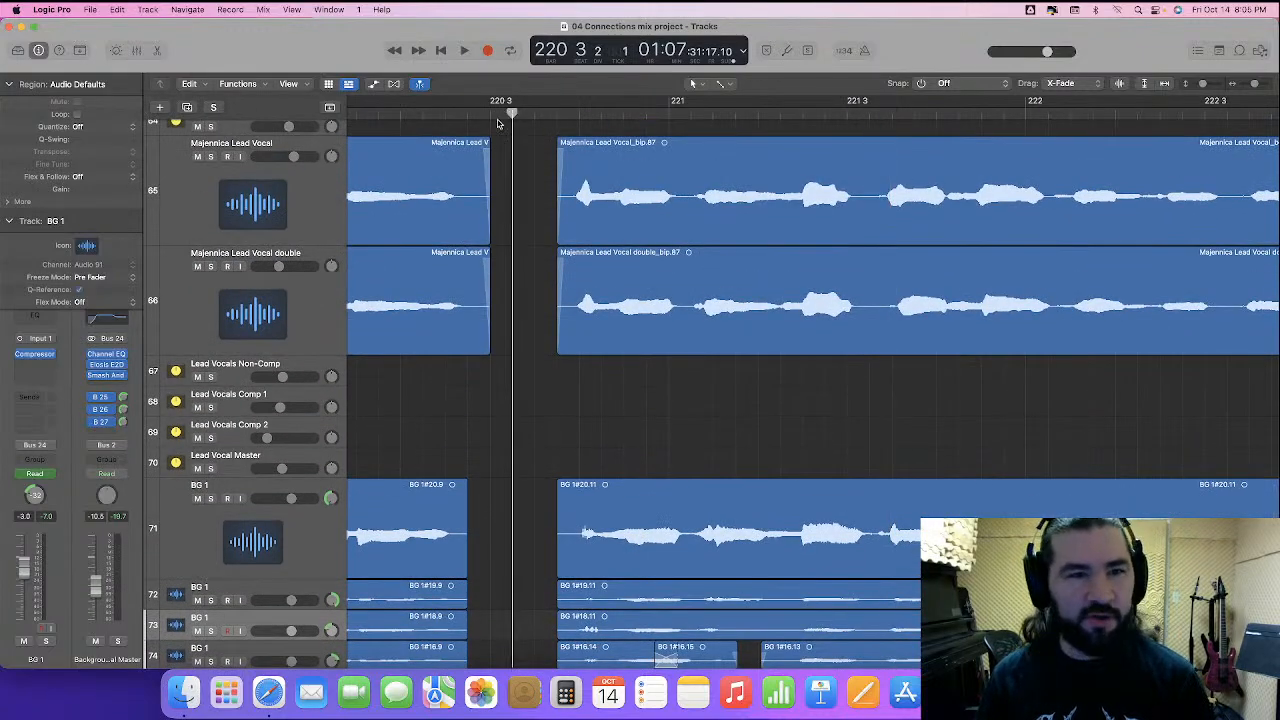
left_click(376, 86)
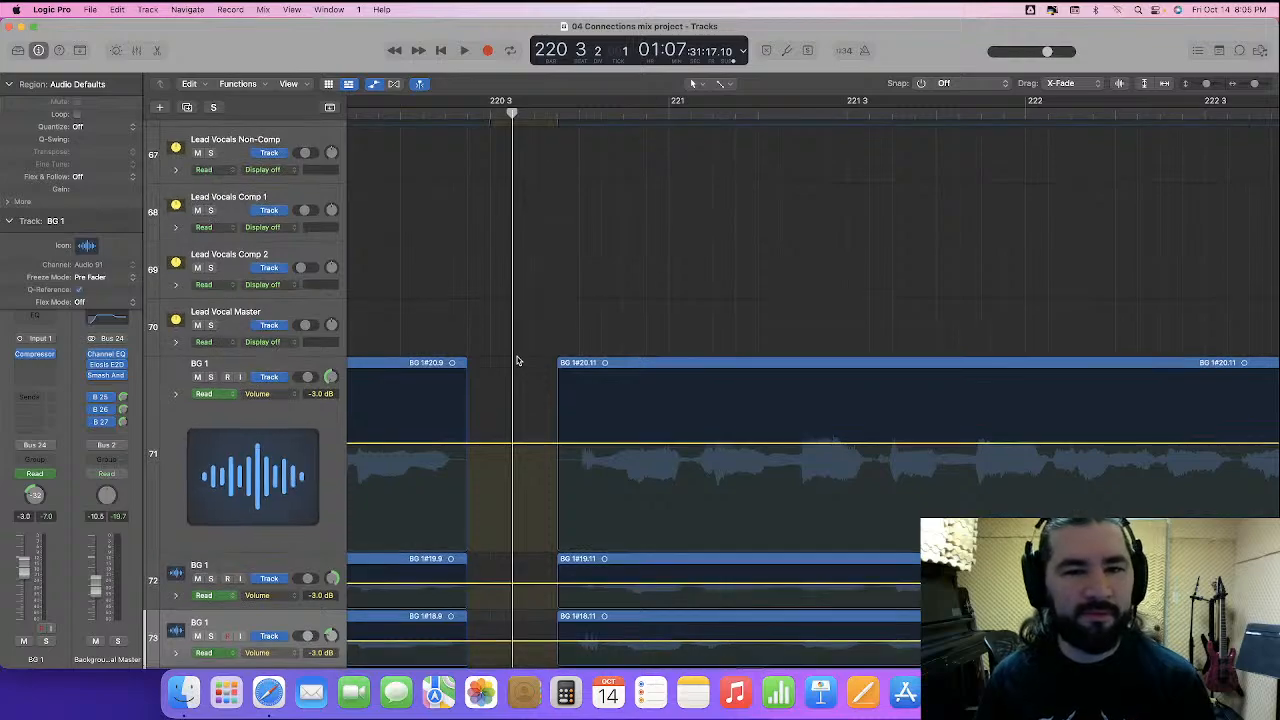
- Play the vocals from just after 220 3 to past bar 226 while viewing the lead vocal and double tracks
key("space")
scroll(517, 363, "up", 10)
scroll(517, 363, "up", 1)
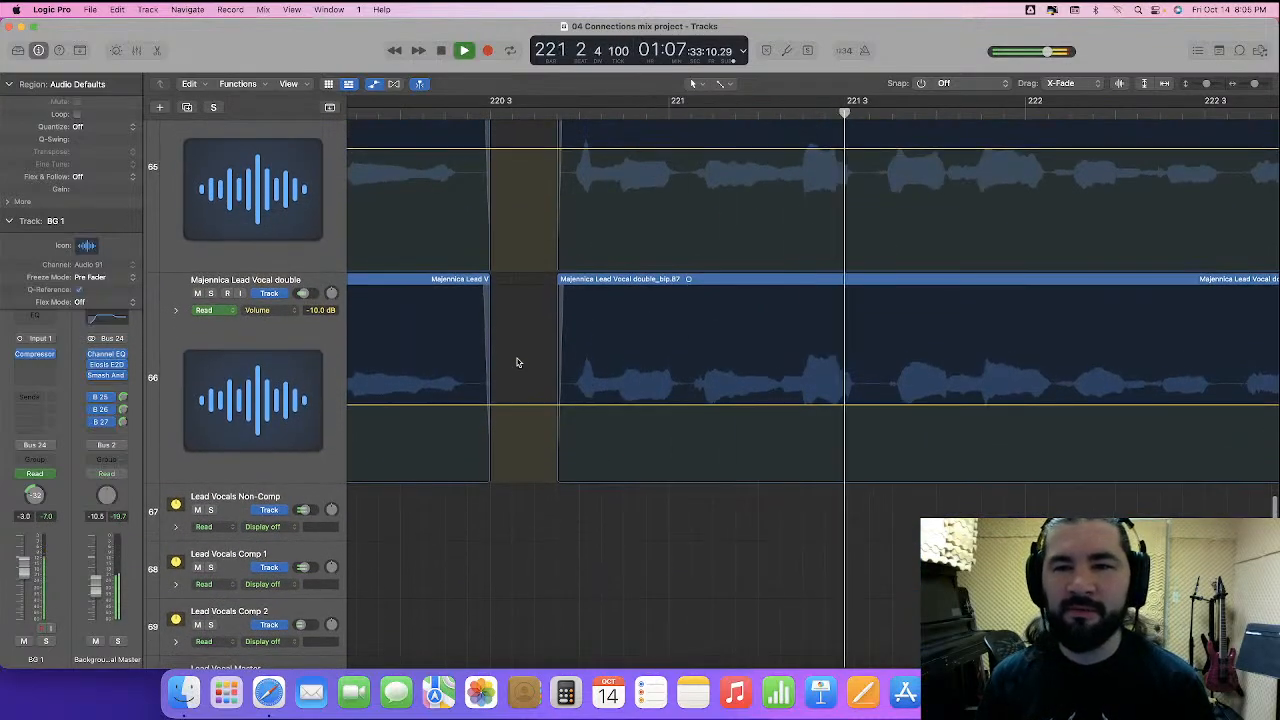
scroll(517, 363, "up", 2)
scroll(517, 363, "up", 1)
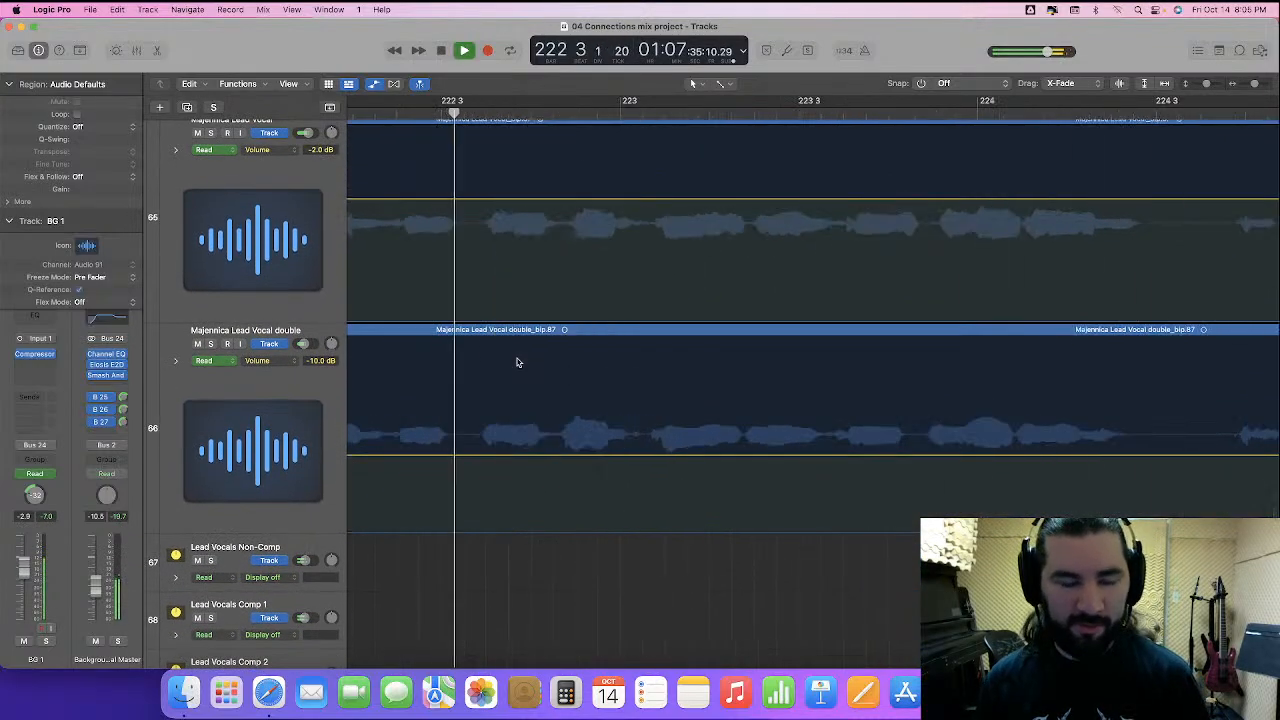
scroll(517, 363, "up", 3)
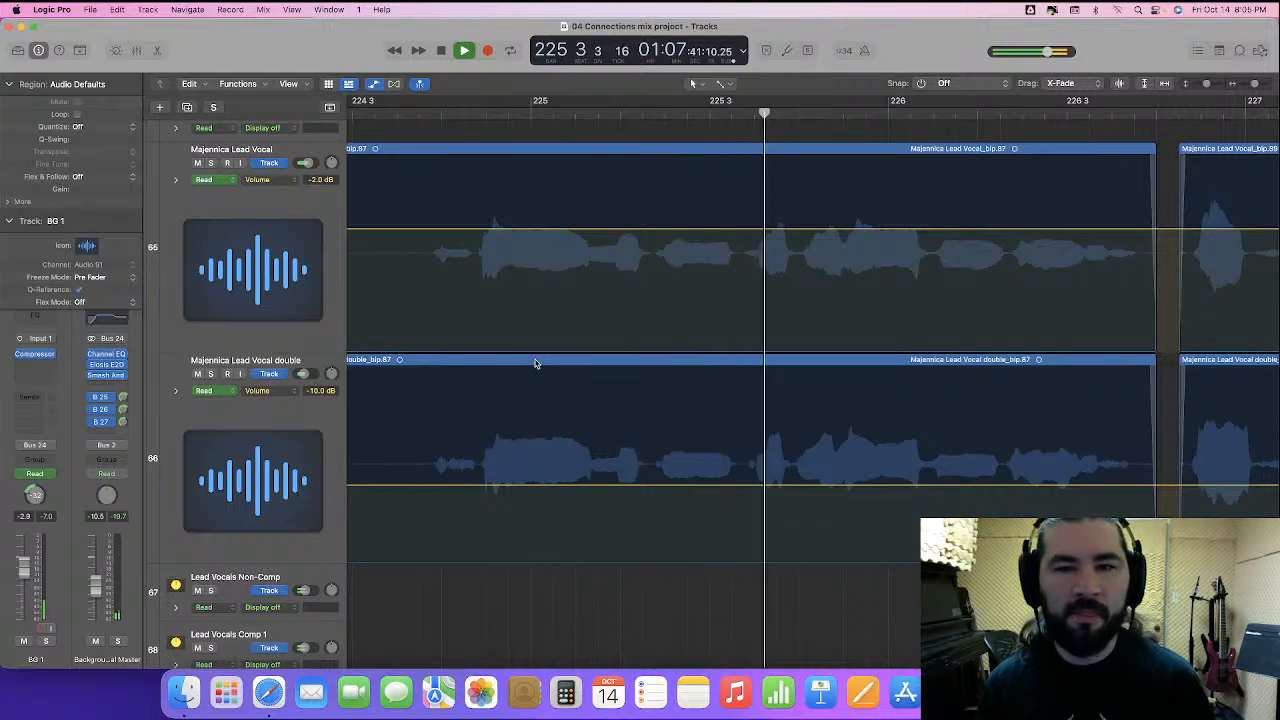
key("space")
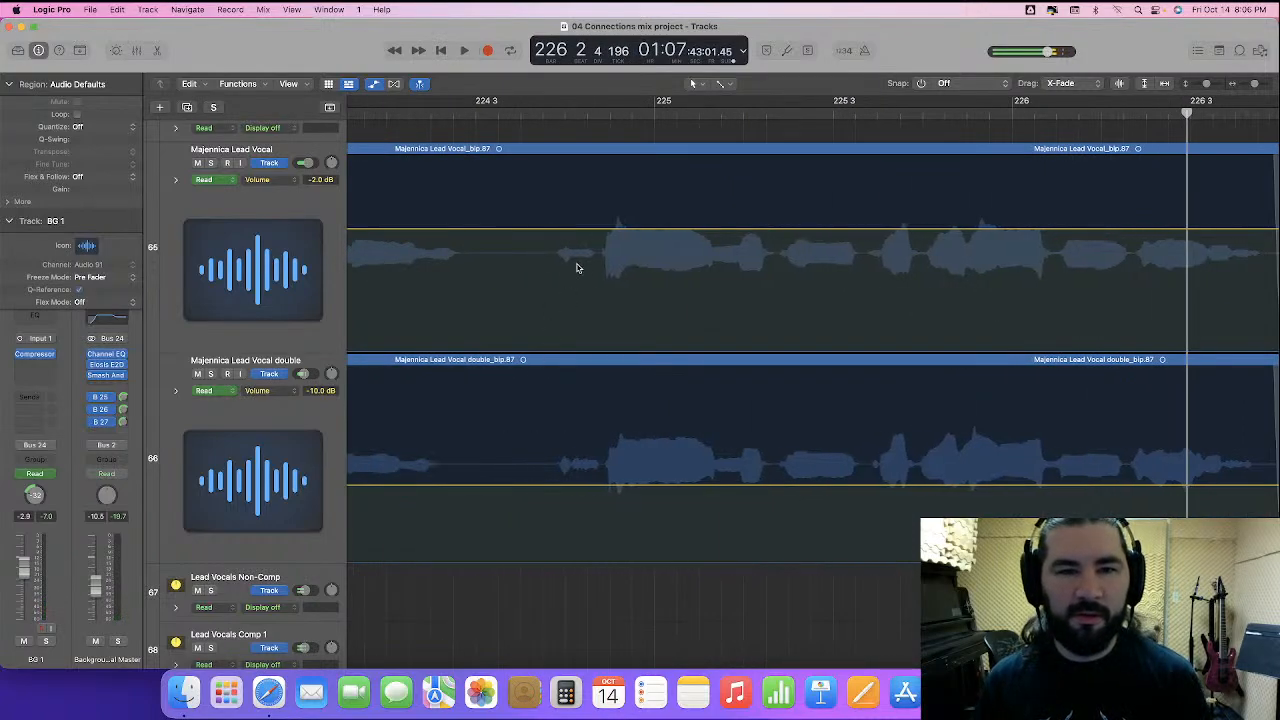
- With the Marquee Tool, raise the quiet word just before bar 225 to +6.0 dB on the lead vocal and -2.0 dB on the double
left_click(729, 86)
left_click(779, 267)
left_click_drag(546, 278, 601, 465)
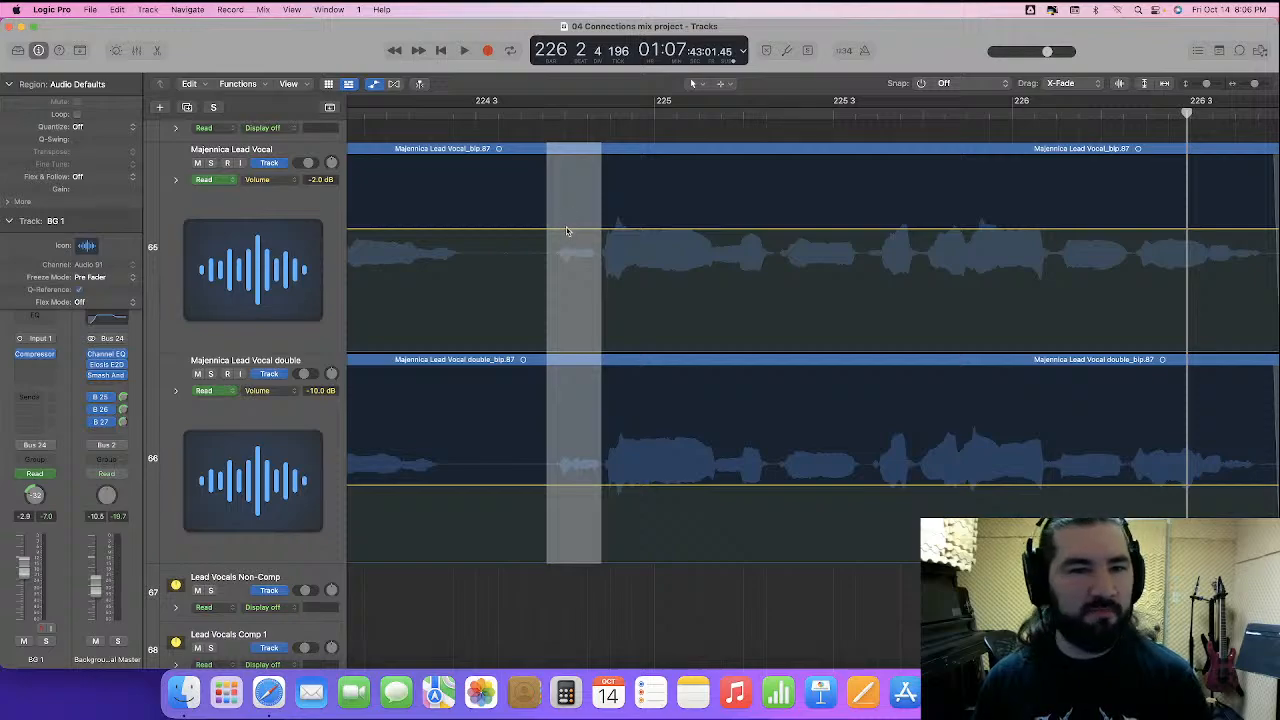
left_click_drag(571, 209, 507, 161)
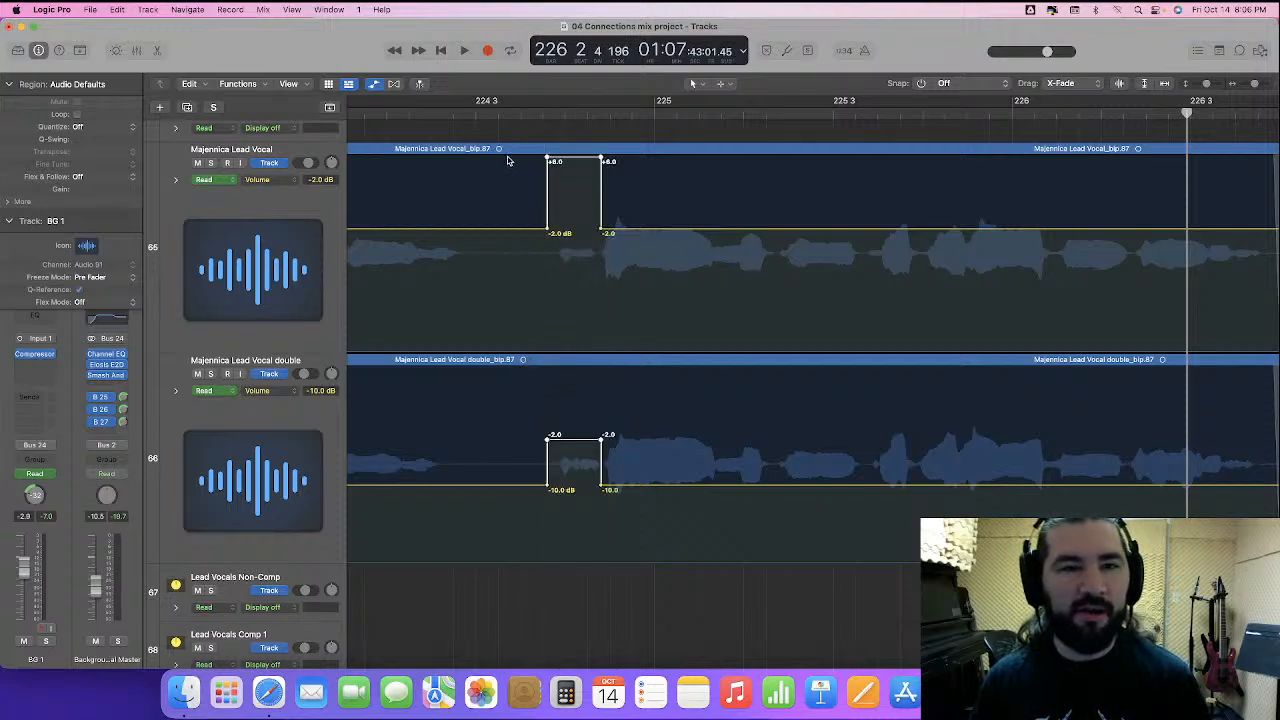
- Play the boosted word before bar 225 in context and replay the end of the phrase after bar 226
scroll(519, 210, "left", 2)
left_click(401, 115)
key("space")
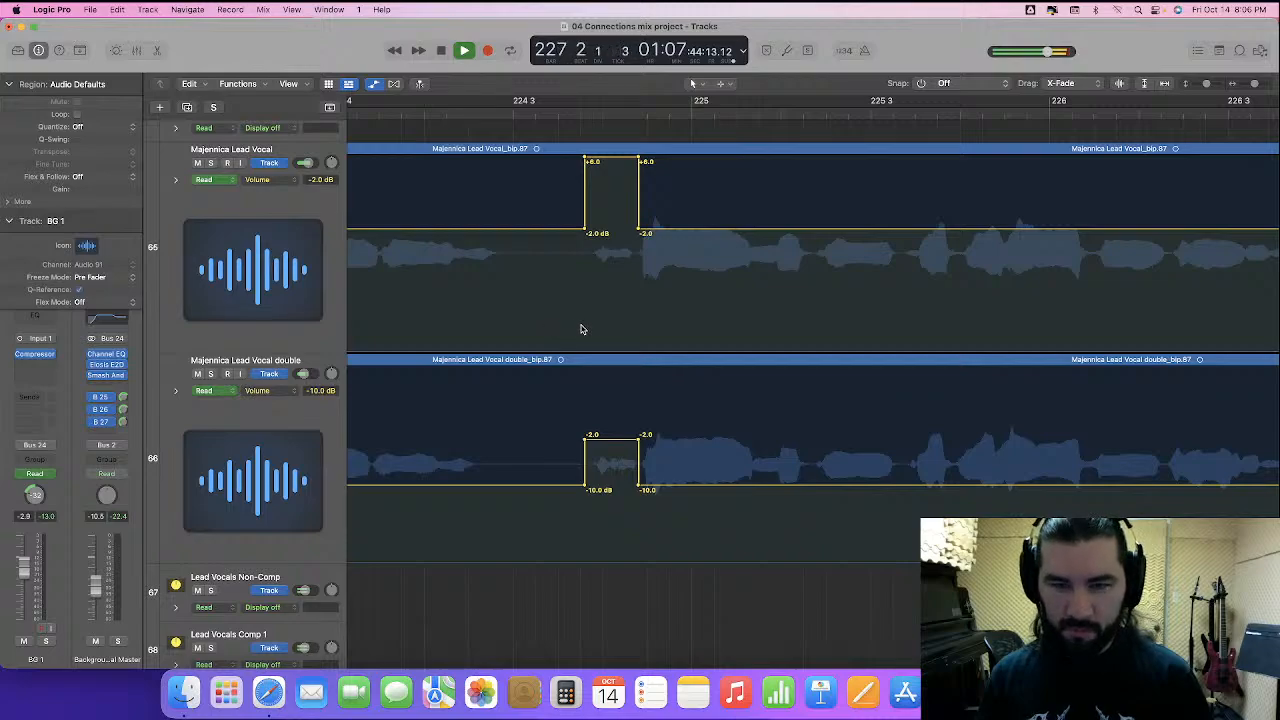
scroll(960, 229, "right", 4)
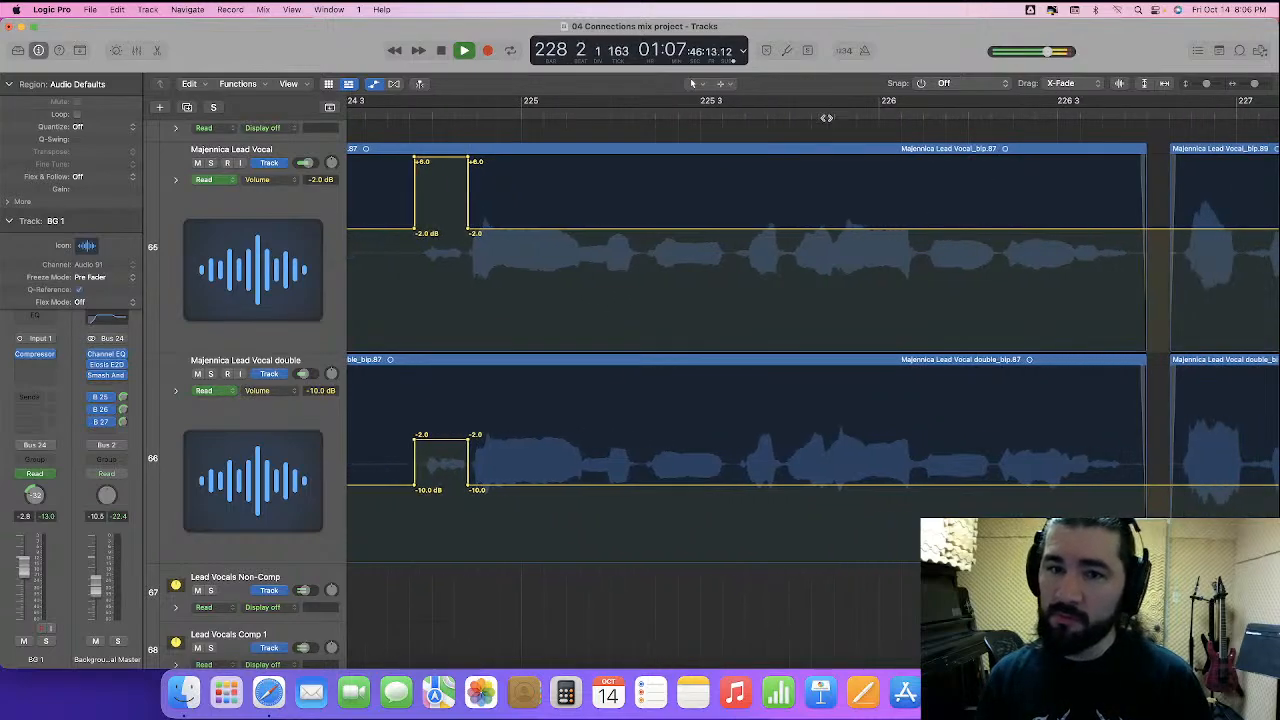
left_click(800, 111)
scroll(831, 334, "right", 3)
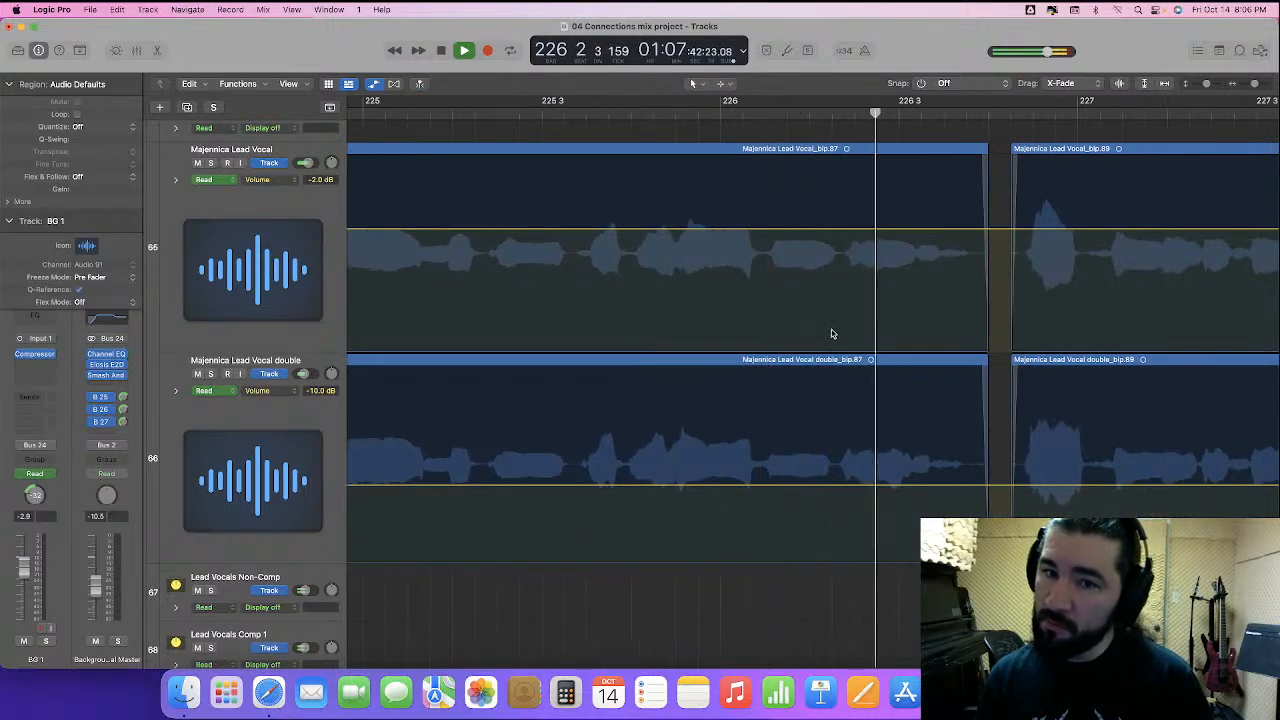
key("space")
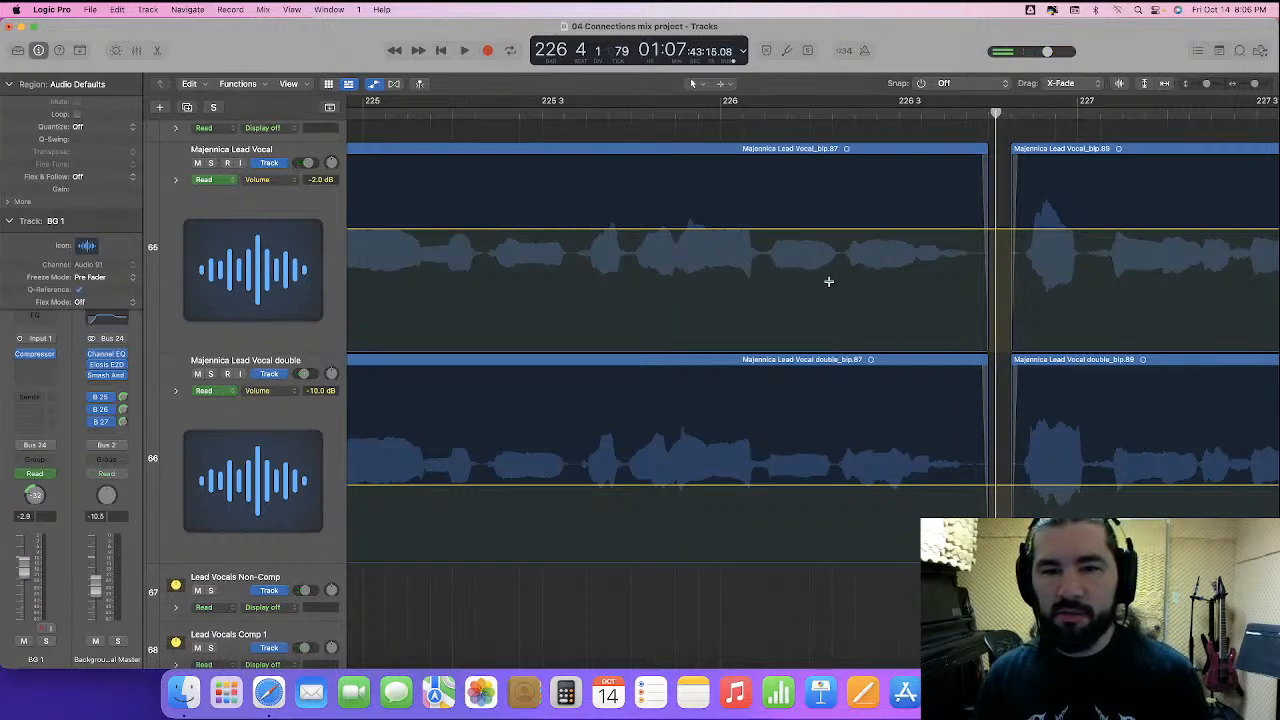
- Raise the phrase ending after bar 226 to -1.0 dB on the lead and -9.0 dB on the double, its last word to +0.0 and -8.0 dB
left_click_drag(763, 272, 993, 485)
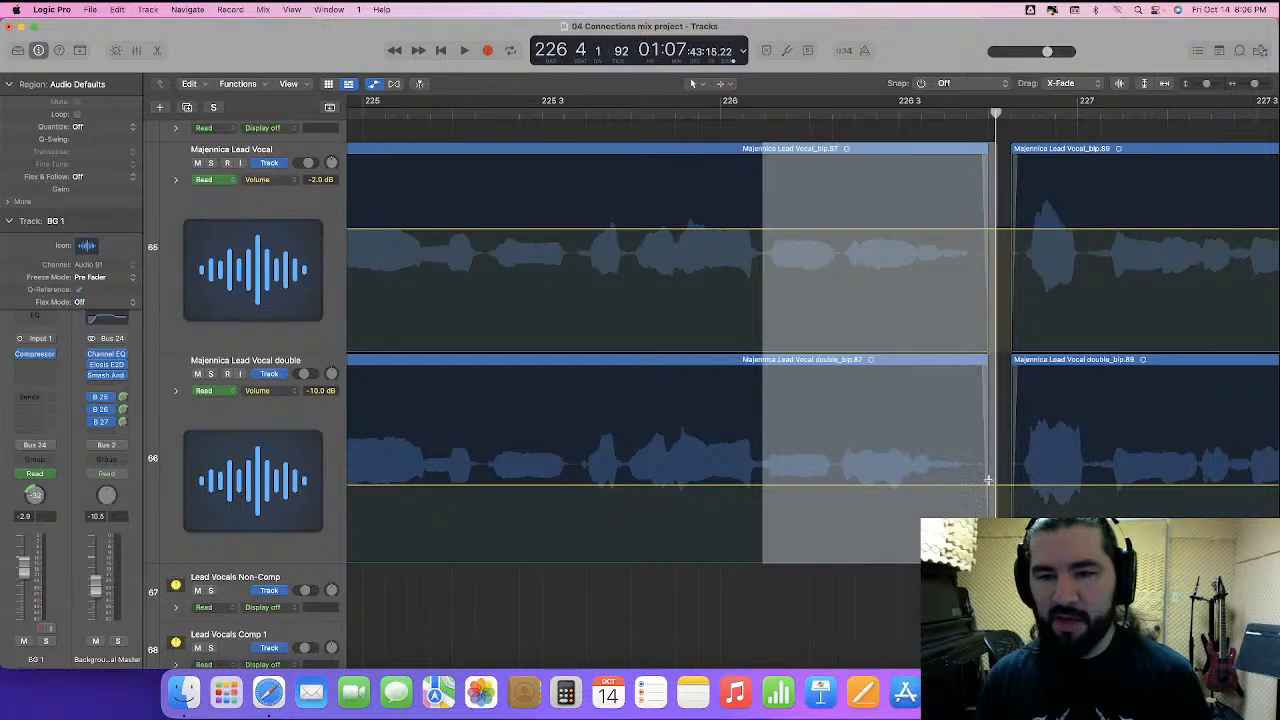
left_click_drag(840, 232, 840, 229)
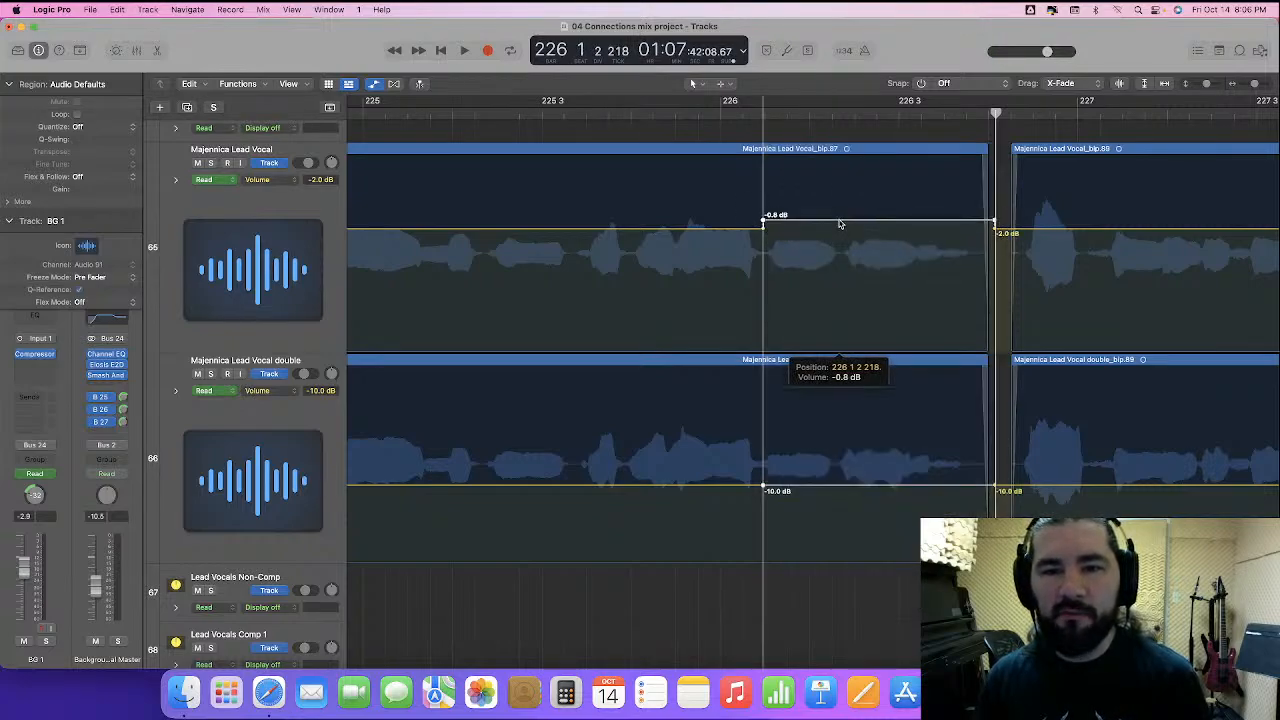
left_click_drag(840, 225, 841, 225)
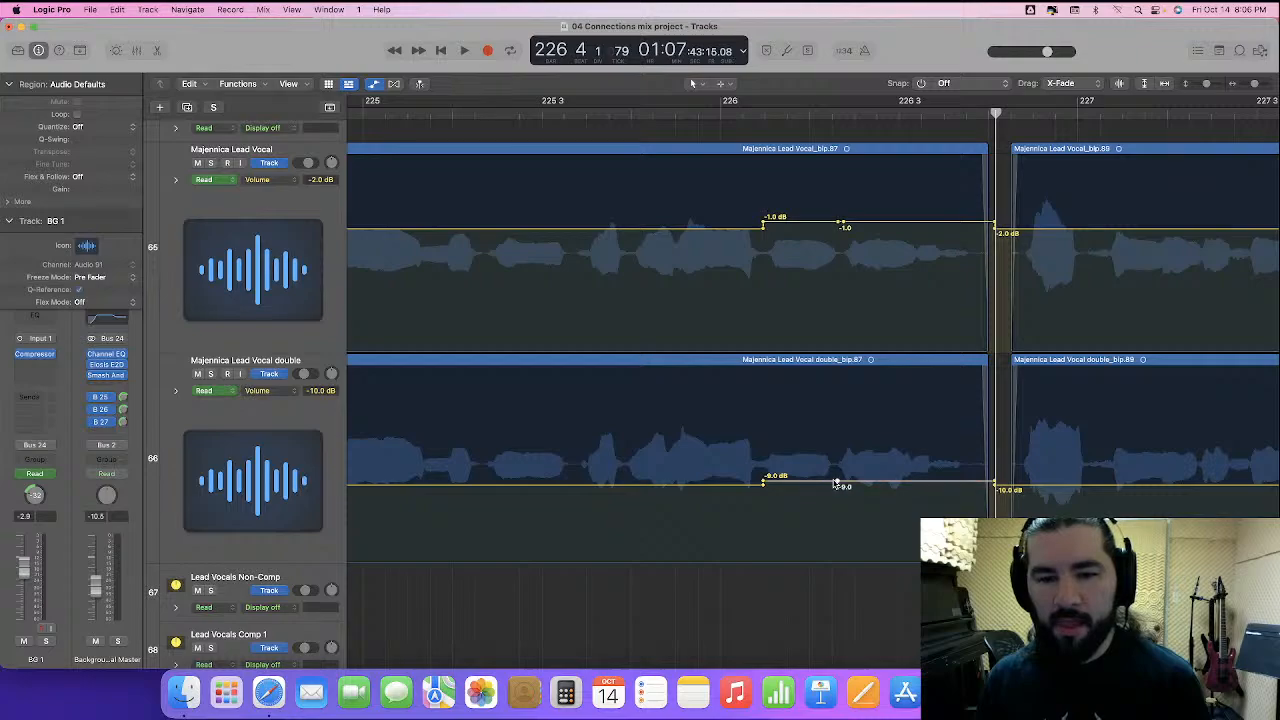
left_click_drag(871, 200, 953, 514)
left_click(922, 232)
left_click_drag(887, 225, 891, 214)
- Play from before bar 226 to check the raised phrase ending, and replay the following phrase around bar 228
left_click(628, 113)
key("space")
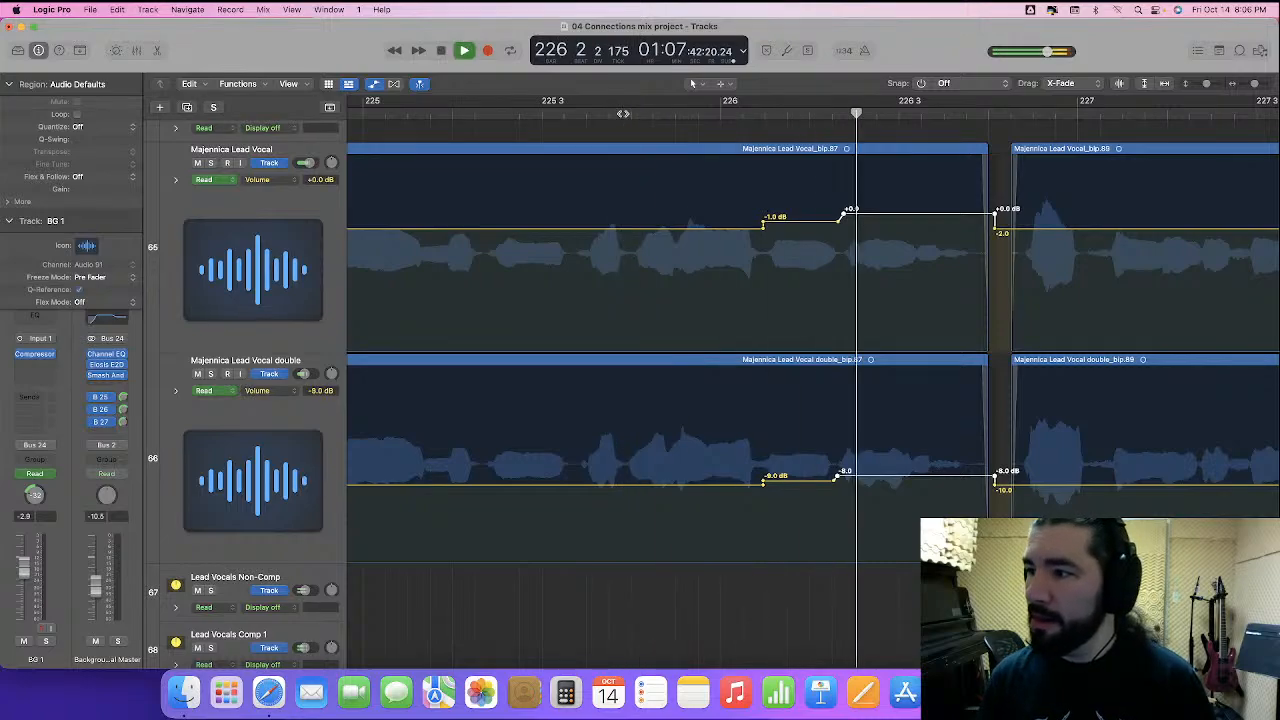
left_click(814, 360)
left_click(806, 341)
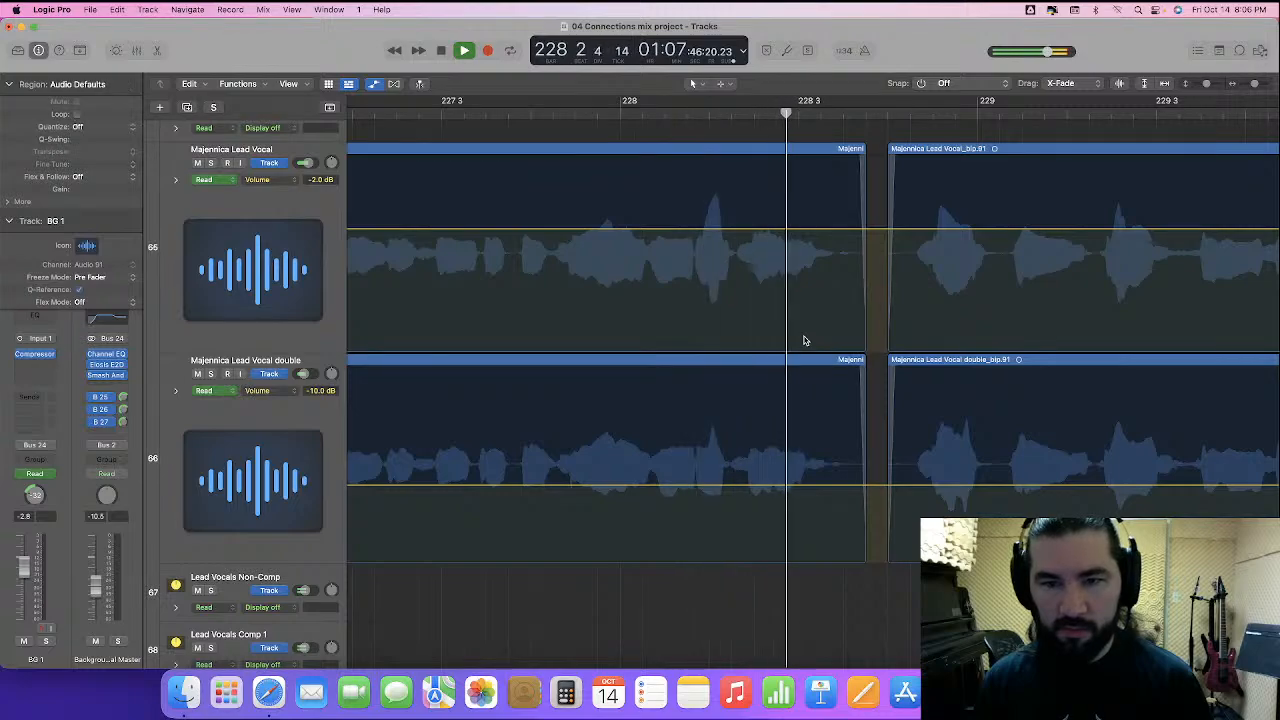
key("space")
left_click(597, 114)
key("space")
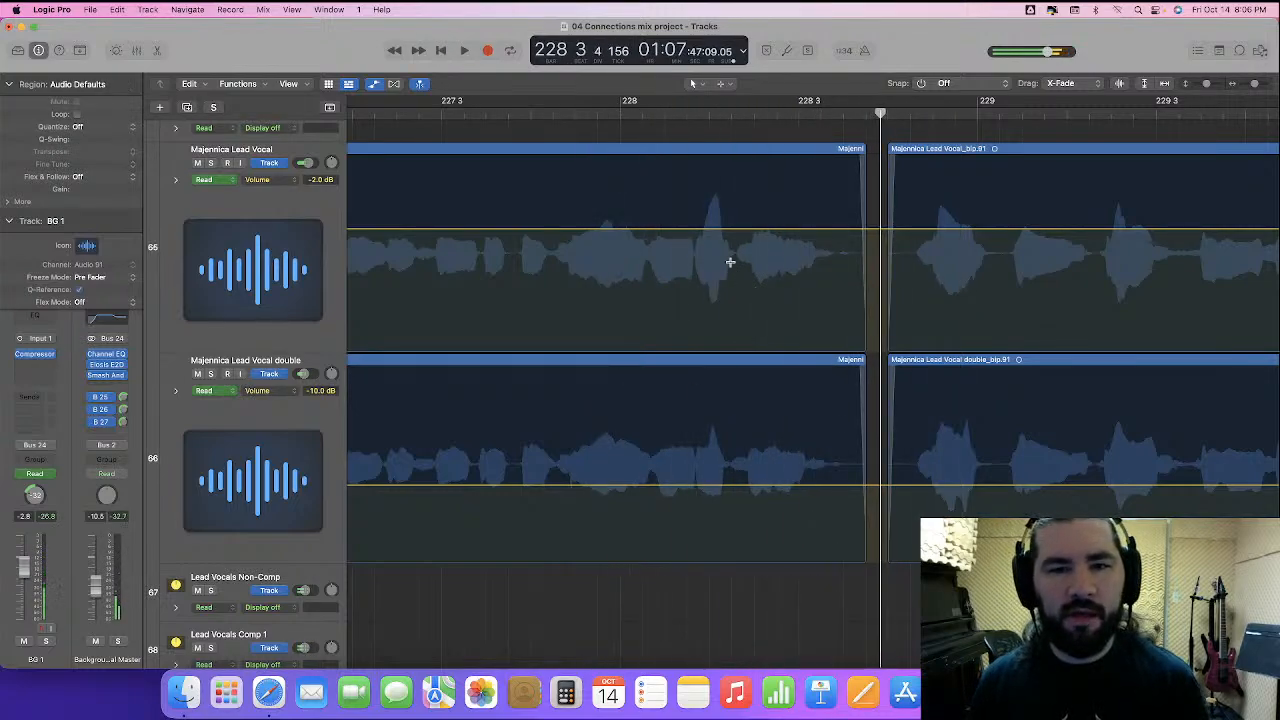
- Raise the phrase ending around 228 3 to -0.5 dB on the lead vocal and -8.5 dB on the double, and play on to bar 242
left_click_drag(734, 263, 875, 545)
left_click_drag(800, 233, 800, 223)
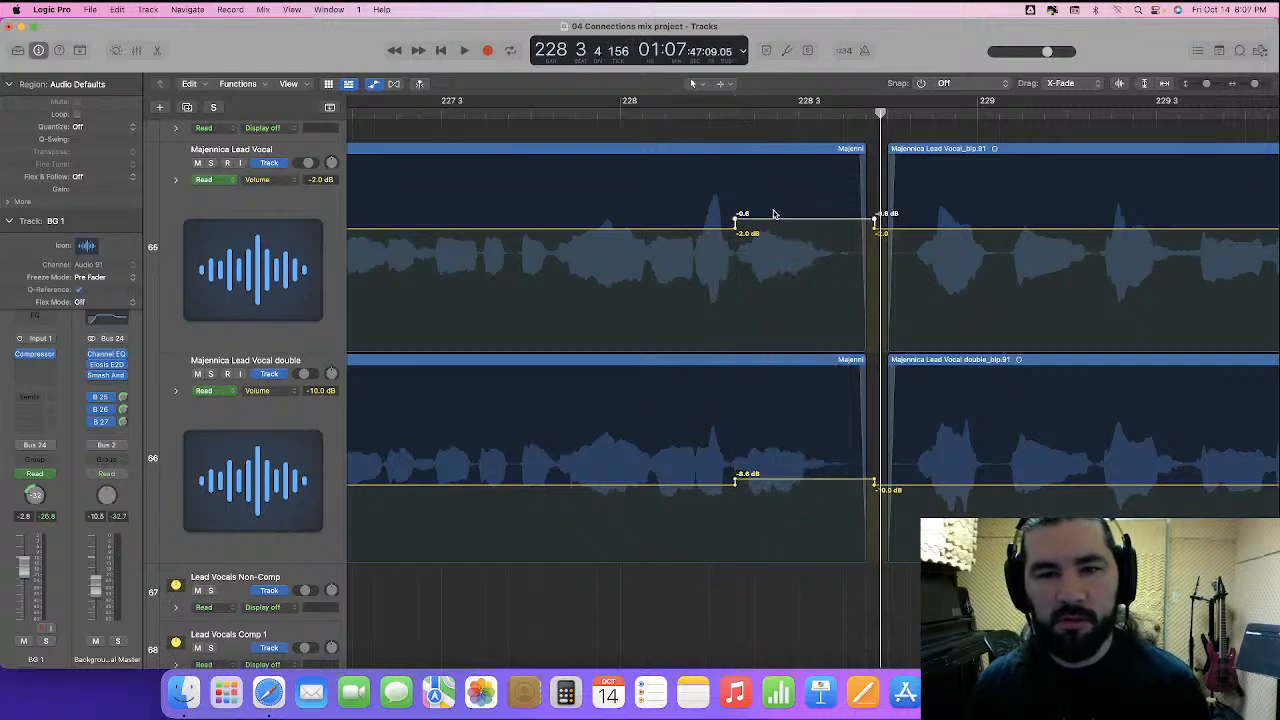
left_click_drag(777, 223, 777, 221)
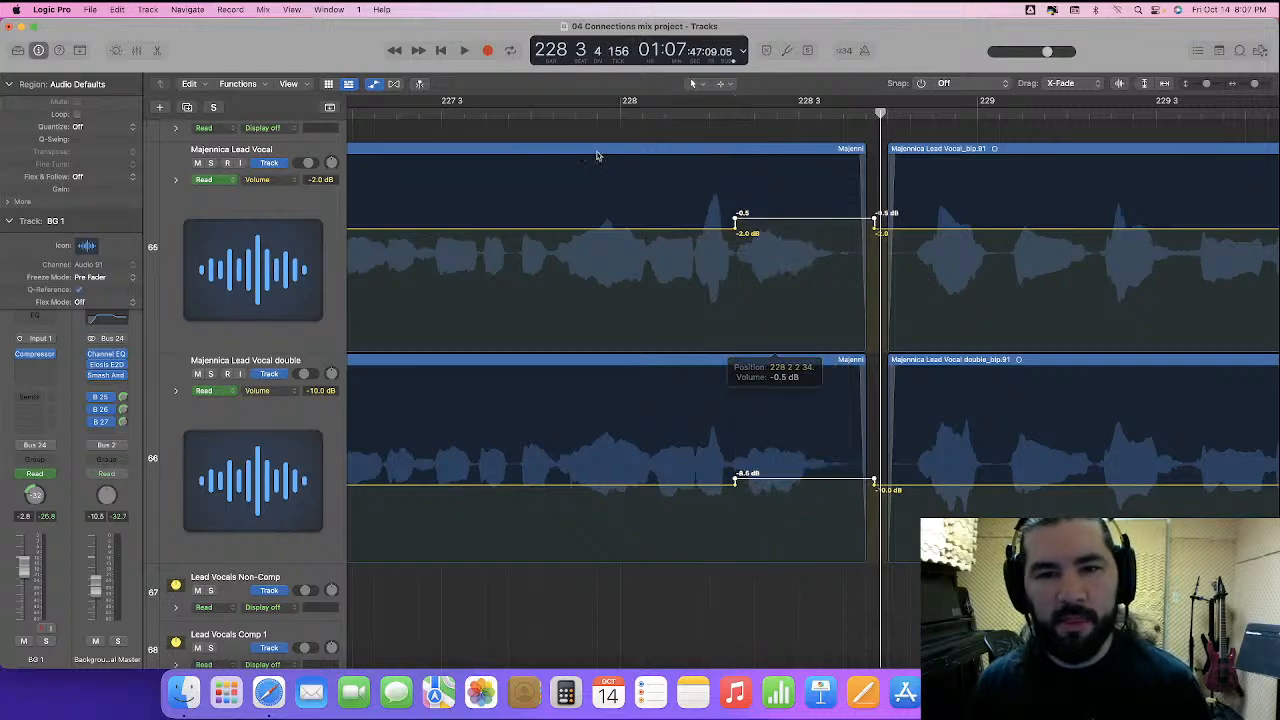
key("space")
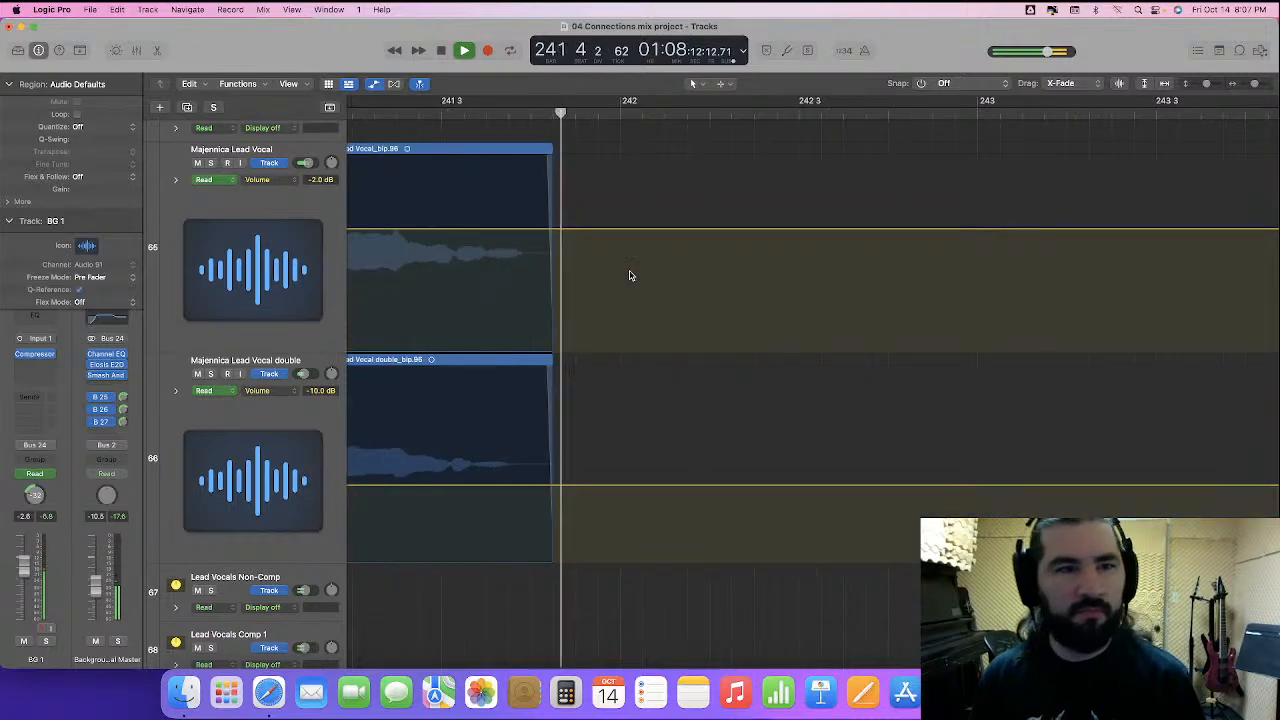
key("space")
- Hide the track automation and nudge the last lead vocal and double regions before bar 240 very slightly later
left_click(376, 86)
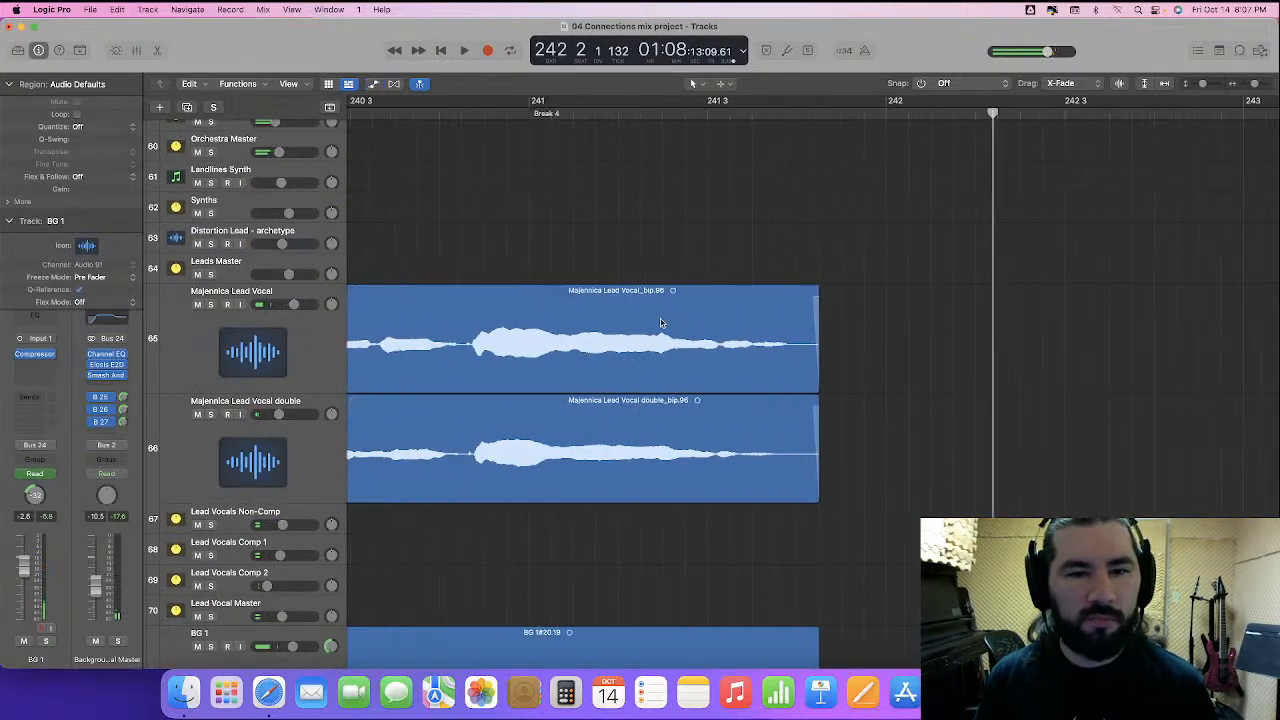
scroll(649, 267, "left", 5)
left_click(642, 388)
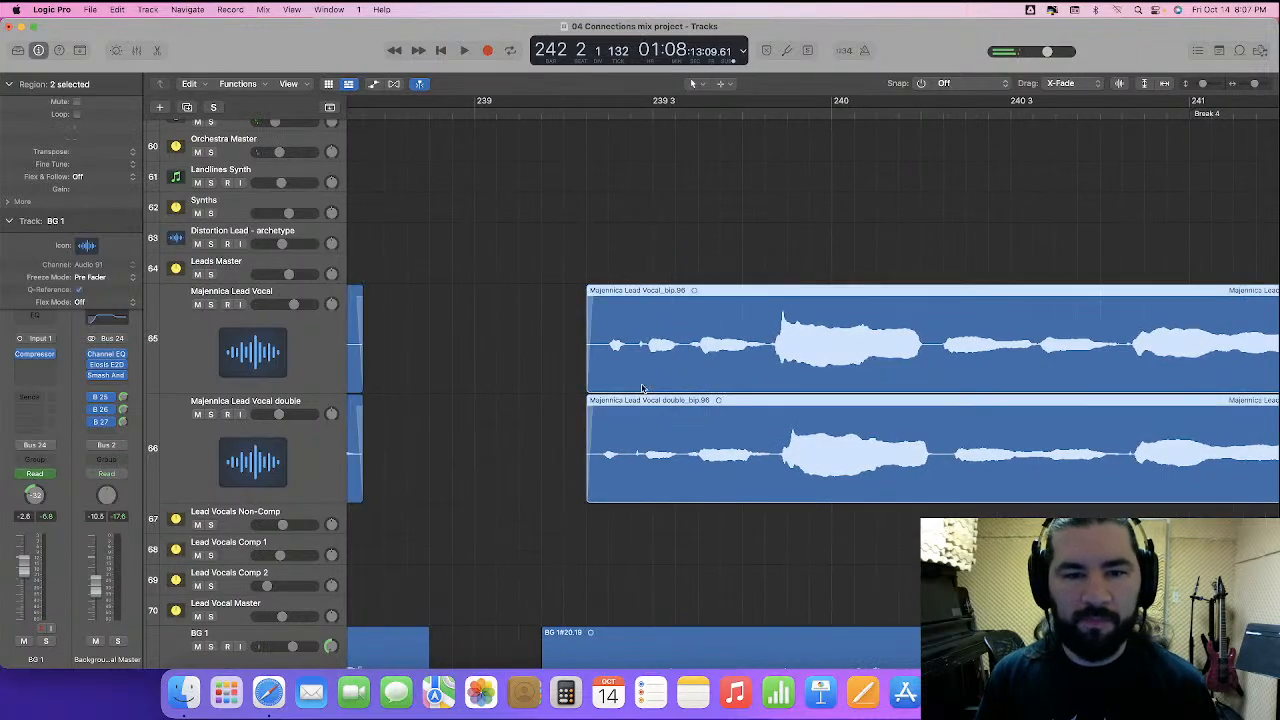
left_click_drag(638, 380, 641, 384)
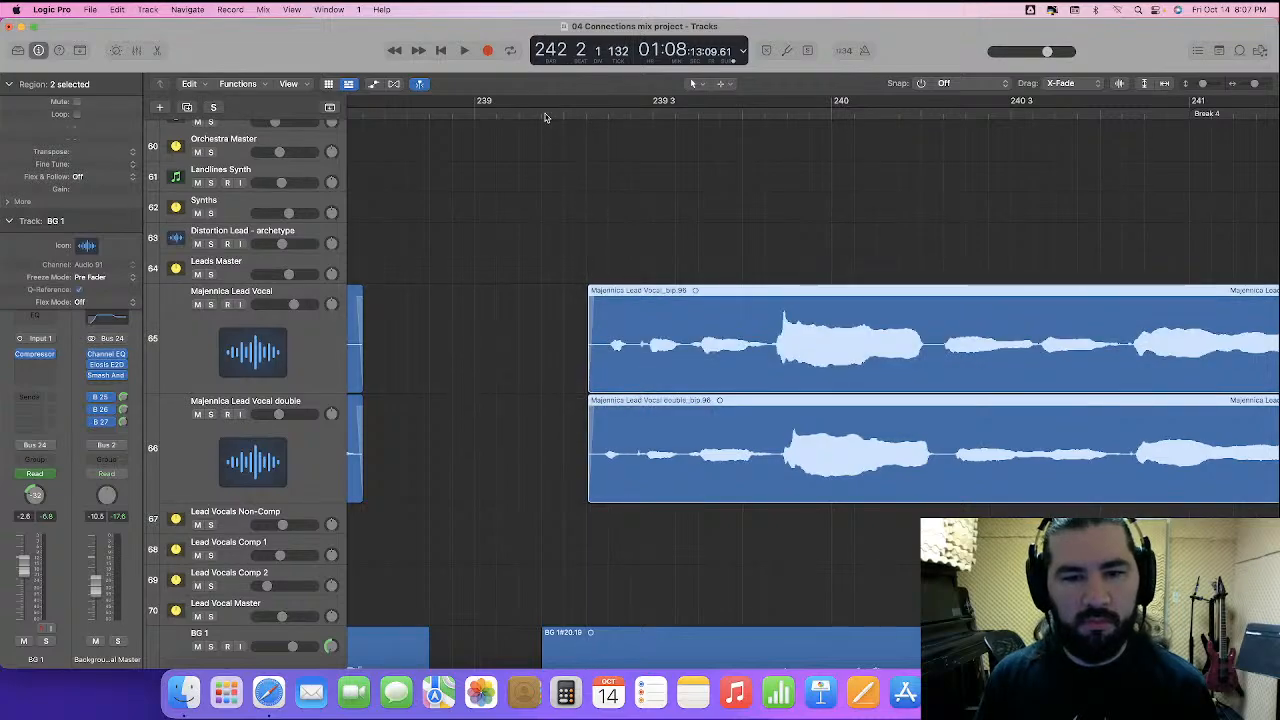
- Play the final lead vocal phrase between bars 239 and 241 repeatedly to judge the timing of its words
key("space")
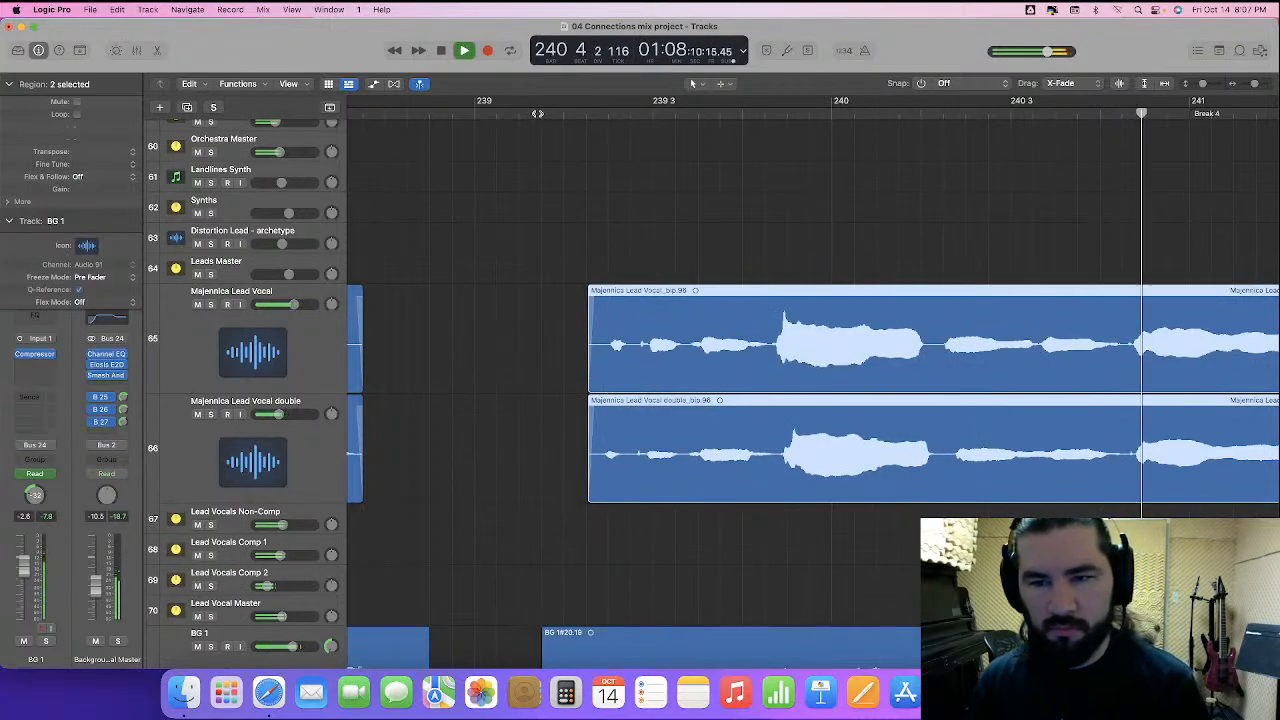
key("space")
scroll(632, 348, "left", 8)
scroll(632, 348, "left", 5)
key("space")
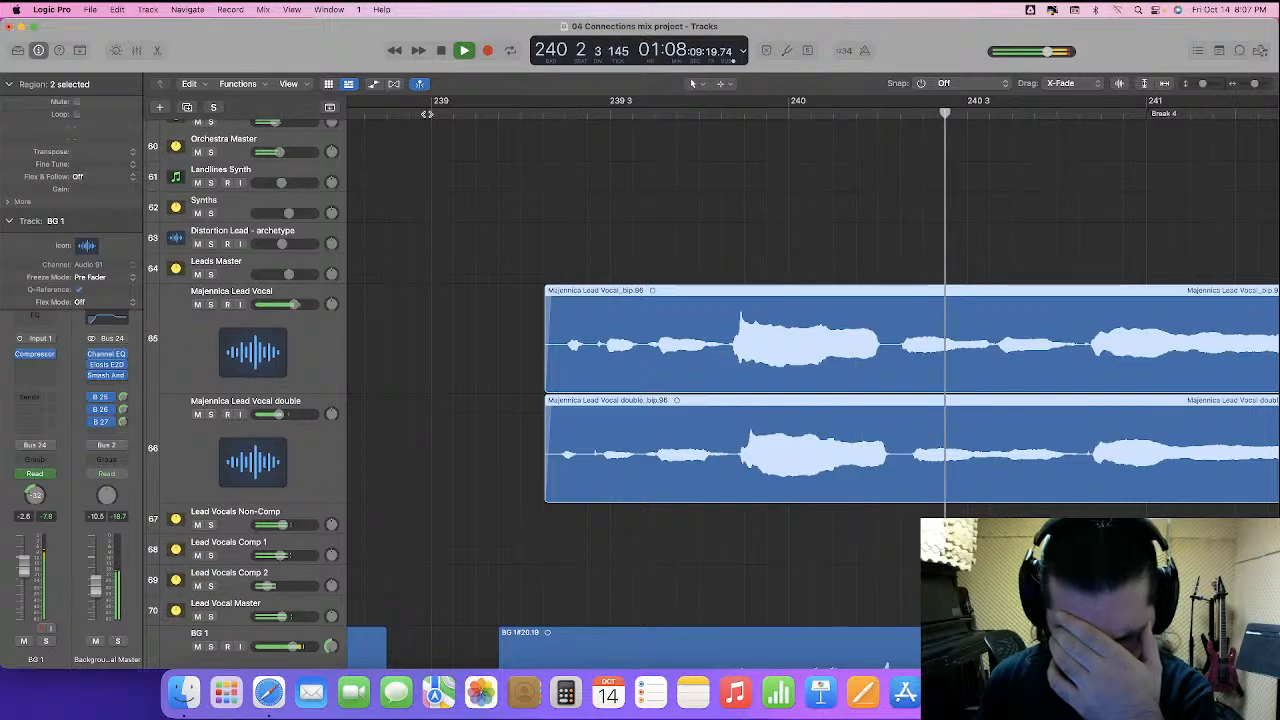
key("space")
scroll(594, 194, "left", 8)
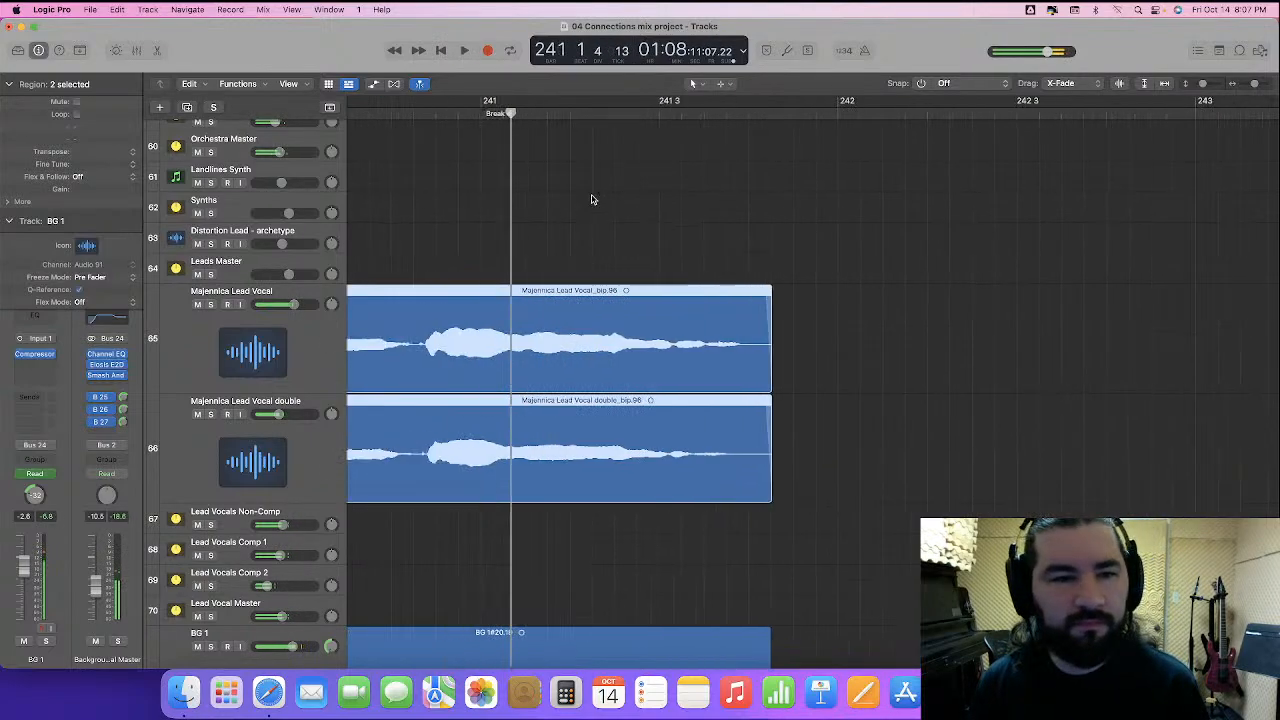
left_click(443, 114)
key("space")
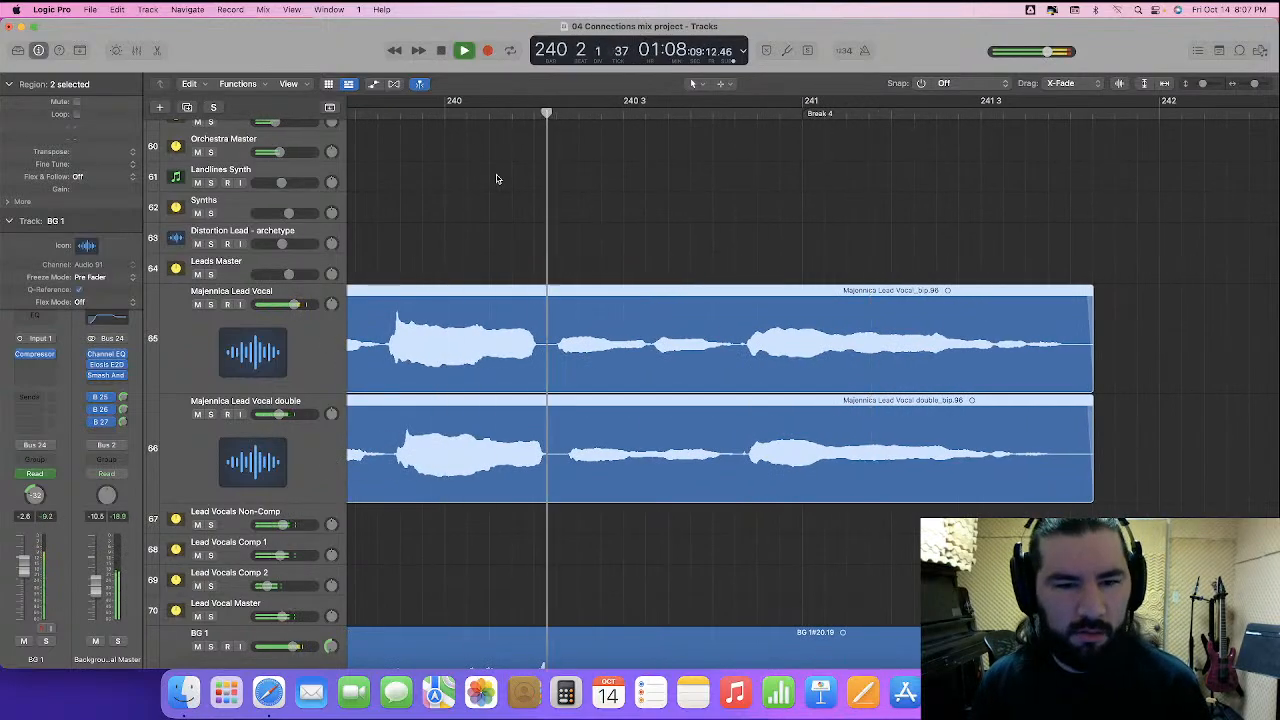
key("space")
- With the Scissors Tool, split the final lead vocal and double regions just after bar 240's second beat and before the last held word near bar 241
scroll(570, 160, "down", 3)
scroll(578, 190, "up", 4)
scroll(581, 204, "down", 2)
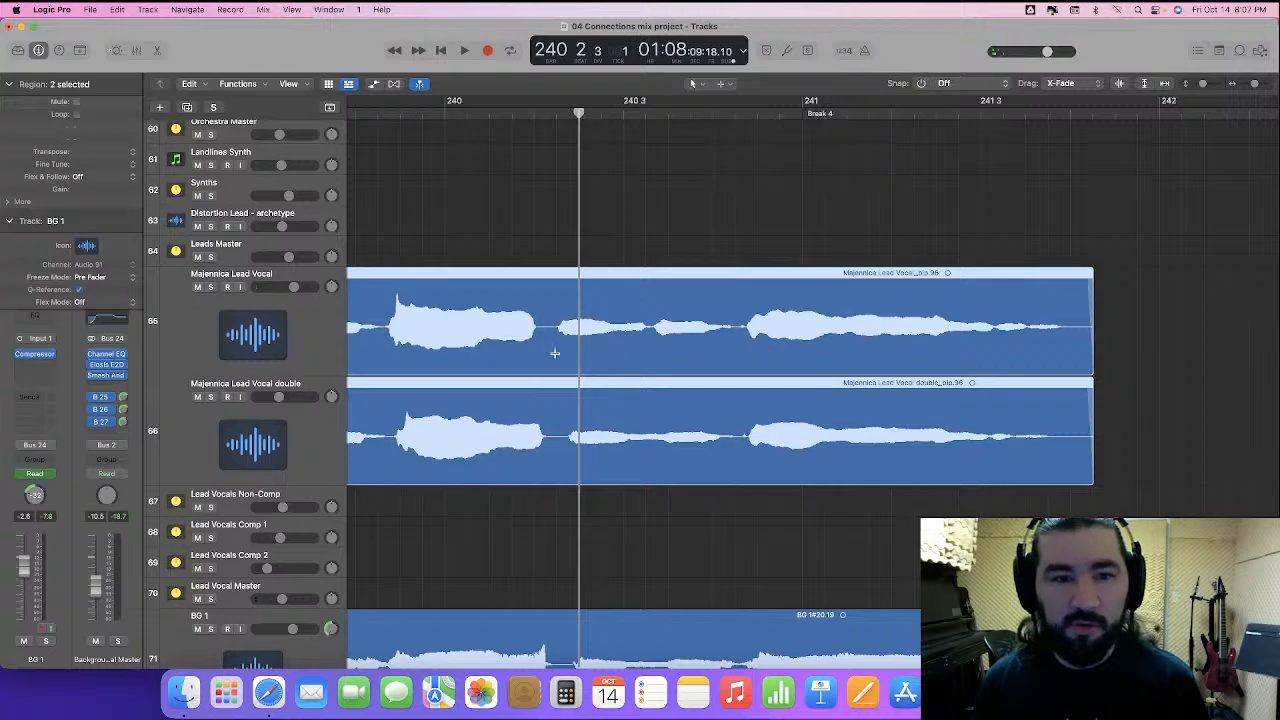
left_click(724, 84)
left_click(768, 158)
left_click(556, 333, "super")
left_click(739, 335, "super")
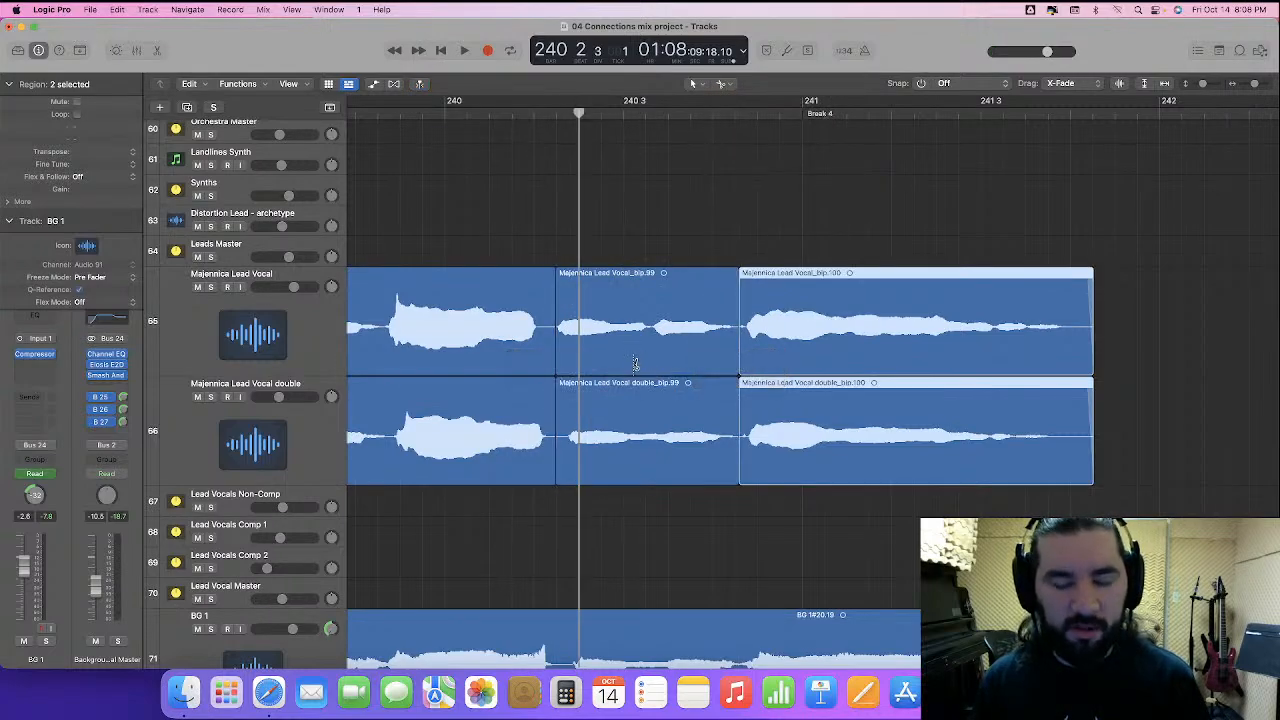
- Undo the splits on both vocals, split only the final lead vocal region at those two points and nudge the middle piece slightly later
key("super+j")
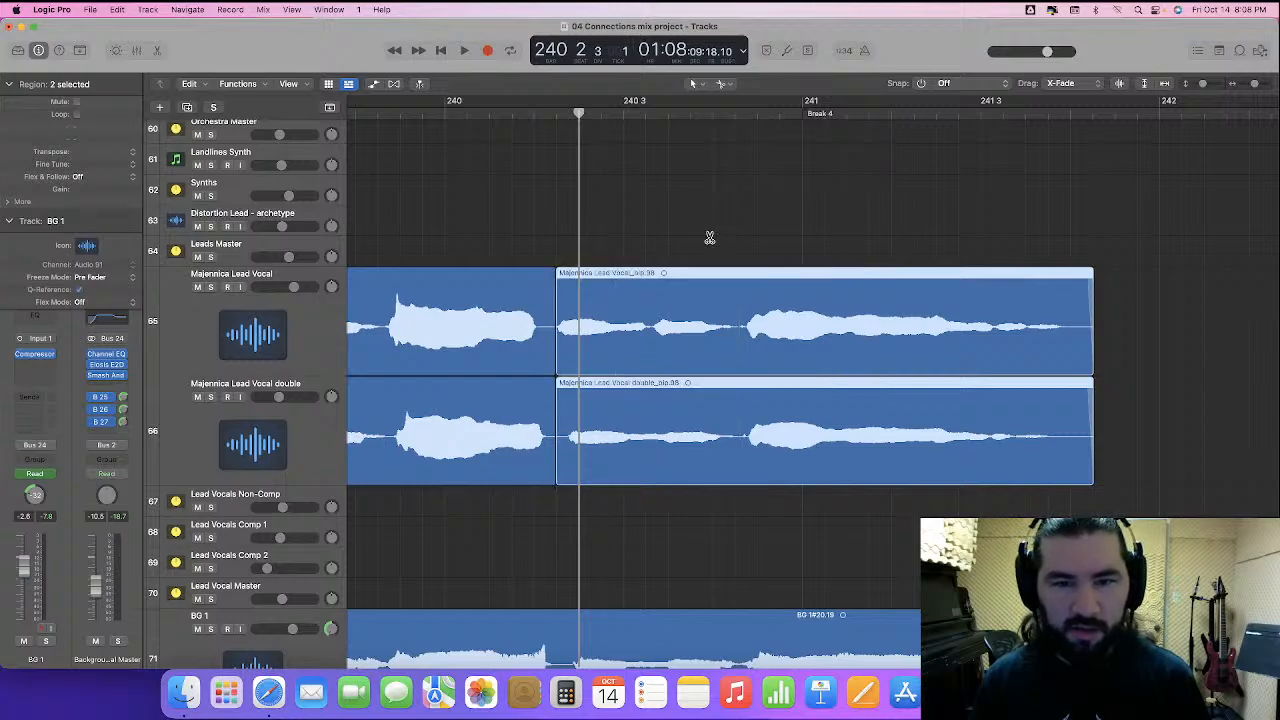
key("super+z")
left_click(584, 216)
left_click(551, 345, "super")
left_click(741, 337, "super")
left_click_drag(657, 349, 622, 357)
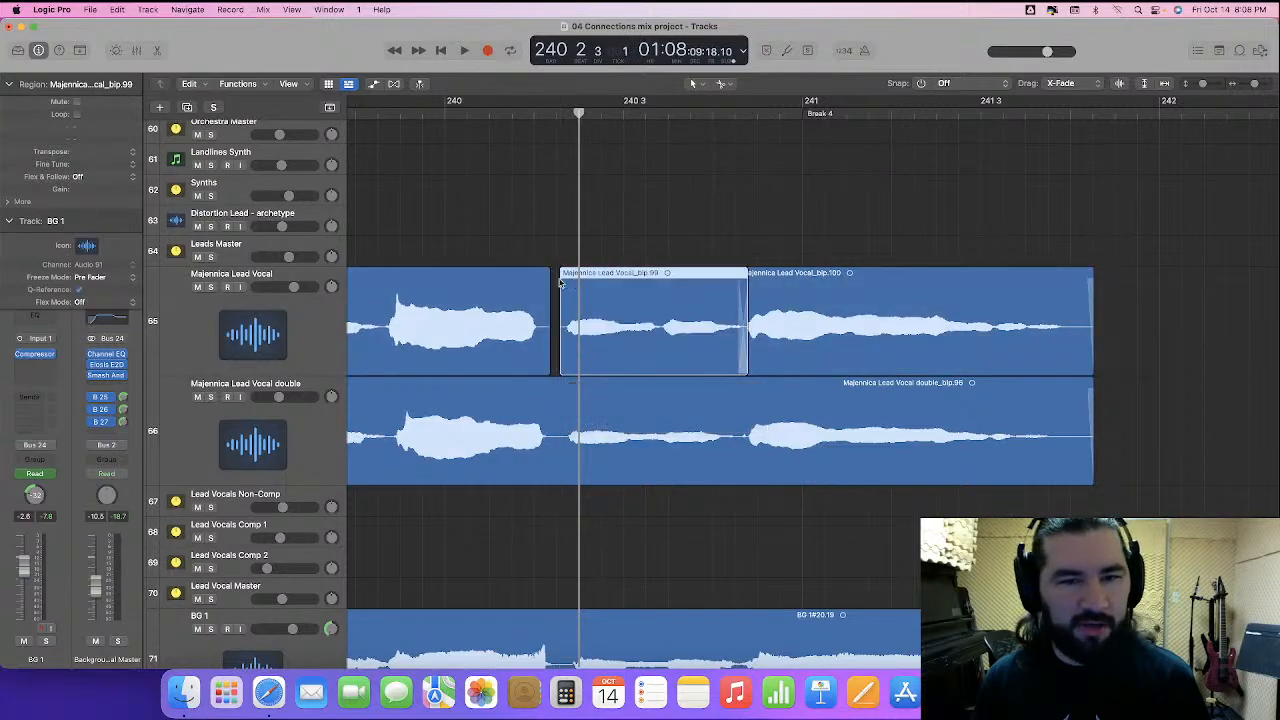
- Play the final lead vocal phrase from just before bar 240 to judge the moved words' timing
left_click(424, 108)
key("space")
left_click(469, 226)
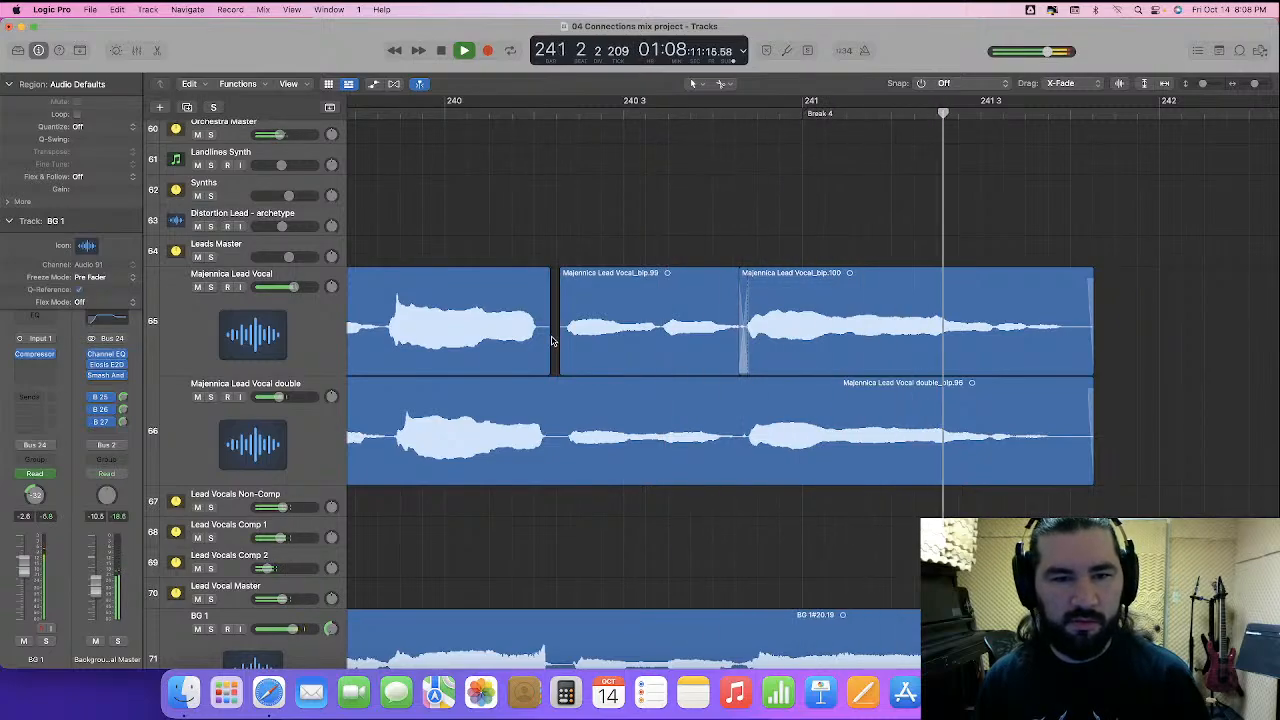
key("space")
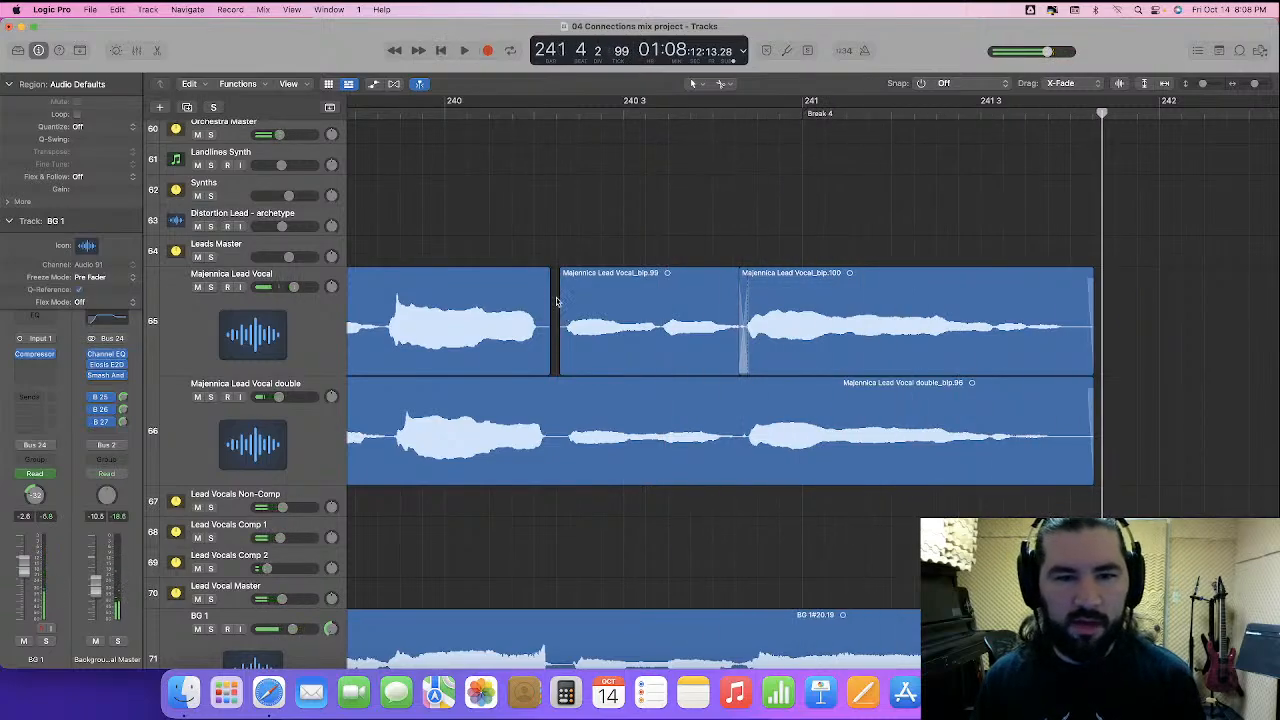
- With the Fade Tool, add short fades to the lead vocal region edges on both sides of the gap after bar 240
left_click(730, 85)
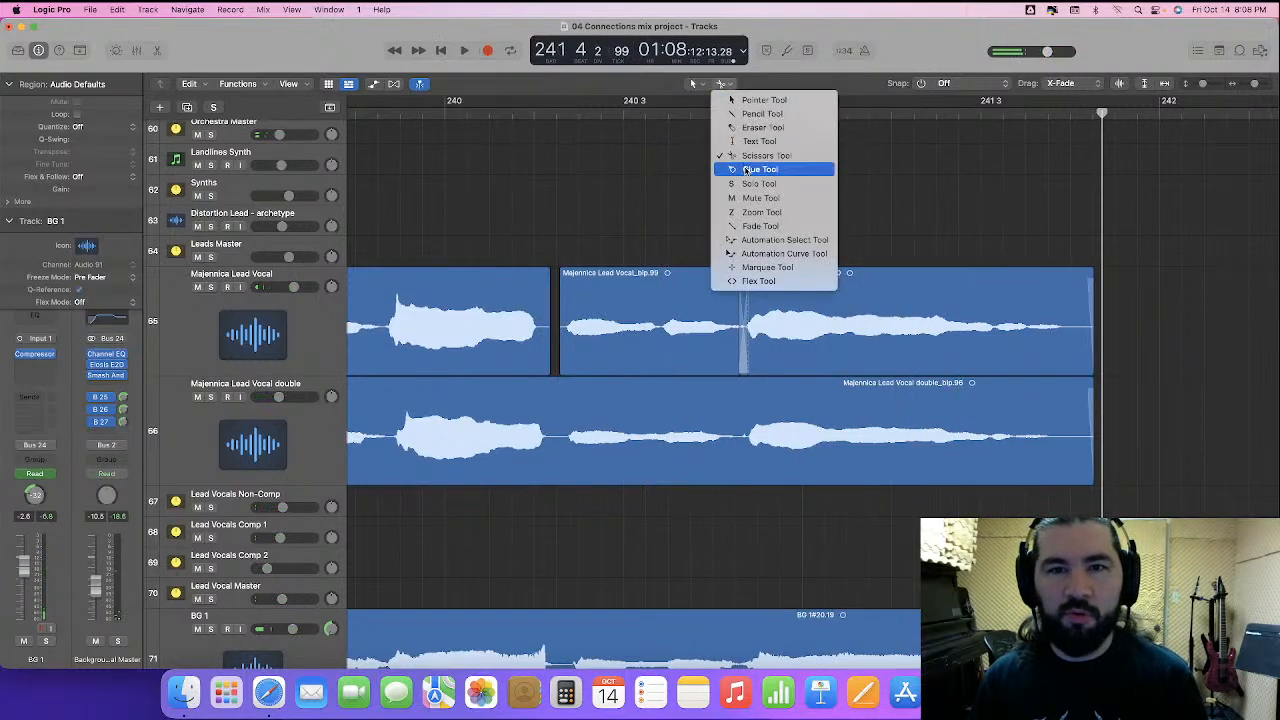
left_click(760, 226)
left_click(563, 293)
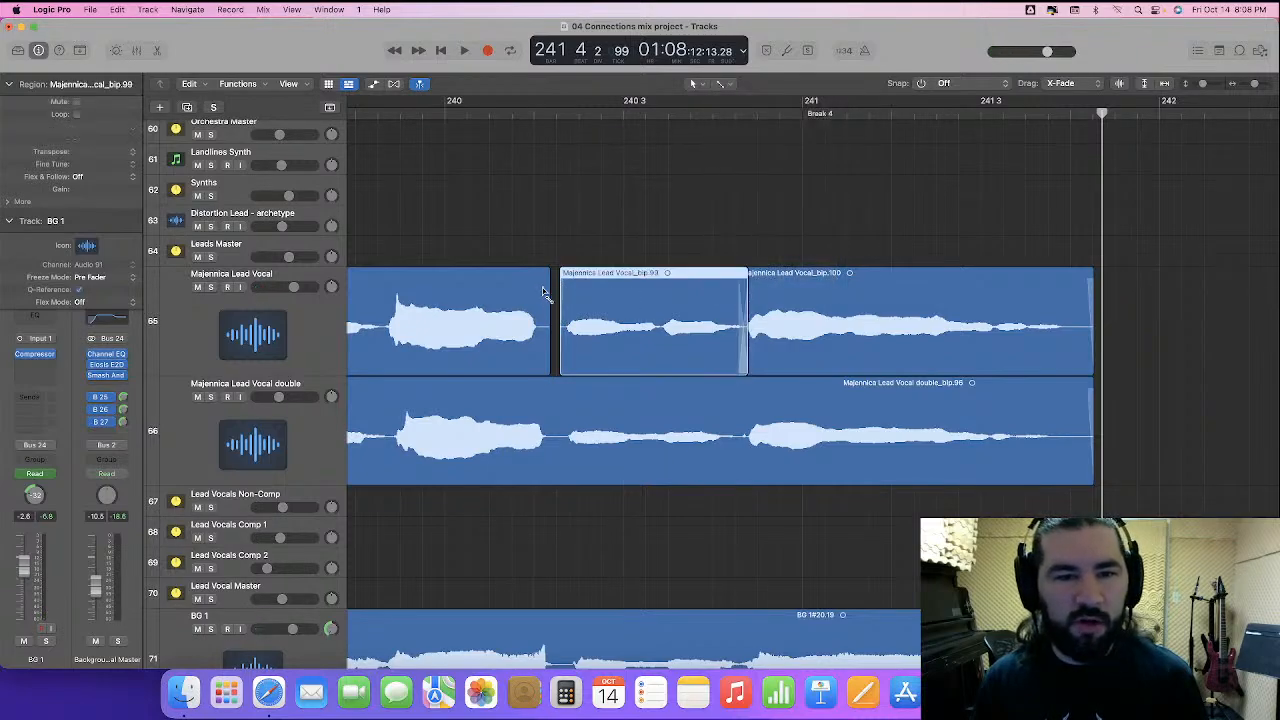
left_click(548, 288)
- Split the four BG 1 regions just before 238 3 with the Scissors Tool and move their endings earlier to match the lead vocal's ending
scroll(571, 309, "left", 10)
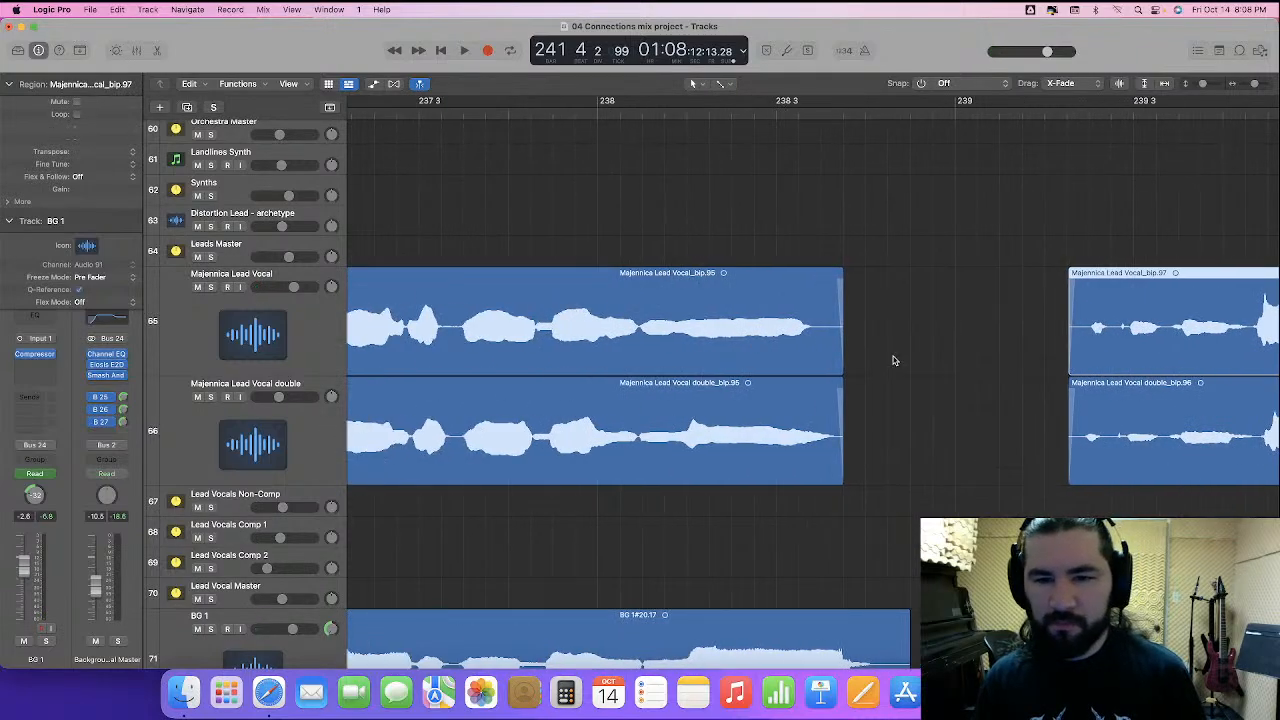
scroll(893, 360, "down", 4)
scroll(893, 360, "up", 1)
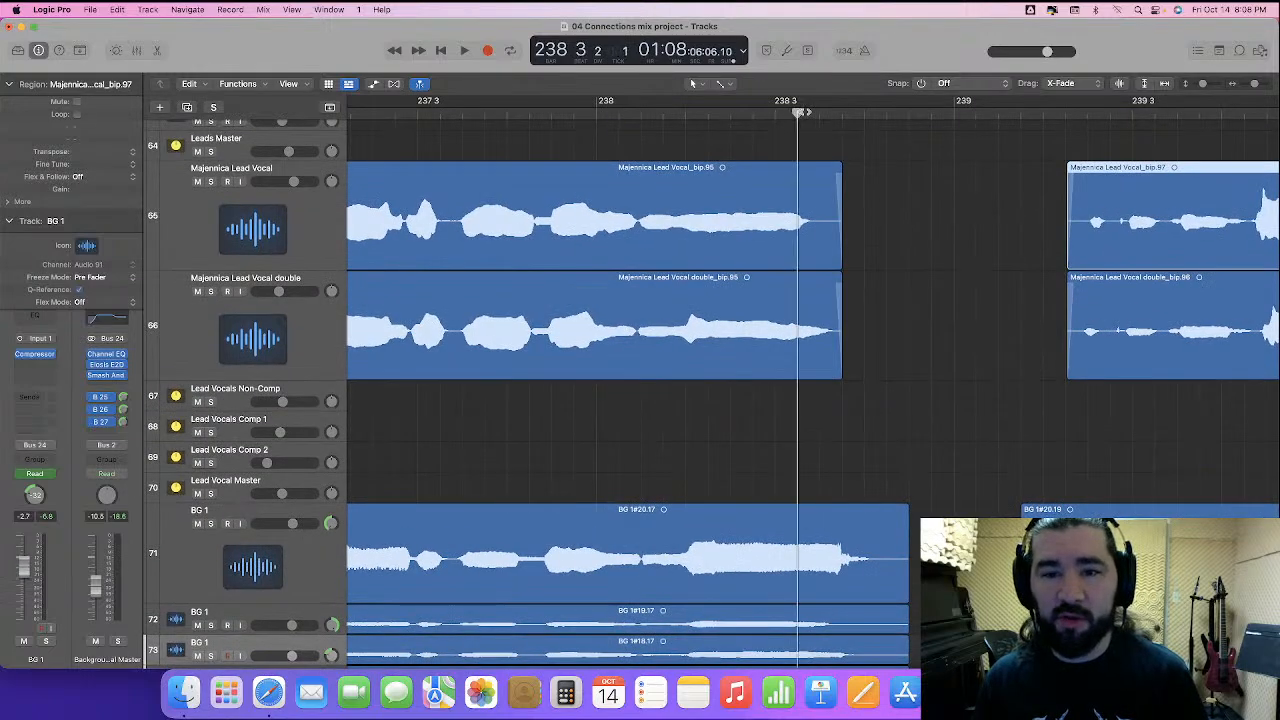
left_click_drag(813, 112, 812, 112)
scroll(997, 512, "down", 3)
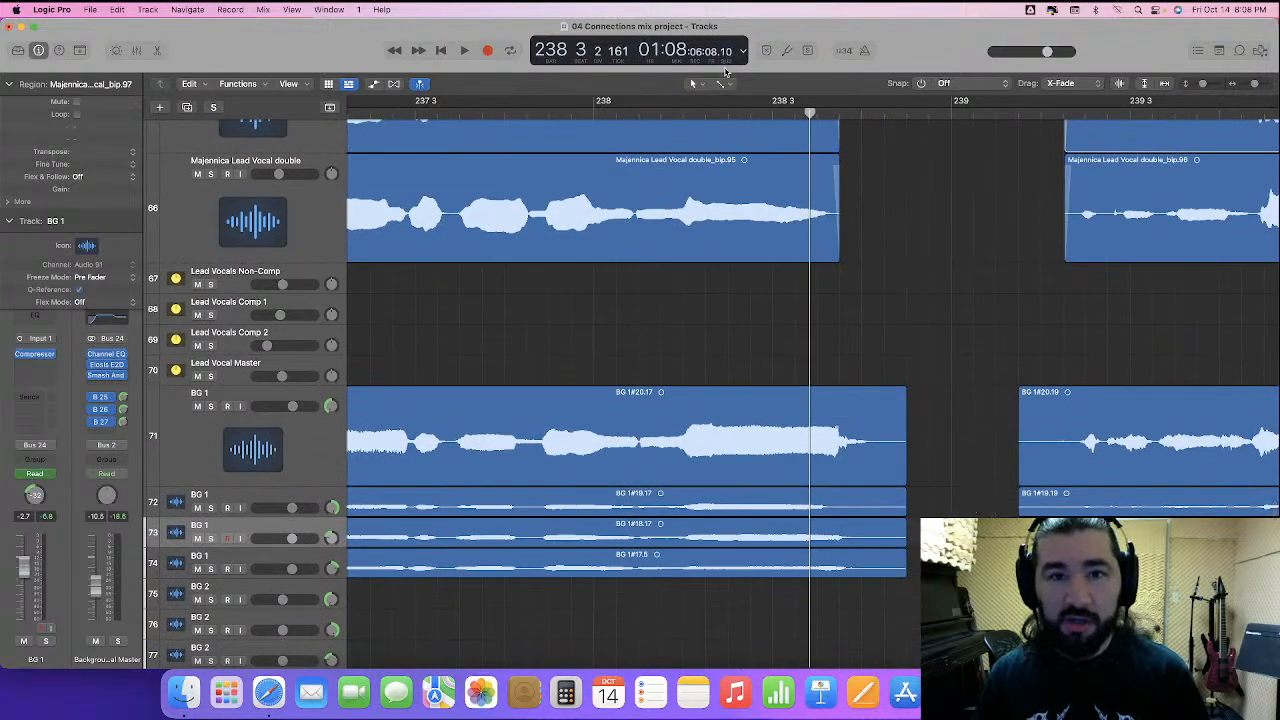
left_click(721, 84)
left_click(766, 156)
left_click_drag(760, 331, 814, 581)
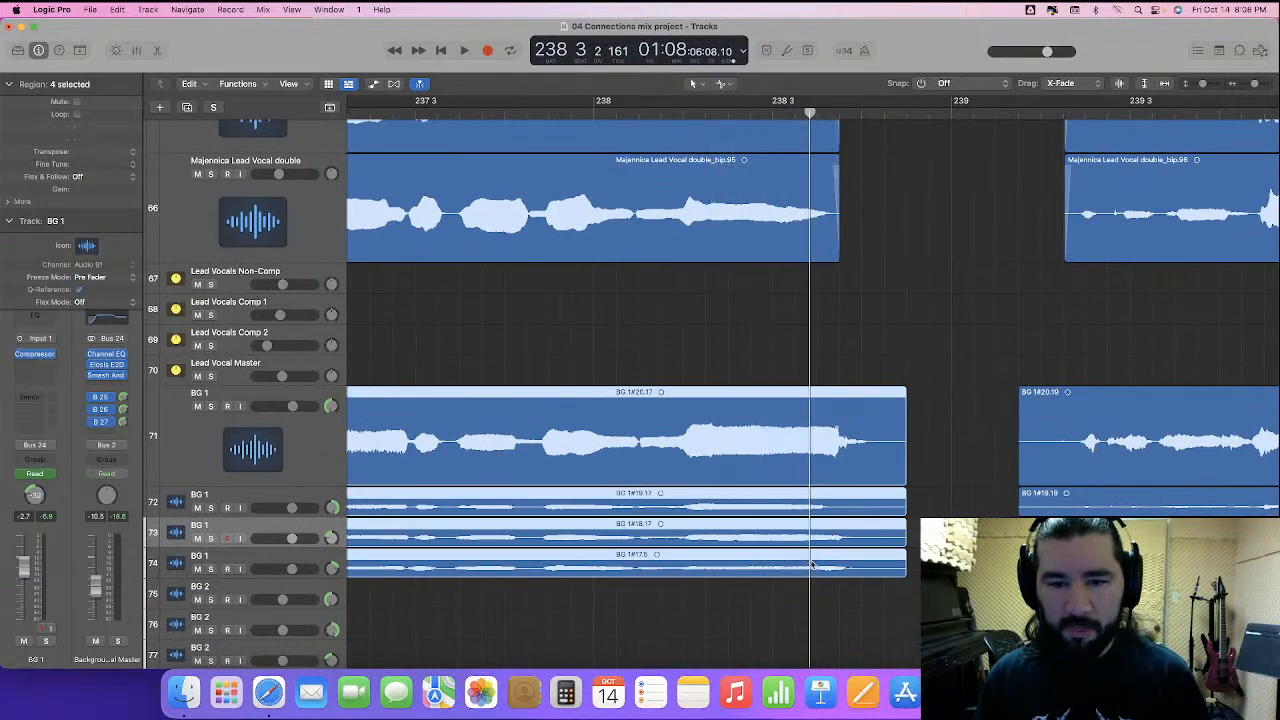
left_click(783, 455, "super")
mouse_move(858, 470)
left_mouse_down()
mouse_move(838, 484)
mouse_move(849, 486)
left_mouse_up()
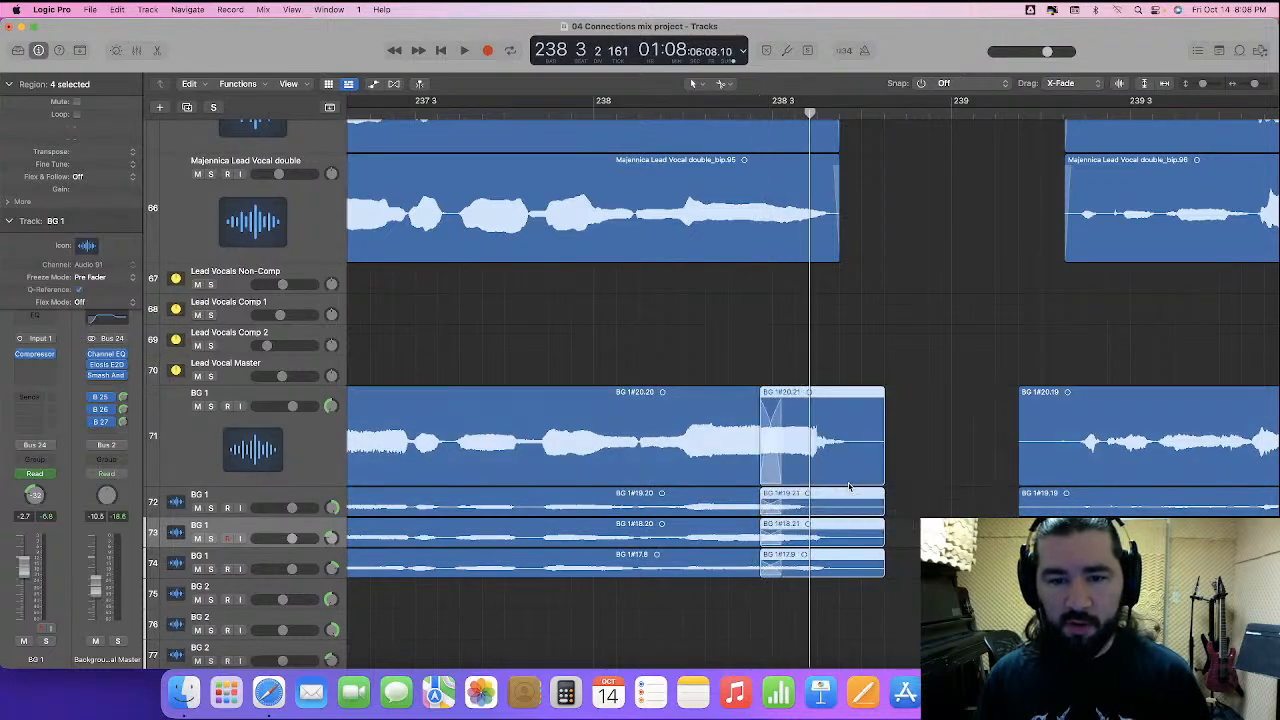
- Play the phrase from bar 238 and again from just before bar 237 to judge the BG 1 cutoff
left_click(592, 108)
key("space")
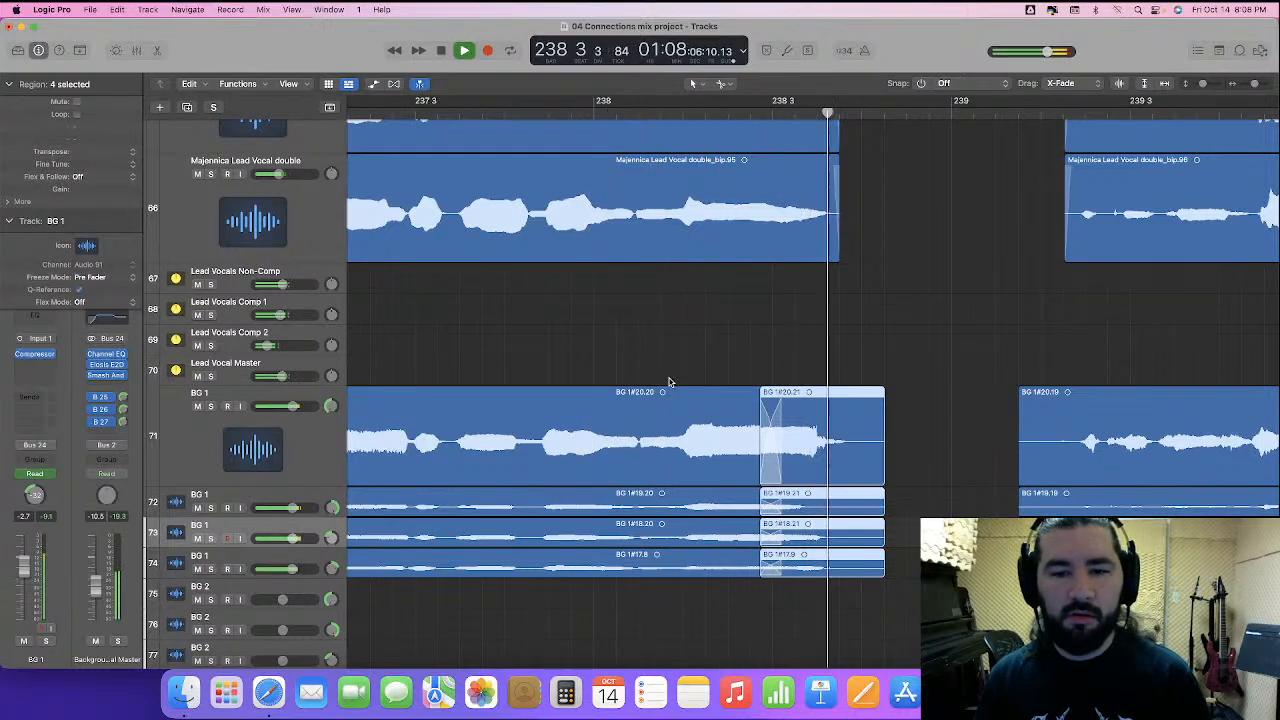
key("space")
scroll(481, 164, "left", 4)
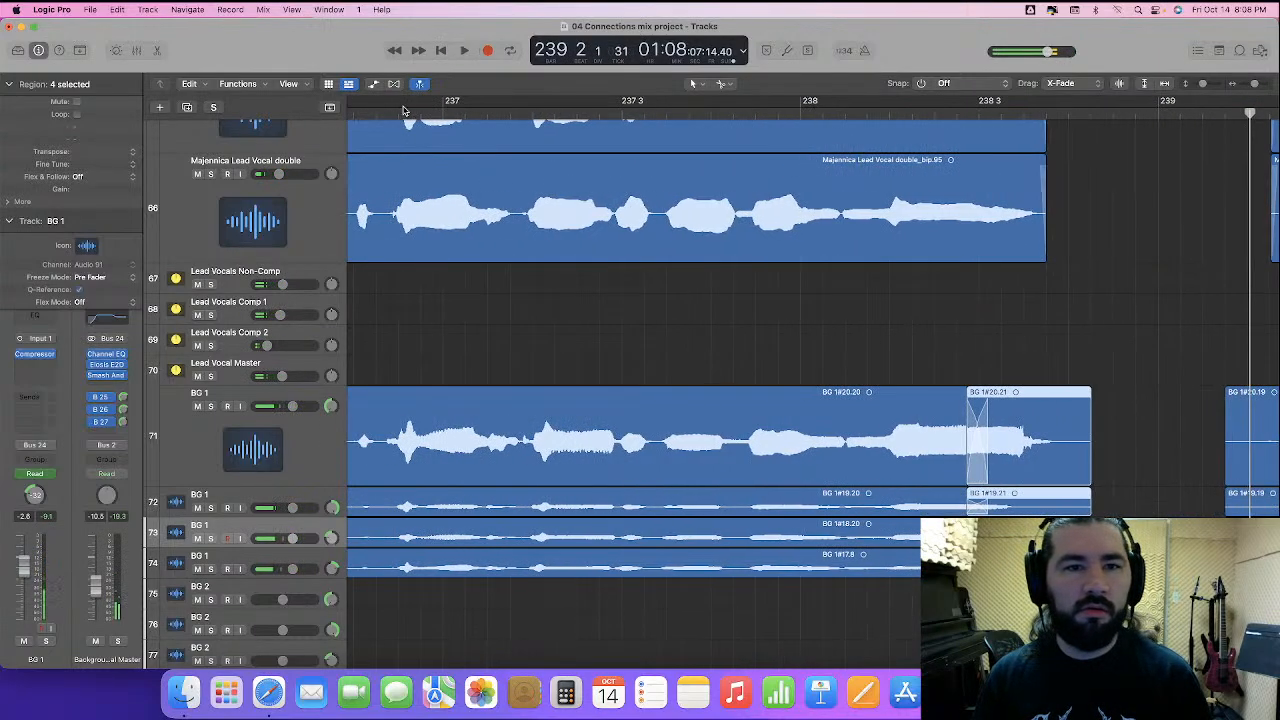
left_click(398, 115)
key("space")
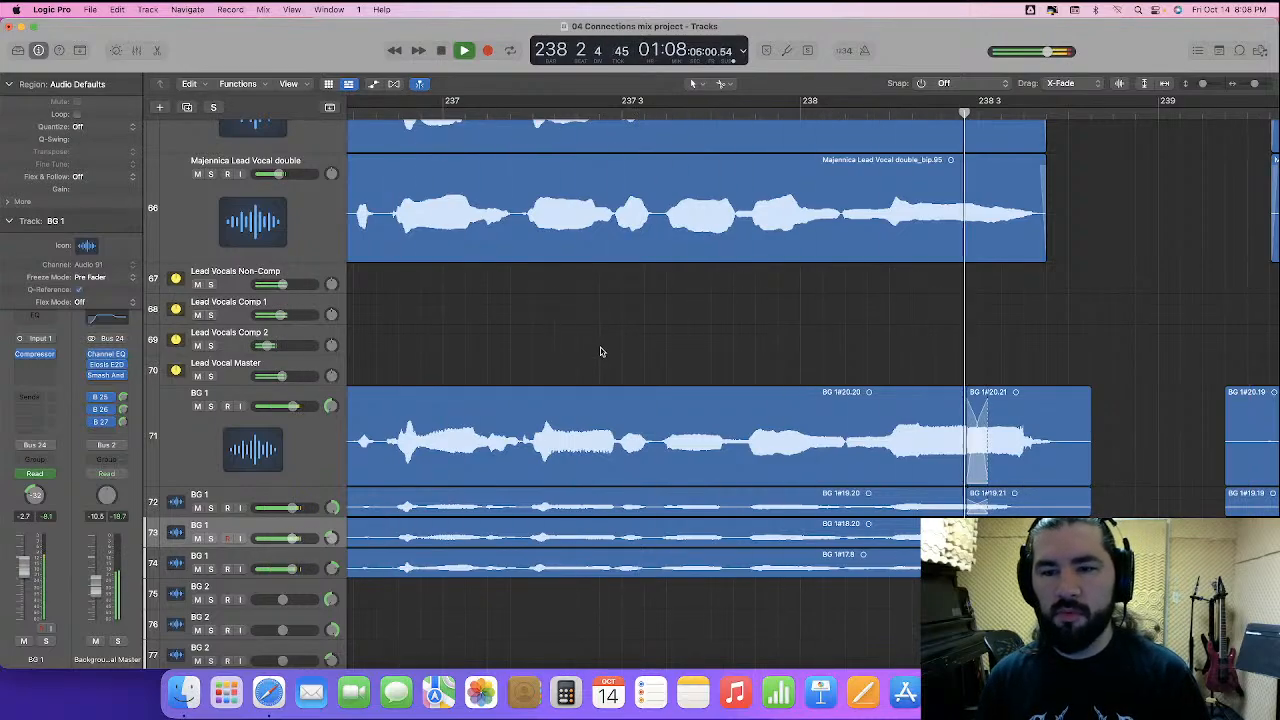
key("space")
- Move the four split BG 1 endings near 238 3 about 46 ticks earlier and play the phrase again
scroll(674, 408, "left", 10)
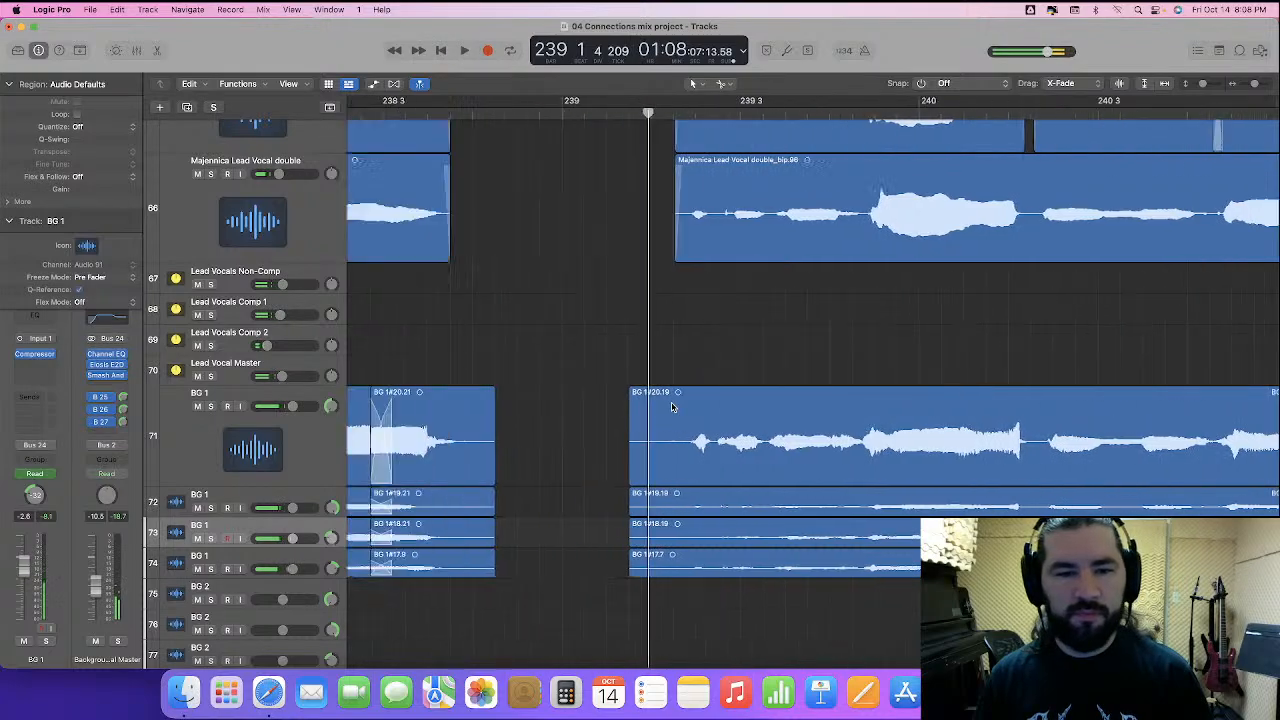
left_click_drag(722, 337, 747, 587)
left_click(746, 473)
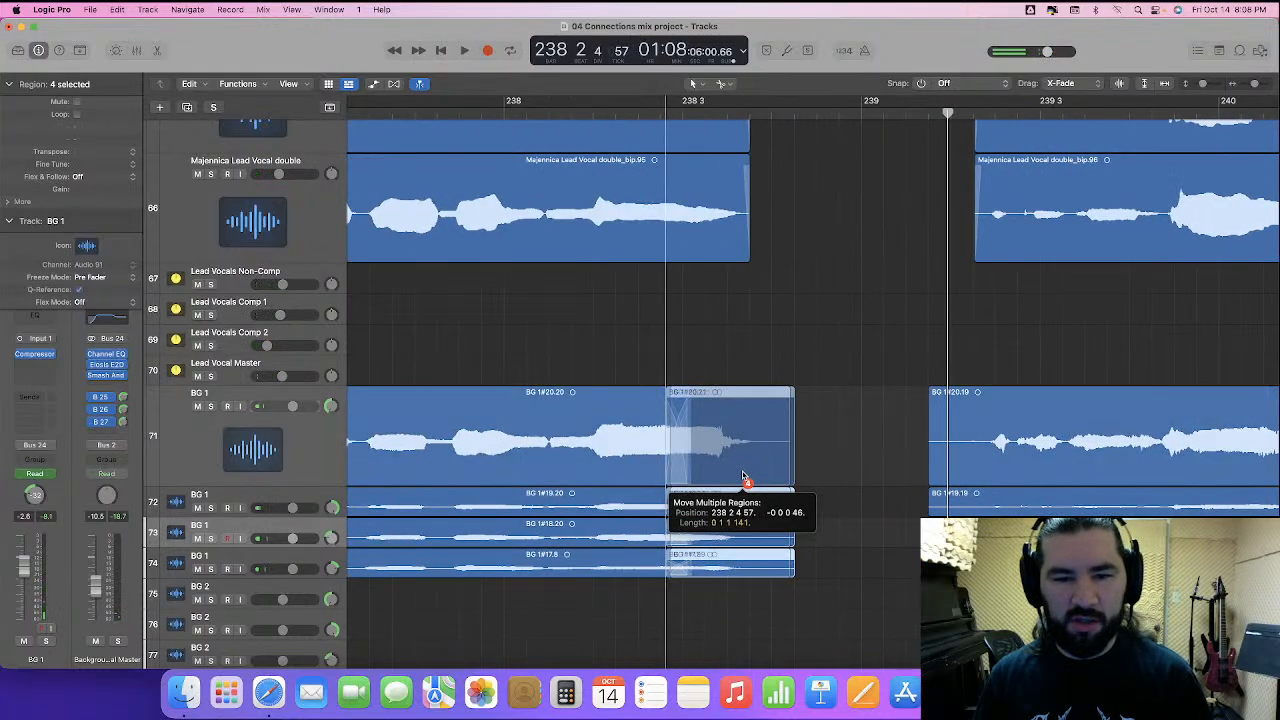
scroll(640, 306, "left", 8)
key("space")
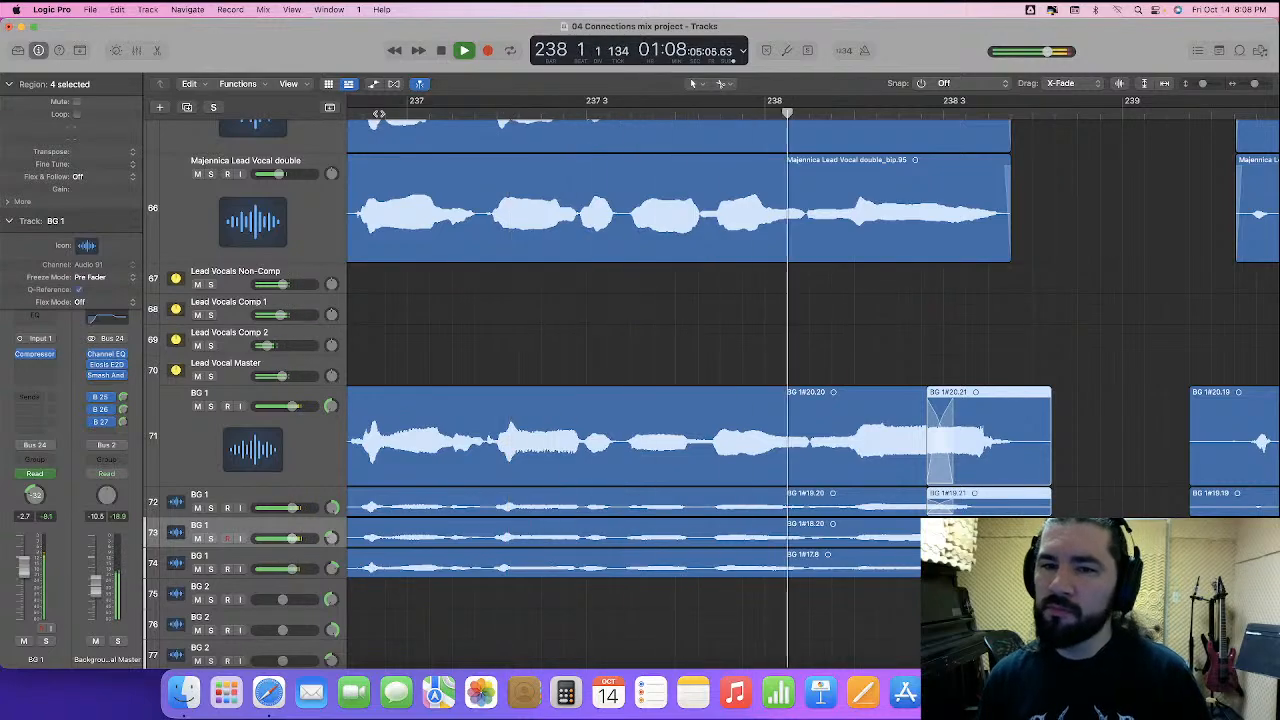
left_click(691, 323)
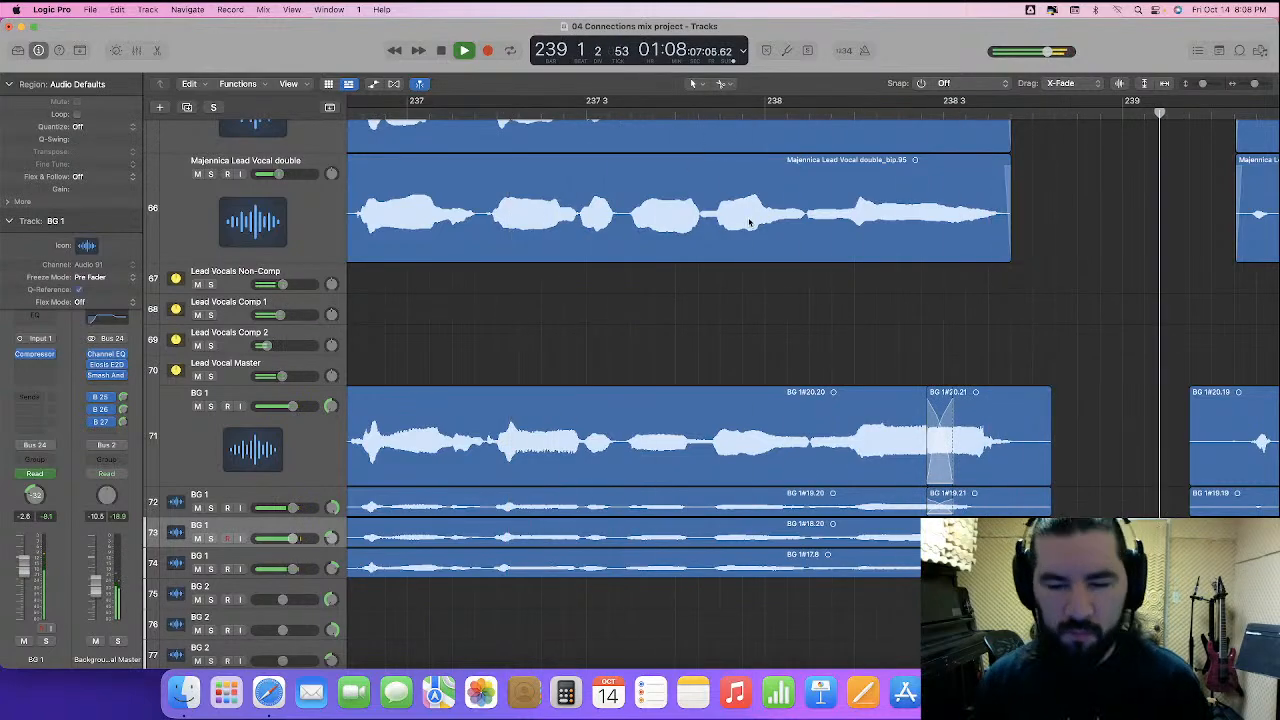
- Play on past bar 241 and shrink the enlarged lead vocal, double and BG 1 tracks to the smallest track height
scroll(777, 274, "up", 5)
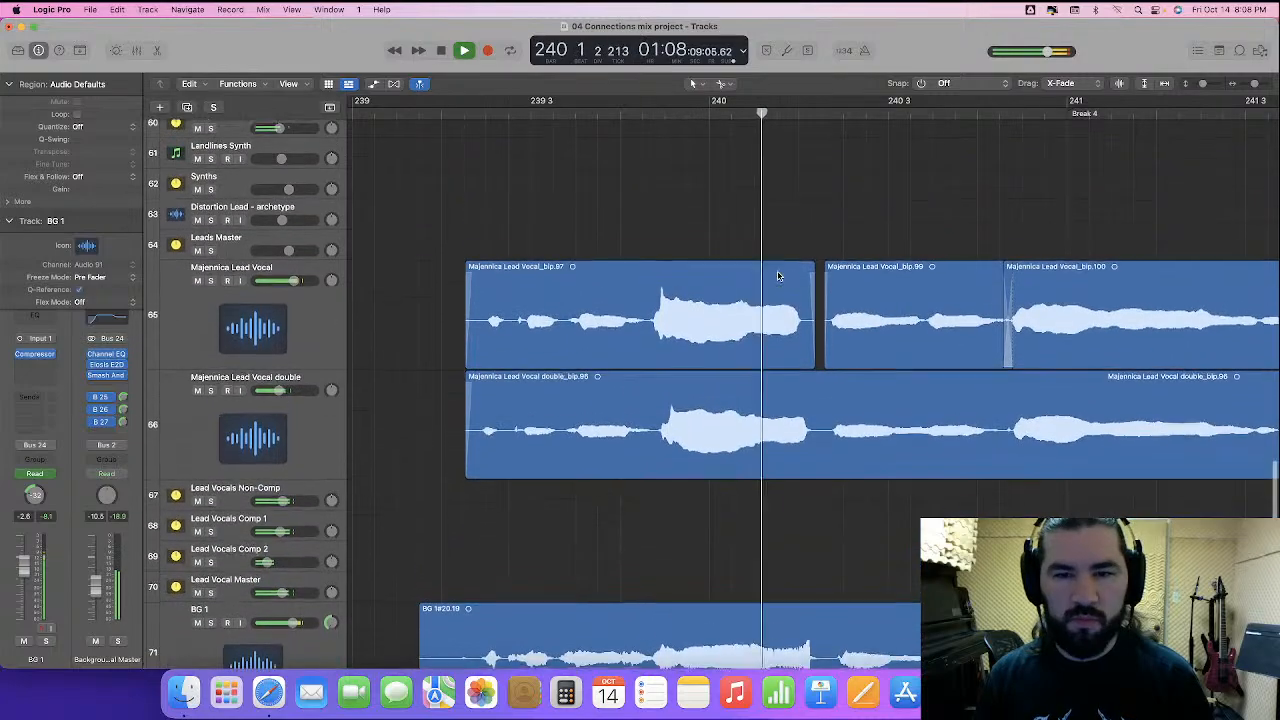
scroll(778, 275, "down", 1)
scroll(779, 275, "down", 10)
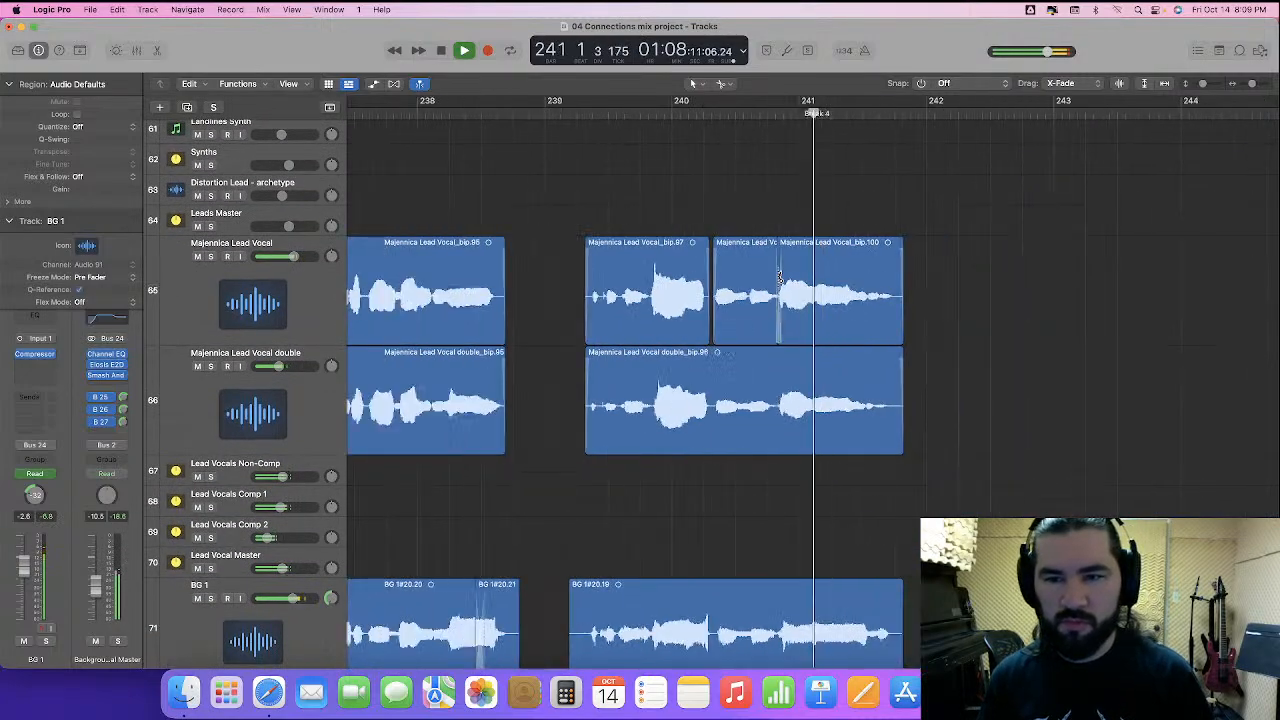
scroll(779, 275, "down", 3)
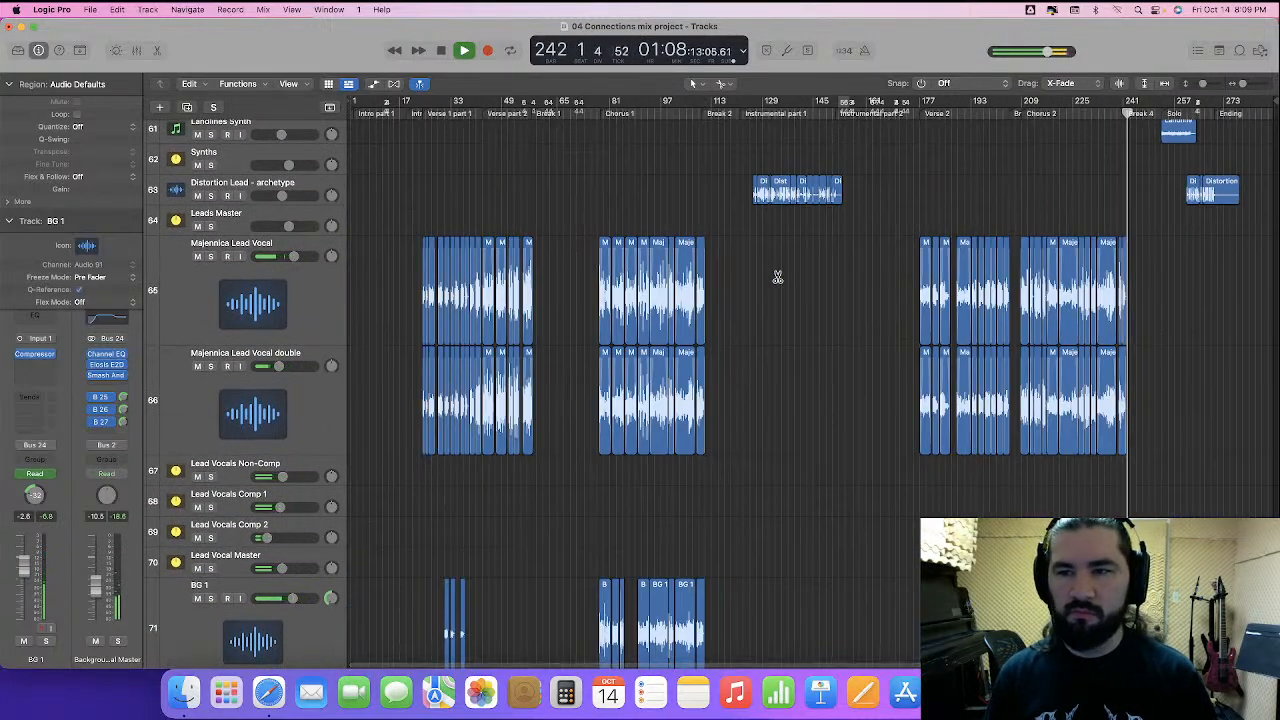
left_click_drag(255, 333, 253, 268)
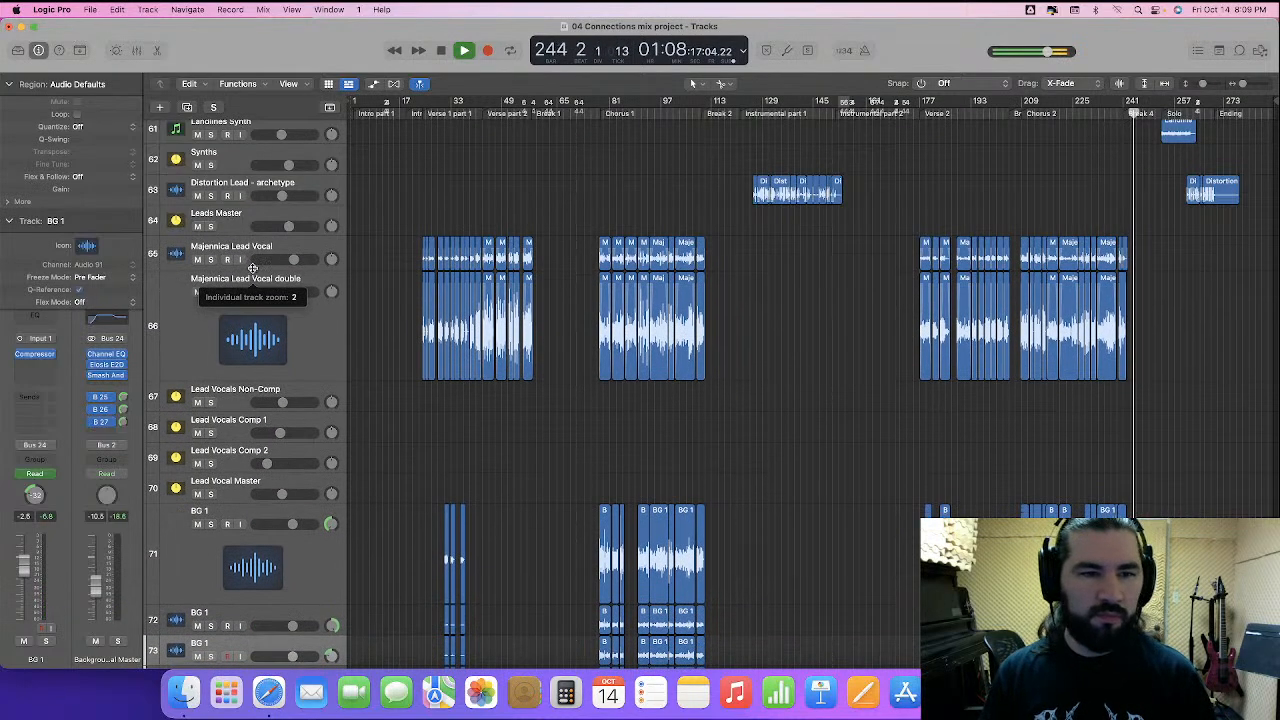
left_click_drag(266, 385, 268, 296)
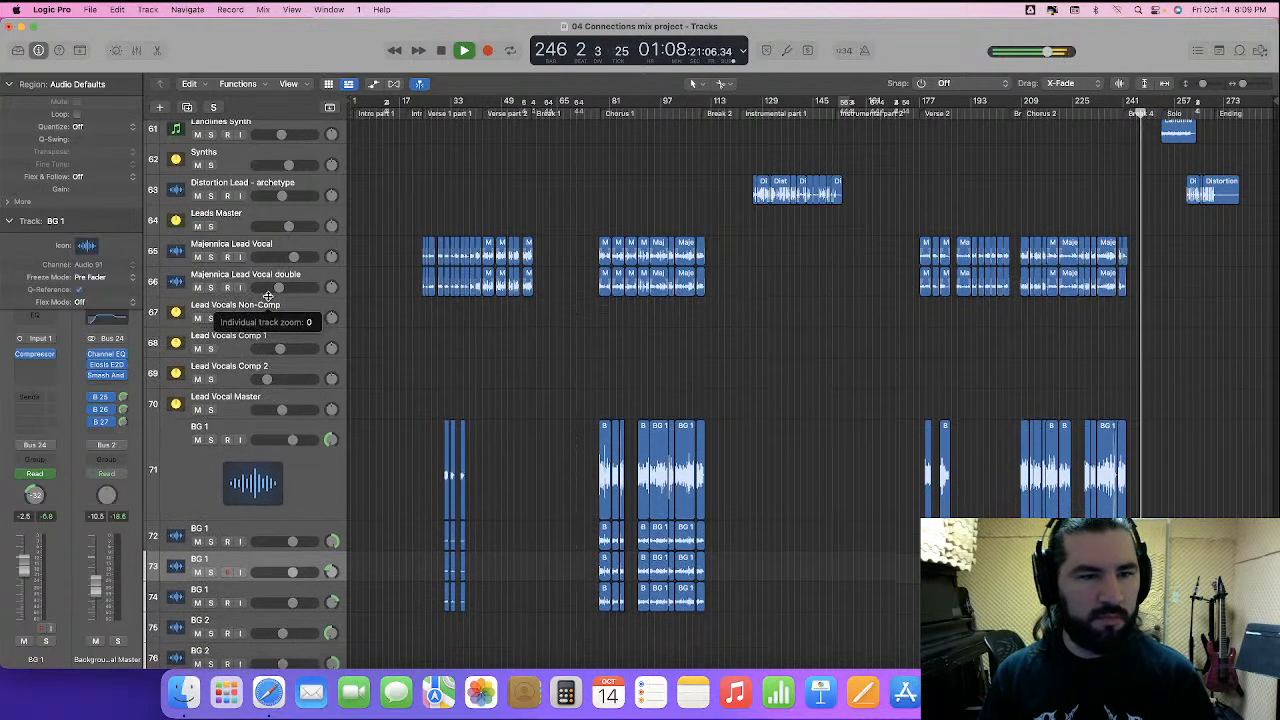
left_click_drag(270, 519, 279, 443)
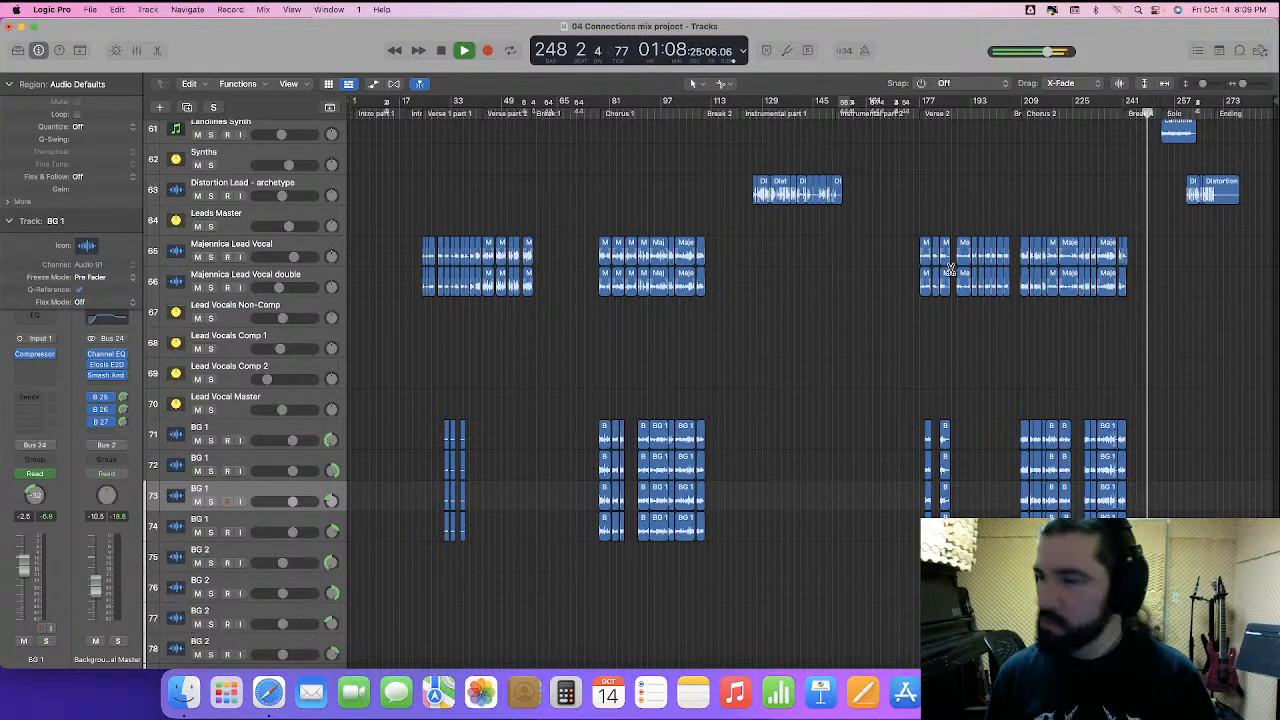
- Examine the Landlines Synth and Distortion Lead regions in the Solo and Ending sections during playback
key("super+Right")
key("super+Right")
key("super+Right")
key("super+Right")
key("super+Right")
scroll(952, 269, "up", 4)
scroll(928, 306, "right", 5)
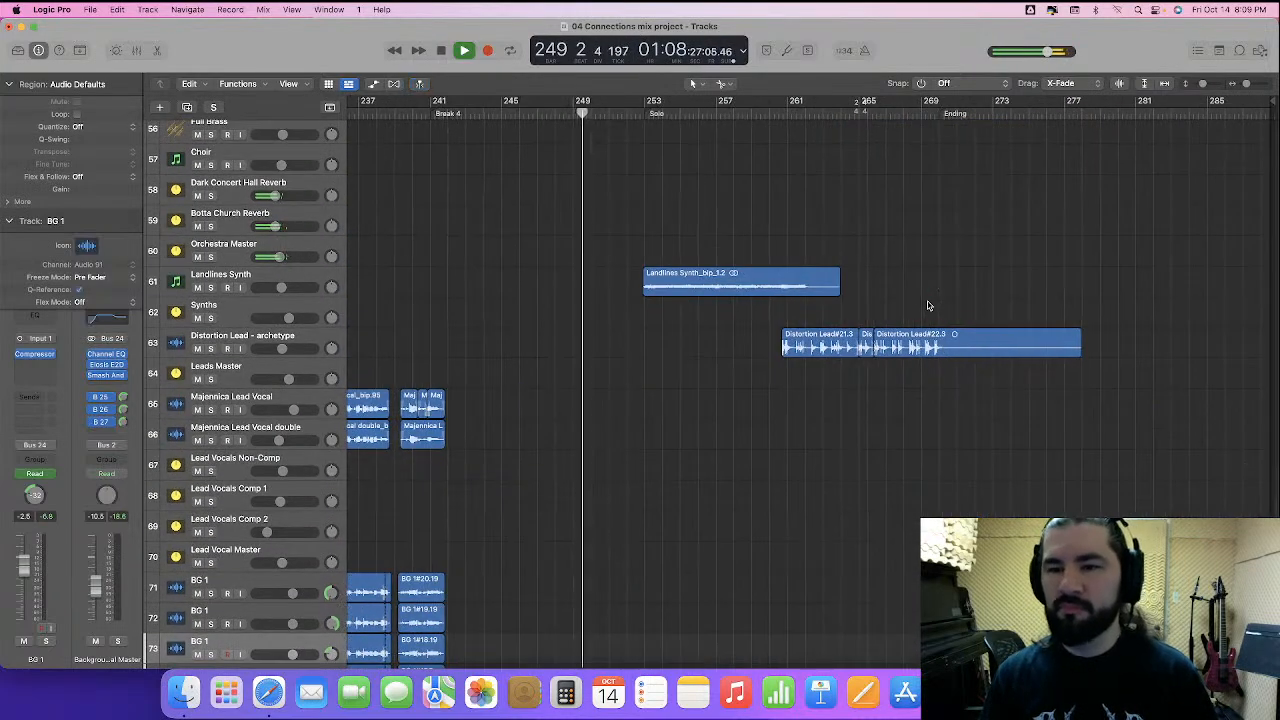
left_click_drag(728, 186, 1089, 468)
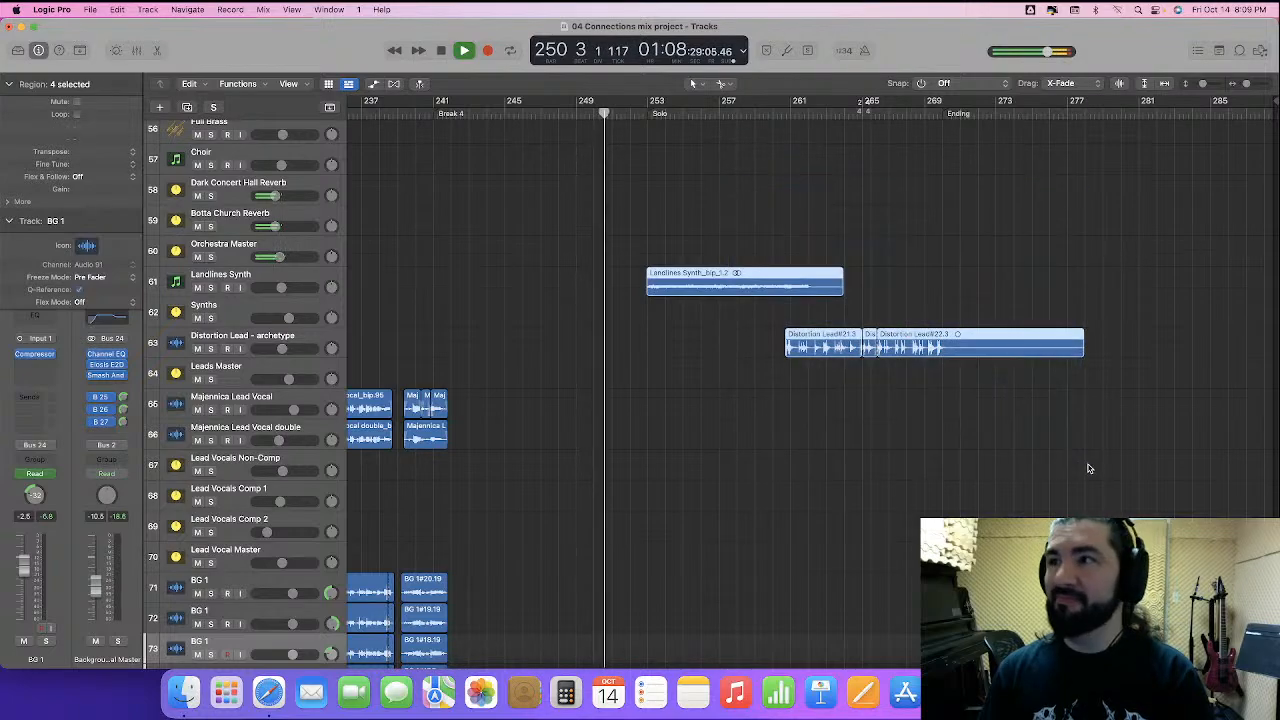
left_click(884, 476)
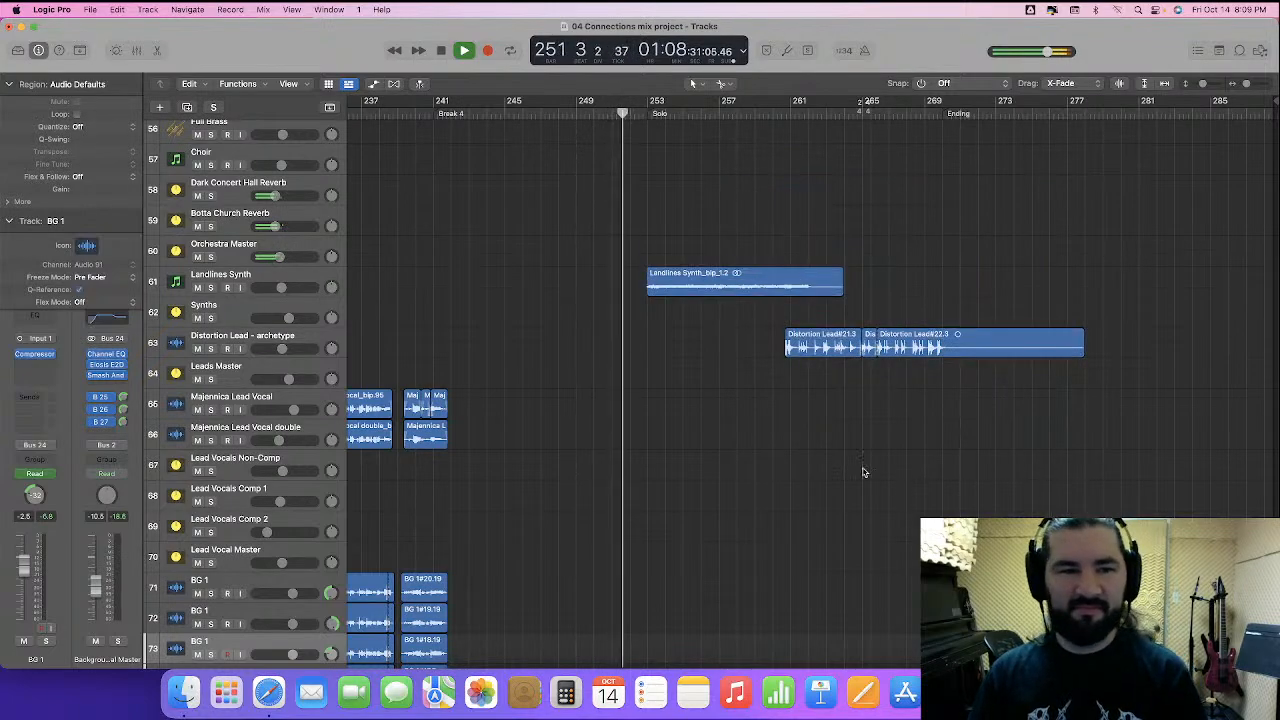
- Play through the Solo and Ending, checking the Landlines Synth and Leads Master levels and the existing volume automation
left_click(745, 283)
left_click(553, 360)
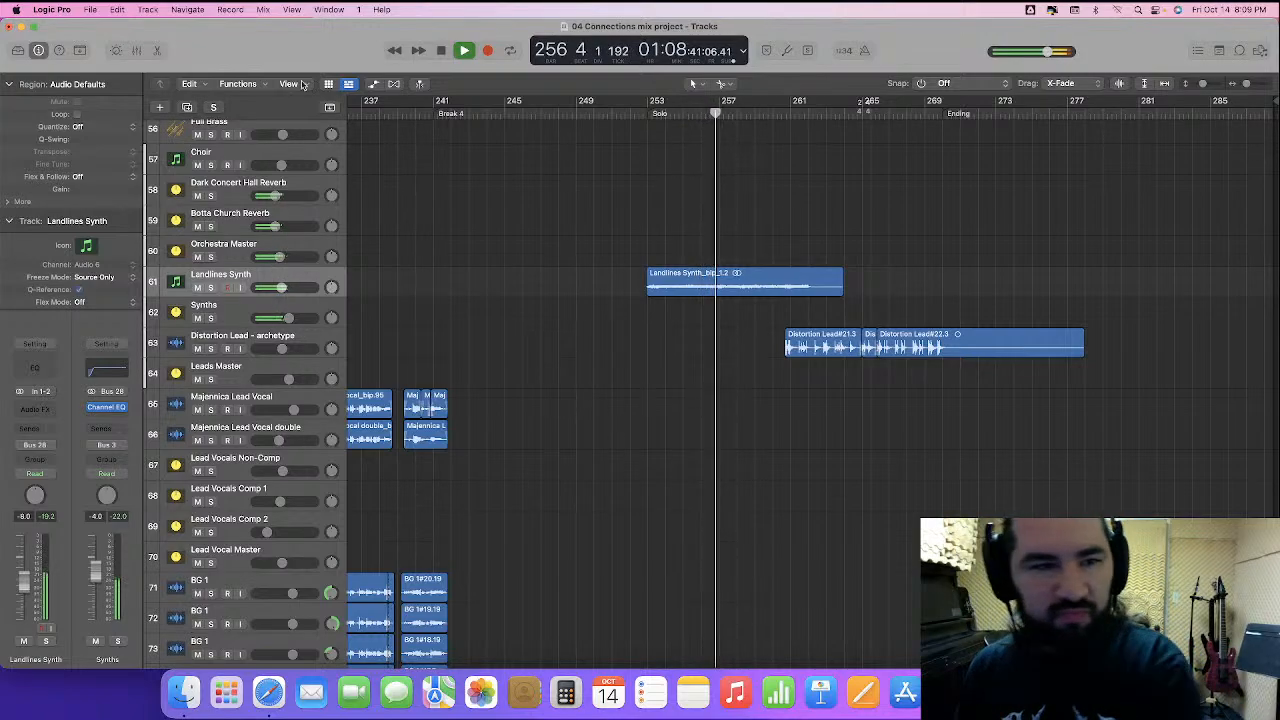
key("a")
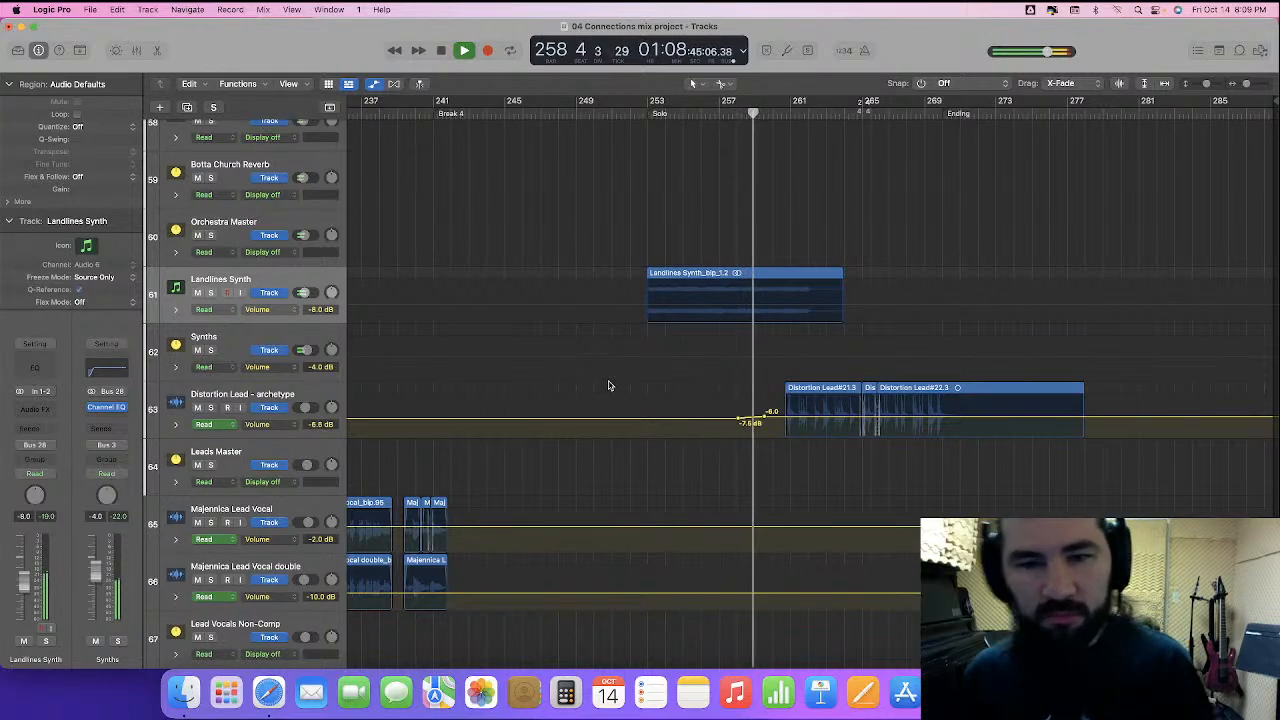
left_click(371, 84)
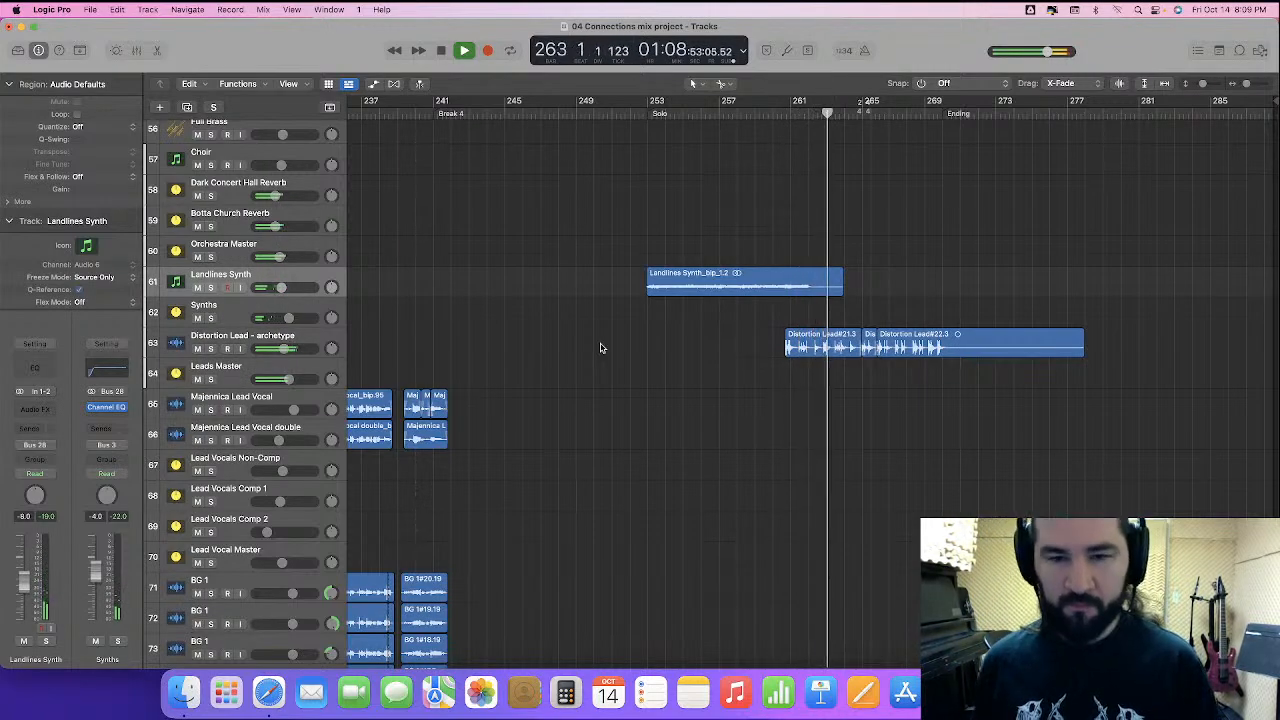
left_click(254, 372)
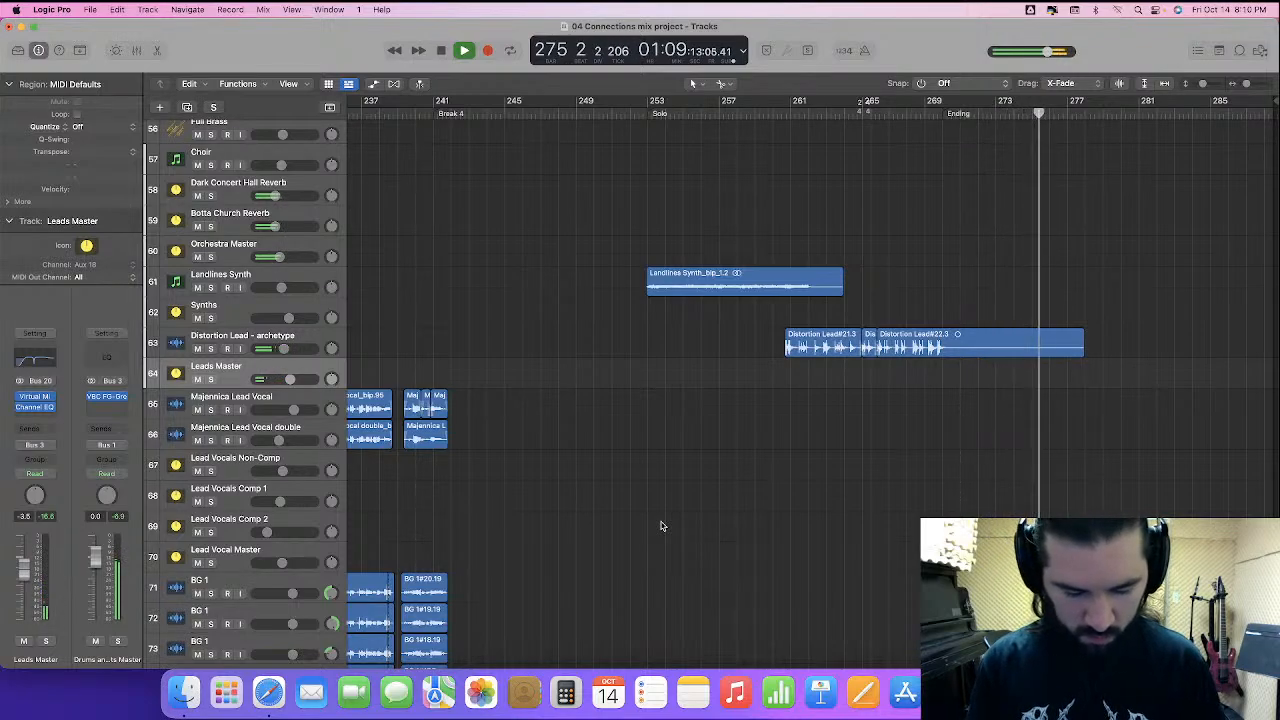
- Show the track automation and enlarge the Landlines Synth track to inspect its region in the Solo
left_click(374, 85)
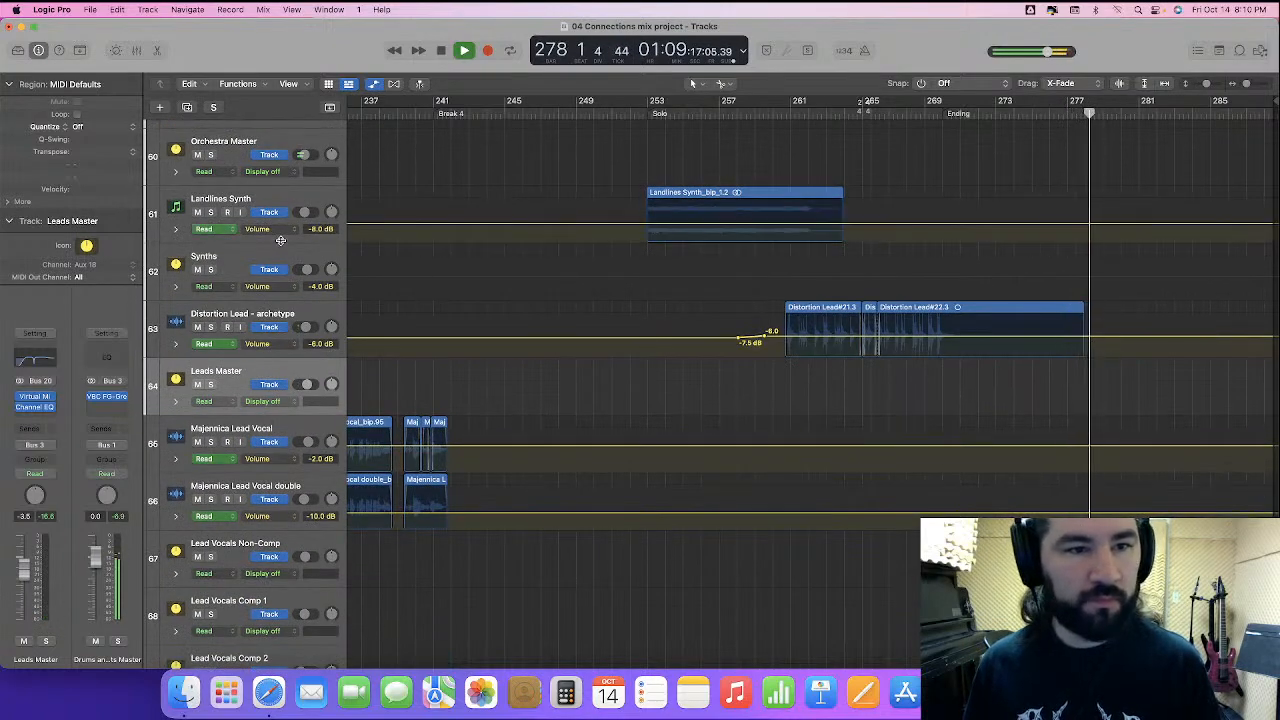
left_click_drag(328, 251, 294, 360)
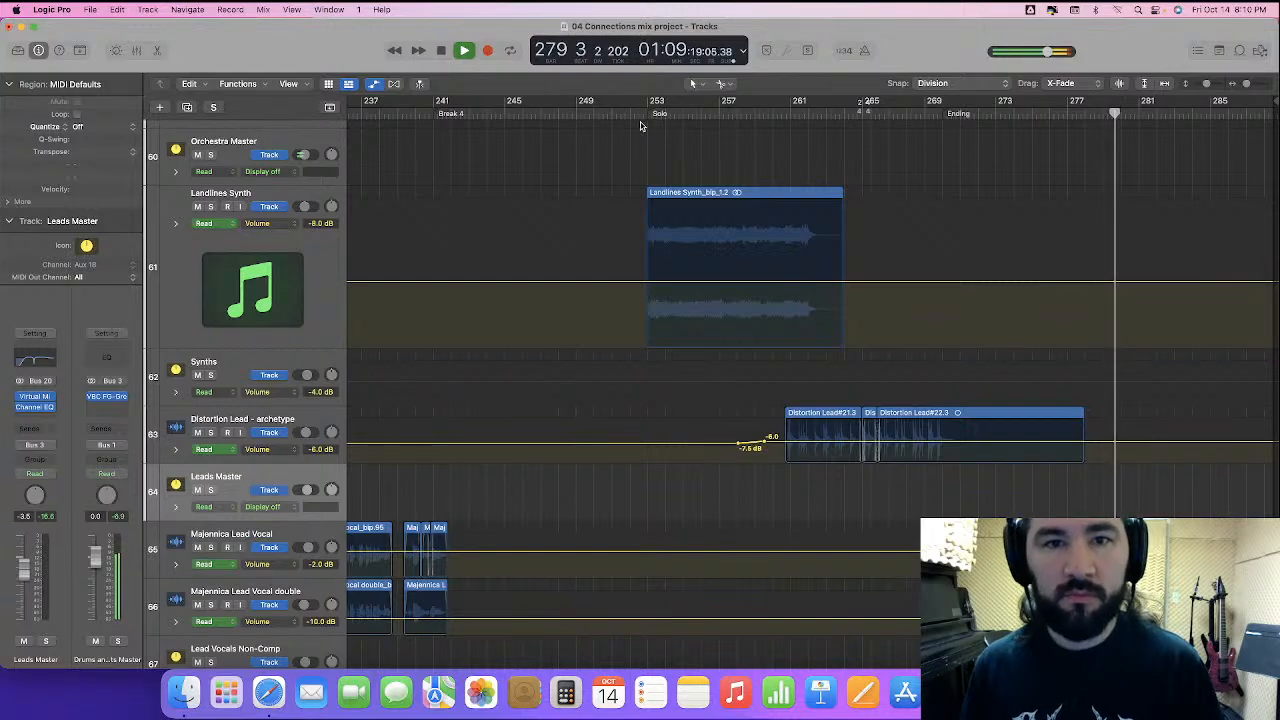
key("super+Right")
scroll(622, 200, "left", 10)
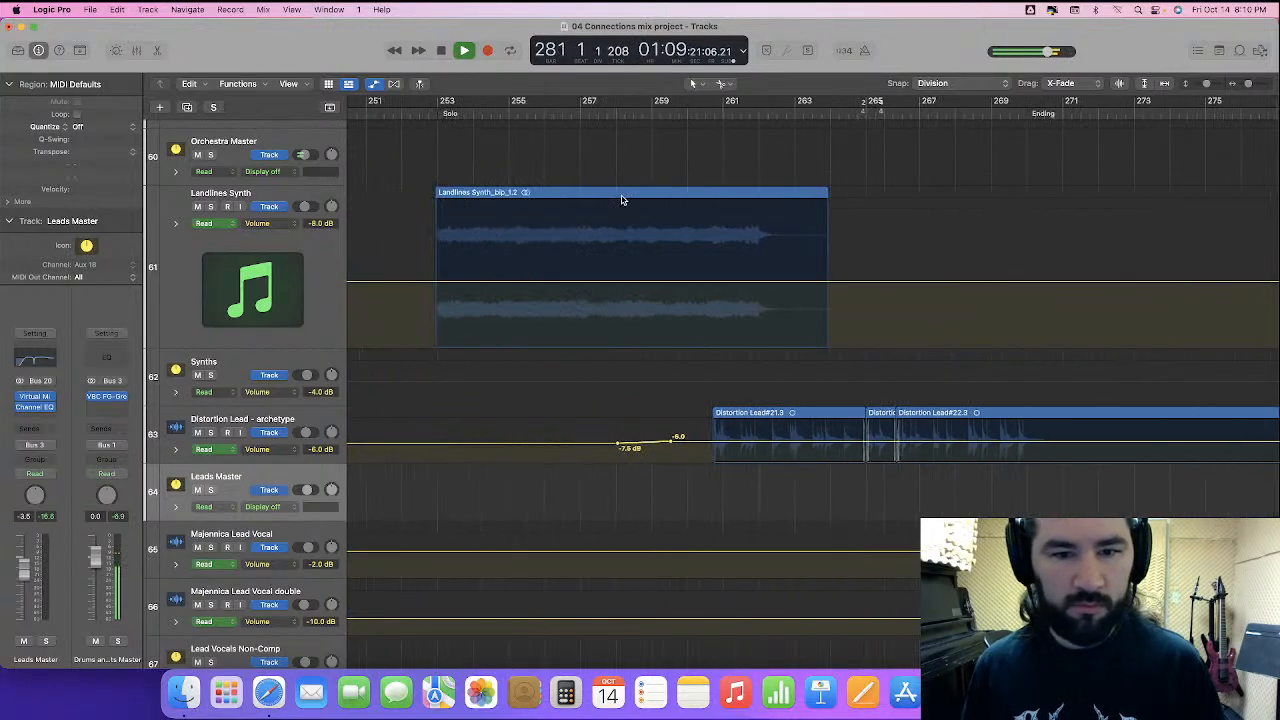
key("super+Right")
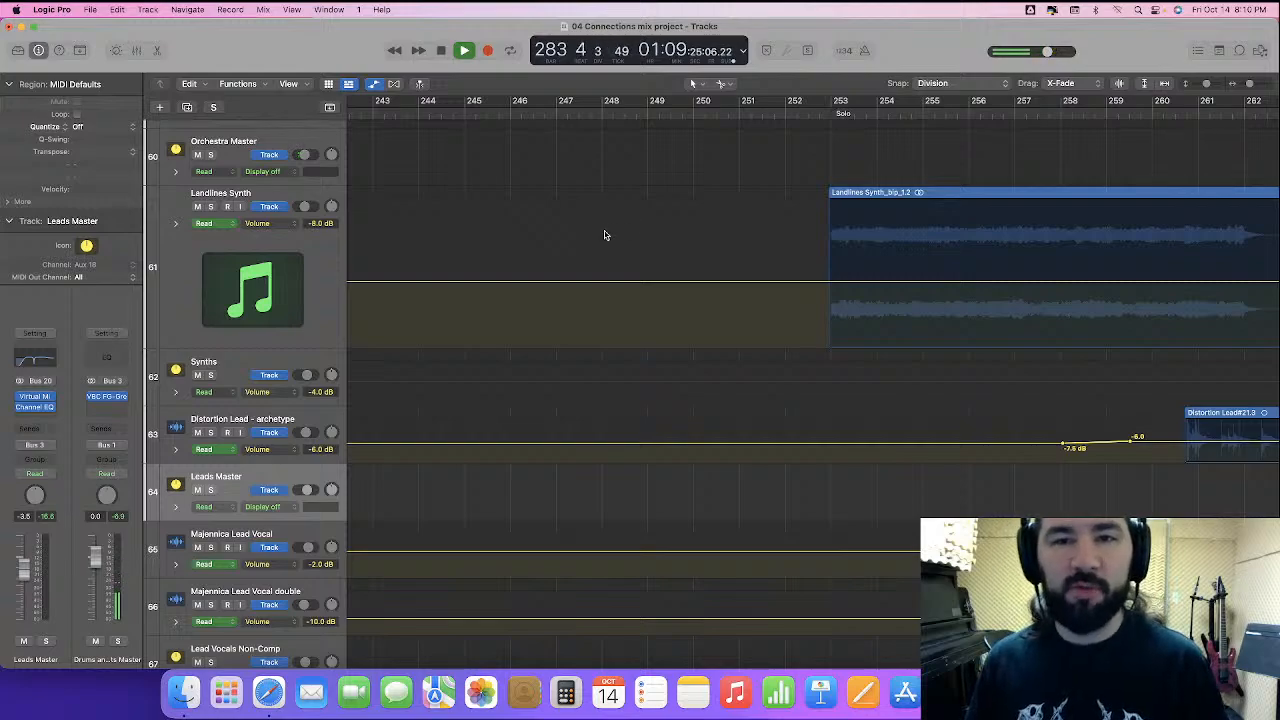
scroll(711, 234, "right", 4)
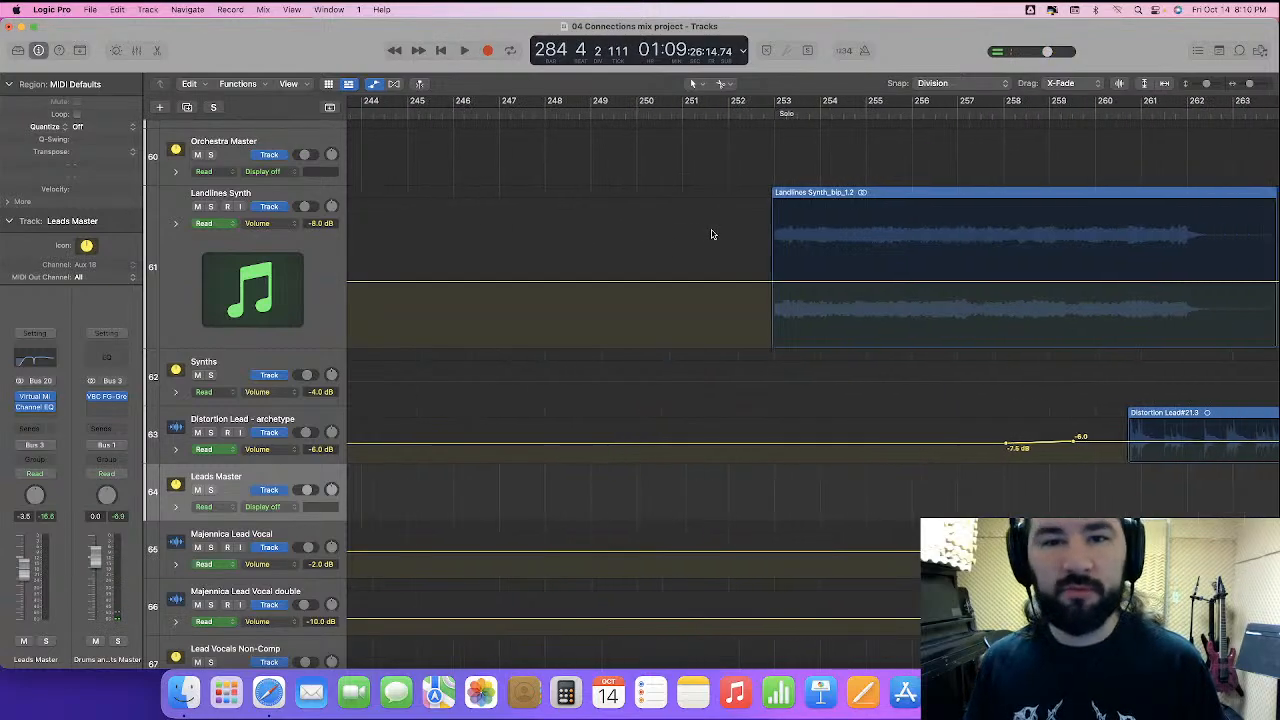
- Enlarge the Landlines Synth track further and start playback from bar 251, ahead of the Solo
left_click(655, 111)
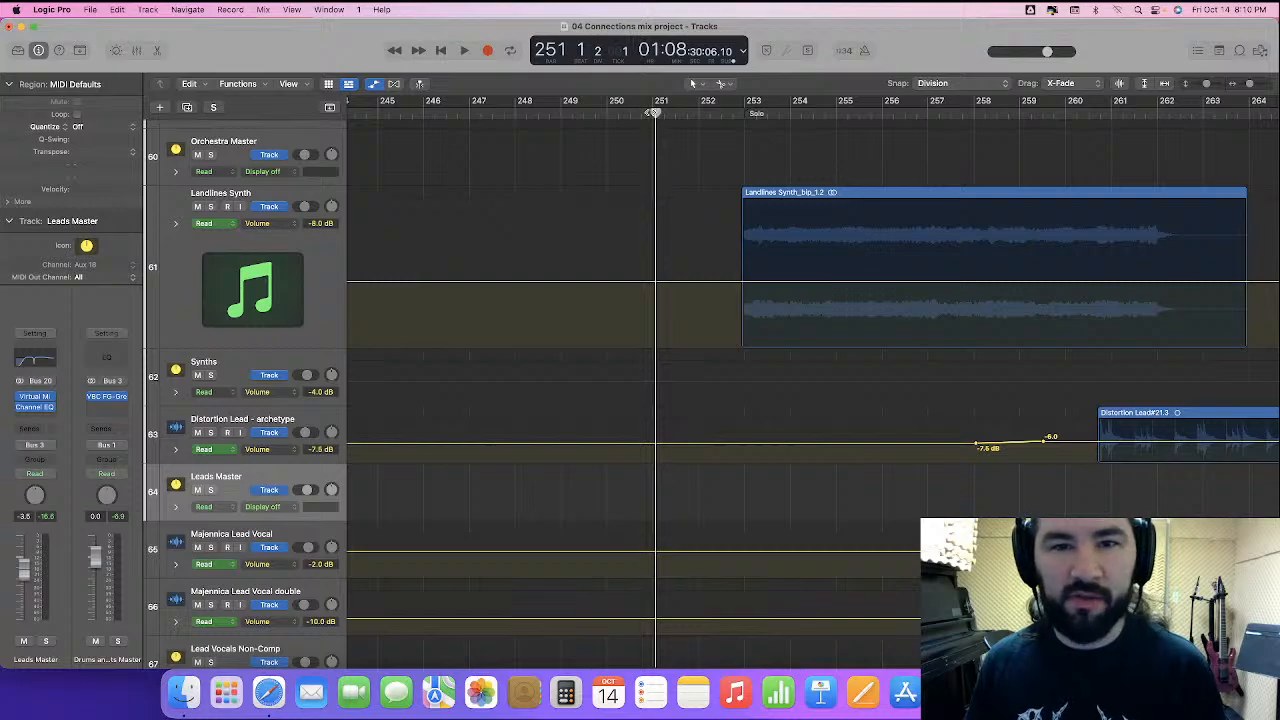
scroll(731, 354, "right", 5)
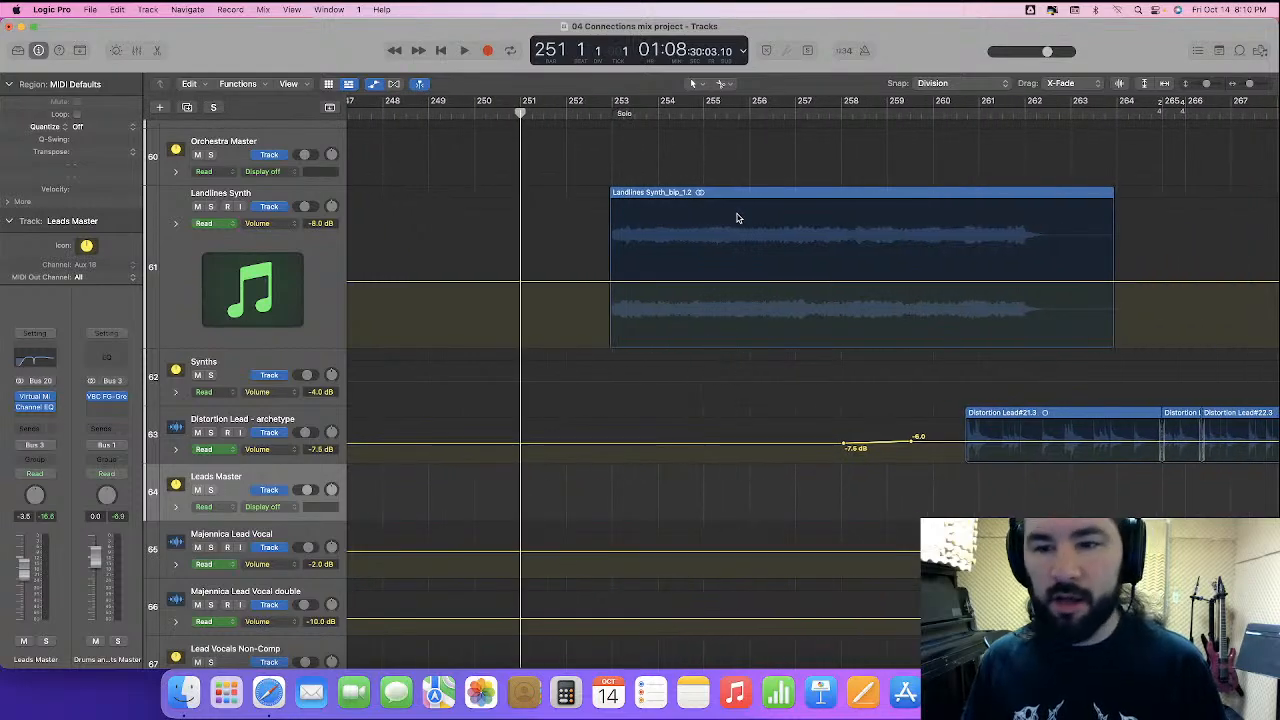
scroll(738, 217, "right", 2)
left_click_drag(270, 346, 270, 394)
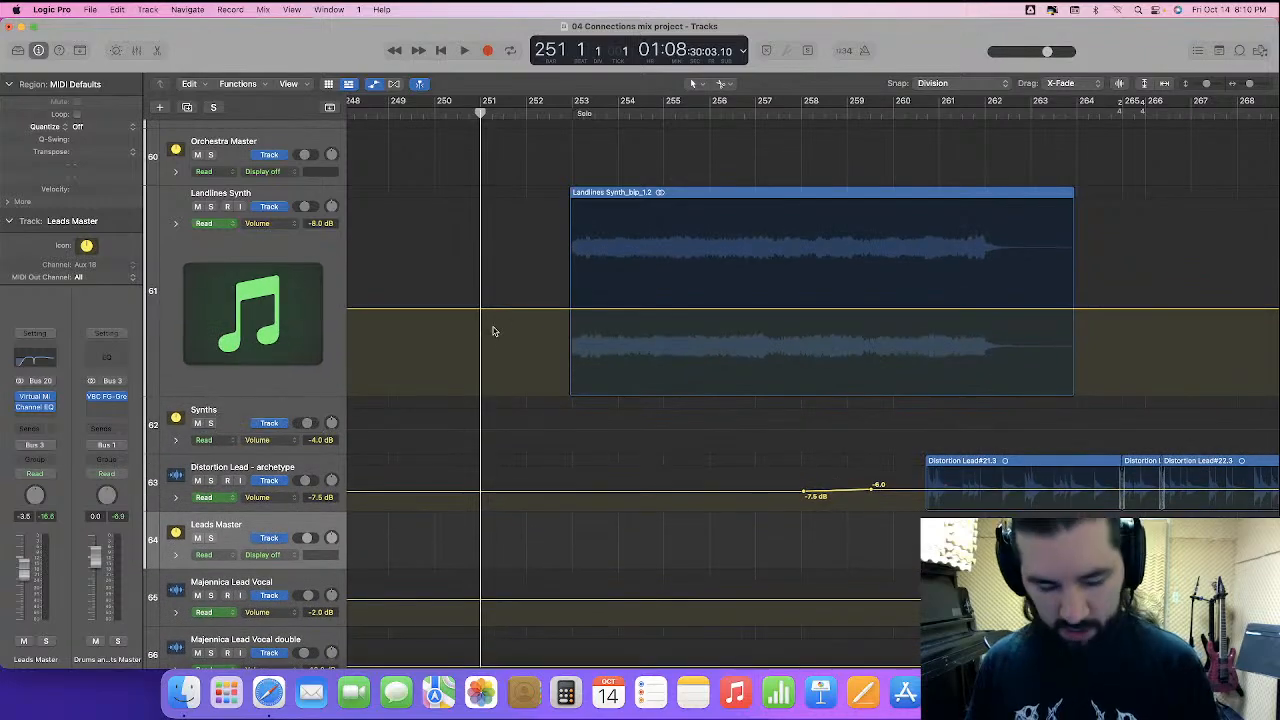
key("space")
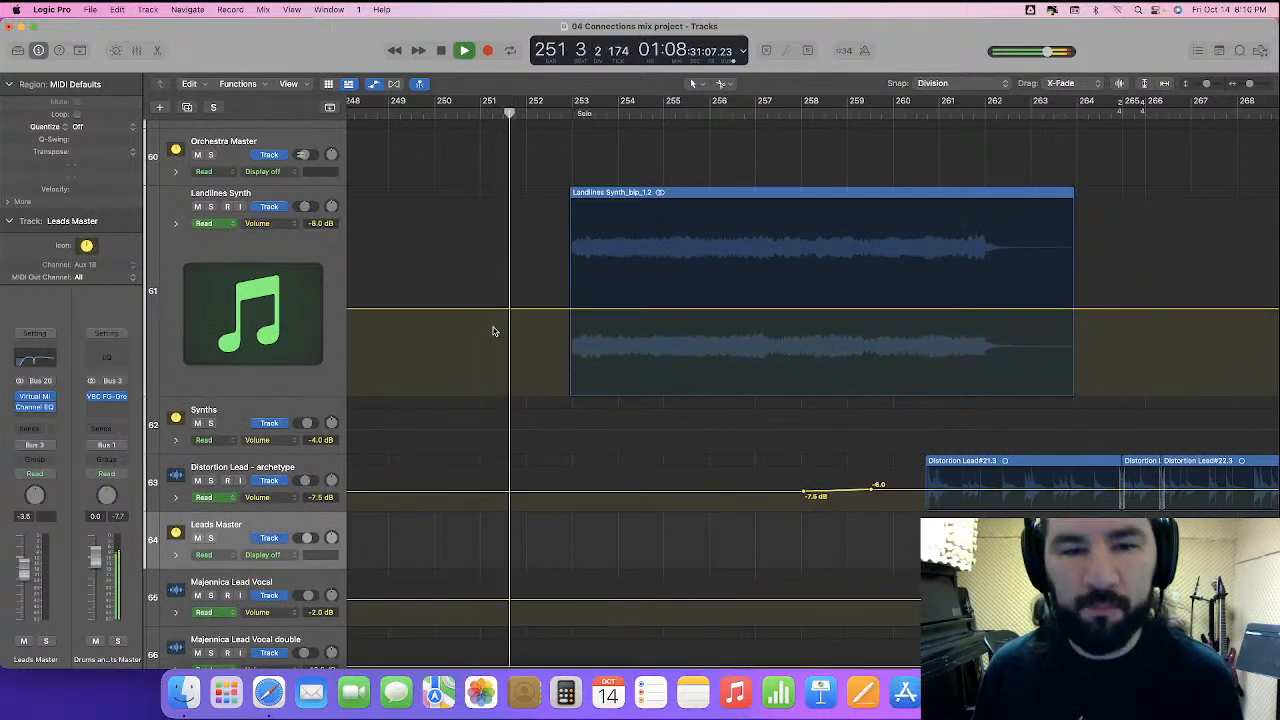
key("super+Right")
scroll(504, 333, "right", 5)
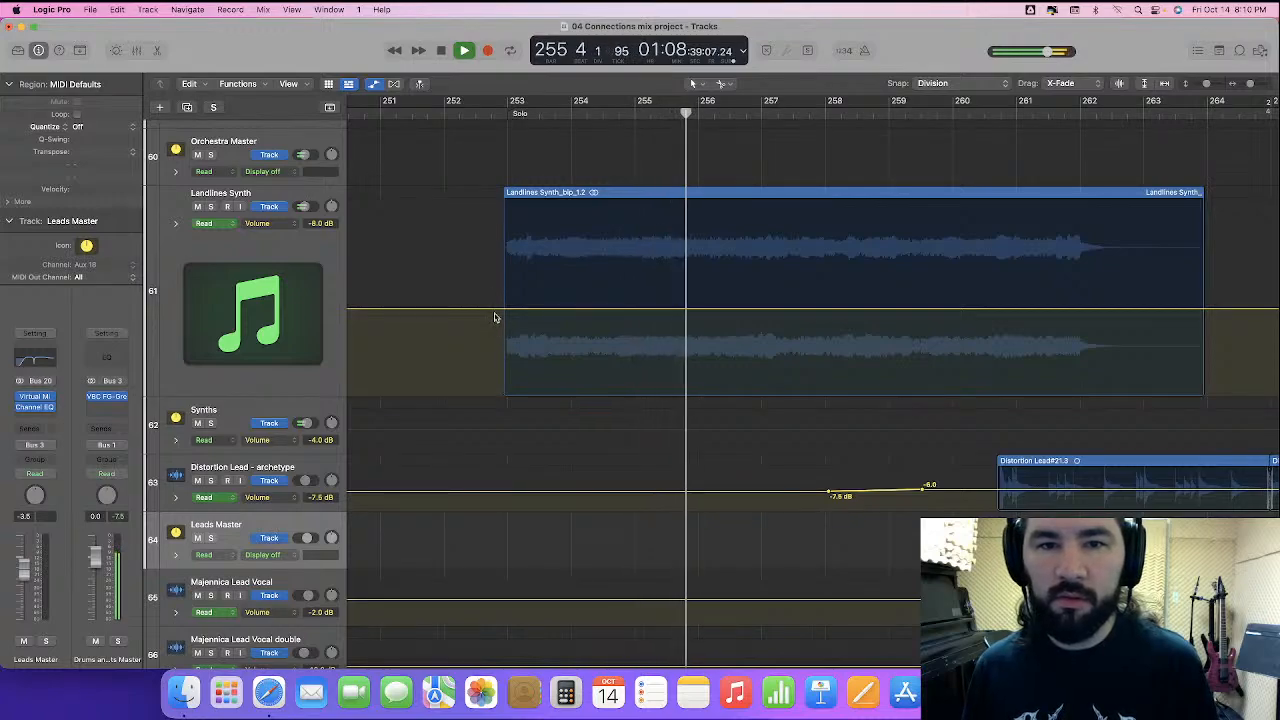
left_click(755, 296, "super")
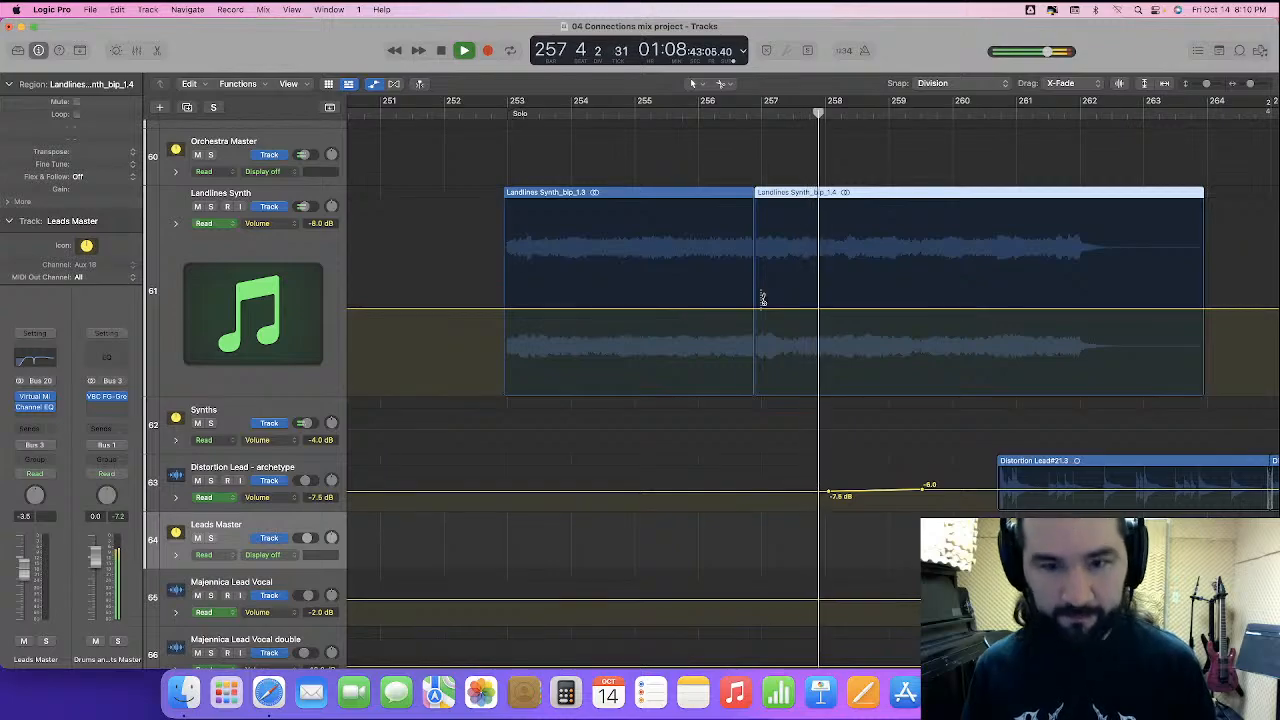
key("super+z")
- With the Marquee Tool, raise the Landlines Synth volume automation to -7.0 dB up to bar 257 and remove the leading automation points
left_click(720, 83)
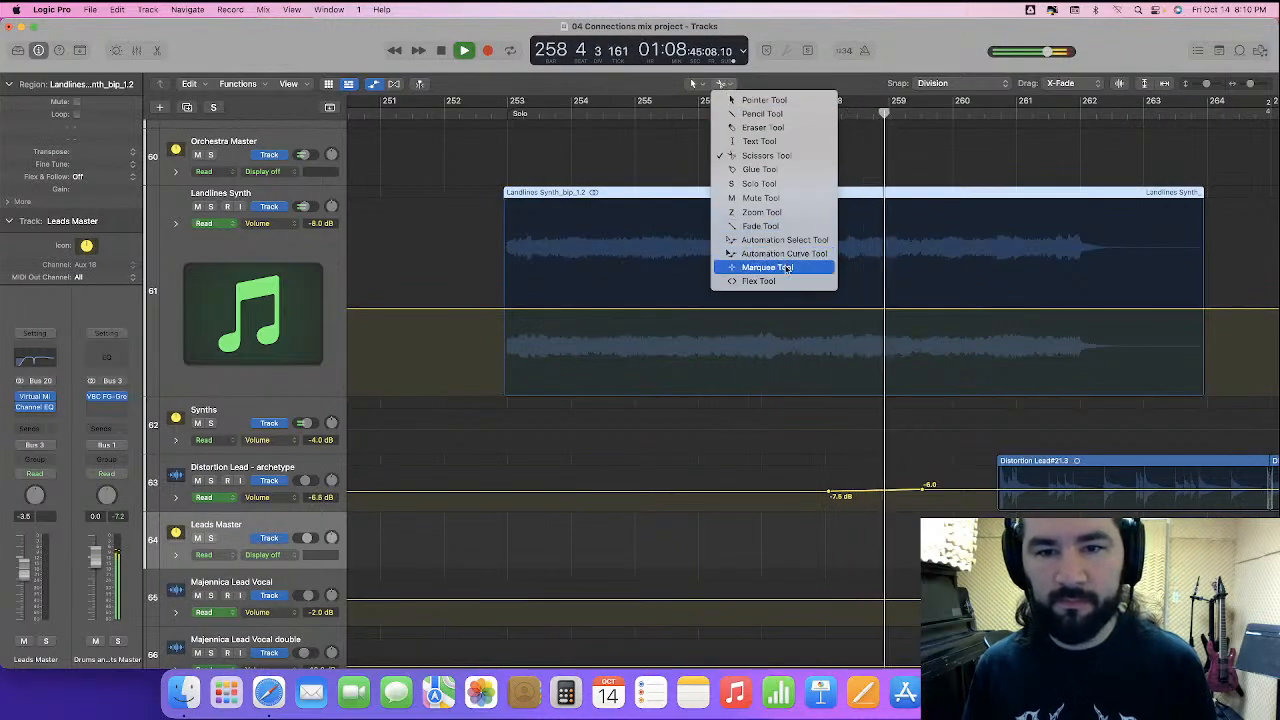
key("Return")
left_click_drag(483, 255, 761, 263)
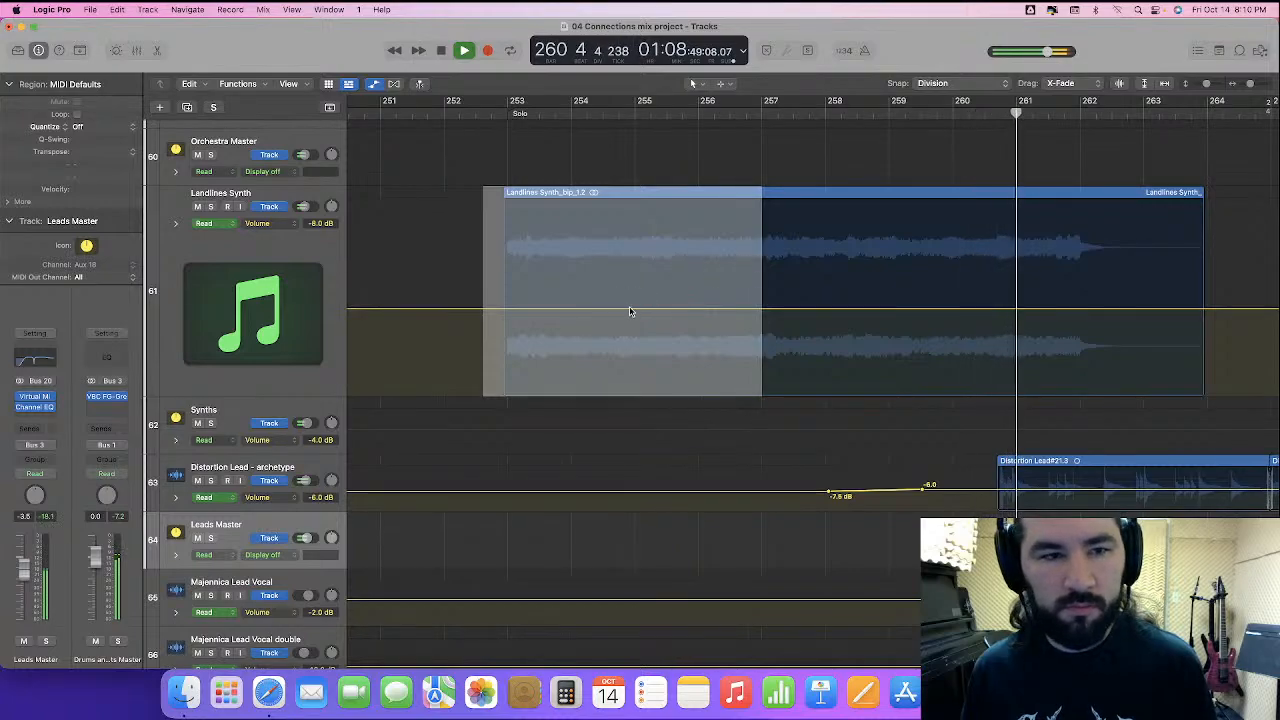
left_click_drag(629, 306, 629, 305)
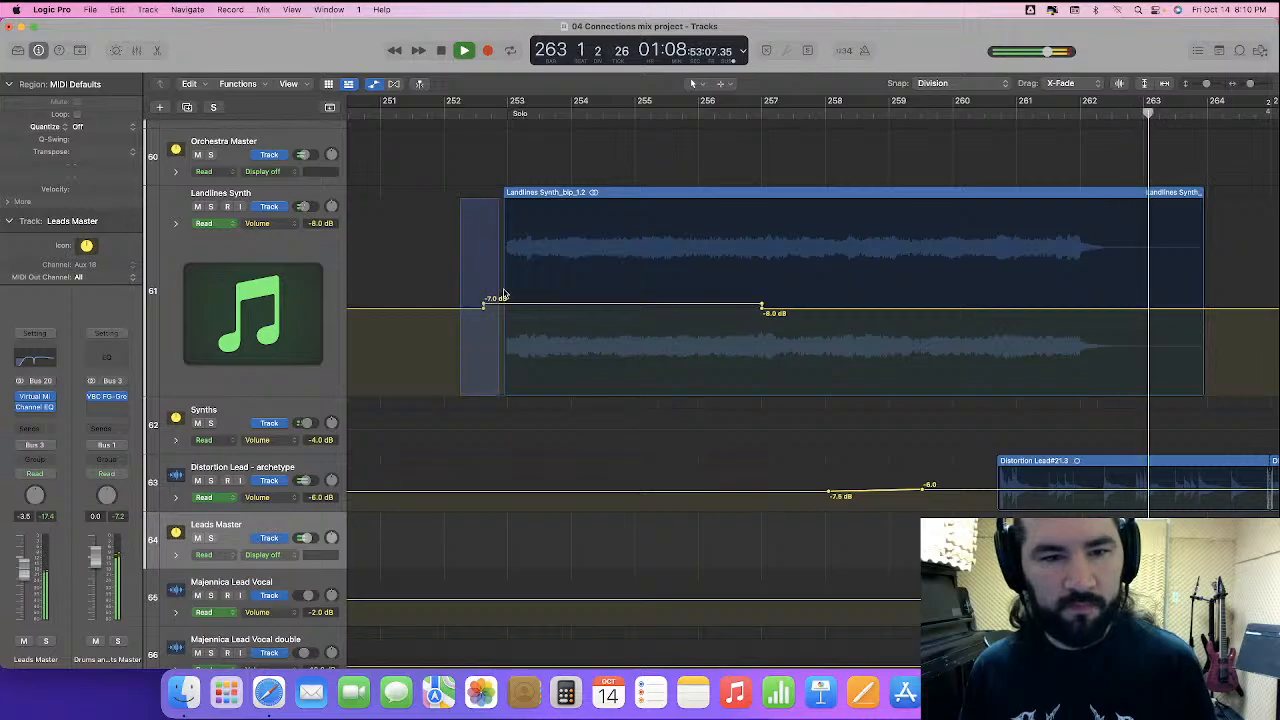
double_click(483, 304)
- Play back the Solo section from about bar 252 to check the Landlines Synth level before and after bar 257
left_click(445, 116)
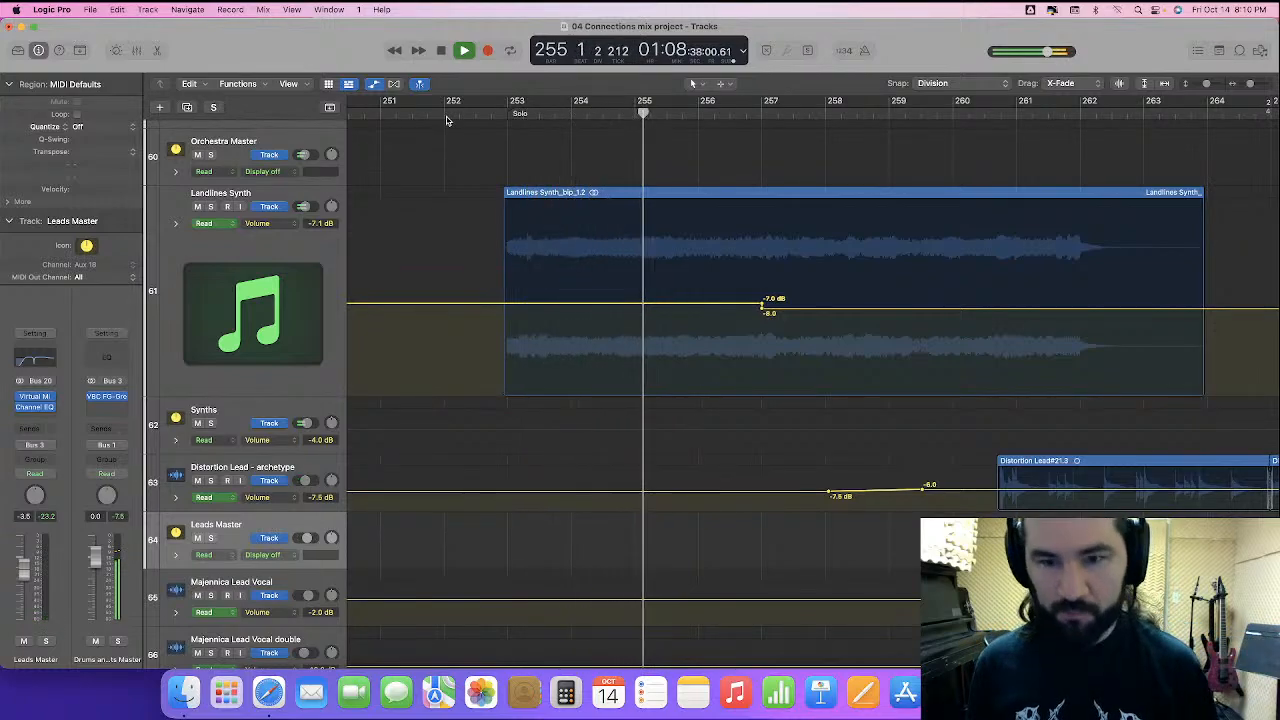
key("super+Left")
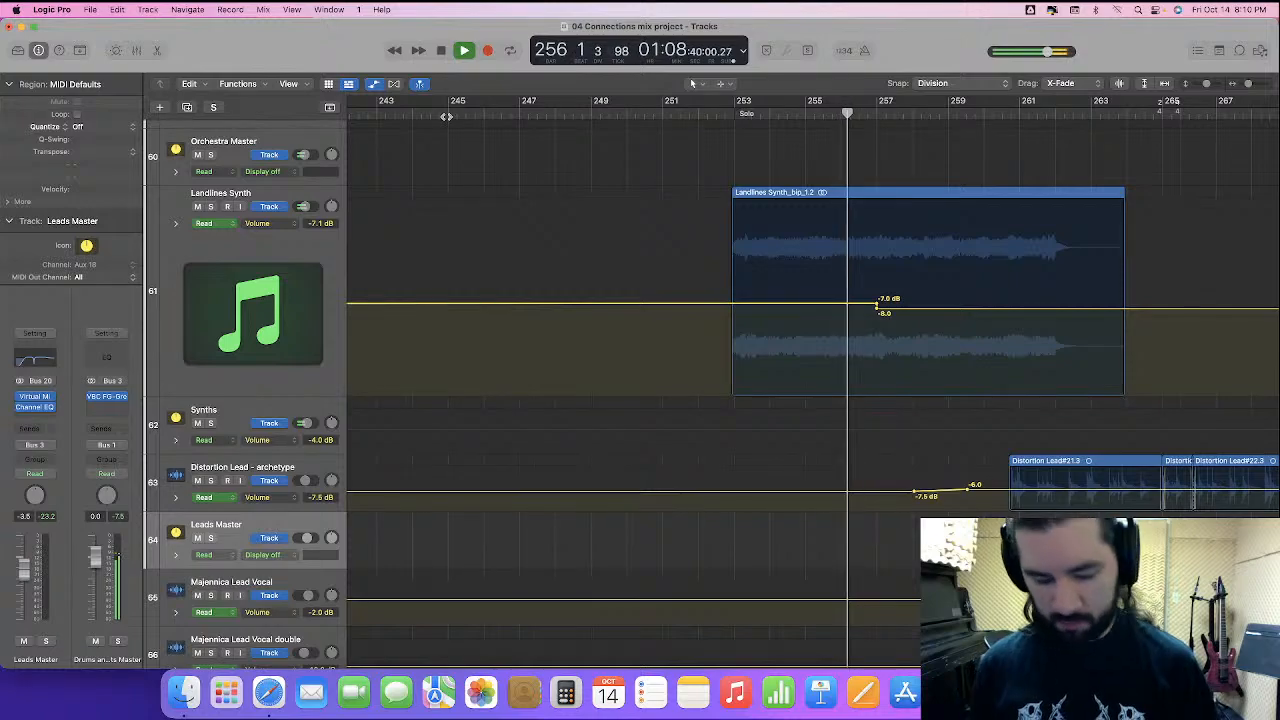
key("super+Left")
key("super+Left")
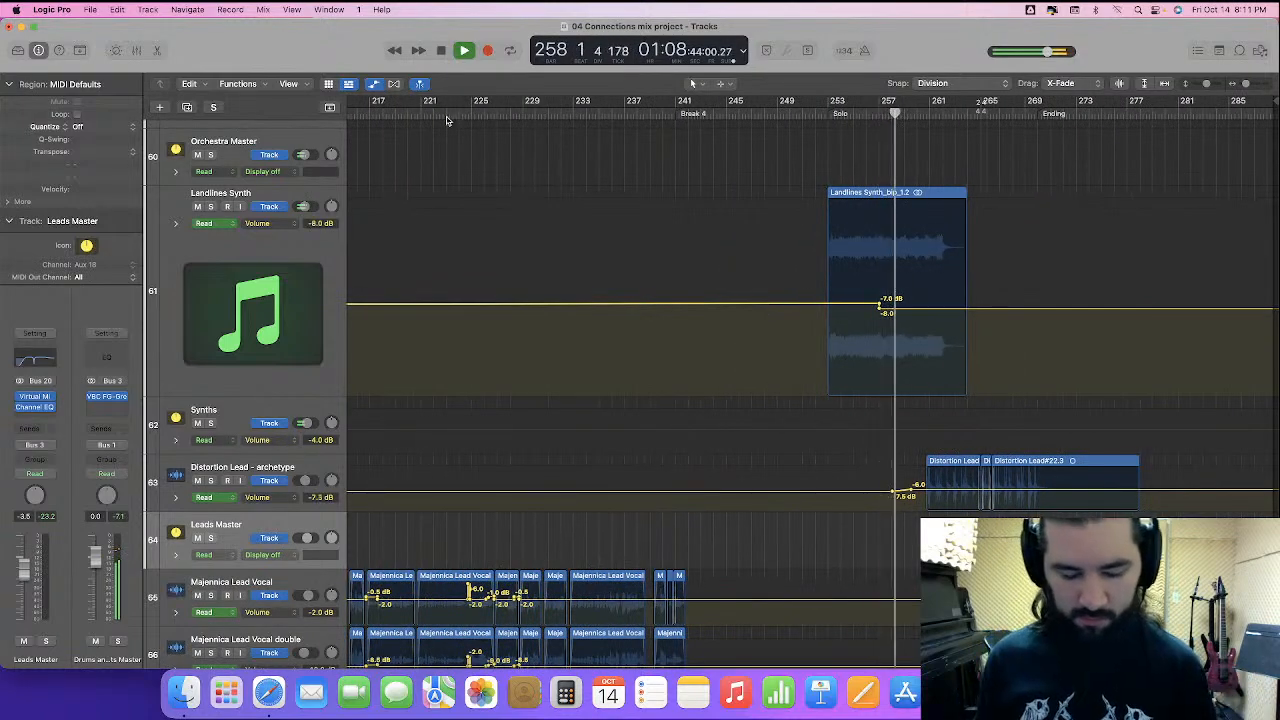
key("super+Left")
key("super+Right")
key("super+Right")
key("super+Right")
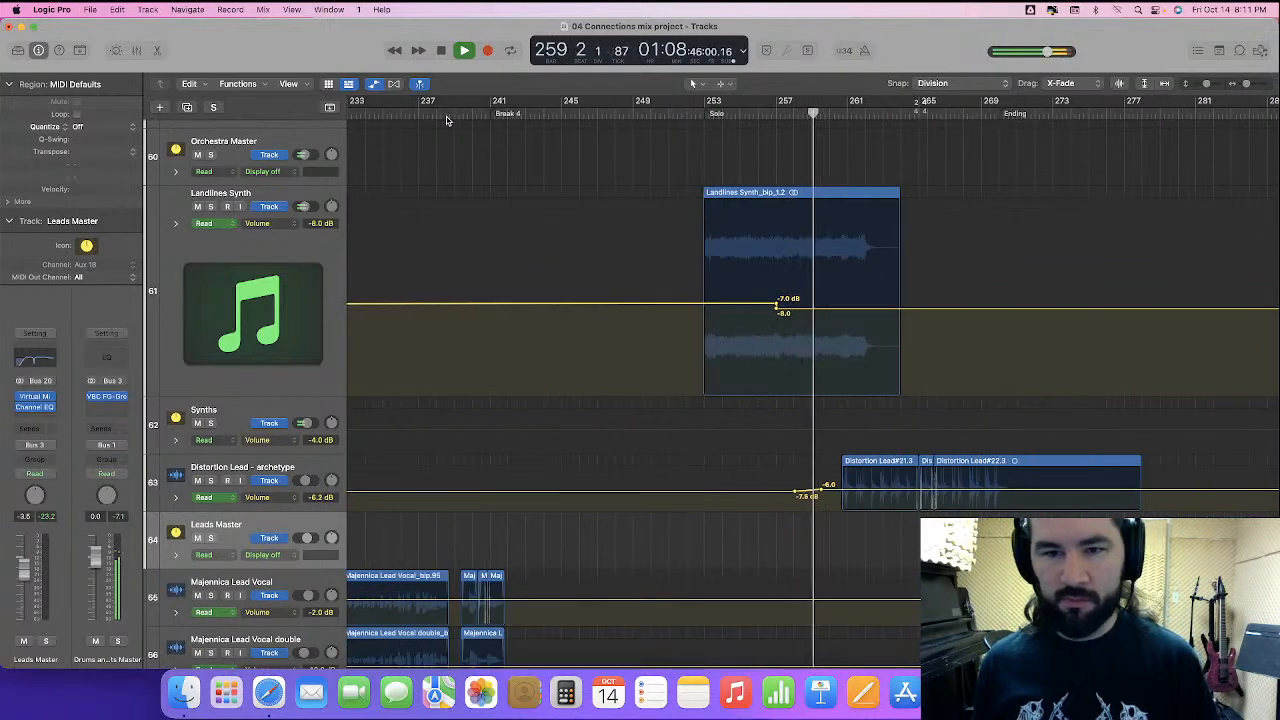
scroll(689, 214, "right", 6)
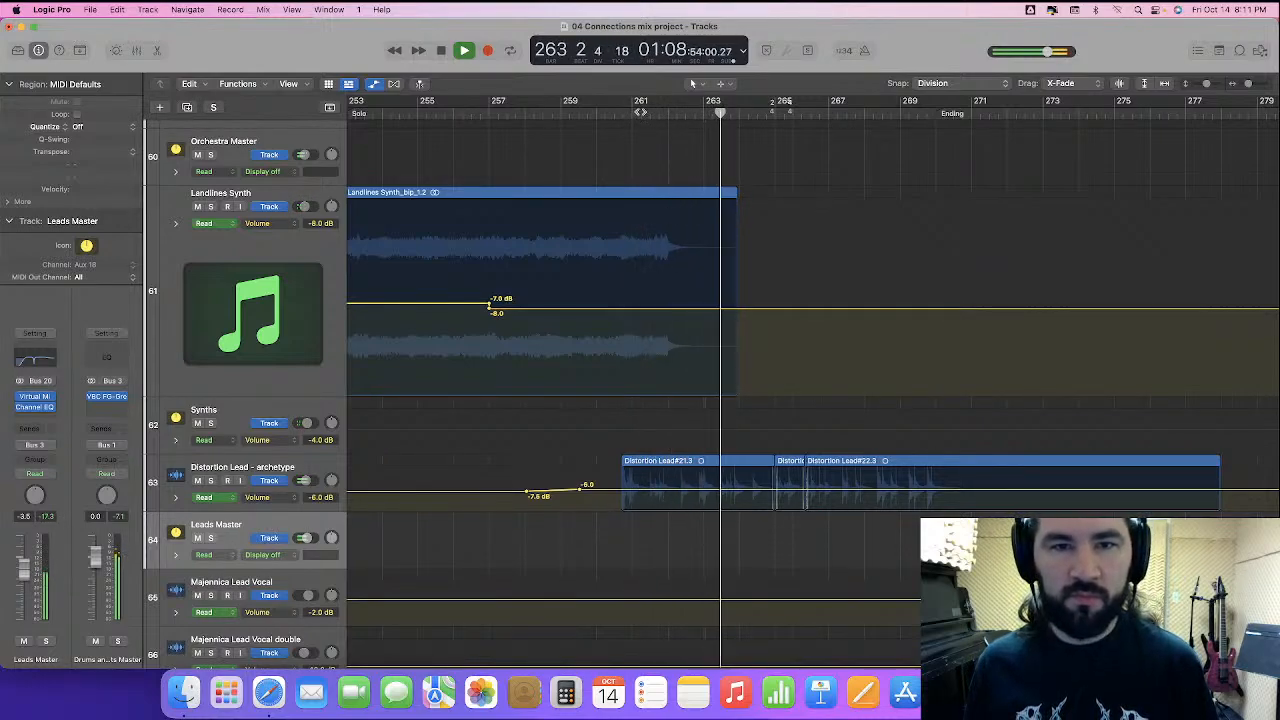
- Ramp the Landlines Synth volume automation down from -8.0 dB at bar 261 to -10.0 dB at bar 262
key("space")
left_click(631, 114)
key("super+Right")
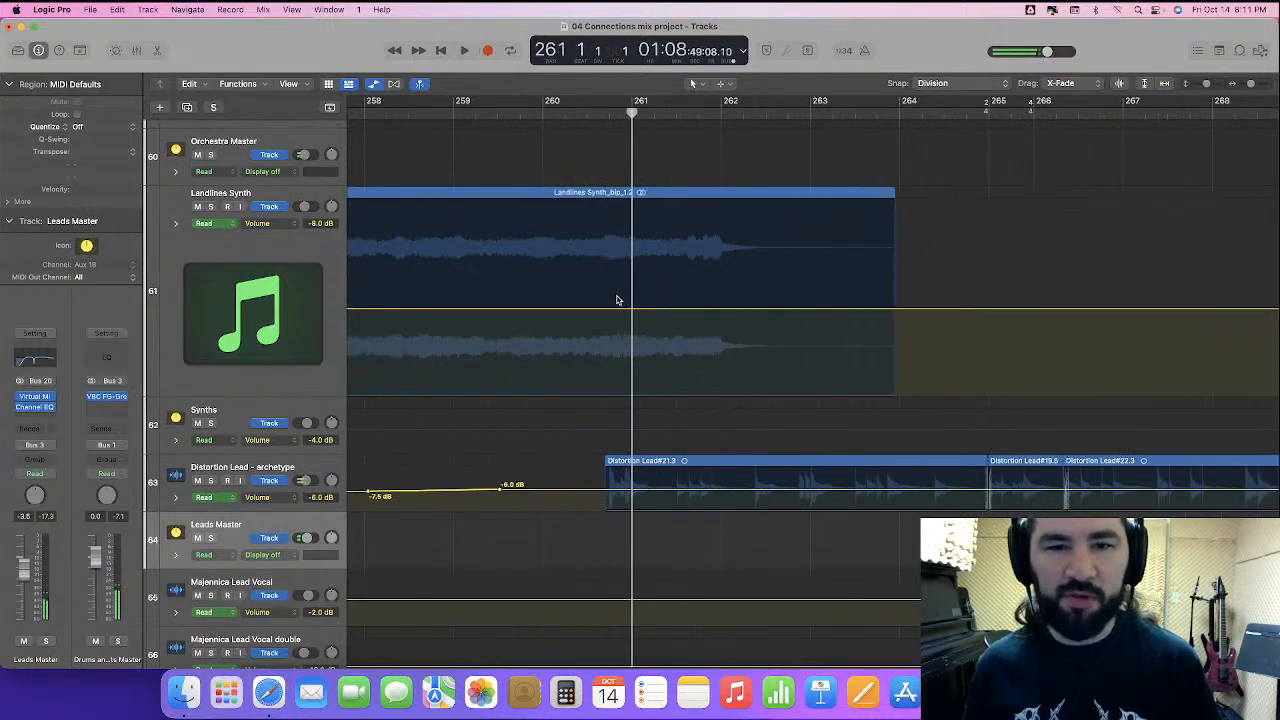
left_click(631, 312)
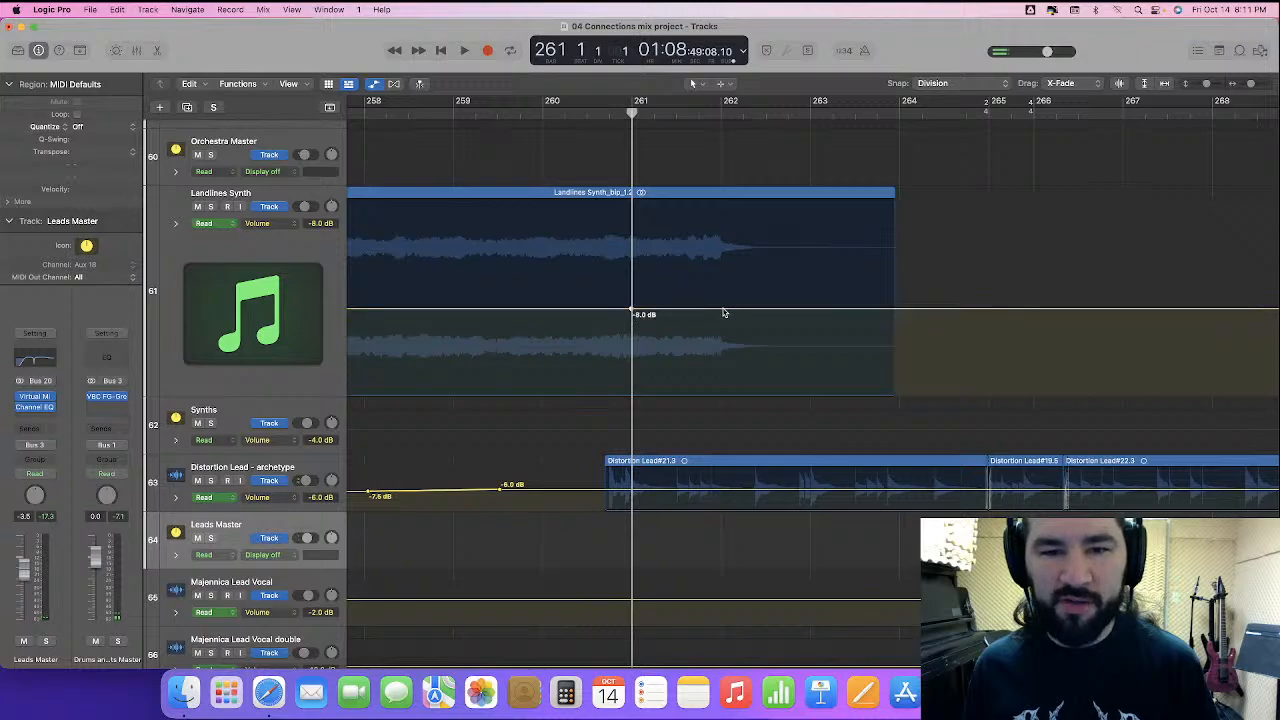
left_click_drag(759, 313, 760, 322)
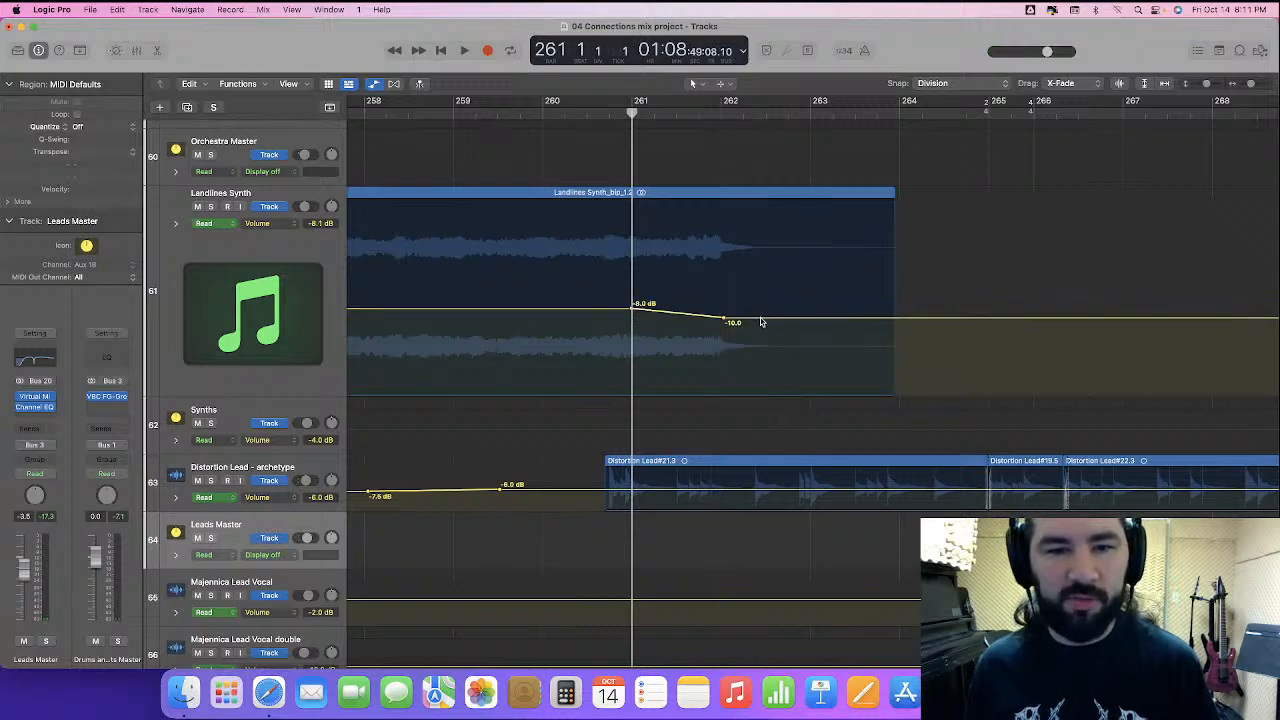
- Play the mix from about bar 259 to check the Landlines Synth fade against the distortion lead's entry
key("super+Left")
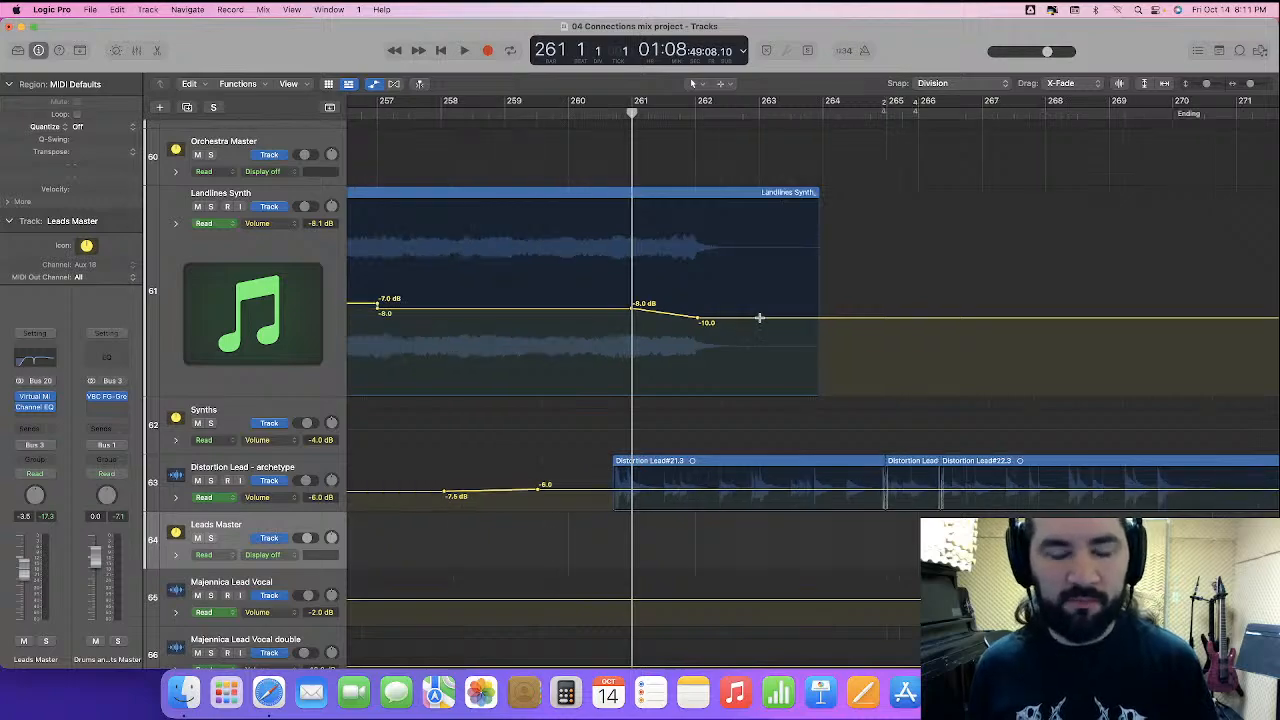
key("super+Left")
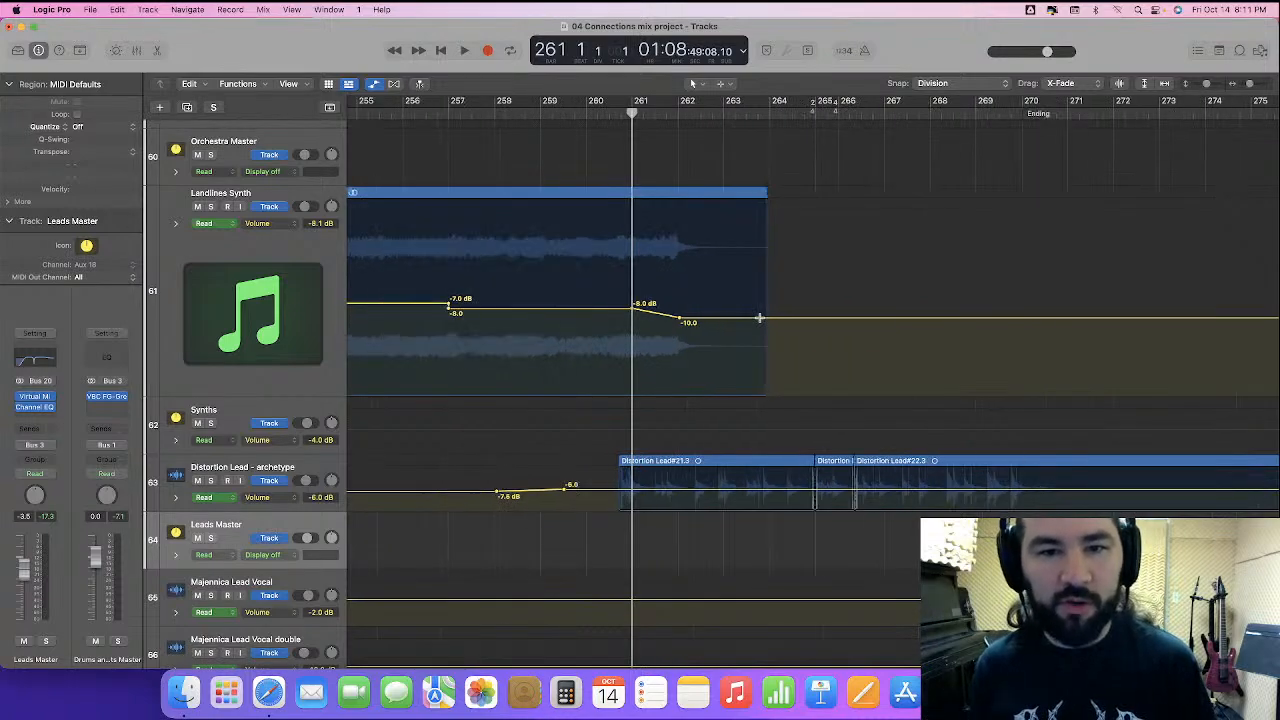
left_click_drag(559, 113, 552, 113)
key("space")
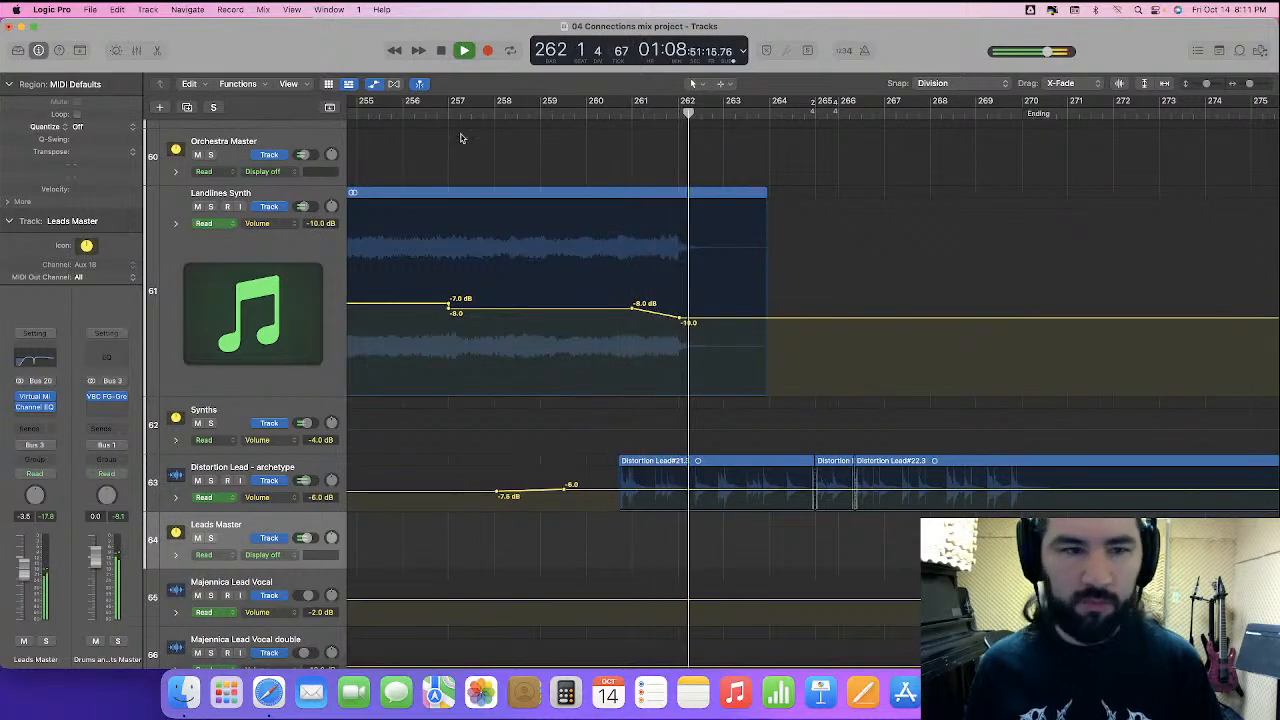
- Reduce the enlarged Landlines Synth track to a compact height and zoom the timeline out to show the whole song
left_click_drag(250, 394, 257, 242)
key("super+Left")
key("super+Left")
key("super+Left")
key("super+Left")
key("super+Left")
key("super+Left")
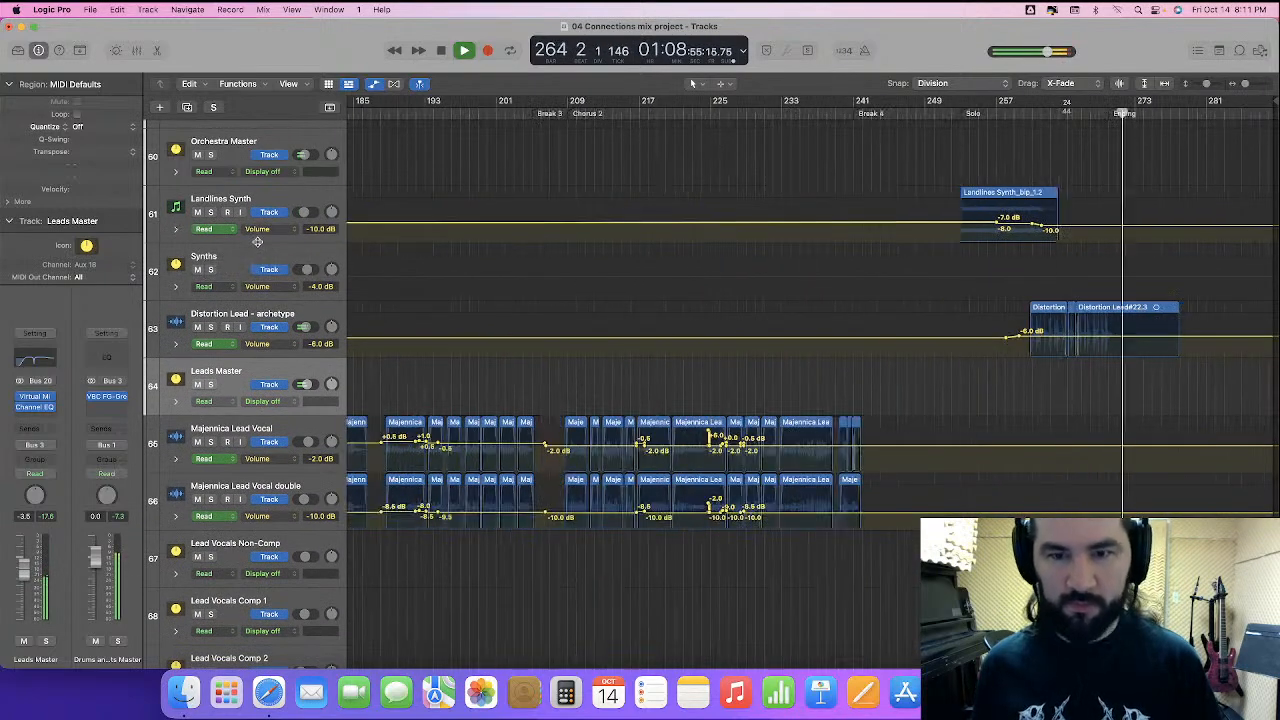
key("super+Left")
key("super+Left")
key("super+Left")
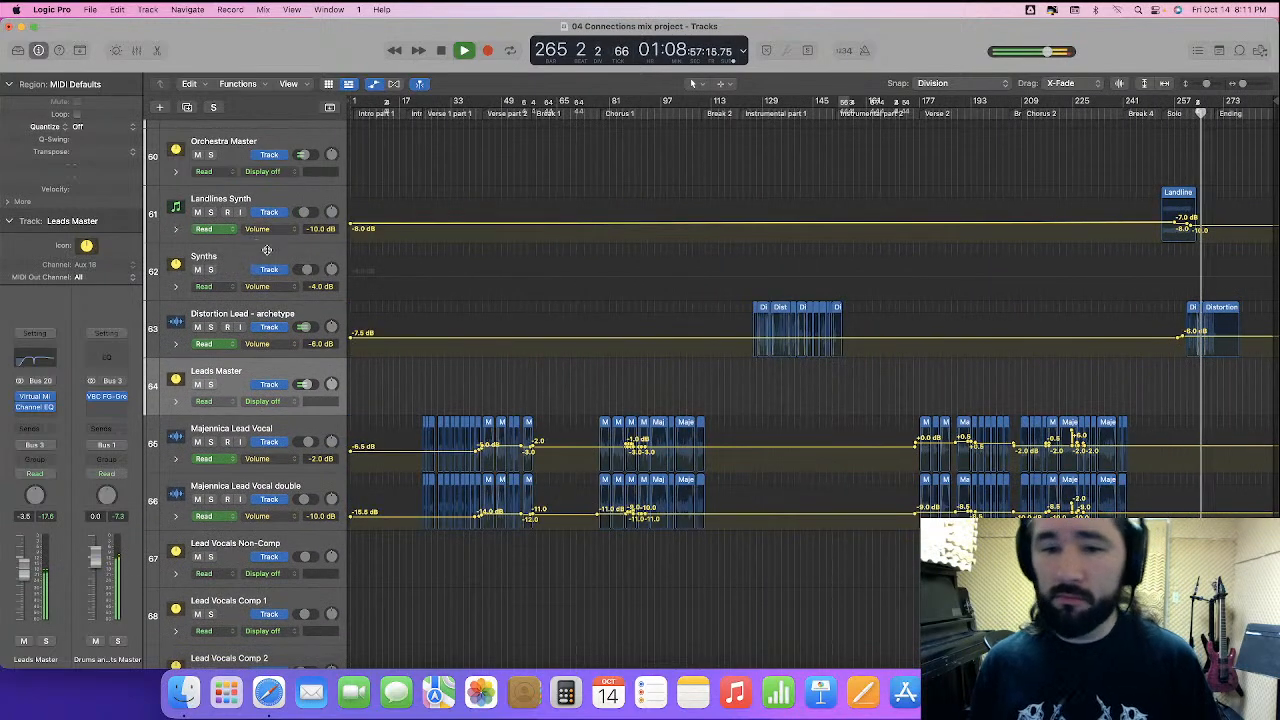
- Hide the automation lanes, look over the vocal and master tracks, and stop playback
scroll(764, 425, "down", 10)
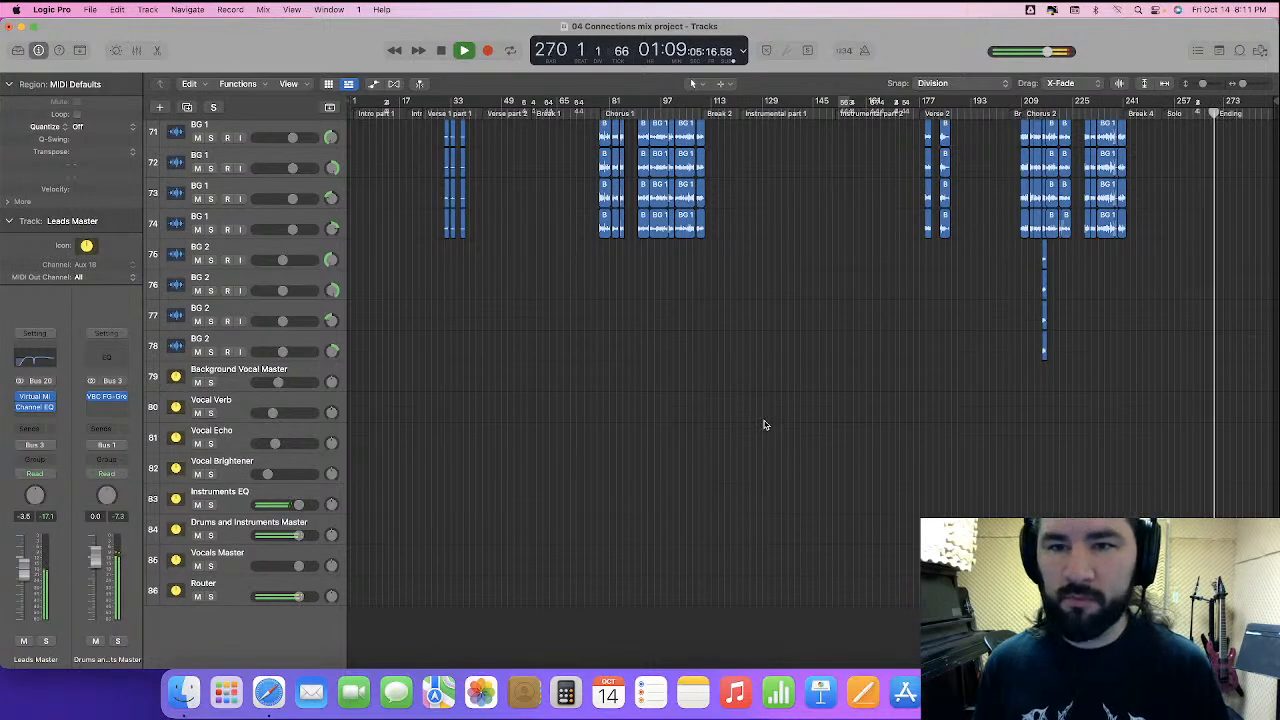
scroll(764, 425, "up", 3)
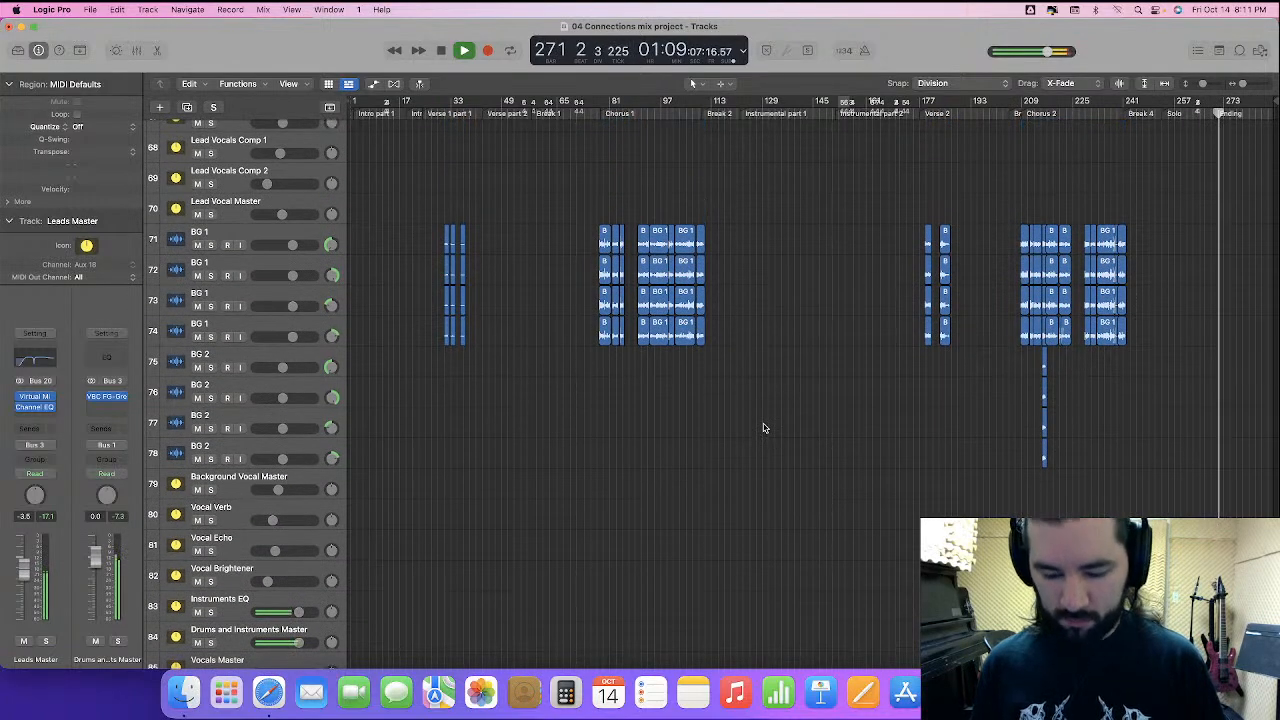
key("space")
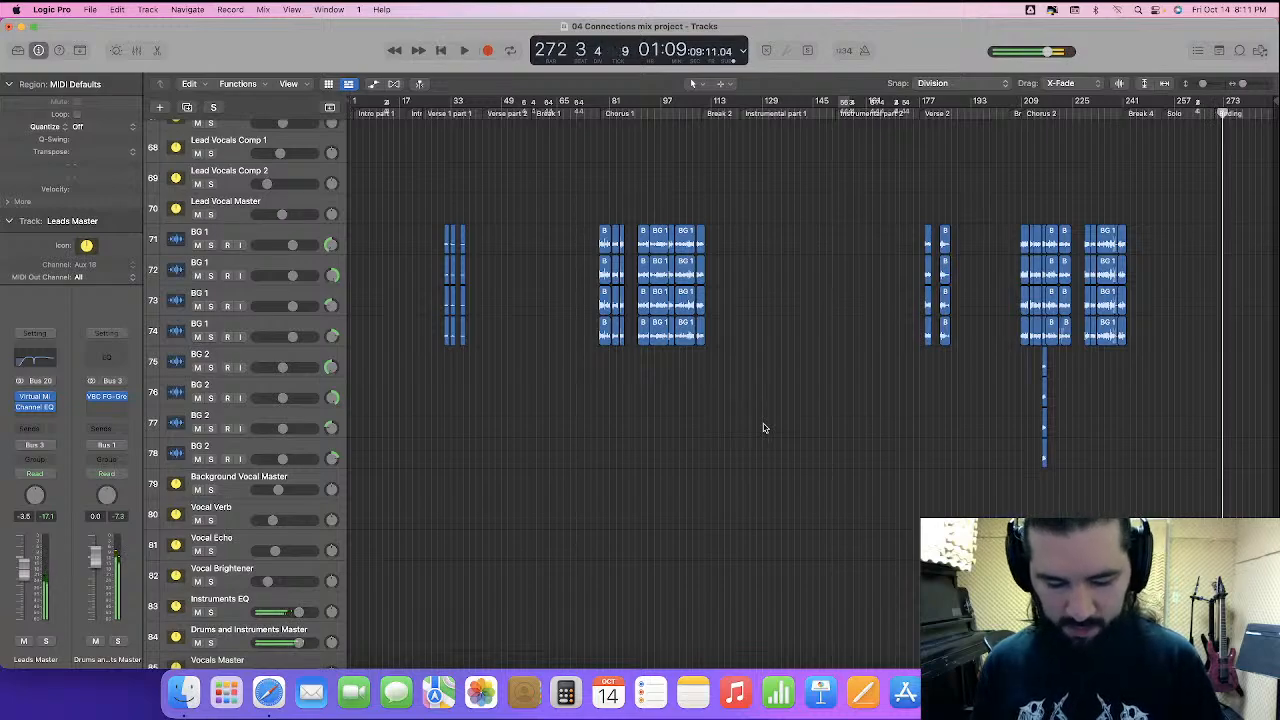
scroll(763, 428, "up", 8)
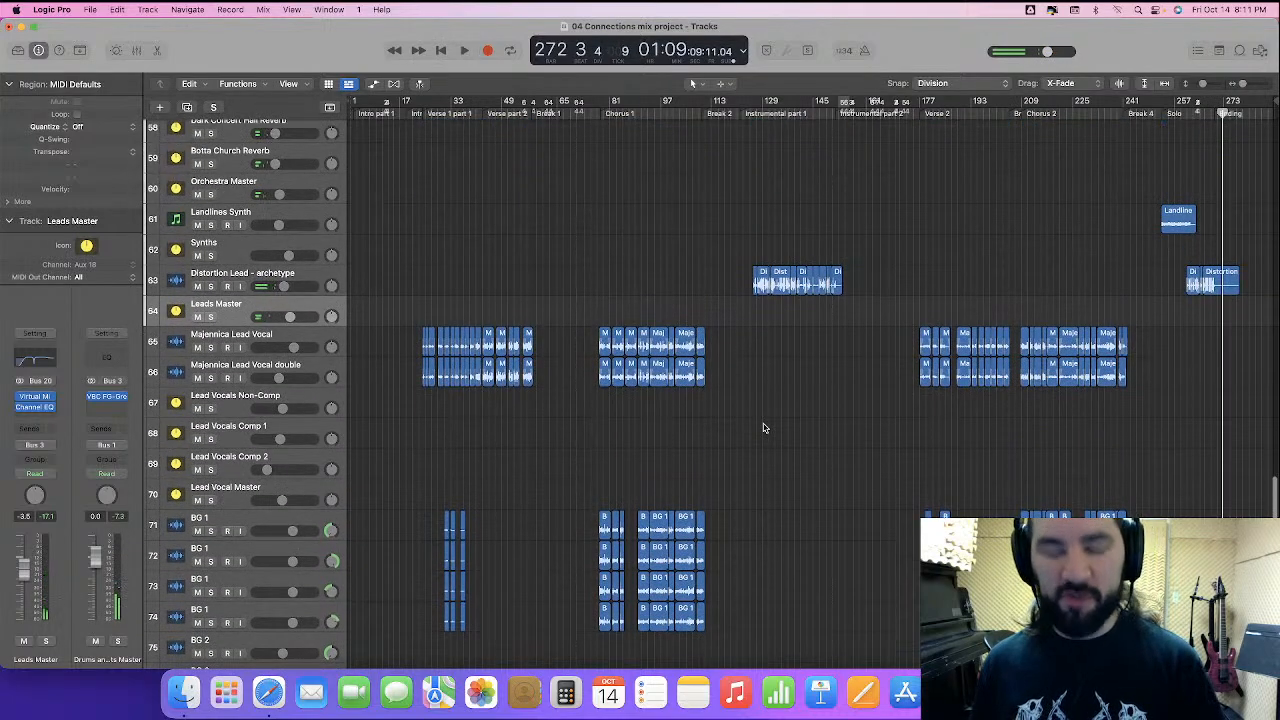
- Solo the Distortion Lead - archetype track and listen to its ending from bar 269, turning solo off when done
key("super+Right")
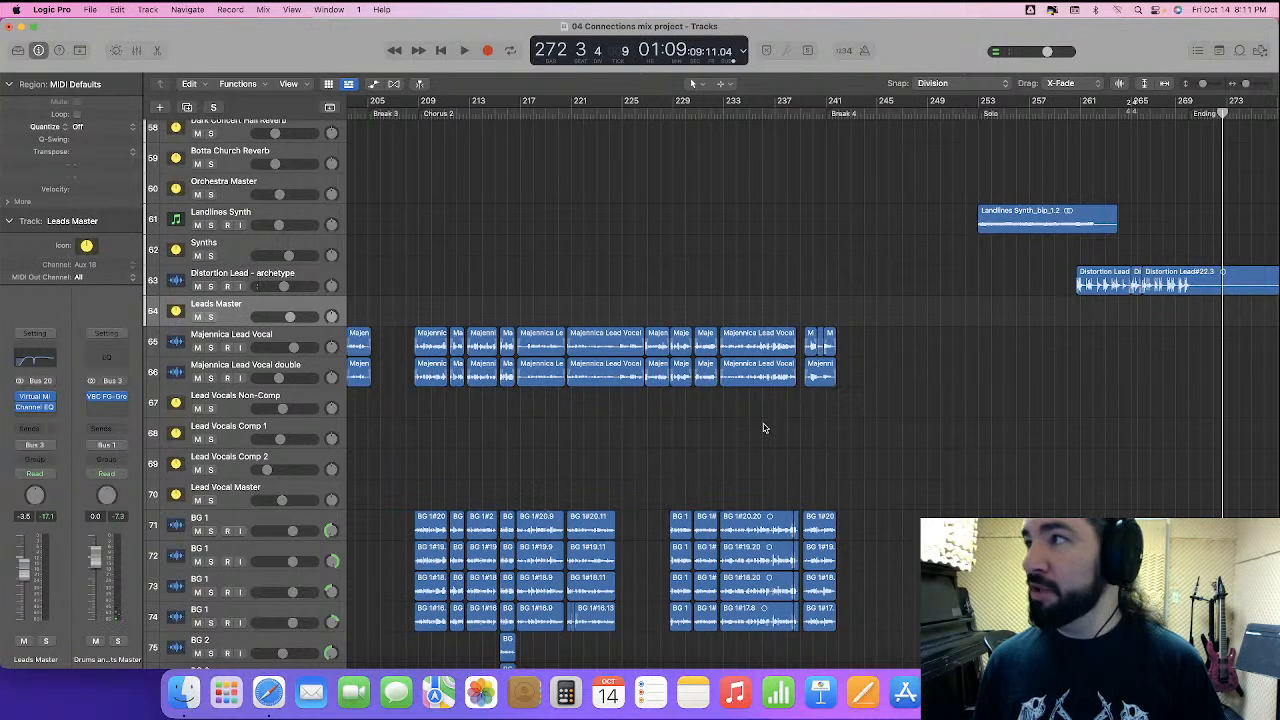
scroll(768, 424, "right", 5)
left_click(1029, 114)
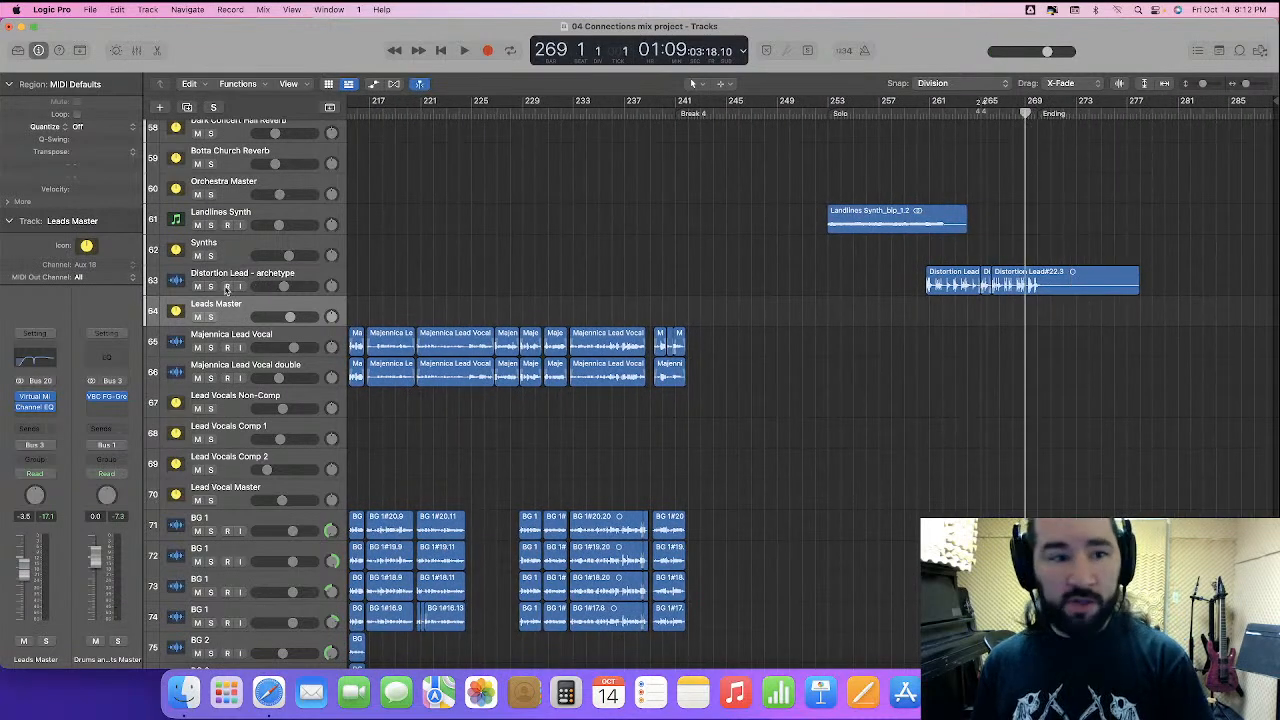
left_click(210, 286)
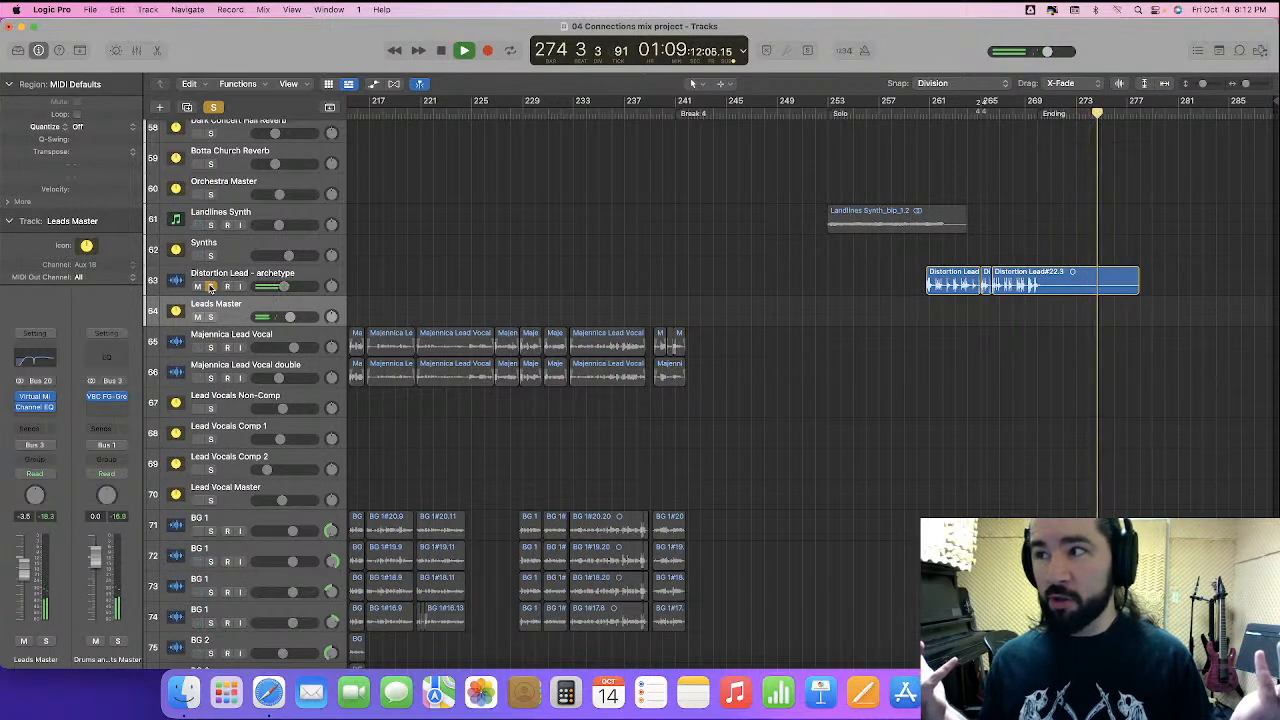
key("space")
left_click(210, 287)
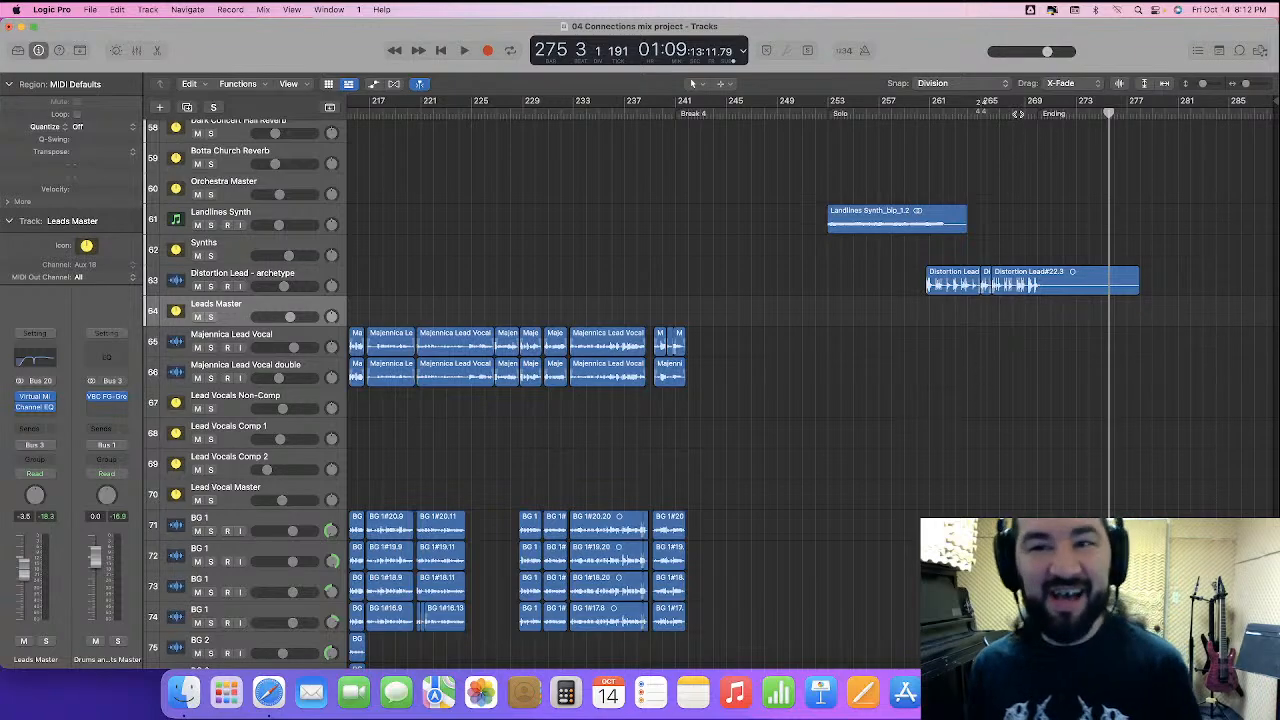
- Play the full mix from bar 268 to hear the ending, and return the playhead to the start of the song
left_click(1016, 114)
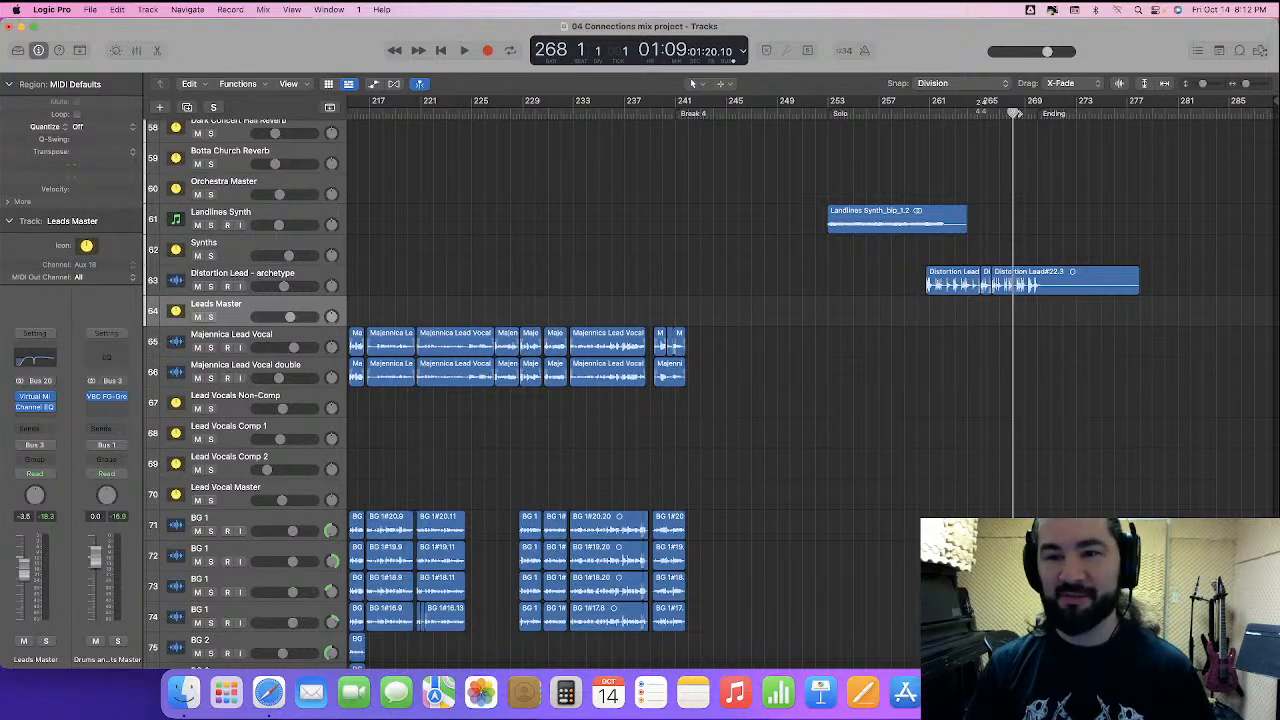
key("space")
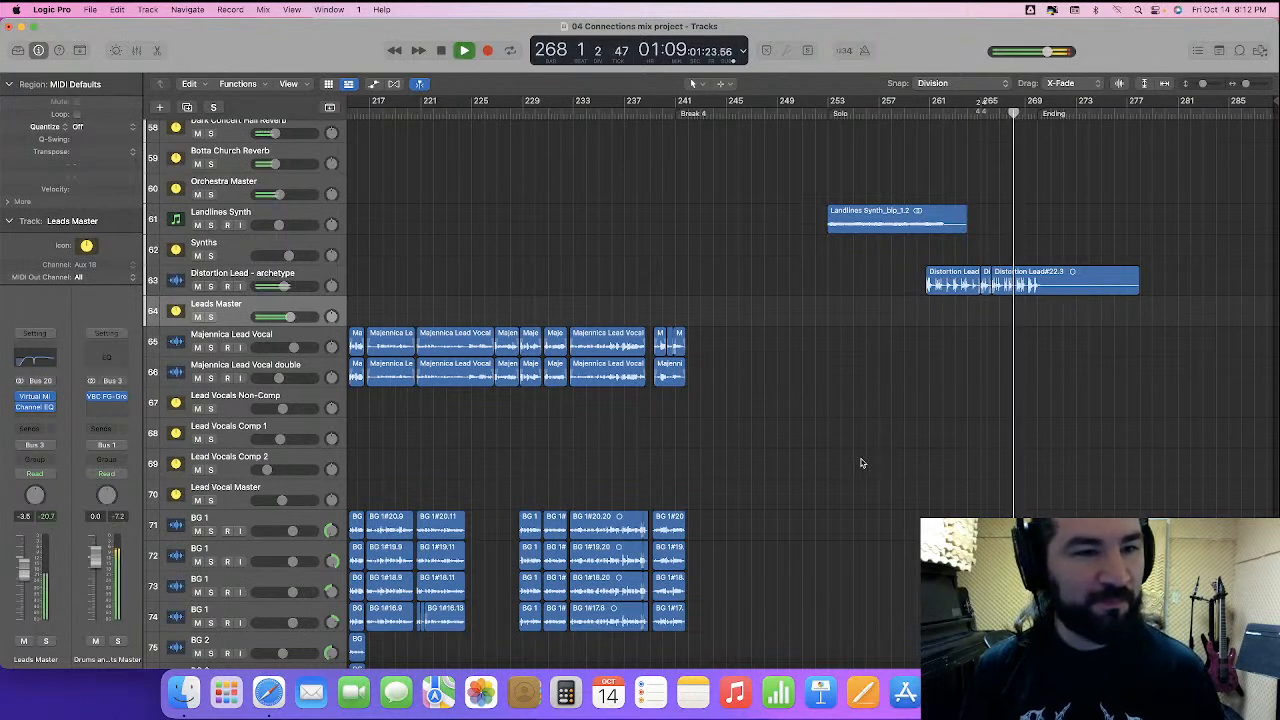
key("z")
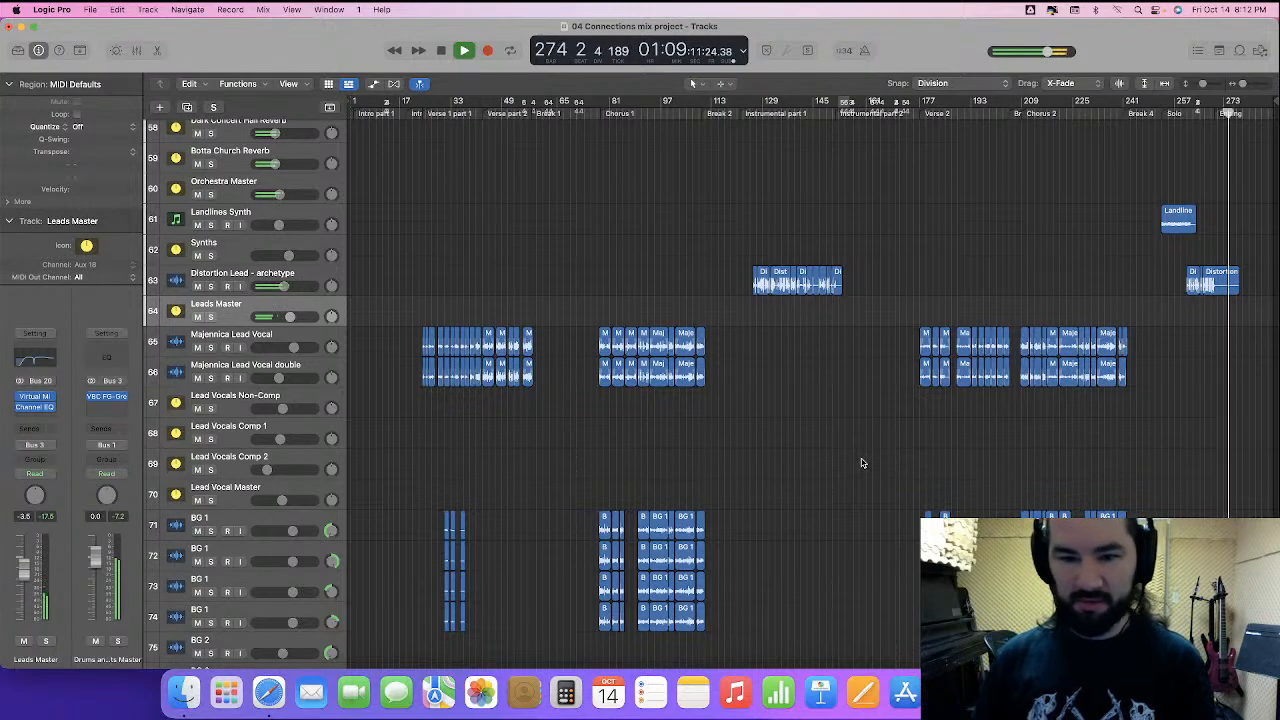
key("space")
key("Return")
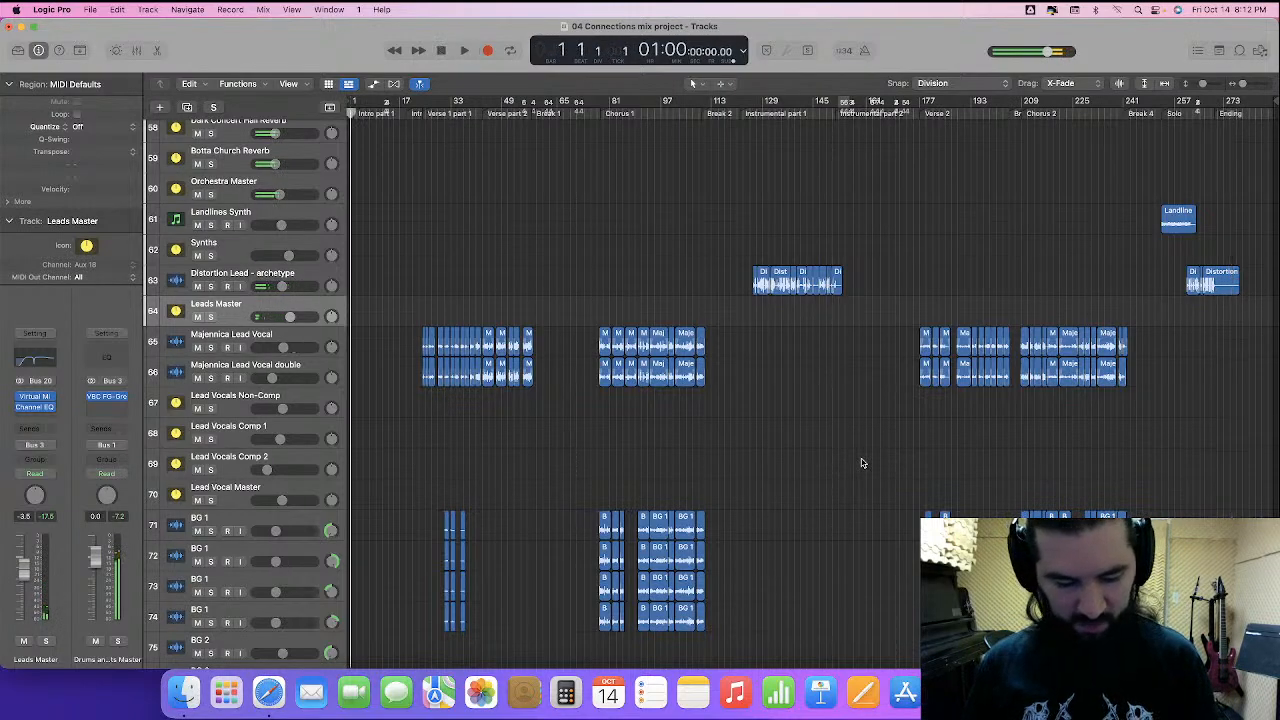
- Open the 05 Time Runs Short mix project from its folder in MIXING
left_click(88, 10)
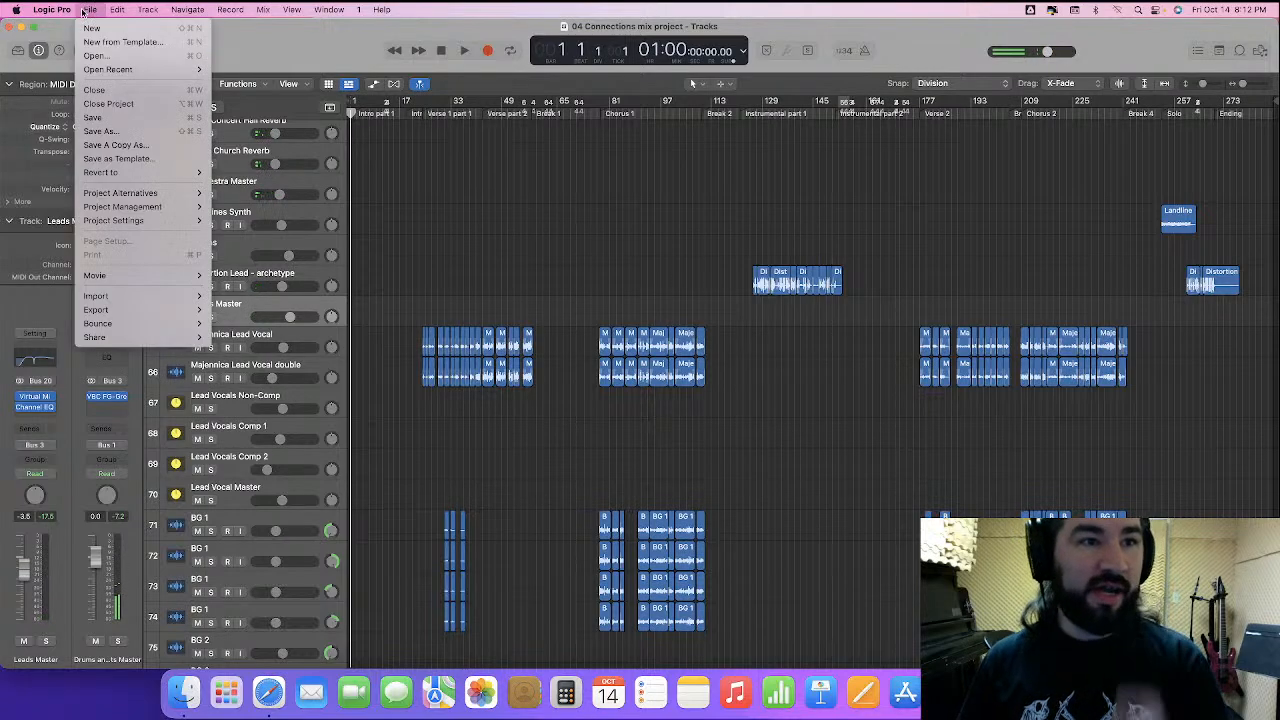
left_click(100, 55)
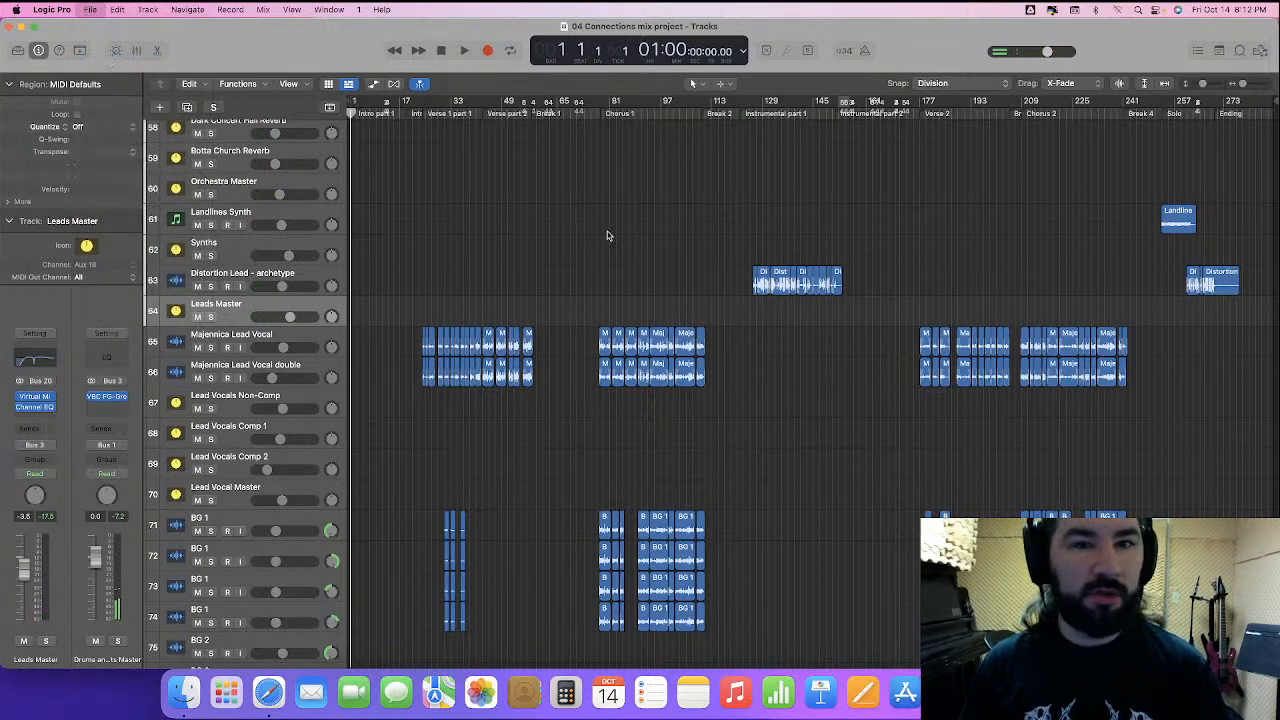
left_click(686, 93)
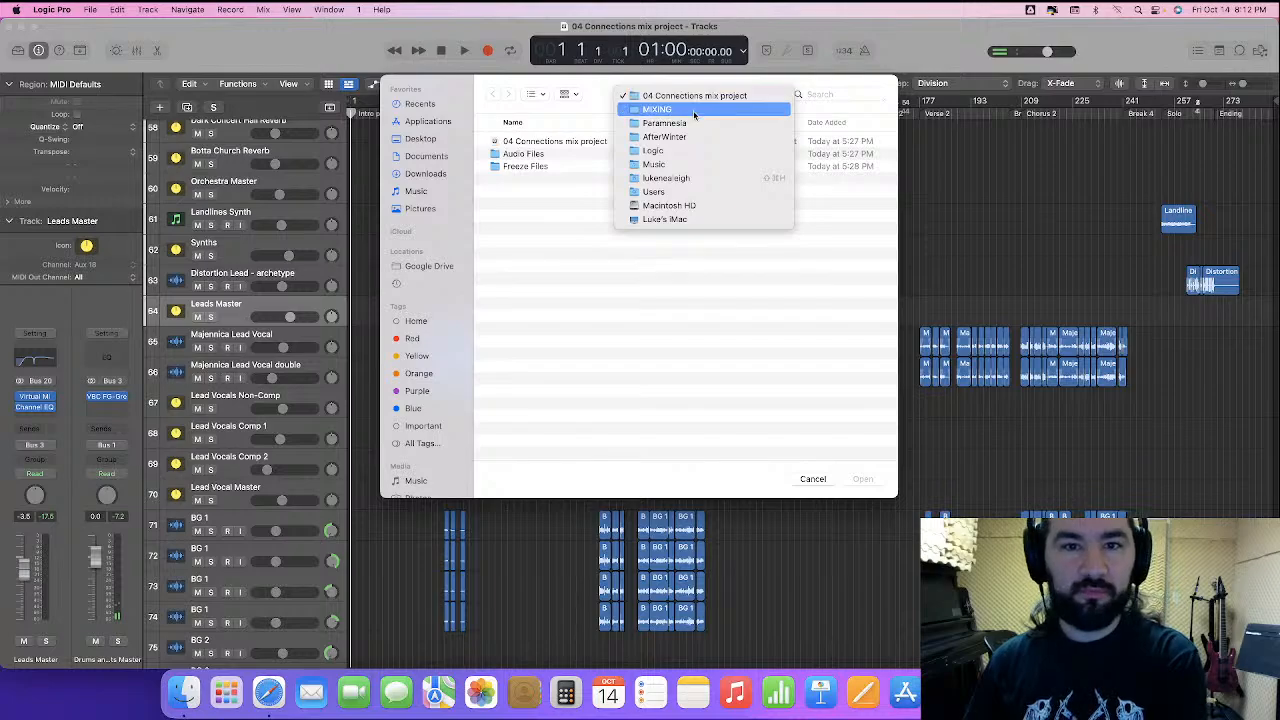
left_click(670, 110)
left_click(552, 193)
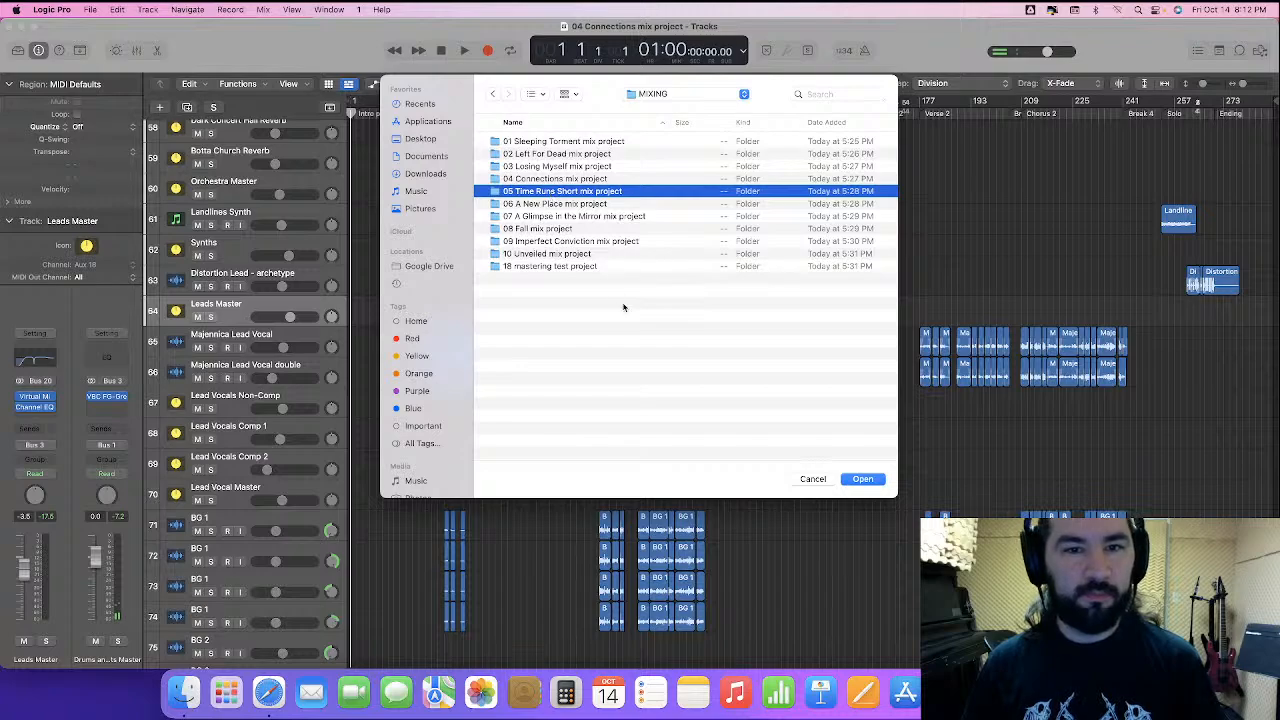
key("Return")
double_click(572, 143)
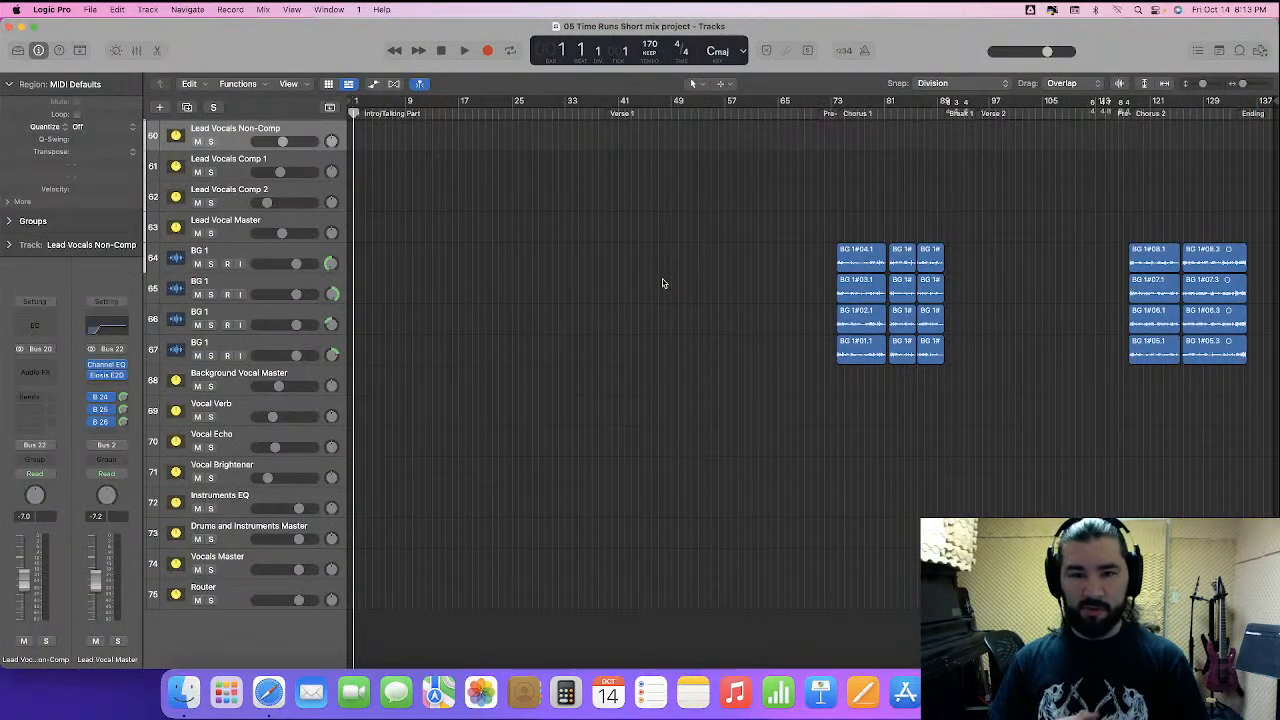
- Move the playhead to bar 37 just before Verse 1 and show the track automation lanes
scroll(662, 283, "up", 10)
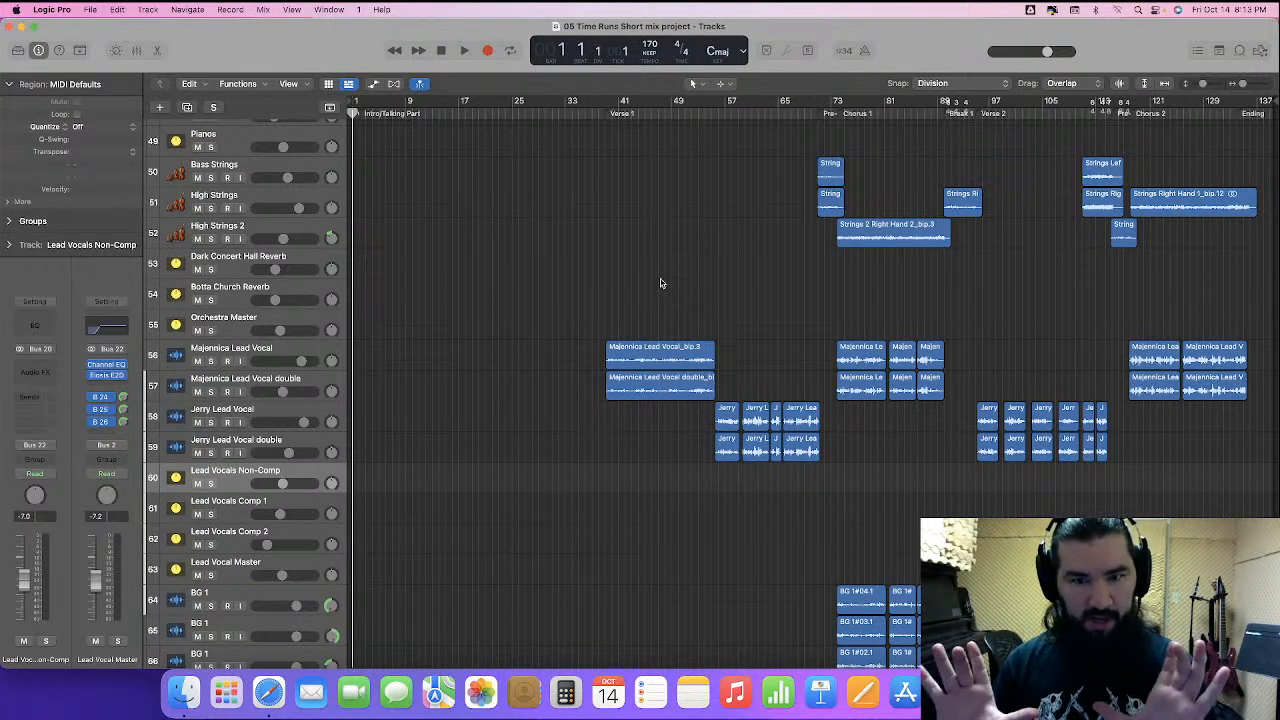
left_click(592, 110)
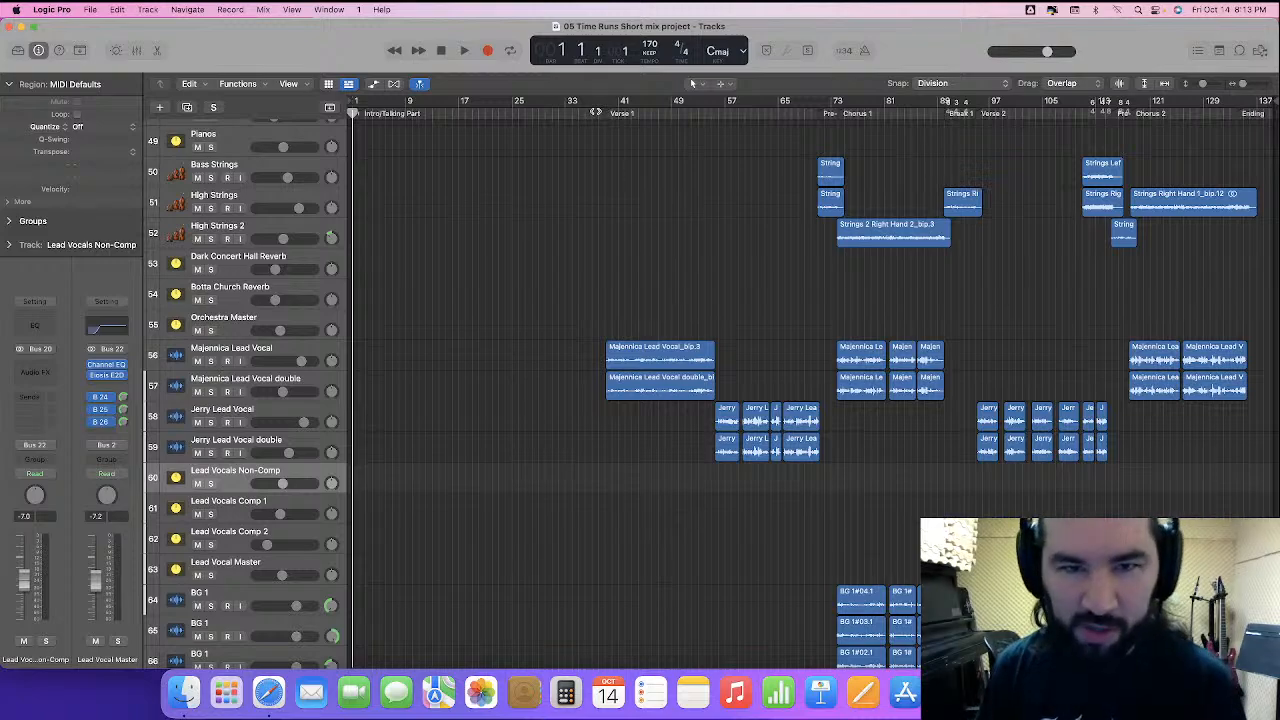
left_click(374, 86)
- Look over the drum channels in the mixer and close it again
left_click(137, 50)
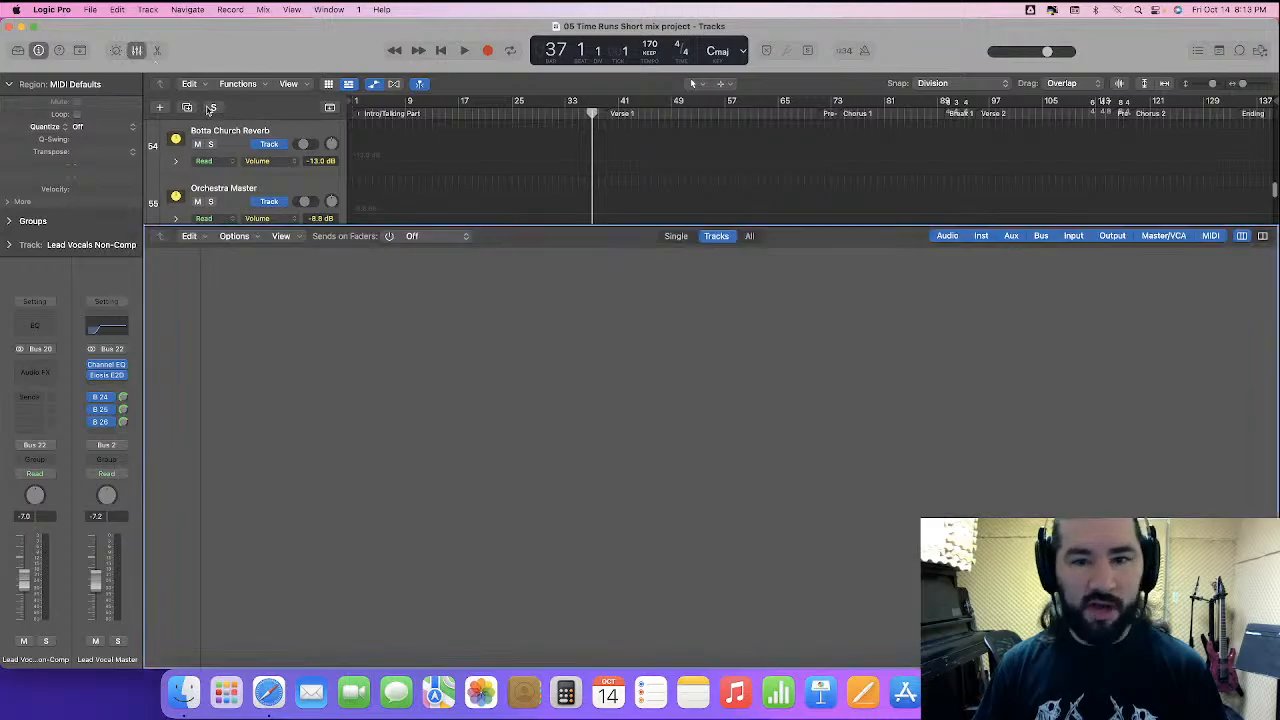
scroll(609, 546, "left", 10)
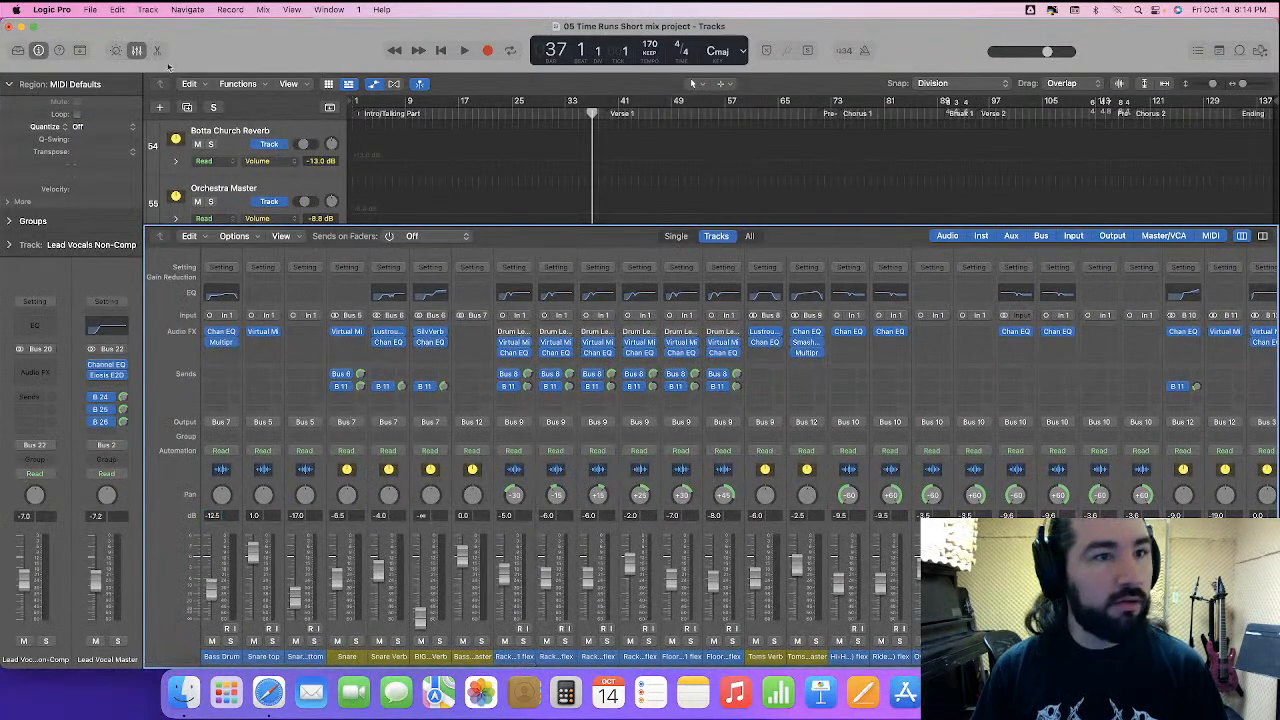
left_click(137, 50)
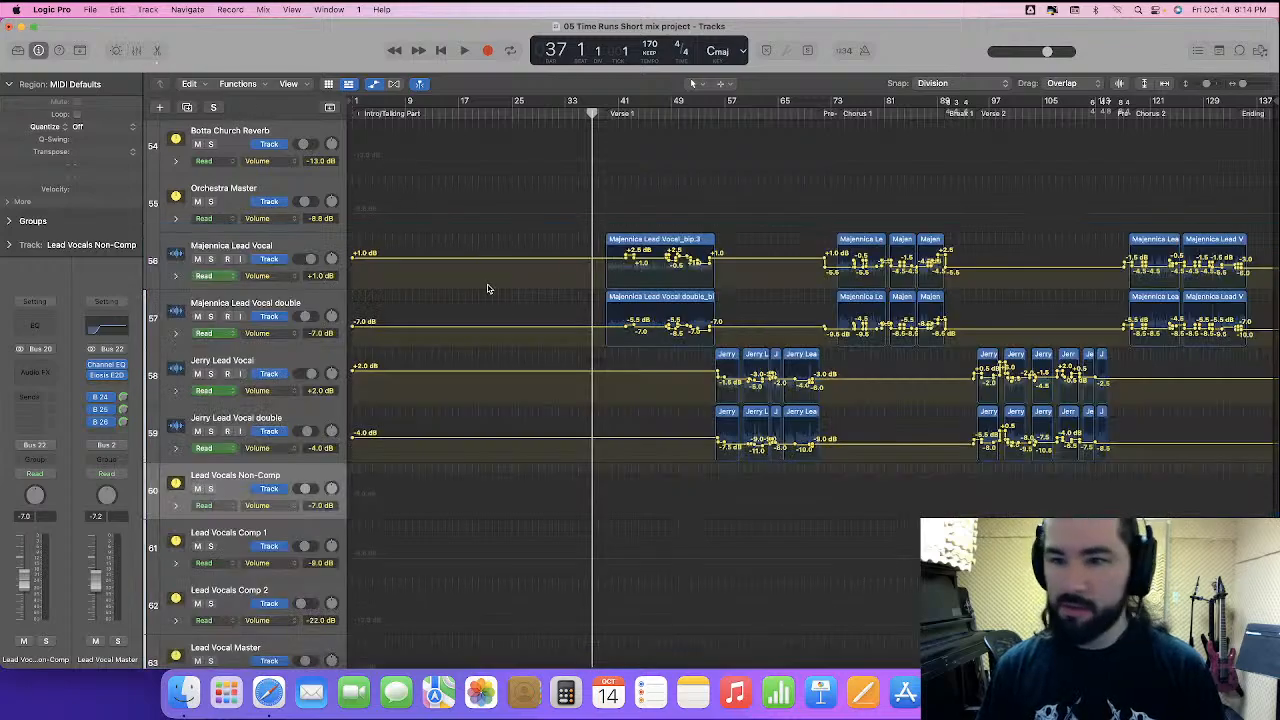
- Delete all existing volume automation from the four lead vocal and double tracks, 56 to 59
scroll(500, 310, "down", 3)
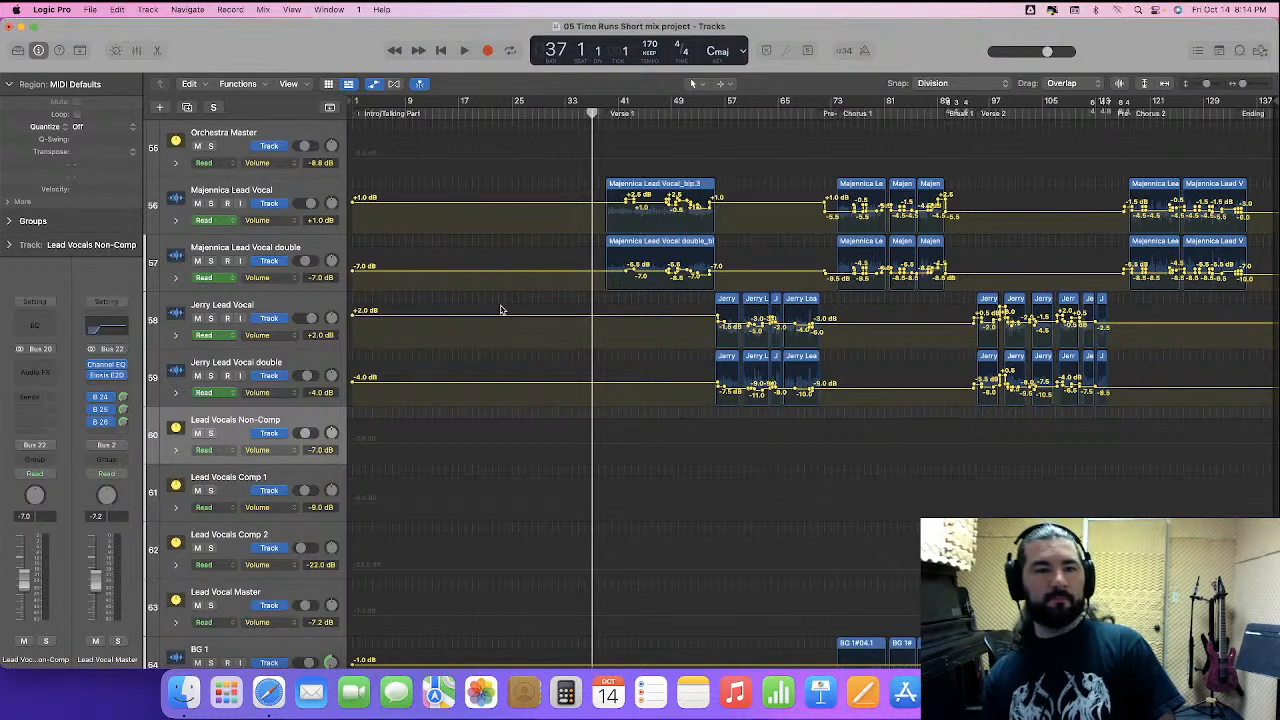
scroll(499, 310, "up", 1)
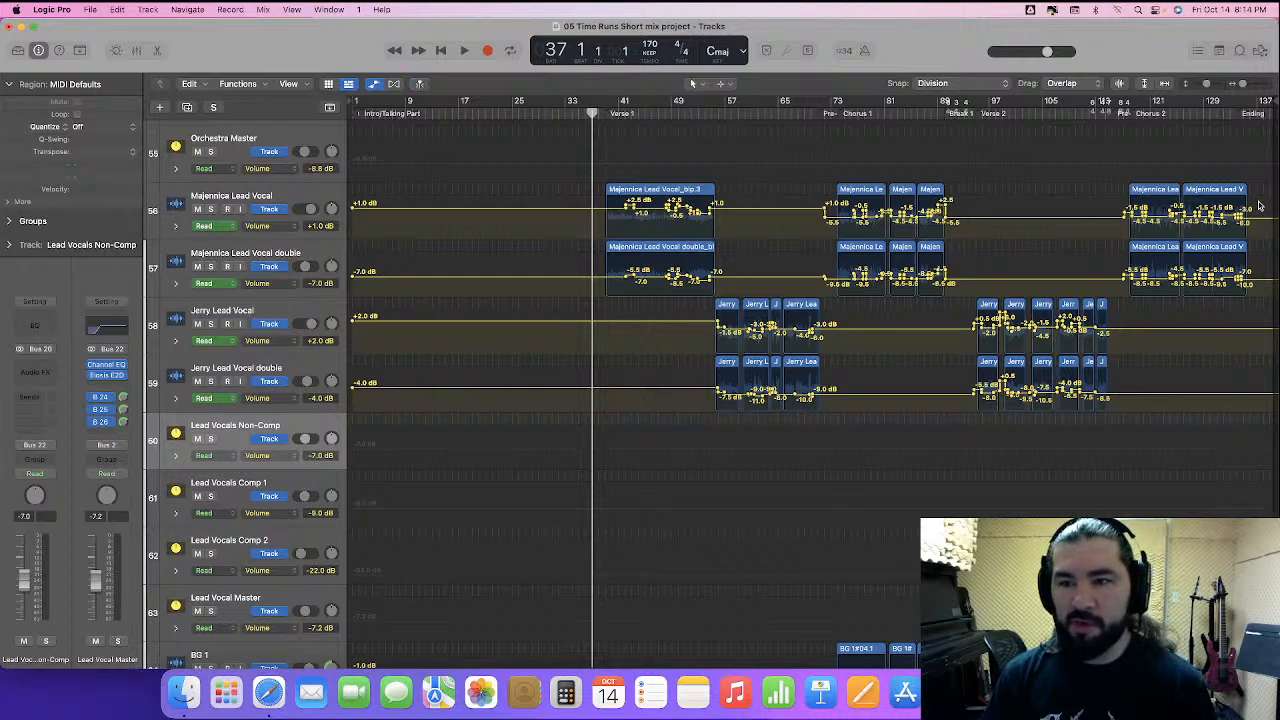
left_click_drag(1258, 205, 346, 397)
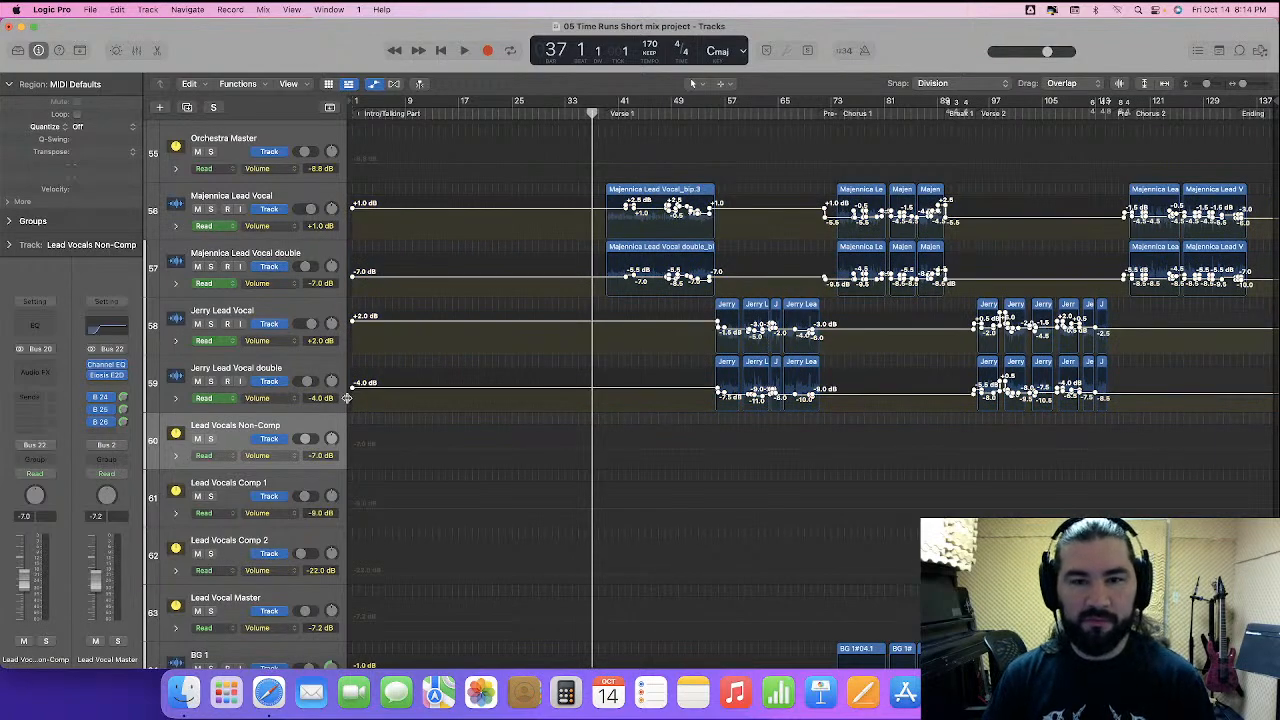
key("BackSpace")
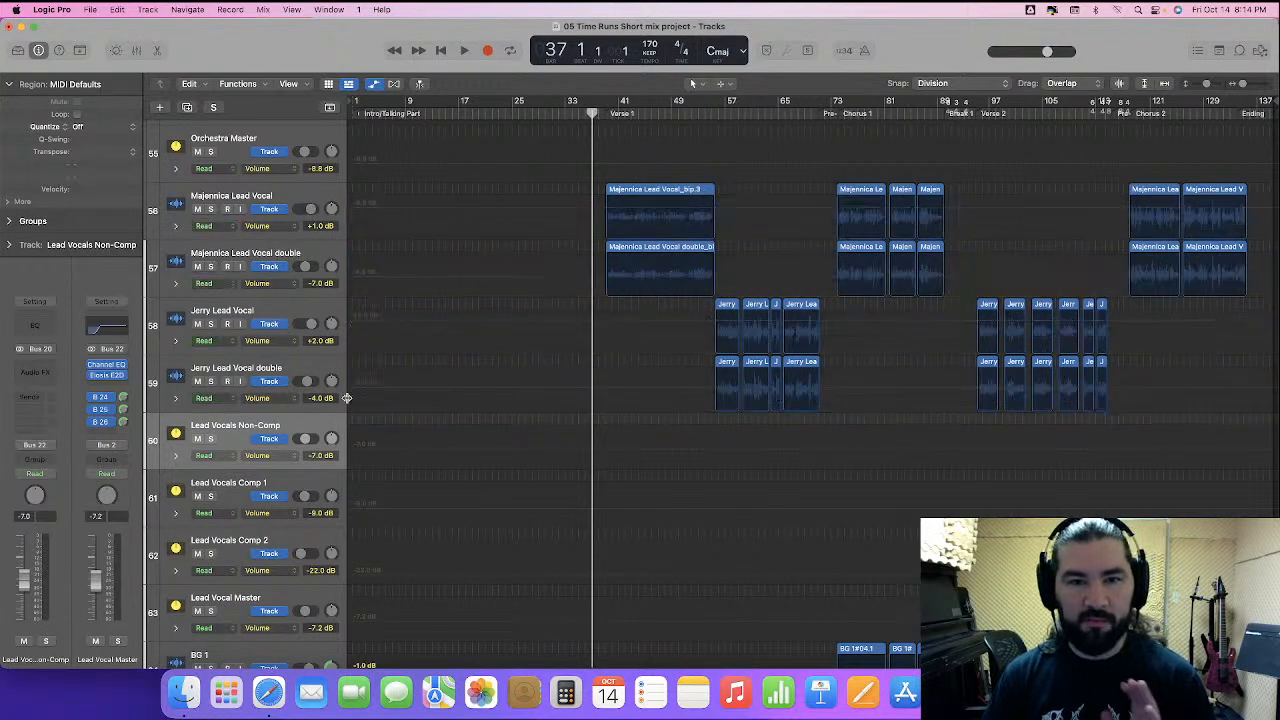
- Create a fresh flat volume automation line on each of the four lead vocal tracks, 56 to 59
left_click(416, 238)
left_click(434, 287)
left_click(450, 338)
left_click(455, 400)
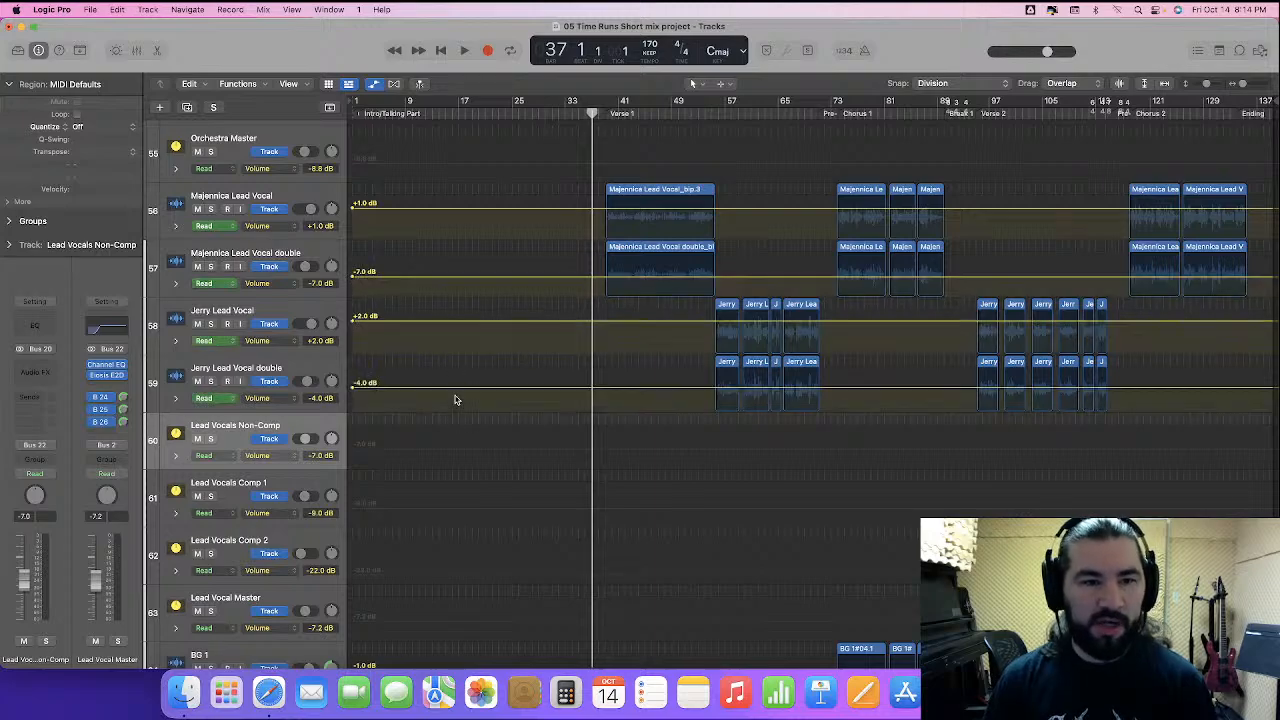
- Enlarge lead vocal track 56 and lower its volume automation line to -2.0 dB
key("super+Right")
key("super+Right")
key("super+Right")
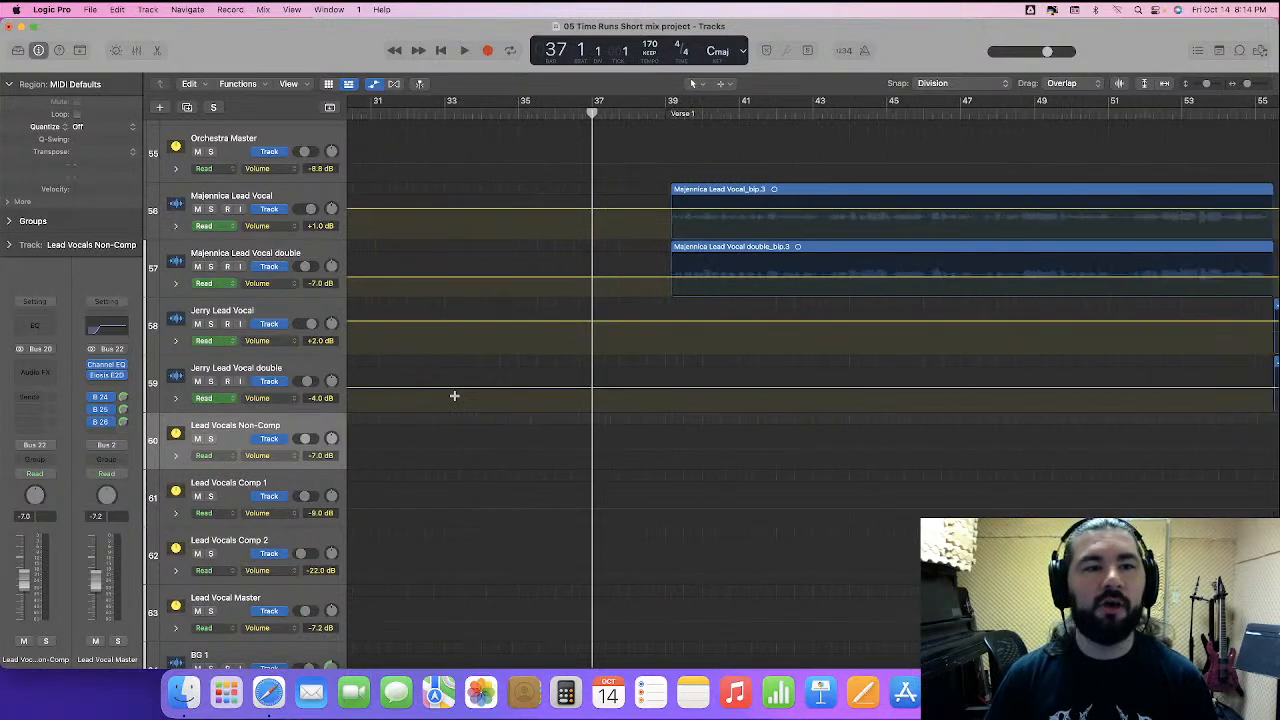
left_click_drag(258, 238, 258, 378)
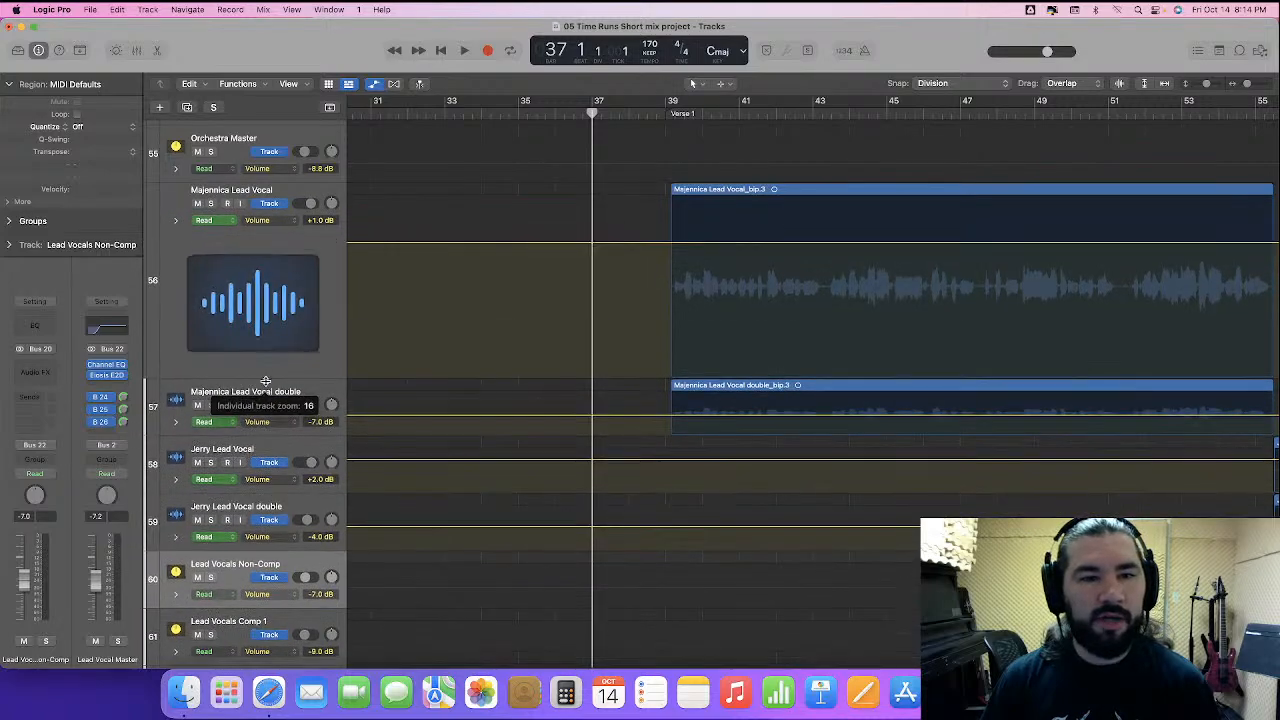
left_click_drag(463, 245, 457, 264)
- Enlarge lead vocal double track 57 and lower its volume automation line to -11.0 dB
left_click_drag(250, 433, 250, 595)
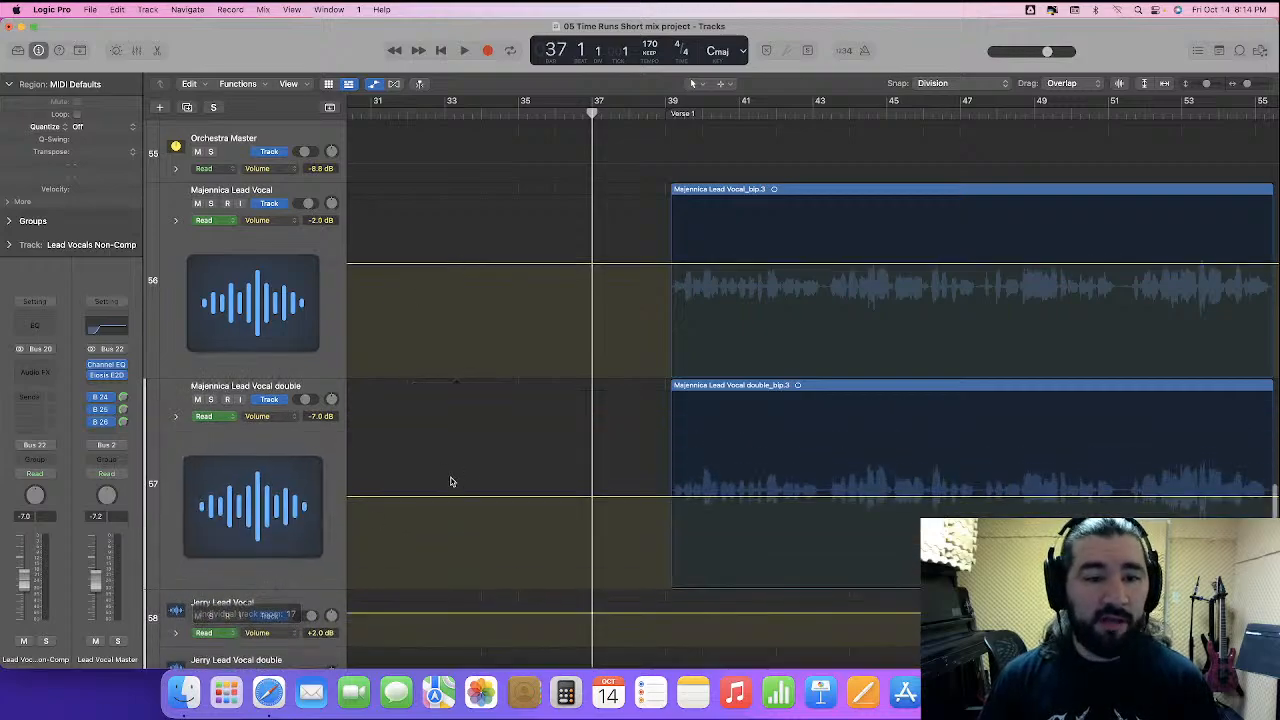
scroll(400, 505, "left", 2)
left_click_drag(399, 498, 398, 521)
key("super+Left")
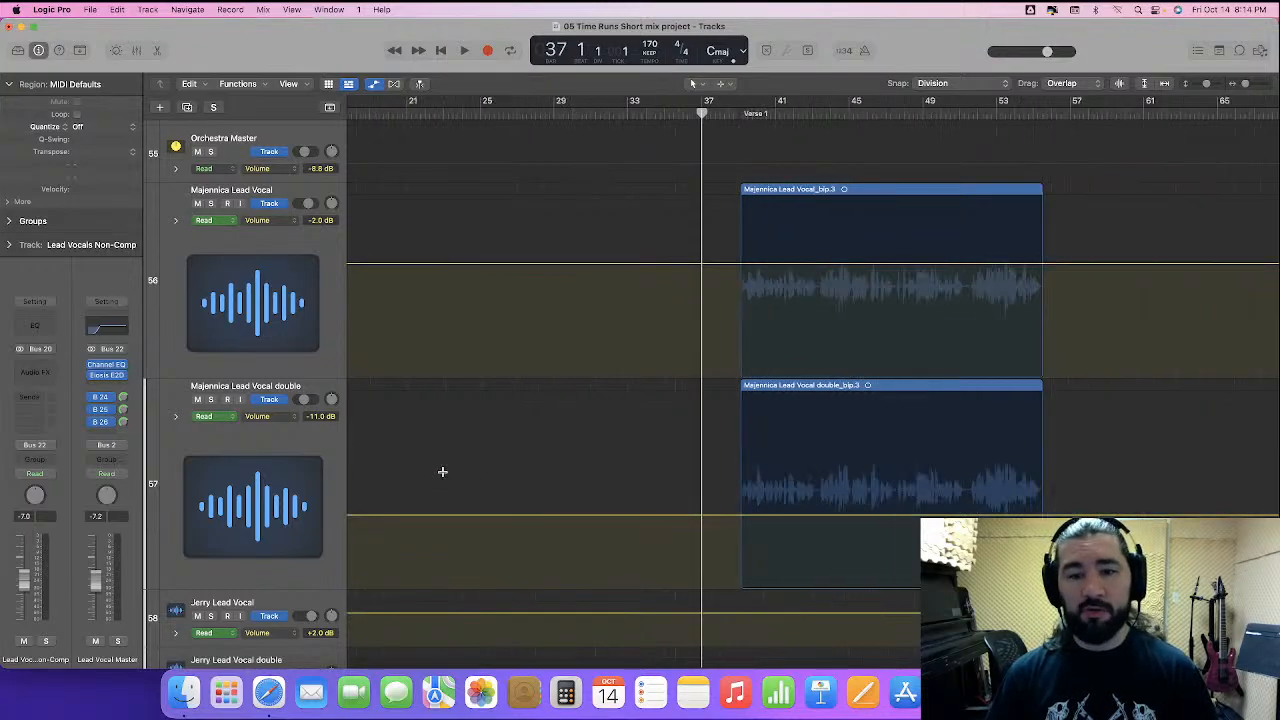
- Enlarge lead vocal tracks 58 and 59 and lower the volume automation of track 58 to -2.0 dB
scroll(443, 475, "down", 6)
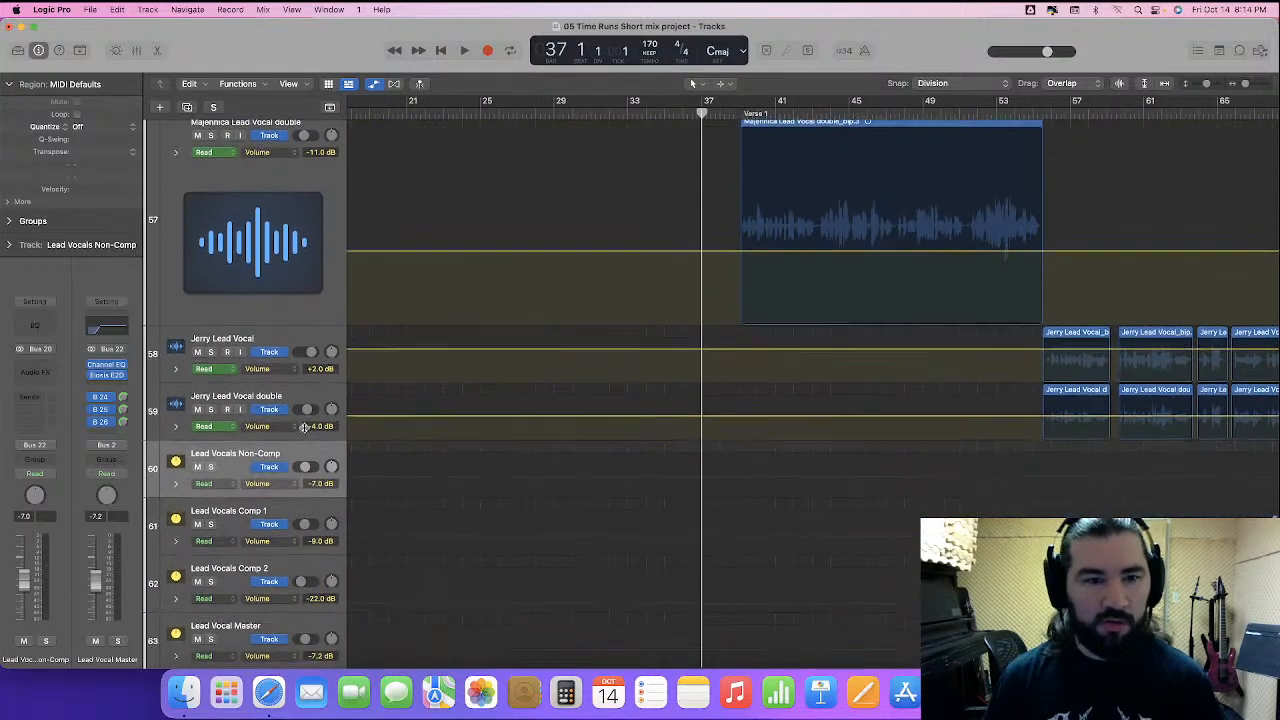
left_click_drag(276, 353, 280, 465)
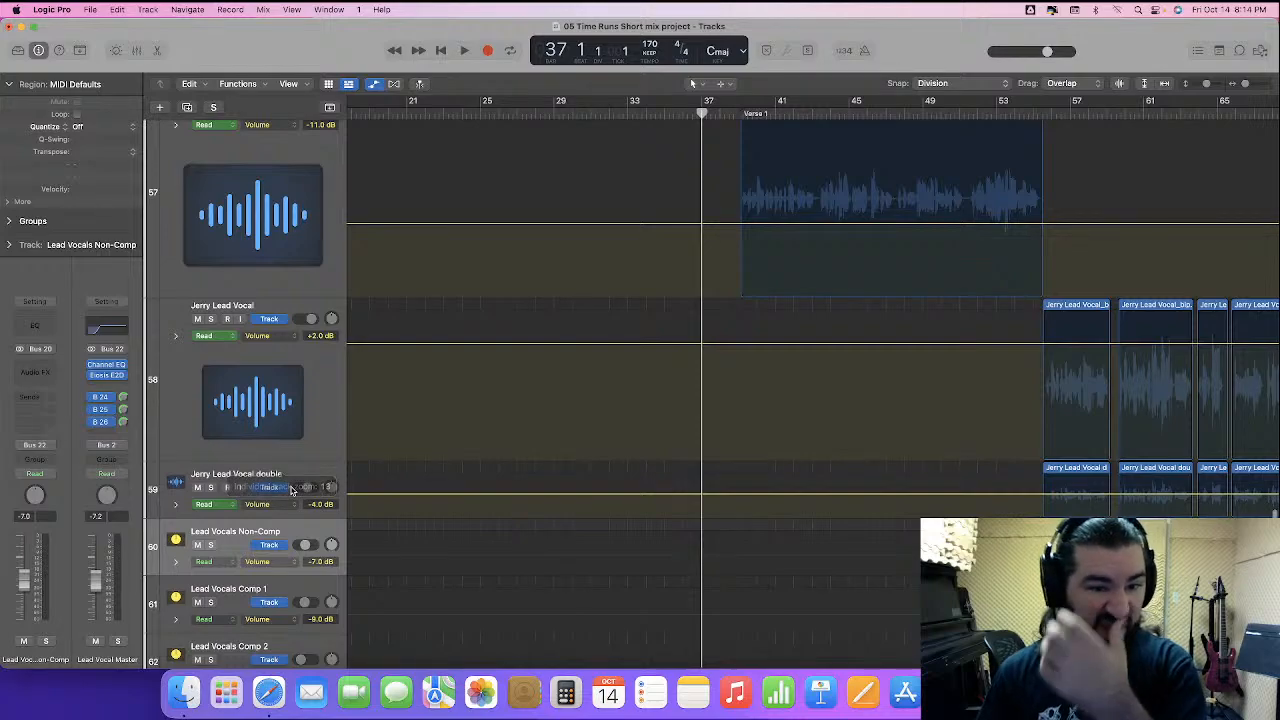
left_click_drag(274, 517, 274, 640)
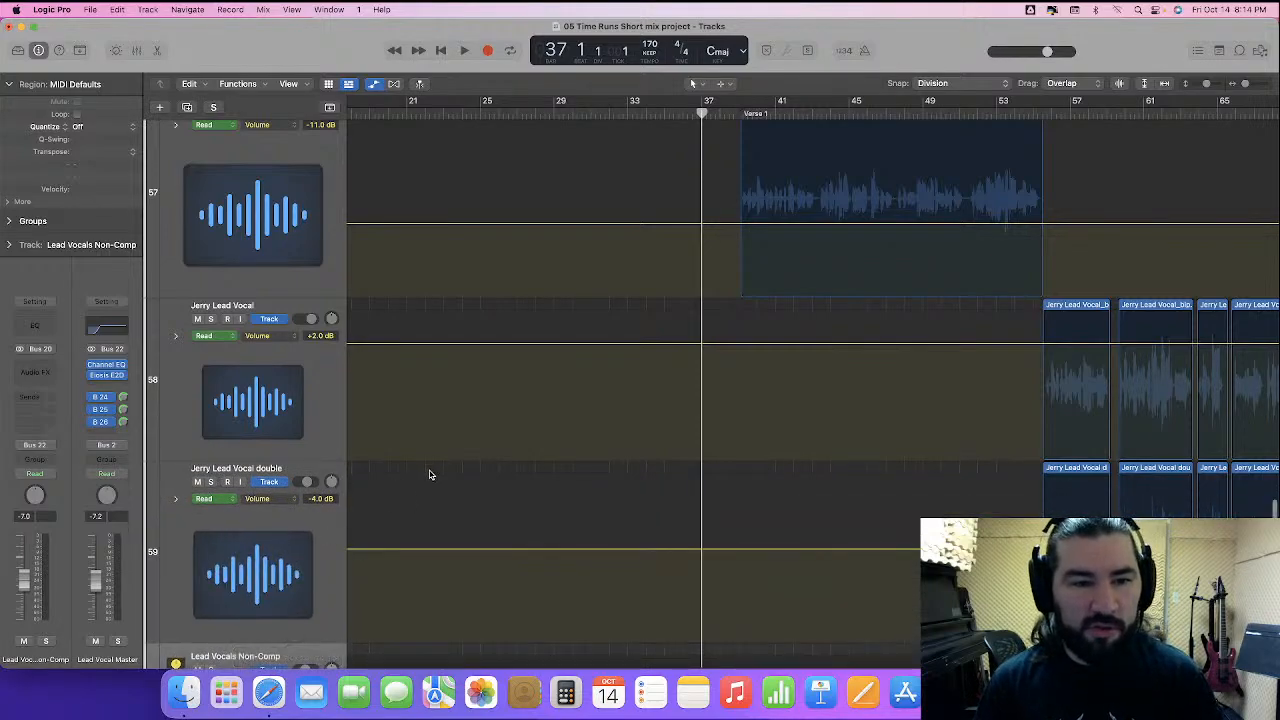
left_click_drag(431, 348, 429, 371)
- Lower the volume automation of lead vocal double track 59 to -11.0 dB, enlarging its lane for finer control
left_click_drag(472, 553, 468, 587)
scroll(466, 586, "down", 2)
scroll(467, 586, "down", 1)
left_click_drag(254, 528, 254, 592)
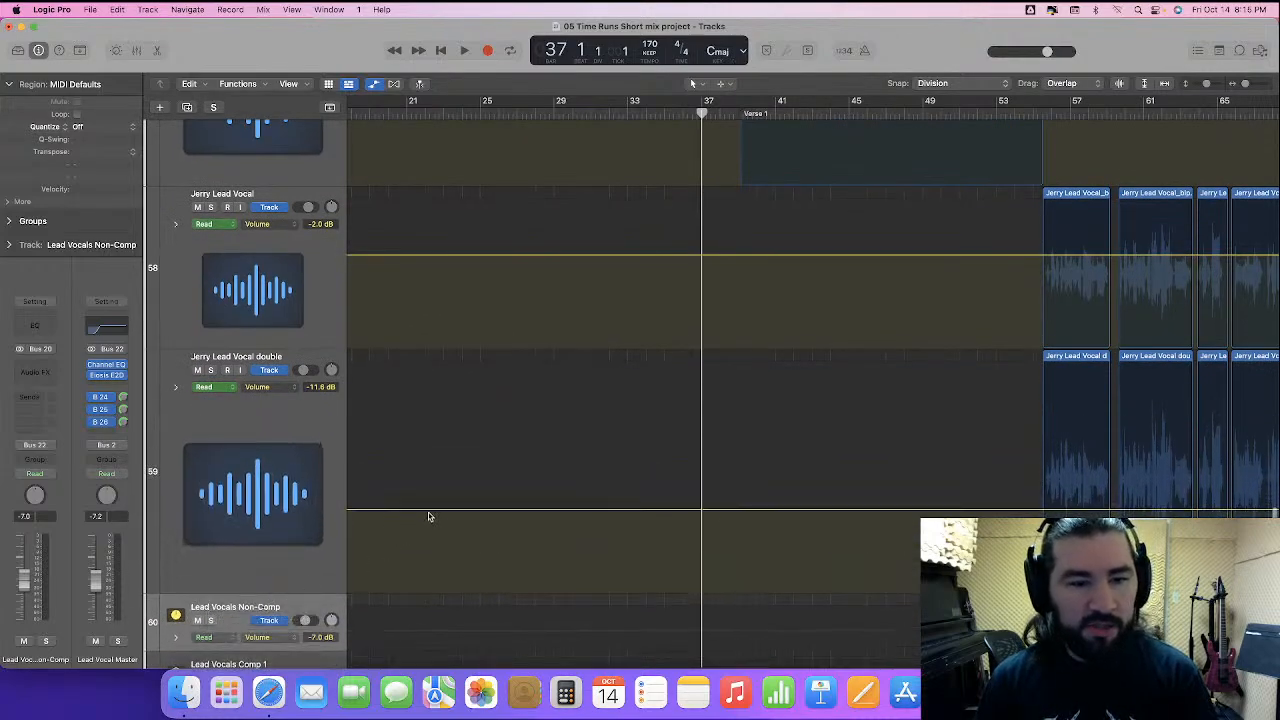
left_click_drag(429, 514, 430, 513)
left_click_drag(255, 592, 255, 631)
left_click_drag(440, 534, 440, 534)
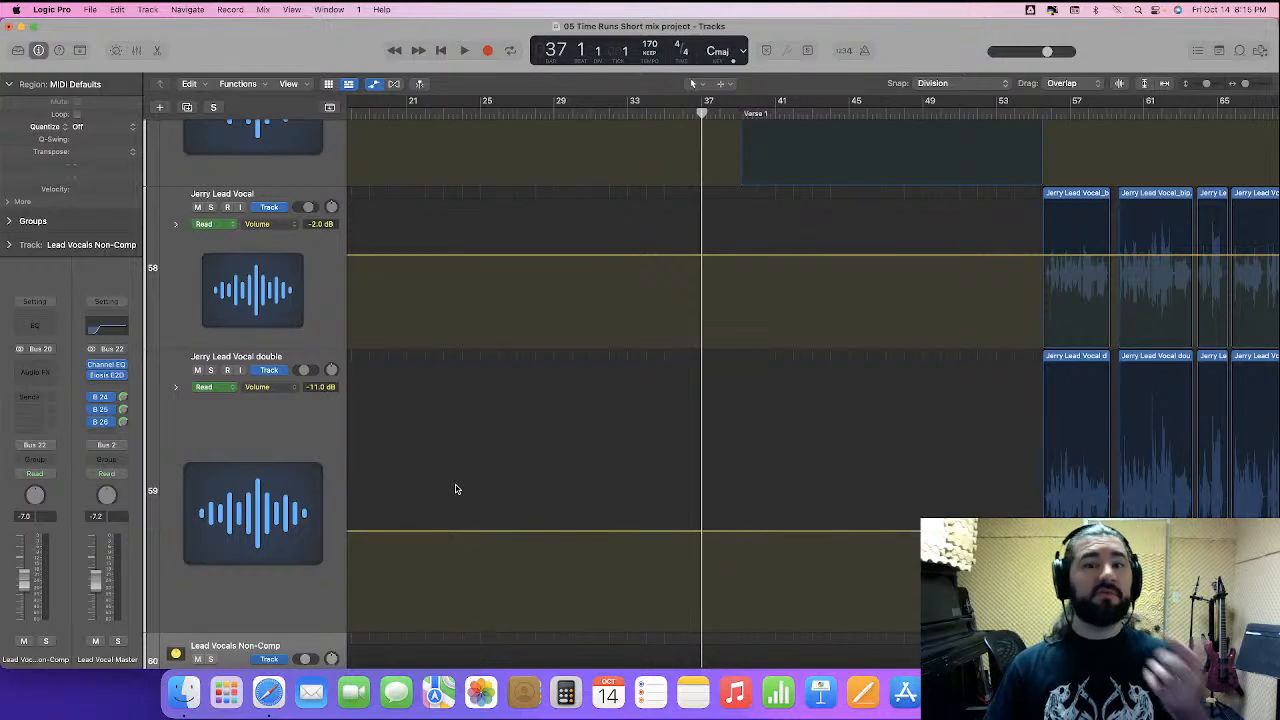
- Even out the individual track heights of the four enlarged lead vocal tracks at zoom 17
key("super+Left")
key("super+Left")
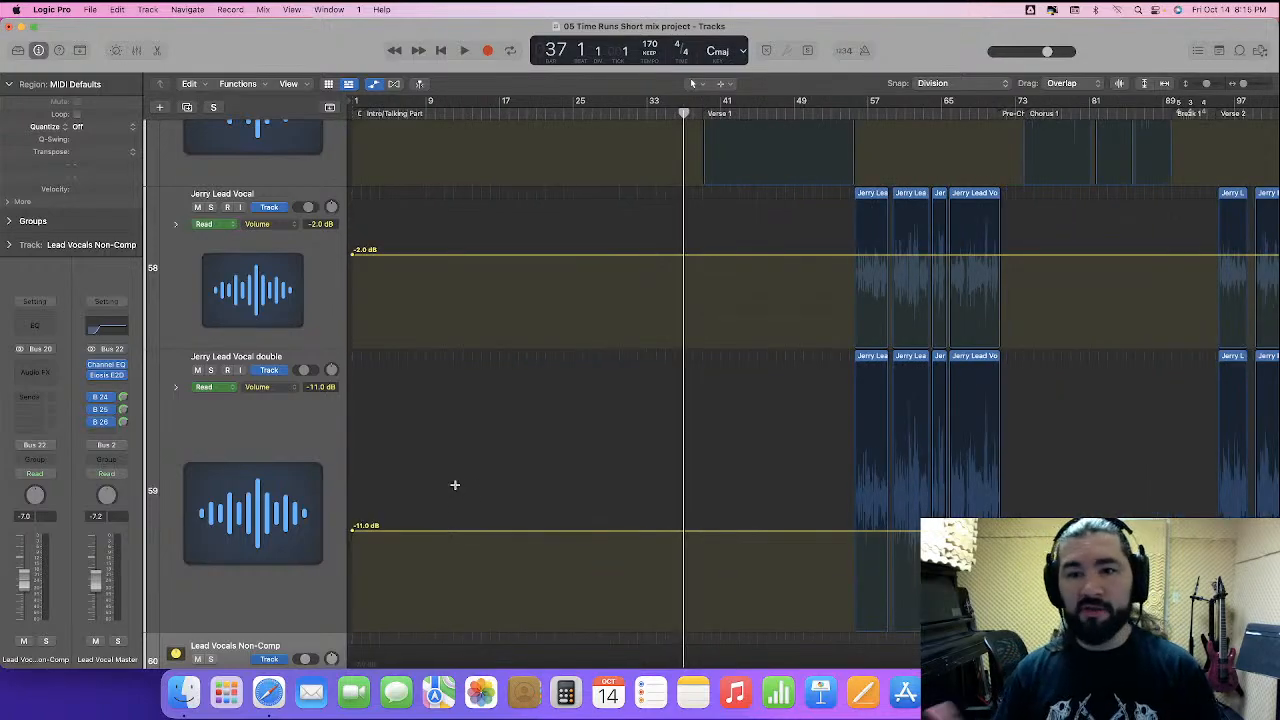
left_click_drag(252, 629, 262, 558)
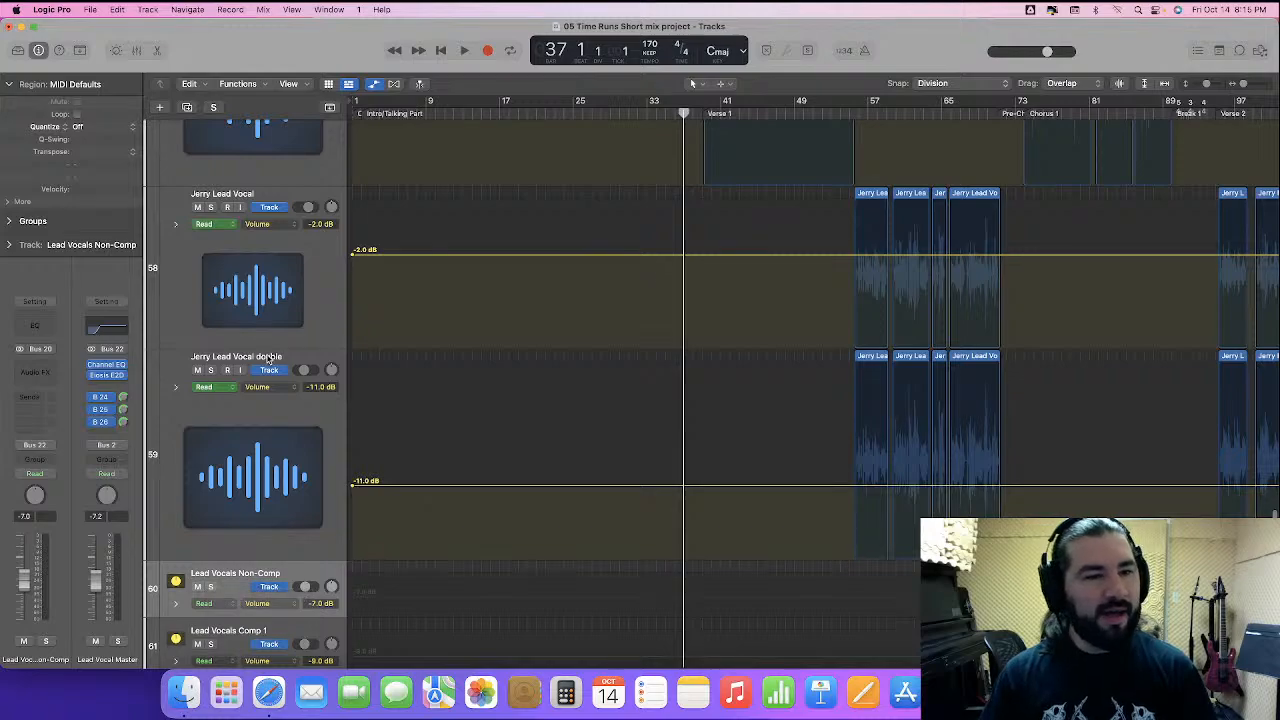
left_click_drag(267, 348, 280, 412)
scroll(278, 405, "up", 5)
left_click_drag(269, 349, 269, 349)
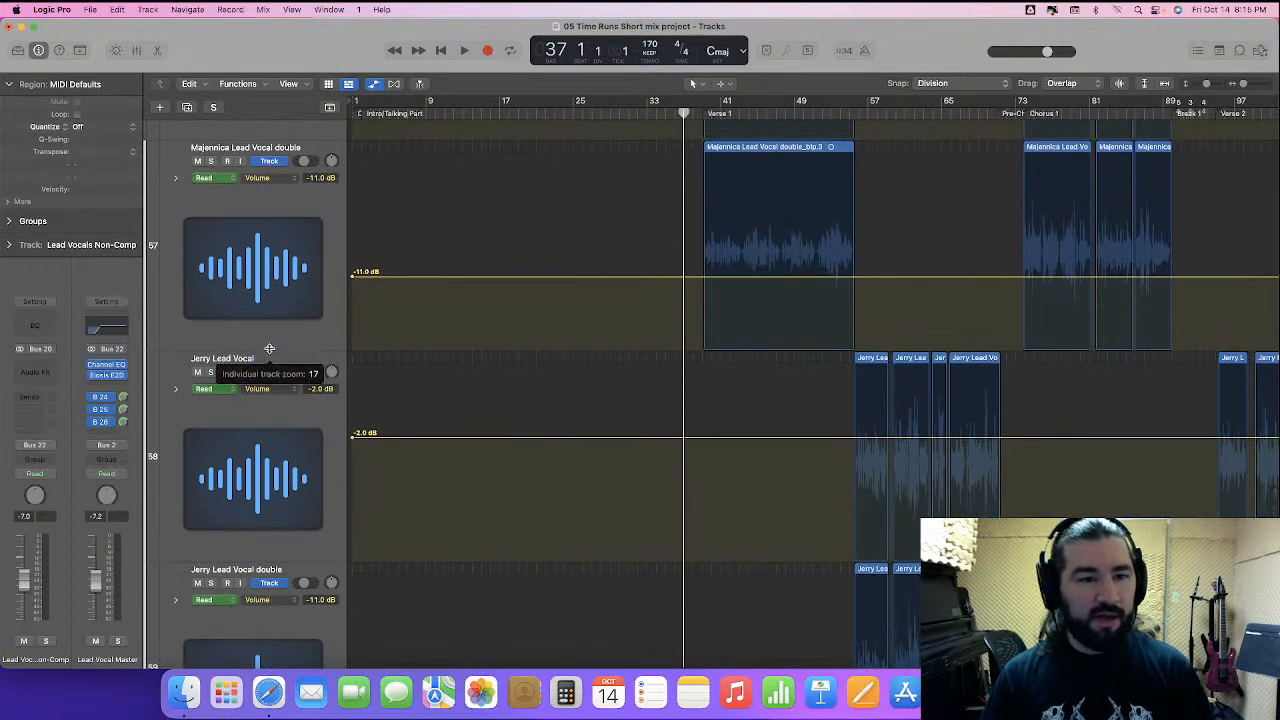
scroll(269, 349, "up", 4)
left_click_drag(255, 257, 256, 273)
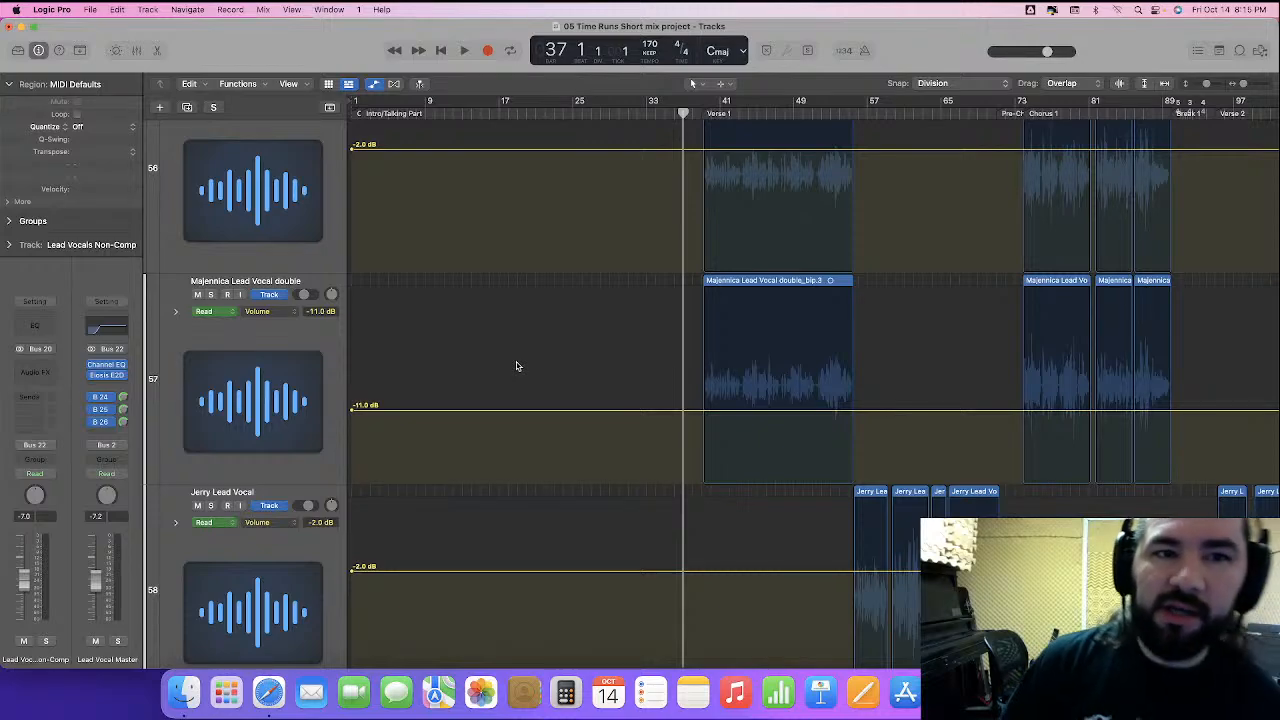
- Return the playhead to the start of the song and play the opening briefly
key("Return")
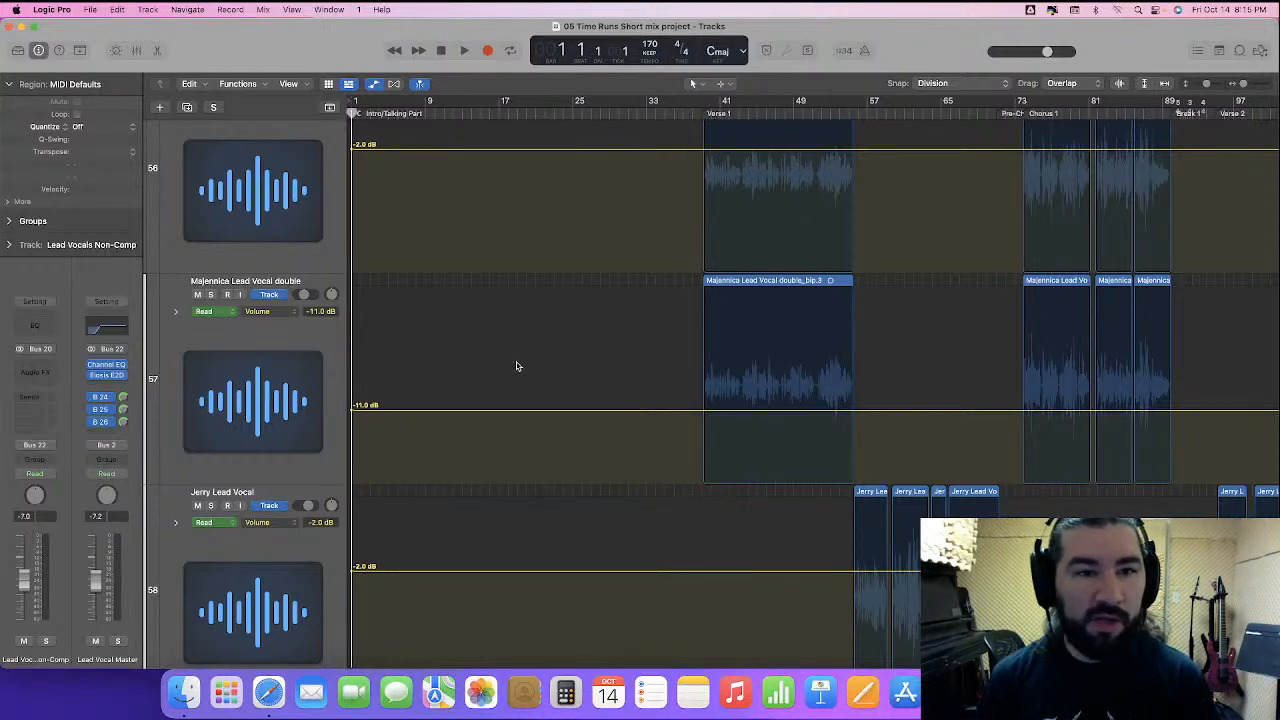
key("space")
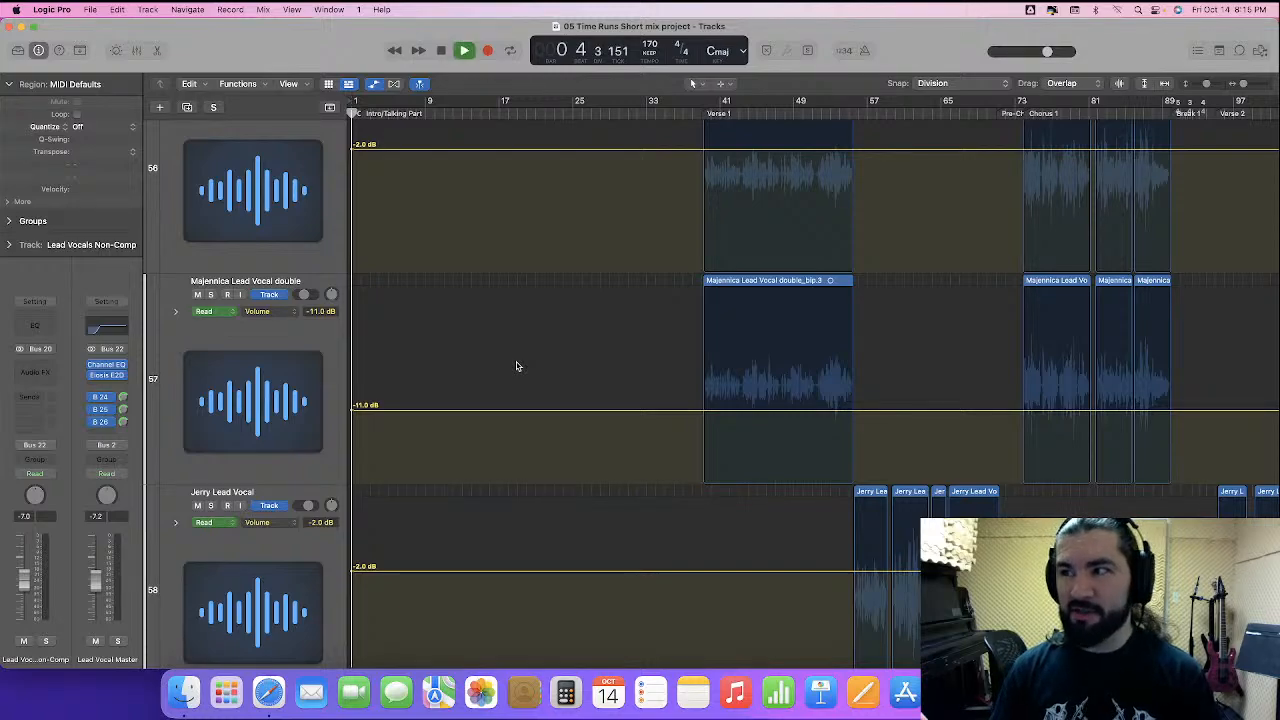
key("space")
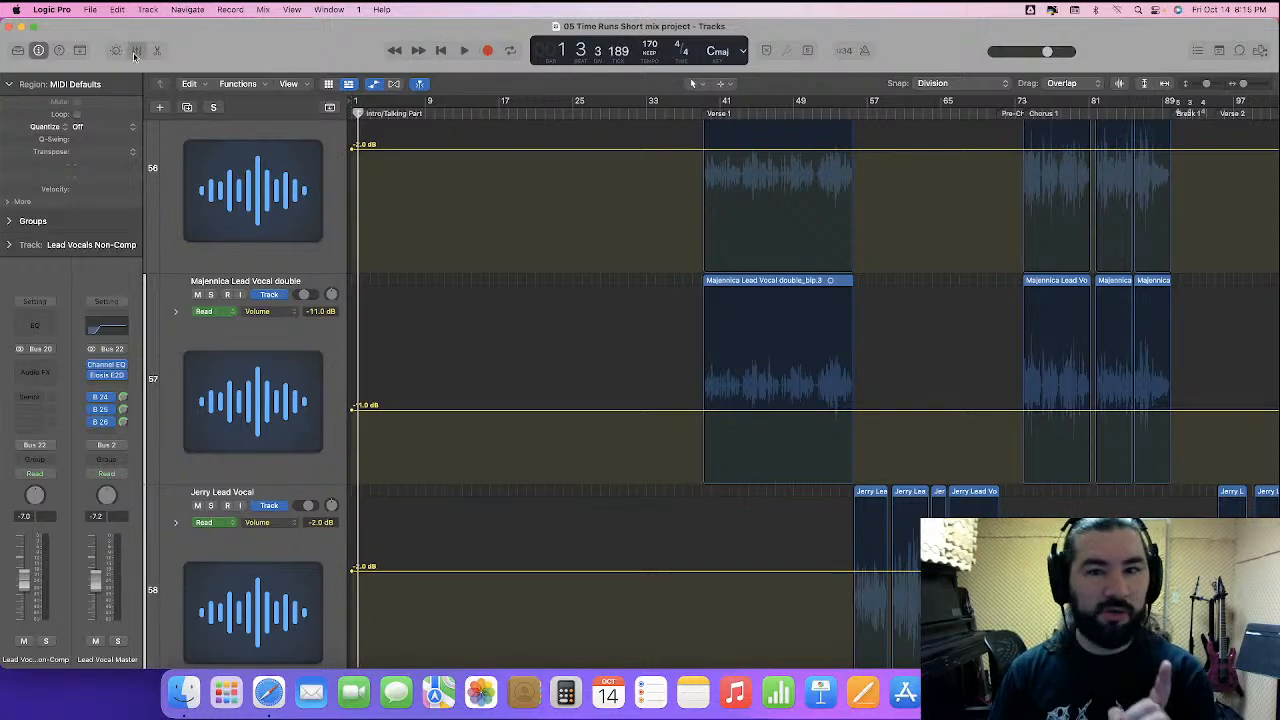
- Add a Bus 32 send to the Router channel in the mixer and set its send level to 0
left_click(136, 51)
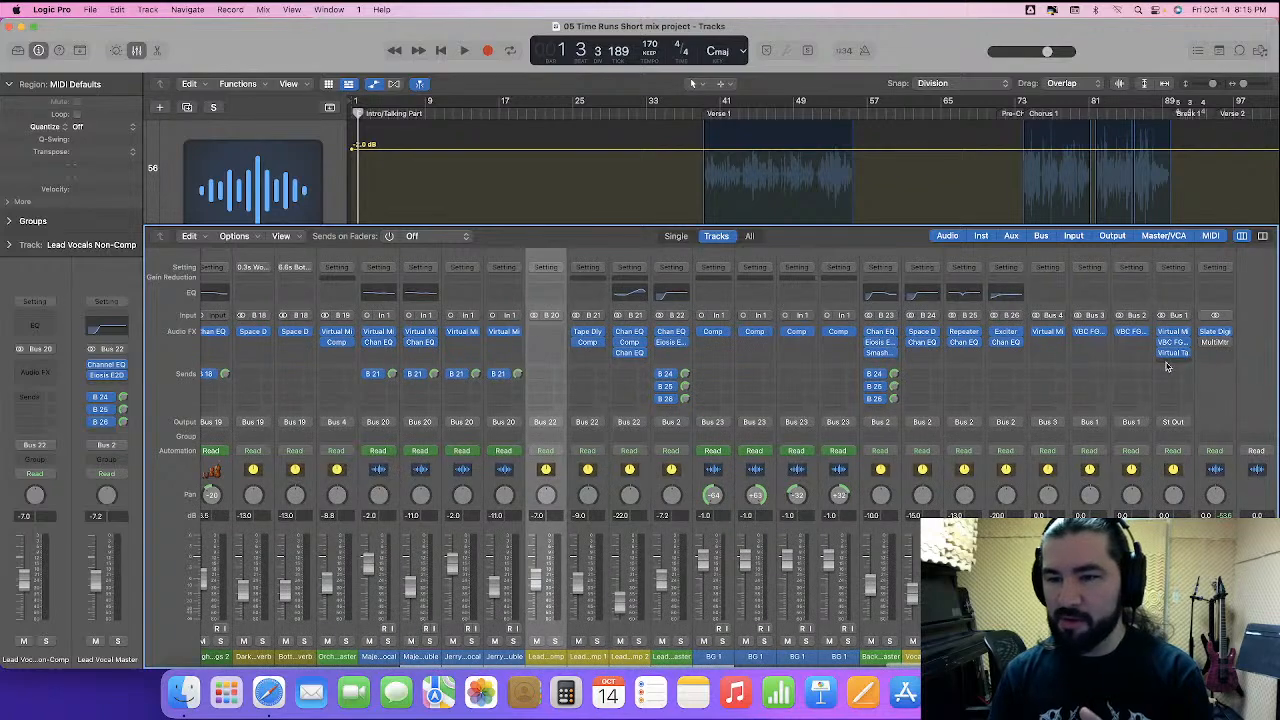
left_click(1173, 376)
mouse_move(1180, 393)
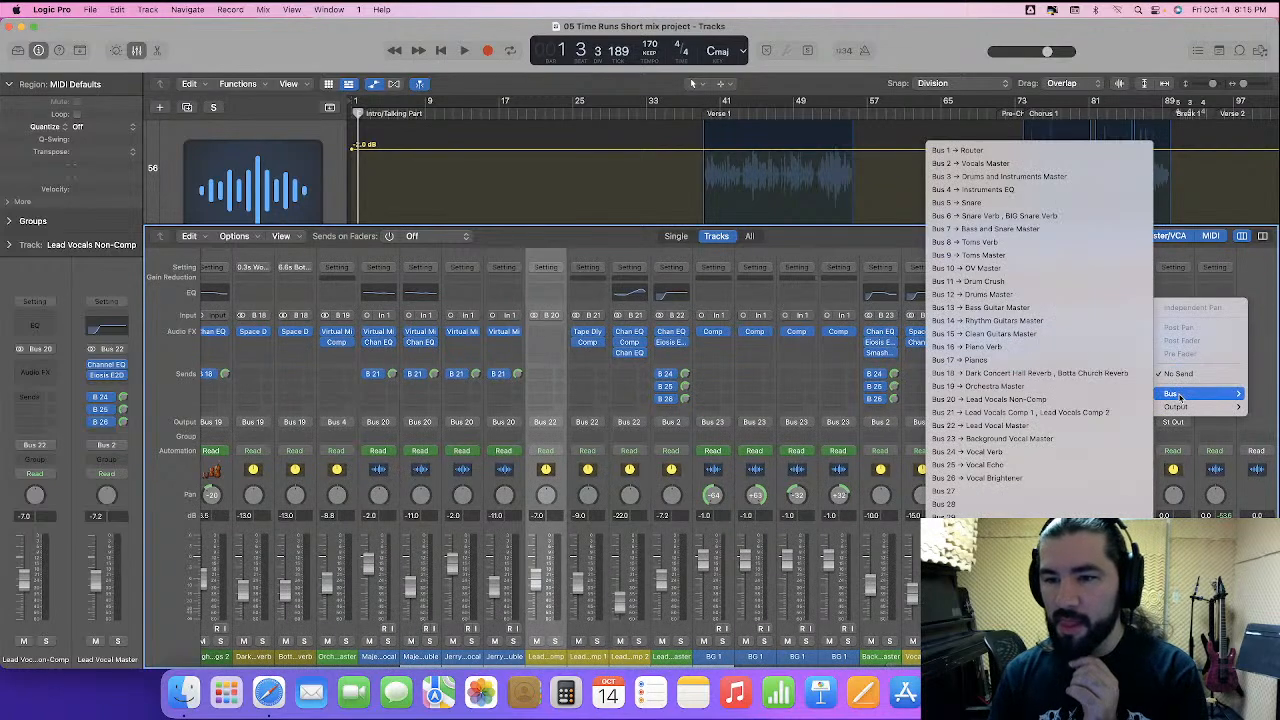
left_click(960, 557)
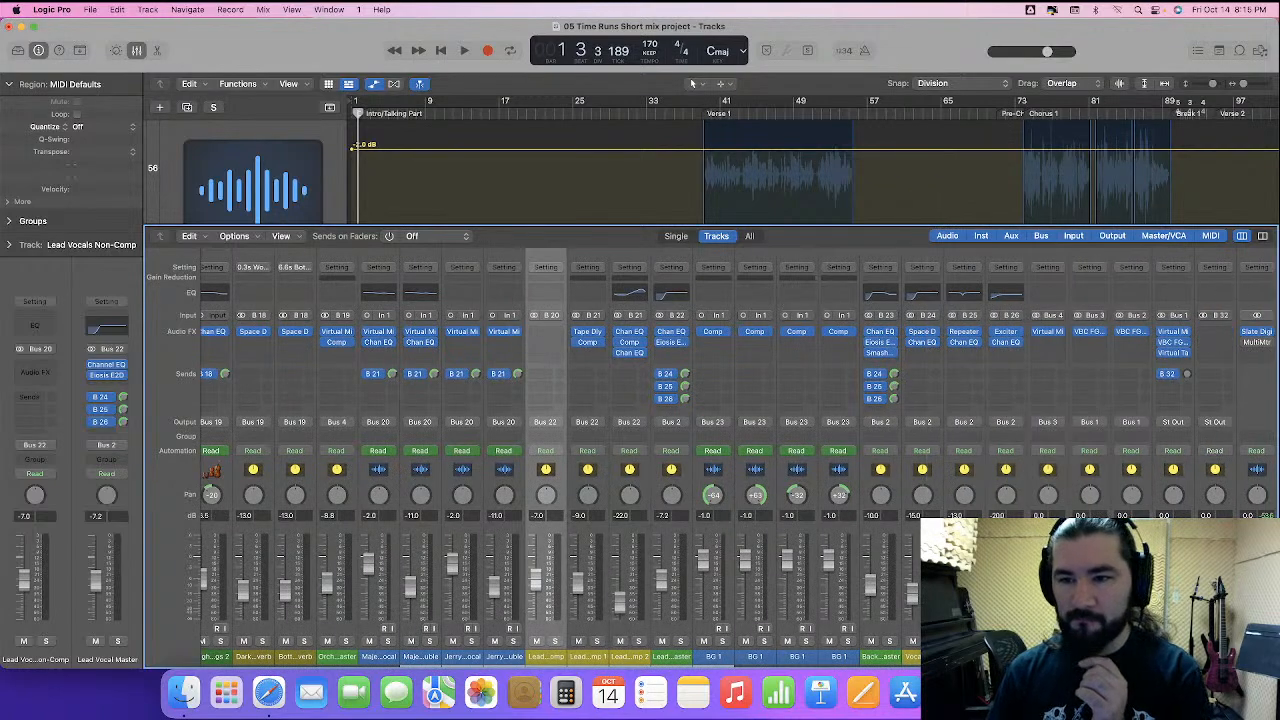
scroll(1156, 387, "right", 2)
double_click(1144, 375)
type("0")
key("Return")
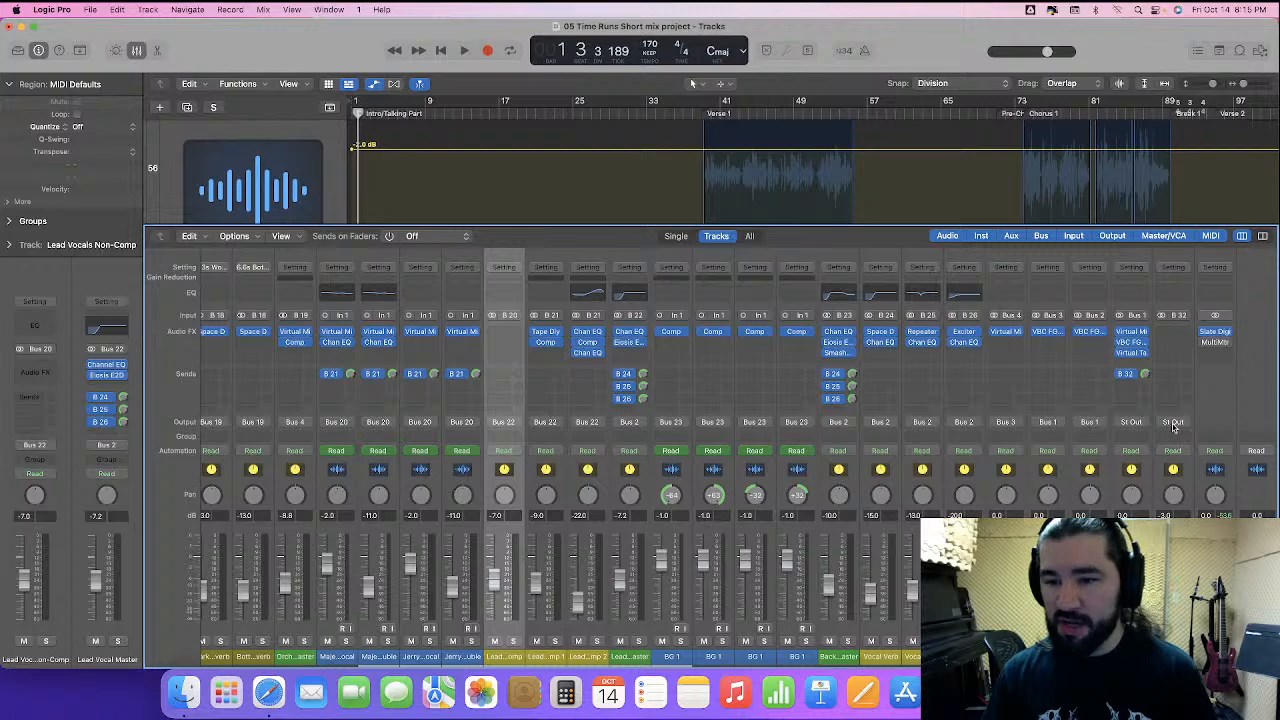
- Route the new Bus 32 aux channel to Output 19-20 and copy the neighbouring channel's Slate Digi plug-in onto it
left_click(1173, 423)
mouse_move(1176, 476)
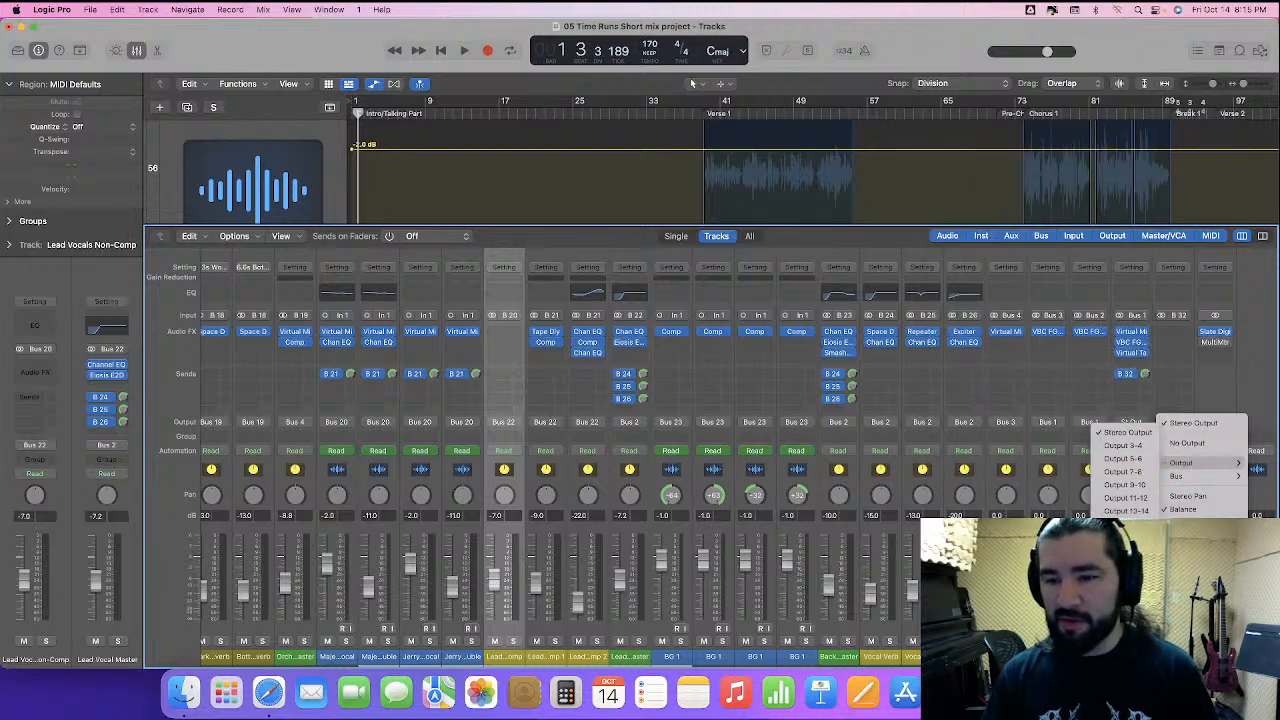
left_click(1125, 549)
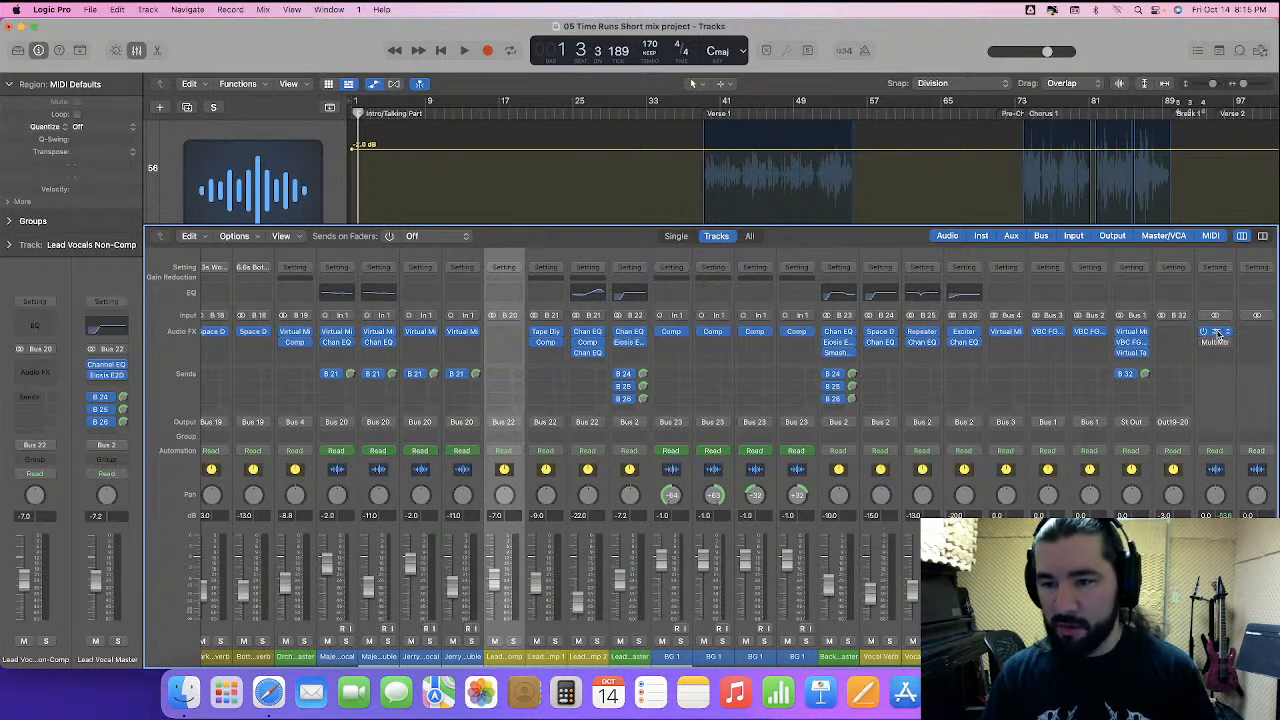
left_click_drag(1219, 335, 1178, 335)
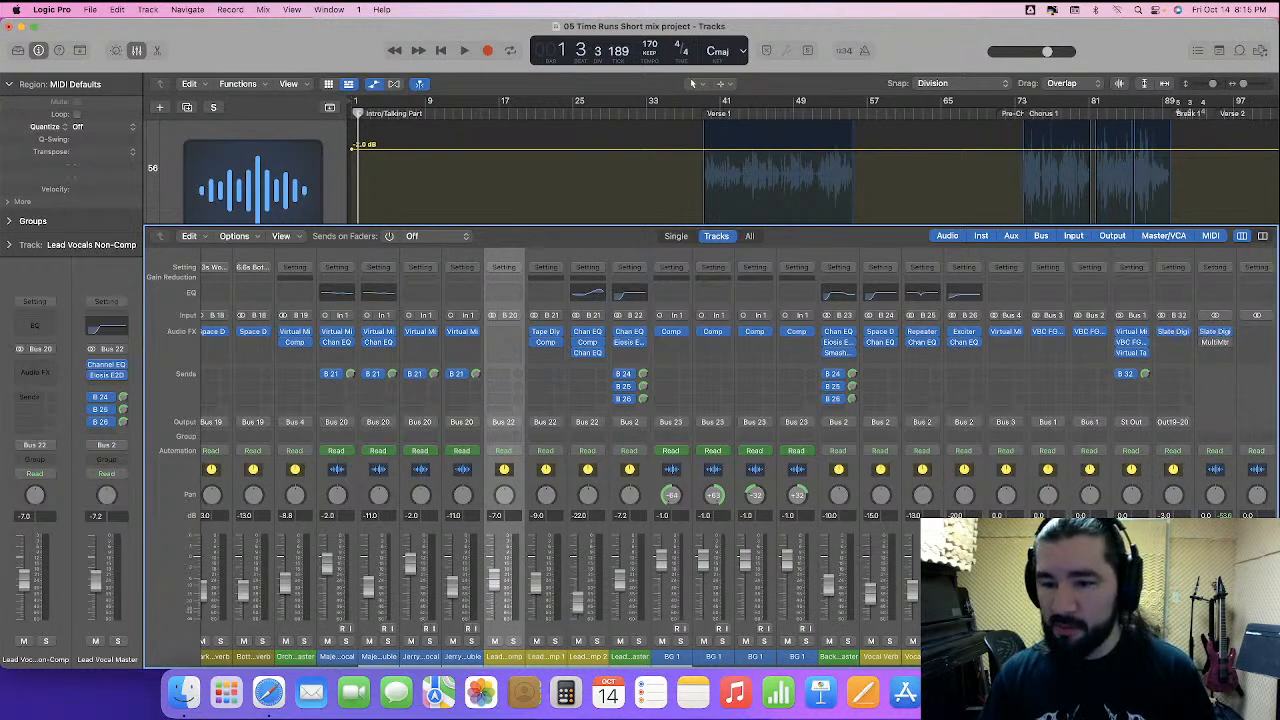
- Recolor the new Bus 32 aux channel strip blue and close the color palette
left_click(1173, 656)
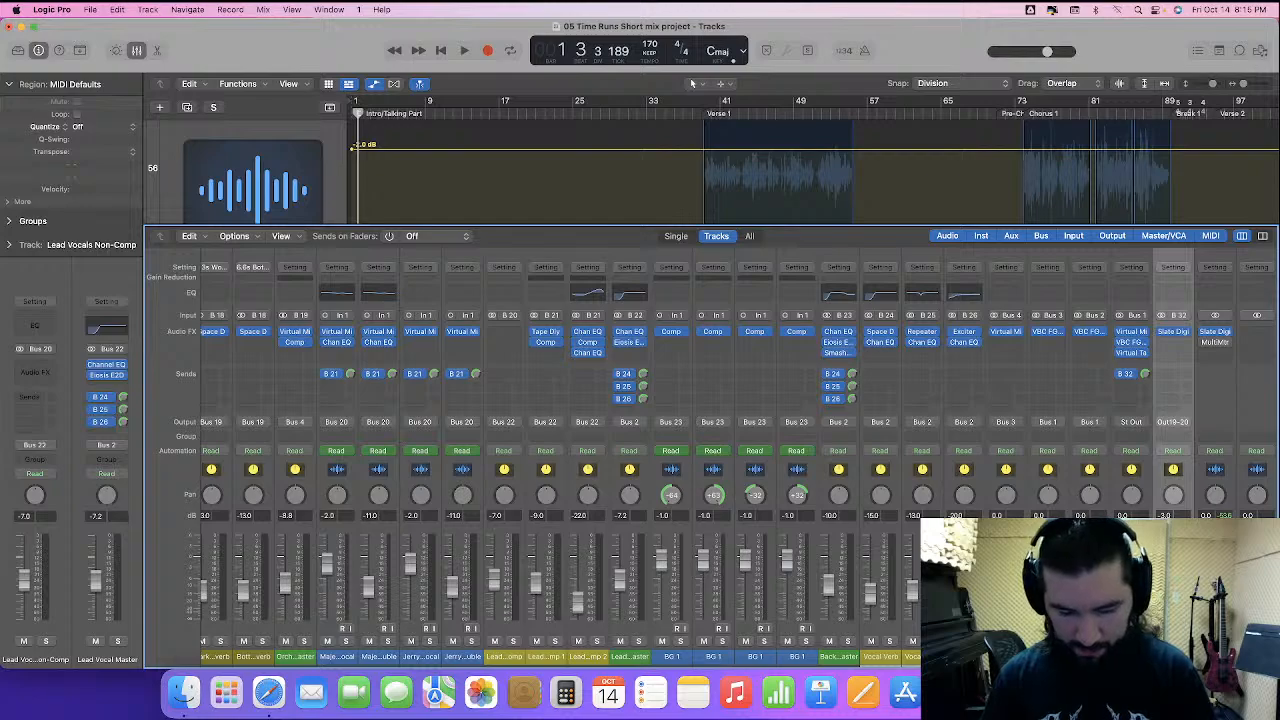
right_click(1188, 490)
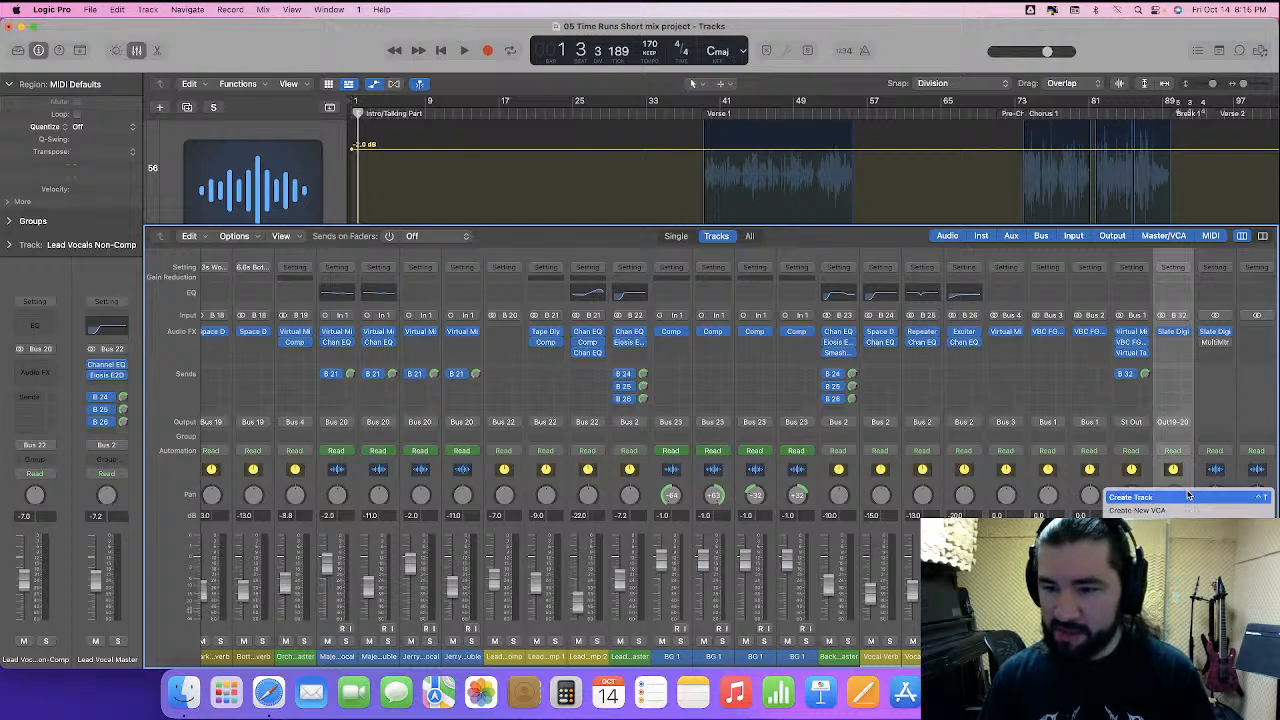
left_click(1182, 545)
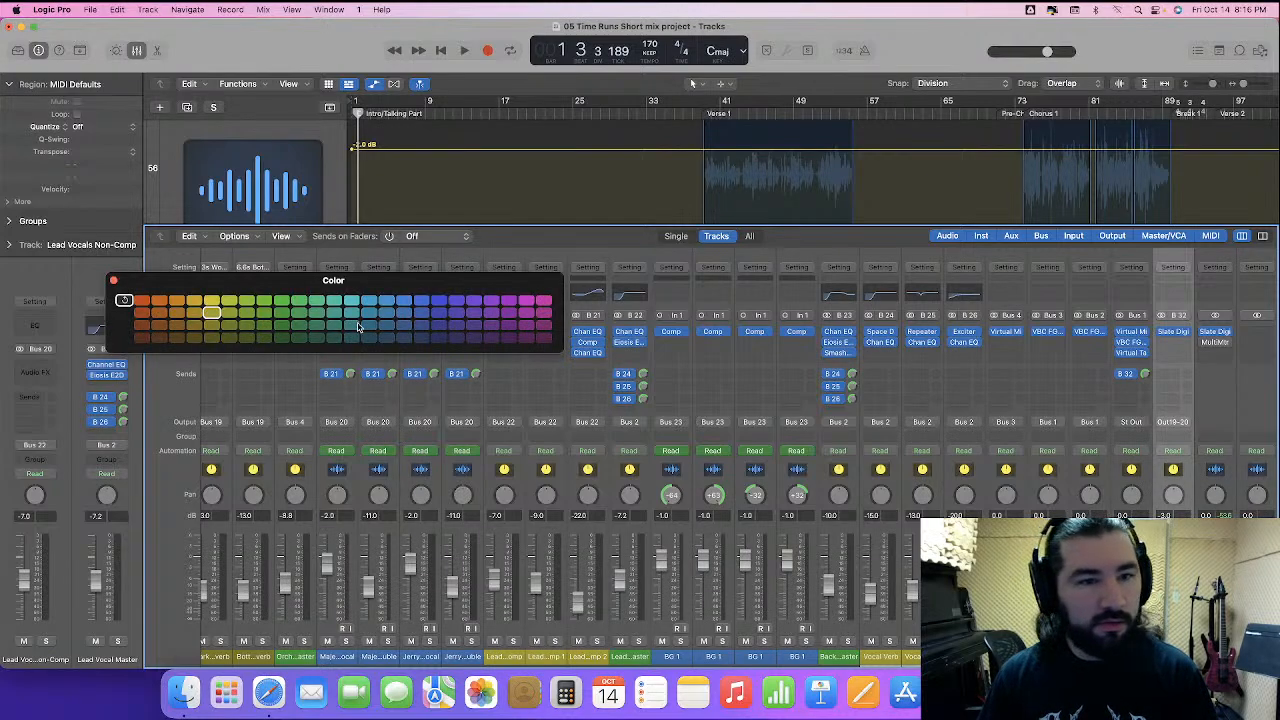
left_click(440, 302)
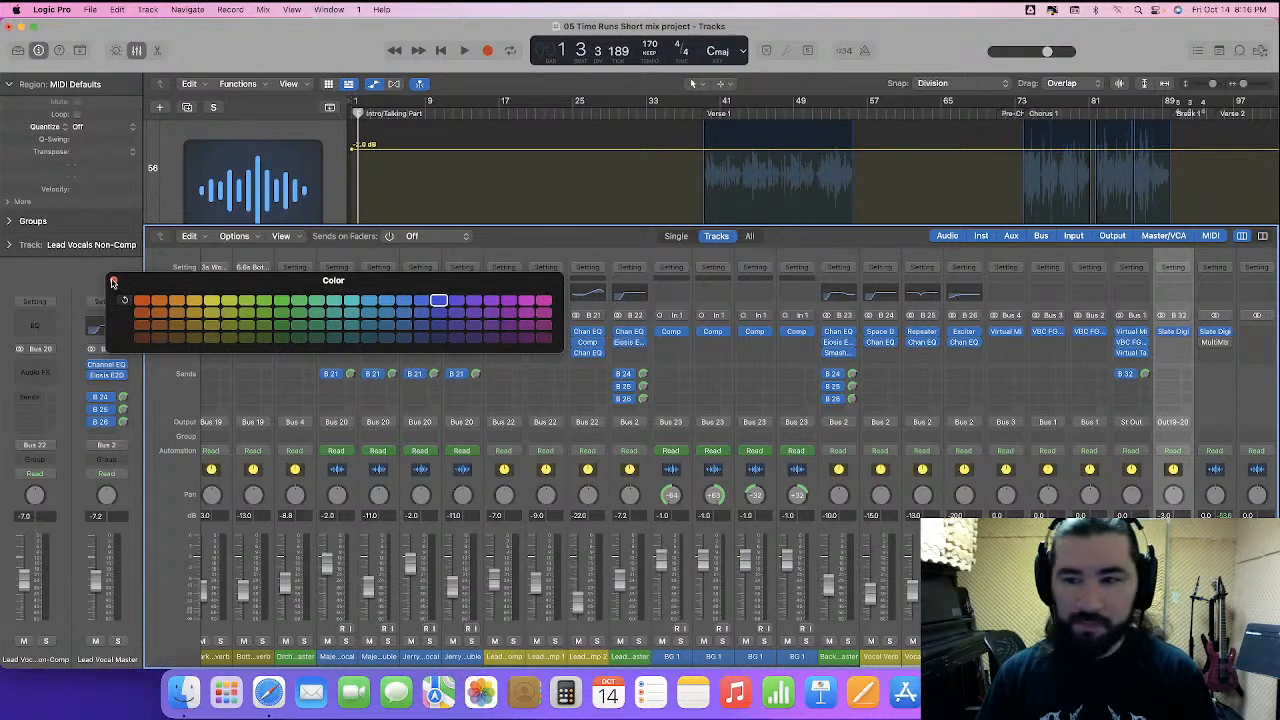
left_click(113, 283)
scroll(893, 593, "right", 1)
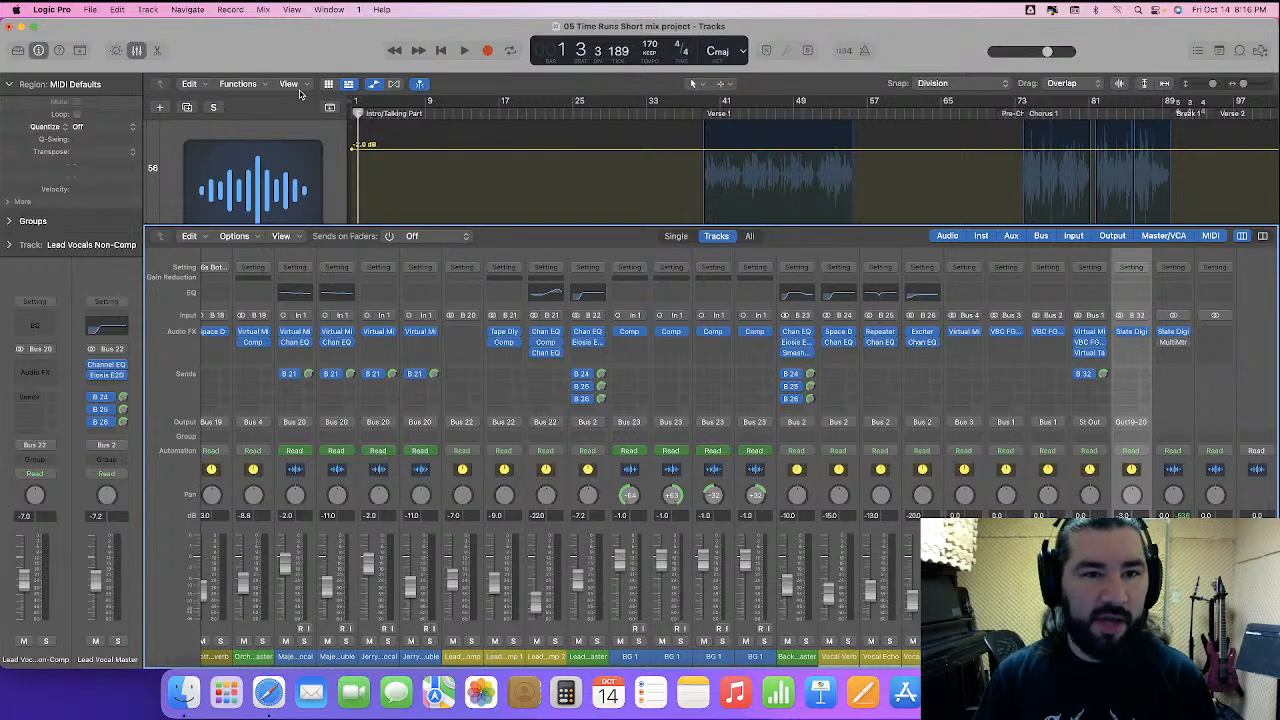
- Play the opening from the start of the song and hide the mixer during playback
key("Return")
key("space")
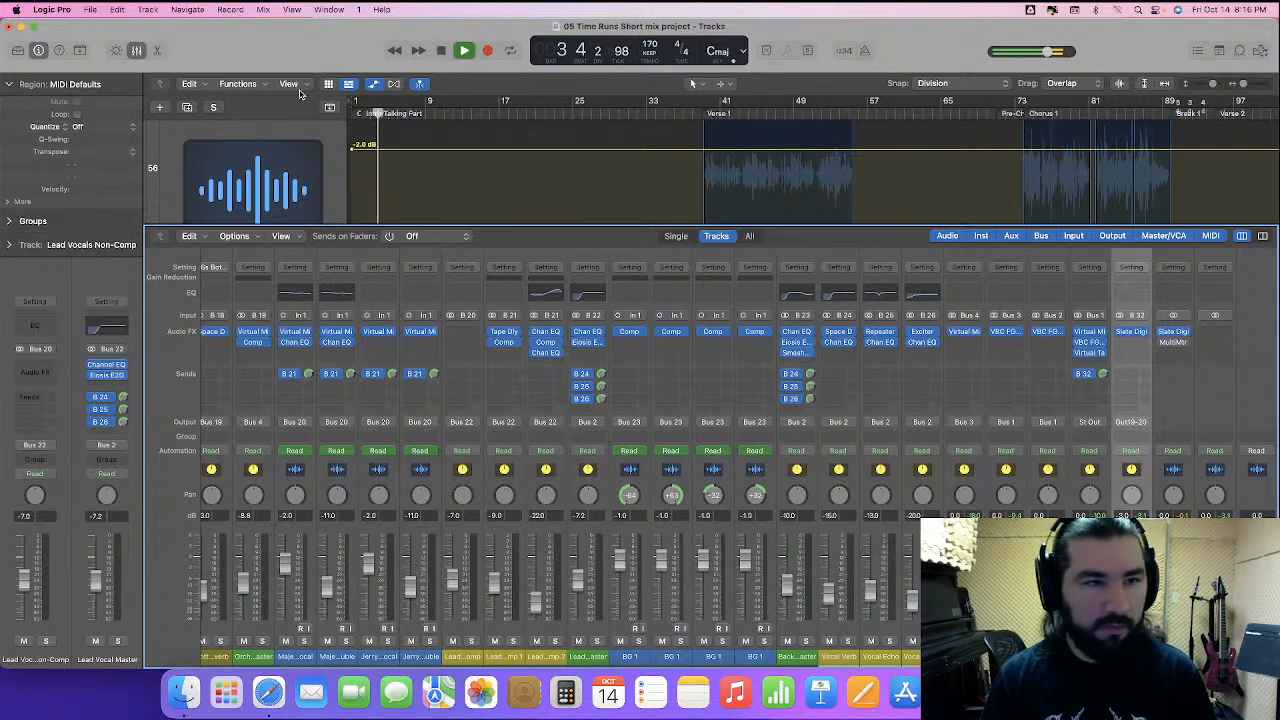
left_click(137, 50)
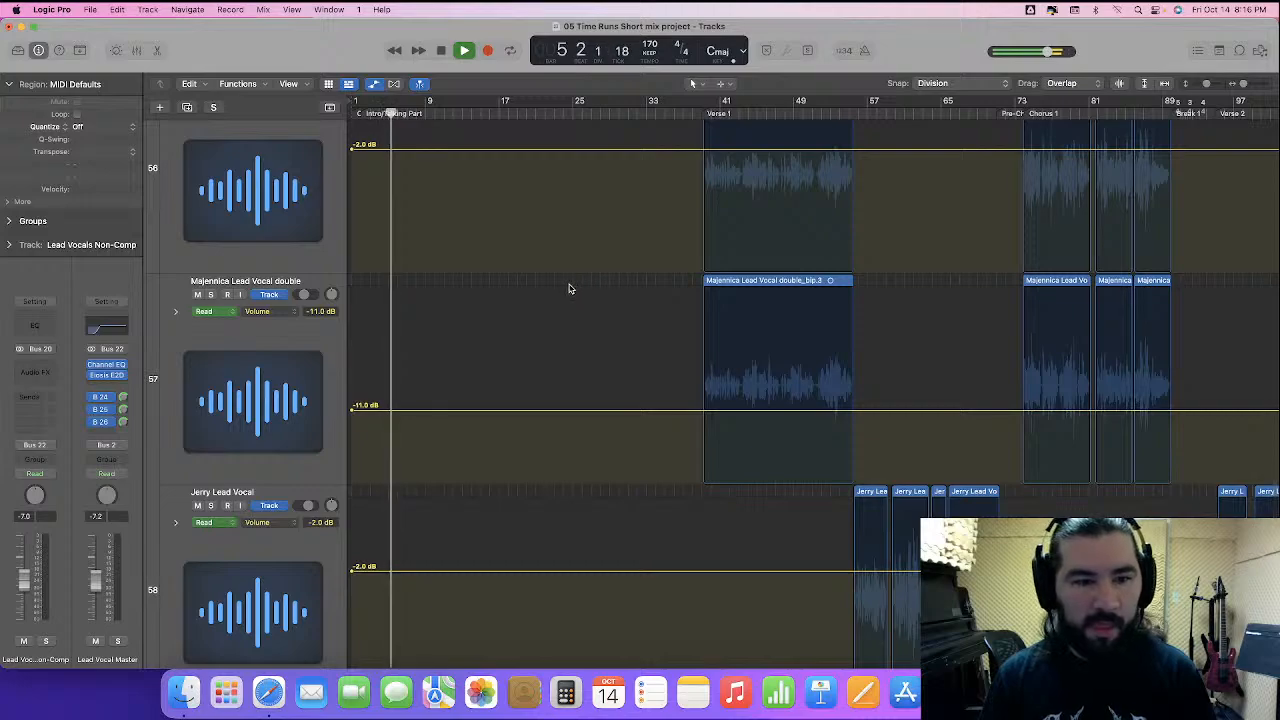
scroll(566, 289, "up", 2)
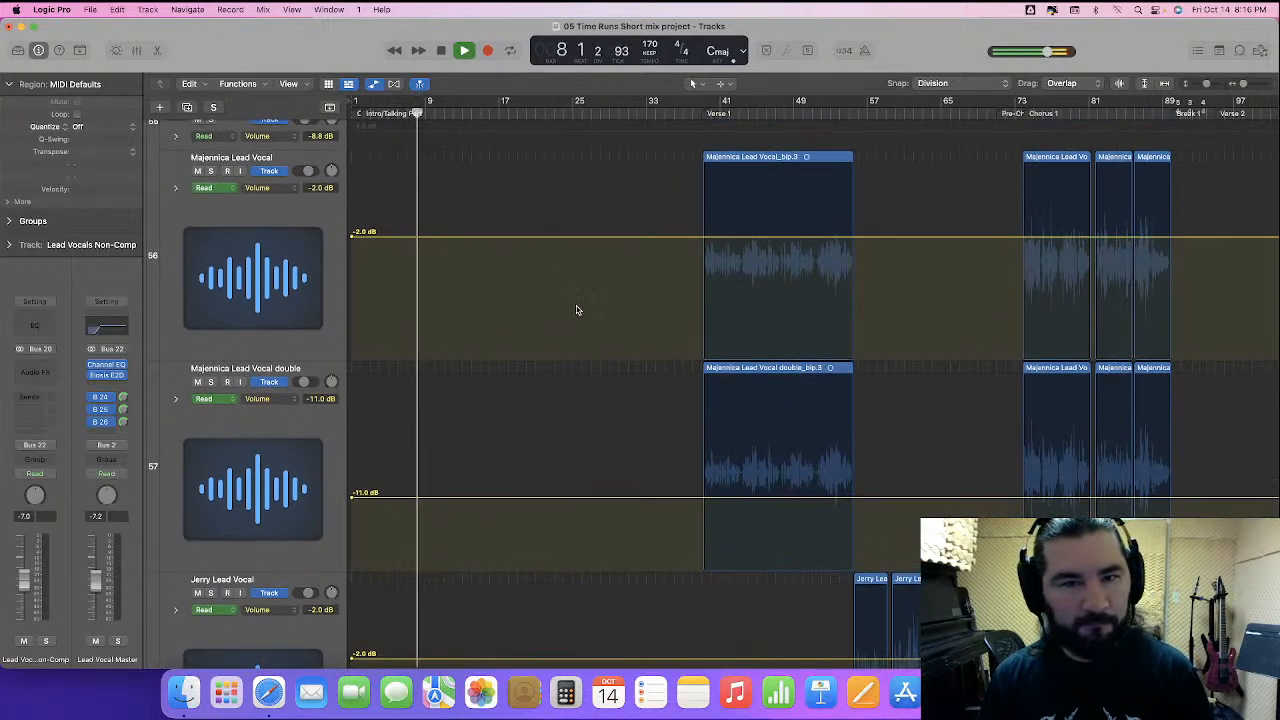
key("space")
- Audition the full mix in the intro from bar 5, and replay the passage up to about bar 8
scroll(568, 308, "up", 15)
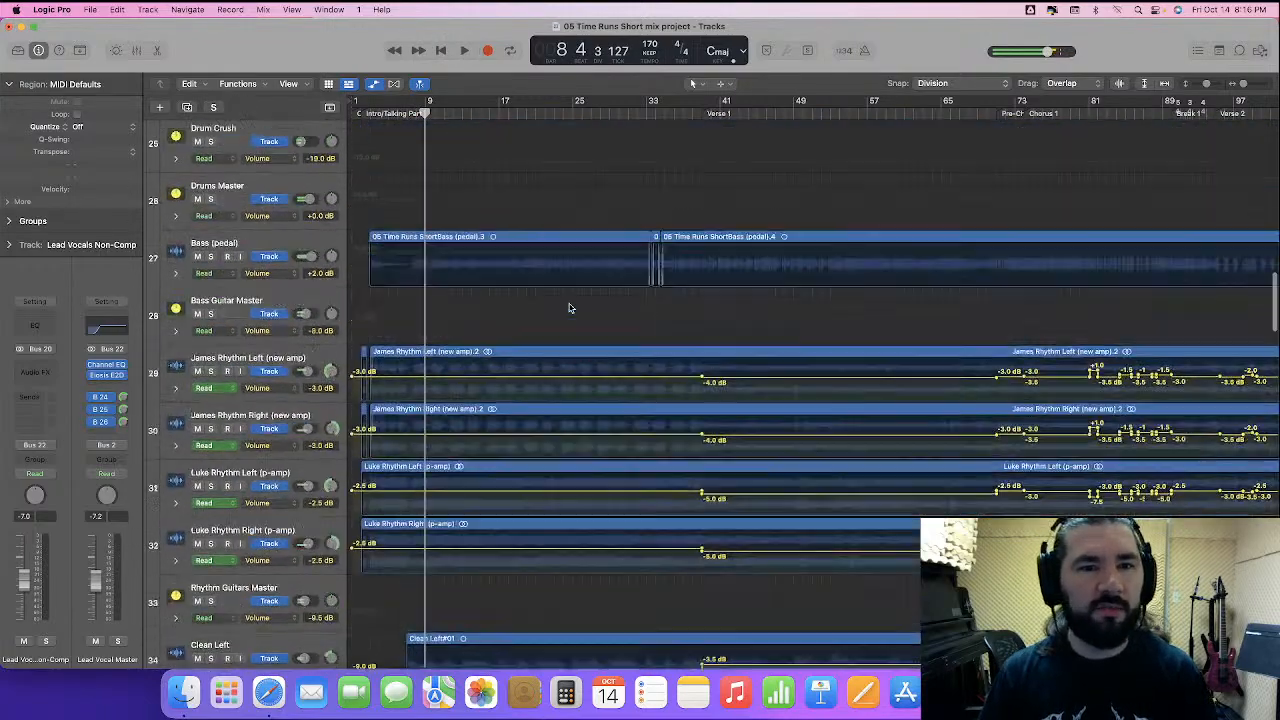
scroll(568, 308, "up", 10)
key("super+Right")
key("super+Right")
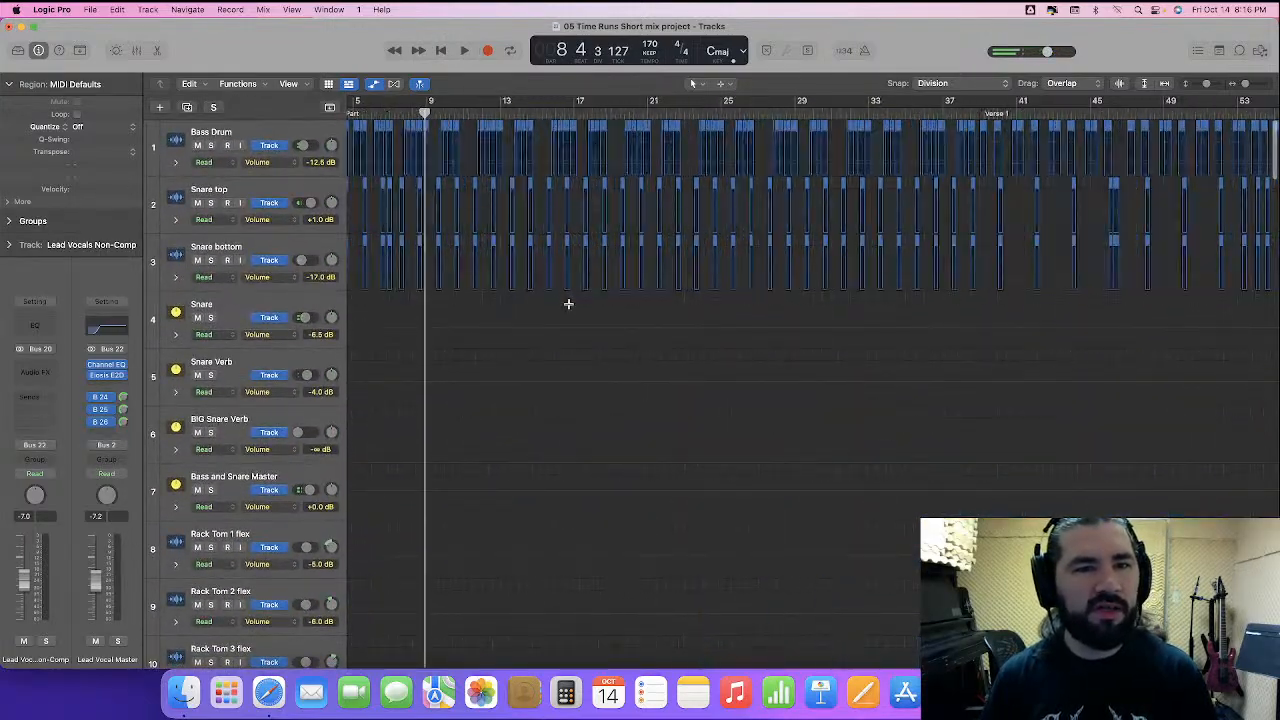
scroll(576, 309, "left", 5)
left_click(504, 114)
key("space")
key("super+Right")
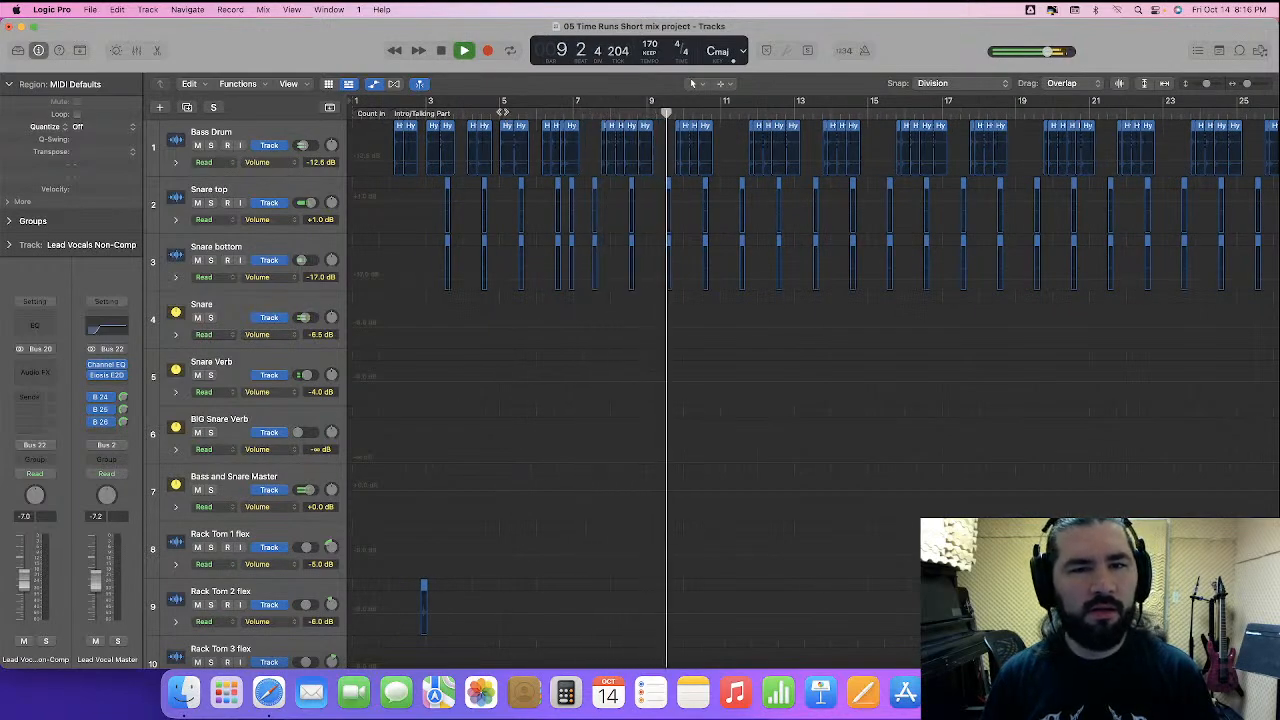
key("space")
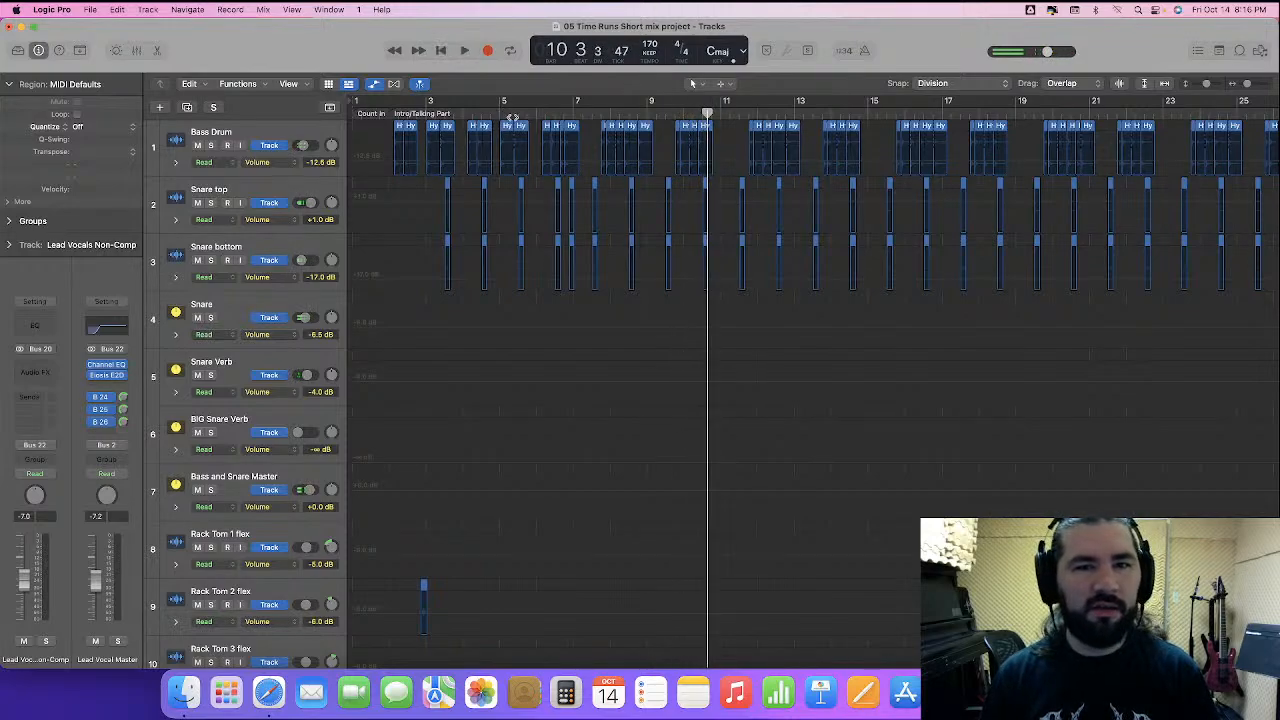
key("space")
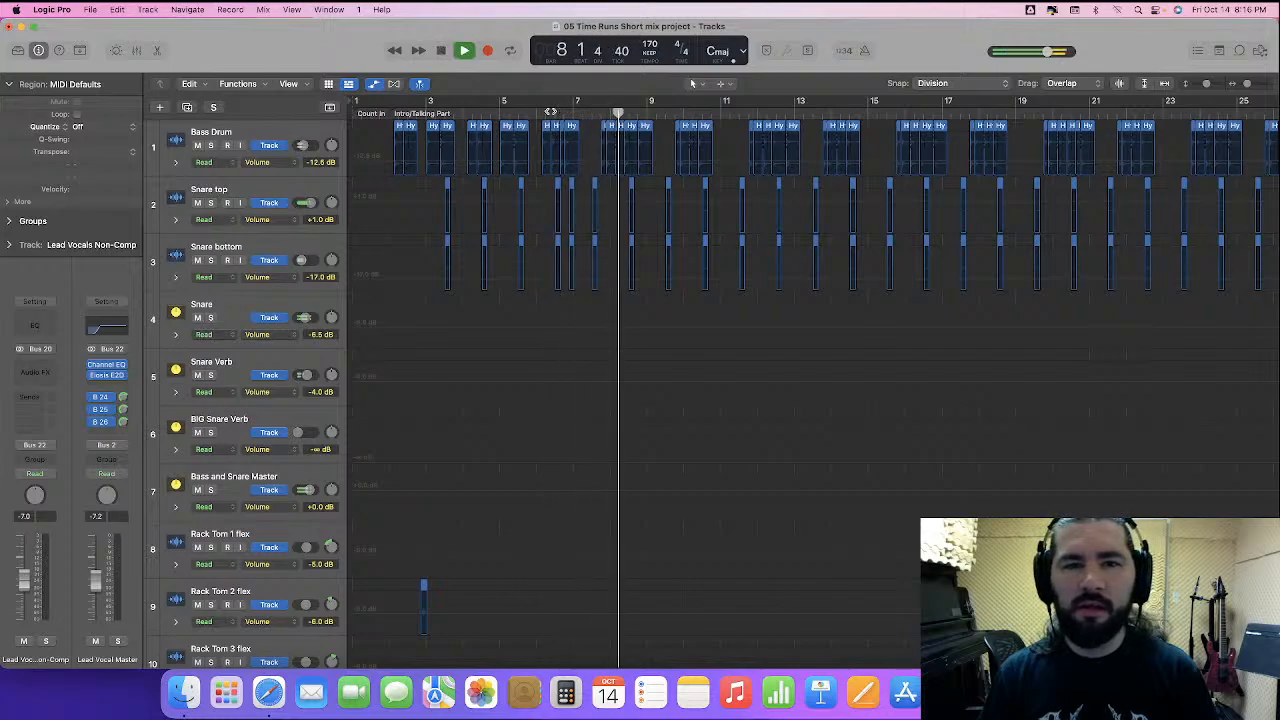
key("space")
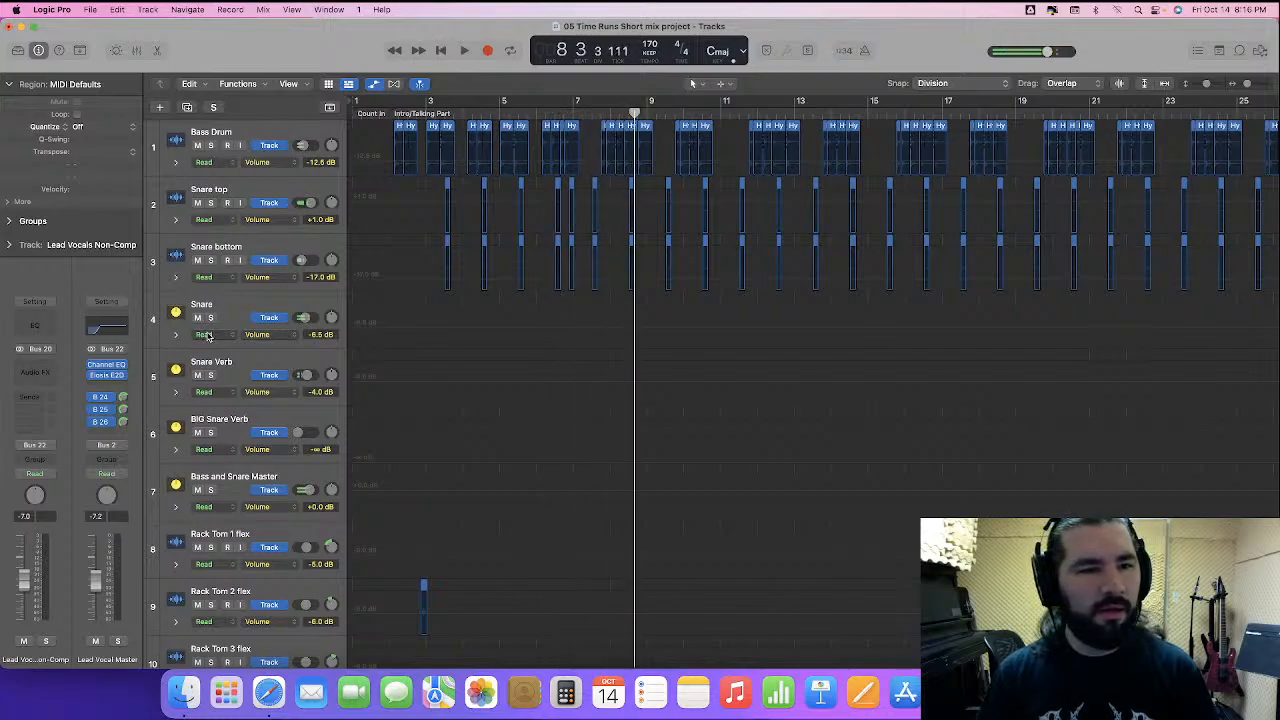
- Solo the Bass and Snare Master track, listen from bar 7, and clear the solo
left_click(211, 490)
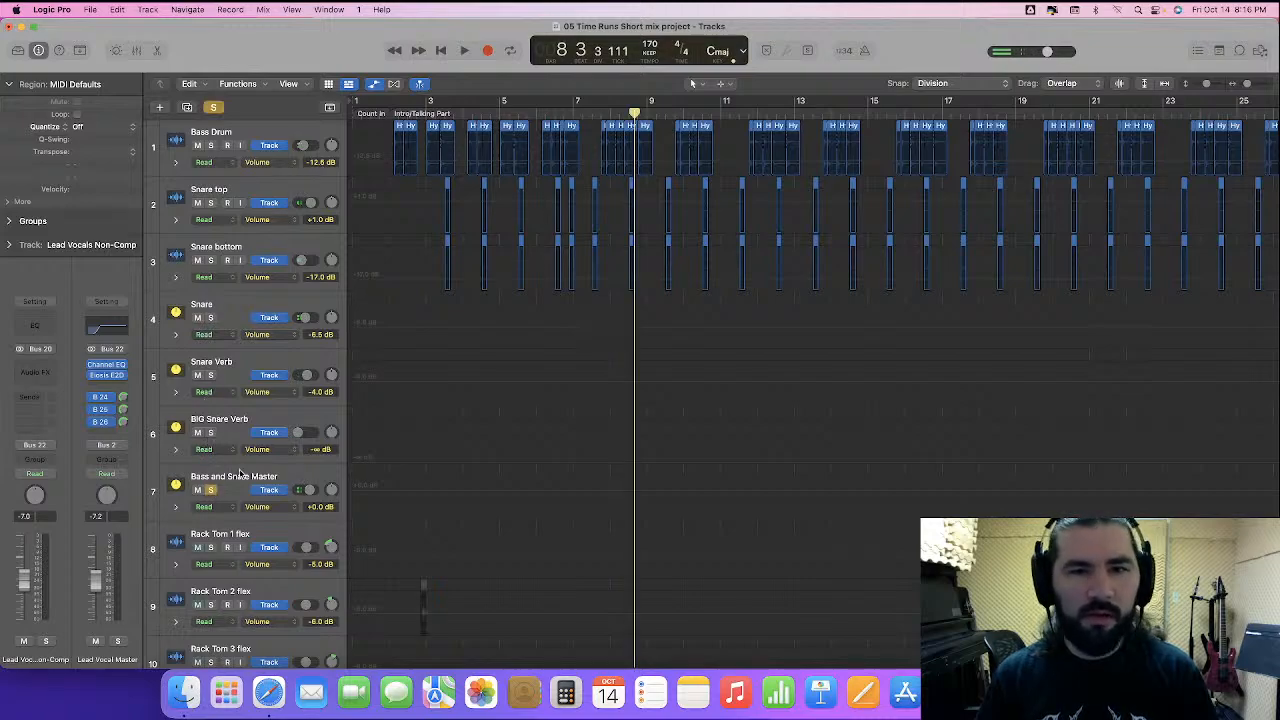
left_click(572, 112)
key("space")
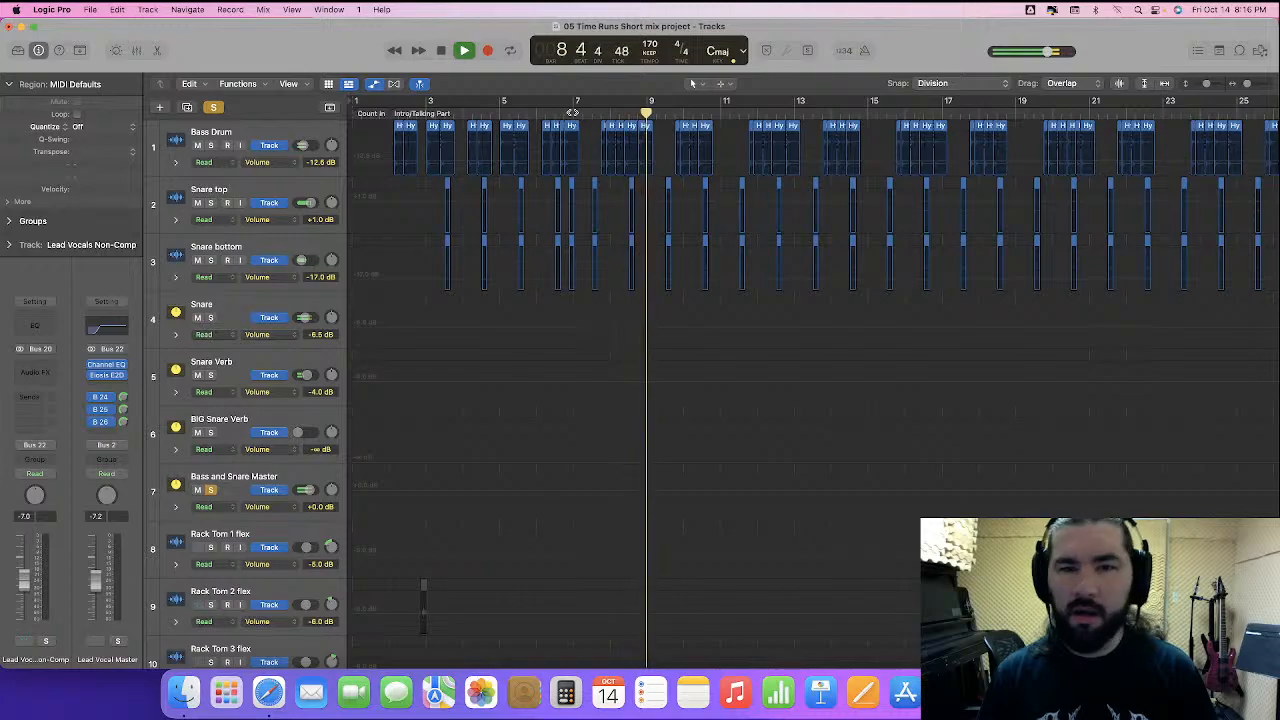
key("space")
left_click(212, 107)
- Solo the Drums Master track, listen from bar 7, and turn its solo off
scroll(212, 107, "down", 10)
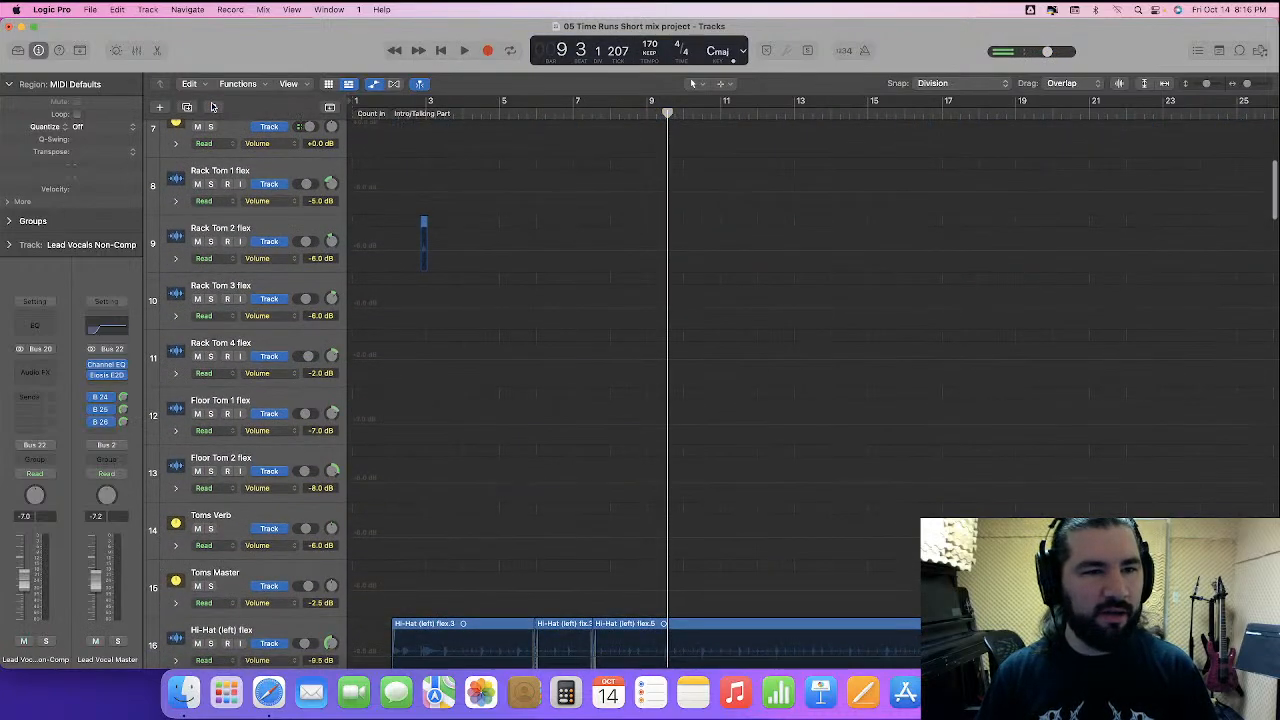
scroll(228, 384, "down", 8)
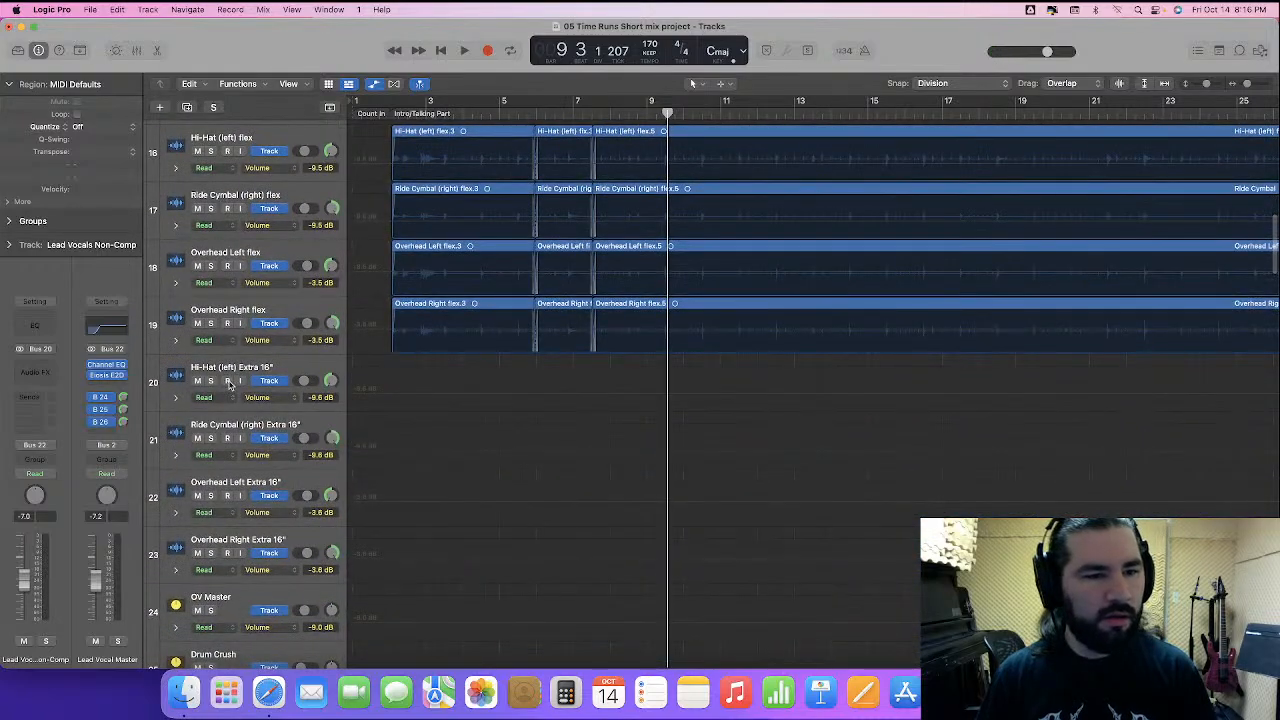
scroll(228, 386, "down", 2)
scroll(228, 386, "down", 3)
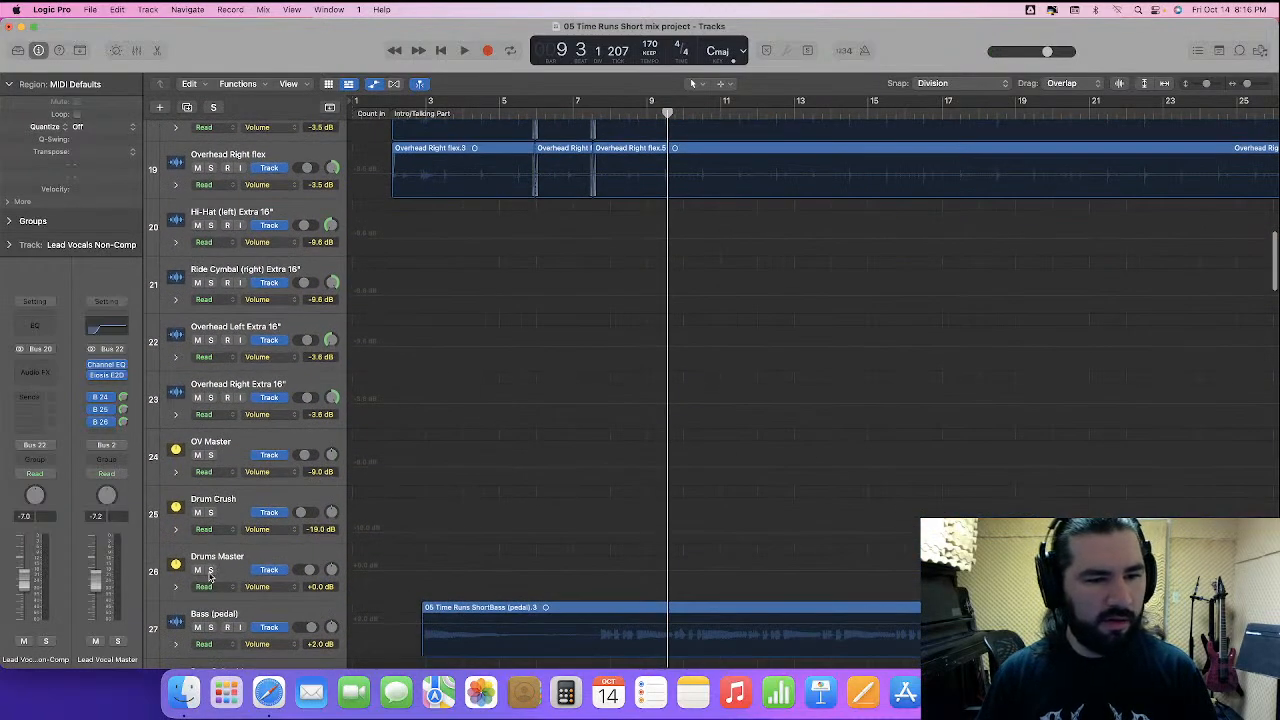
left_click(211, 570)
left_click(573, 113)
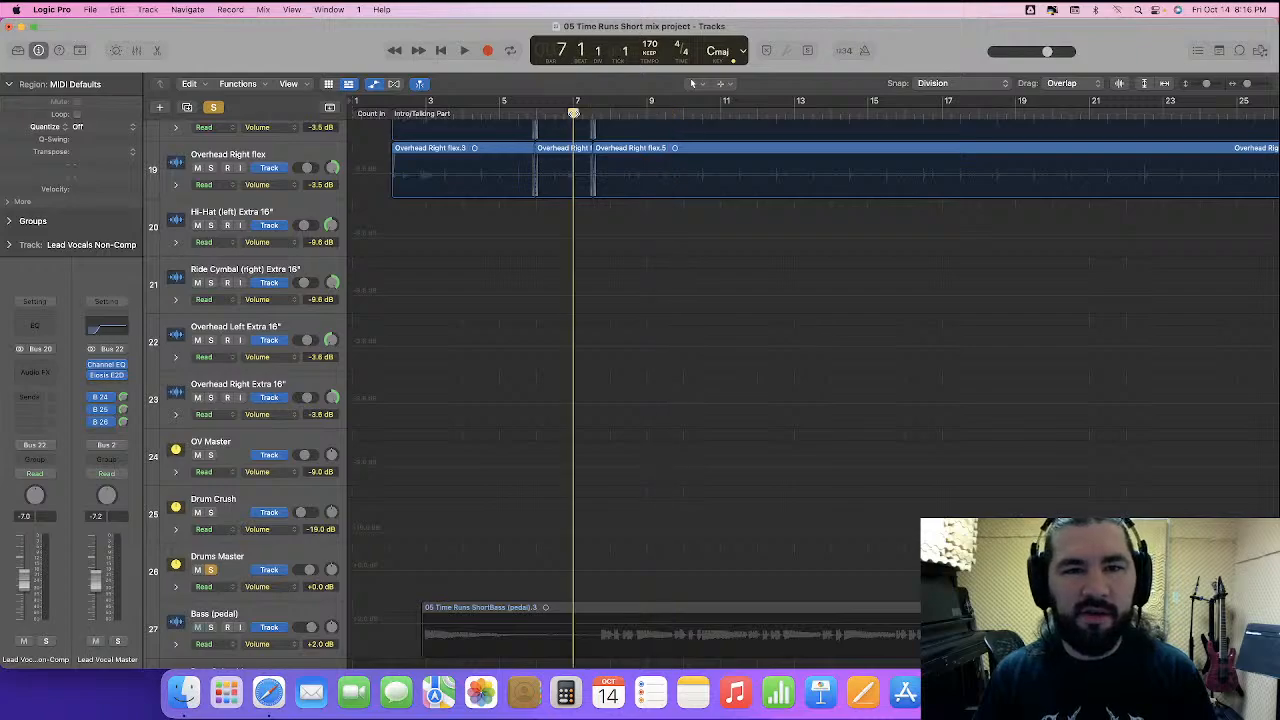
key("space")
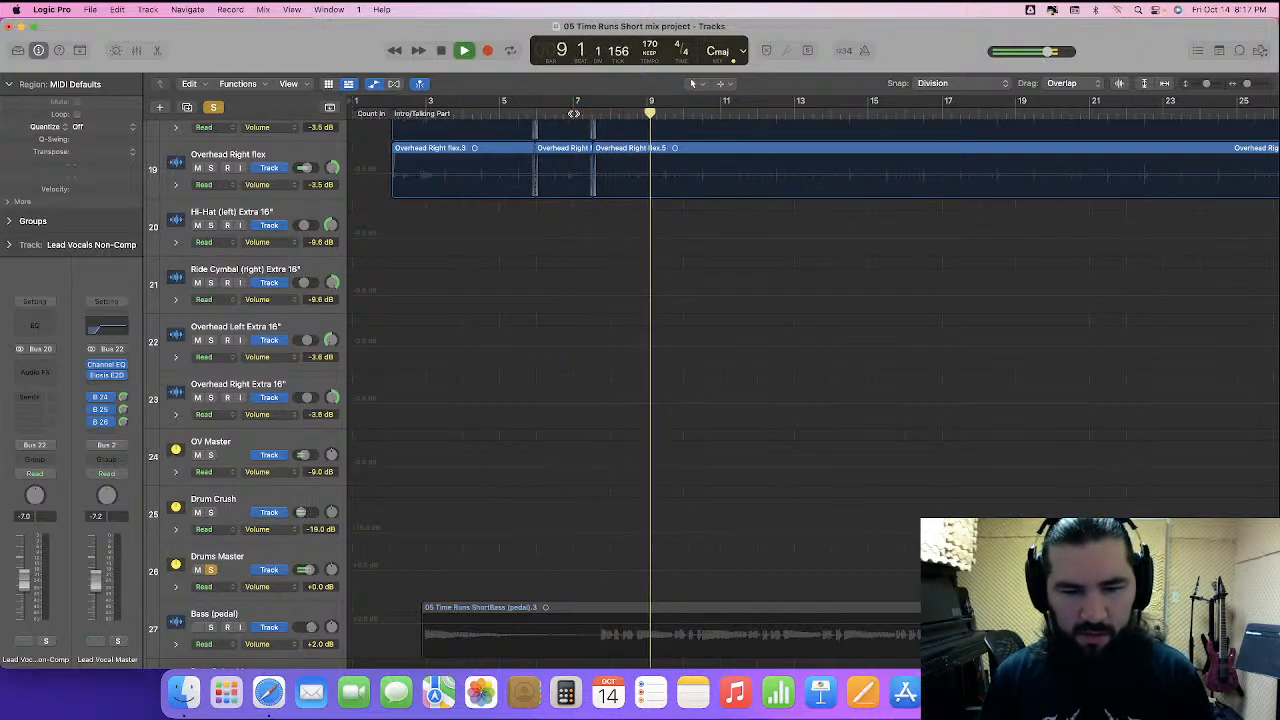
key("space")
left_click(210, 570)
- Replay the full mix without any solo from bar 7 of the intro
key("space")
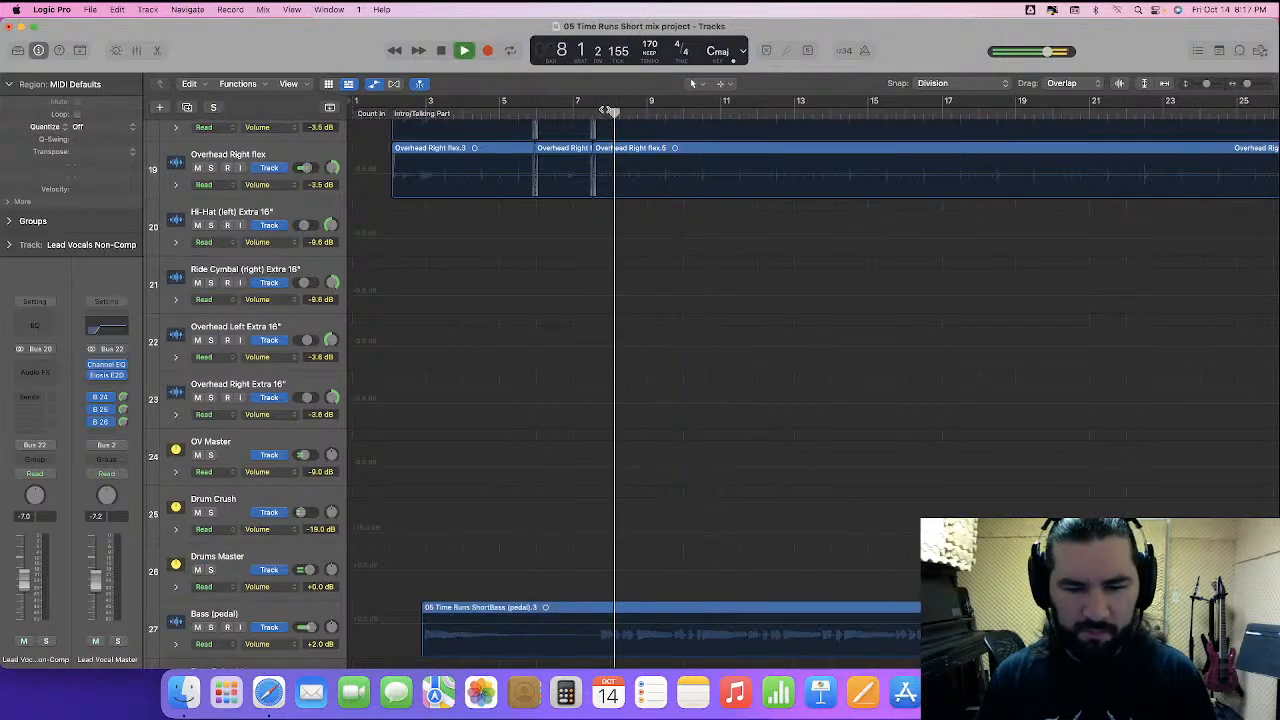
left_click(570, 110)
key("space")
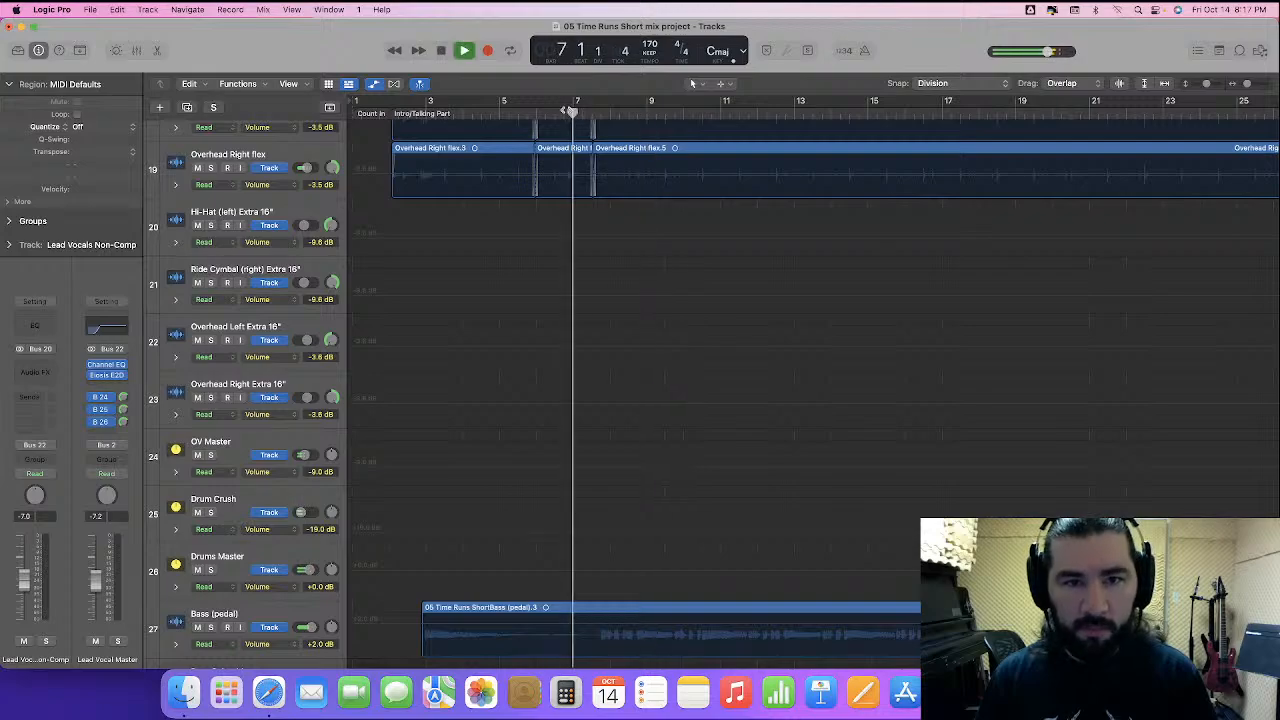
key("space")
- Solo the Bass Guitar Master track, audition the bass entry just before bar 8, and turn the solo off
scroll(252, 492, "down", 5)
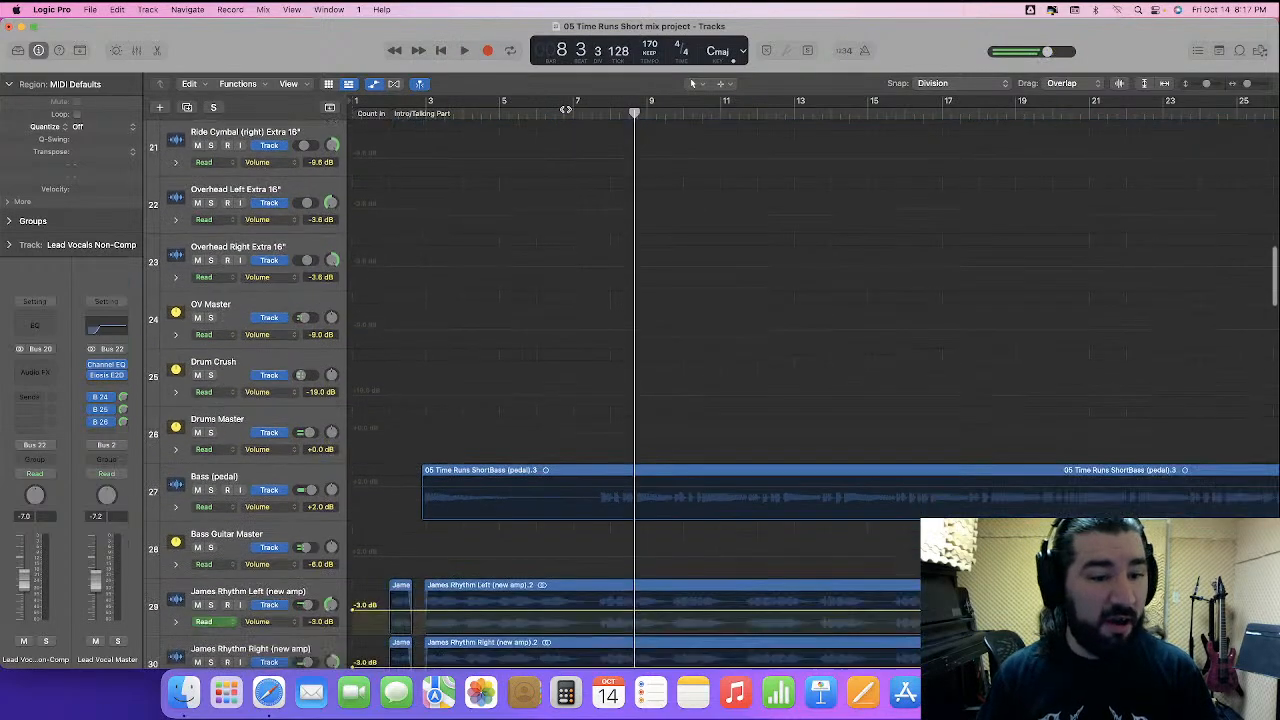
left_click(209, 453)
left_click(600, 110)
key("space")
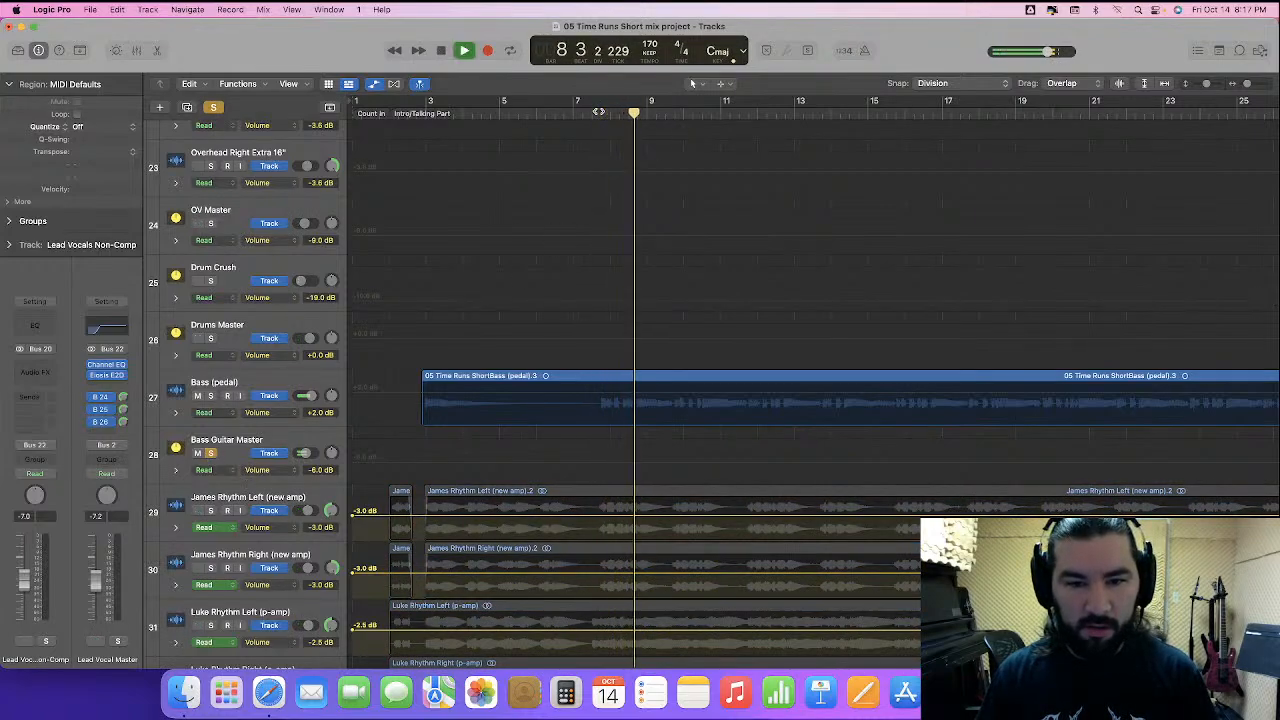
key("space")
key("space")
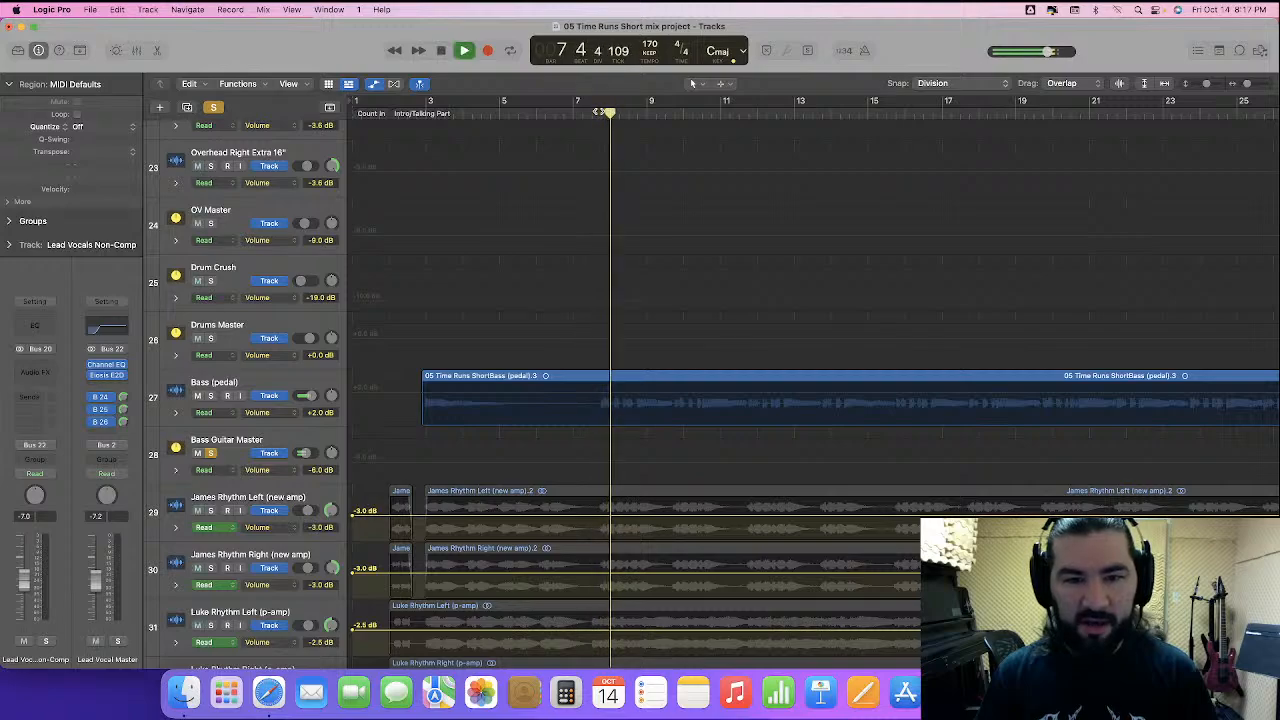
key("space")
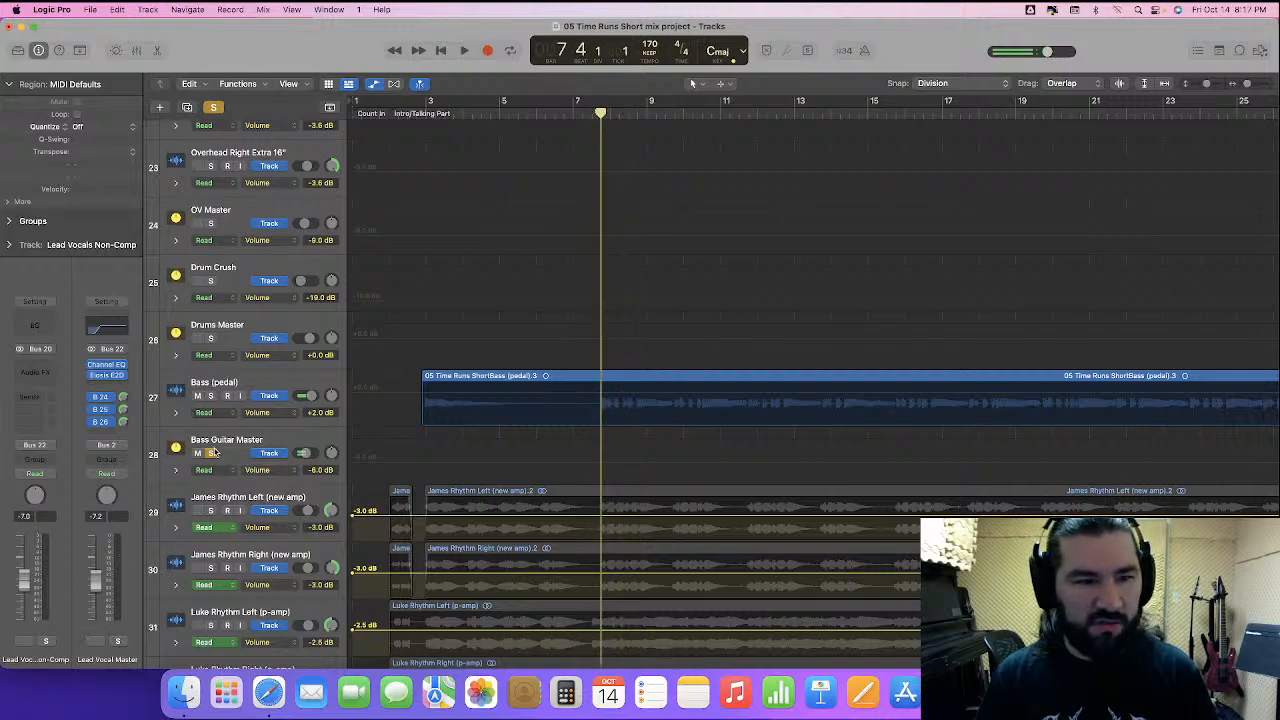
left_click(212, 453)
- Compare the intro from bar 7 with the Bass (pedal) track on and muted, and unmute it
left_click(575, 112)
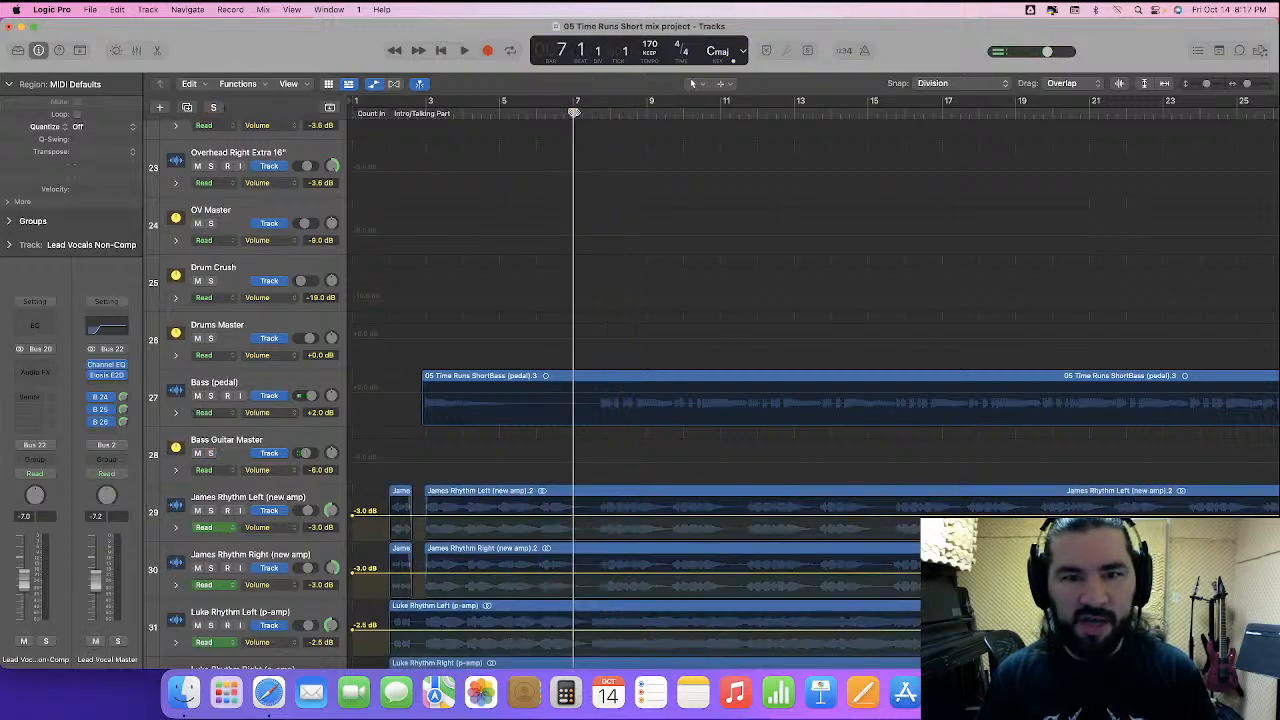
key("space")
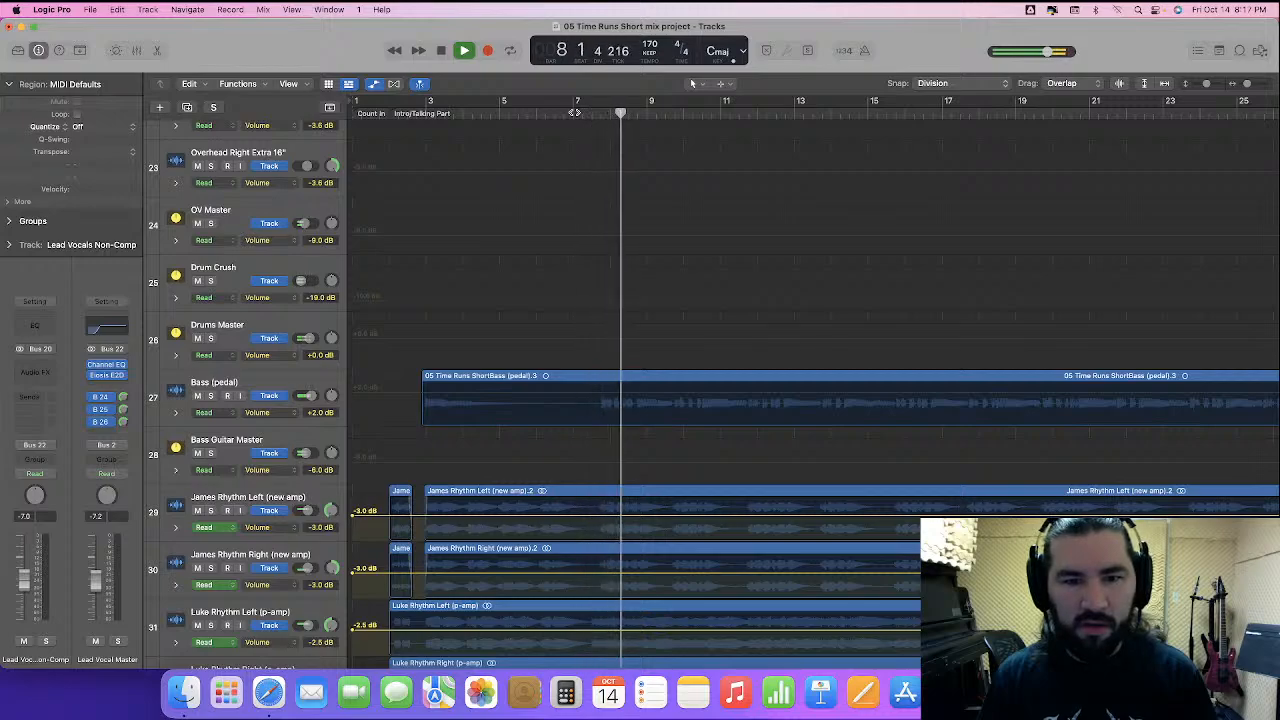
left_click(197, 396)
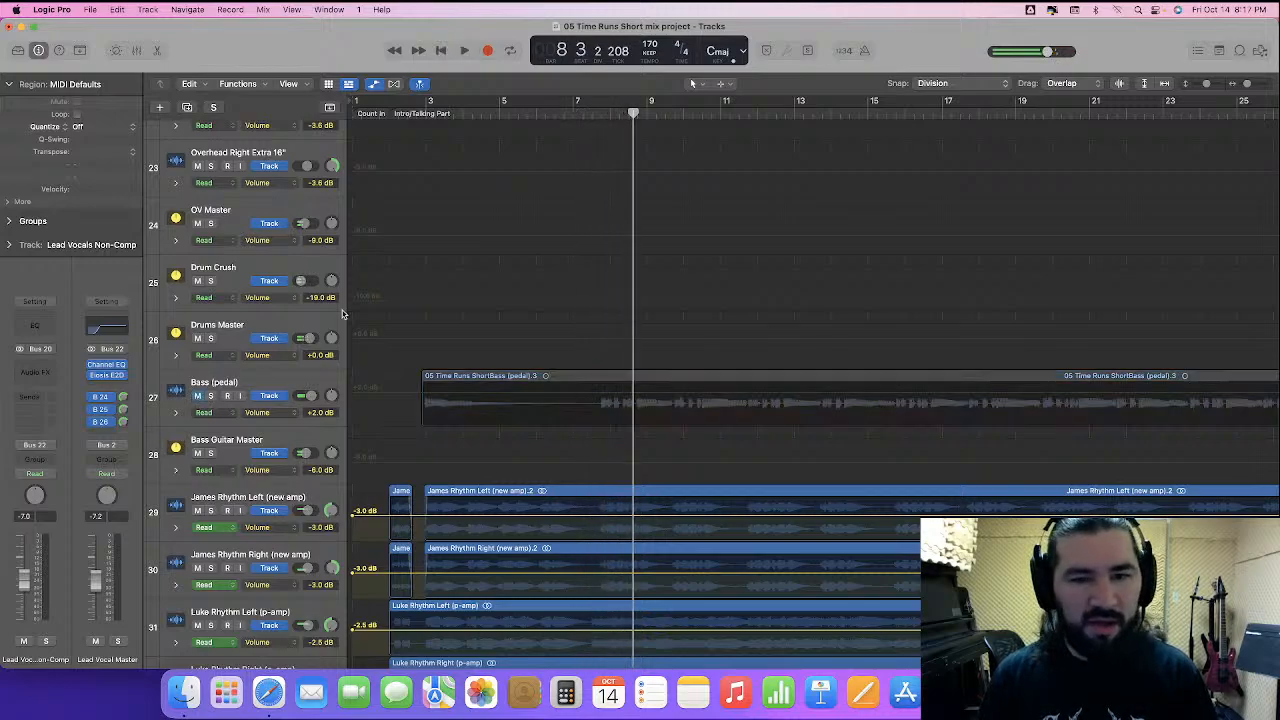
double_click(591, 115)
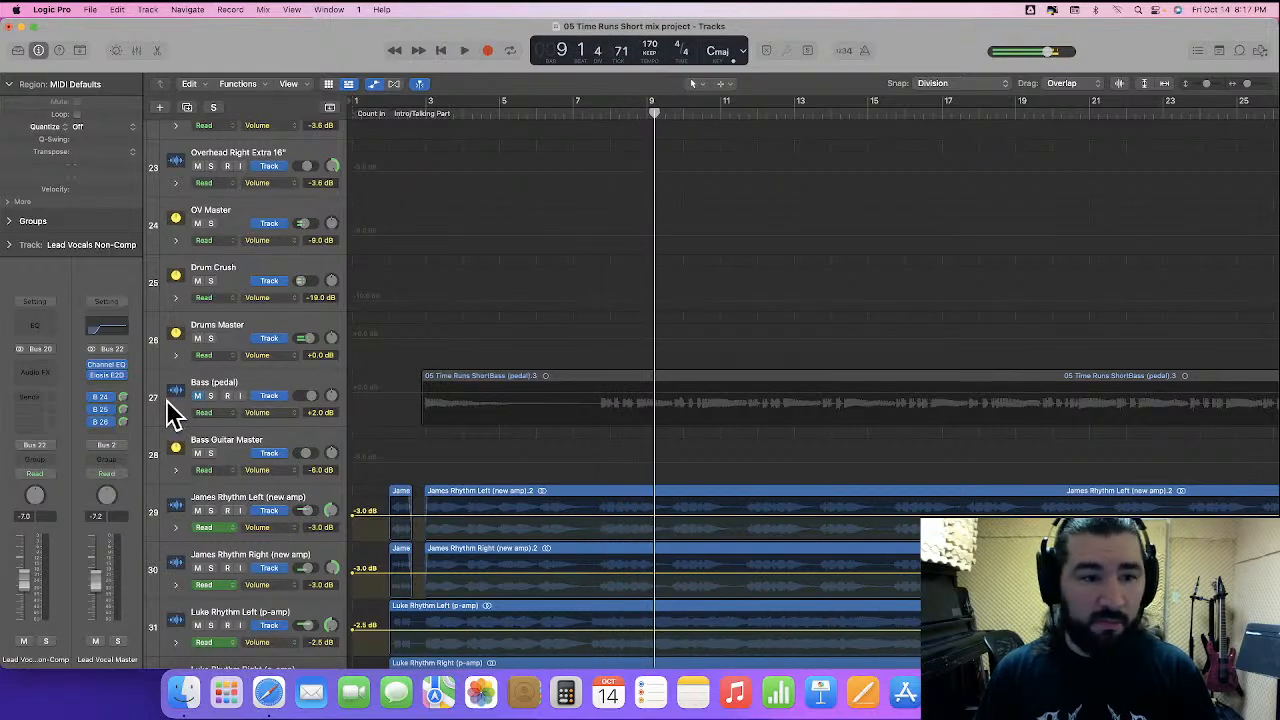
left_click(197, 396)
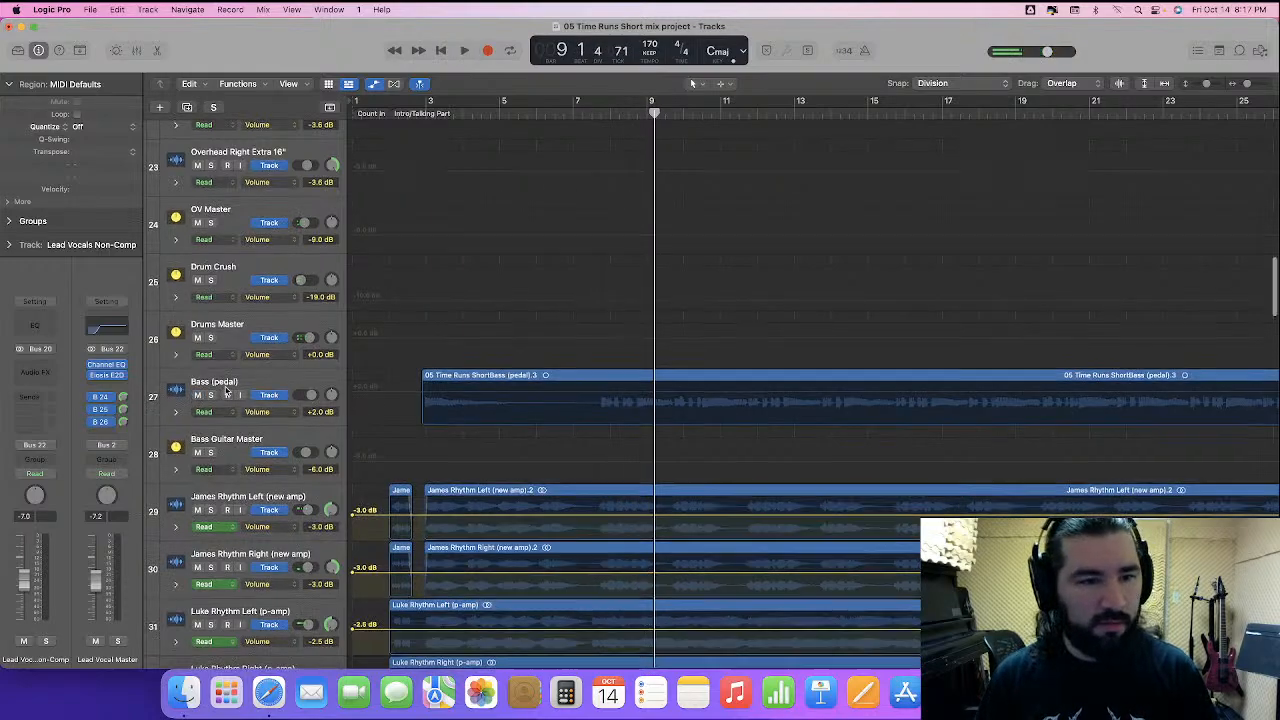
- Enlarge the Bass (pedal) track, zoom in on bars 7 to 11, and play from about bar 7.5
scroll(226, 393, "down", 2)
left_click_drag(249, 323, 272, 481)
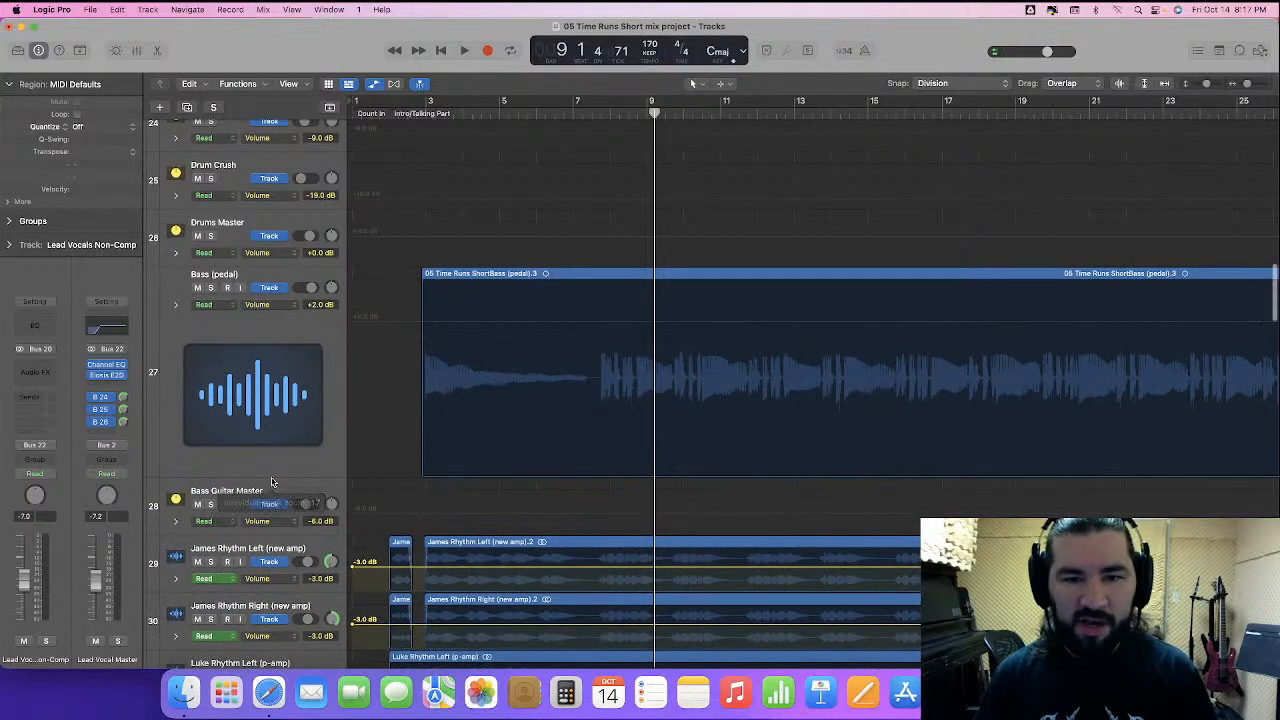
key("super+Right")
key("super+Right")
key("super+Right")
key("super+Right")
key("super+Right")
scroll(597, 308, "left", 5)
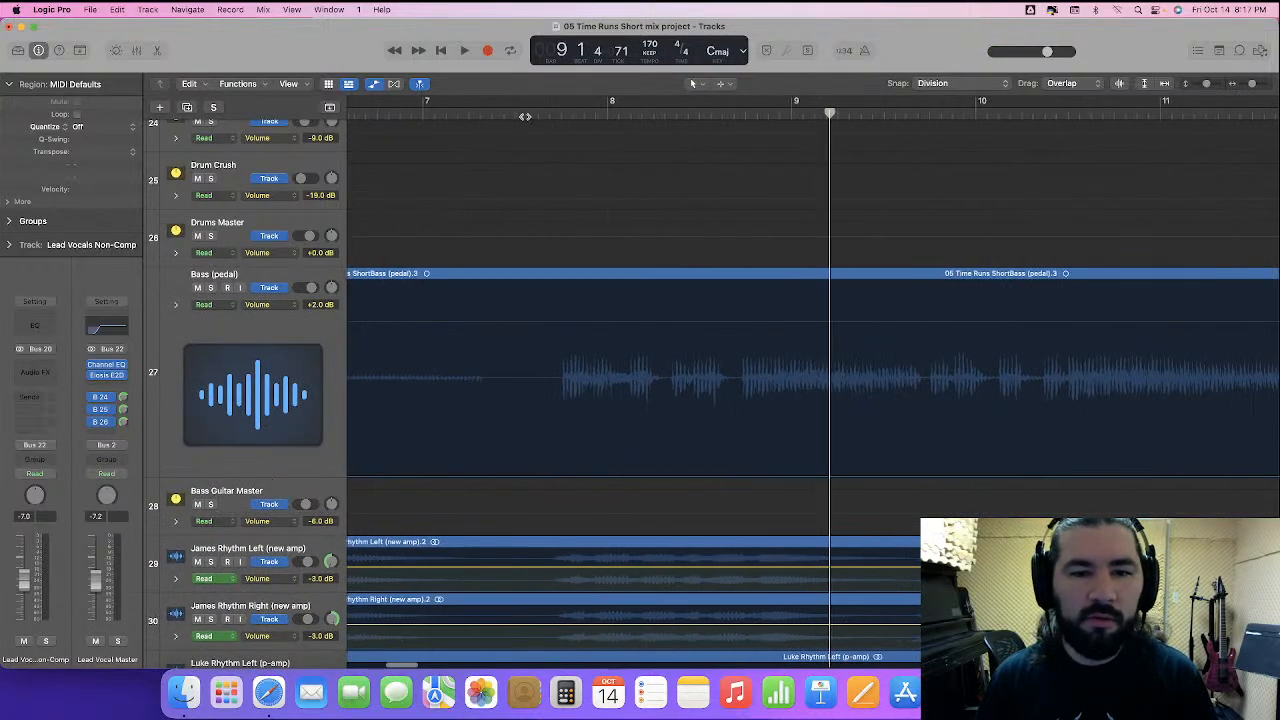
double_click(535, 112)
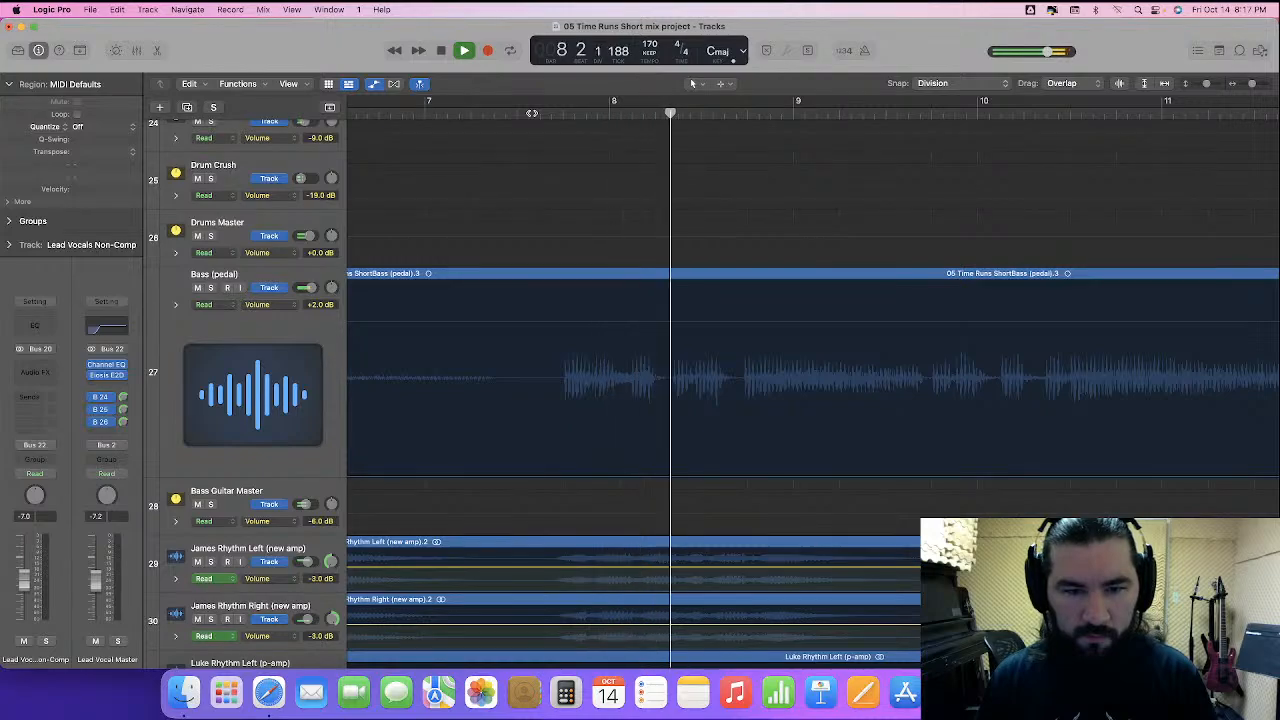
- Stop playback and lower the Bass (pedal) volume automation to -21.0 dB over the short noisy stretch just after bar 8
key("space")
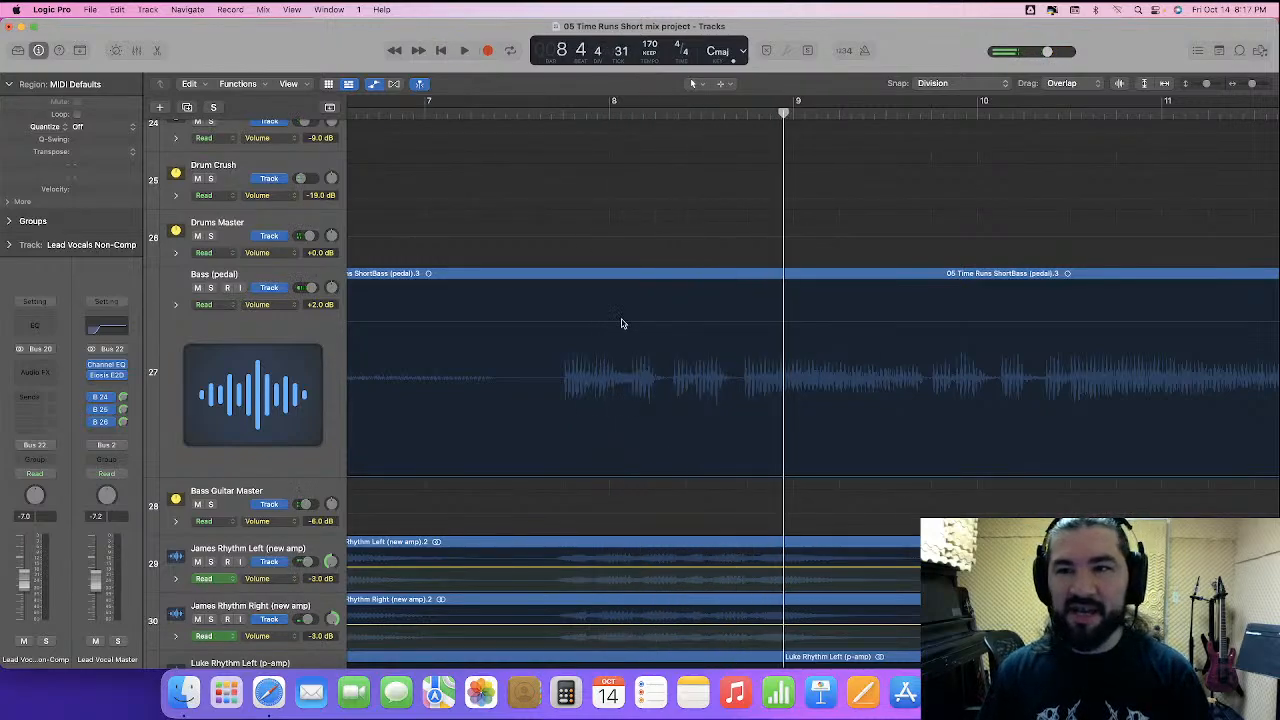
key("a")
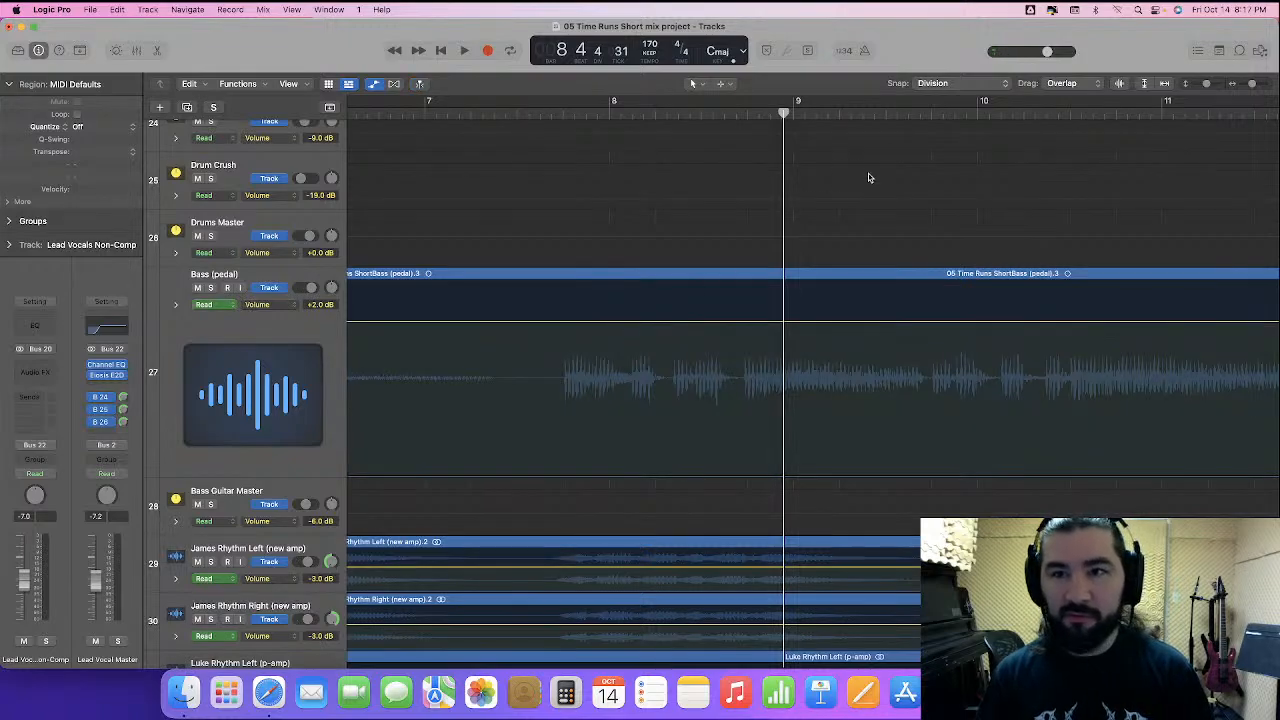
key("super+Right")
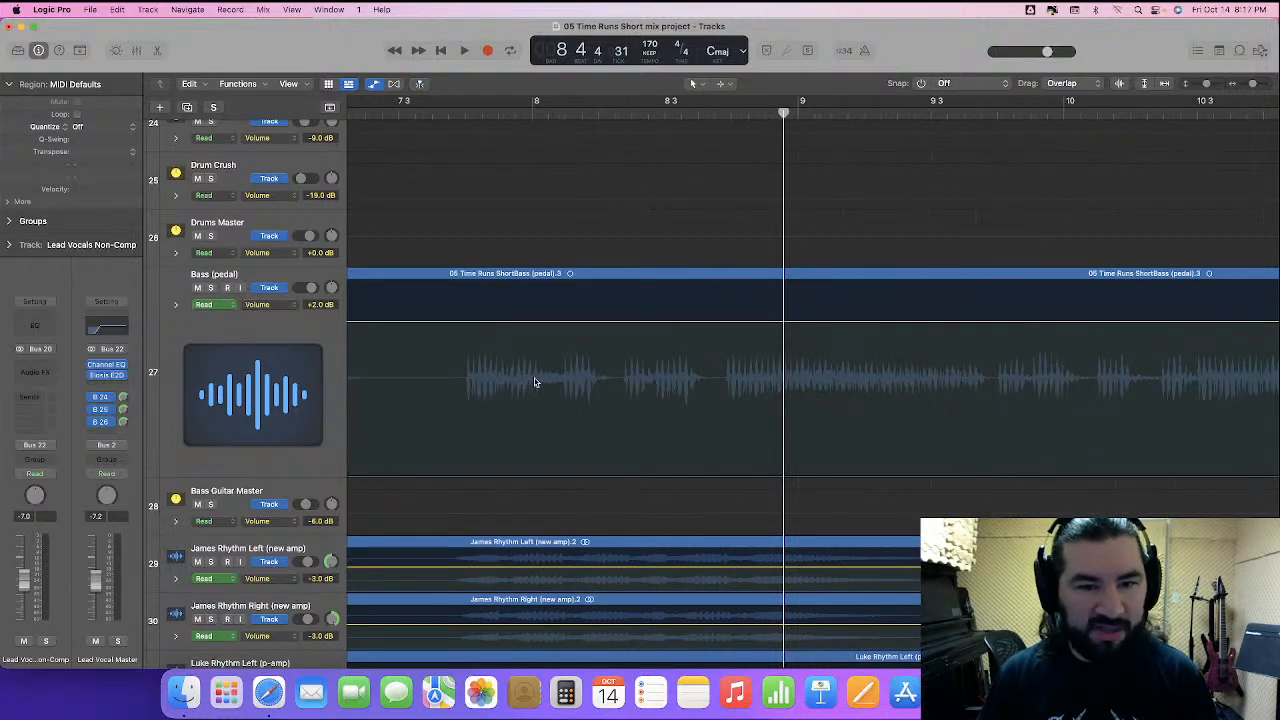
left_click_drag(536, 389, 561, 391)
left_click_drag(547, 341, 550, 441)
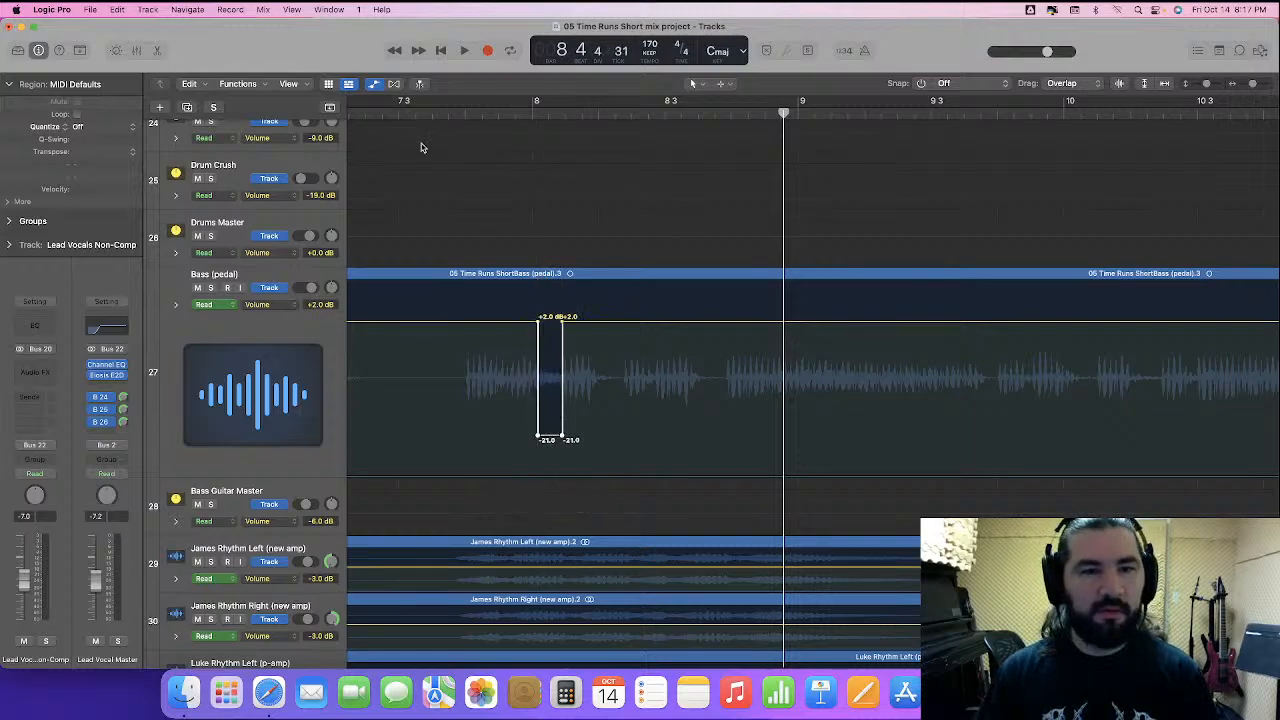
- Audition the bass volume dip, move its start to position 8 1 1 3, and replay from before bar 8
left_click(414, 112)
key("space")
key("space")
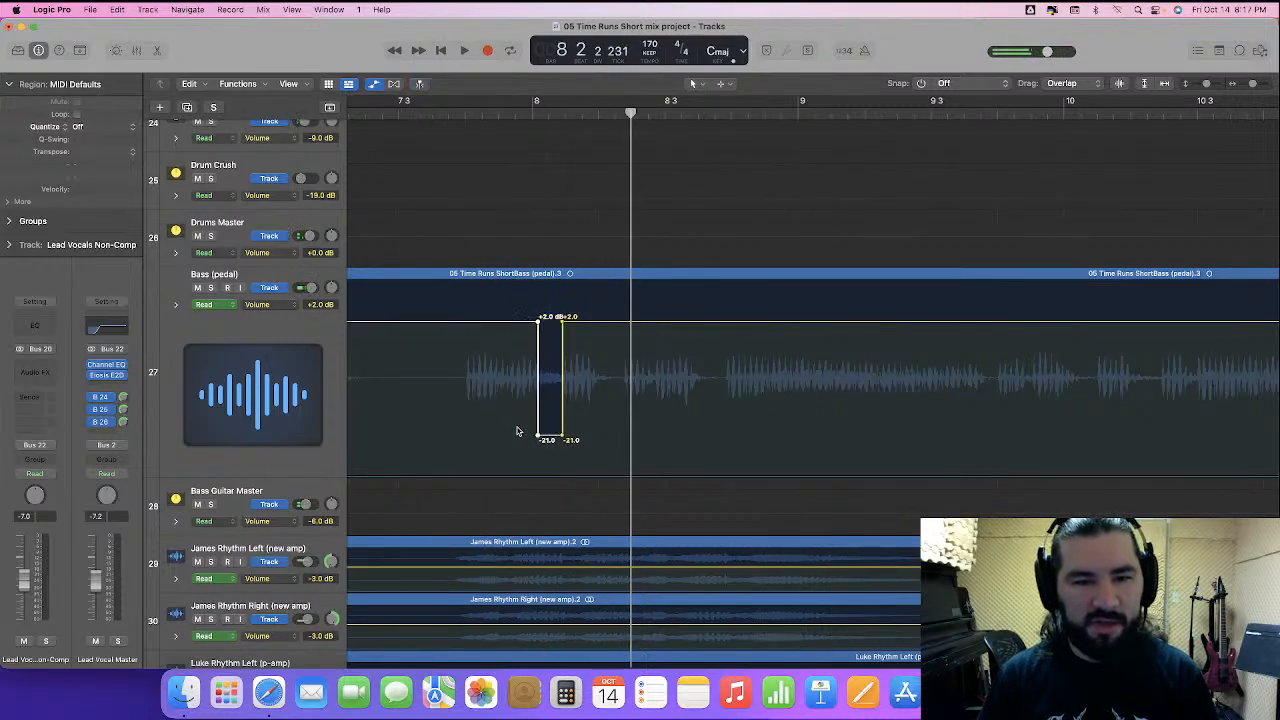
left_click_drag(539, 441, 532, 437)
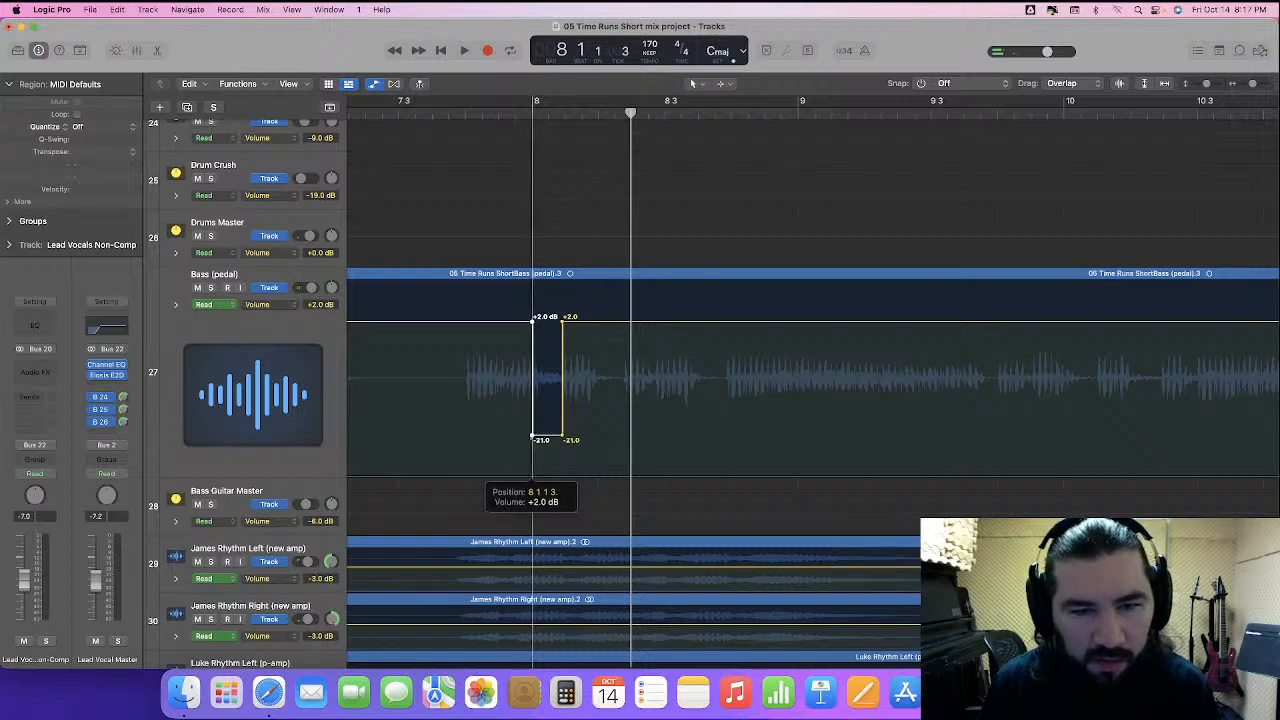
left_click(394, 115)
key("space")
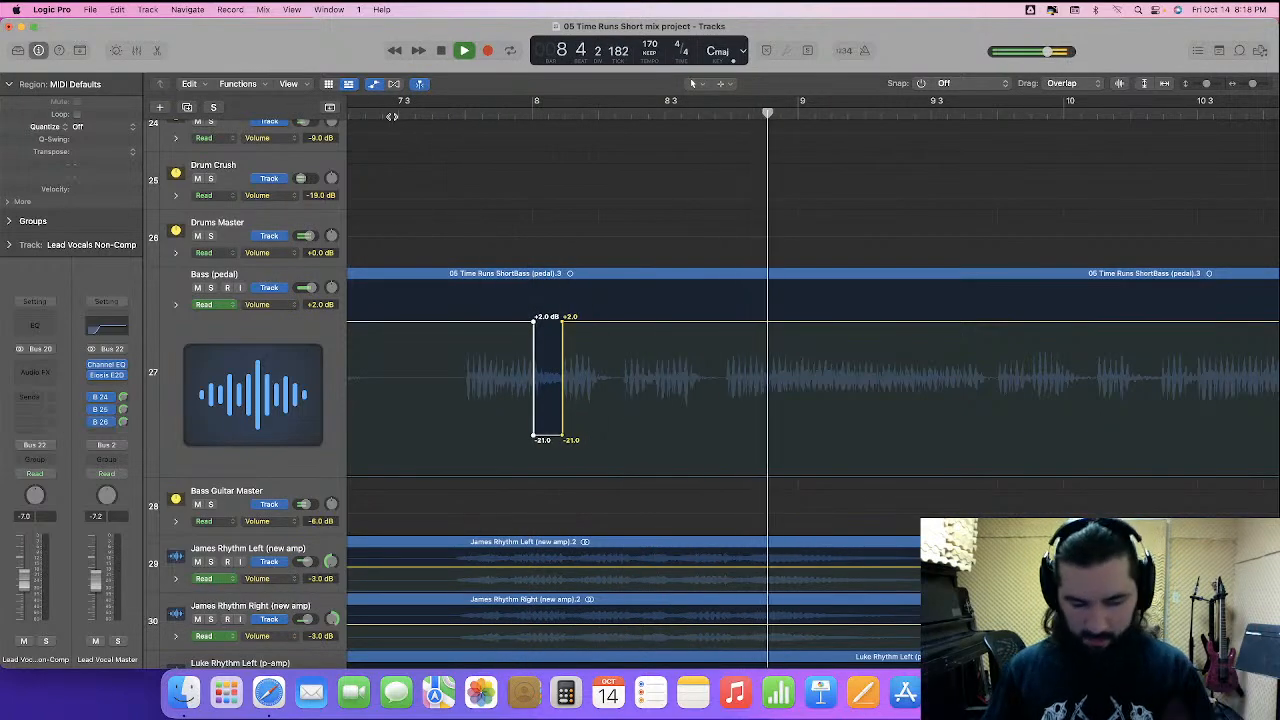
- Zoom the timeline back out and return the Bass (pedal) track to an individual track zoom of 0
key("super+Left")
key("super+Left")
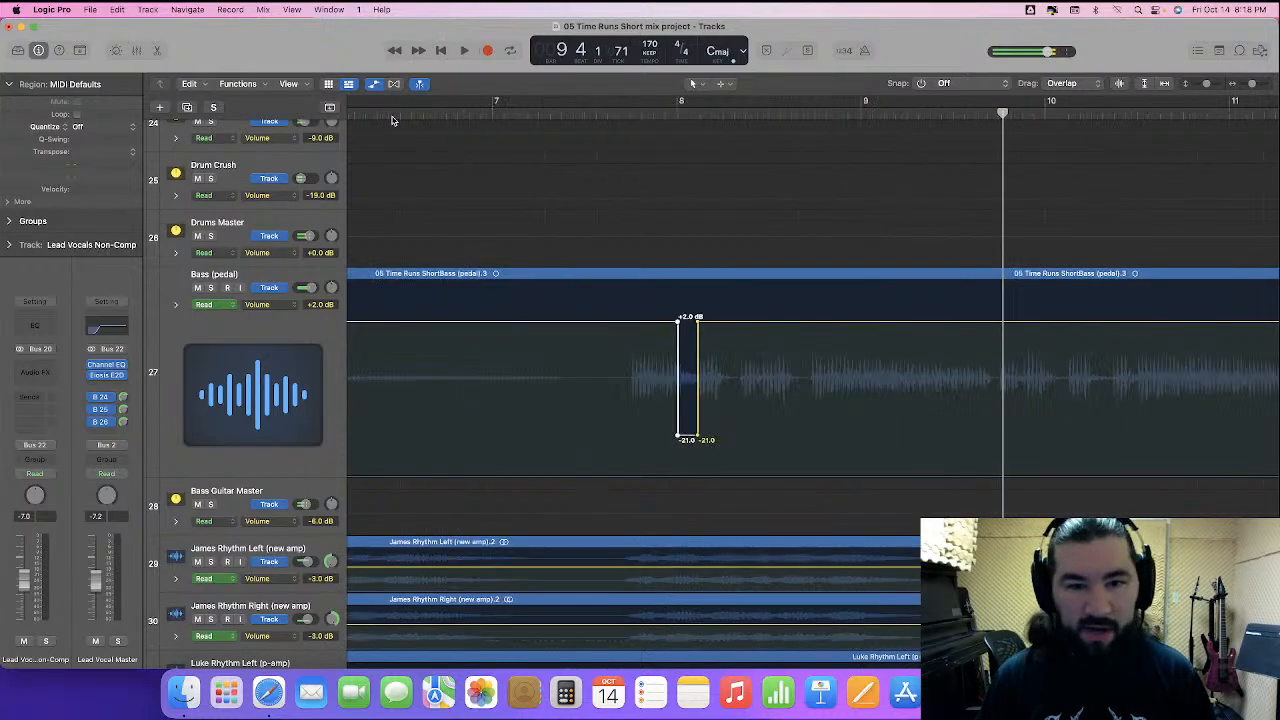
left_click_drag(246, 477, 273, 323)
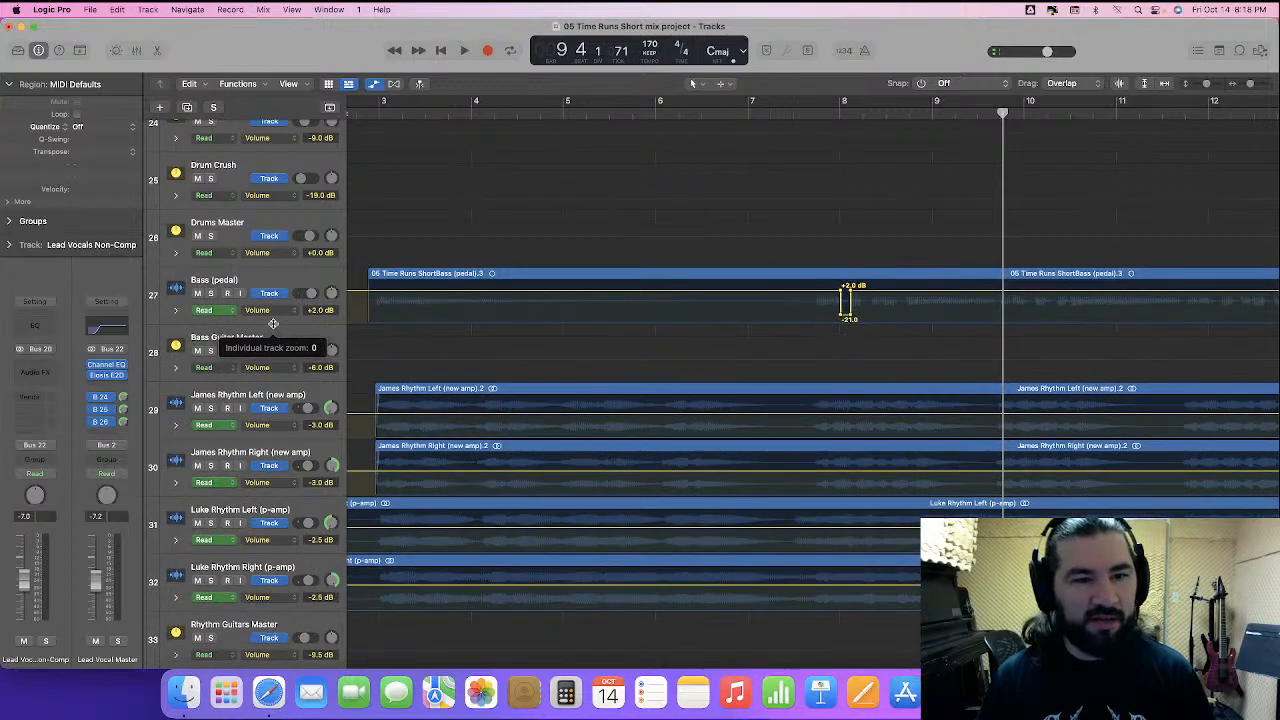
- Play the song from bar 1 into Verse 1 with the lead vocal tracks in view, and select the Majennica Lead Vocal track
scroll(273, 328, "left", 5)
scroll(402, 365, "down", 15)
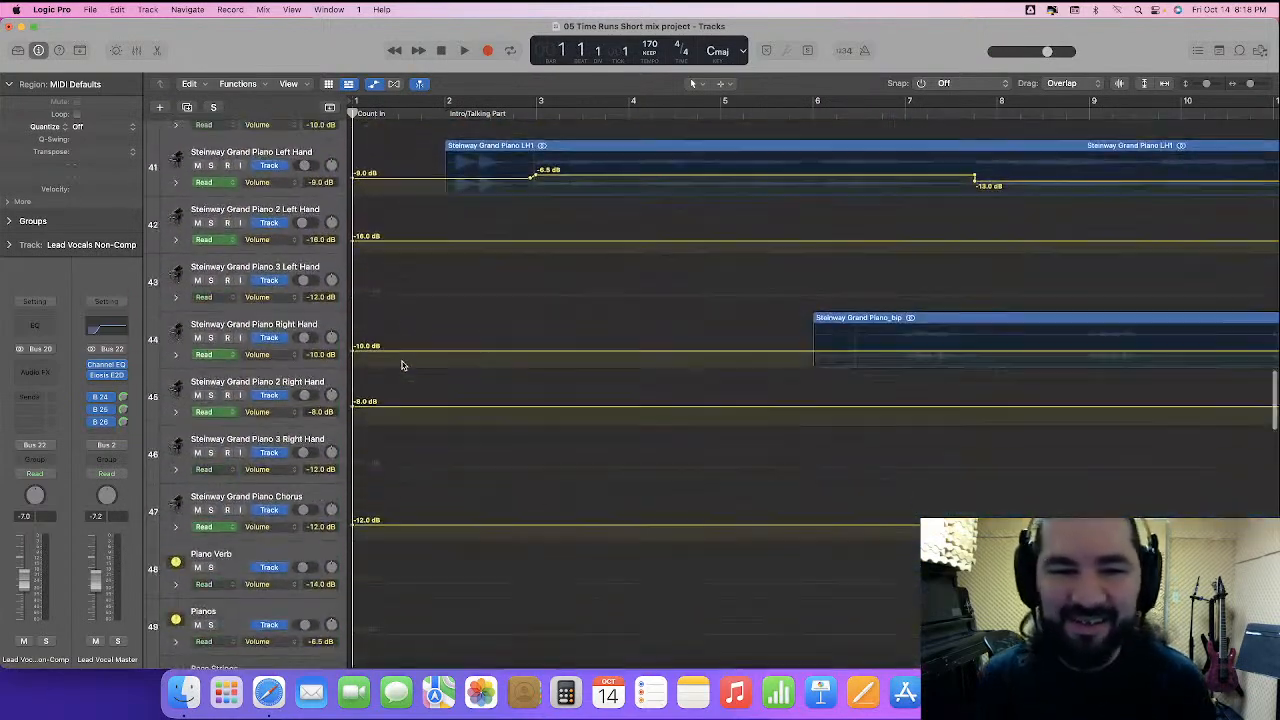
scroll(402, 365, "down", 1)
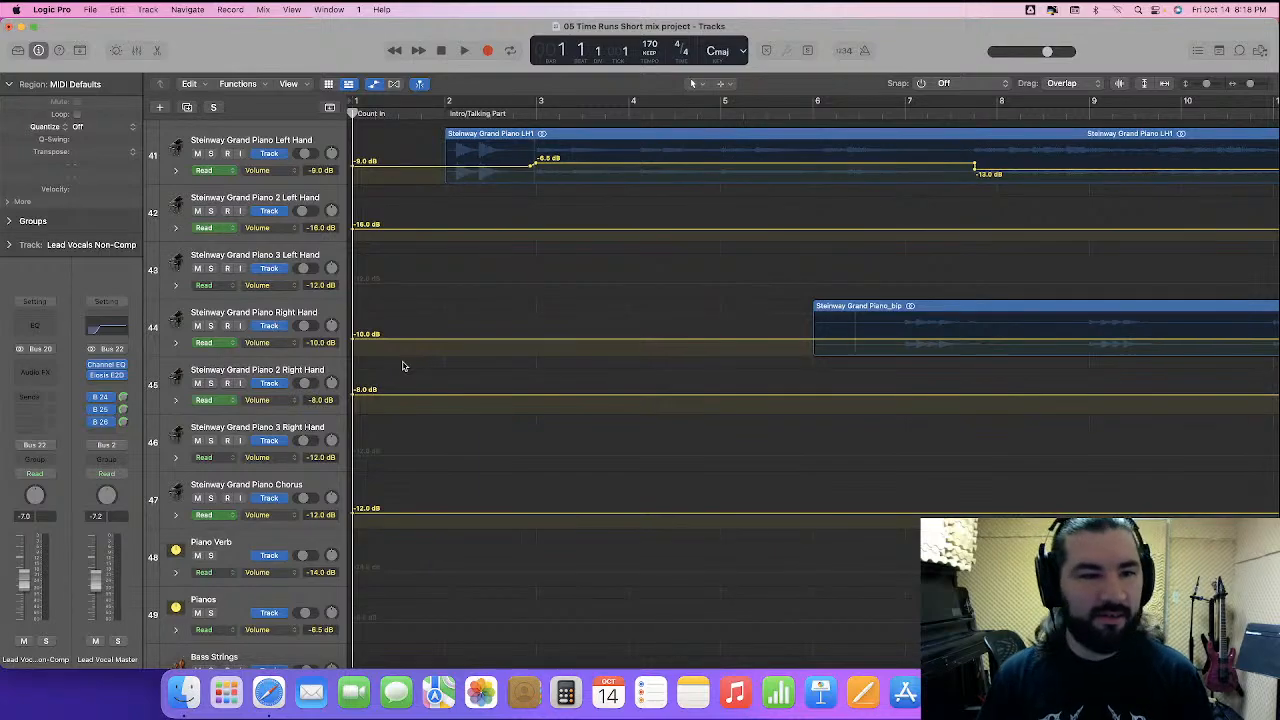
scroll(402, 366, "down", 20)
scroll(412, 367, "down", 8)
scroll(408, 367, "right", 1)
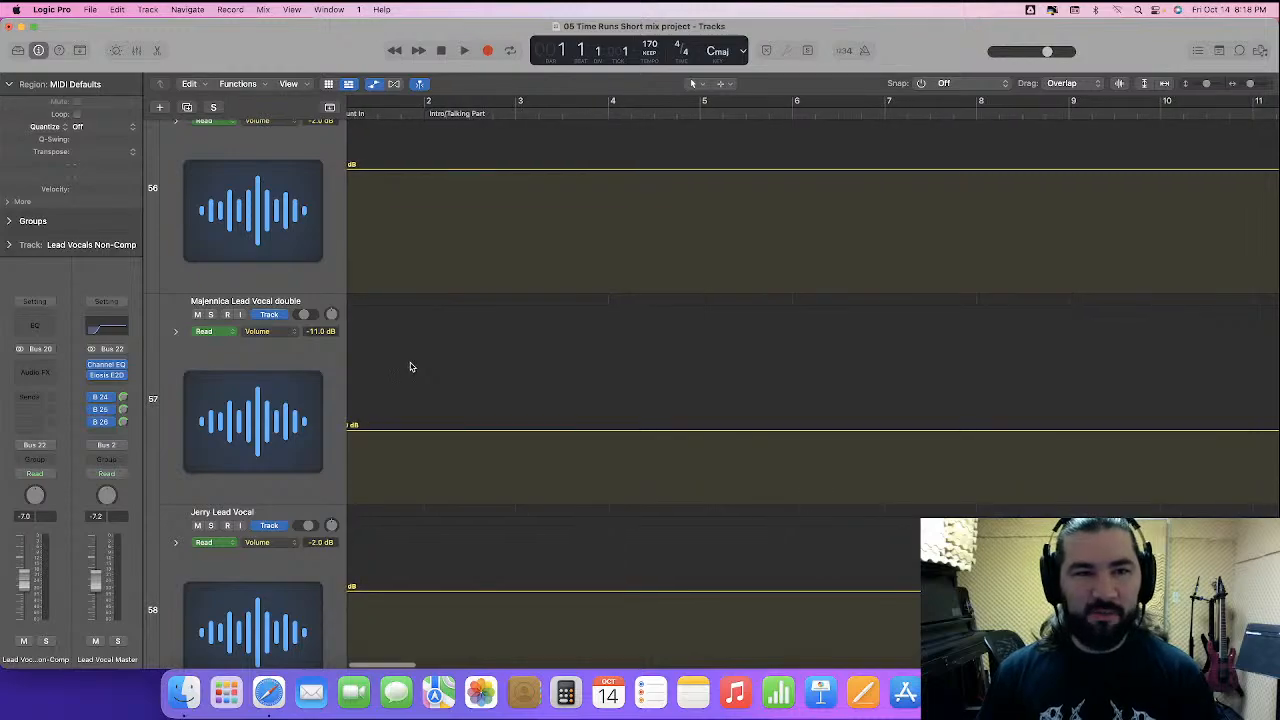
scroll(408, 367, "left", 1)
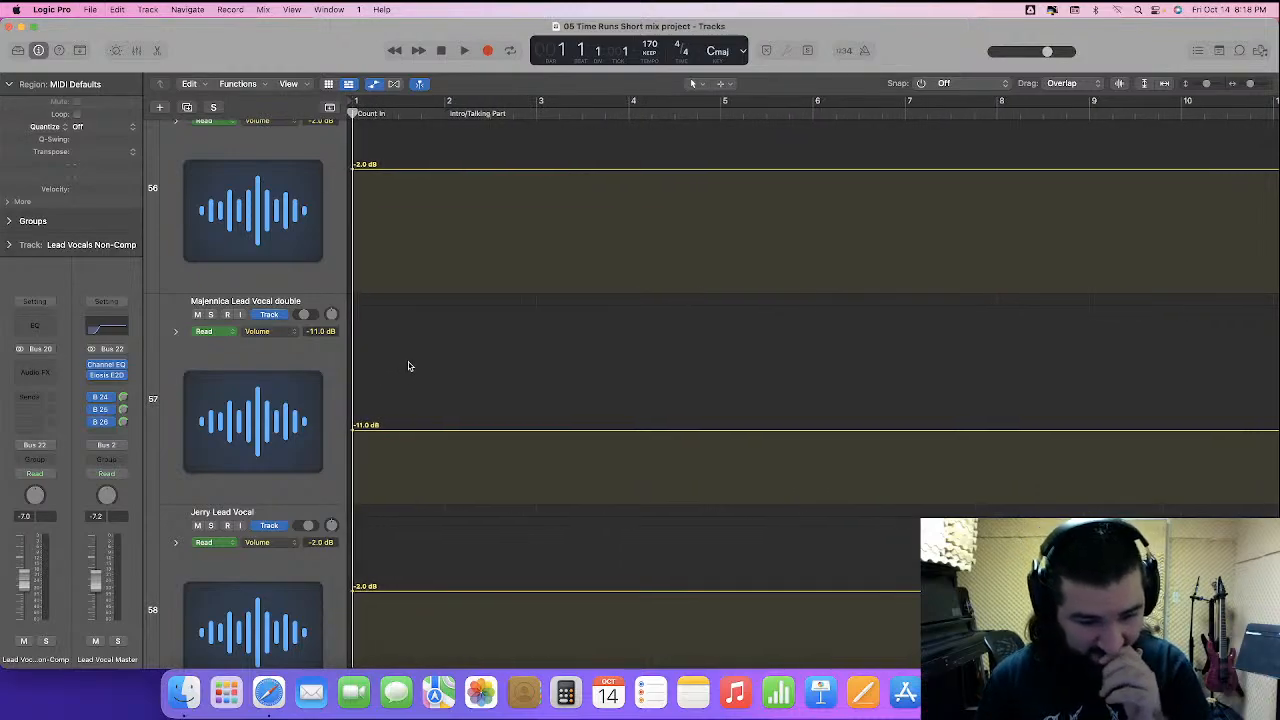
key("space")
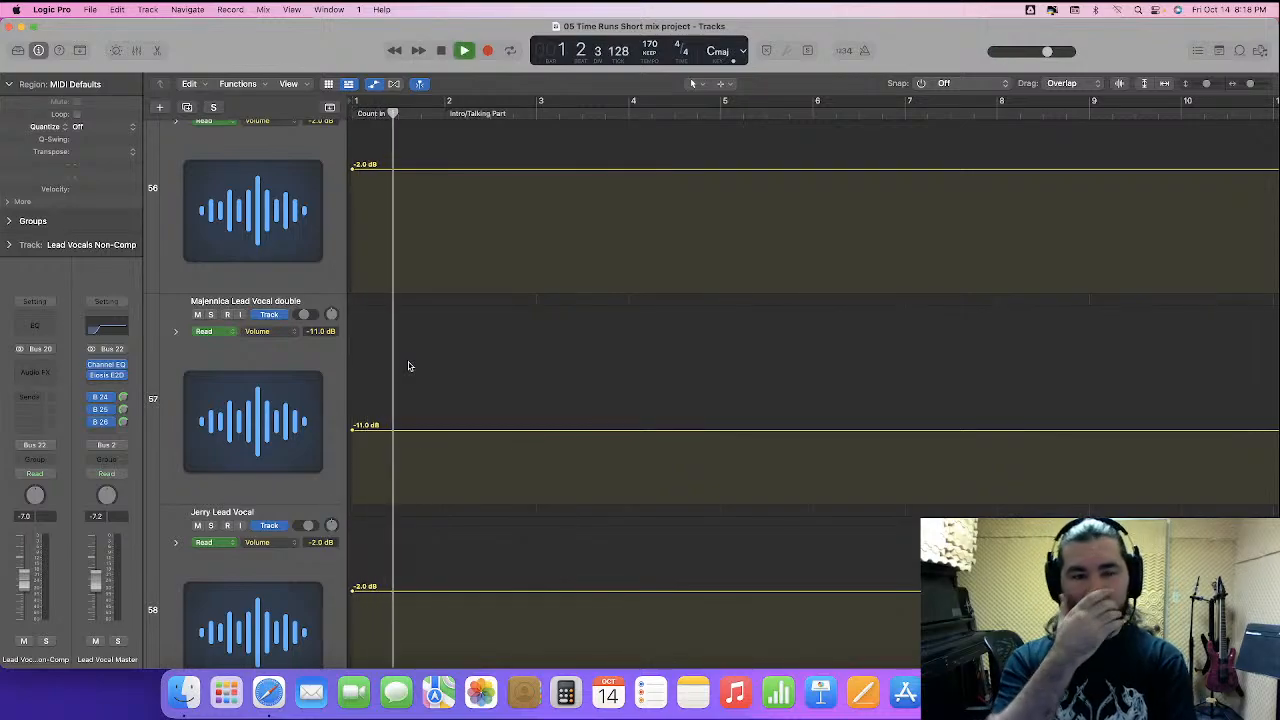
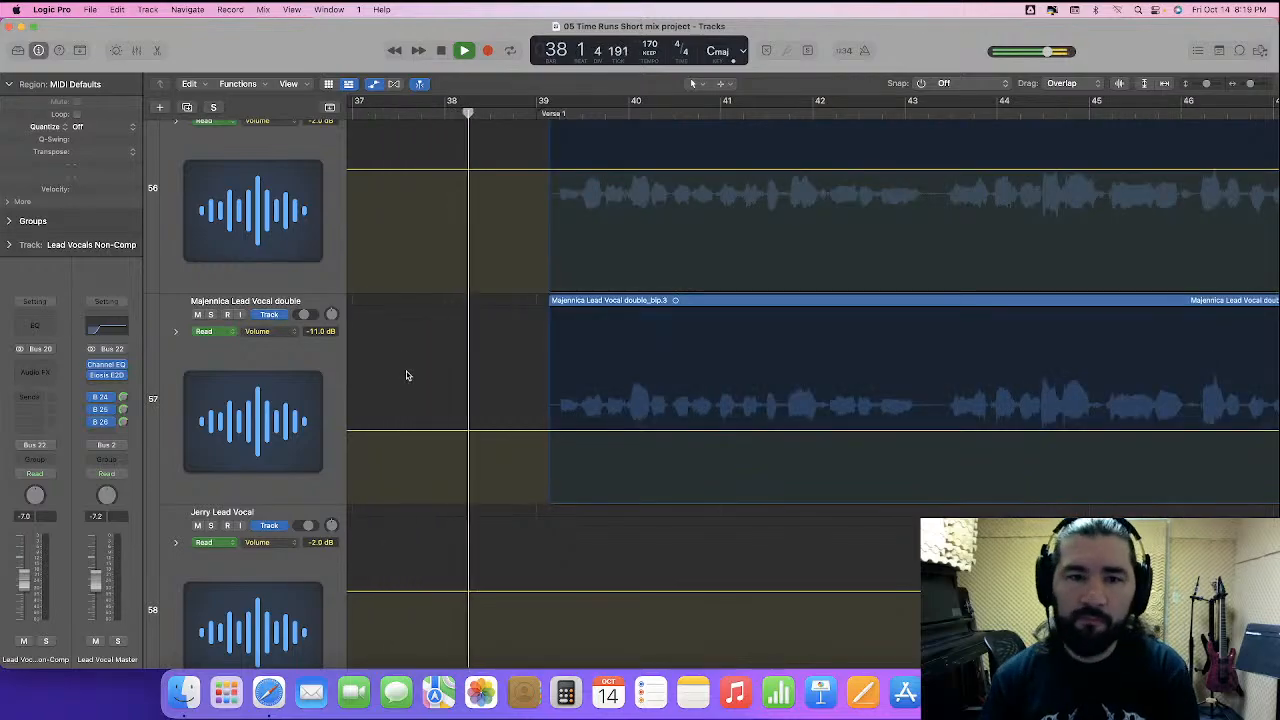
scroll(407, 369, "up", 3)
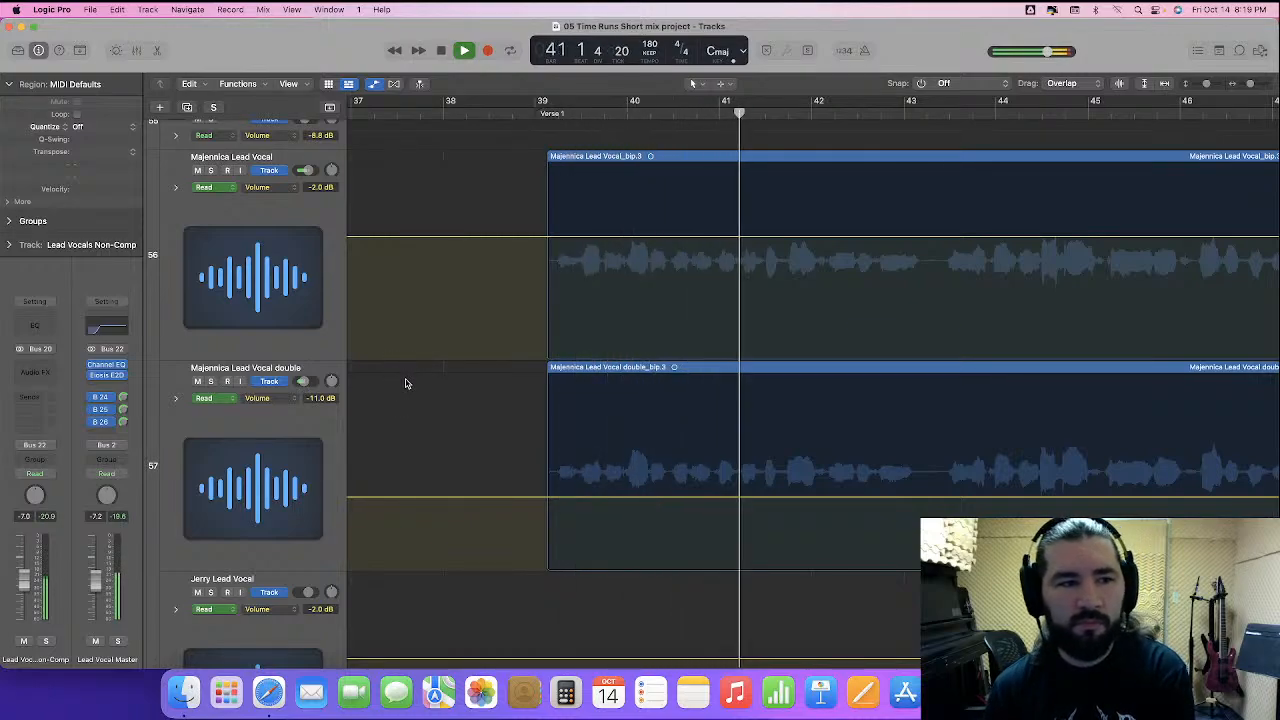
left_click(424, 300)
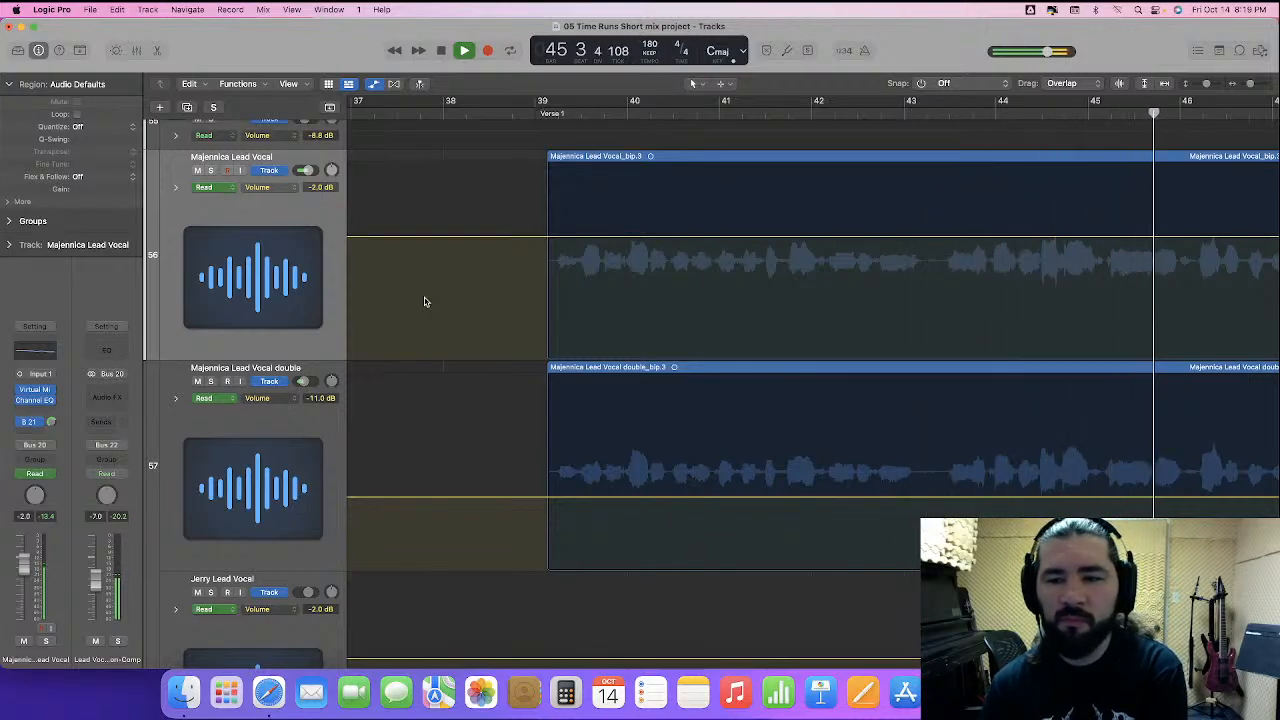
key("space")
- Raise the volume automation of Majennica Lead Vocal to +0.0 dB and its double to -9.0 dB, and replay Verse 1
scroll(422, 304, "right", 15)
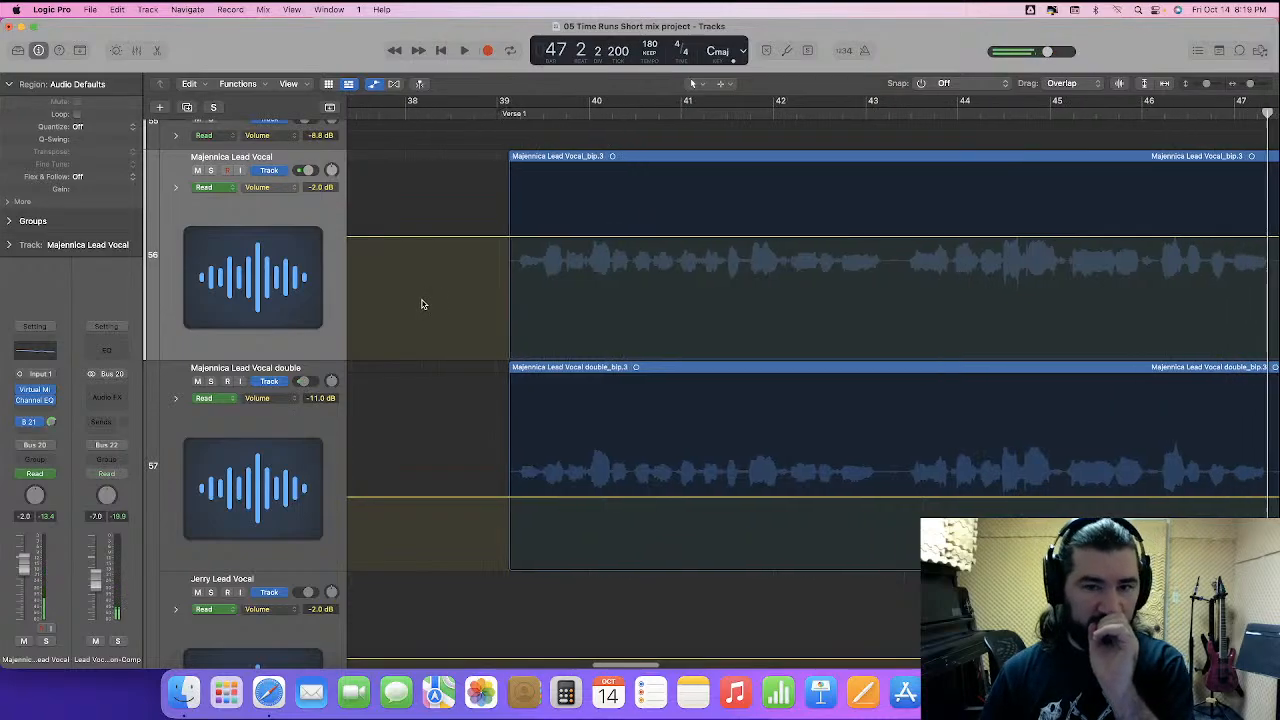
scroll(422, 304, "right", 15)
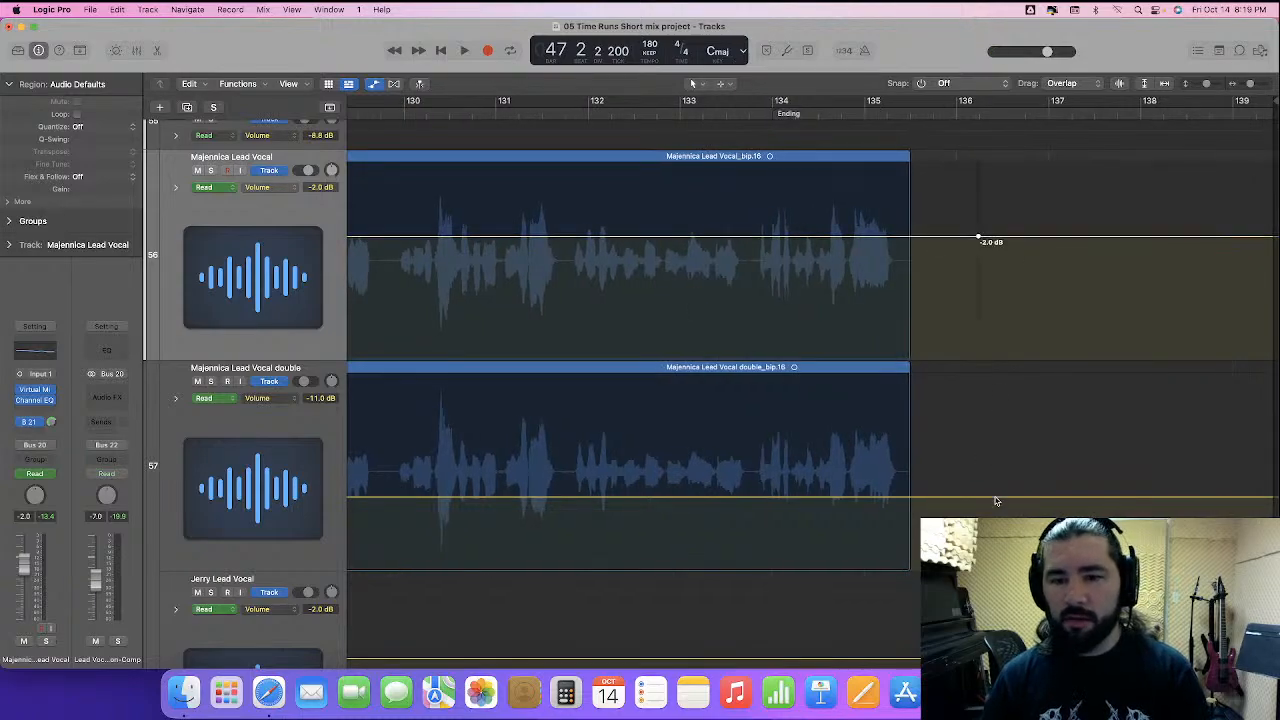
scroll(873, 279, "left", 20)
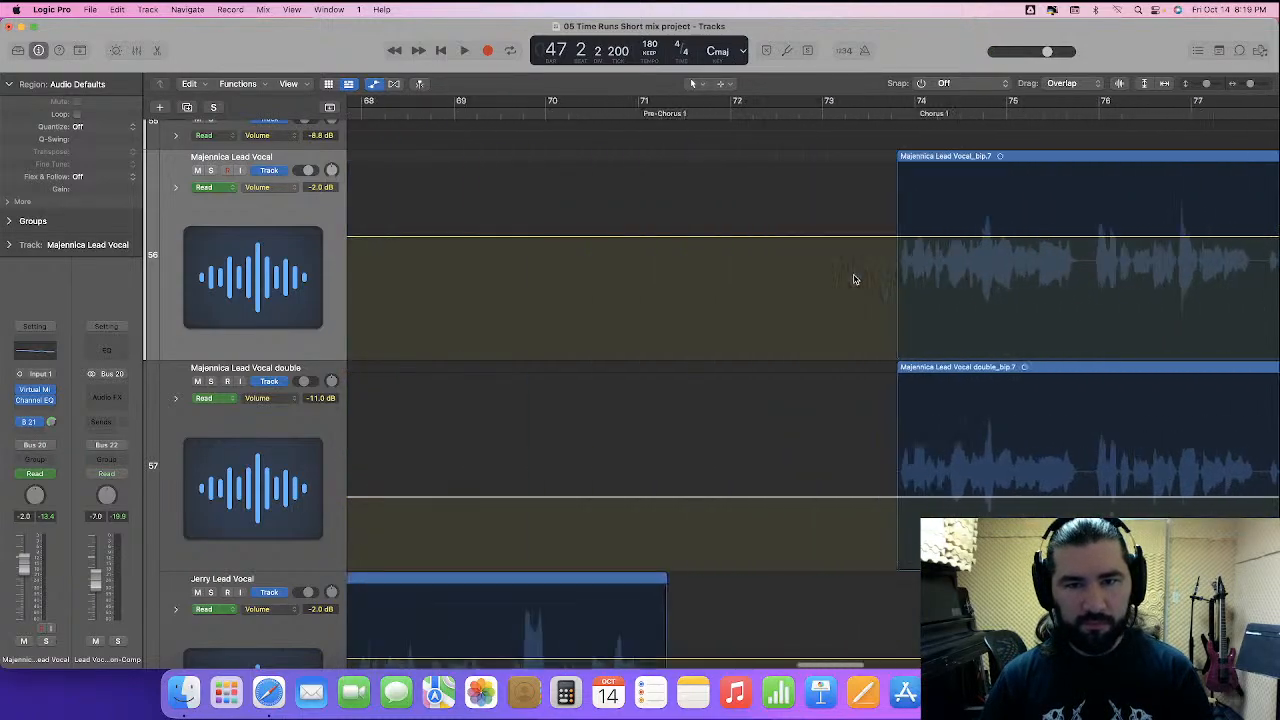
scroll(853, 279, "left", 5)
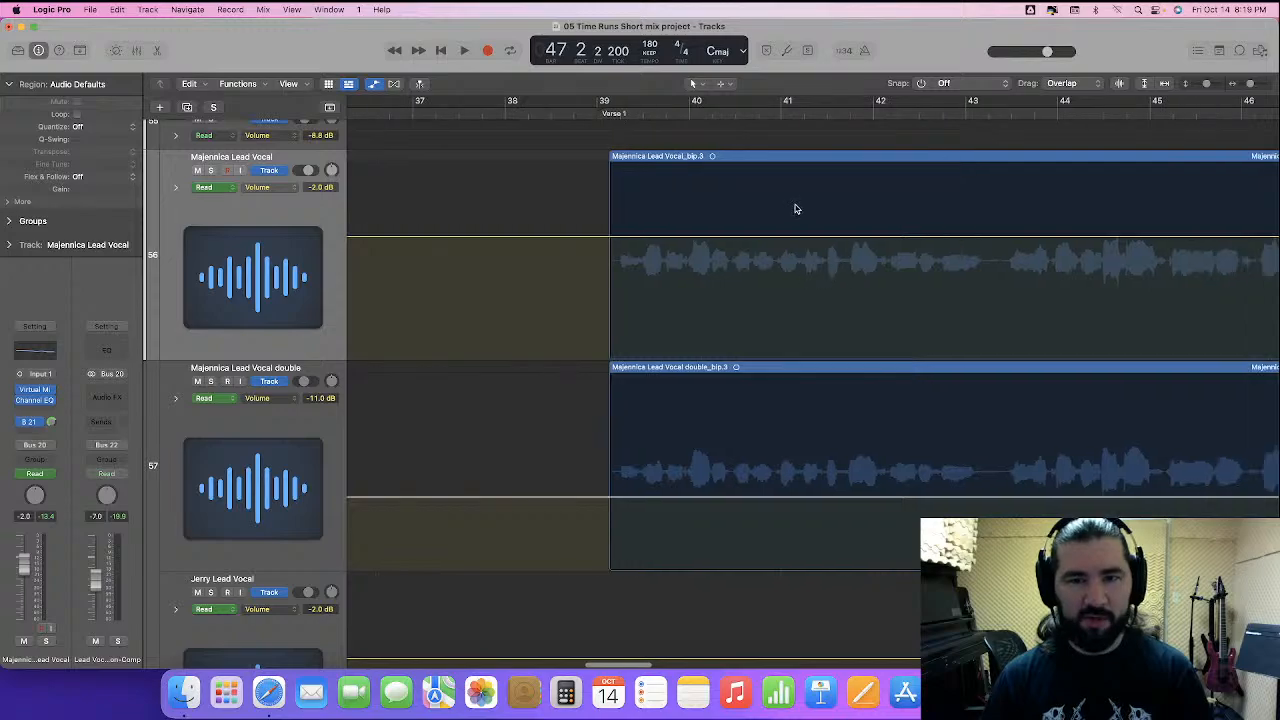
left_click_drag(775, 219, 917, 544)
left_click_drag(809, 240, 811, 225)
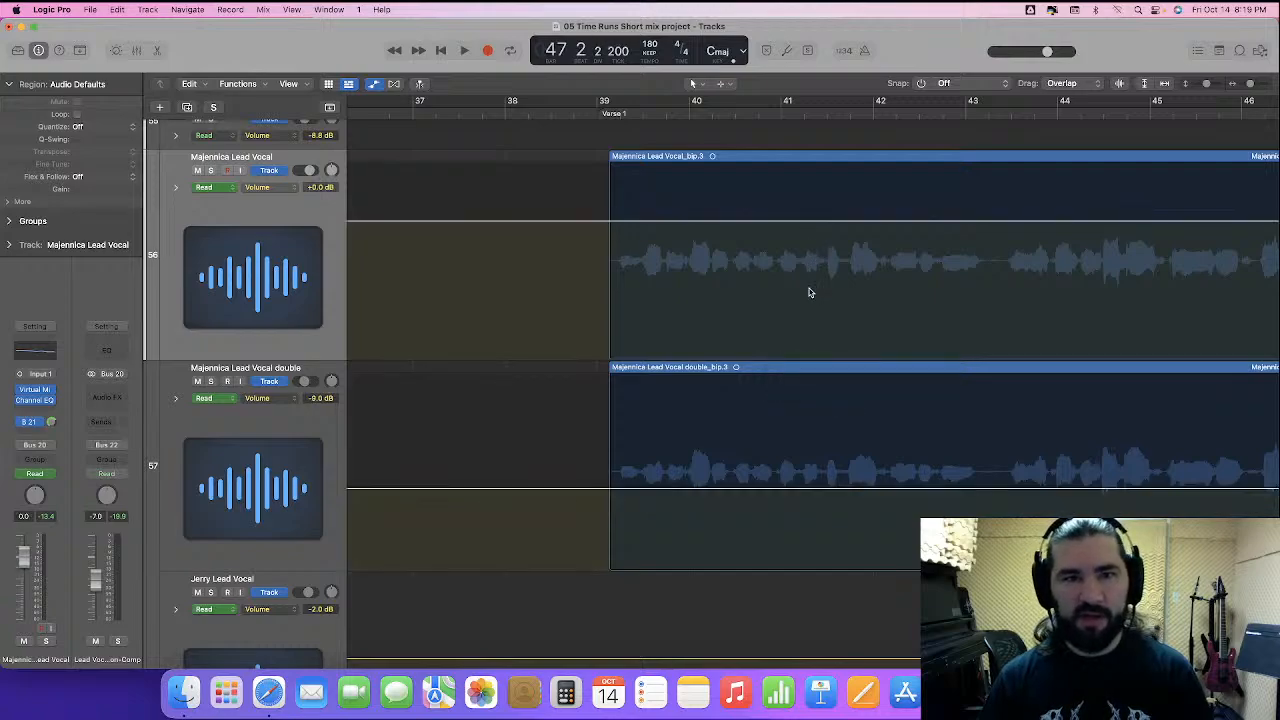
key("space")
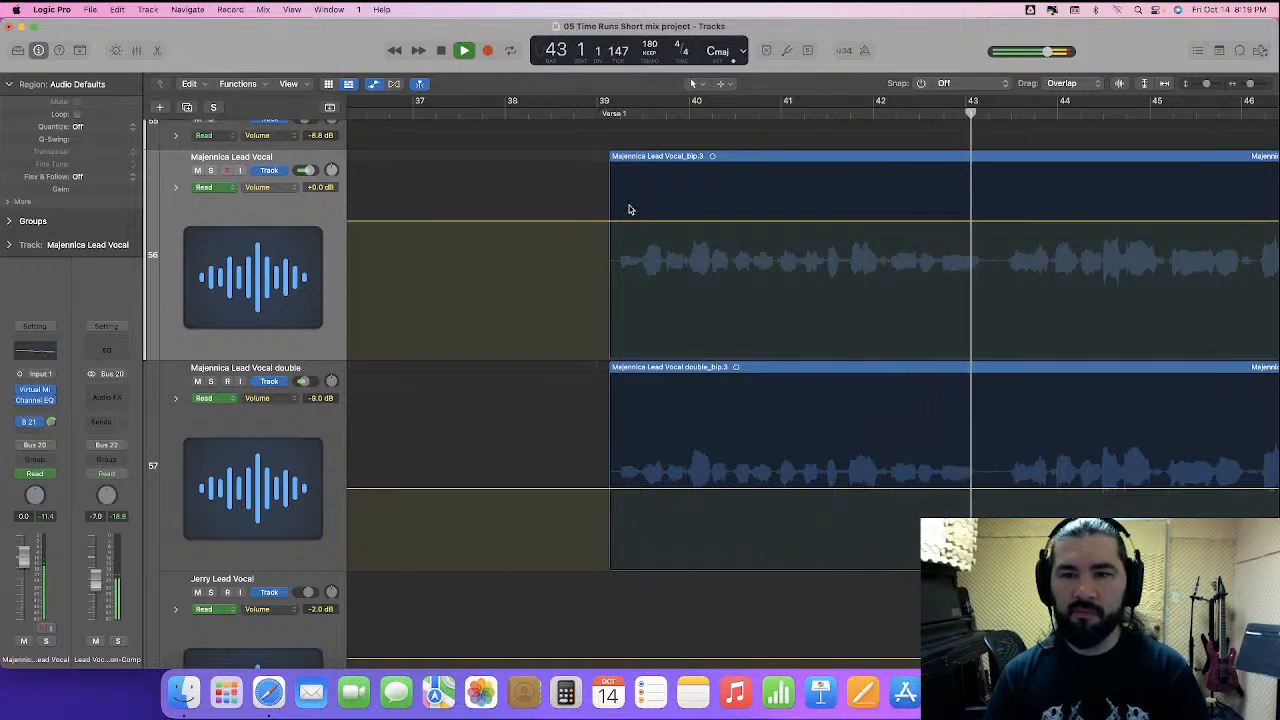
- Boost the opening words after bar 39 to +2.0 dB on Majennica Lead Vocal and -7.0 dB on the double, and audition them
key("super+Right")
scroll(575, 346, "left", 5)
left_click_drag(522, 283, 583, 446)
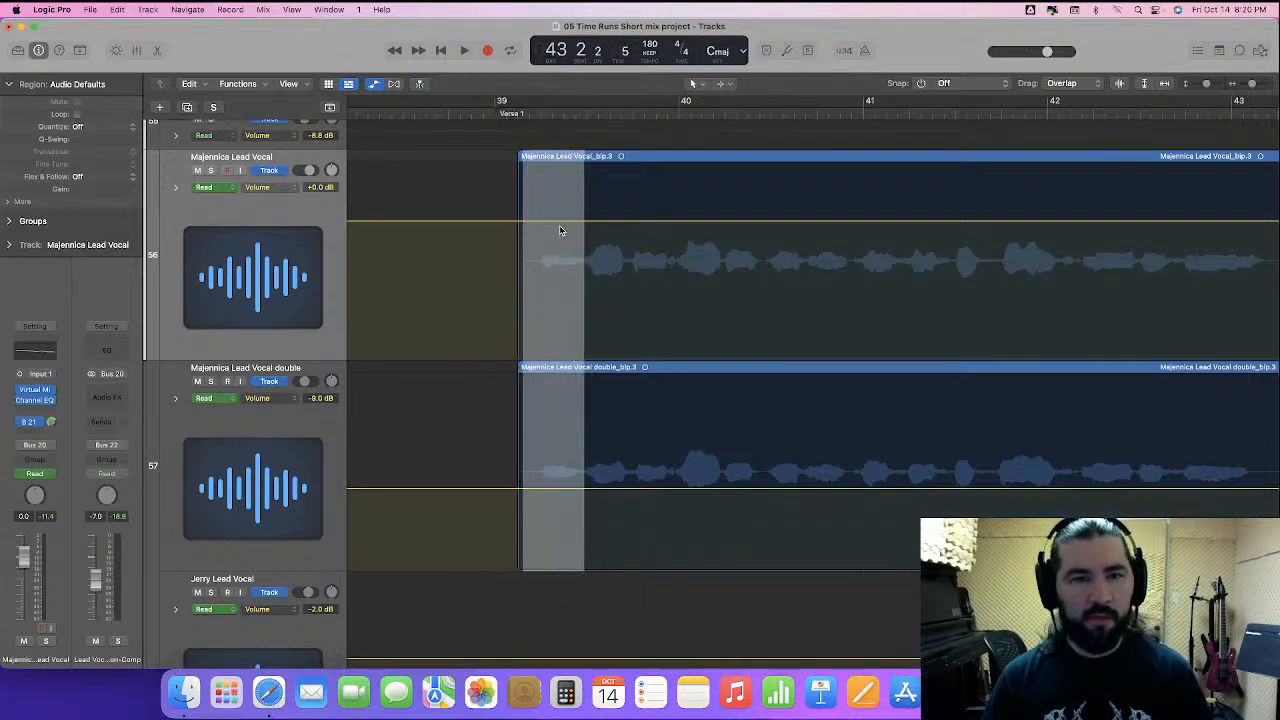
left_click_drag(559, 226, 560, 208)
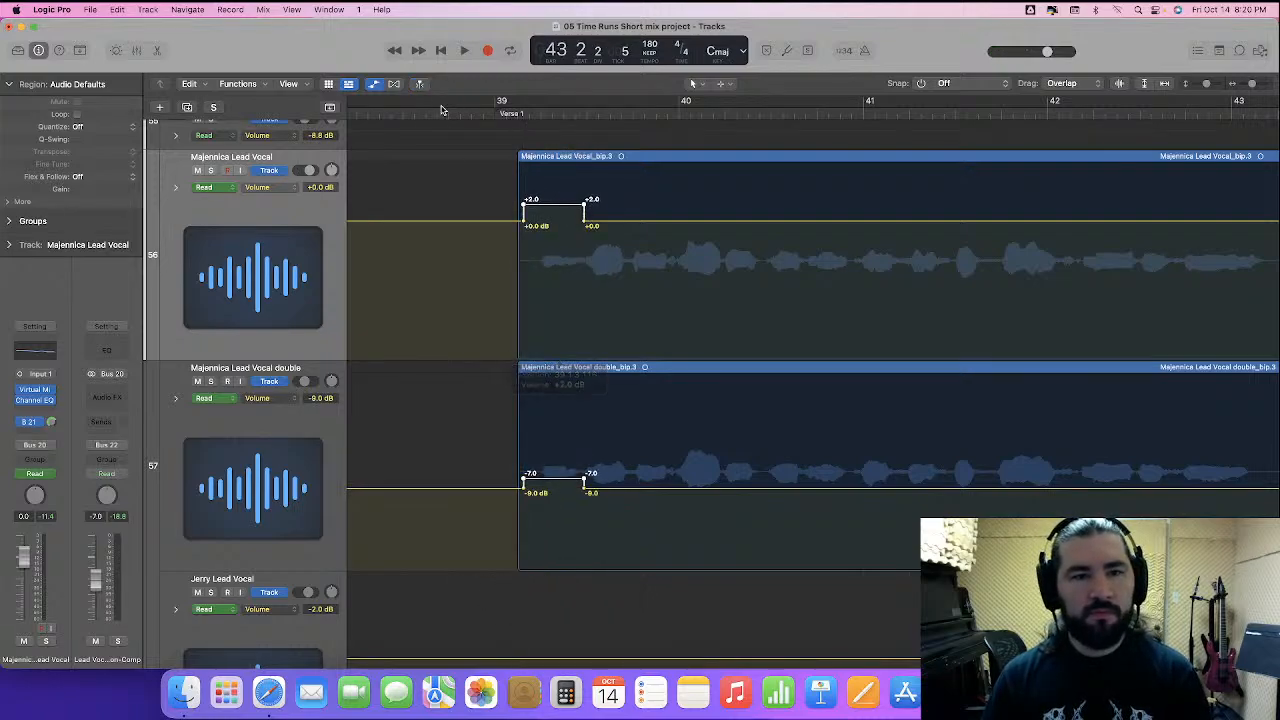
key("space")
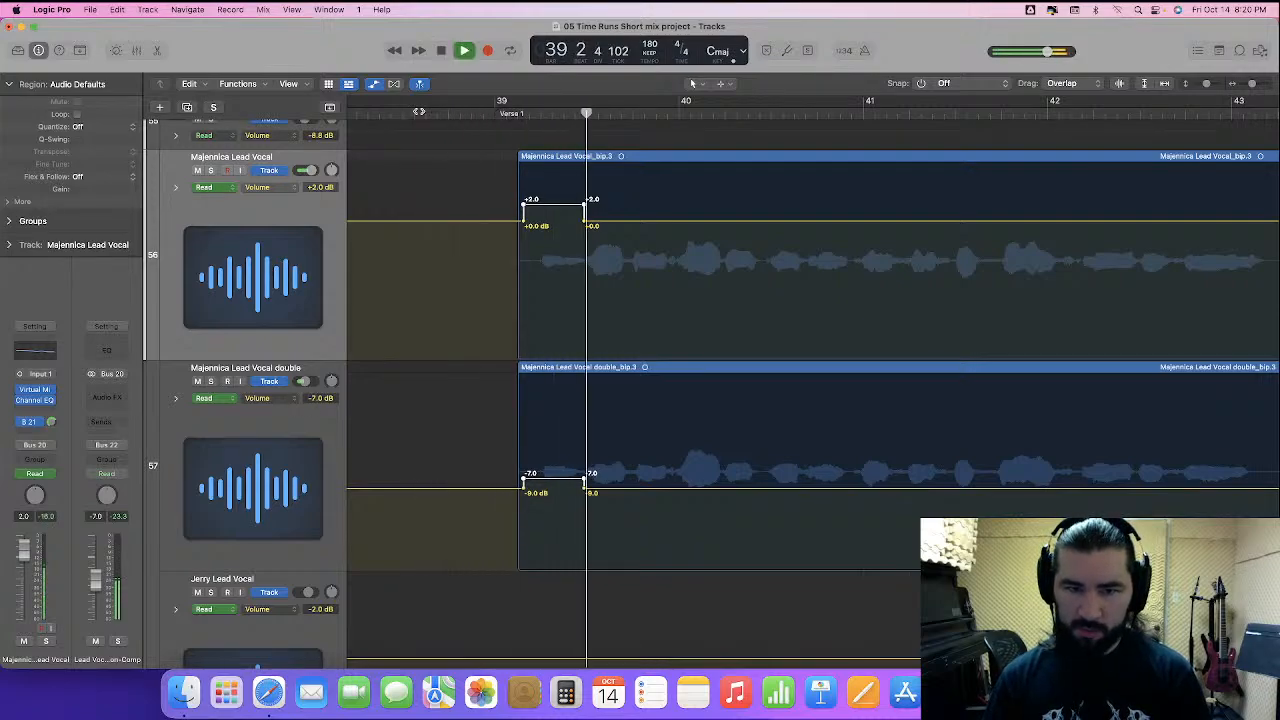
key("space")
- Raise the opening-word boosts to +3.0 dB on the lead and -6.0 dB on the double, and replay from before bar 39
left_click(553, 209)
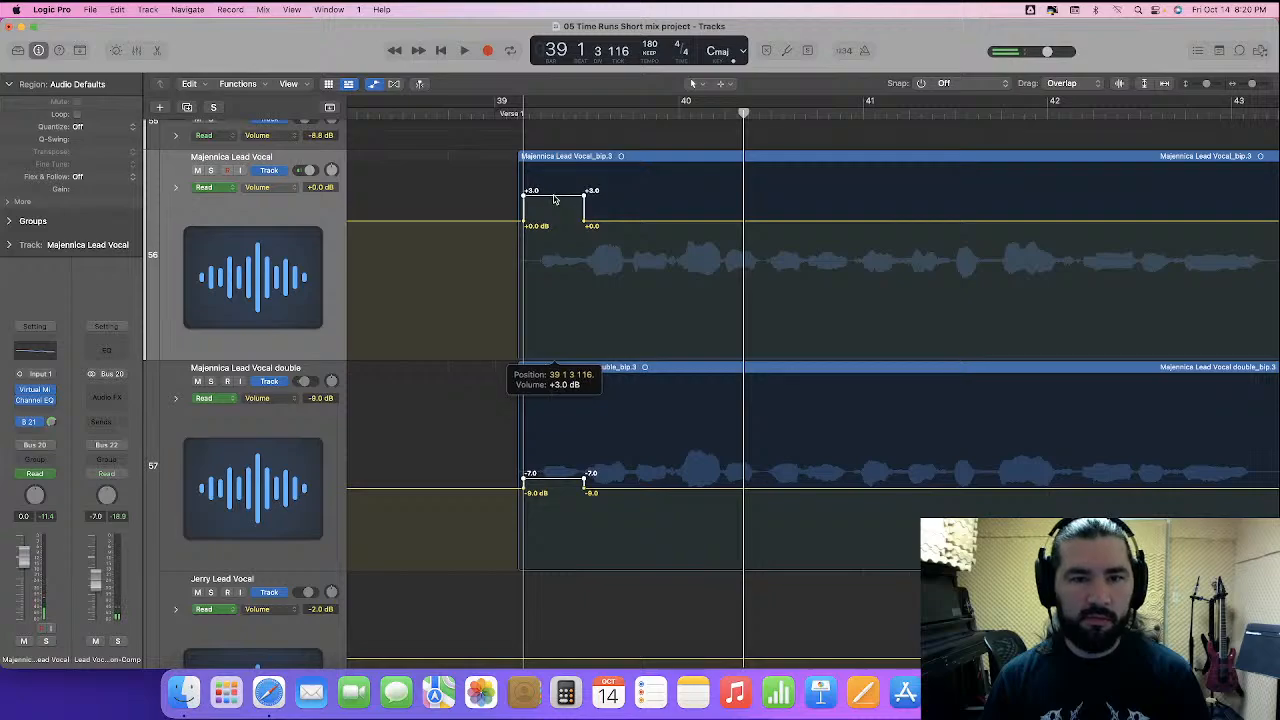
left_click_drag(555, 200, 555, 200)
left_click(399, 113)
key("space")
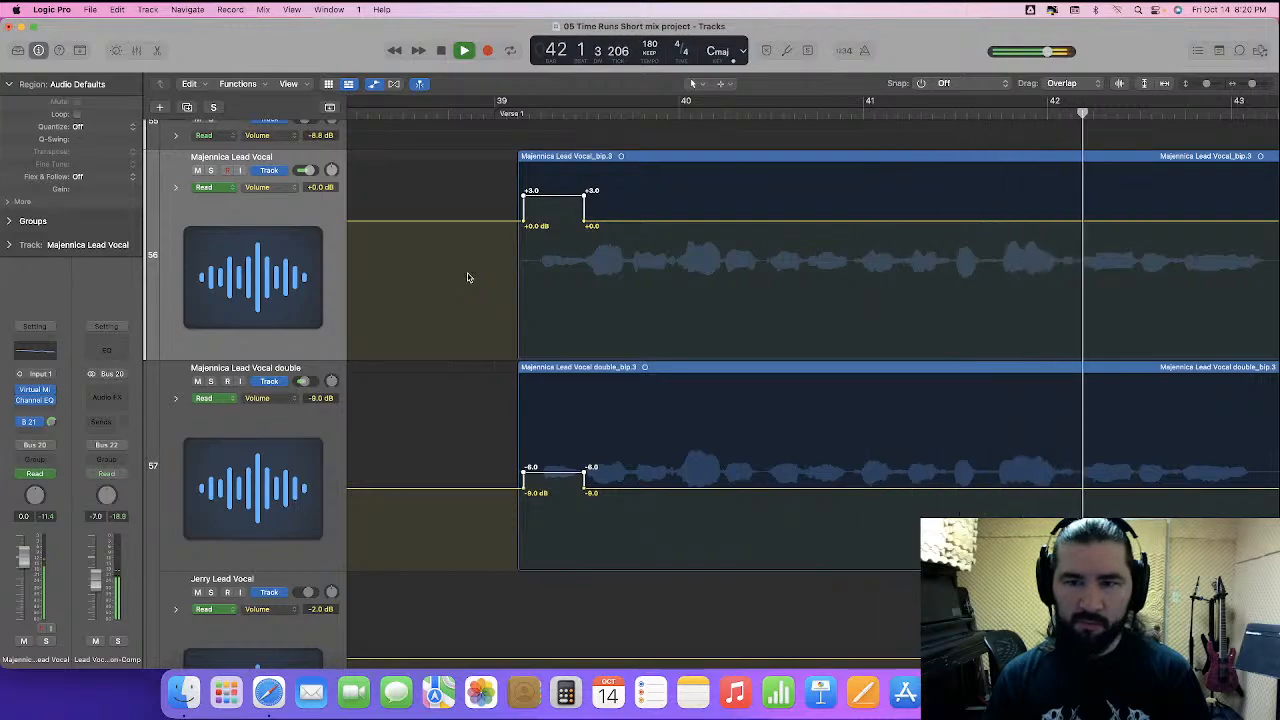
key("space")
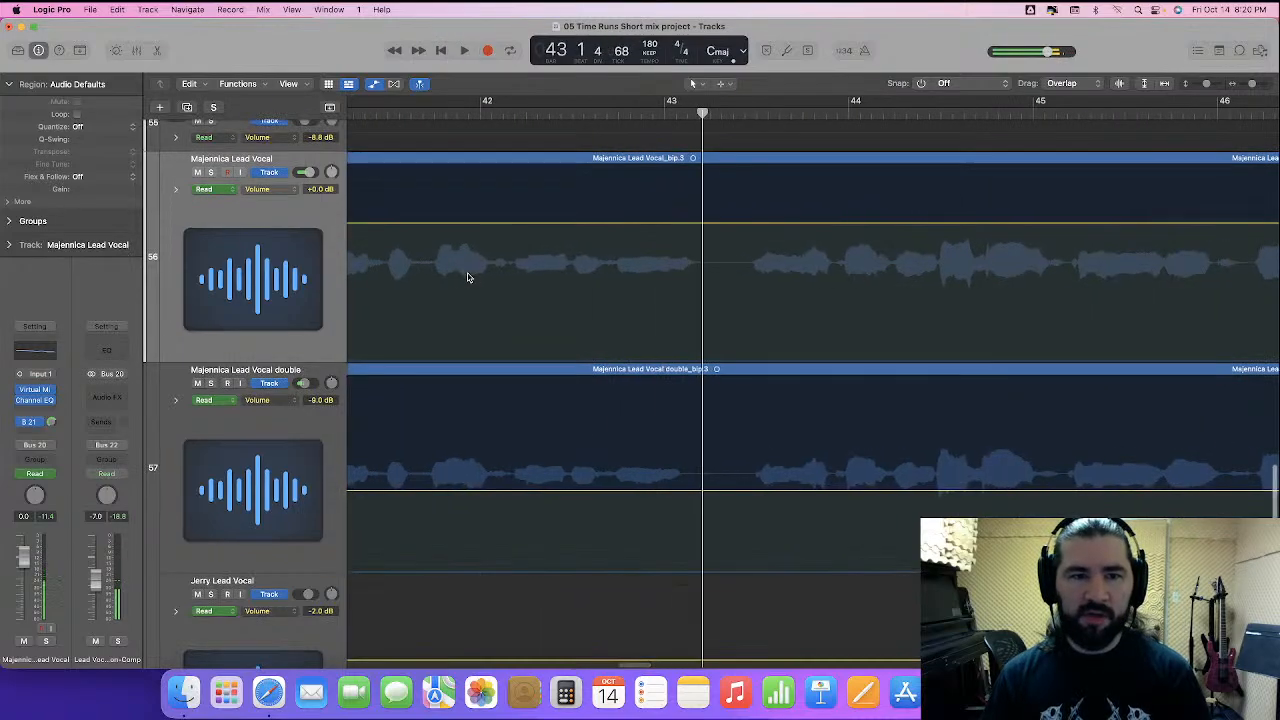
- Audition from bar 41 and boost the phrase spanning bars 42 to 43 to +2.0 dB on the lead and -7.0 dB on the double
scroll(490, 280, "left", 2)
left_click(399, 113)
key("space")
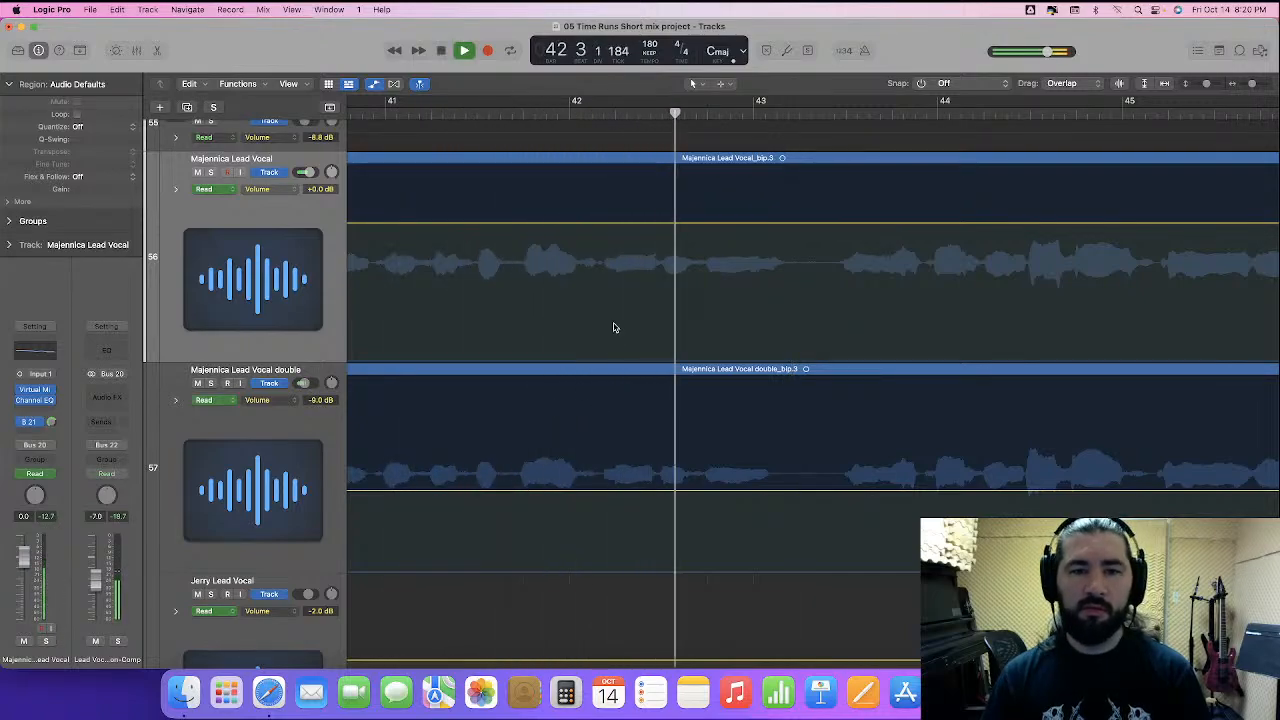
key("space")
mouse_move(594, 273)
left_mouse_down()
mouse_move(614, 490)
mouse_move(830, 490)
left_mouse_up()
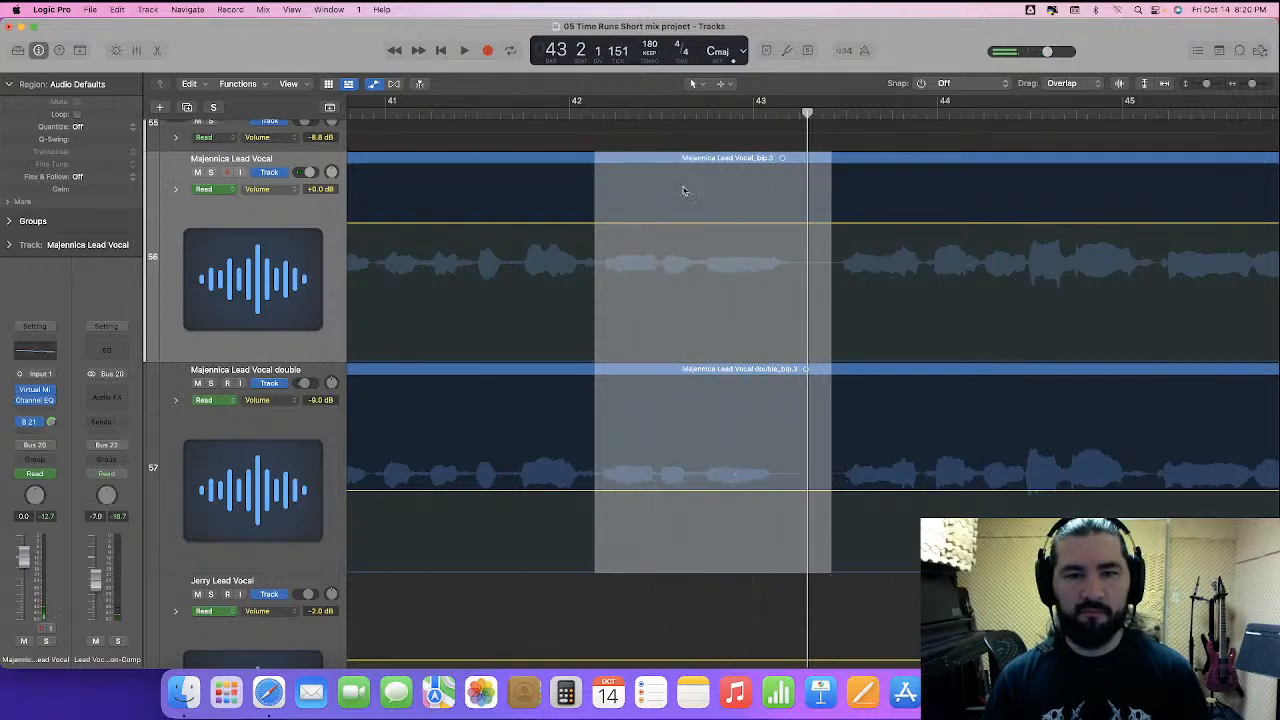
left_click_drag(688, 226, 688, 216)
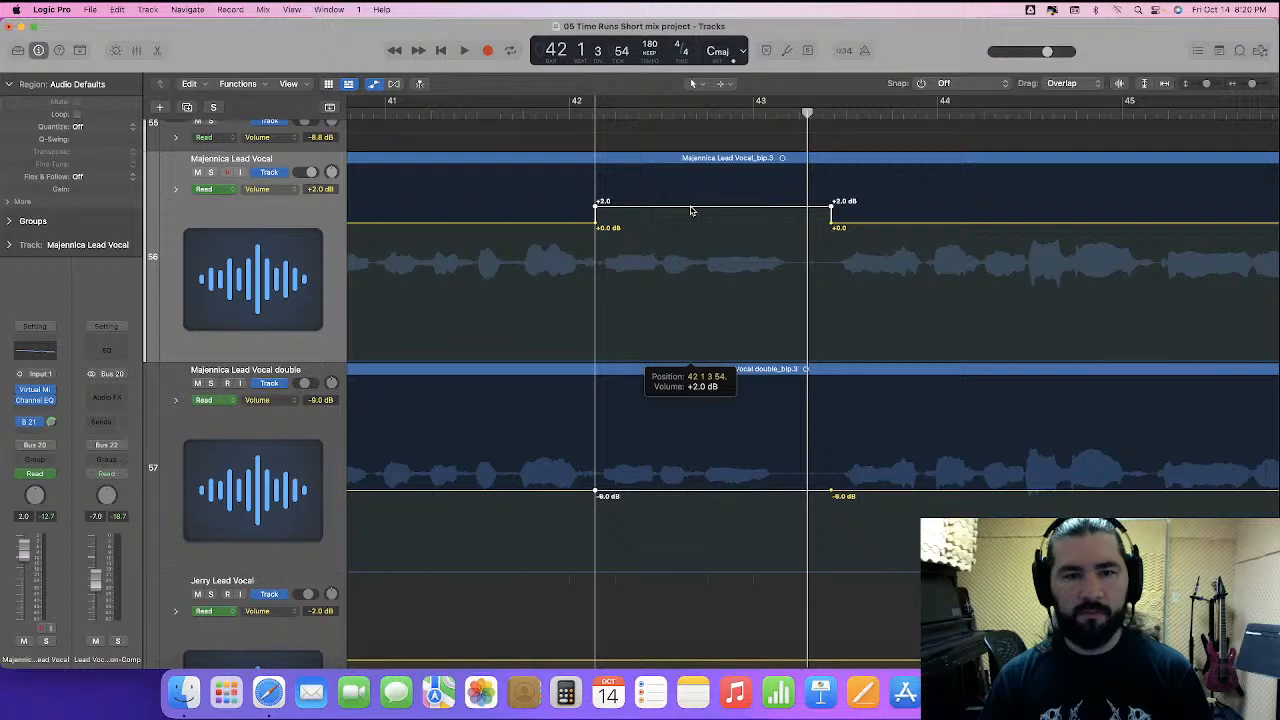
left_click_drag(691, 211, 691, 211)
- Review the Verse 1 volume boosts and replay both vocals from just before bar 41 onward
scroll(691, 211, "left", 12)
scroll(675, 236, "right", 5)
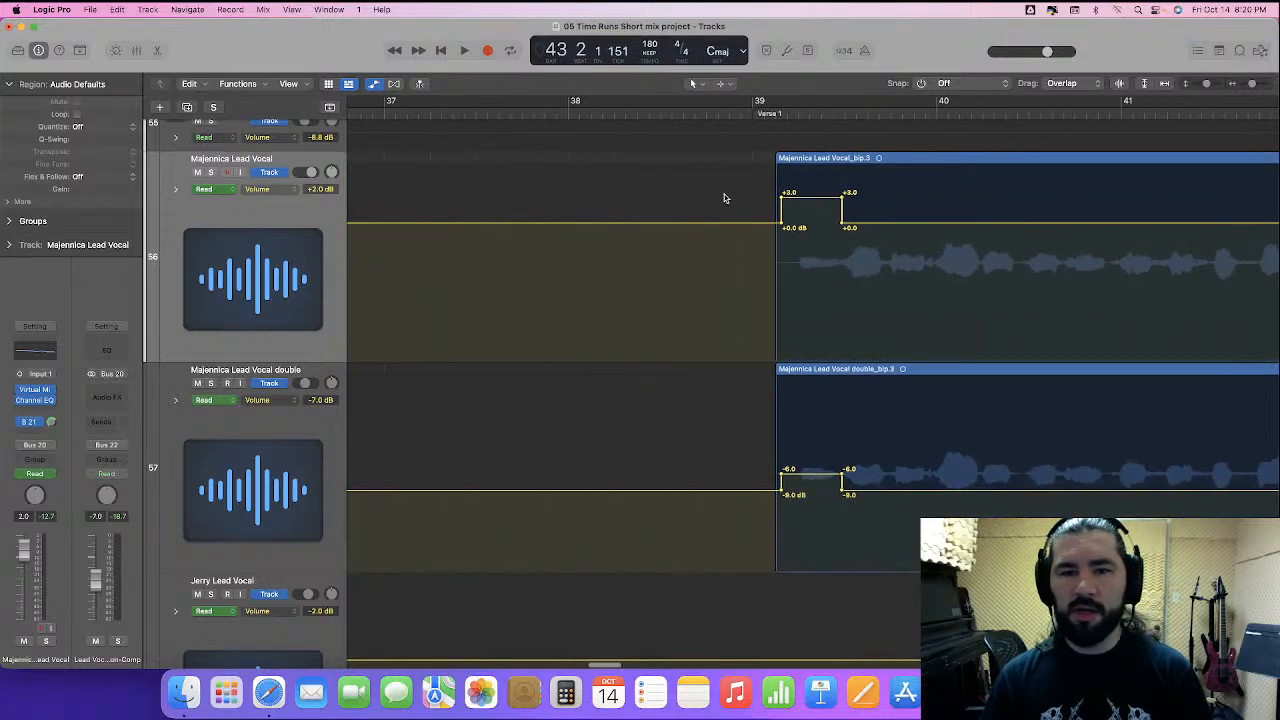
left_click_drag(699, 238, 760, 440)
left_click_drag(748, 221, 790, 517)
scroll(783, 514, "right", 10)
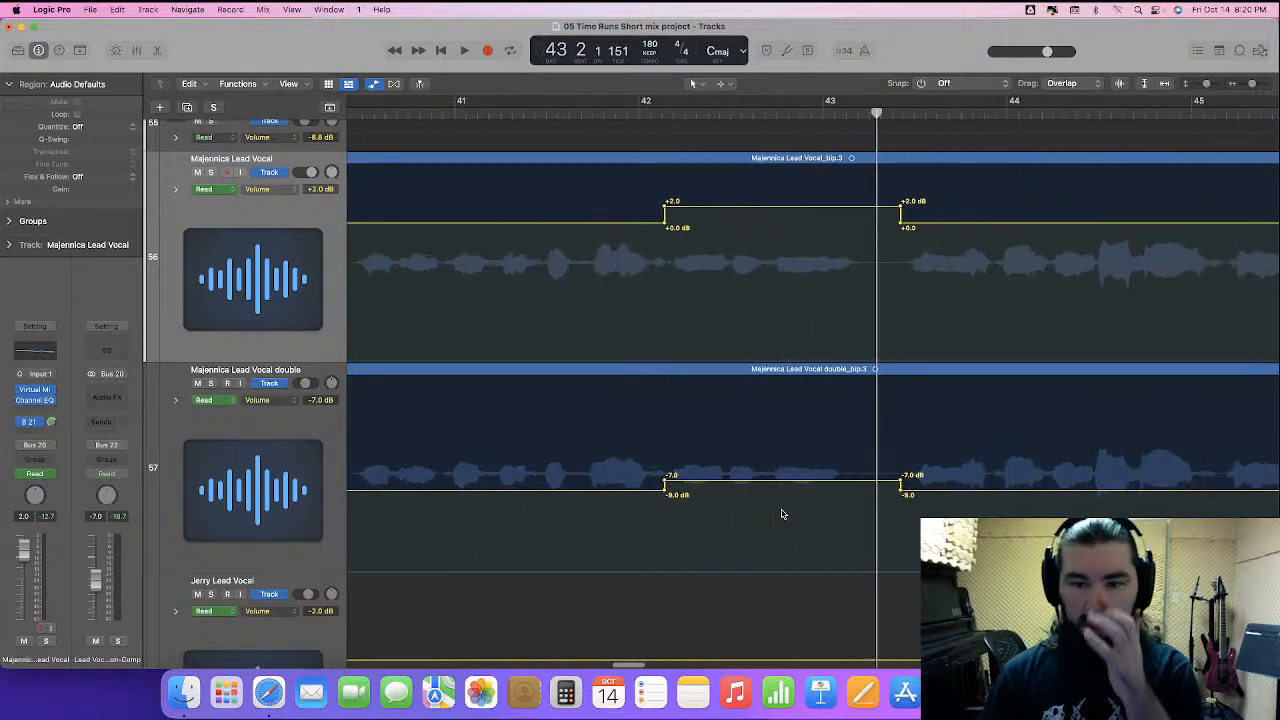
left_click(384, 112)
key("space")
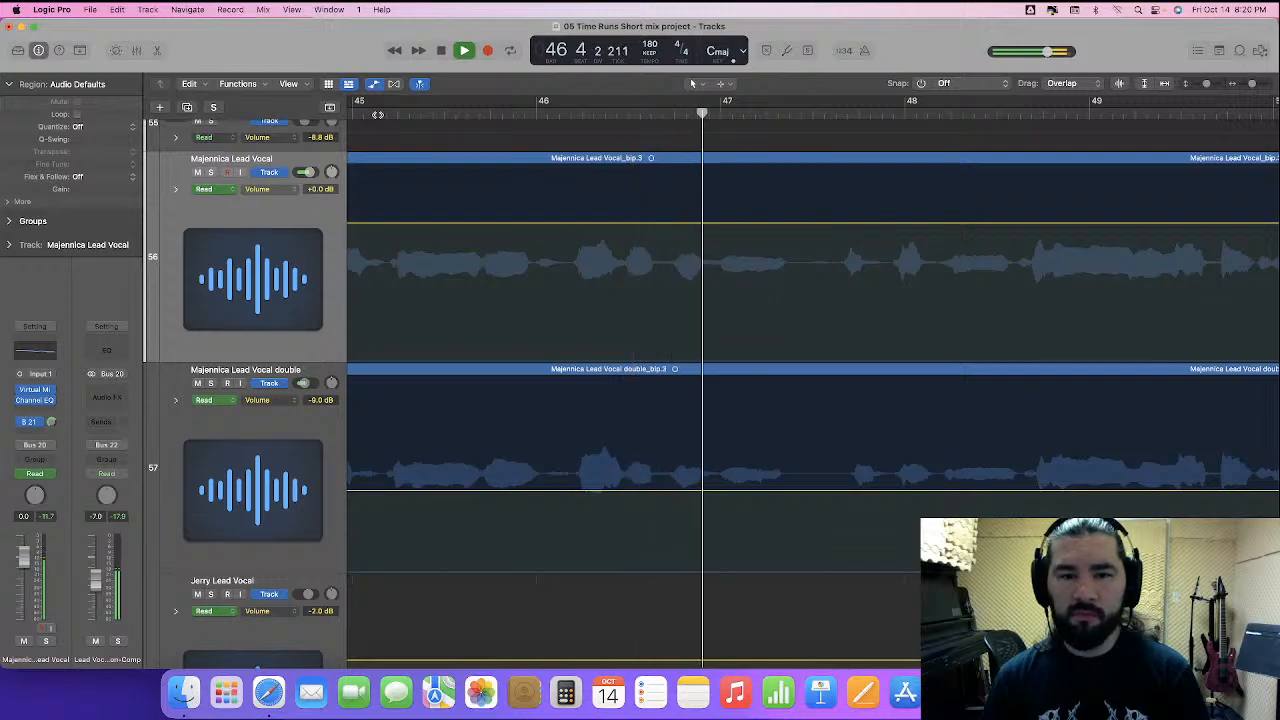
- Audition from just after bar 45 and boost the phrase spanning bars 46 to 47 to +1.0 dB on the lead vocal and -8.0 dB on the double
left_click(378, 112)
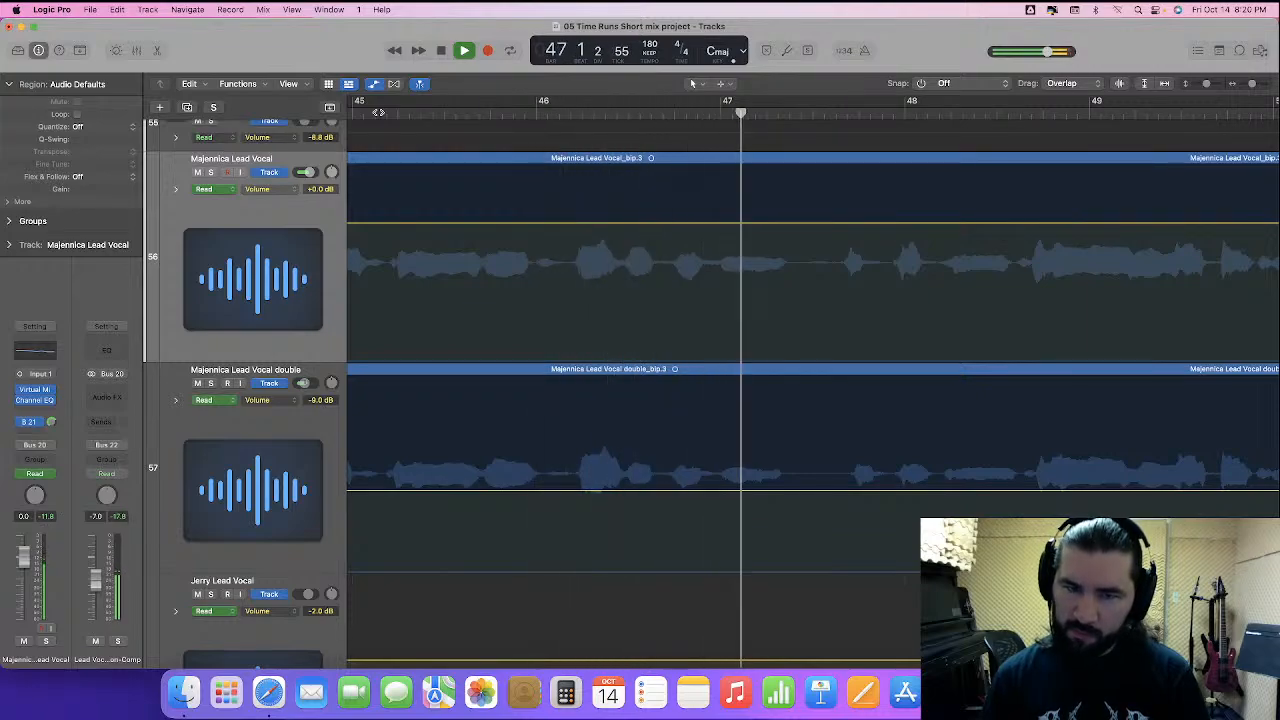
key("space")
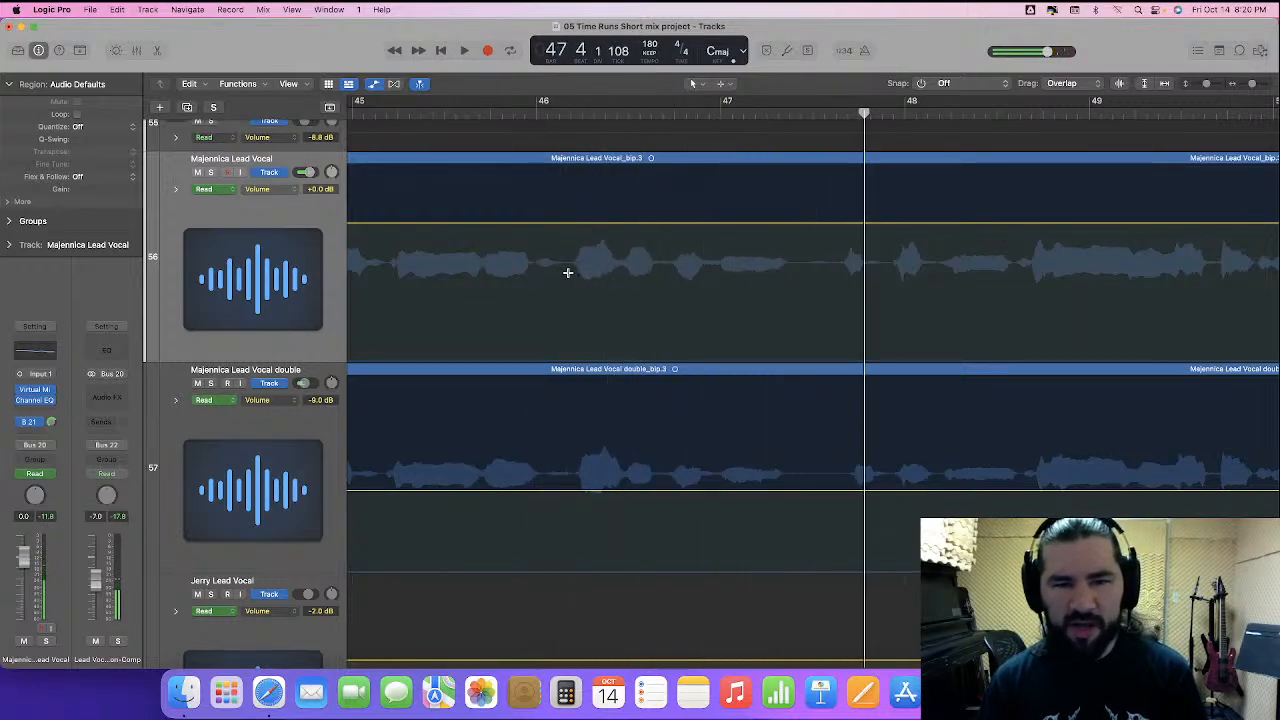
left_click_drag(567, 272, 838, 455)
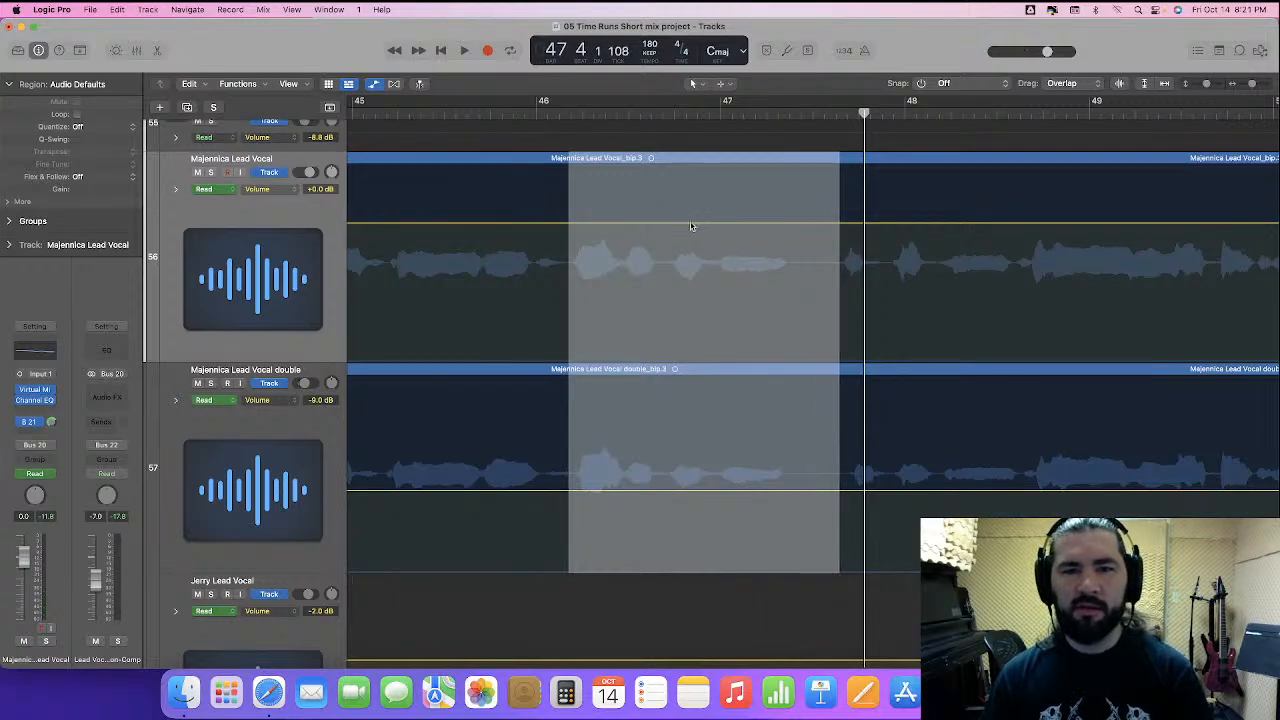
left_click_drag(690, 227, 691, 218)
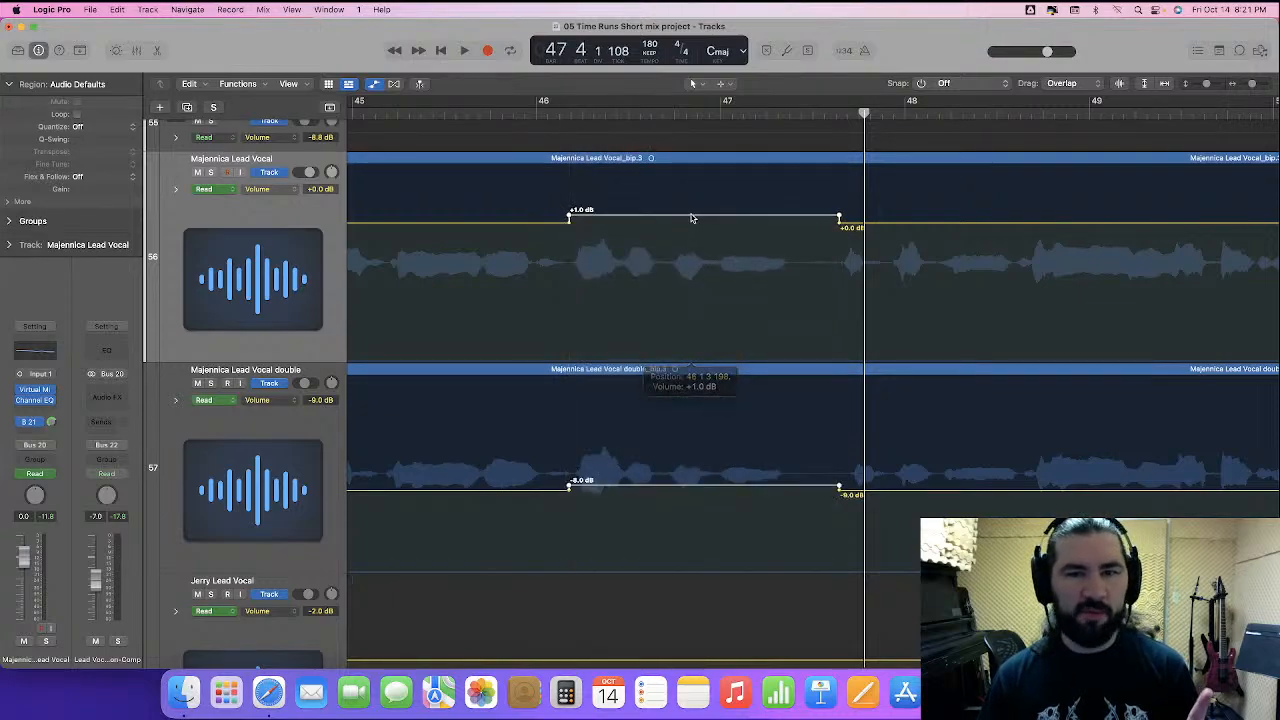
key("space")
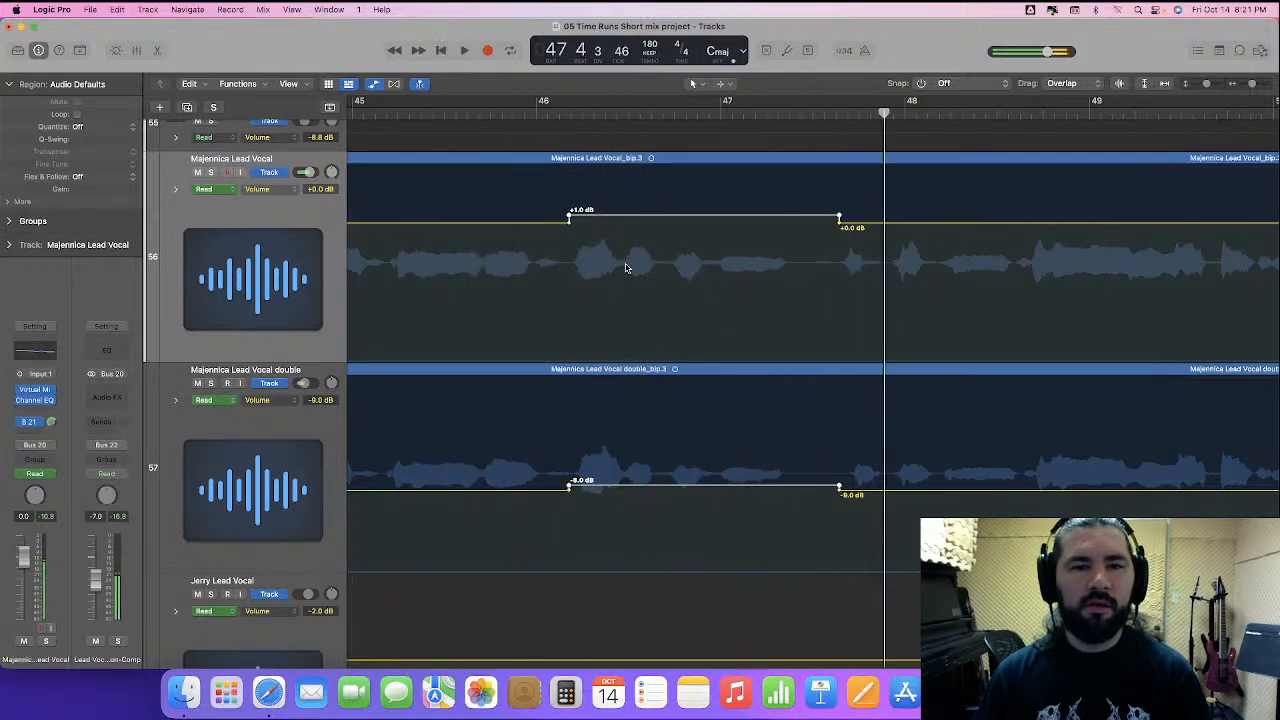
key("space")
- Enlarge the Steinway Grand Piano 2 Right Hand track and audition the passage from just before bar 46
scroll(626, 268, "up", 15)
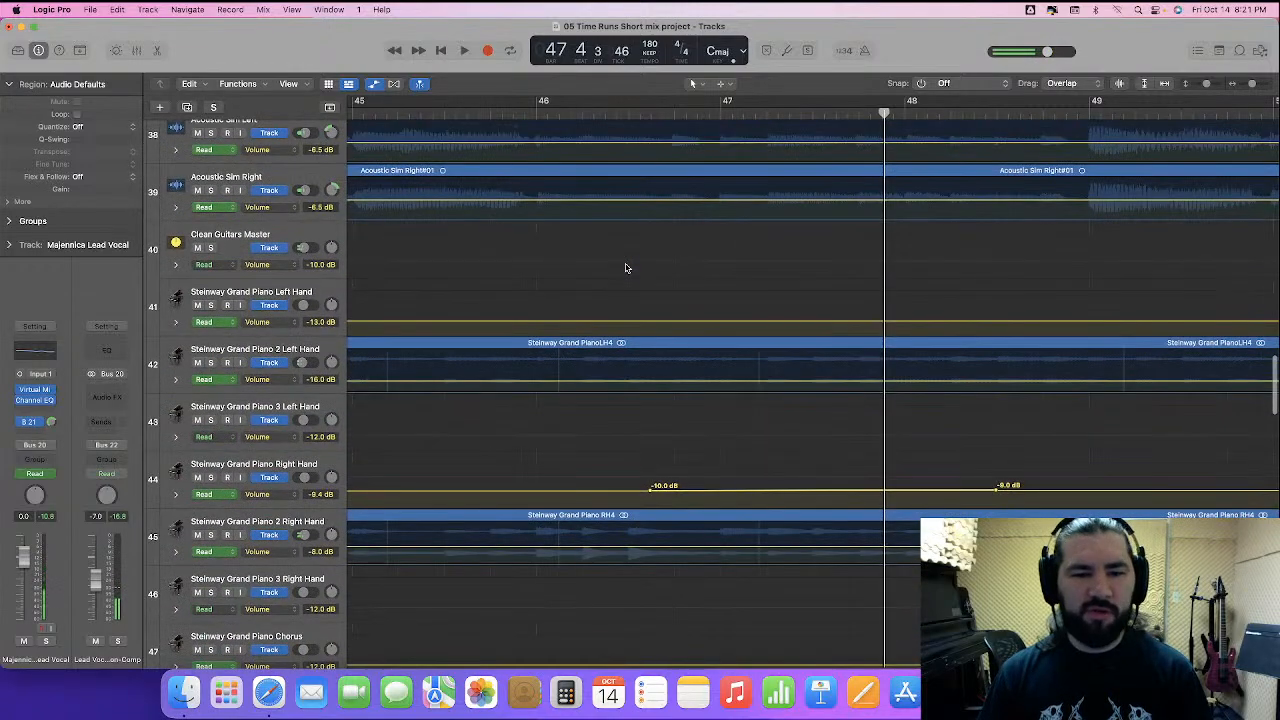
scroll(626, 268, "down", 2)
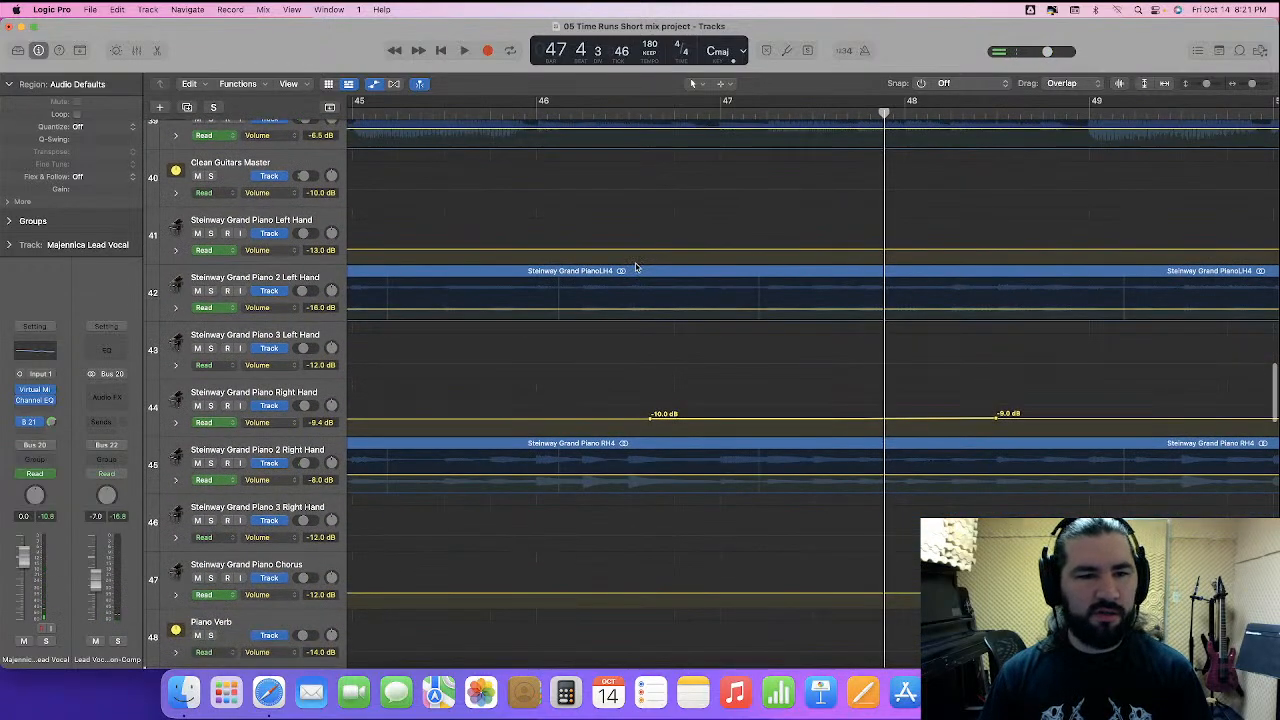
scroll(635, 268, "down", 2)
left_click_drag(280, 415, 280, 542)
double_click(493, 111)
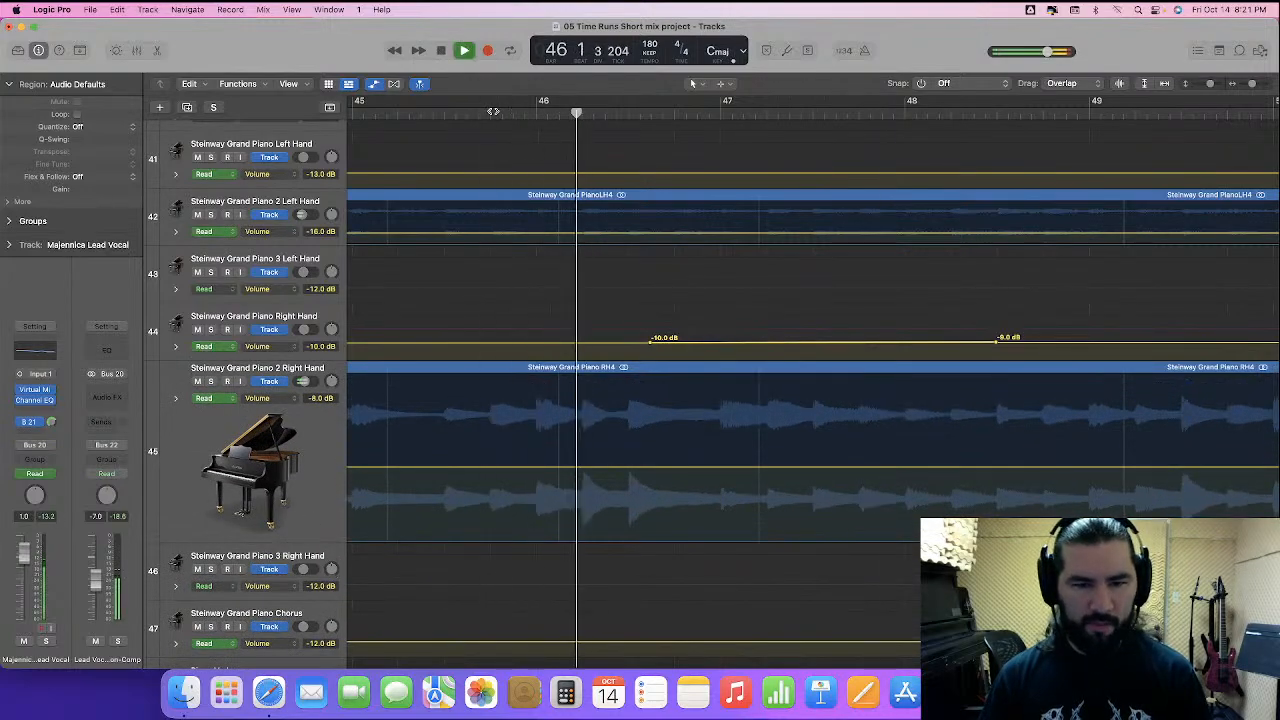
key("space")
scroll(662, 479, "down", 1)
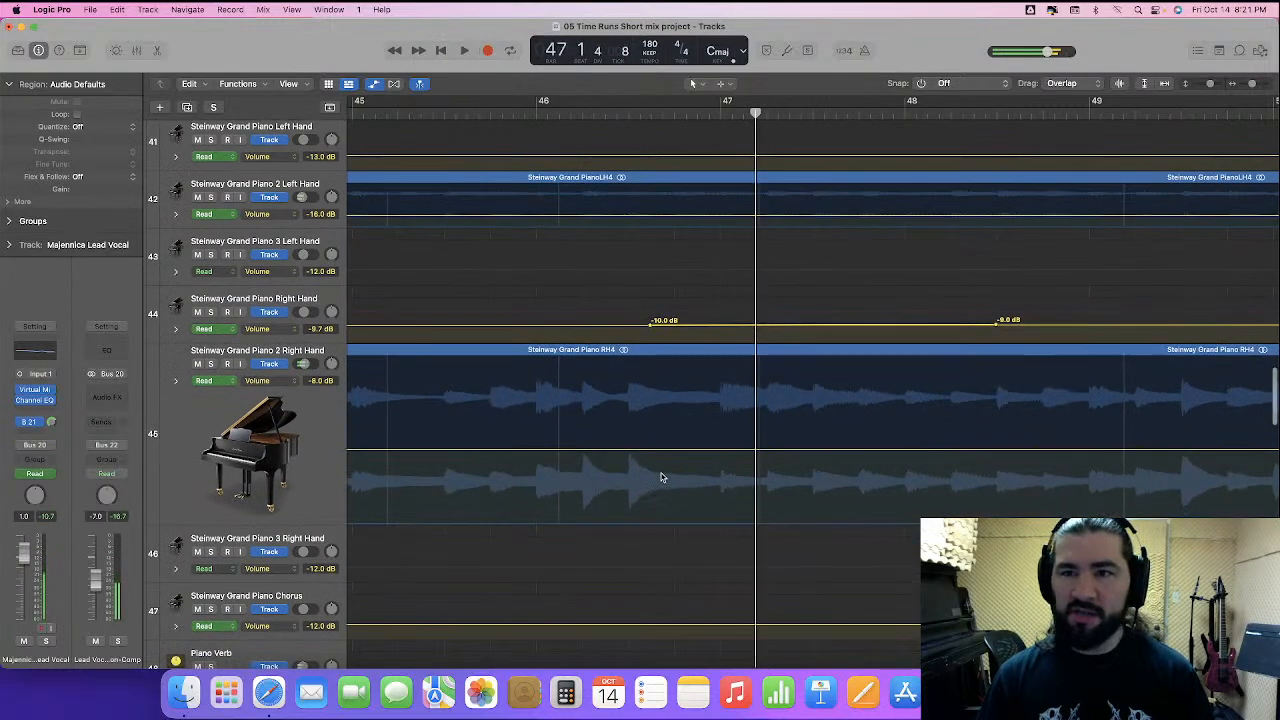
- Lower the Steinway Grand Piano 2 Right Hand notes within bar 46 to -9.5 dB, replay from after bar 45, and shrink the track height
left_click_drag(579, 483, 717, 498)
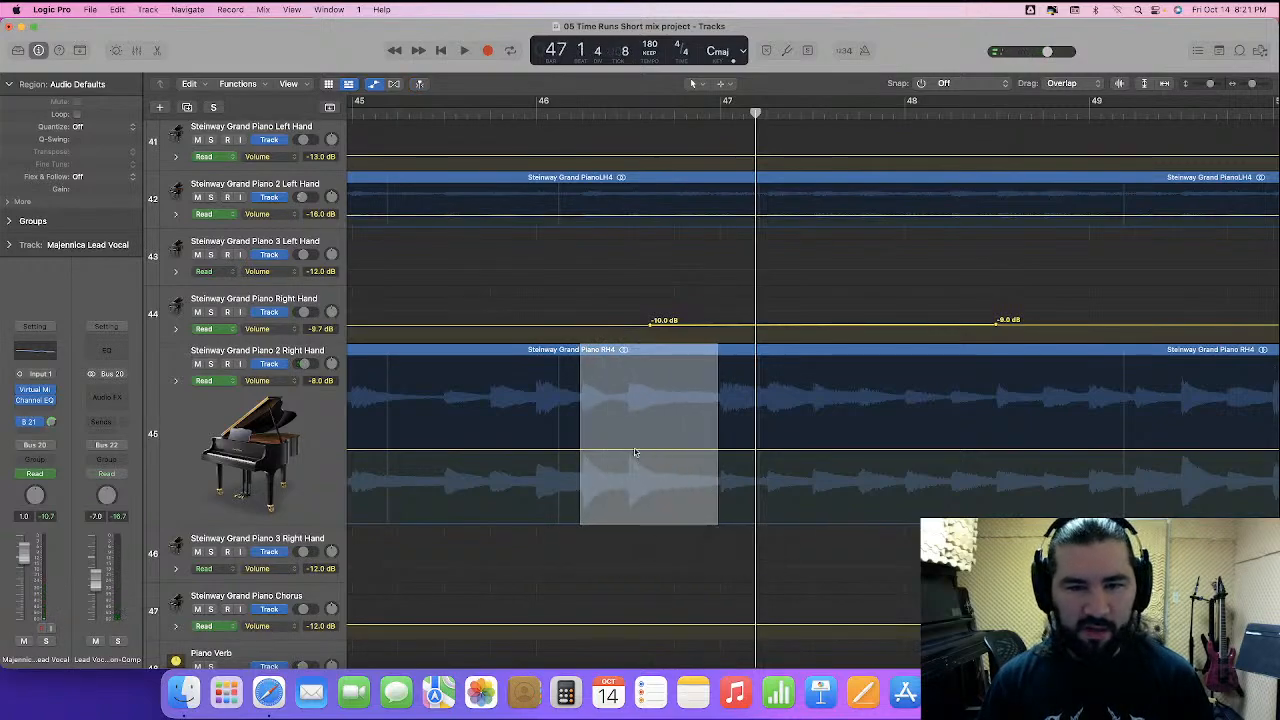
left_click(635, 453)
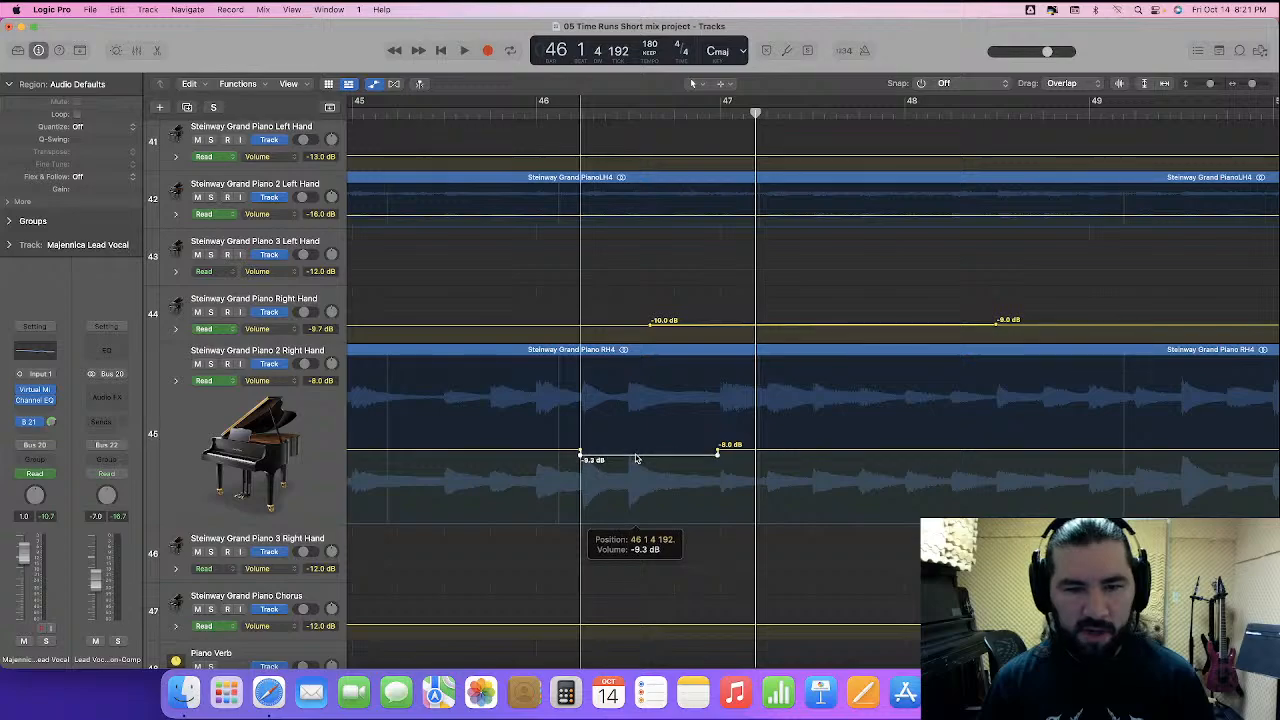
double_click(395, 114)
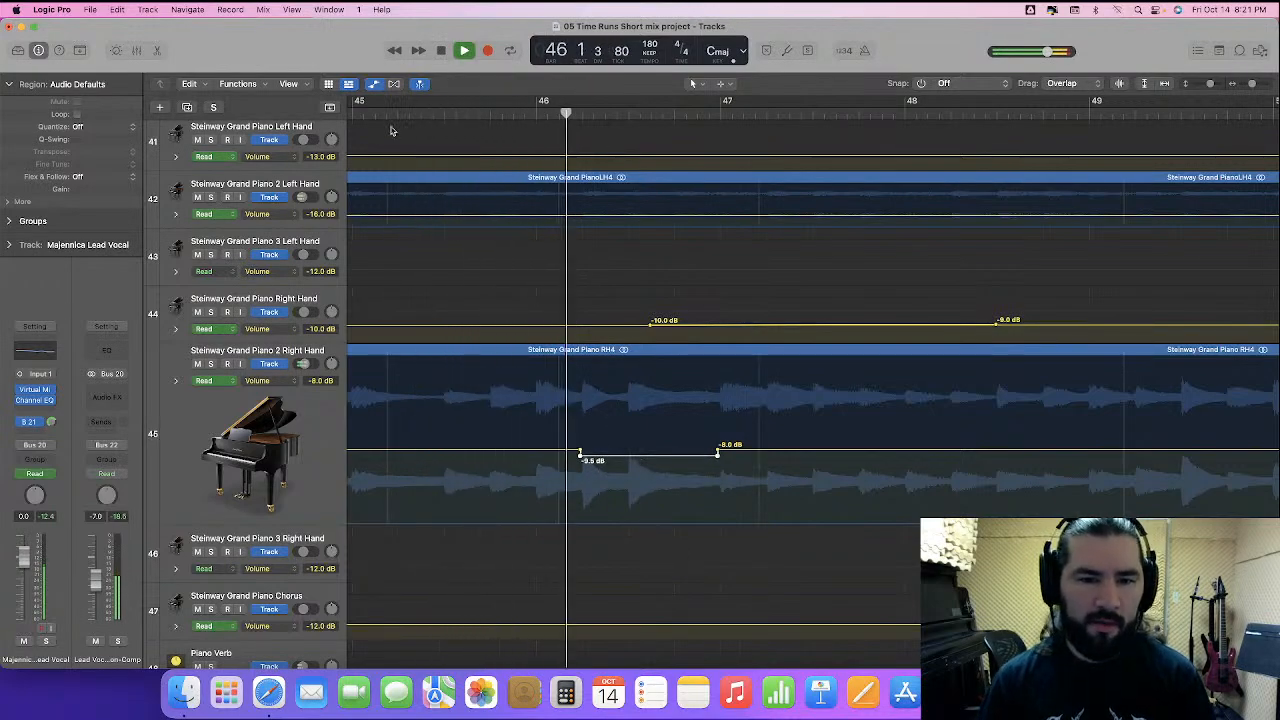
left_click_drag(253, 521, 256, 400)
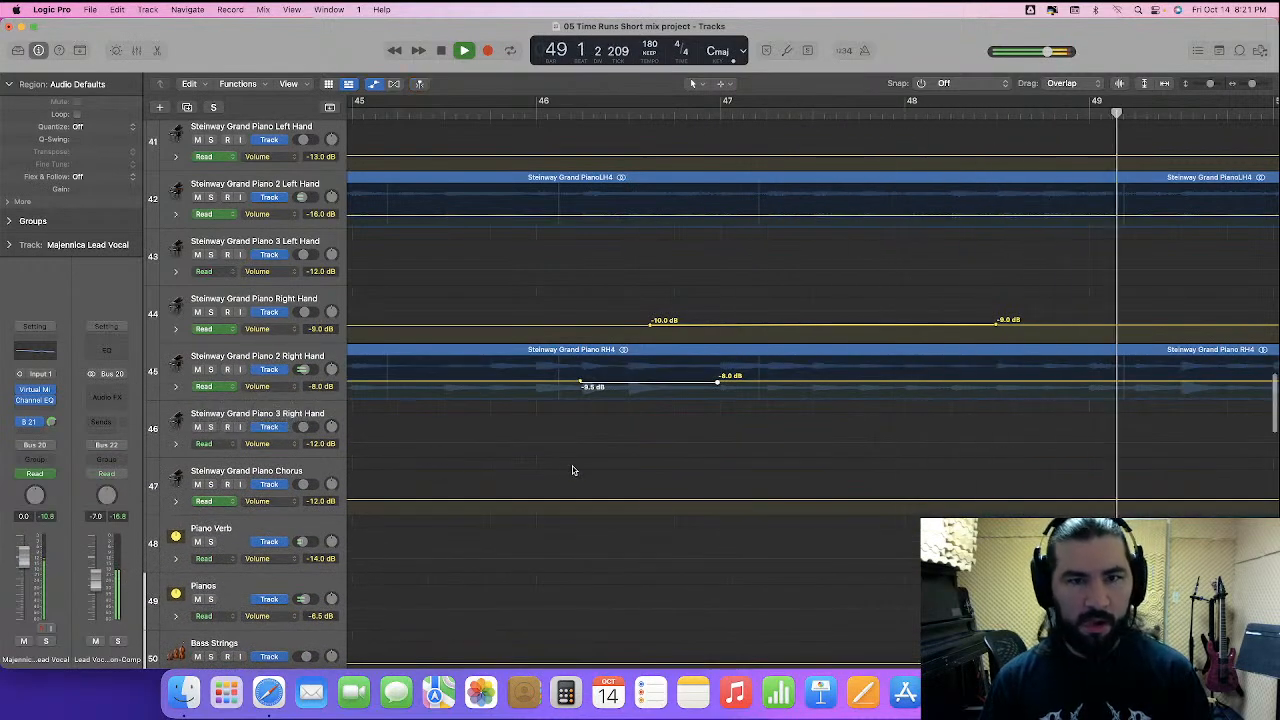
- Return to the lead vocal and its double and replay from just before bar 48 to check their levels
scroll(573, 470, "down", 8)
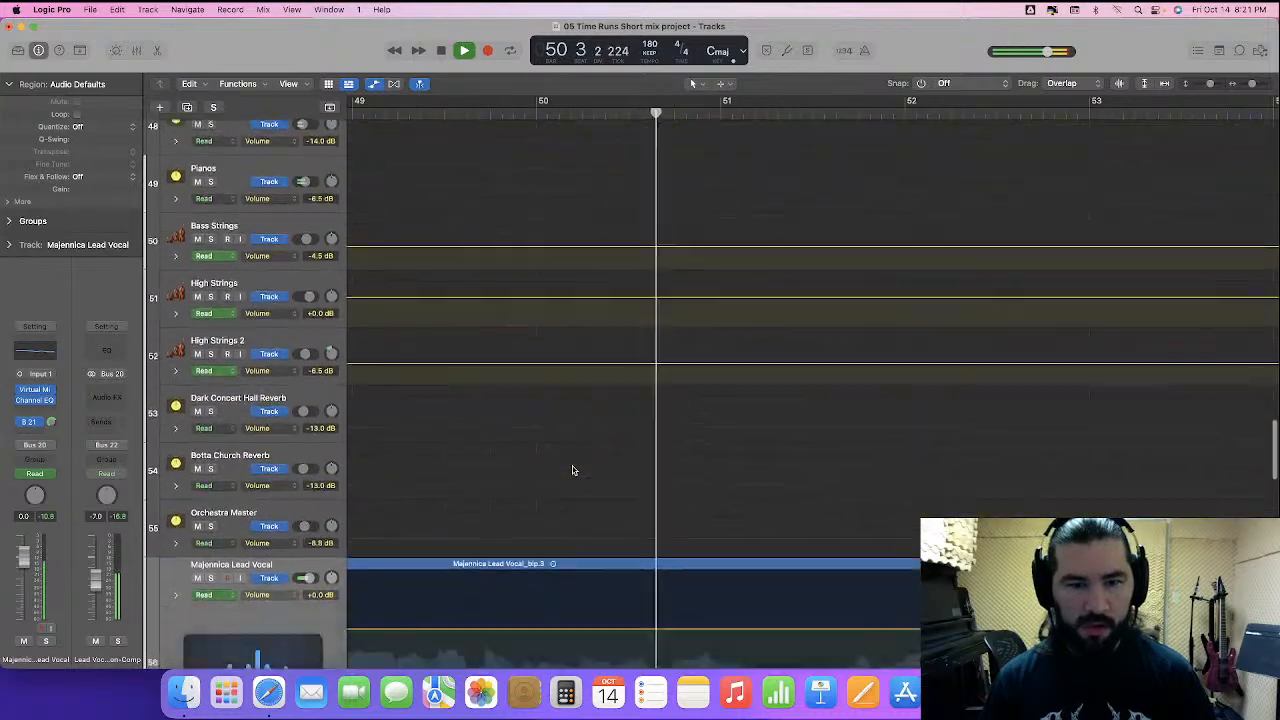
scroll(573, 470, "down", 7)
scroll(486, 237, "left", 4)
left_click(393, 112)
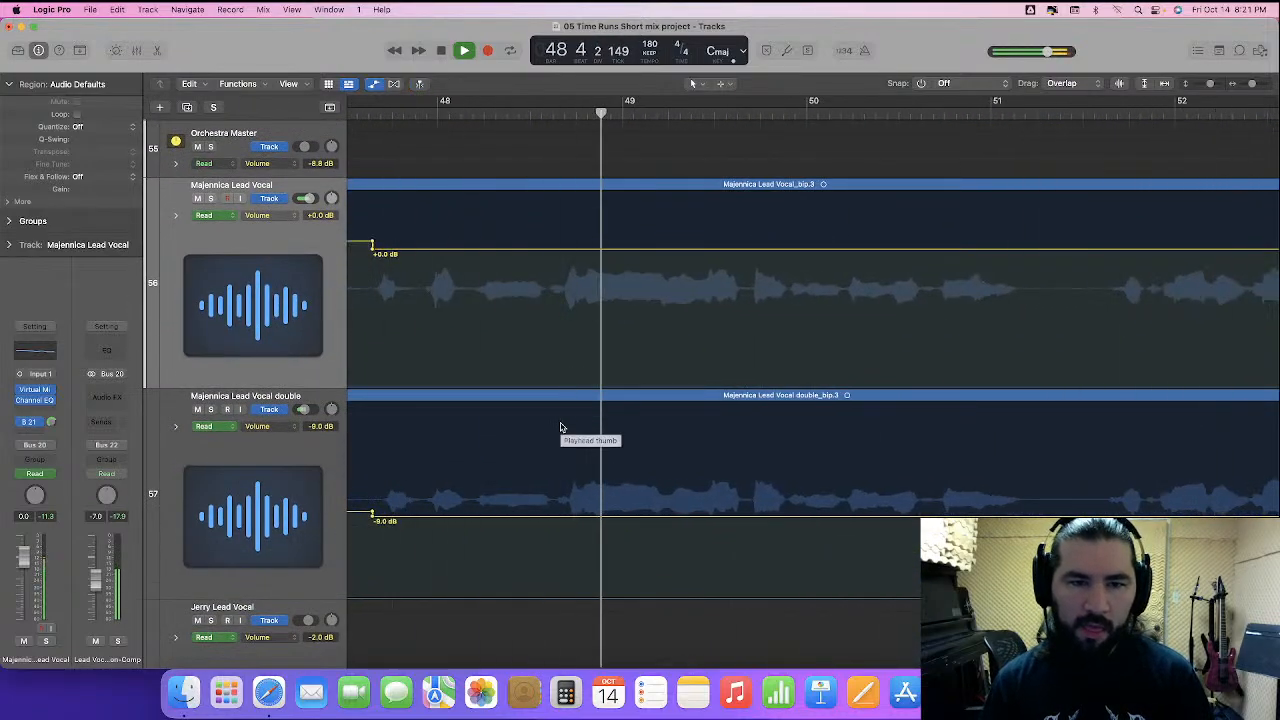
scroll(562, 429, "left", 3)
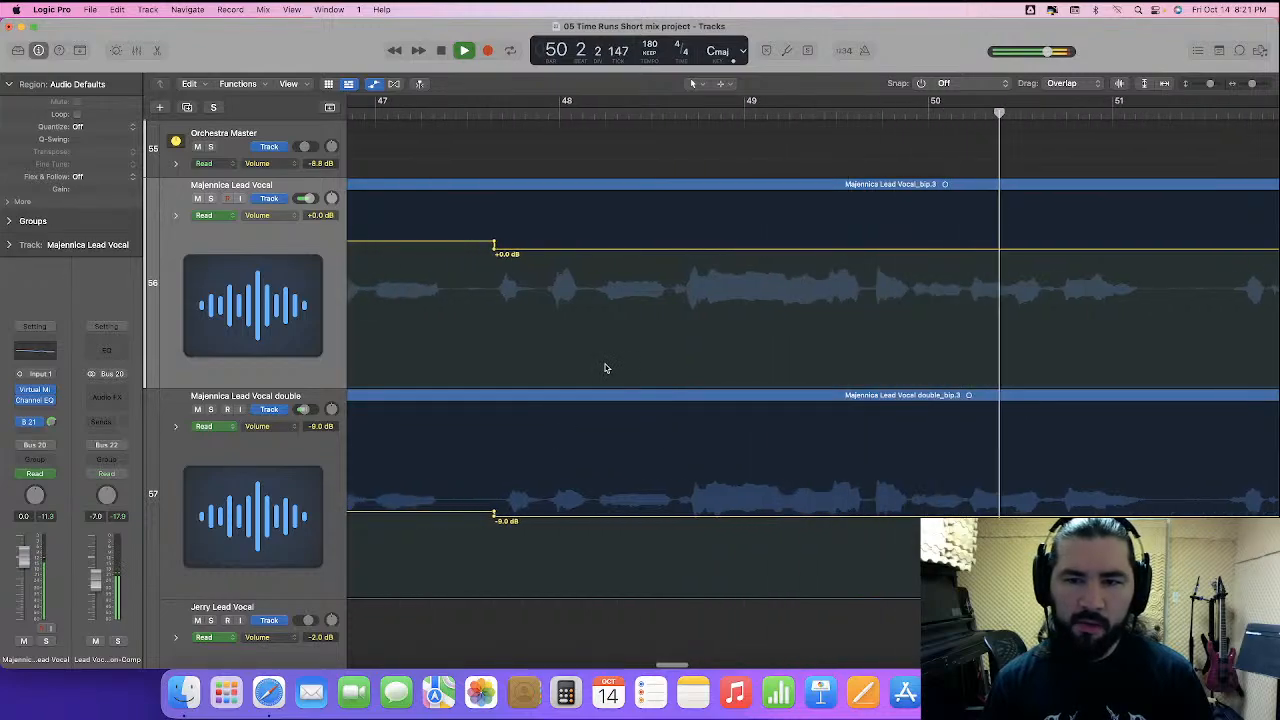
- Audition from mid-bar 47 and boost the short phrase inside bar 48 to +1.5 dB on the lead vocal and -7.5 dB on the double
key("space")
left_click(482, 113)
key("space")
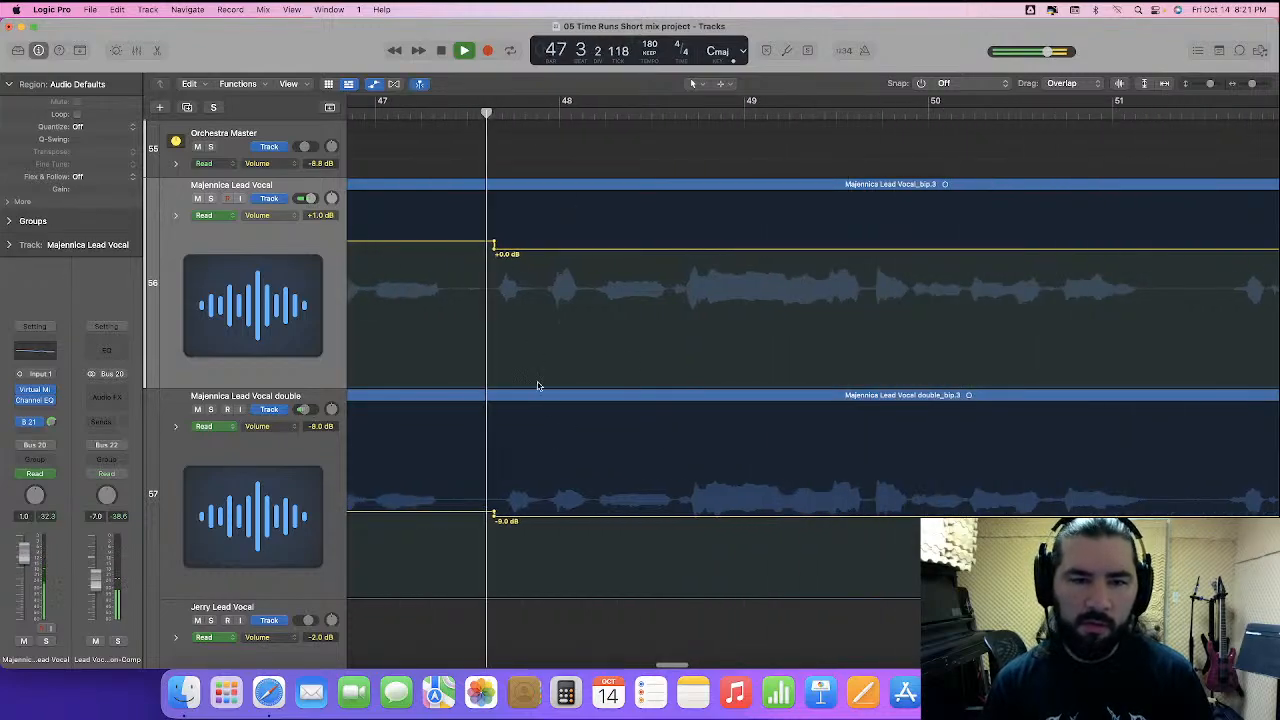
key("space")
left_click_drag(593, 303, 676, 490)
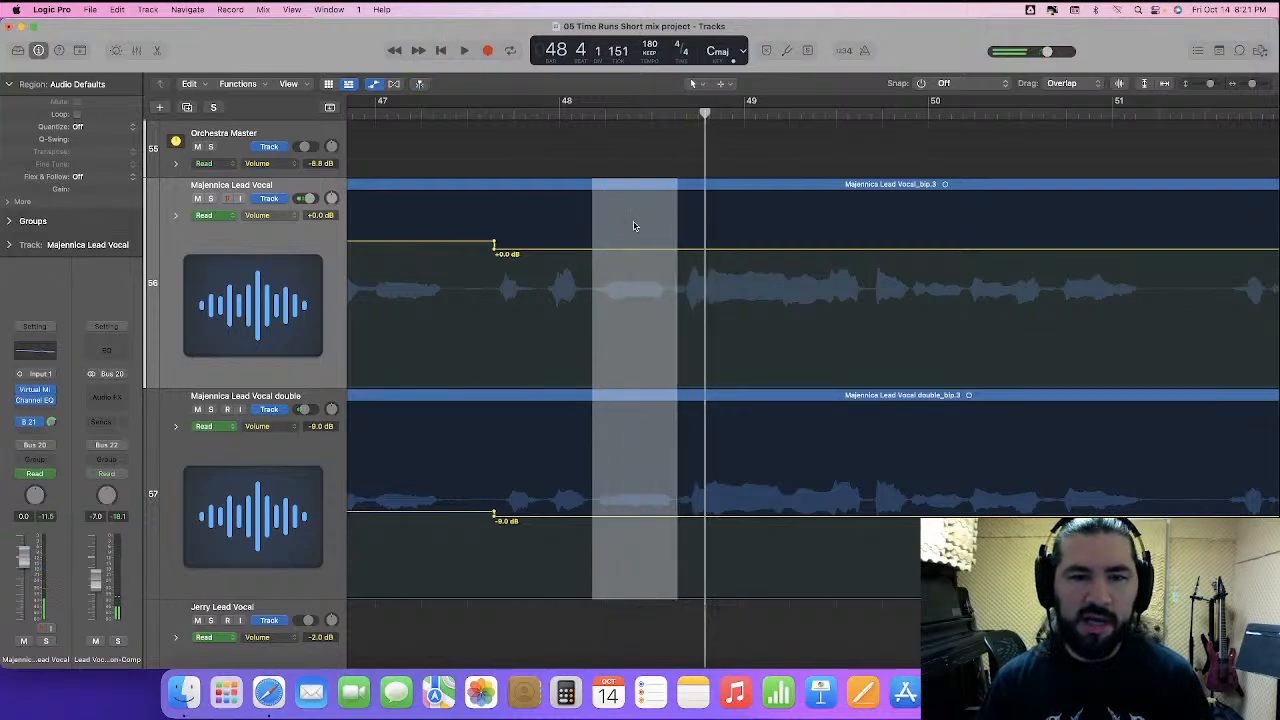
left_click_drag(636, 251, 640, 245)
- Boost the phrase from just before bar 50 into bar 51 to +2.0 dB on the lead and -7.0 dB on the double, and replay from before bar 47
scroll(683, 313, "right", 3)
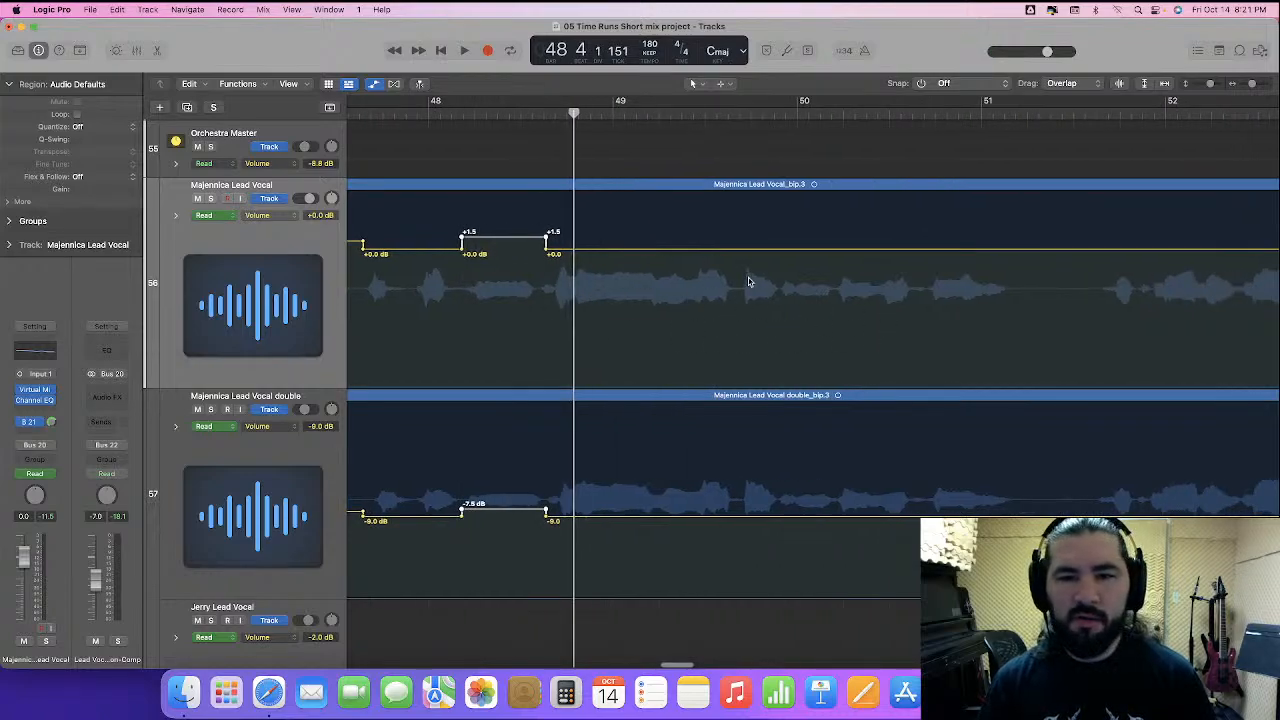
left_click_drag(780, 291, 1038, 480)
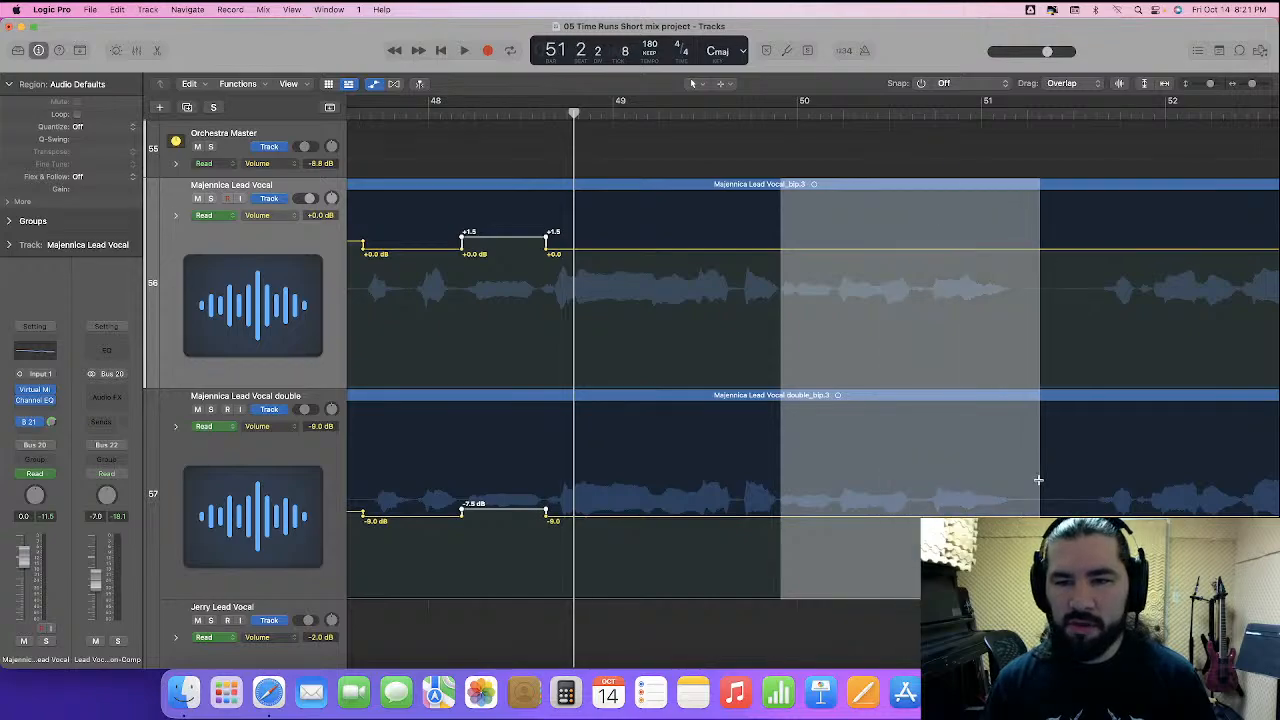
left_click_drag(910, 252, 911, 235)
left_click(404, 107)
key("space")
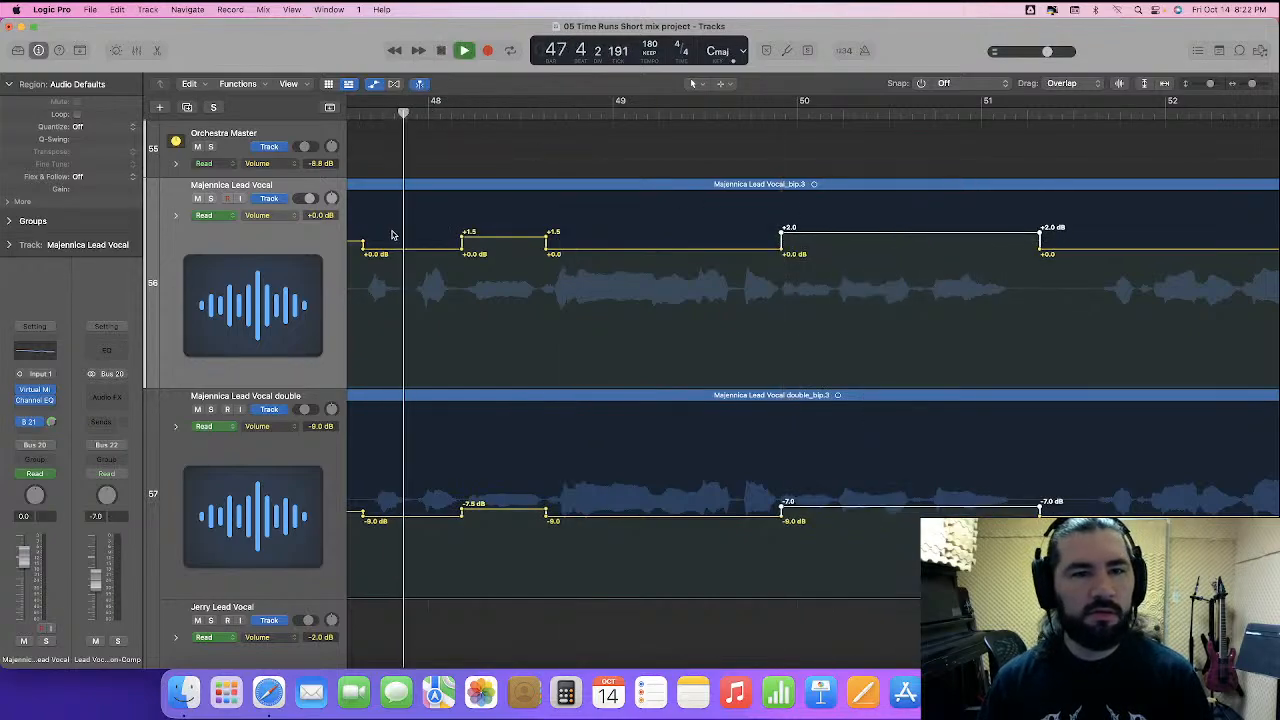
key("space")
scroll(404, 131, "left", 3)
left_click(380, 115)
key("space")
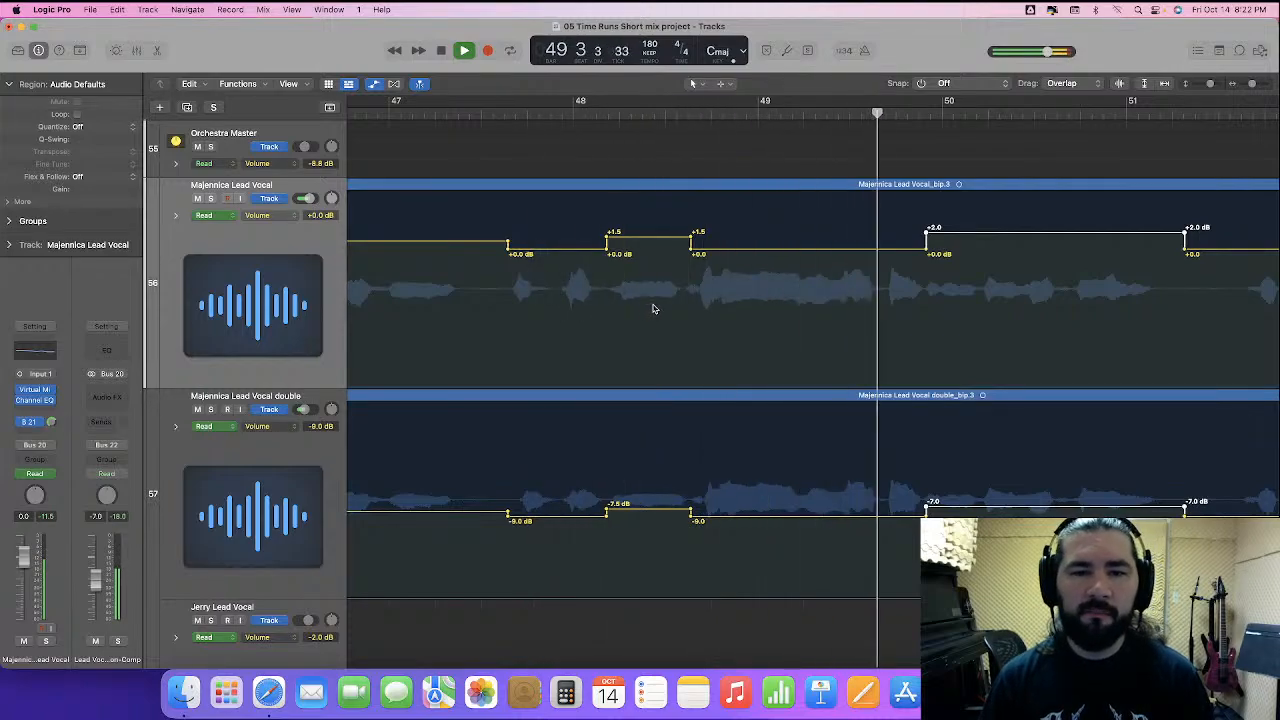
- Raise the bar 48 boost to +2.5 dB on the lead vocal and -6.5 dB on the double, and replay
left_click(628, 228)
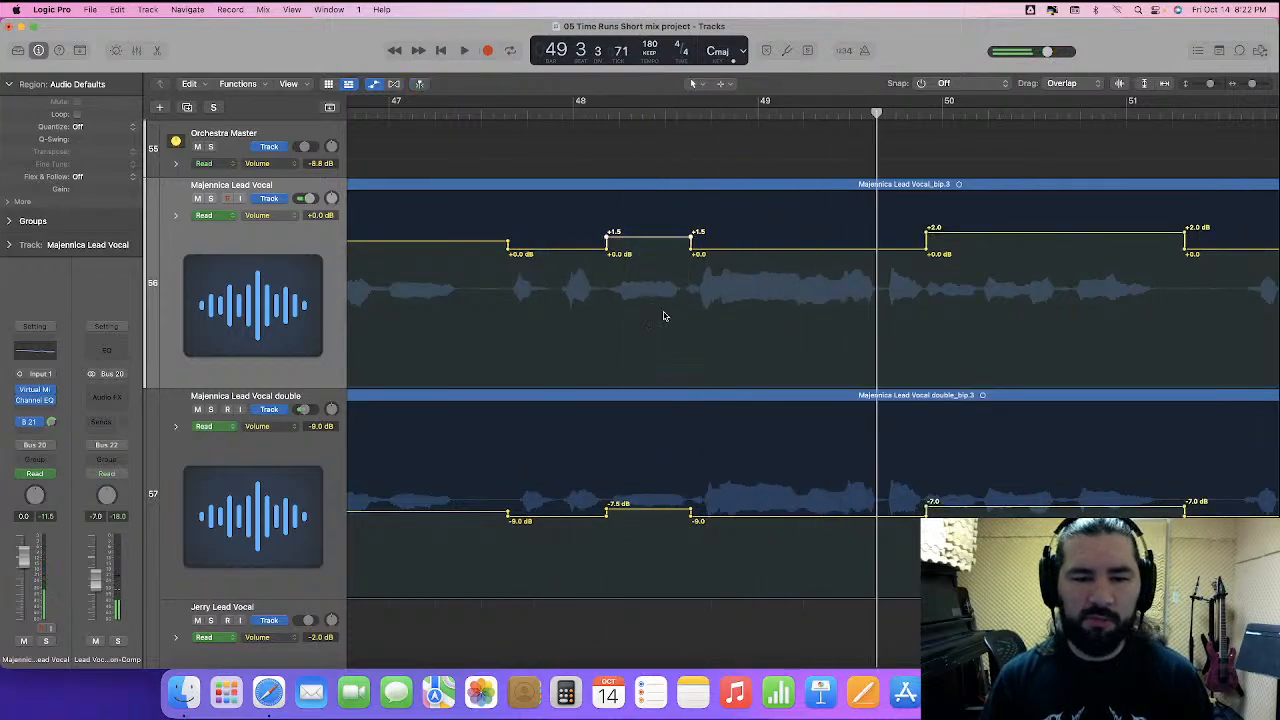
left_click(640, 242)
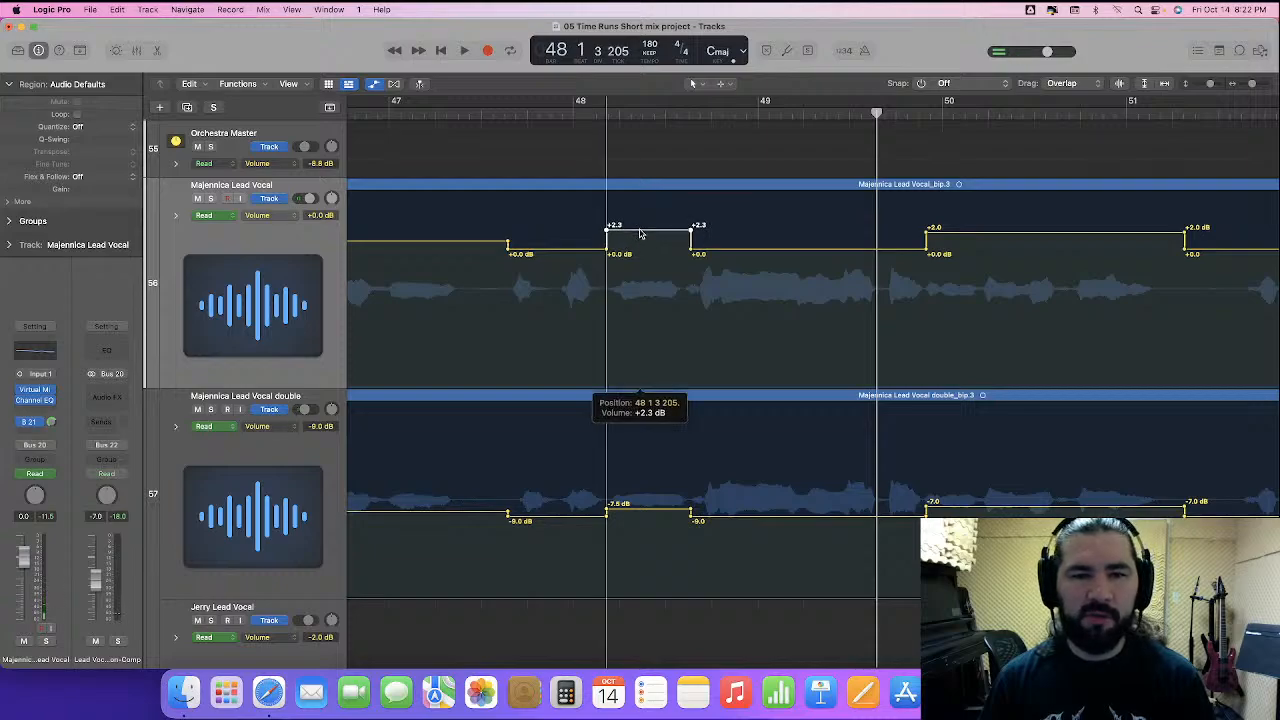
left_click_drag(641, 232, 641, 234)
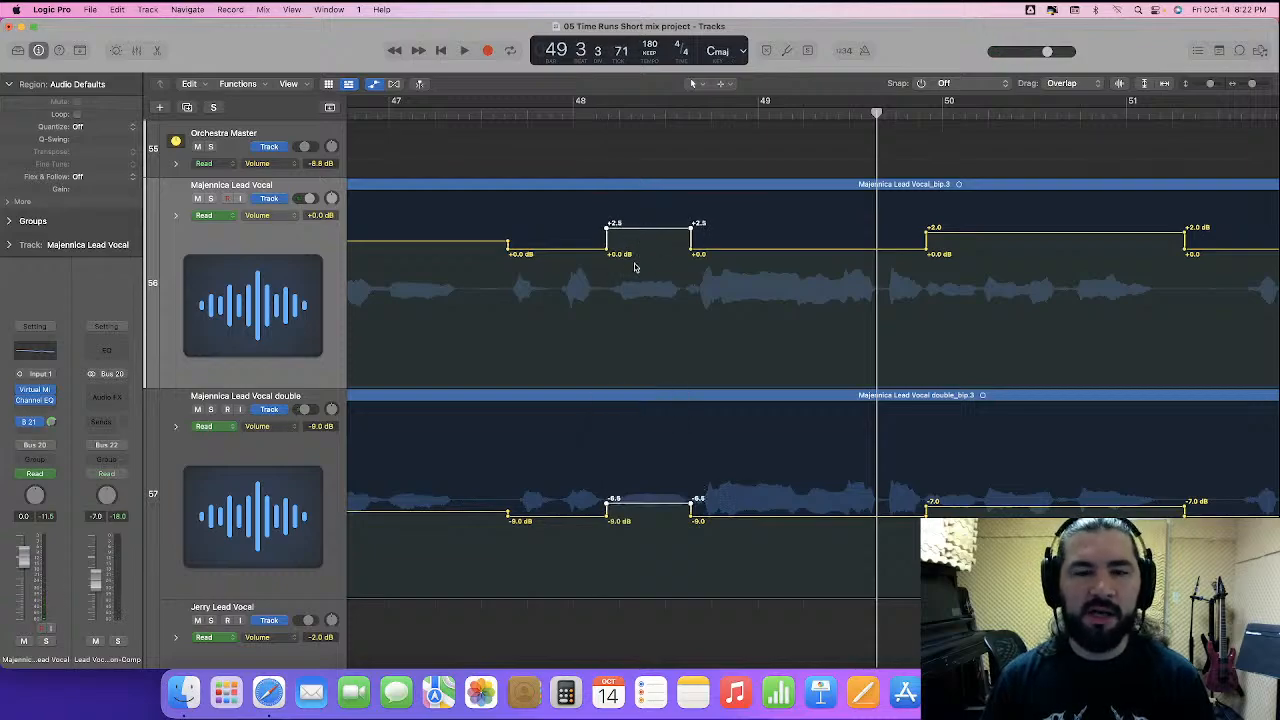
key("space")
key("space")
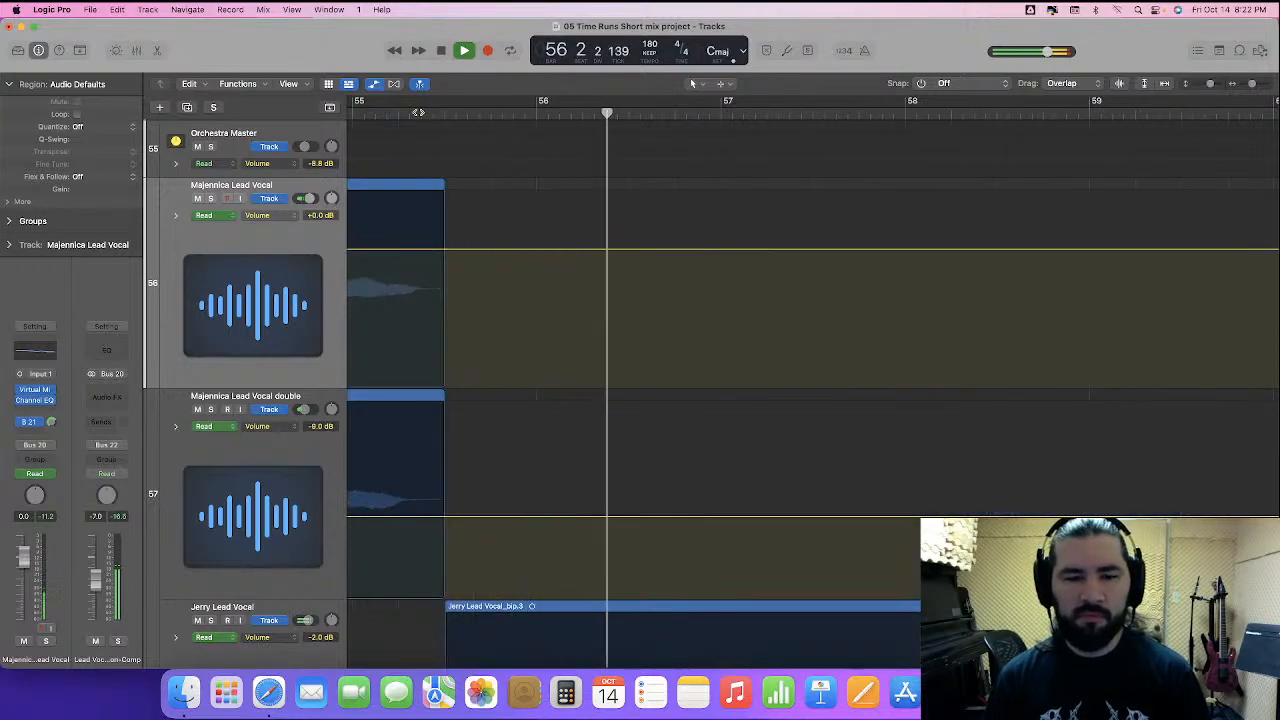
- Listen to the second singer's lead vocal and double from bar 56, and return the playhead to just before their entry
scroll(540, 177, "down", 8)
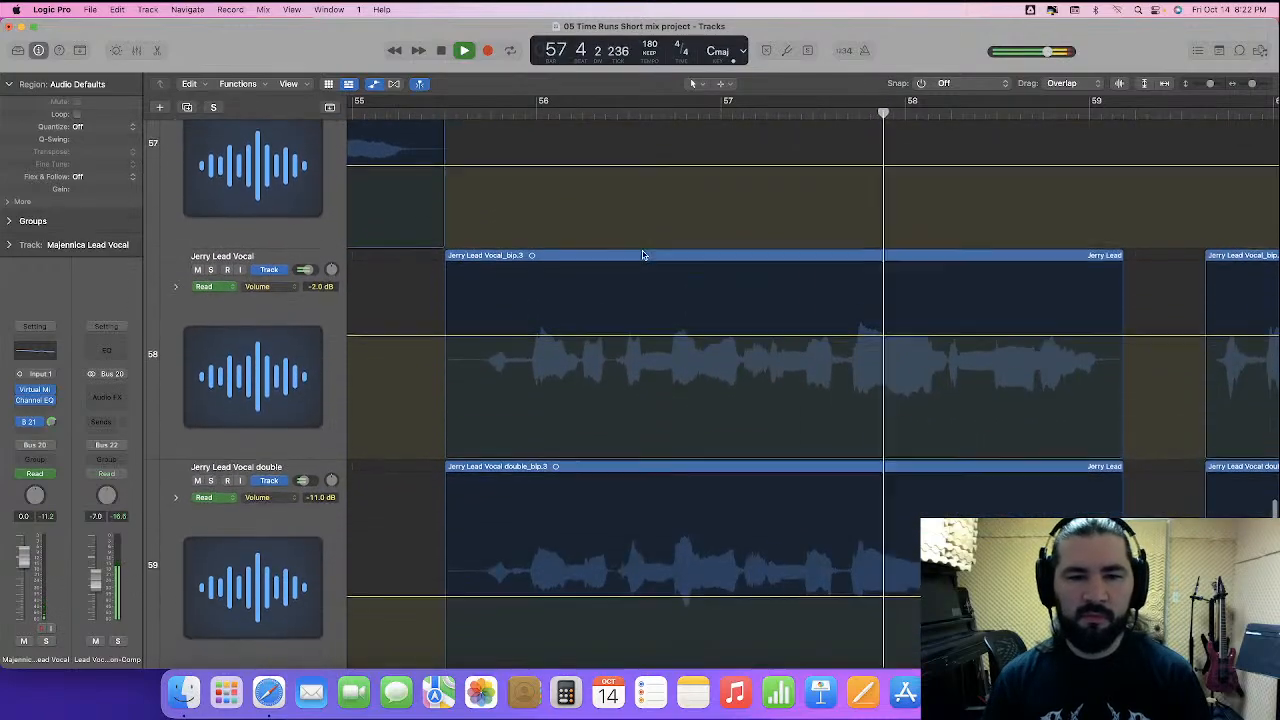
scroll(643, 258, "down", 1)
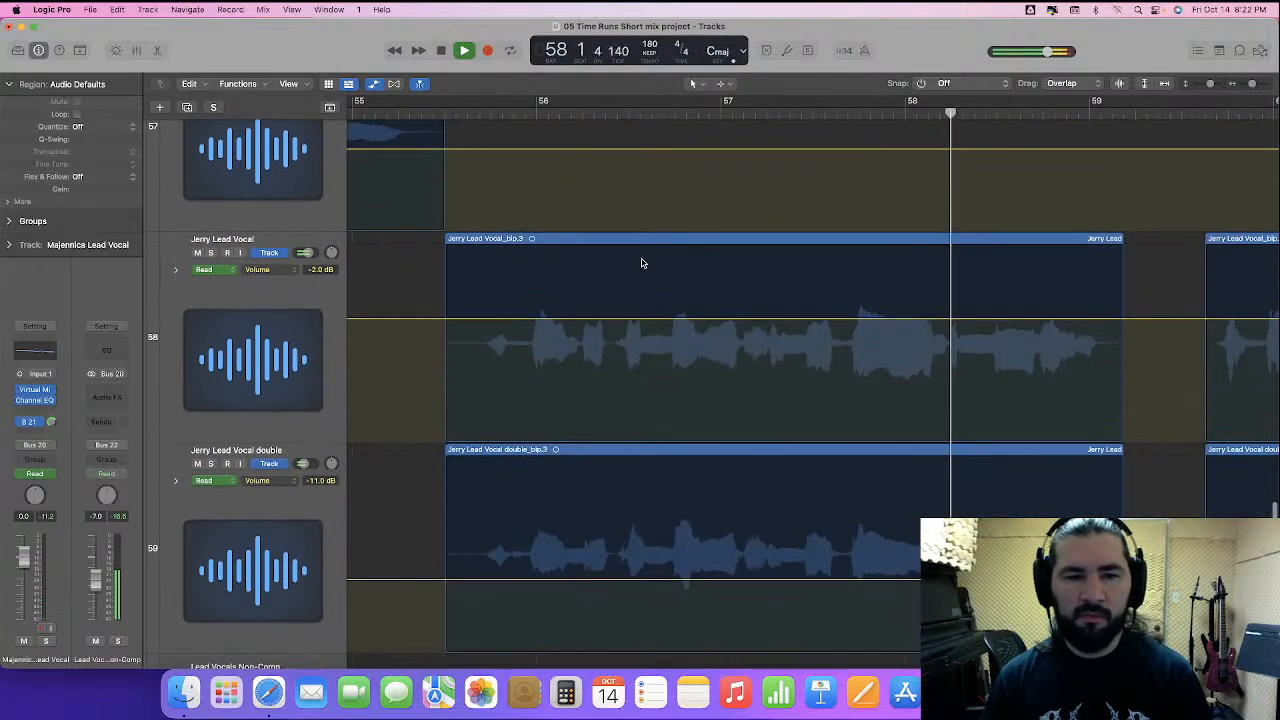
left_click(420, 113)
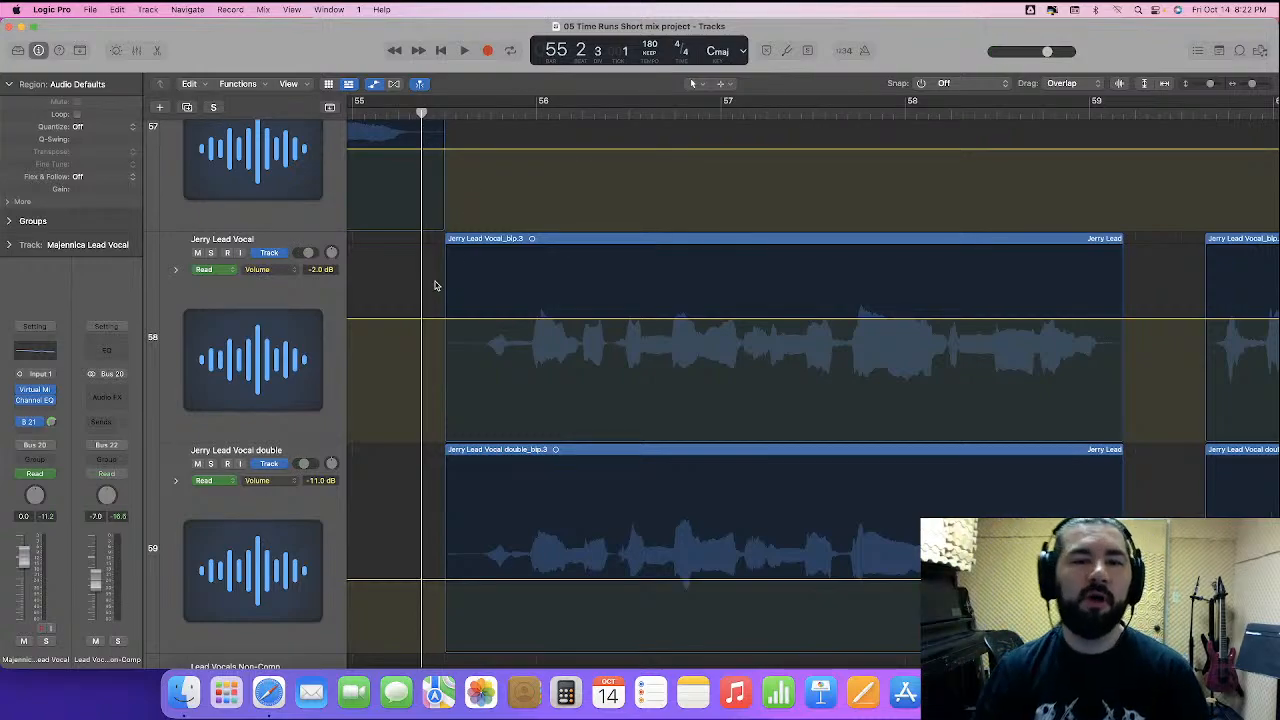
- Set the playhead to mid-bar 51 and inspect the first singer's closing phrases up to the second singer's entry after bar 55
scroll(436, 285, "left", 10)
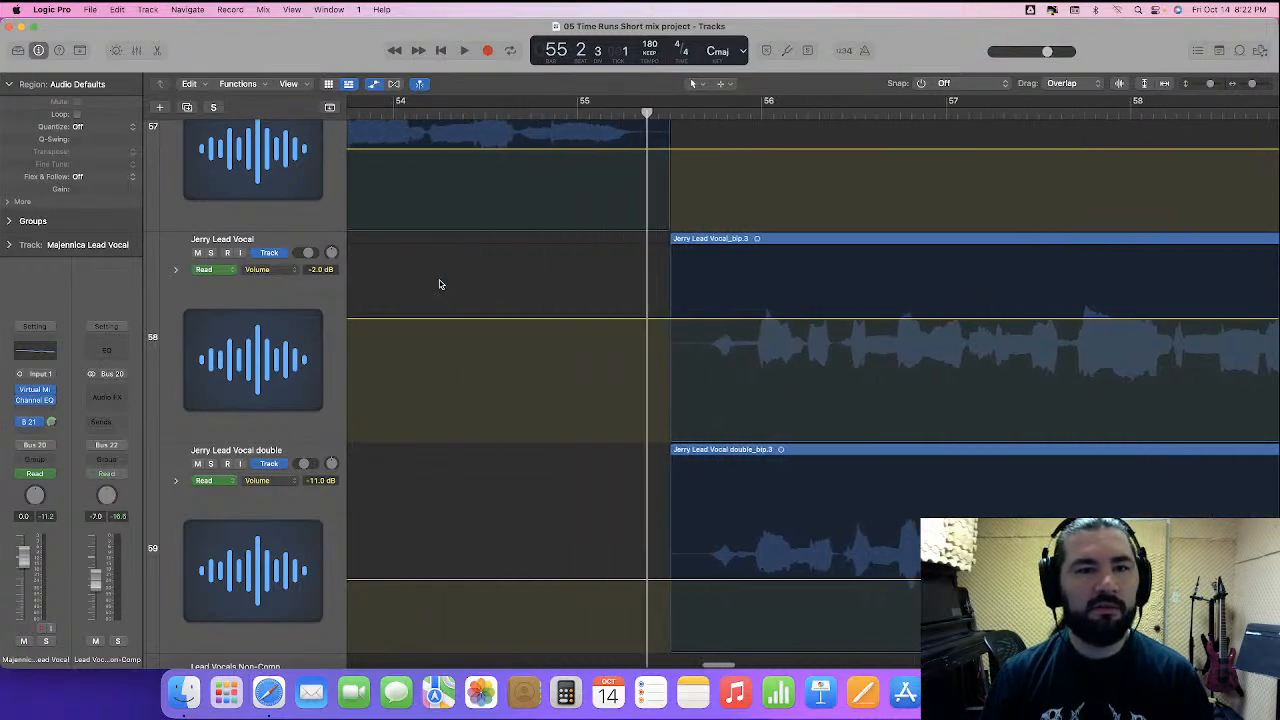
scroll(438, 284, "left", 3)
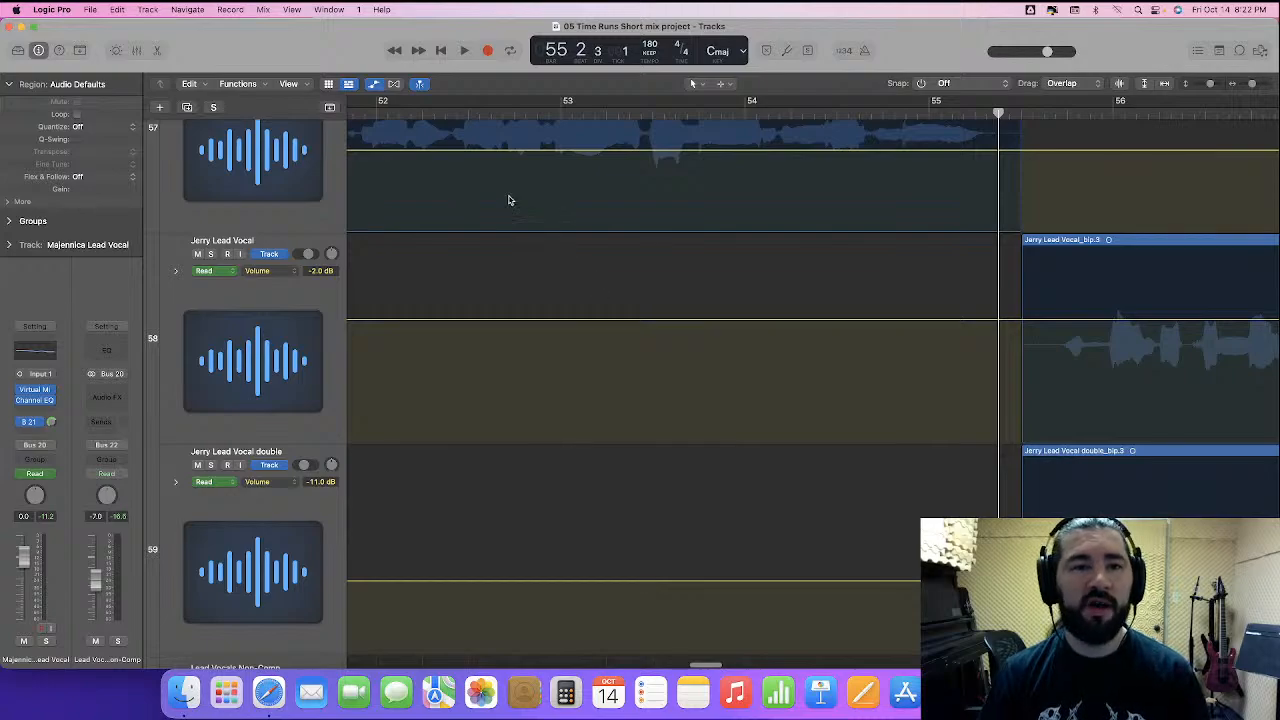
scroll(480, 165, "left", 3)
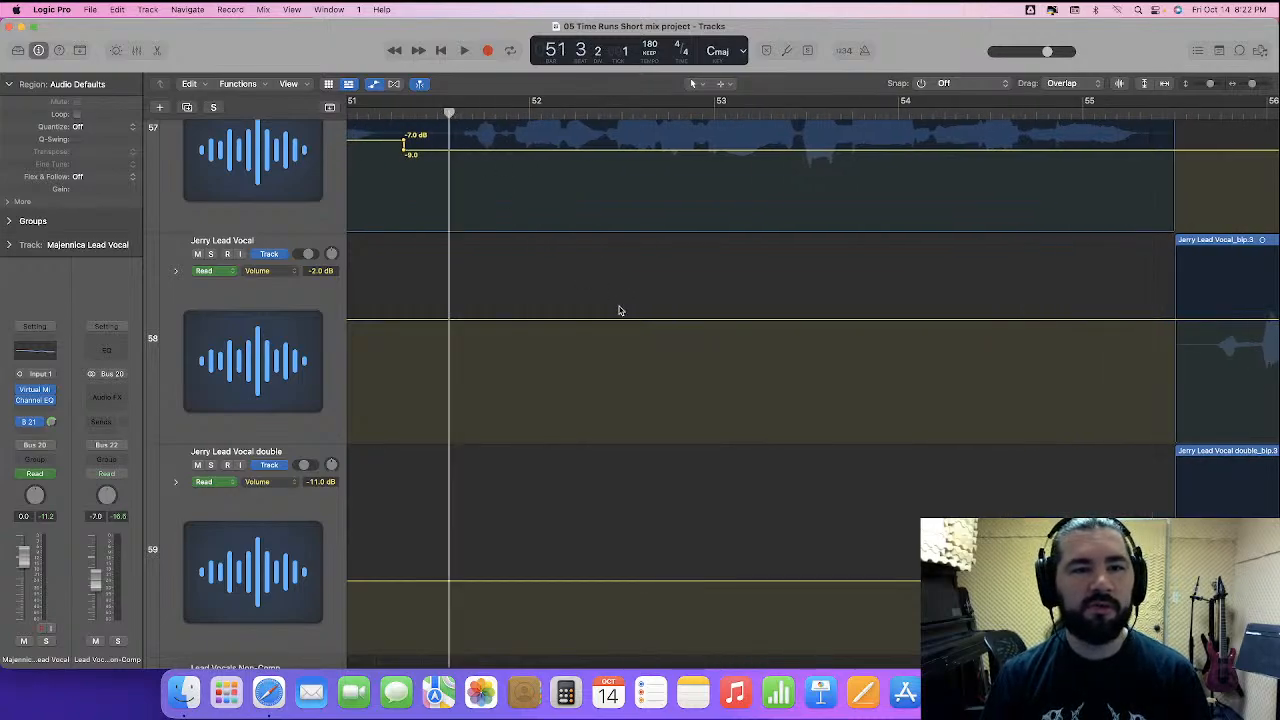
scroll(614, 307, "up", 3)
scroll(624, 309, "down", 1)
scroll(627, 309, "right", 3)
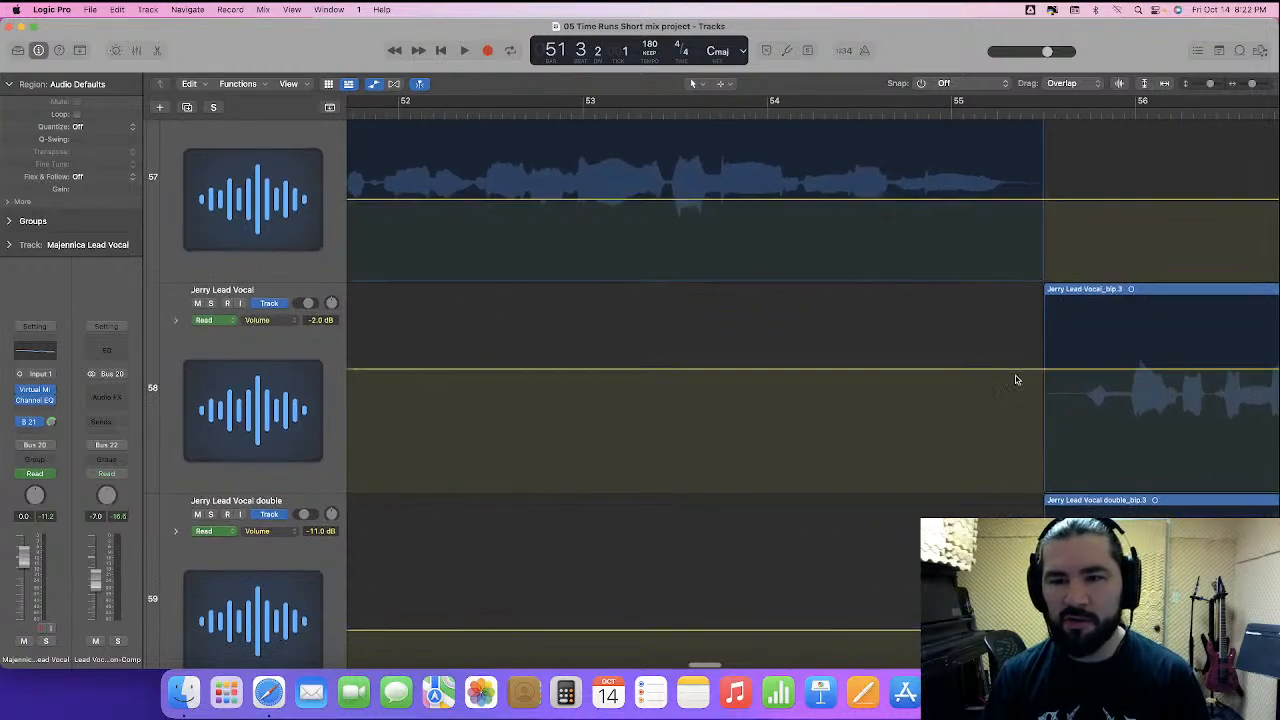
scroll(1016, 380, "down", 1)
- Raise the second singer's opening words just before bar 56 to +0.0 dB on the lead and -9.0 dB on the double, and replay
key("space")
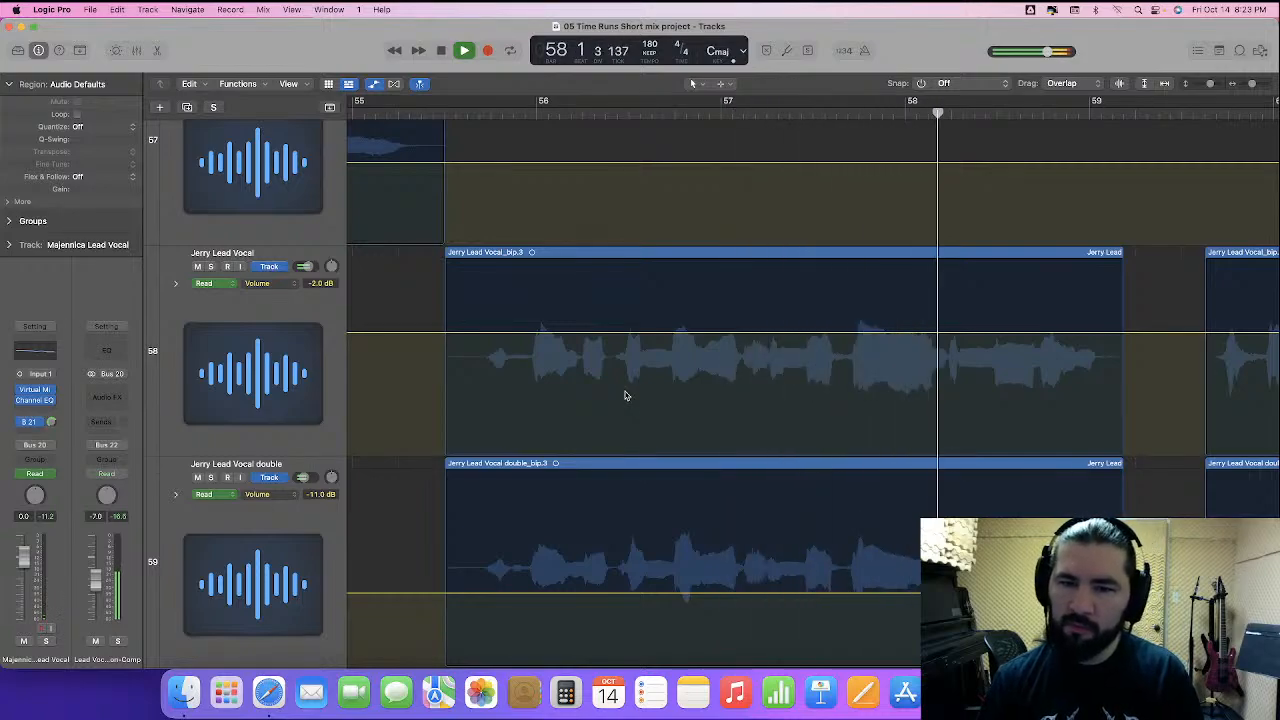
key("space")
left_click_drag(468, 378, 526, 556)
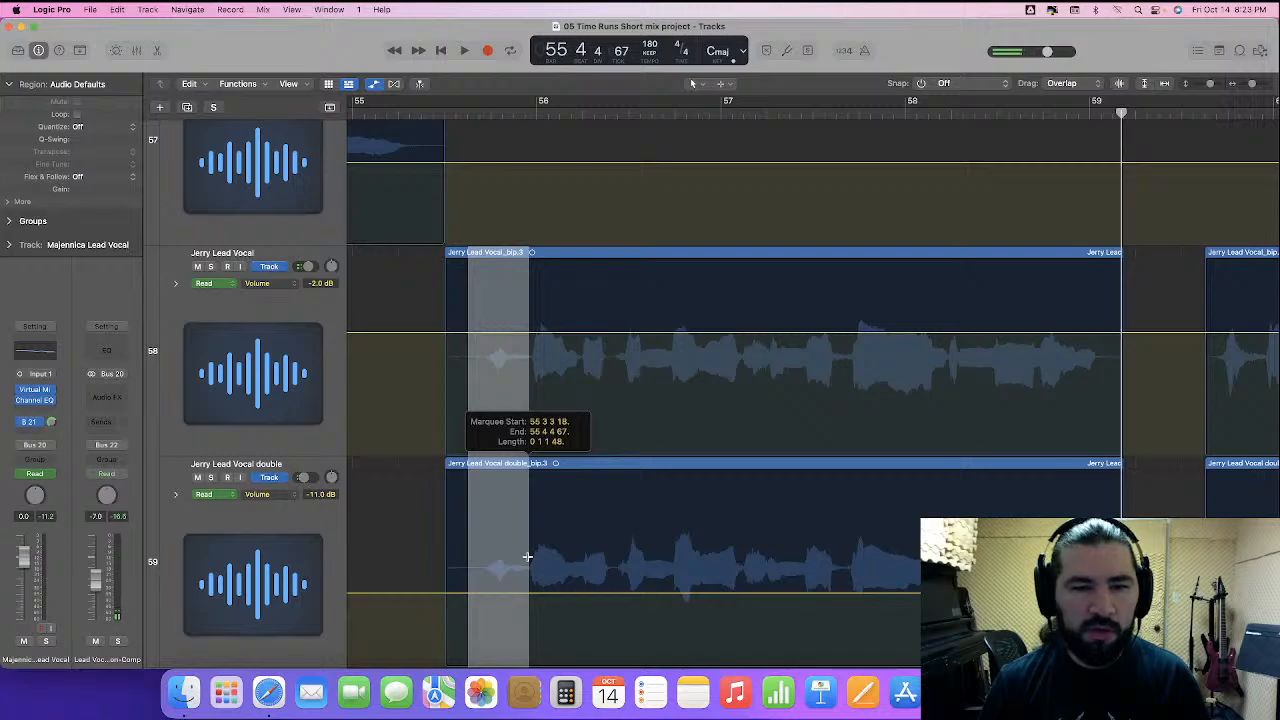
left_click_drag(527, 556, 528, 554)
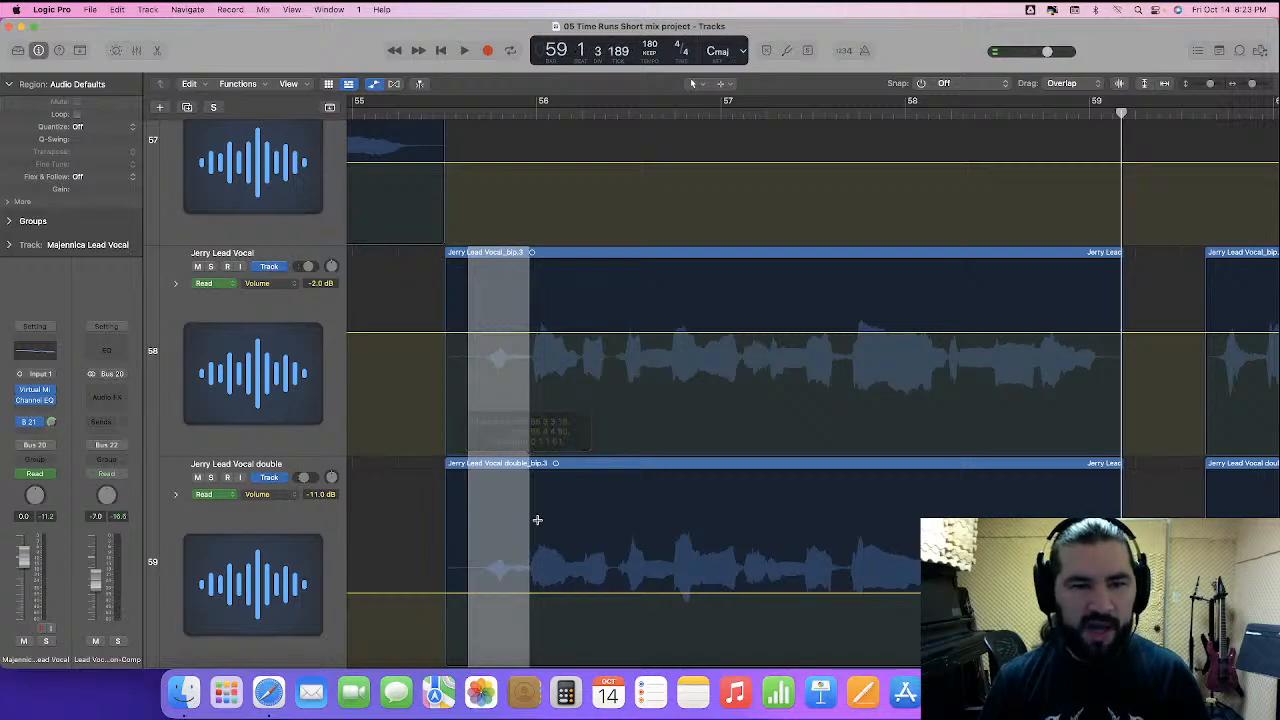
left_click_drag(495, 336, 497, 320)
scroll(410, 288, "left", 1)
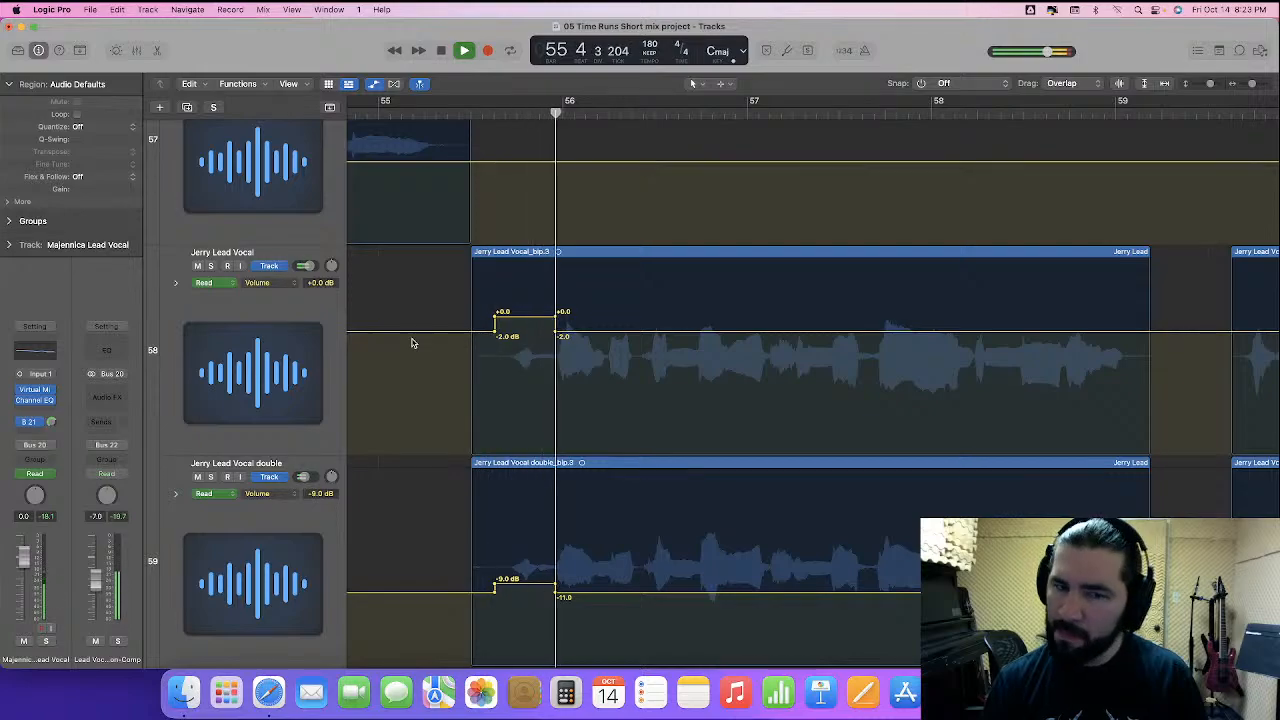
- Extend the +0.0 dB lead and -9.0 dB double levels back ahead of the second singer's entry, and listen on into bar 65
left_click_drag(434, 331, 436, 321)
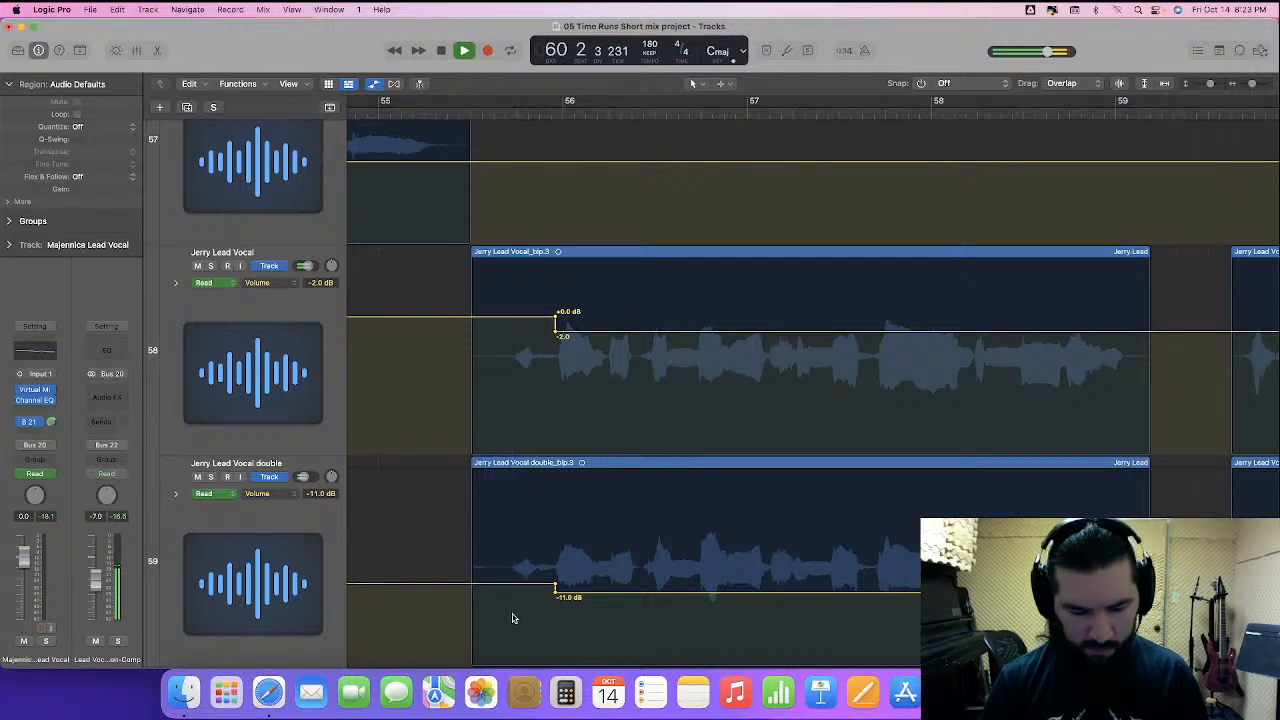
key("ctrl+period")
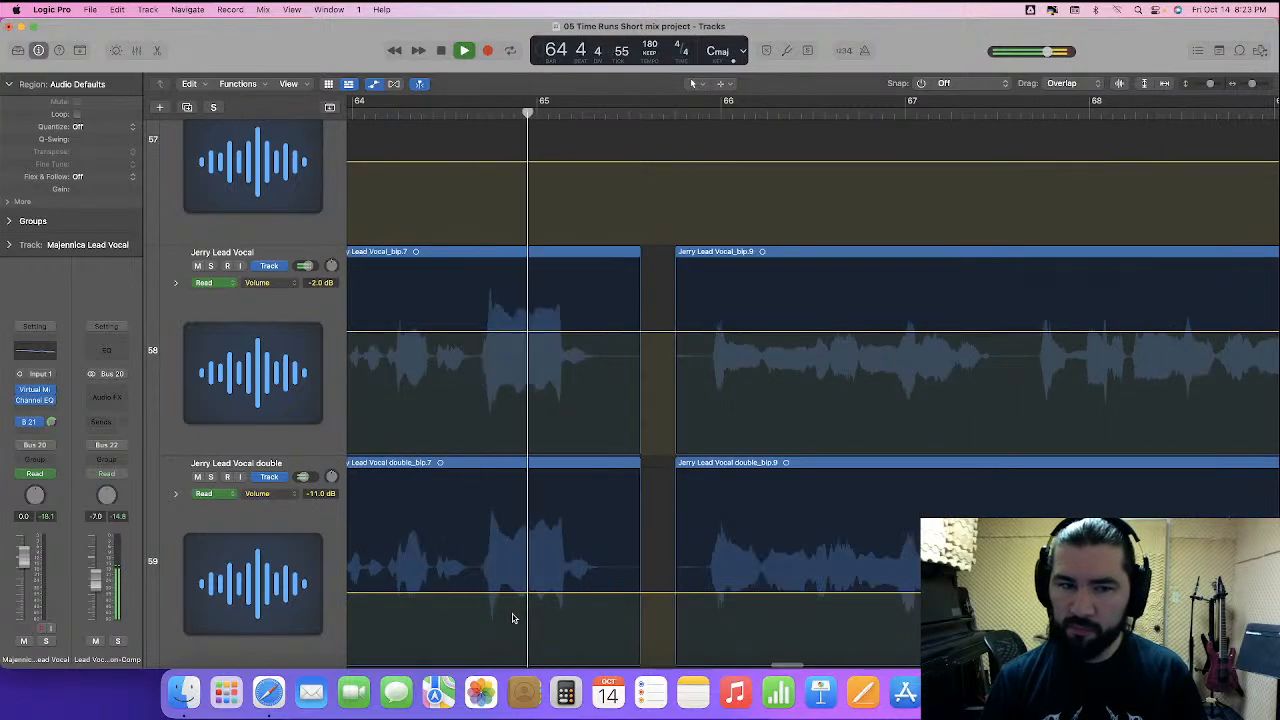
key("space")
- Boost the quiet opening words around bar 64 to about +0.9 dB on the lead vocal, raising the double too, and replay from late bar 63
scroll(648, 394, "left", 10)
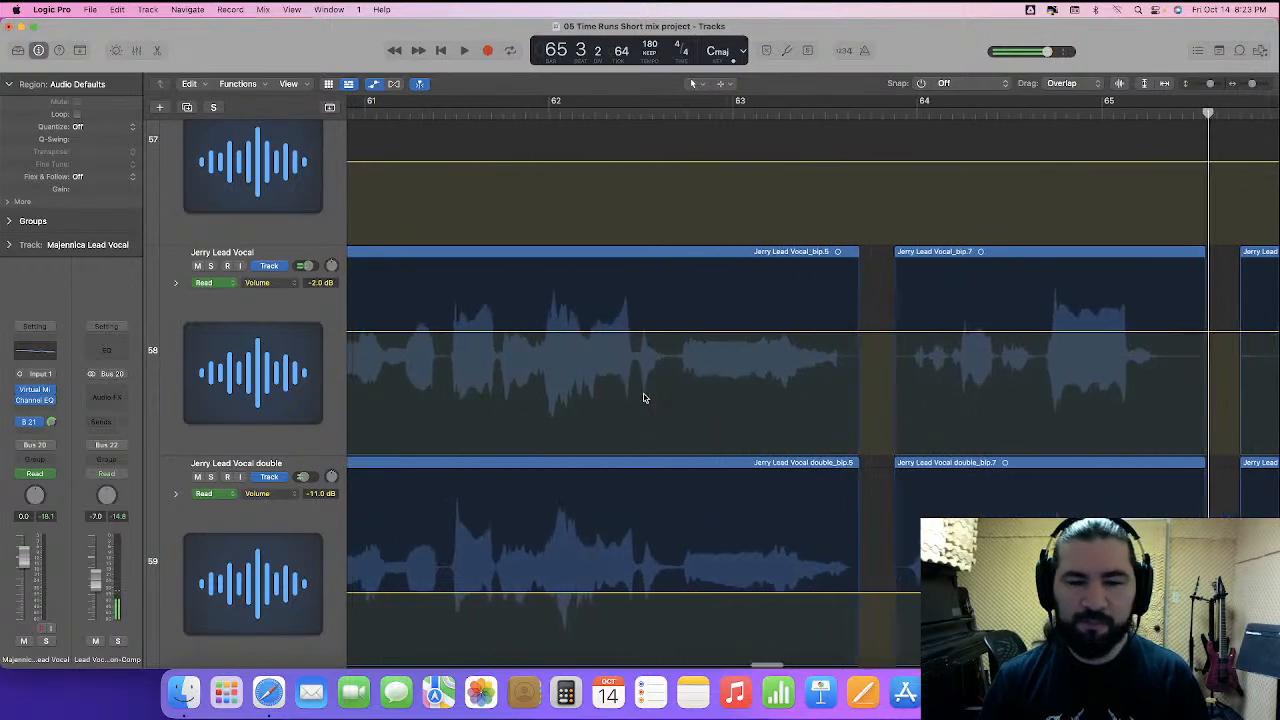
scroll(622, 414, "right", 8)
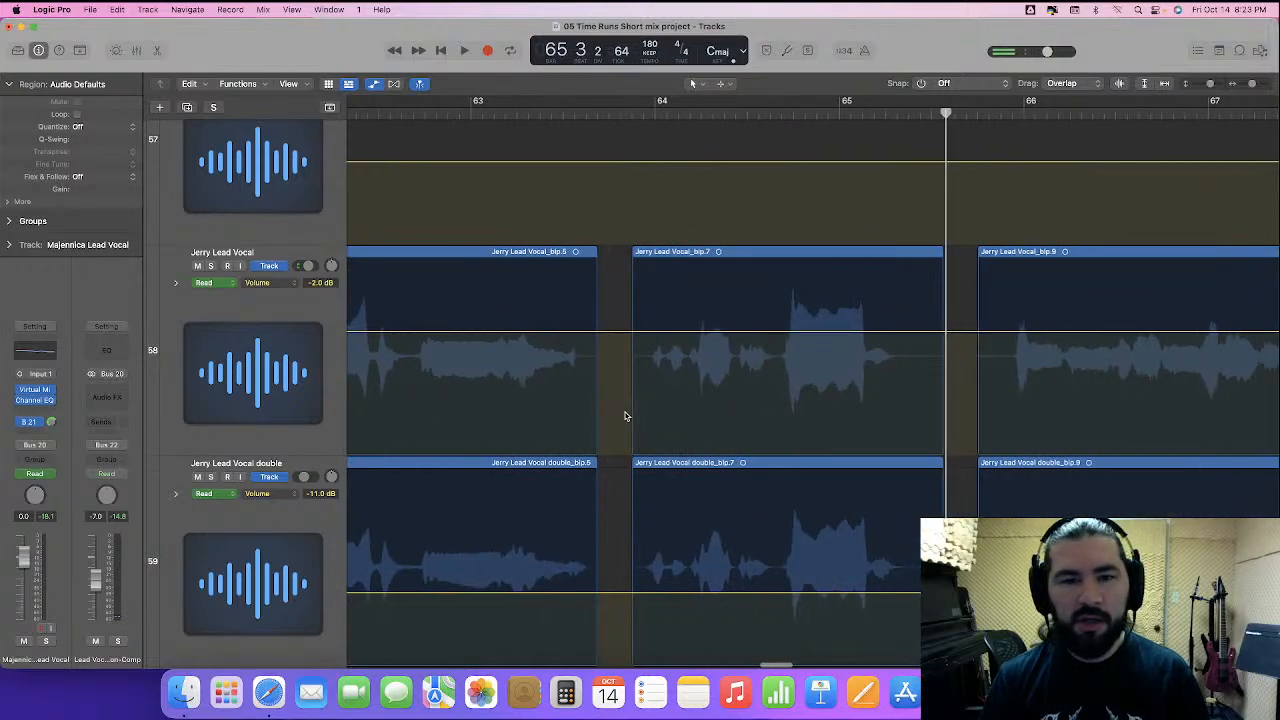
scroll(622, 414, "right", 3)
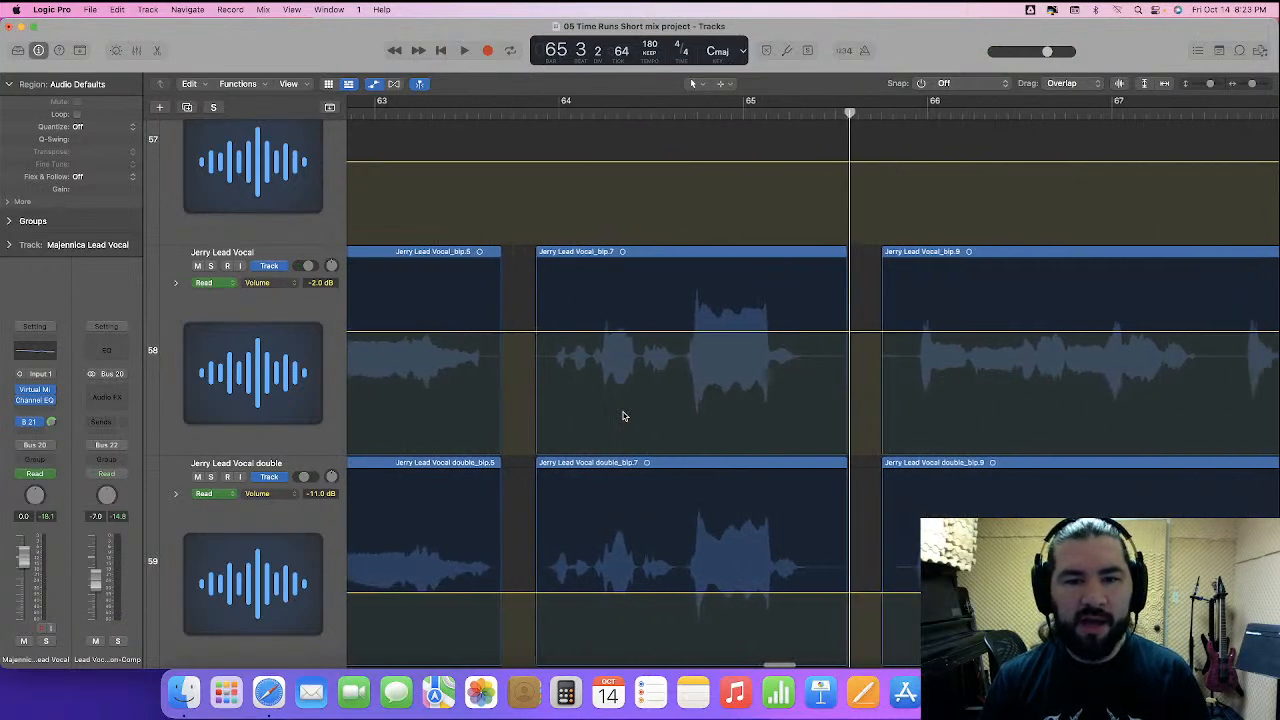
scroll(622, 414, "down", 2)
left_click(522, 113)
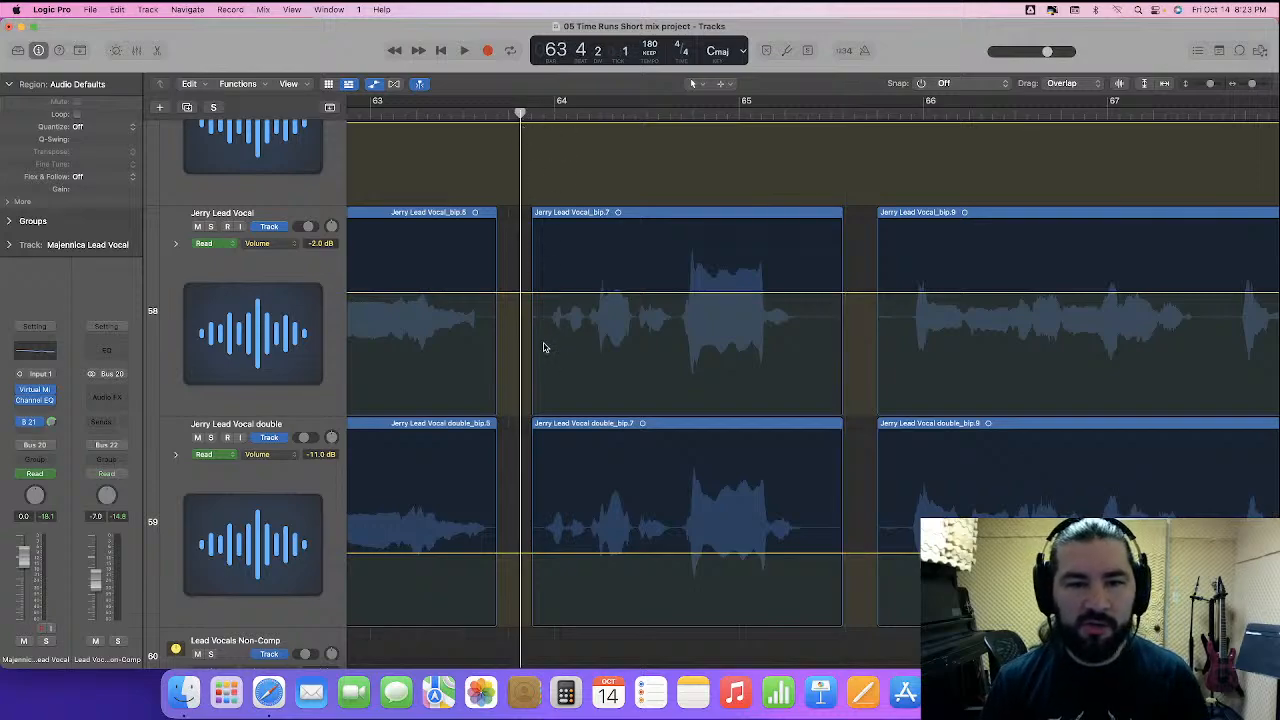
left_click_drag(541, 338, 588, 487)
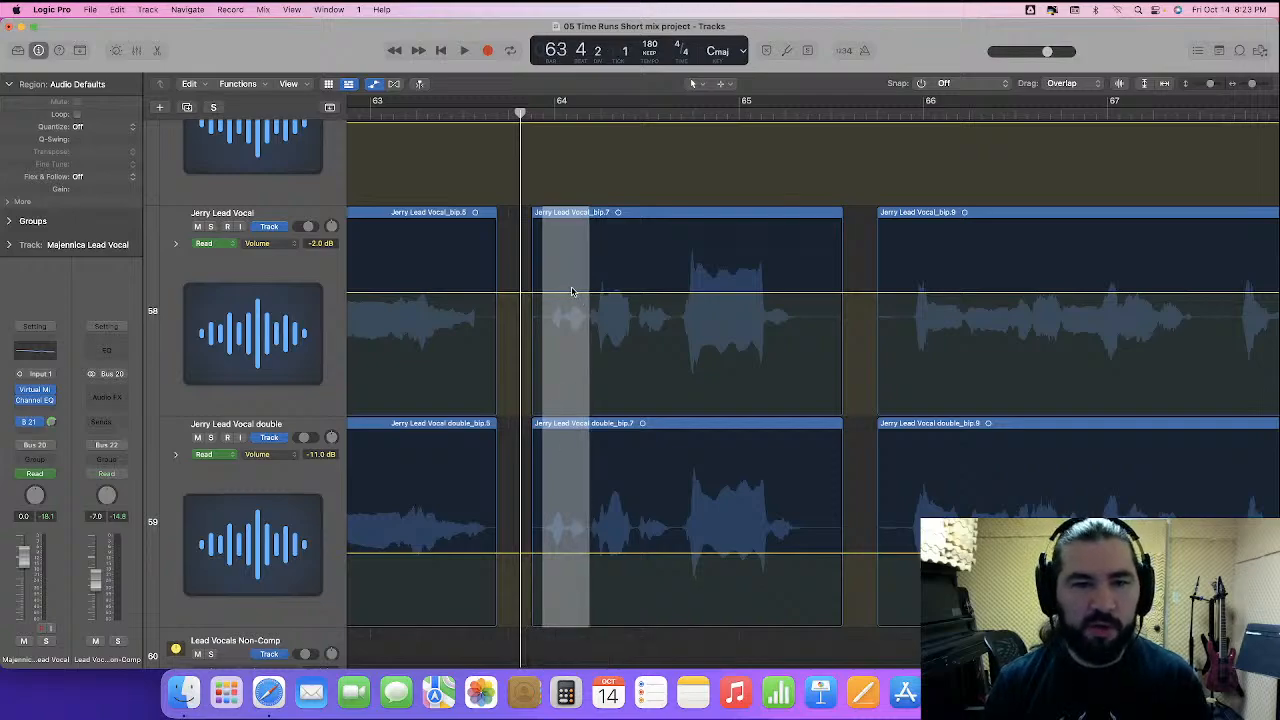
left_click_drag(568, 297, 568, 277)
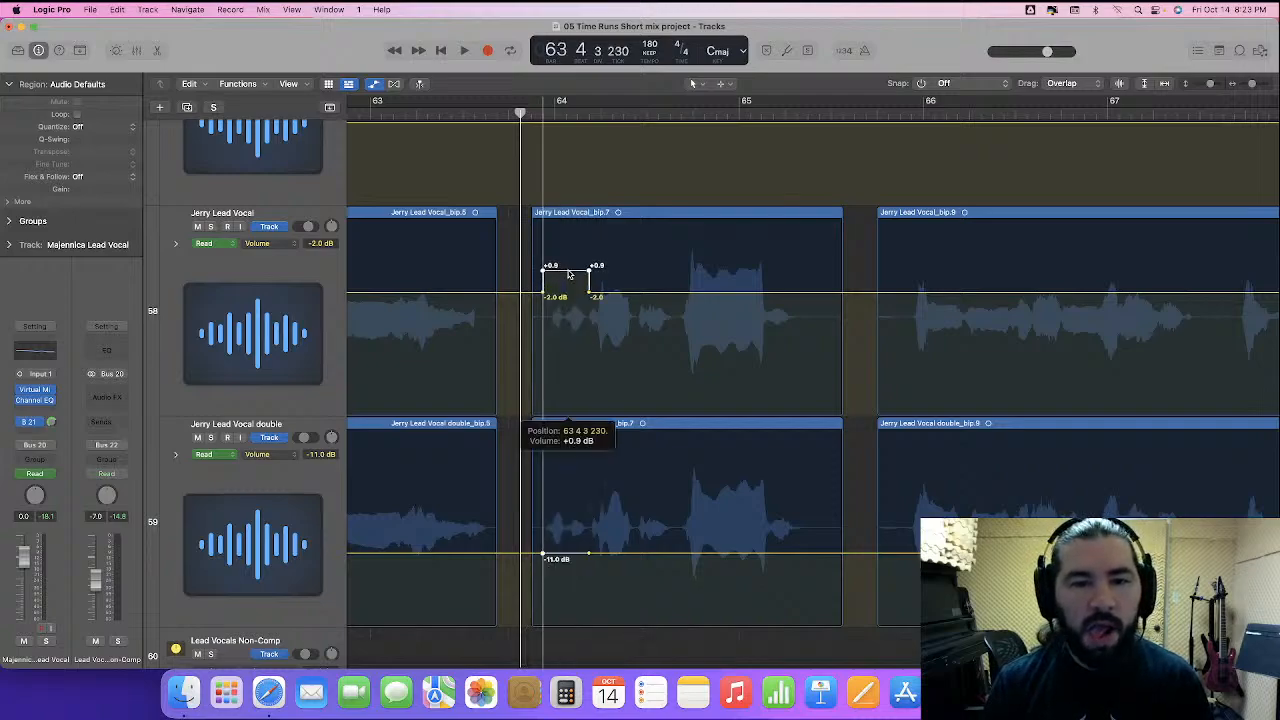
left_click_drag(568, 273, 568, 273)
left_click(576, 328)
key("space")
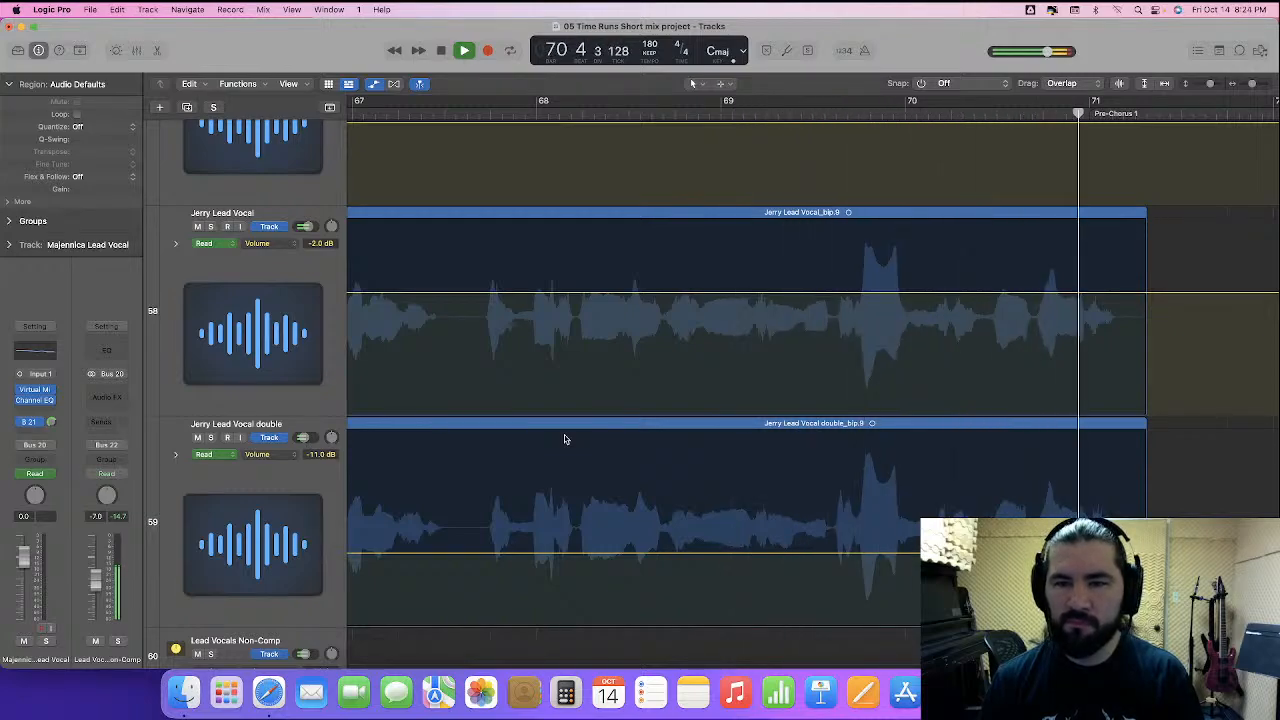
- Lower the second singer's level from mid-bar 67 onwards to -2.5 dB on the lead and -11.5 dB on the double, and replay
key("space")
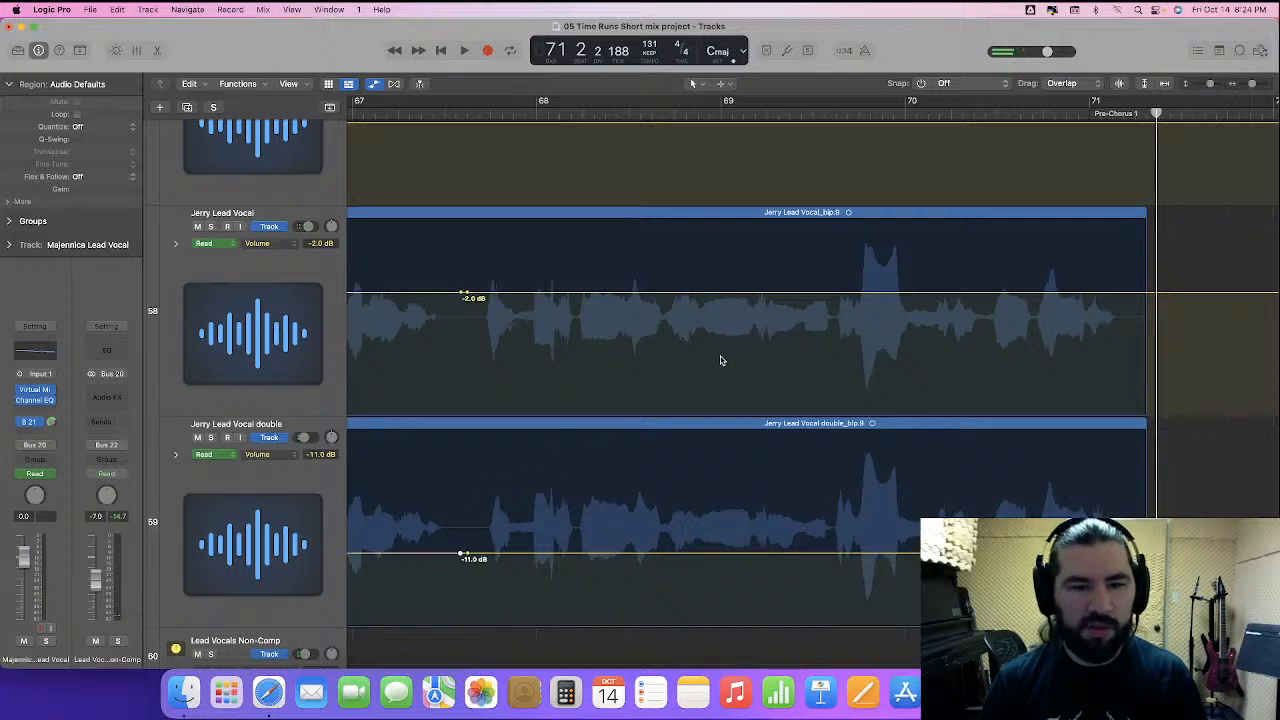
scroll(808, 421, "right", 20)
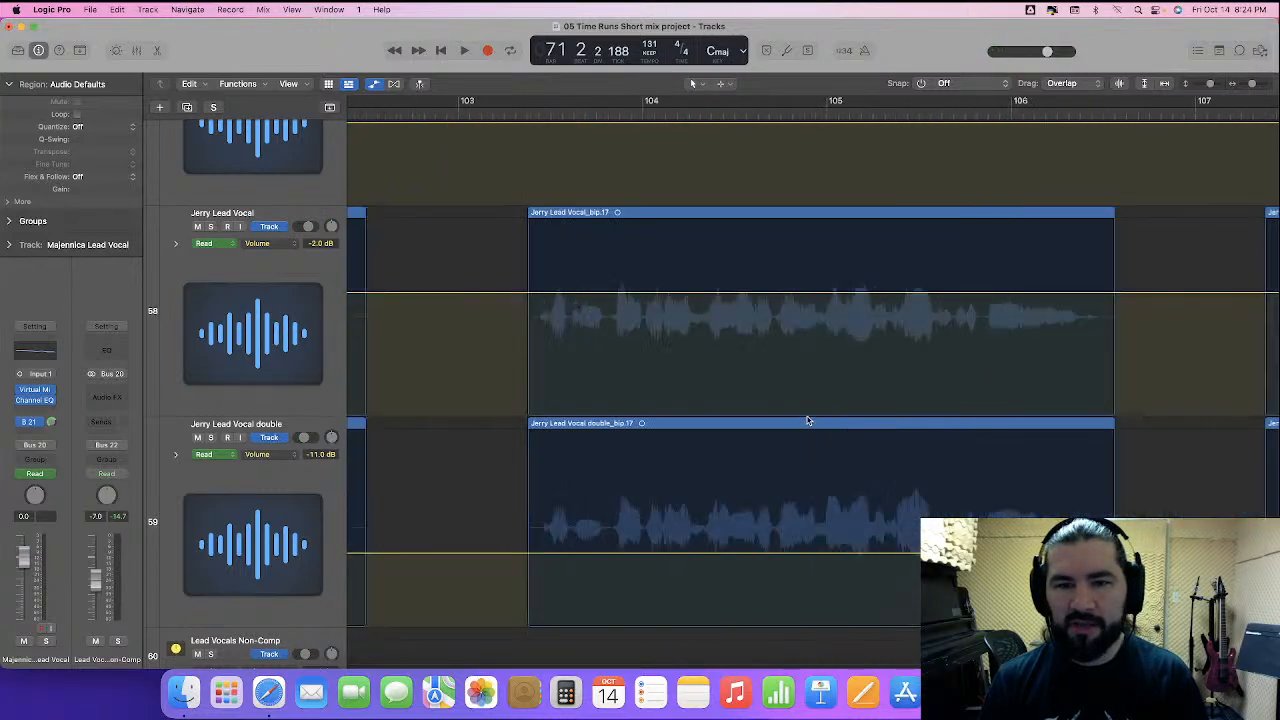
scroll(808, 421, "right", 4)
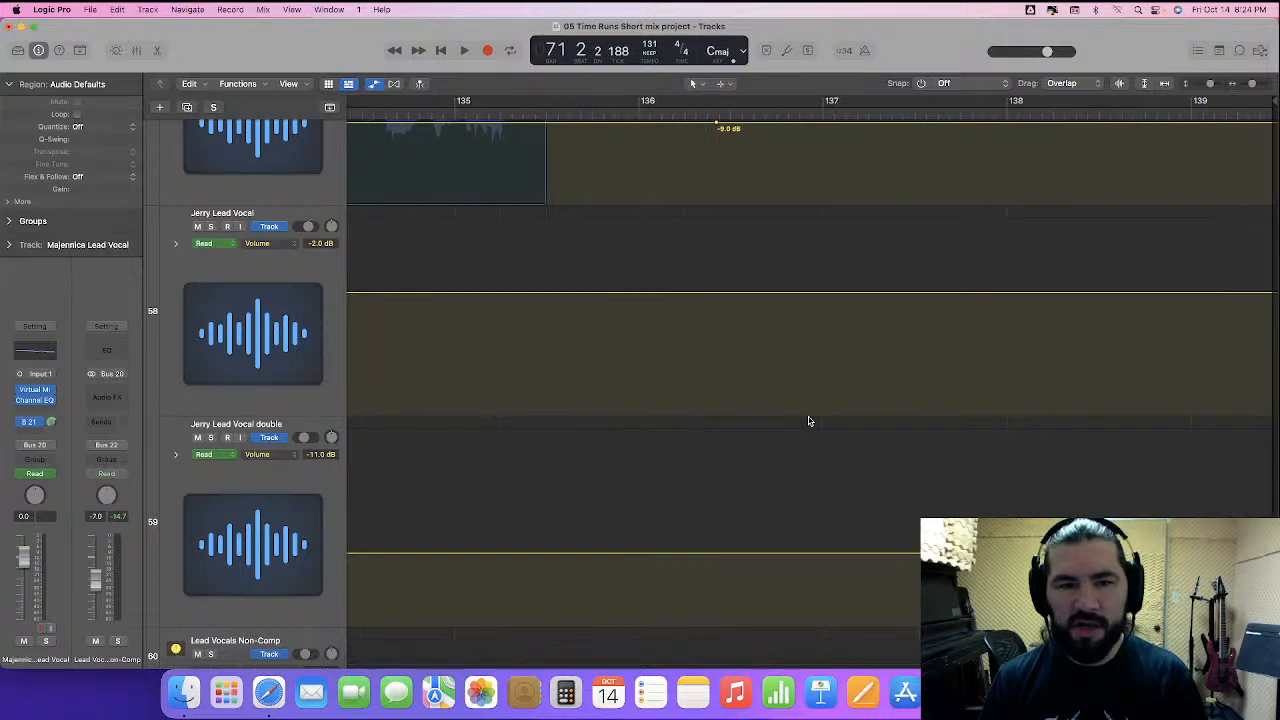
scroll(808, 421, "left", 6)
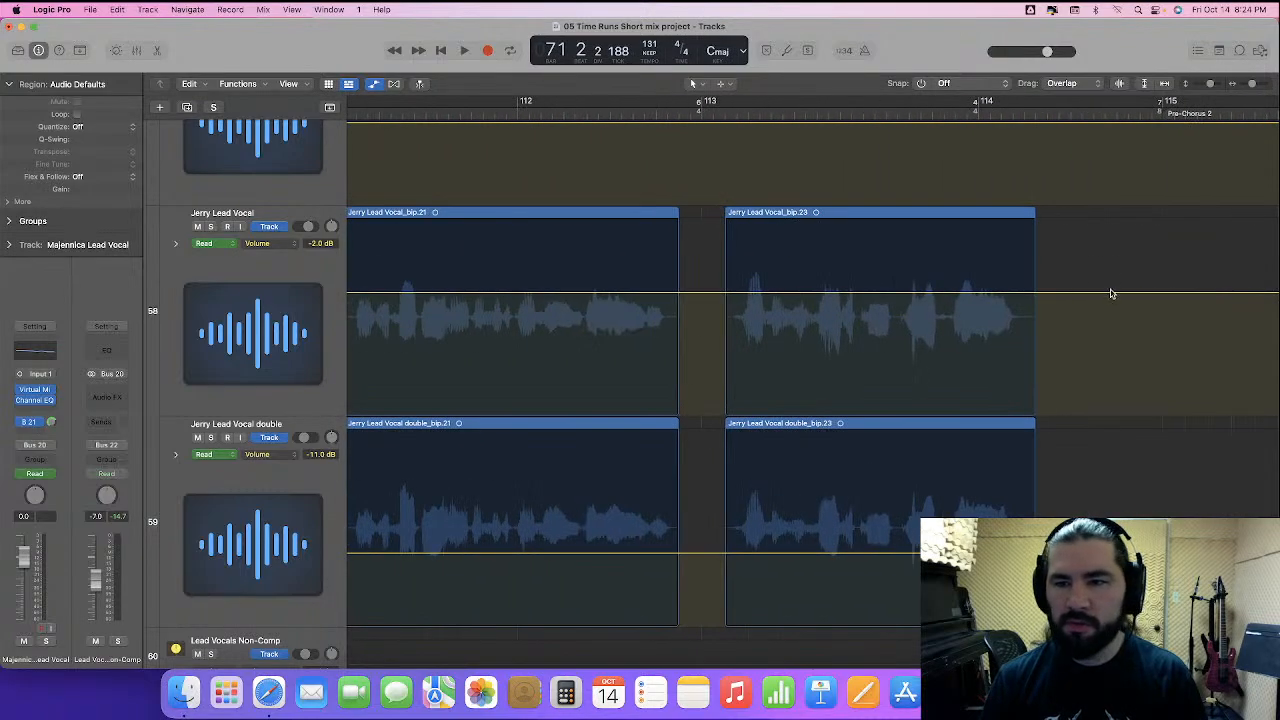
scroll(937, 394, "left", 16)
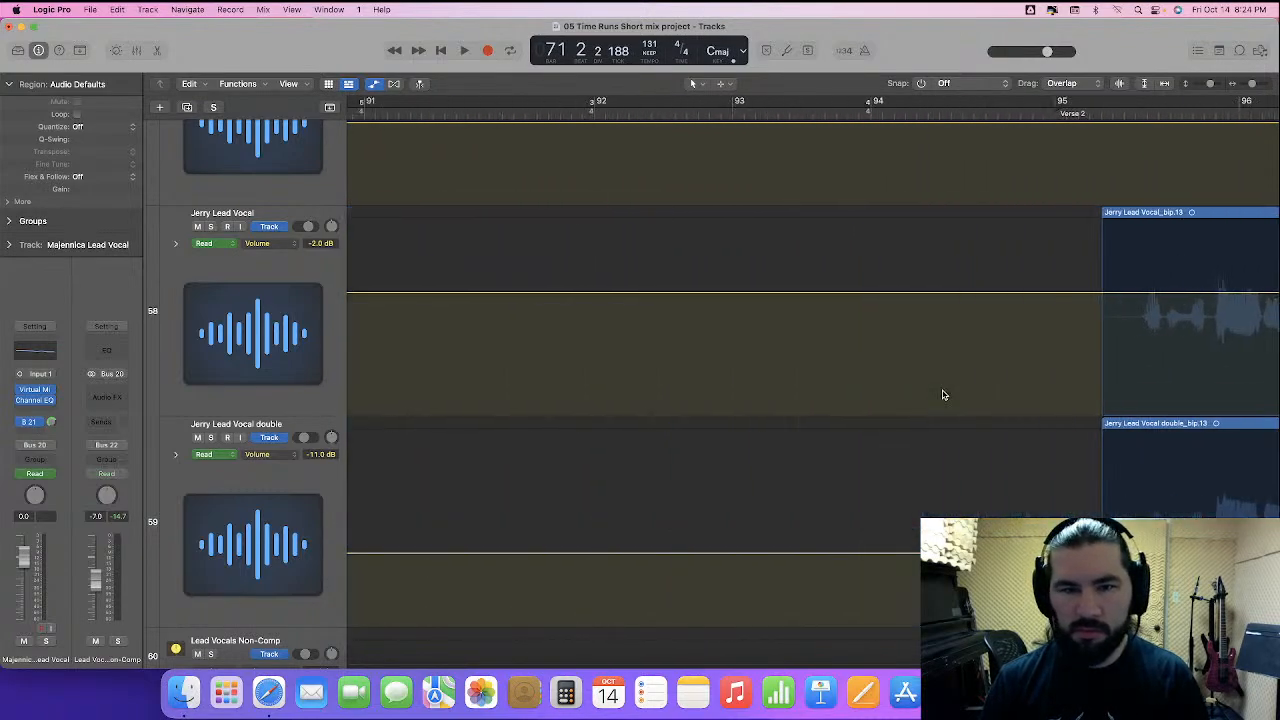
scroll(937, 398, "left", 7)
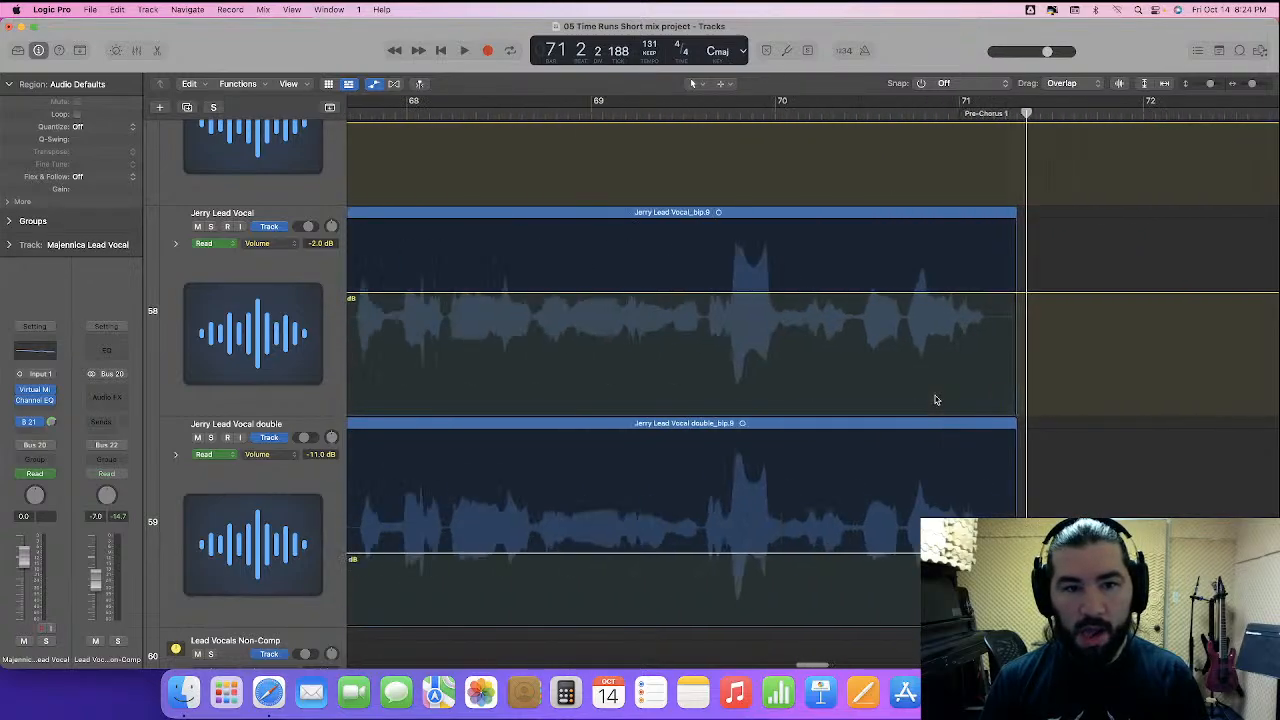
left_click_drag(834, 266, 945, 490)
left_click(807, 340)
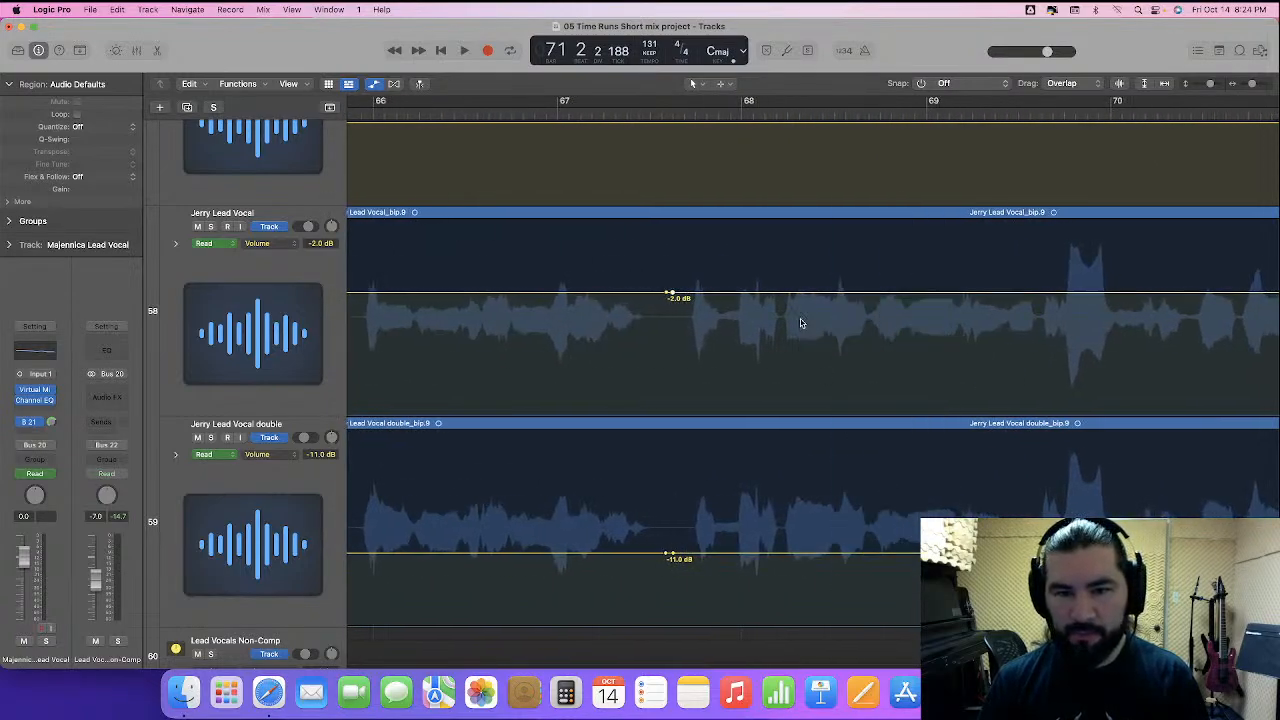
left_click_drag(782, 297, 782, 301)
key("space")
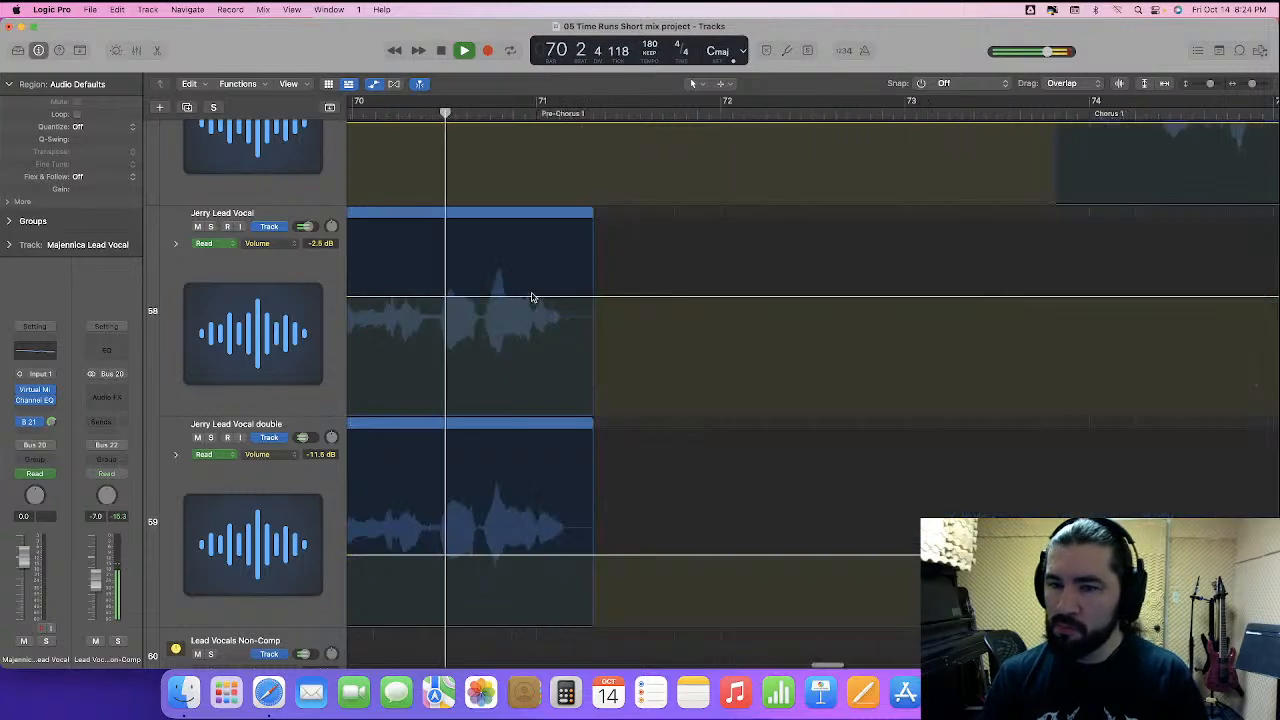
key("space")
- Move the volume drop on the second singer's lead and double to just before bar 68, and replay from bar 66
scroll(611, 365, "left", 5)
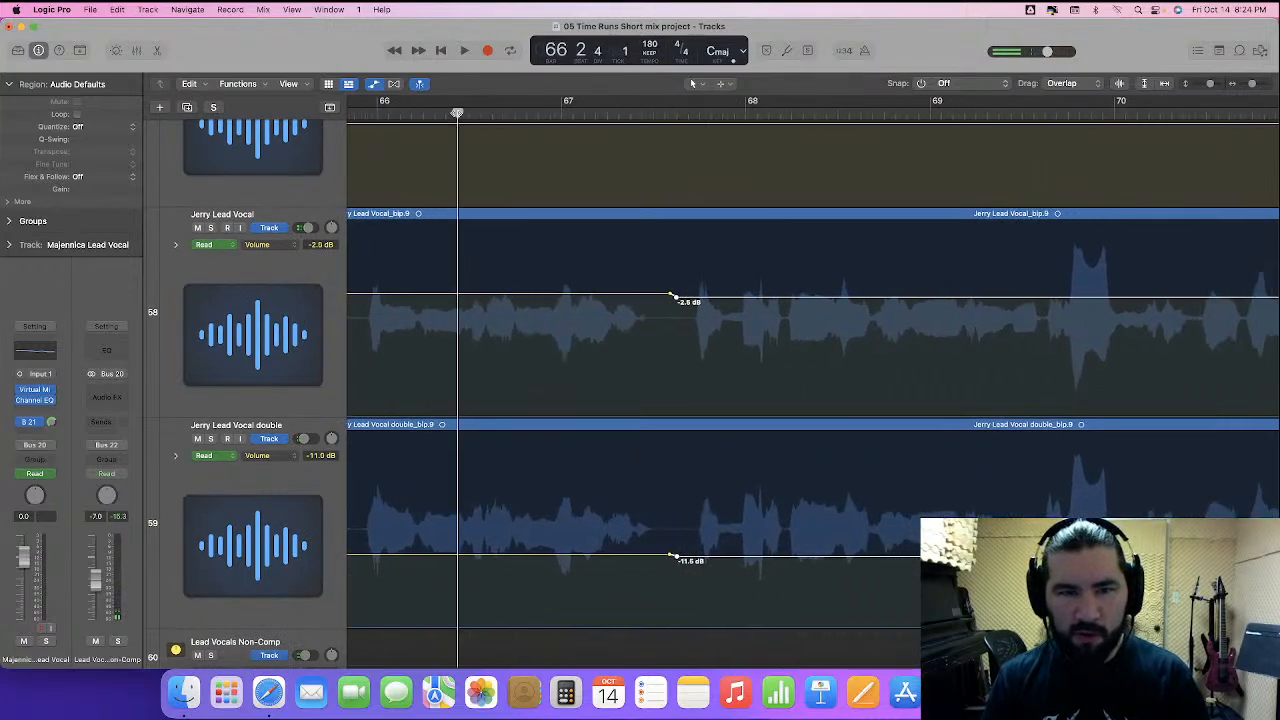
key("space")
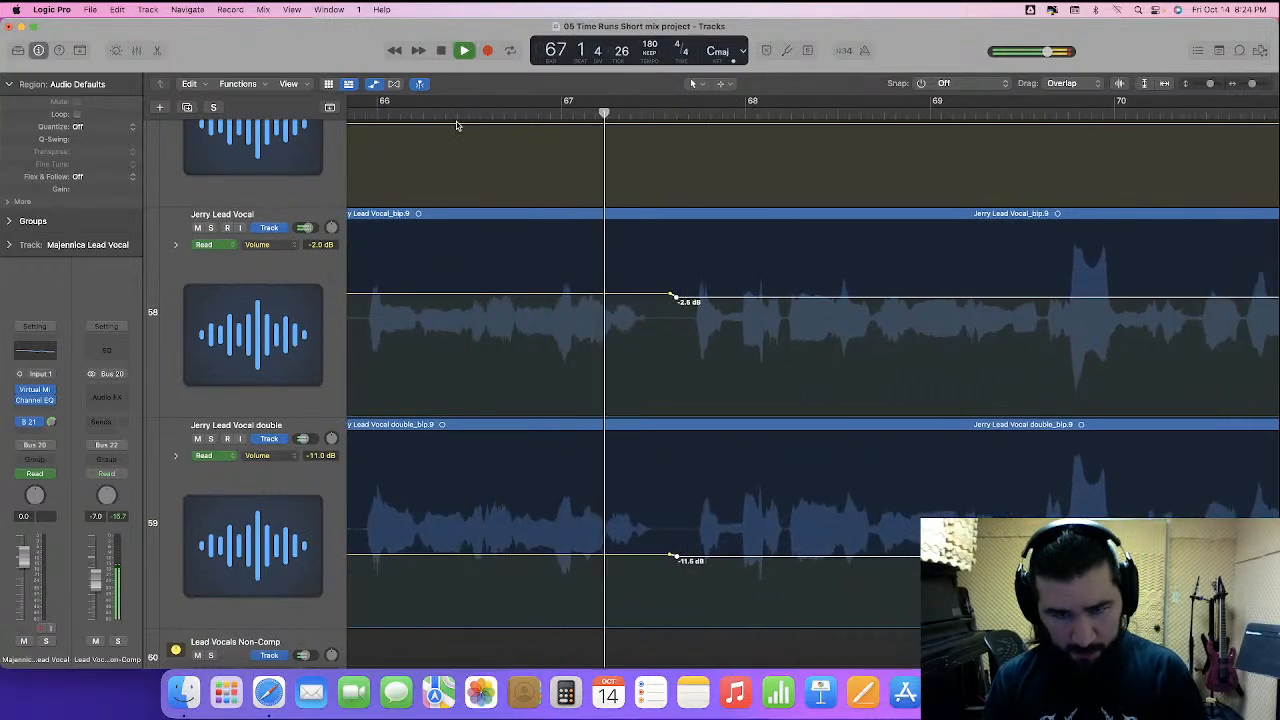
key("space")
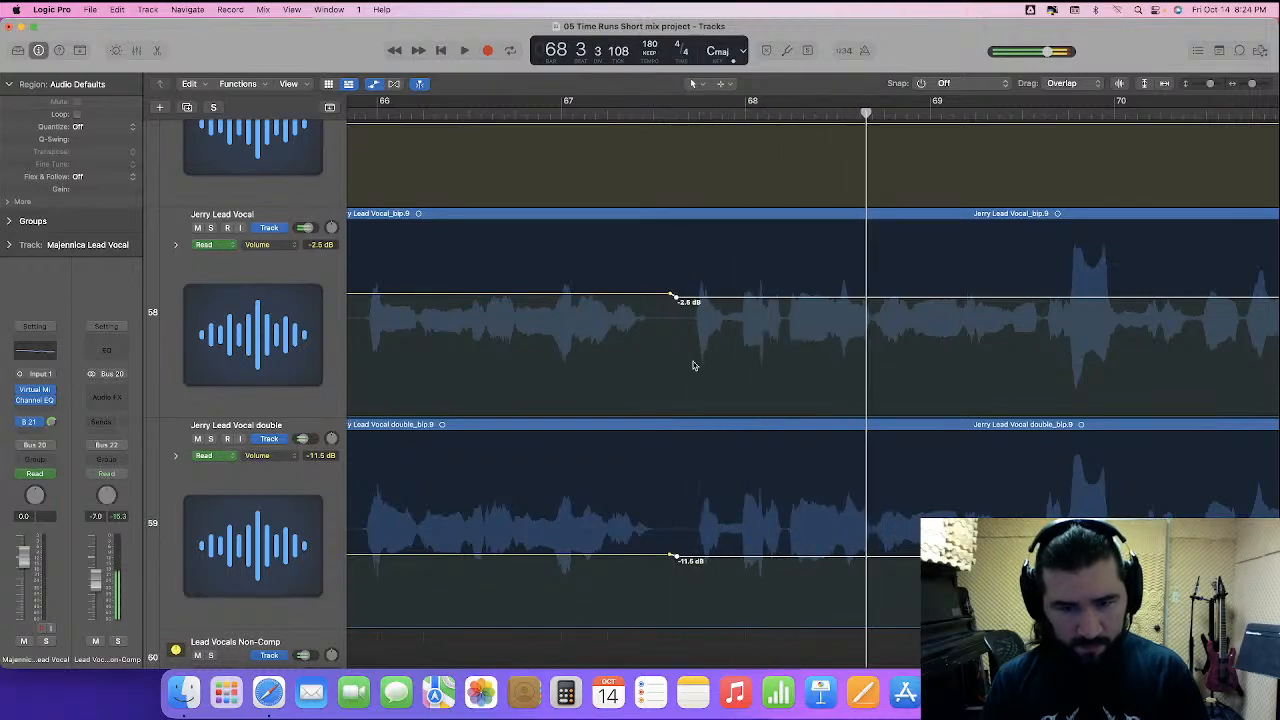
left_click_drag(650, 288, 708, 591)
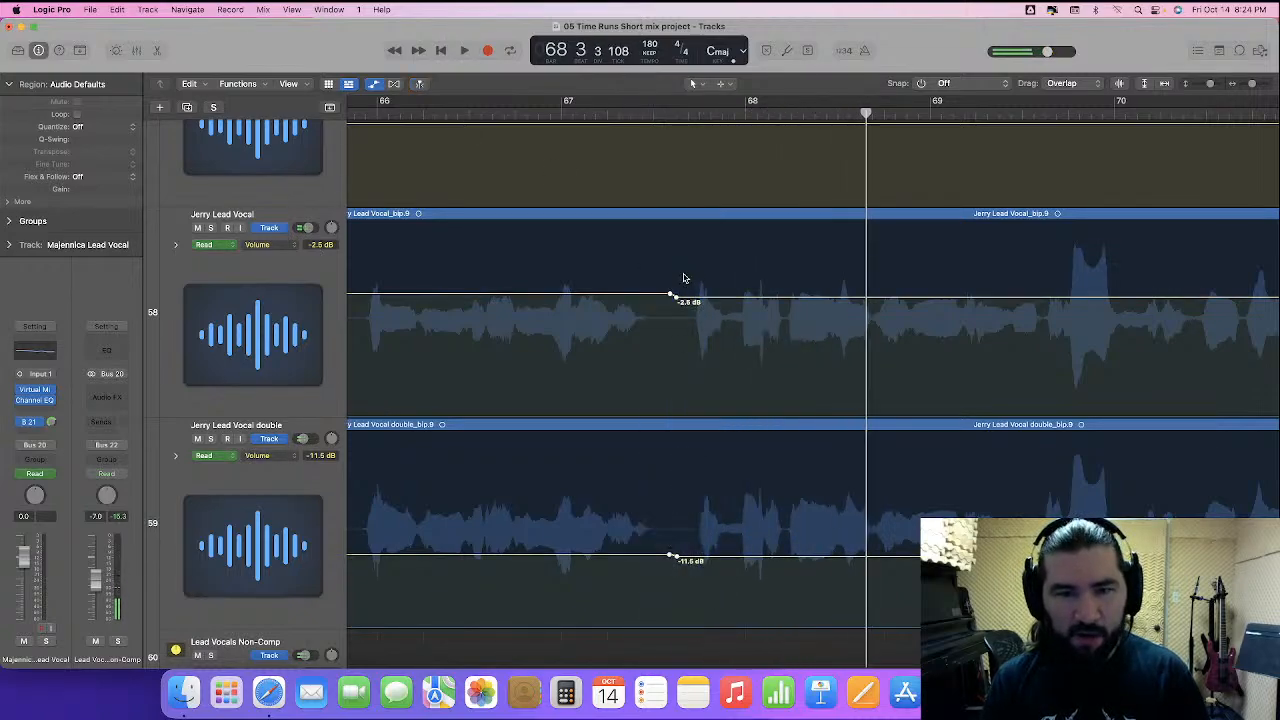
left_click_drag(670, 297, 734, 298)
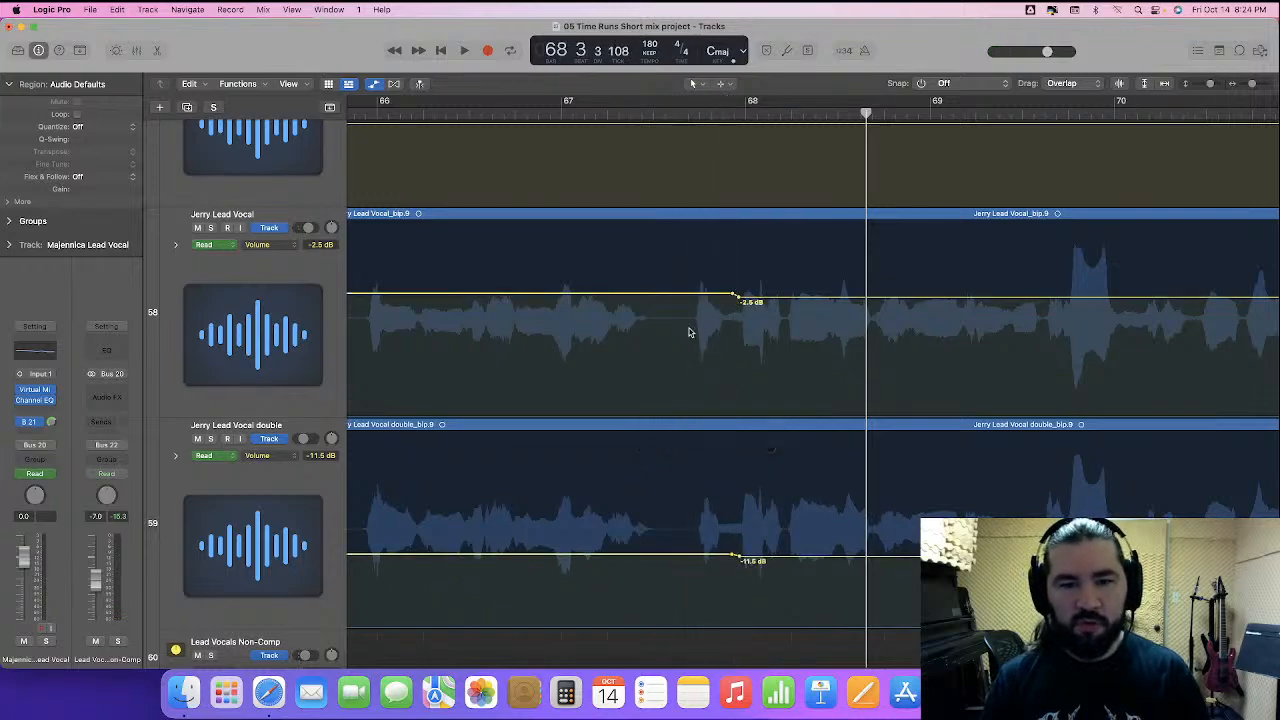
left_click(377, 114)
key("space")
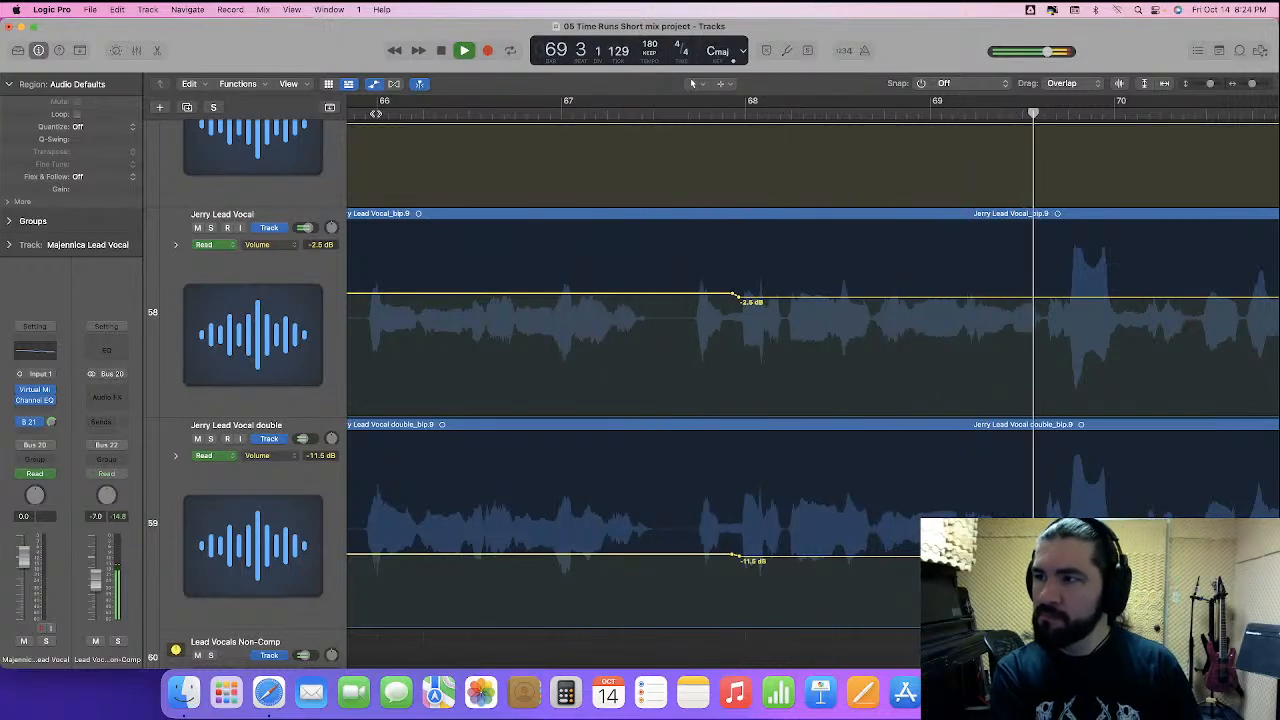
key("space")
- Review the second singer's level change before bar 68, and examine the first singer's lead and double at the start of Chorus 1
scroll(697, 415, "left", 10)
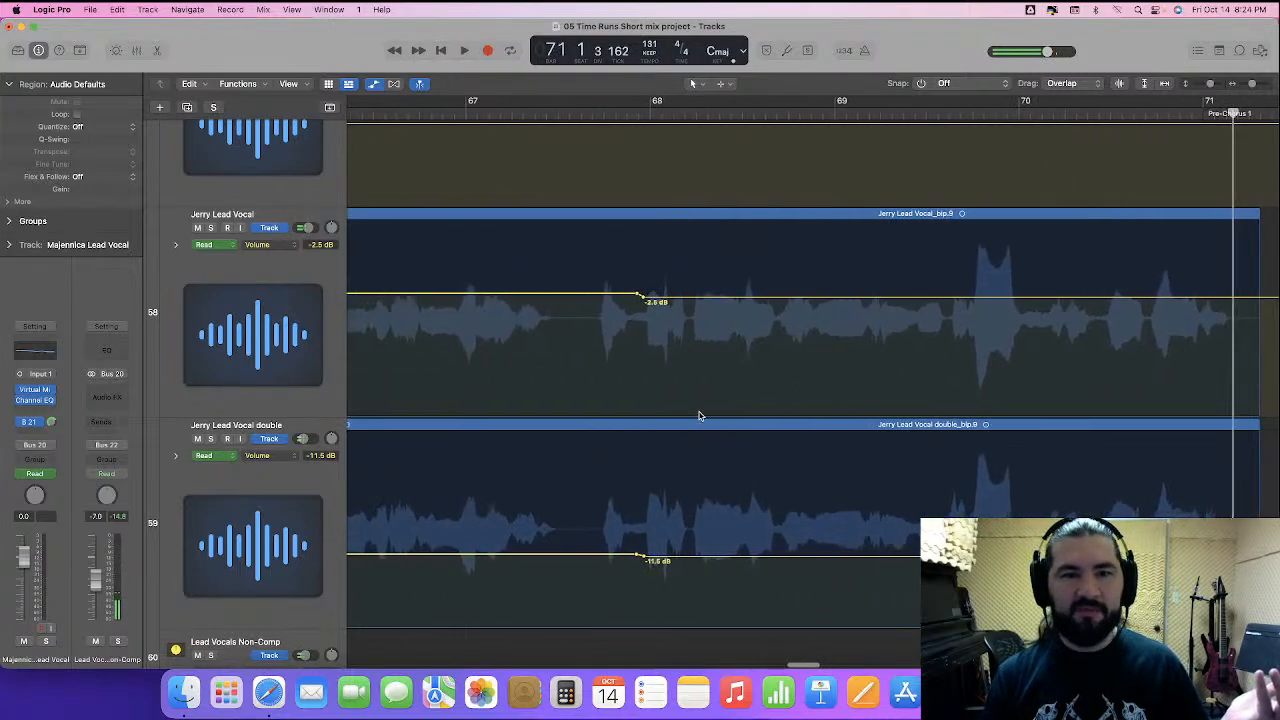
scroll(697, 415, "left", 4)
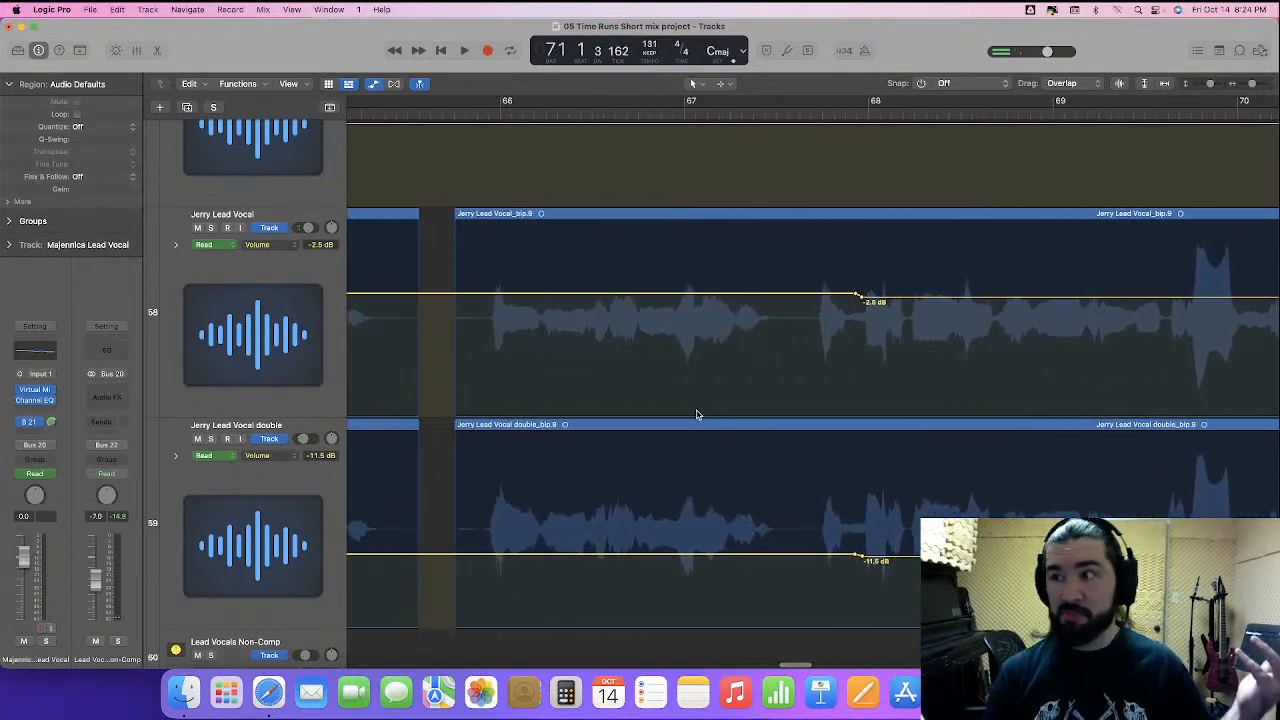
scroll(697, 415, "right", 3)
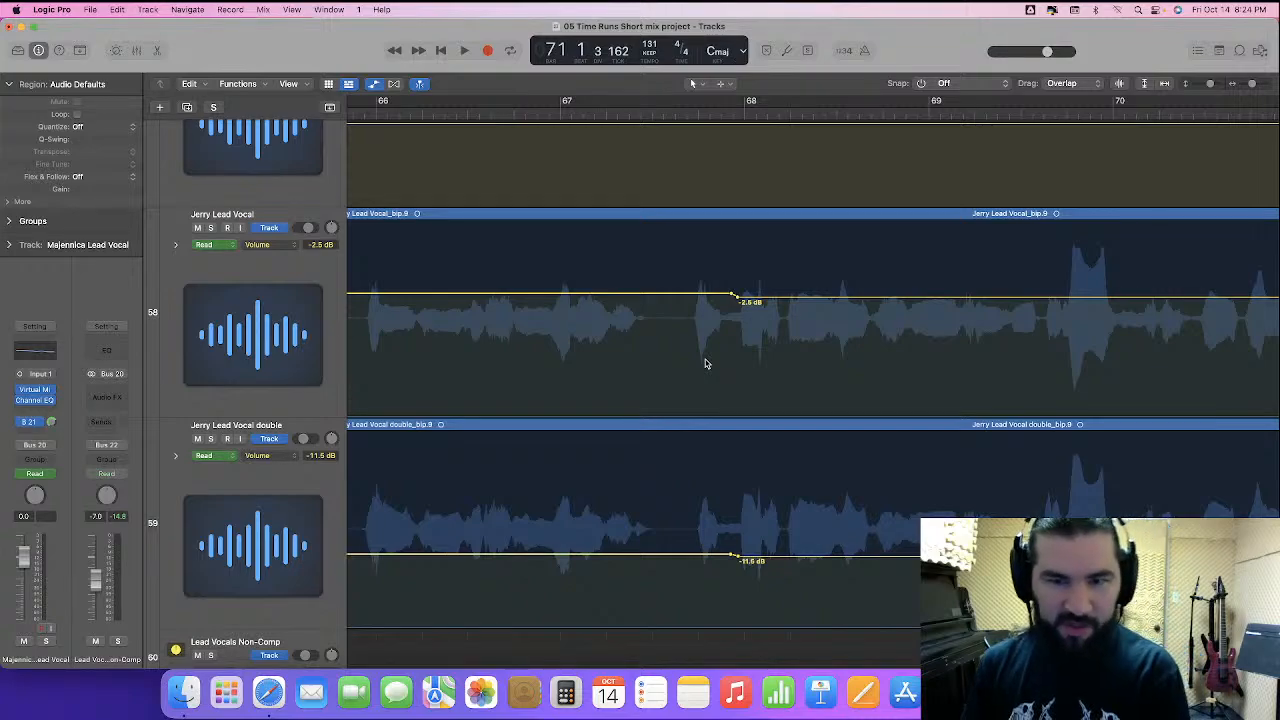
left_click_drag(717, 265, 749, 583)
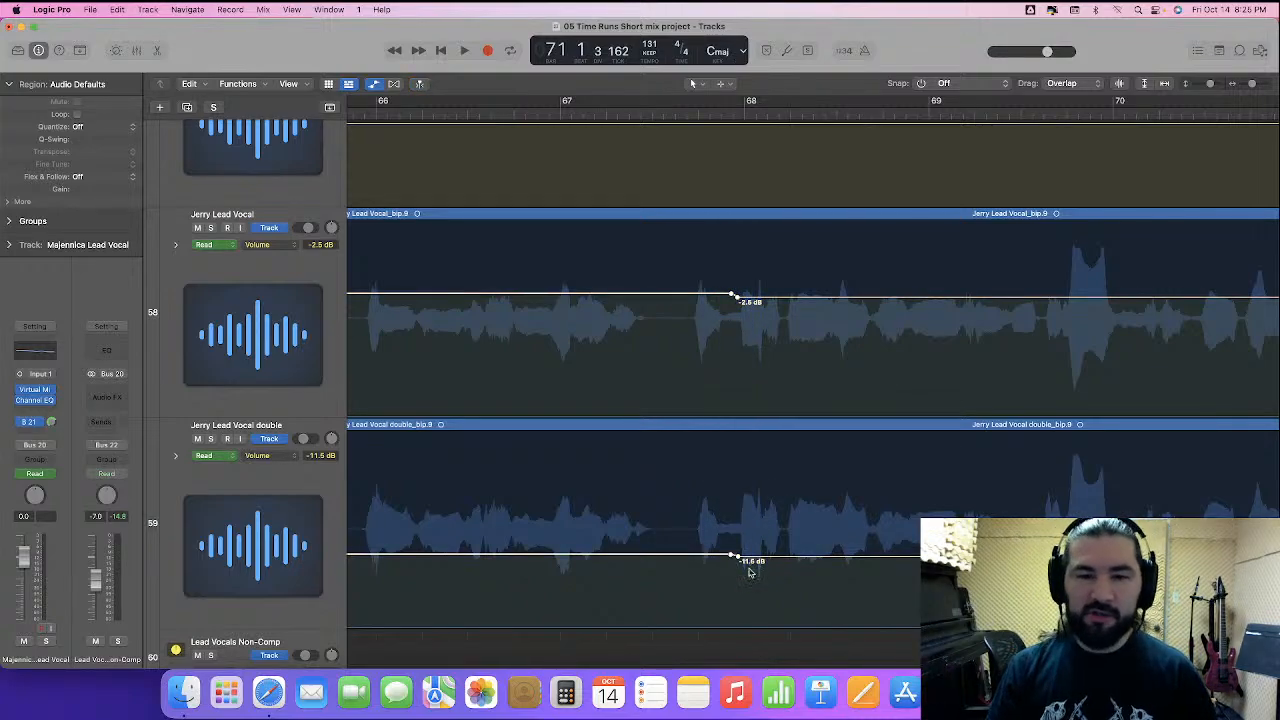
scroll(758, 370, "right", 10)
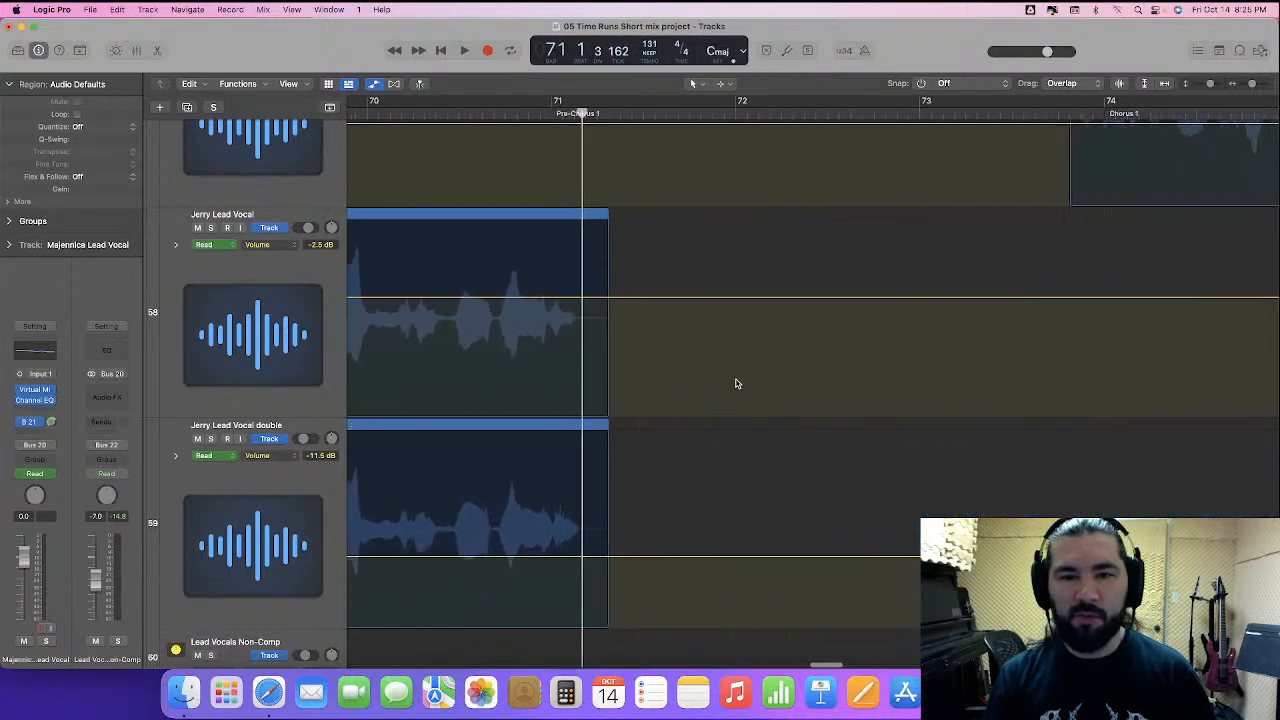
scroll(737, 384, "right", 20)
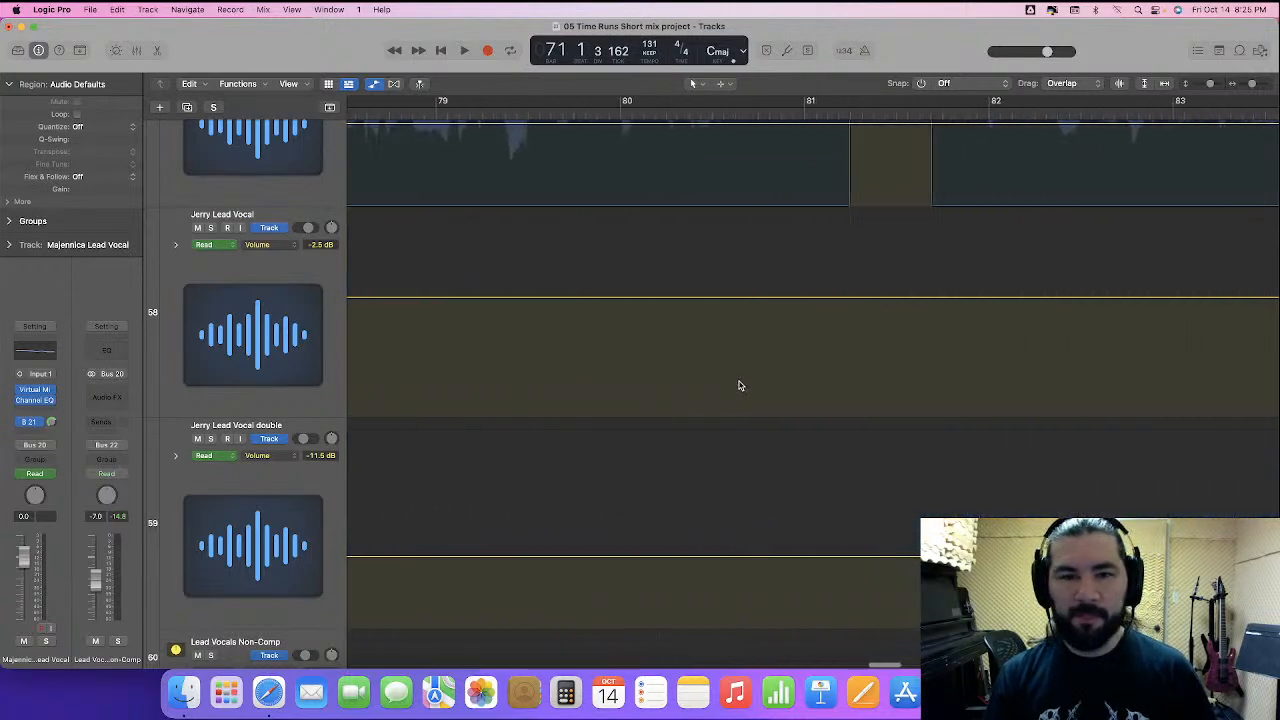
scroll(739, 385, "left", 10)
scroll(739, 385, "up", 5)
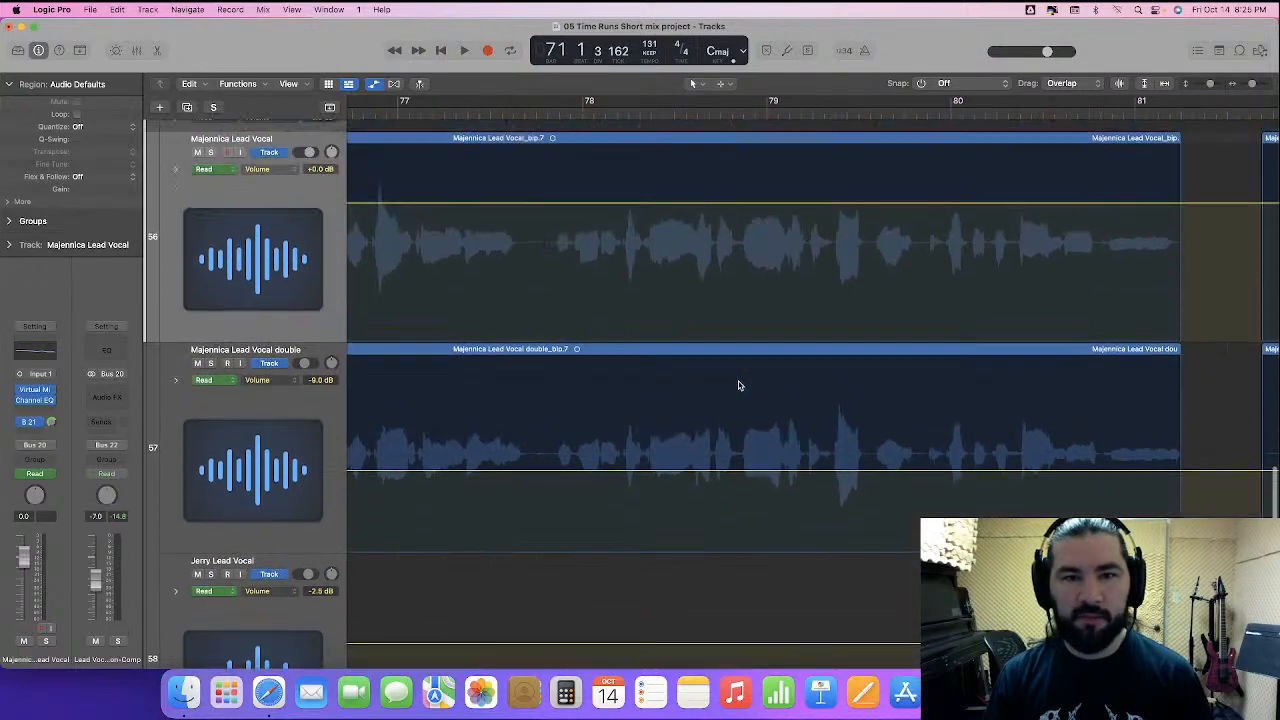
scroll(739, 385, "left", 3)
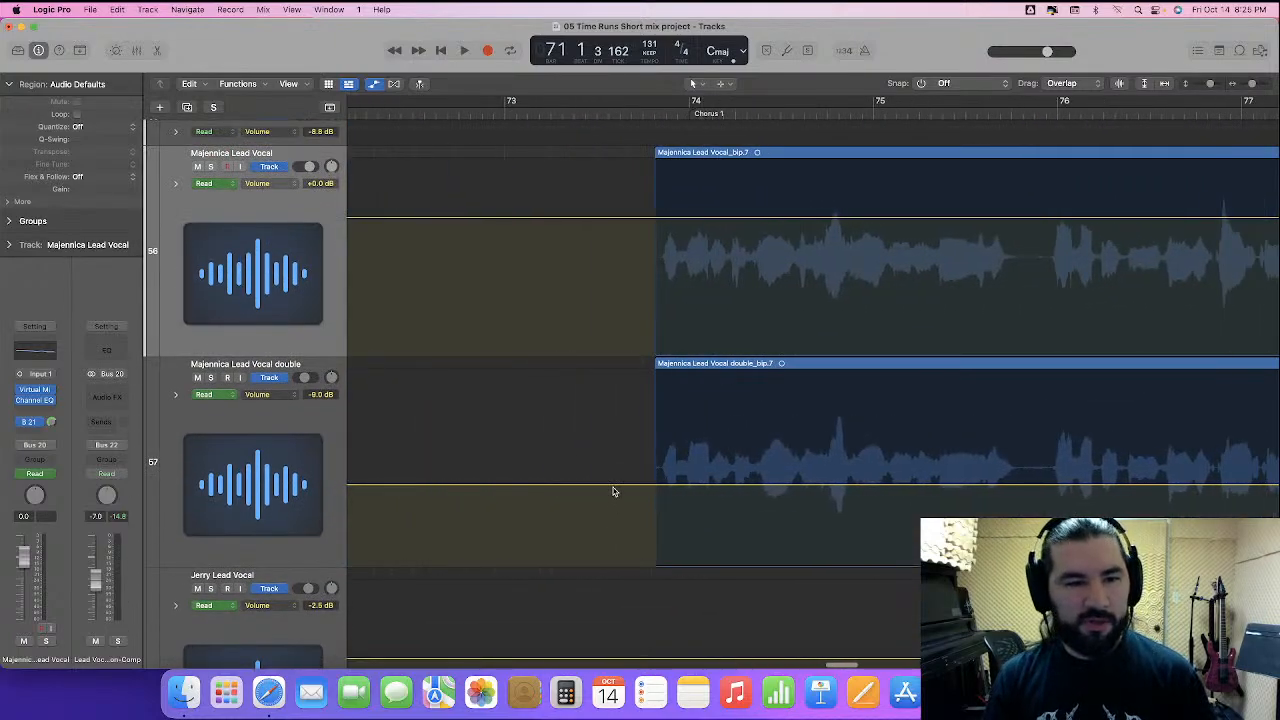
- Set the first singer's level from just before Chorus 1 to -2.0 dB on the lead and -10.0 dB on the double, auditioning in between
left_click_drag(645, 489, 646, 485)
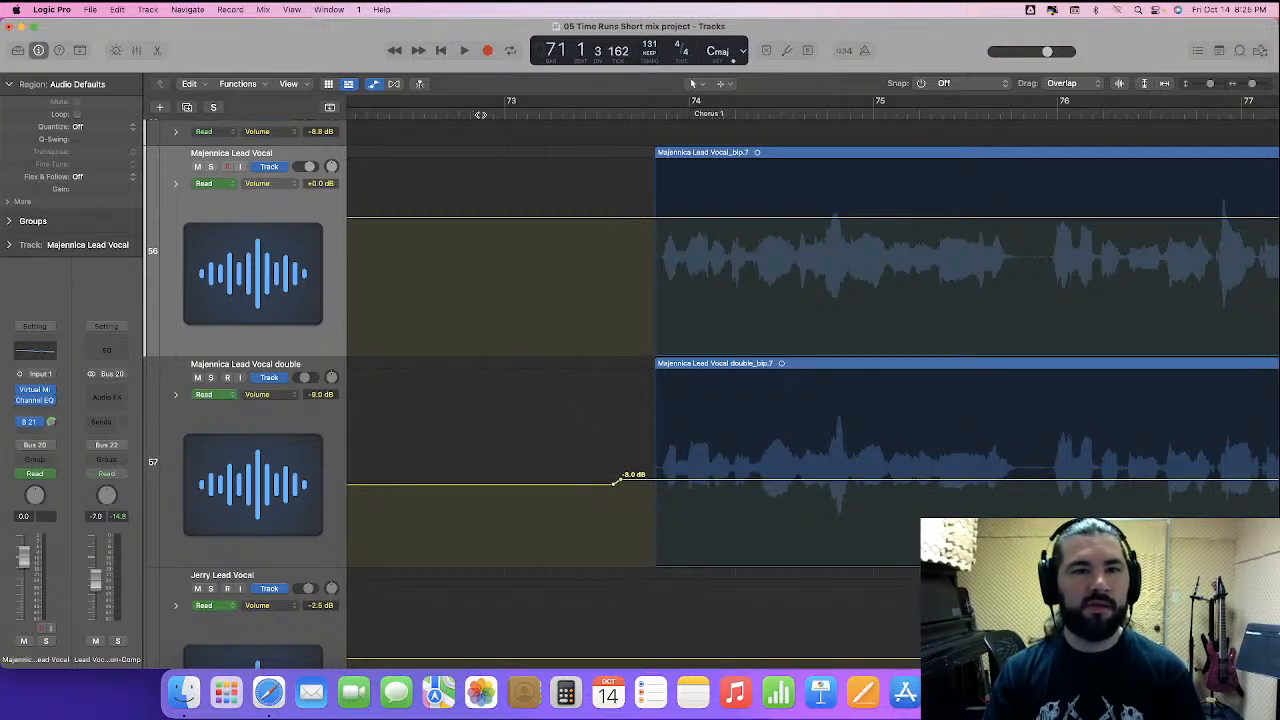
key("space")
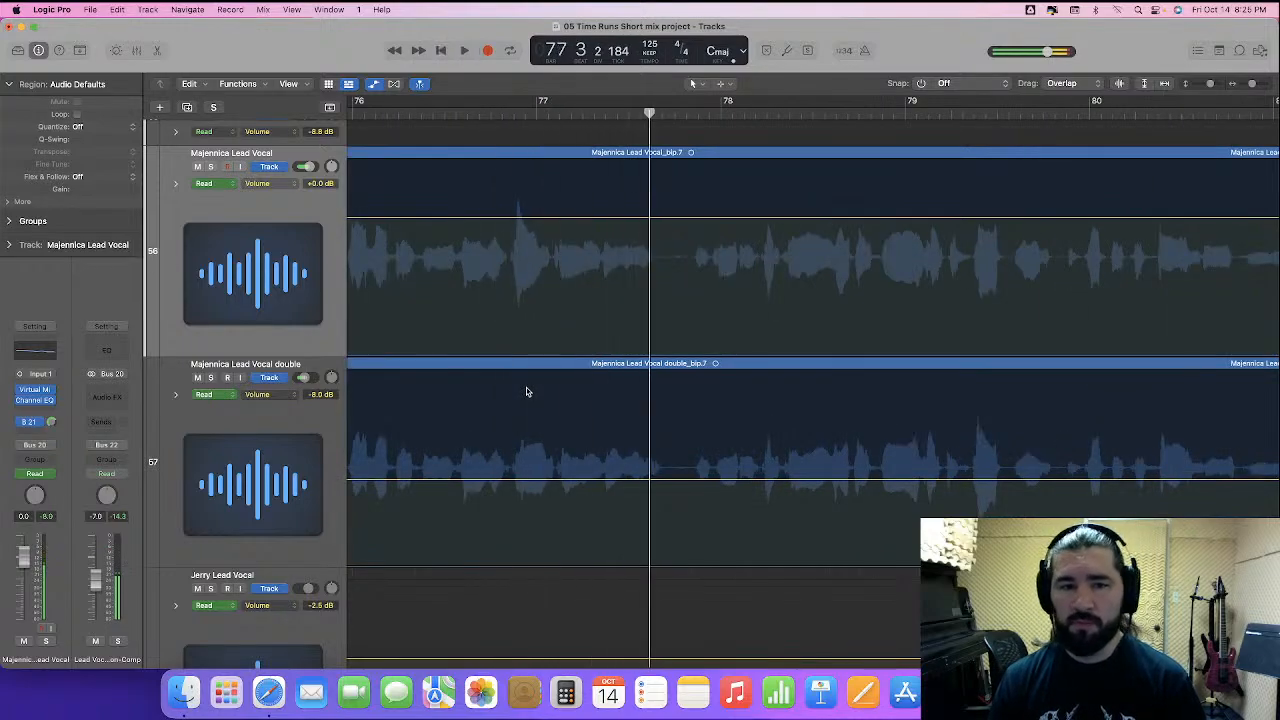
key("space")
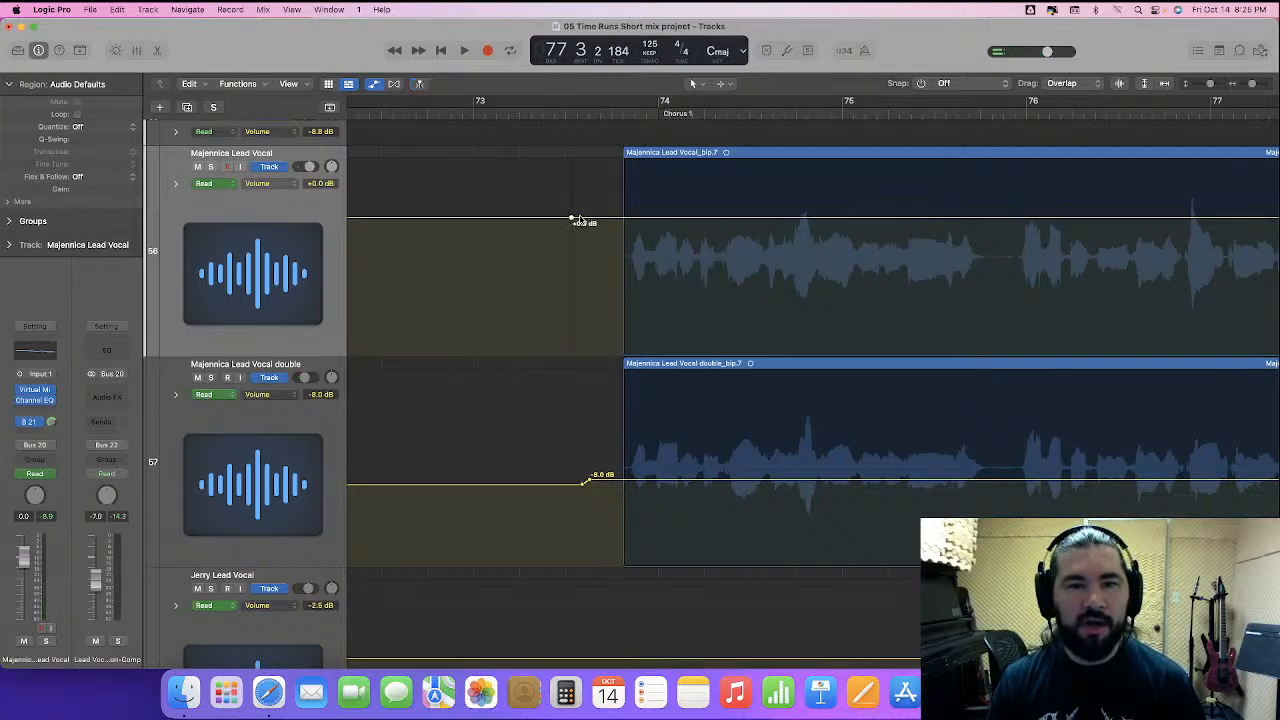
left_click_drag(669, 223, 673, 240)
- Raise the Background Vocal Master level to -9.0 dB in the mixer
scroll(716, 280, "down", 10)
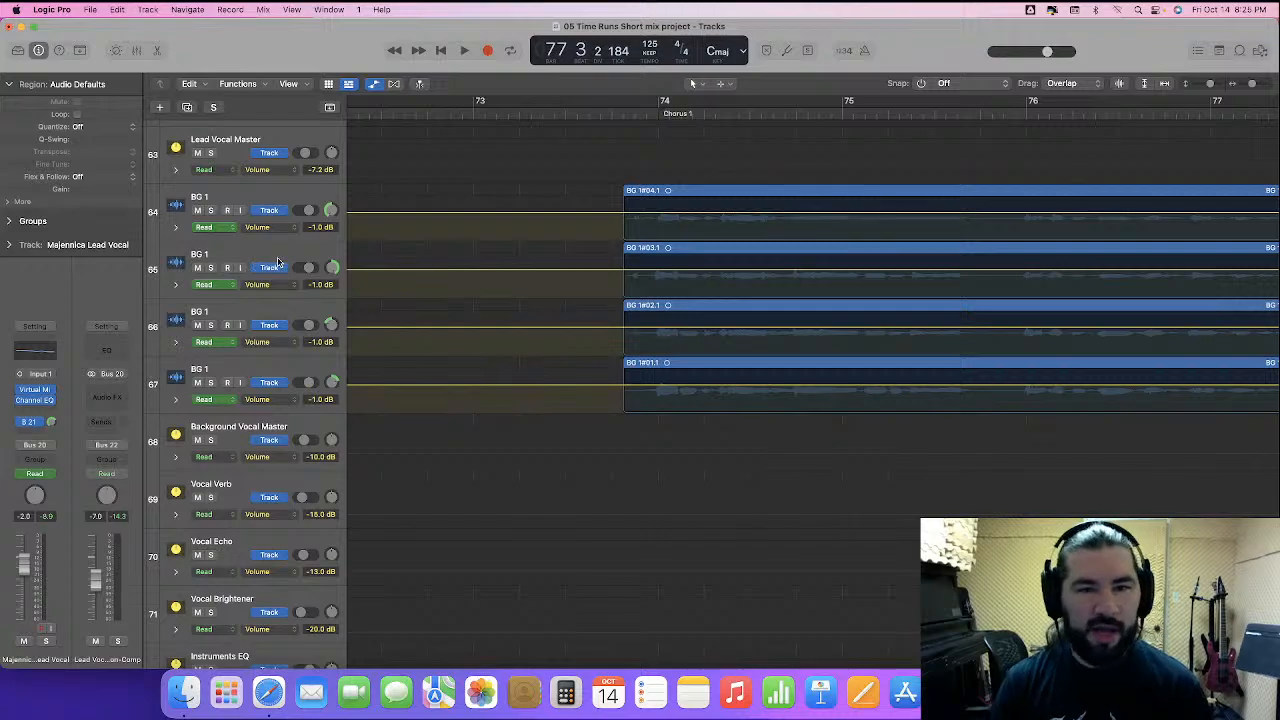
key("z")
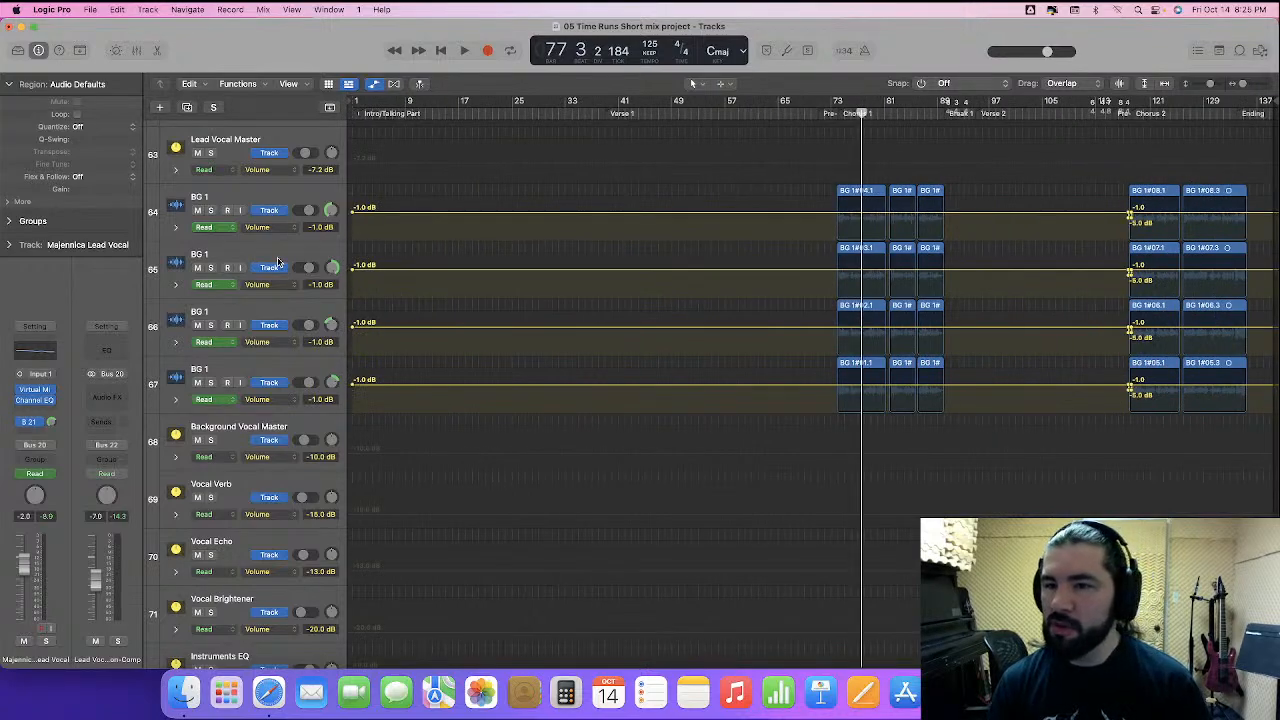
left_click(136, 51)
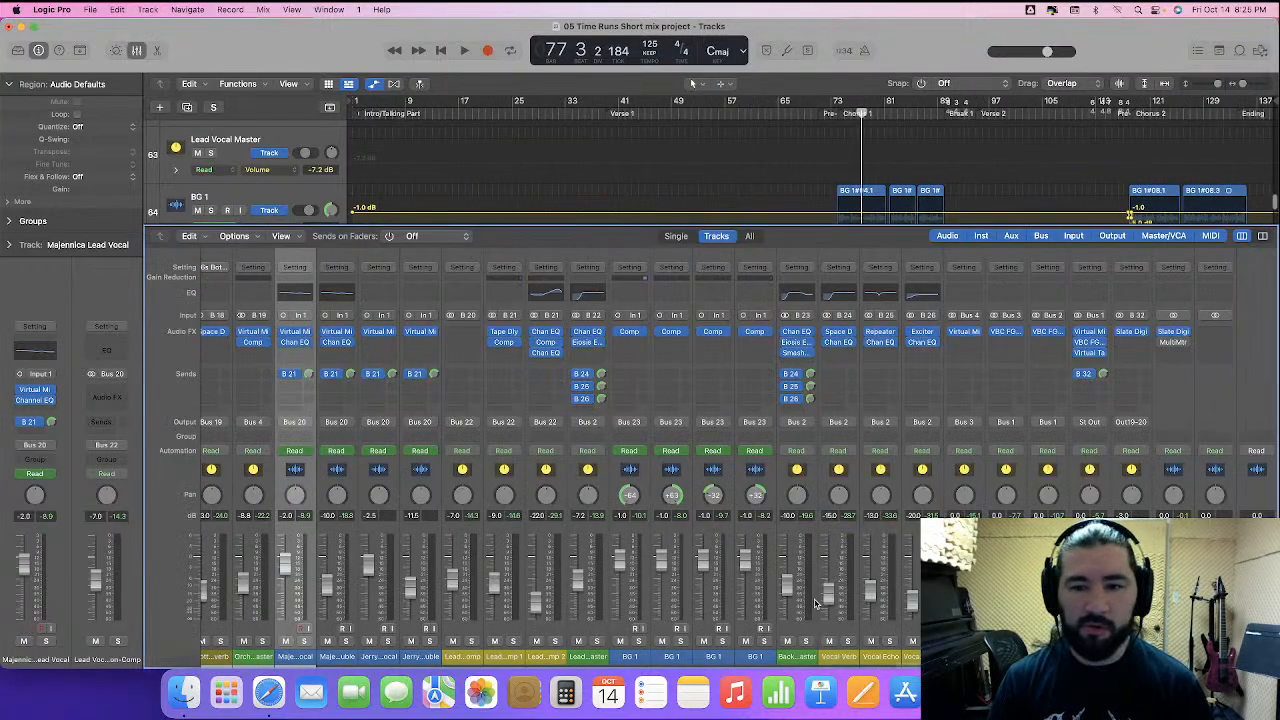
left_click(790, 518)
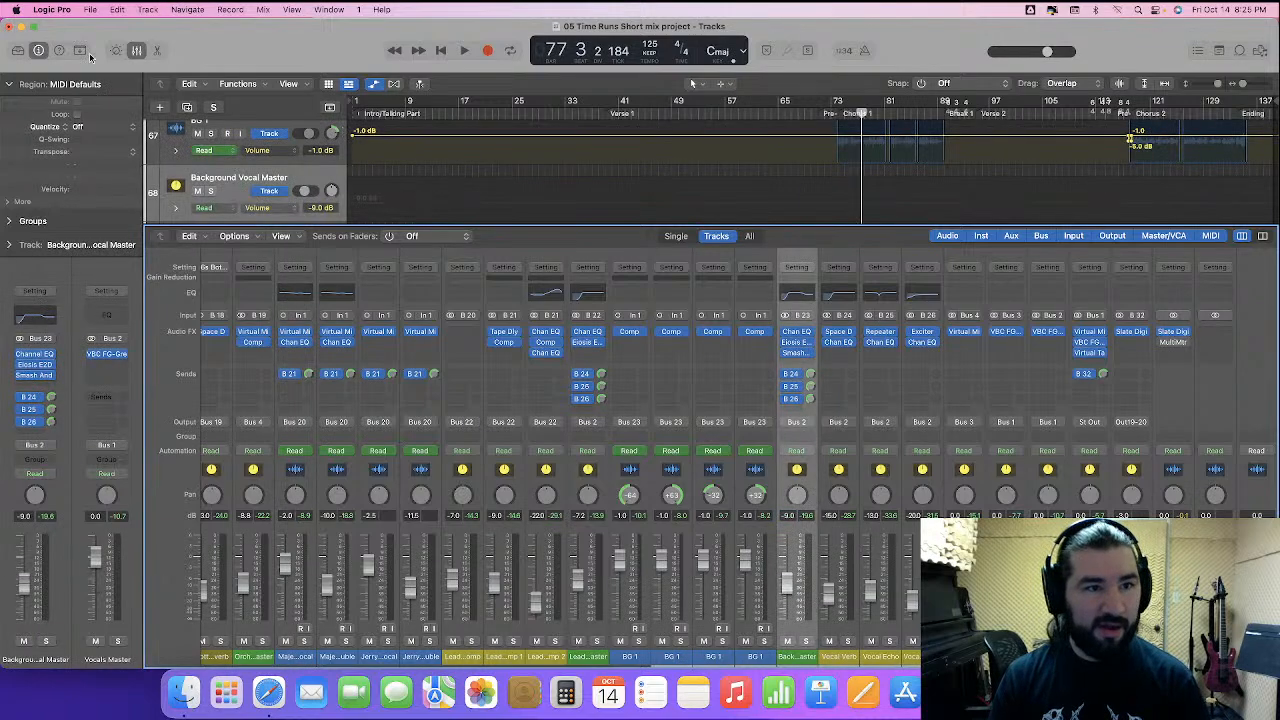
left_click(136, 51)
- Play Chorus 1 through to late bar 85 and listen to the first singer's lead and double against the background vocals
scroll(767, 399, "up", 12)
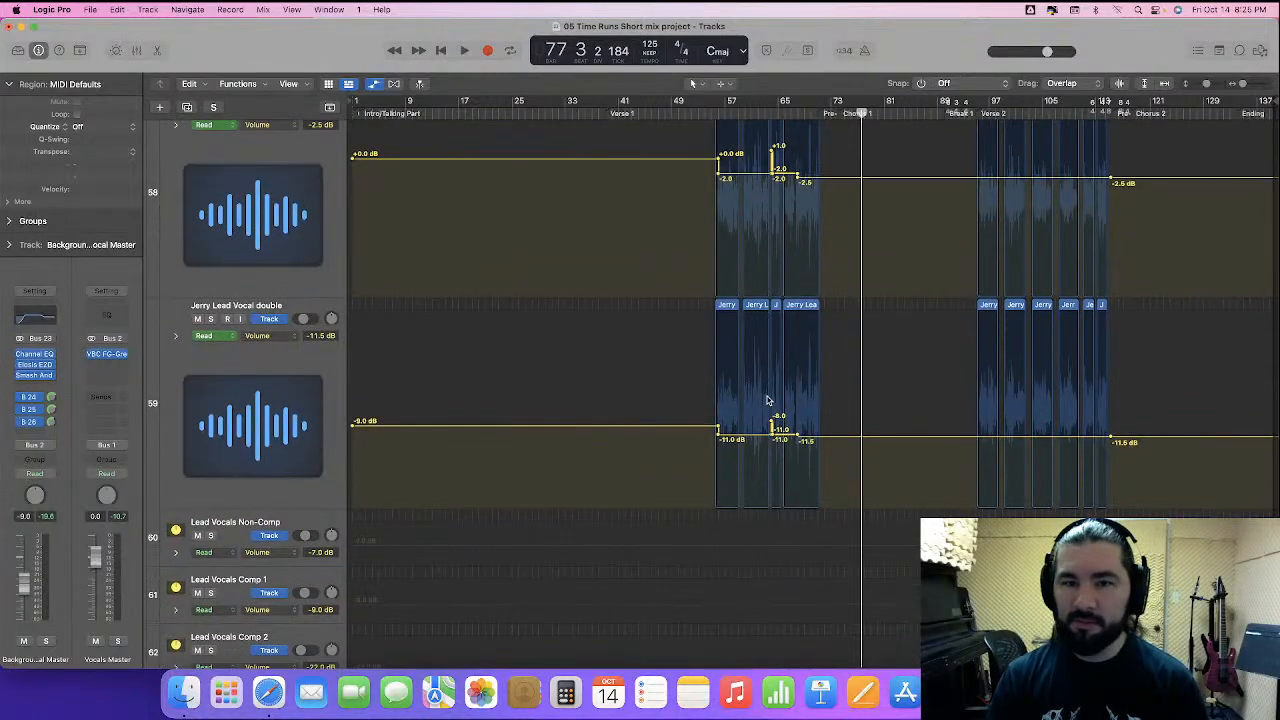
key("super+Right")
key("super+Right")
scroll(767, 399, "up", 6)
left_click(778, 113)
key("space")
key("super+Right")
key("super+Right")
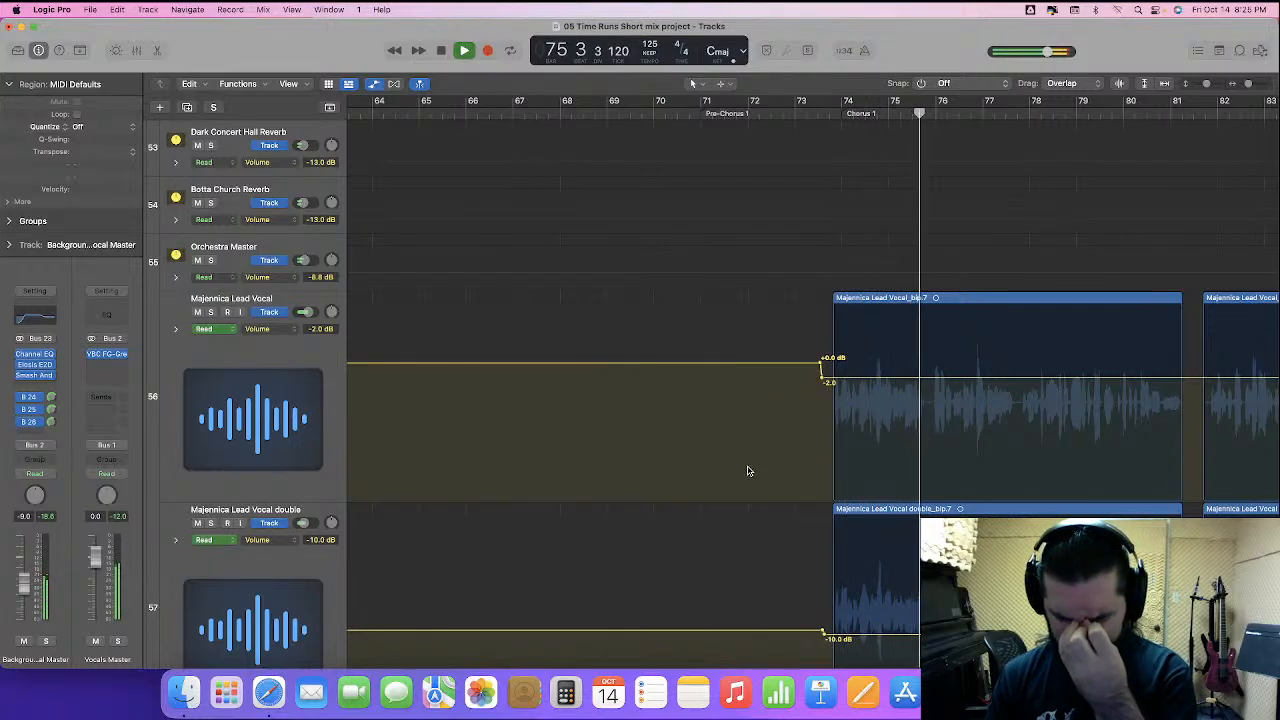
scroll(747, 471, "down", 5)
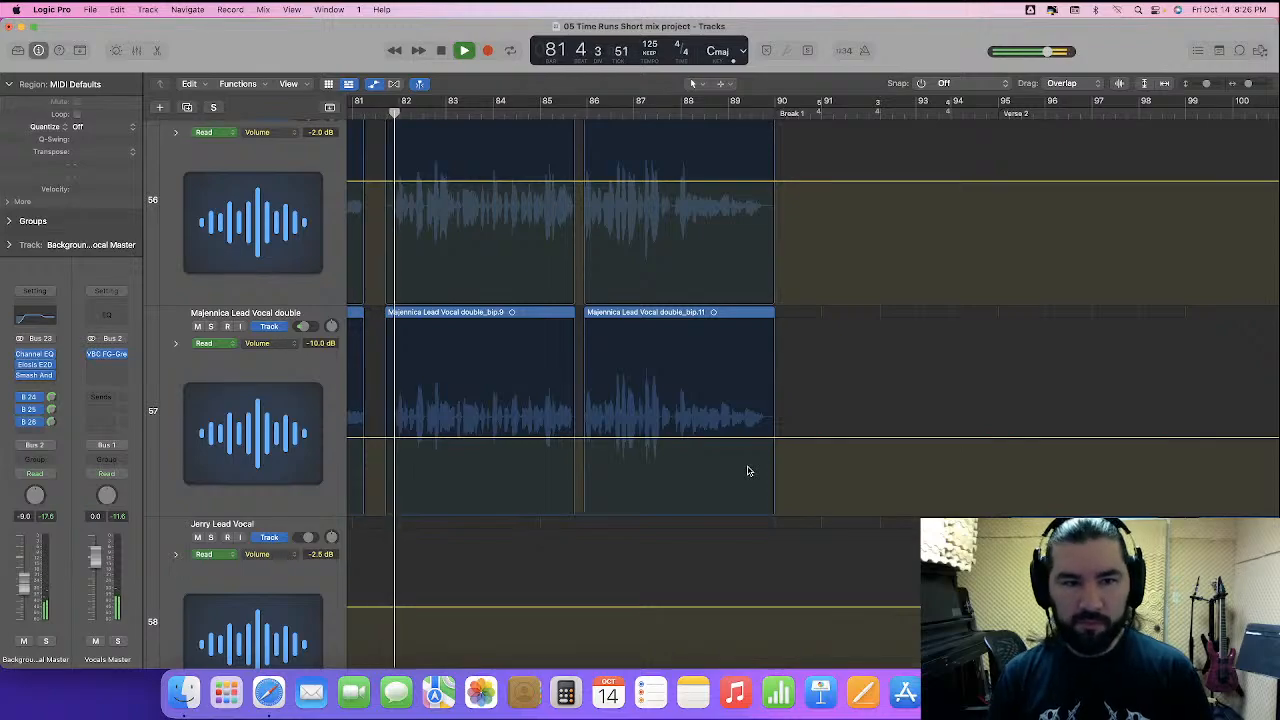
key("super+Right")
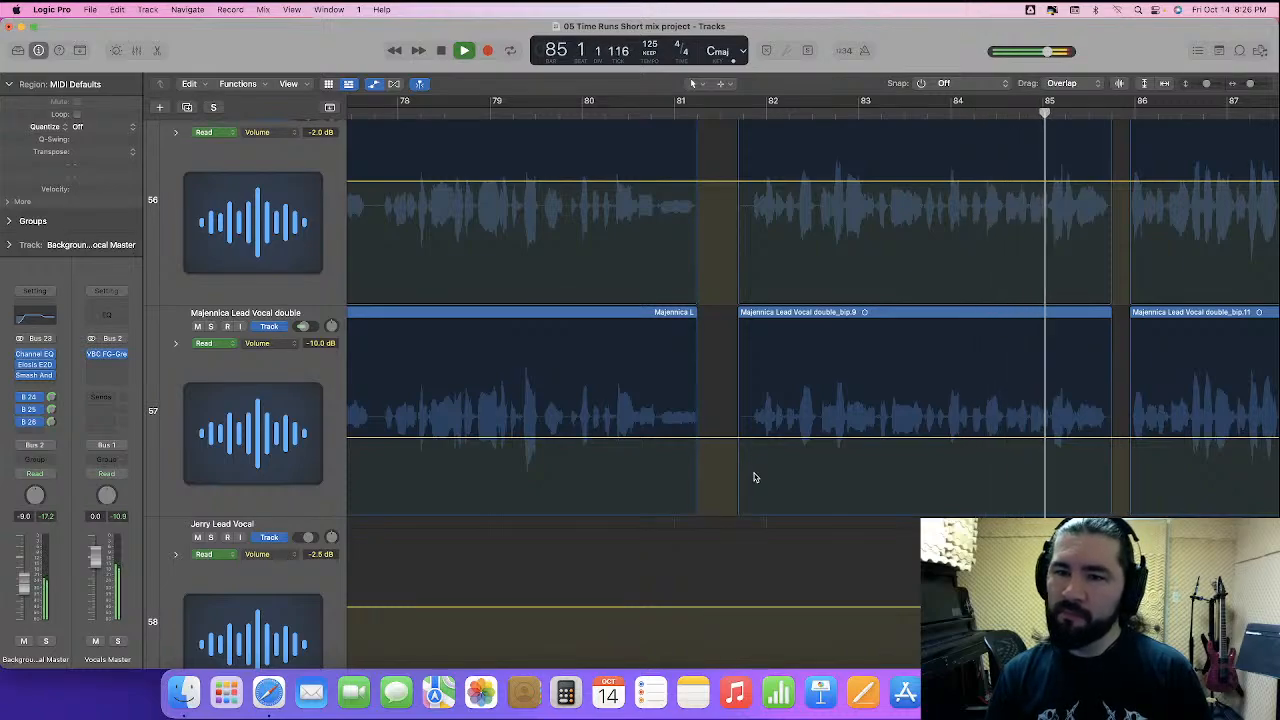
key("space")
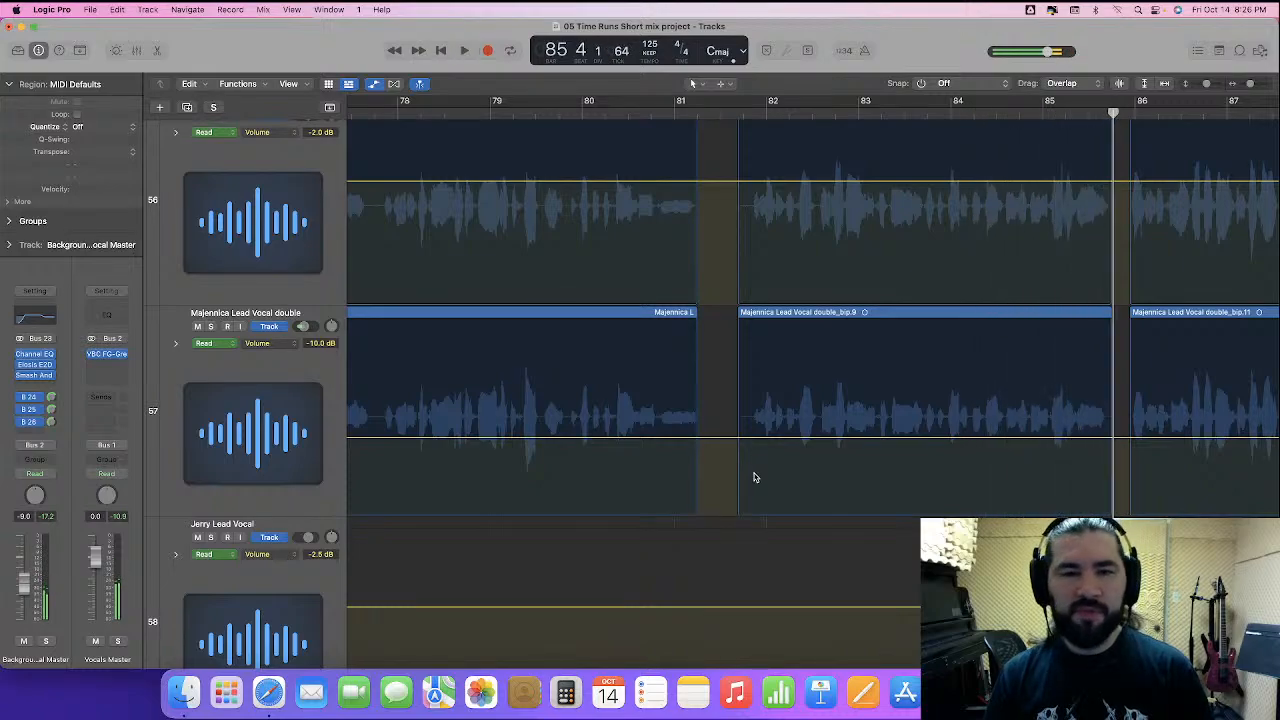
- Raise the phrase ending from mid-bar 80 to just after bar 81 to -0.5 dB on the lead, lifting the double too, and replay
scroll(755, 477, "left", 5)
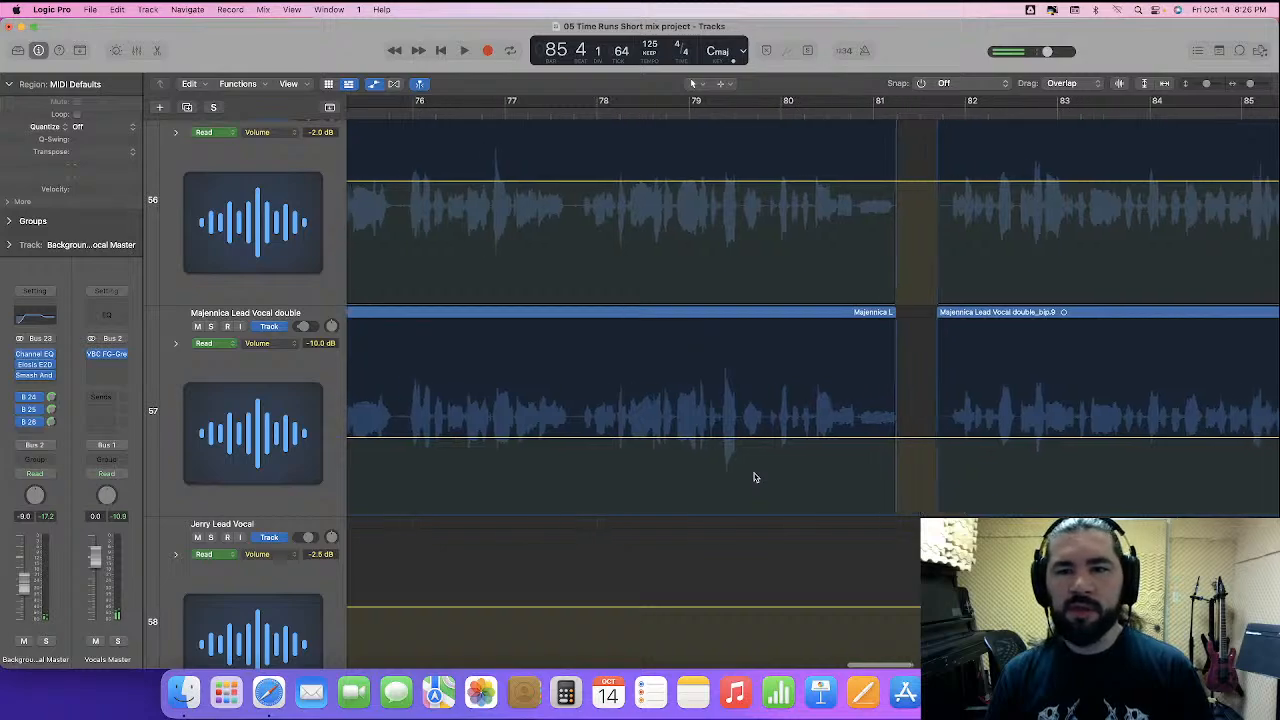
scroll(755, 477, "right", 2)
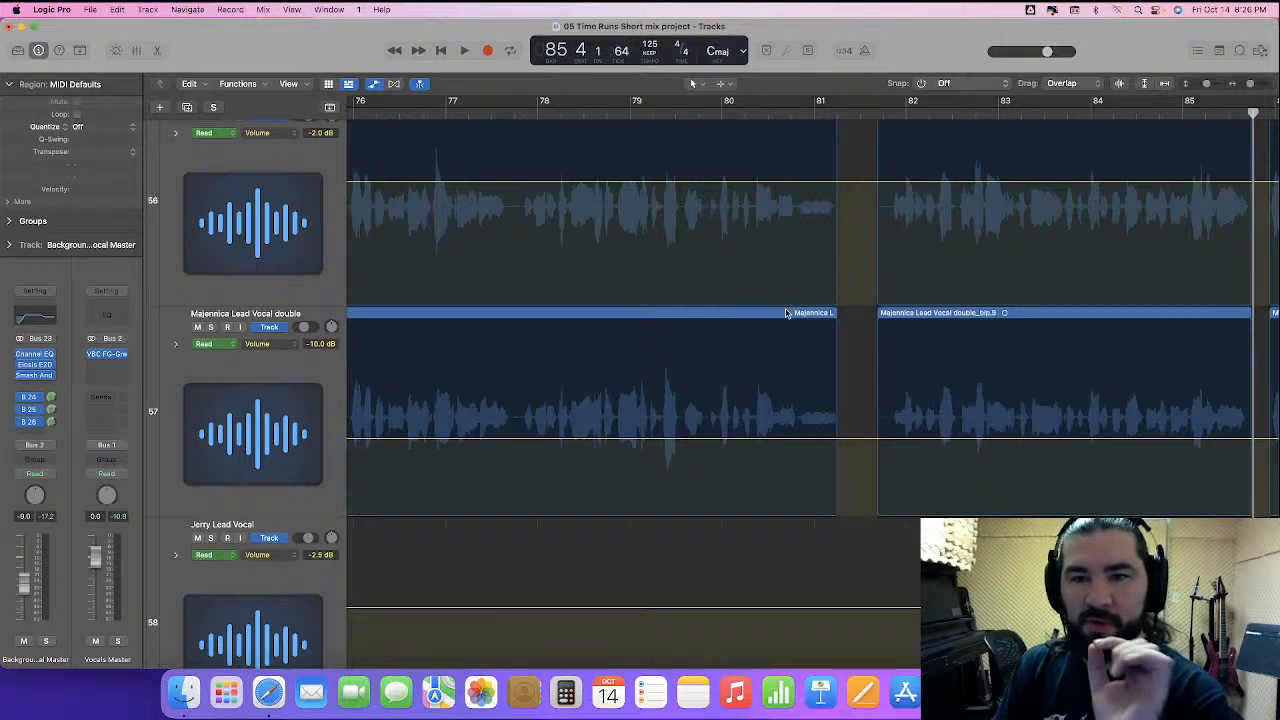
scroll(786, 313, "right", 3)
scroll(786, 313, "right", 1)
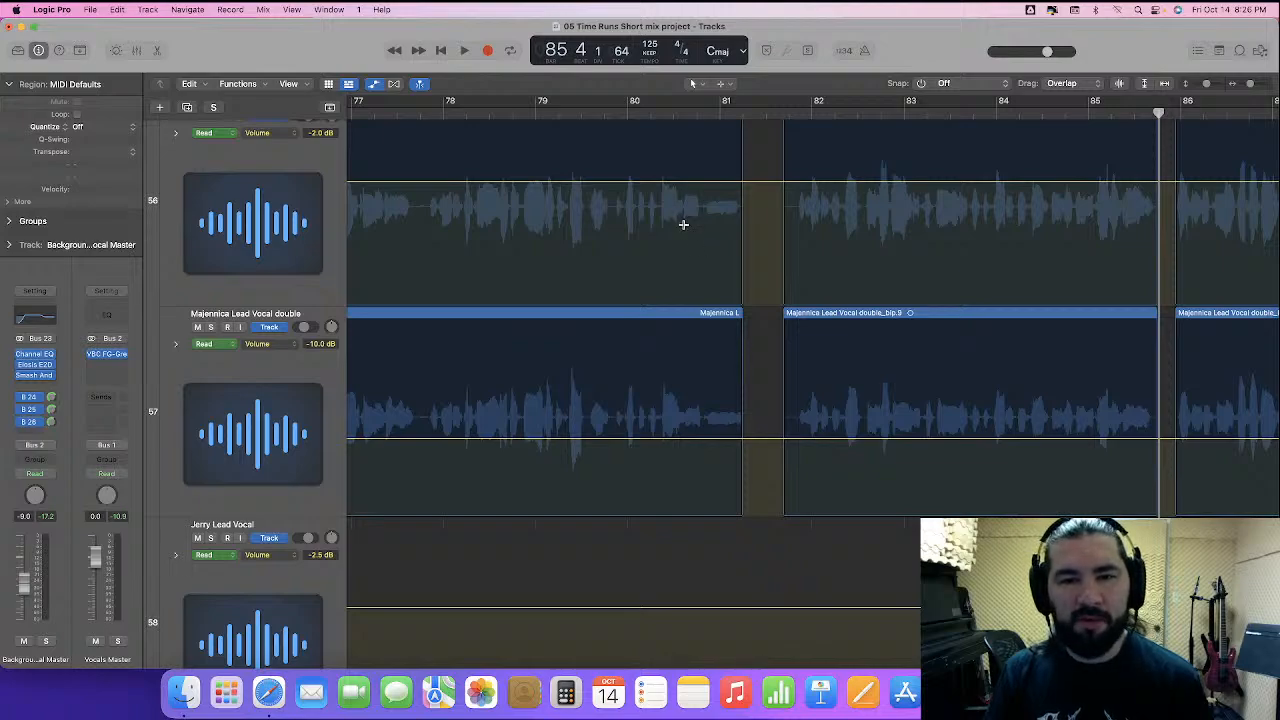
left_click_drag(682, 225, 751, 423)
scroll(710, 208, "up", 1)
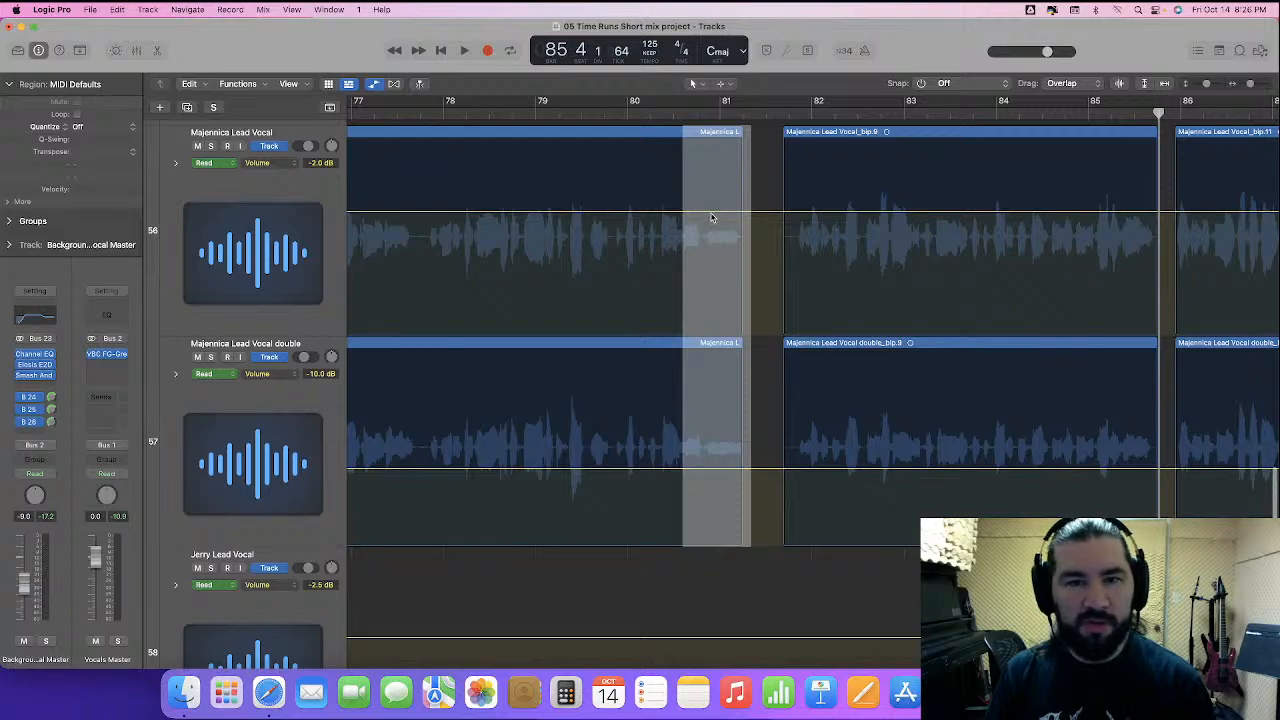
left_click(712, 216)
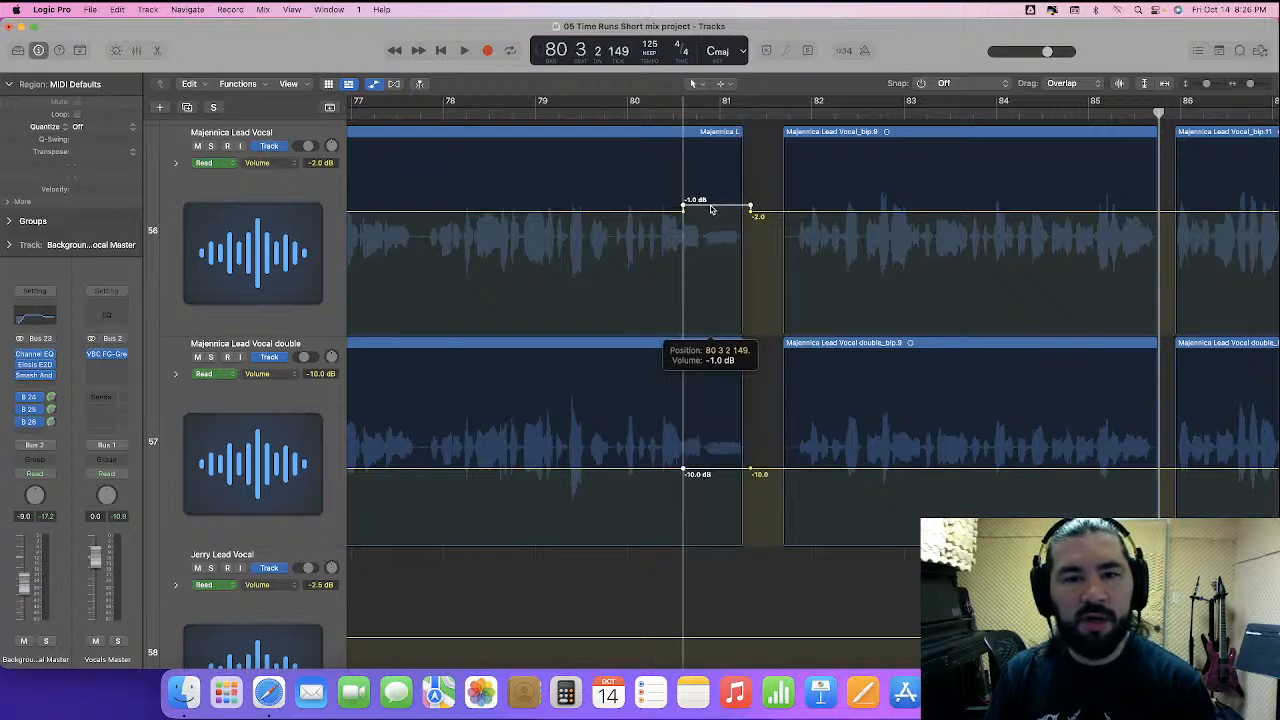
left_click_drag(712, 206, 712, 205)
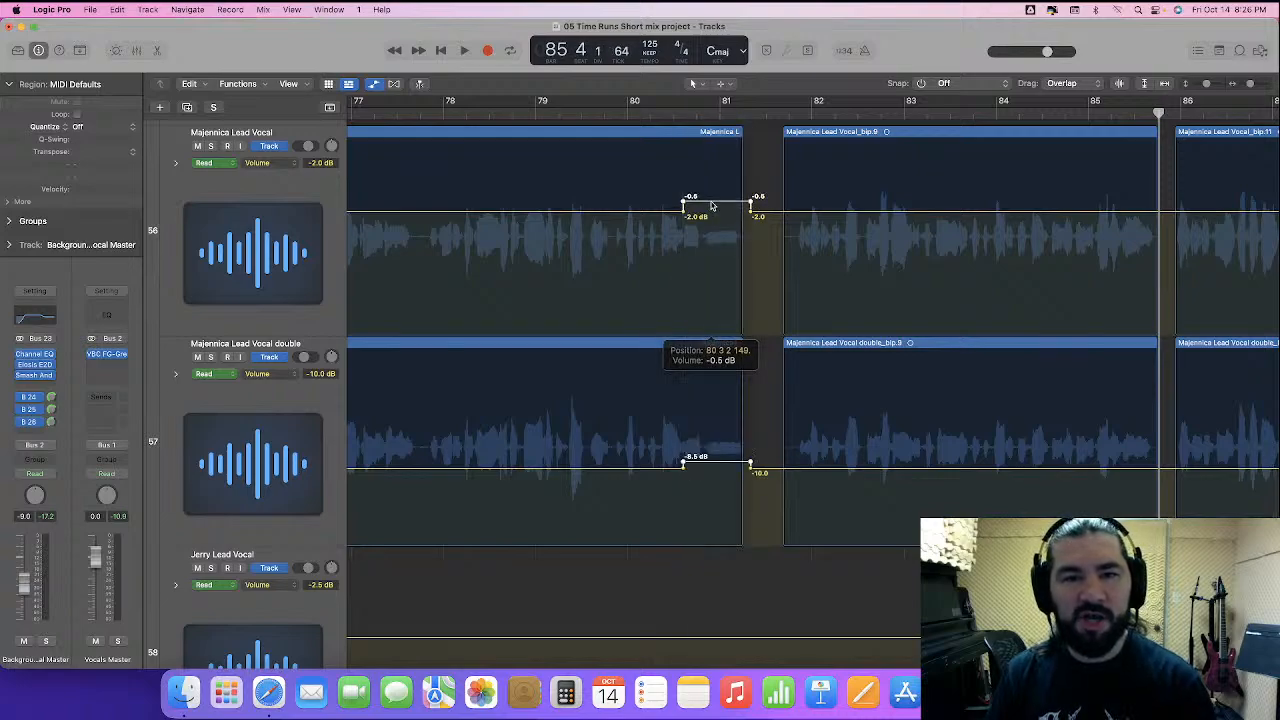
left_click(419, 115)
key("space")
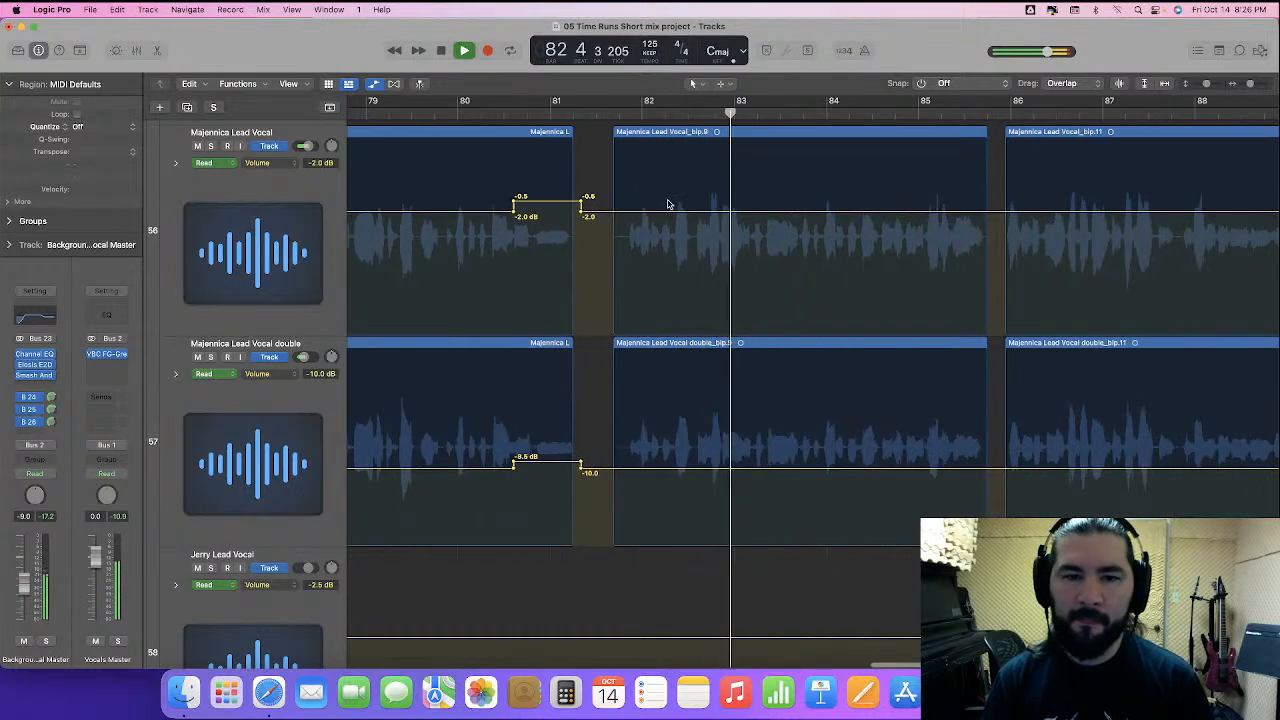
- Raise the level from just after bar 81 onwards to -1.5 dB on the lead and -9.5 dB on the double, and replay from around bar 81
left_click_drag(658, 212, 659, 208)
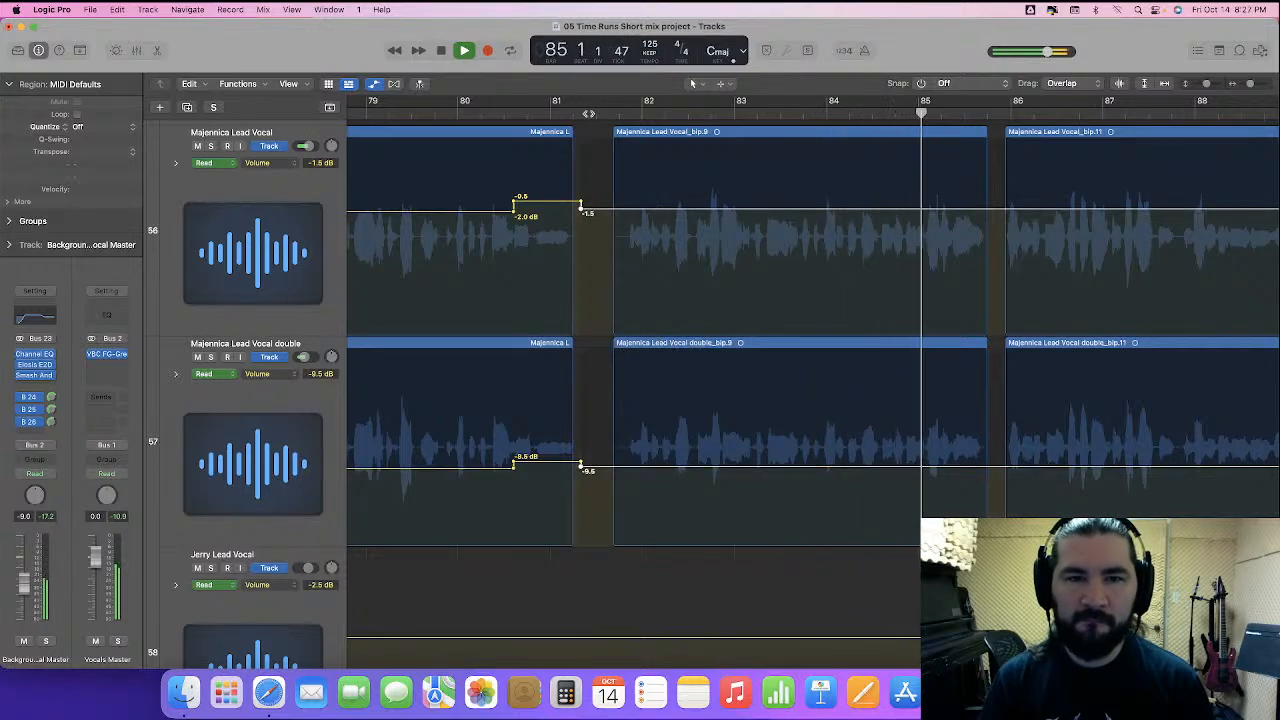
key("space")
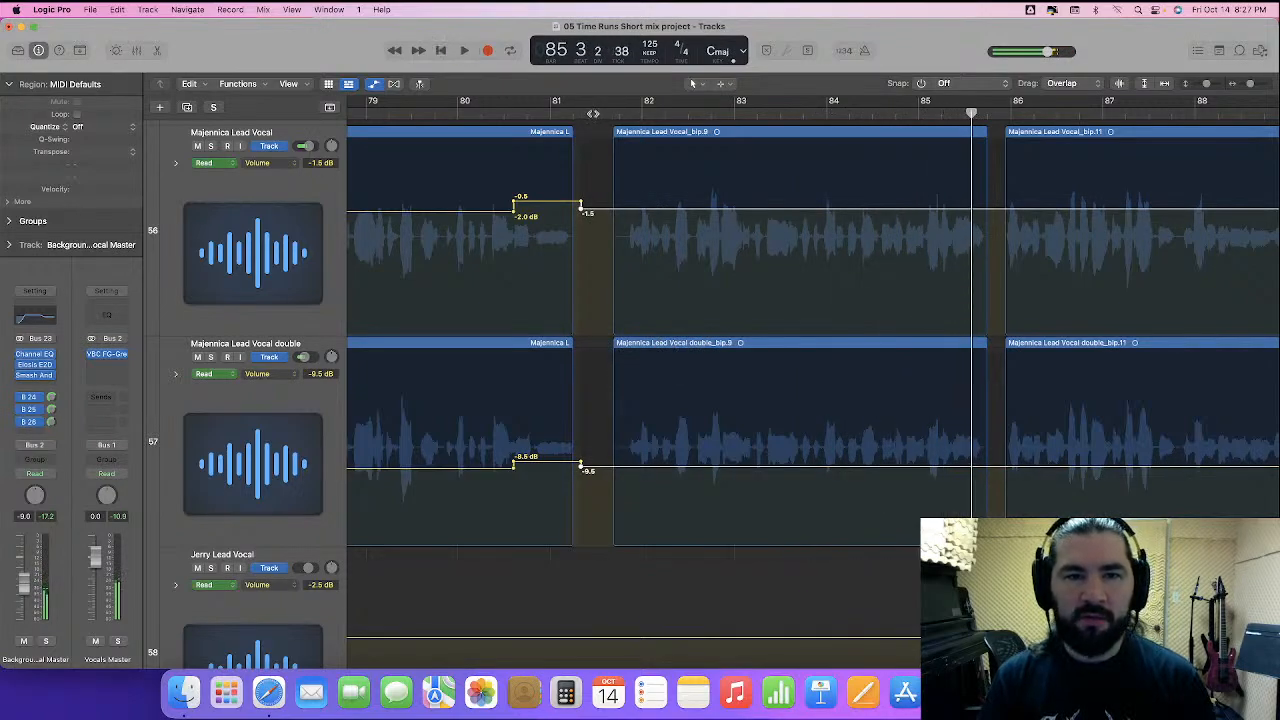
left_click(595, 113)
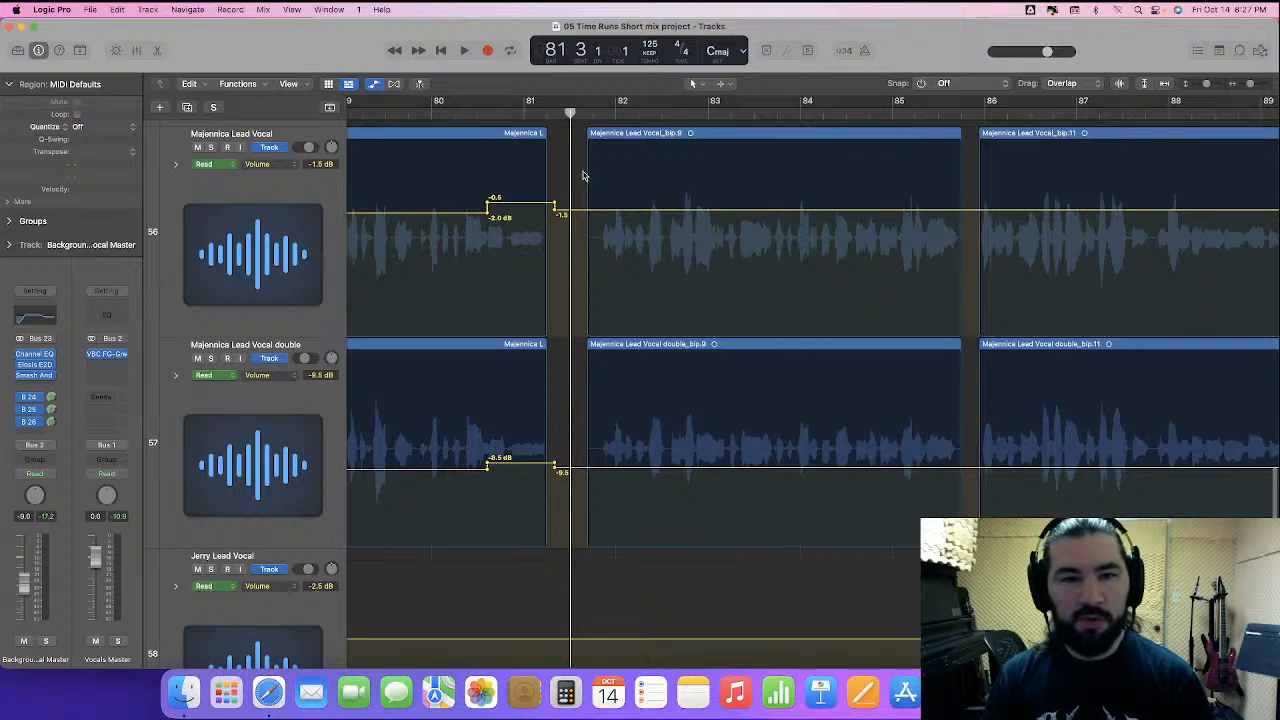
scroll(583, 175, "right", 4)
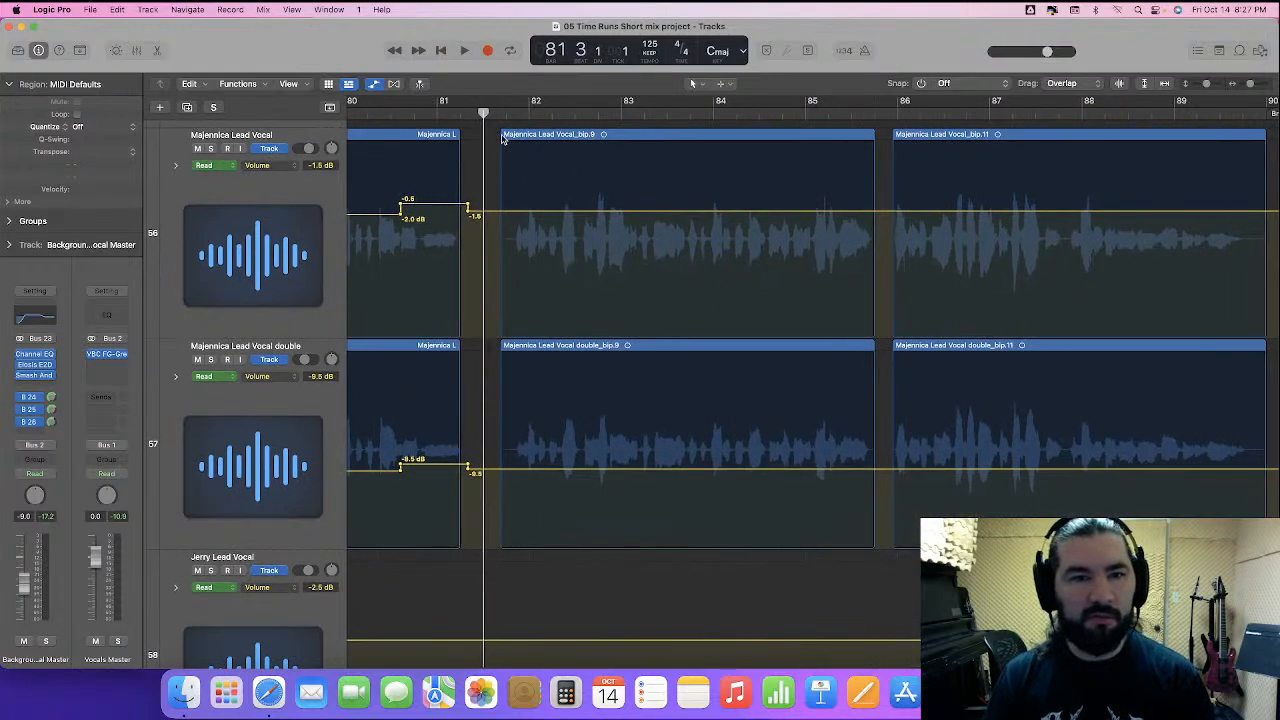
left_click(435, 109)
key("space")
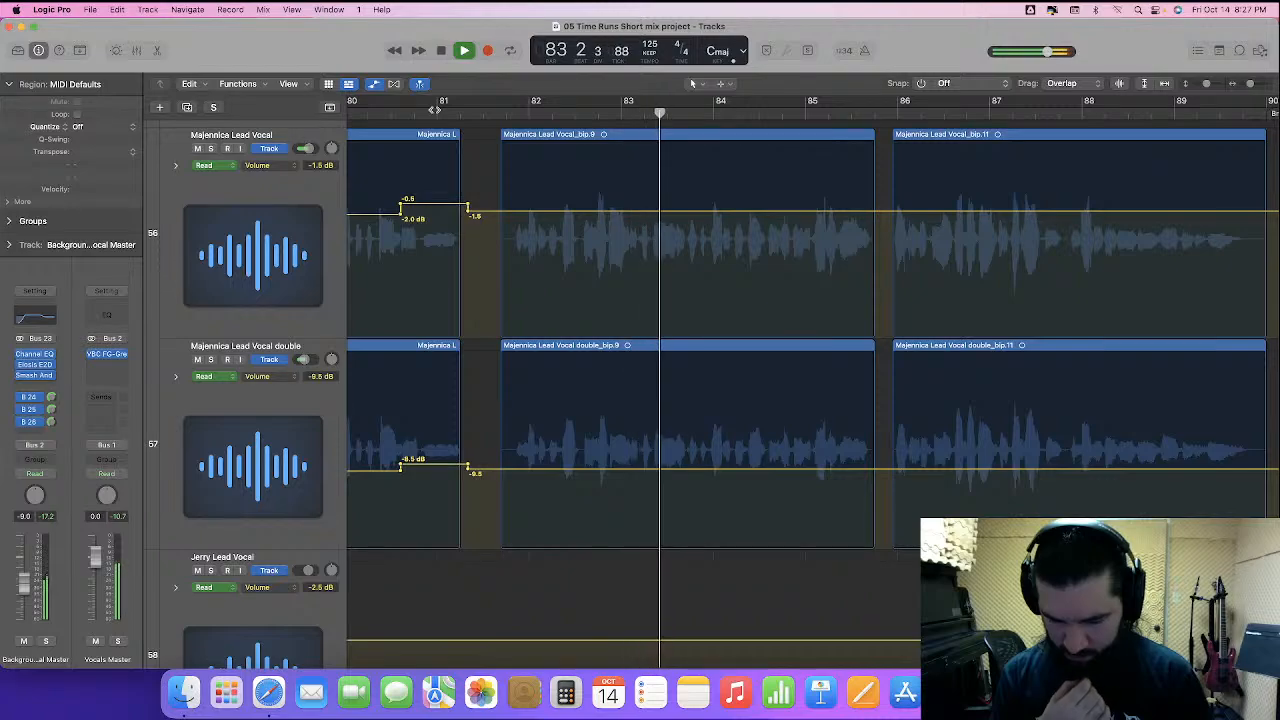
- Compare the phrase from mid-bar 81 with the first singer's lead and double muted and unmuted
left_click(197, 148)
left_click(197, 359)
left_click(480, 109)
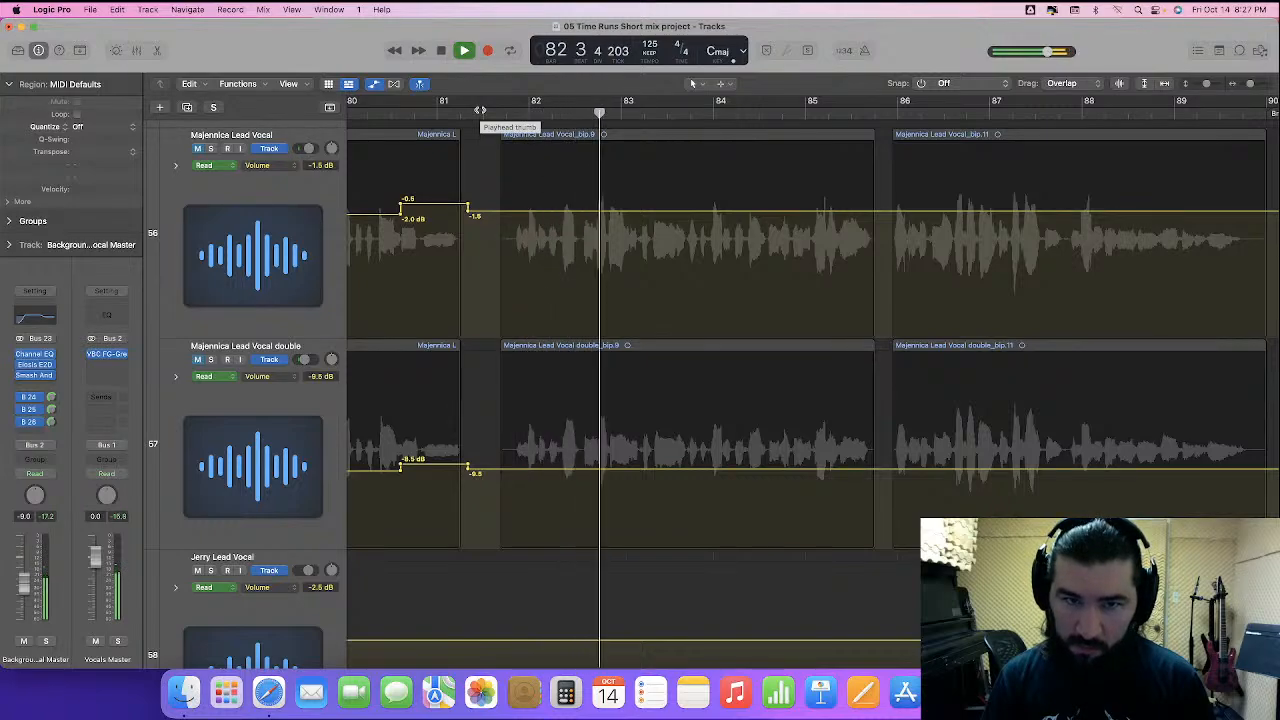
left_click(197, 148)
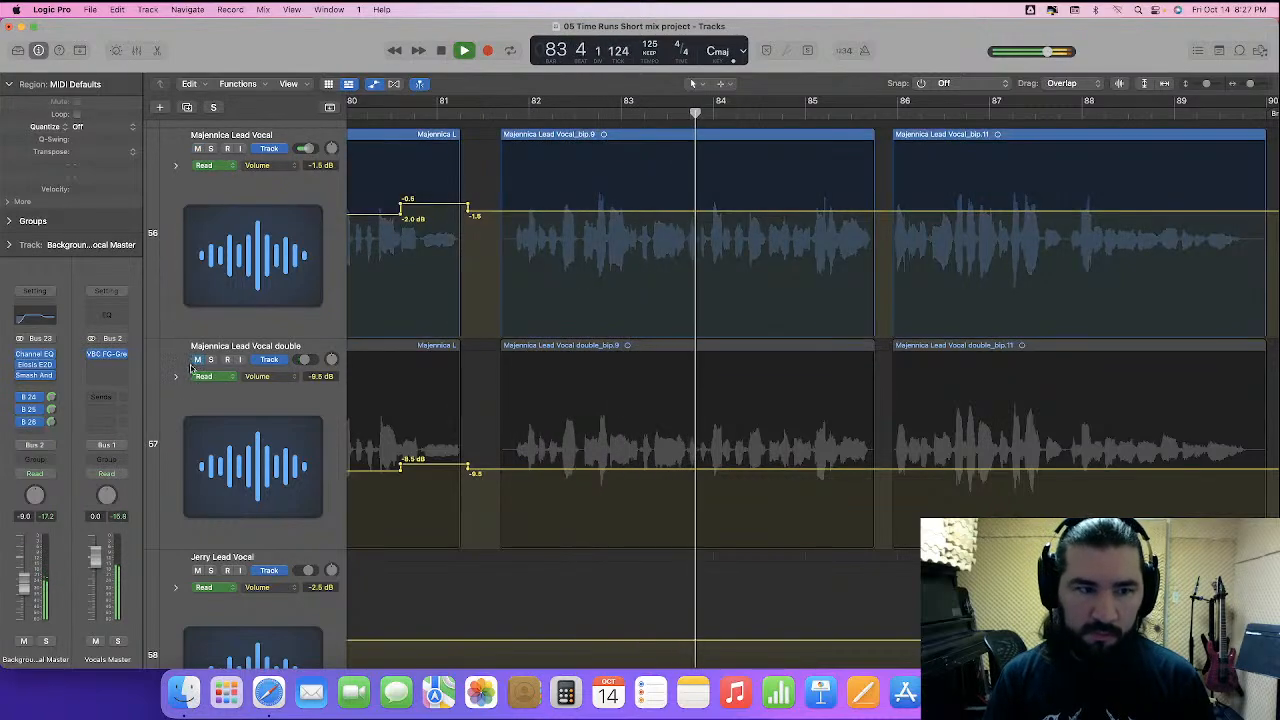
left_click(197, 359)
left_click(481, 109)
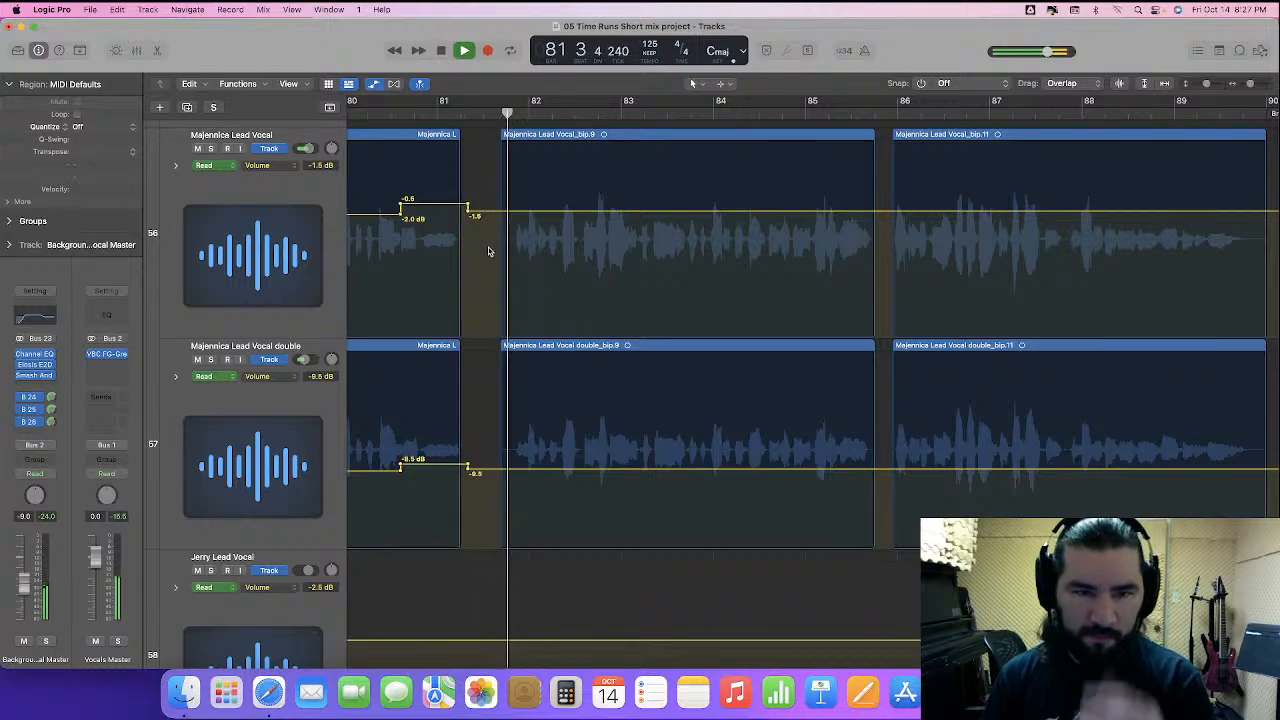
key("space")
- Solo the Steinway Grand Piano Chorus track, play it from bar 82, and enlarge its waveform around bar 83
left_click(585, 113)
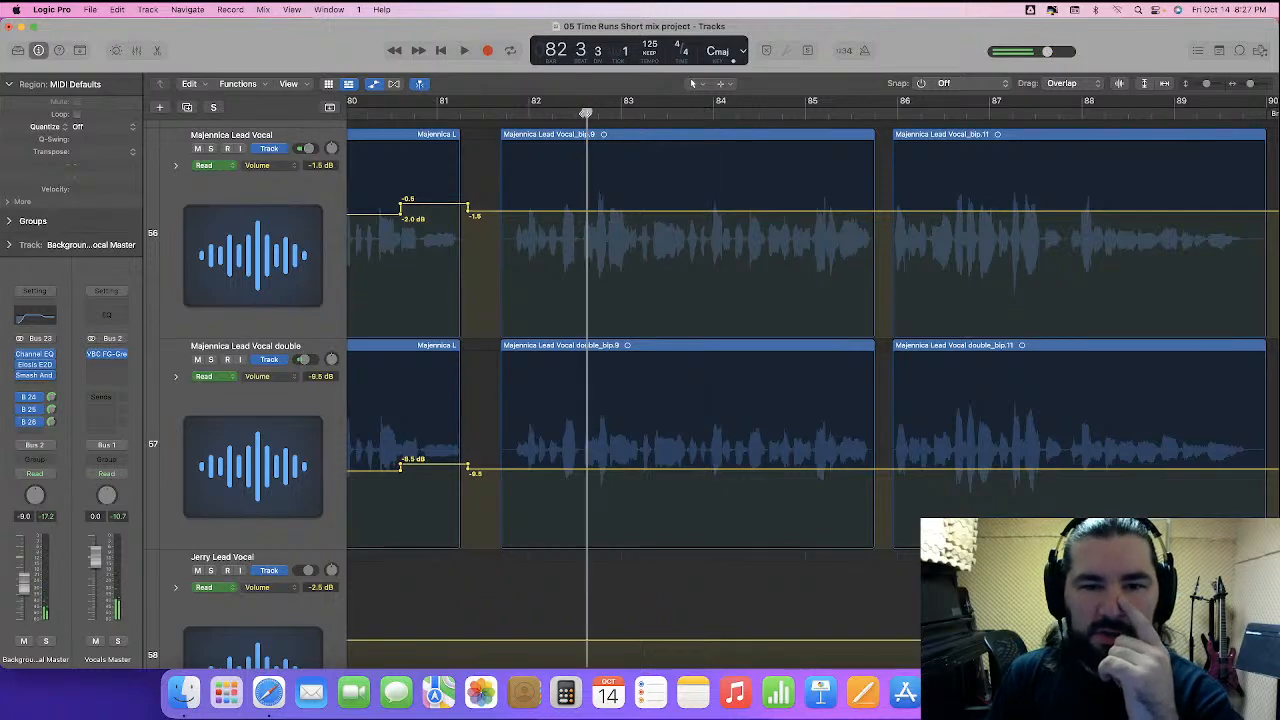
scroll(612, 194, "up", 10)
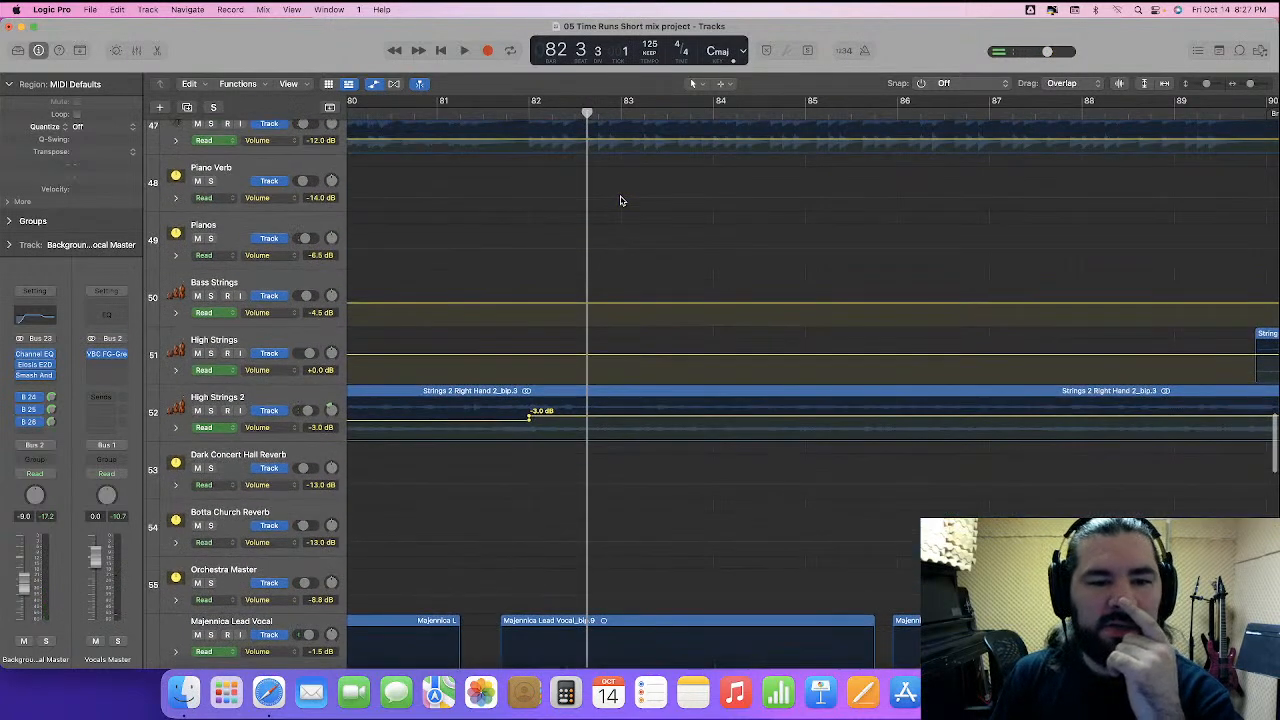
scroll(620, 201, "up", 3)
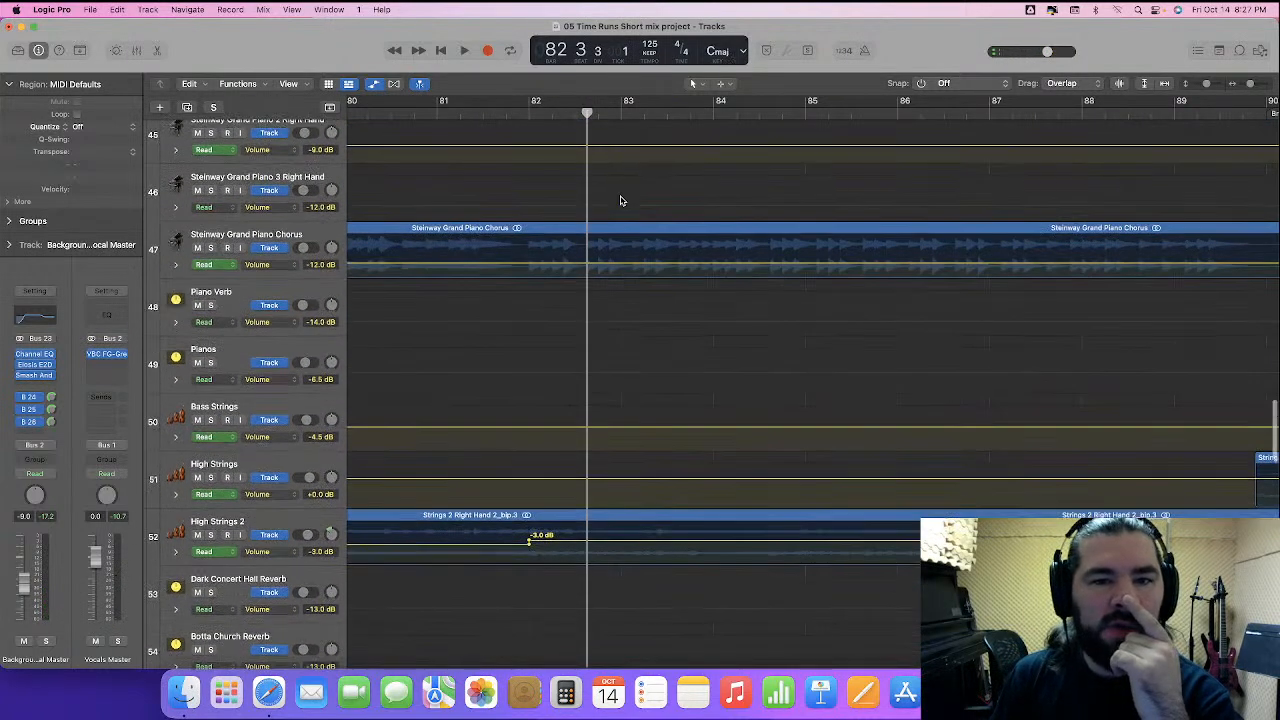
left_click(210, 248)
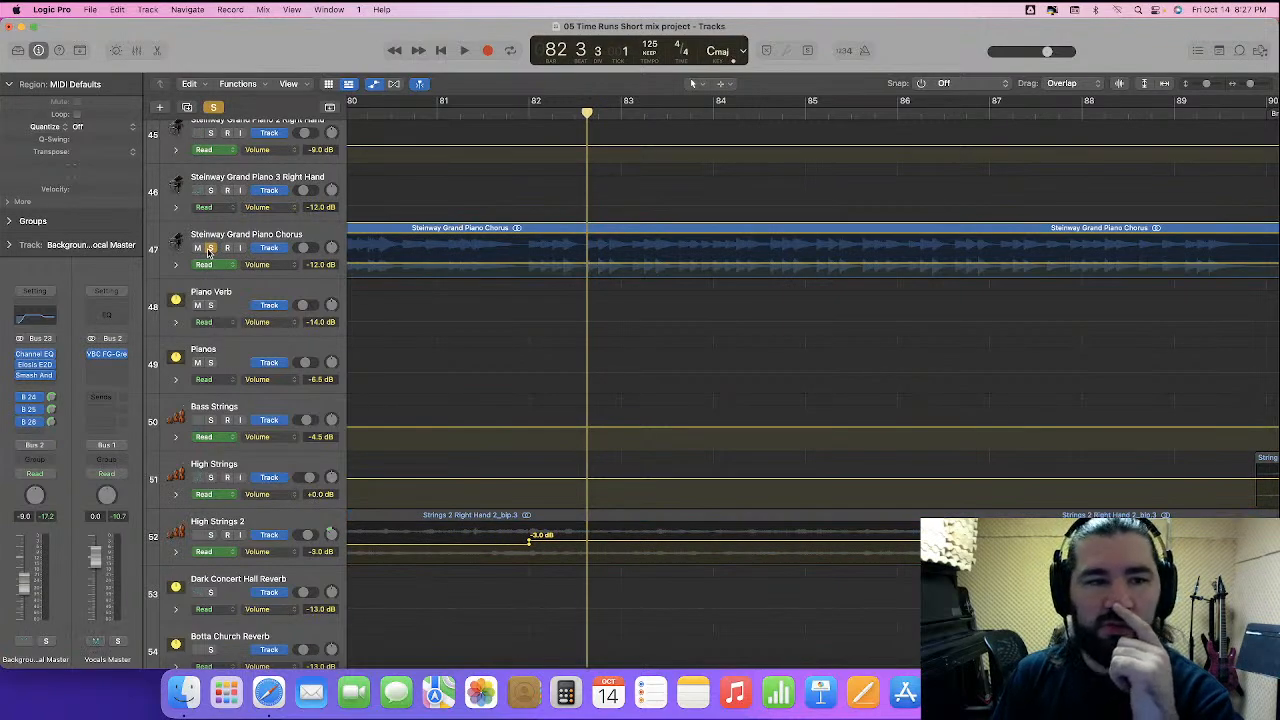
left_click_drag(244, 277, 258, 389)
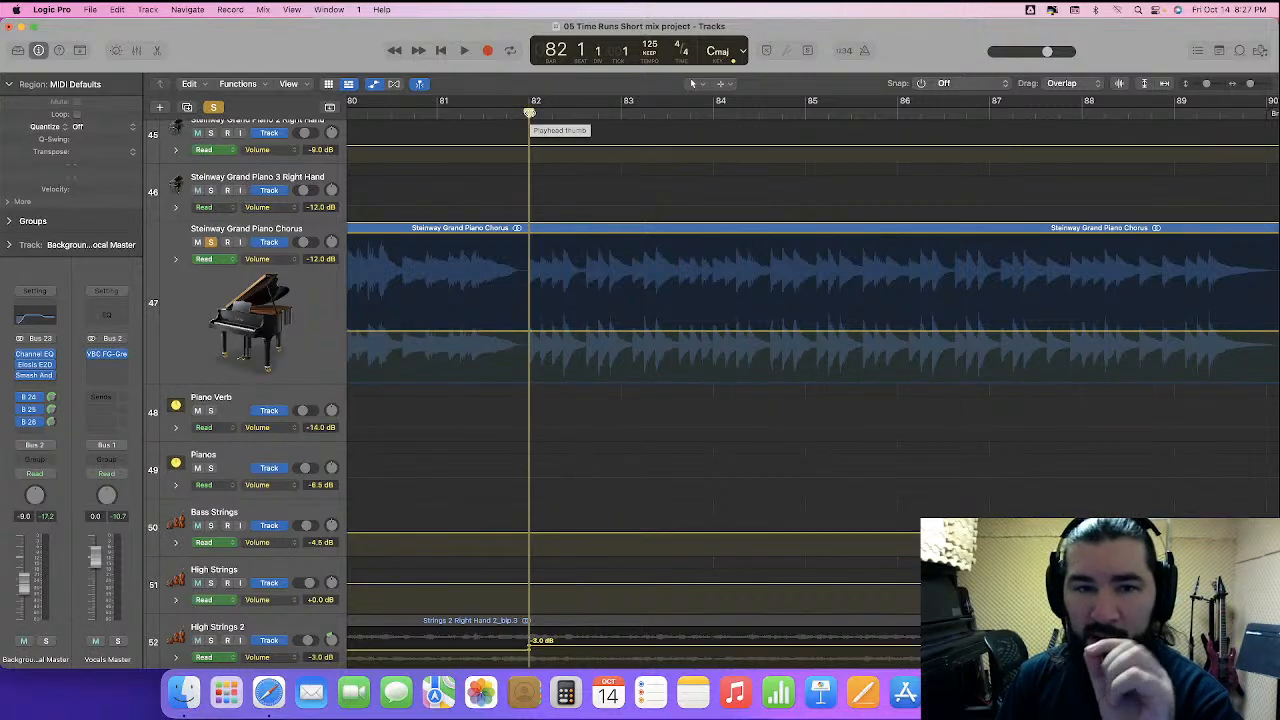
key("space")
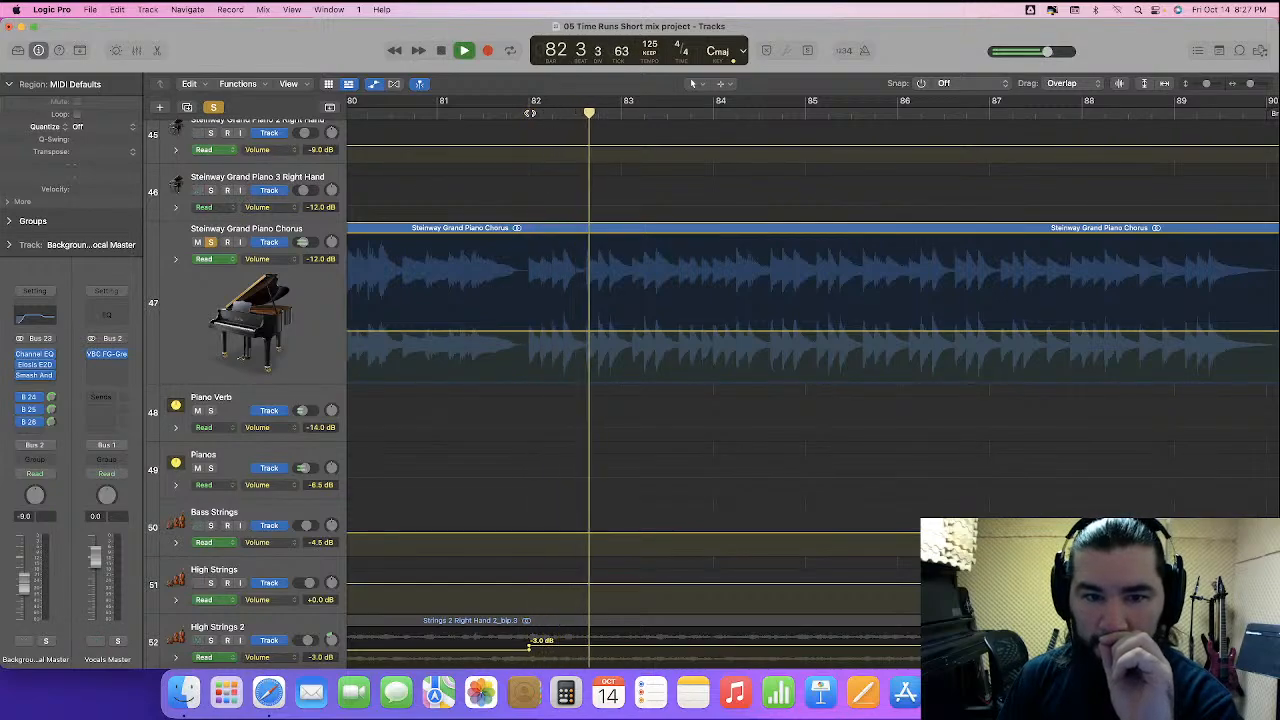
key("space")
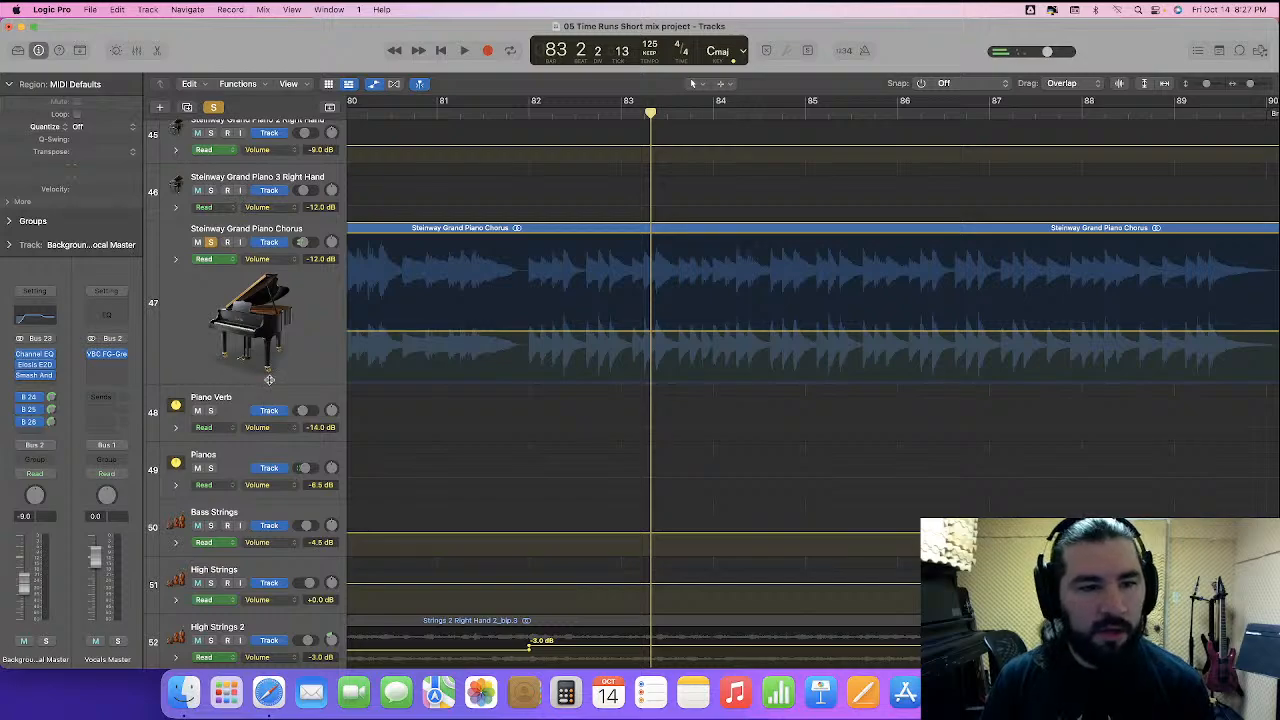
left_click_drag(268, 392, 271, 430)
key("super+Right")
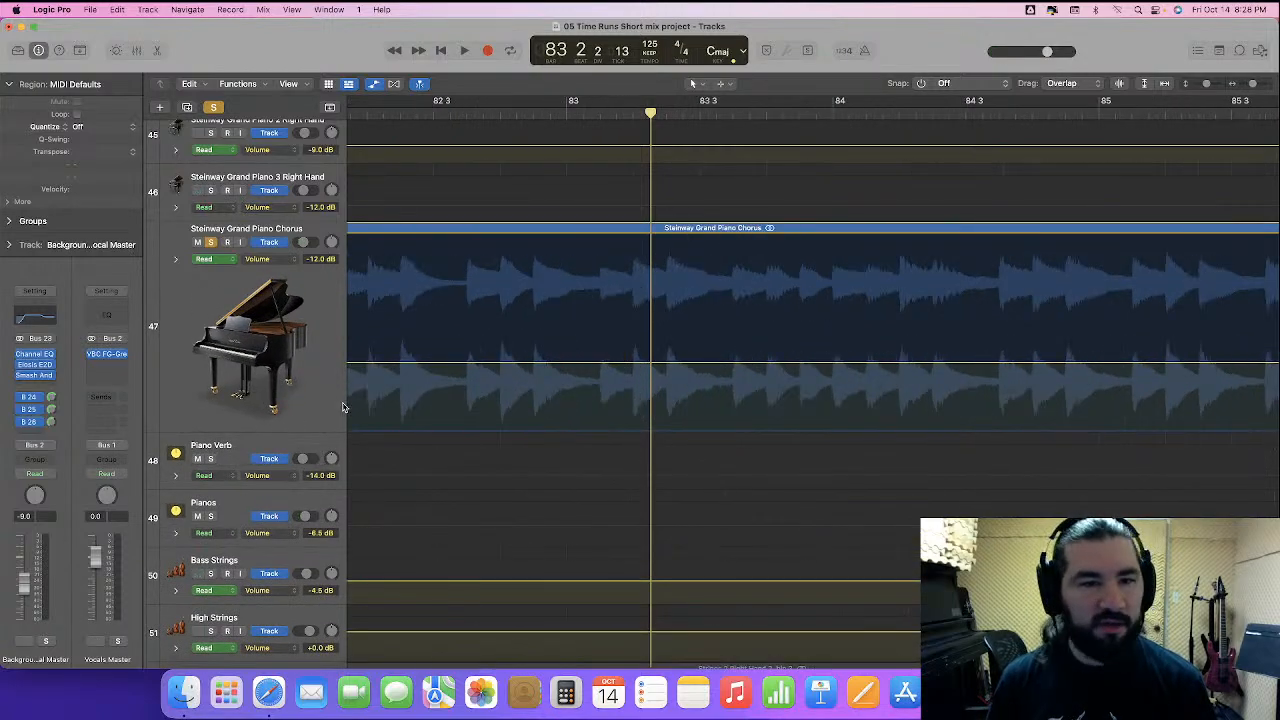
- Lower the Steinway Grand Piano Chorus volume from late in bar 82 to just after bar 83 to -14.5 dB and play the passage unsoloed
left_click_drag(498, 303, 593, 355)
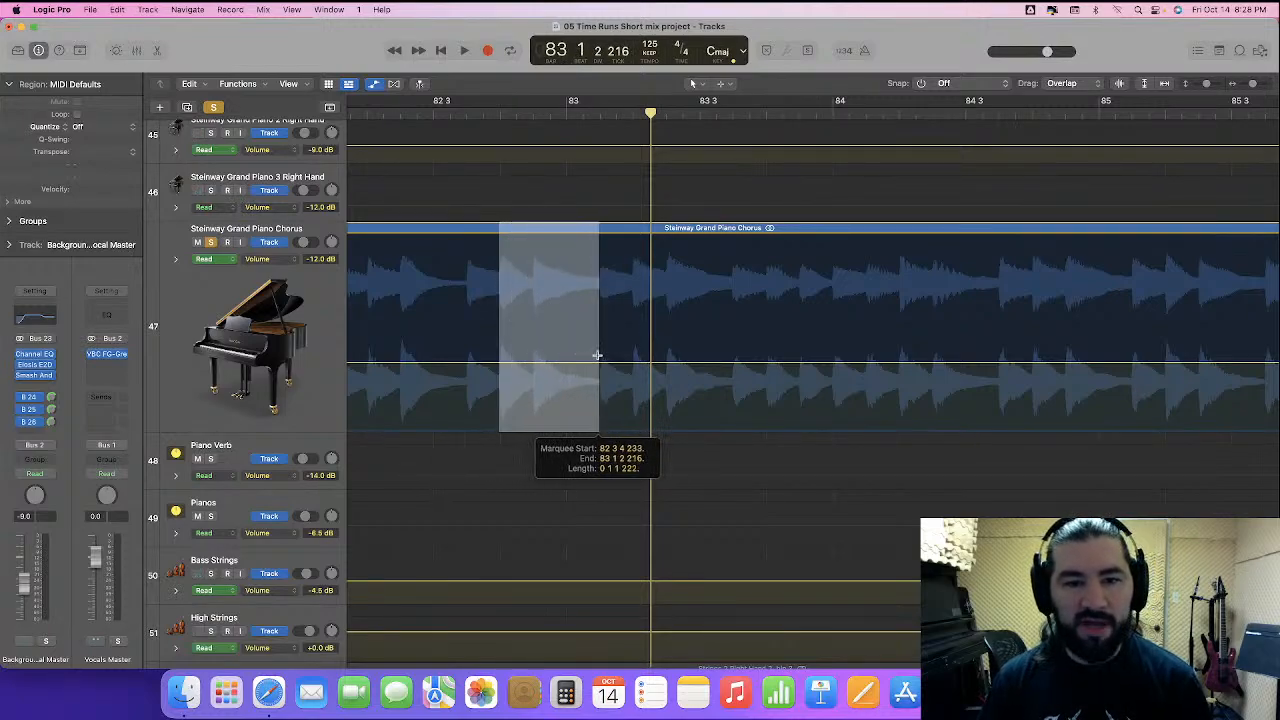
left_click_drag(596, 355, 558, 375)
scroll(557, 143, "left", 5)
left_click(466, 109)
key("space")
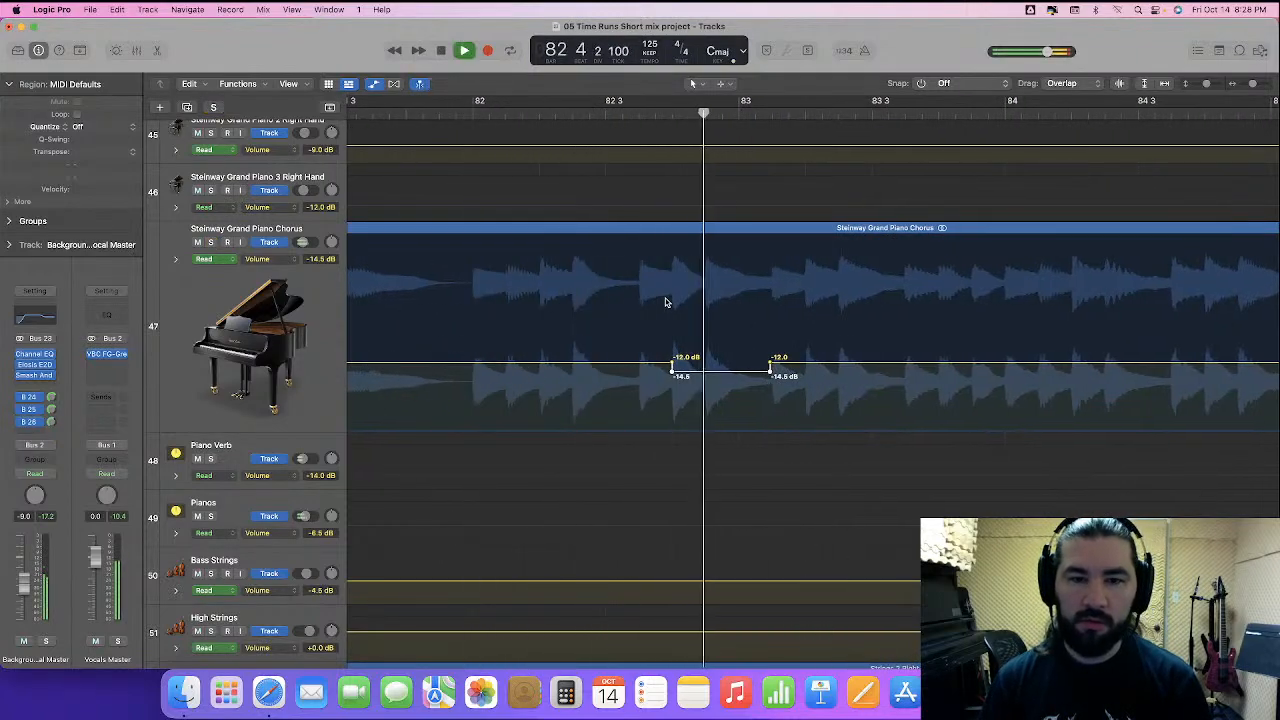
key("space")
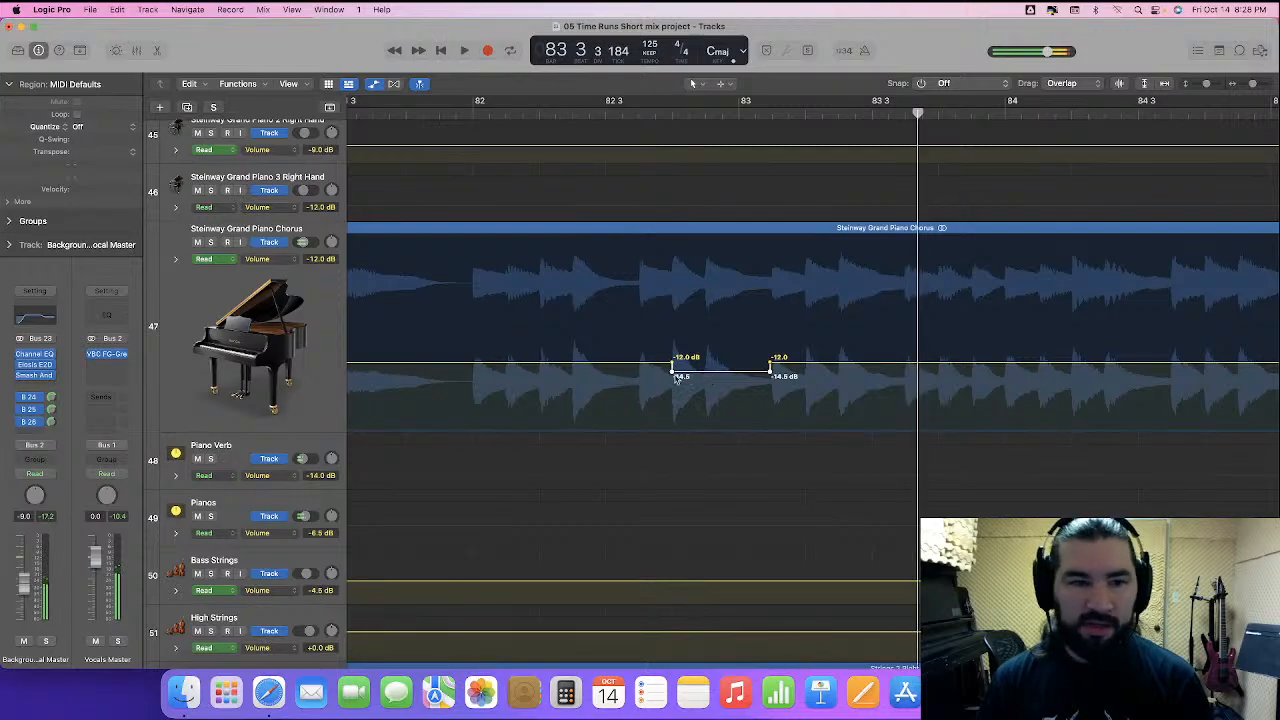
- Deepen the chorus piano's volume dip around bar 83 to -17.0 dB and replay from just before bar 82
left_click_drag(688, 376, 696, 388)
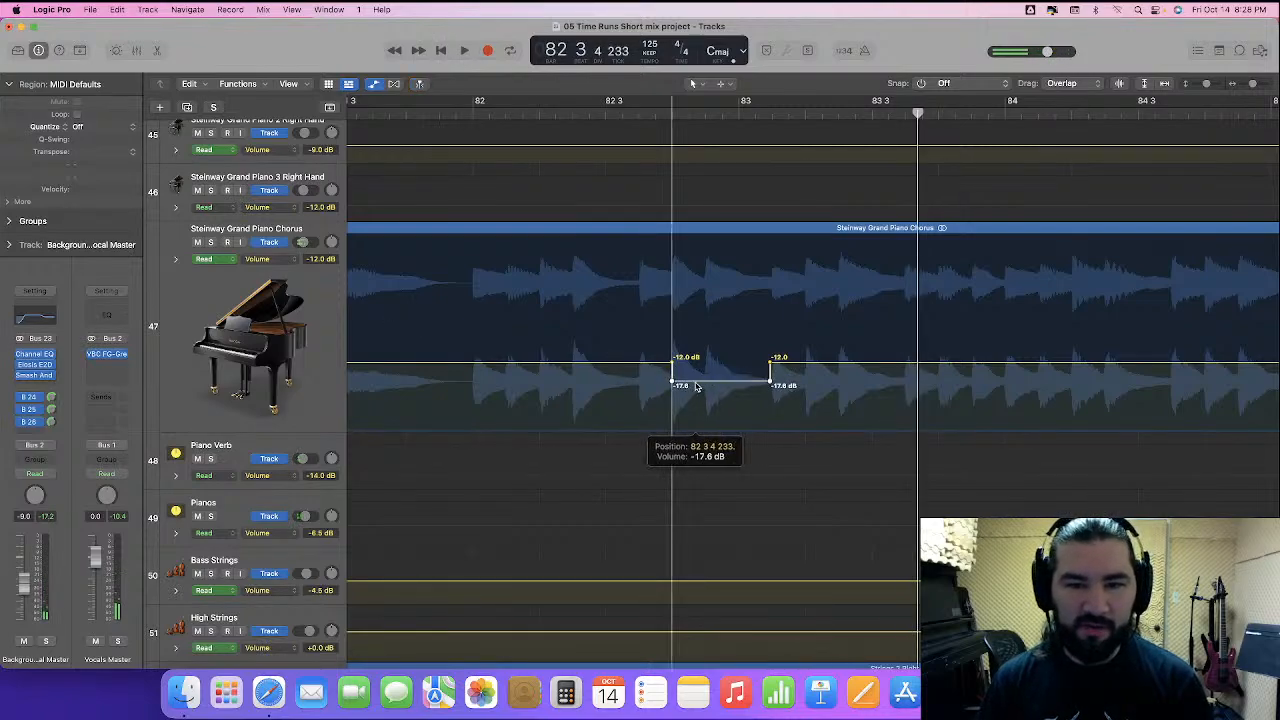
left_click(438, 112)
key("space")
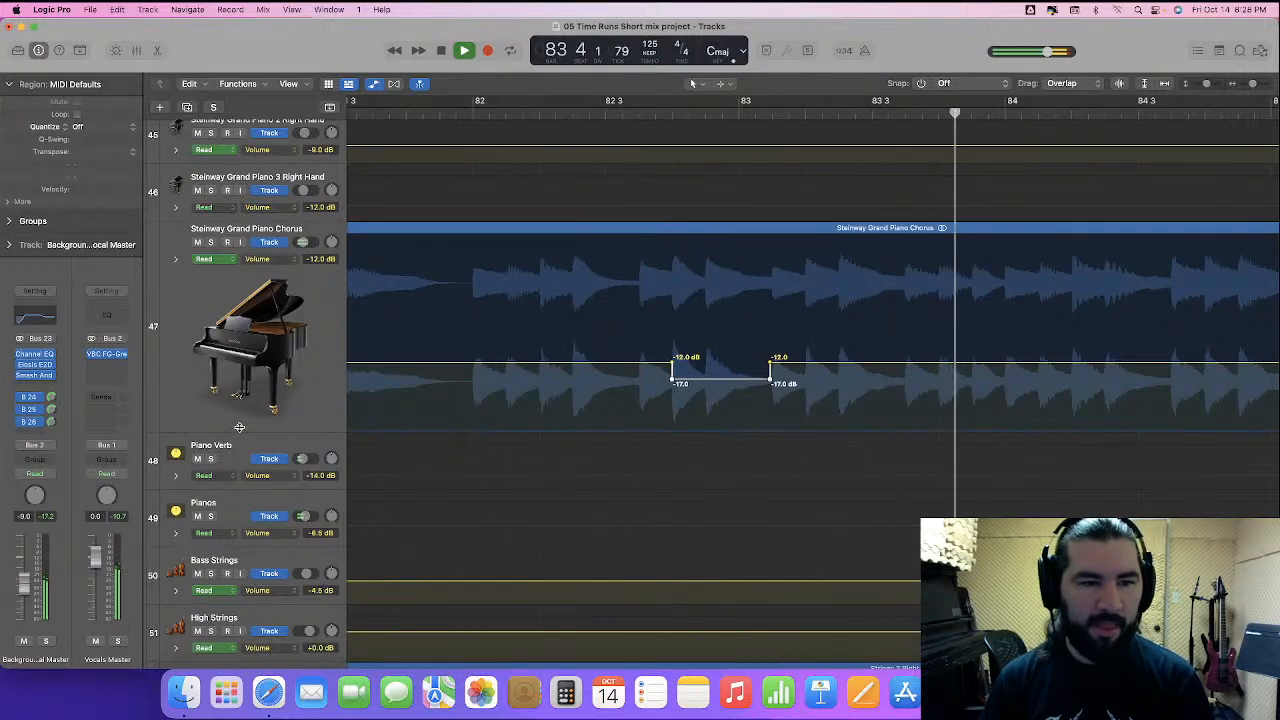
- Shrink the enlarged chorus piano track and listen to the first singer's lead and double through the end of bar 89
left_click_drag(221, 436, 255, 278)
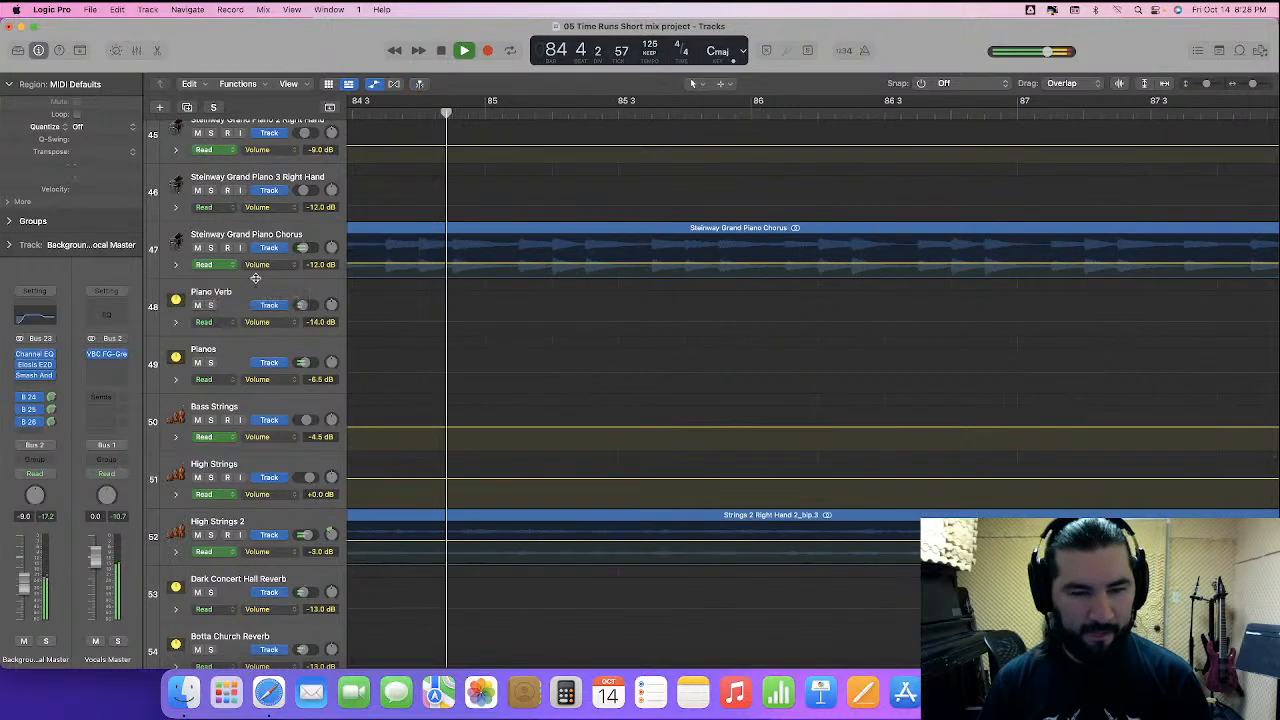
scroll(559, 381, "down", 1)
scroll(559, 381, "down", 10)
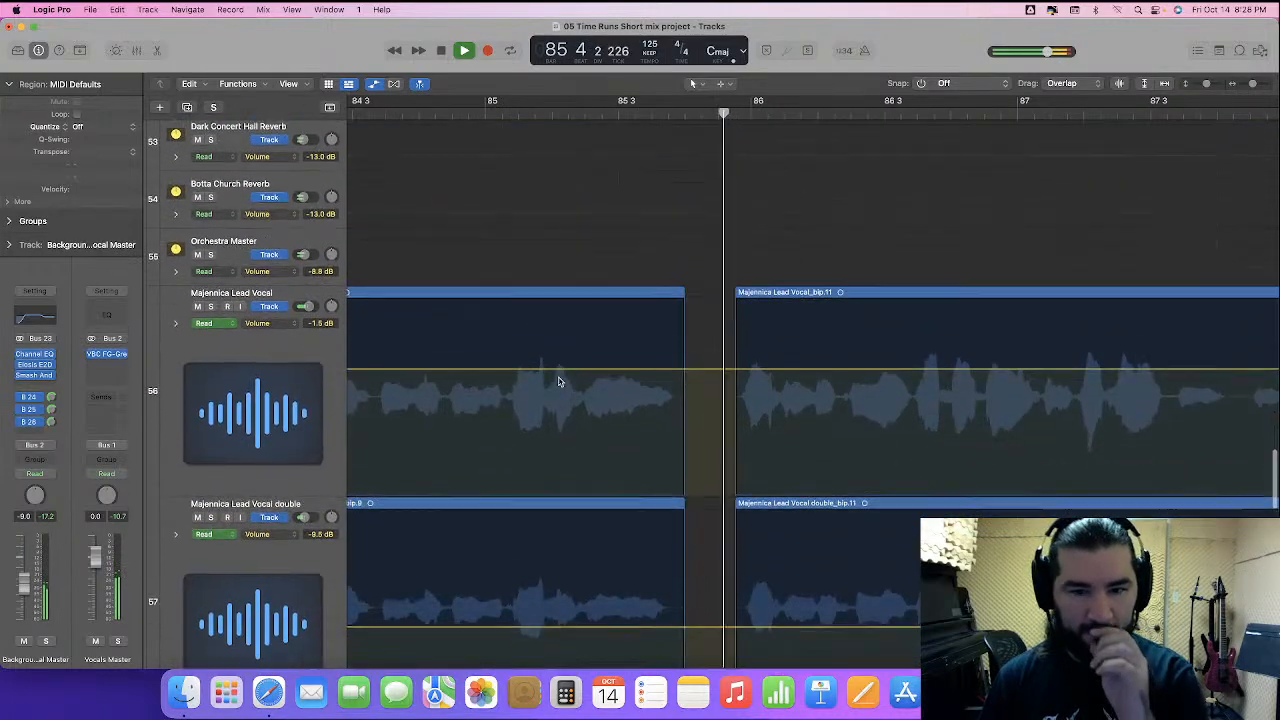
key("super+Left")
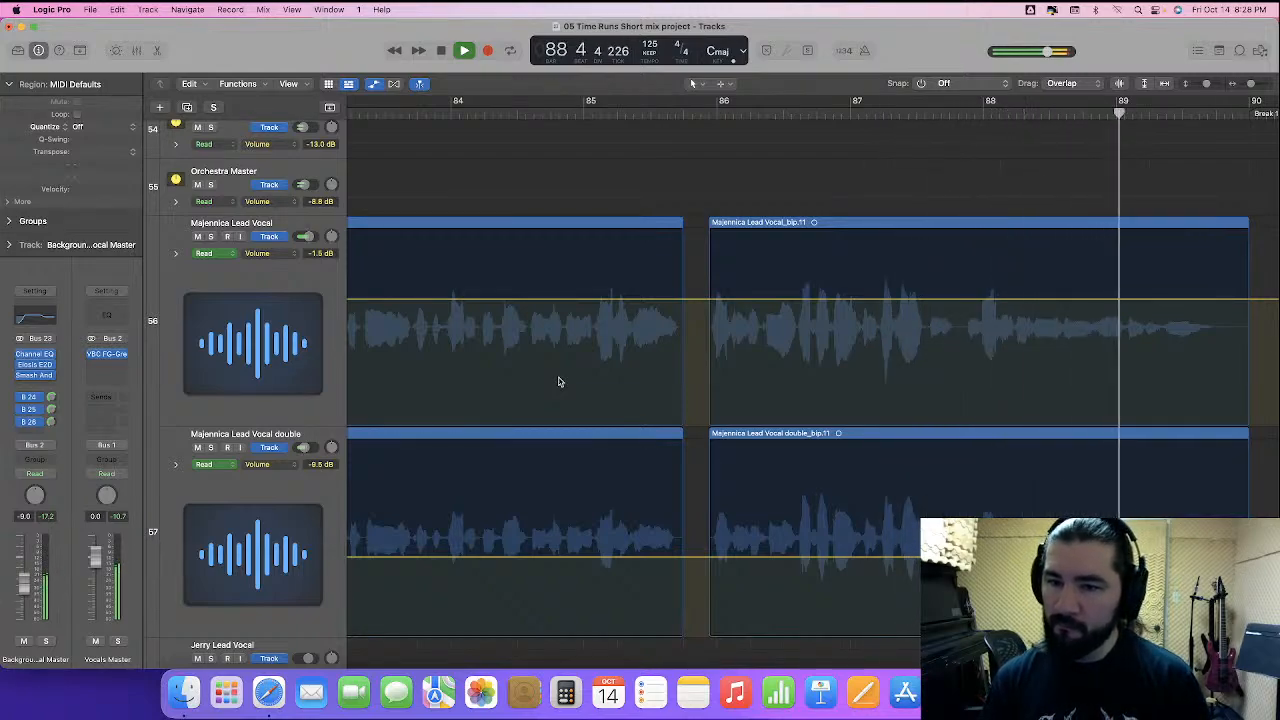
key("space")
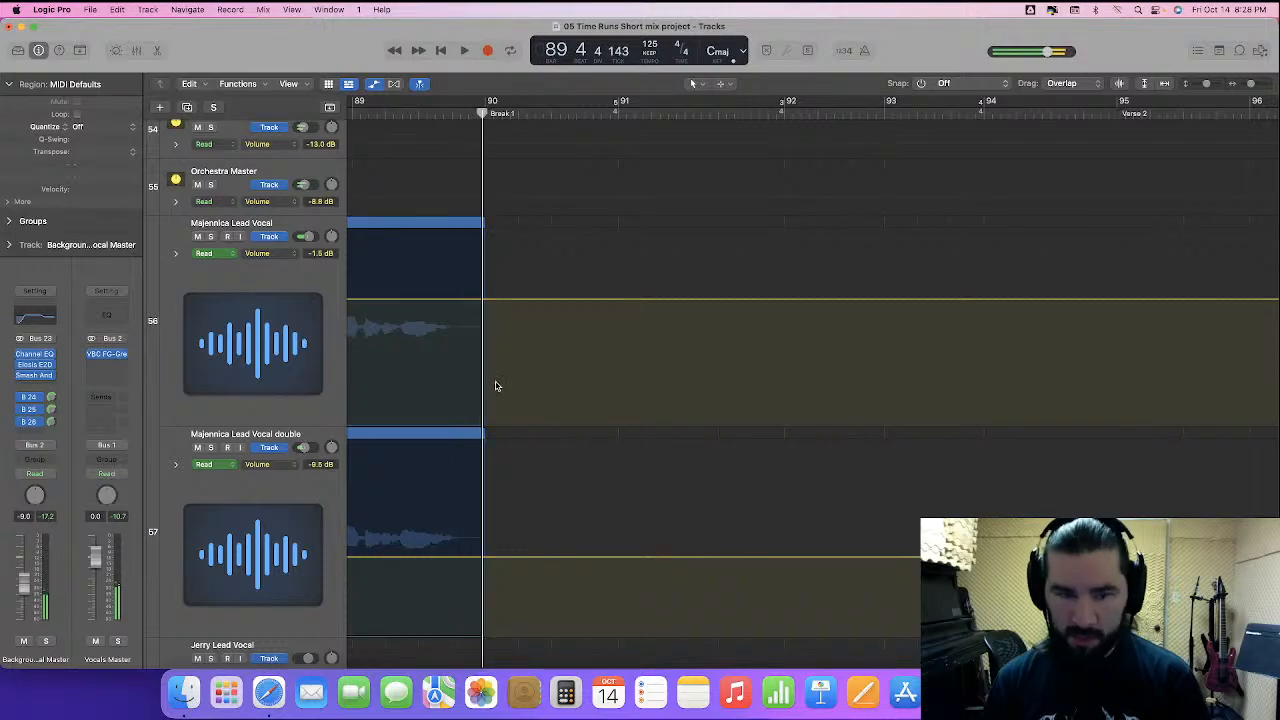
- Raise the first singer's phrase ending from mid-bar 87 to just after bar 90 to -0.5 dB on the lead and -8.5 dB on the double, and replay
scroll(492, 385, "left", 5)
scroll(498, 386, "down", 2)
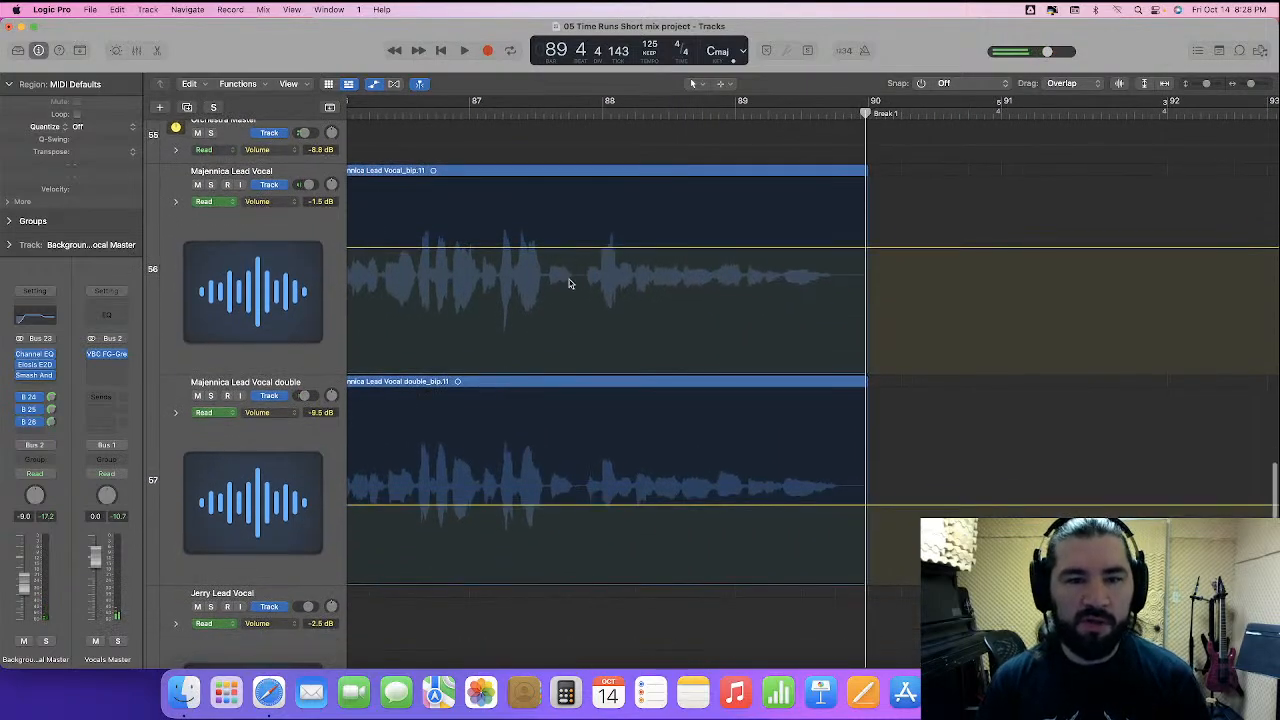
left_click_drag(545, 290, 897, 430)
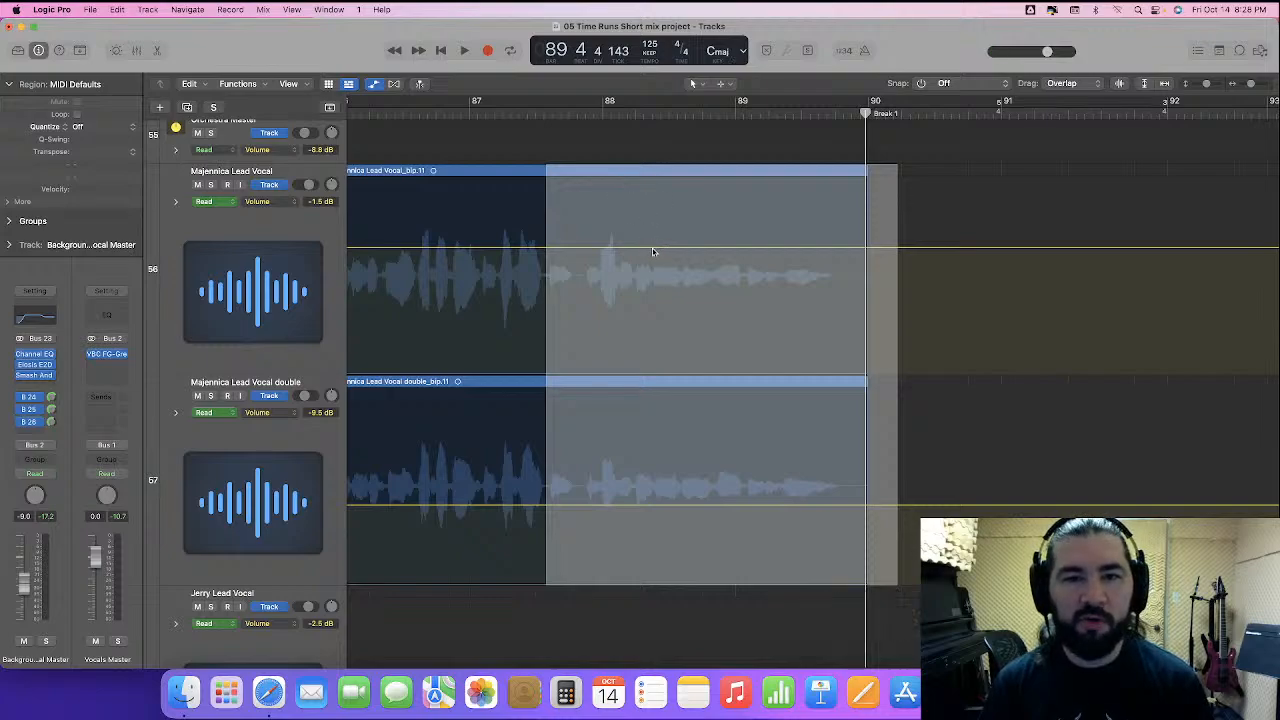
left_click(653, 251)
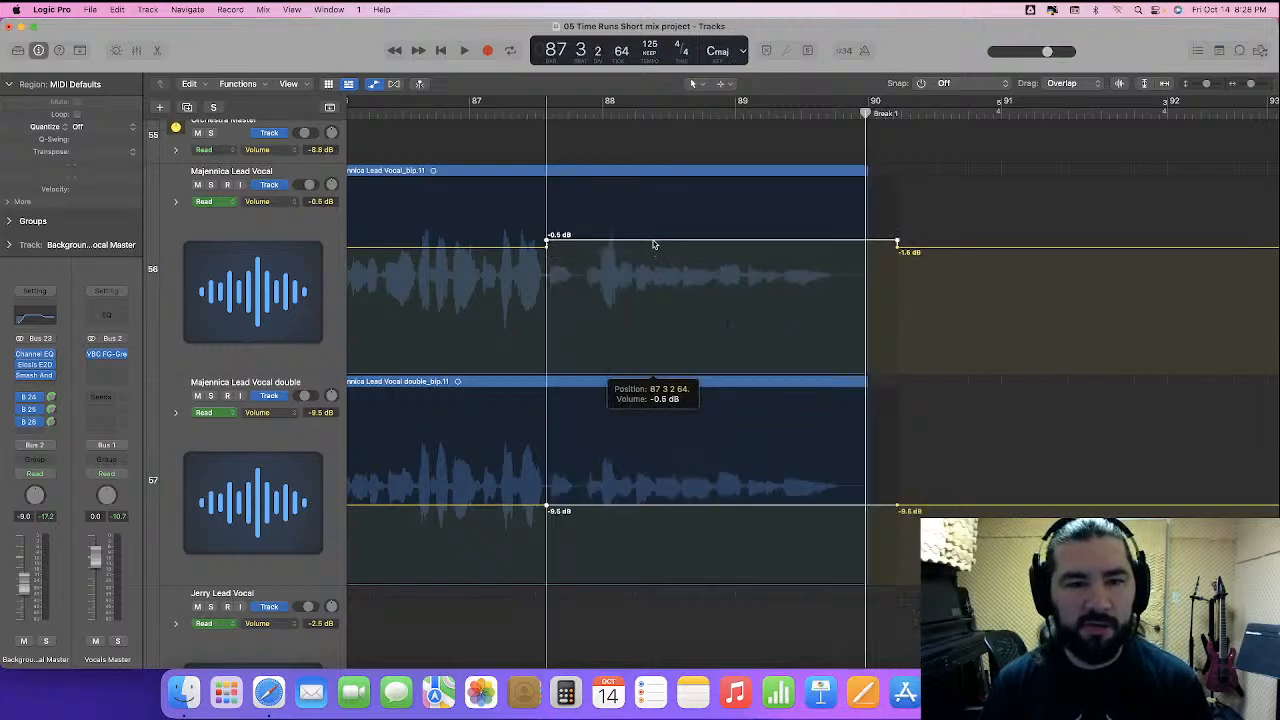
left_click_drag(653, 244, 656, 246)
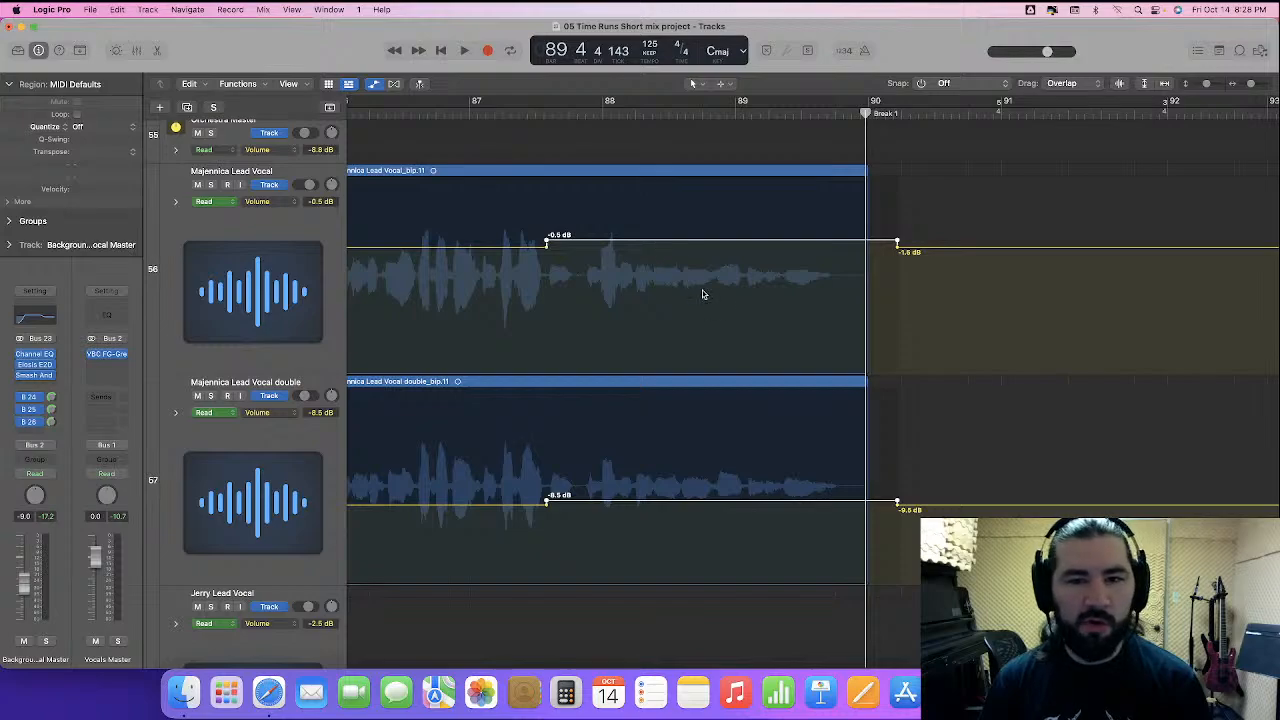
scroll(703, 294, "left", 3)
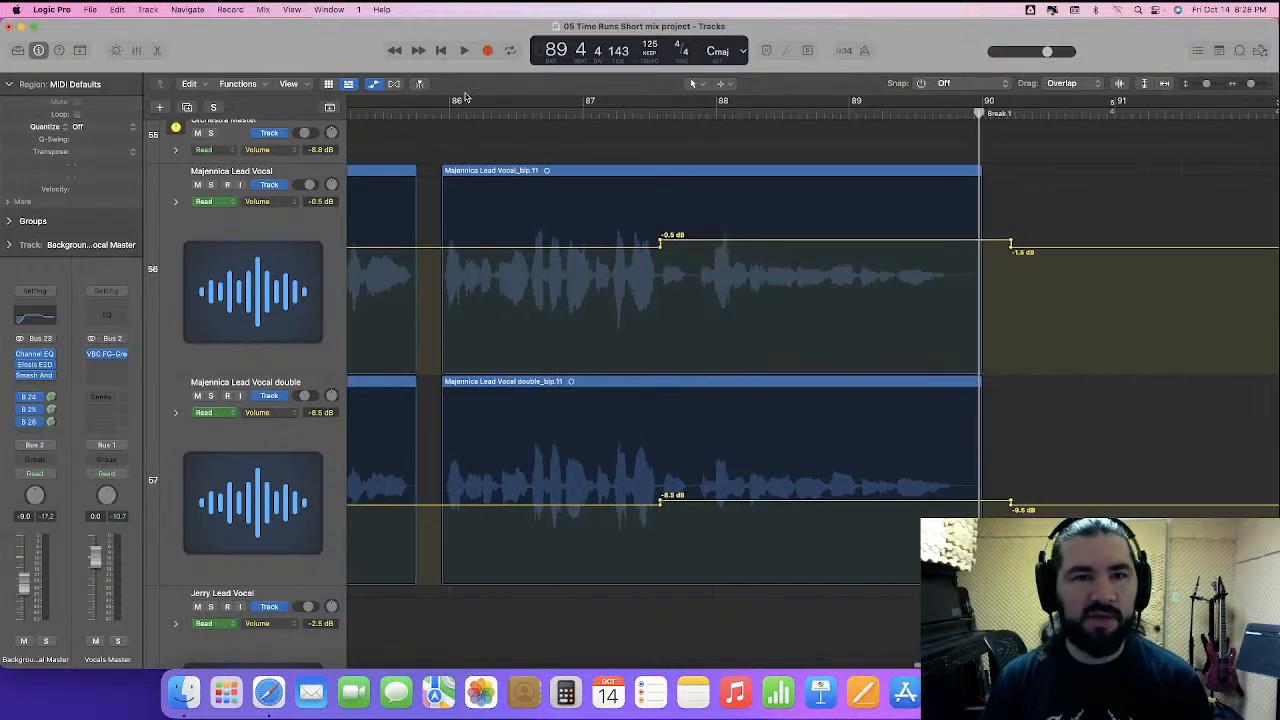
left_click(517, 113)
key("space")
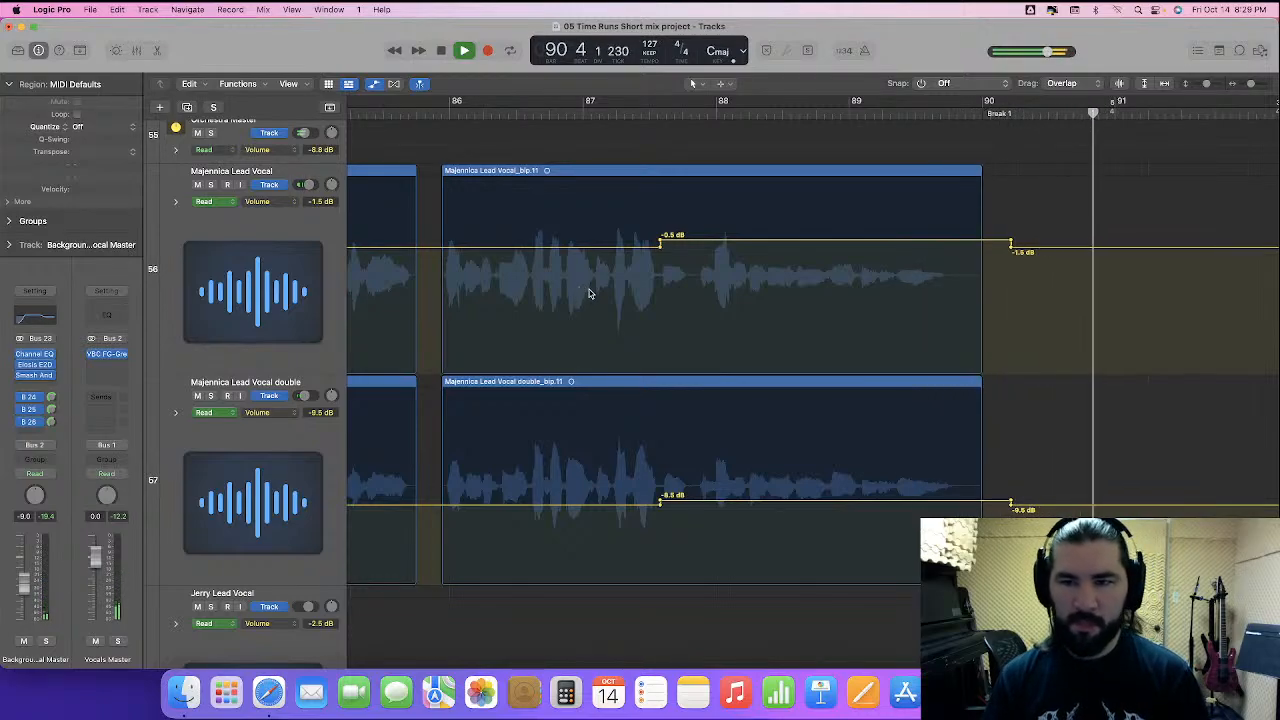
- Review the first singer's automation up to Chorus 2, add volume points in bar 117 on the lead and double, and adjust the level from there onwards
scroll(594, 292, "right", 10)
scroll(593, 293, "right", 10)
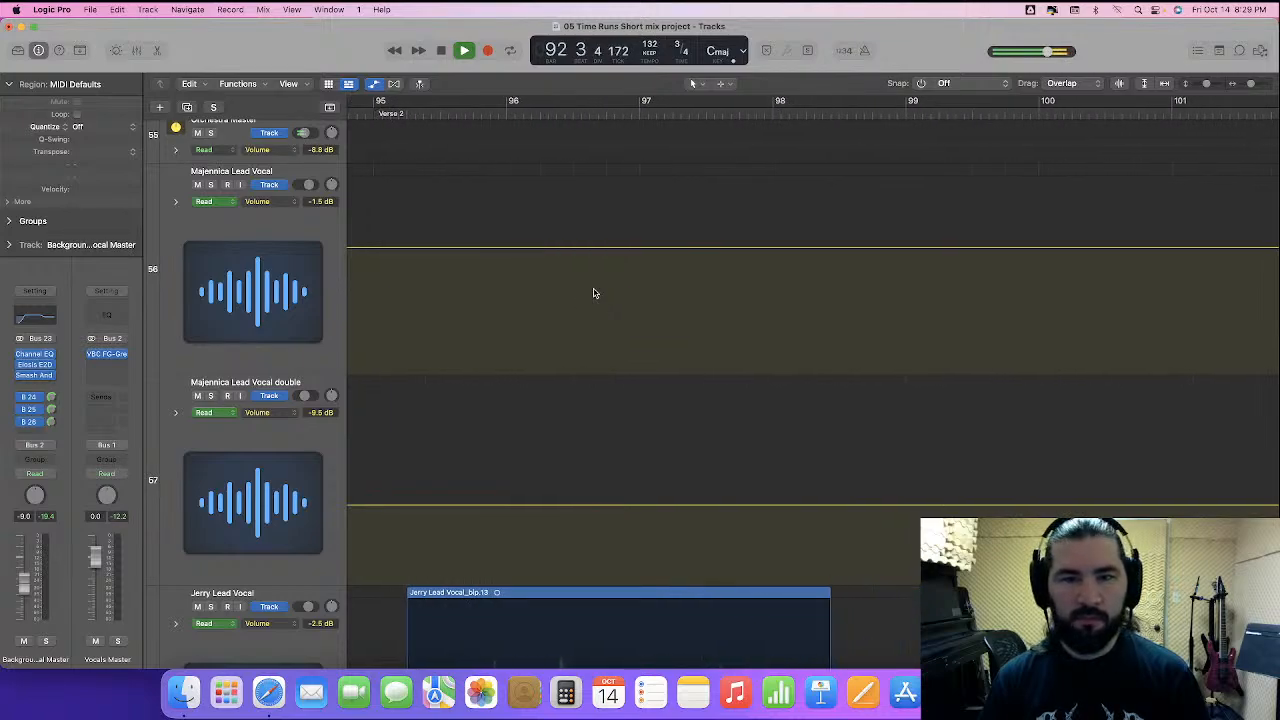
scroll(590, 292, "left", 20)
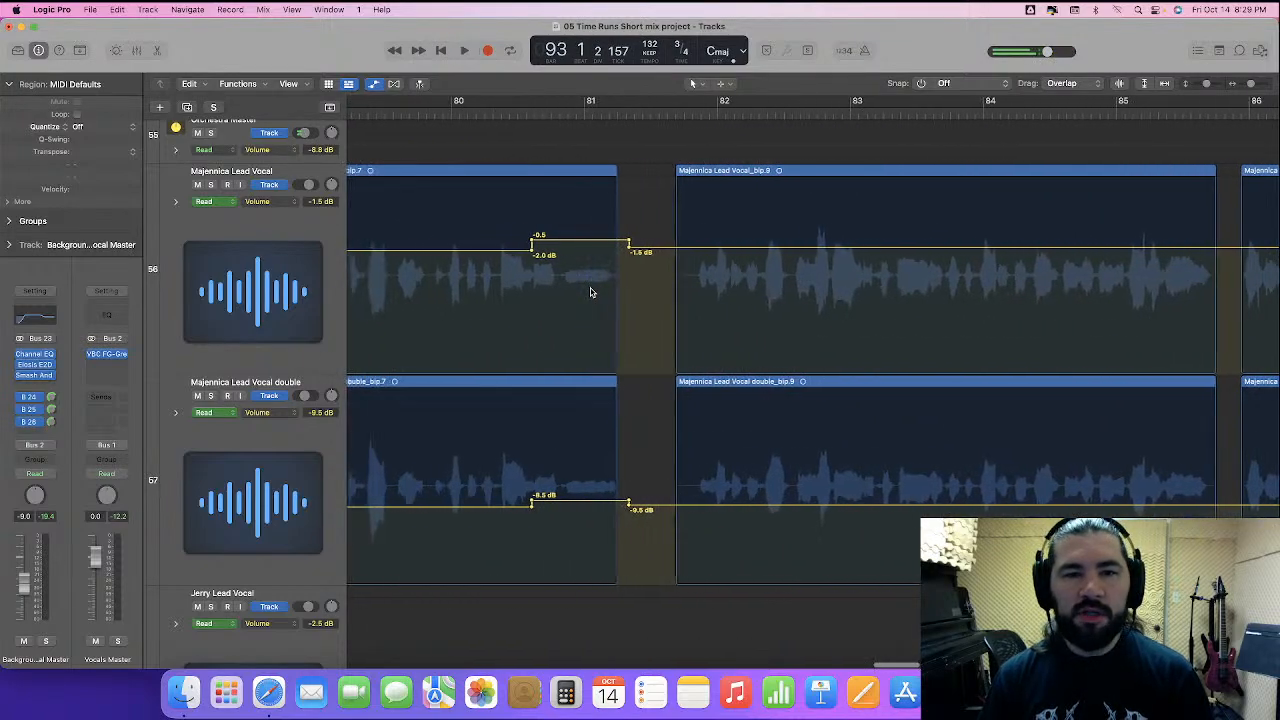
scroll(590, 292, "right", 20)
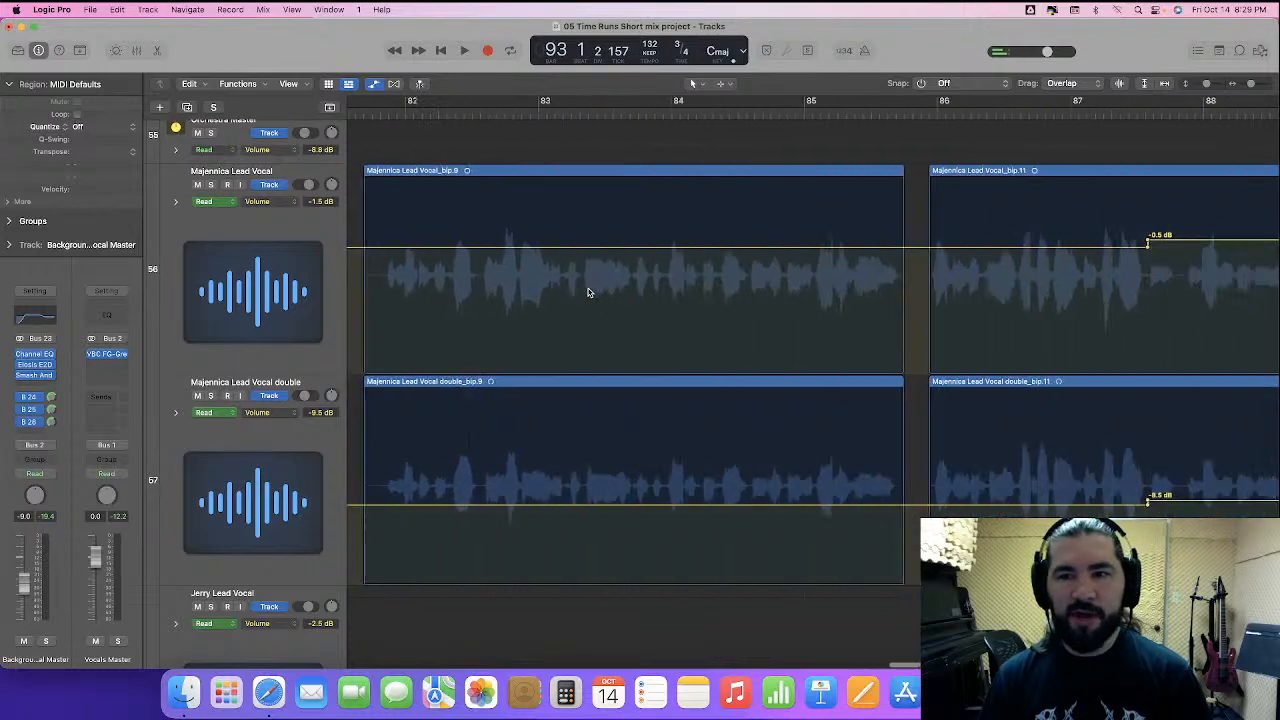
scroll(588, 293, "right", 20)
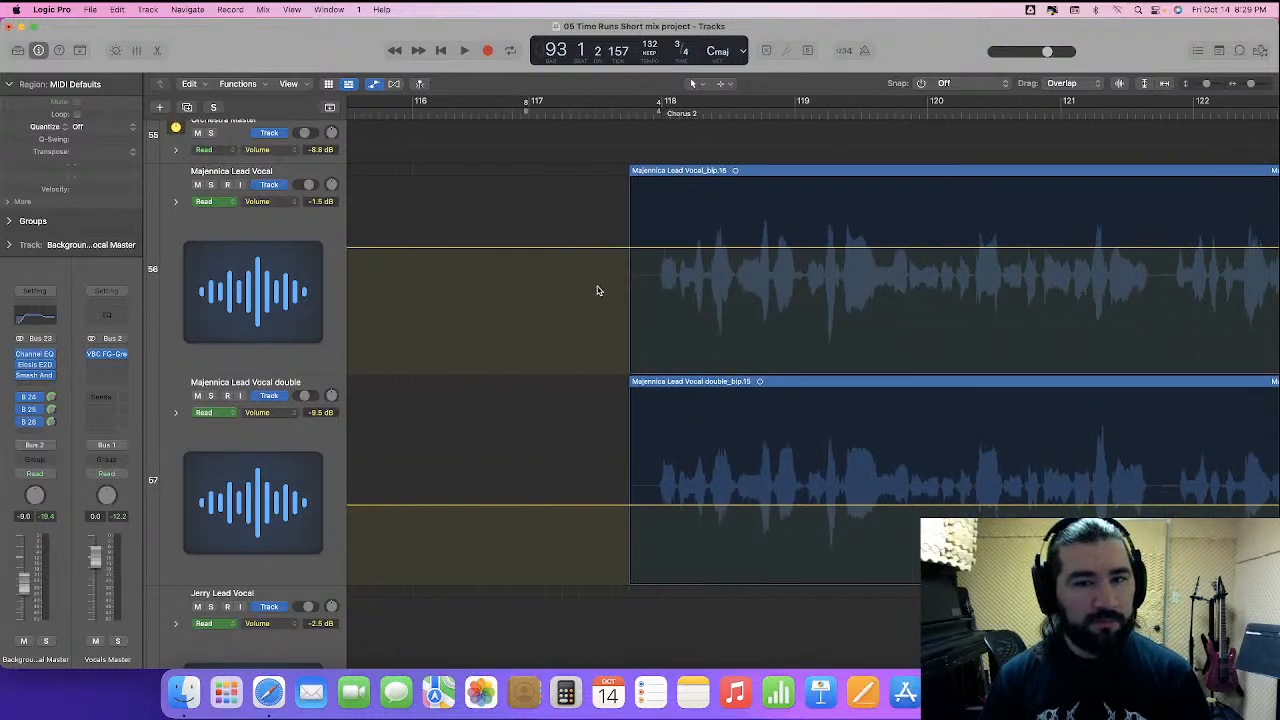
scroll(597, 291, "right", 5)
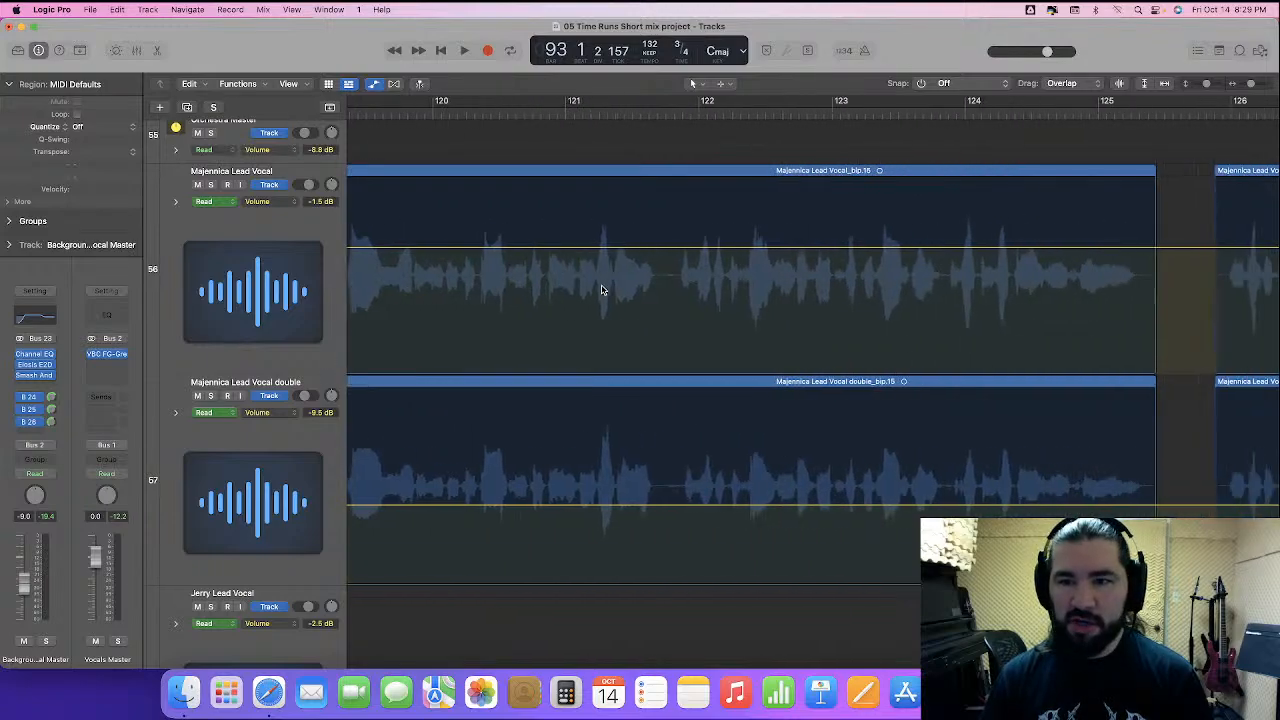
scroll(601, 290, "right", 15)
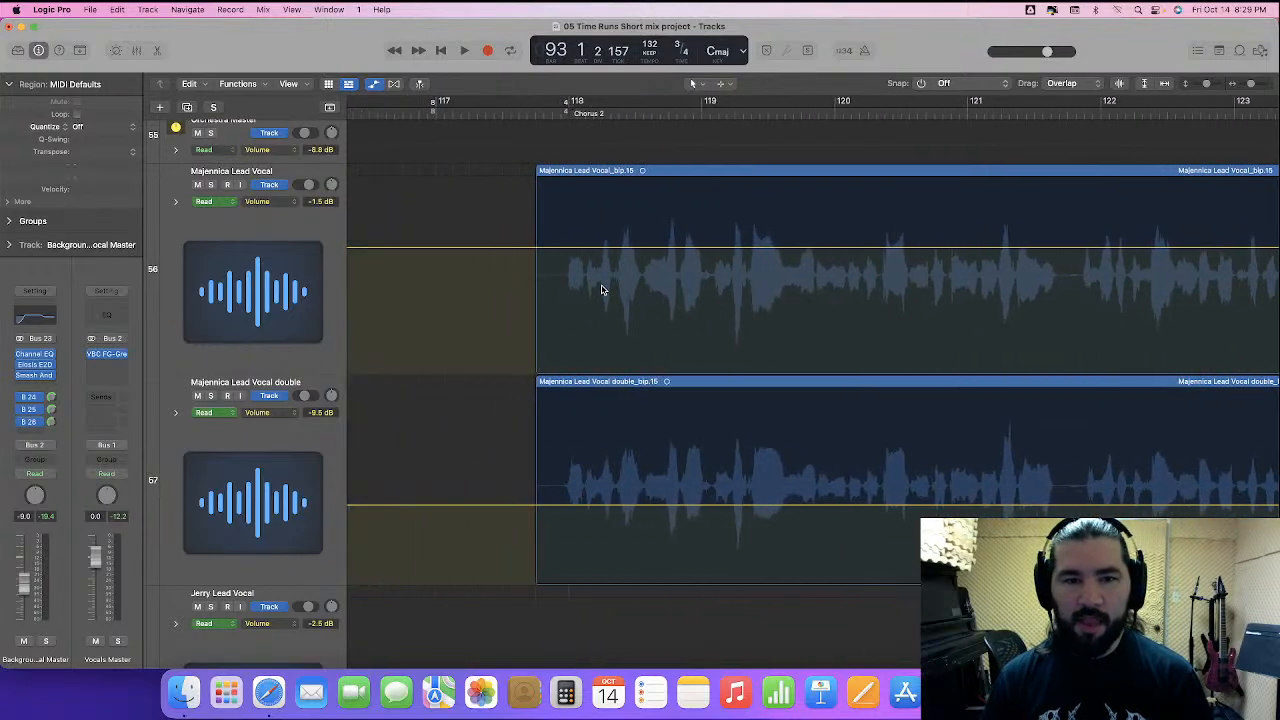
scroll(601, 290, "left", 20)
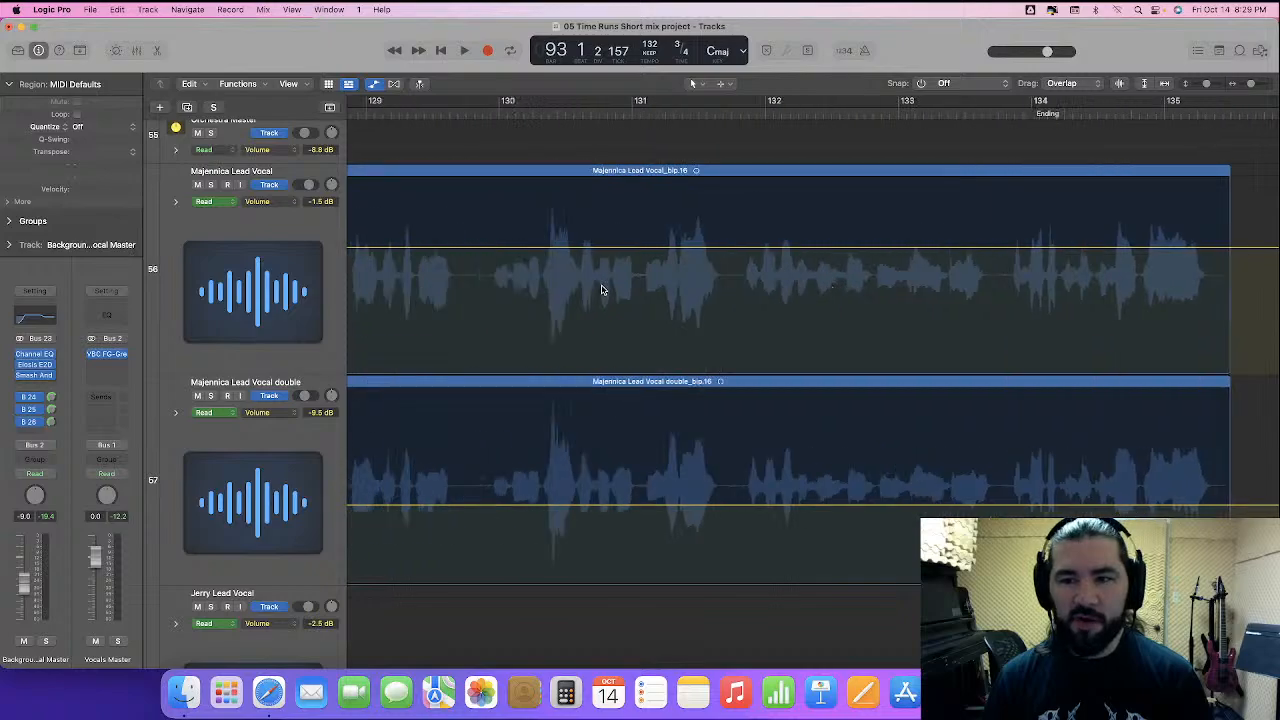
scroll(601, 290, "right", 7)
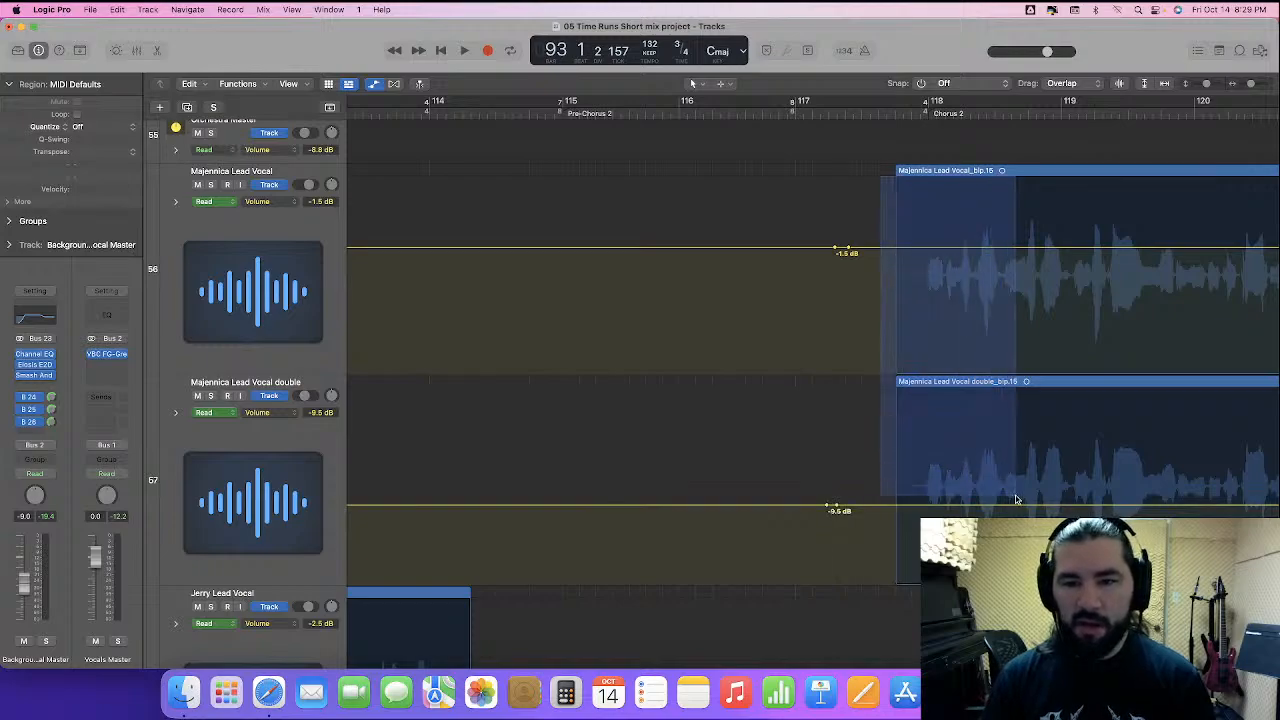
left_click_drag(871, 252, 871, 255)
- Raise the second singer's volume from bar 94 onwards to -2.0 dB on the lead and -11.0 dB on the double, and play into Verse 2
scroll(769, 274, "left", 10)
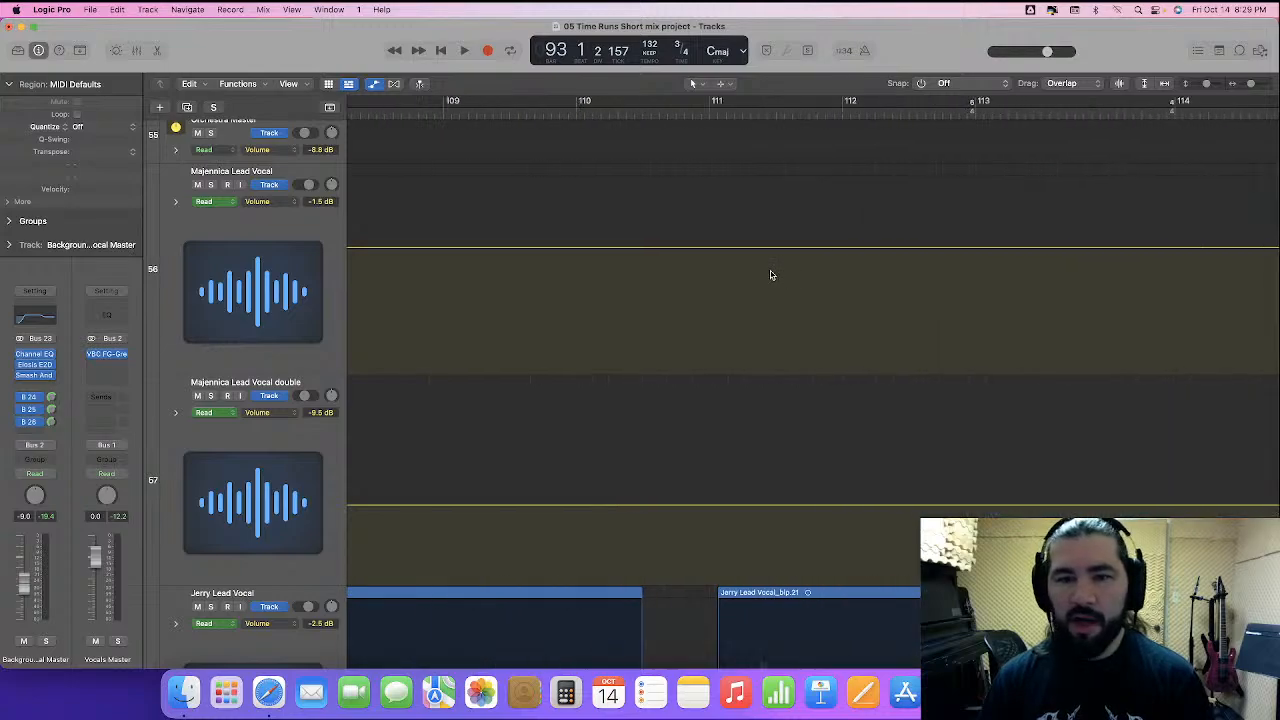
scroll(740, 300, "down", 6)
scroll(728, 300, "left", 8)
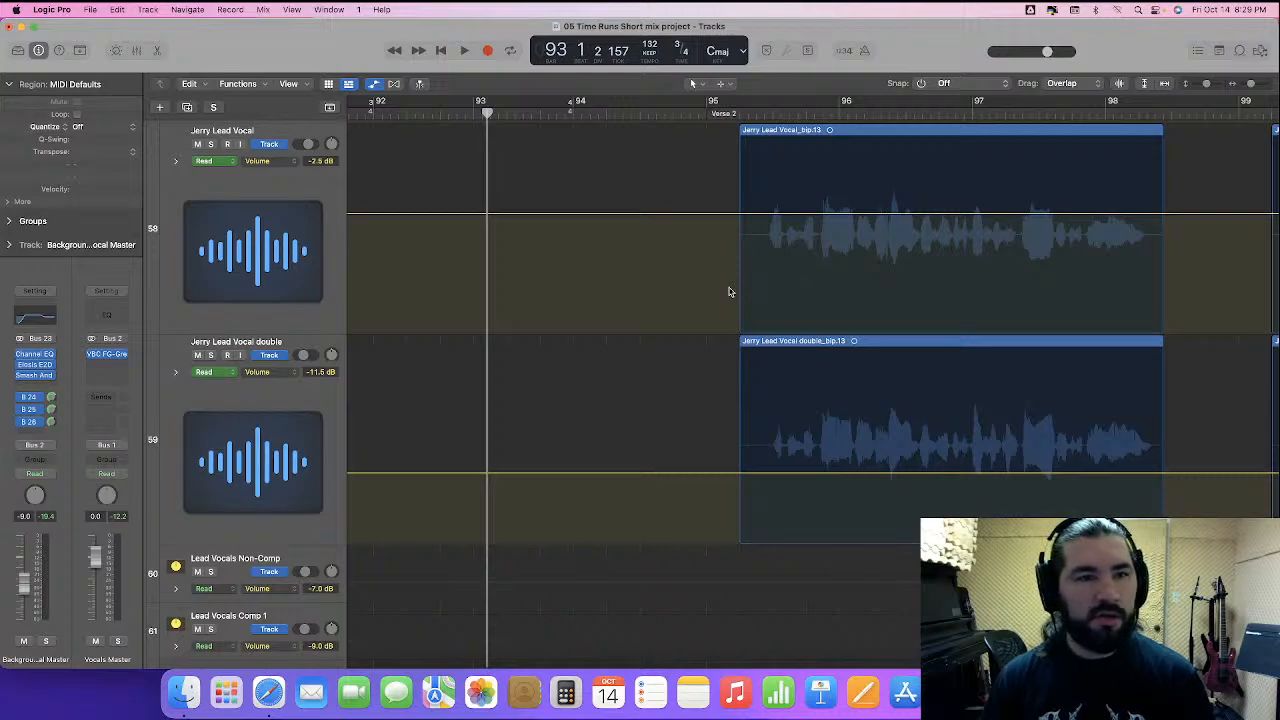
scroll(728, 294, "left", 10)
scroll(727, 295, "left", 10)
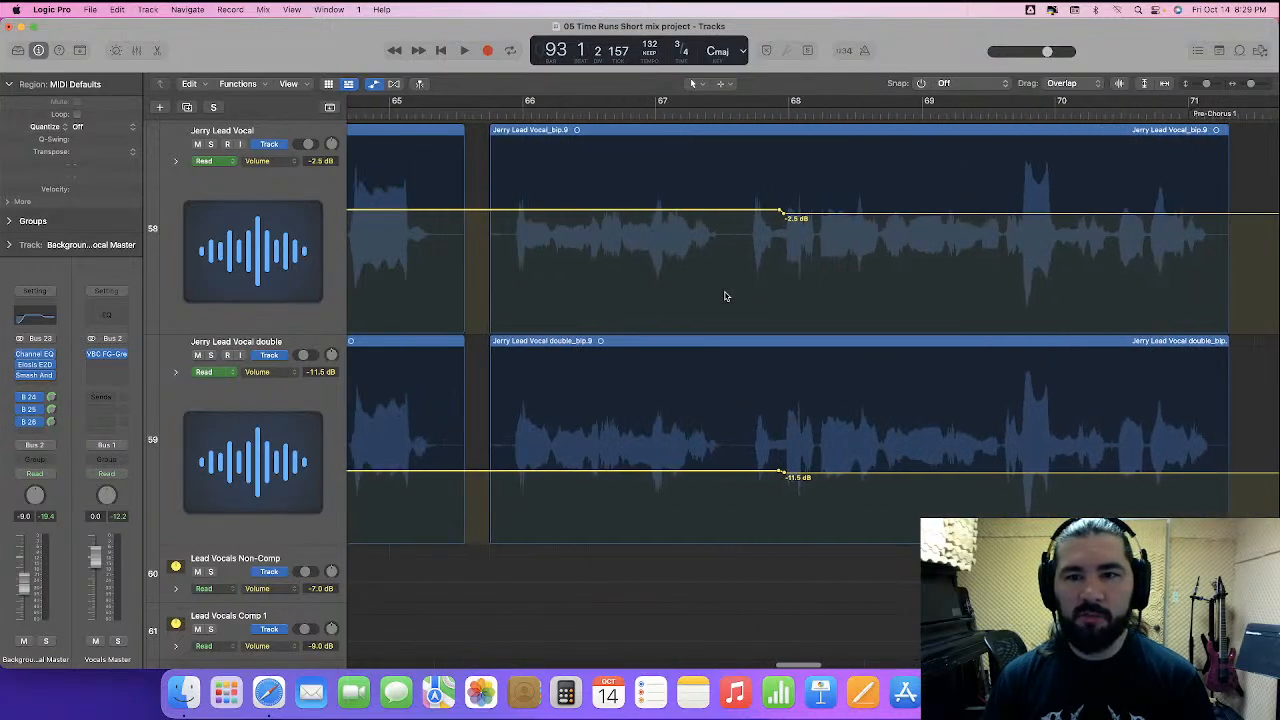
scroll(726, 296, "right", 9)
scroll(724, 294, "right", 10)
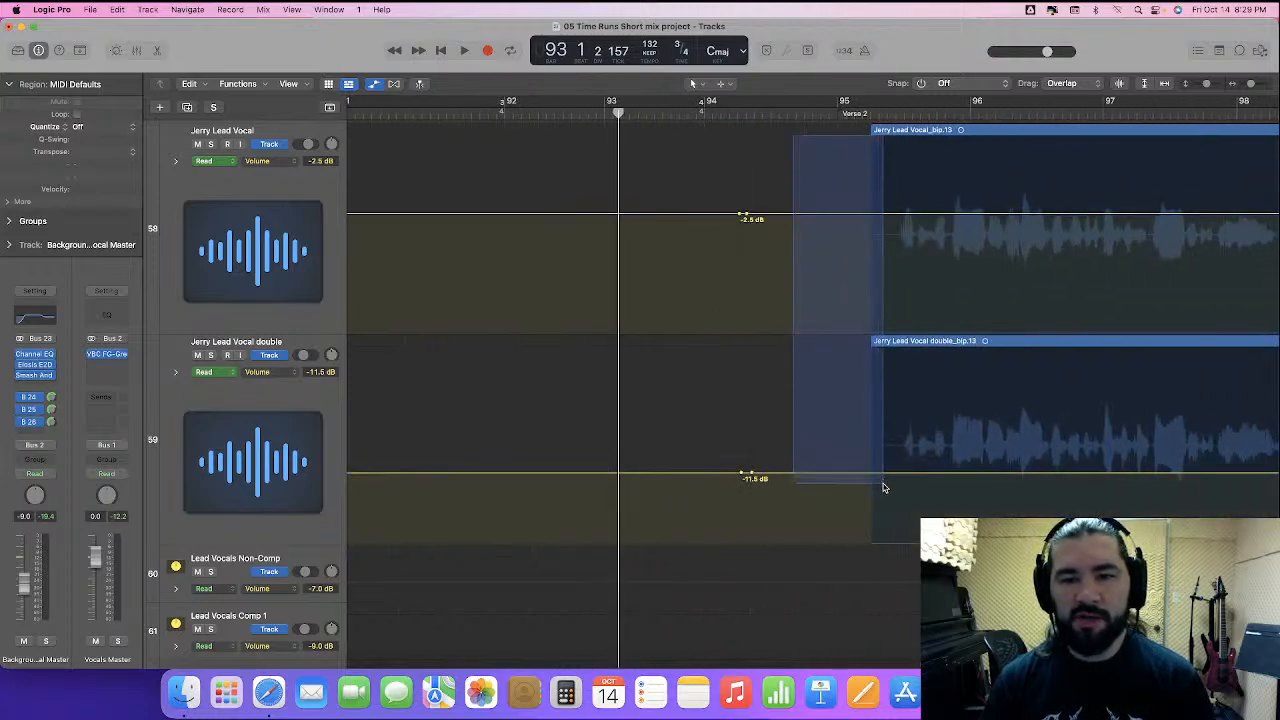
left_click_drag(794, 213, 798, 212)
scroll(798, 212, "right", 4)
key("space")
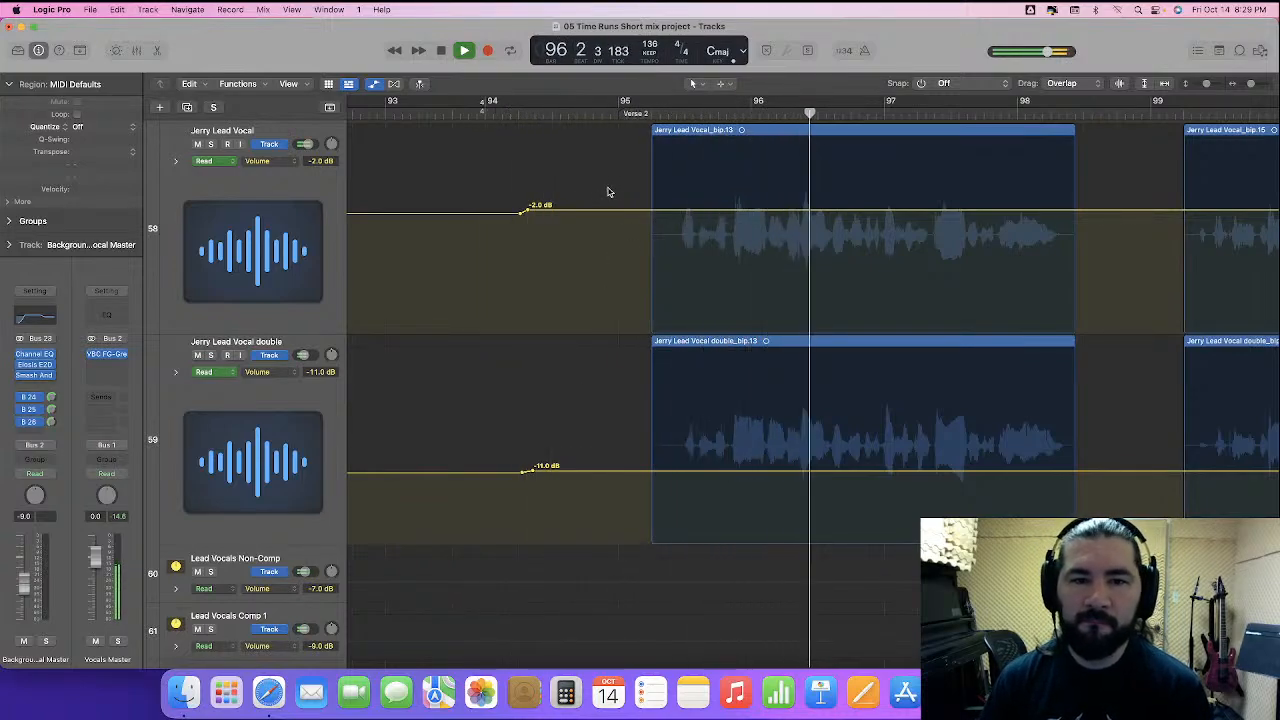
- Raise the second singer's Verse 2 level to -1.0 dB on the lead and -10.0 dB on the double, and replay from before bar 95
left_click_drag(590, 135, 618, 275)
left_click_drag(609, 215, 609, 204)
left_click(588, 114)
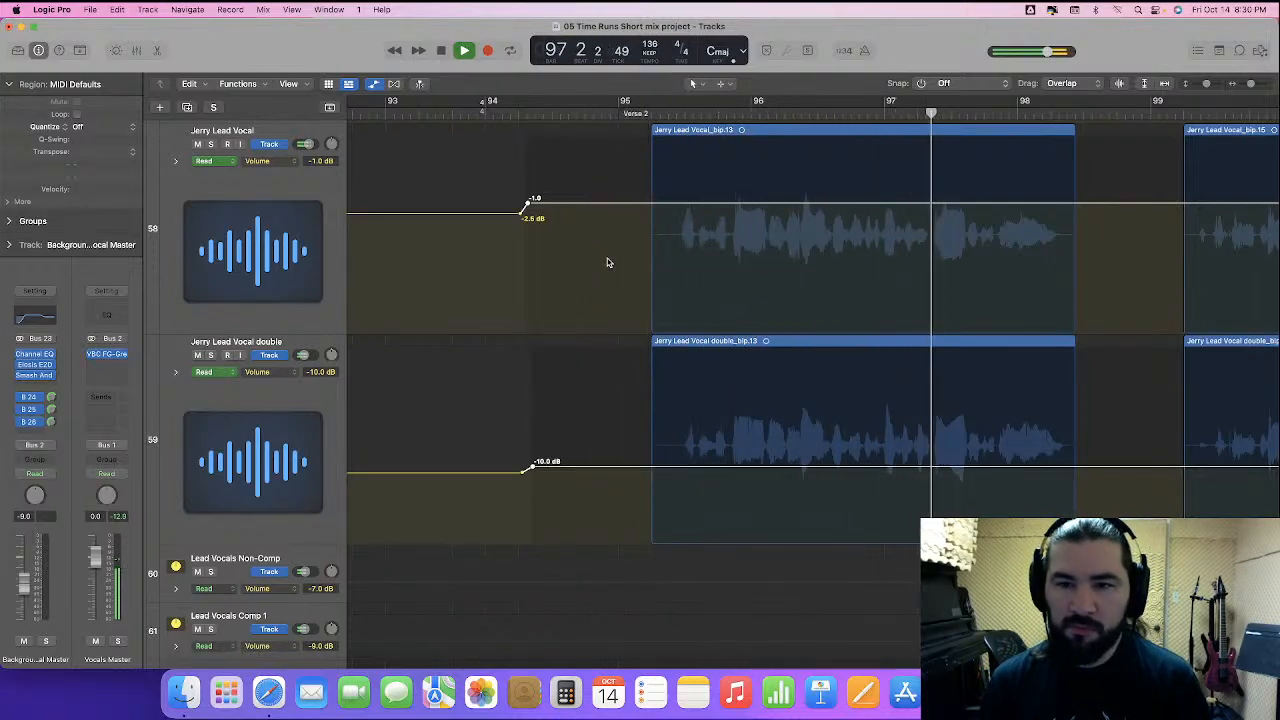
key("grave")
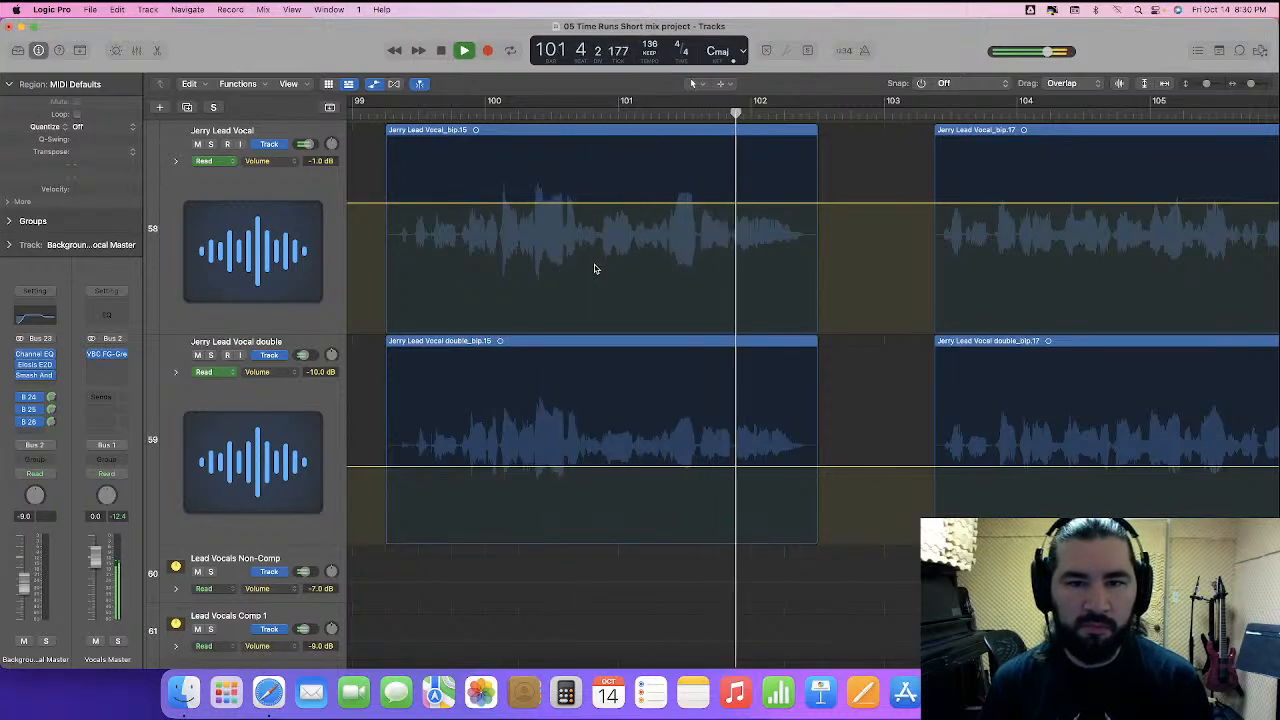
key("space")
- Zoom in on the second singer's phrase beginning in bar 99 and replay its opening from about bar 99
scroll(595, 268, "left", 5)
left_click(520, 113)
key("super+Right")
left_click(467, 112)
key("space")
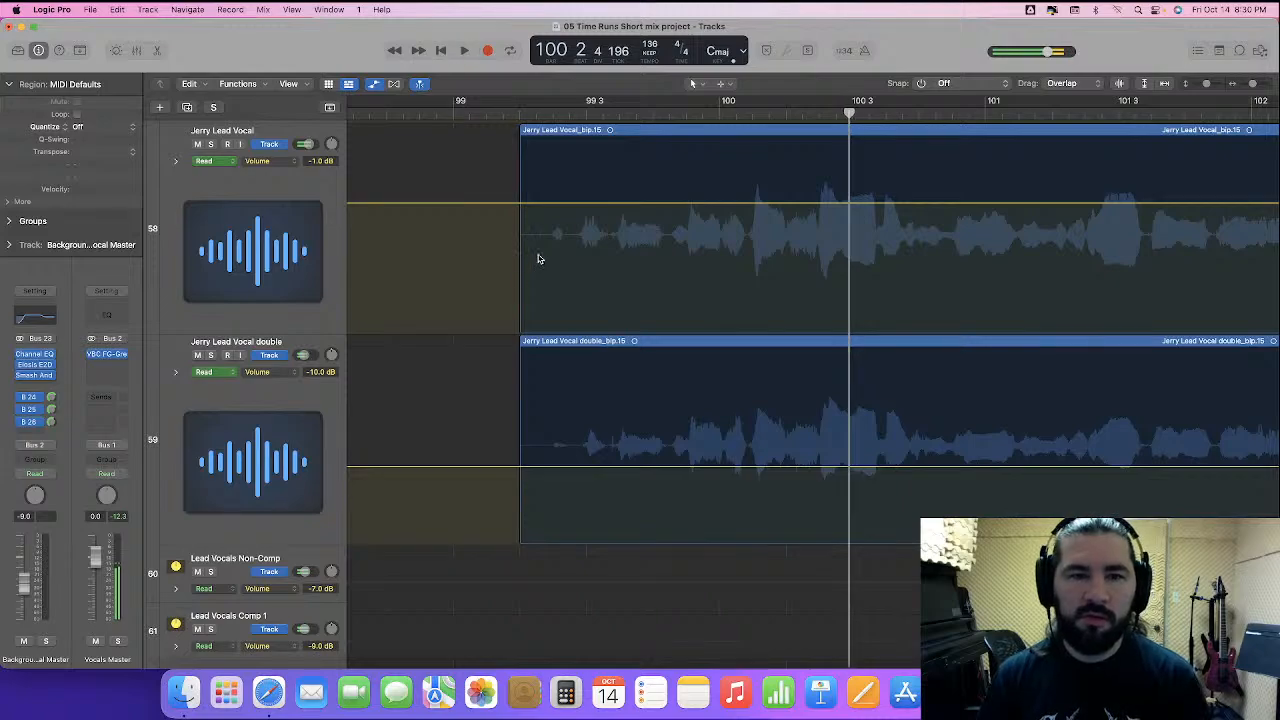
- Boost the quiet first syllable in bar 99 to +6.0 dB on the second singer's lead and -3.0 dB on the double, and replay the phrase
left_click_drag(538, 255, 574, 543)
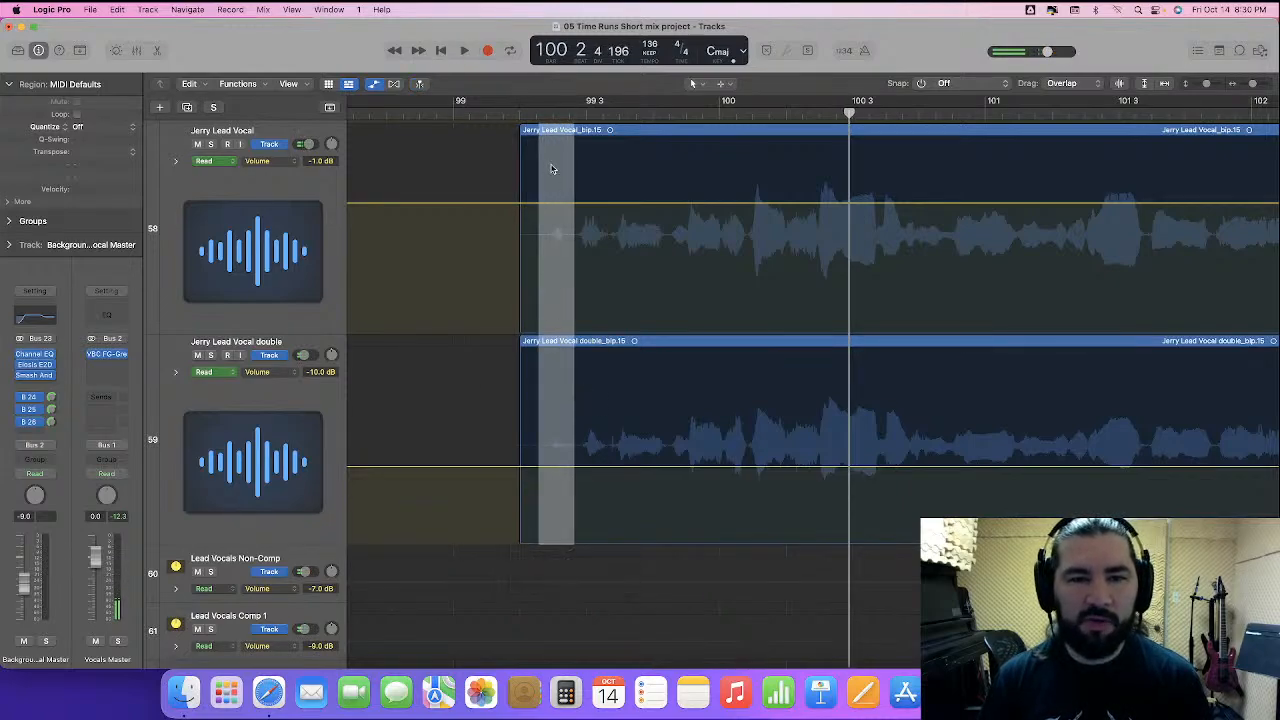
left_click_drag(562, 210, 562, 143)
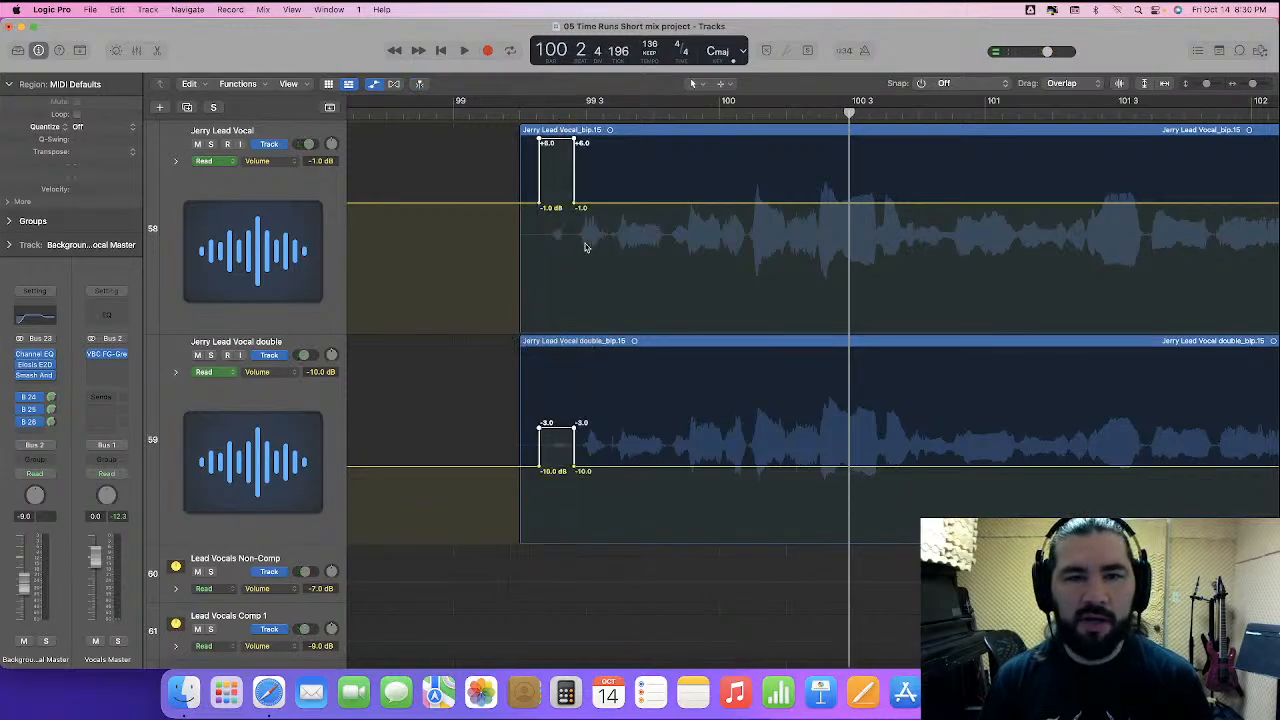
left_click(452, 117)
key("space")
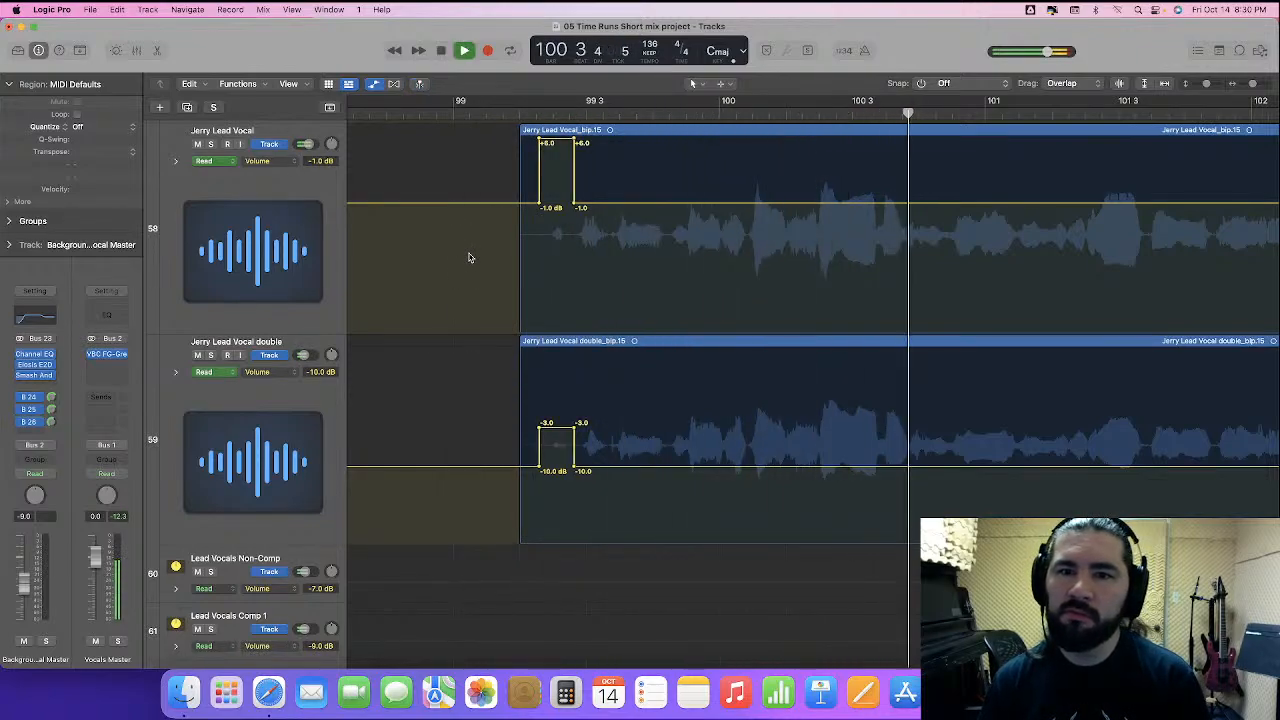
key("space")
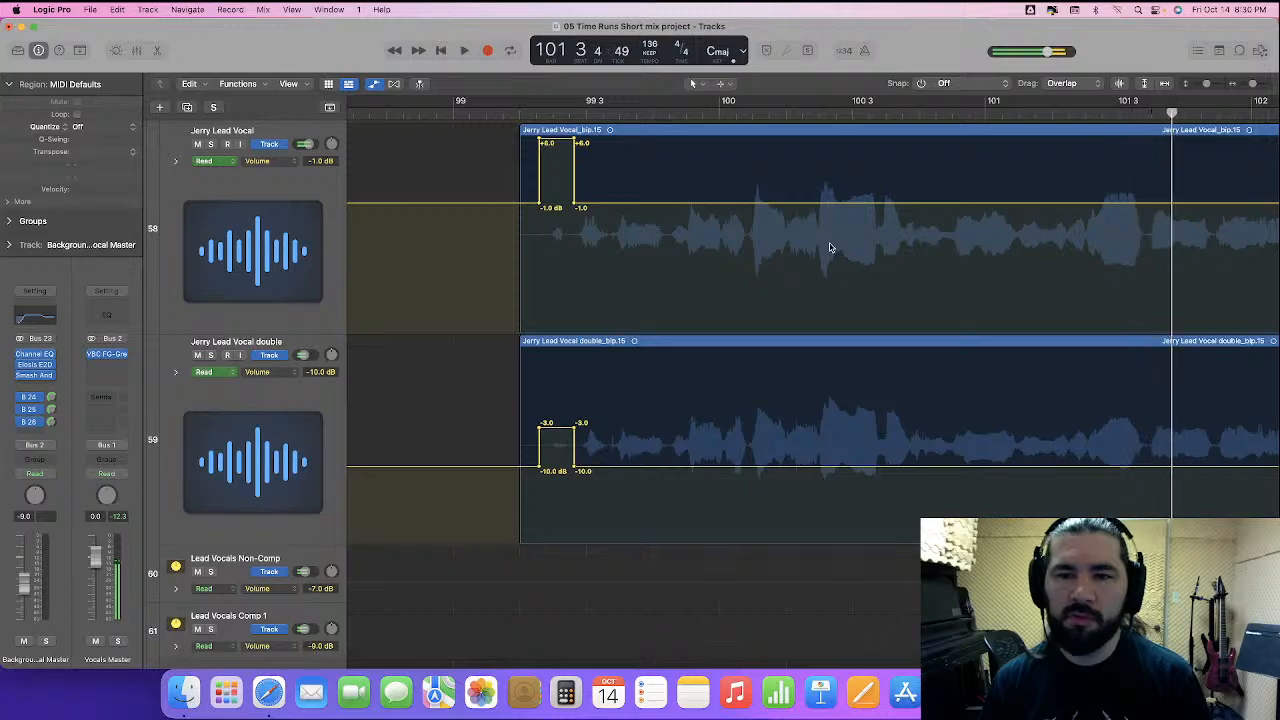
- Lower the loud word in bar 100 to -3.0 dB on the second singer's lead and -12.0 dB on the double
left_click_drag(816, 229, 883, 440)
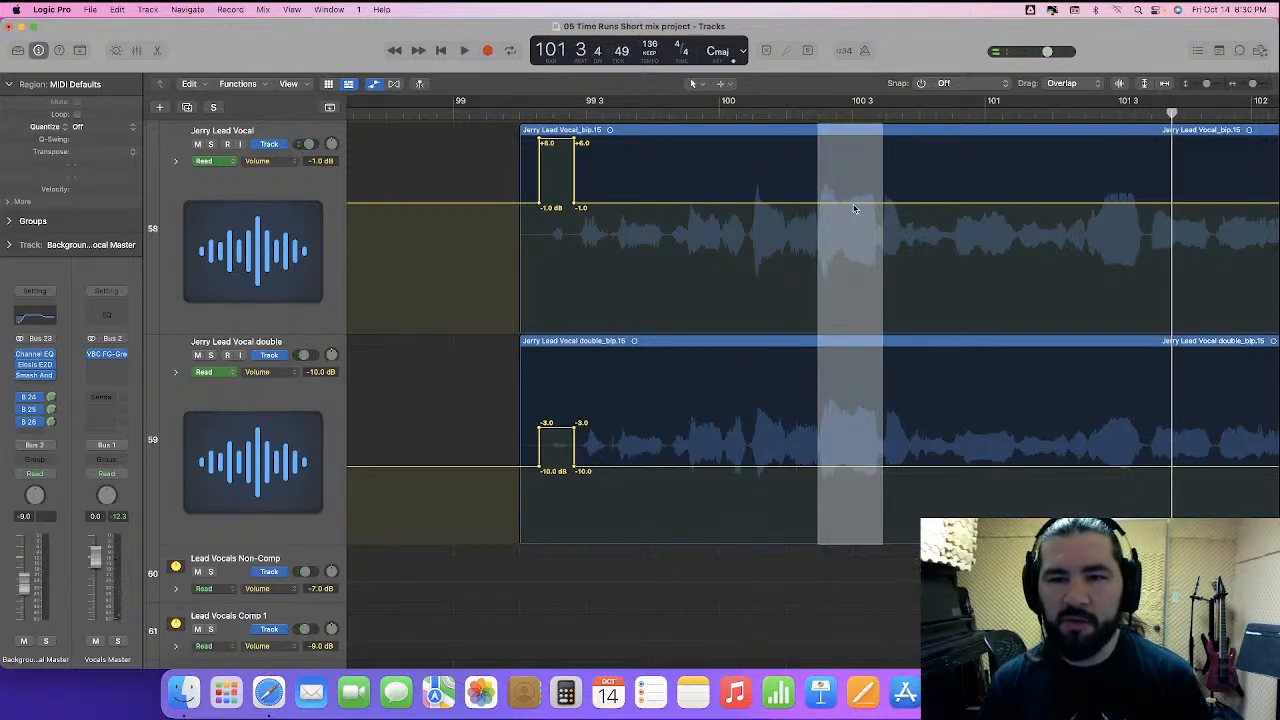
left_click_drag(855, 208, 855, 212)
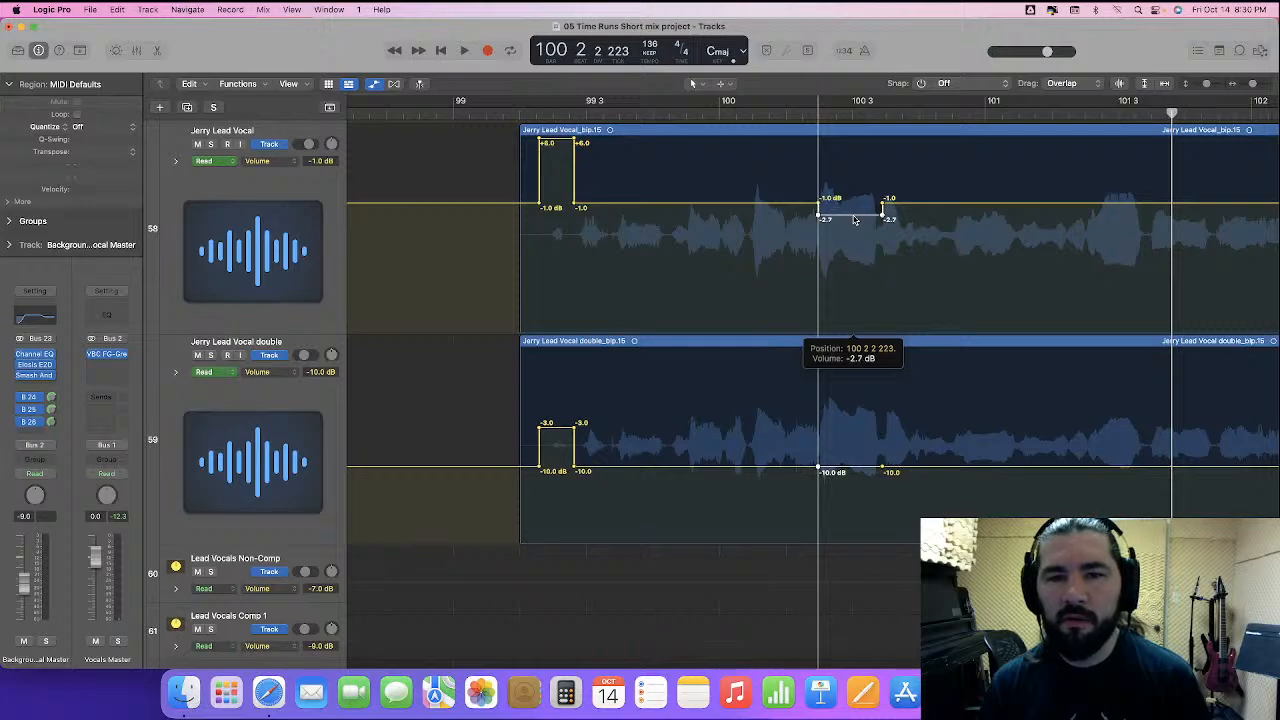
left_click_drag(855, 221, 855, 222)
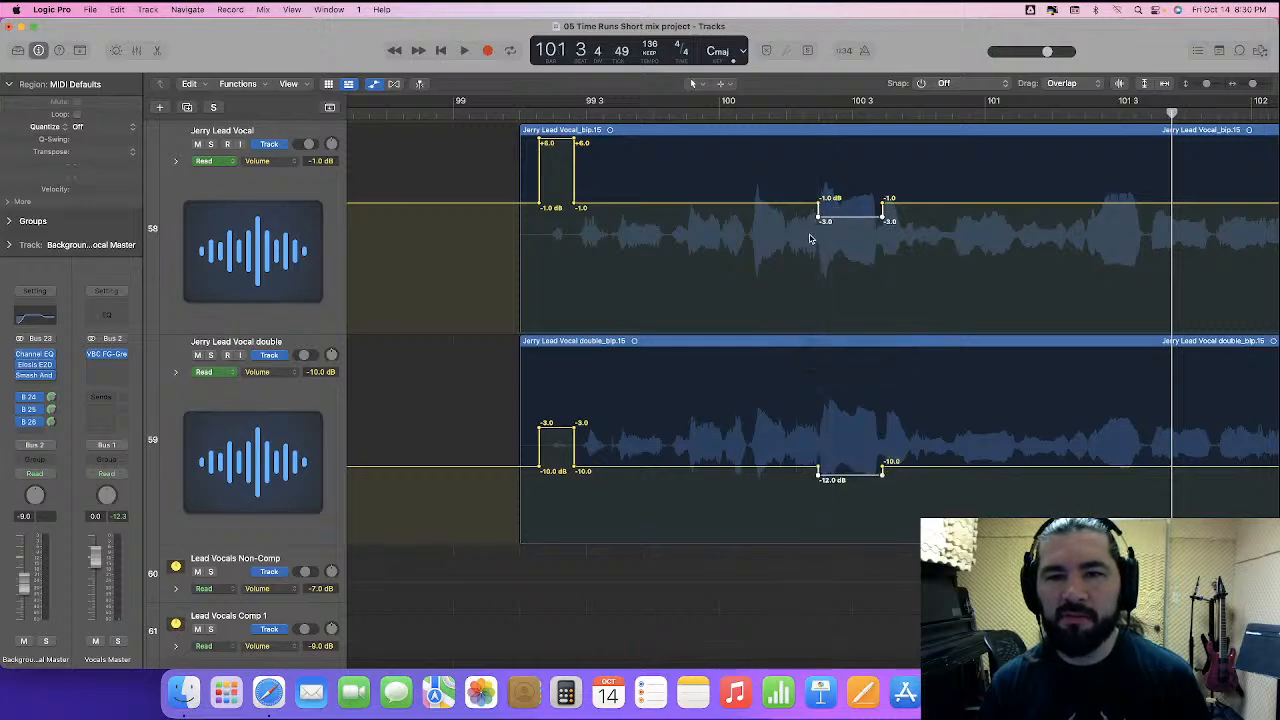
- Dip the loud word around bar 101.3 to -2.0 dB on the lead and -11.0 dB on the double, and replay the phrase
scroll(810, 238, "right", 3)
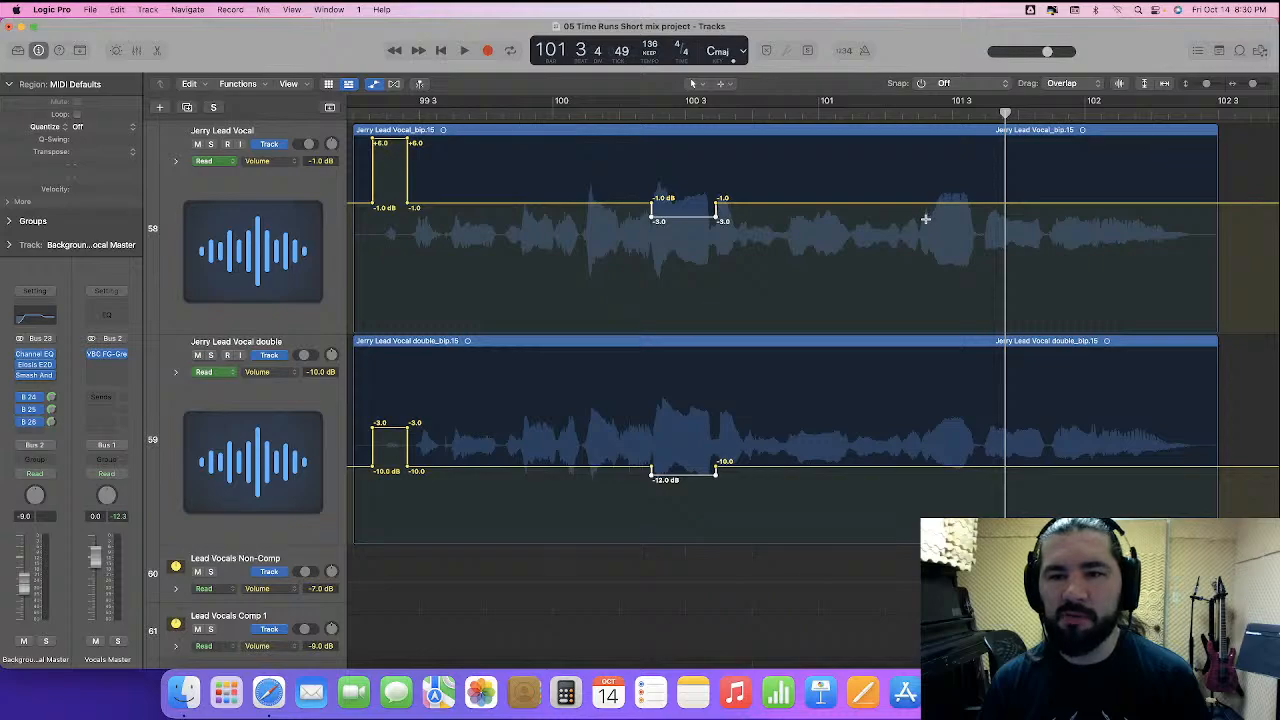
left_click_drag(928, 218, 976, 420)
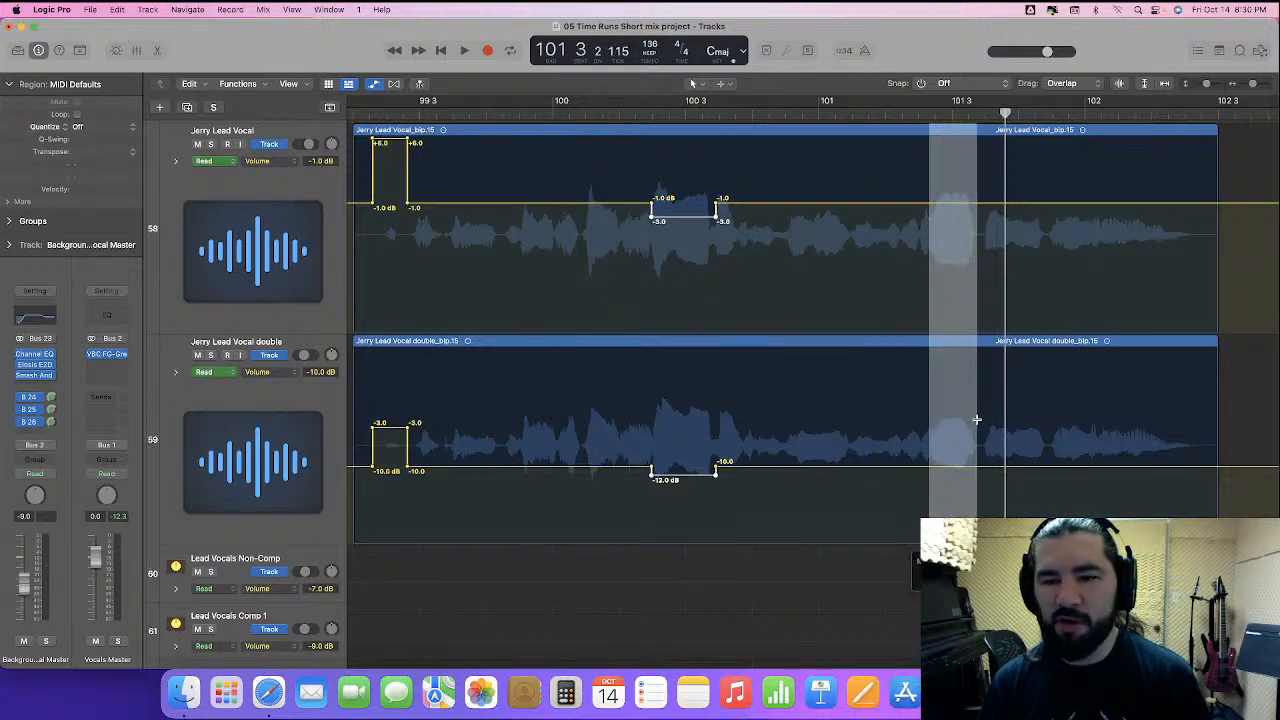
left_click_drag(957, 205, 957, 213)
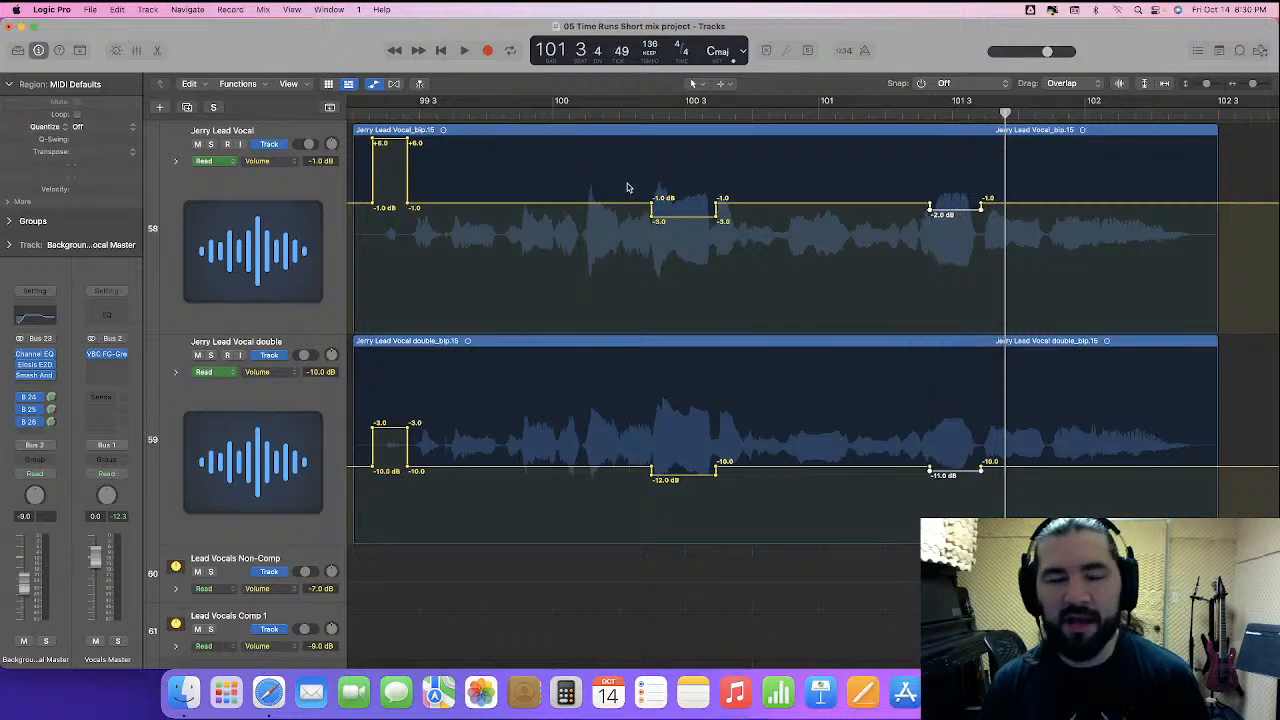
left_click(489, 110)
key("space")
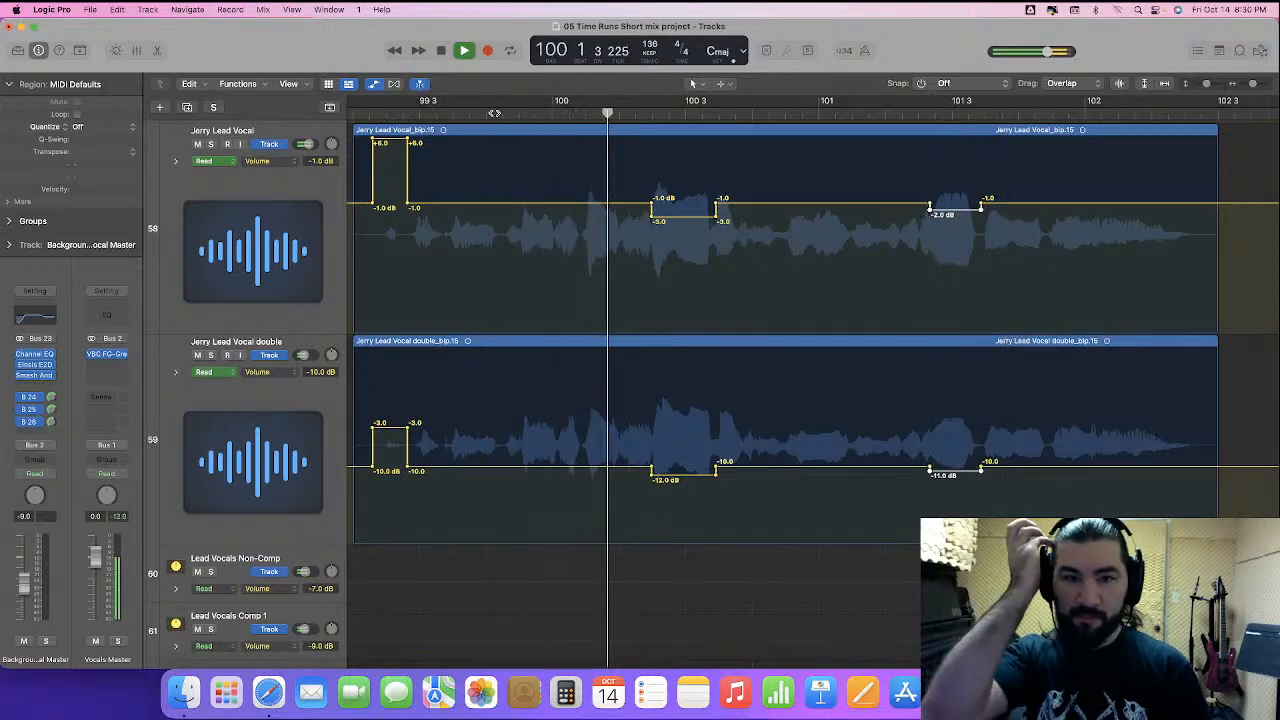
scroll(480, 115, "left", 3)
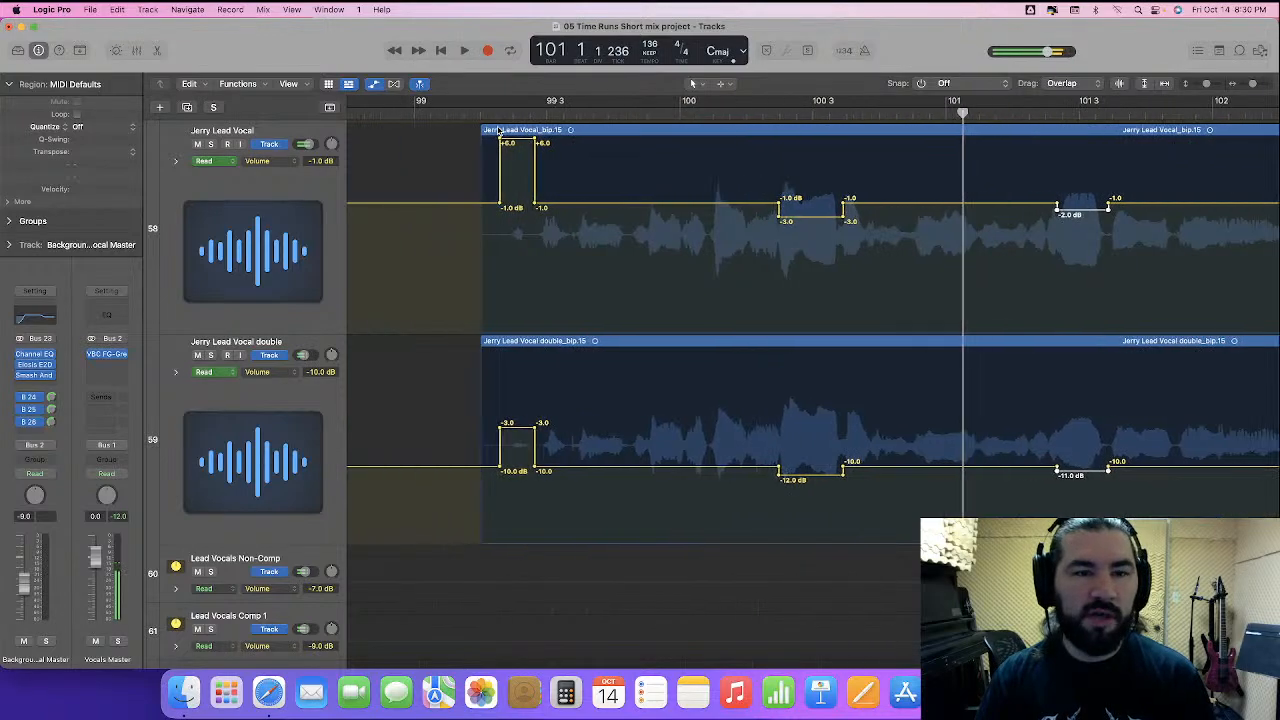
left_click(444, 110)
key("space")
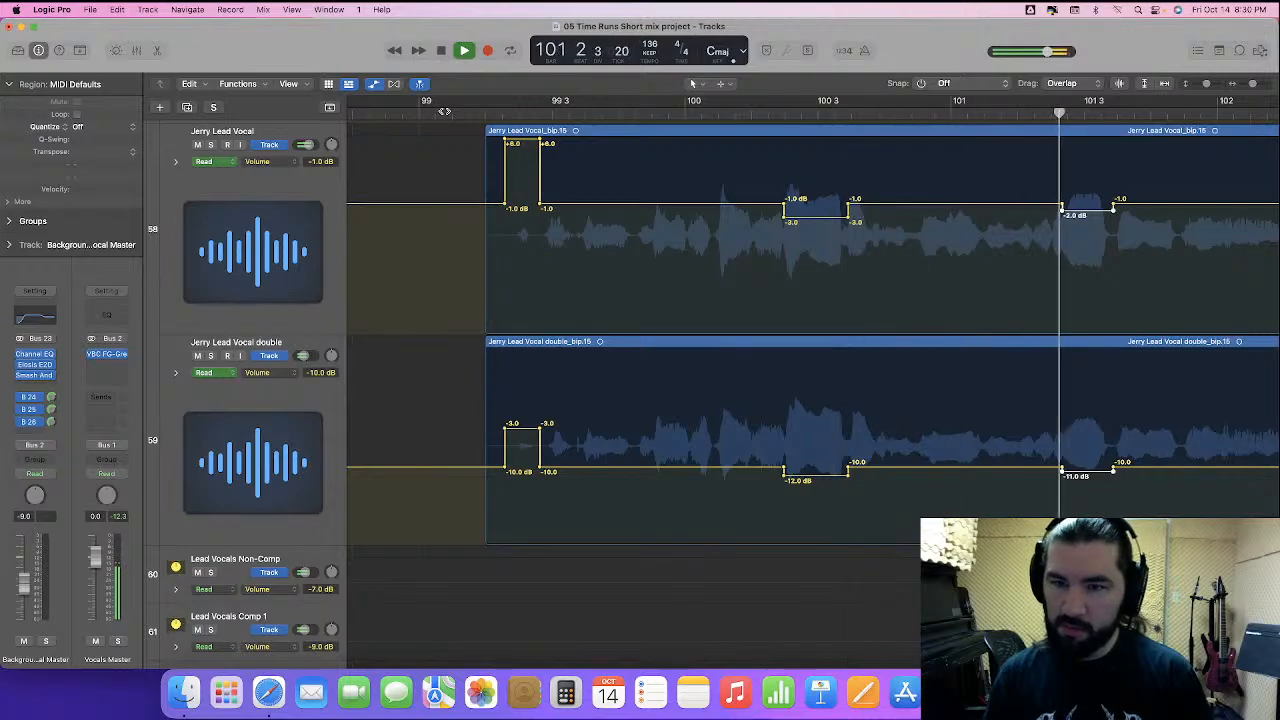
- Deepen the bar 101 dip to -3.0 dB on the lead and -12.0 dB on the double, and play through to bar 110
key("space")
scroll(530, 220, "left", 5)
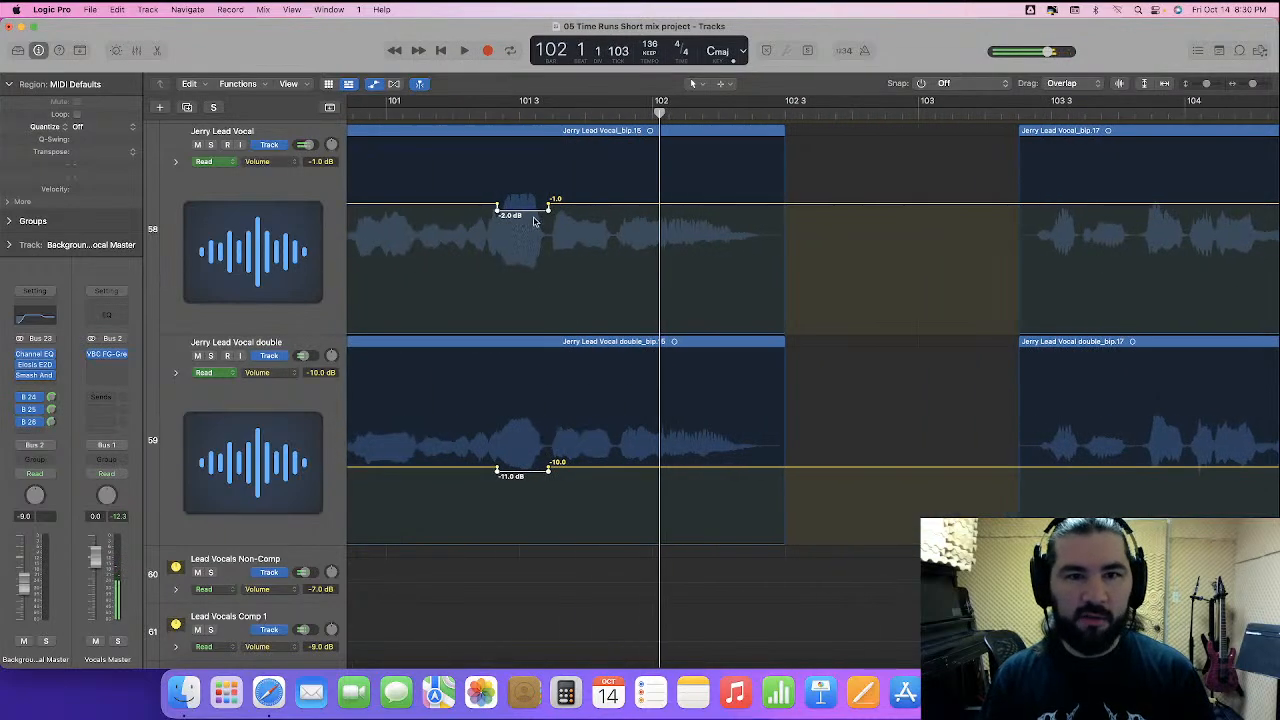
left_click_drag(531, 216, 531, 219)
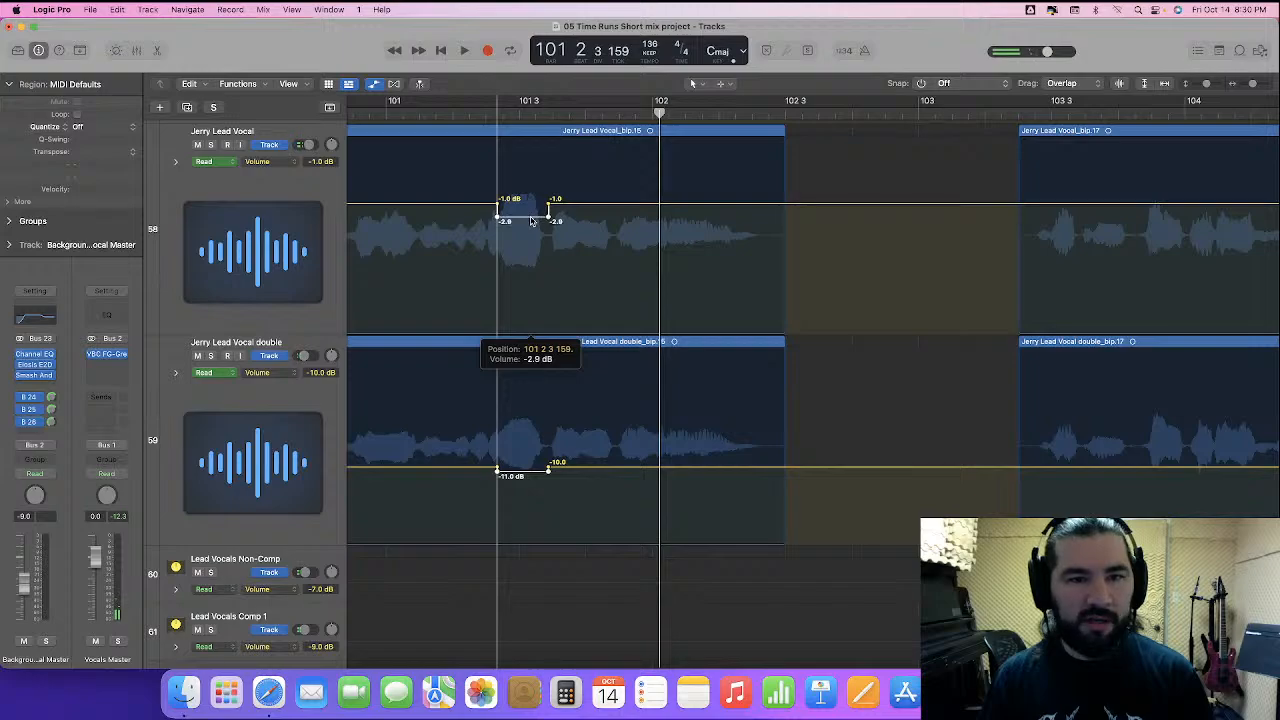
scroll(531, 221, "left", 6)
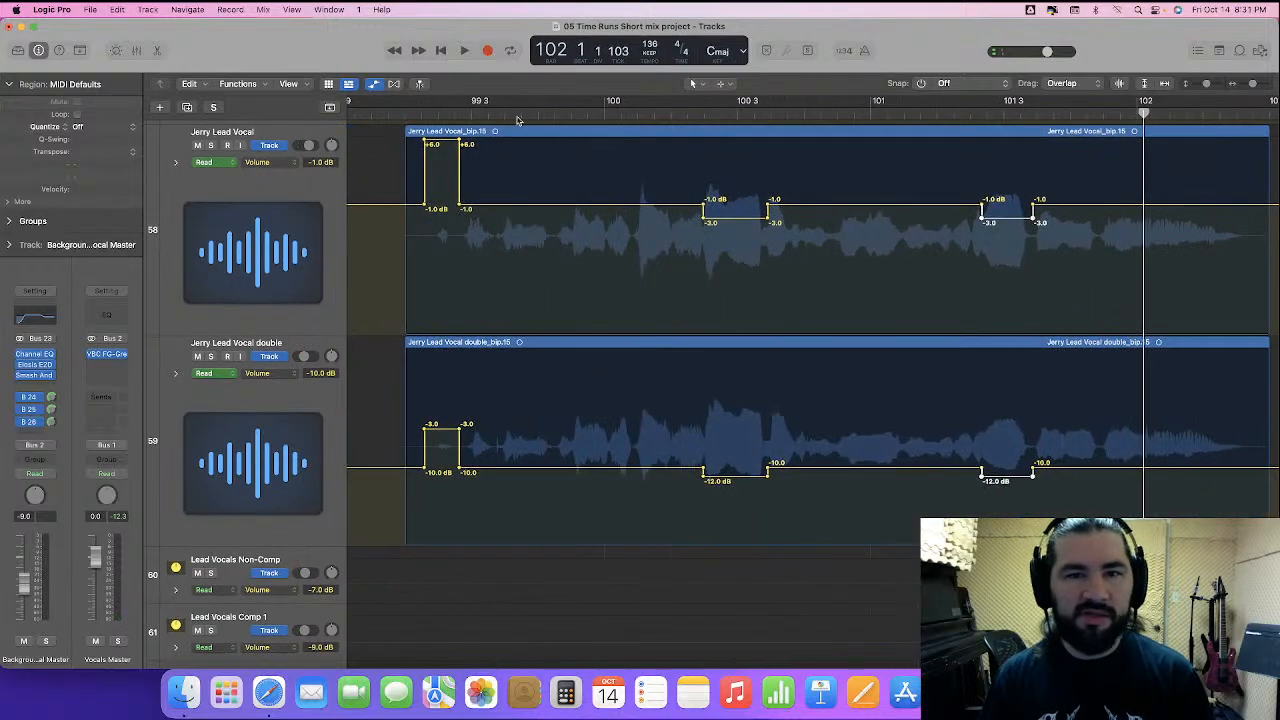
key("space")
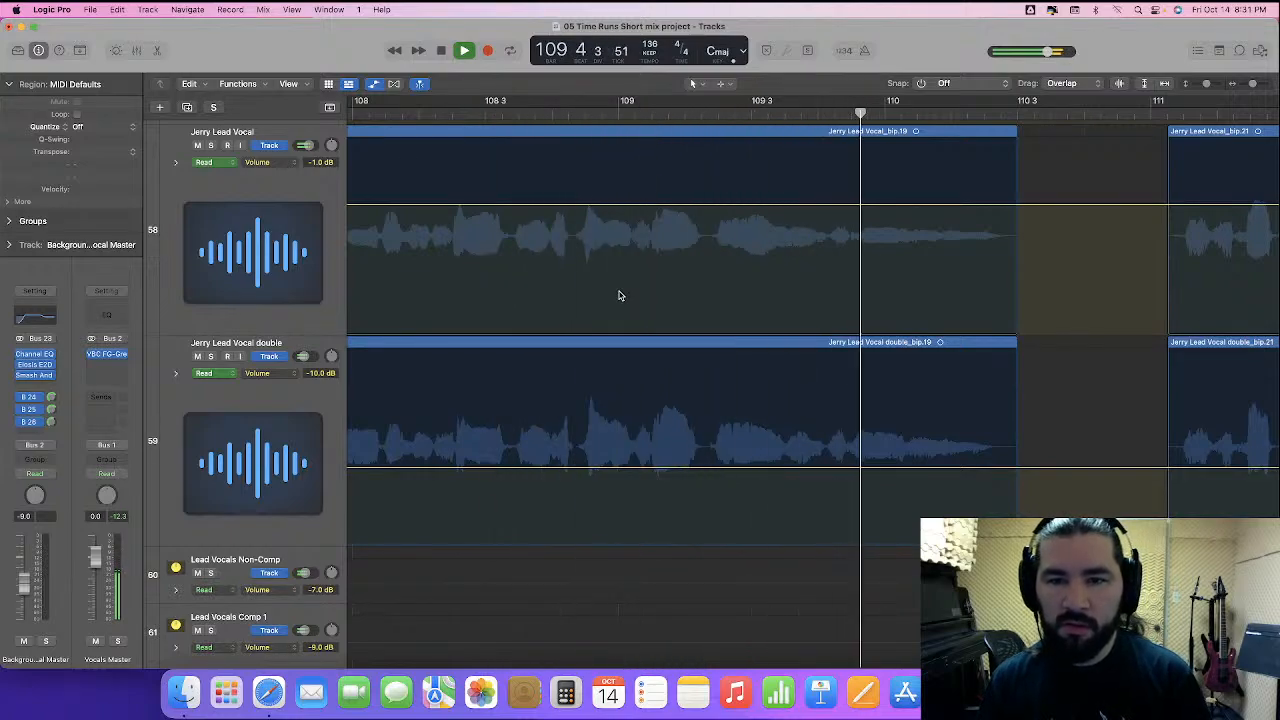
key("space")
- Raise the phrase beginning in bar 107 to -0.5 dB on the lead and -9.5 dB on the double, and replay it from bar 107
scroll(616, 298, "left", 5)
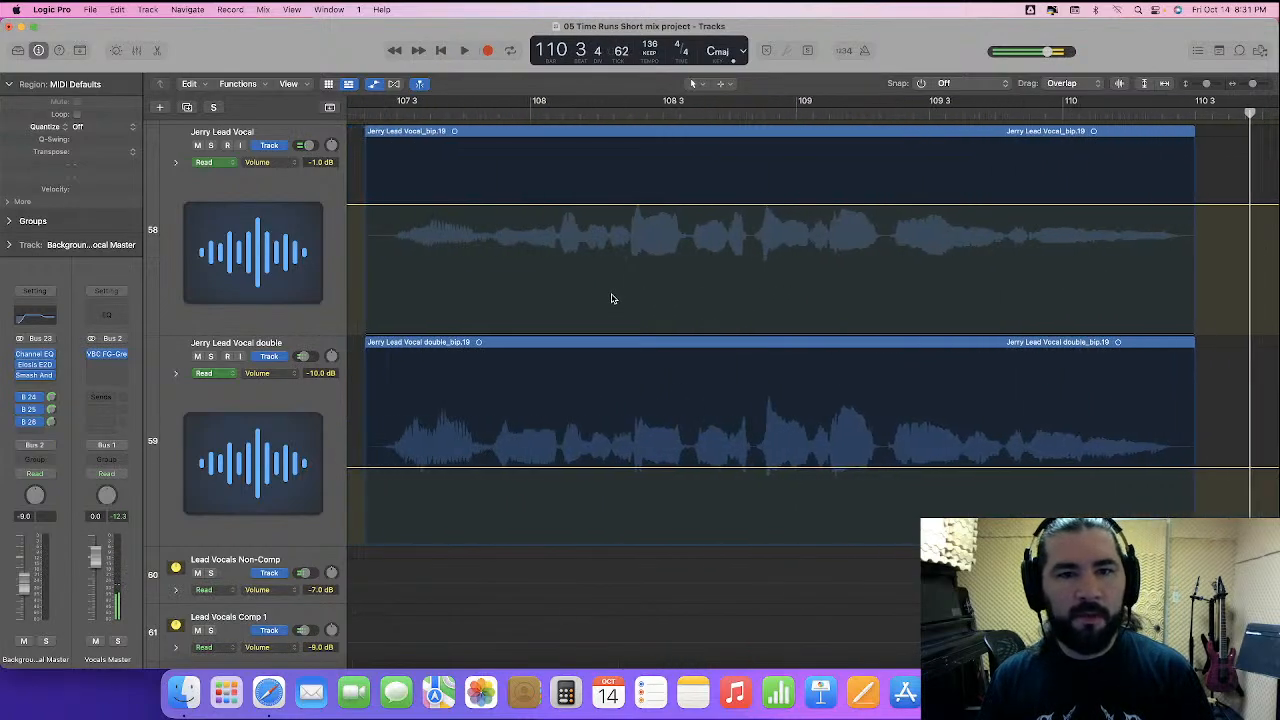
scroll(615, 300, "left", 3)
left_click_drag(358, 267, 1266, 425)
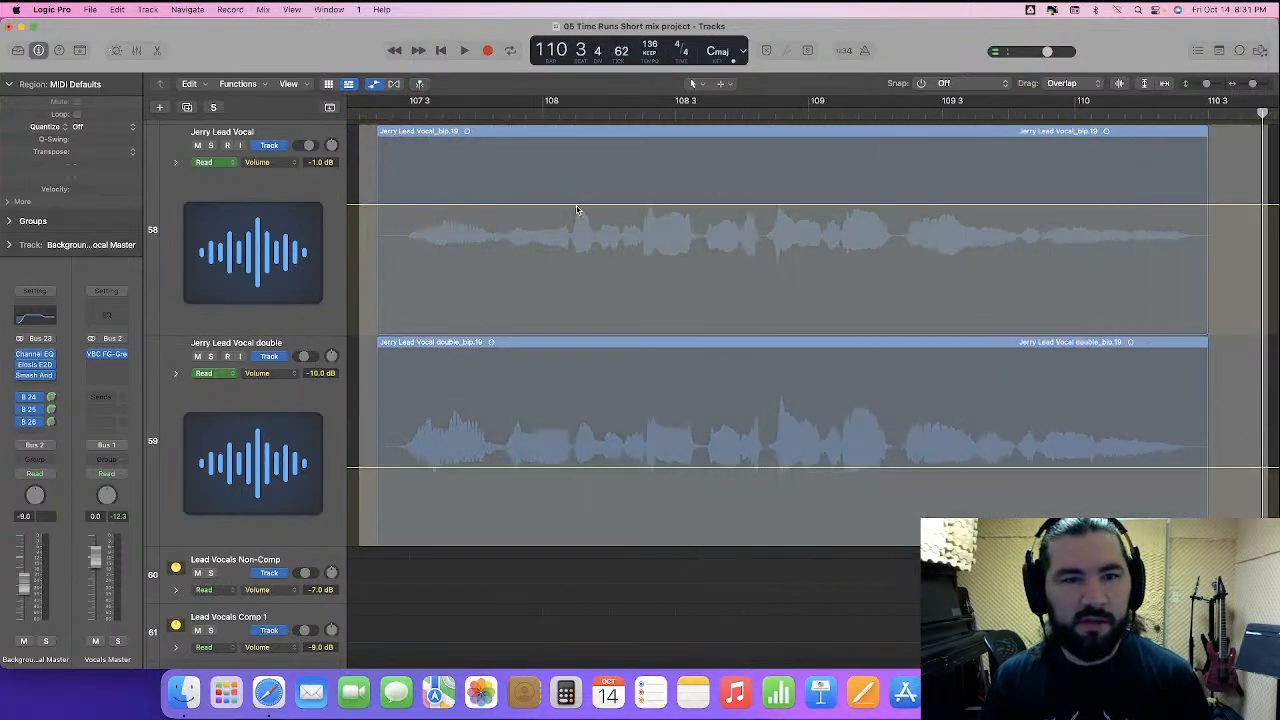
left_click_drag(576, 208, 575, 204)
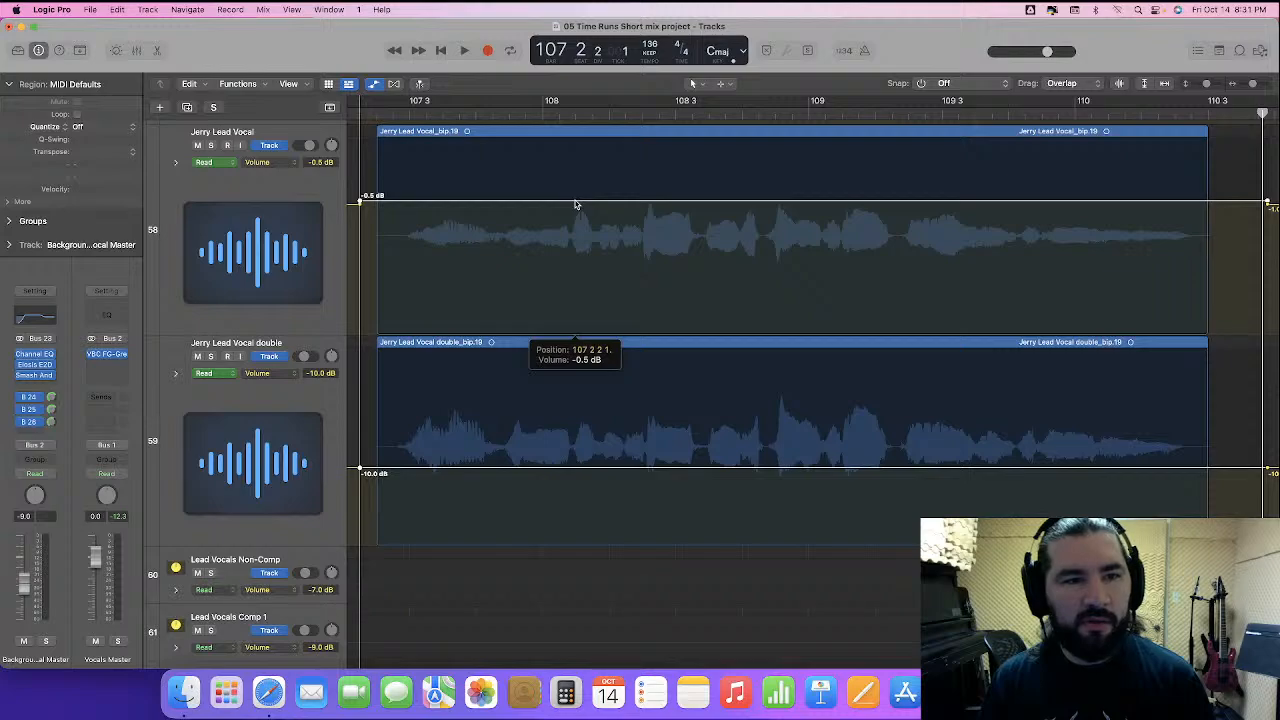
scroll(576, 204, "left", 6)
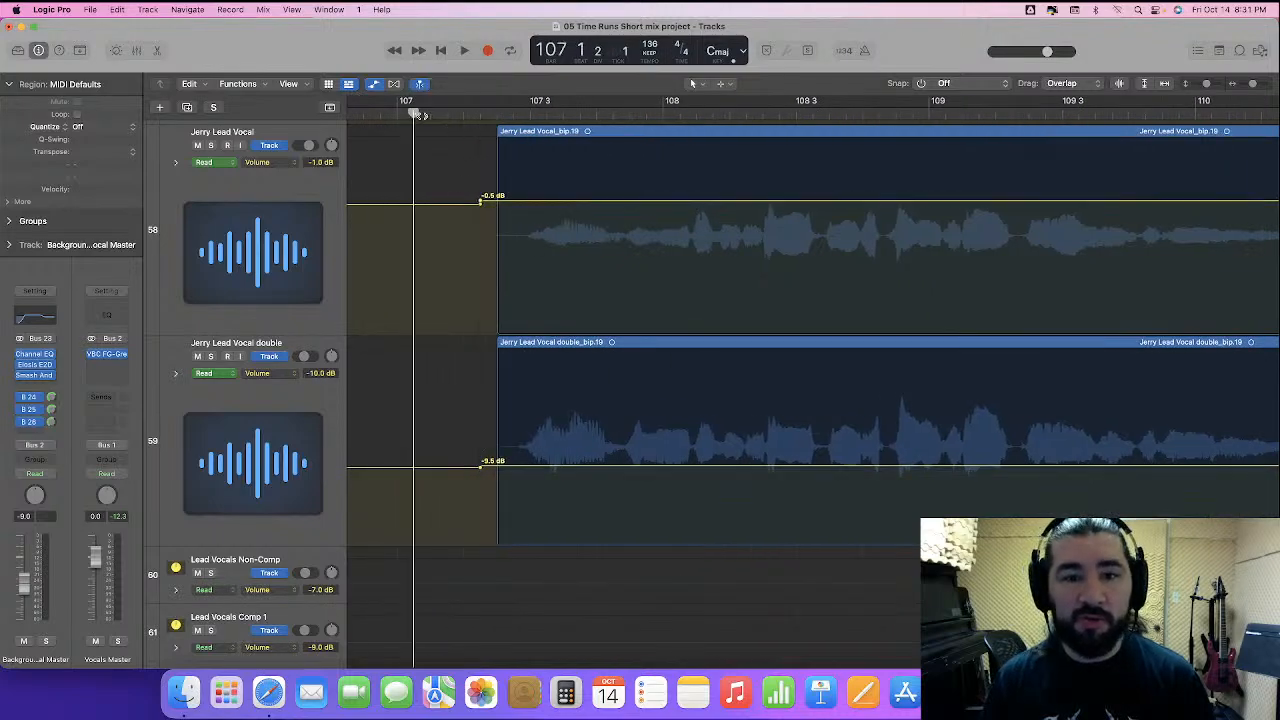
key("space")
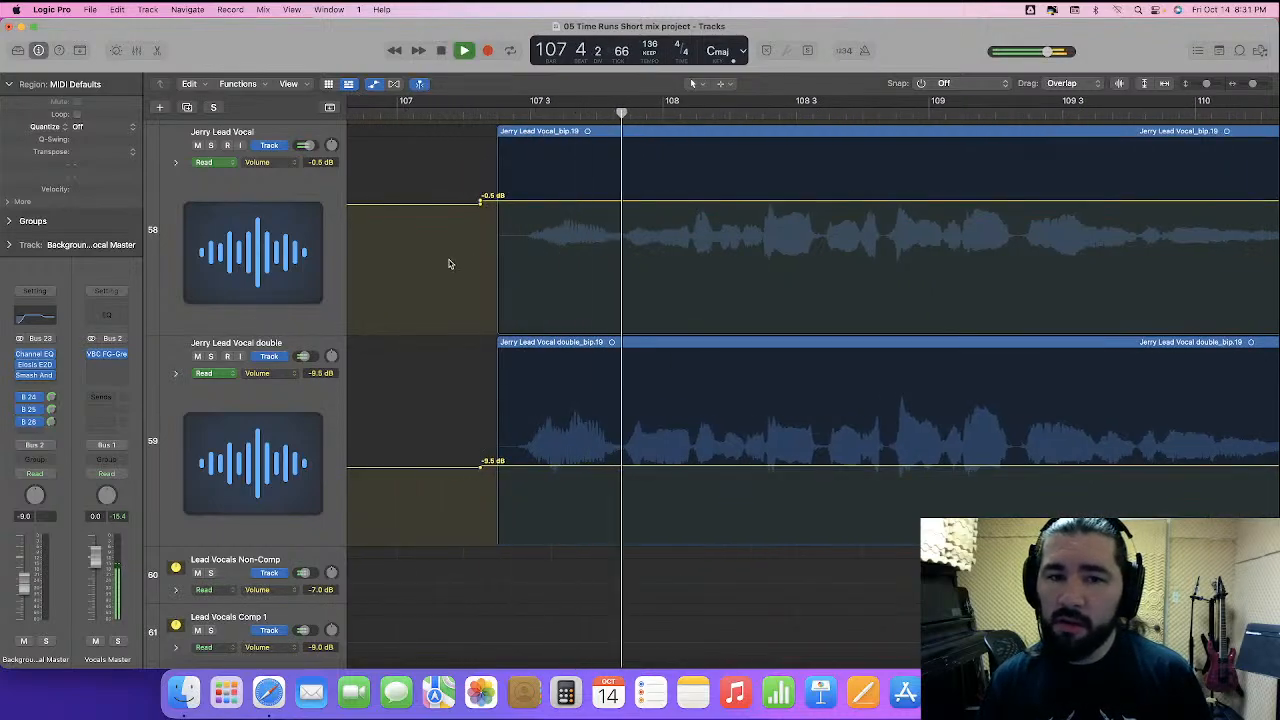
key("space")
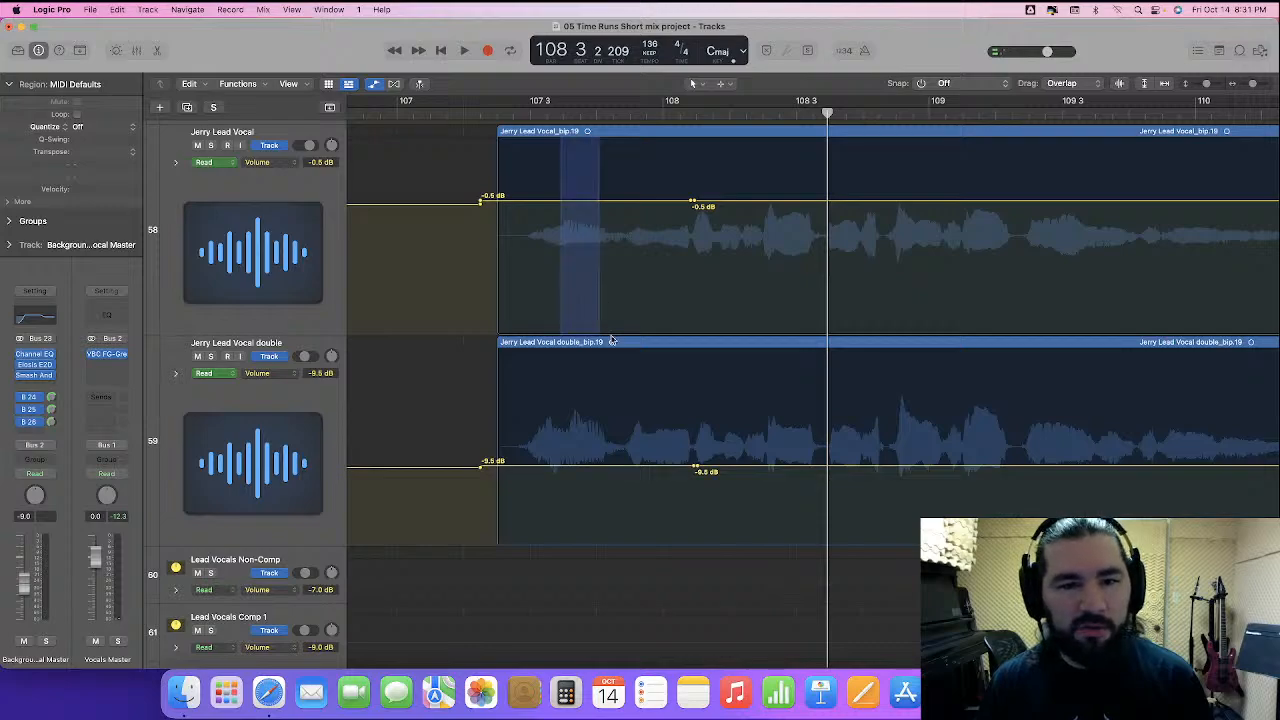
- Boost the opening words in bar 107 to +0.5 dB on the lead and -8.5 dB on the double, and replay them
left_click_drag(593, 202, 595, 195)
left_click(395, 113)
key("space")
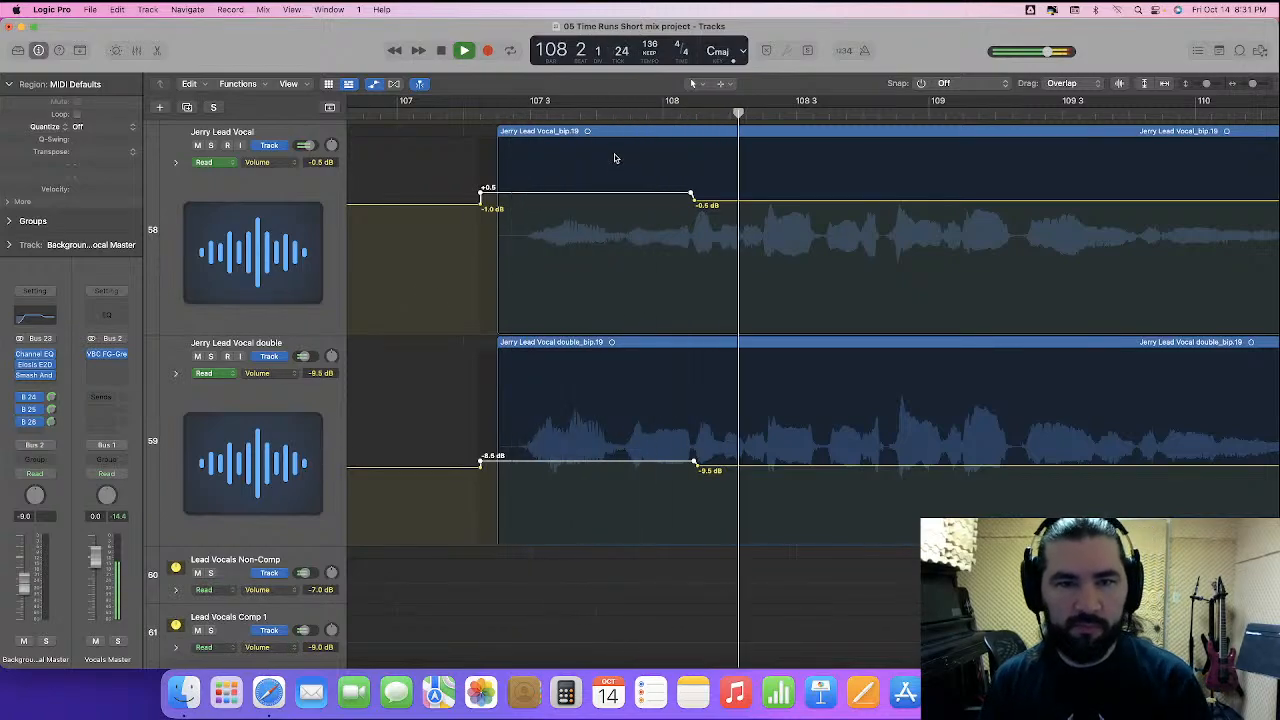
key("space")
- Raise the bar 107 opening to +1.5 dB on the lead and -7.5 dB on the double, and replay it from about bar 105
left_click_drag(595, 194, 597, 184)
key("space")
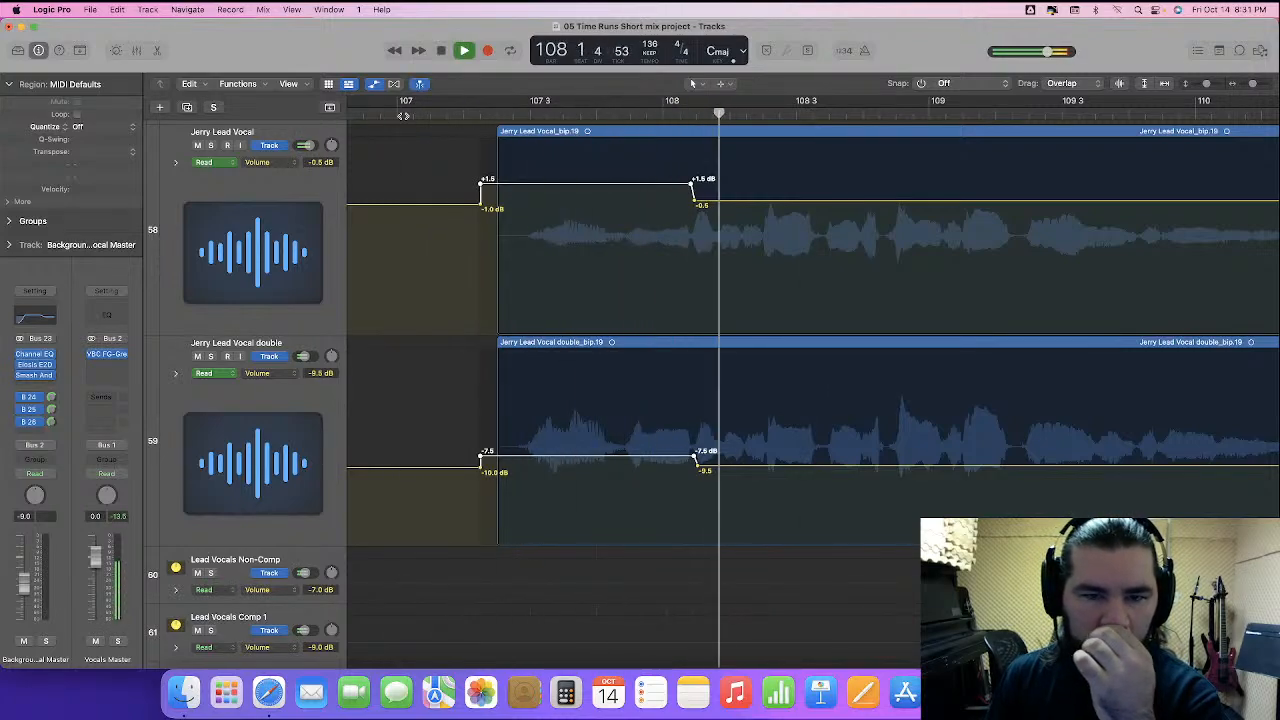
key("space")
scroll(443, 184, "left", 2)
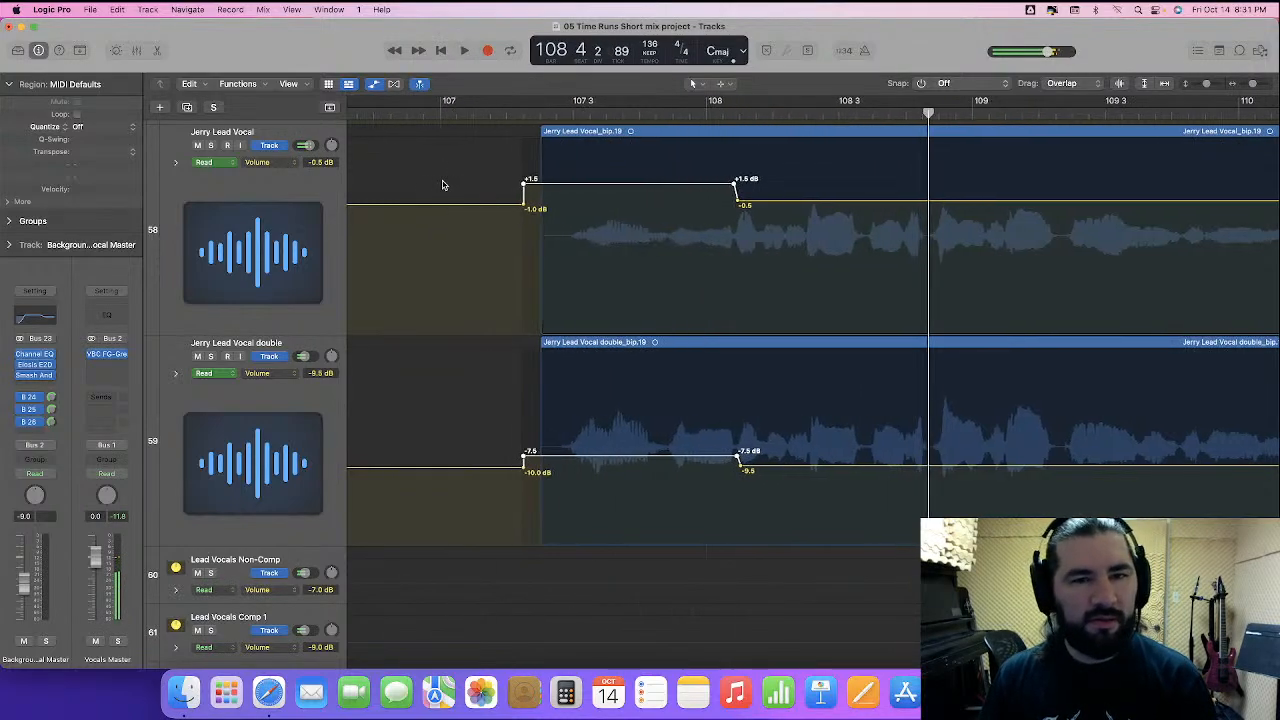
scroll(438, 124, "left", 7)
left_click(506, 112)
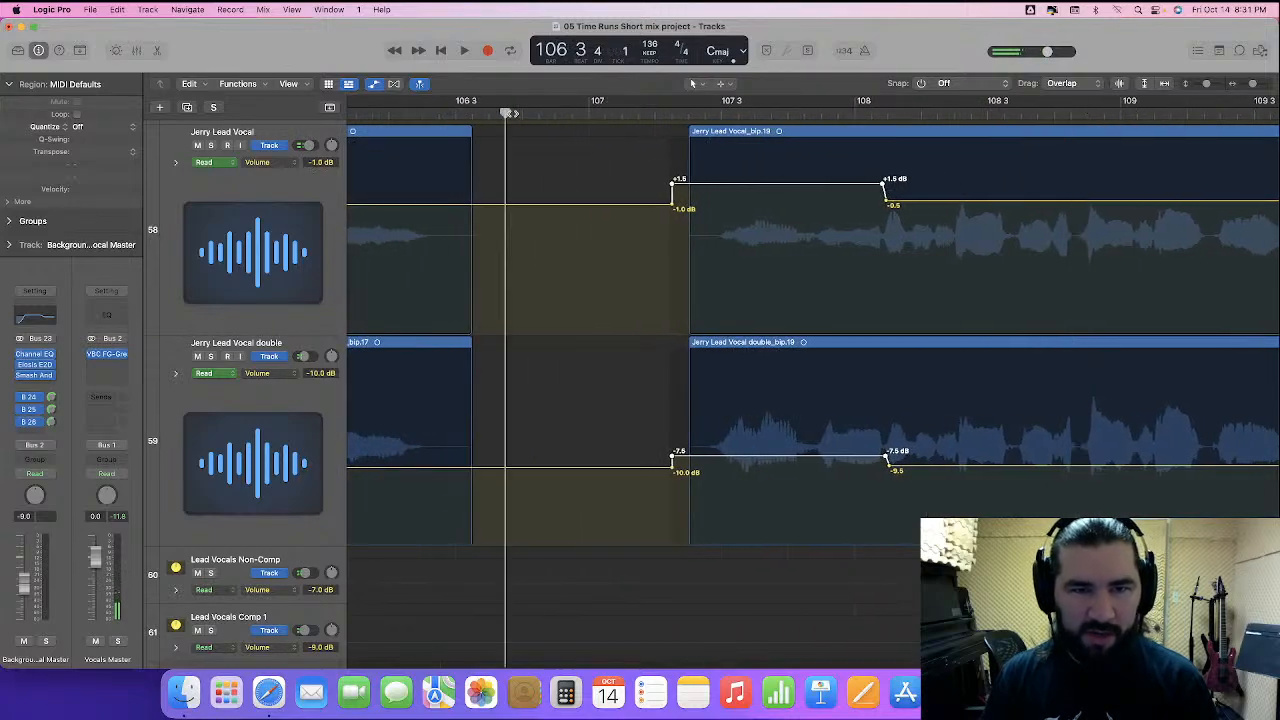
scroll(508, 124, "left", 15)
left_click(390, 114)
key("space")
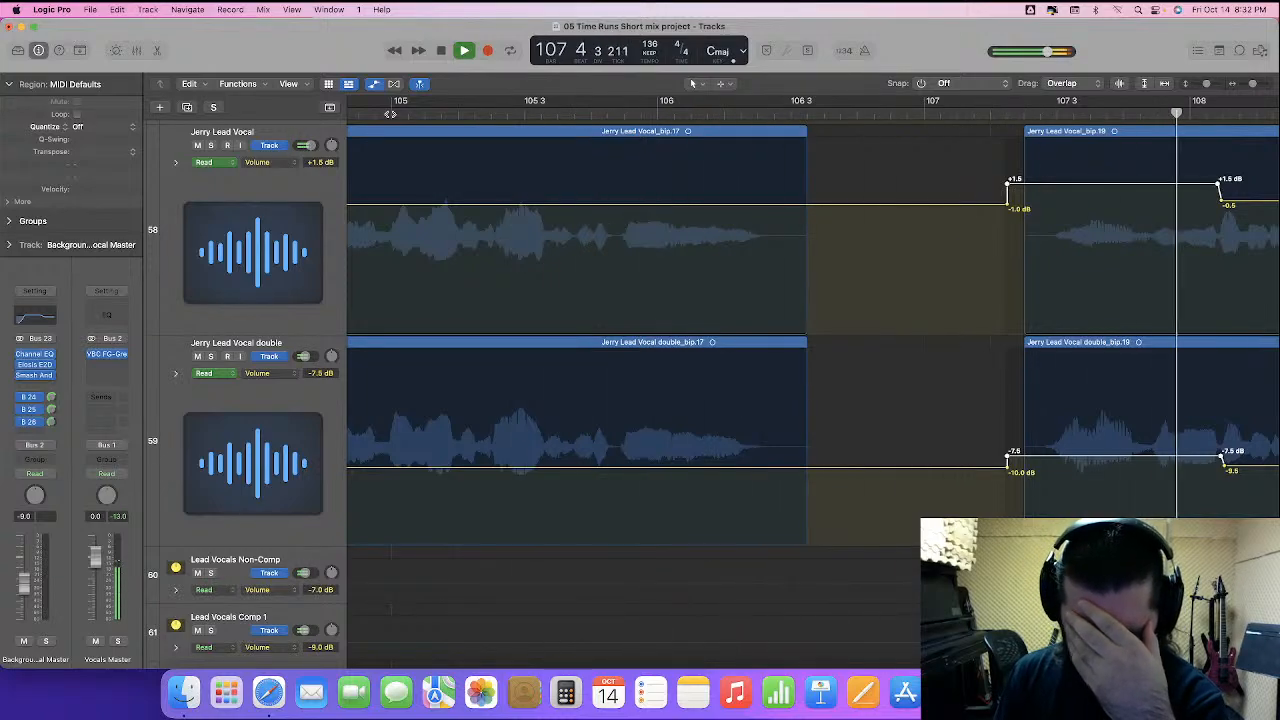
key("space")
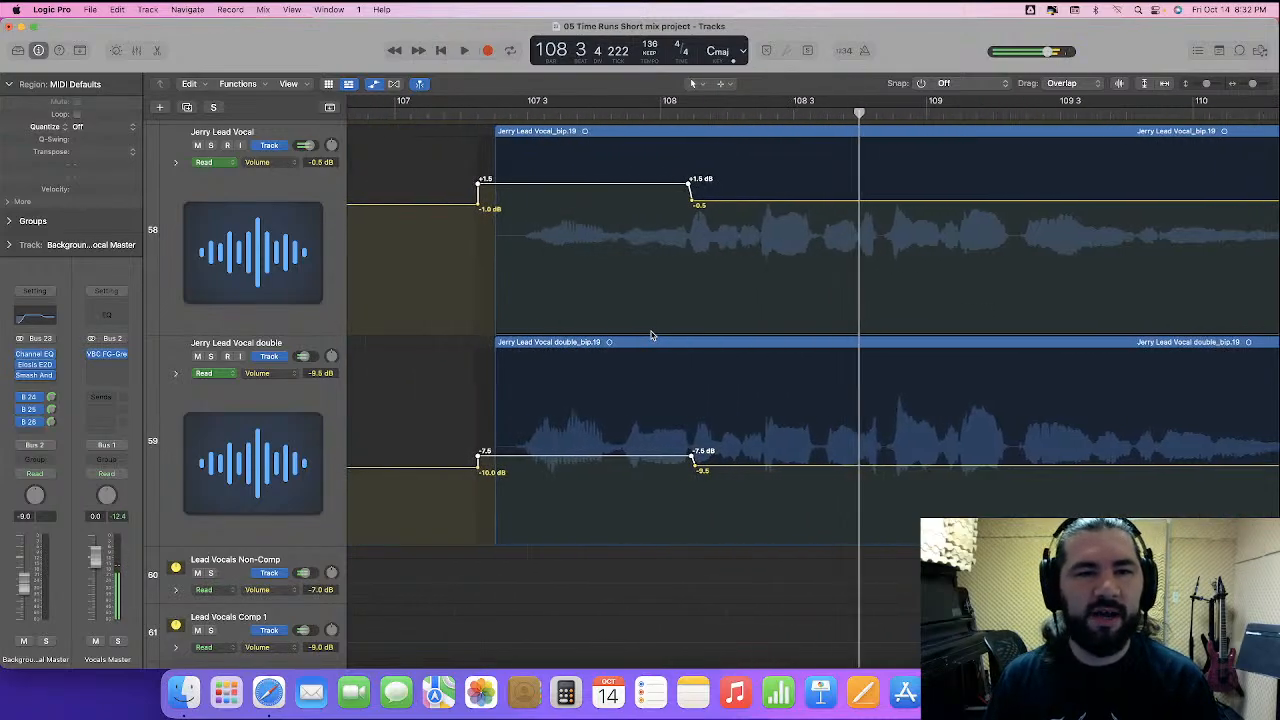
- Raise the bar 107 opening to +2.5 dB on the lead and -6.5 dB on the double, and play through to bar 114
left_click_drag(582, 188, 584, 183)
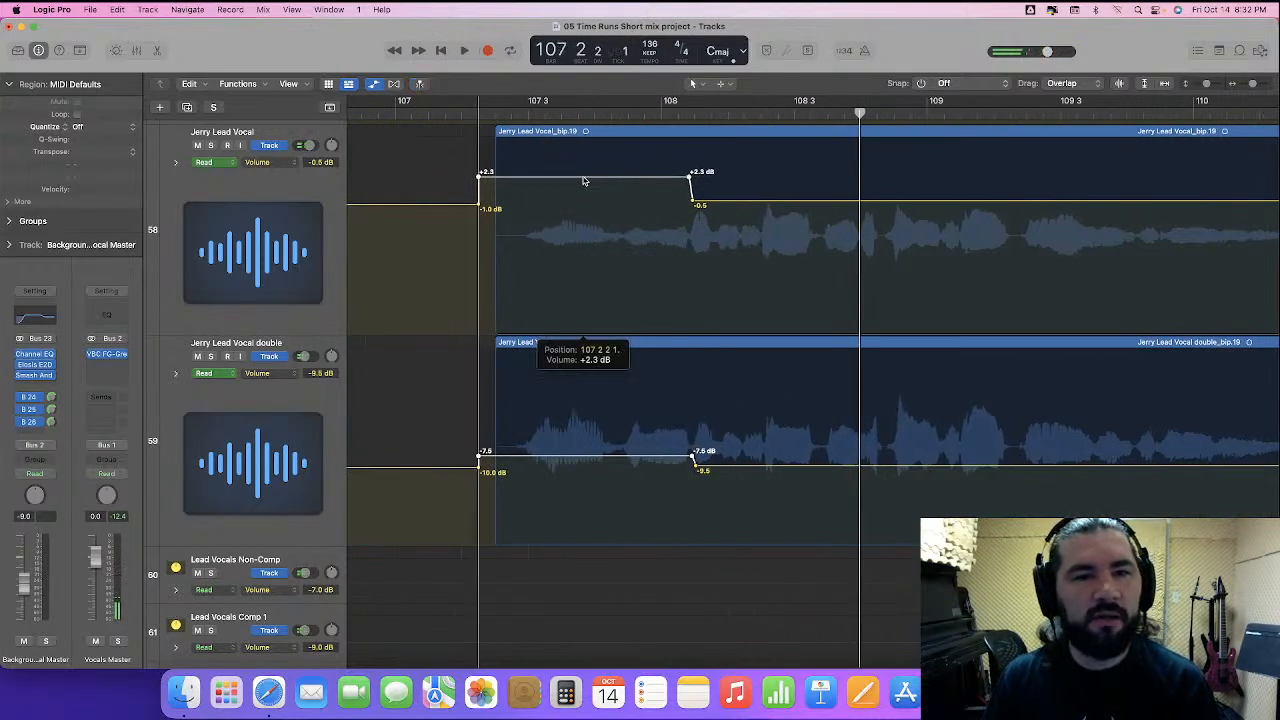
scroll(571, 180, "left", 10)
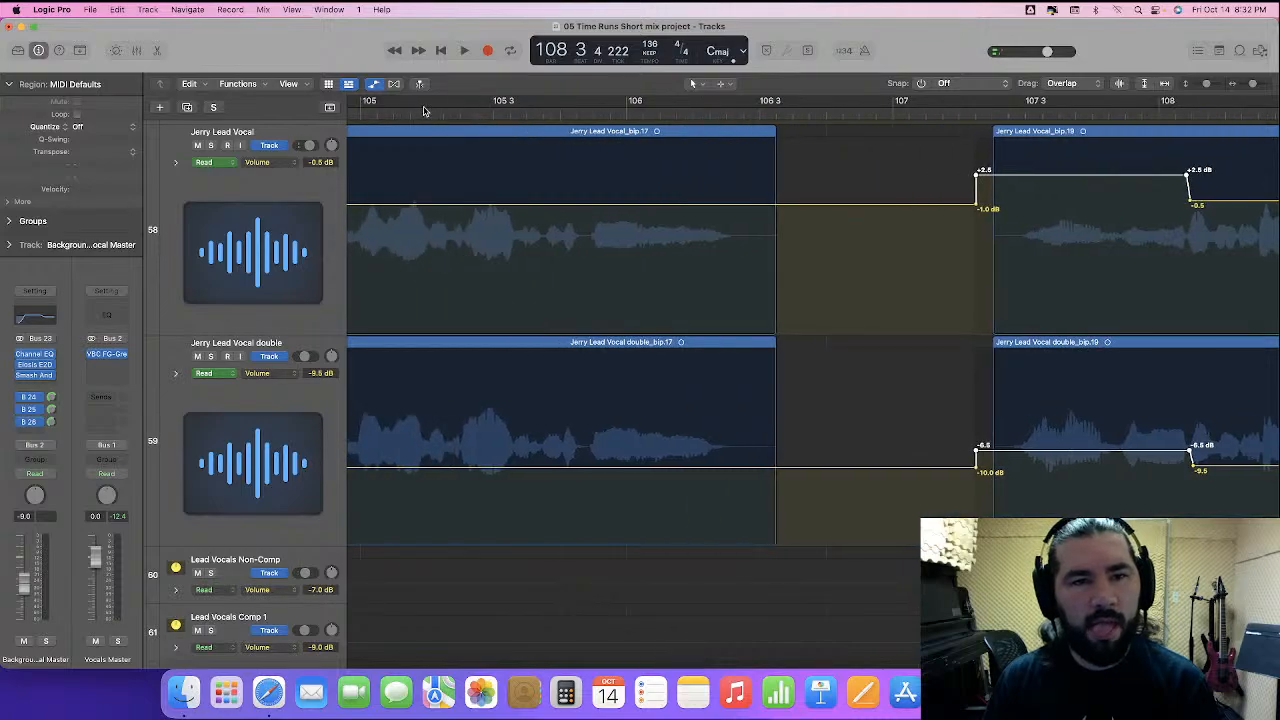
key("space")
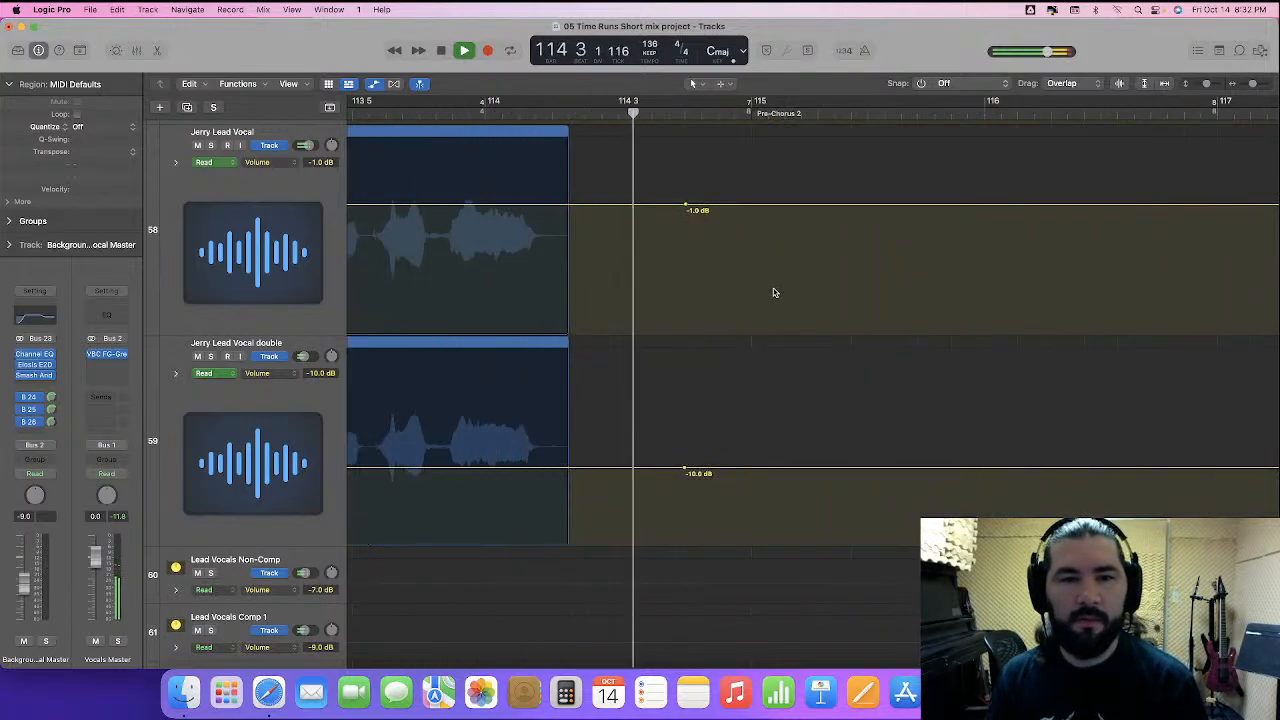
key("space")
- Lower the second singer's phrases from bar 111 onwards to -1.5 dB on the lead and -10.5 dB on the double, and play into Pre-Chorus 2
scroll(760, 289, "left", 10)
scroll(643, 254, "right", 1)
left_click_drag(657, 179, 806, 511)
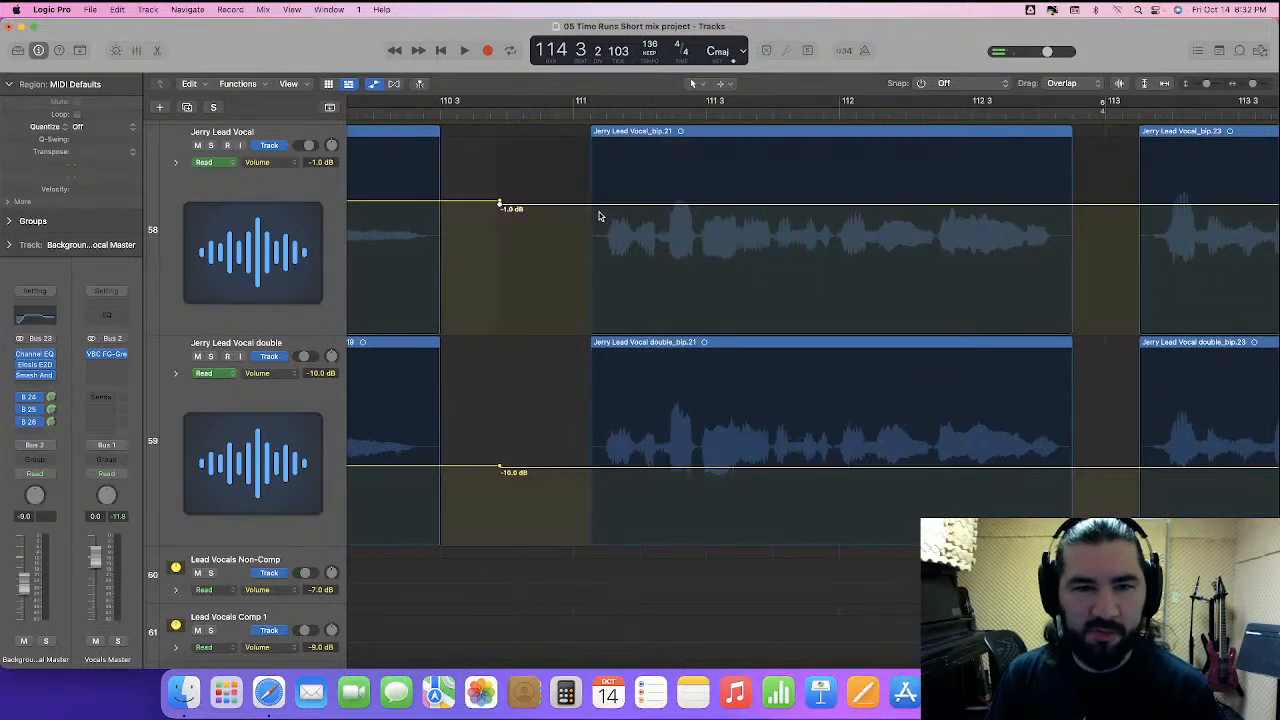
left_click_drag(547, 208, 546, 212)
key("space")
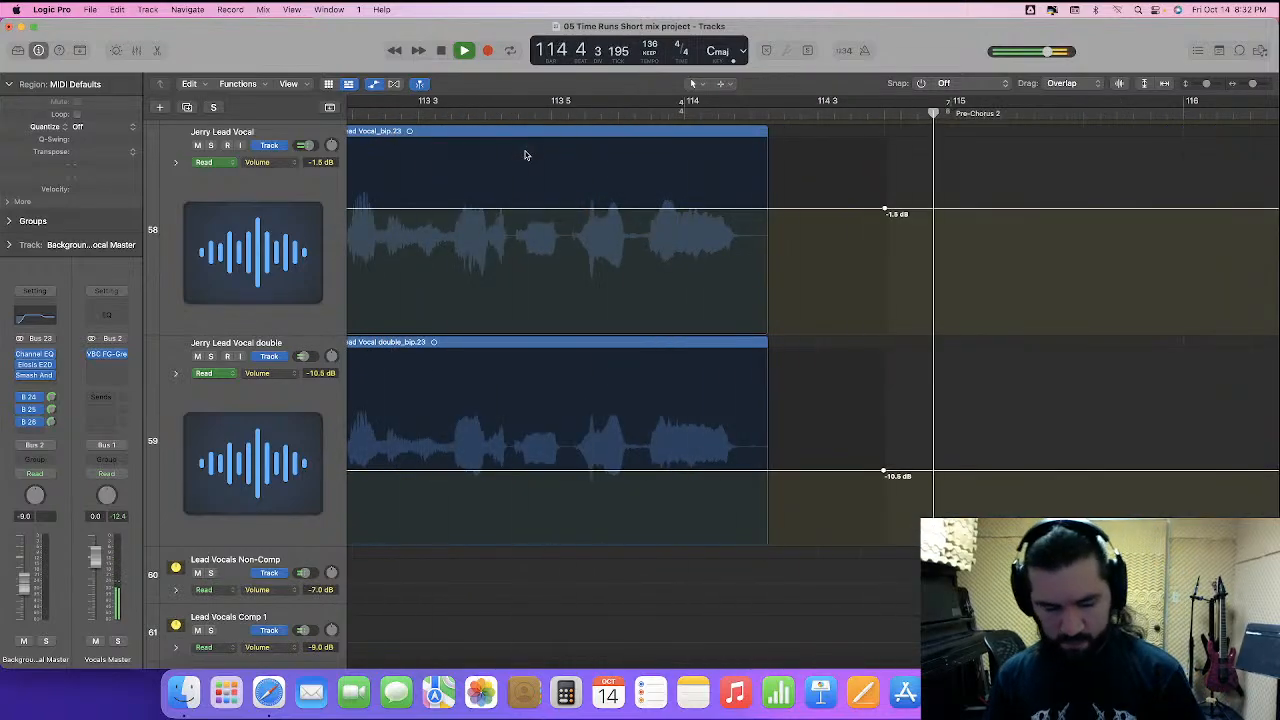
- Delete the leftover volume points after the second singer's last Verse 2 phrase, near the end of bar 114, on both tracks
key("super+Left")
key("super+Left")
left_click_drag(748, 136, 795, 512)
key("Delete")
- Raise the first singer's Chorus 2 volume to -1.5 dB on the lead and -9.5 dB on the double, and clear the leftover points in bar 117
scroll(795, 513, "up", 6)
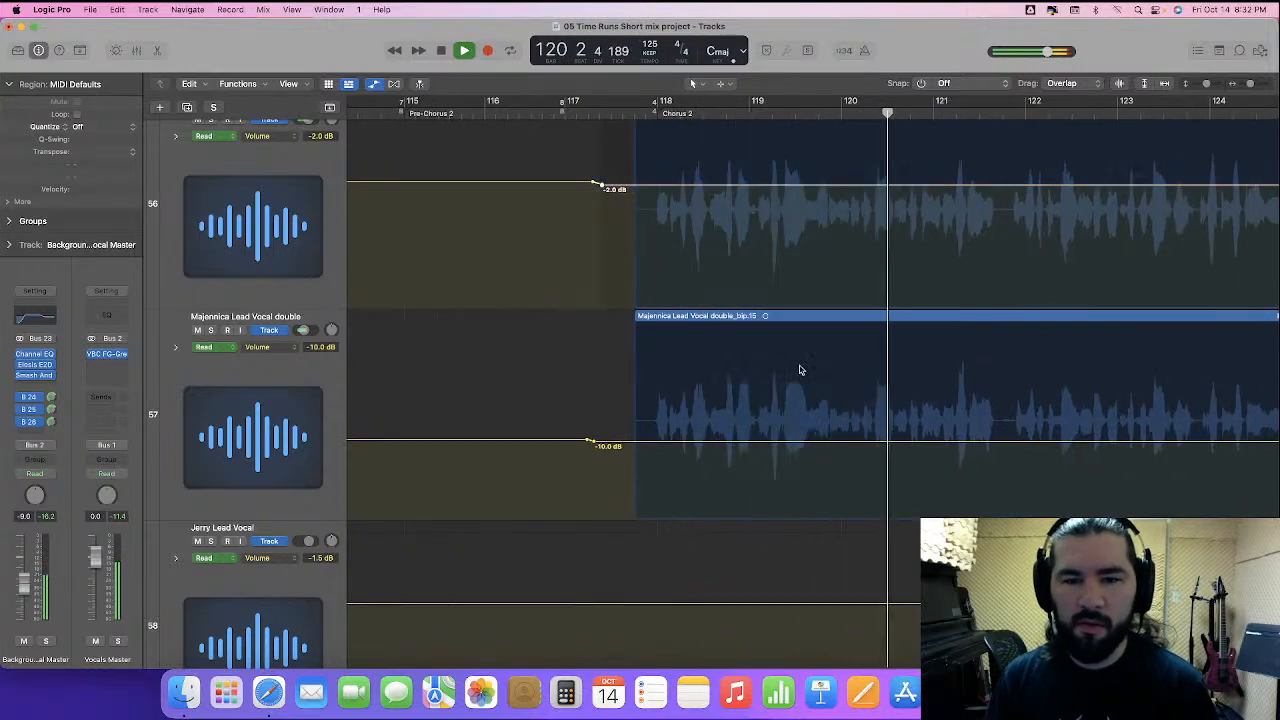
left_click_drag(667, 188, 668, 184)
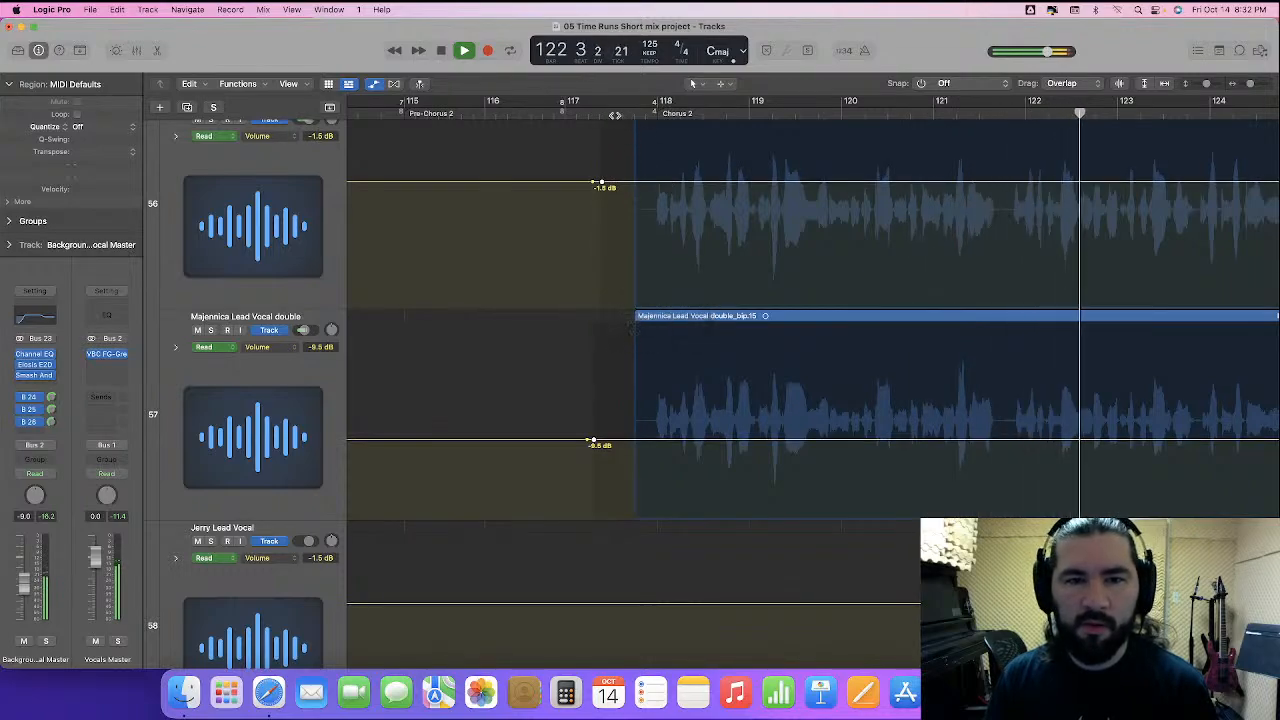
left_click(599, 113)
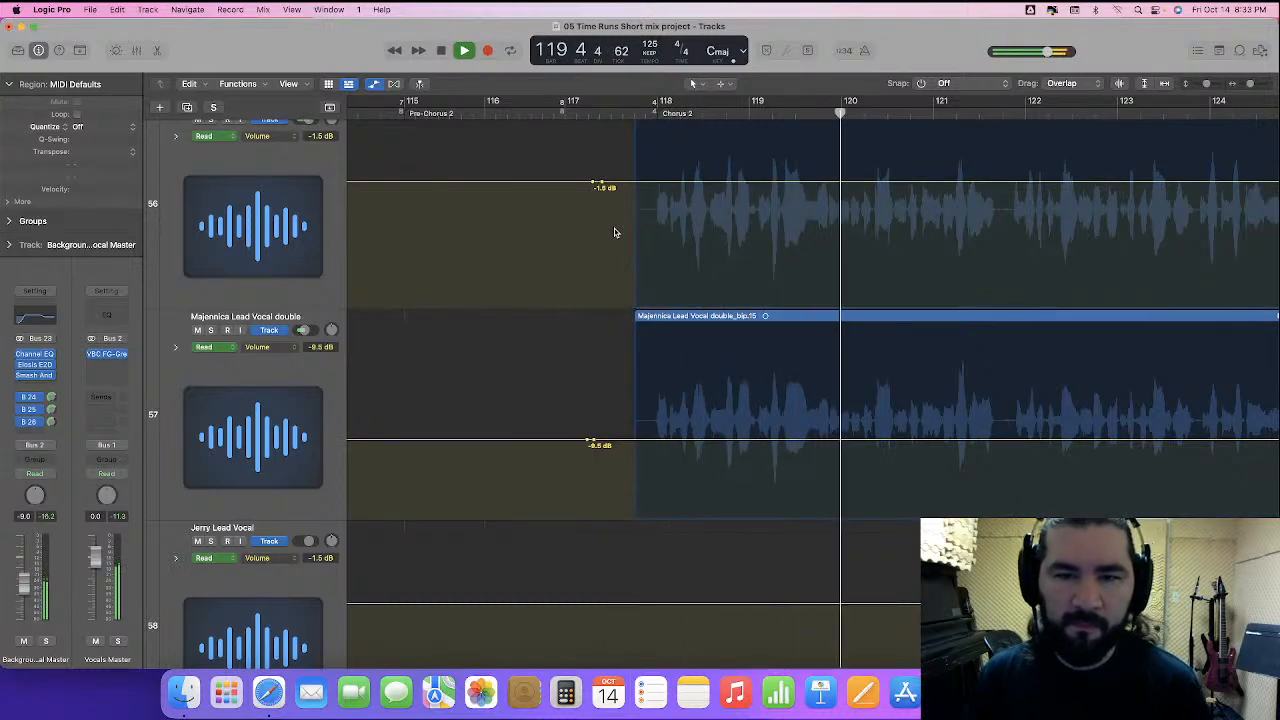
left_click_drag(575, 163, 633, 508)
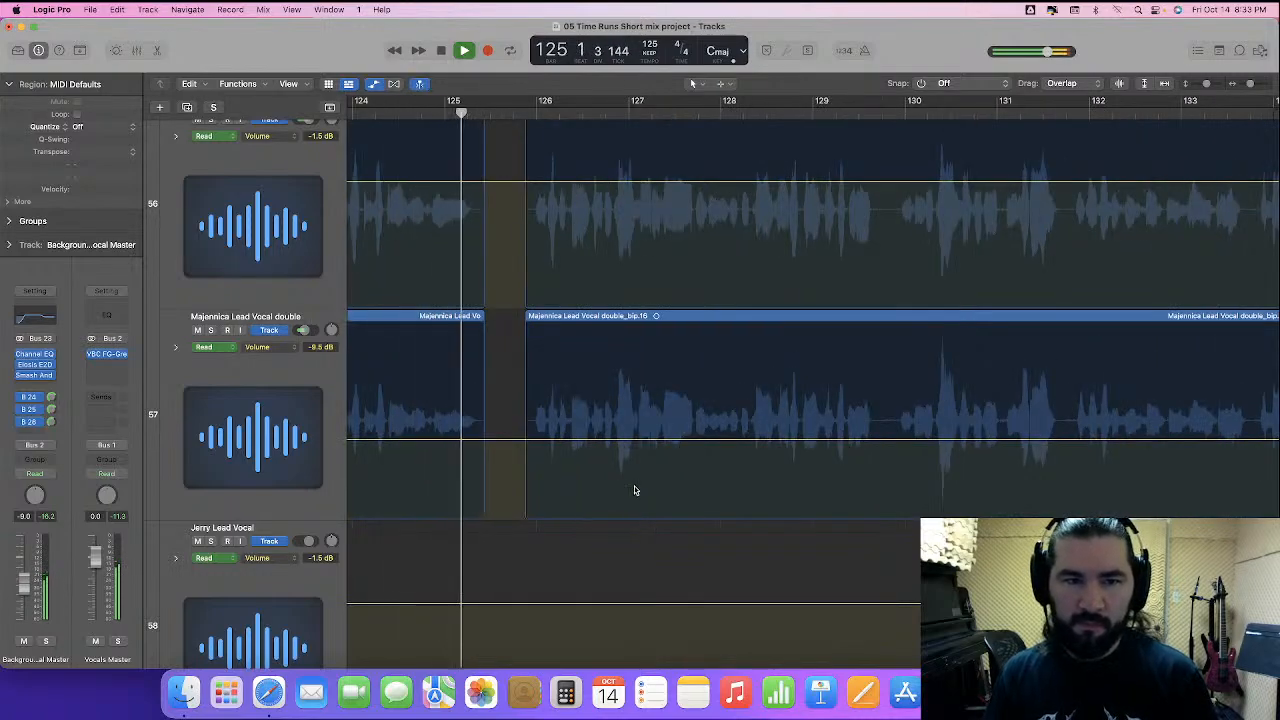
key("space")
- Raise the first singer's volume through the opening words of Chorus 2 to +0.0 dB on the lead, lift the double too, and replay from bar 117
scroll(580, 441, "left", 10)
scroll(580, 420, "left", 6)
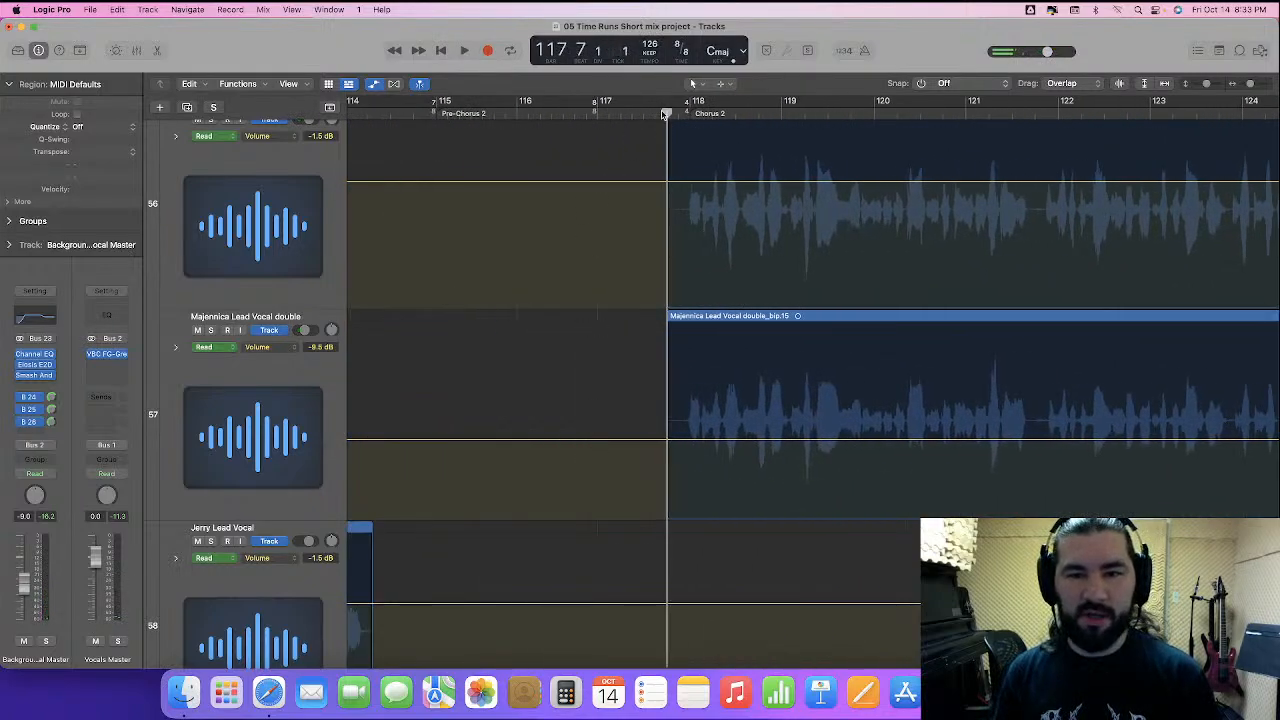
scroll(663, 114, "up", 3)
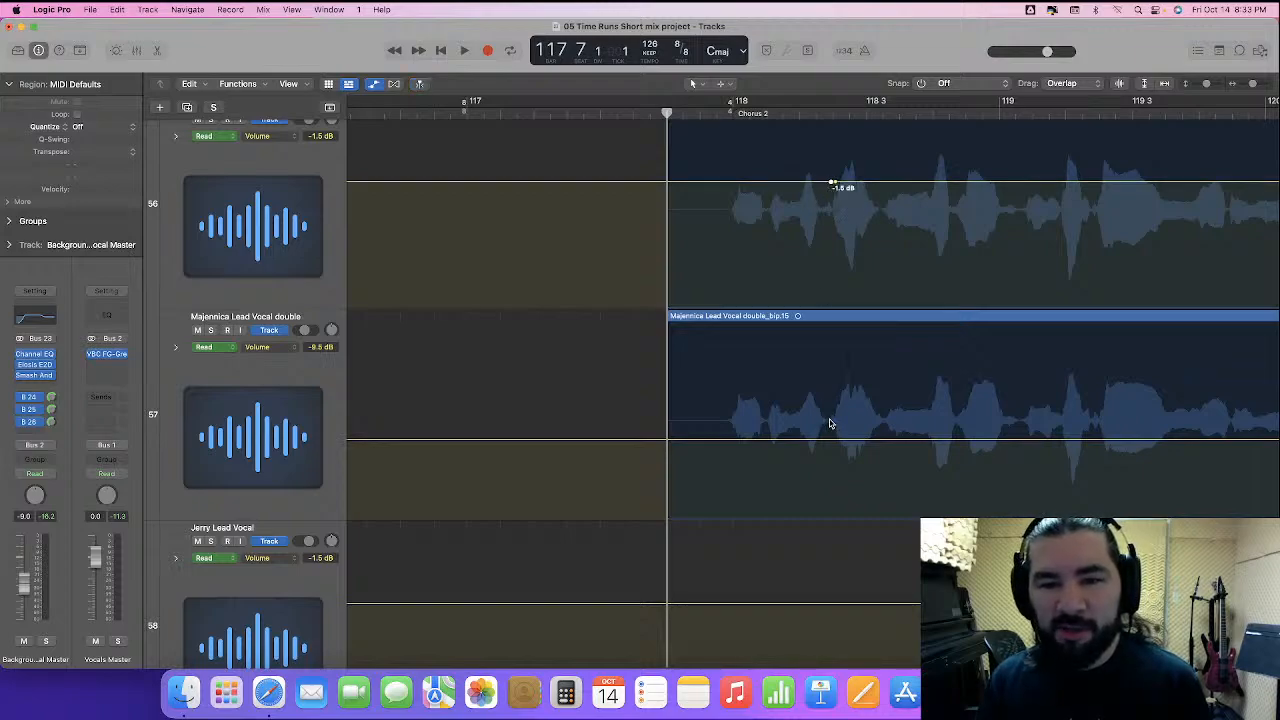
left_click_drag(711, 126, 798, 466)
left_click_drag(760, 186, 760, 172)
key("space")
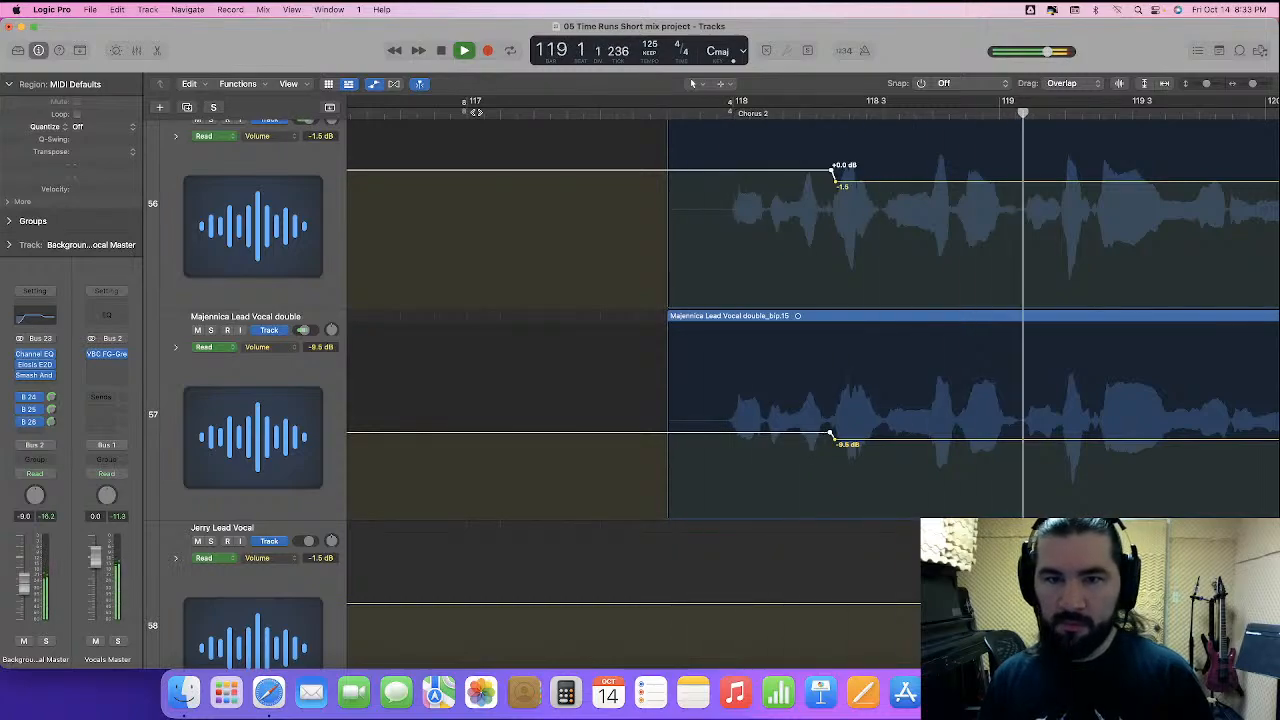
- Enlarge the first BG 1 background vocal track and replay the start of Chorus 2 from bar 117
scroll(822, 302, "down", 10)
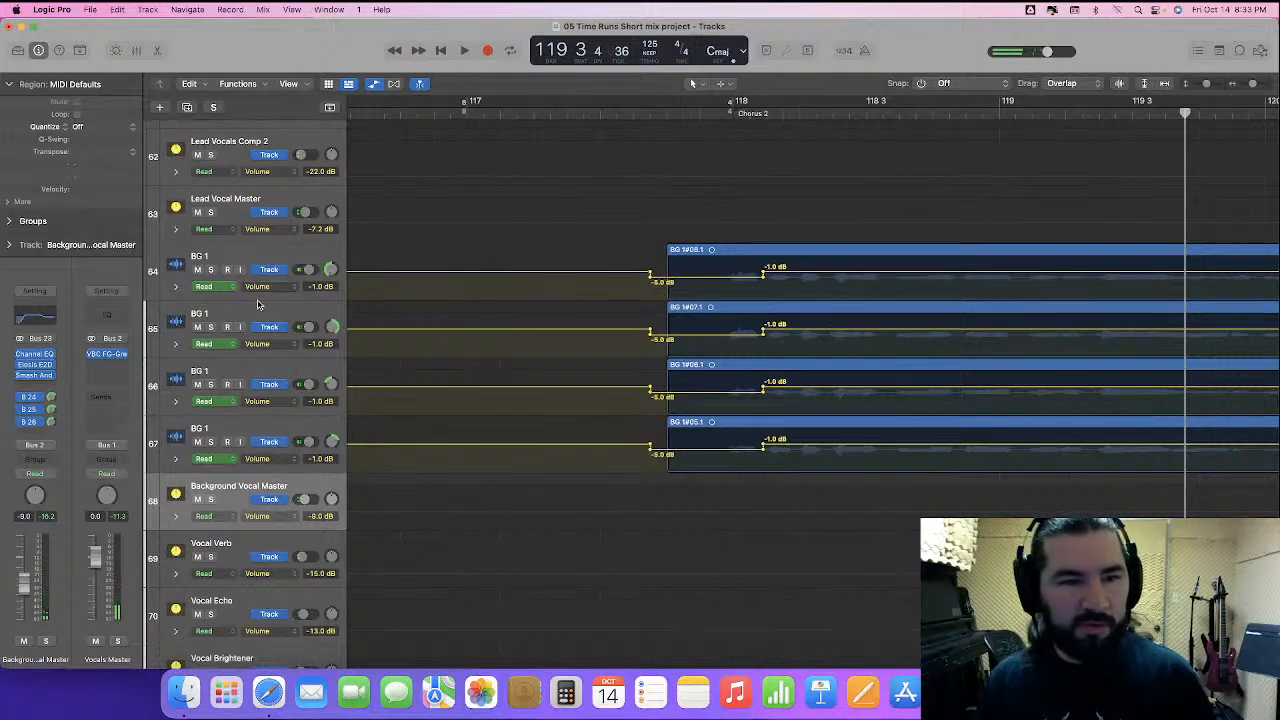
left_click_drag(259, 325, 287, 410)
double_click(484, 112)
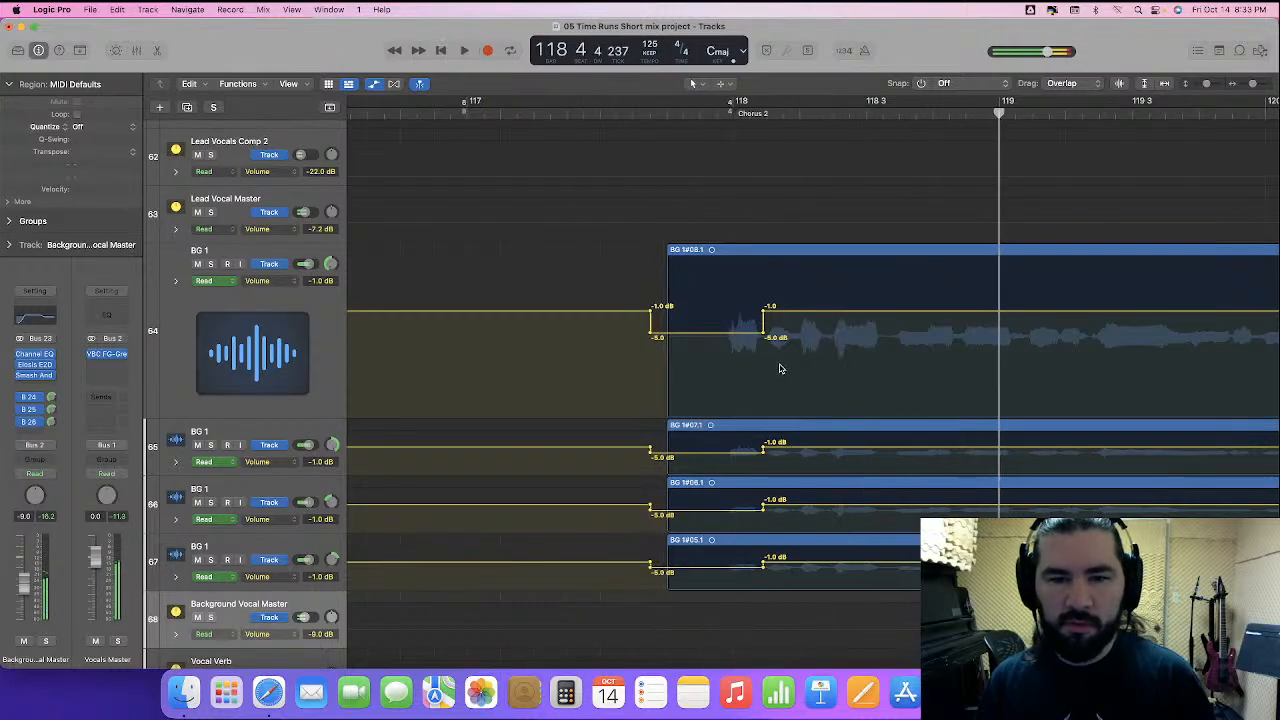
- Lower the existing volume dip at the start of Chorus 2 to -8.5 dB on all four BG 1 tracks and audition it
key("space")
scroll(700, 249, "down", 3)
left_click_drag(699, 242, 746, 453)
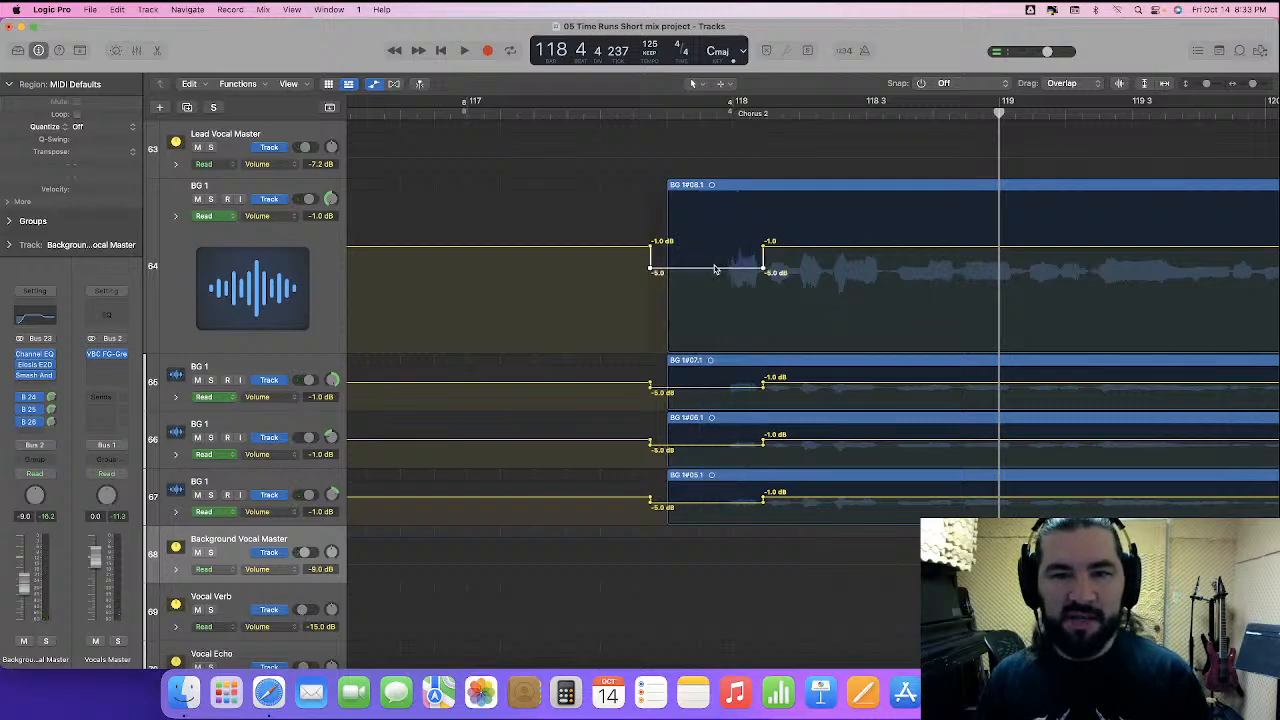
left_click_drag(715, 269, 715, 273)
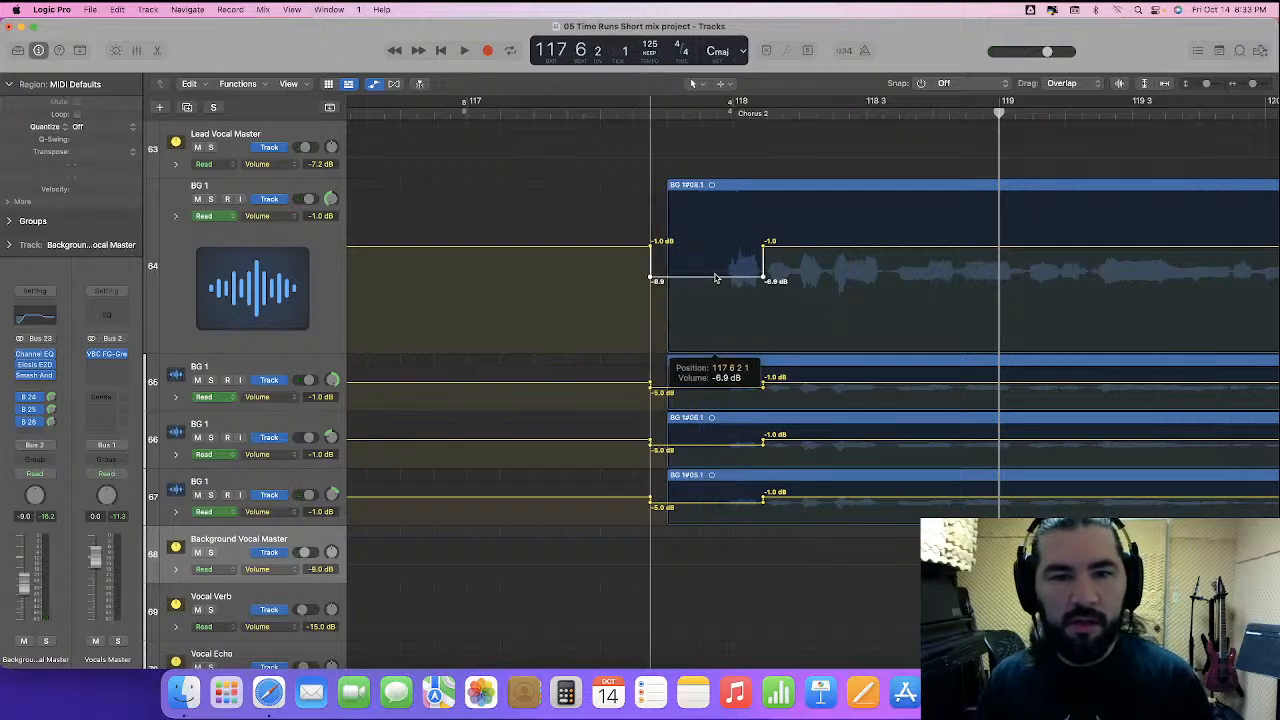
left_click_drag(715, 278, 715, 280)
key("space")
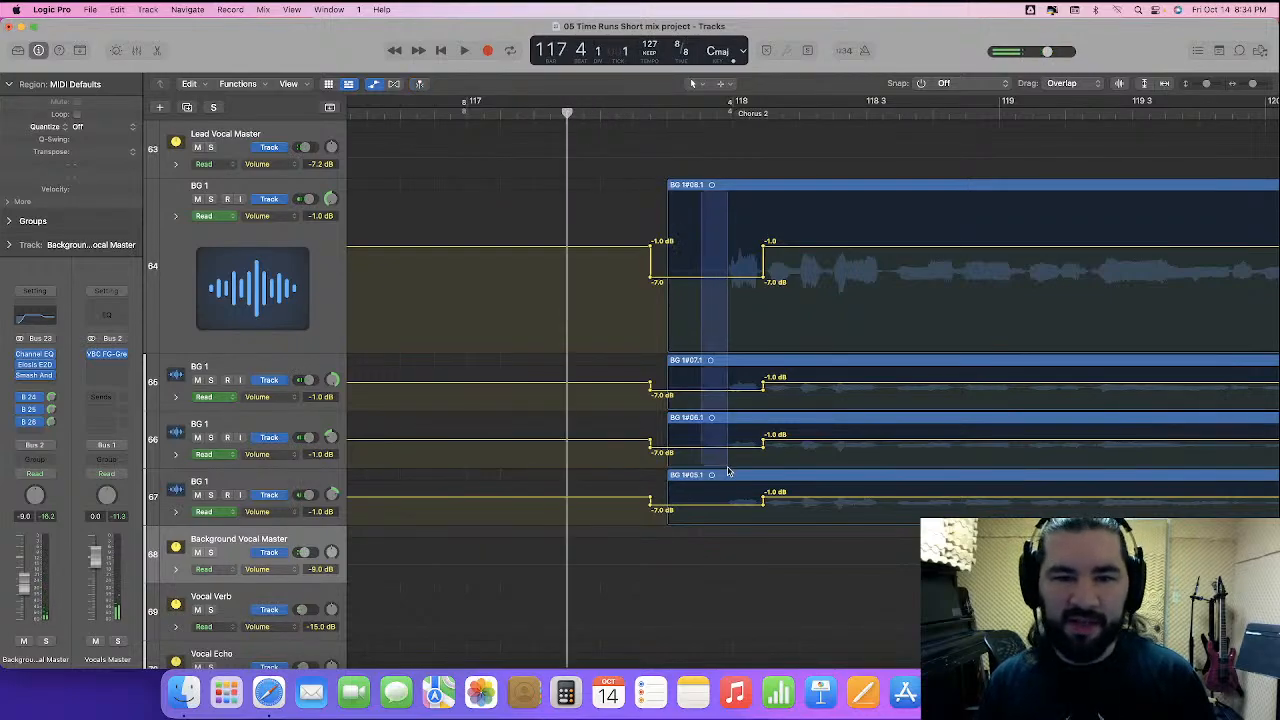
left_click_drag(703, 283, 703, 287)
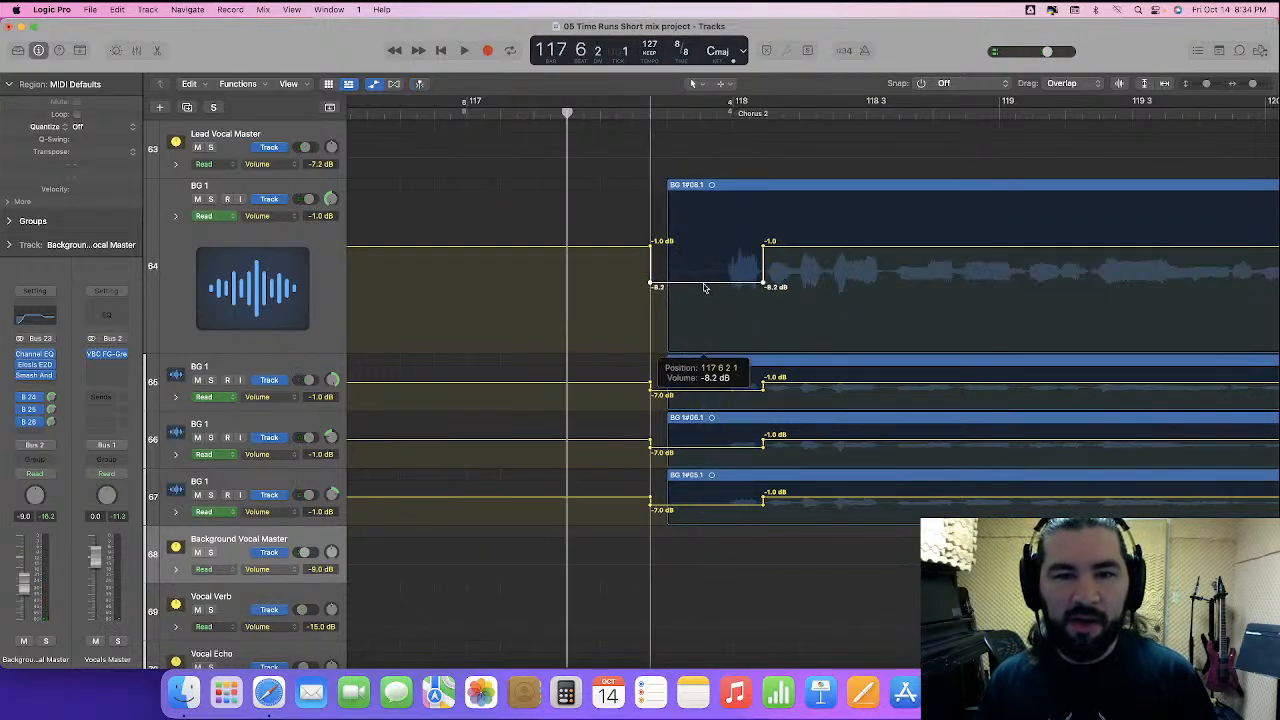
key("space")
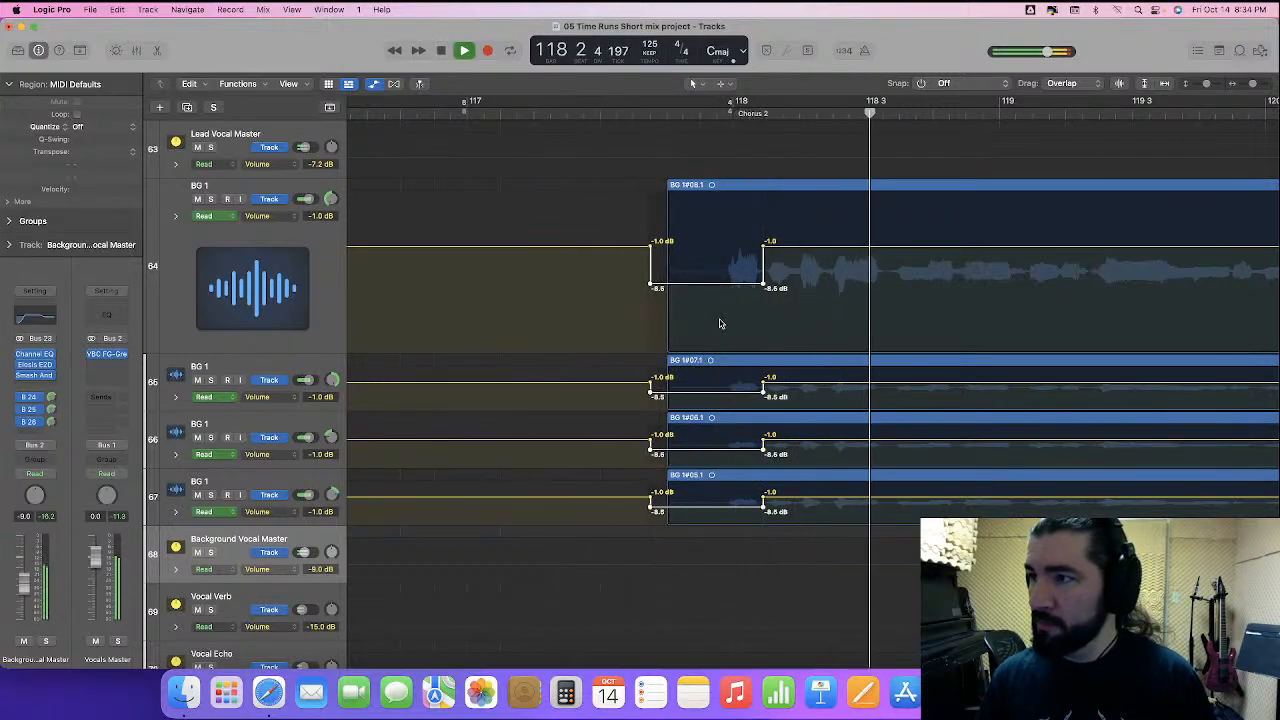
- Shrink the enlarged first BG 1 track and lead vocal tracks 58 and 59 to compact height while playing through the chorus
left_click_drag(234, 351, 245, 237)
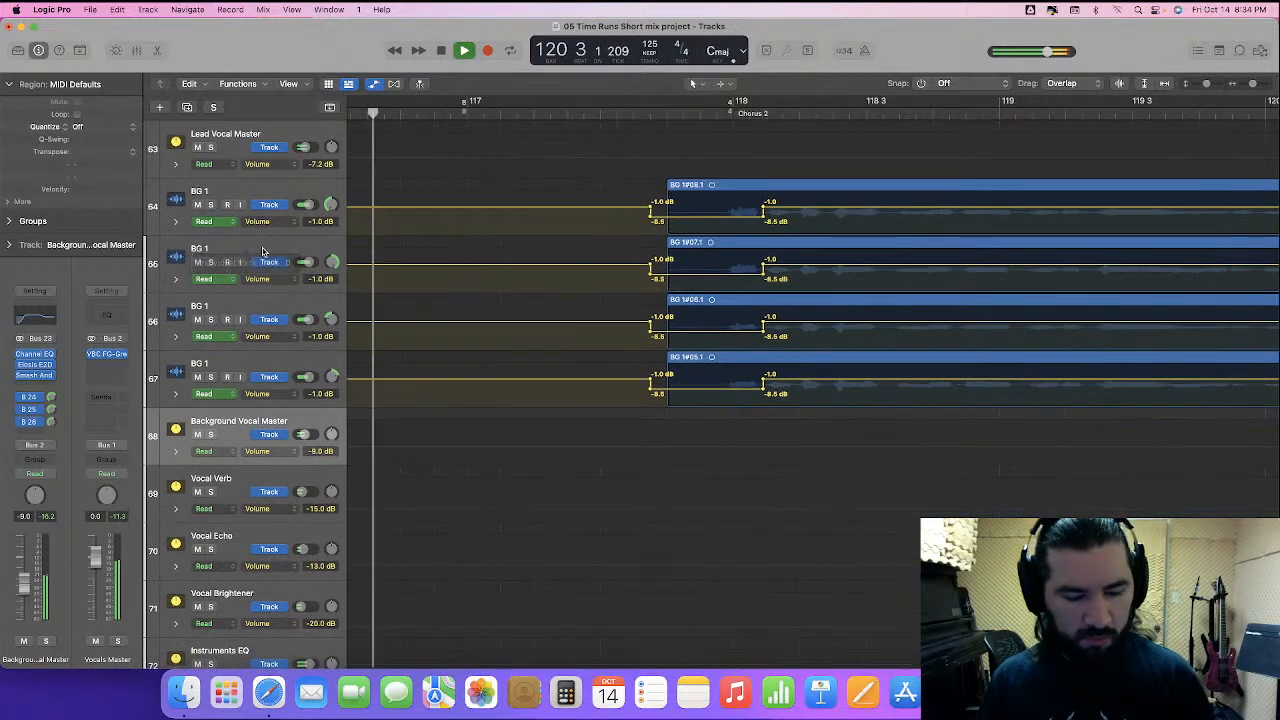
key("grave")
scroll(509, 241, "up", 10)
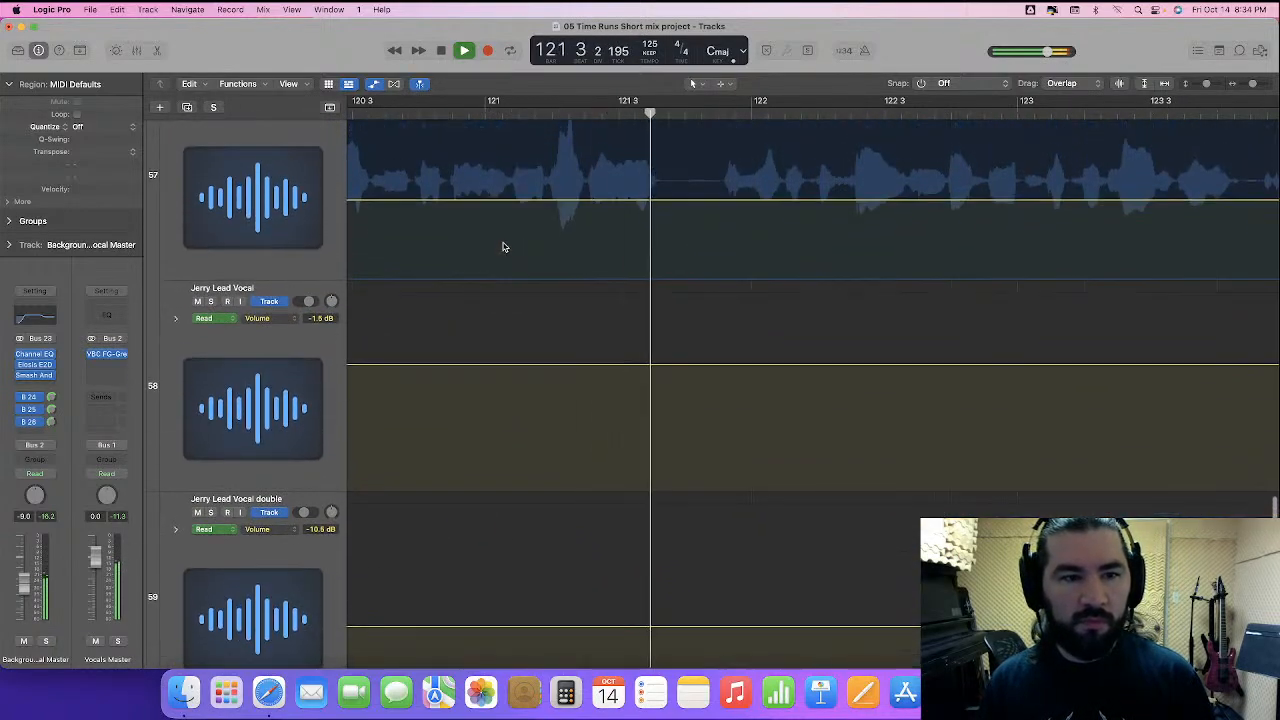
scroll(391, 357, "up", 3)
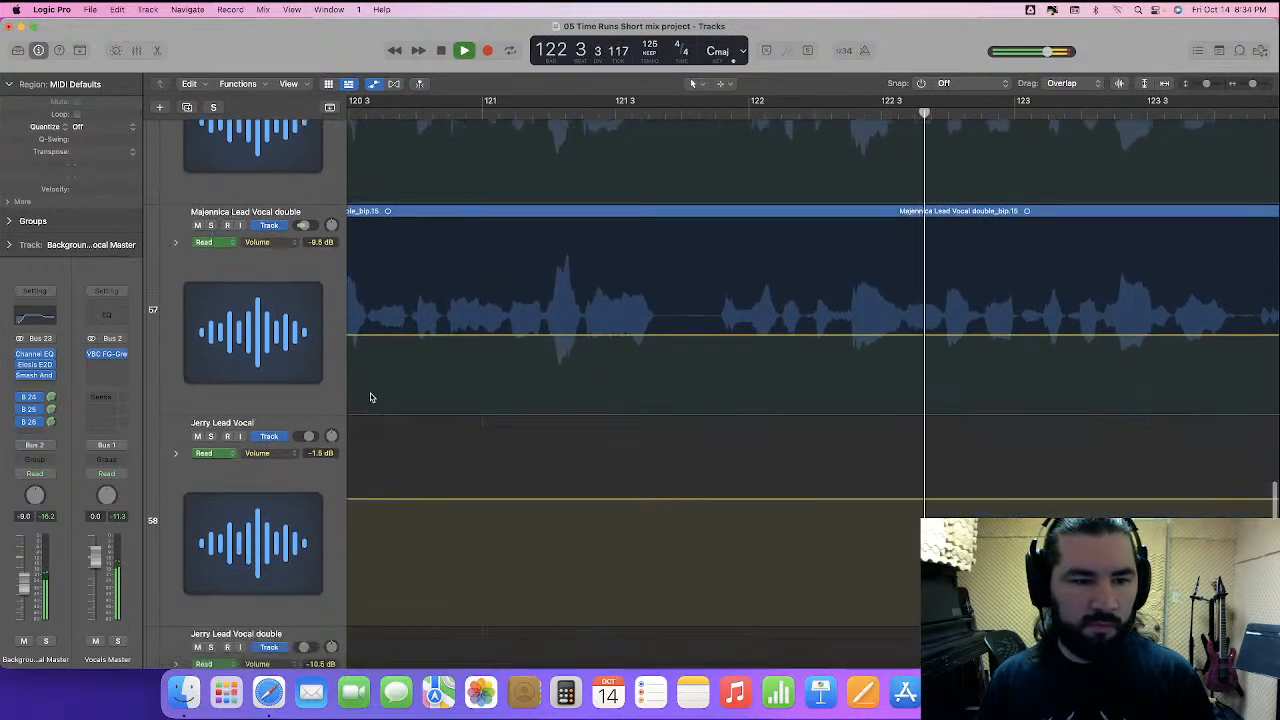
scroll(370, 397, "down", 3)
left_click_drag(276, 365, 275, 224)
left_click_drag(268, 438, 271, 286)
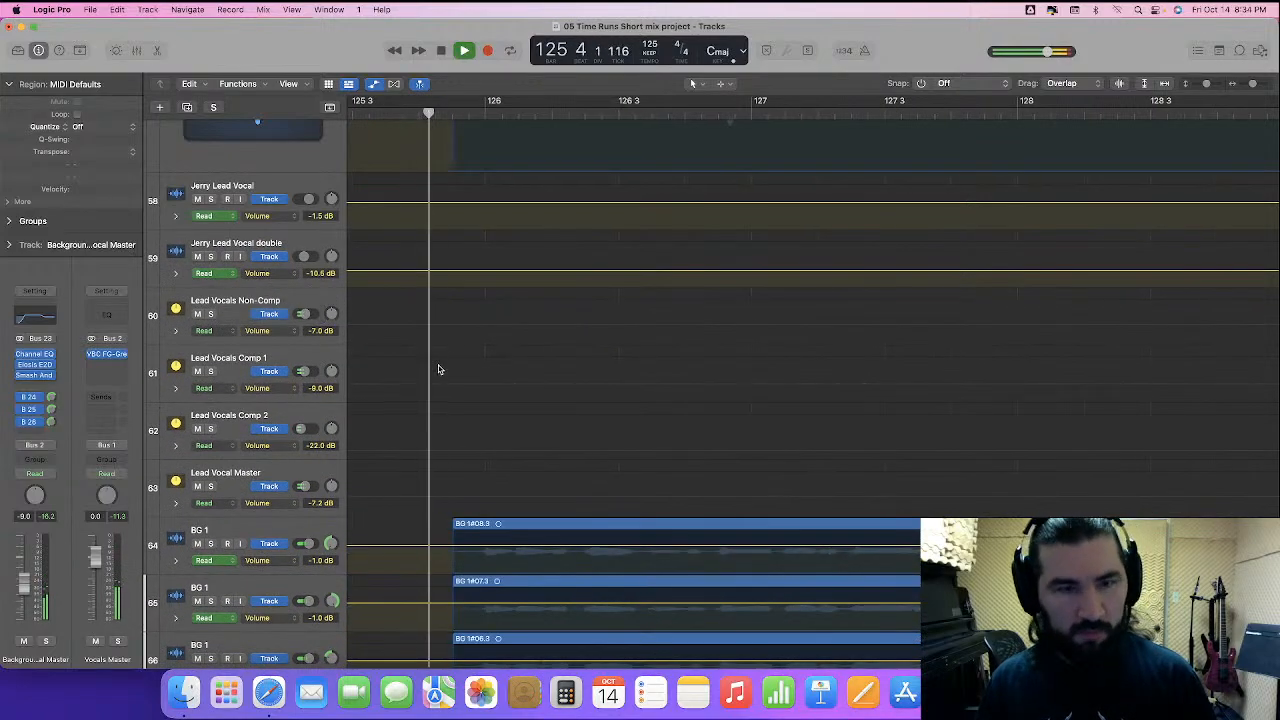
scroll(440, 372, "up", 5)
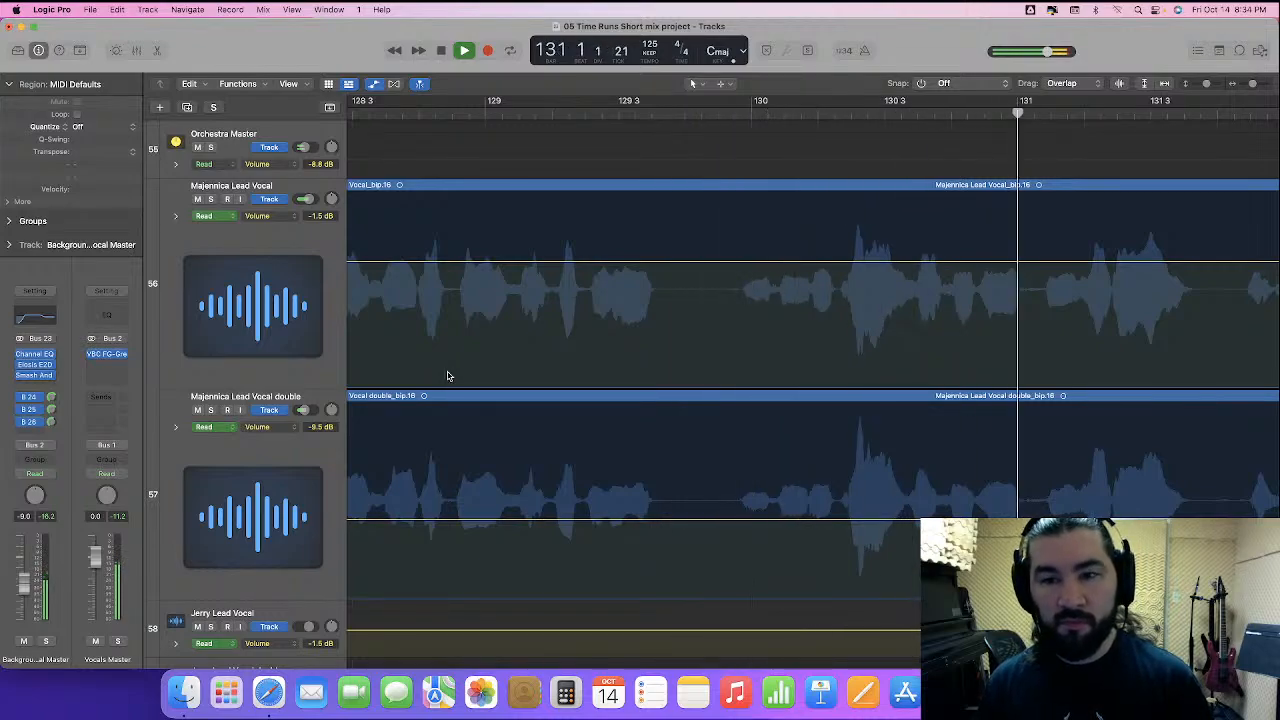
key("space")
- Dip the volume around the loud peak near 130.3 to -4.0 dB on lead vocal track 56 and -12.0 dB on its double, and audition it
scroll(748, 384, "left", 6)
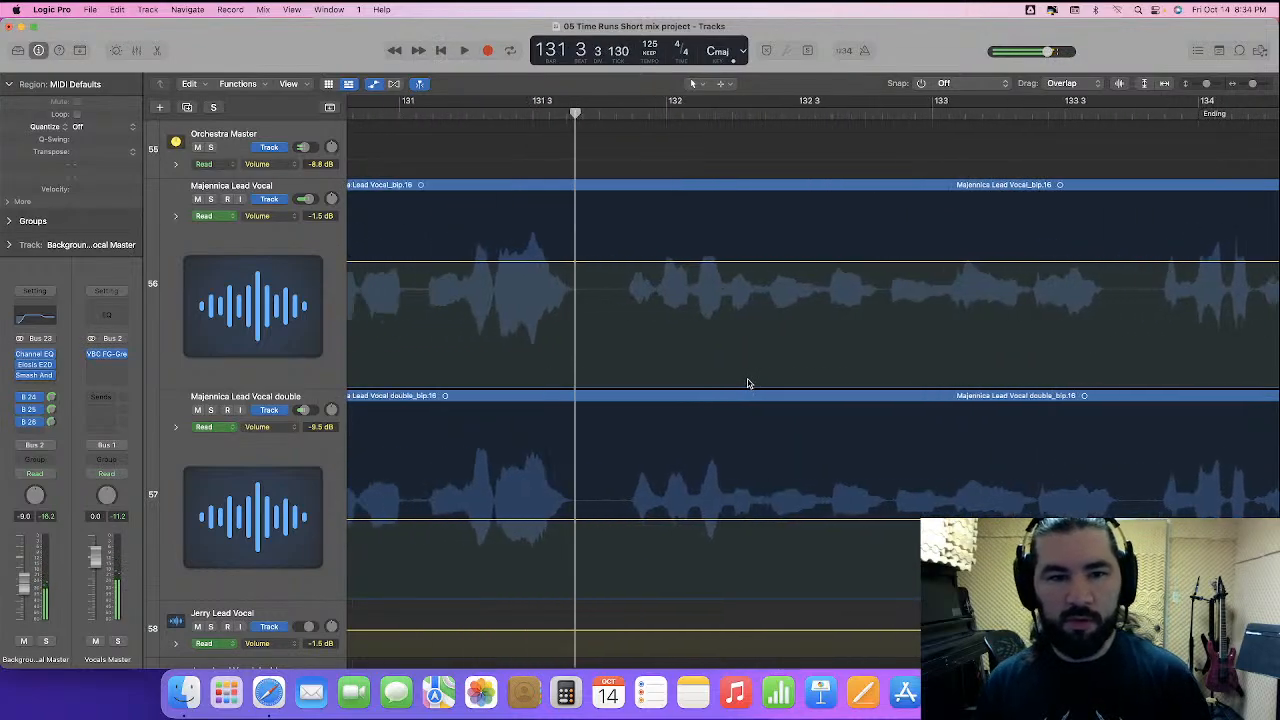
scroll(748, 384, "left", 3)
left_click_drag(563, 318, 628, 440)
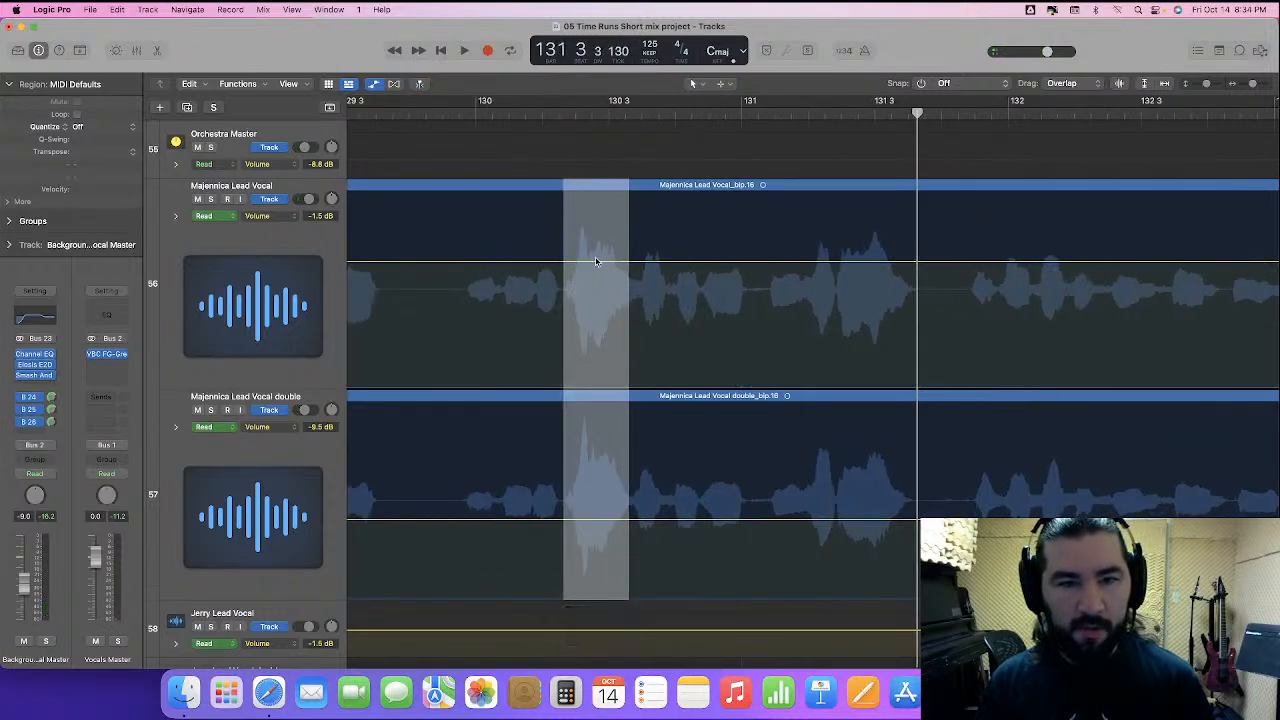
left_click_drag(595, 263, 595, 281)
key("space")
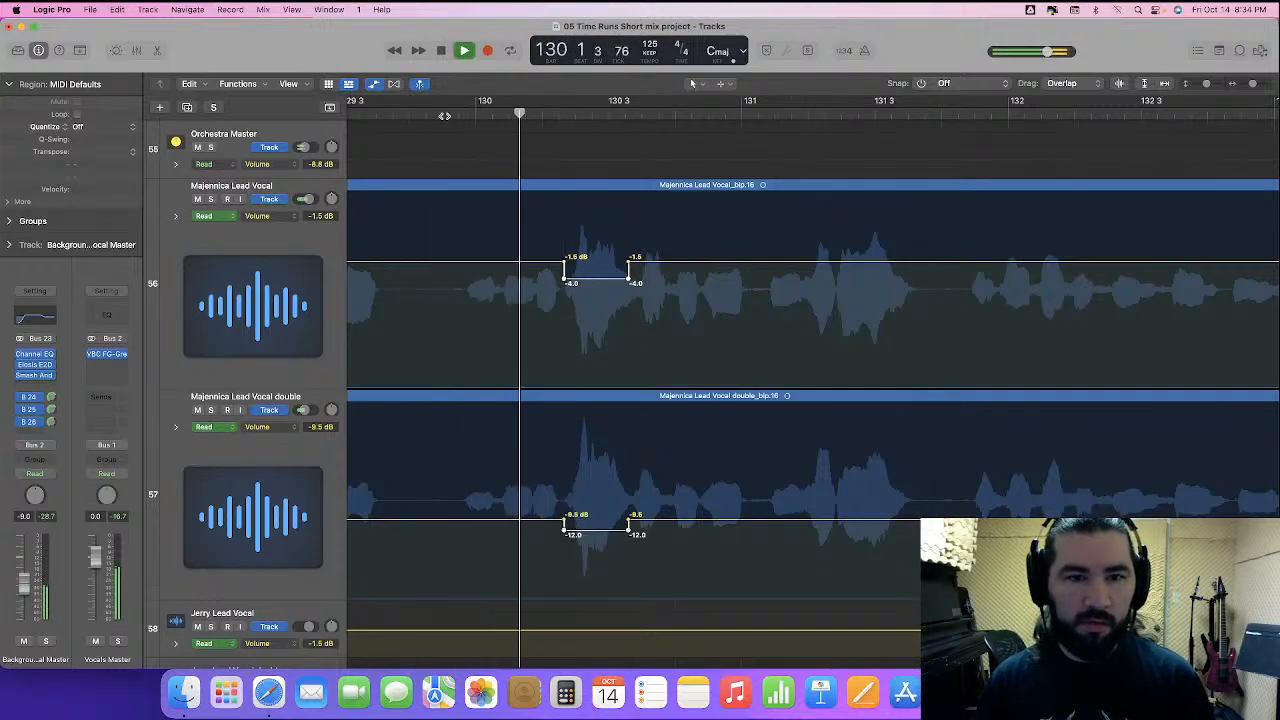
key("space")
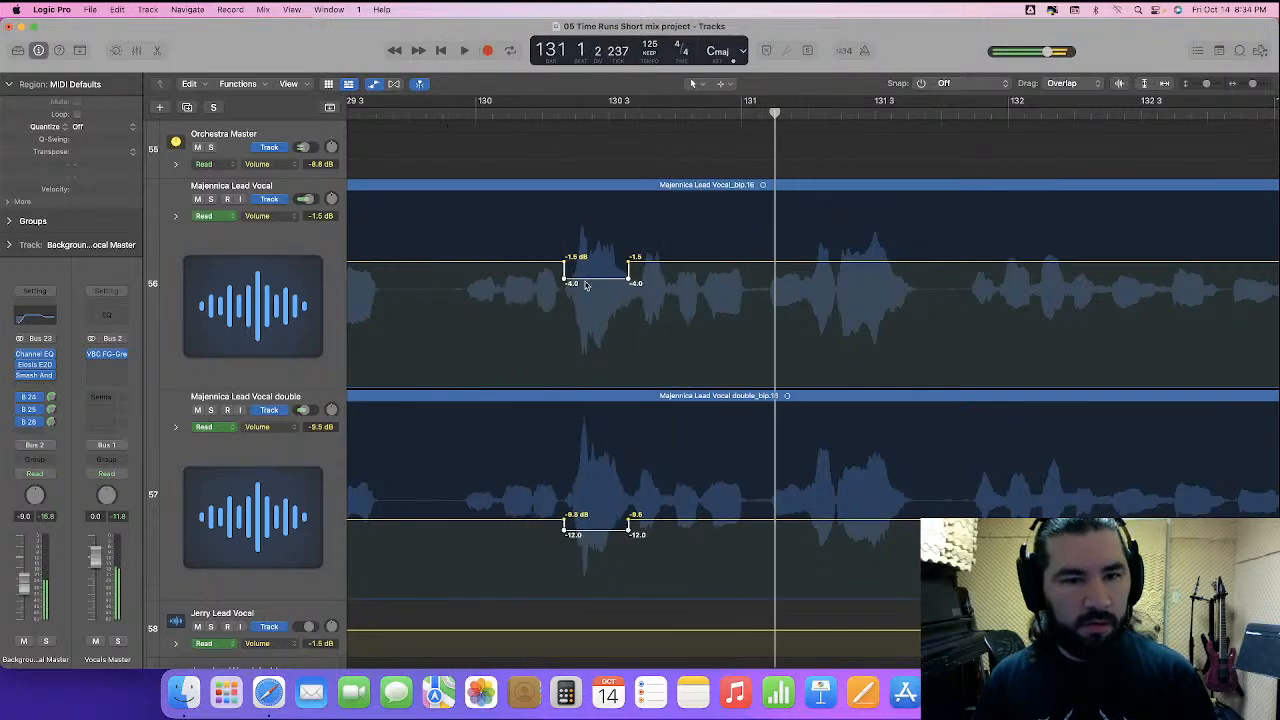
- Lower the dip near 130.3 to -5.5 dB on the lead vocal and -13.5 dB on its double, and audition it
left_click_drag(590, 282, 590, 288)
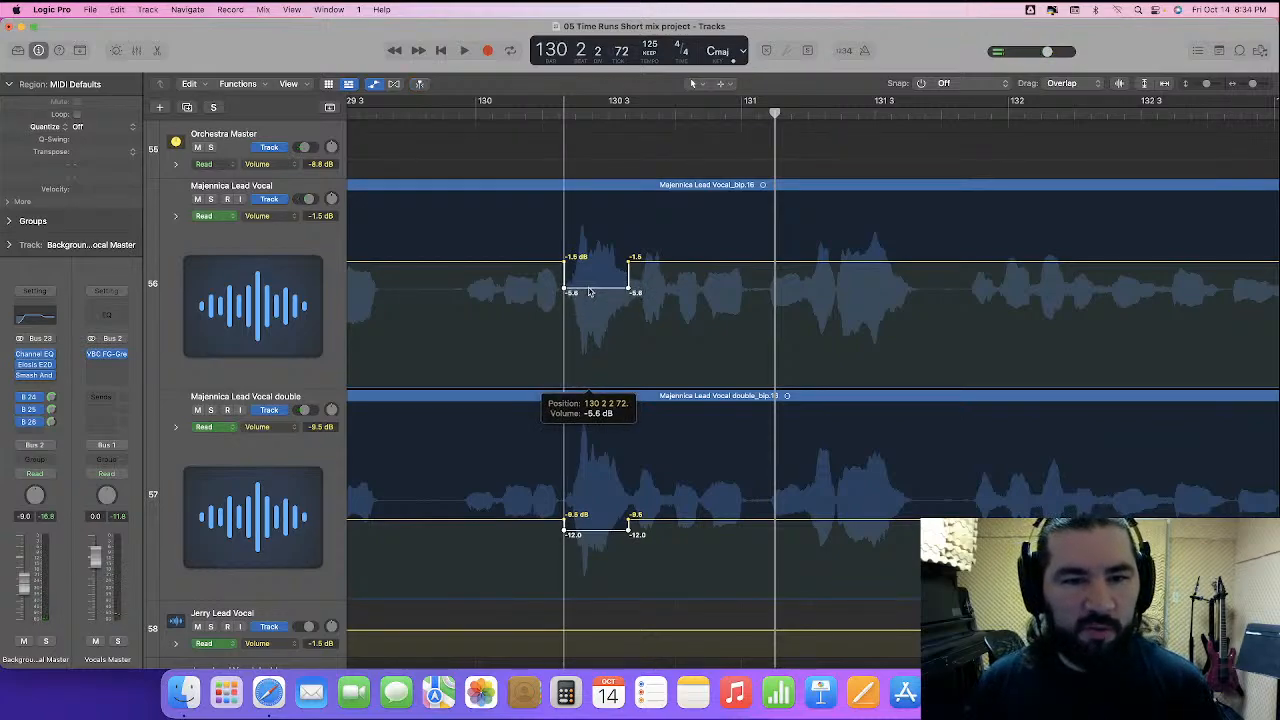
left_click_drag(590, 291, 590, 292)
key("space")
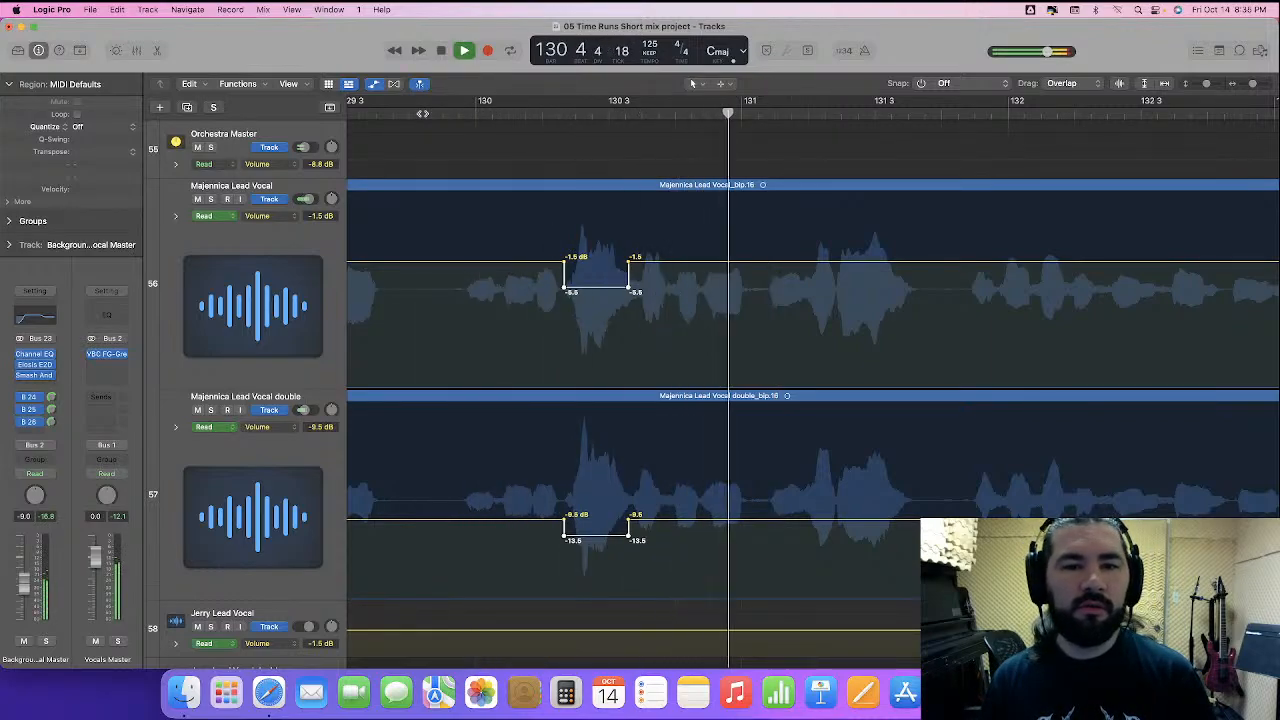
key("space")
key("space")
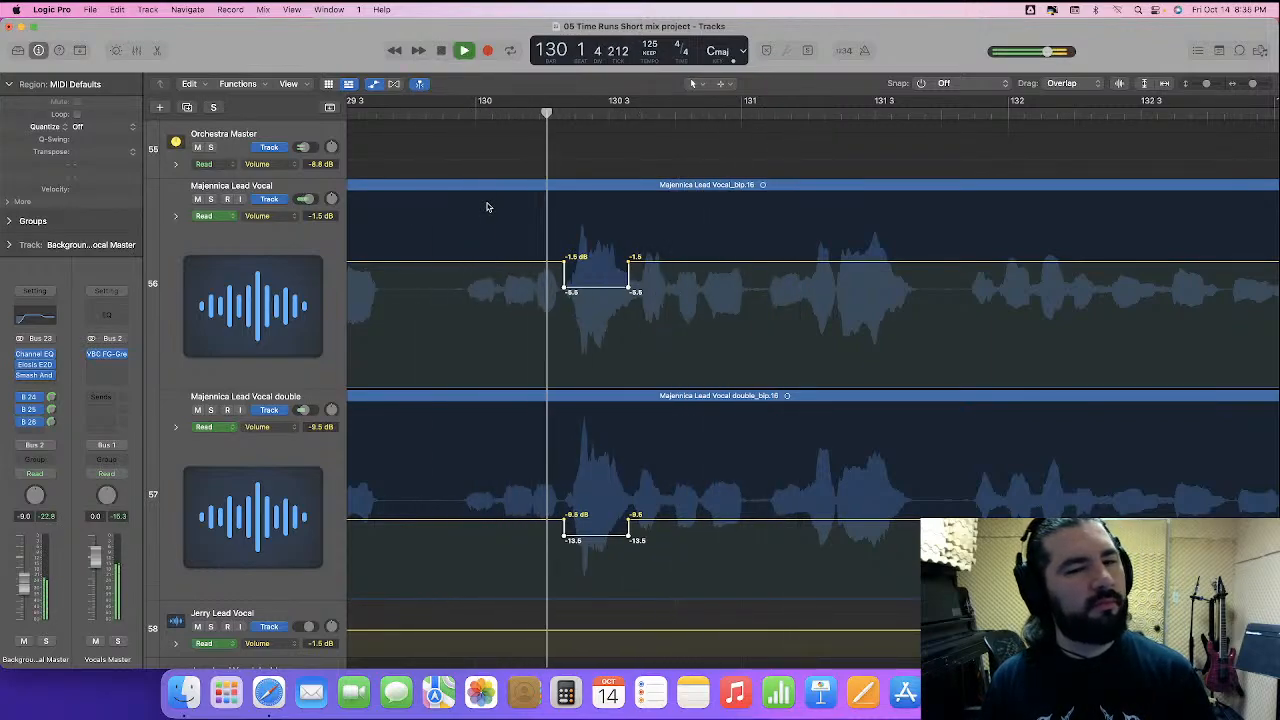
- Set the dip near 130.3 to -4.5 dB on the lead vocal and -12.5 dB on its double, and audition it
key("space")
left_click_drag(590, 290, 577, 278)
key("space")
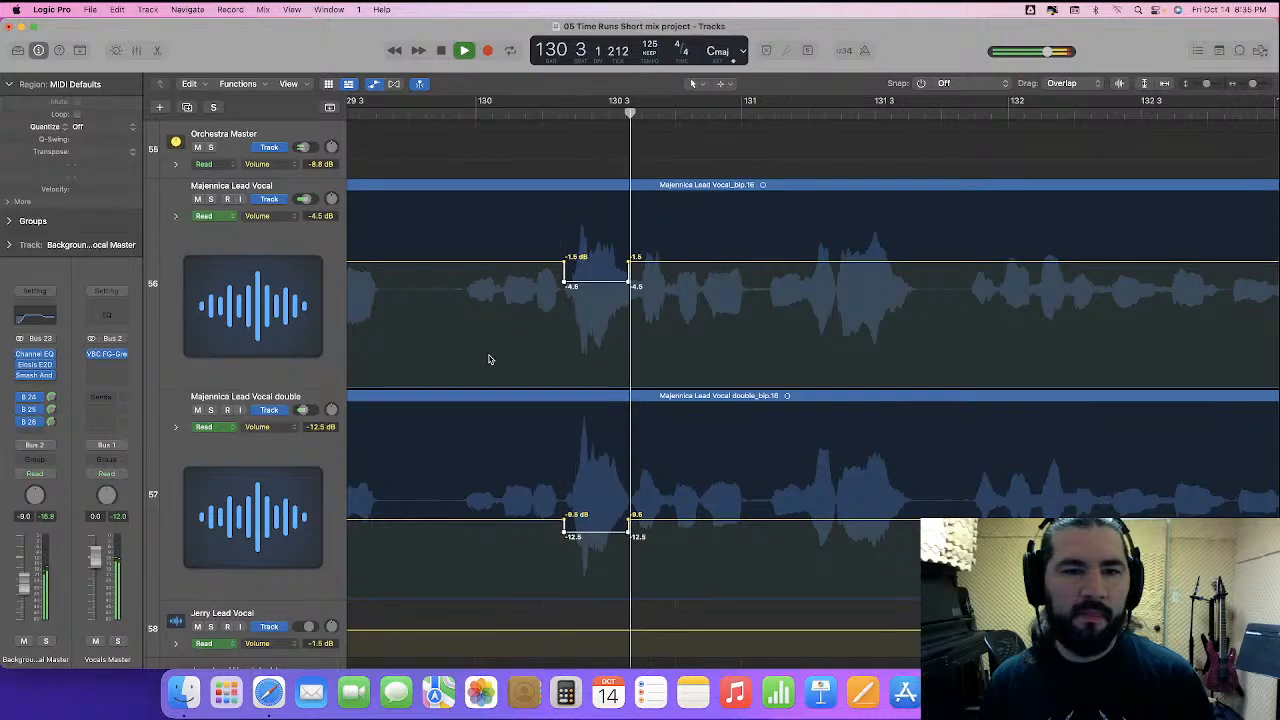
key("space")
left_click(553, 112)
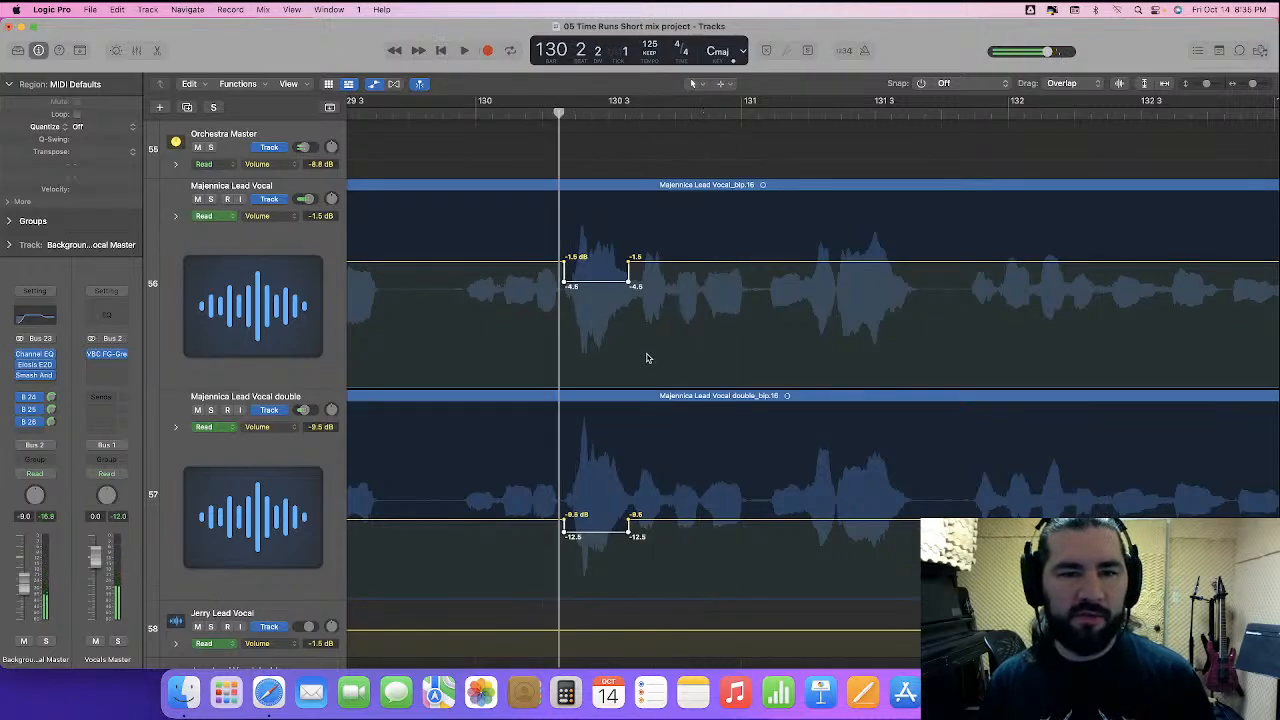
- Dip the volume of all four BG 1 tracks to -3.0 dB around 130.3, audition it, and restore the first track's compact height
scroll(645, 358, "down", 10)
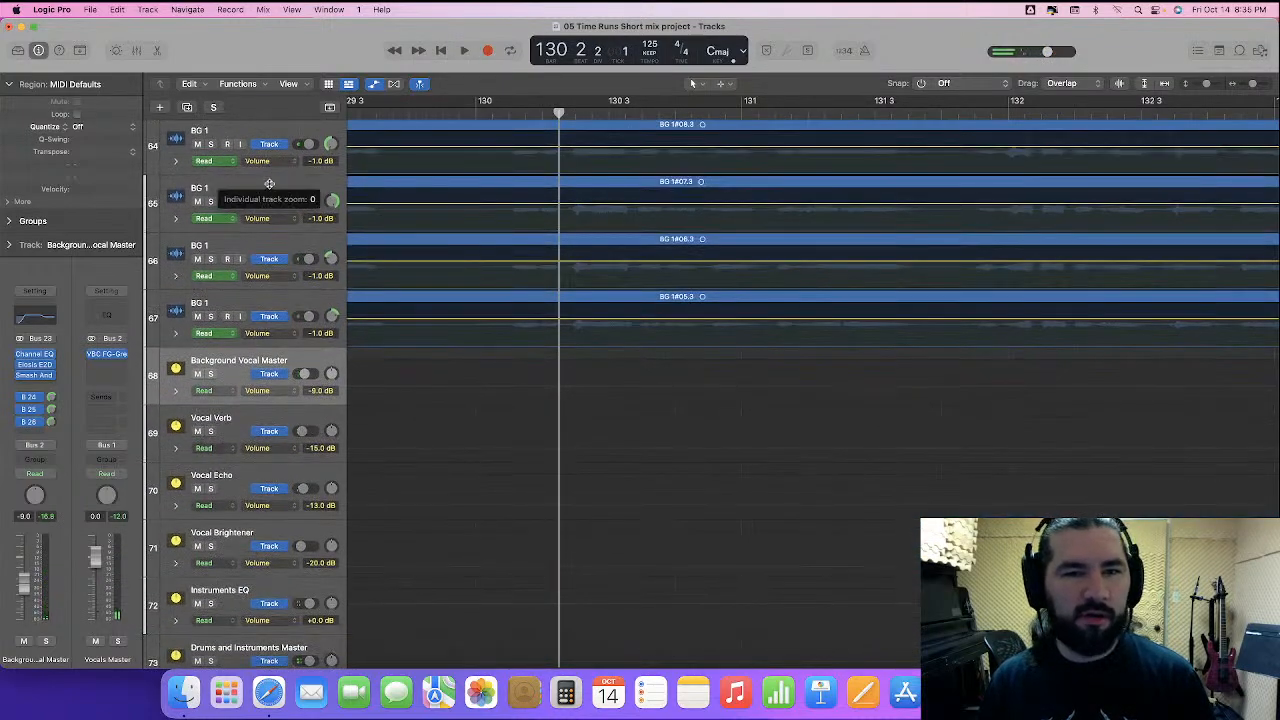
left_click_drag(269, 183, 363, 319)
left_click_drag(564, 243, 631, 462)
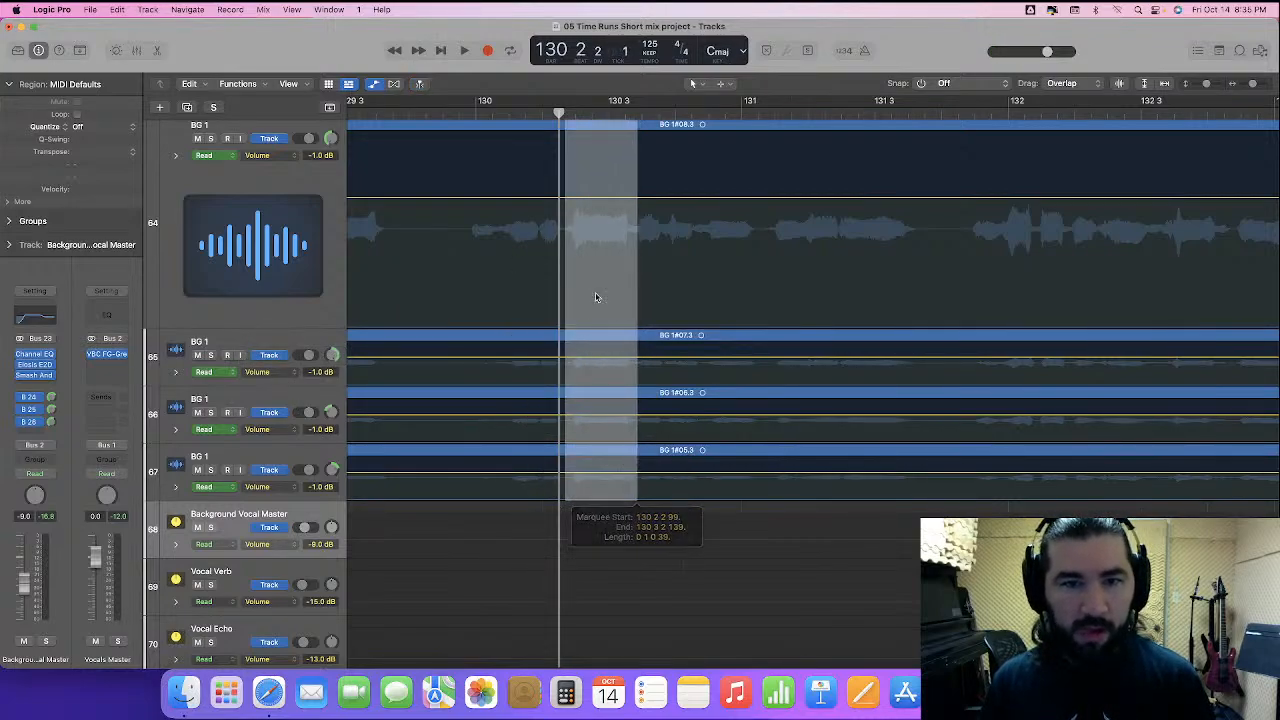
left_click_drag(600, 201, 600, 216)
left_click(423, 110)
key("space")
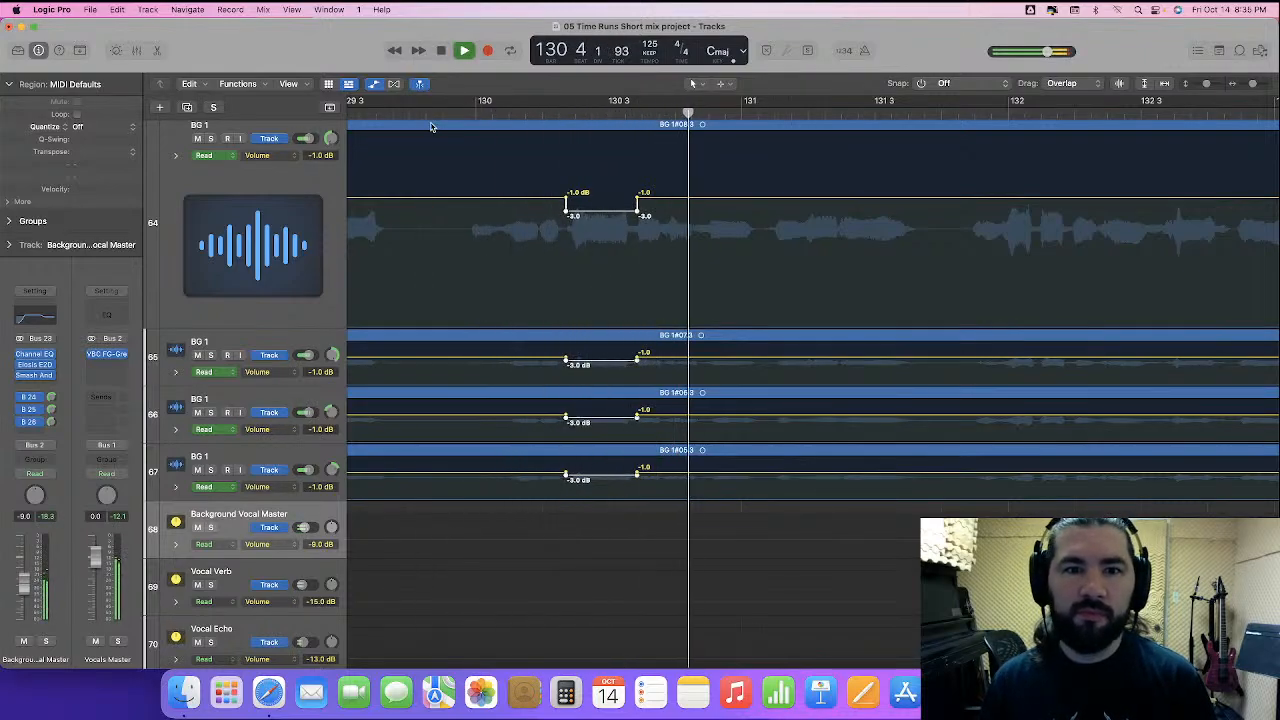
key("space")
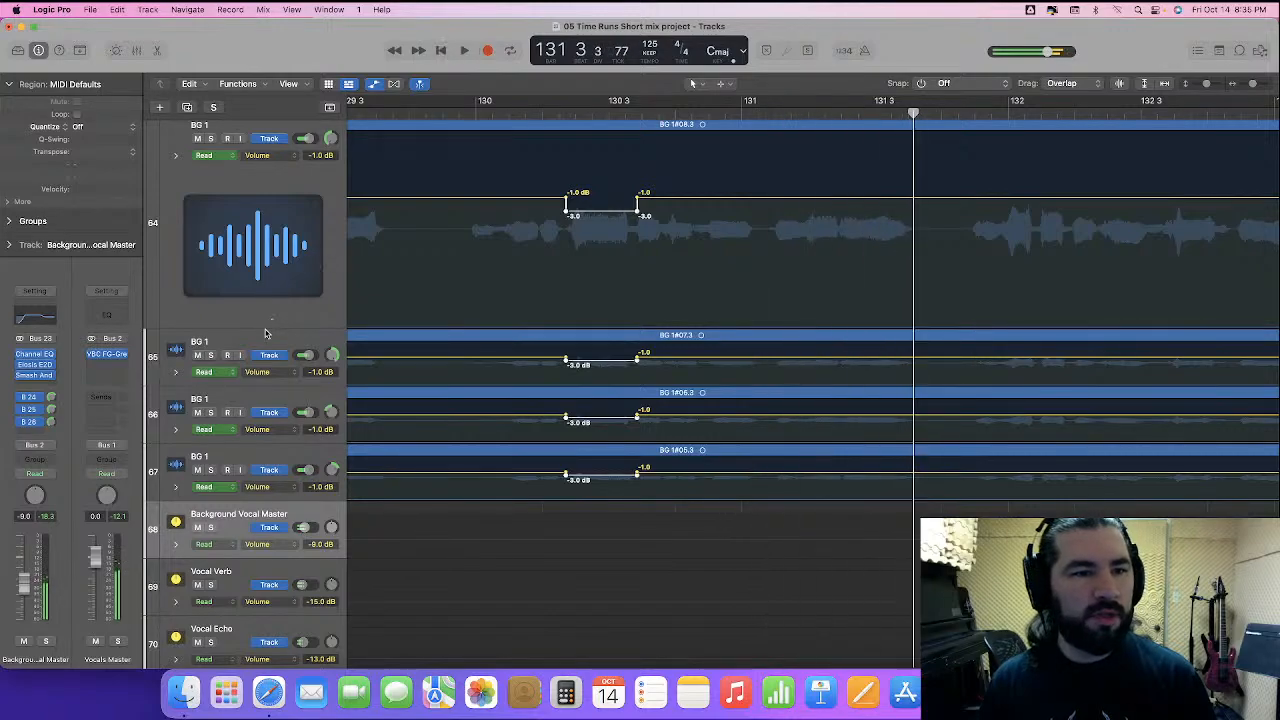
left_click_drag(267, 321, 370, 205)
- Play the phrase from just before bar 130 to check the lead vocal dips together with the background vocals
scroll(572, 310, "up", 5)
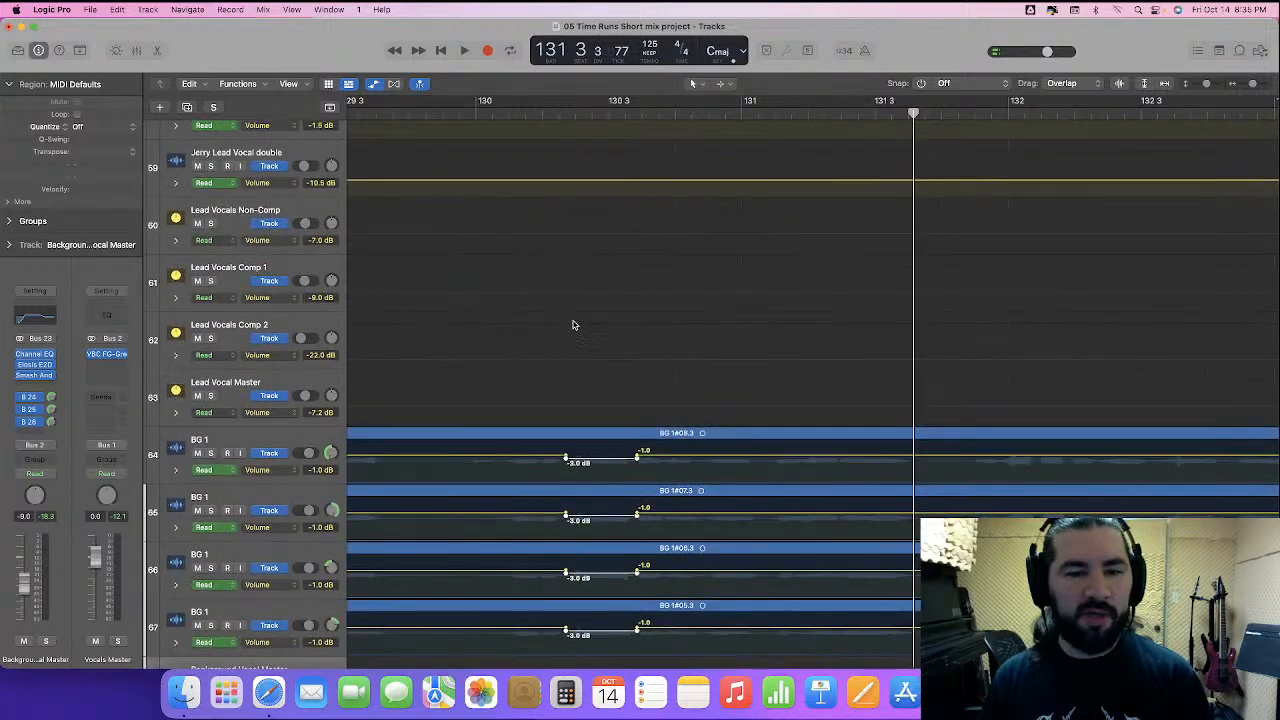
scroll(591, 471, "up", 6)
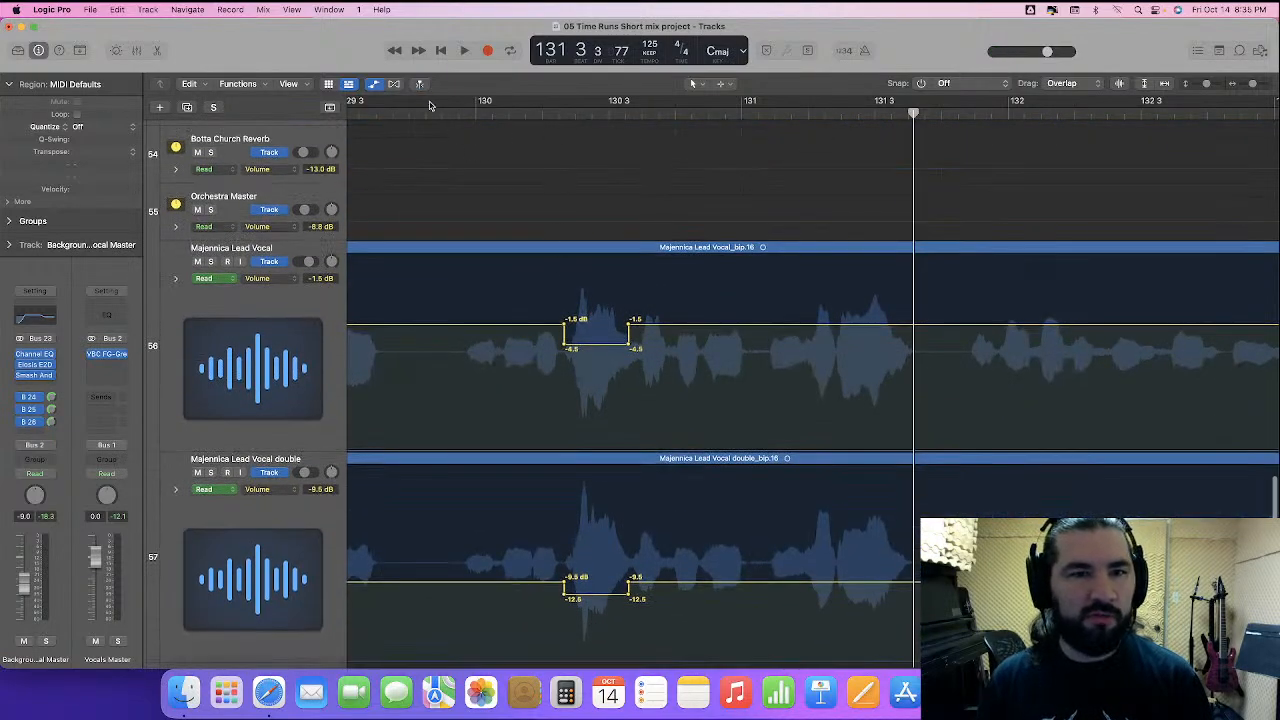
left_click(456, 112)
key("space")
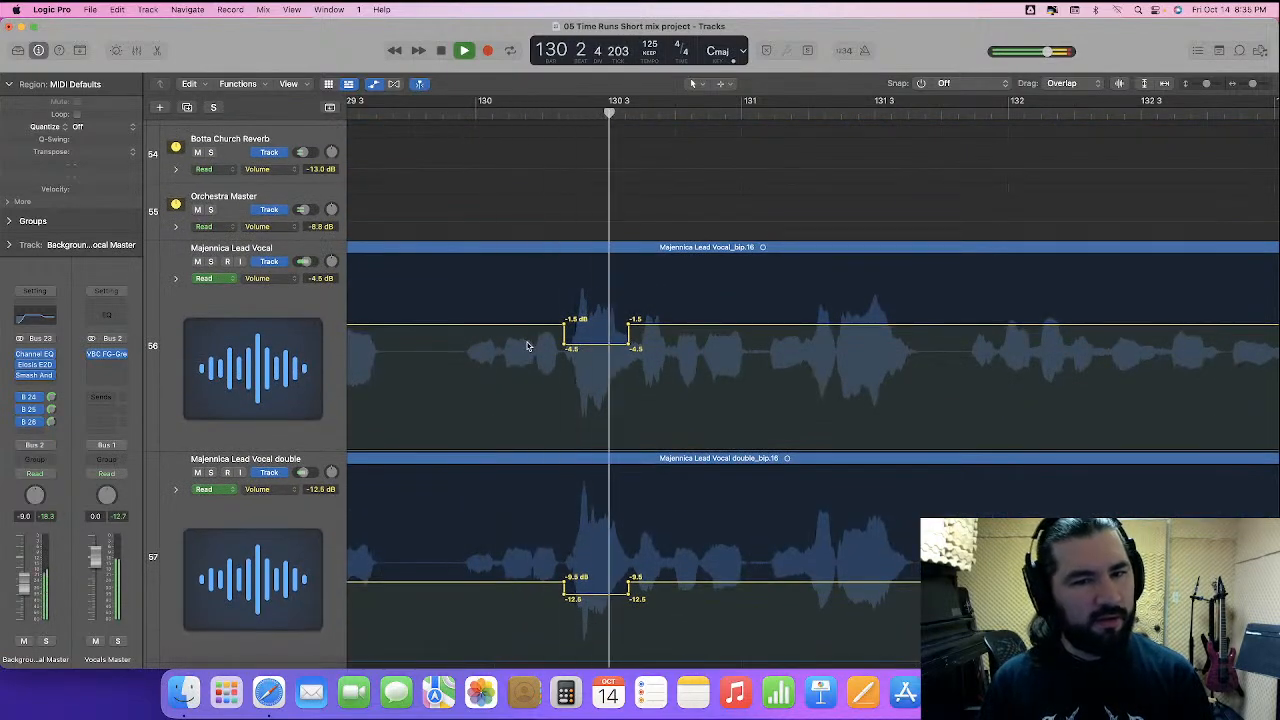
key("space")
- Solo and enlarge the Steinway Grand Piano Chorus track and listen to it around bar 130
scroll(375, 318, "up", 5)
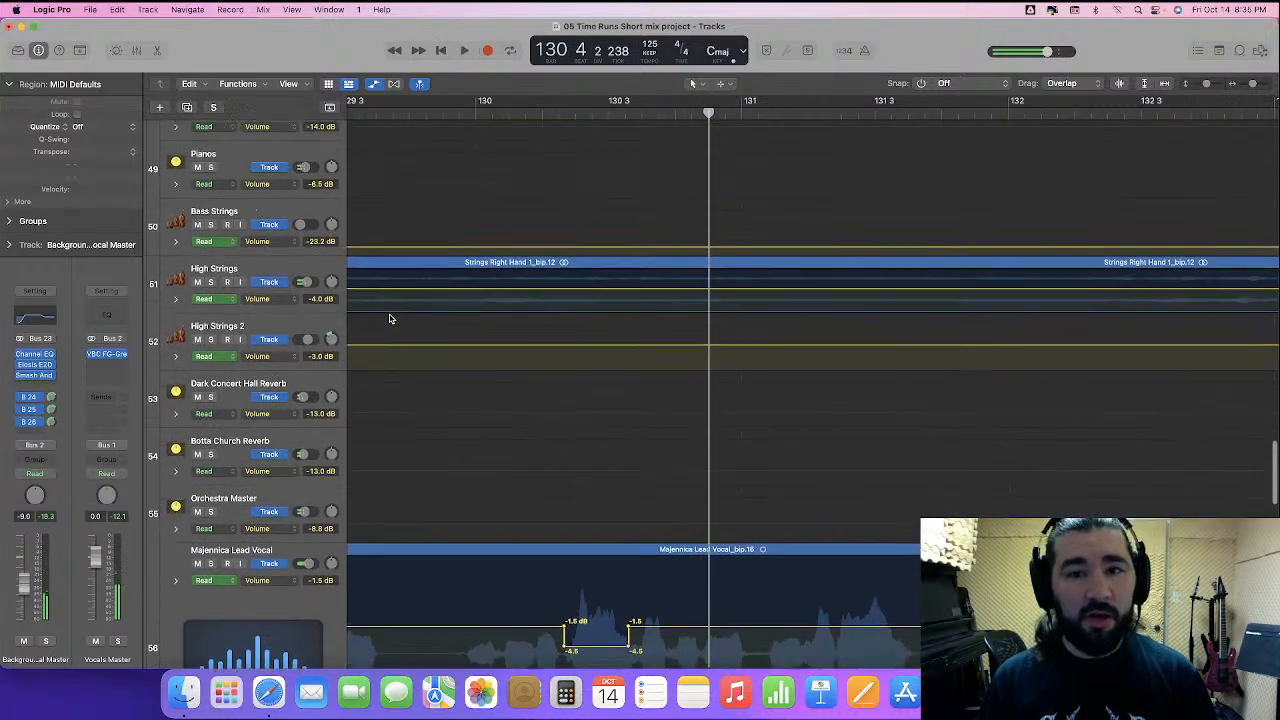
scroll(226, 325, "up", 3)
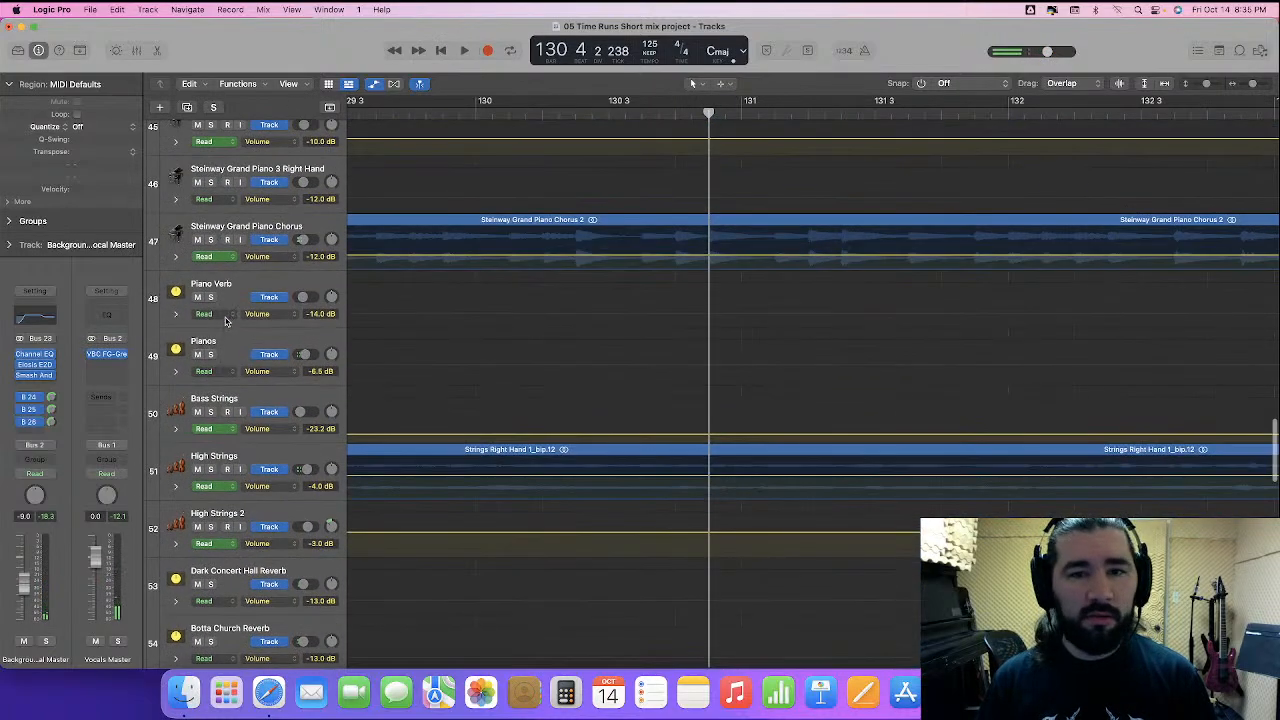
left_click(210, 240)
left_click(540, 108)
key("space")
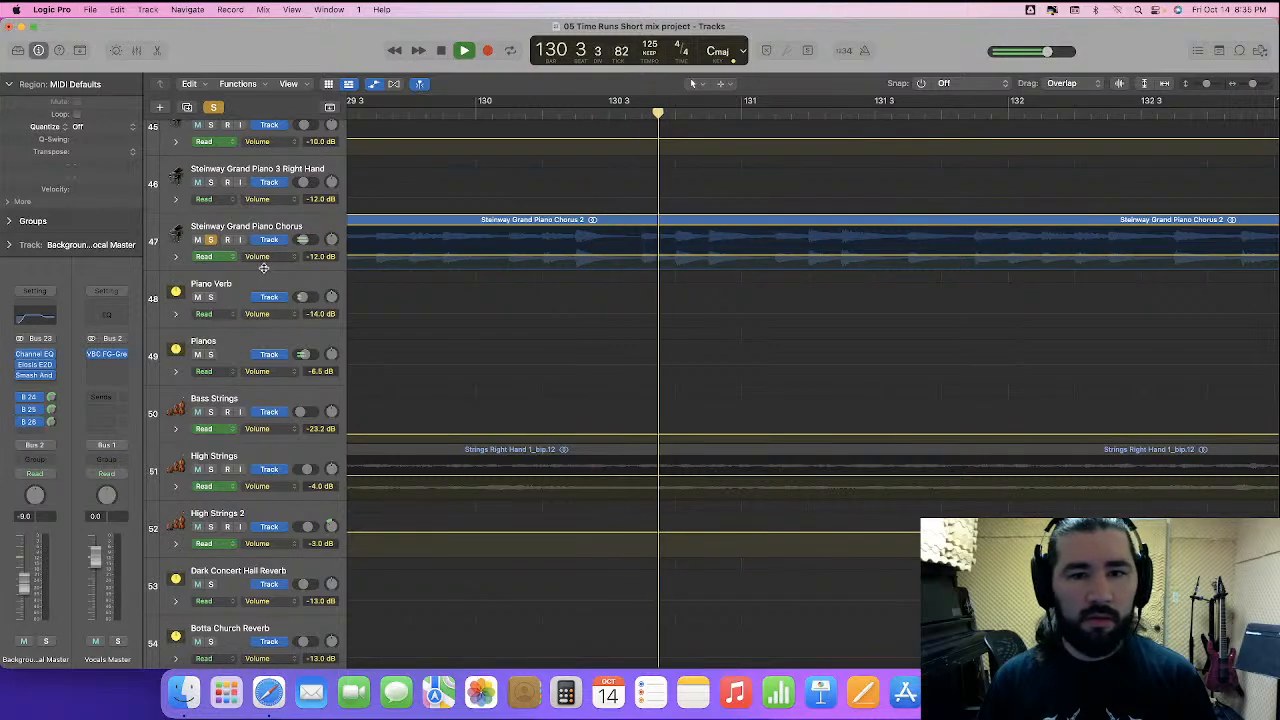
left_click_drag(263, 267, 263, 338)
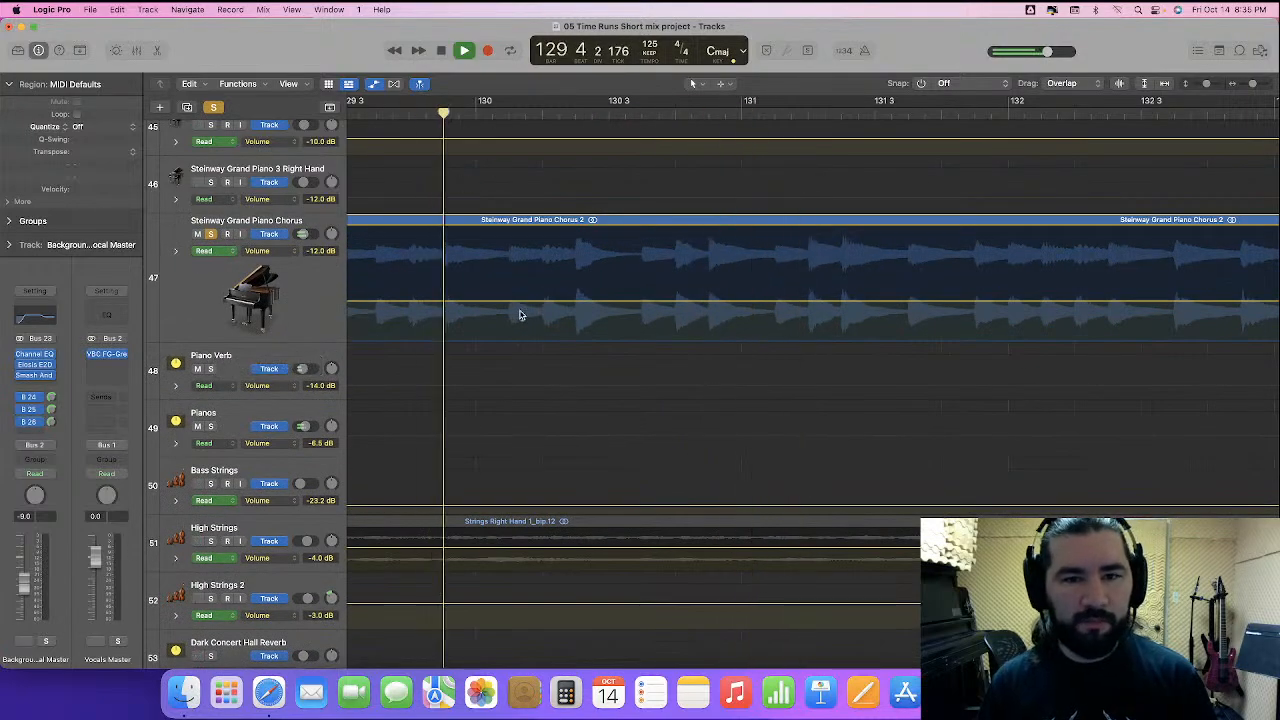
key("space")
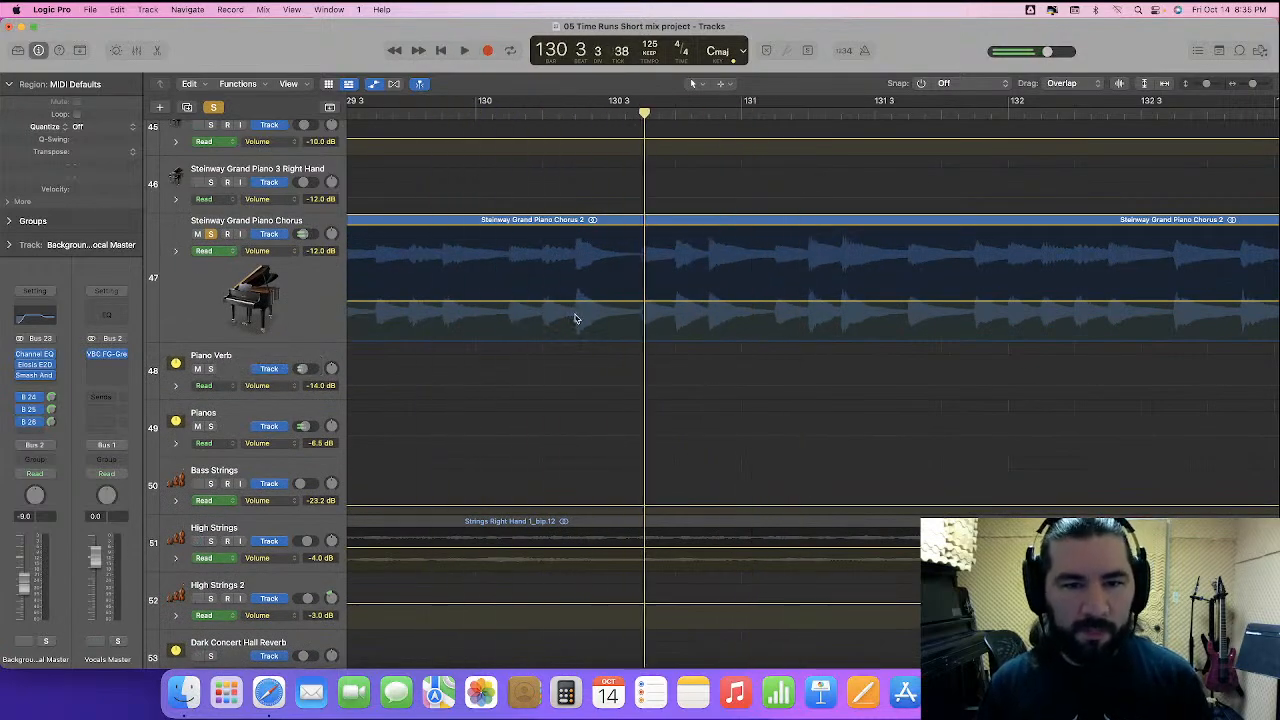
- Dip the Steinway Grand Piano Chorus volume to -18.2 dB around 130.3, unsolo the track, and audition the mix through the Ending
left_click_drag(573, 316, 601, 318)
left_click(210, 234)
key("space")
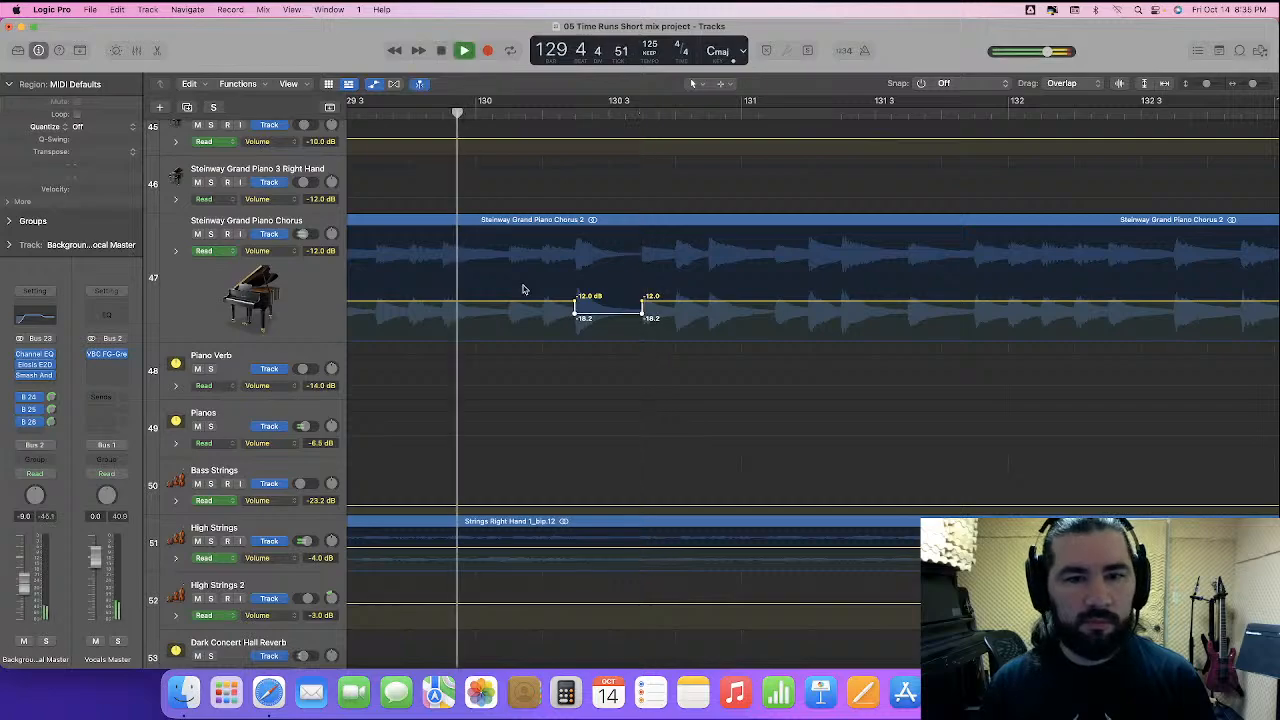
left_click_drag(262, 347, 268, 266)
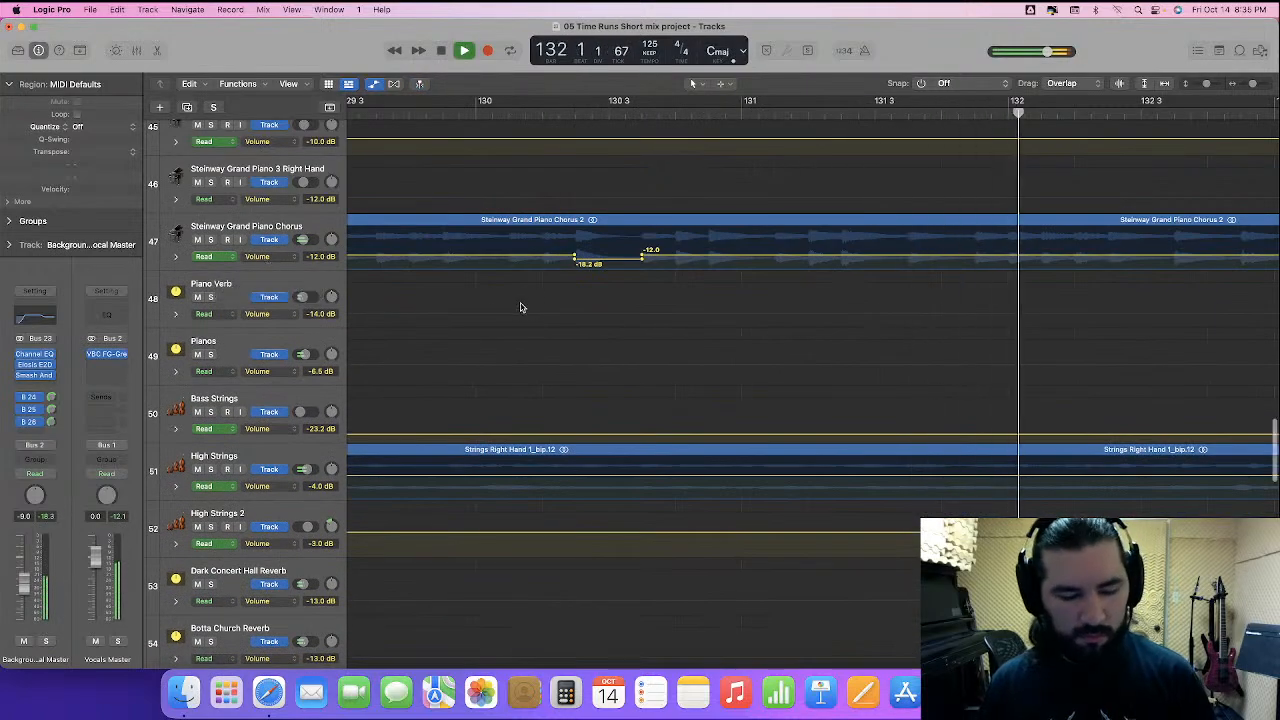
scroll(521, 308, "down", 10)
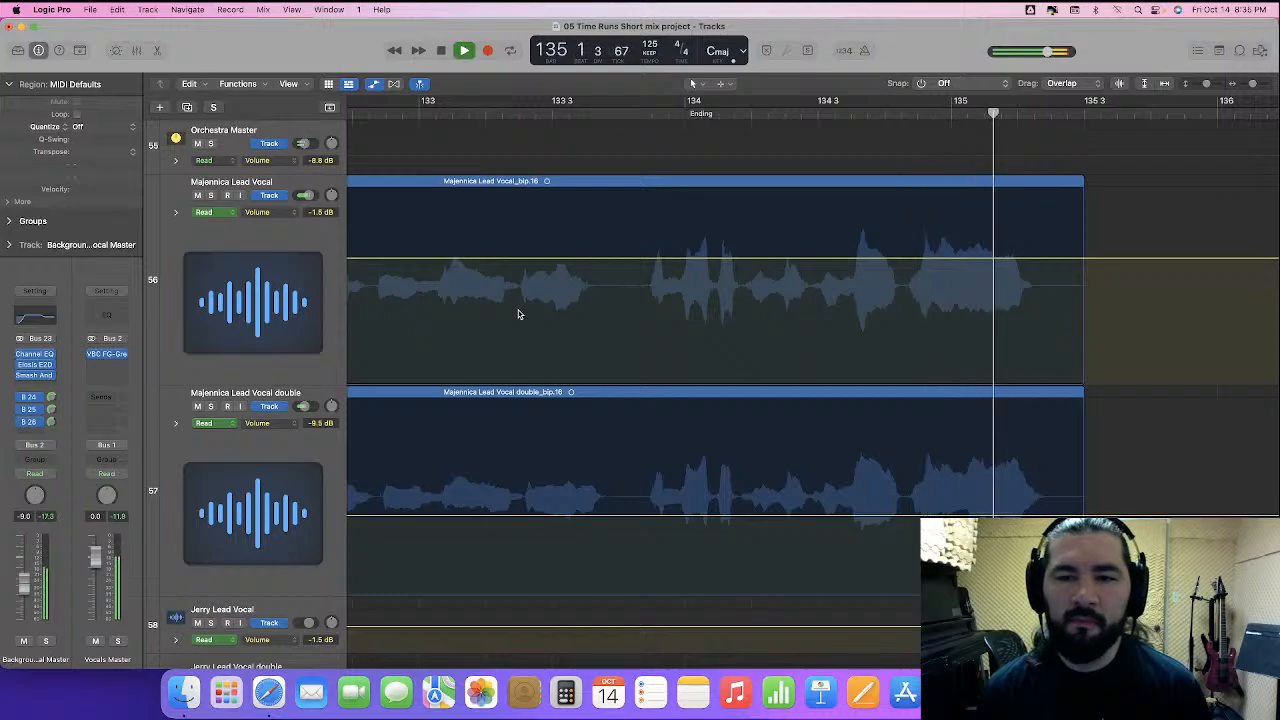
key("space")
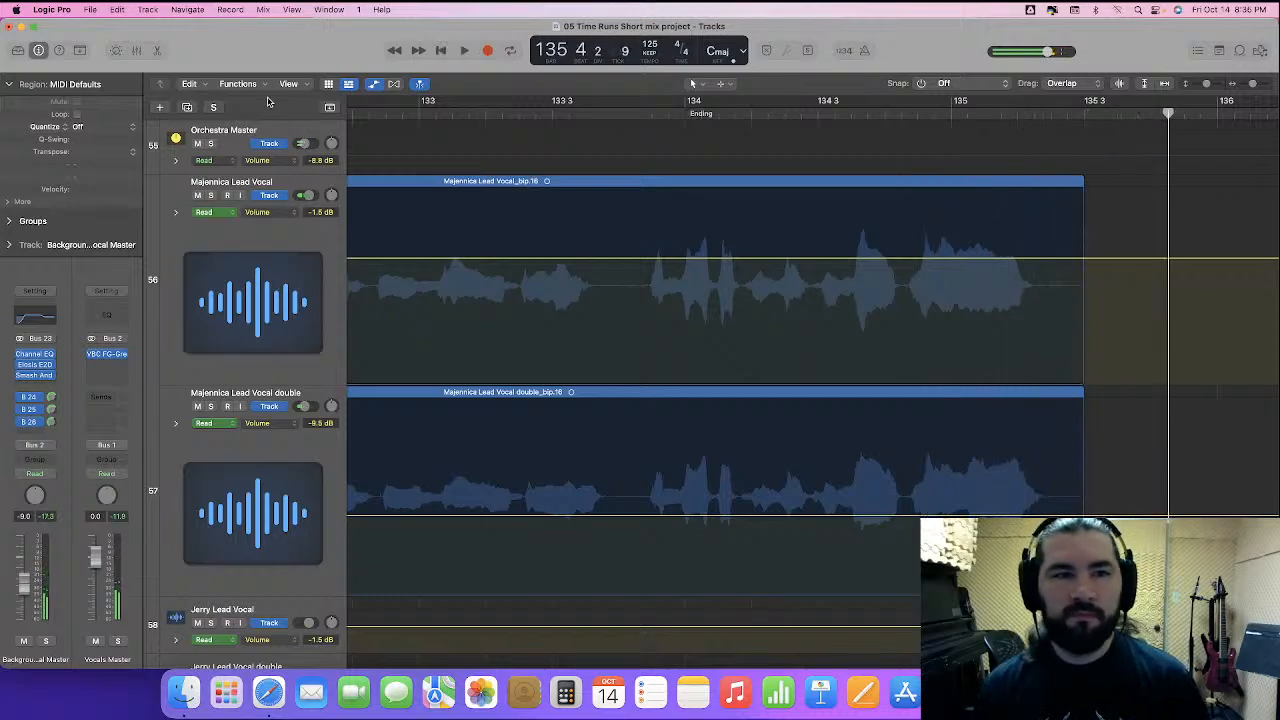
- Hide the automation and split all four BG 1 regions with the Scissors tool just after 135 2
left_click(370, 88)
left_click(1016, 113)
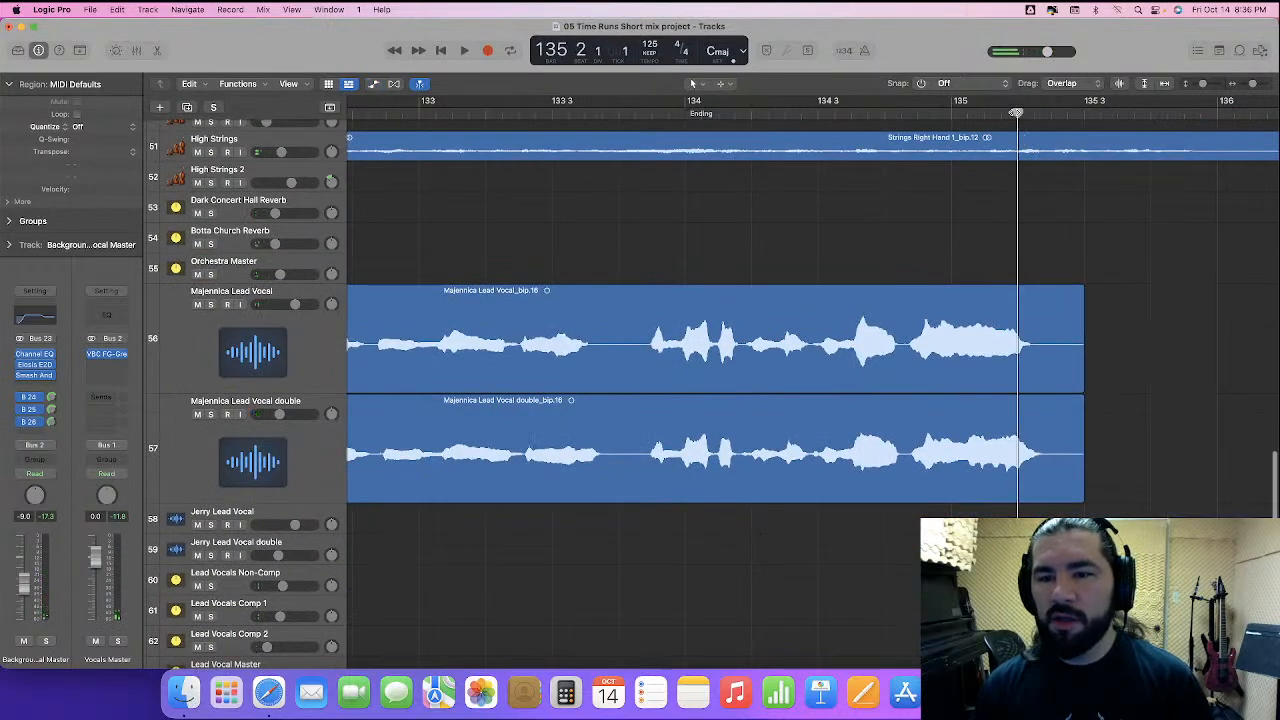
scroll(1034, 380, "down", 5)
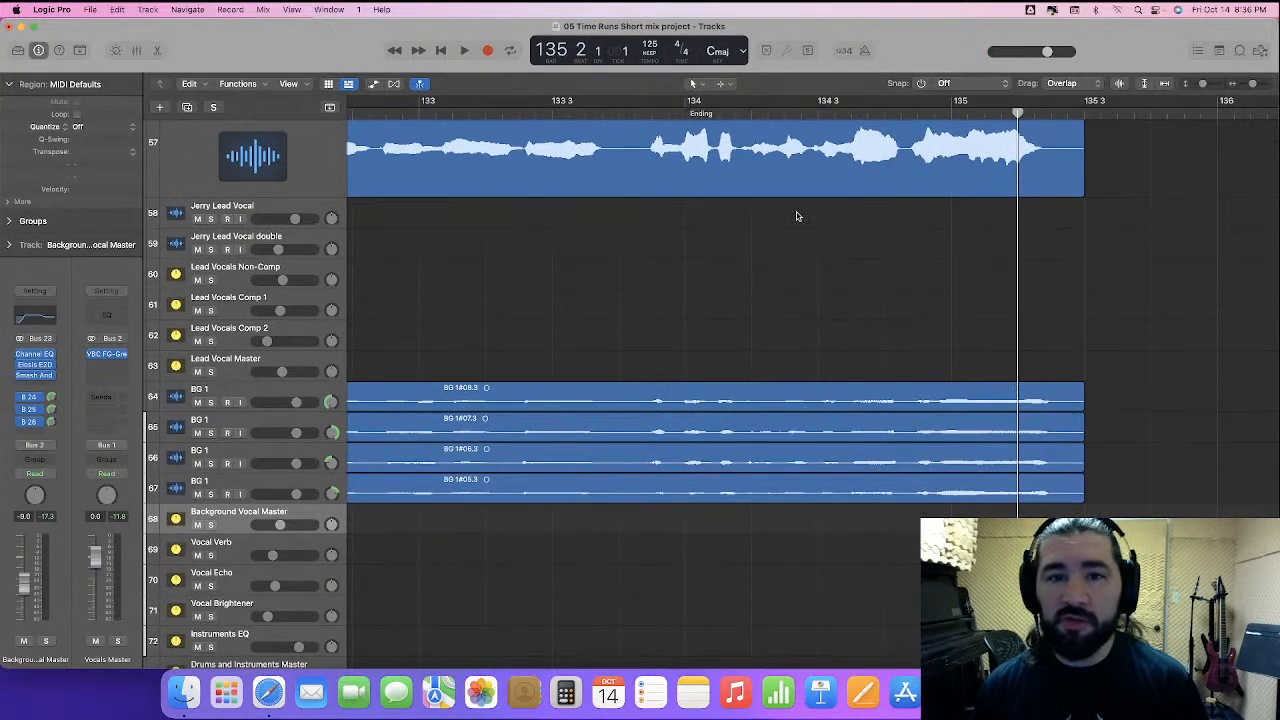
left_click(728, 86)
left_click(784, 157)
left_click_drag(996, 361, 1042, 480)
left_click(1016, 415, "super")
- Shift the split-off ends of the four BG 1 regions slightly earlier using the X-Fade drag mode, and audition the edit
left_click_drag(1068, 410, 1055, 412)
scroll(1051, 220, "up", 3)
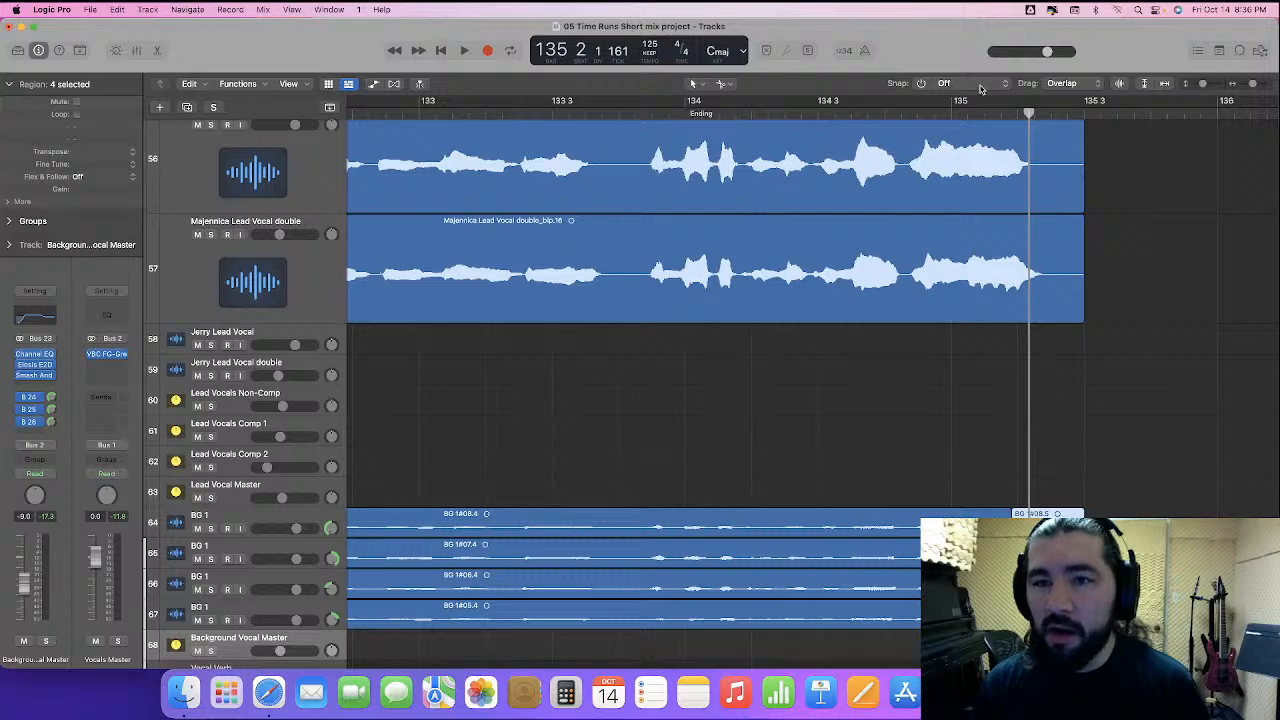
left_click(1070, 83)
left_click(1070, 109)
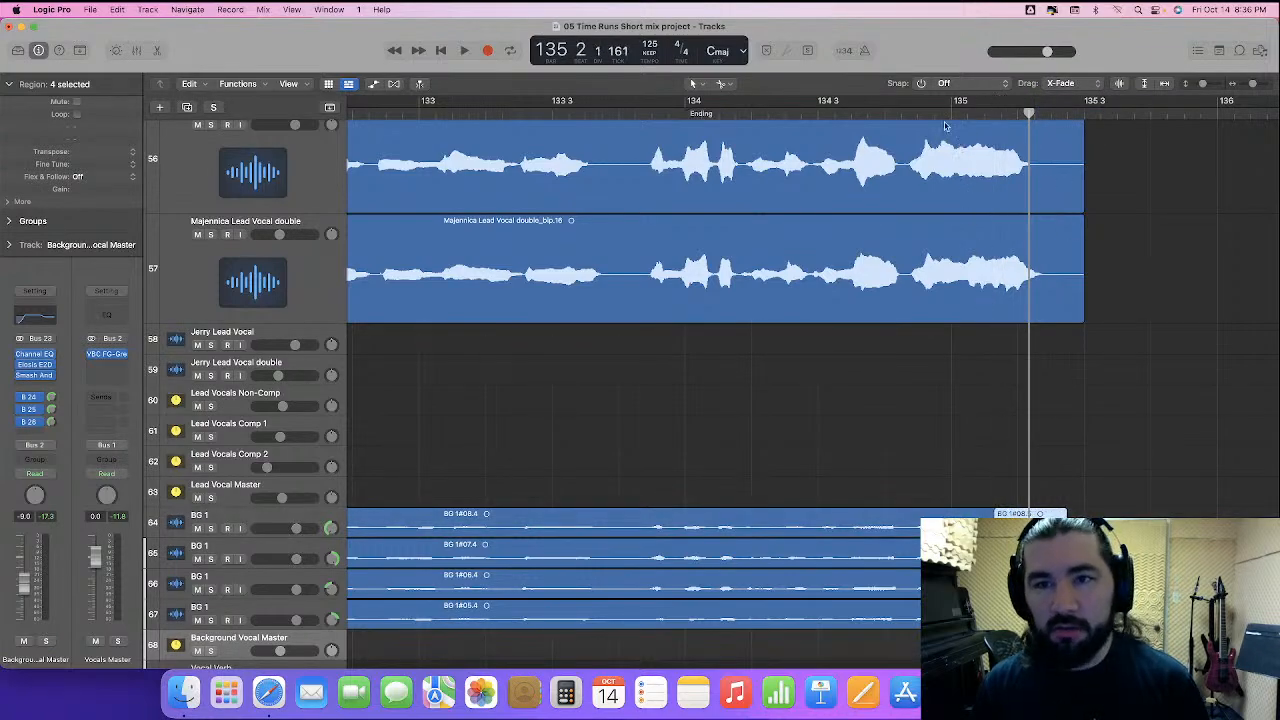
key("space")
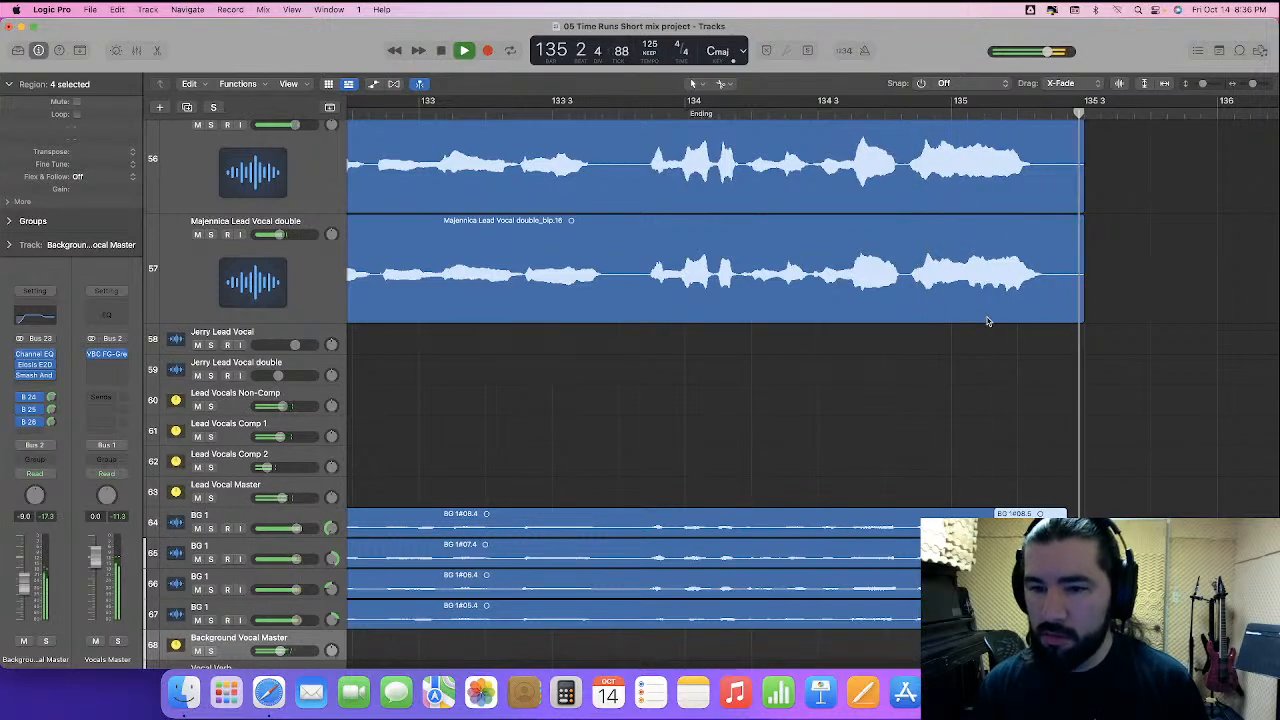
left_click(1020, 414)
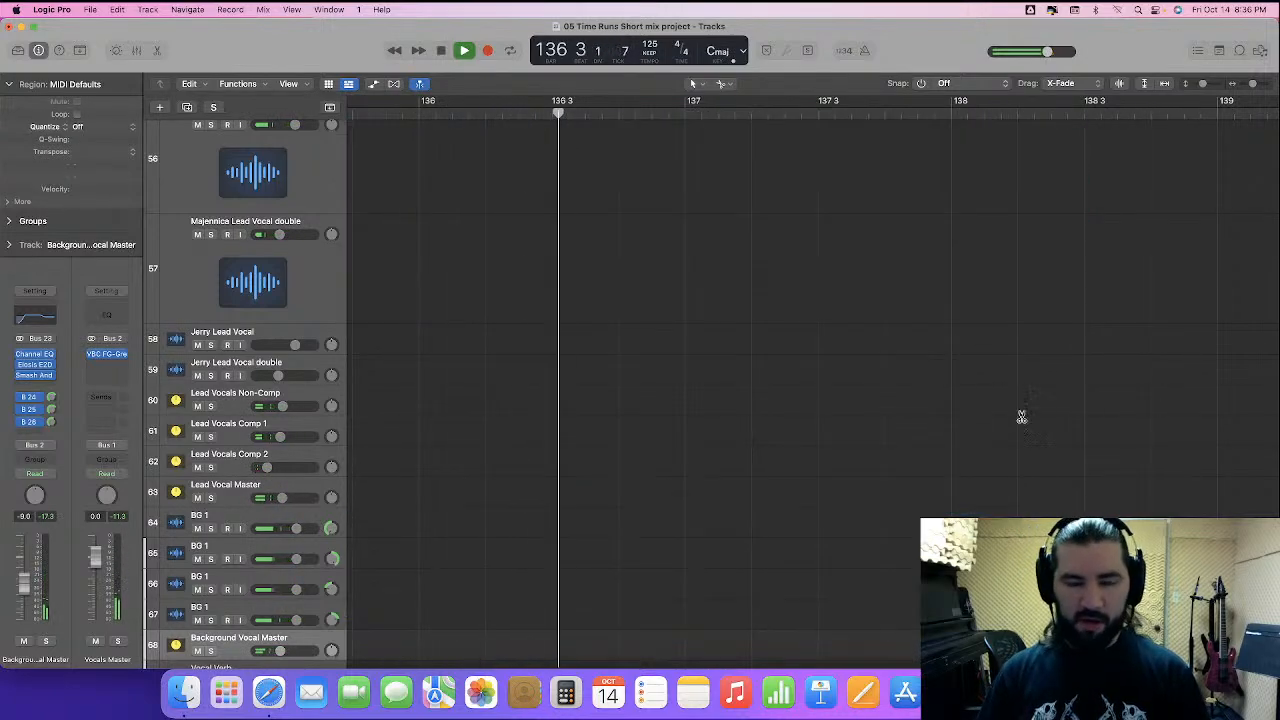
- Play the mix from the middle of bar 131 into the Ending to check the vocals
key("super+Left")
key("super+Left")
key("super+Left")
key("super+Left")
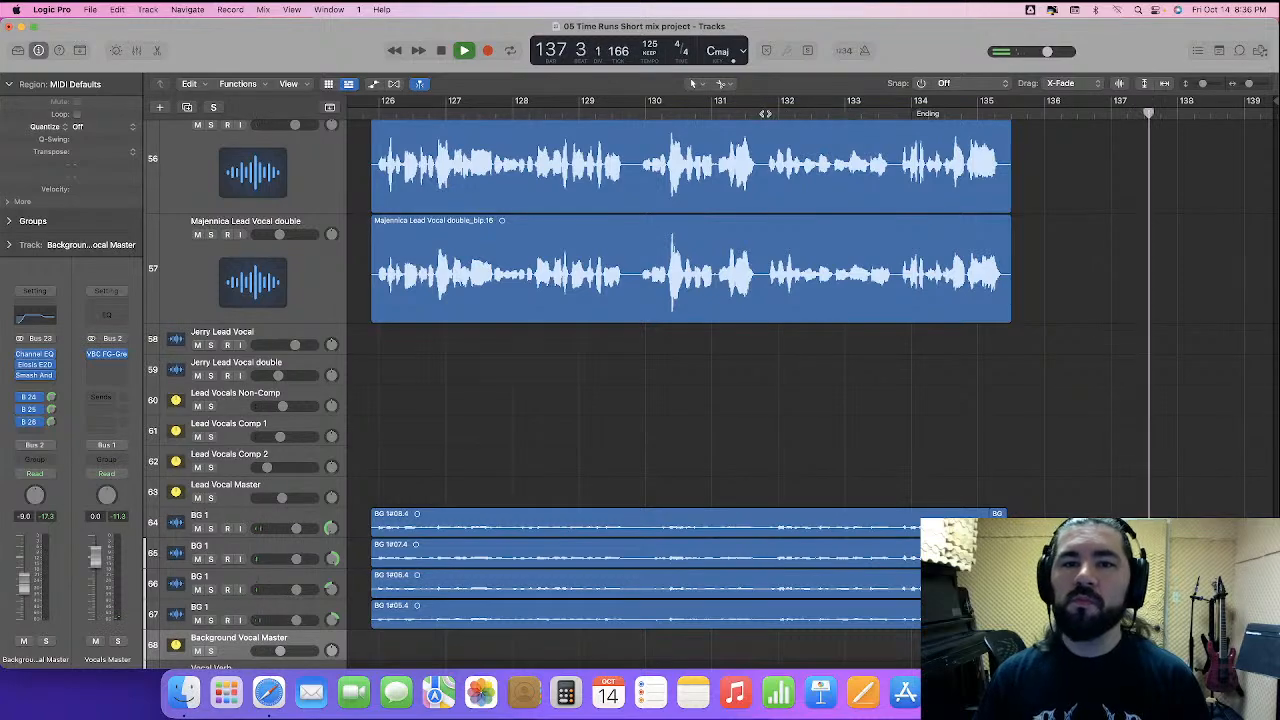
left_click(764, 113)
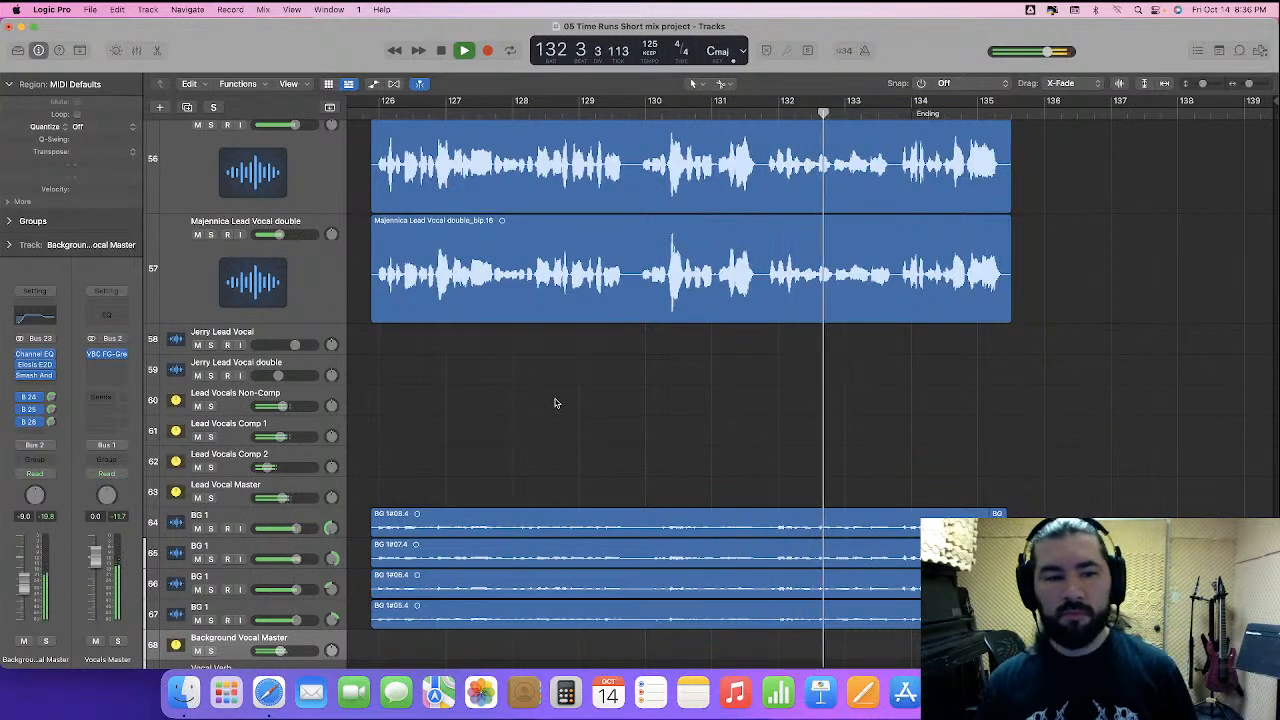
scroll(686, 389, "up", 3)
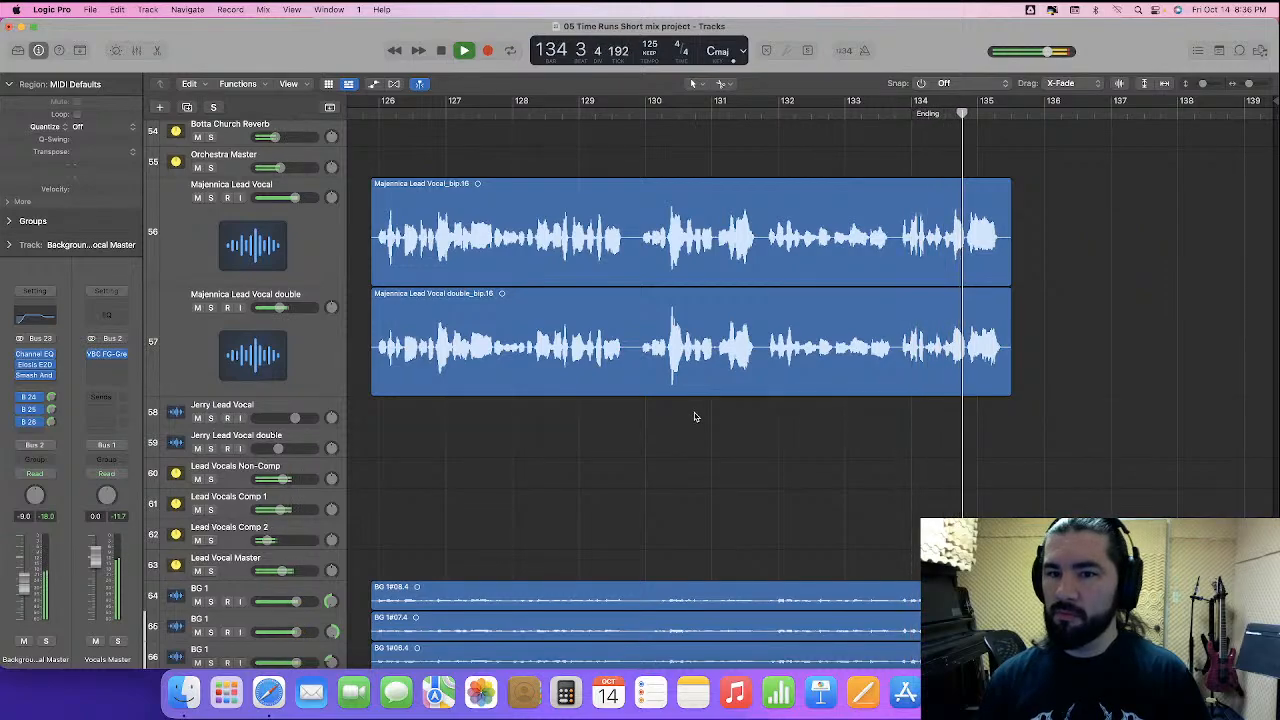
key("space")
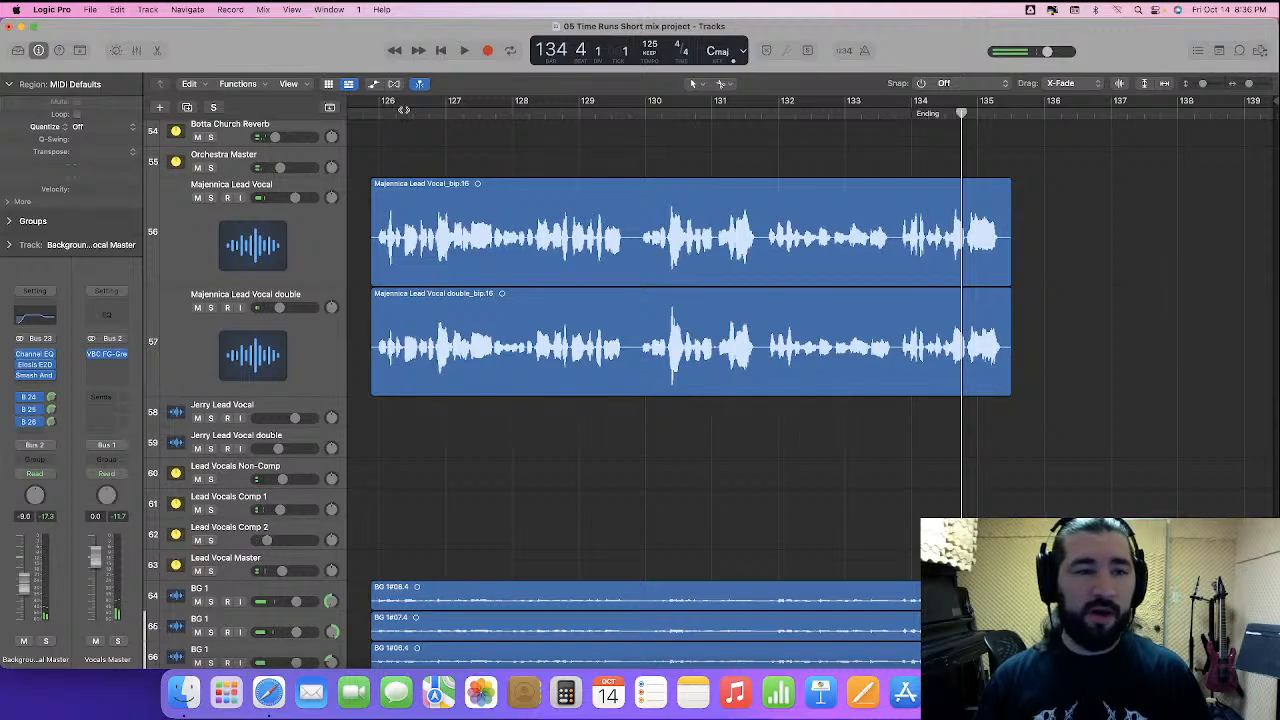
- Show the track automation and enlarge the first BG 1 track around the Ending
key("a")
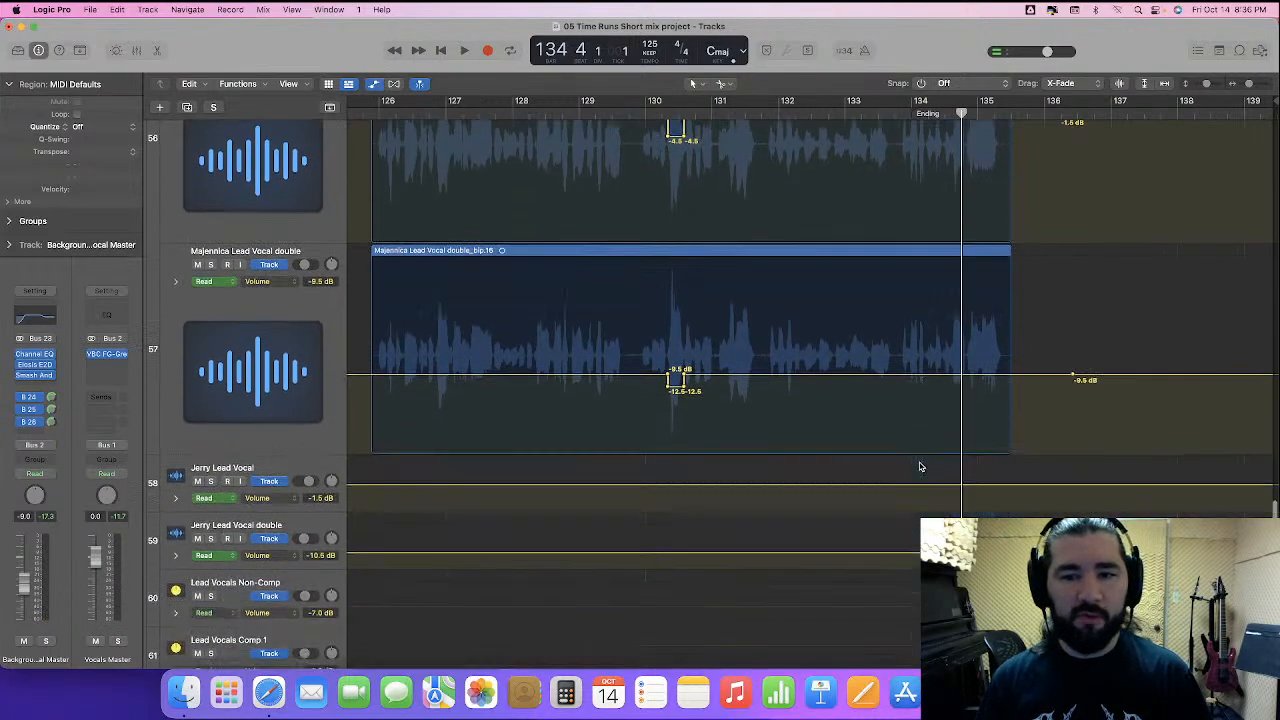
scroll(1010, 370, "down", 3)
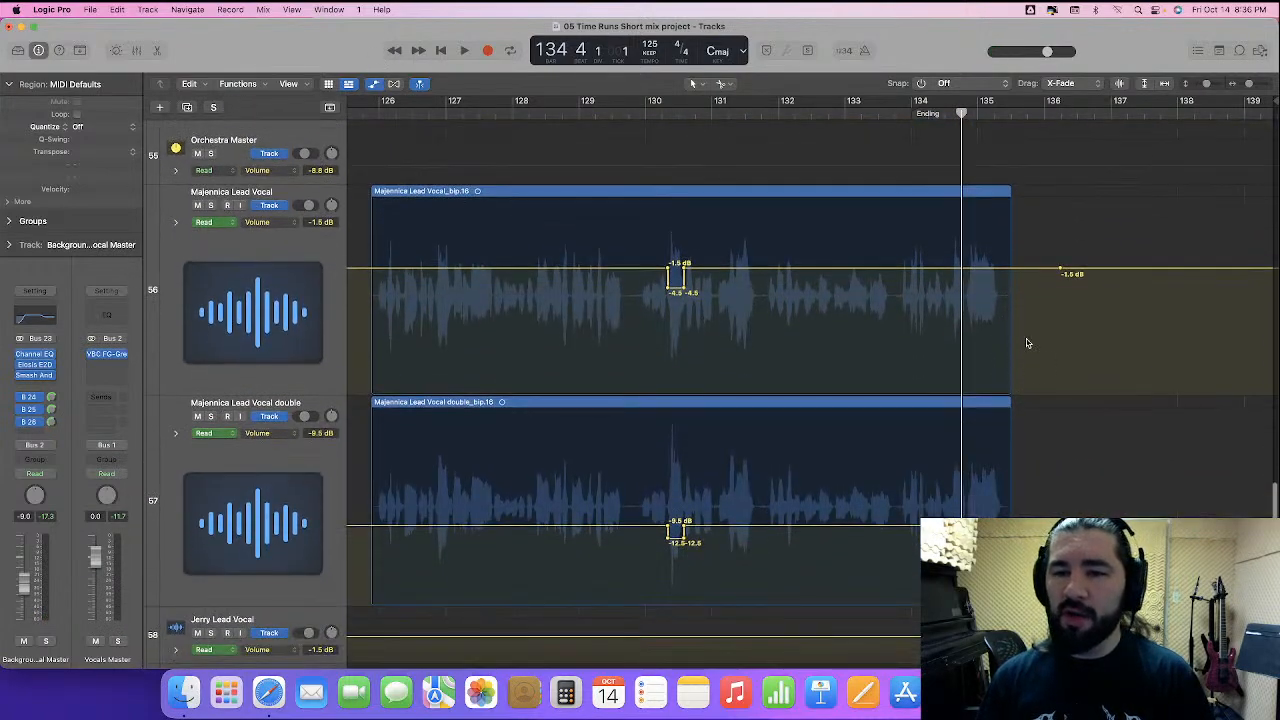
scroll(1046, 248, "down", 10)
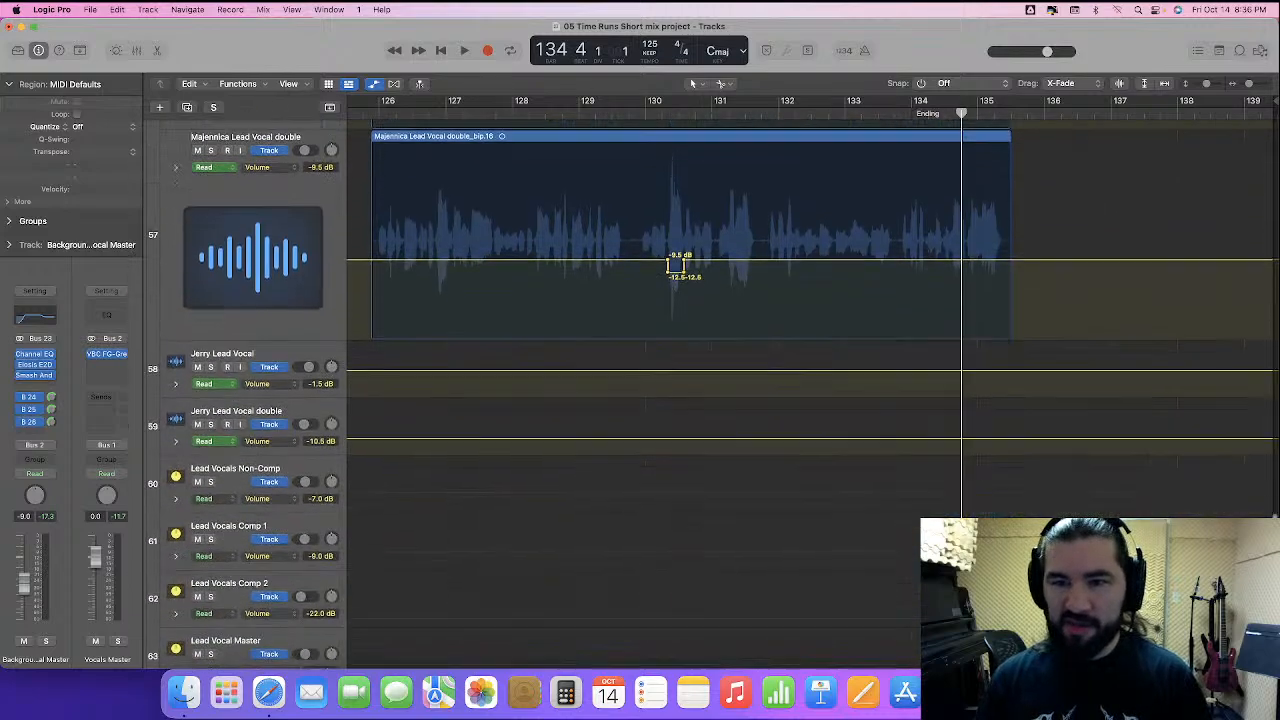
left_click_drag(238, 288, 257, 416)
key("super+Right")
key("super+Right")
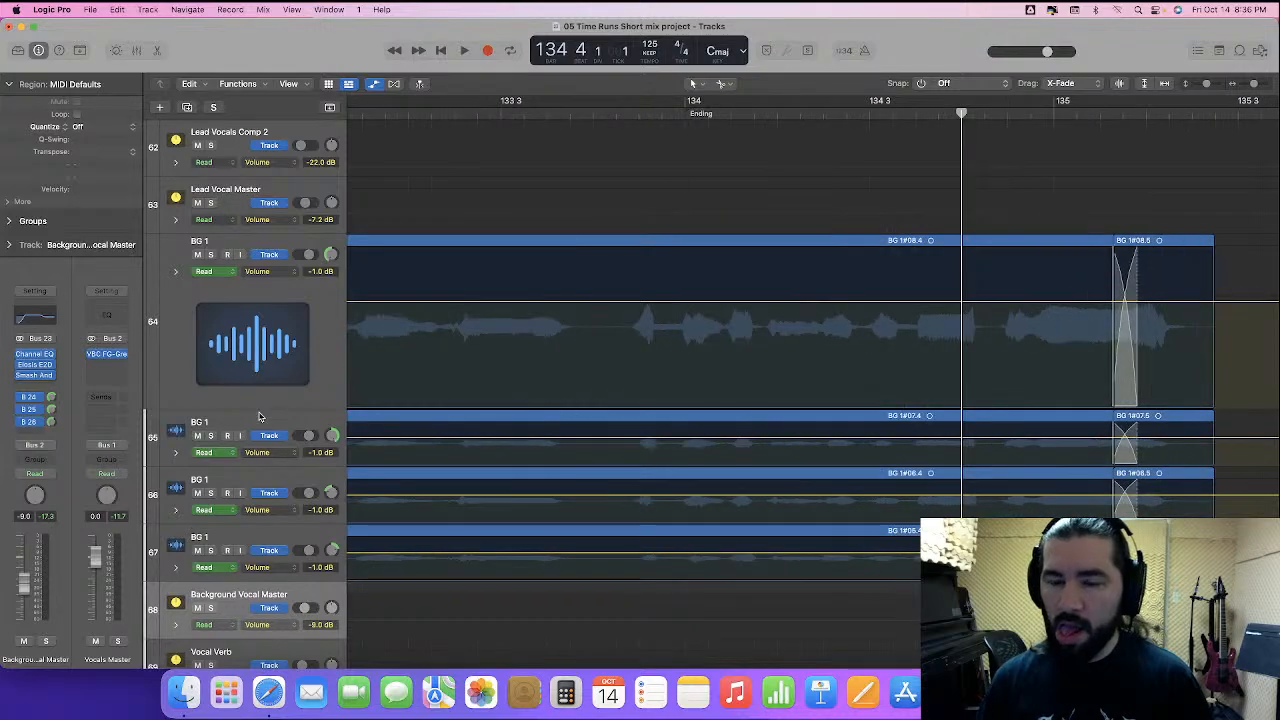
scroll(258, 416, "right", 5)
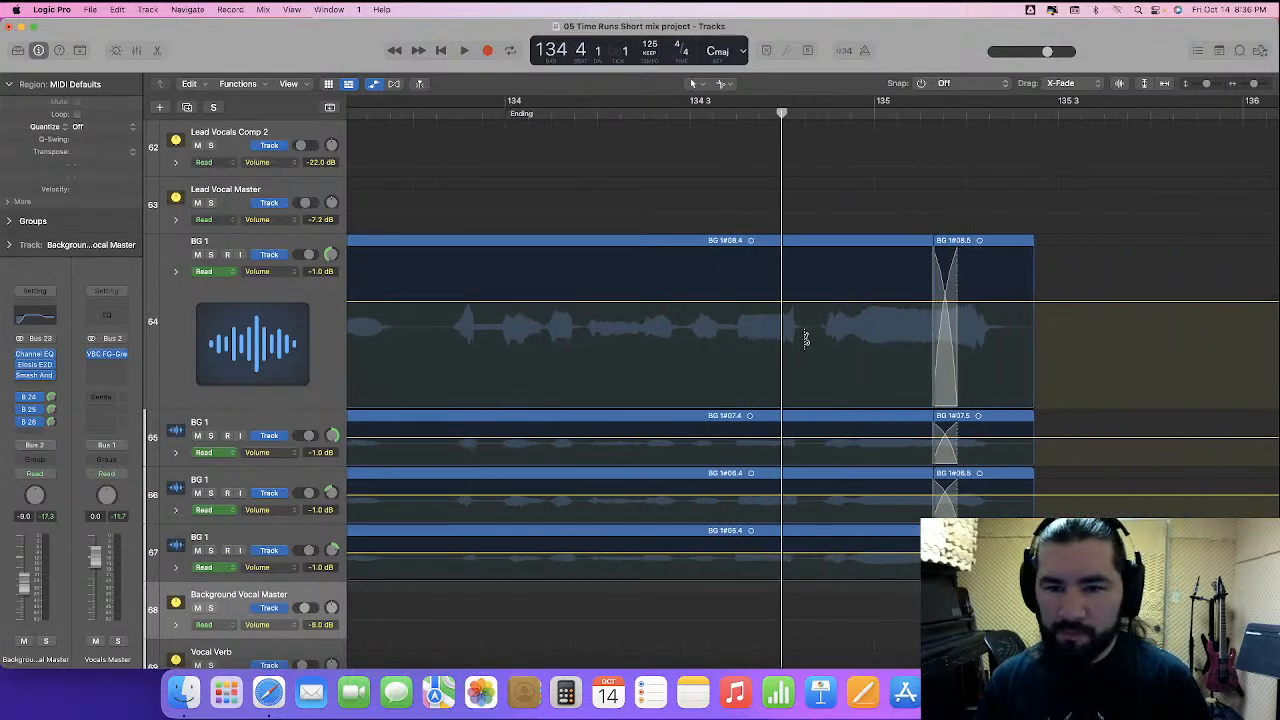
- Lower the volume of all four BG 1 tracks to -4.0 dB from about 134 4 with a Marquee selection and audition it
left_click(724, 84)
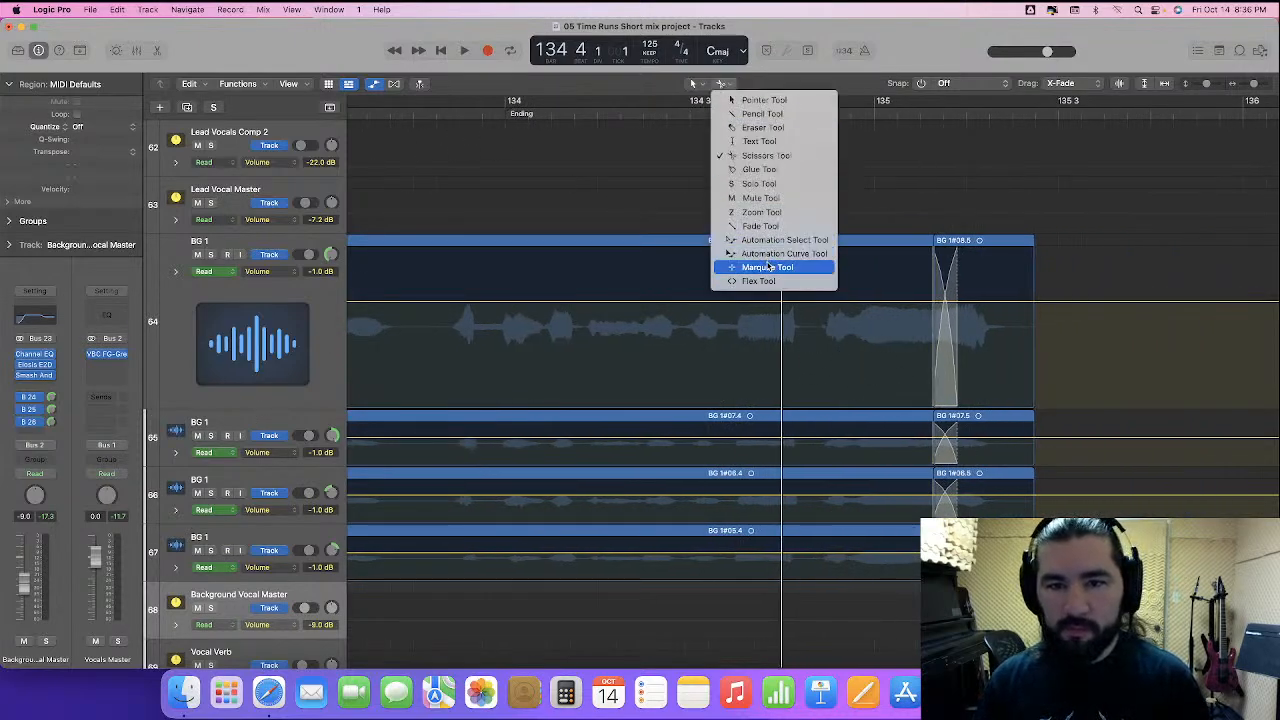
left_click(768, 267)
left_click_drag(814, 340, 1038, 511)
left_click_drag(884, 307, 885, 323)
left_click(511, 116)
key("space")
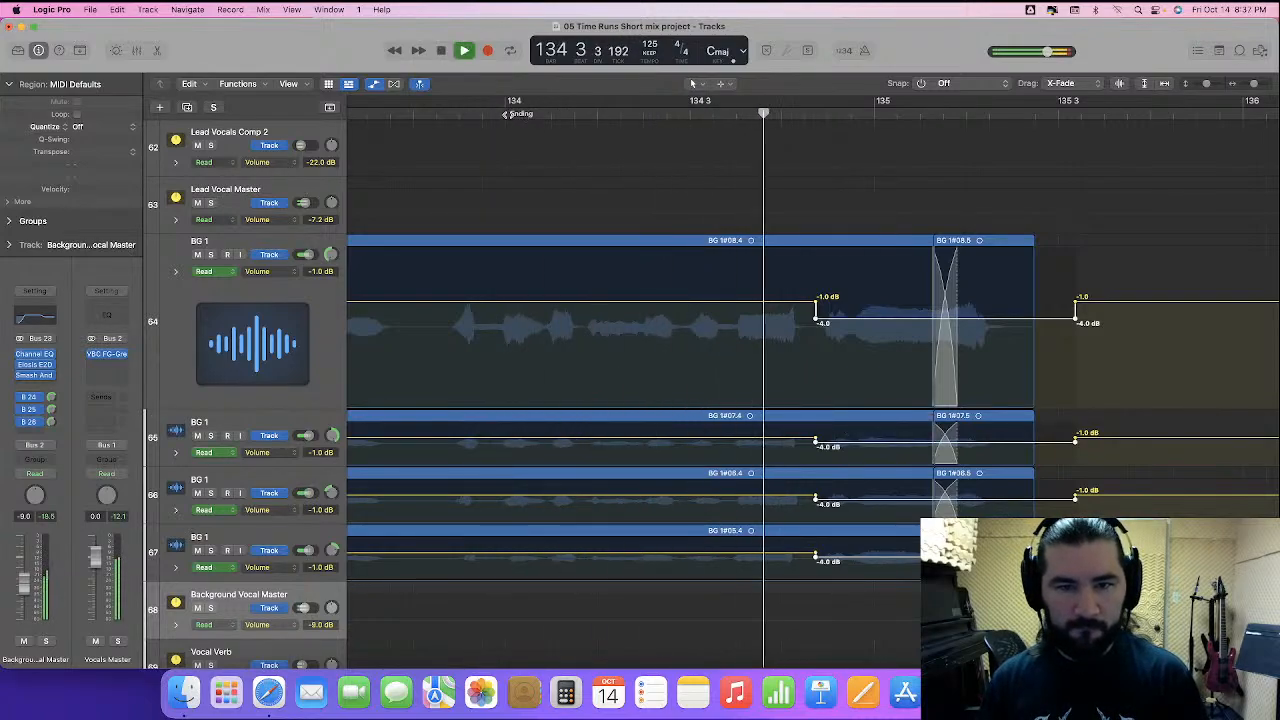
key("space")
- Delete the volume points after the end of the BG 1 regions on all four tracks and audition the final phrase
left_click_drag(1051, 246, 1097, 490)
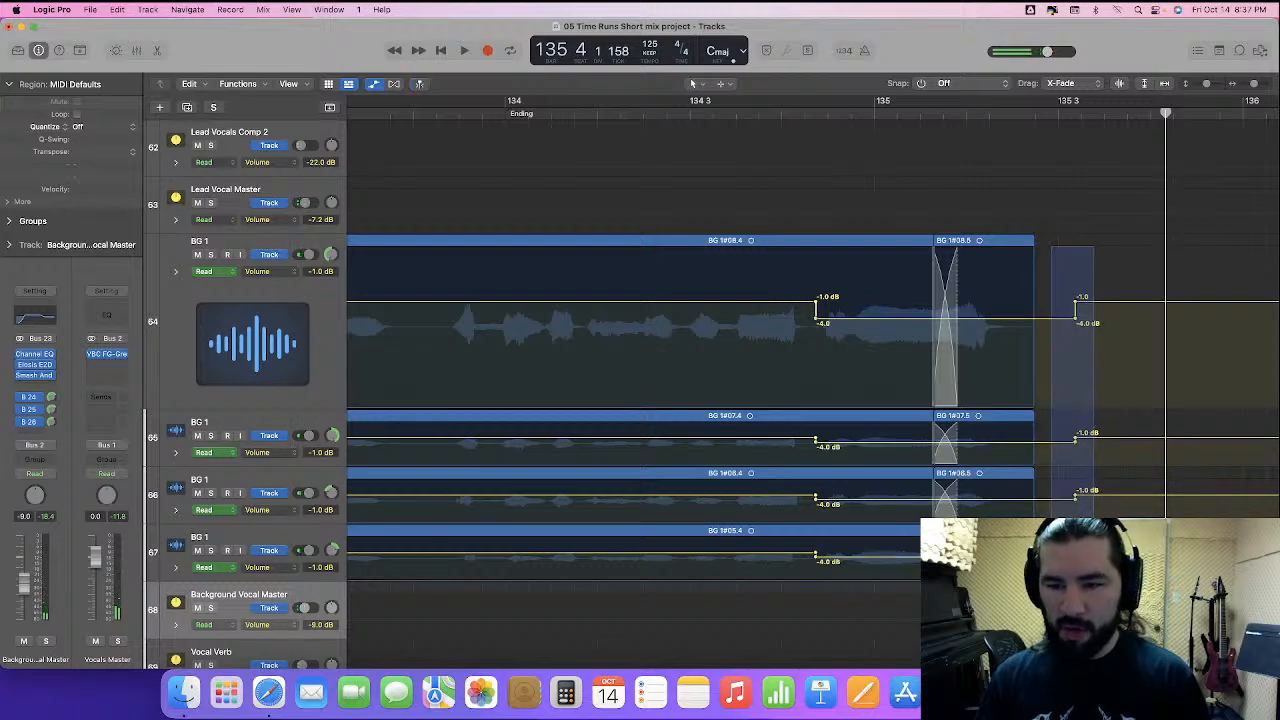
key("Delete")
scroll(377, 131, "left", 8)
left_click(429, 112)
key("space")
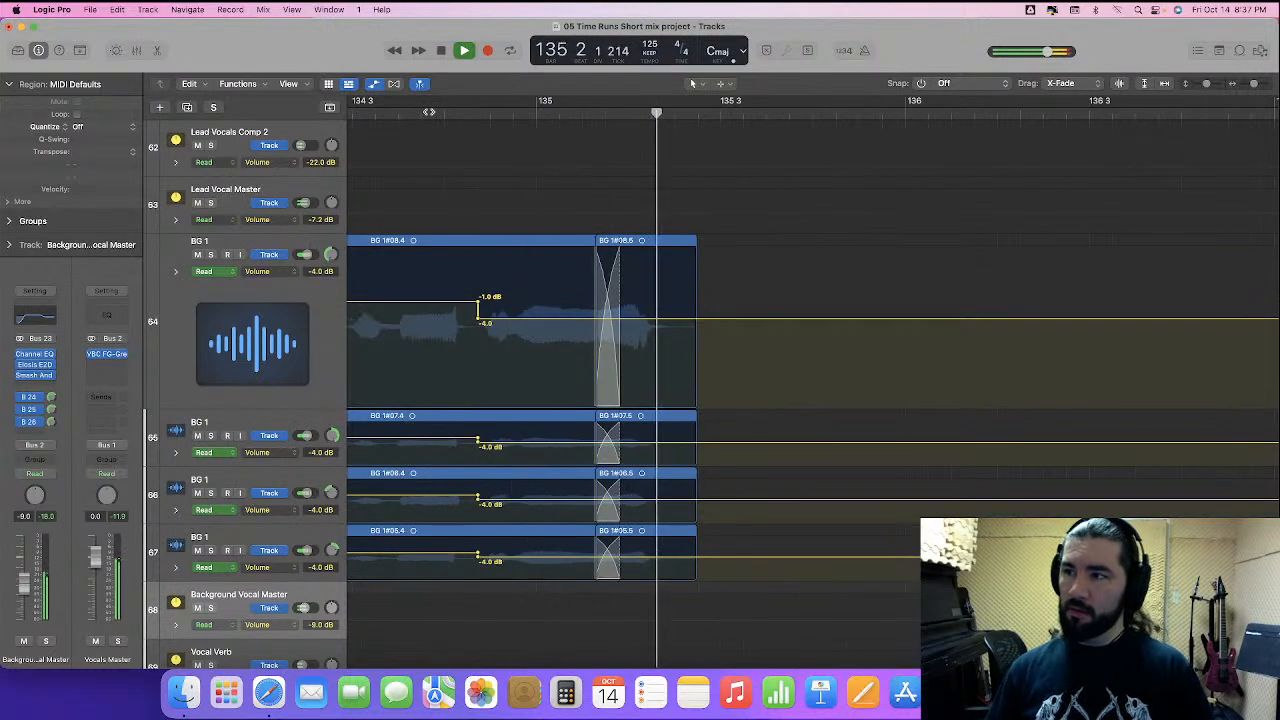
key("space")
- Add volume points at about 133 4 on all four BG 1 tracks, lower the following phrase to -2.5 dB, and audition it
scroll(629, 289, "left", 10)
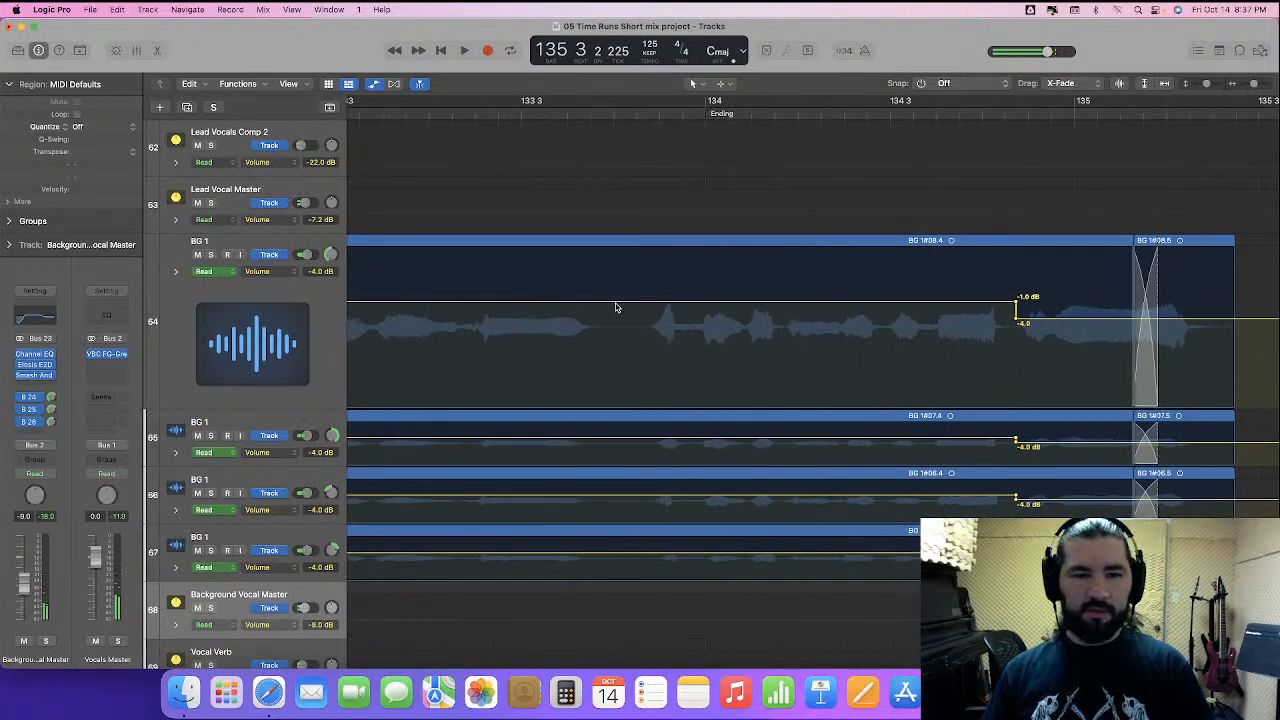
left_click(620, 302)
left_click(616, 439)
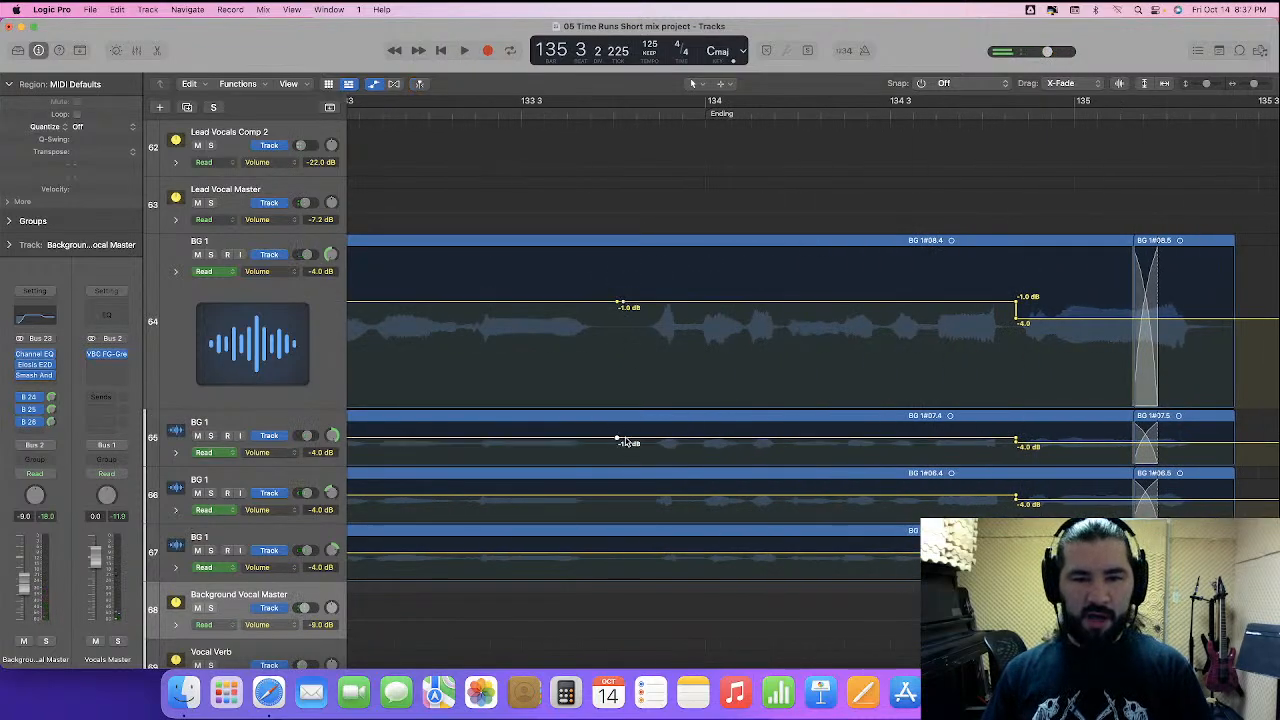
left_click(617, 496)
left_click(620, 553)
left_click_drag(736, 272, 851, 567)
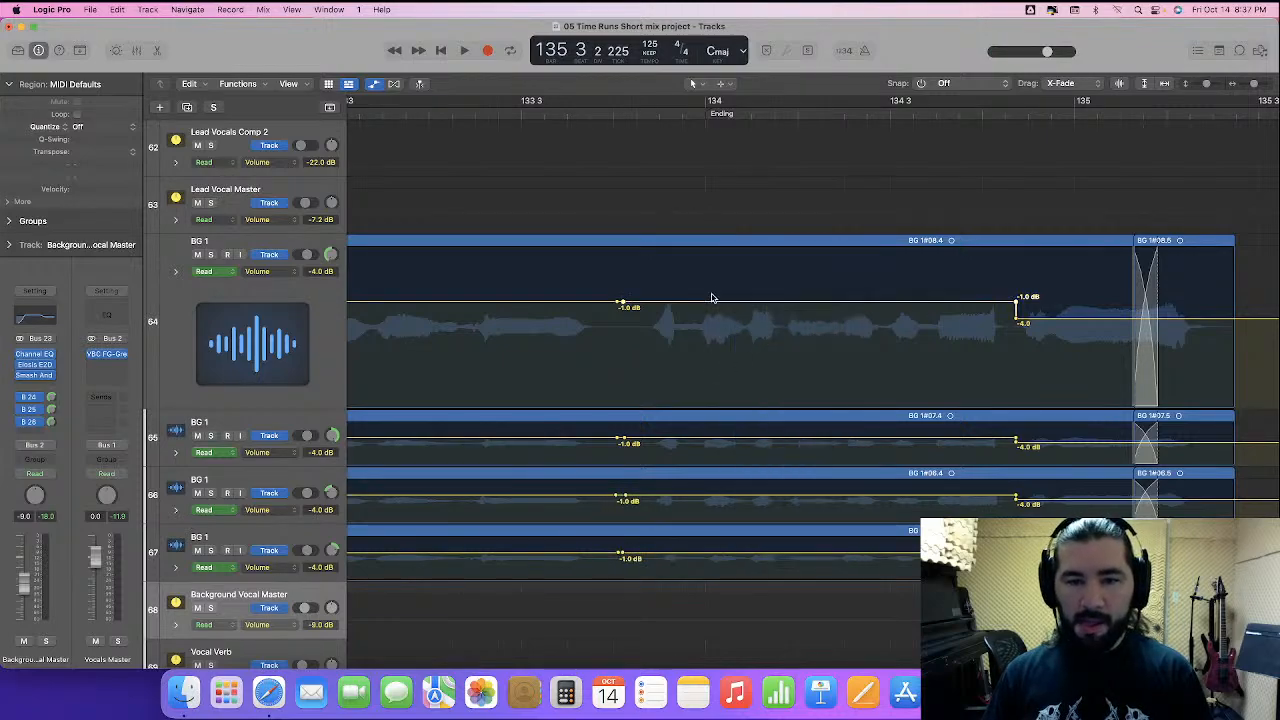
left_click_drag(677, 303, 677, 313)
left_click(393, 109)
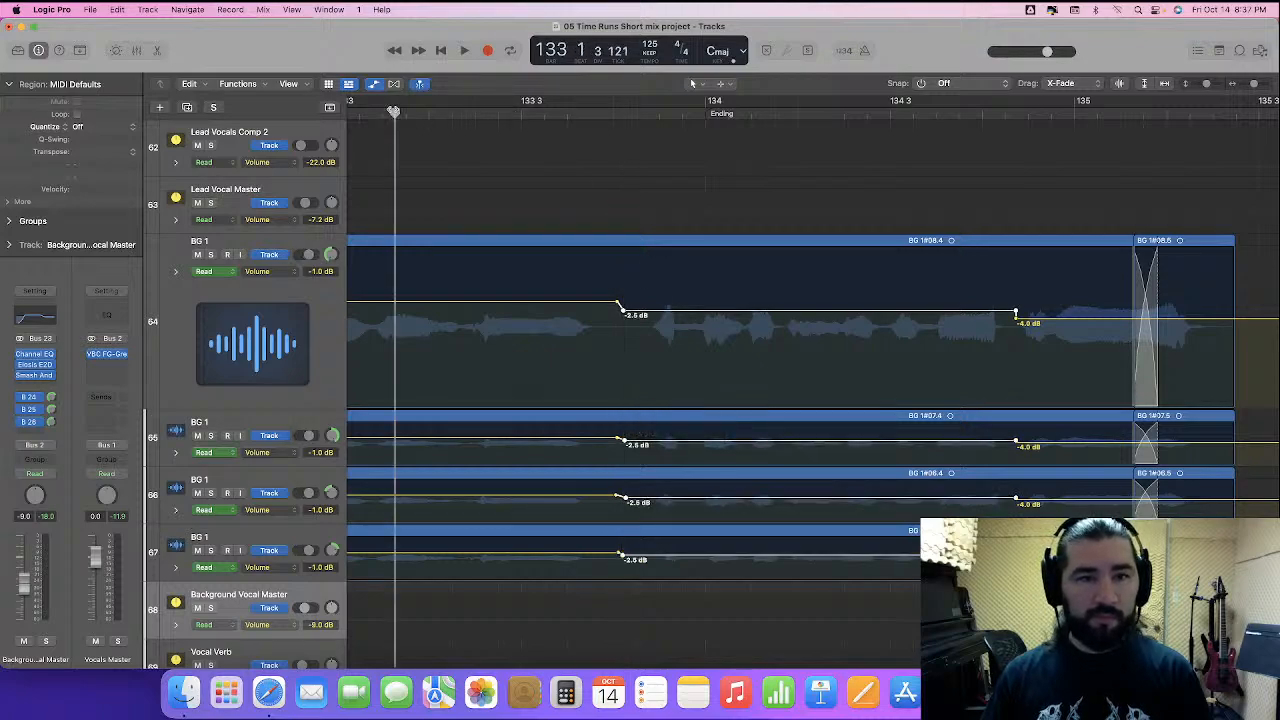
key("space")
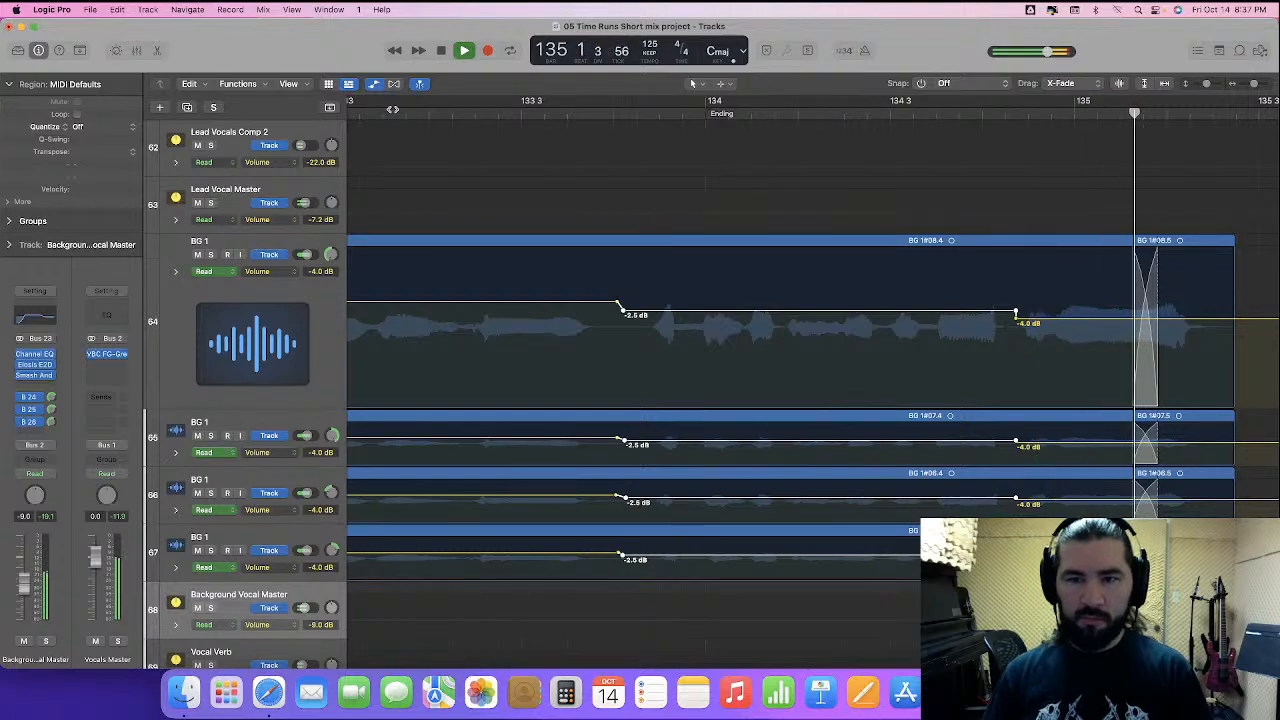
key("space")
- Set the volume of the four BG 1 tracks to -2.0 dB for the phrase between 133 4 and 134 4
scroll(606, 310, "left", 10)
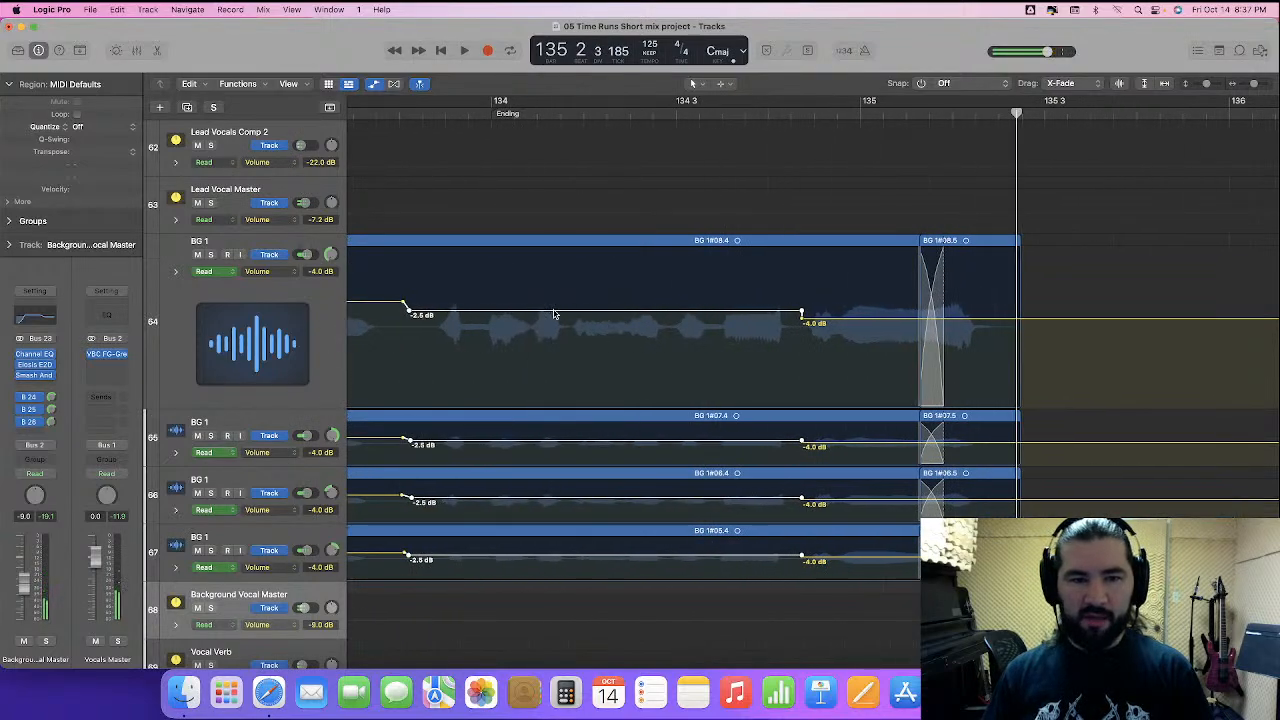
mouse_move(555, 313)
left_click_drag(554, 313, 554, 307)
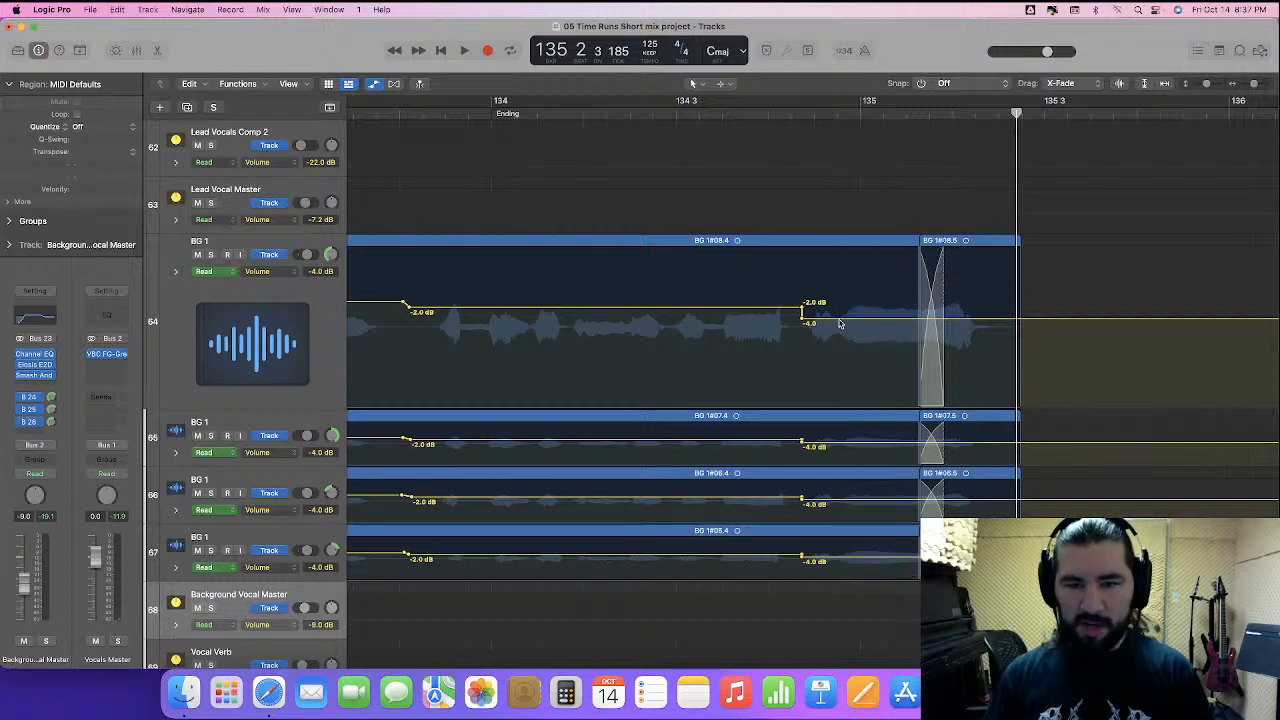
- Add volume points past the end of the BG 1 regions, lower the final phrase to -5.0 dB on all four tracks, and audition it
left_click_drag(840, 320, 840, 323)
key("super+z")
left_click(1034, 320)
left_click(1044, 443)
left_click(1042, 500)
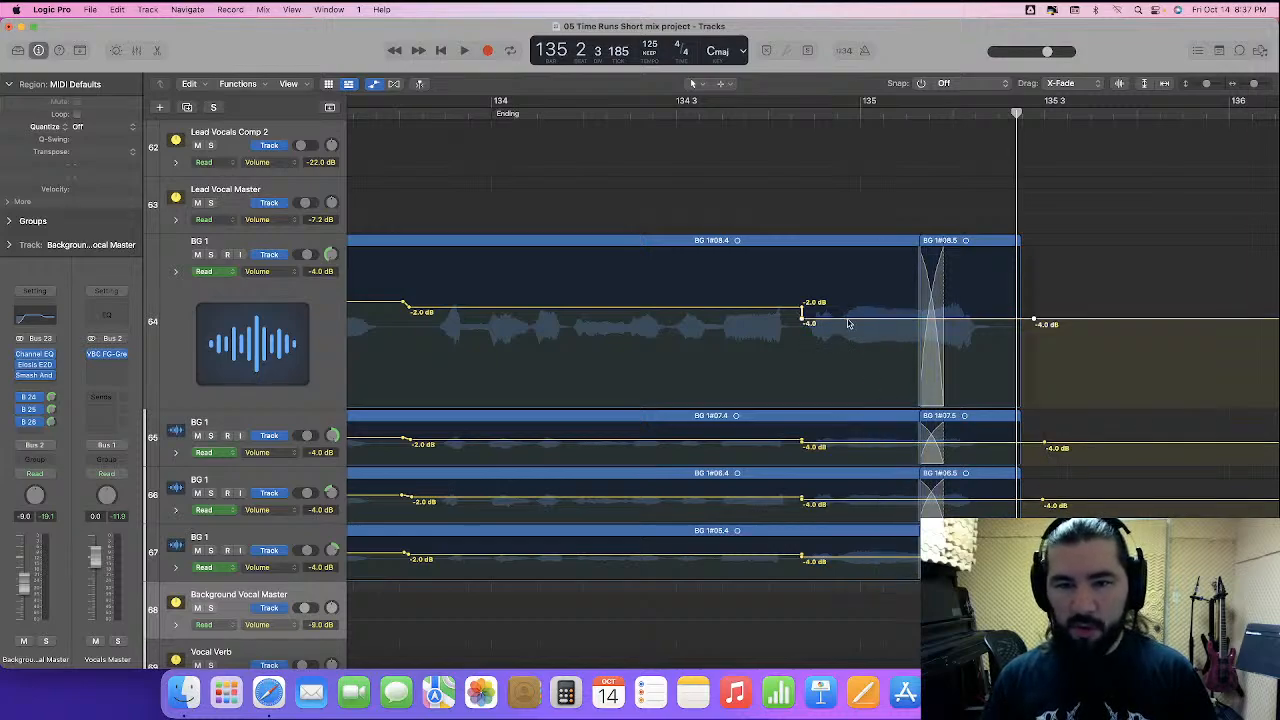
left_click_drag(849, 323, 849, 328)
scroll(467, 110, "left", 5)
scroll(467, 110, "left", 2)
double_click(467, 110)
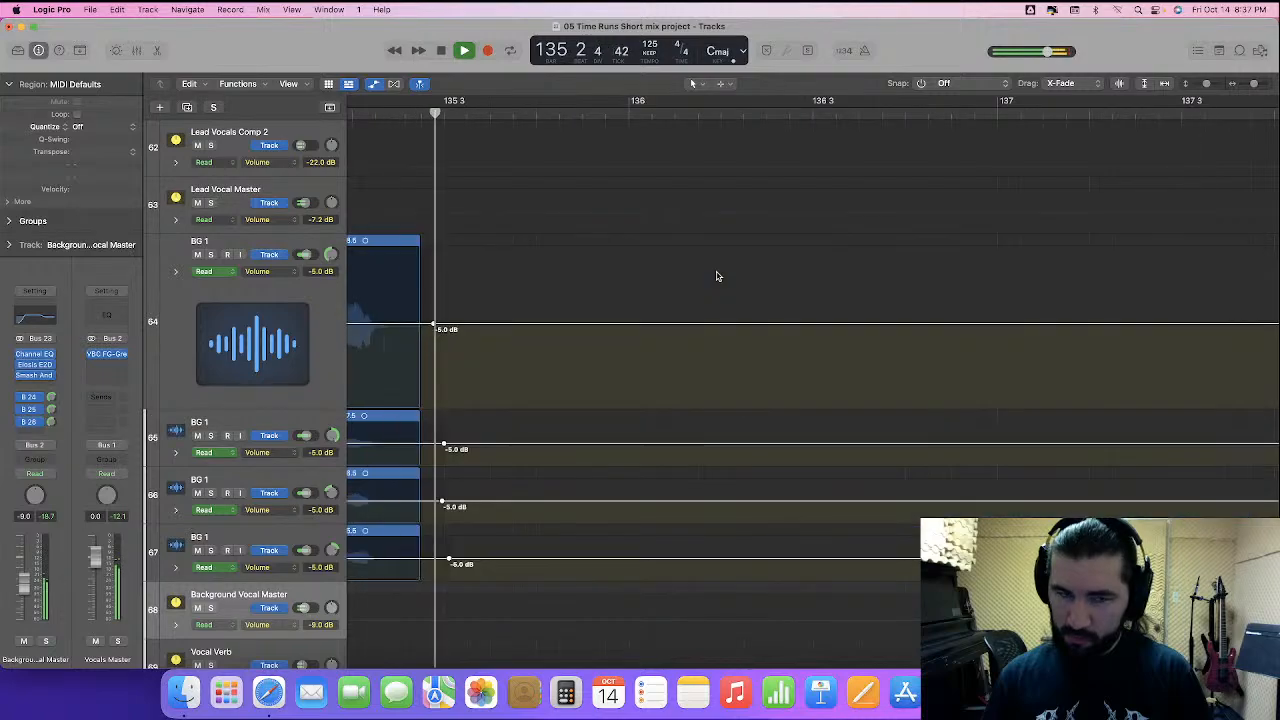
- Stop playback and delete the extra volume points past the end of the four BG 1 regions
key("space")
left_click_drag(428, 246, 479, 568)
key("Delete")
- Return the playhead to the start of the song and restore the first BG 1 track's compact height
key("super+Left")
key("super+Left")
key("super+Left")
key("super+Left")
key("super+Left")
key("super+Left")
key("super+Left")
key("super+Left")
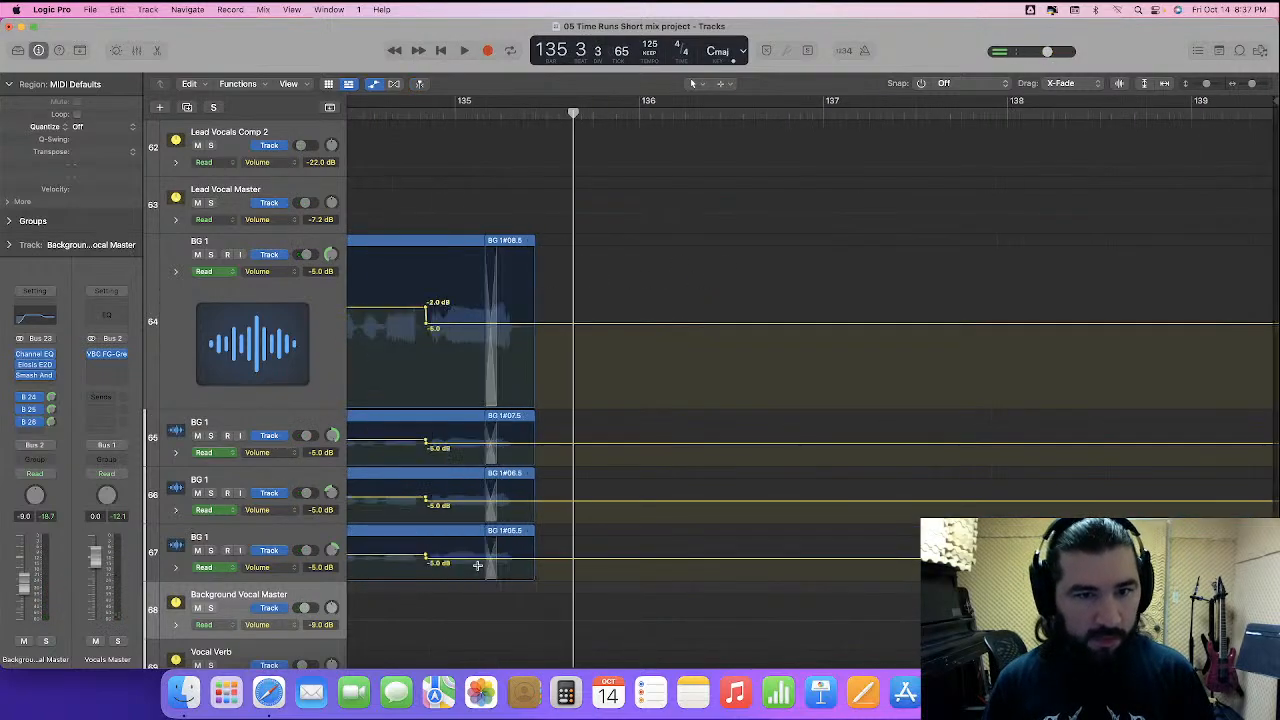
key("super+Left")
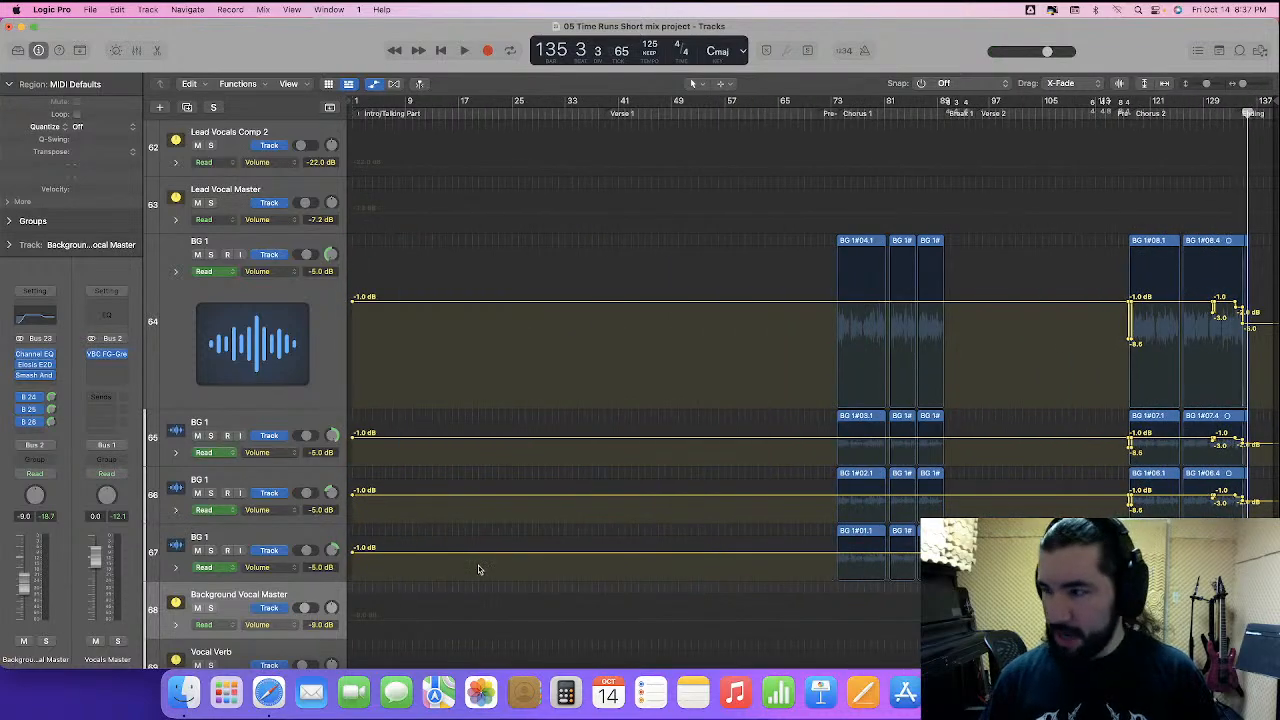
key("Return")
left_click_drag(257, 407, 260, 290)
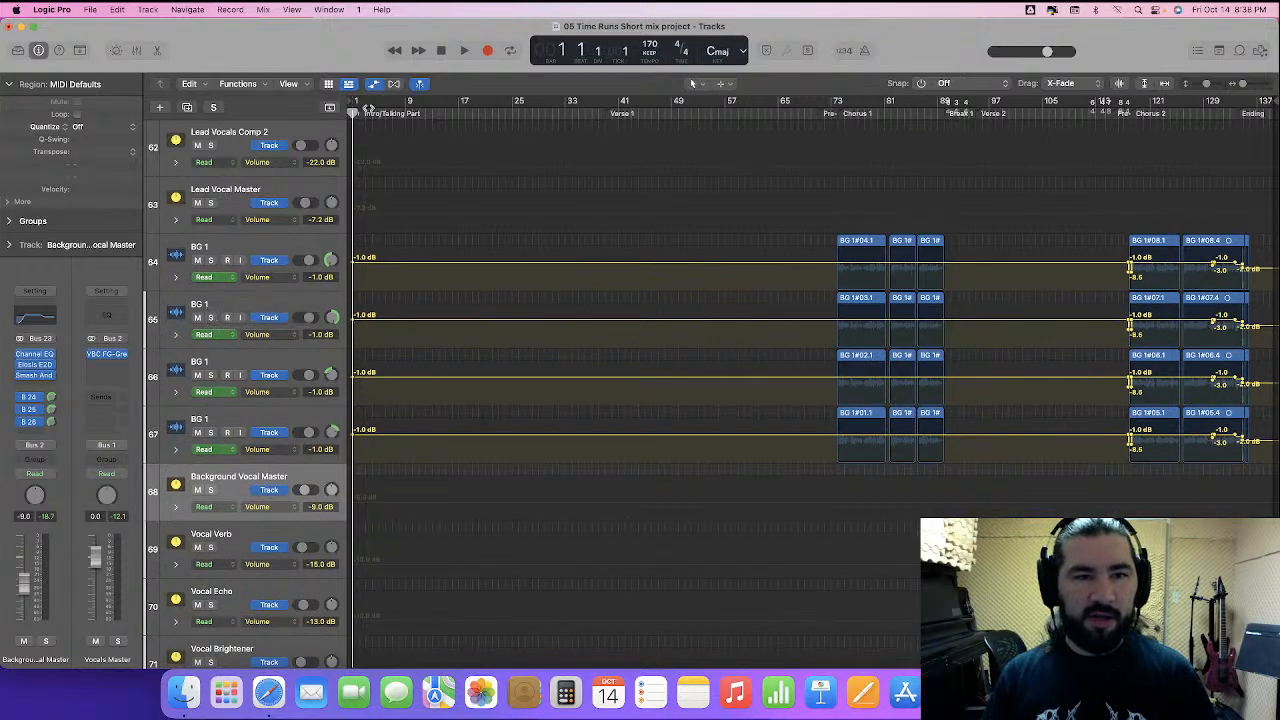
- Hide the track automation and reduce tracks 56 and 57, the enlarged lead vocal and its double, to compact height
key("super+Up")
scroll(580, 287, "up", 5)
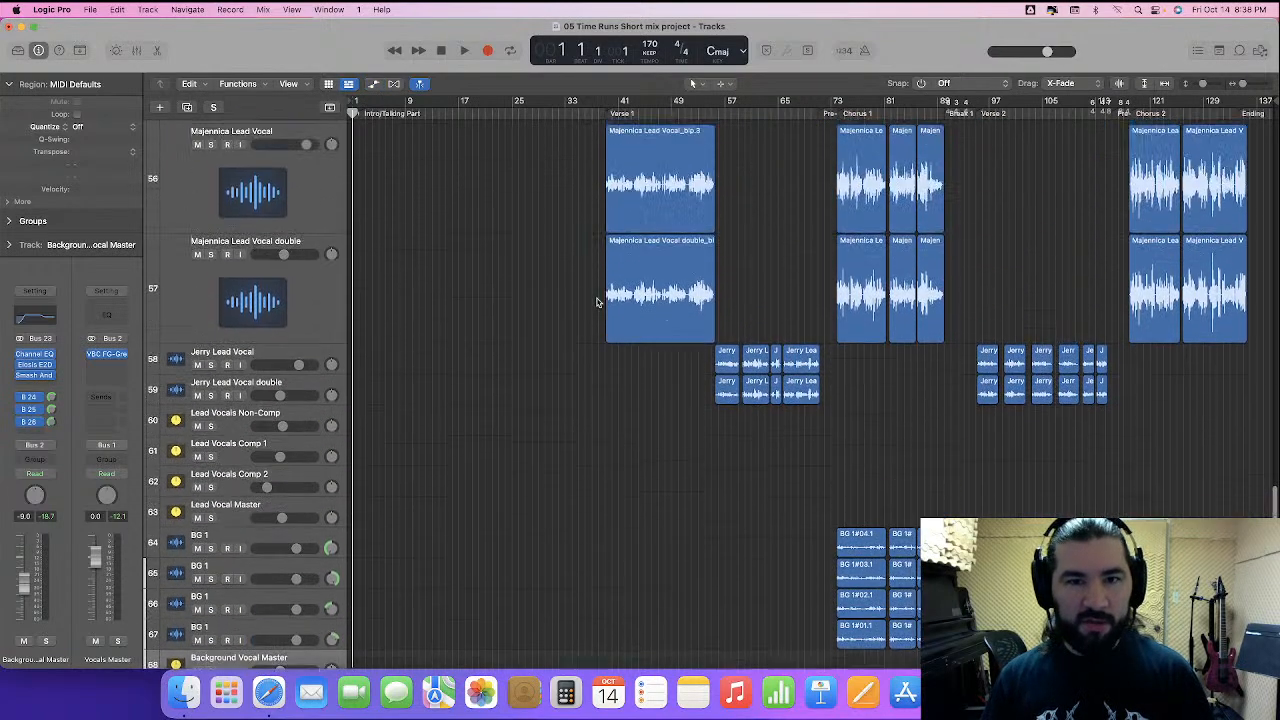
left_click_drag(272, 289, 274, 204)
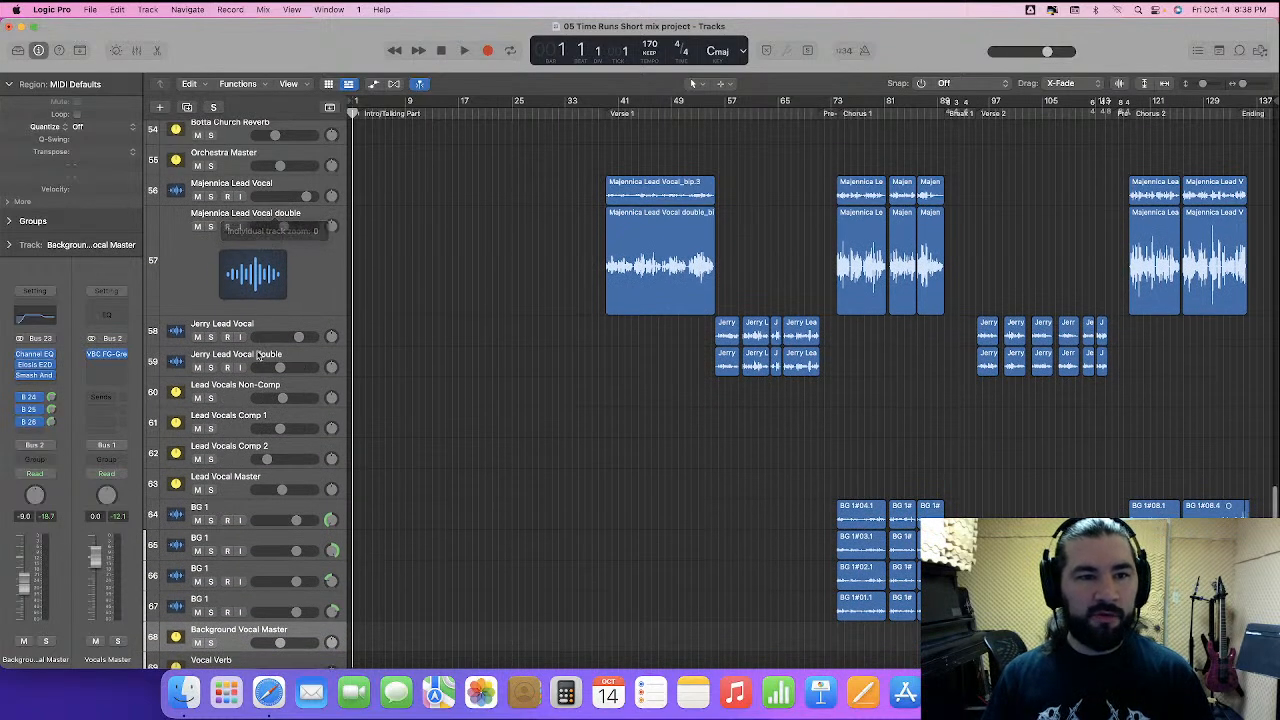
left_click_drag(261, 318, 266, 238)
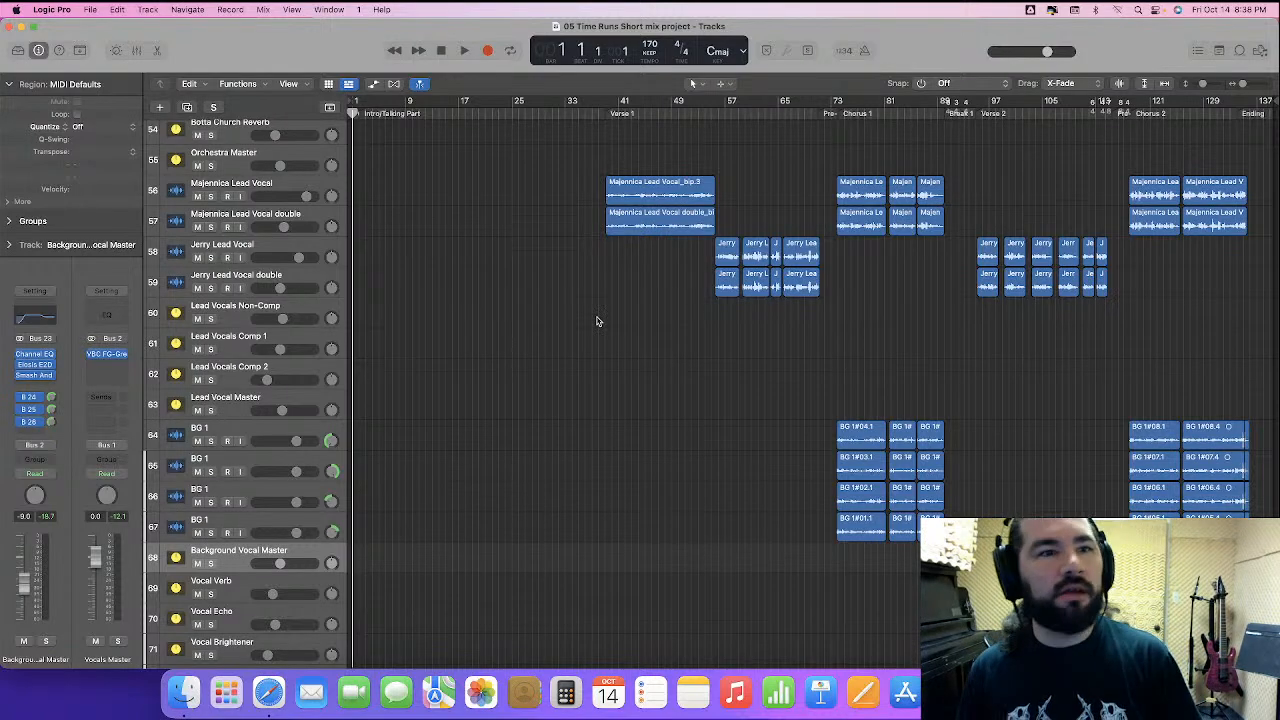
- Open the 06 A New Place mix project from its folder inside the MIXING folder, replacing the current project
left_click(89, 10)
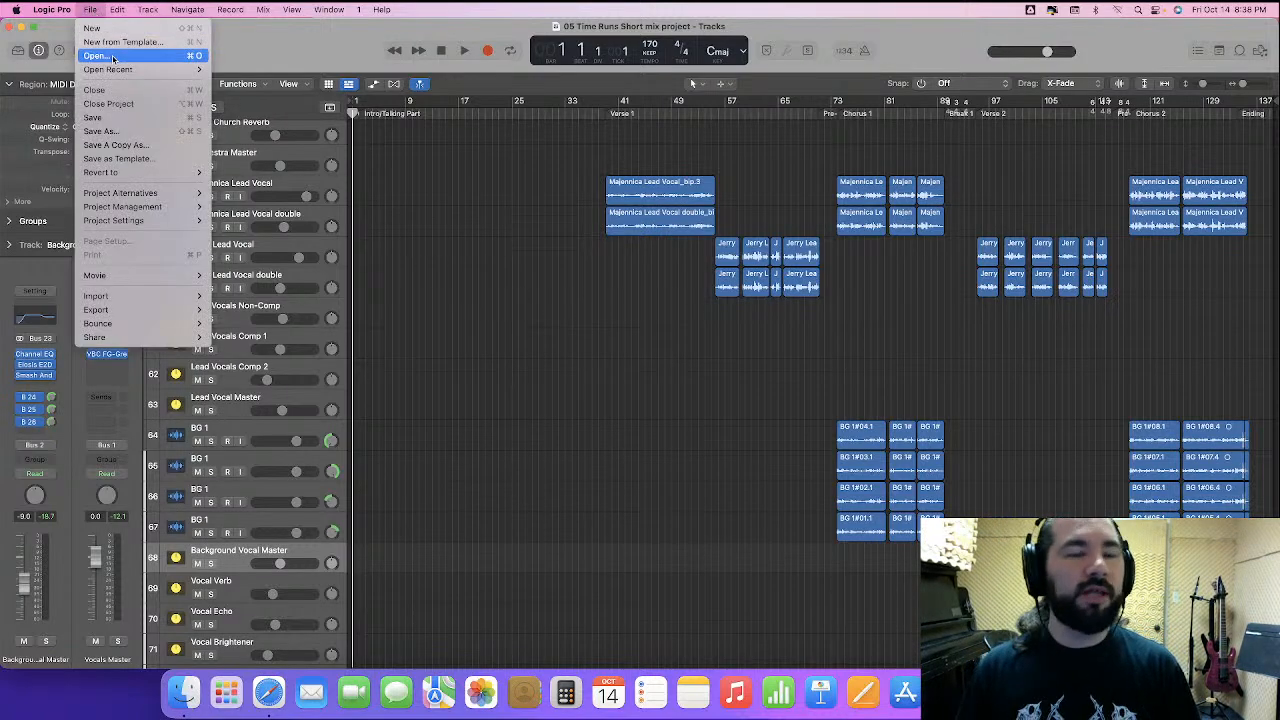
left_click(113, 58)
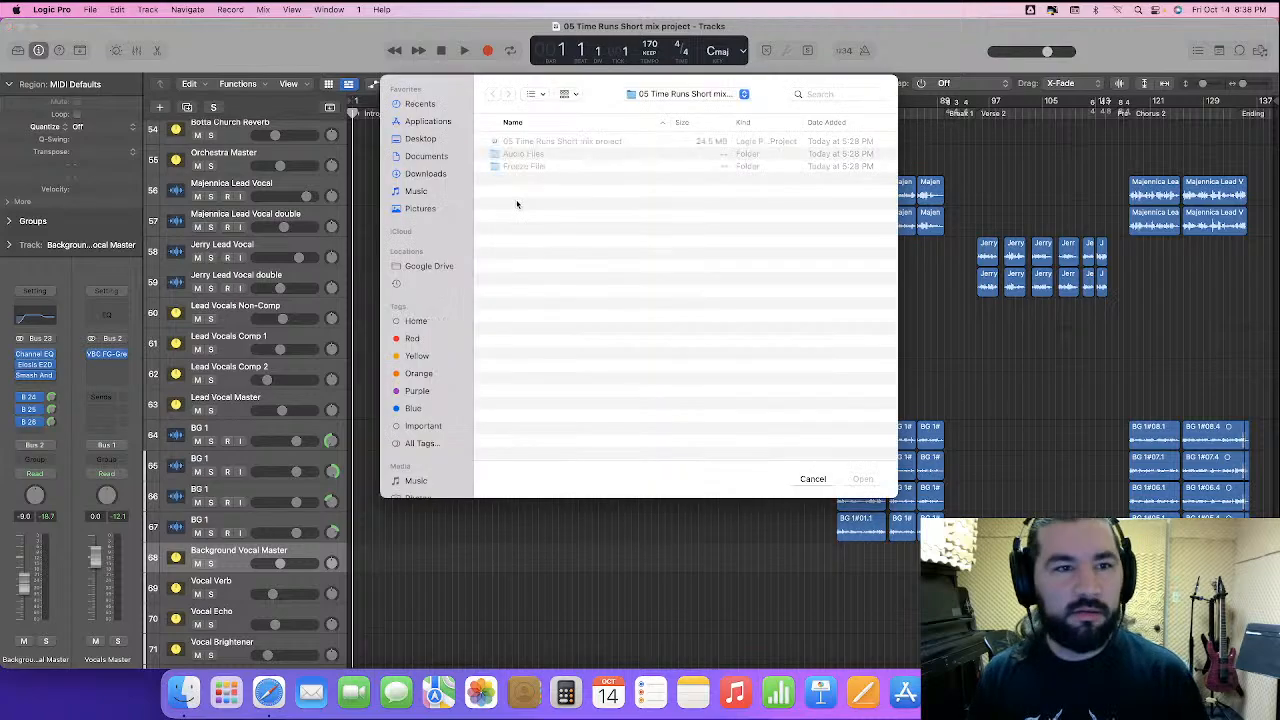
left_click(682, 94)
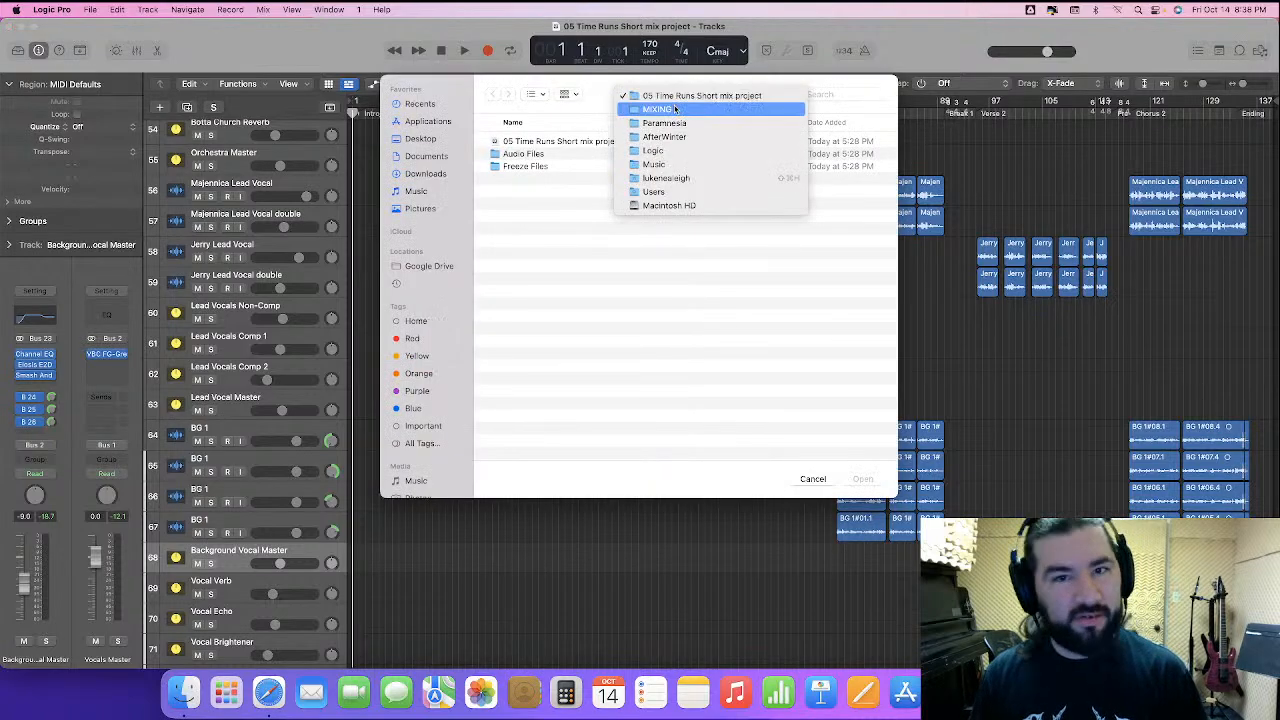
left_click(677, 110)
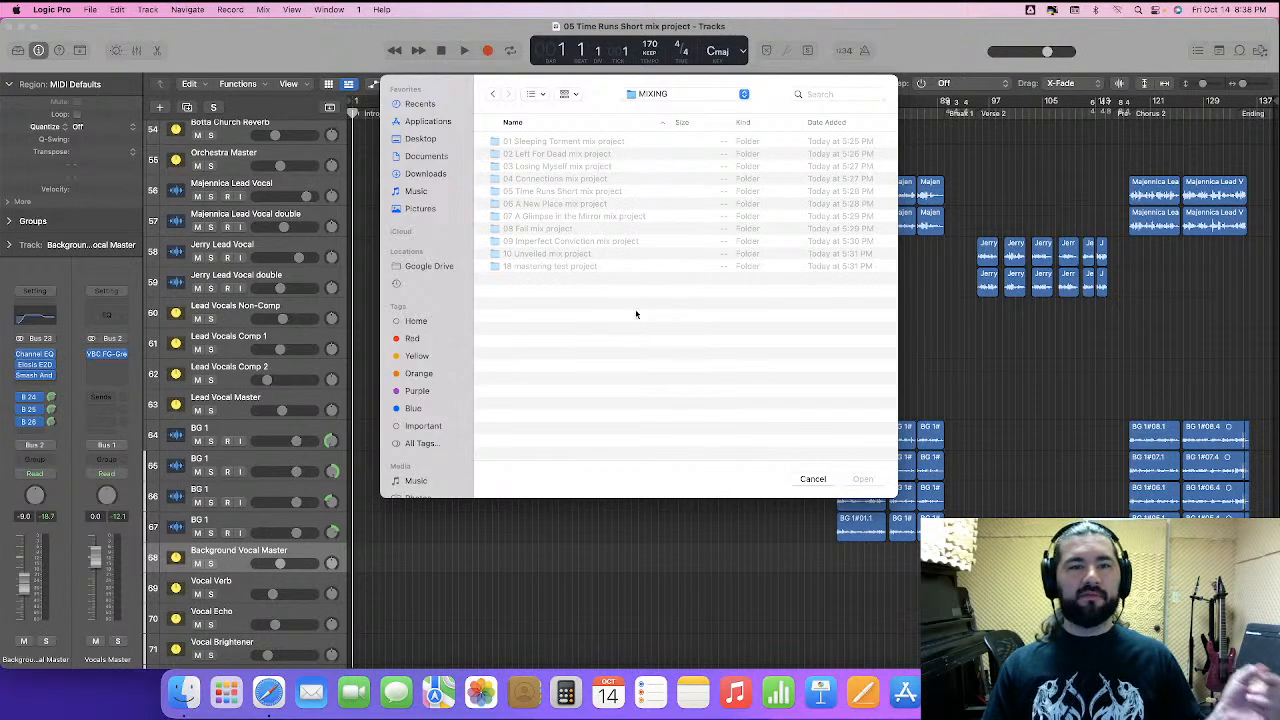
double_click(580, 204)
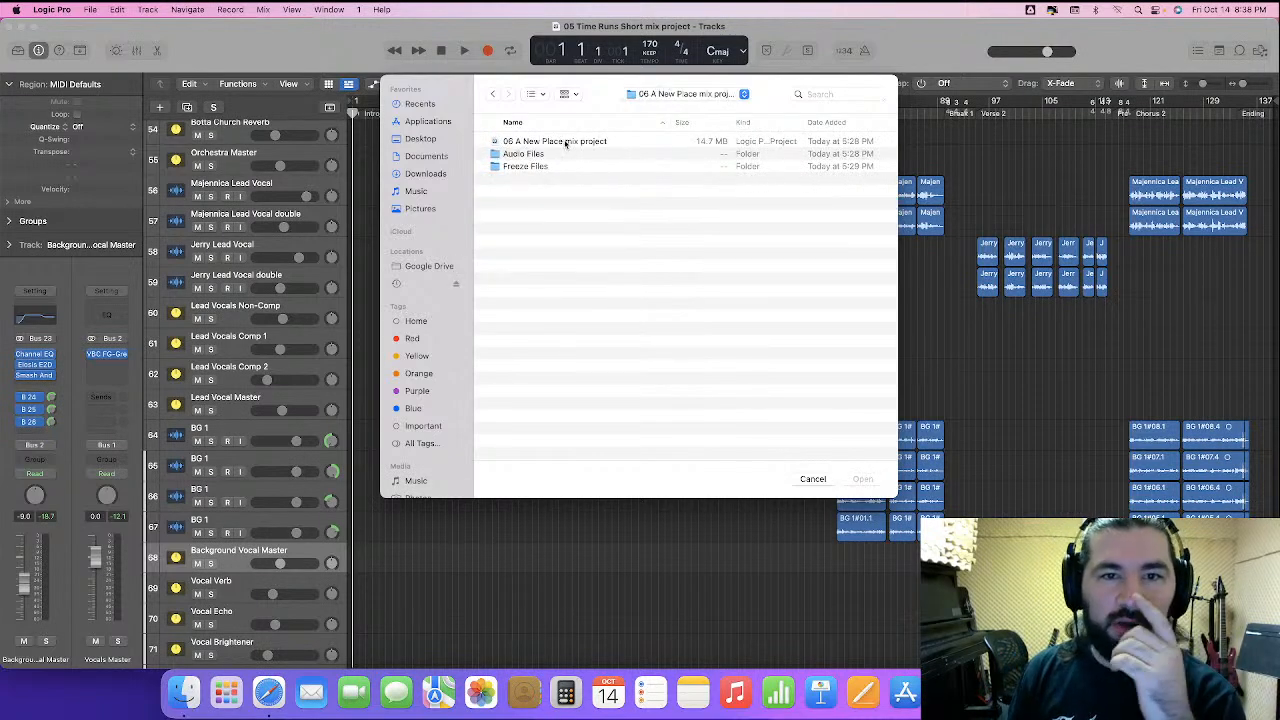
double_click(558, 141)
left_click(645, 270)
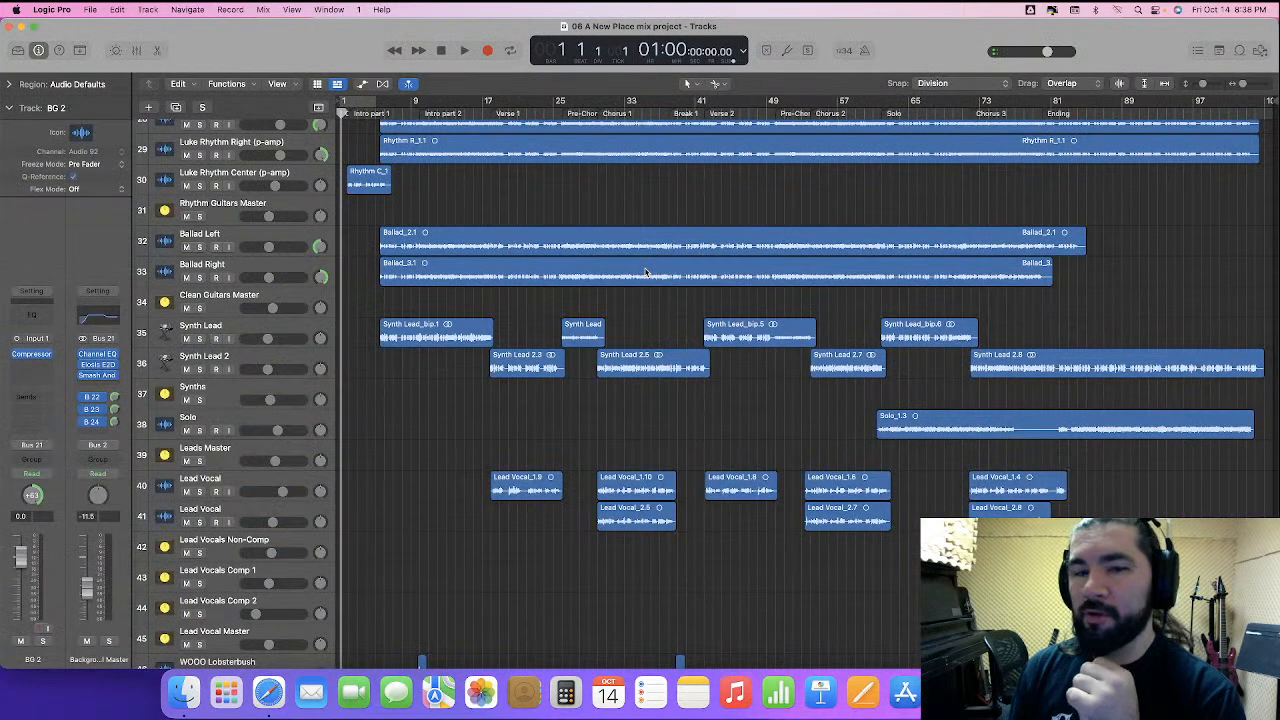
- Check the background vocal tracks and their automation, hide the automation again, and return toward the drum tracks
scroll(645, 271, "down", 10)
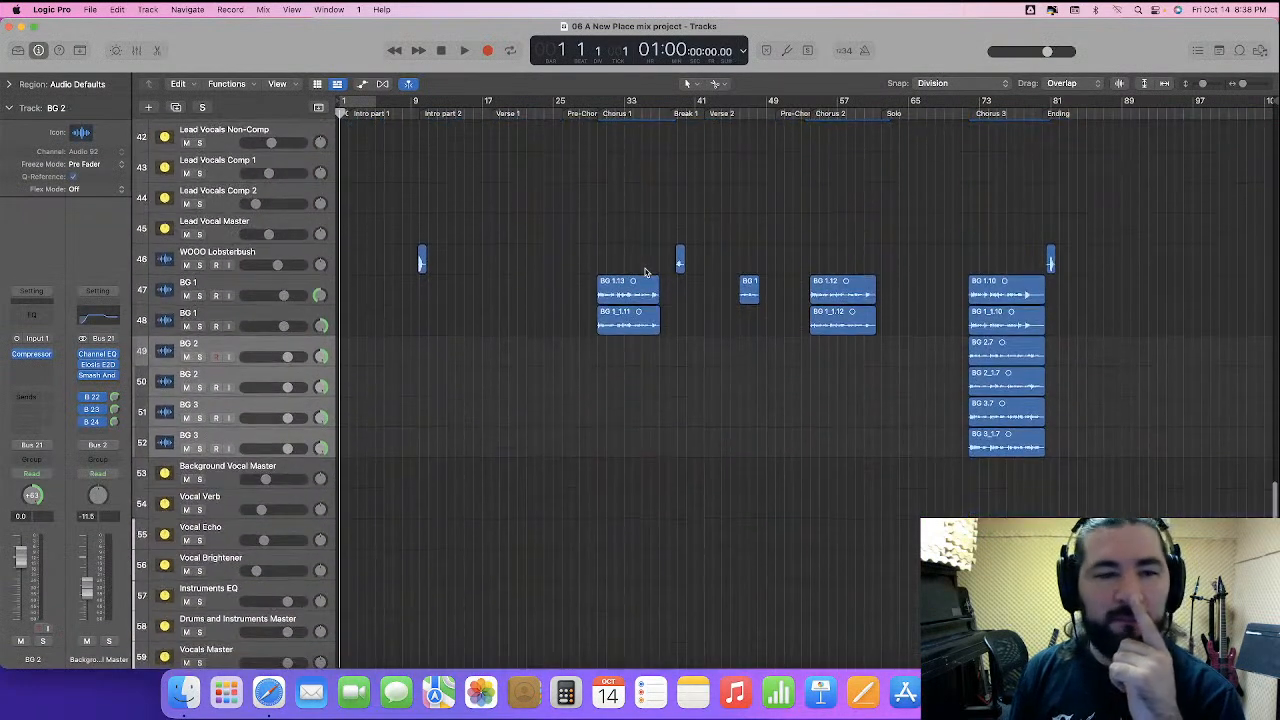
left_click(362, 85)
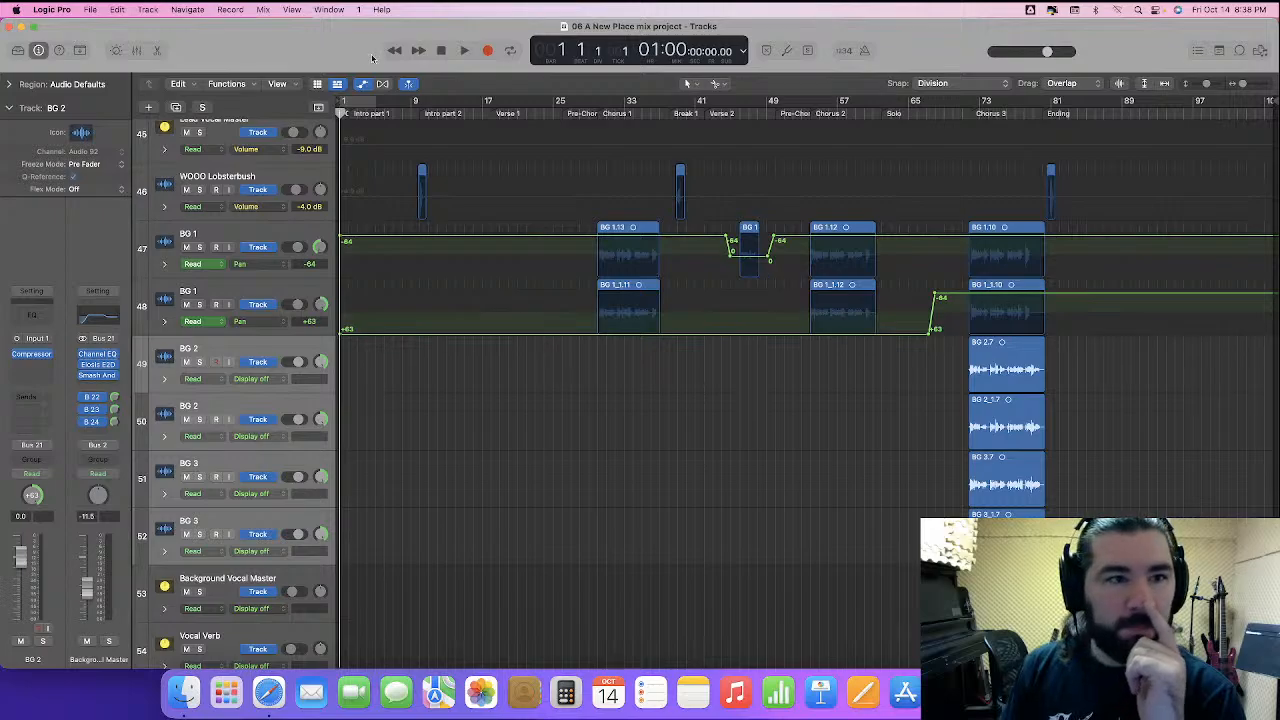
left_click(362, 84)
scroll(614, 299, "up", 3)
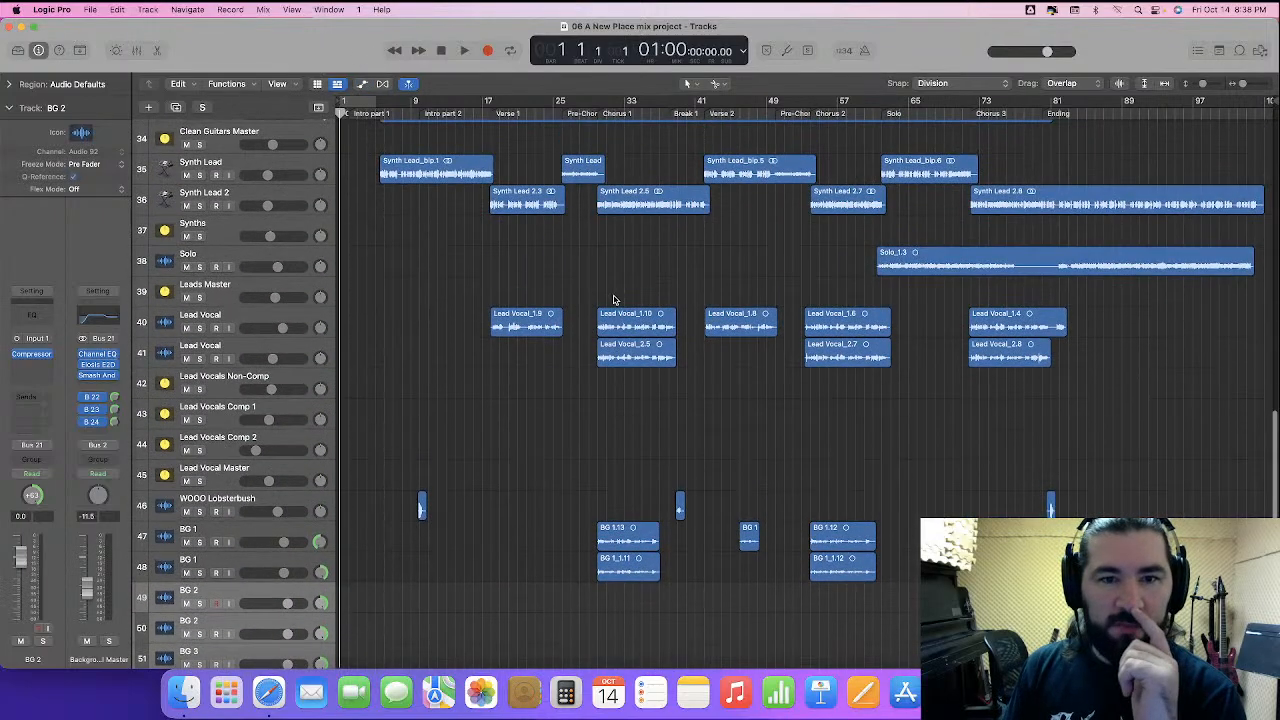
scroll(608, 288, "up", 15)
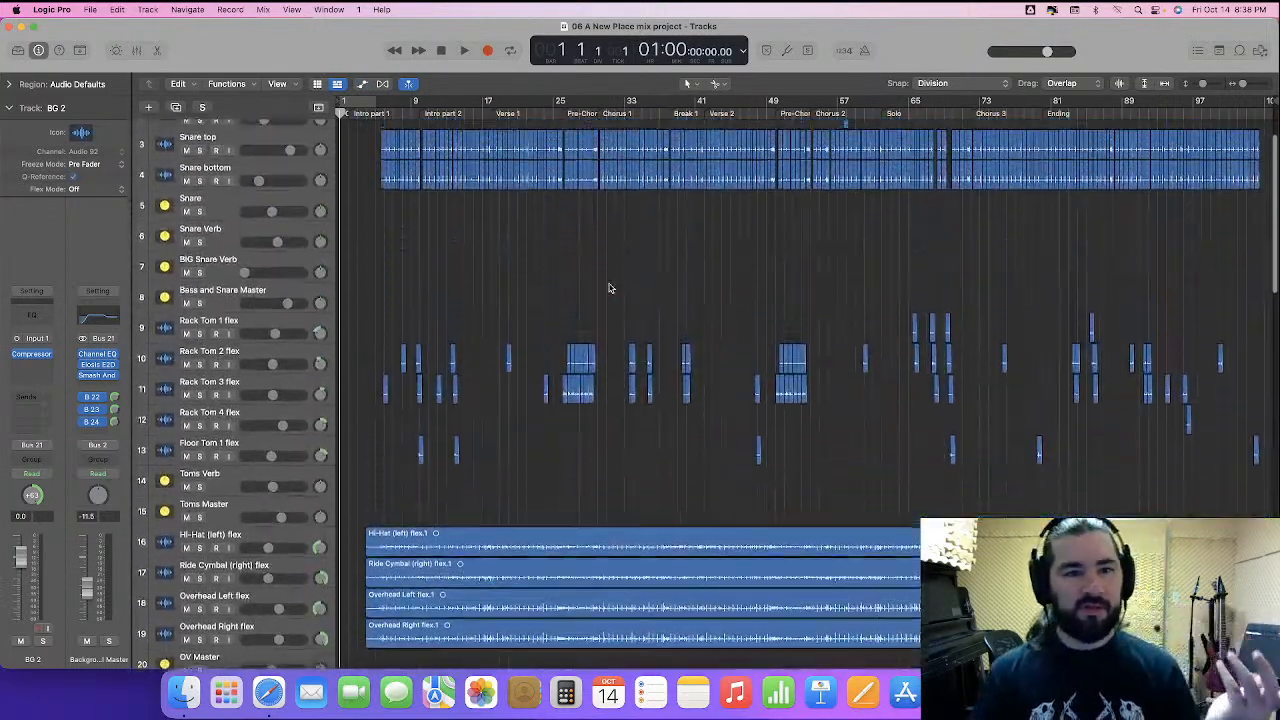
- Show the mixer and add a send to Bus 32 on the Router channel, with its level at 0.0 dB
key("x")
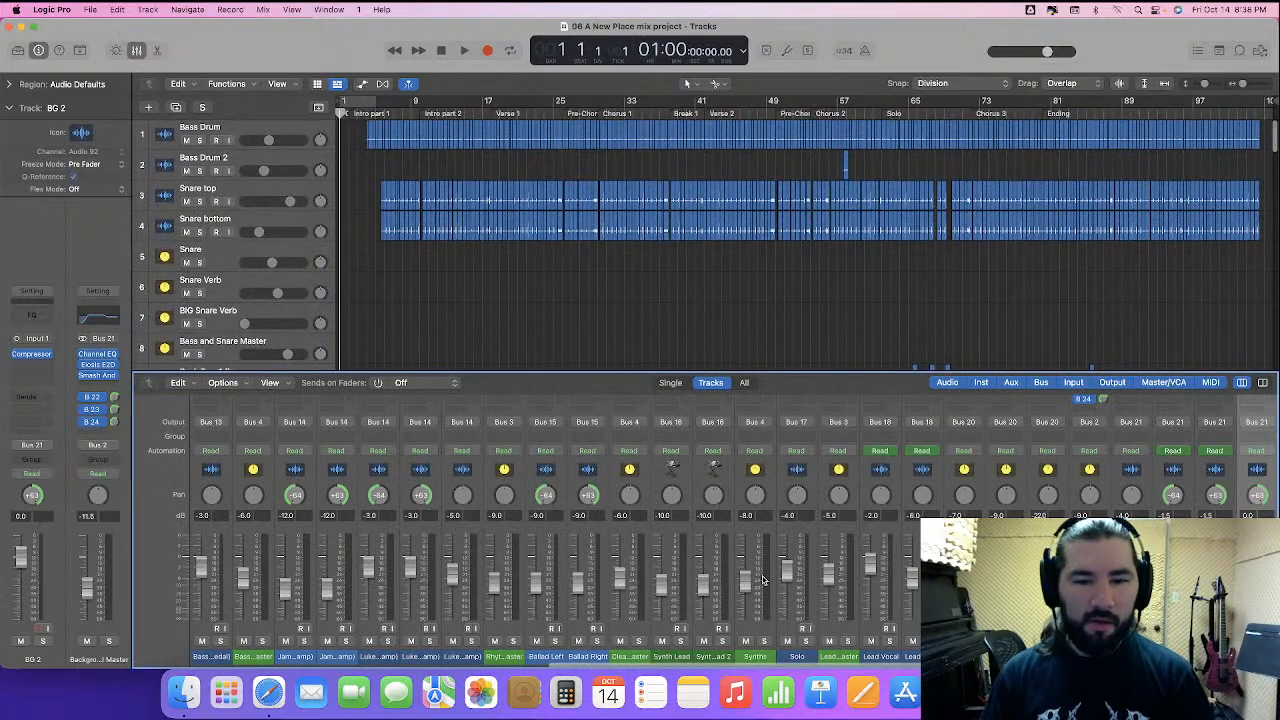
scroll(793, 575, "left", 2)
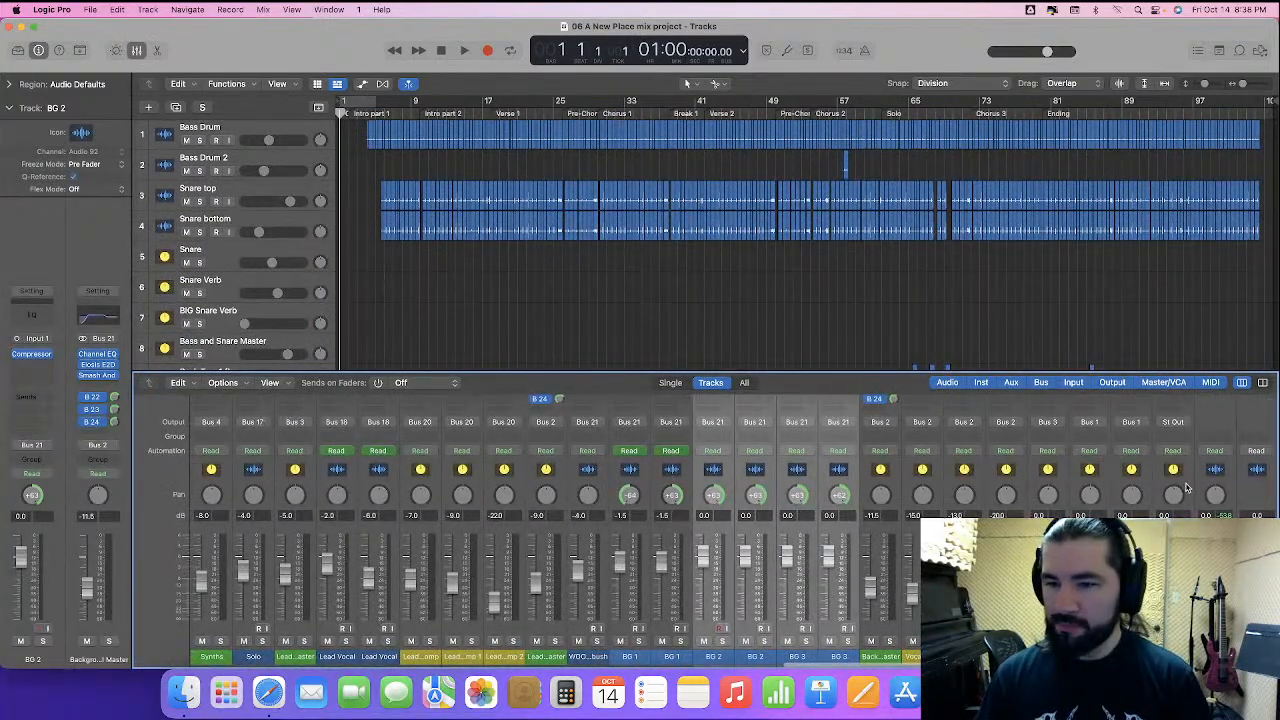
left_click(1187, 488)
scroll(1187, 488, "up", 4)
left_click(1172, 477)
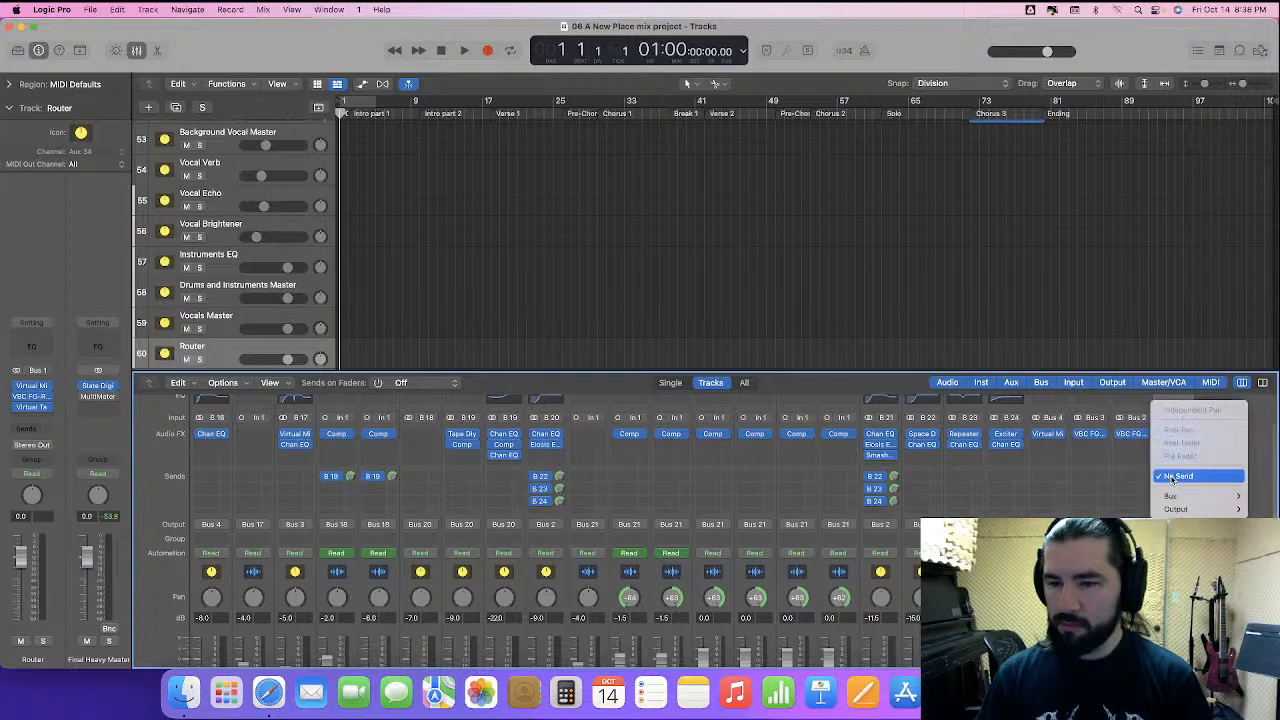
mouse_move(1172, 496)
left_click(966, 556)
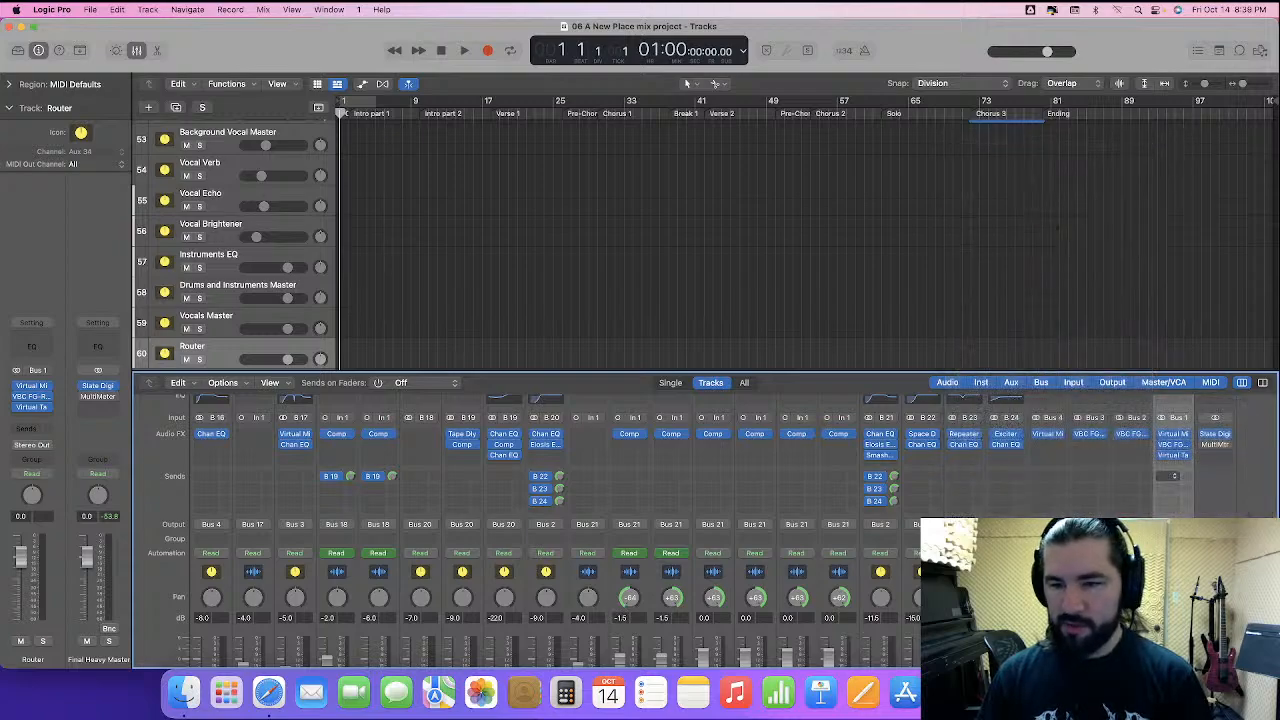
double_click(1187, 477)
type("0")
key("Return")
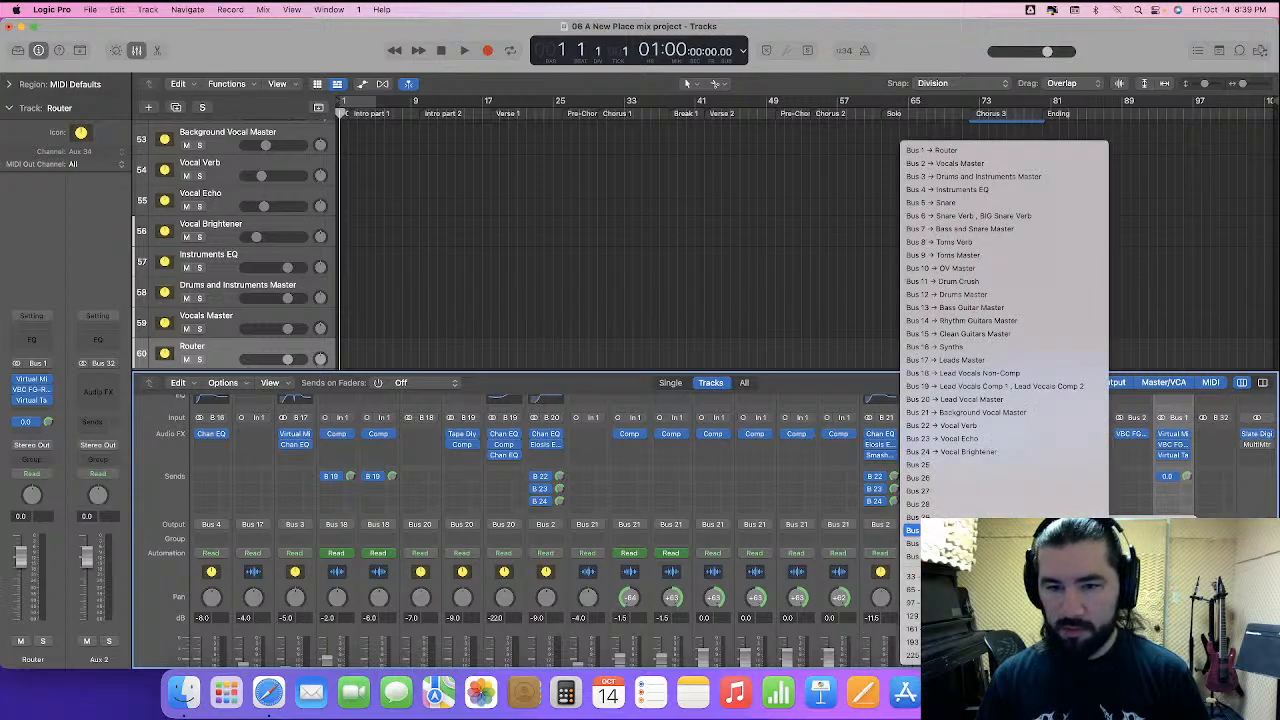
- Route the Bus 32 aux channel to Output 19-20 and rename it Blackhole
mouse_move(1150, 541)
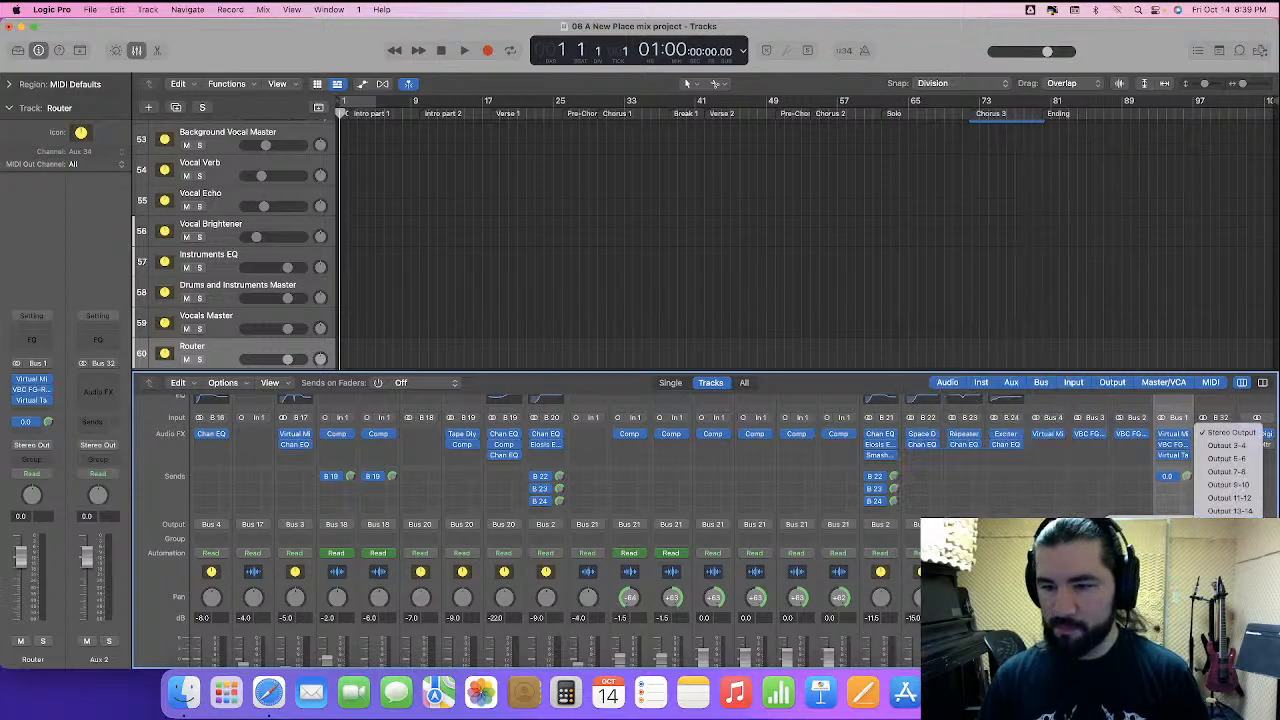
left_click(1228, 549)
scroll(1236, 494, "down", 3)
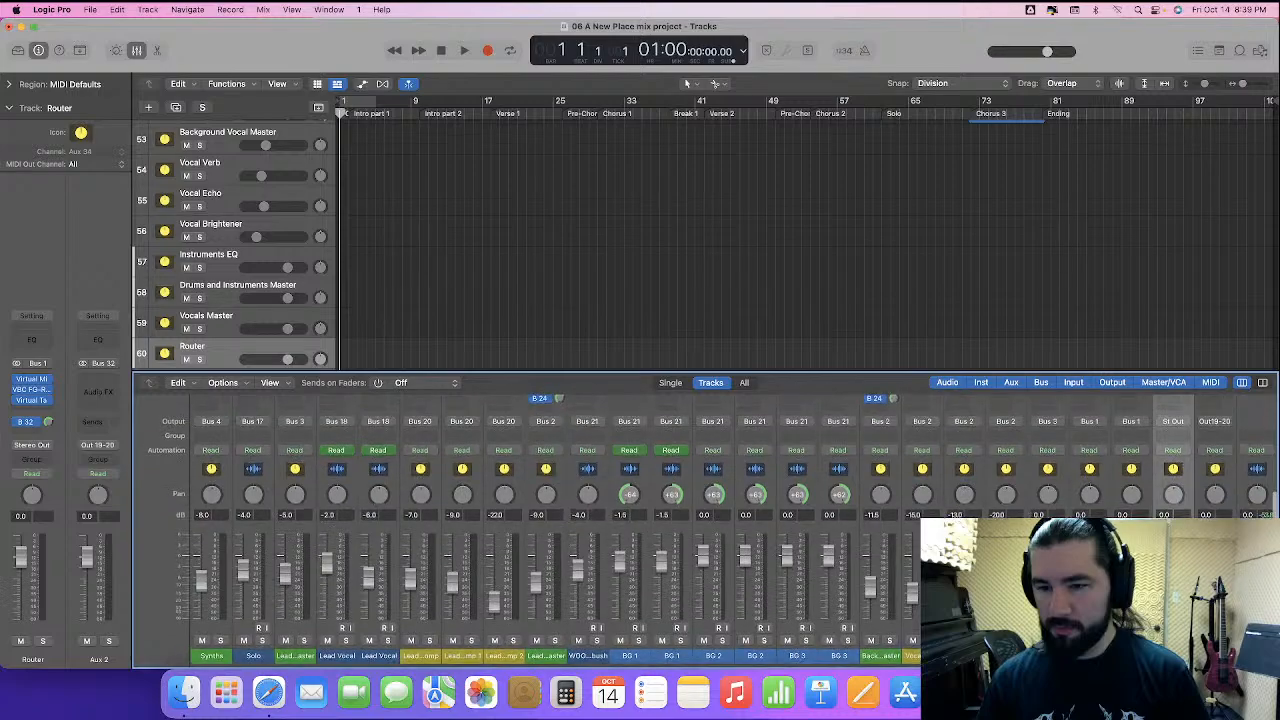
left_click(1230, 500)
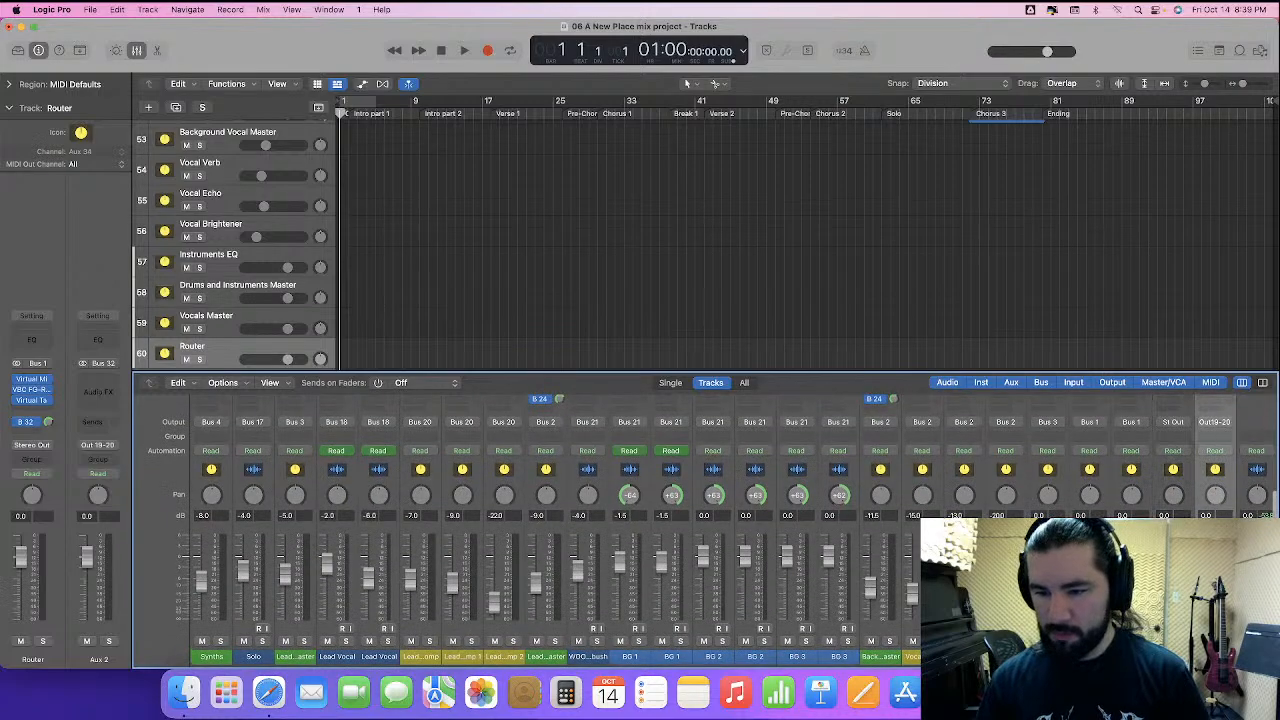
type("Blackhole")
key("Return")
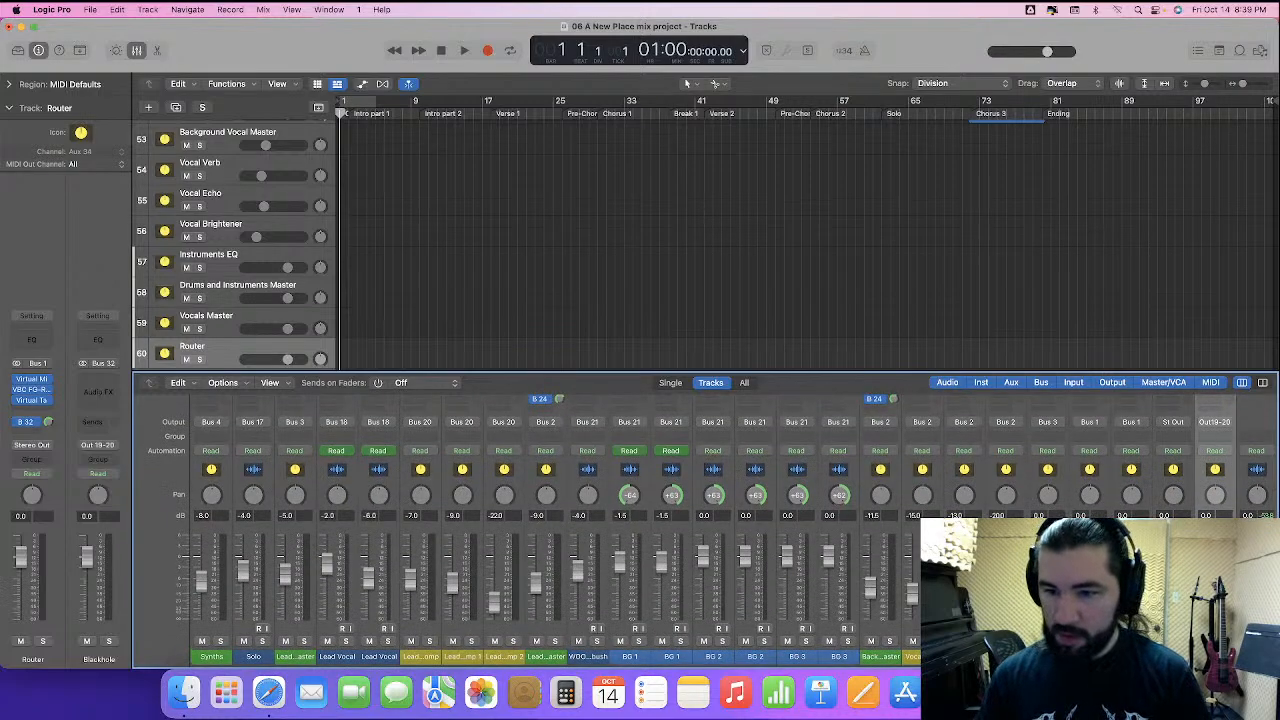
right_click(1230, 488)
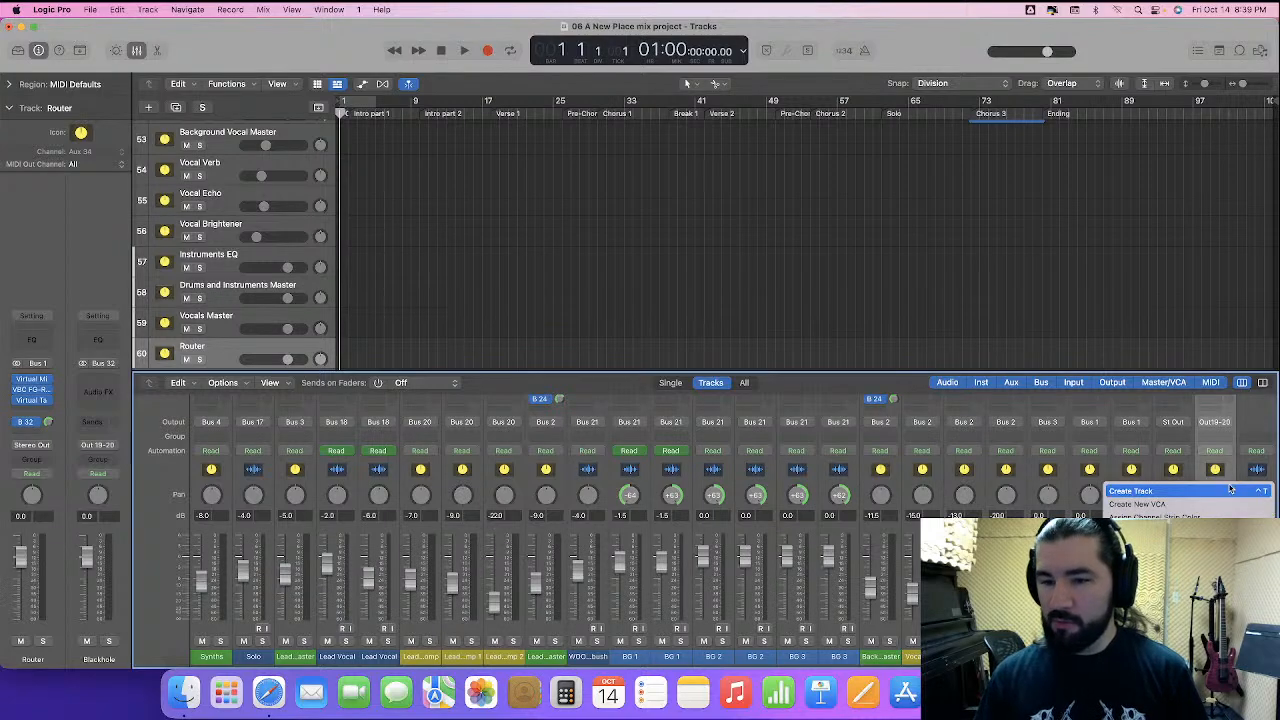
left_click(1165, 517)
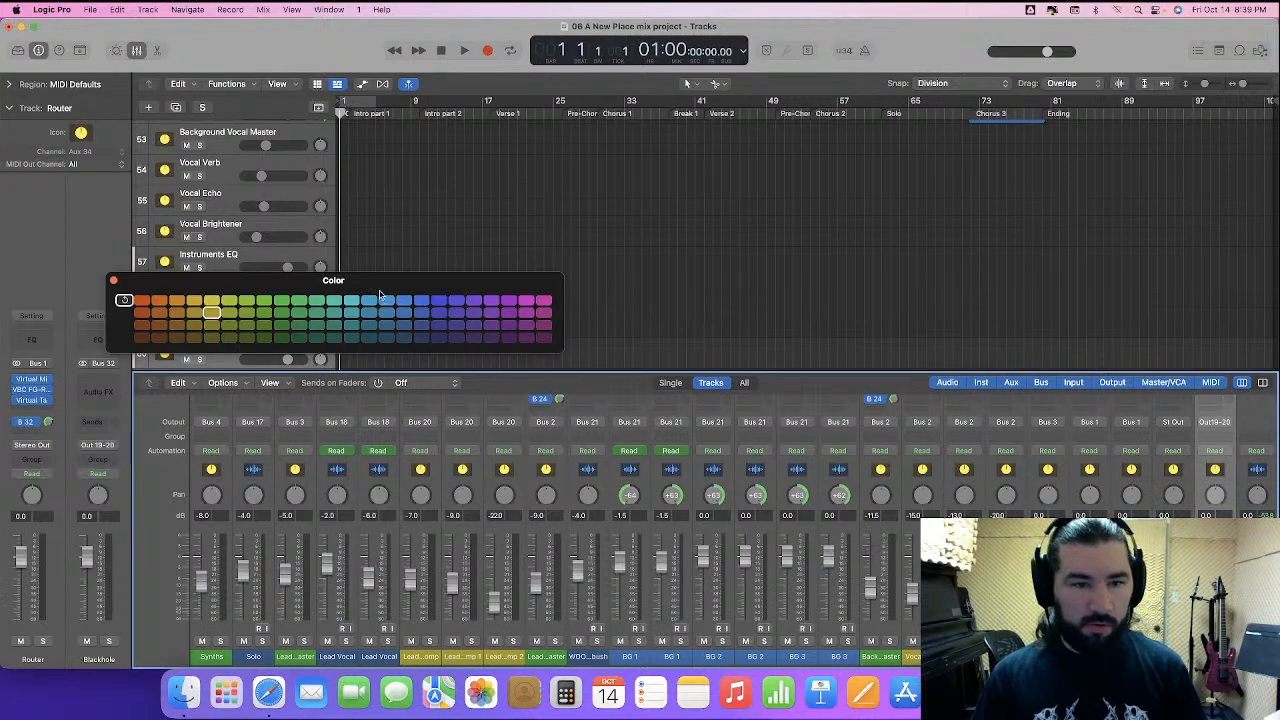
left_click(114, 280)
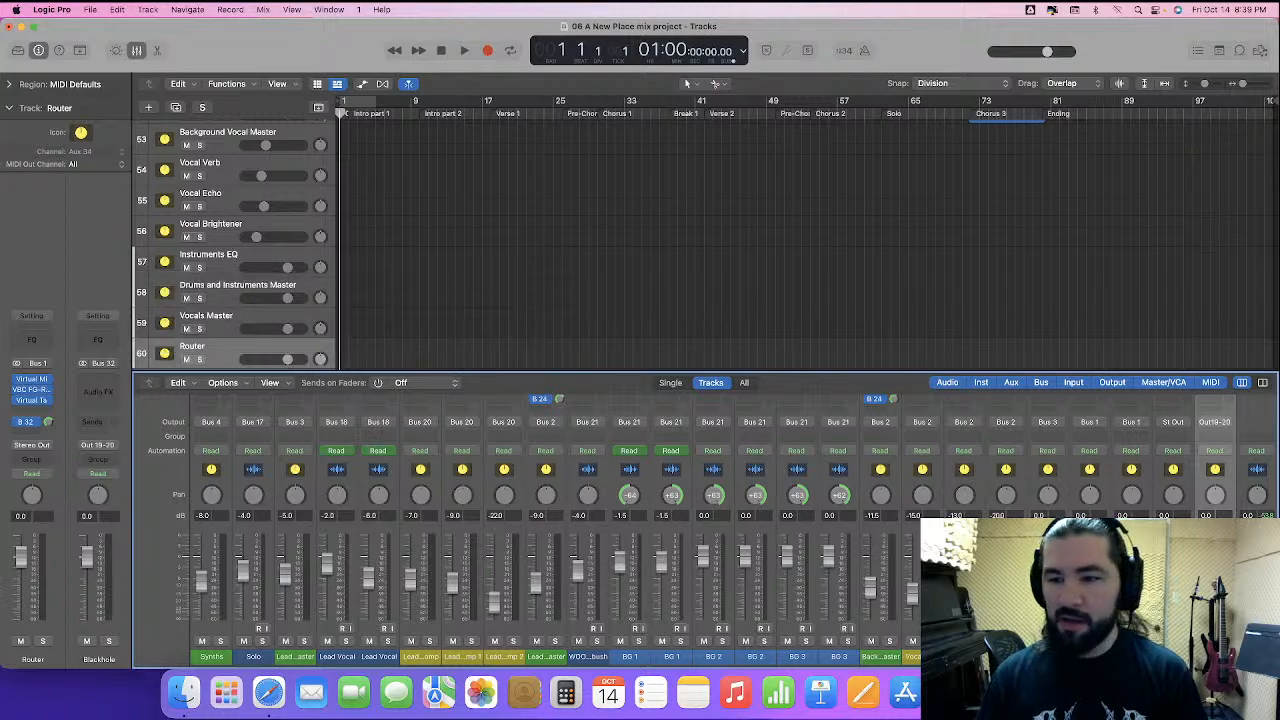
- Set the Blackhole channel to -3.0 dB, bring the Slate Digital plug-in from Final Heavy Master onto it, and hide the mixer
scroll(640, 520, "up", 2)
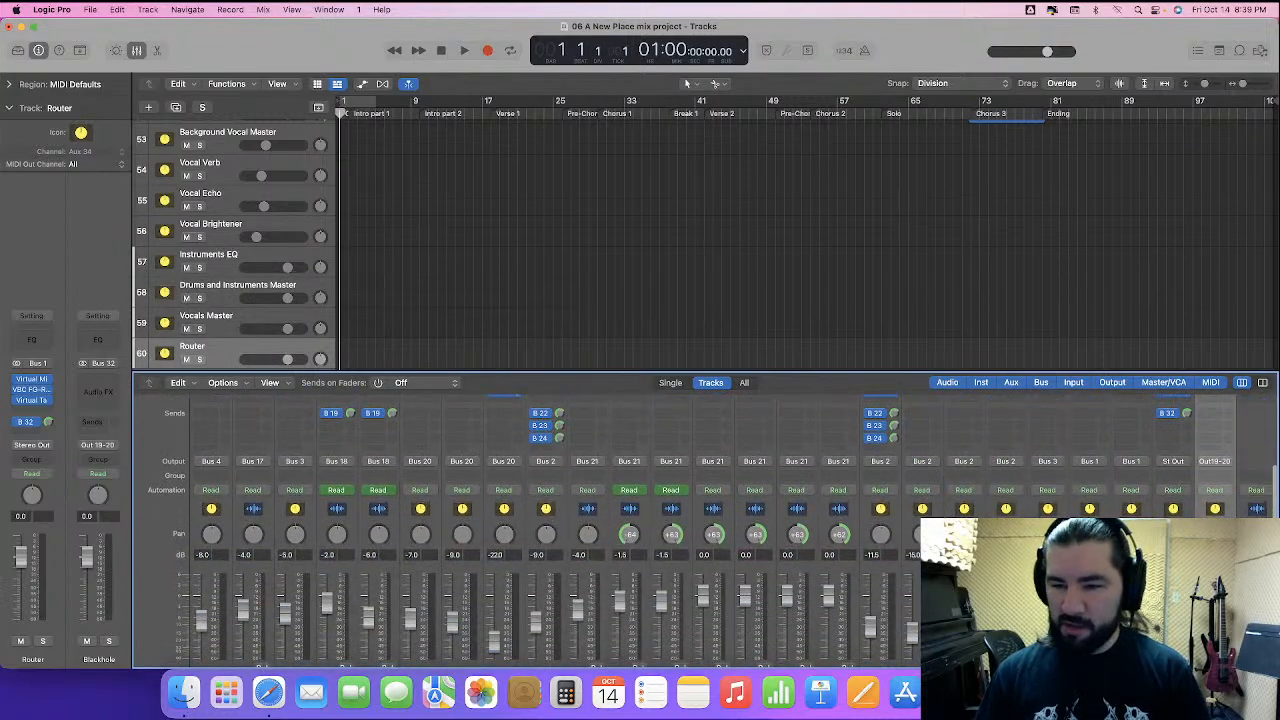
scroll(1257, 483, "up", 4)
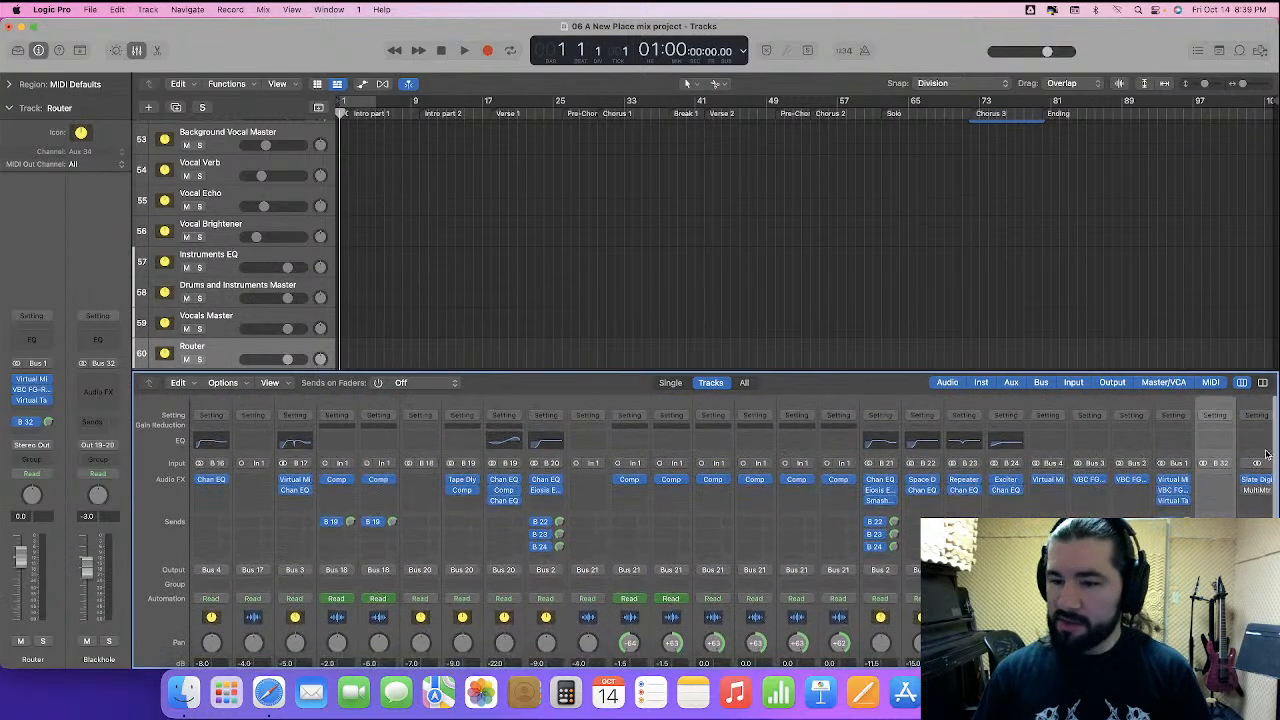
left_click_drag(1257, 483, 1216, 485)
scroll(1216, 485, "down", 5)
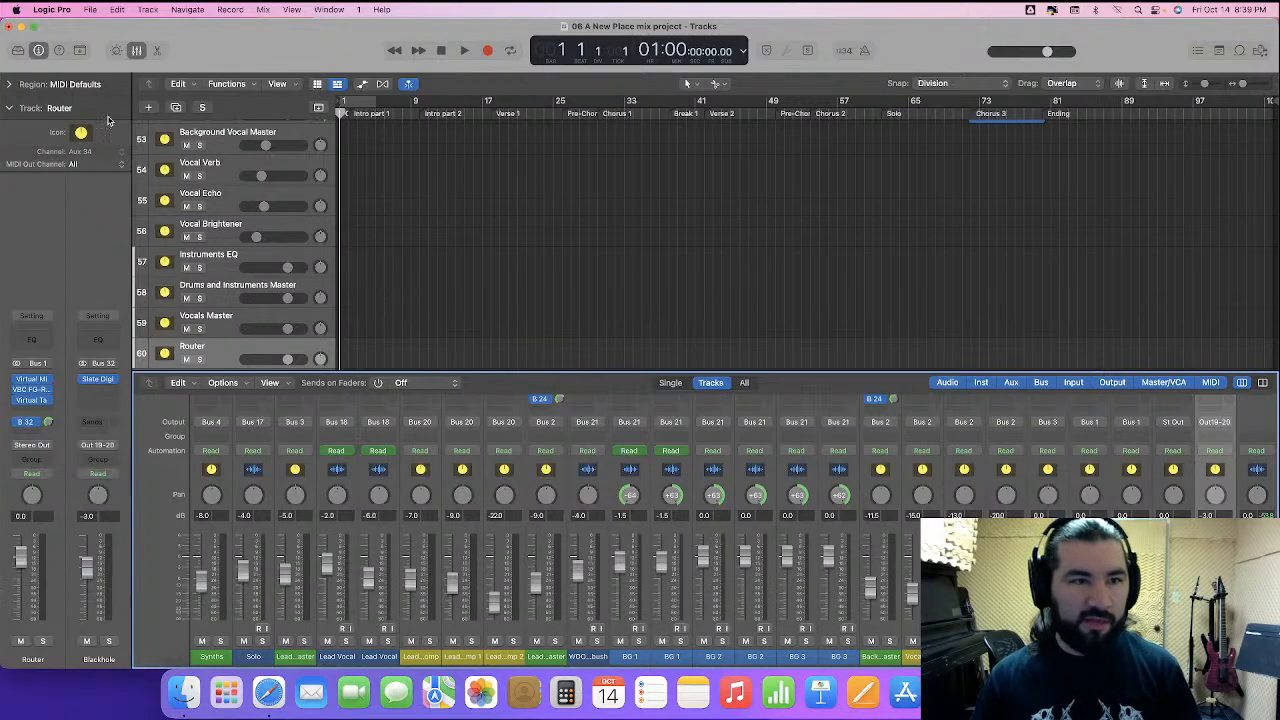
left_click(139, 50)
- Select the Bass Drum track at the start of the track list
scroll(320, 483, "up", 10)
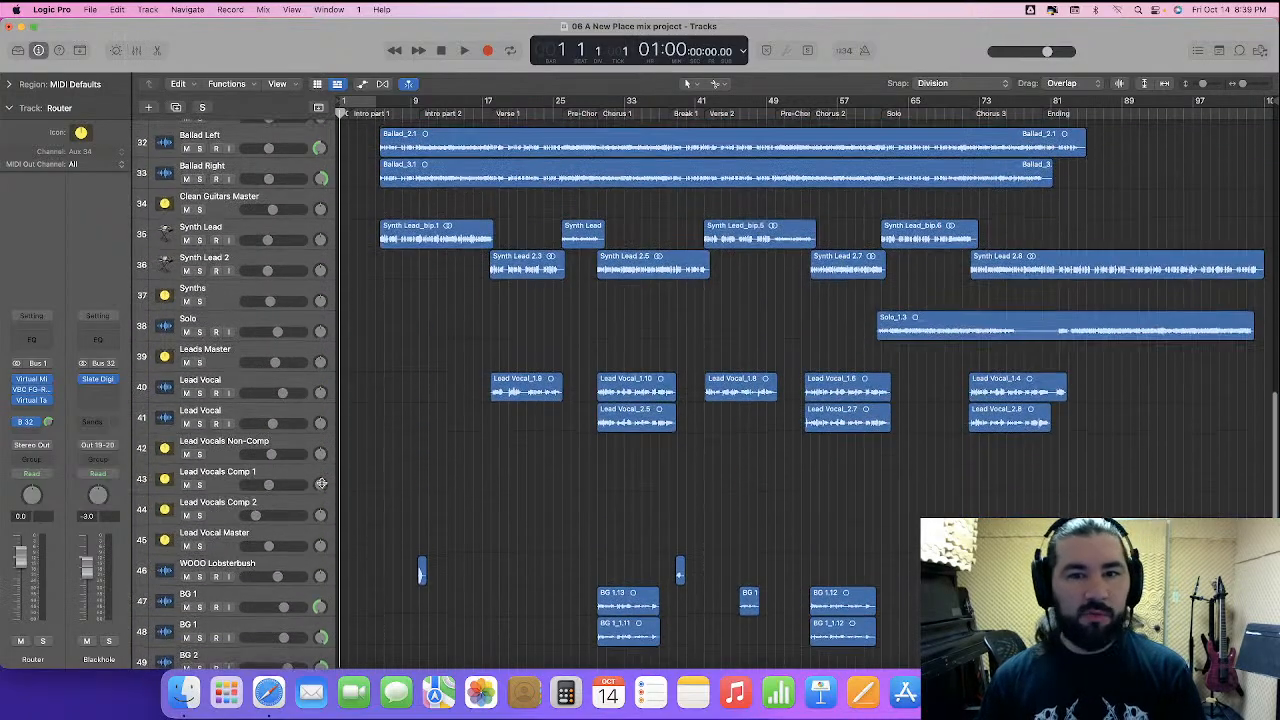
scroll(321, 483, "up", 8)
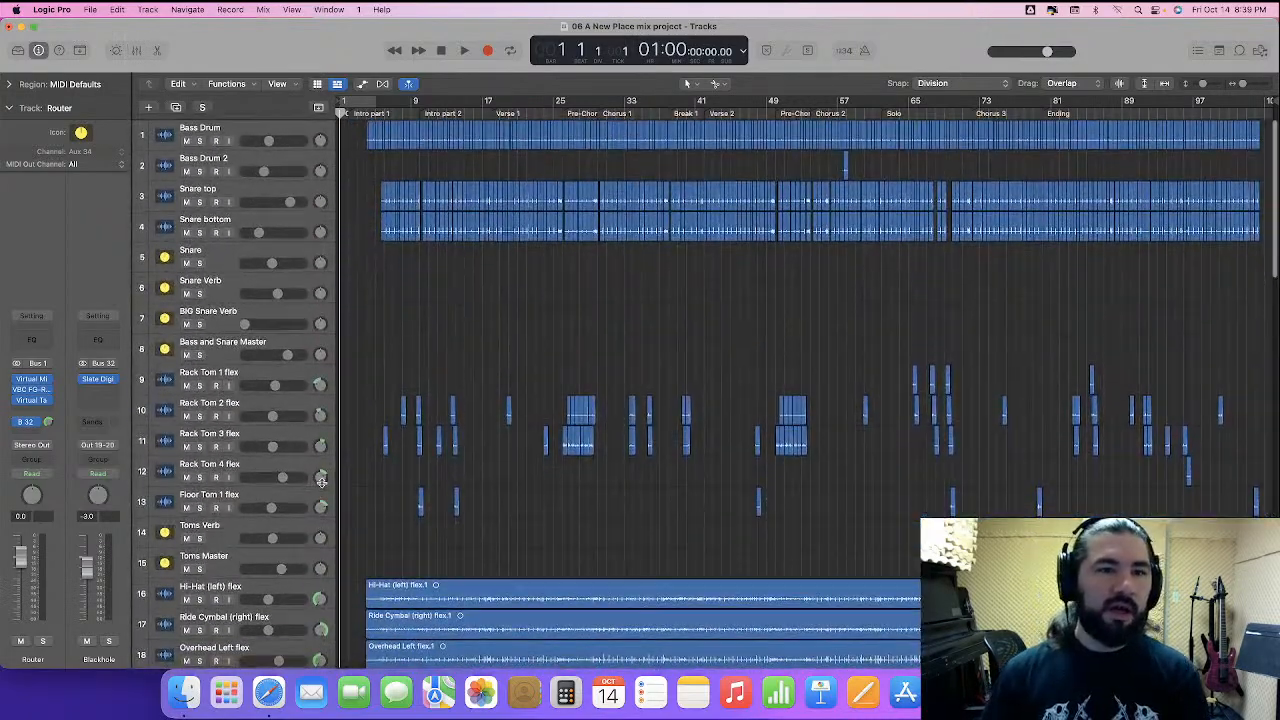
left_click(246, 131)
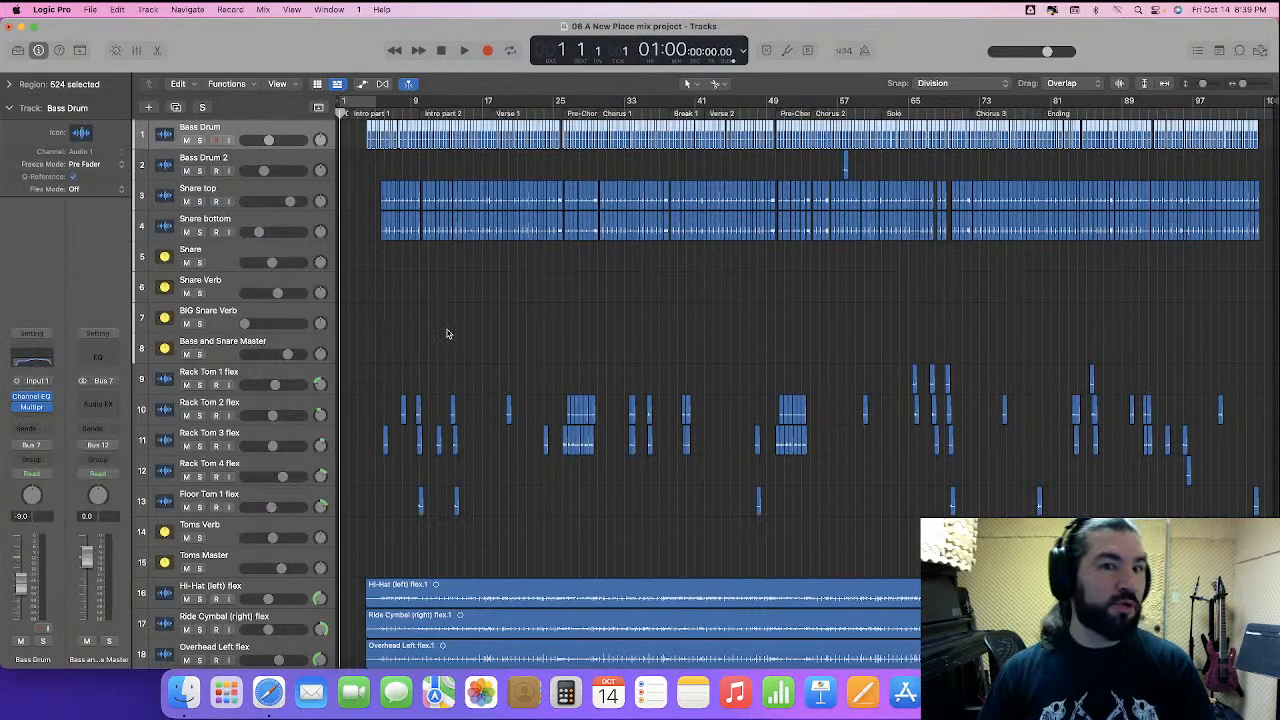
- Look over the arrangement from the guitars and synths through the background vocals, and return to the drum tracks
scroll(447, 333, "down", 9)
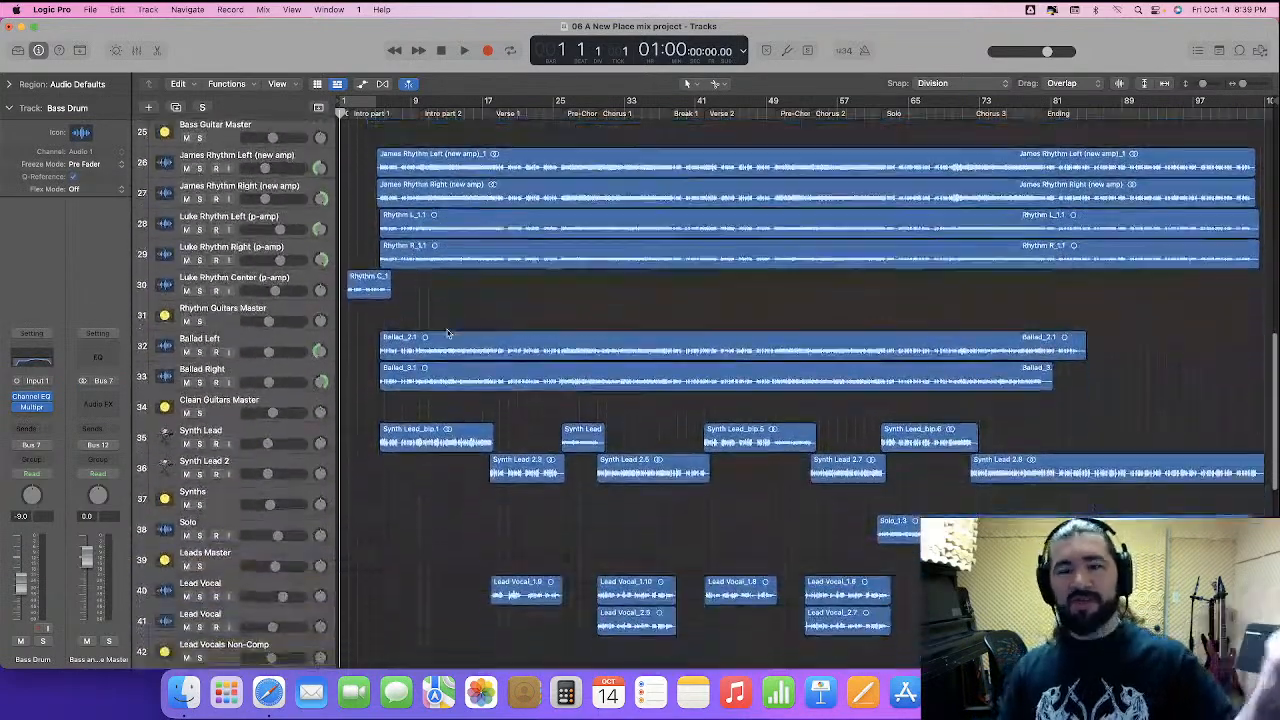
scroll(447, 333, "down", 1)
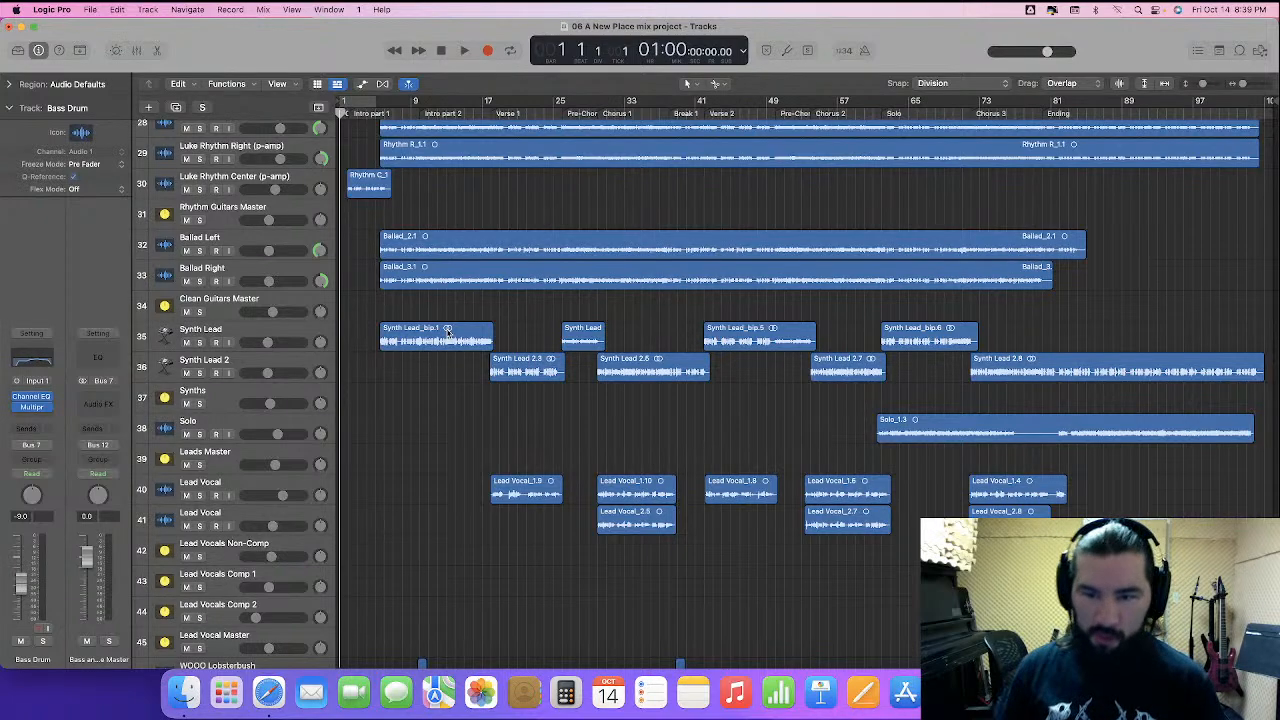
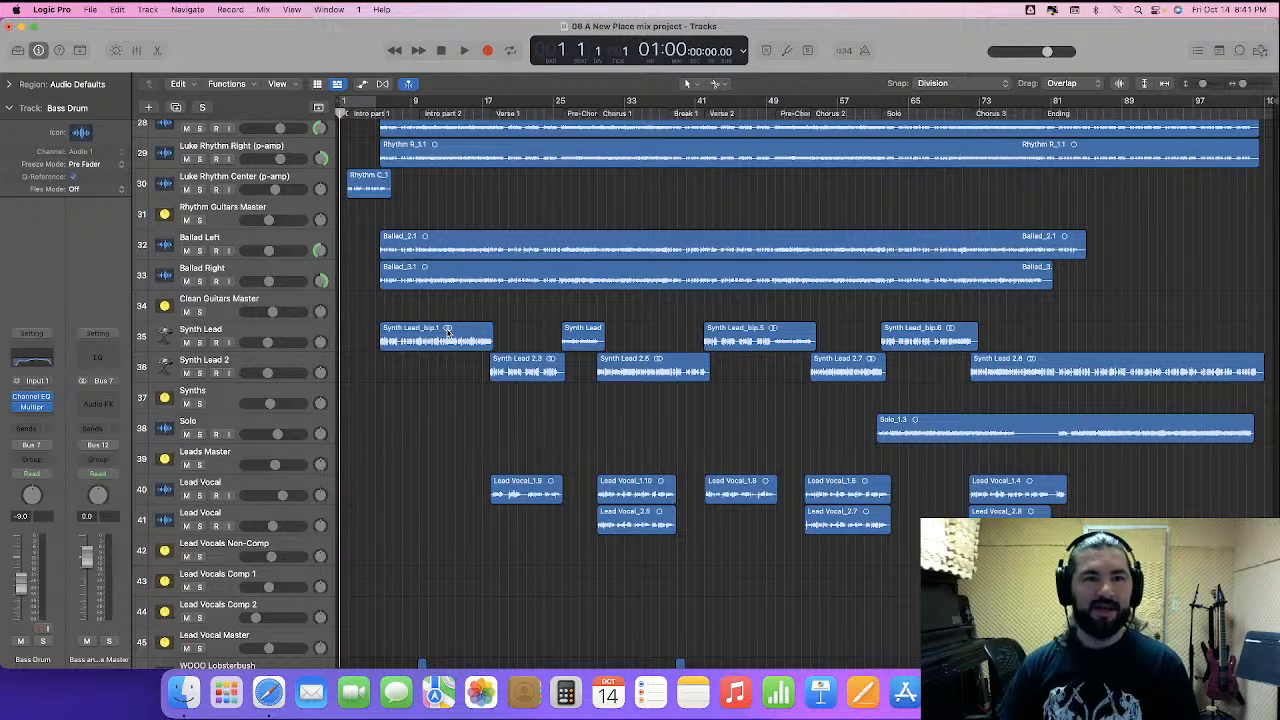
scroll(449, 340, "down", 8)
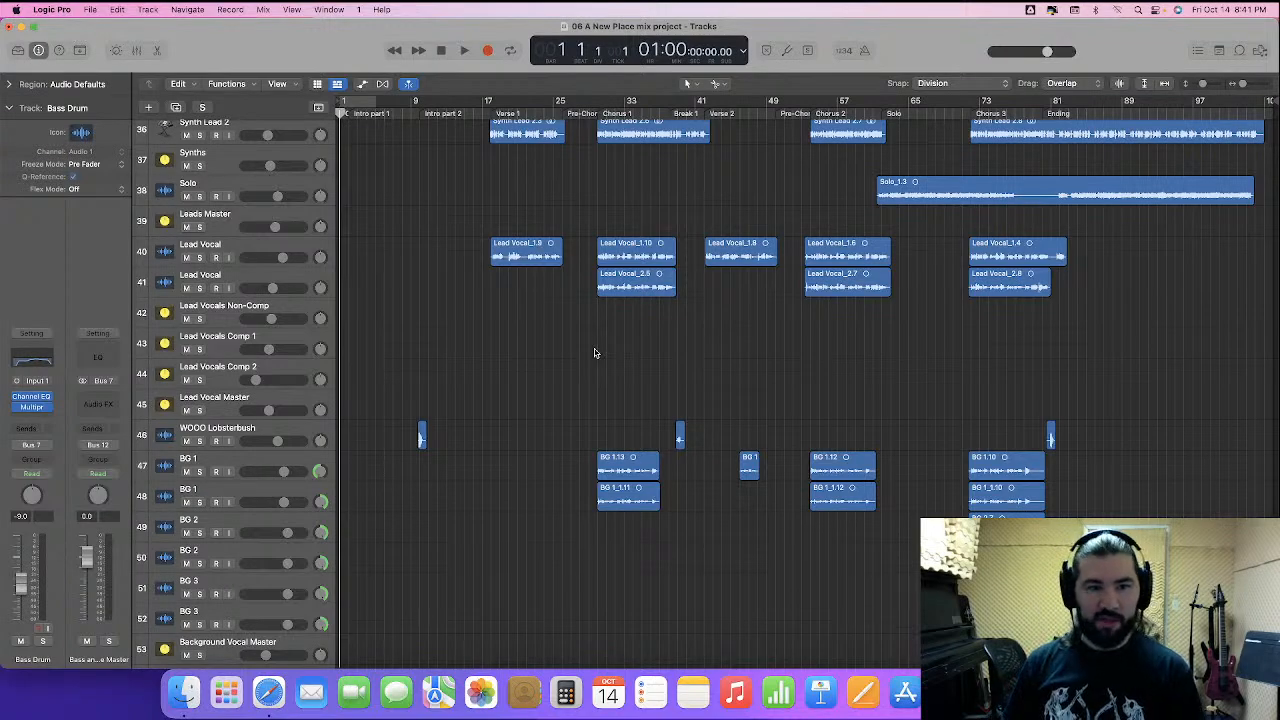
scroll(594, 352, "up", 6)
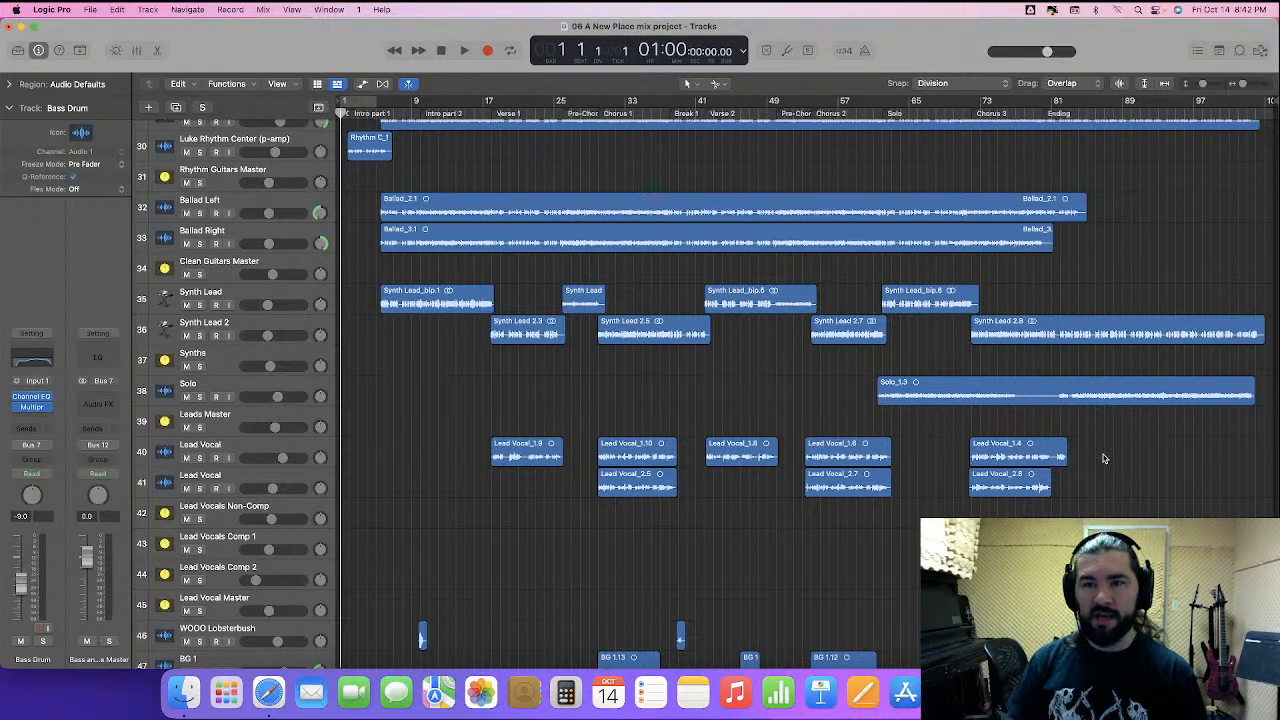
scroll(1104, 458, "up", 15)
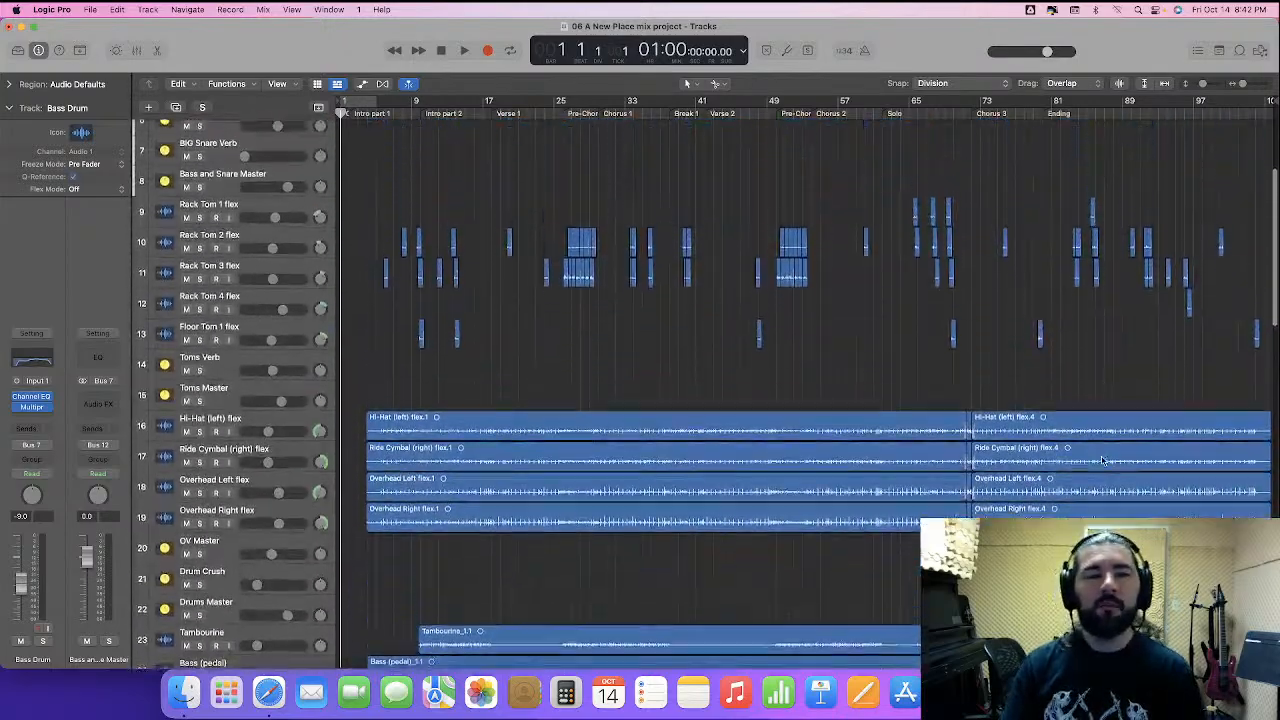
scroll(1102, 462, "up", 3)
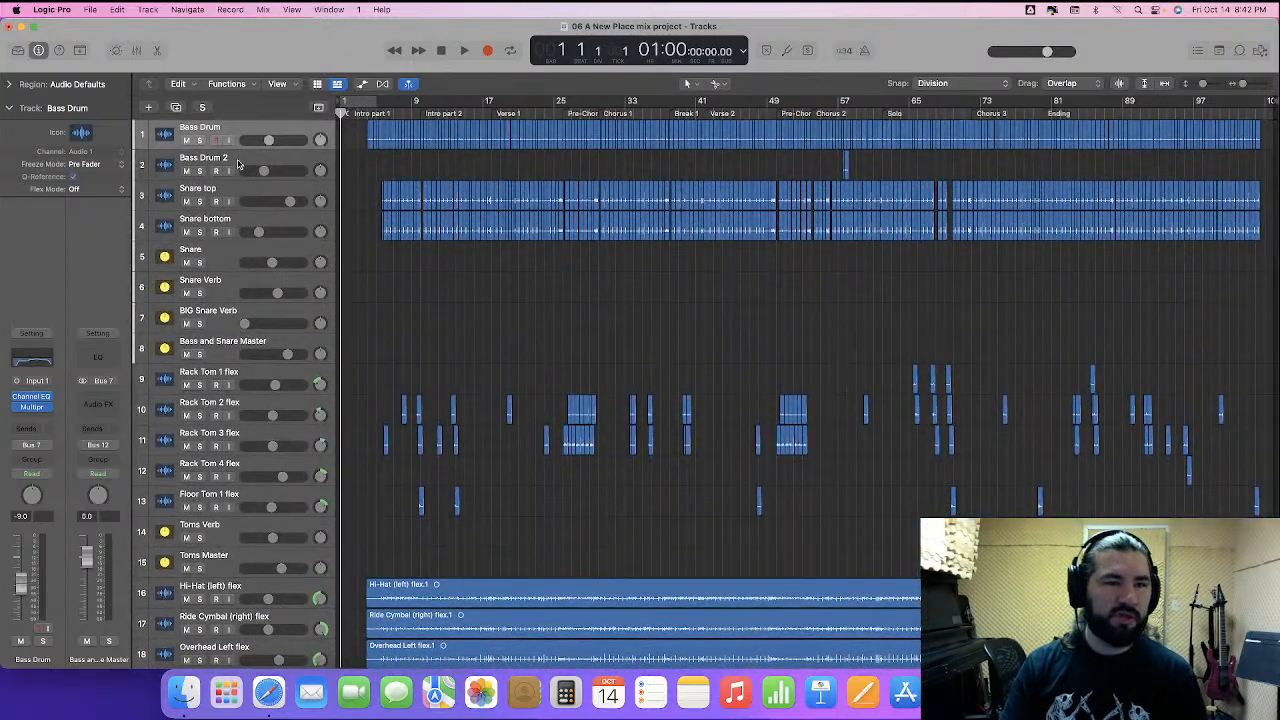
- Show the mixer and play the song from the beginning while checking the vocal channels
left_click(139, 52)
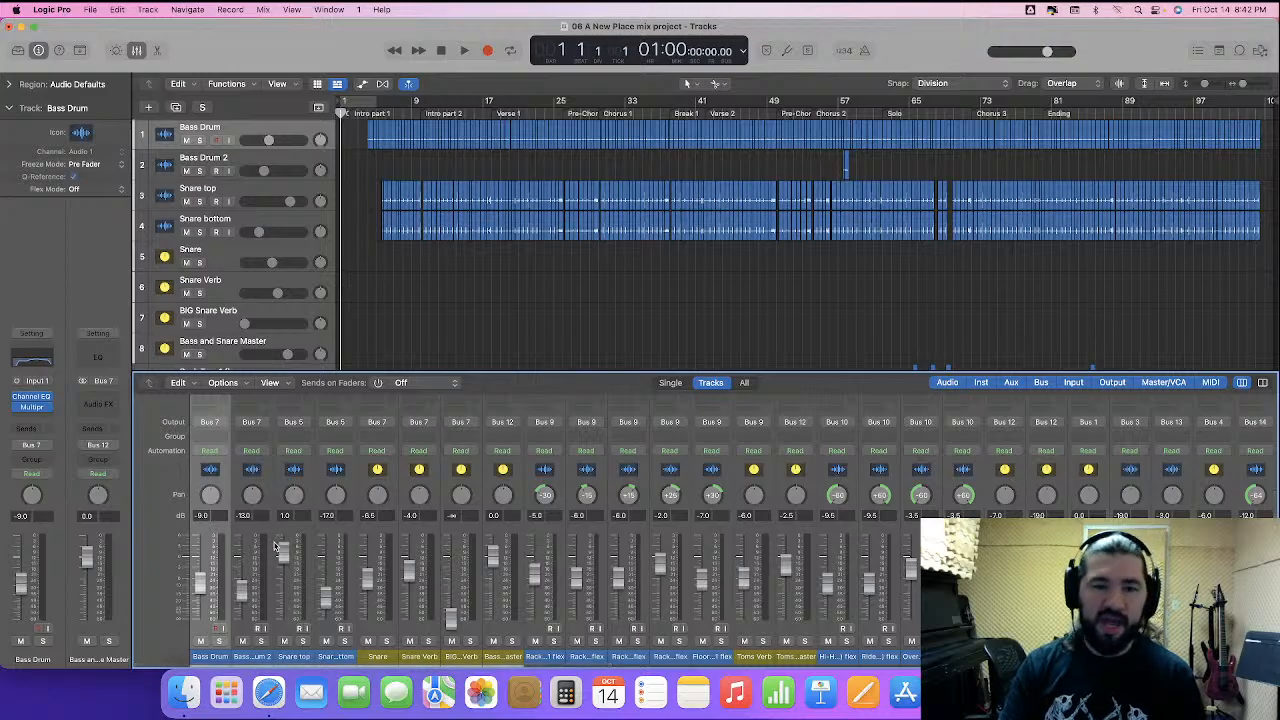
scroll(459, 286, "down", 18)
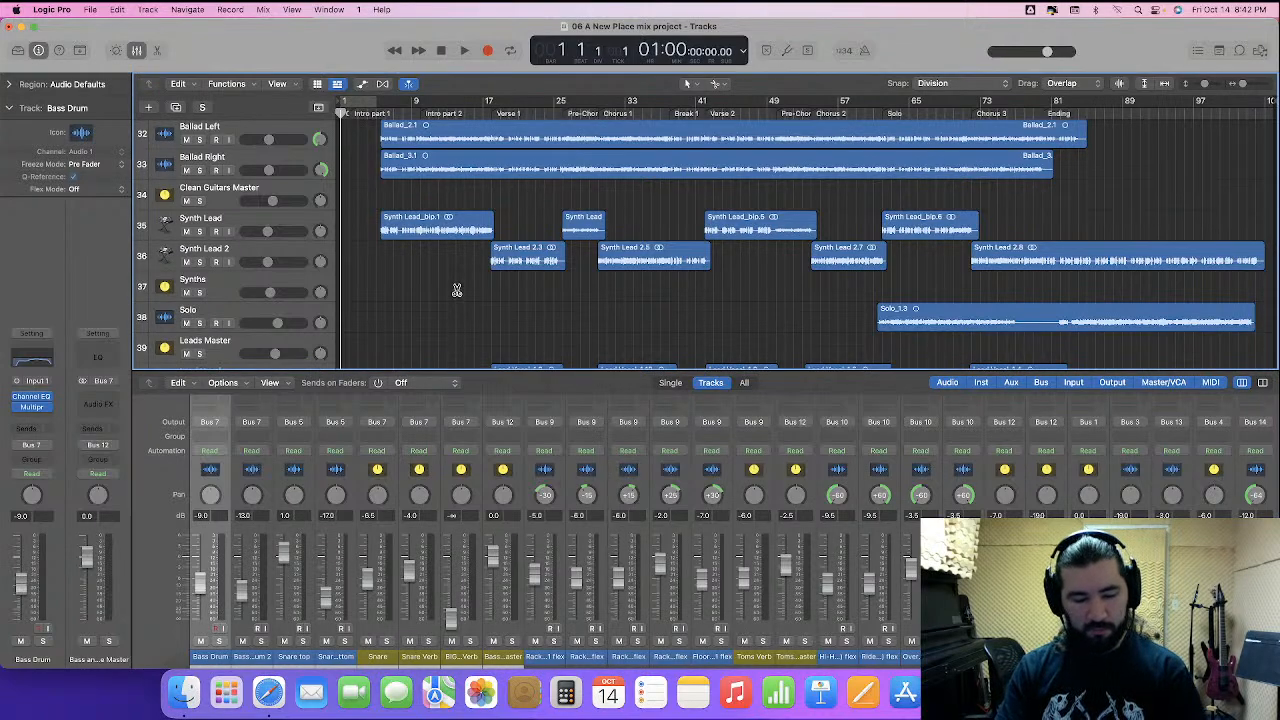
key("space")
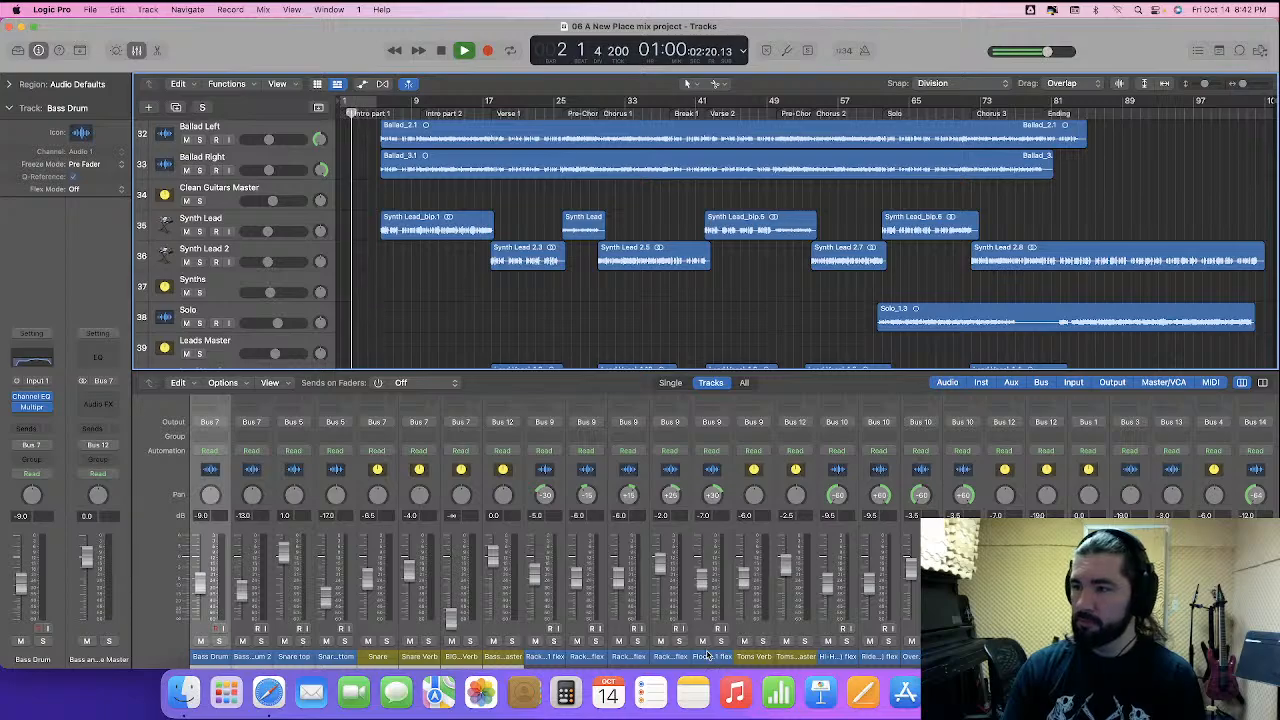
scroll(708, 655, "up", 4)
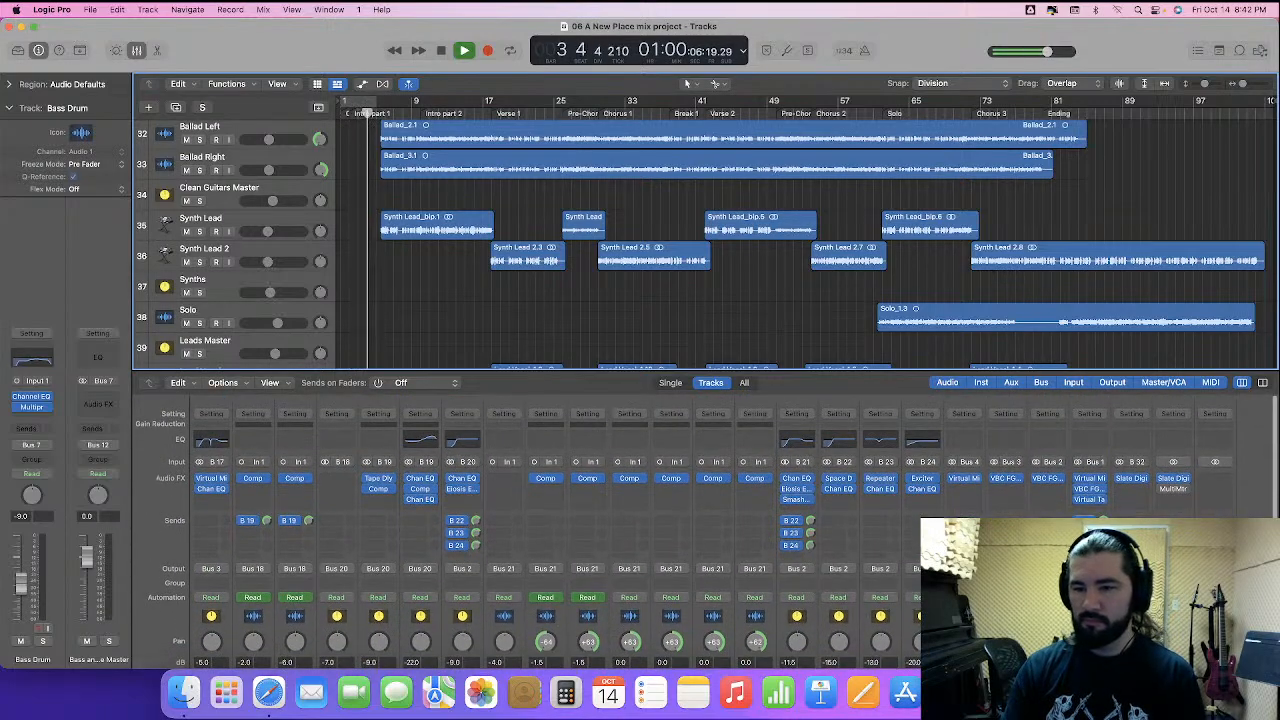
scroll(540, 540, "down", 4)
scroll(540, 540, "up", 1)
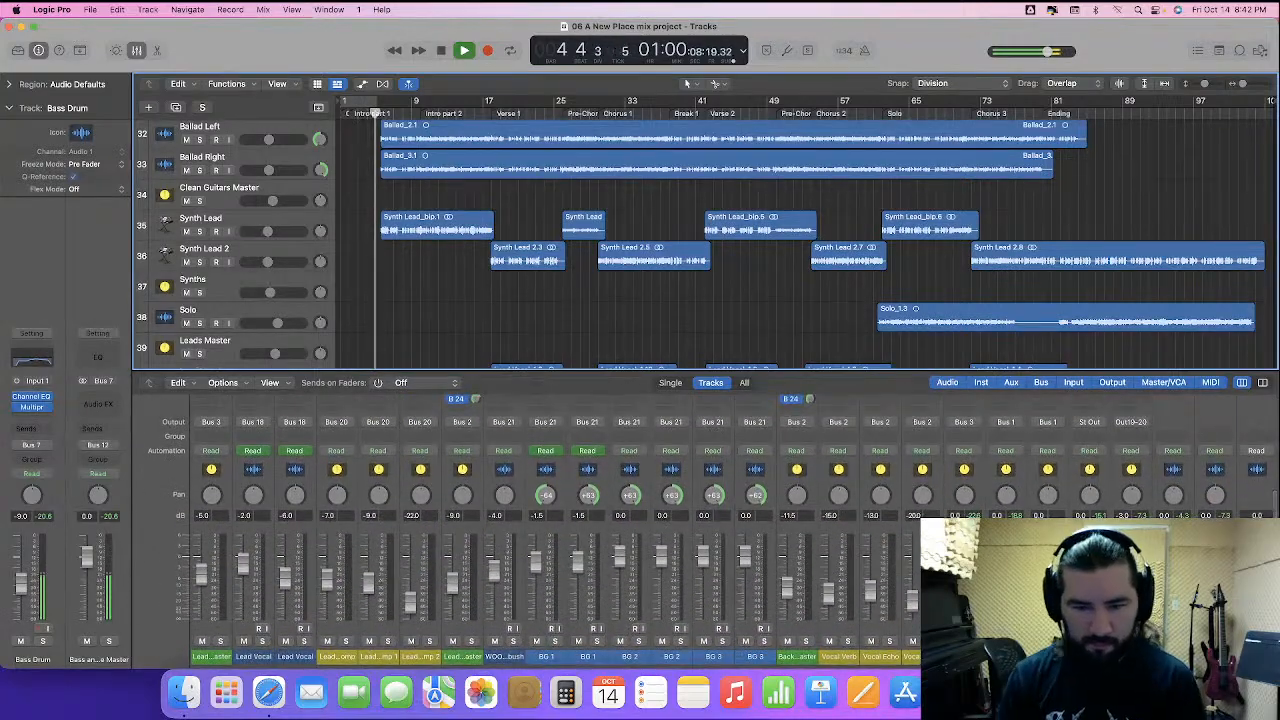
- Fine-tune the Bass Guitar Master level to about -6 dB and lower the WOOO Lobsterbush channel to -5.0 dB during playback
scroll(744, 537, "right", 10)
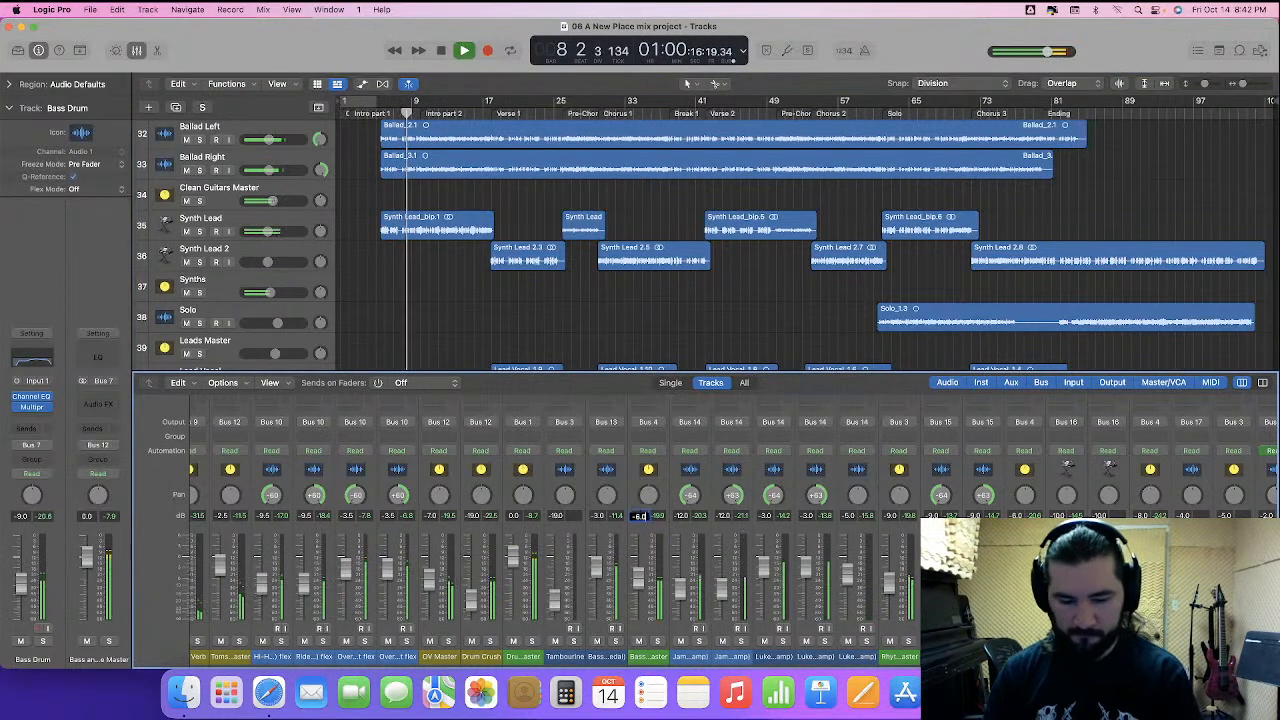
double_click(643, 516)
type("-6")
key("Return")
scroll(743, 508, "right", 10)
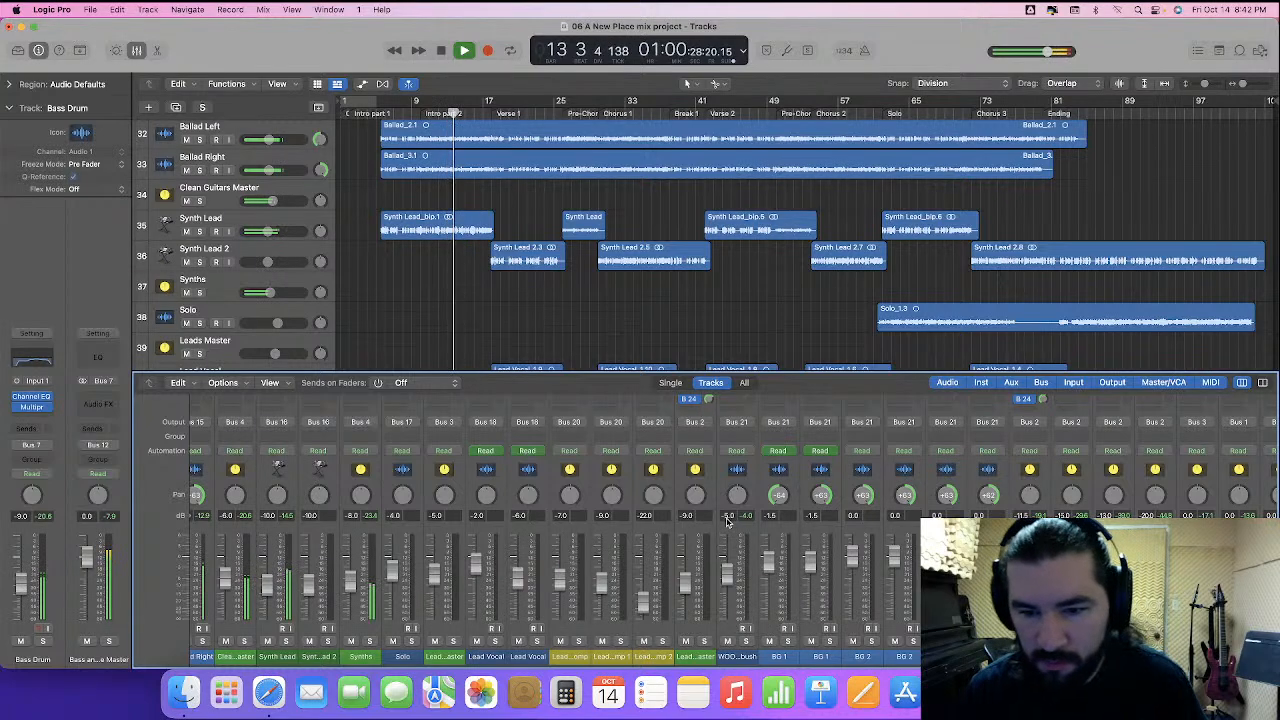
- Compare the guitar and synth channel levels and set the Synths channel to -8.5 dB
scroll(728, 521, "left", 5)
scroll(728, 521, "left", 5)
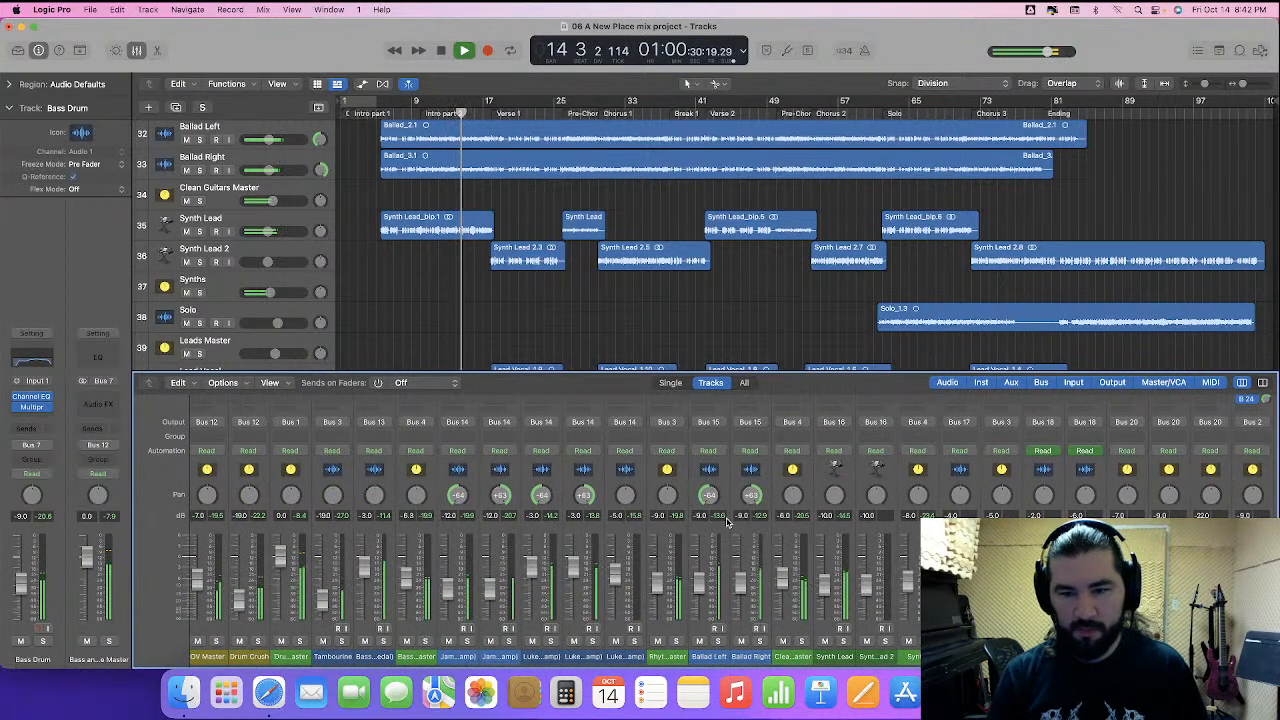
scroll(728, 521, "right", 5)
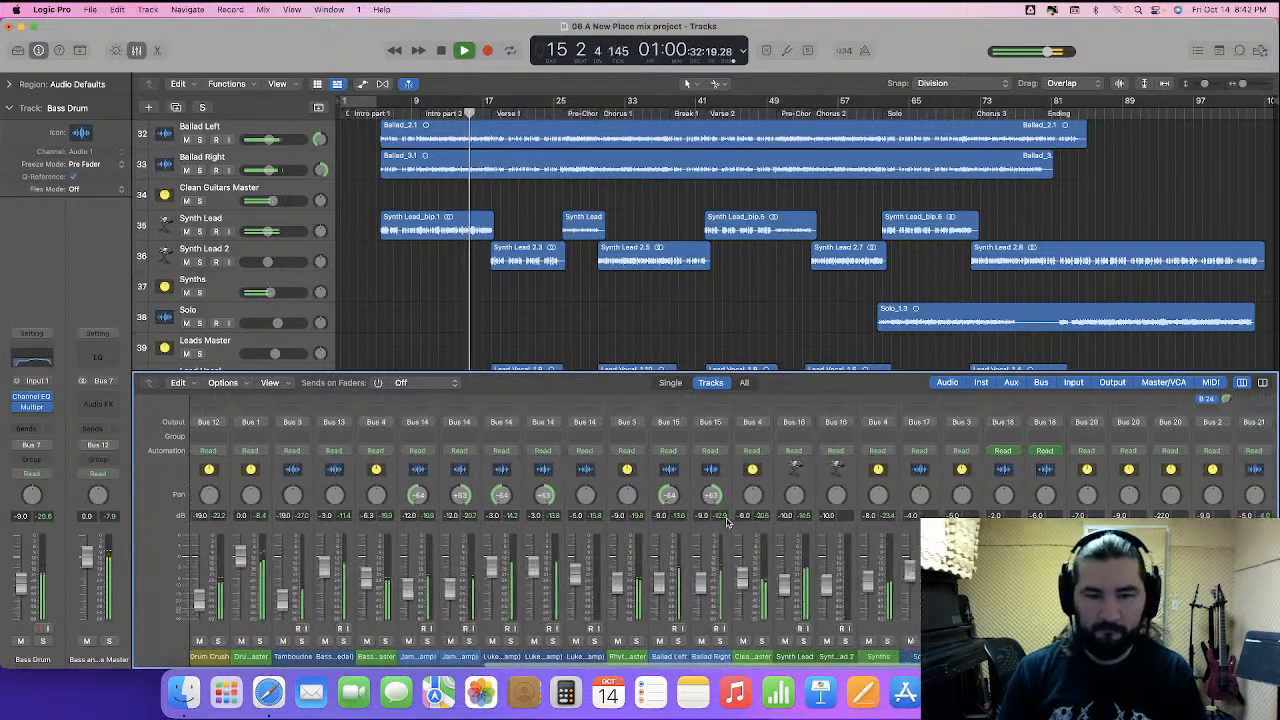
scroll(728, 521, "right", 4)
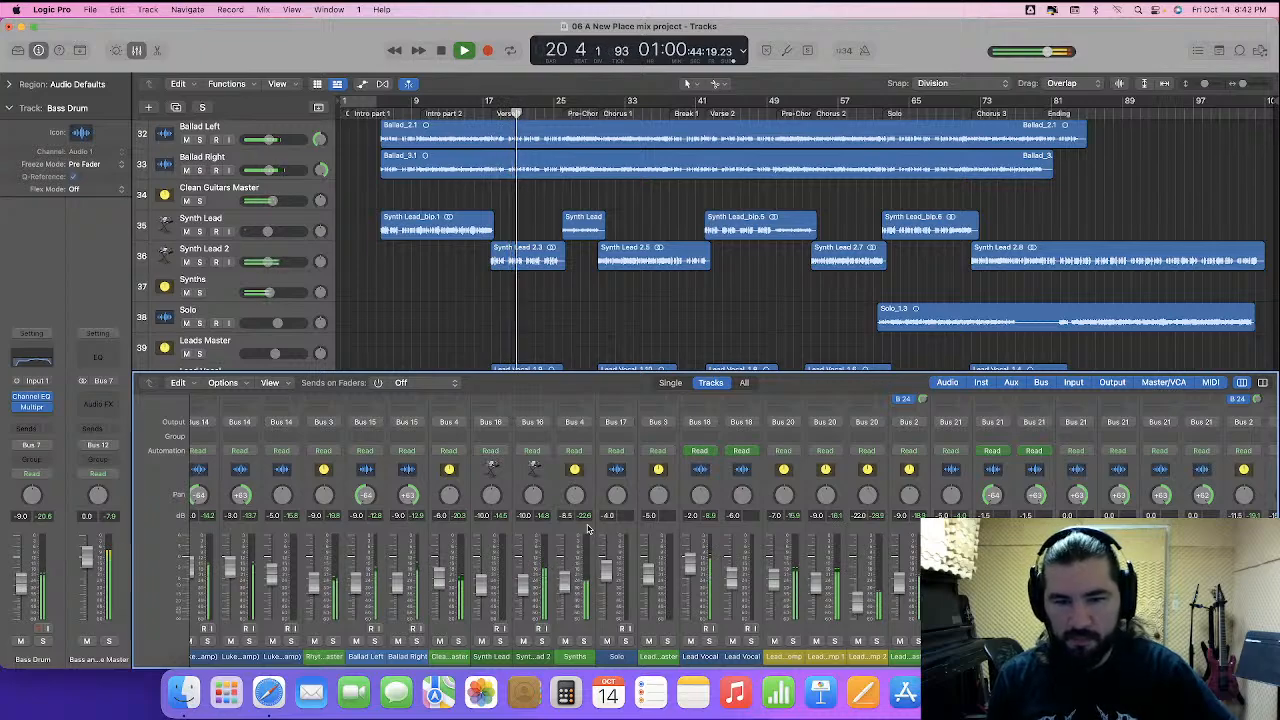
- Set the Snare Verb channel to -6.0 dB and switch its Lustrous Plates reverb to Rhodium Plate
scroll(588, 530, "left", 10)
scroll(588, 530, "right", 2)
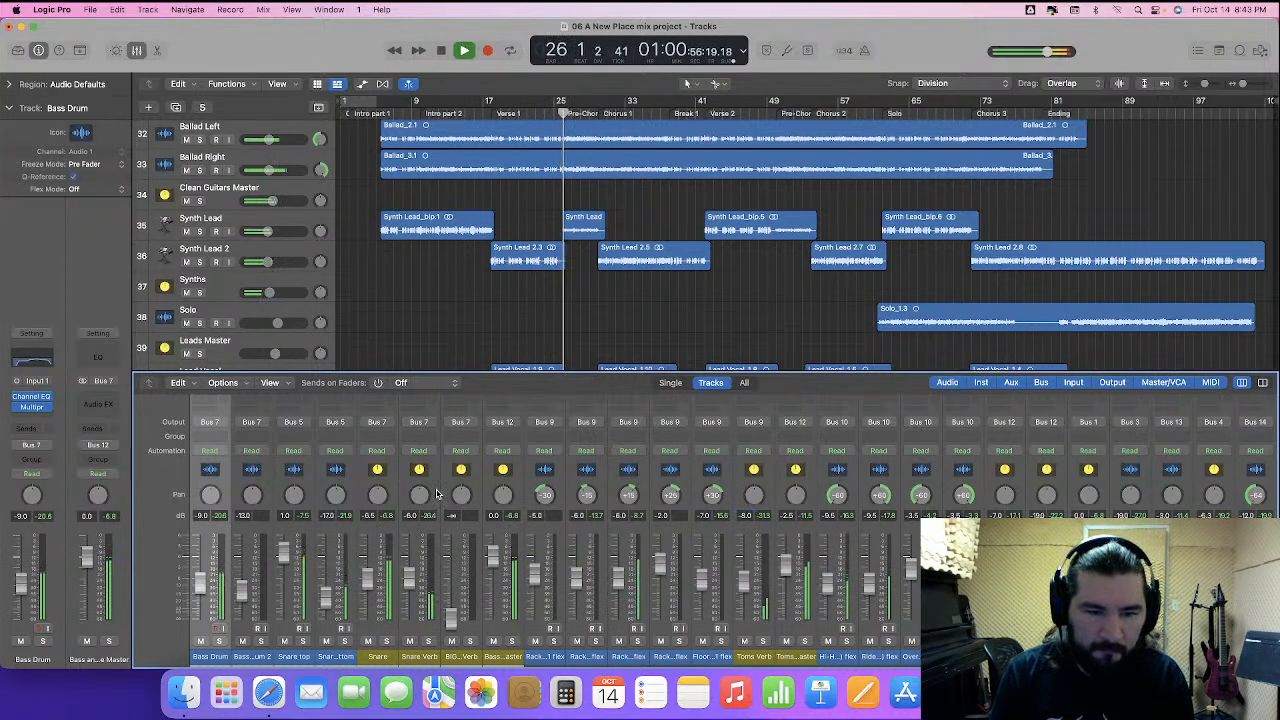
left_click(430, 542)
scroll(436, 520, "up", 5)
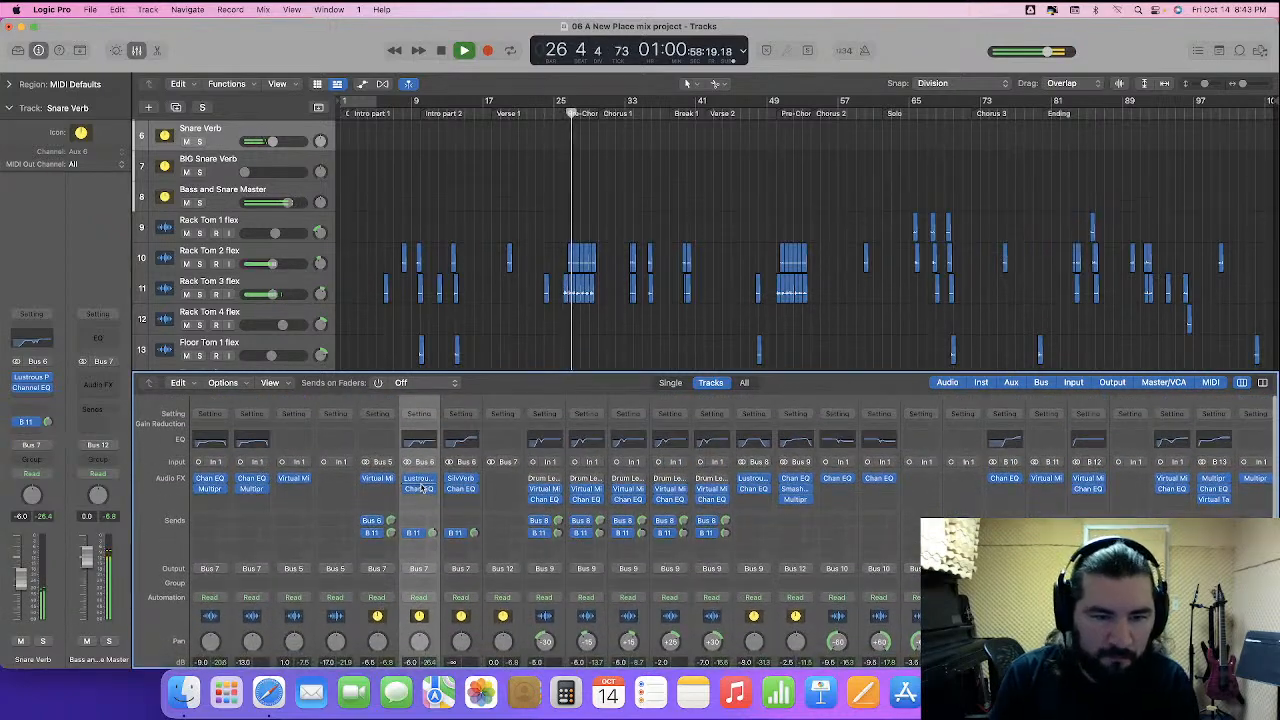
left_click(420, 487)
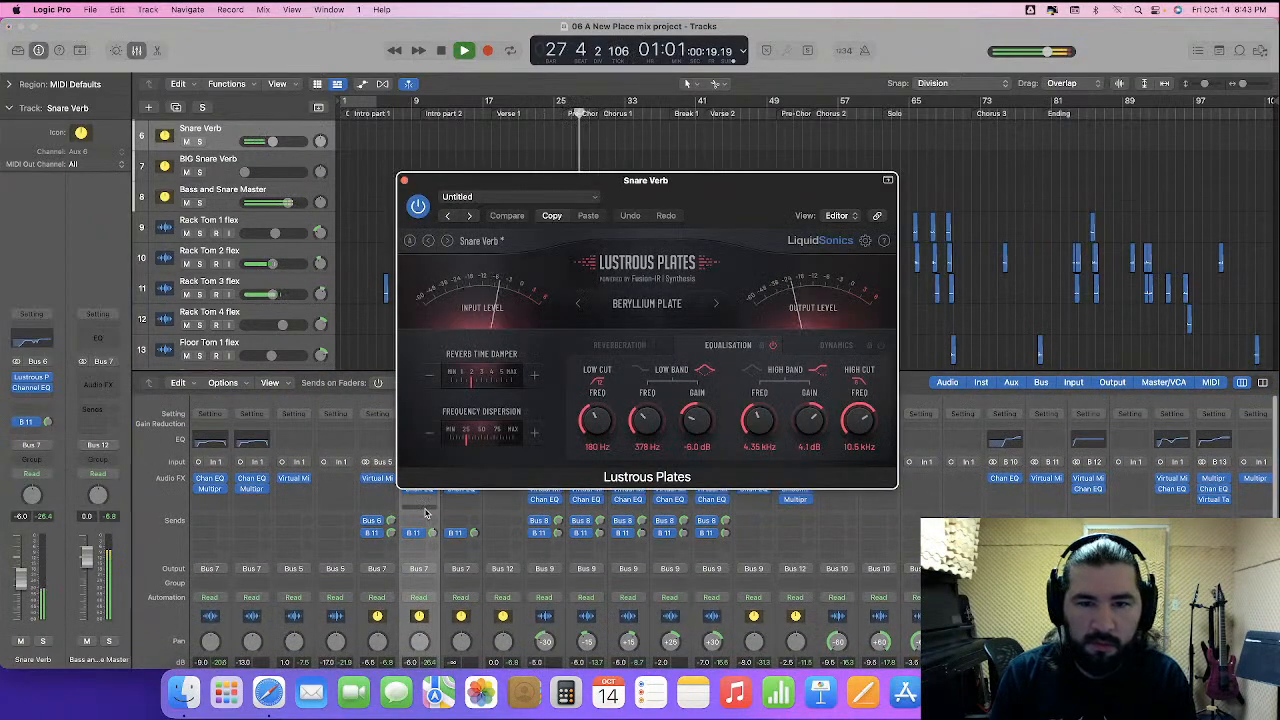
left_click(577, 305)
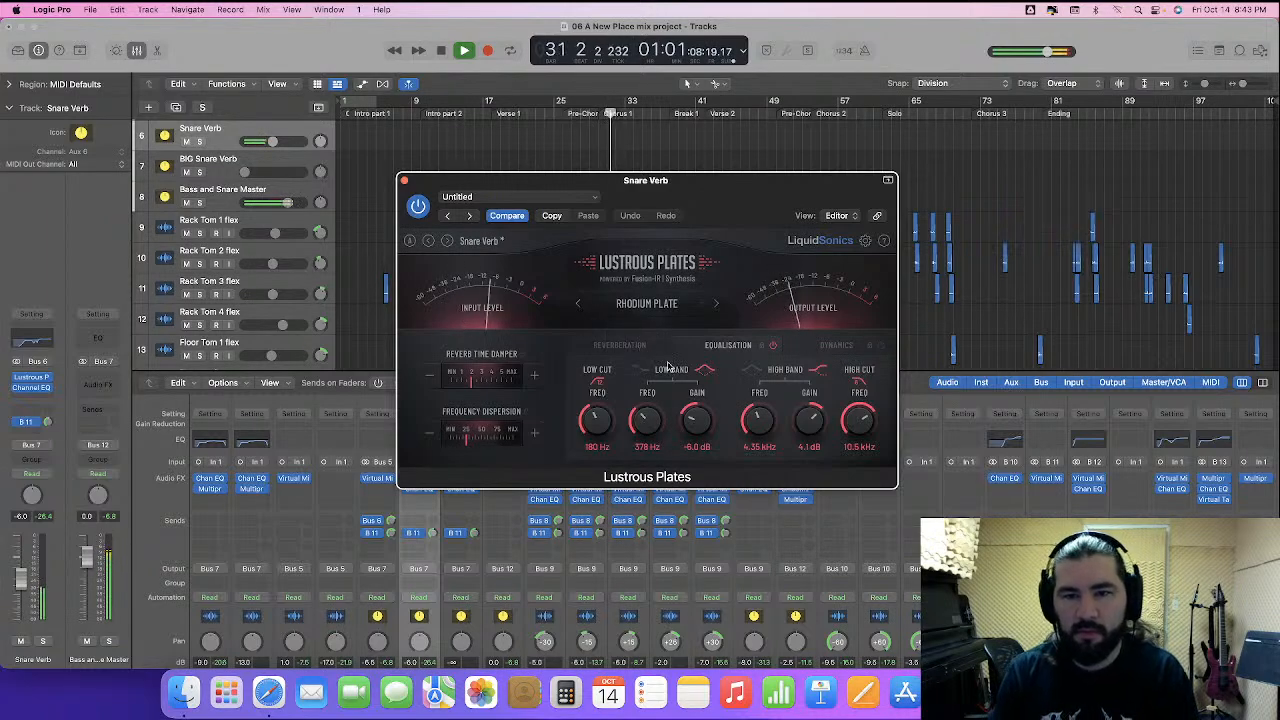
left_click(406, 181)
- Review the guitar, synth, lead vocal and background vocal tracks in the arrangement during playback
scroll(545, 219, "down", 5)
scroll(545, 219, "down", 15)
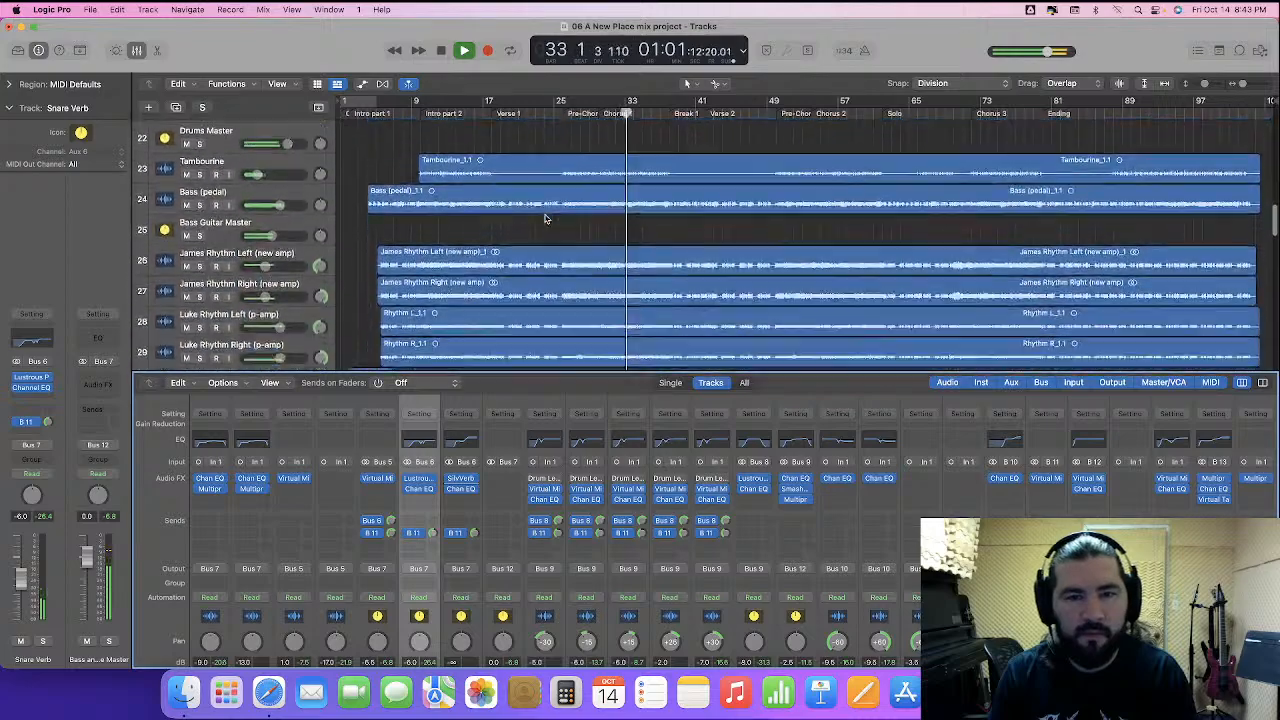
scroll(545, 219, "down", 7)
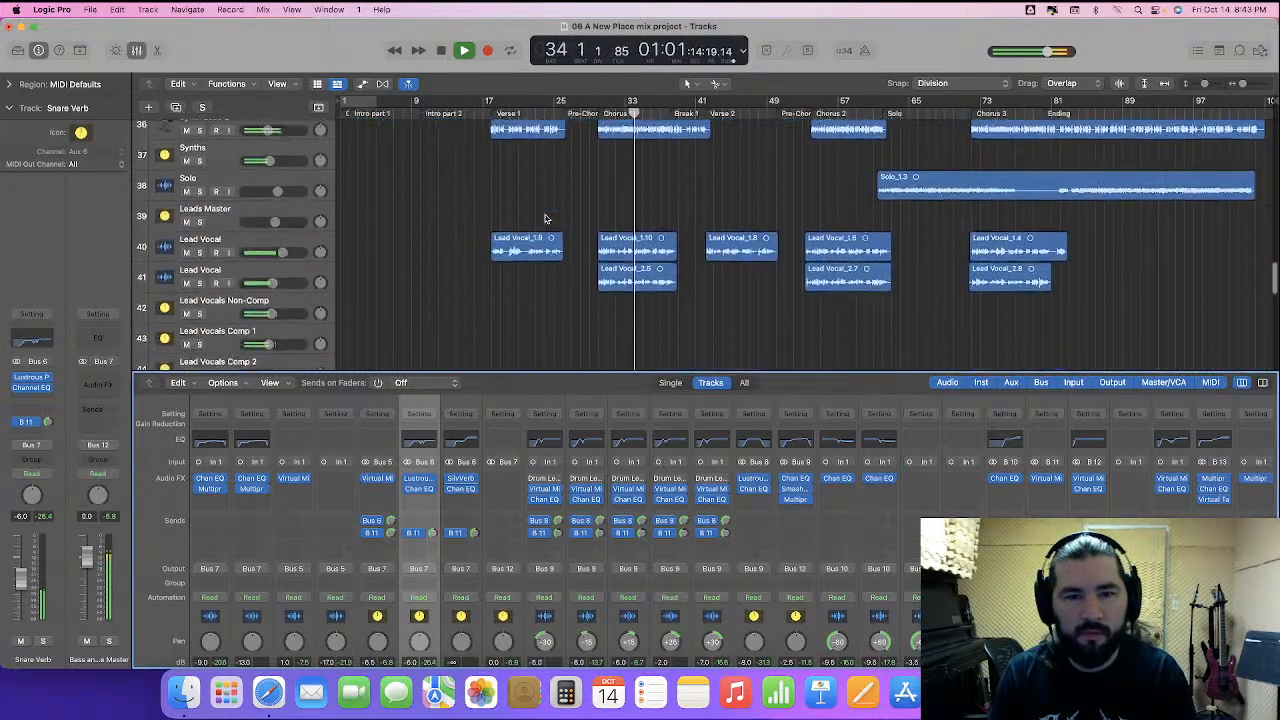
scroll(547, 222, "up", 8)
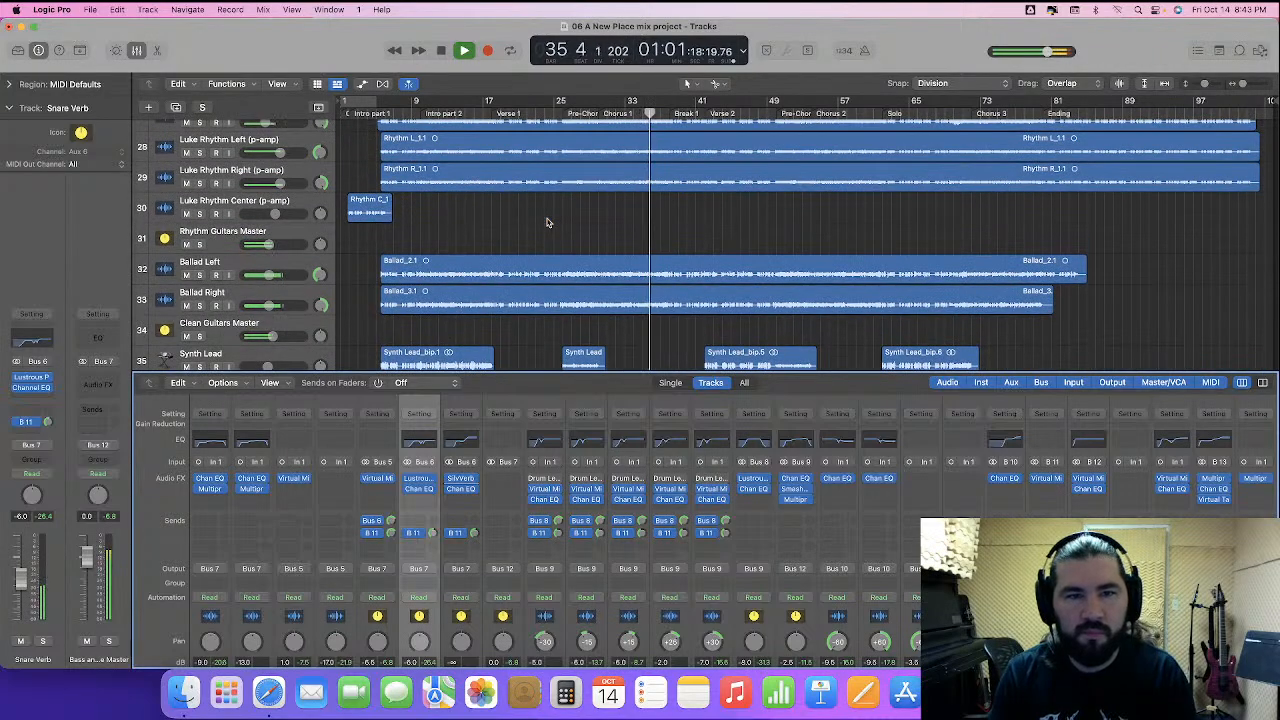
scroll(547, 222, "down", 3)
scroll(547, 222, "down", 2)
scroll(595, 442, "down", 5)
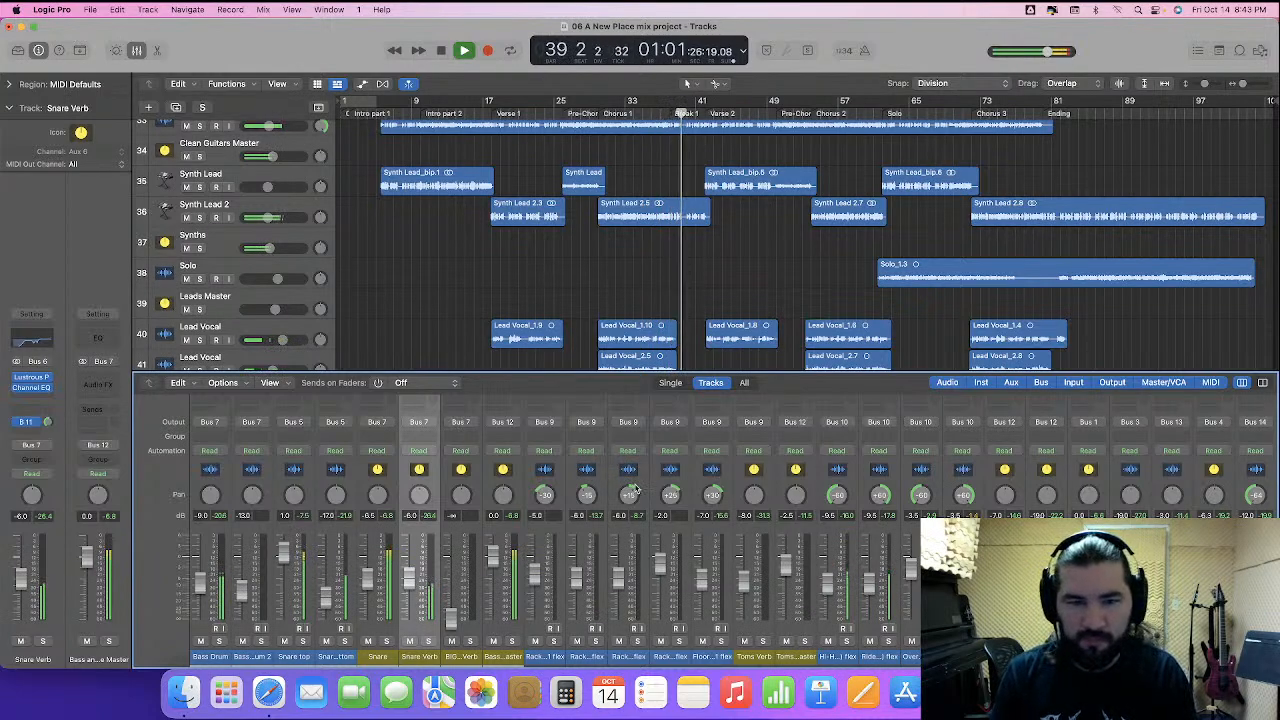
scroll(608, 285, "down", 5)
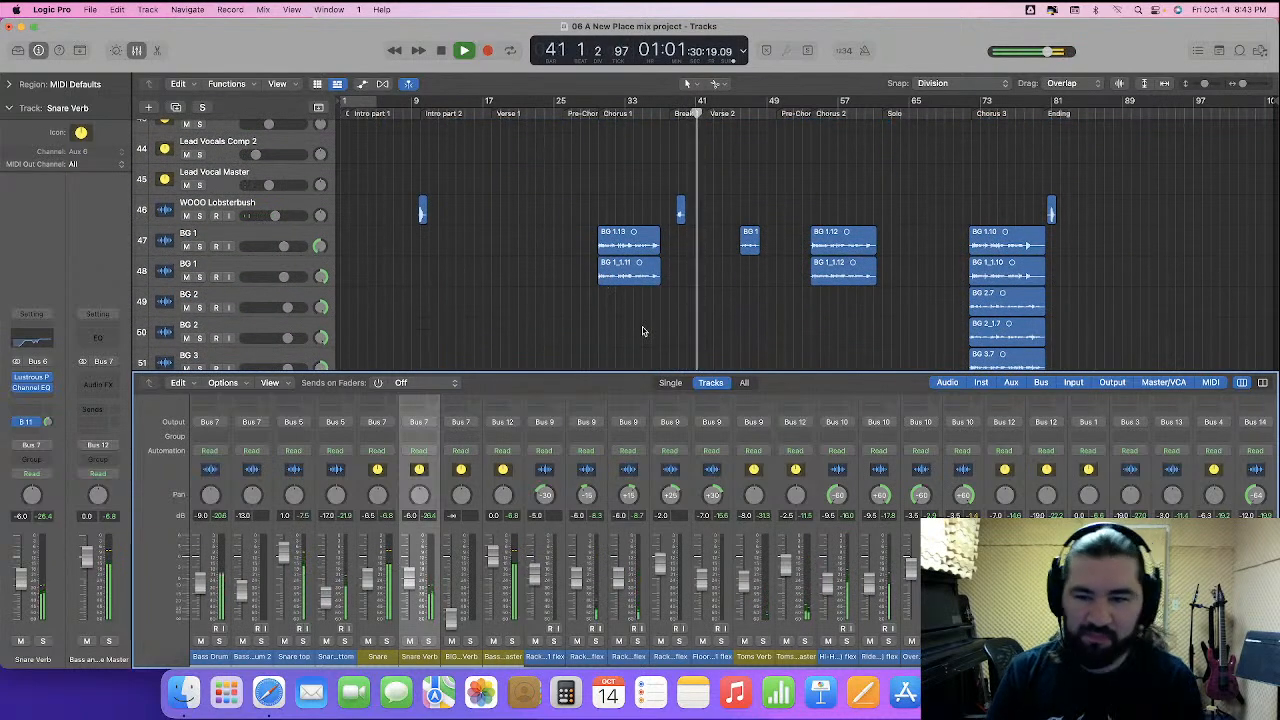
- Rebalance the vocal effect channels, with Lead Vocal Master at -7.0 dB and the background vocals master at -11.0 dB
scroll(785, 560, "right", 10)
scroll(787, 559, "left", 1)
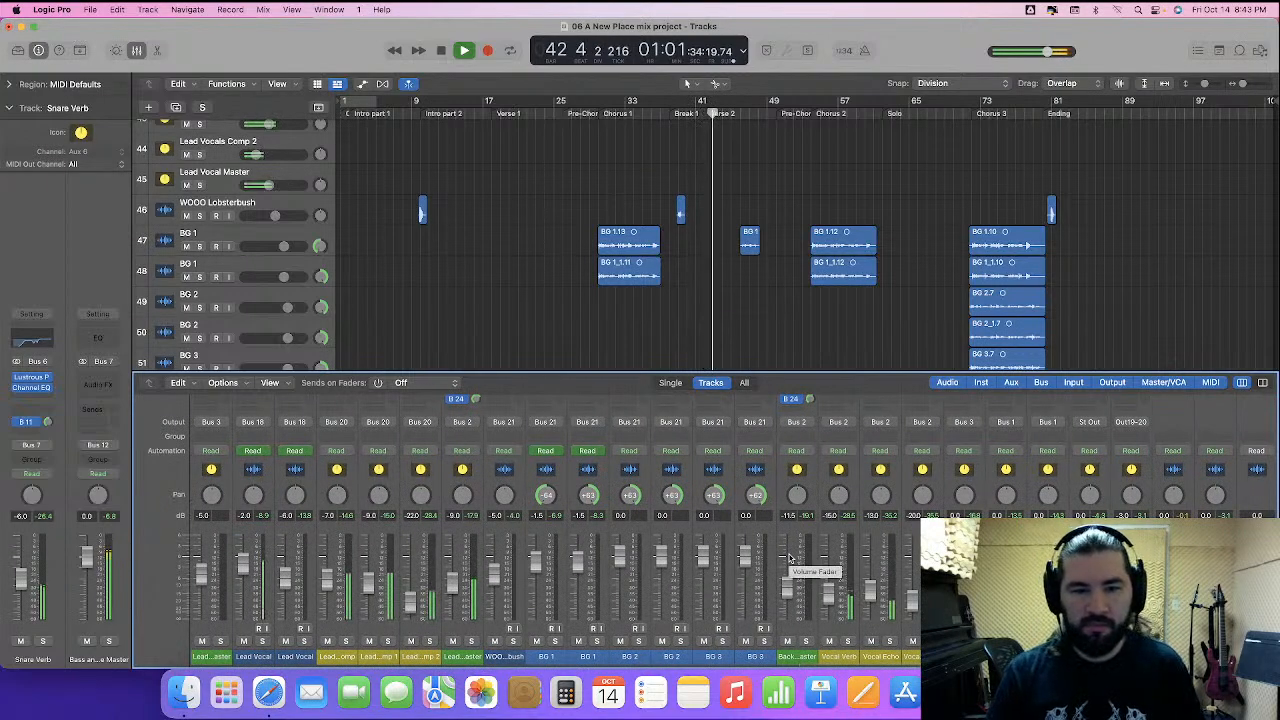
scroll(756, 277, "up", 5)
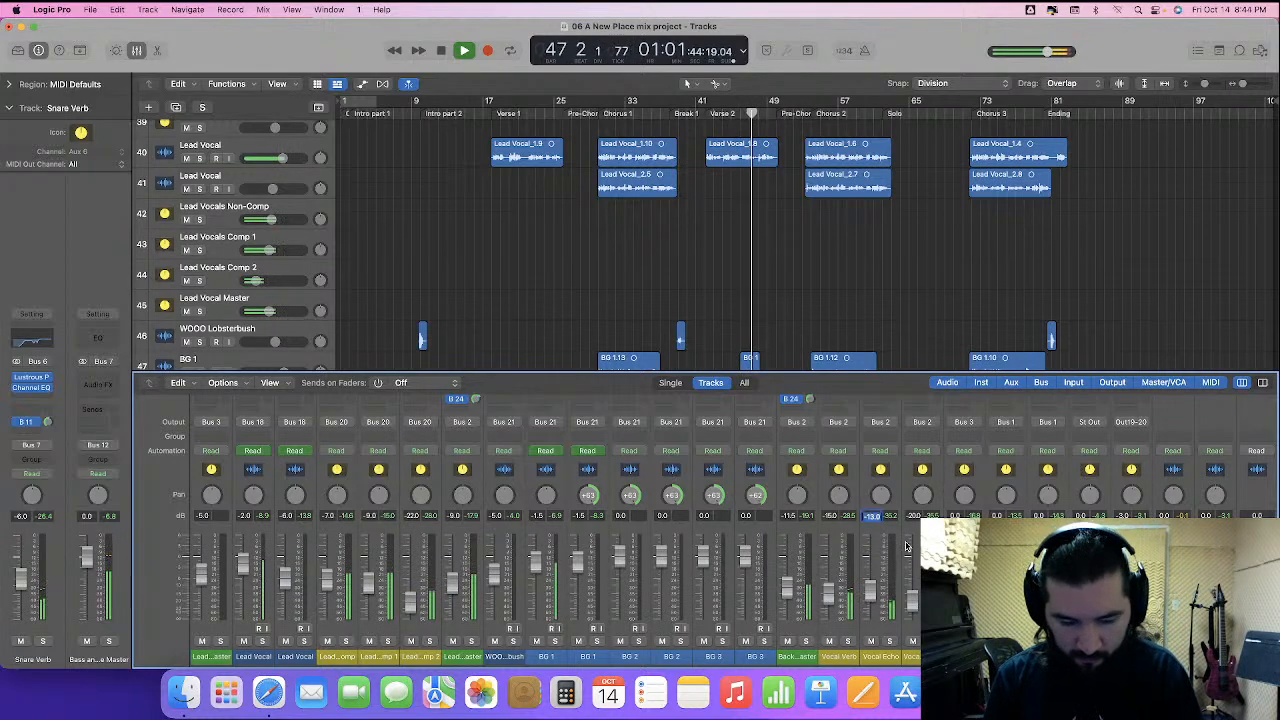
type("-")
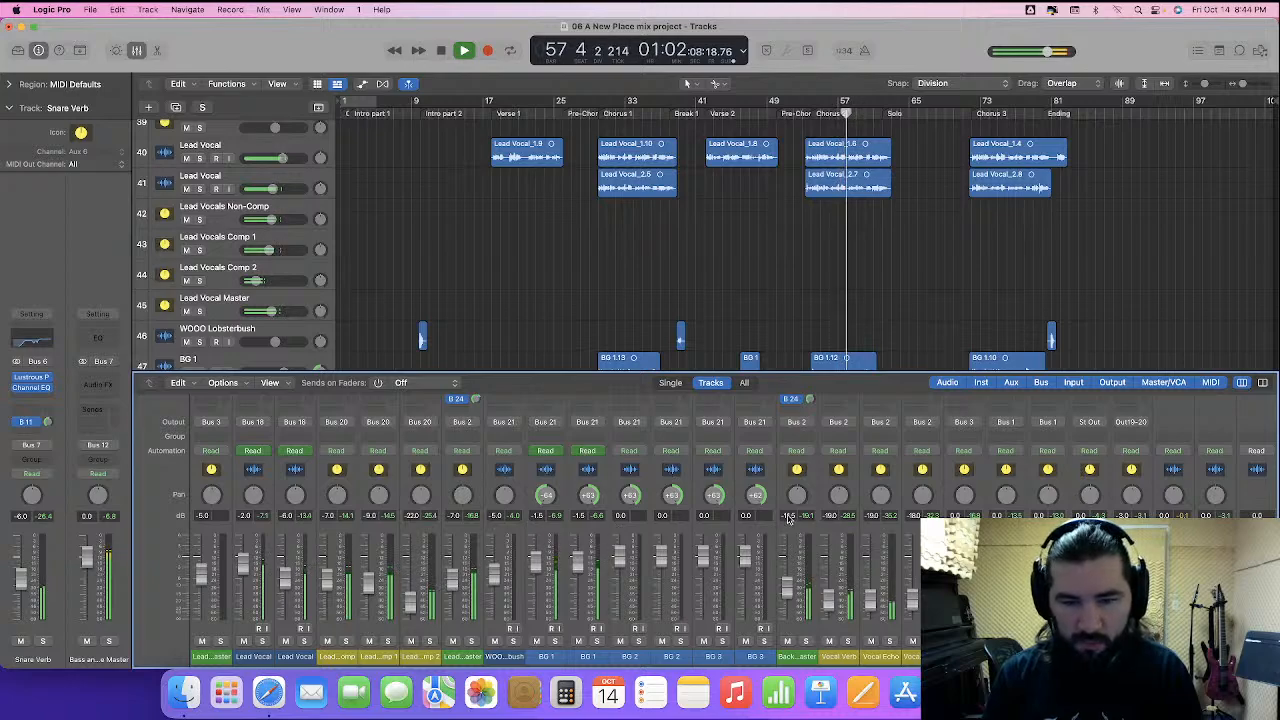
type("-11")
key("Return")
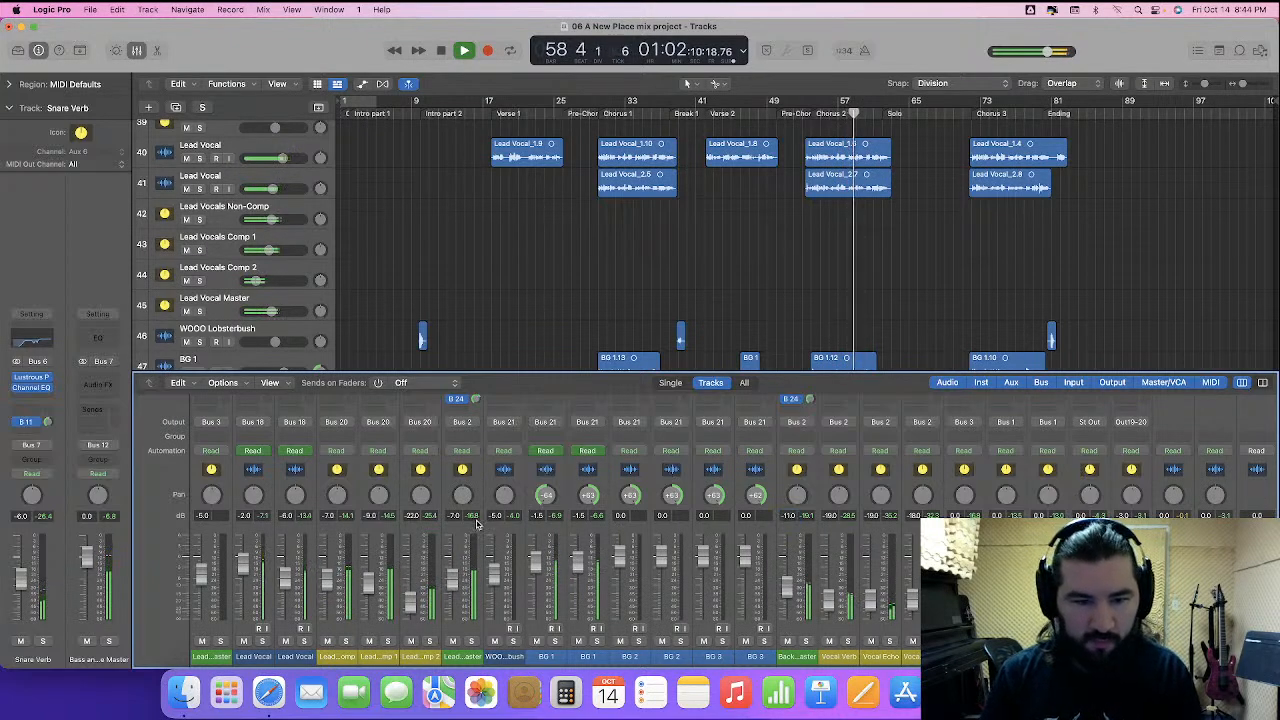
- Examine the inserts, sends and fader levels of the lead and background vocal channels
scroll(476, 524, "up", 5)
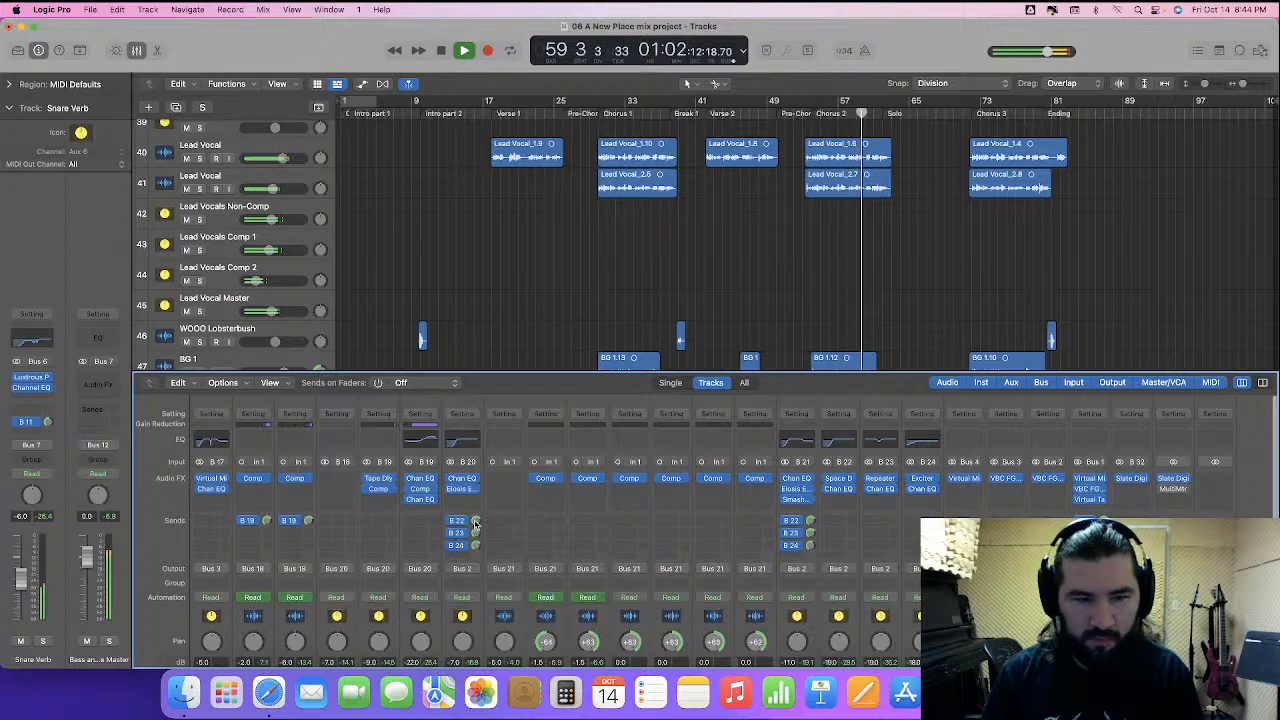
scroll(476, 524, "down", 5)
scroll(342, 499, "up", 5)
scroll(345, 500, "down", 1)
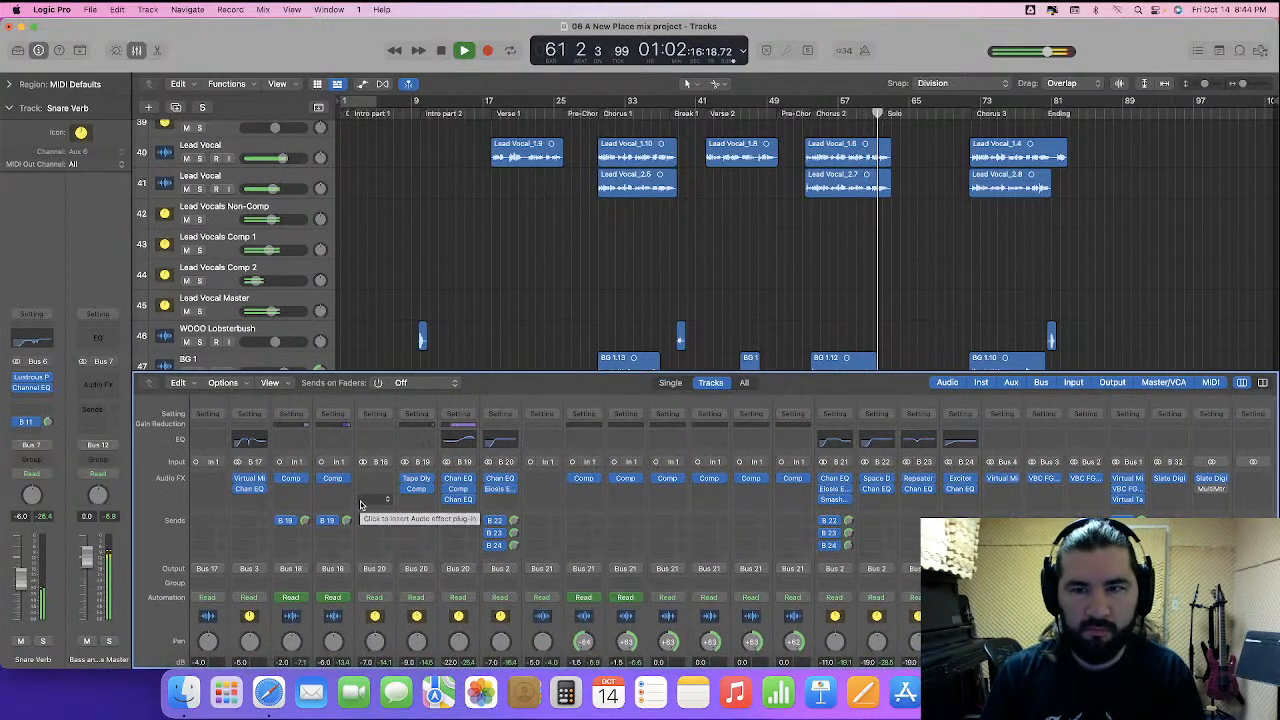
scroll(361, 504, "down", 5)
scroll(354, 505, "up", 5)
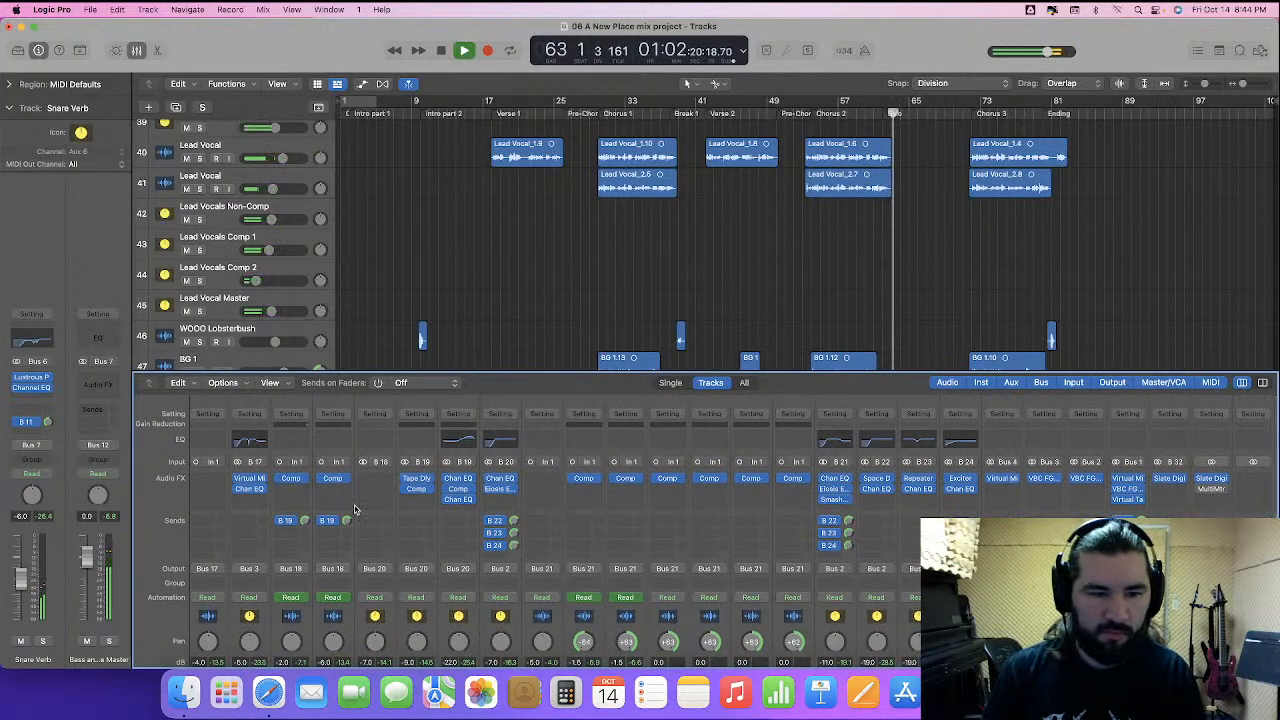
scroll(553, 545, "down", 5)
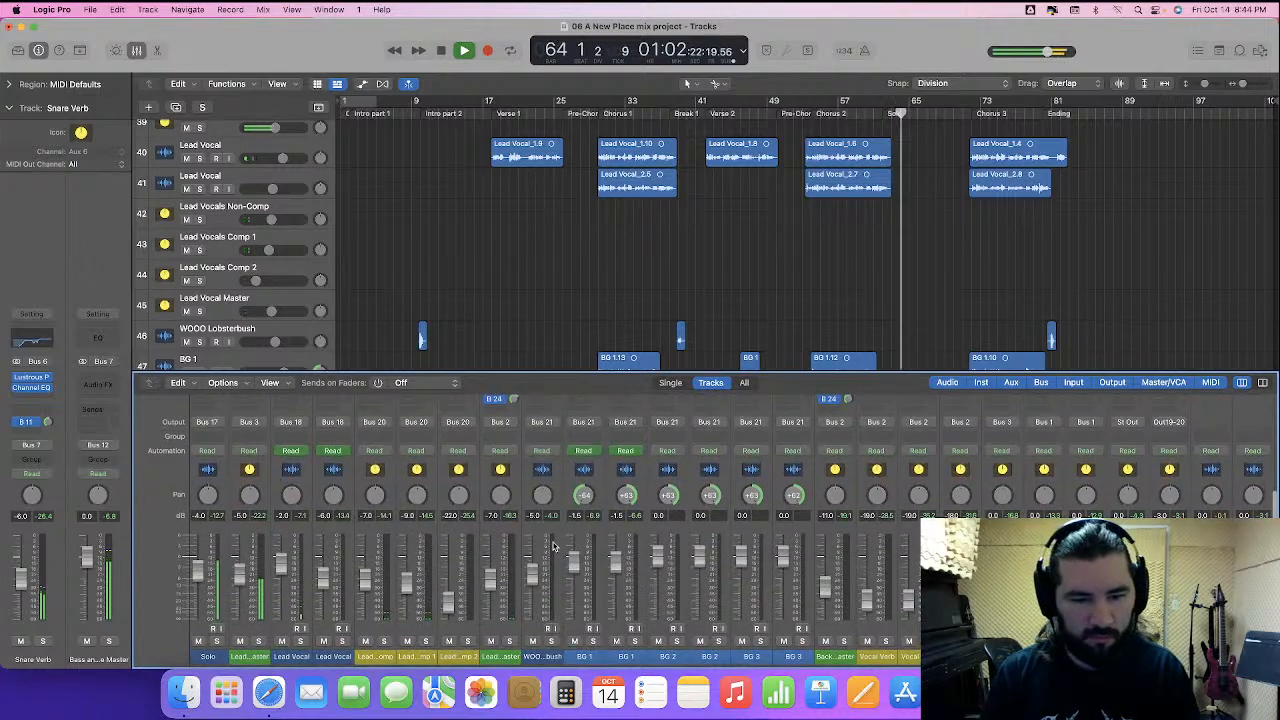
- Show track automation and raise the Solo channel to -2.0 dB
scroll(553, 545, "left", 3)
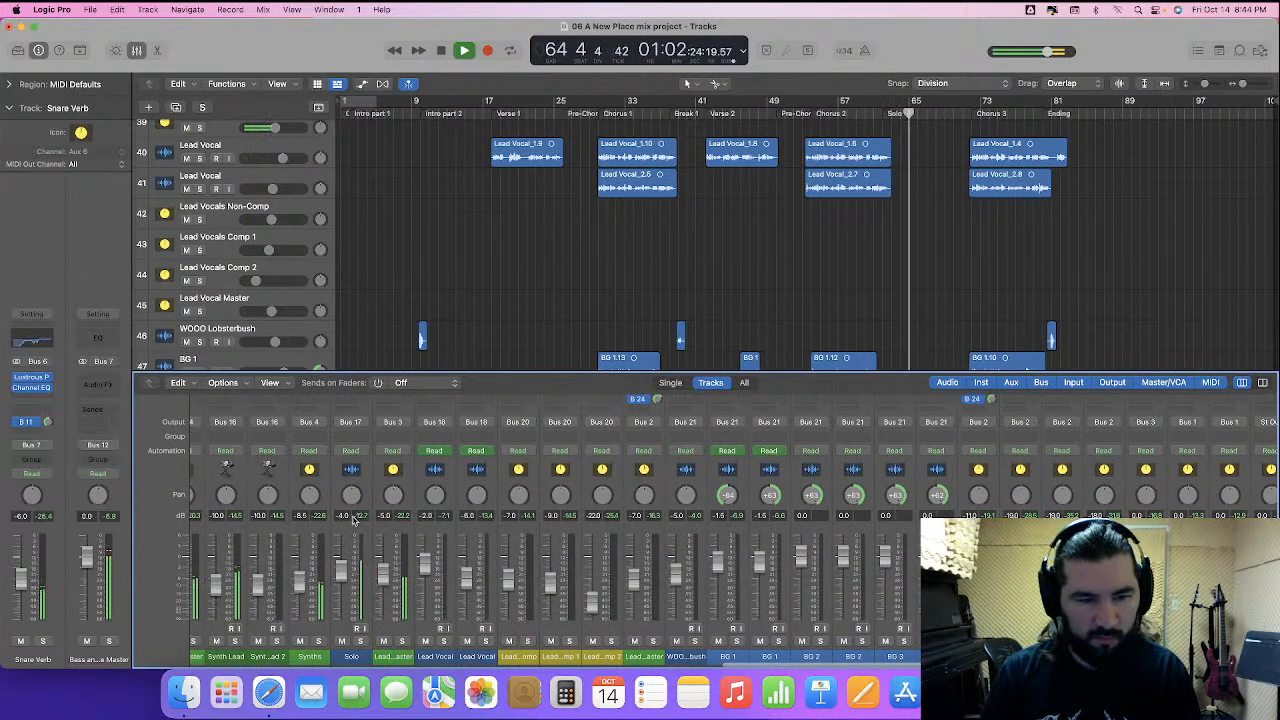
scroll(666, 223, "up", 5)
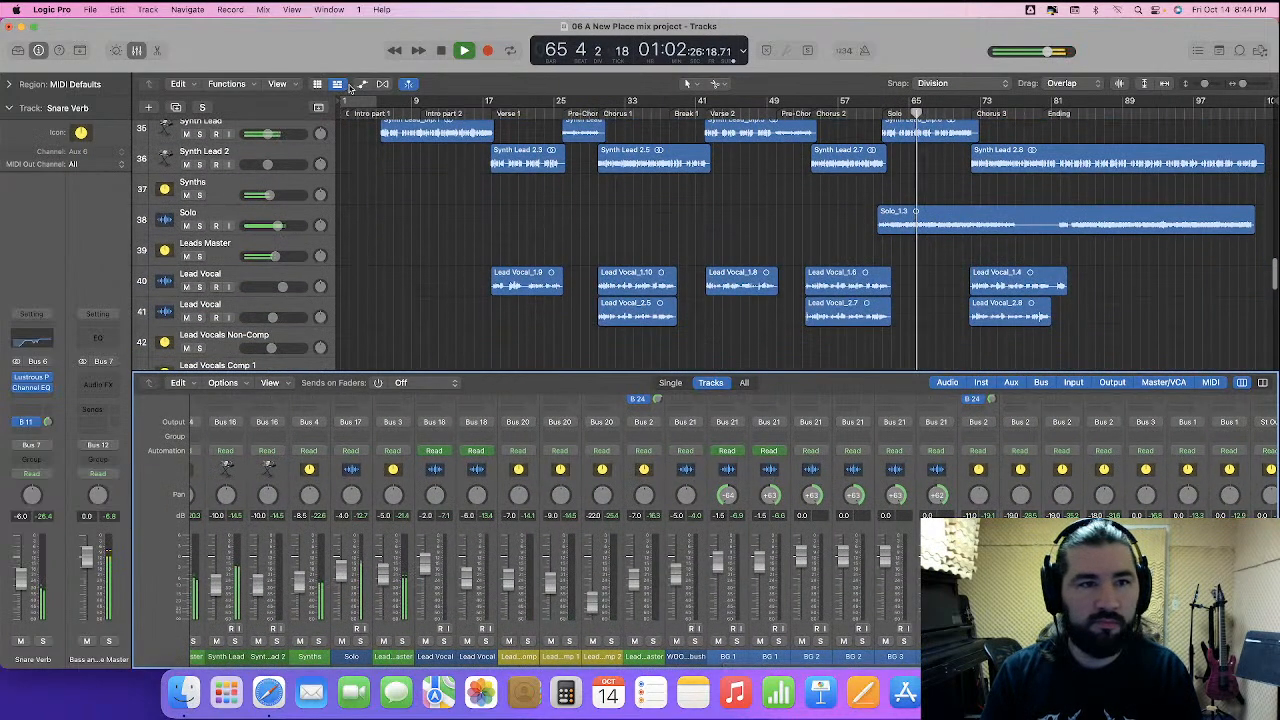
left_click(362, 84)
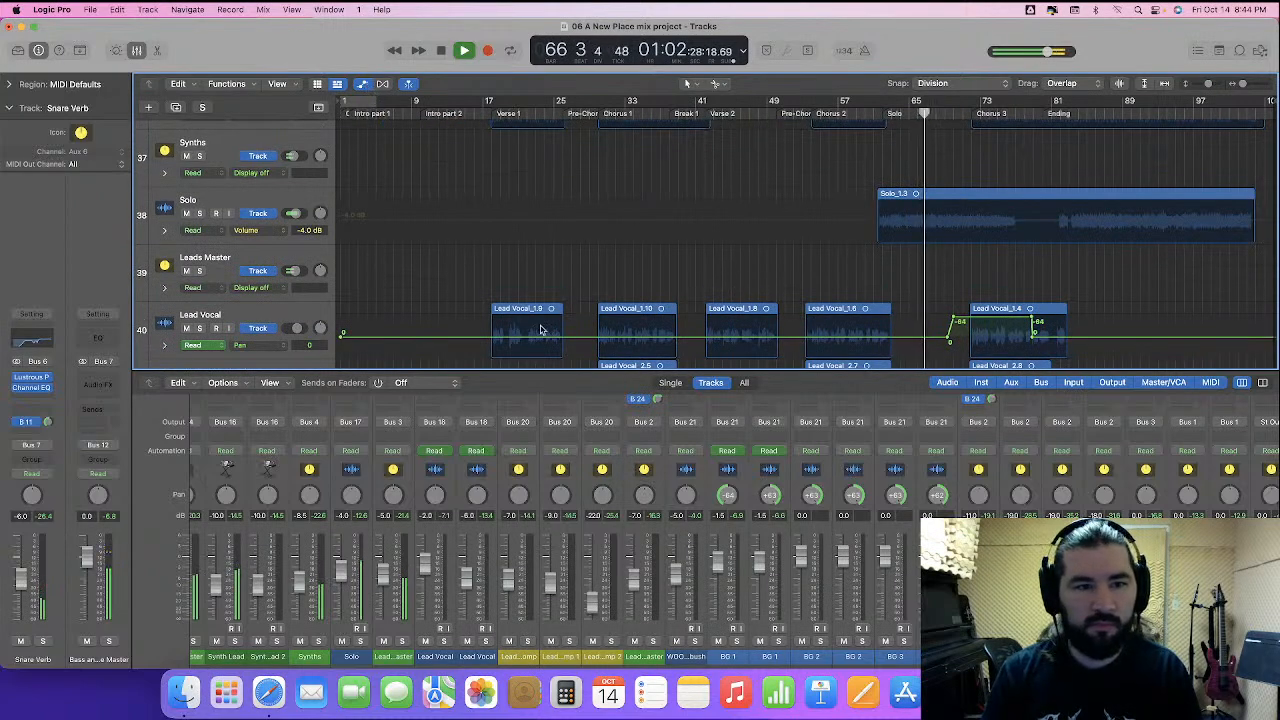
double_click(346, 517)
type("-2")
key("Return")
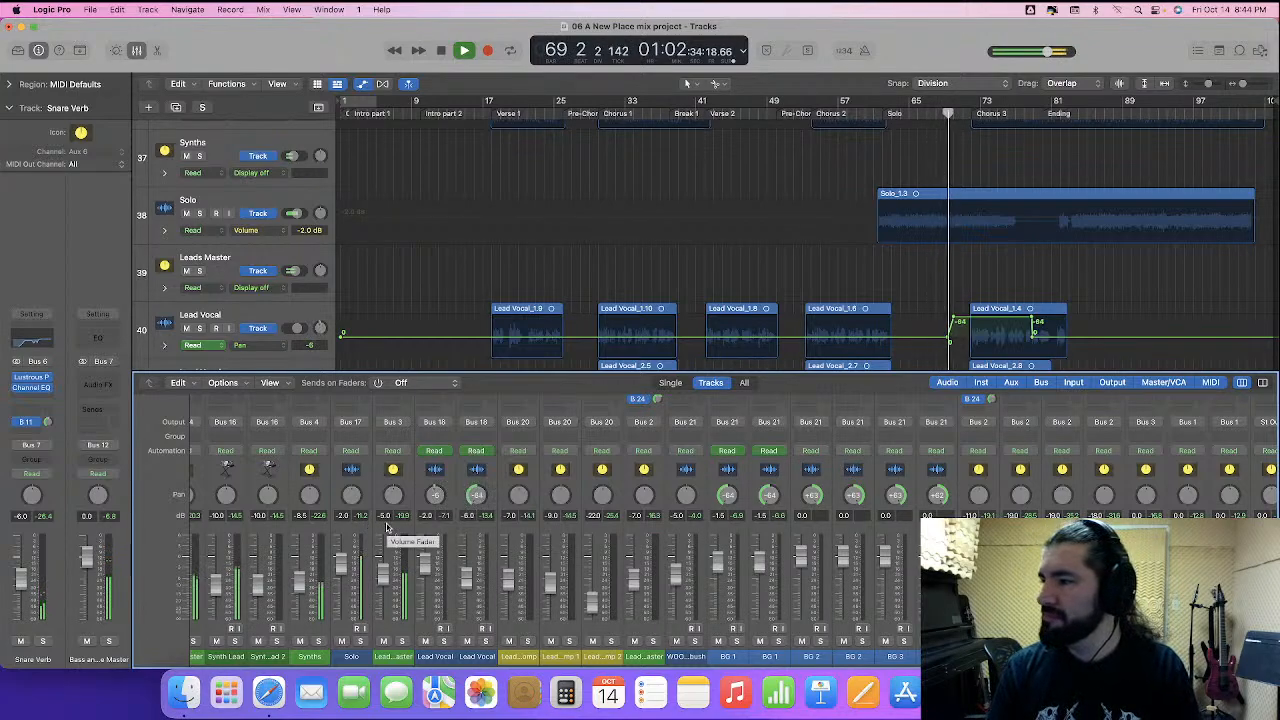
- Check the guitar, bass and vocal levels during the last chorus, and hide the mixer
scroll(420, 535, "left", 6)
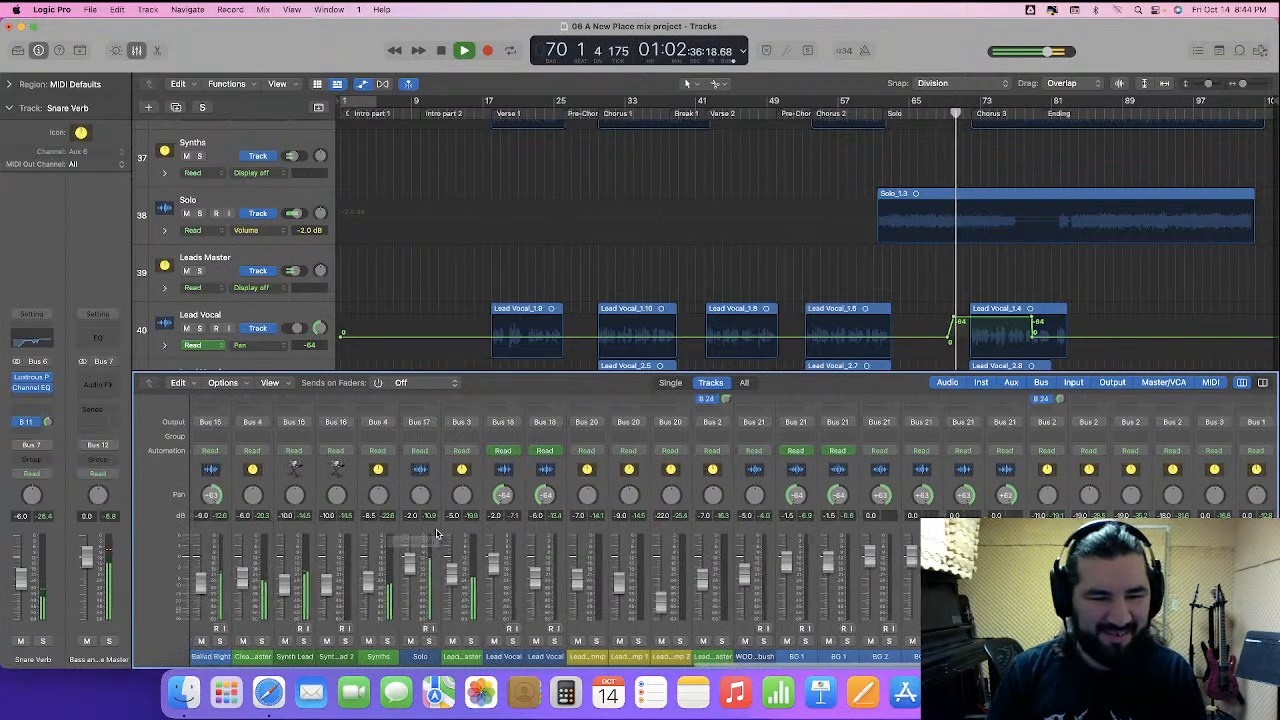
scroll(434, 535, "left", 3)
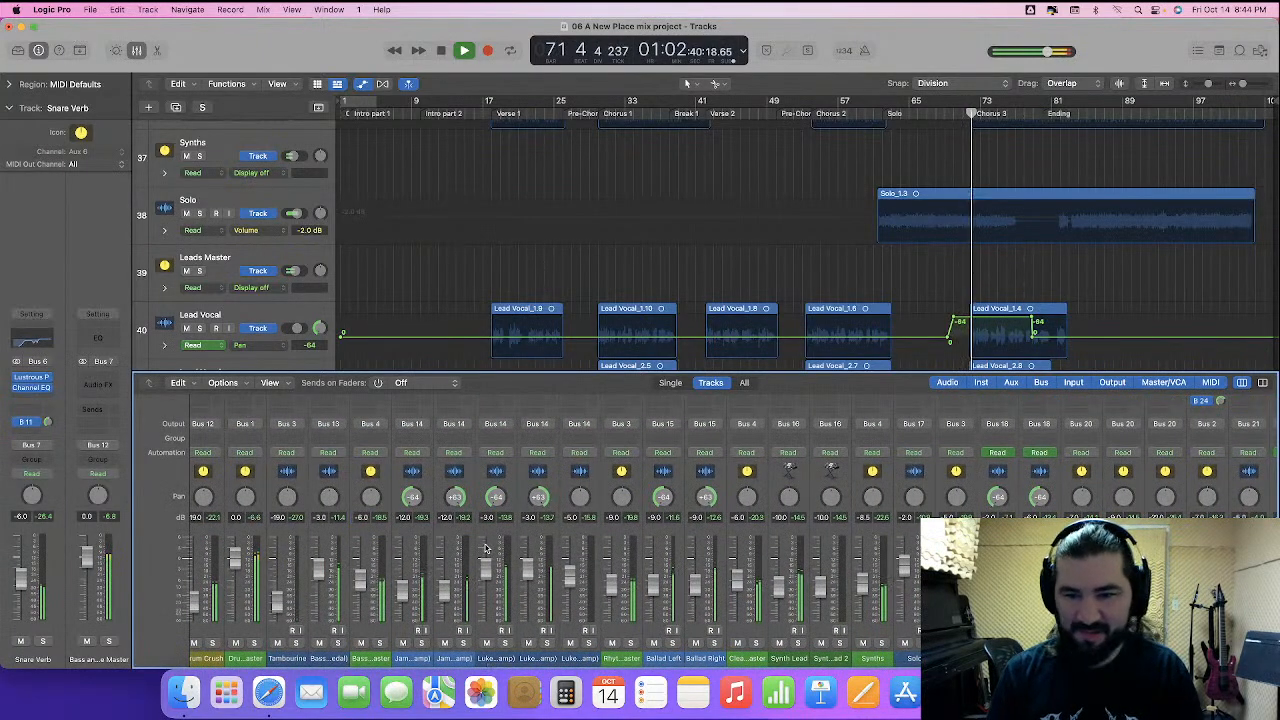
scroll(484, 548, "right", 10)
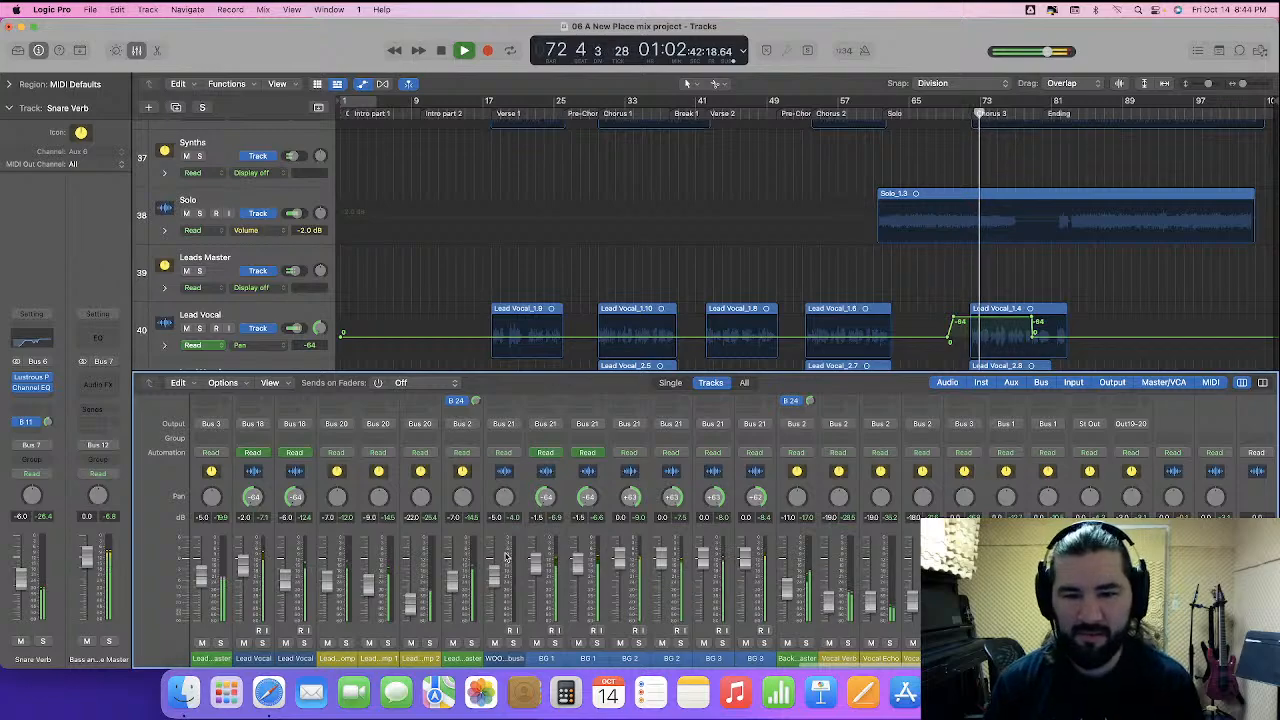
left_click(138, 51)
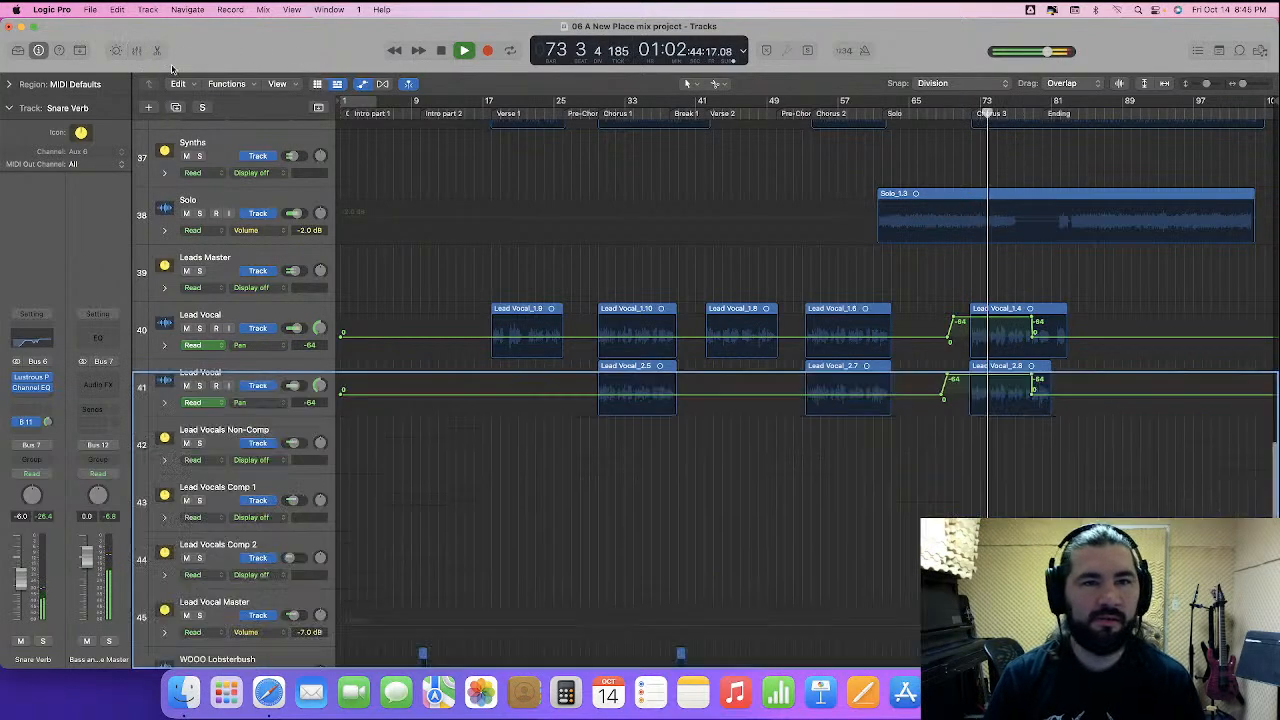
- Show volume automation instead of pan on both Lead Vocal tracks
scroll(700, 365, "down", 3)
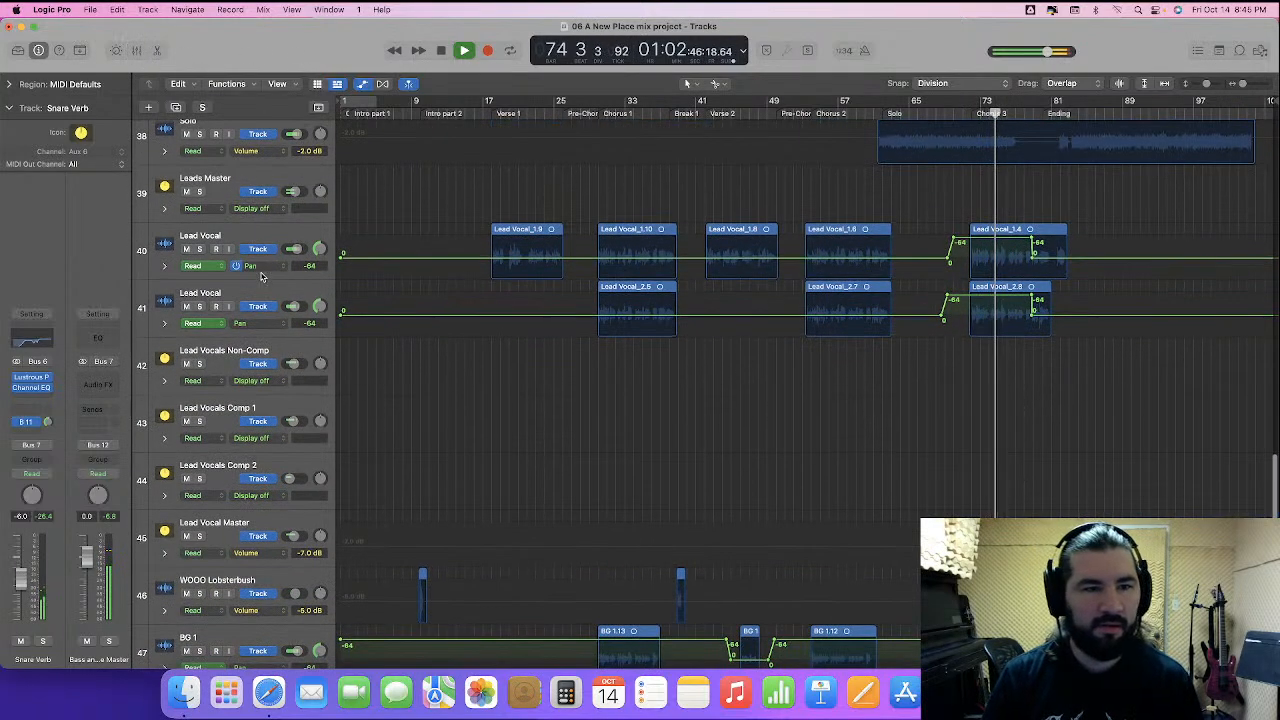
left_click(252, 266)
left_click(292, 208)
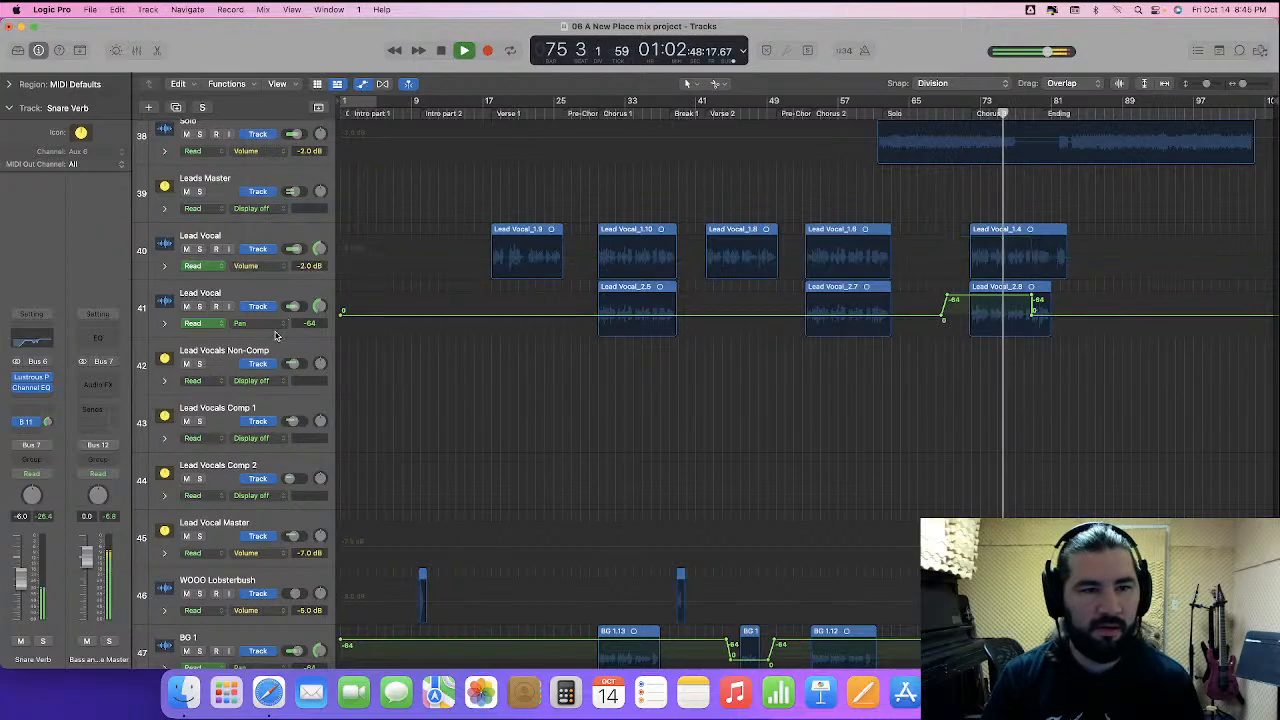
left_click(268, 324)
left_click(281, 265)
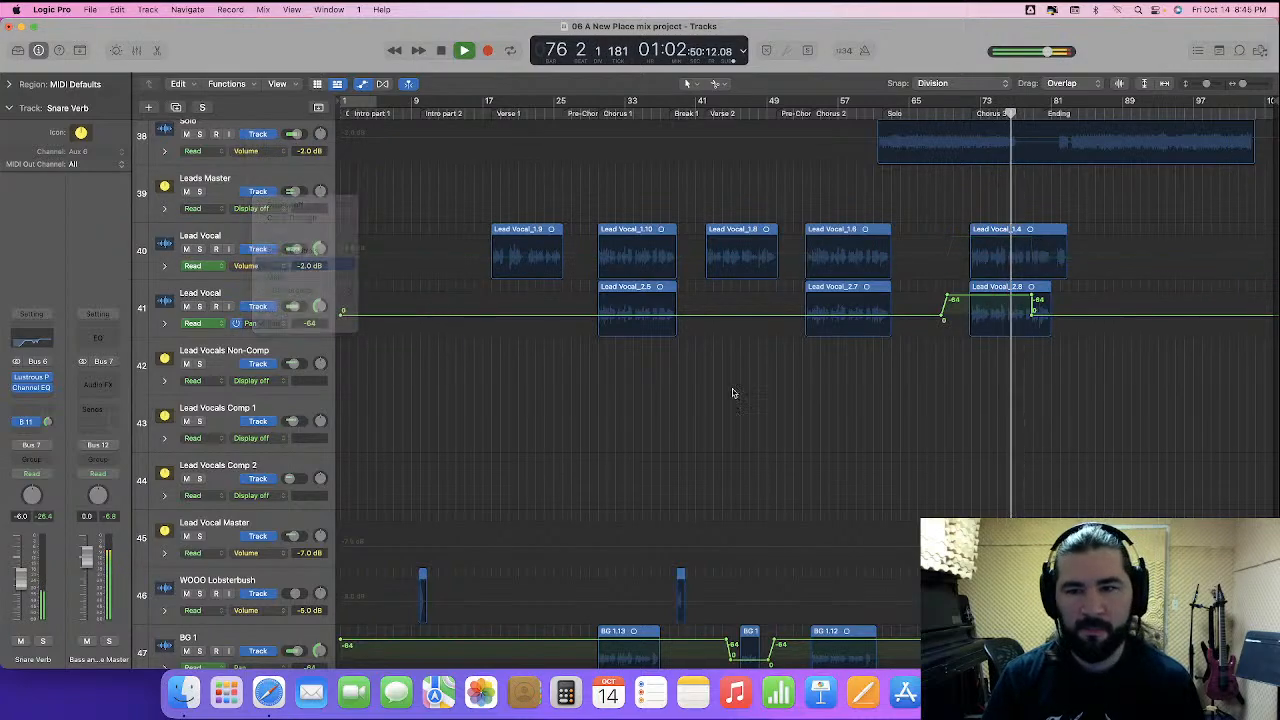
- Show volume automation instead of pan on both BG 1 tracks
scroll(1026, 366, "down", 3)
scroll(1030, 370, "down", 7)
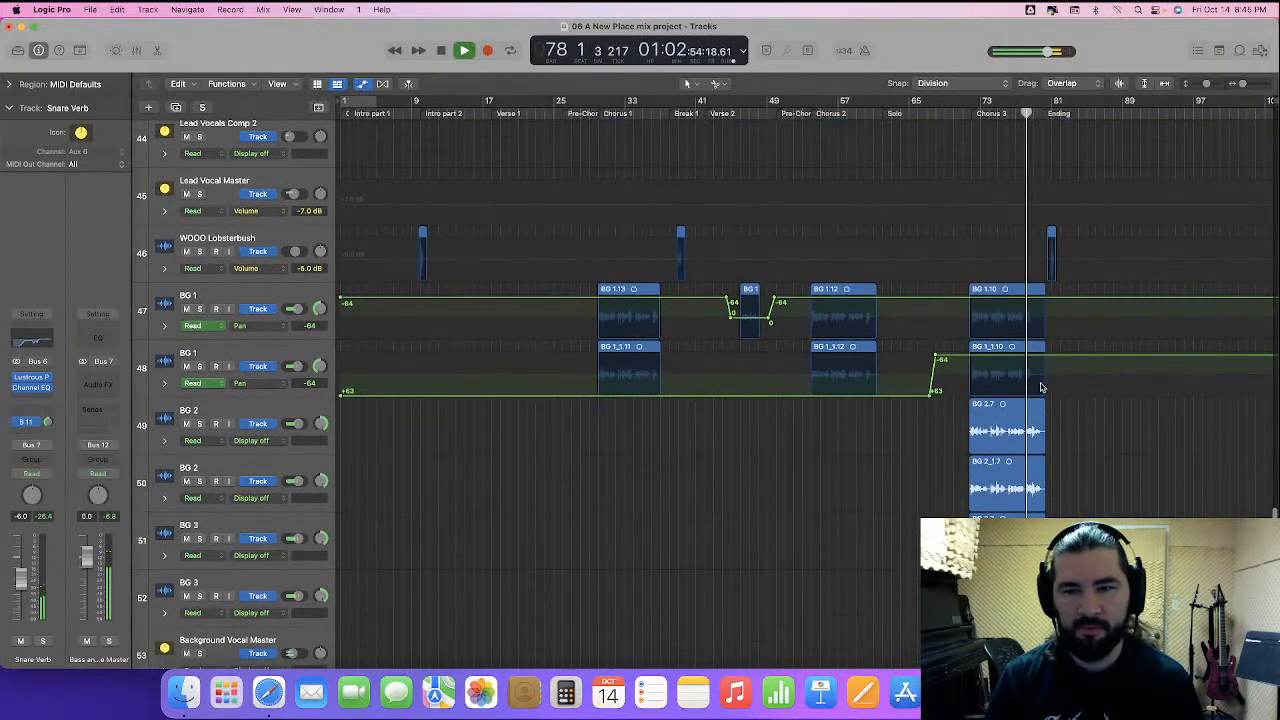
left_click(240, 326)
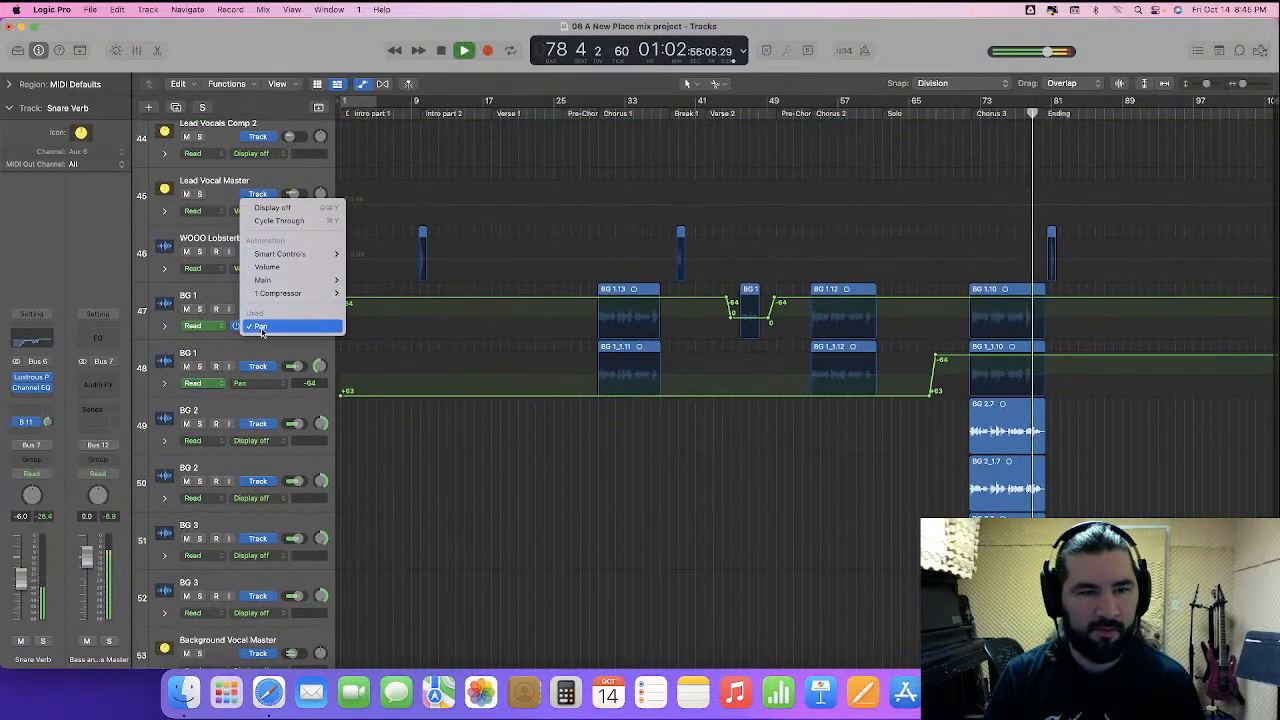
left_click(288, 268)
left_click(263, 386)
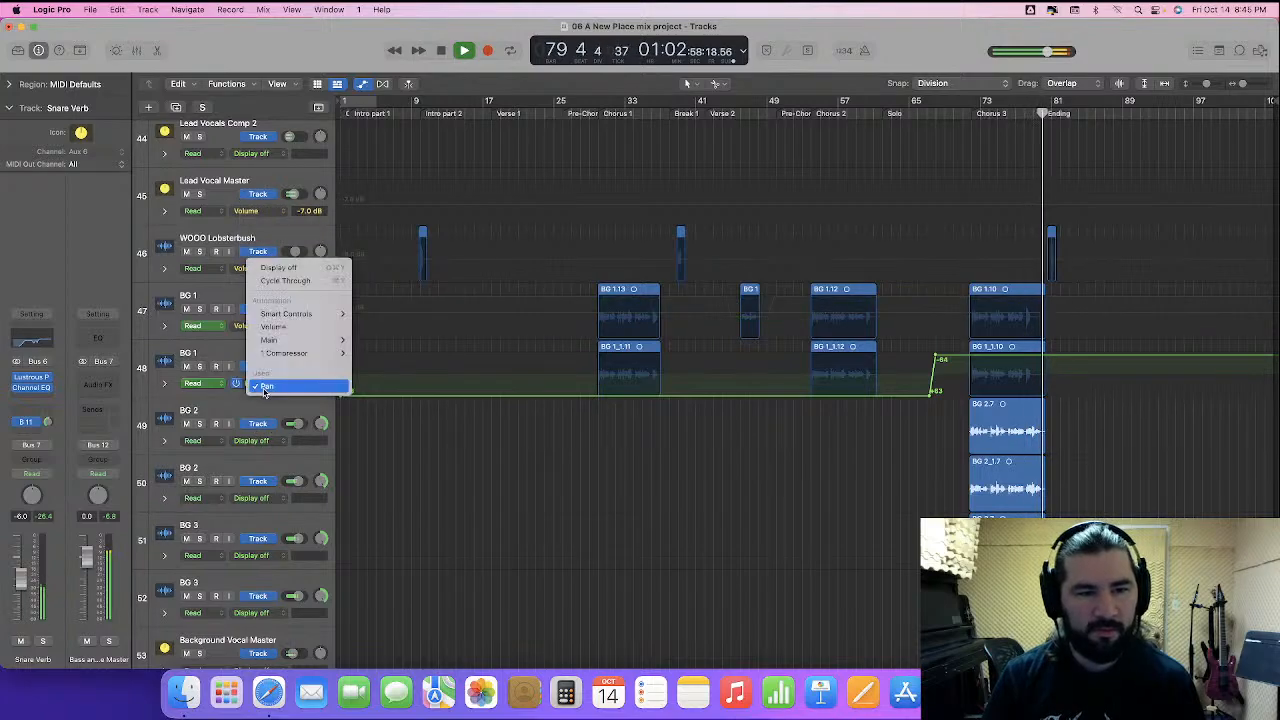
left_click(273, 326)
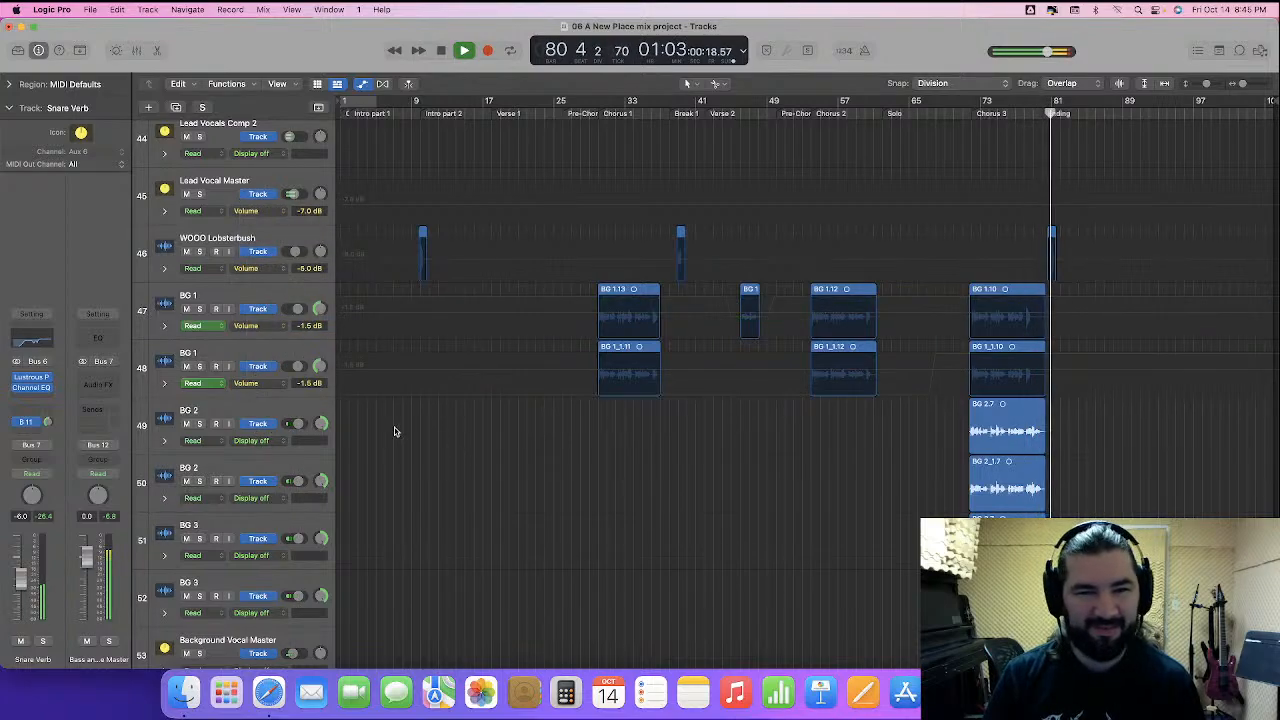
scroll(557, 447, "down", 1)
scroll(557, 447, "left", 1)
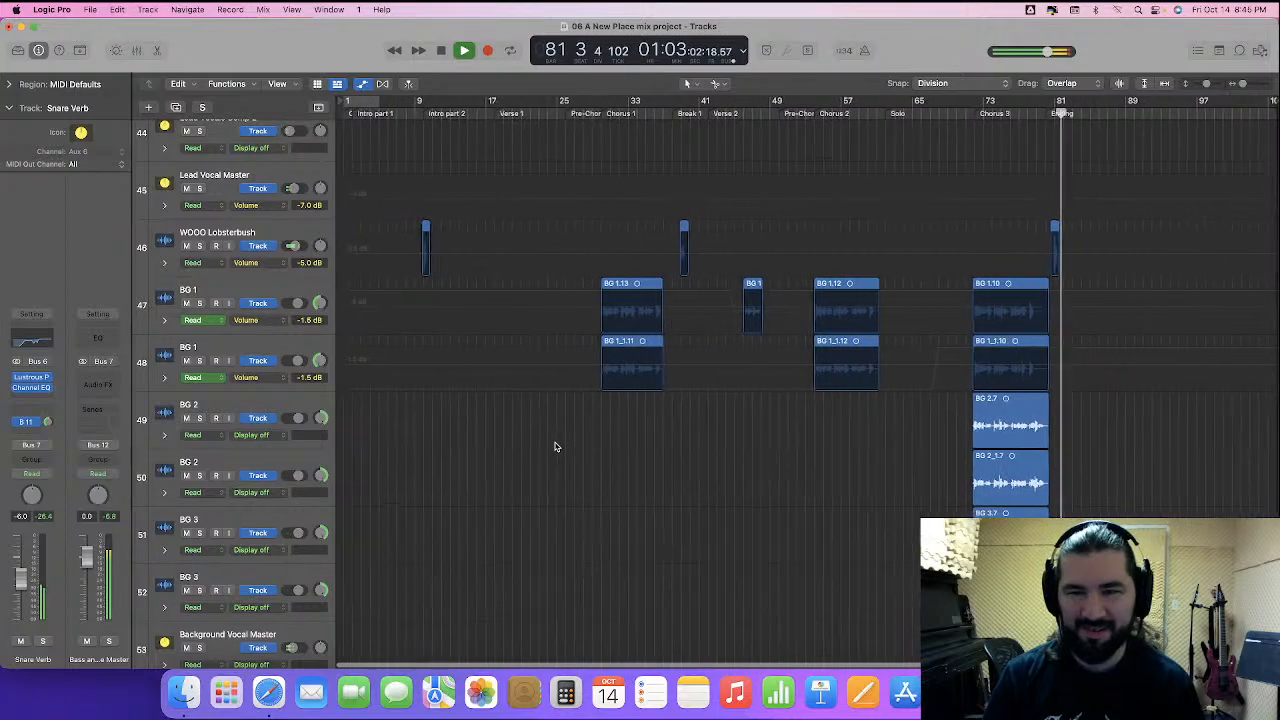
- Enable the 510 Hz low-shelf band in the Lead Vocal Master's Channel EQ, and close the plug-in
scroll(557, 447, "up", 5)
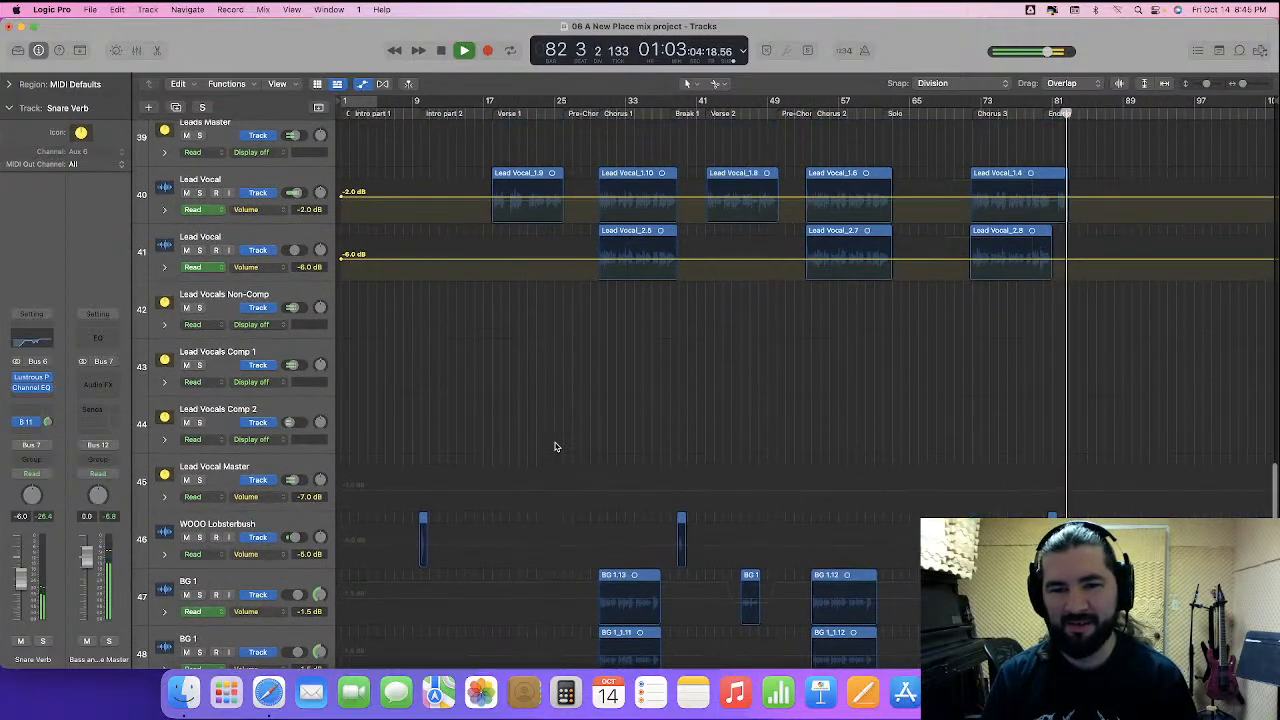
scroll(557, 447, "down", 2)
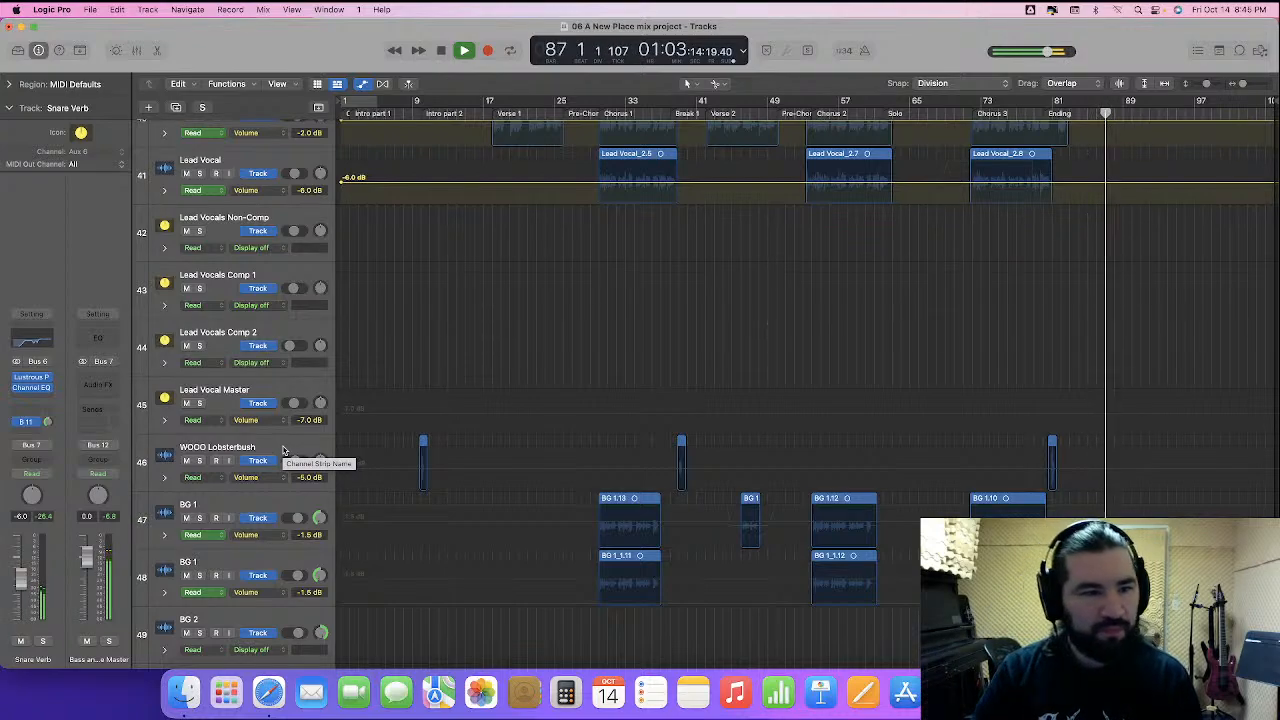
left_click(273, 390)
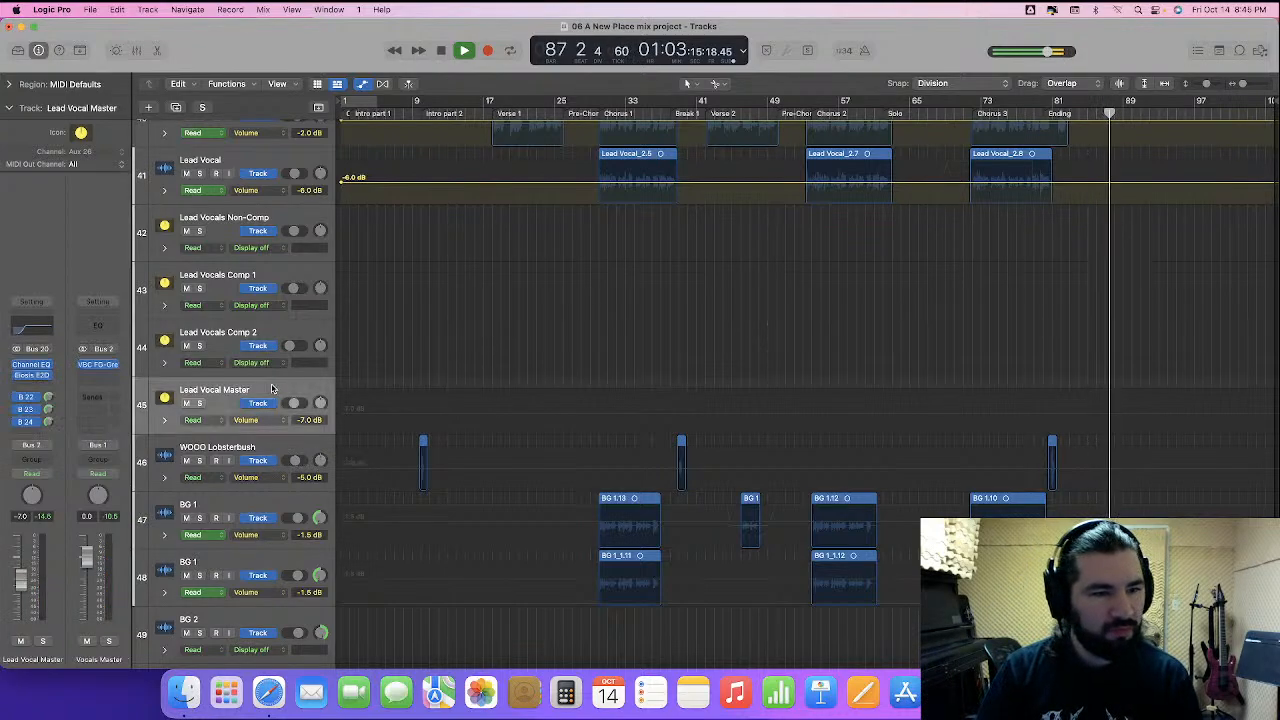
left_click(35, 330)
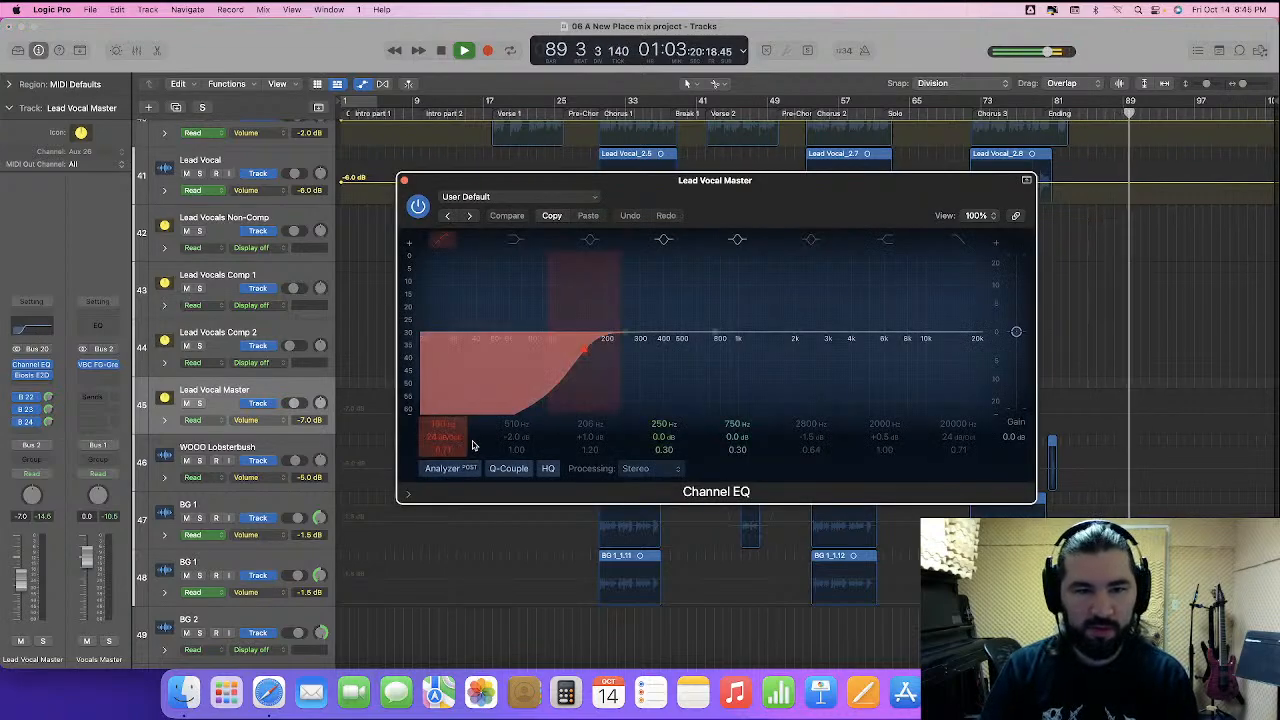
left_click(514, 241)
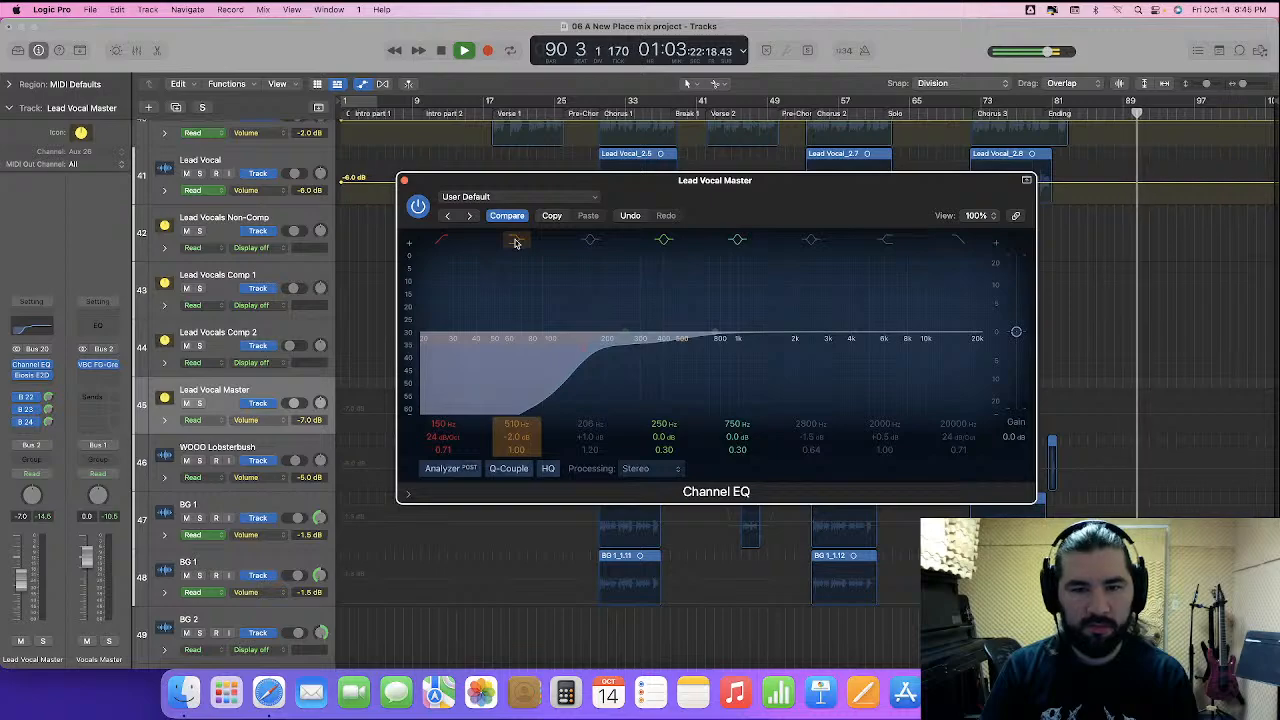
left_click(404, 180)
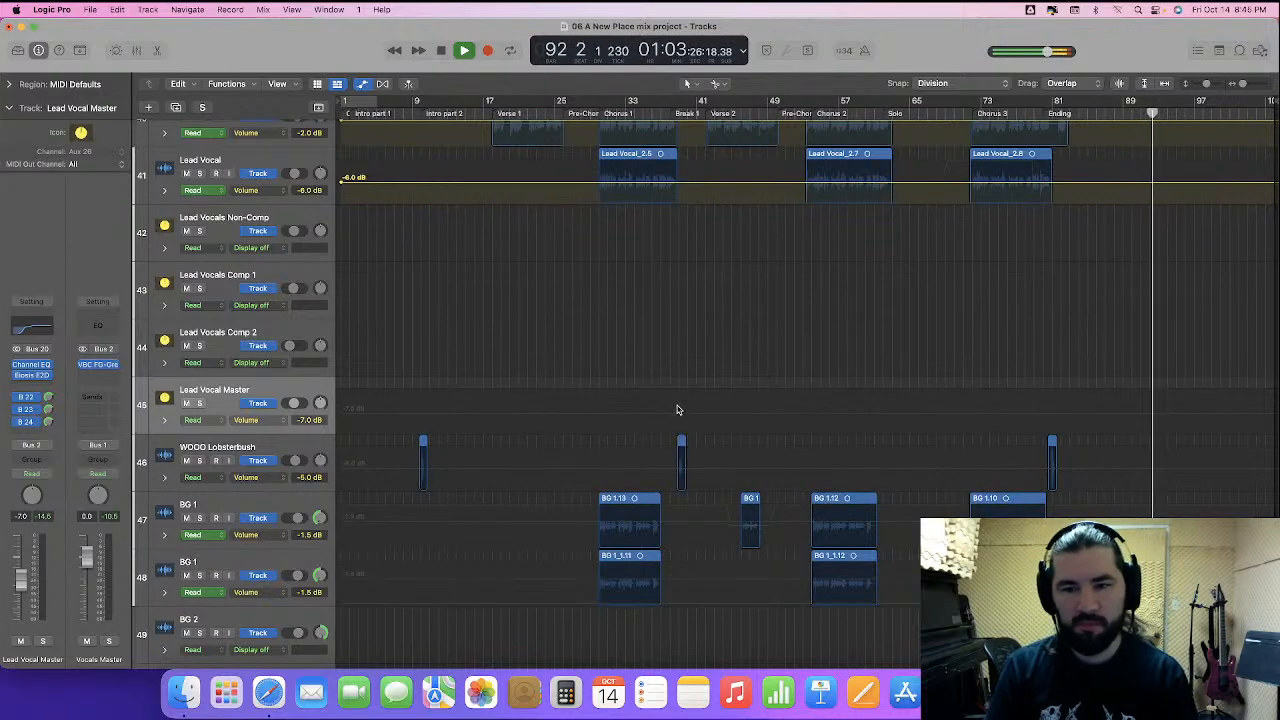
- Set the faders of both BG 2 and both BG 3 tracks together to +2.0 dB, and hide the mixer
scroll(814, 466, "down", 3)
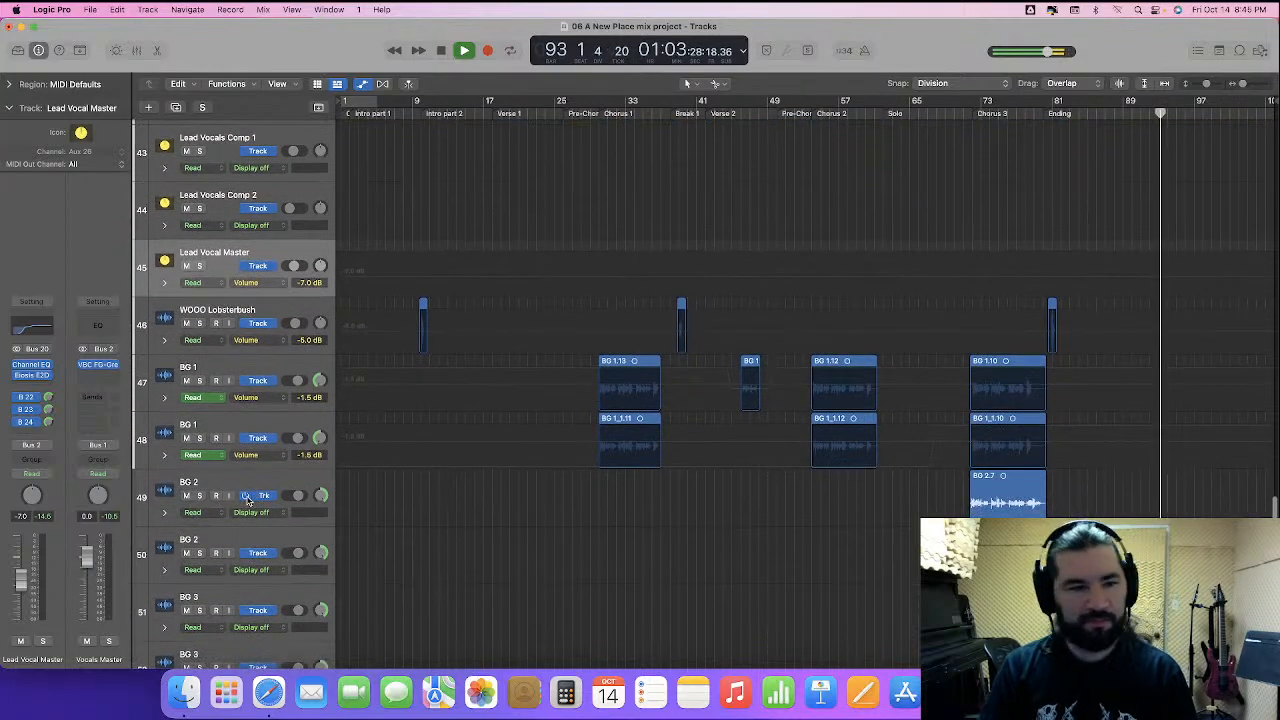
left_click(251, 484)
scroll(252, 486, "down", 3)
left_click(260, 508, "shift")
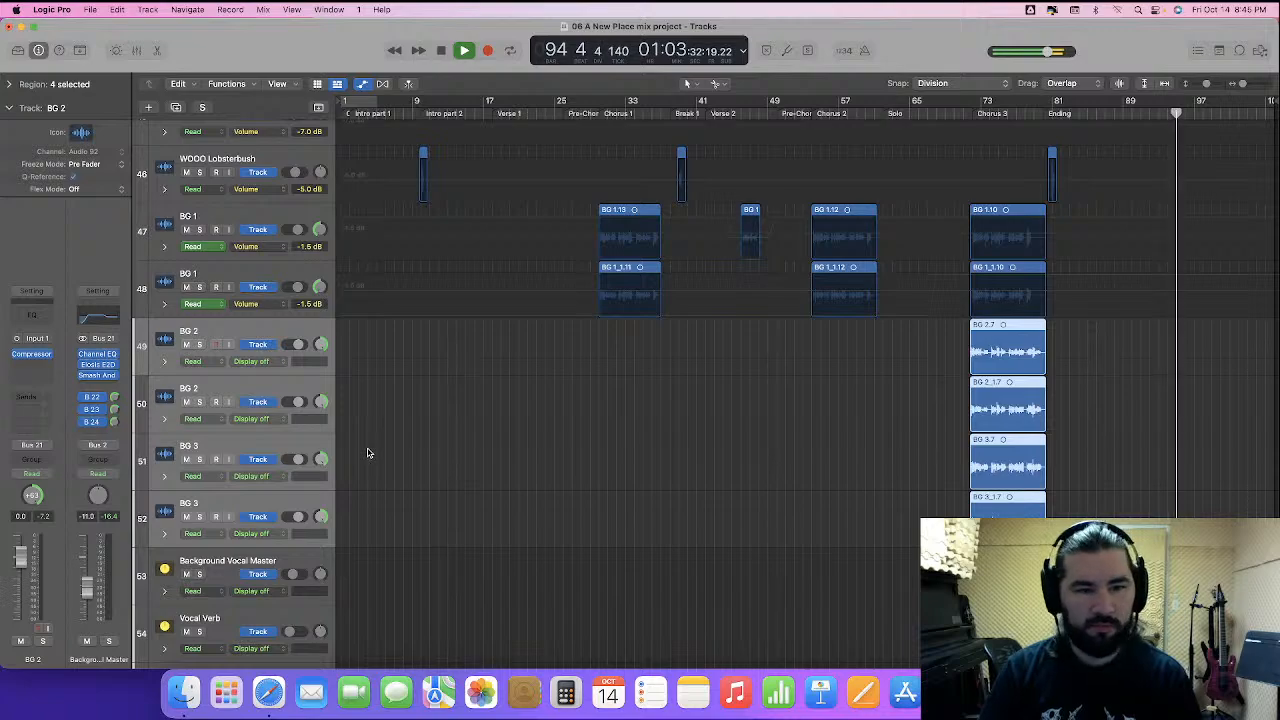
key("x")
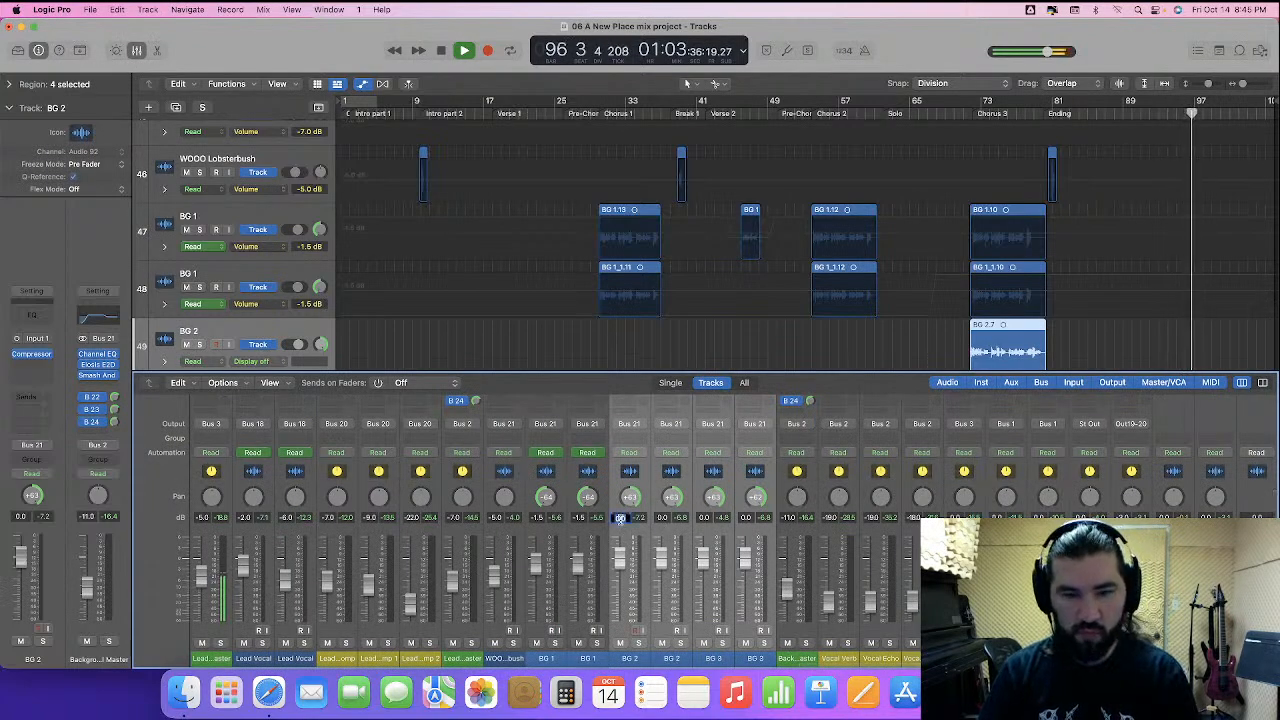
type("2")
key("Return")
left_click(138, 51)
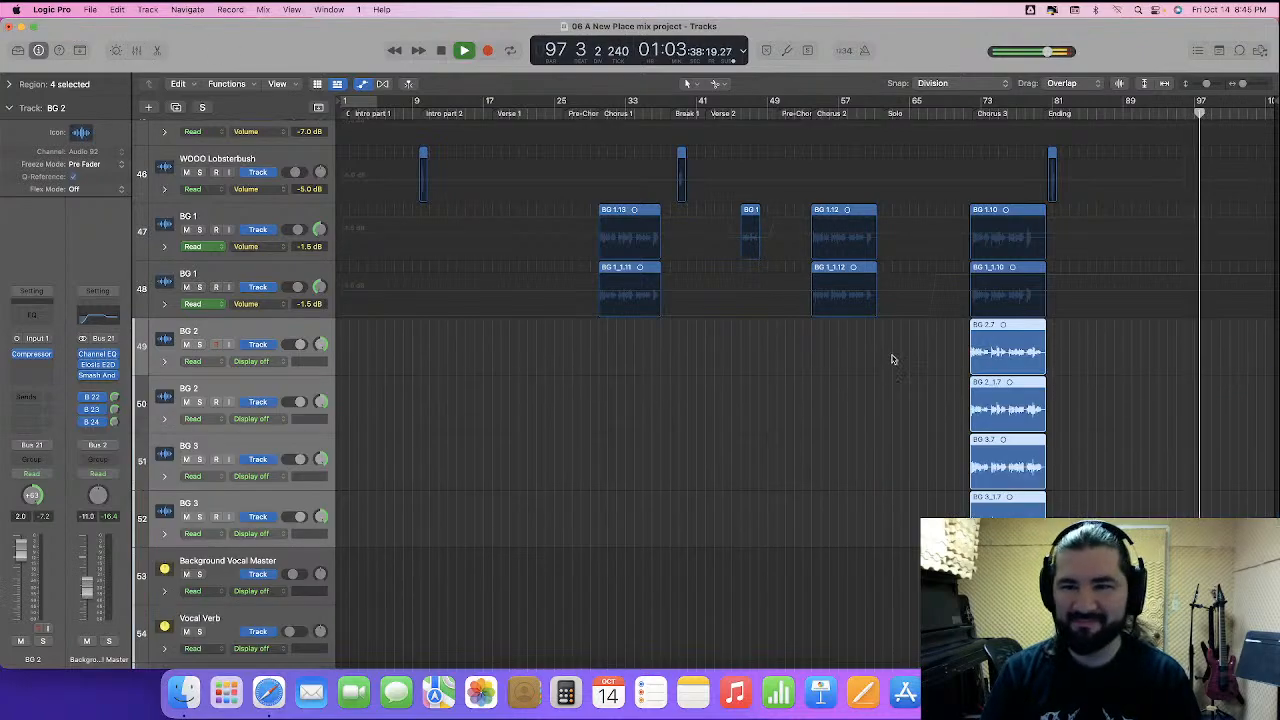
- Zoom in on the tracks around the last chorus and make the Marquee Tool the secondary tool
scroll(891, 363, "up", 4)
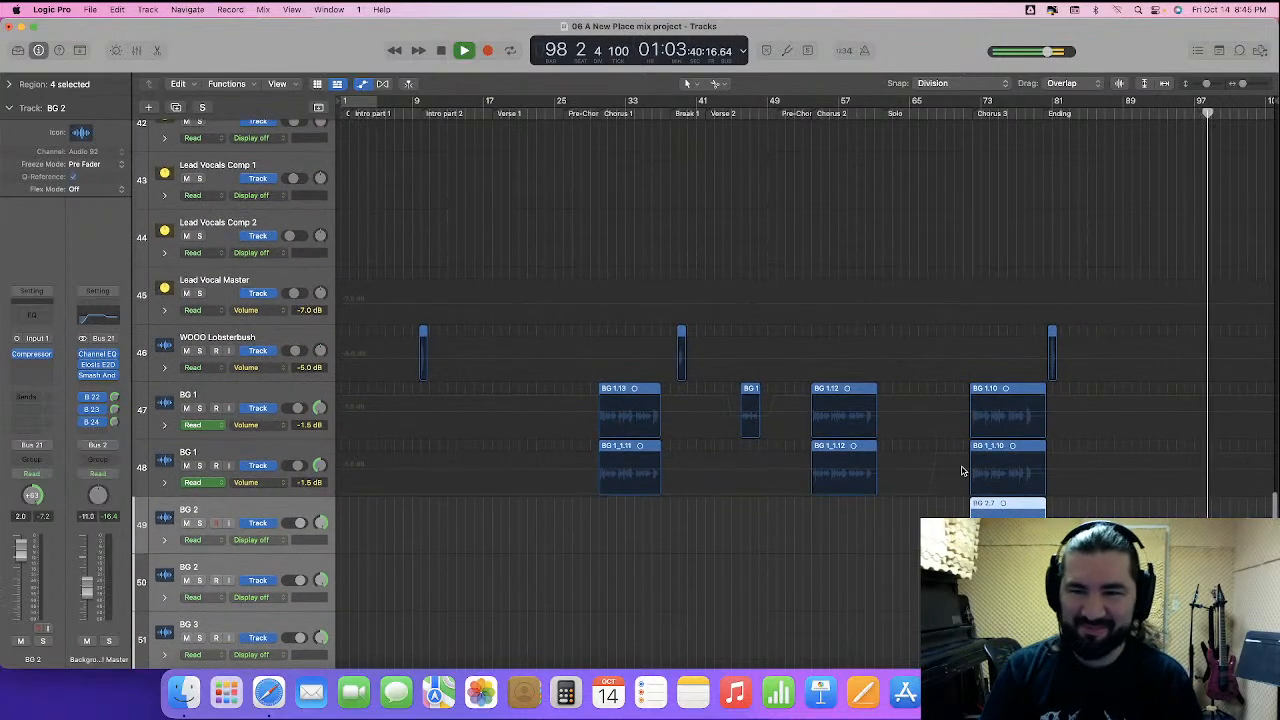
left_click(963, 469)
left_click(960, 418)
key("super+Right")
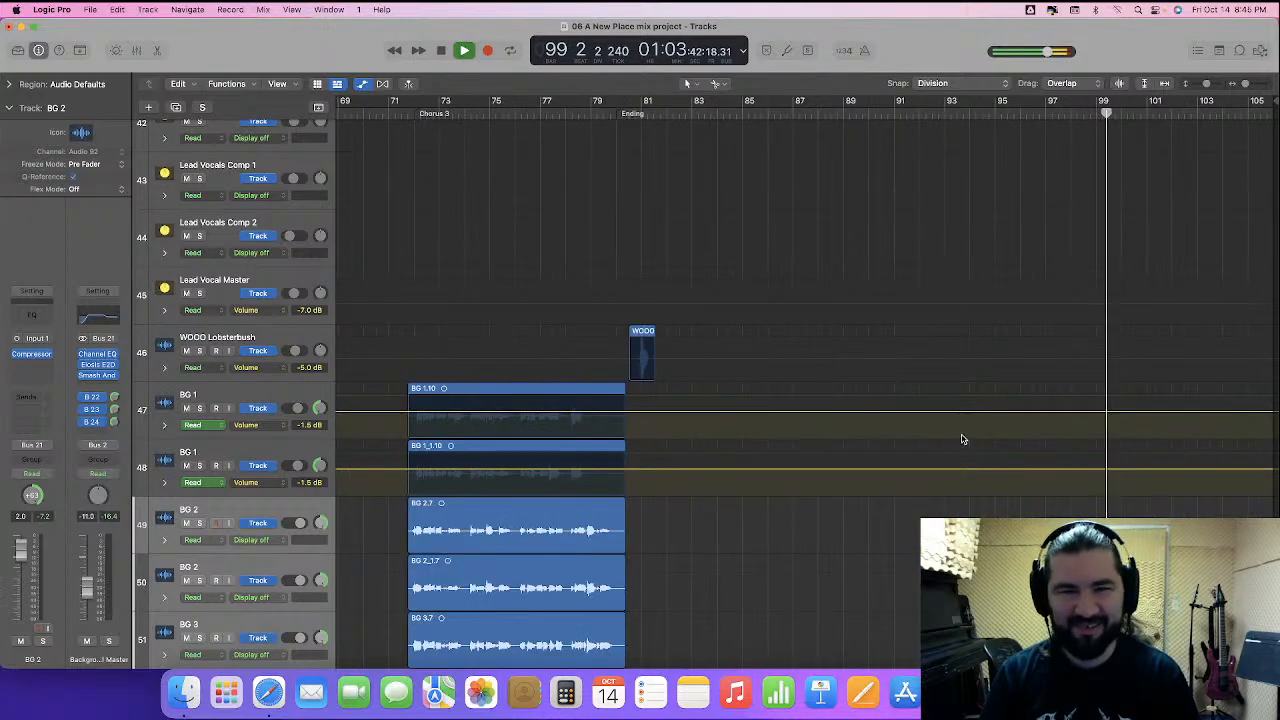
left_click(714, 83)
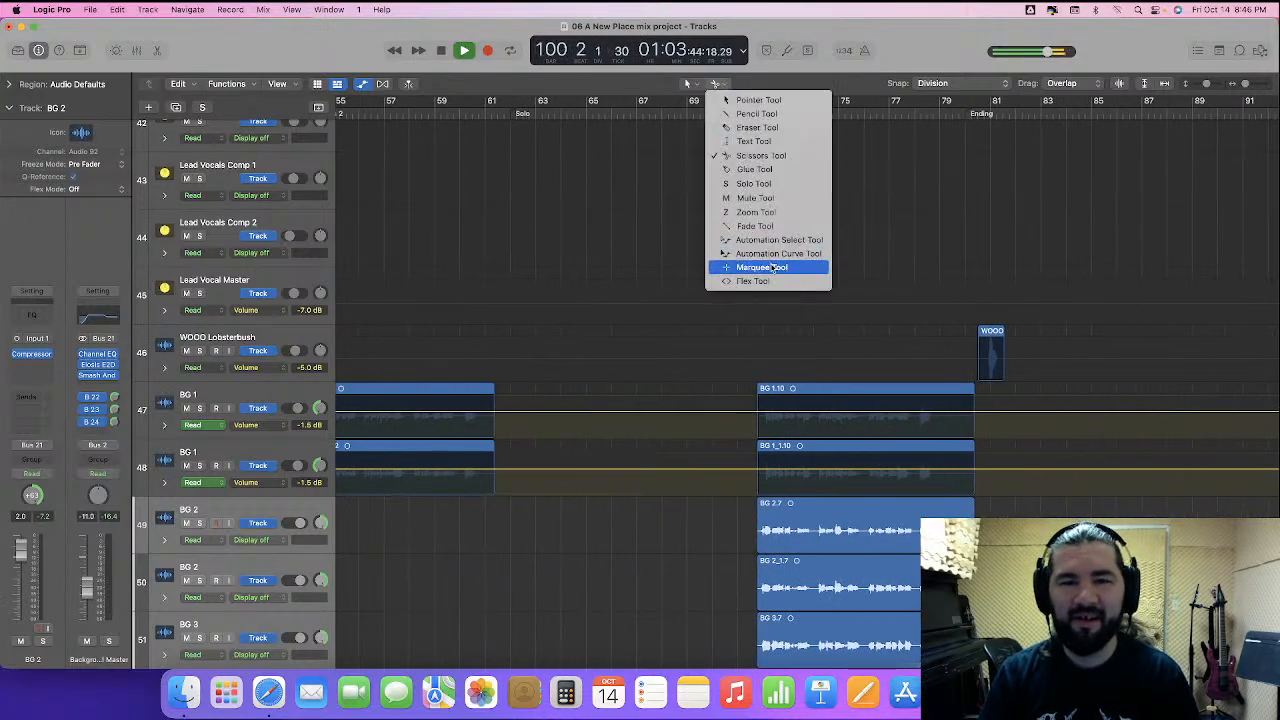
key("Return")
- Enlarge the first BG 1 track and lower both BG 1 tracks' volume automation across Chorus 3 to -5.0 dB
scroll(215, 467, "down", 3)
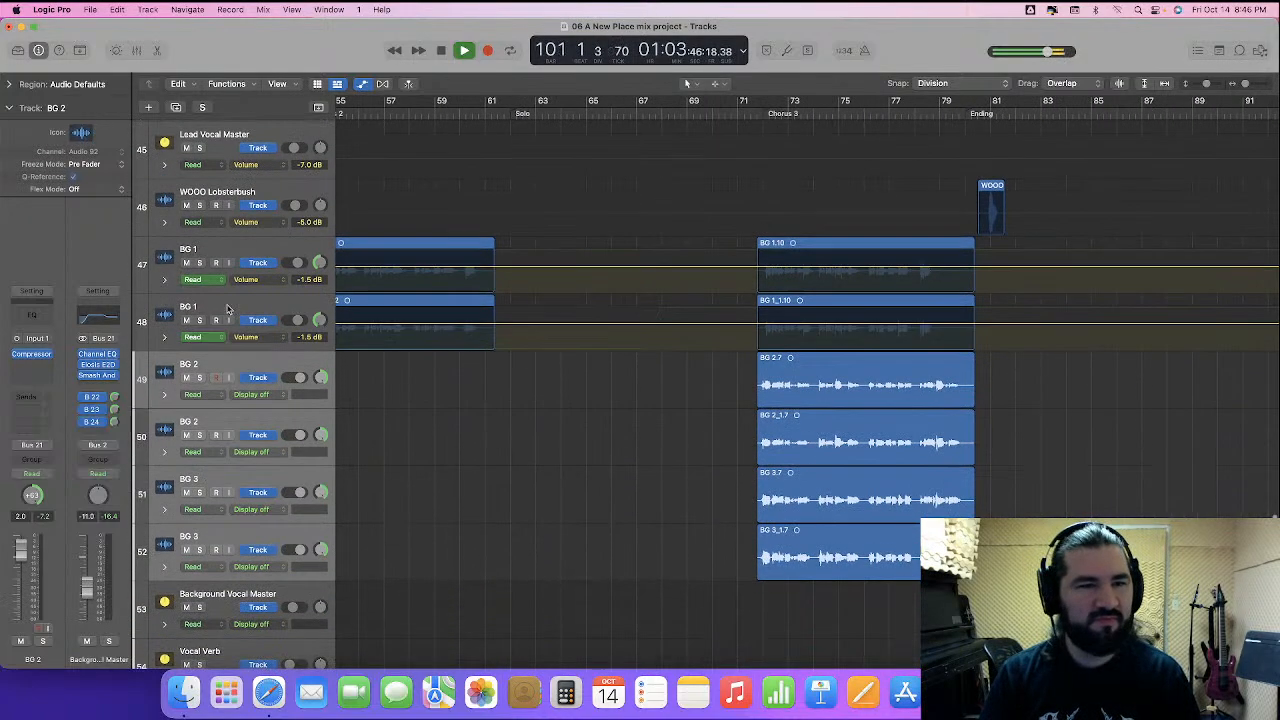
left_click_drag(234, 294, 230, 472)
scroll(709, 423, "down", 4)
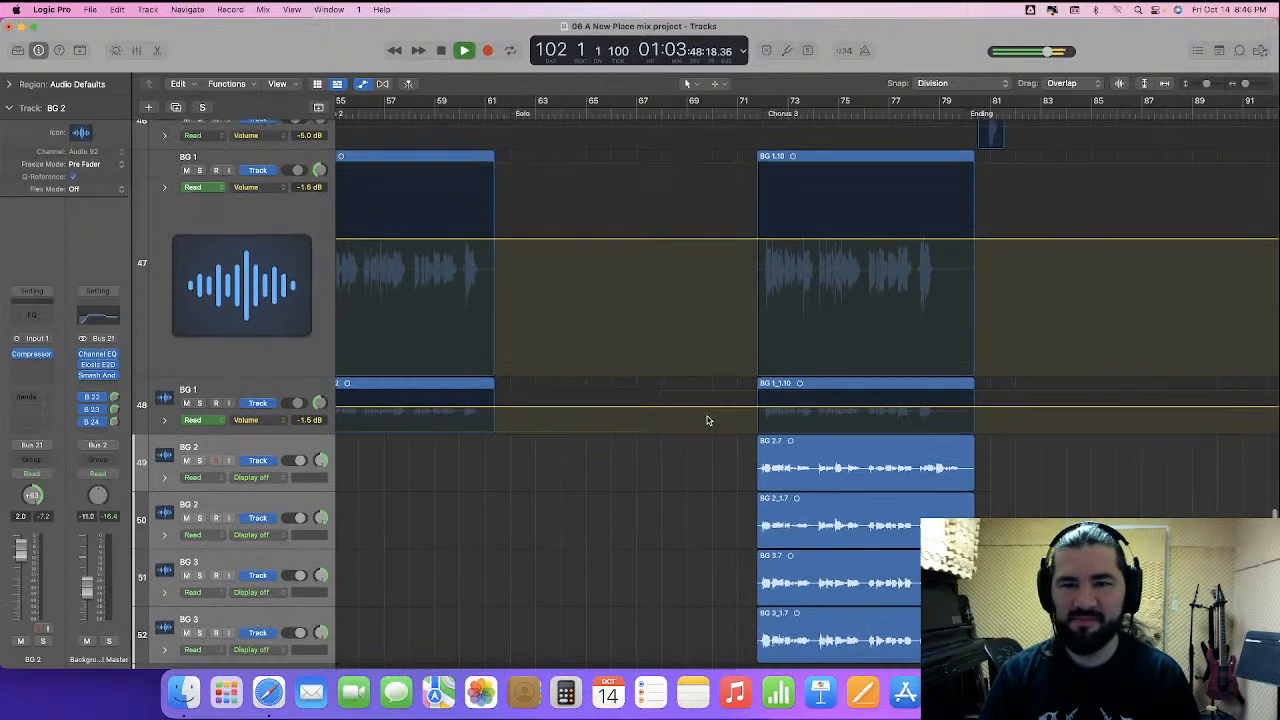
scroll(714, 249, "up", 2)
left_click_drag(717, 277, 1012, 386)
scroll(940, 357, "up", 2)
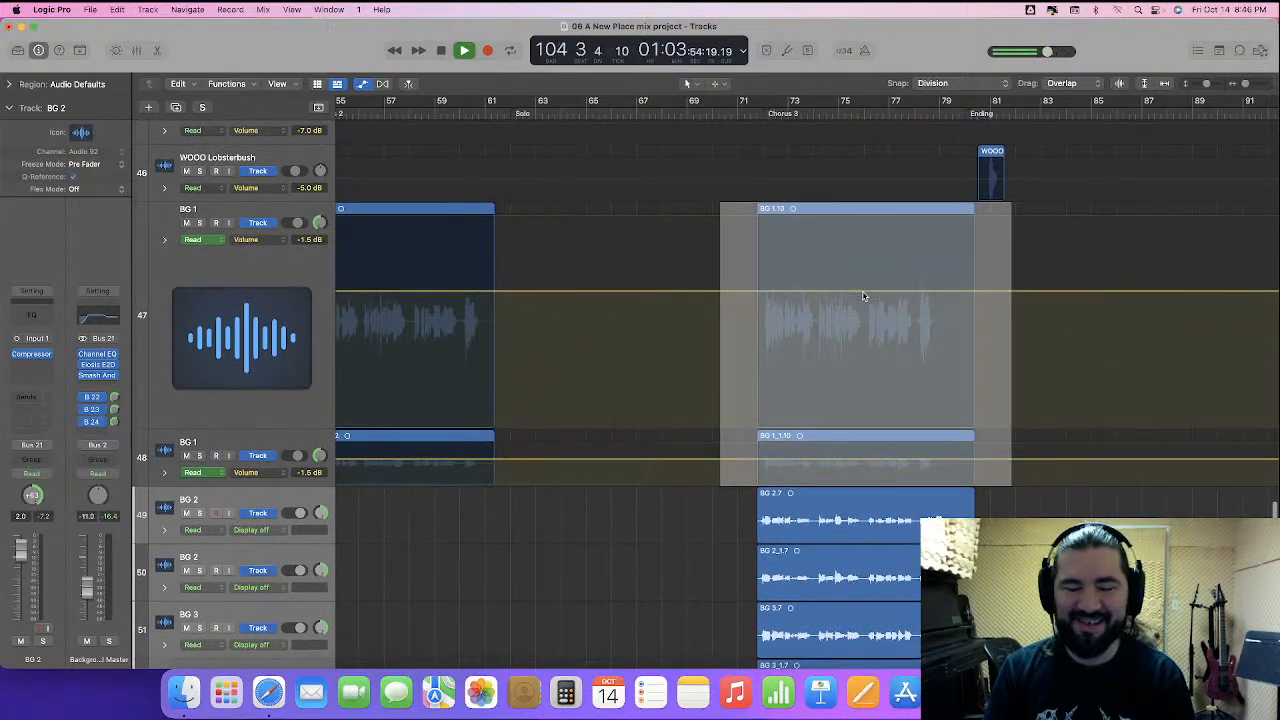
left_click_drag(865, 296, 855, 329)
- Enlarge the first Lead Vocal track and lower both Lead Vocal volume automations within Chorus 3, the first to -4.0 dB
scroll(855, 329, "up", 8)
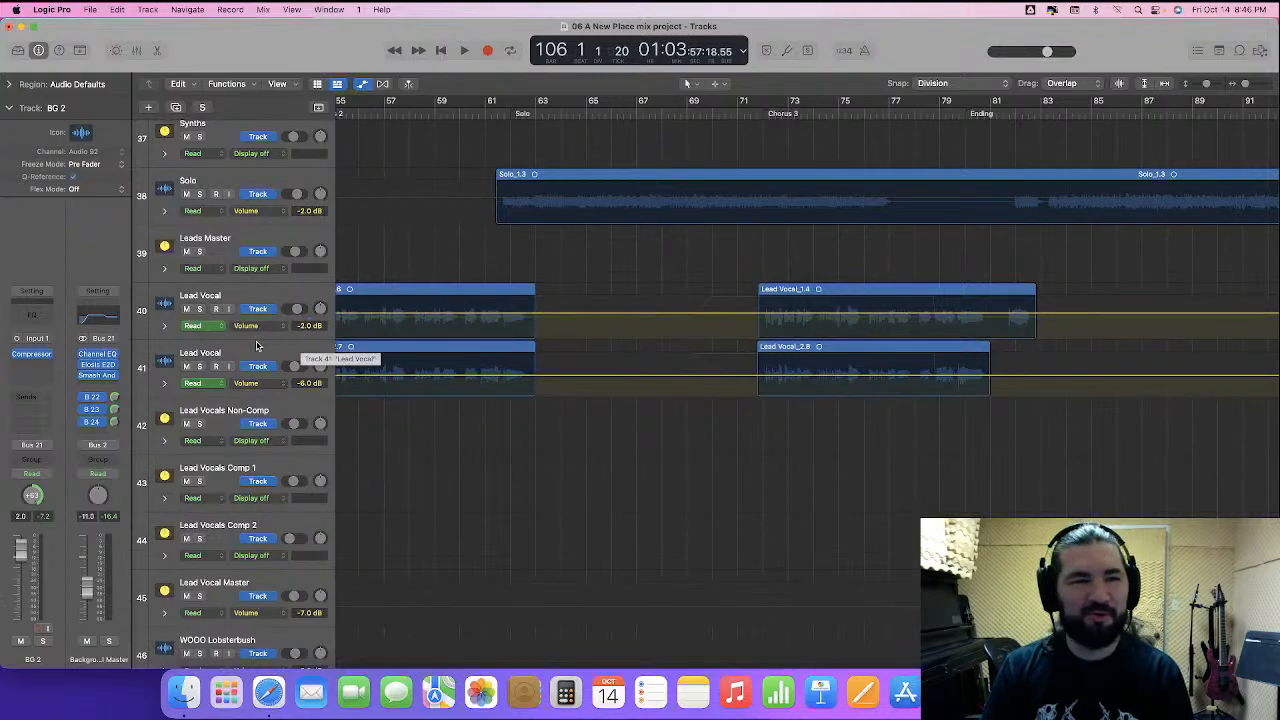
left_click_drag(254, 338, 254, 445)
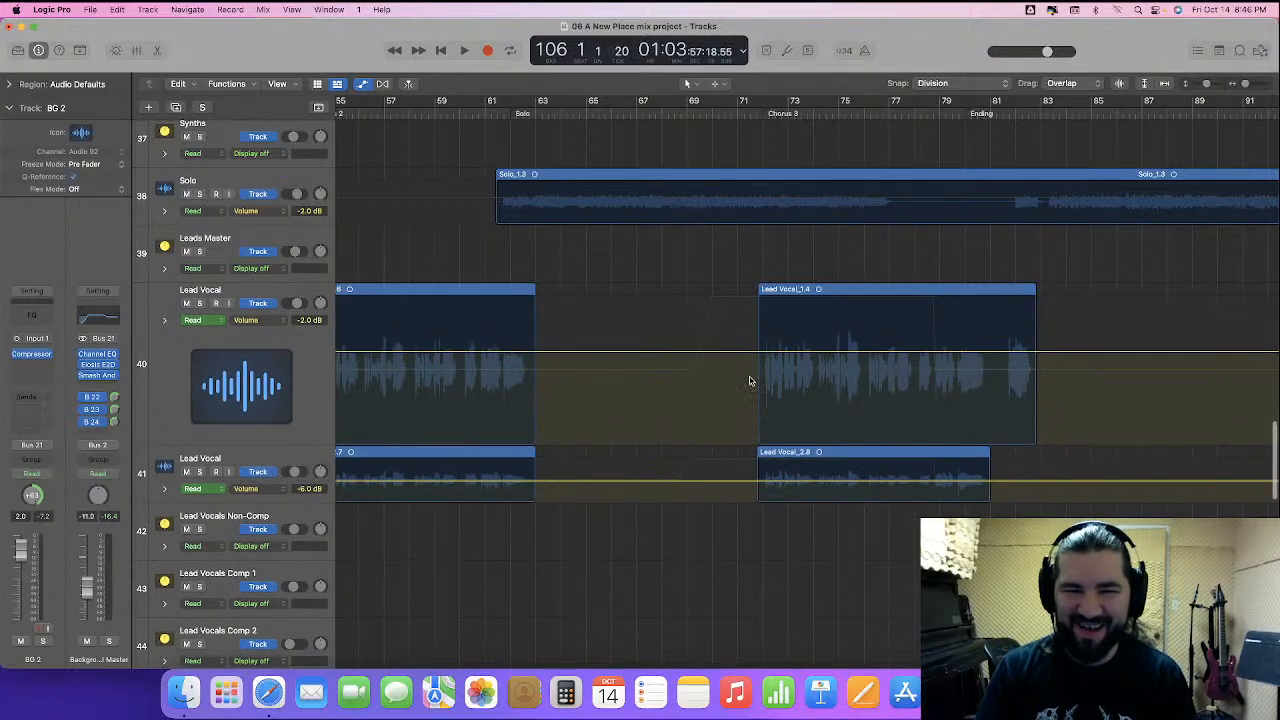
left_click_drag(747, 391, 998, 474)
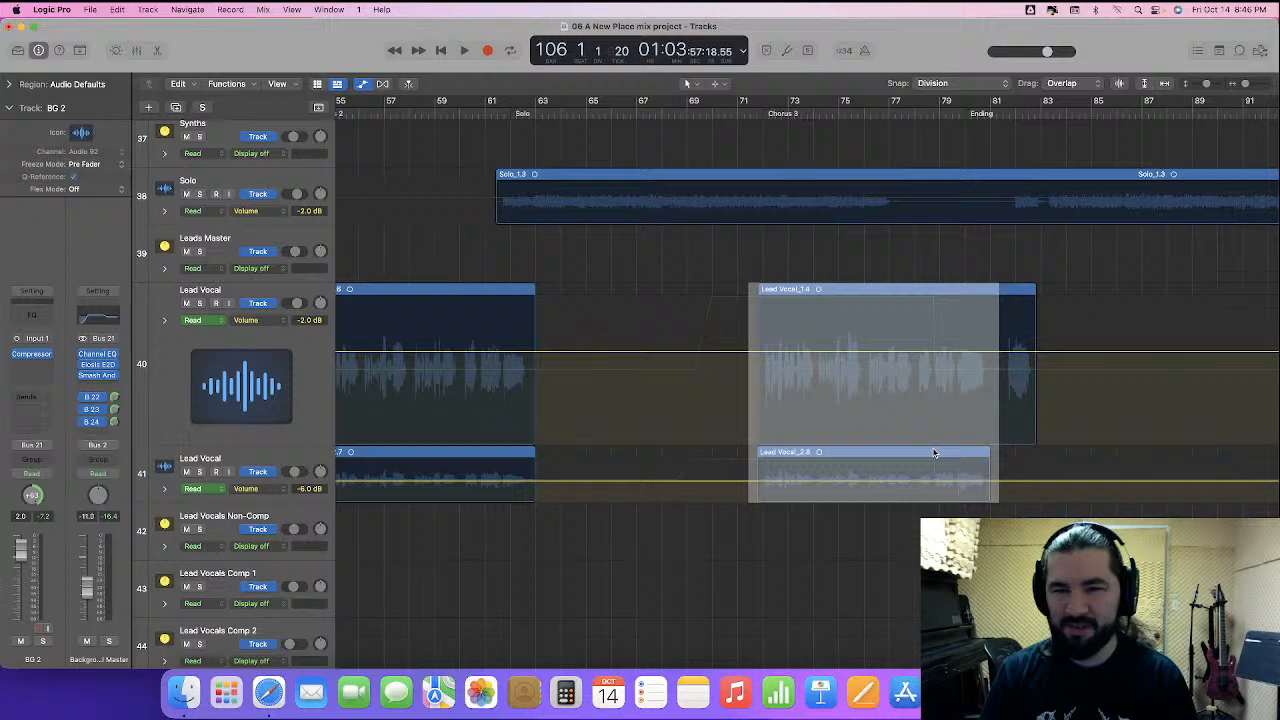
left_click_drag(726, 402, 932, 491)
left_click_drag(803, 362, 806, 366)
- Review the background vocals' volume automation over the whole song, and select the WOOO Lobsterbush track
scroll(812, 352, "down", 2)
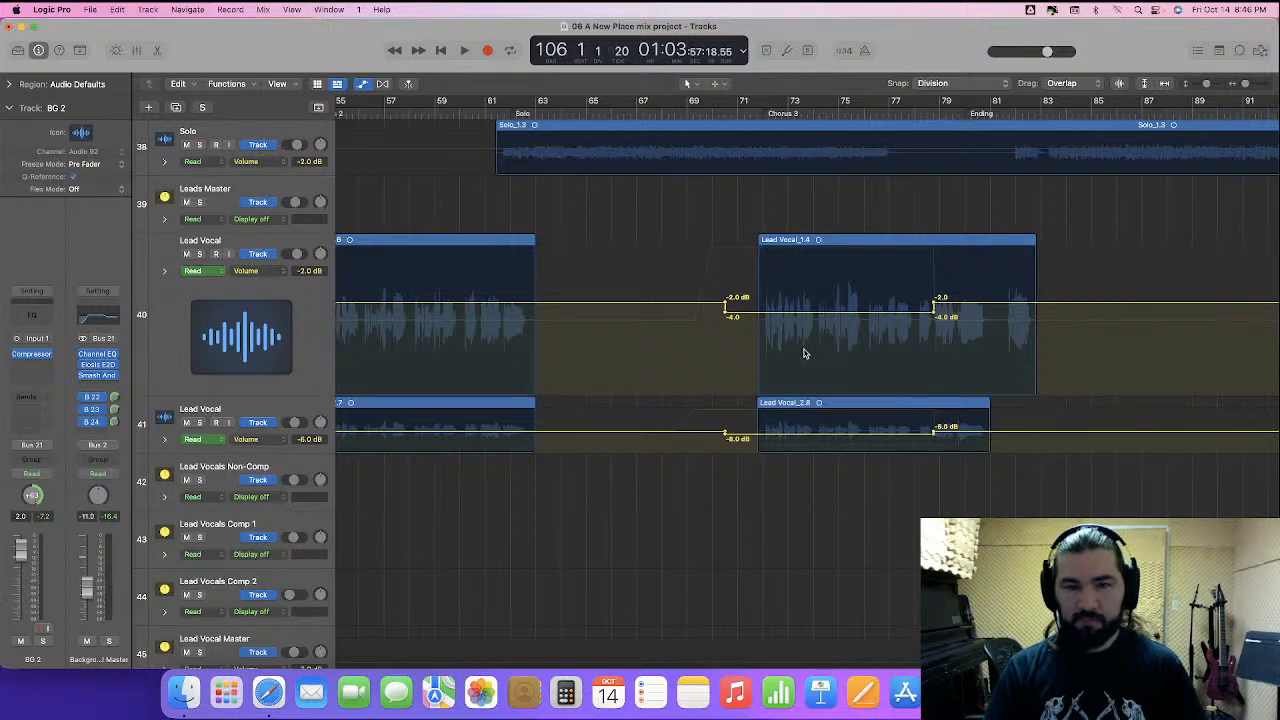
scroll(803, 353, "down", 10)
scroll(803, 353, "down", 5)
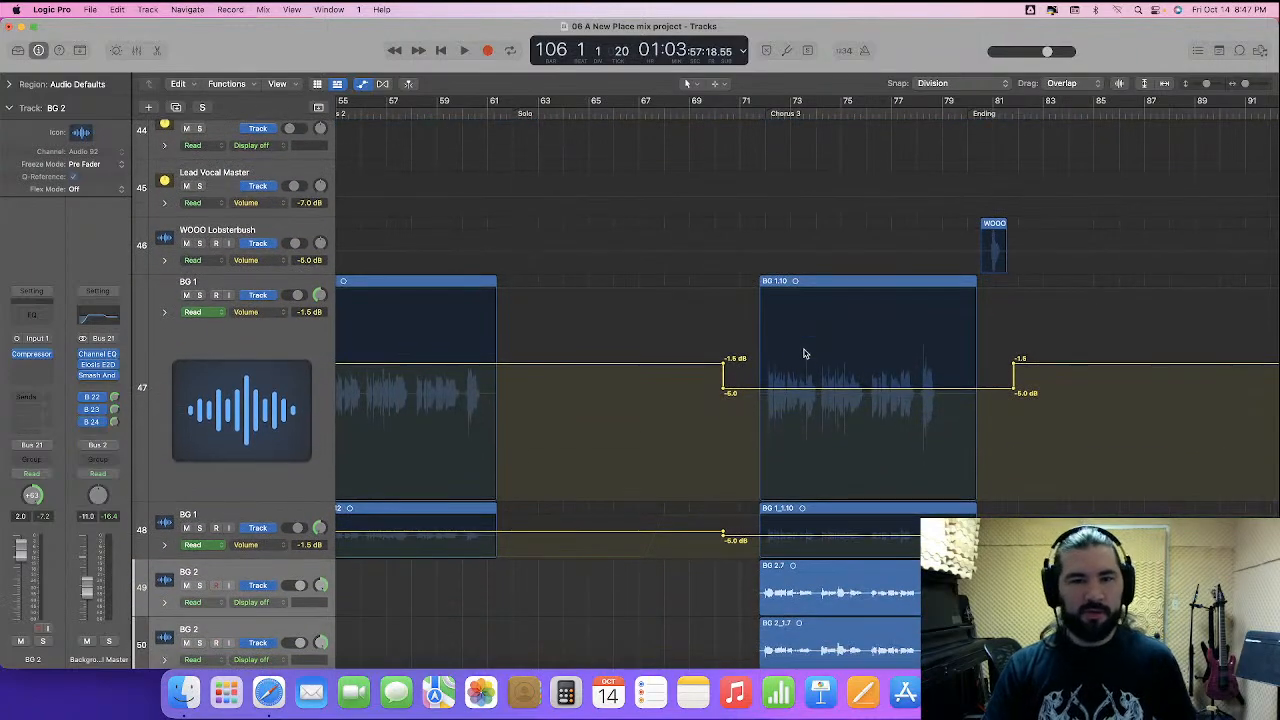
key("super+Left")
key("super+Left")
key("super+Left")
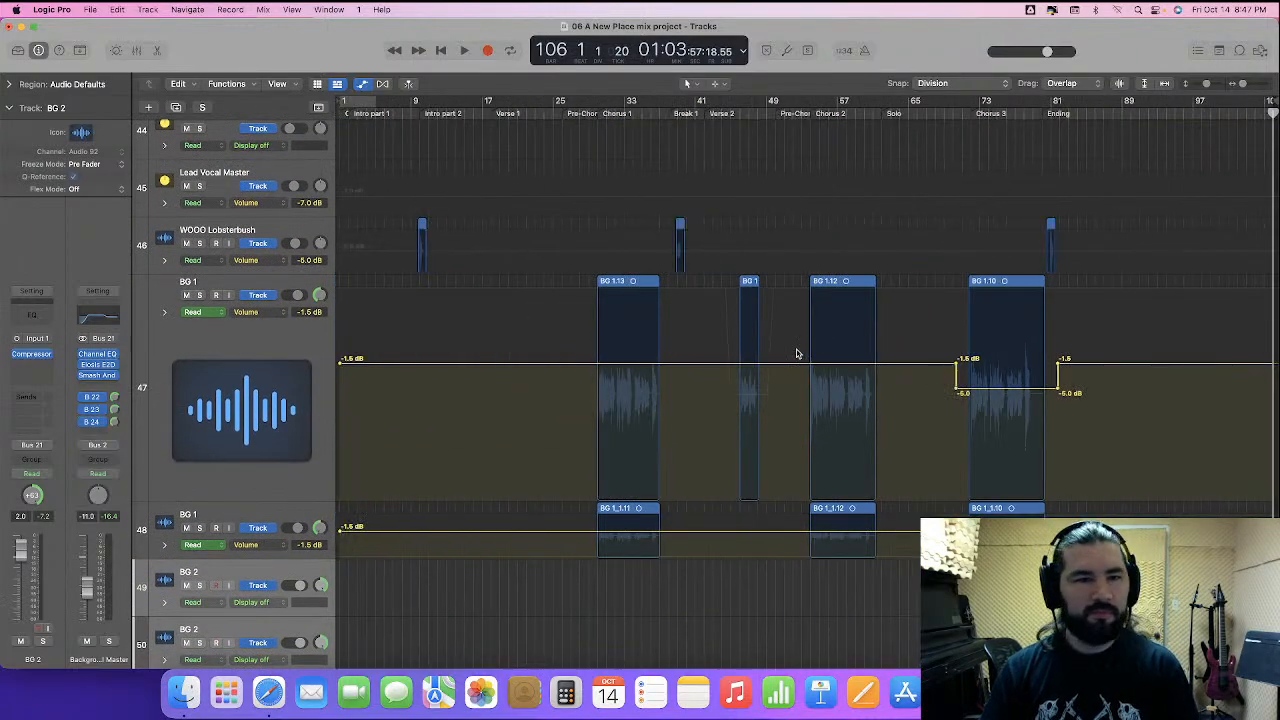
left_click(250, 229)
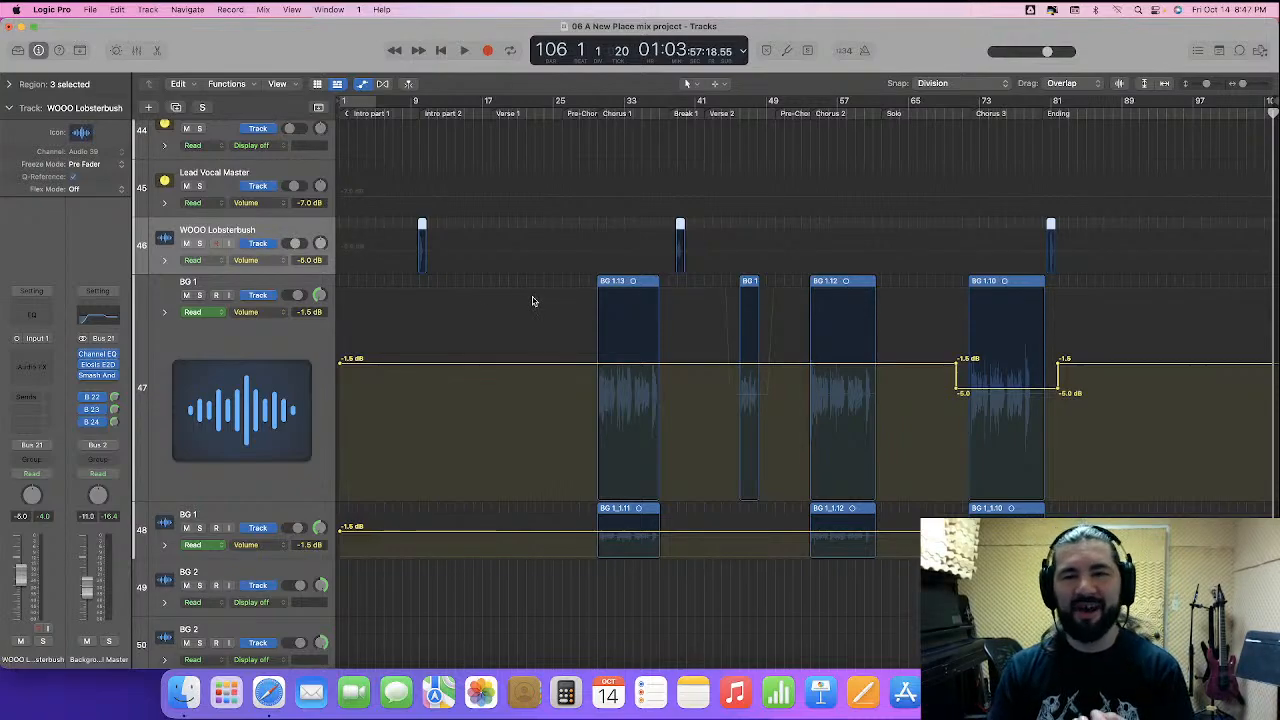
- Place the playhead at bar 70, just before Chorus 3, and zoom in on the timeline
scroll(532, 301, "up", 5)
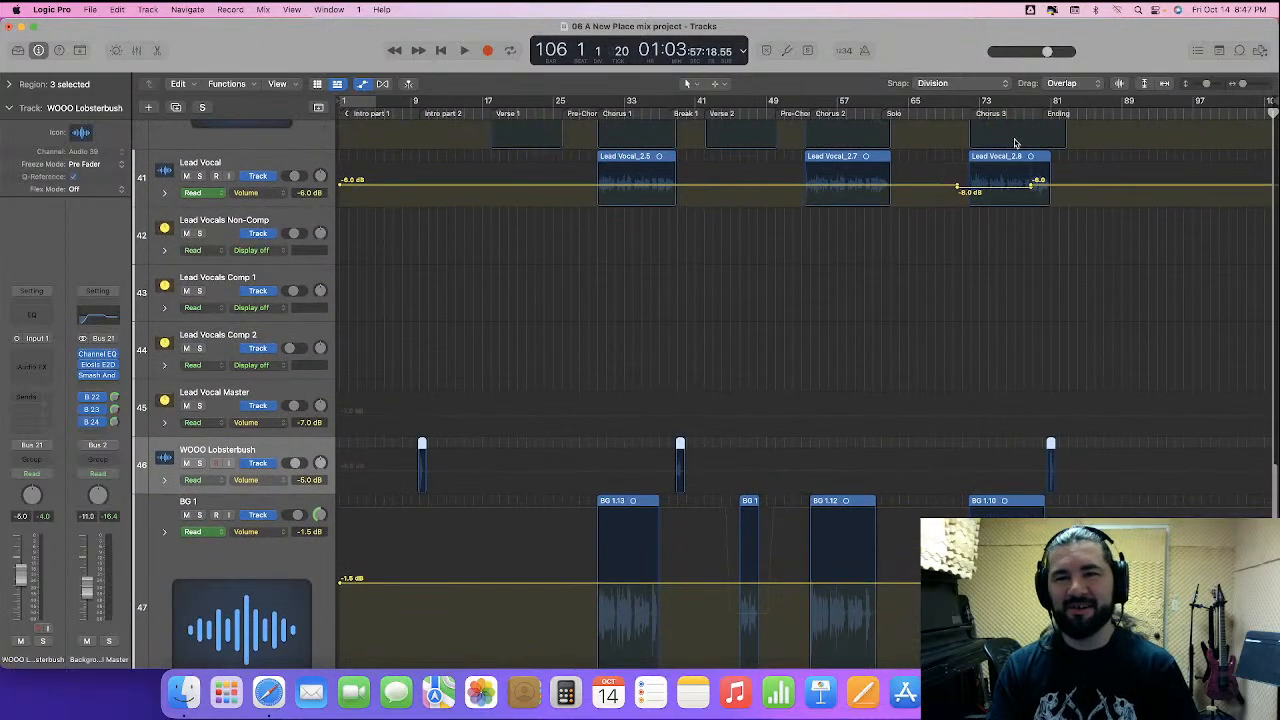
left_click(953, 113)
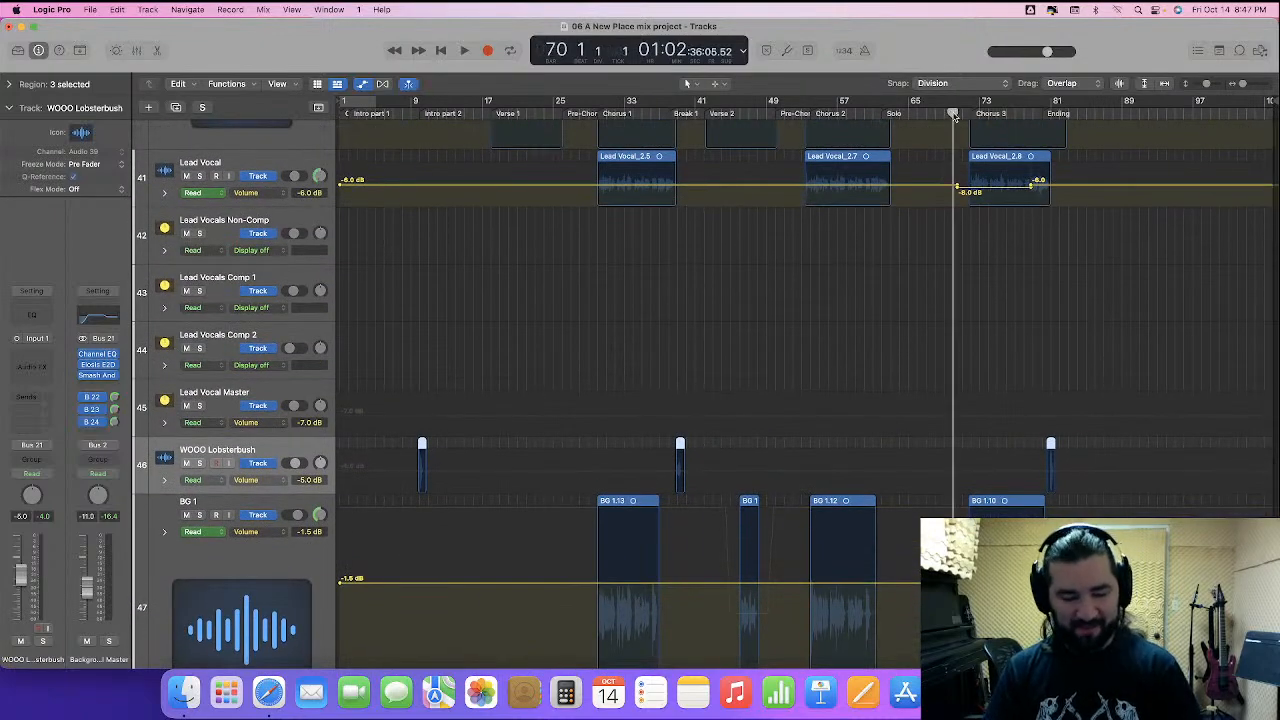
key("super+Right")
key("super+Right")
key("super+Right")
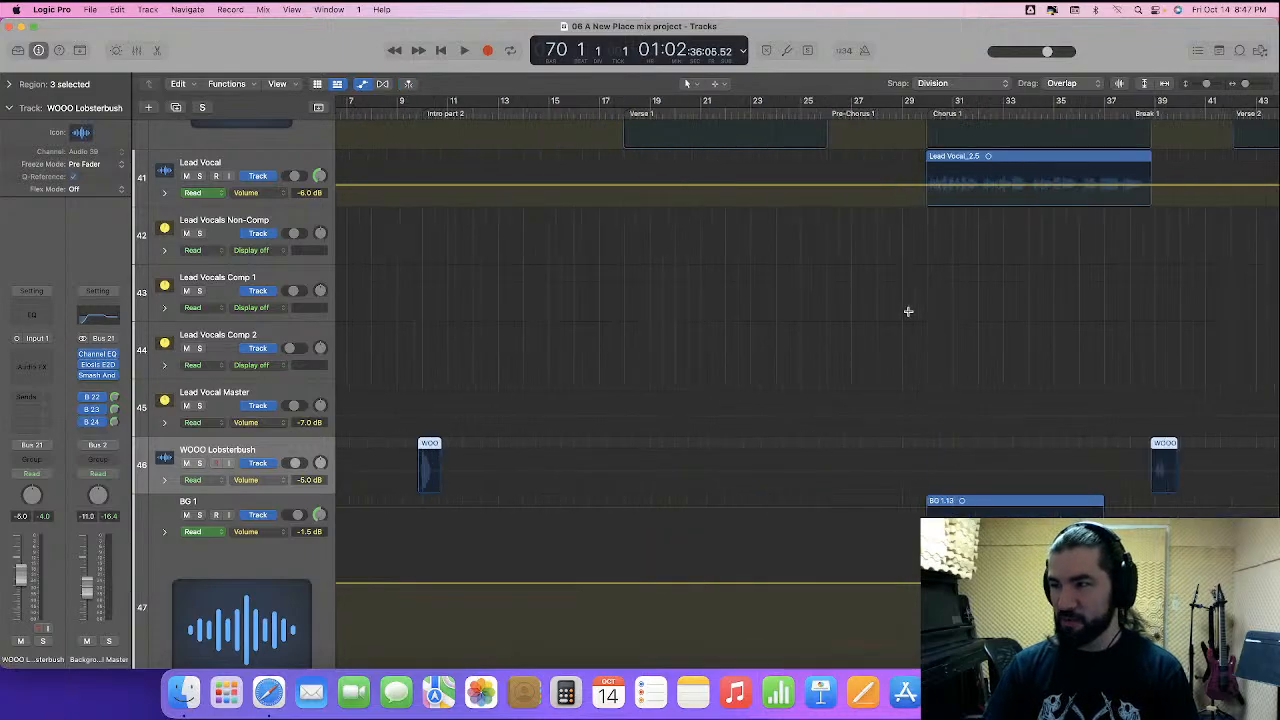
scroll(909, 316, "right", 15)
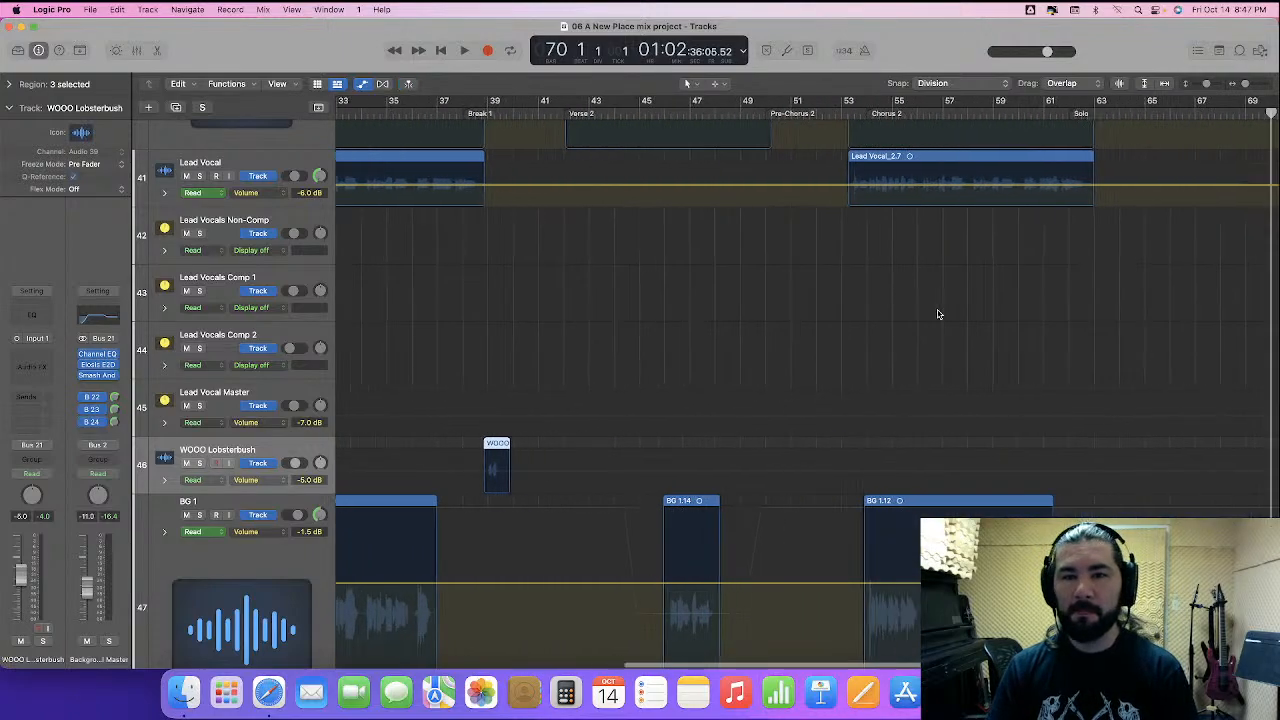
- Play the song from bar 70 and examine the lead and background vocal tracks through Chorus 3
scroll(925, 315, "left", 1)
key("space")
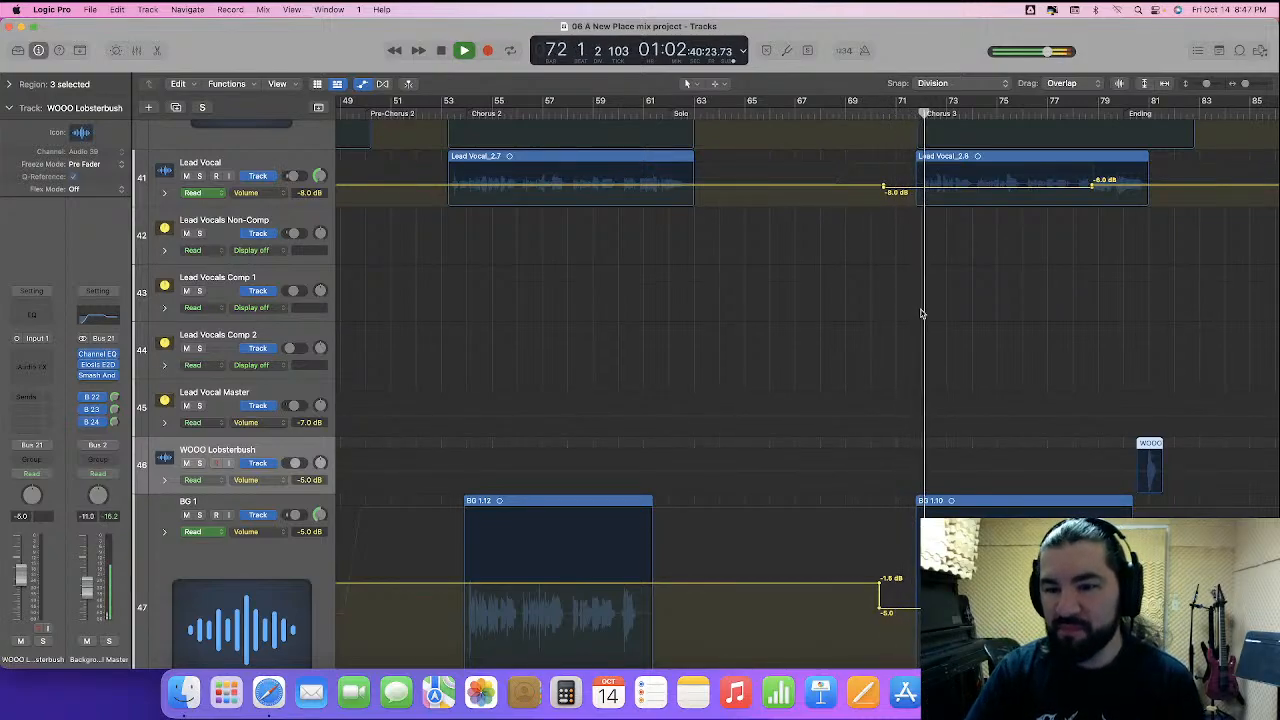
scroll(934, 374, "right", 3)
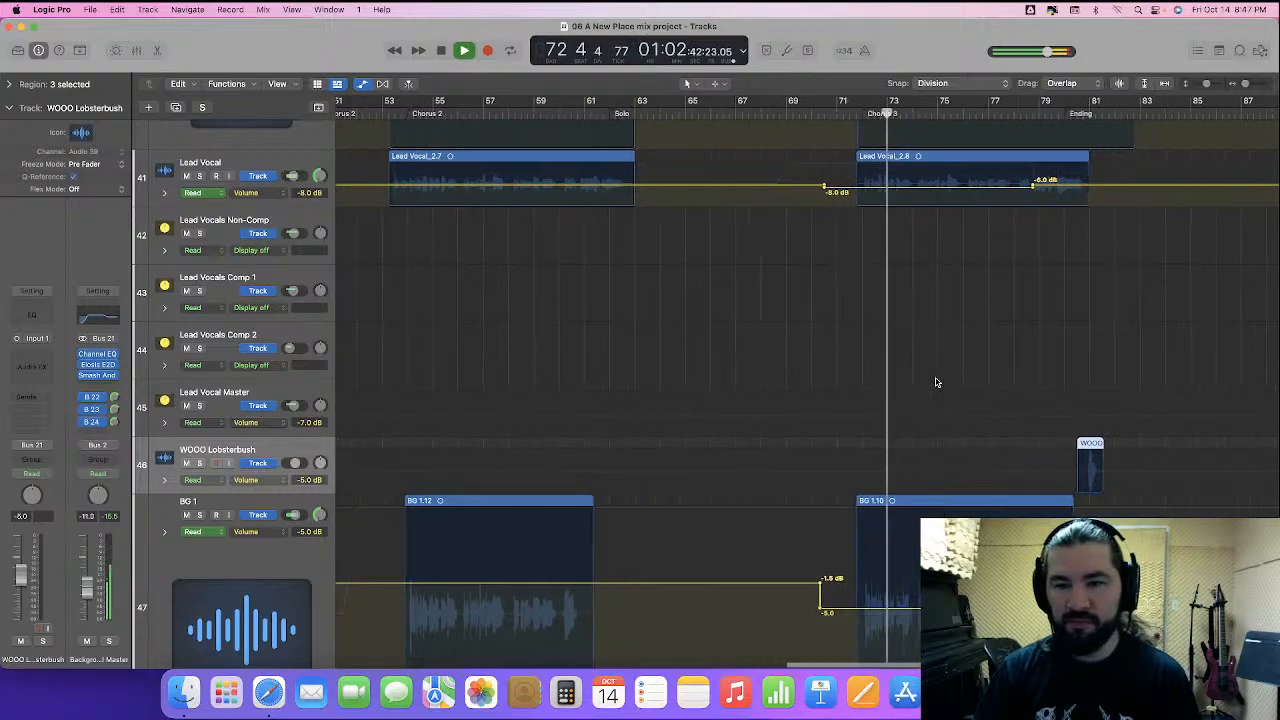
scroll(936, 382, "up", 2)
scroll(936, 382, "up", 1)
scroll(935, 382, "down", 5)
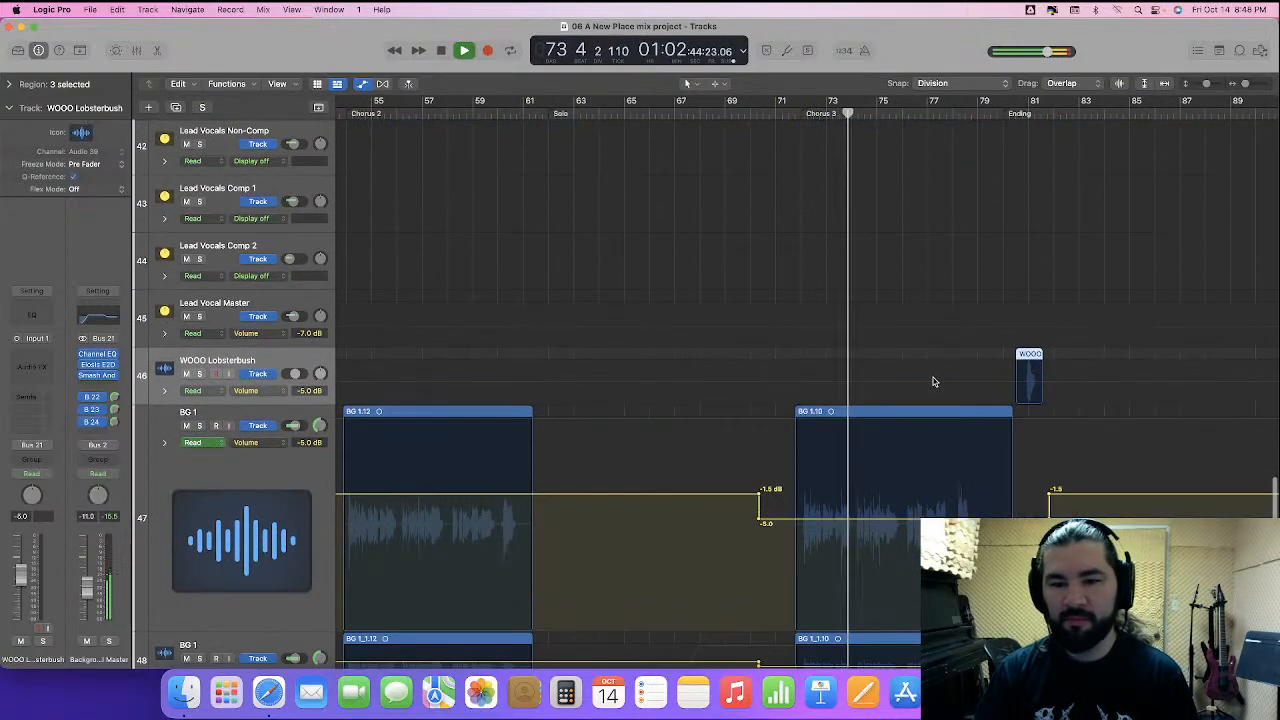
scroll(934, 383, "down", 3)
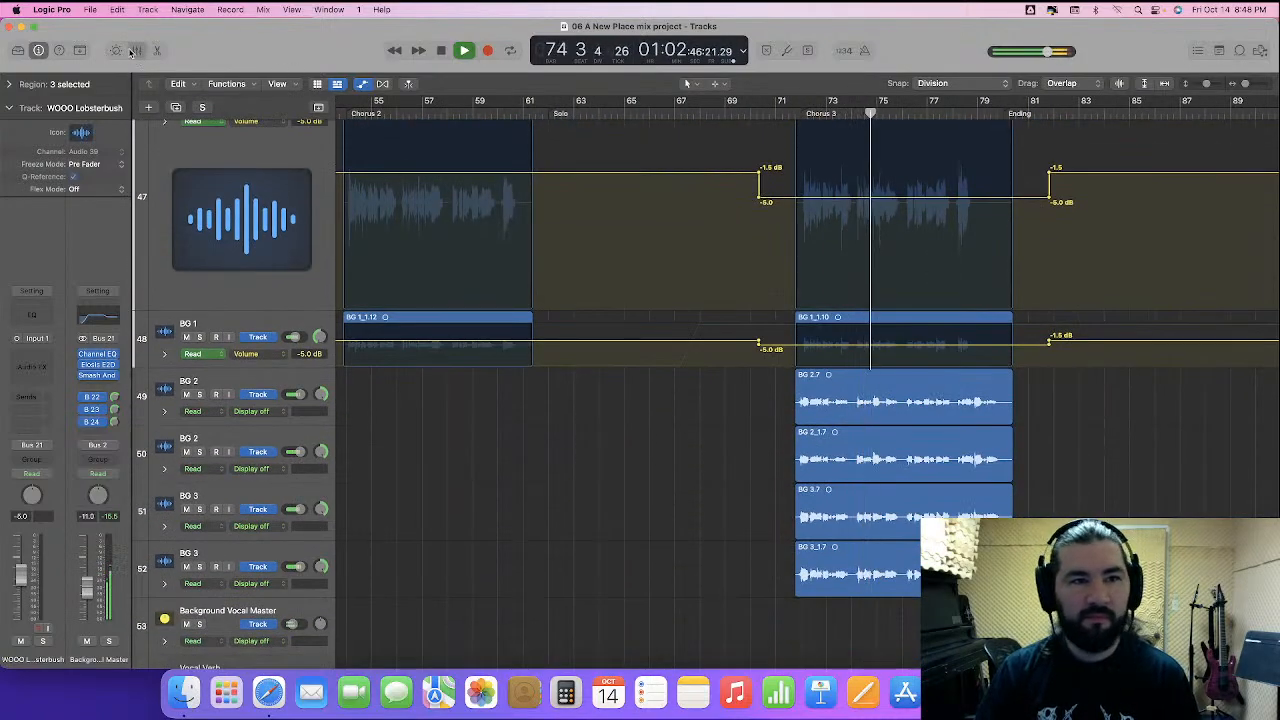
- Show the mixer, select the four BG 2 and BG 3 channels, and set their volume to 2.5 dB
key("x")
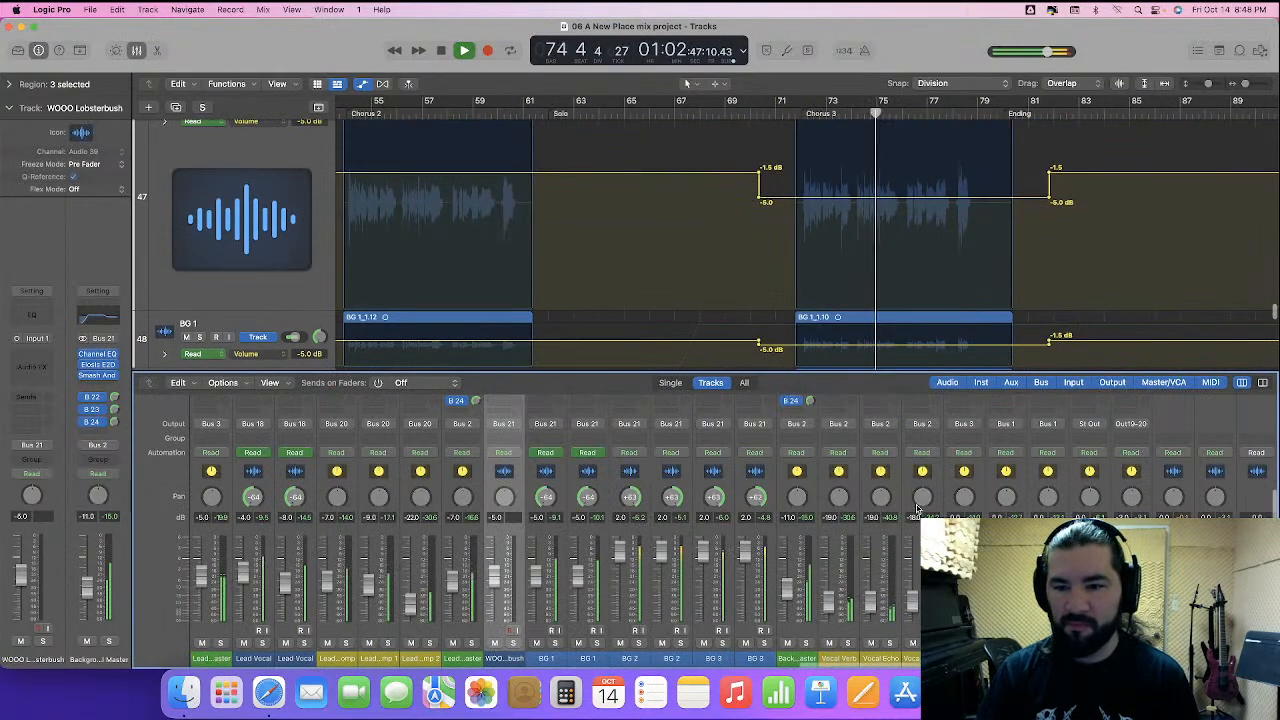
left_click(648, 492)
left_click(767, 492, "shift")
double_click(619, 518)
type("4")
key("Return")
type("3")
key("Return")
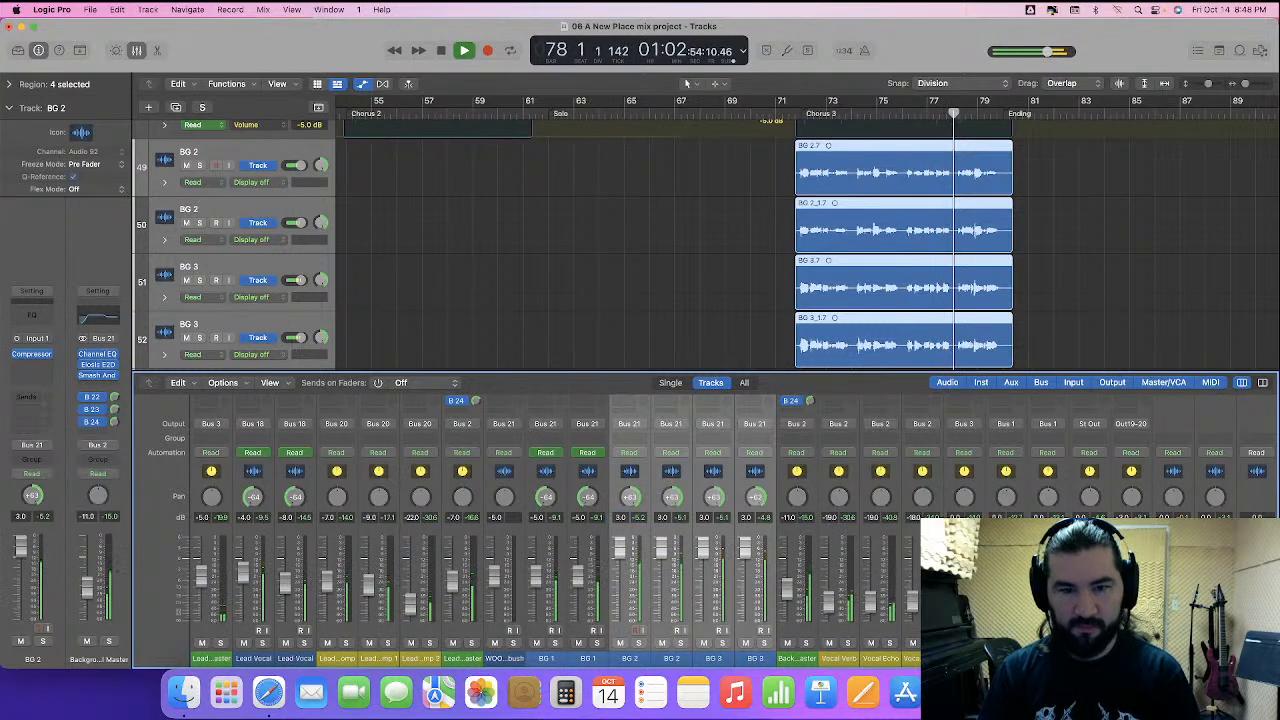
double_click(620, 518)
type("2.5")
key("Return")
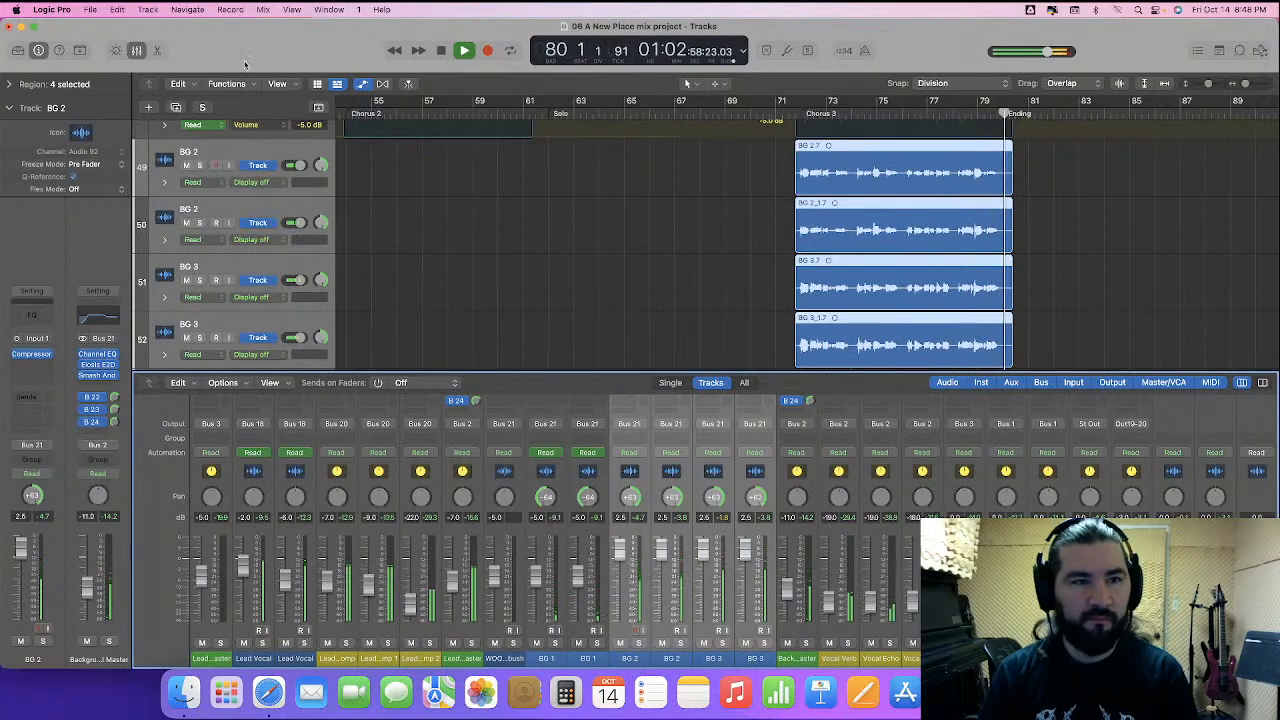
- Hide the mixer and raise both BG 1 tracks' volume automation across Chorus 3 to -4.0 dB
left_click(137, 50)
scroll(771, 303, "up", 5)
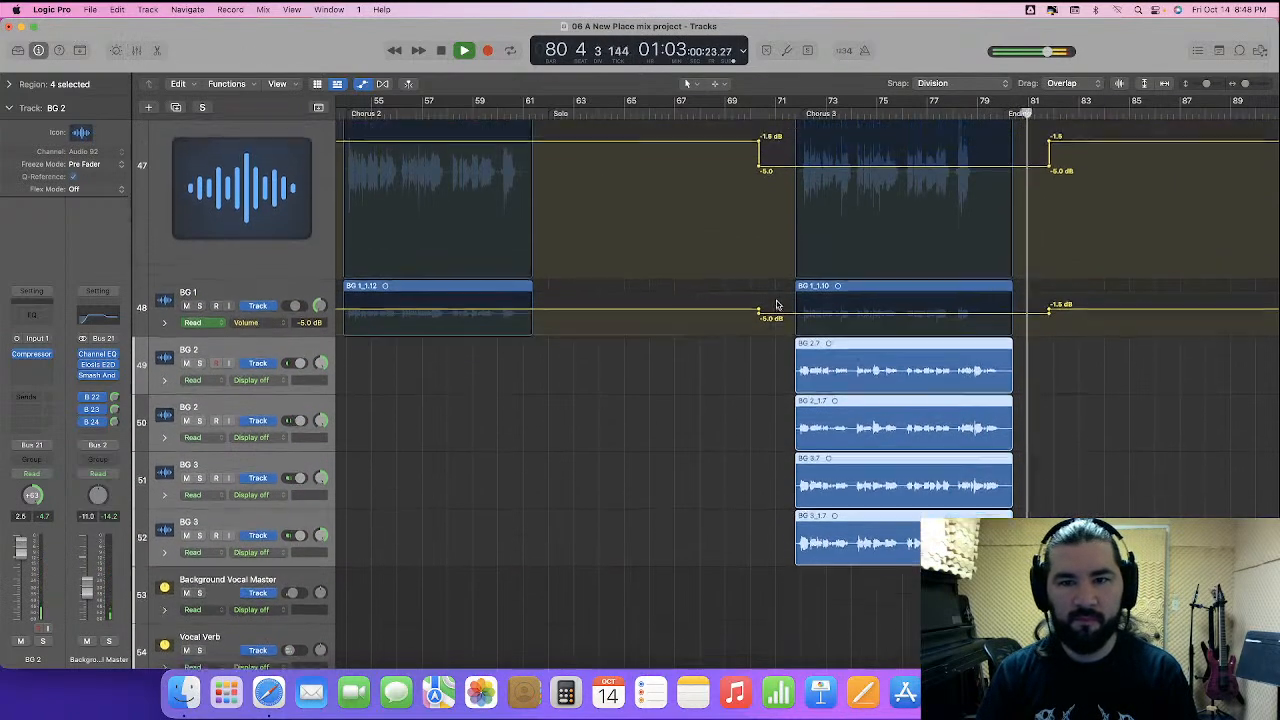
left_click(849, 219)
left_click_drag(842, 216, 936, 375)
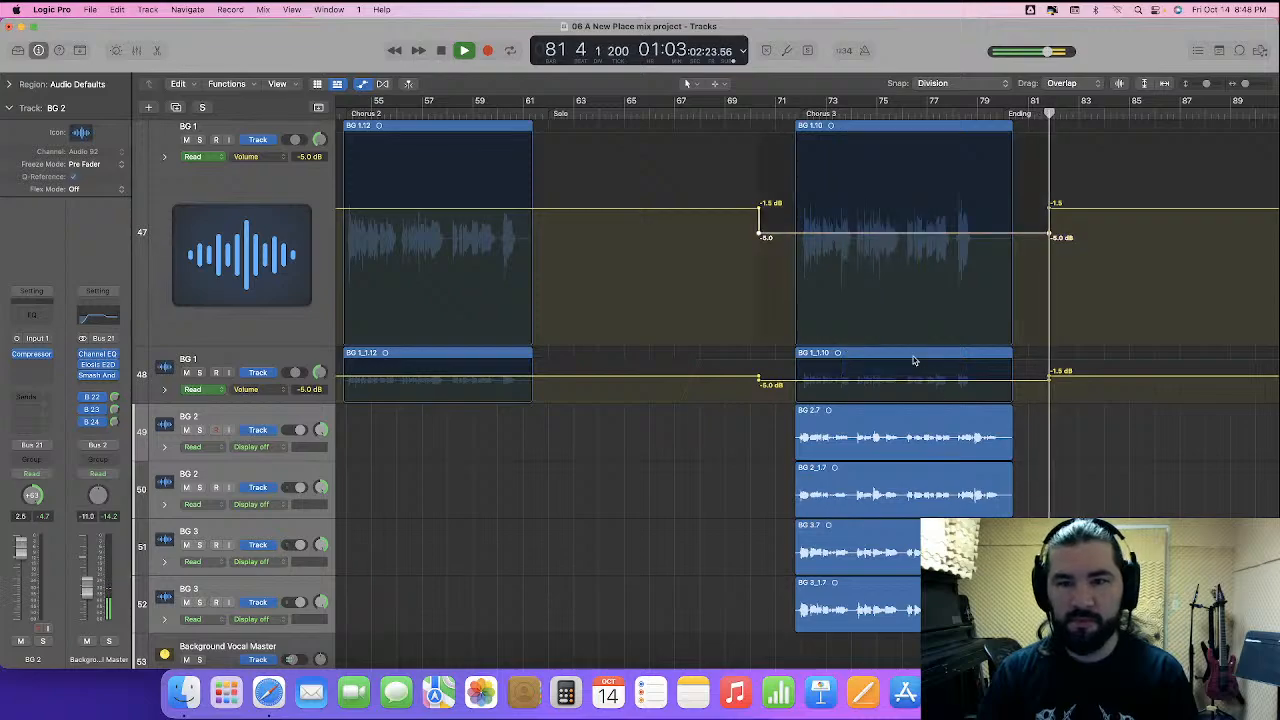
left_click_drag(870, 233, 907, 405)
- Enlarge the first Lead Vocal track and set the Chorus 3 volume automation to -3.0 dB on it and -7.0 dB on the second
scroll(889, 260, "up", 5)
scroll(891, 263, "up", 2)
left_click_drag(843, 270, 843, 269)
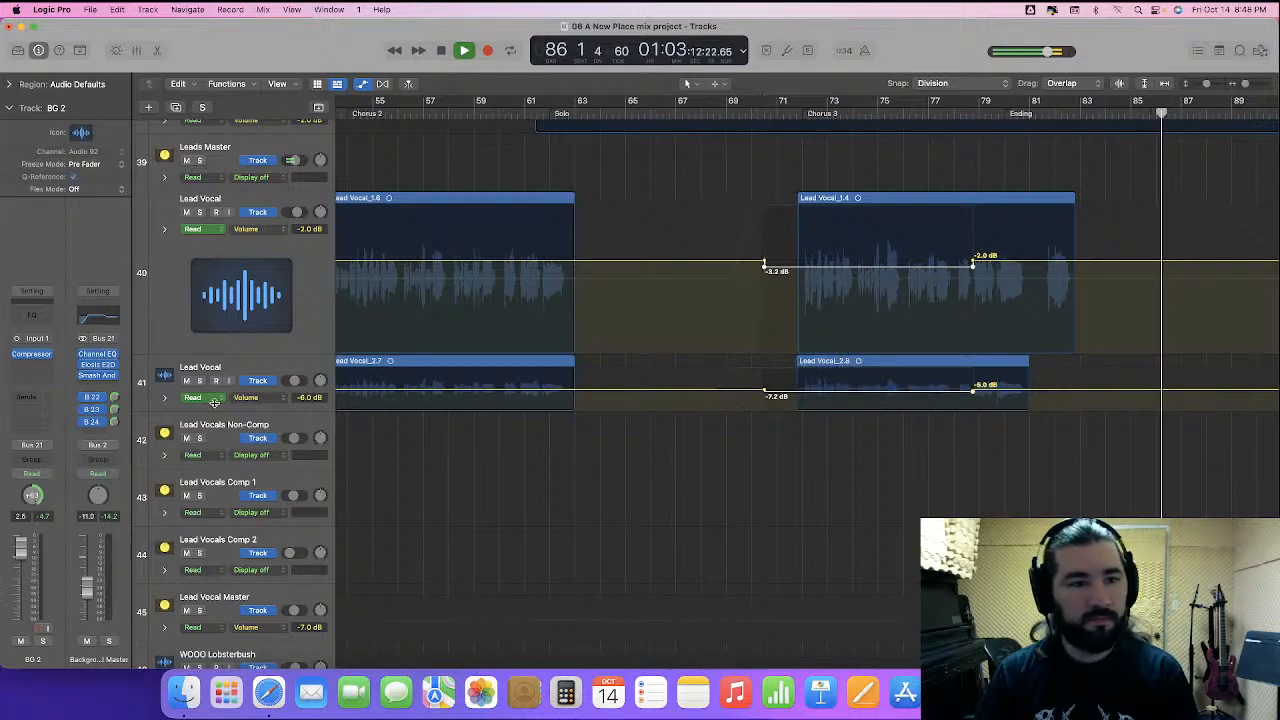
left_click_drag(246, 352, 246, 417)
left_click_drag(858, 291, 858, 293)
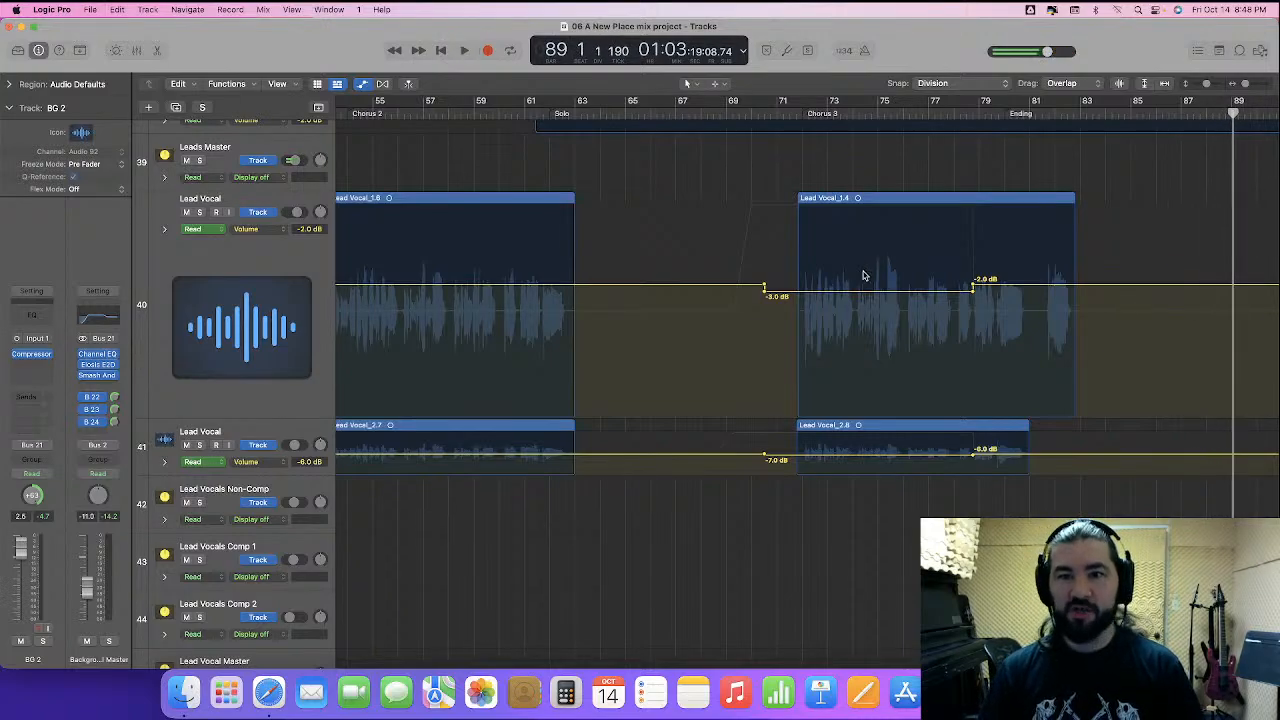
- Place the playhead at bar 71, solo the BG 1 and both Lead Vocal tracks, and play Chorus 3
left_click(779, 113)
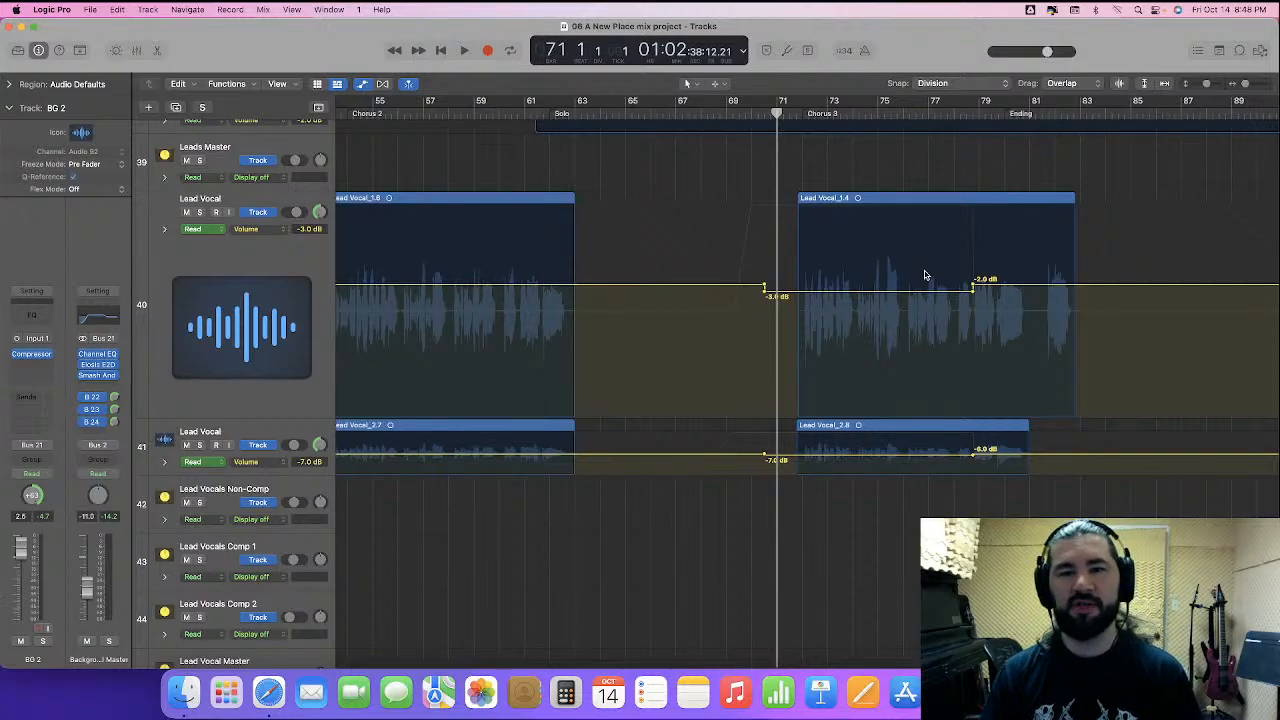
scroll(920, 275, "down", 1)
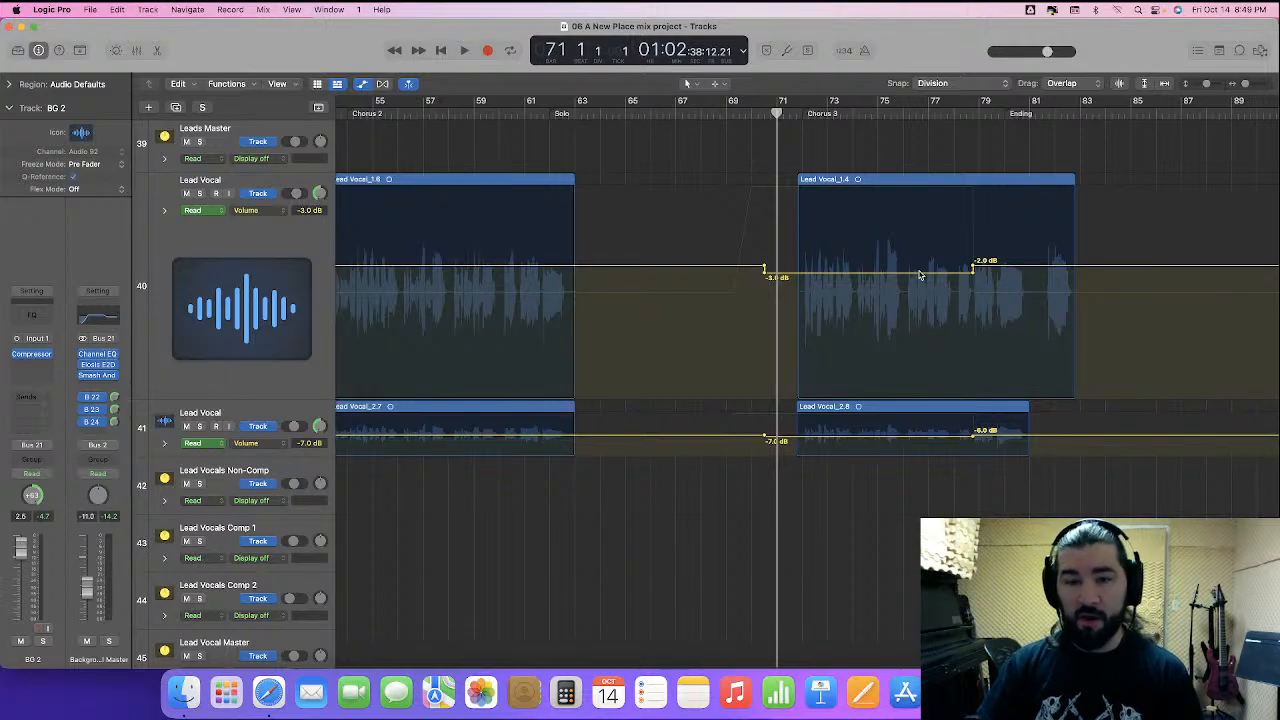
scroll(920, 275, "down", 20)
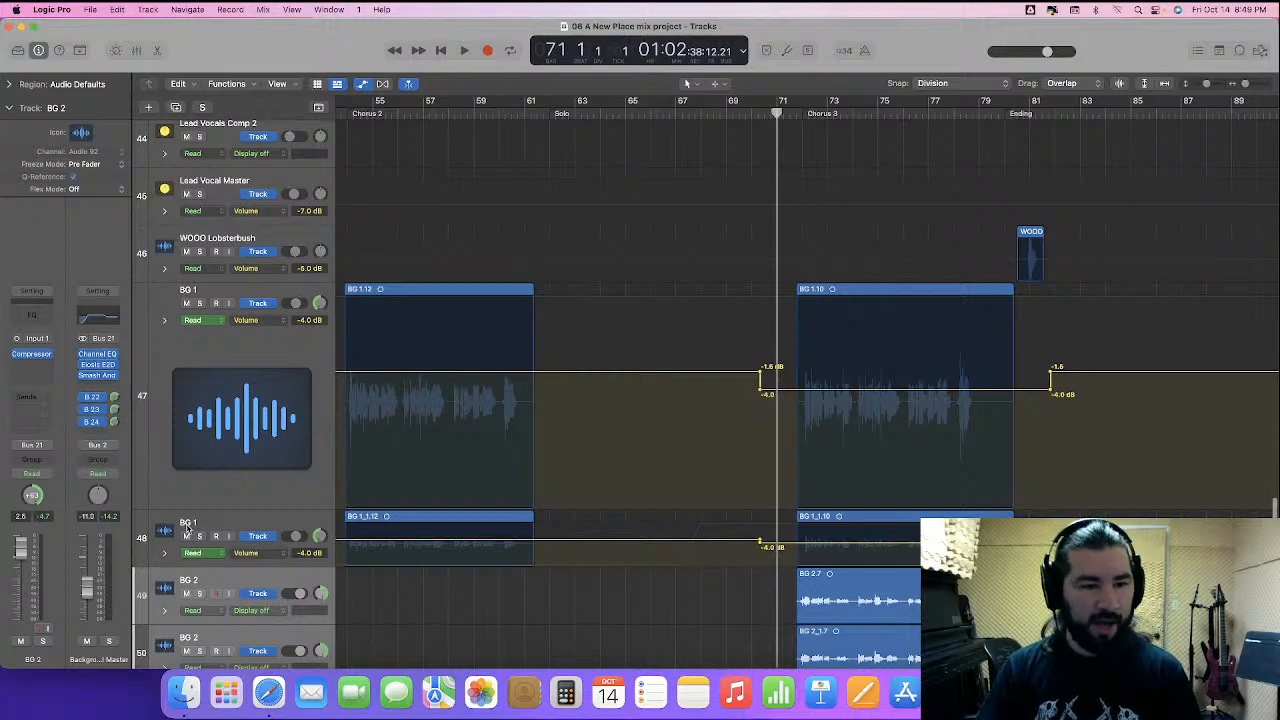
scroll(206, 309, "up", 15)
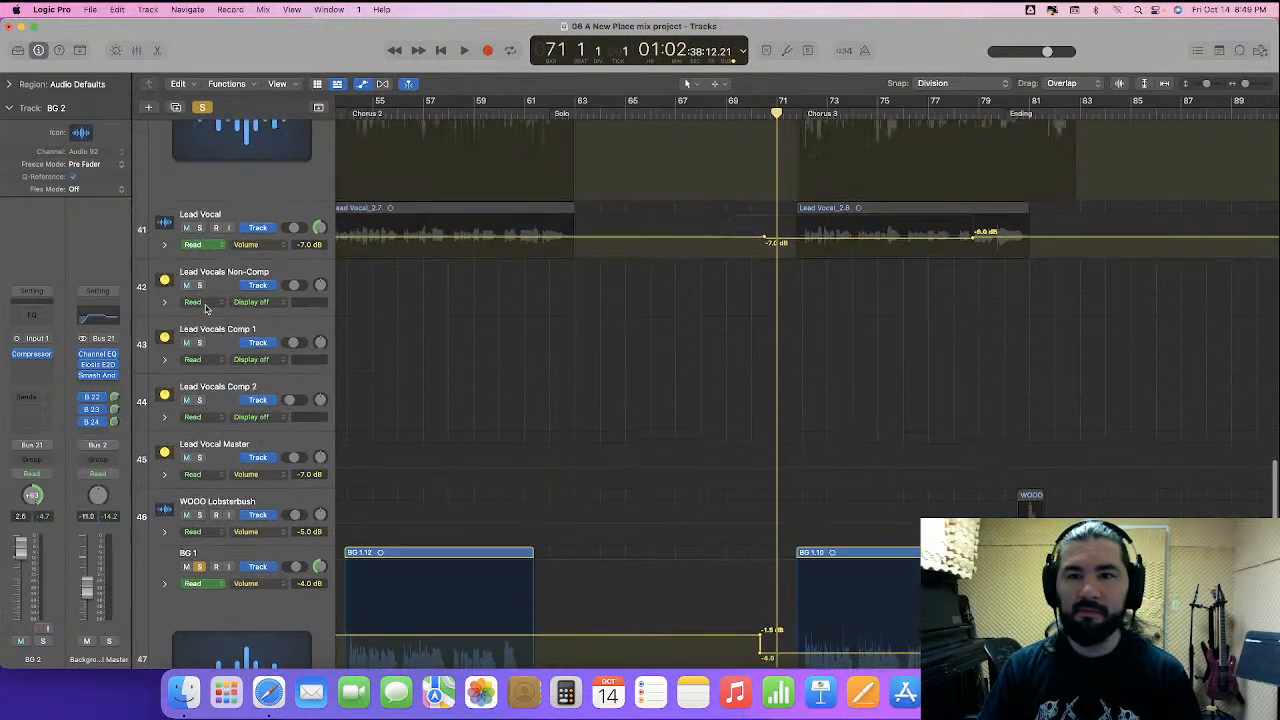
scroll(206, 309, "up", 2)
left_click(200, 181)
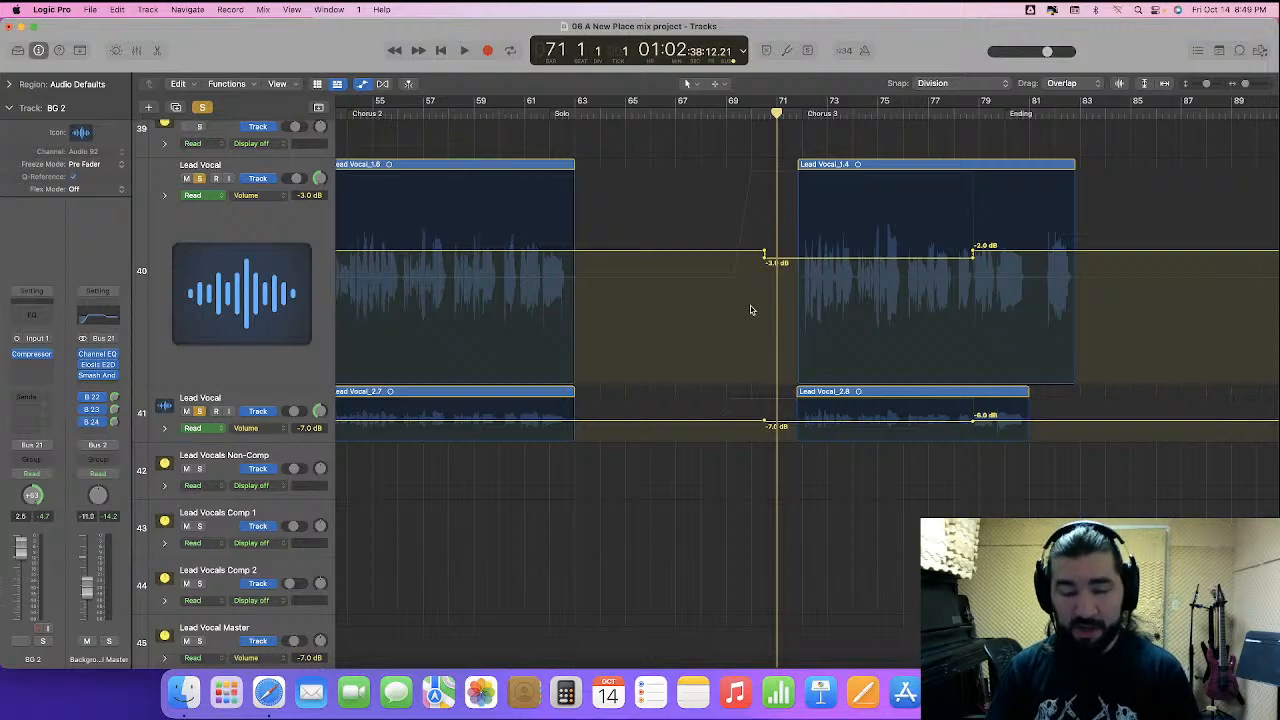
key("space")
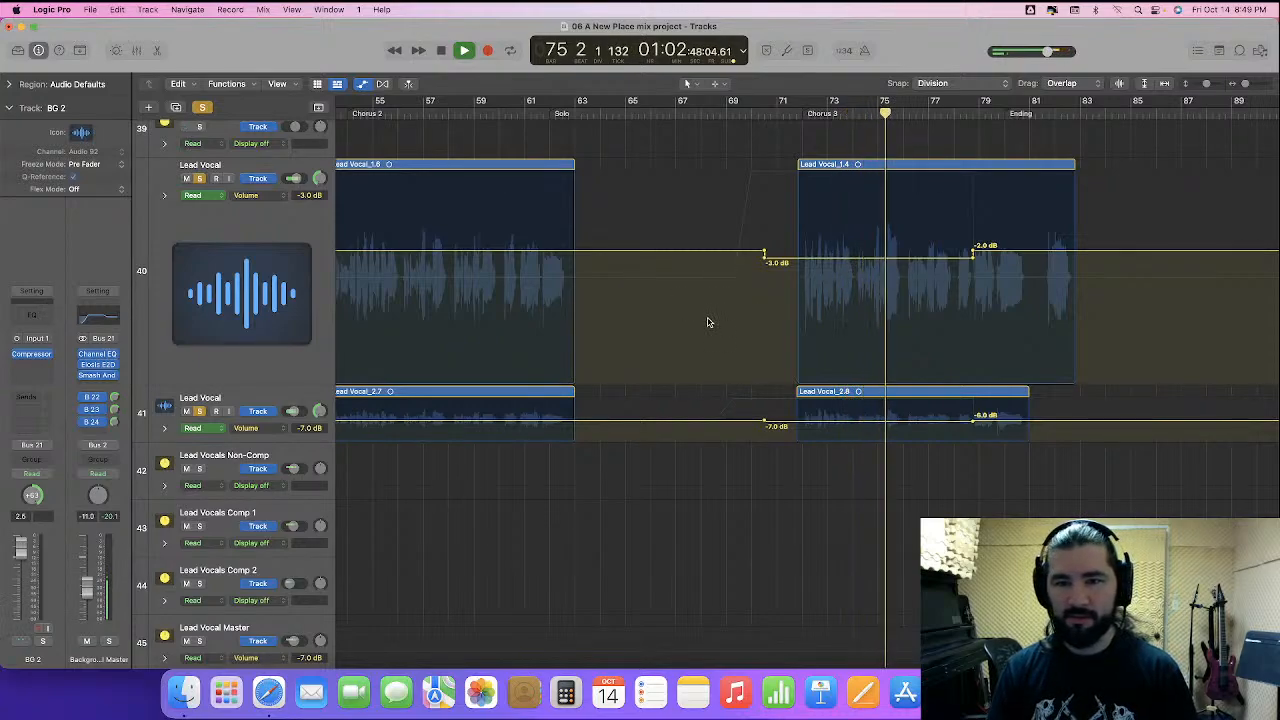
- Compare Chorus 3 with both Lead Vocal tracks out of solo and back in, then clear all solos and stop playback
left_click(187, 179)
left_click(188, 411)
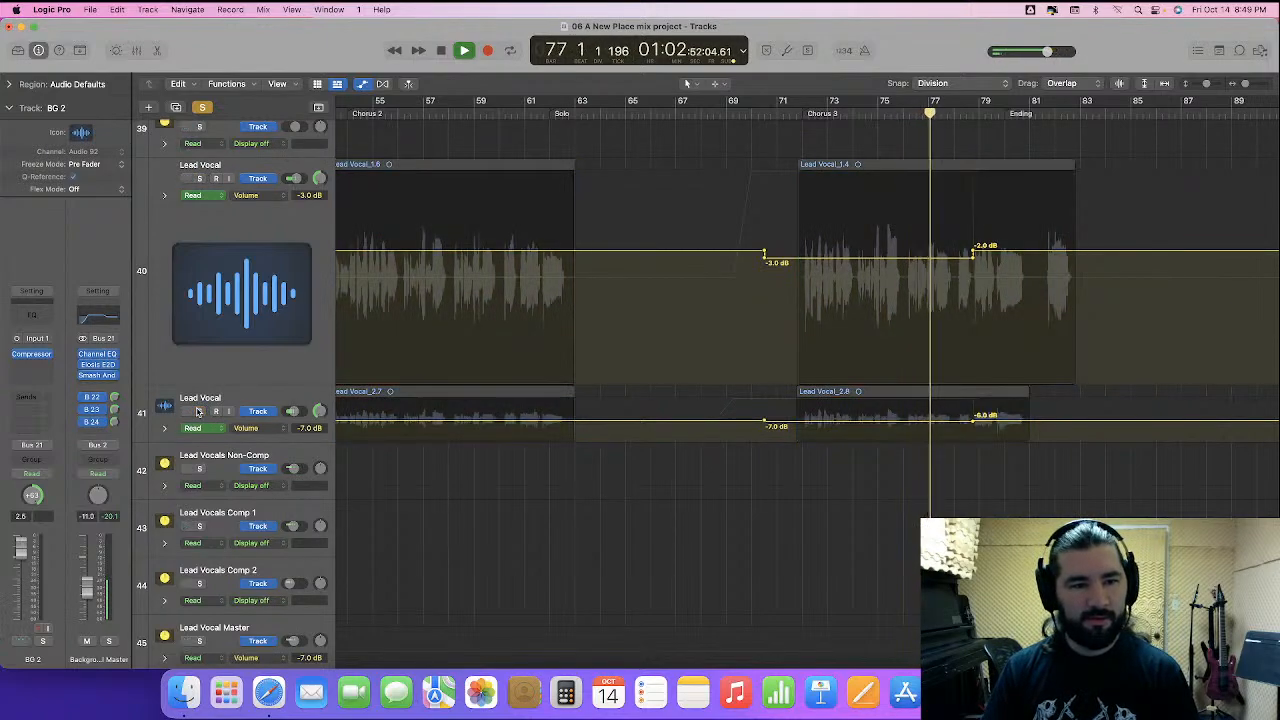
left_click(199, 411)
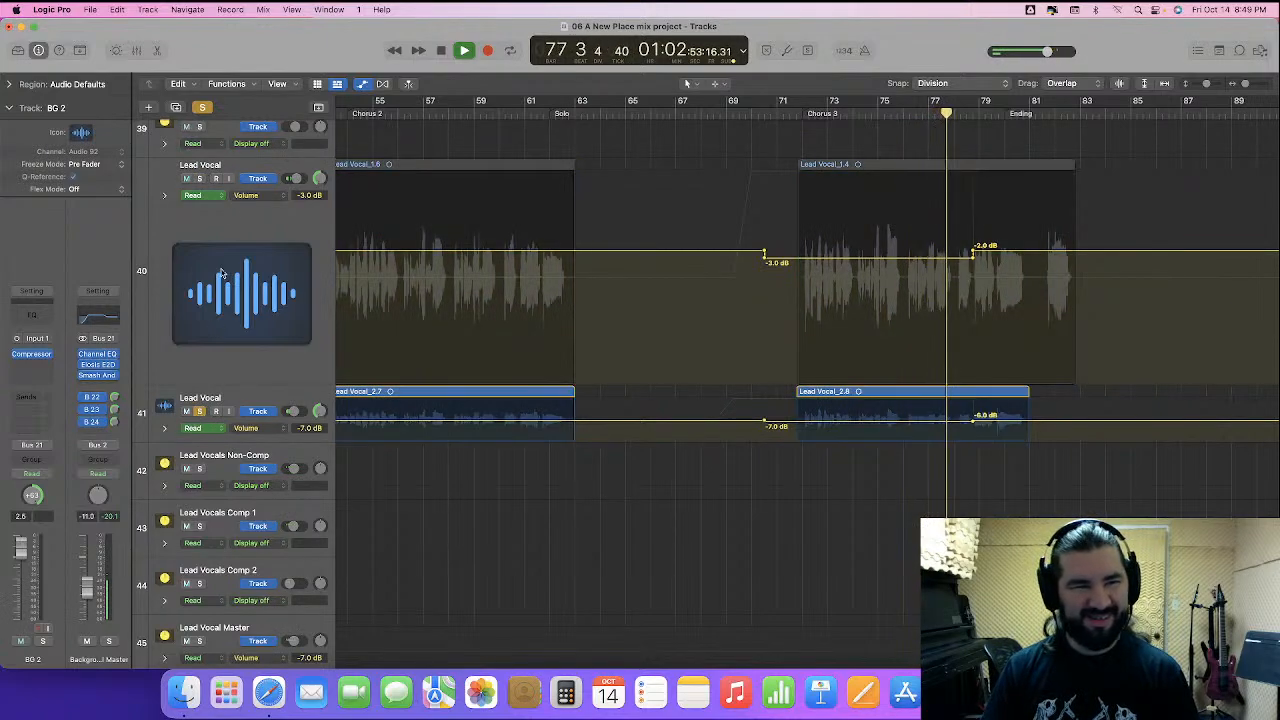
left_click(199, 179)
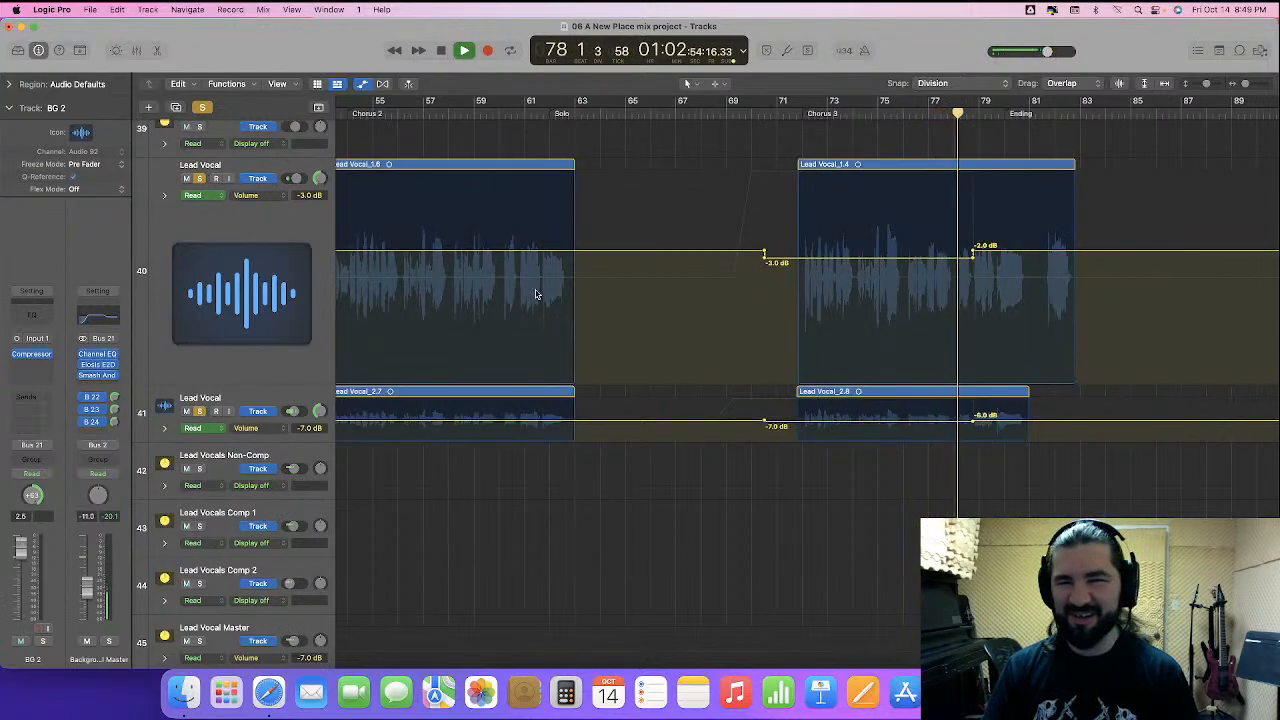
left_click(203, 108)
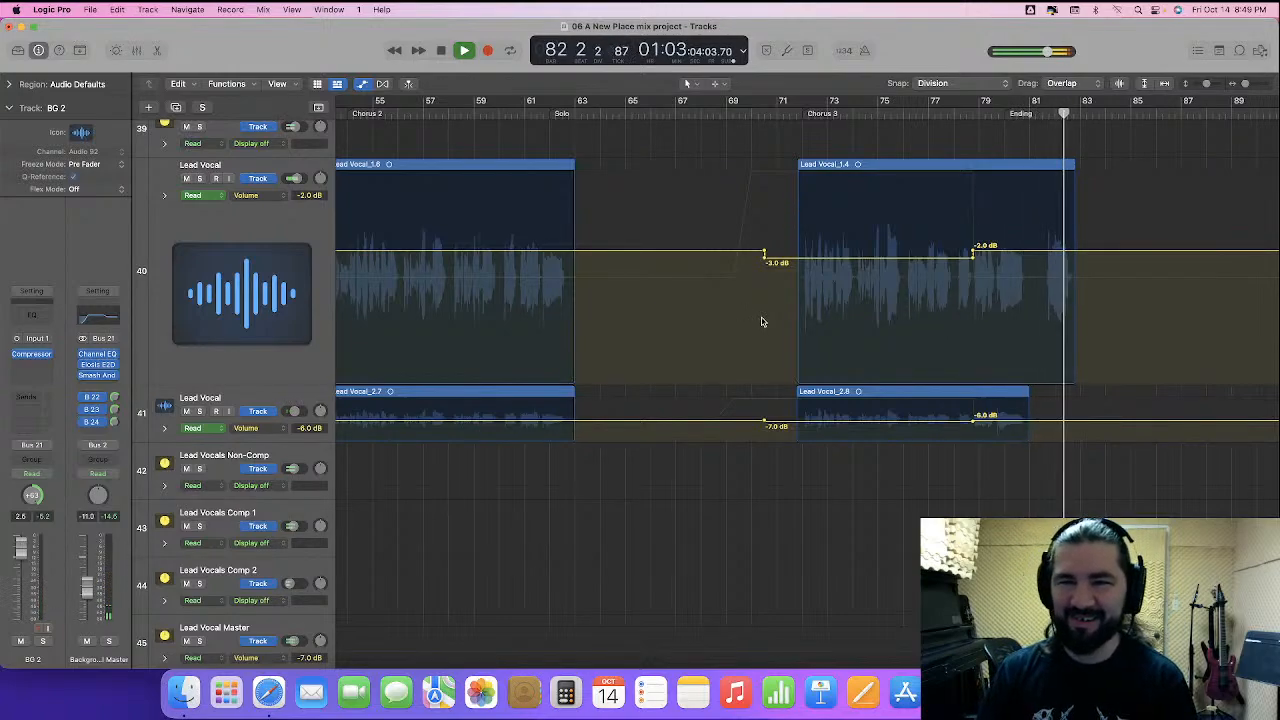
key("space")
- Shrink the first BG 1 track, then enlarge and select the WOOO Lobsterbush track at the song's intro
scroll(761, 321, "down", 8)
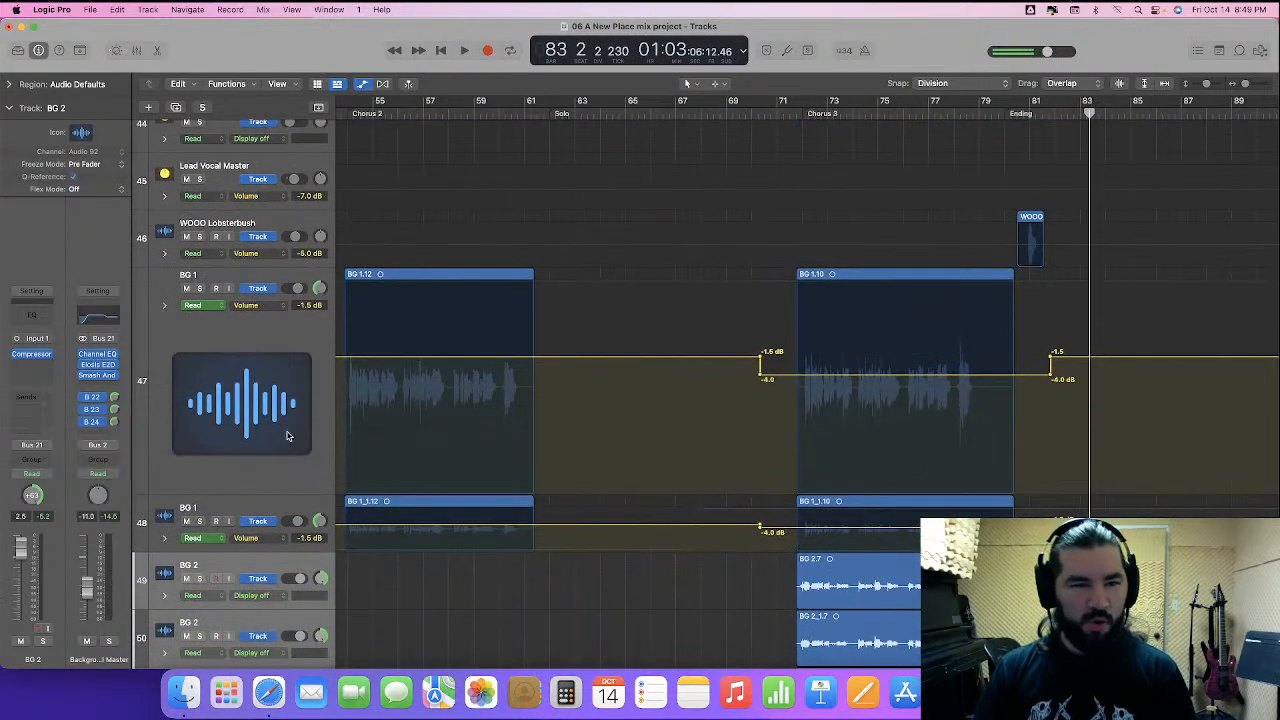
left_click_drag(254, 492, 255, 318)
left_click_drag(264, 264, 264, 405)
scroll(686, 348, "left", 10)
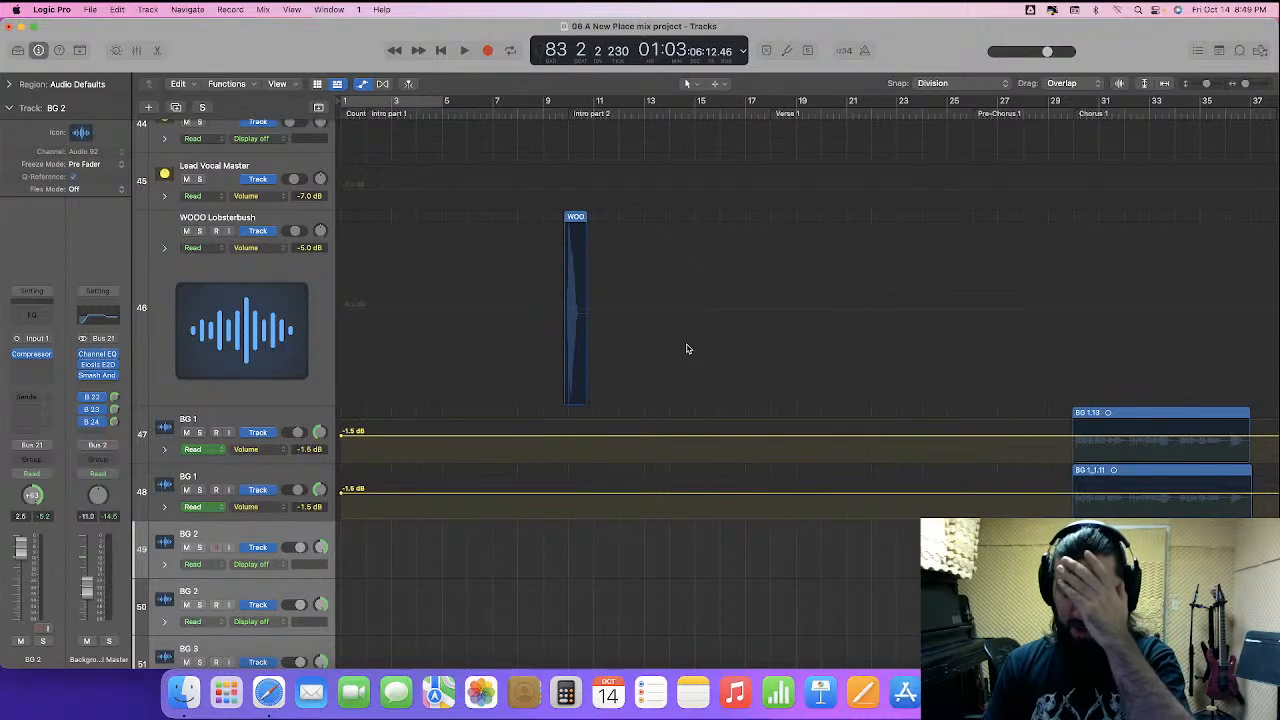
left_click(305, 276)
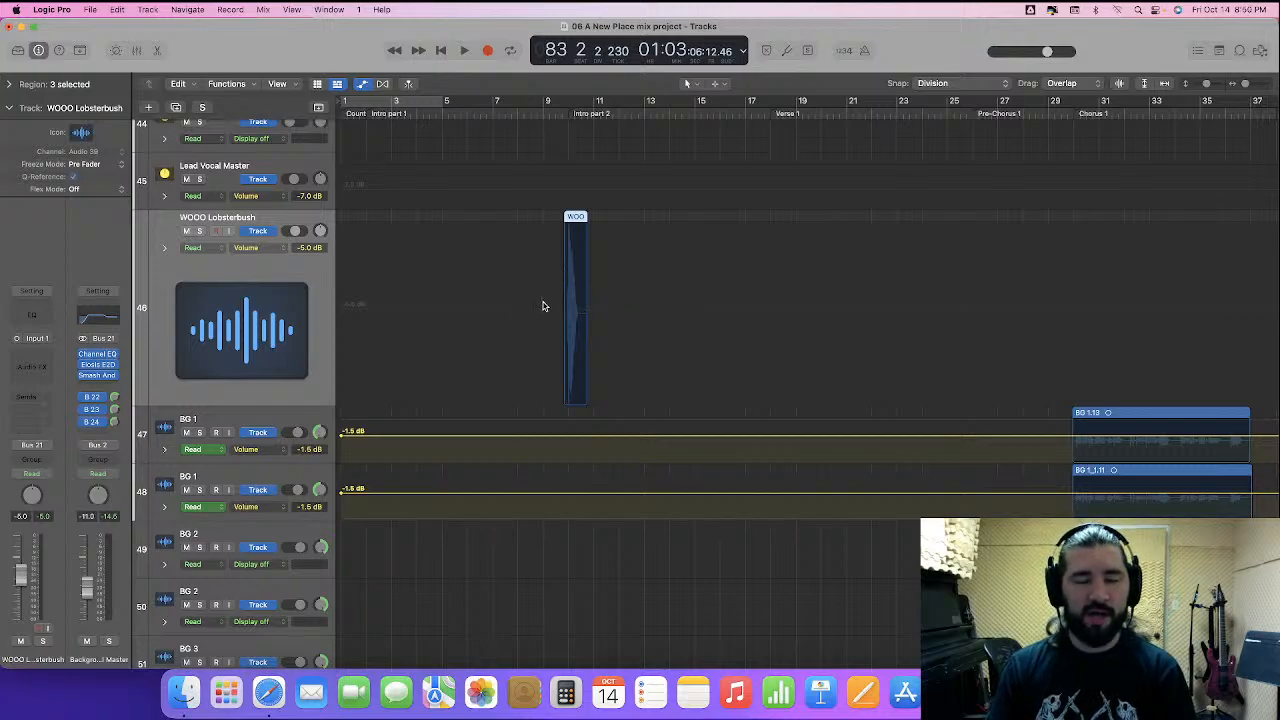
- Play the song from the start and lower the WOOO Lobsterbush track's volume automation to -6.5 dB
key("Return")
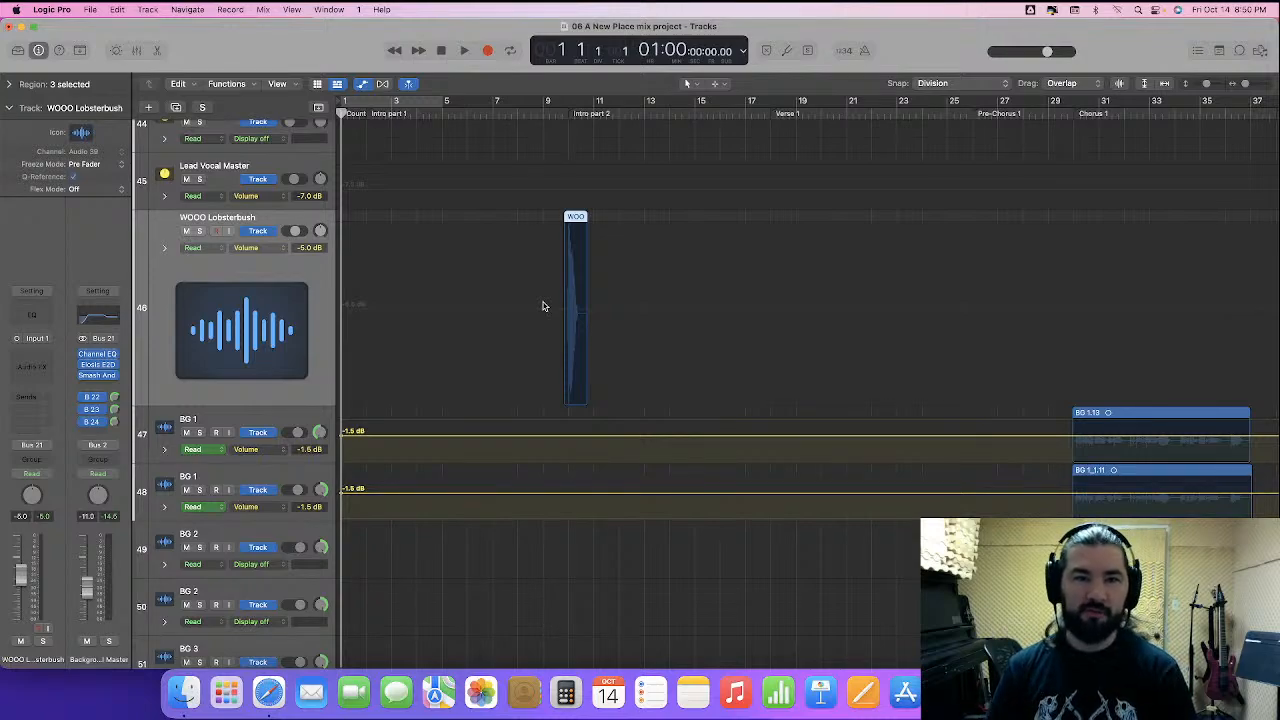
key("space")
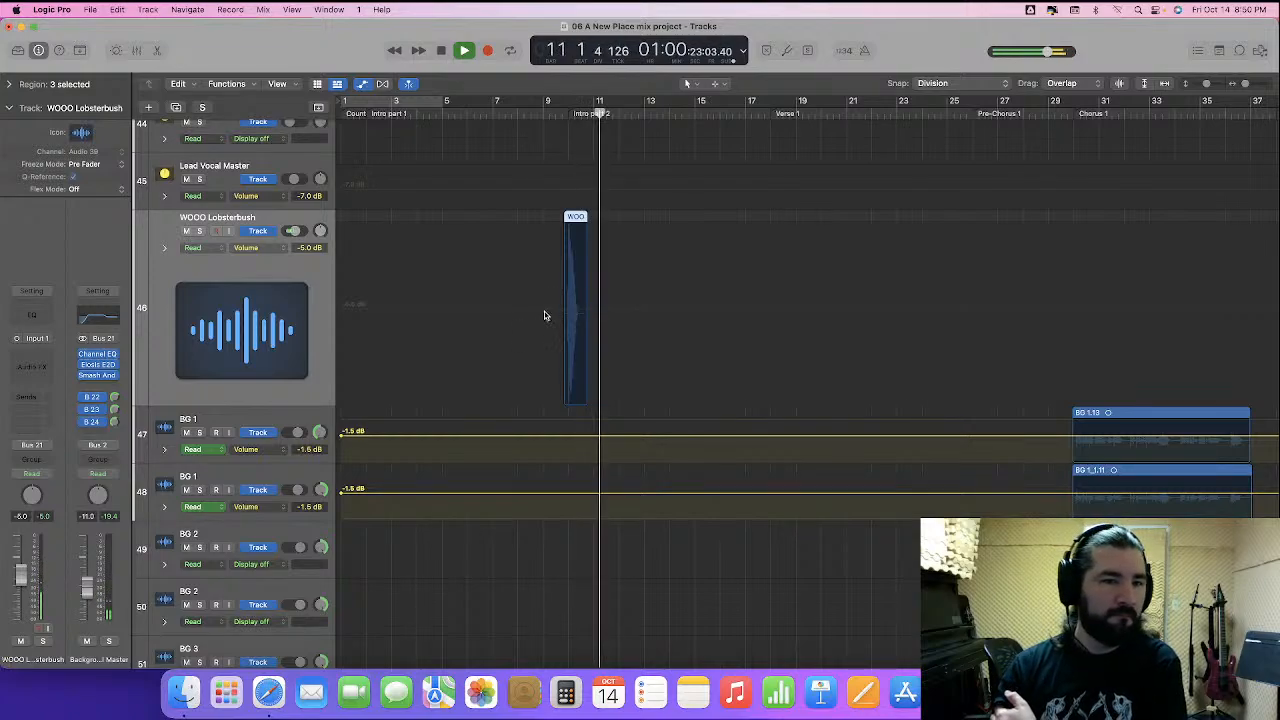
left_click(540, 316)
left_click_drag(534, 315, 532, 321)
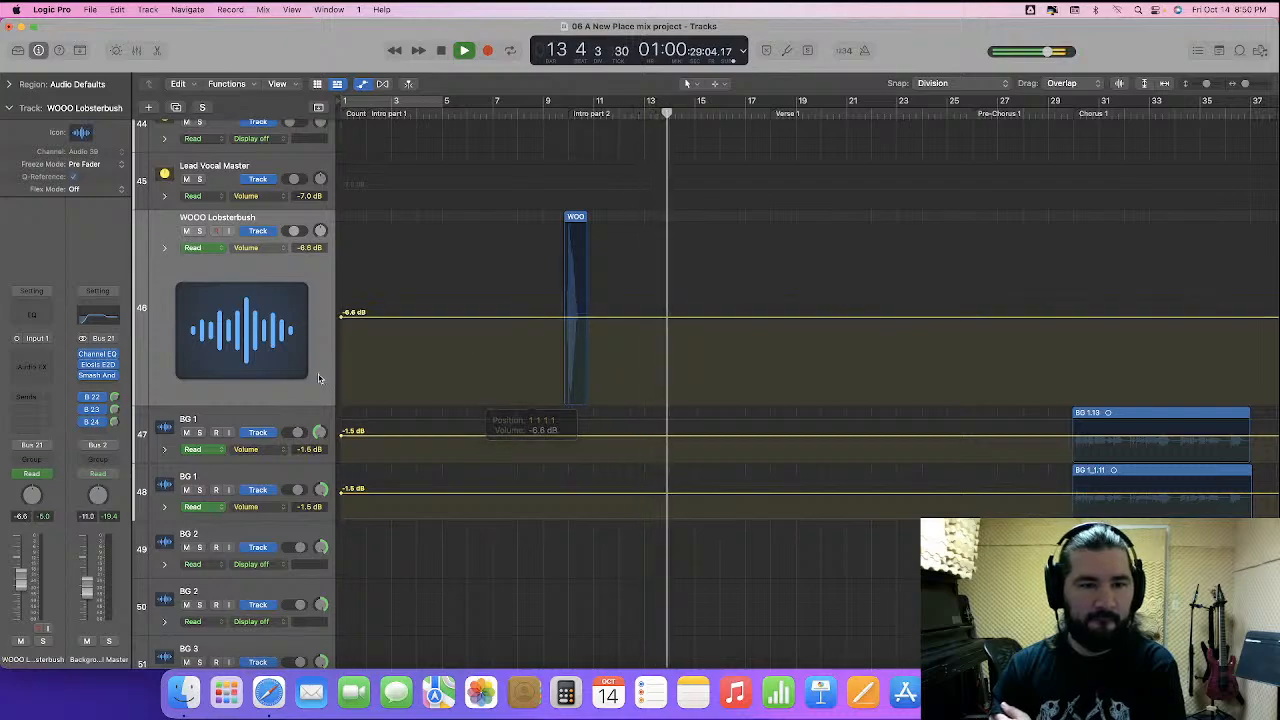
left_click_drag(260, 406, 260, 422)
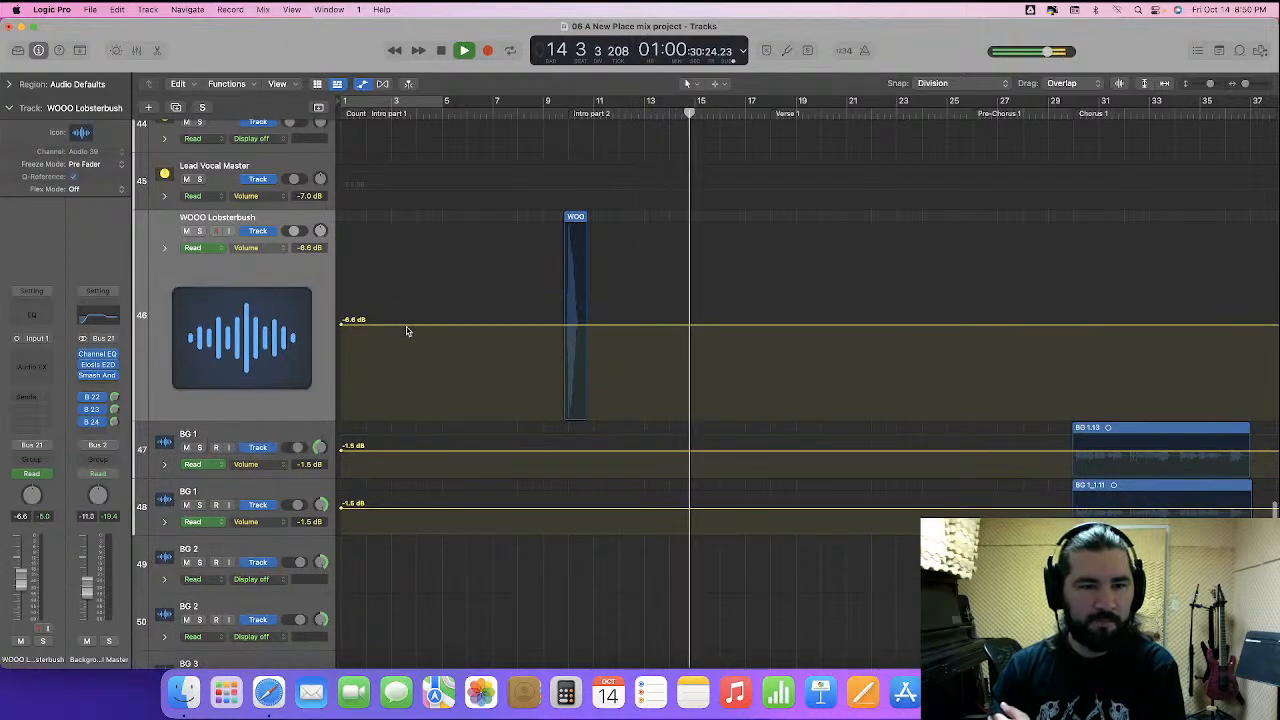
left_click_drag(406, 329, 391, 335)
left_click_drag(254, 419, 255, 513)
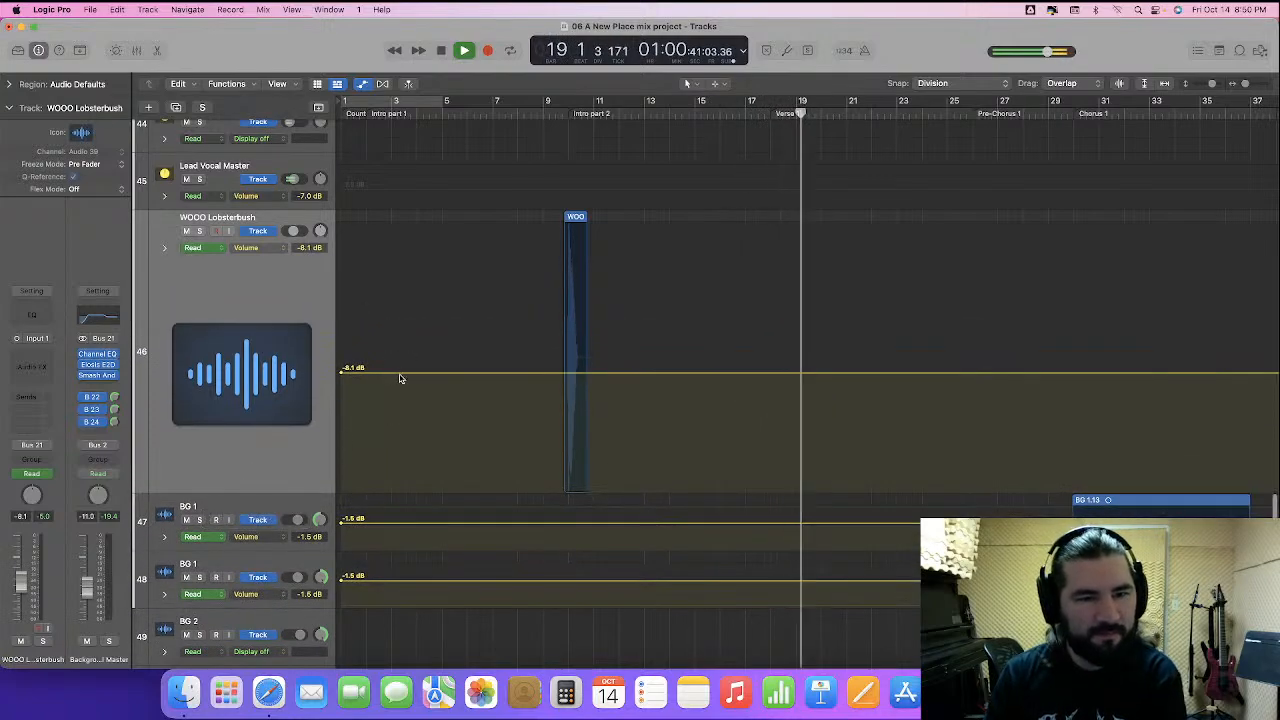
left_click_drag(400, 374, 400, 366)
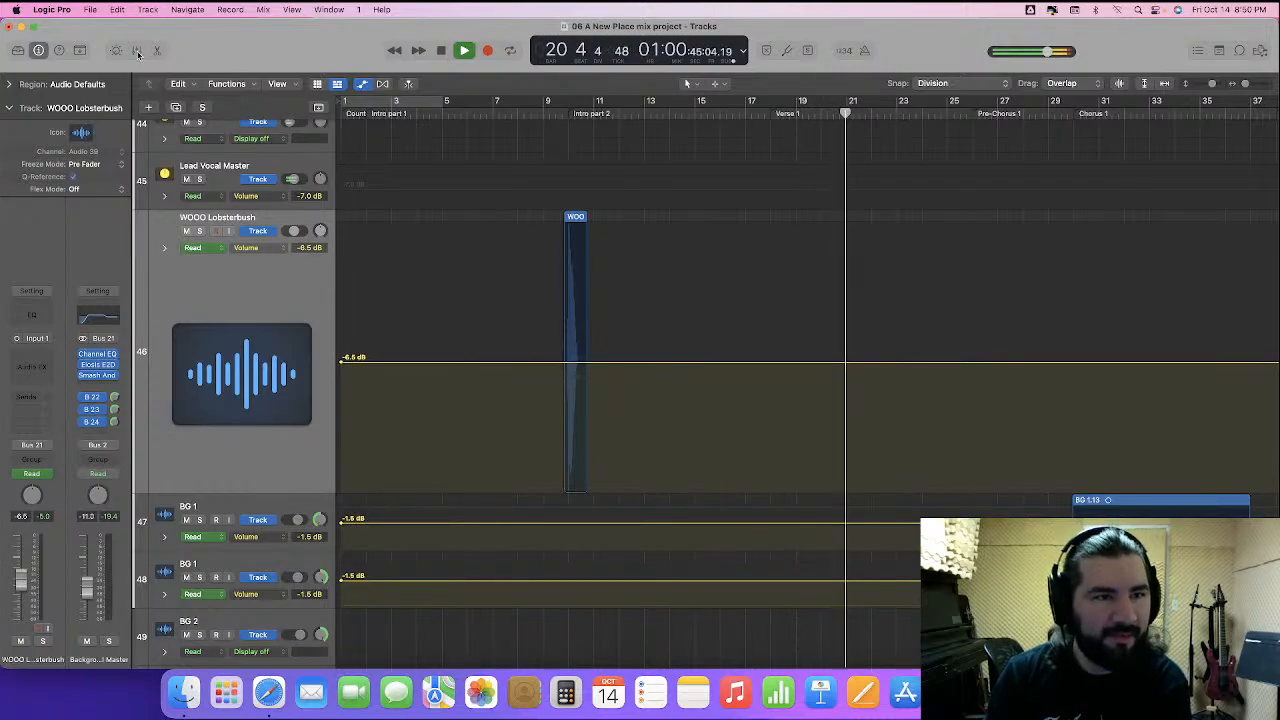
- Show the mixer and set the Clea...aster channel's volume to -5.8 dB
key("x")
scroll(430, 524, "left", 10)
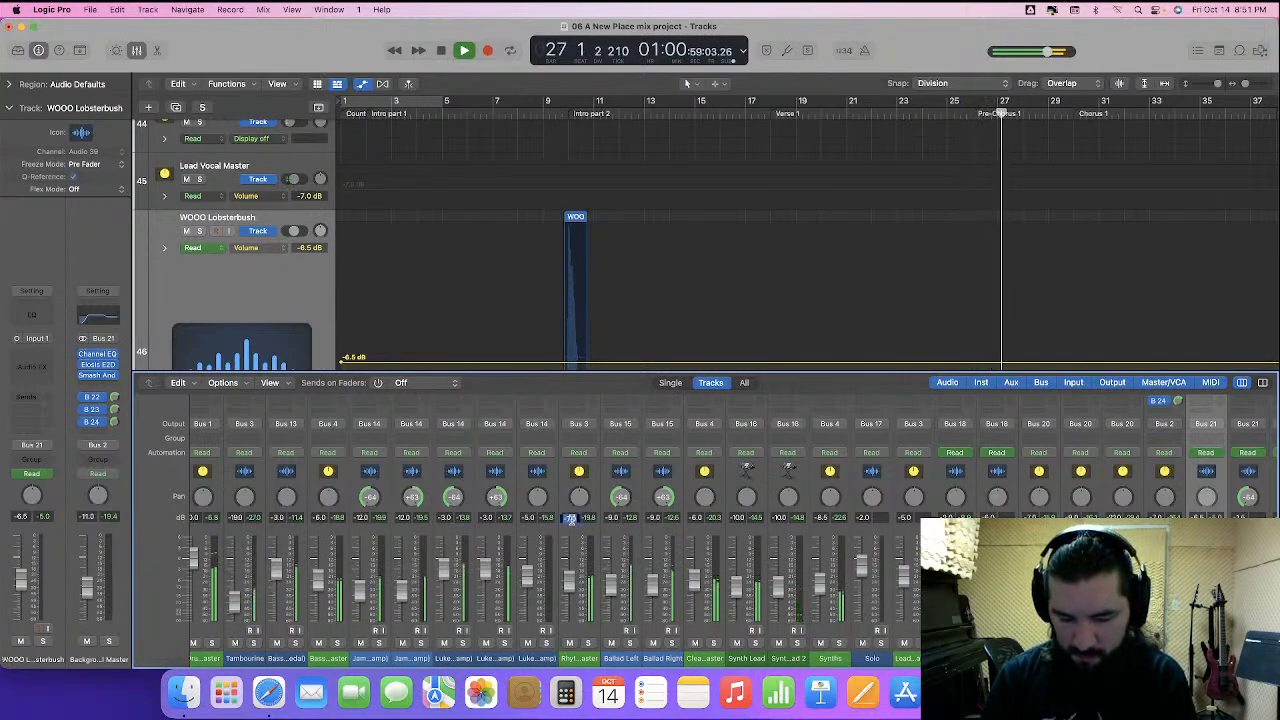
double_click(696, 518)
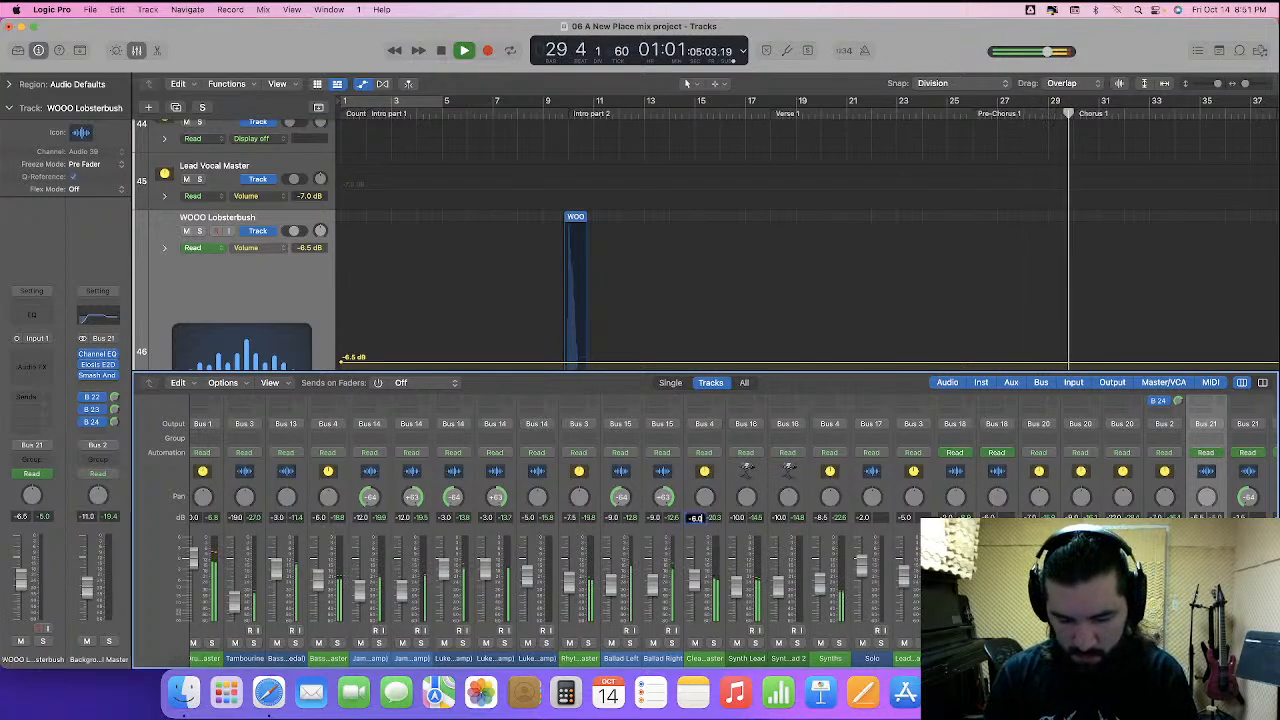
key("Return")
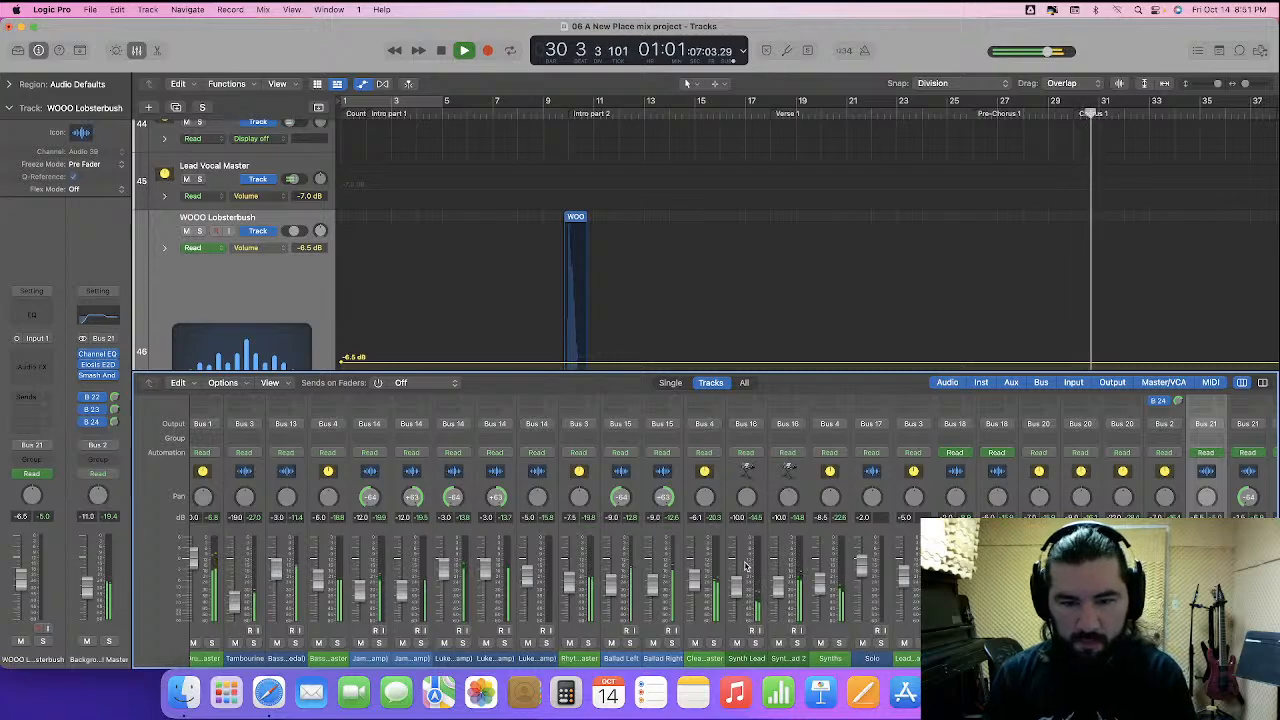
double_click(697, 518)
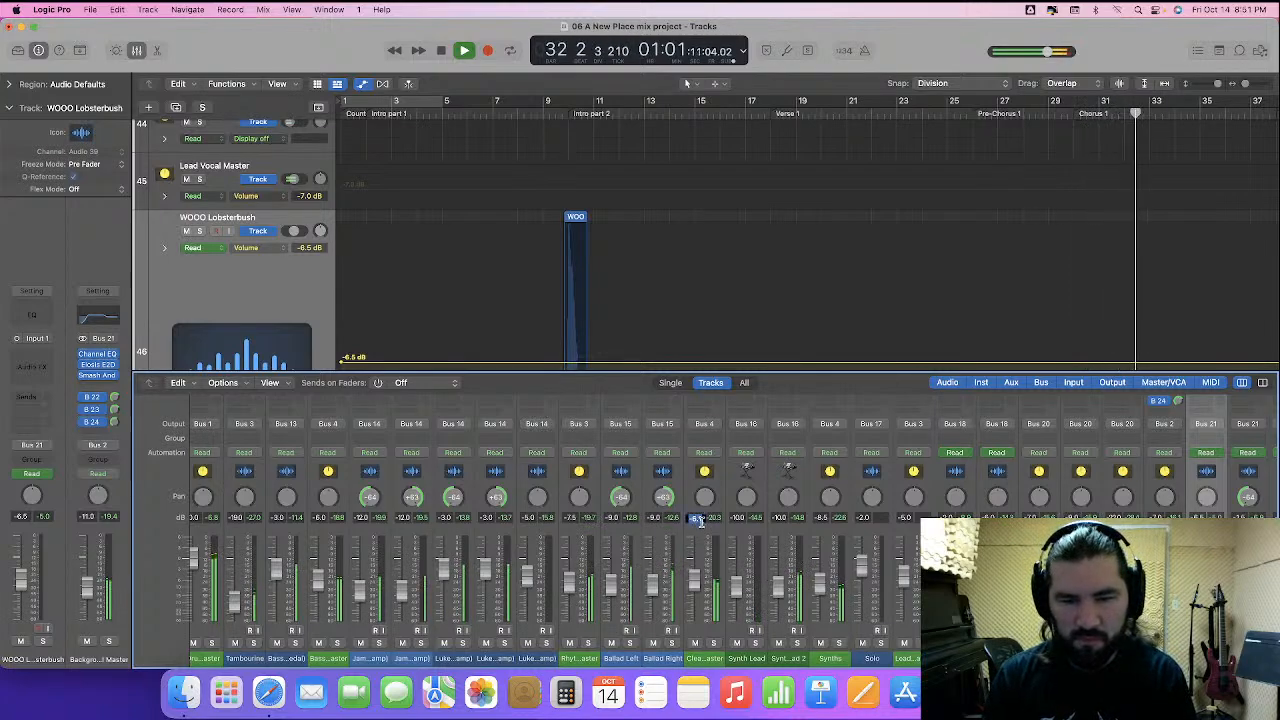
type("-5.8")
key("Return")
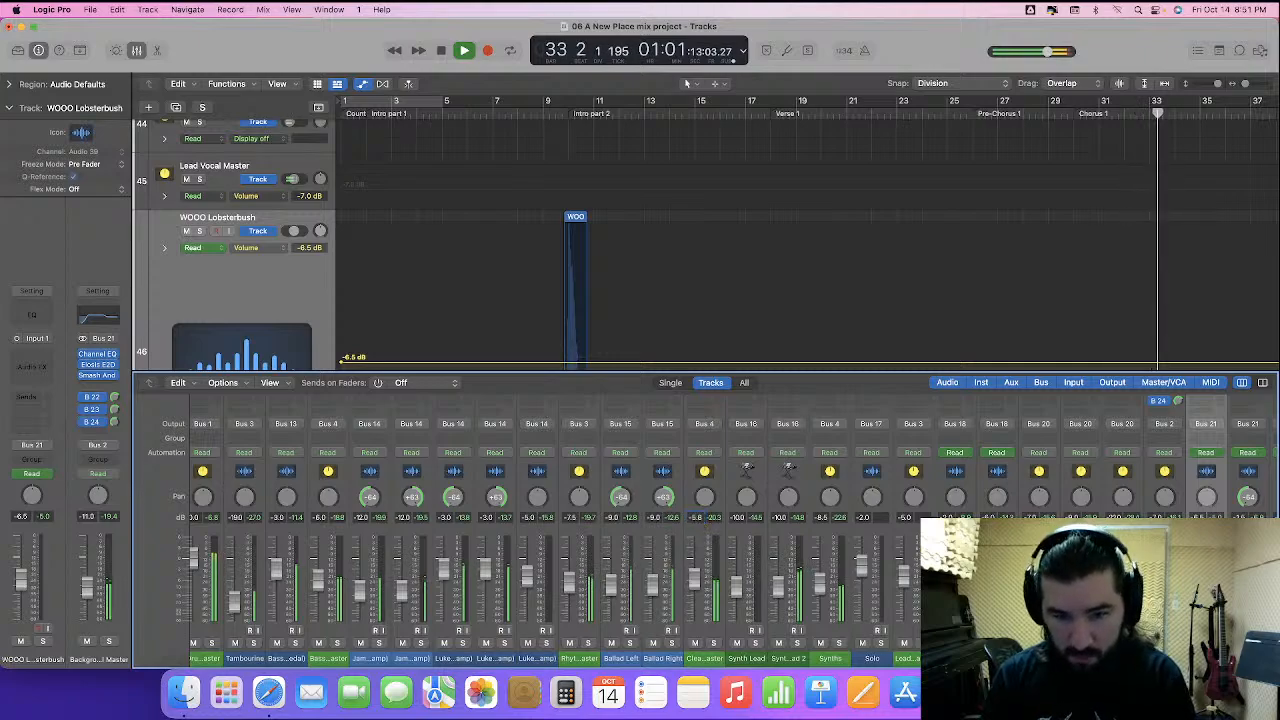
- Hide the mixer and listen to the WOOO shouts before Intro part 2 and at Break 1, then stop playback
left_click(137, 50)
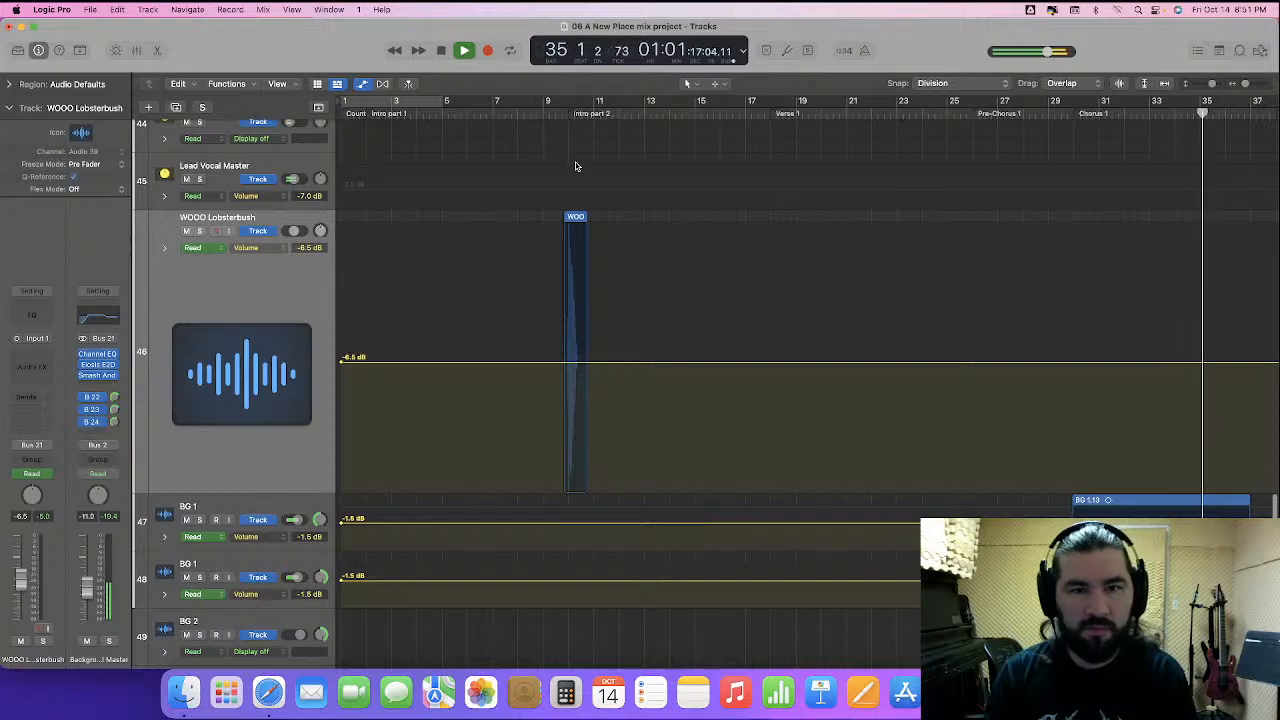
left_click(527, 114)
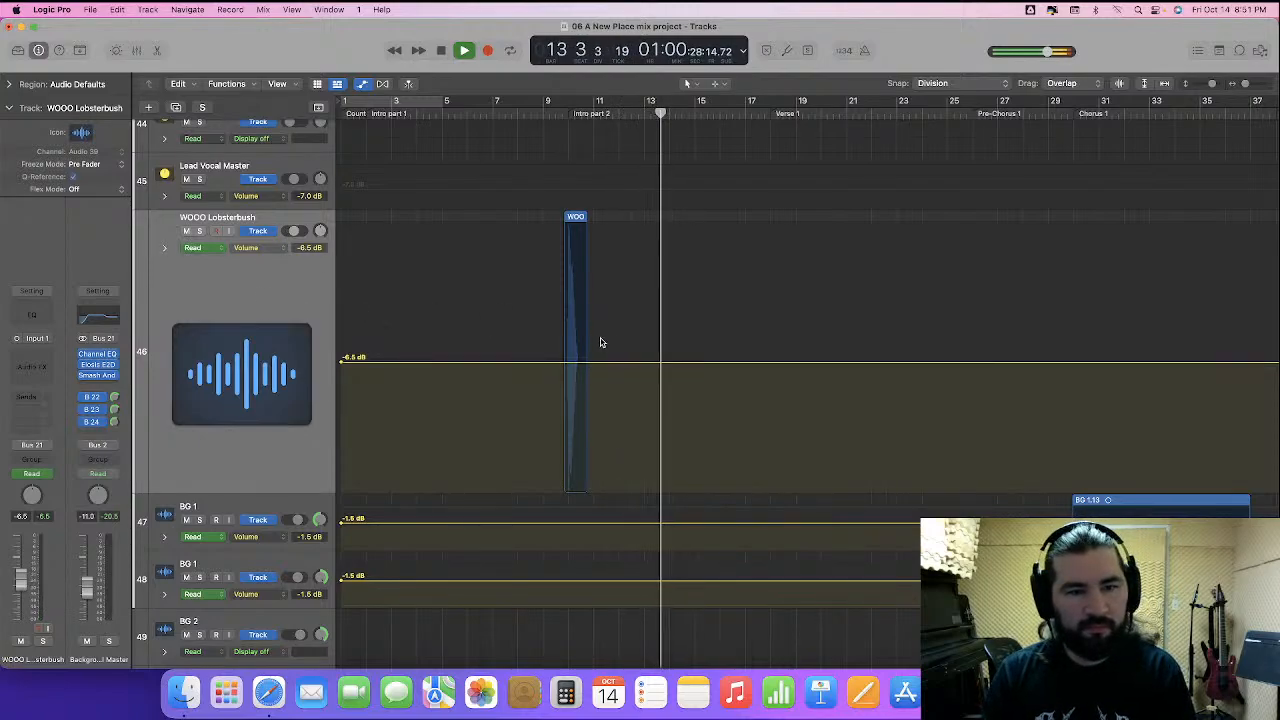
scroll(603, 343, "right", 5)
left_click(814, 113)
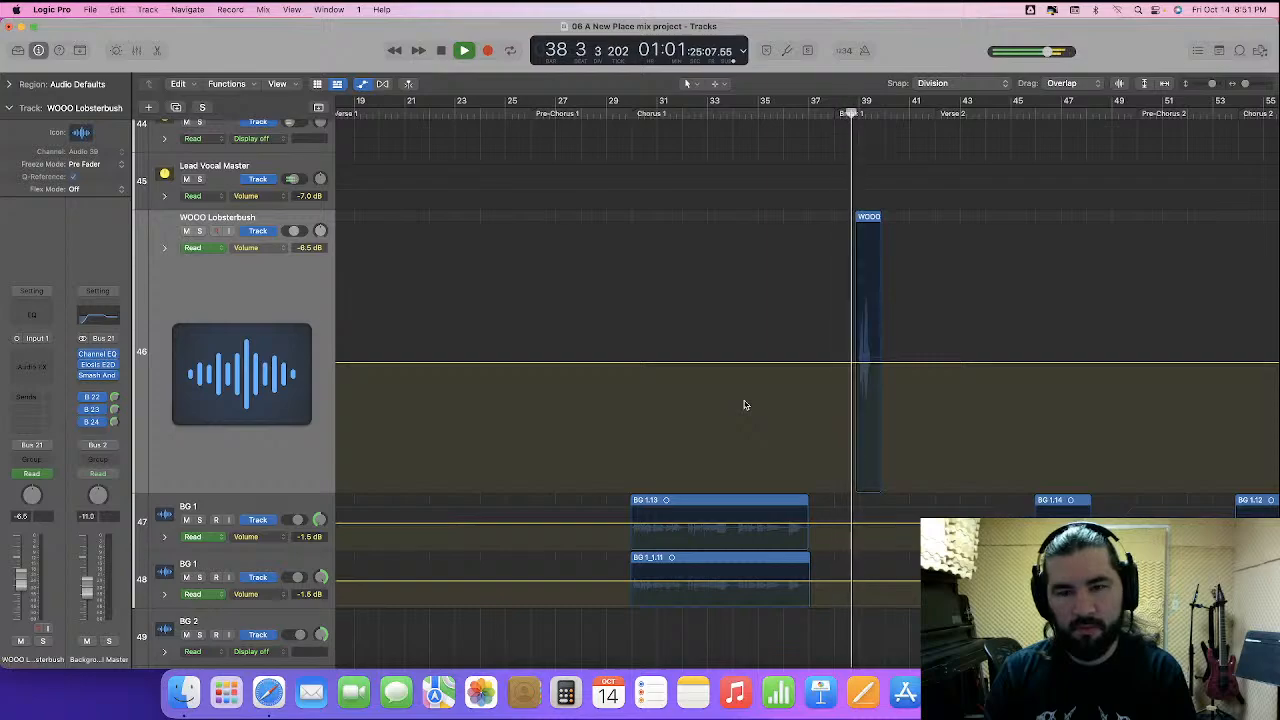
key("space")
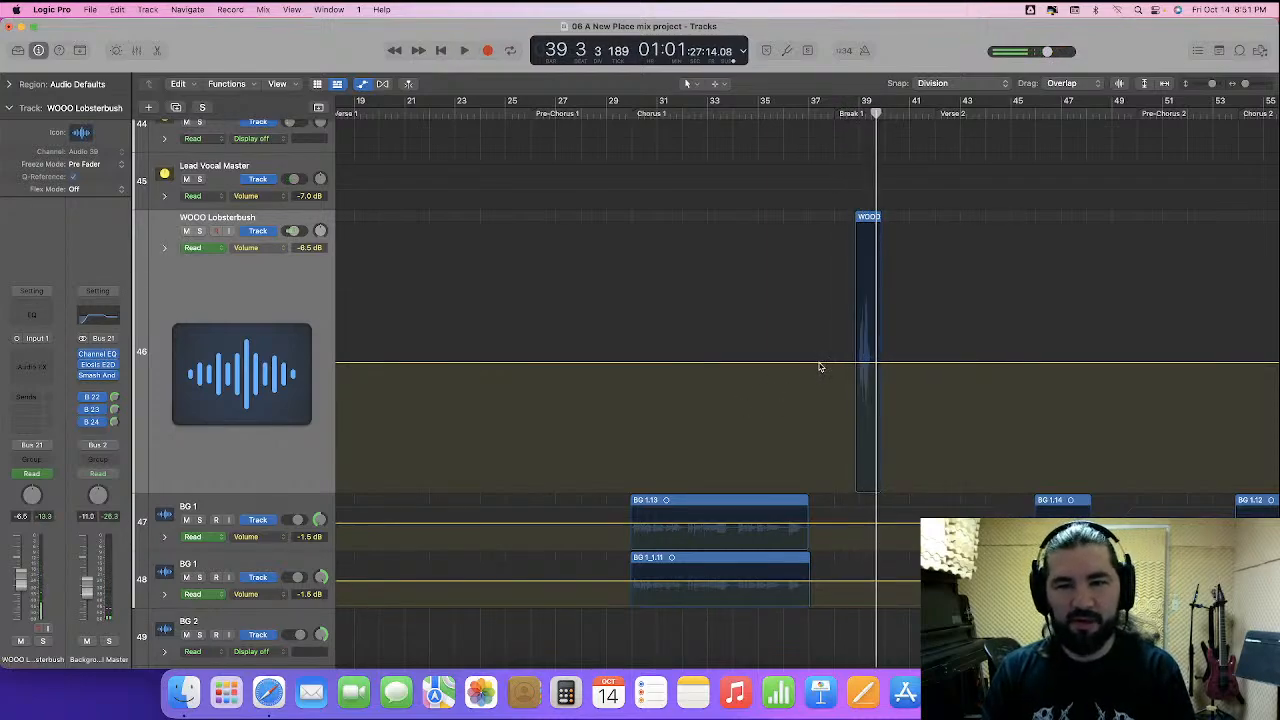
- Raise the WOOO Lobsterbush volume automation to -3.0 dB from just before Break 1 onward and hide the file browser
left_click_drag(845, 366, 845, 334)
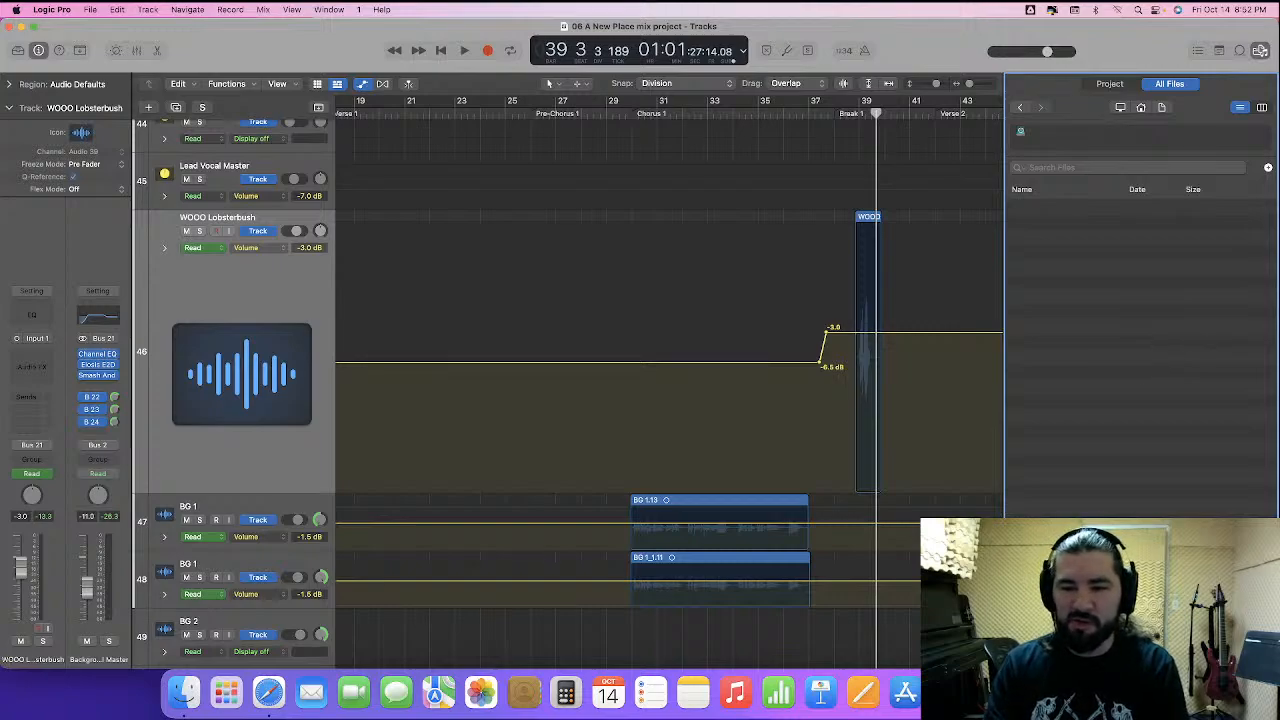
left_click(1261, 50)
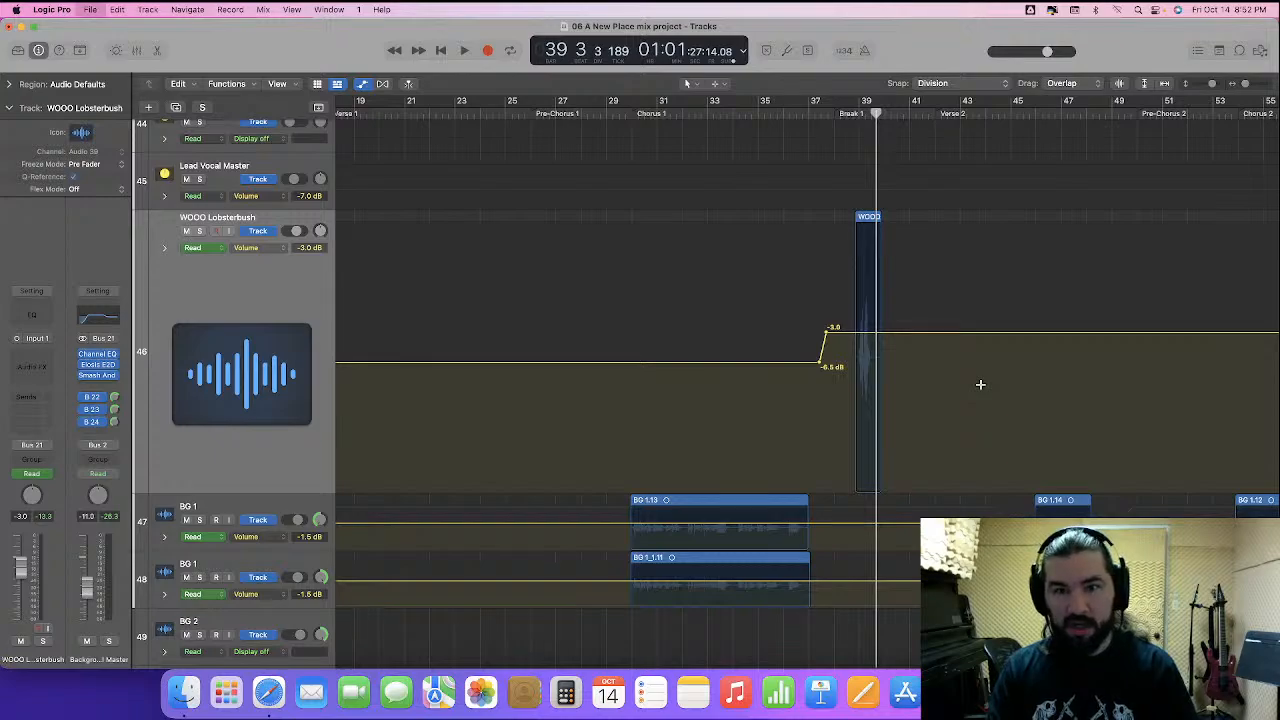
- Insert a mono-to-stereo Delay Designer on the WOOO Lobsterbush channel
scroll(967, 383, "right", 2)
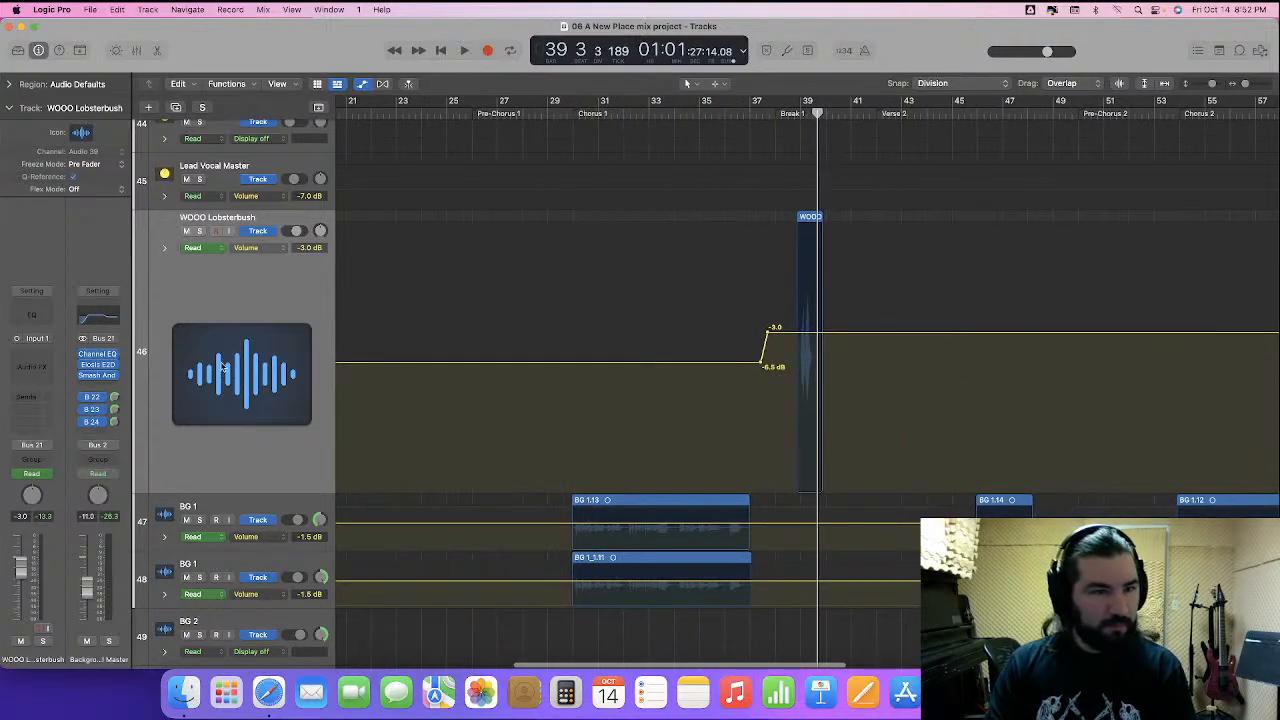
left_click(34, 355)
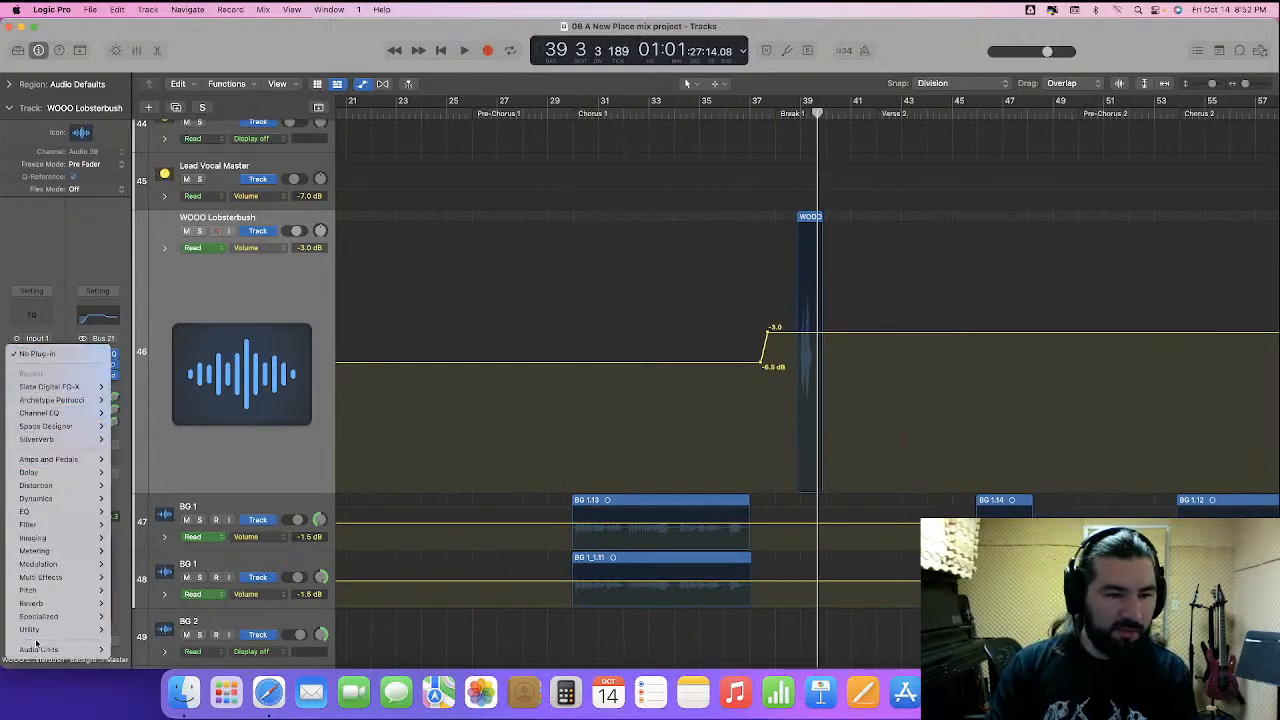
mouse_move(70, 478)
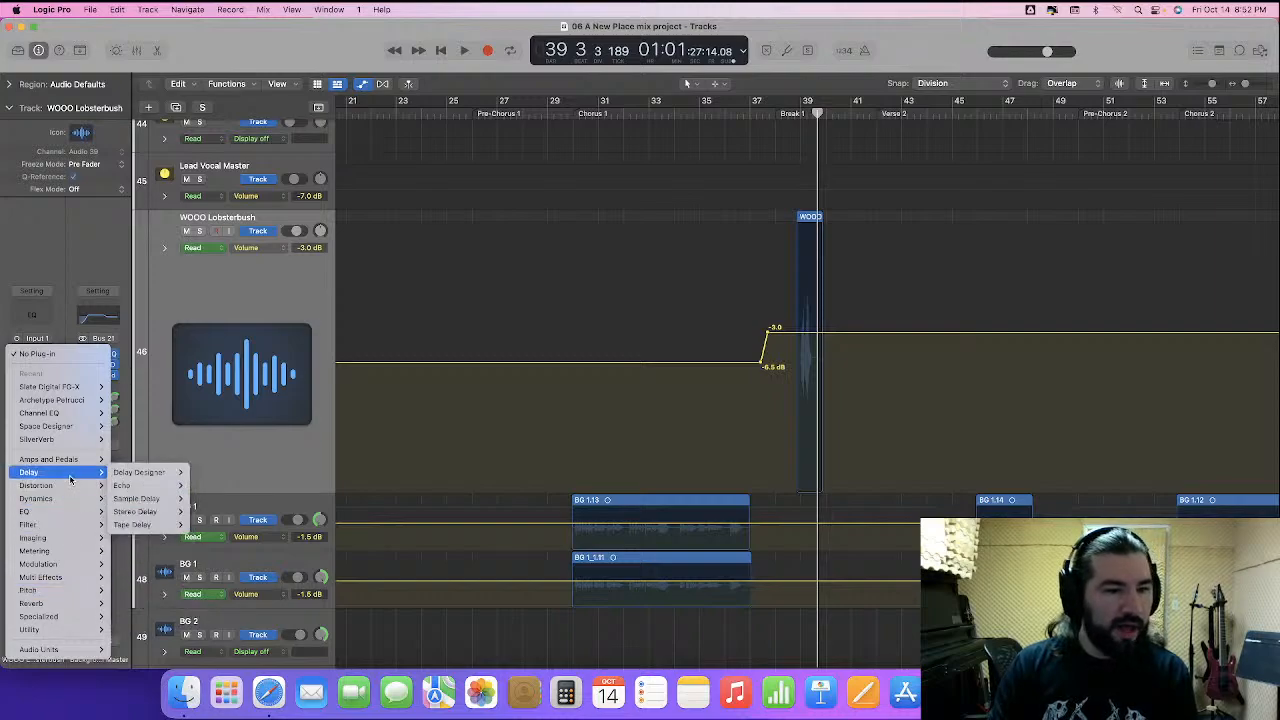
mouse_move(138, 474)
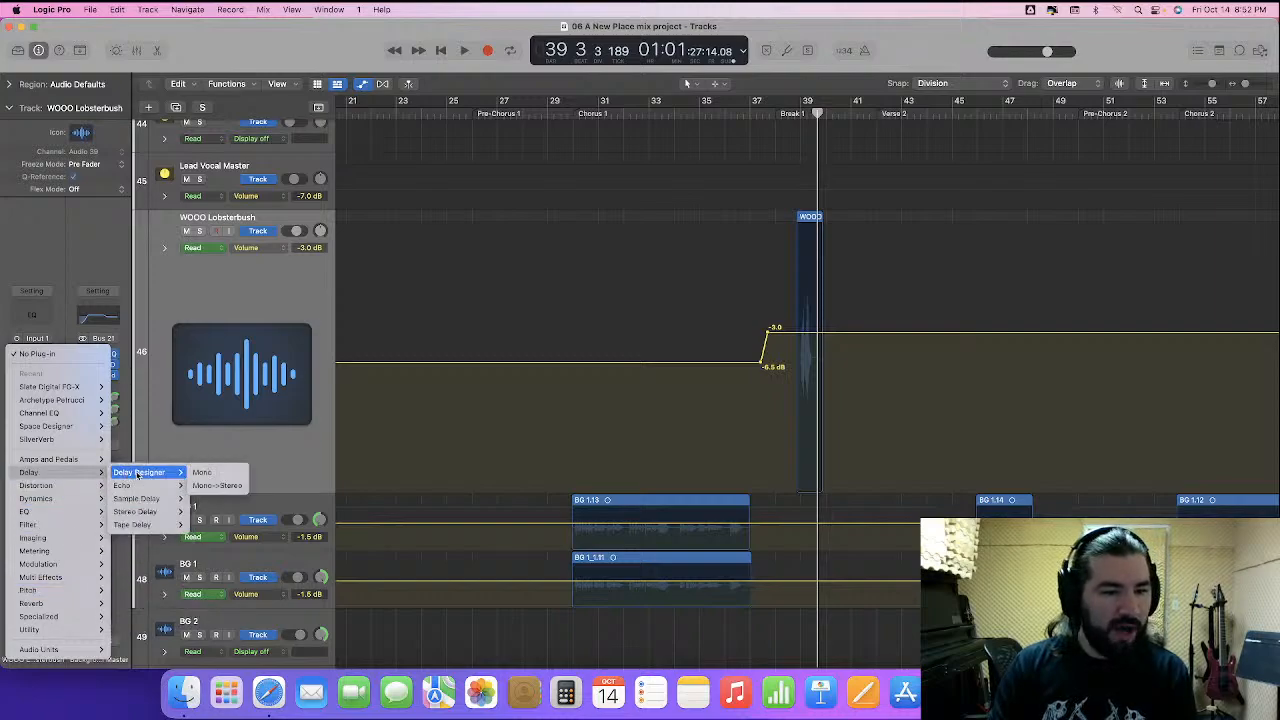
left_click(208, 486)
- Load the Warped preset Alien Slicer in Delay Designer
left_click(509, 198)
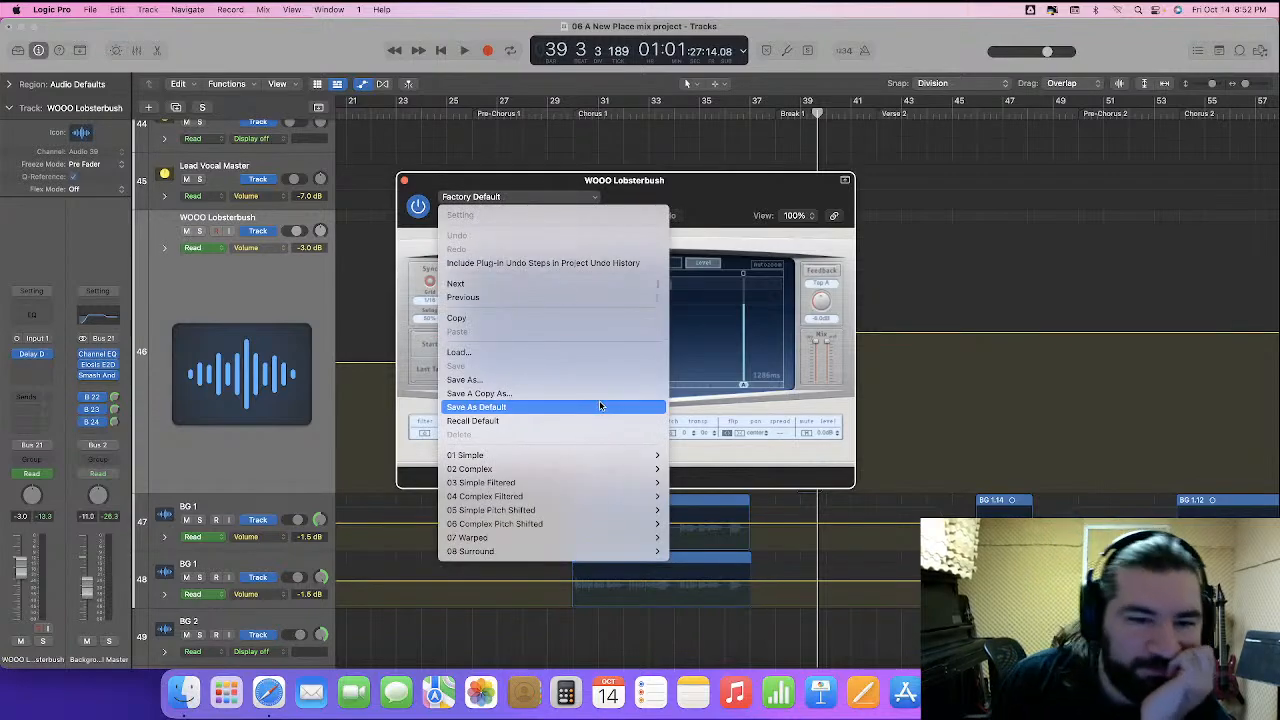
mouse_move(588, 497)
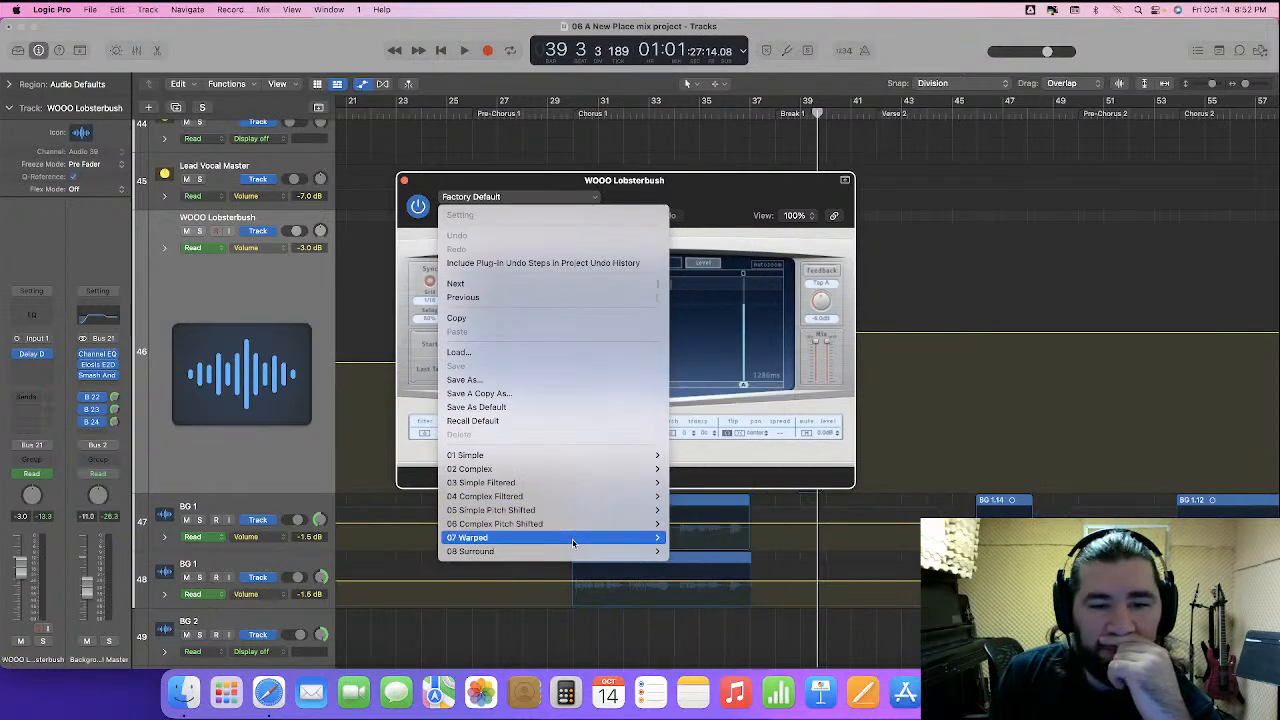
mouse_move(573, 541)
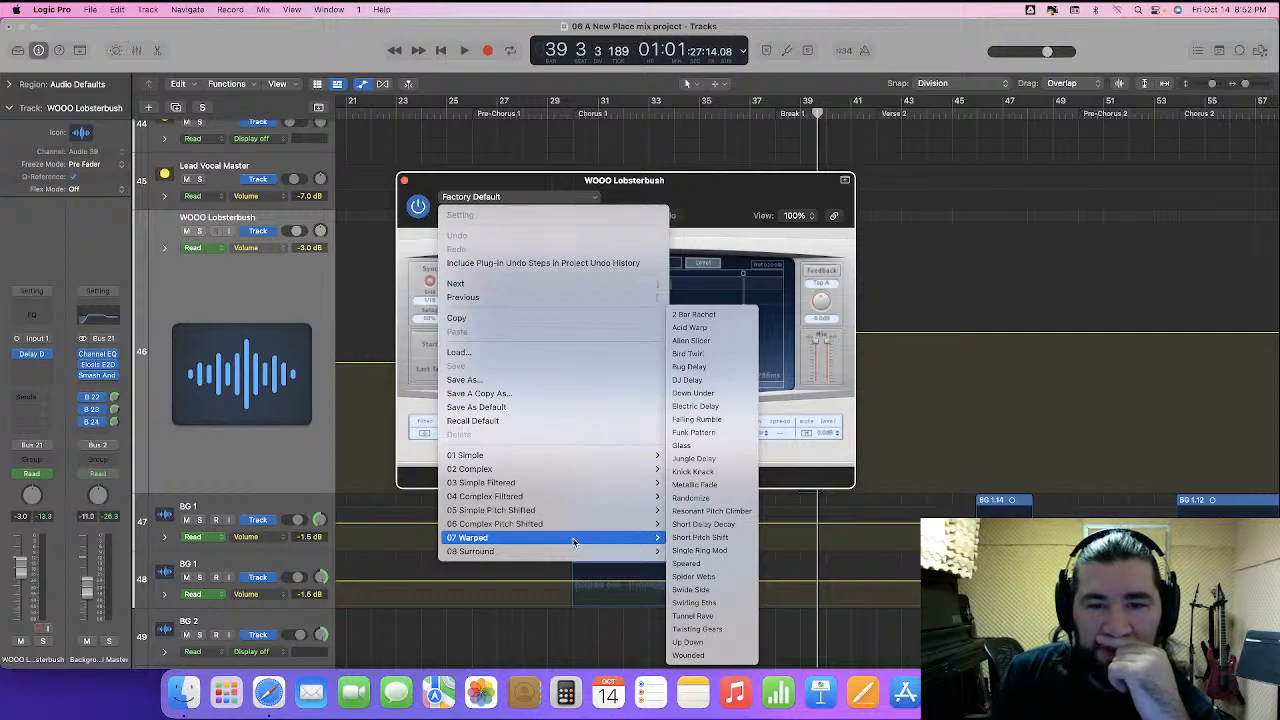
left_click(727, 341)
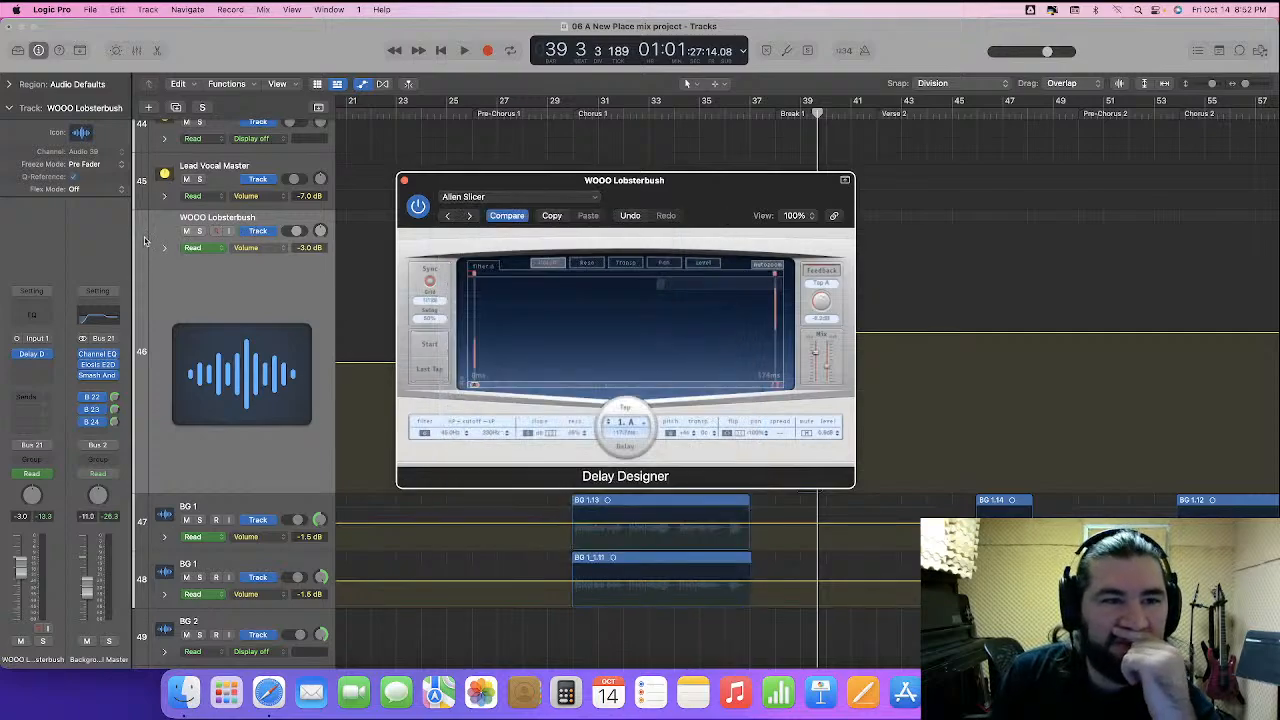
- Solo the WOOO Lobsterbush track and play the delayed shout before Intro part 2 twice
left_click(198, 232)
left_click_drag(729, 178, 498, 327)
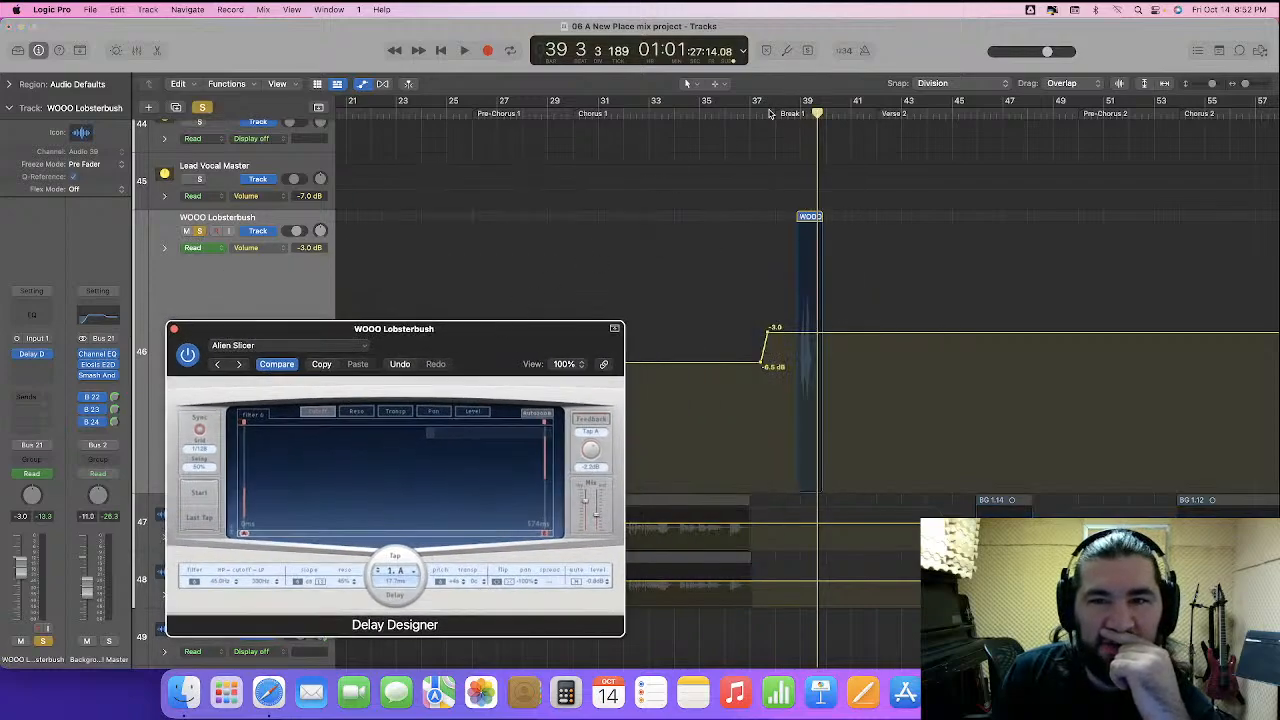
scroll(699, 135, "left", 5)
scroll(699, 135, "left", 5)
left_click(550, 113)
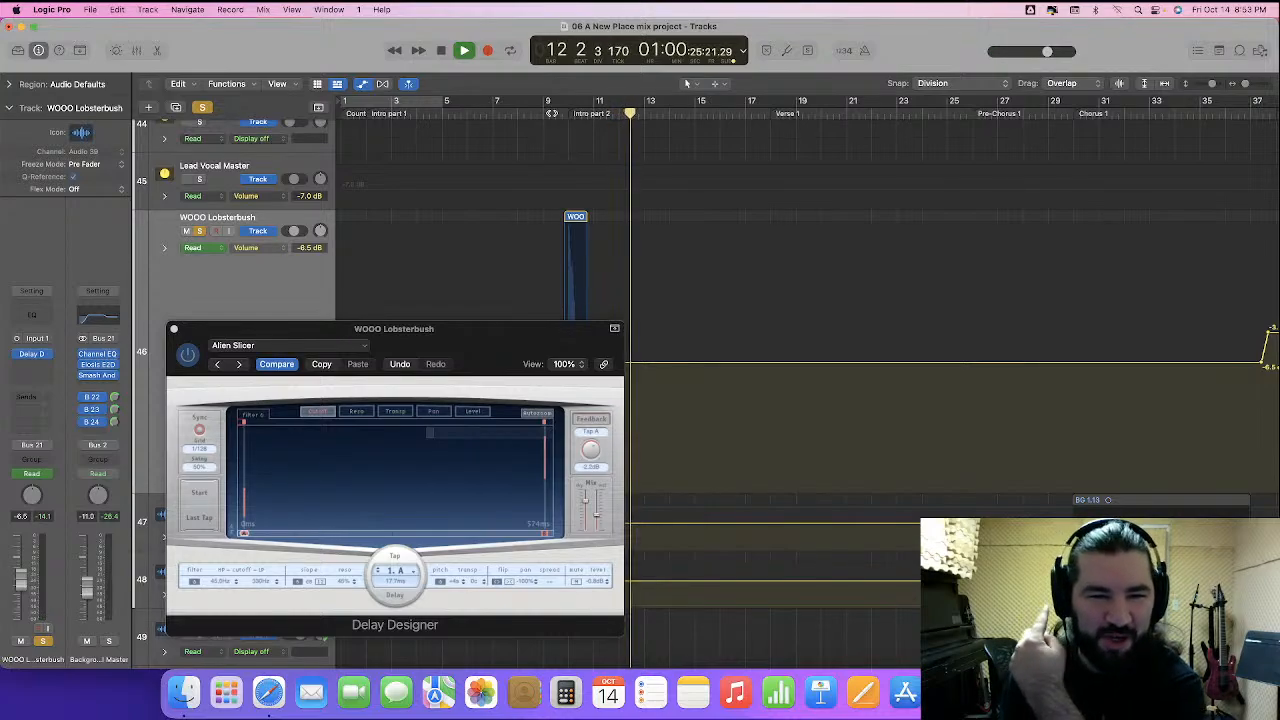
key("space")
left_click(553, 114)
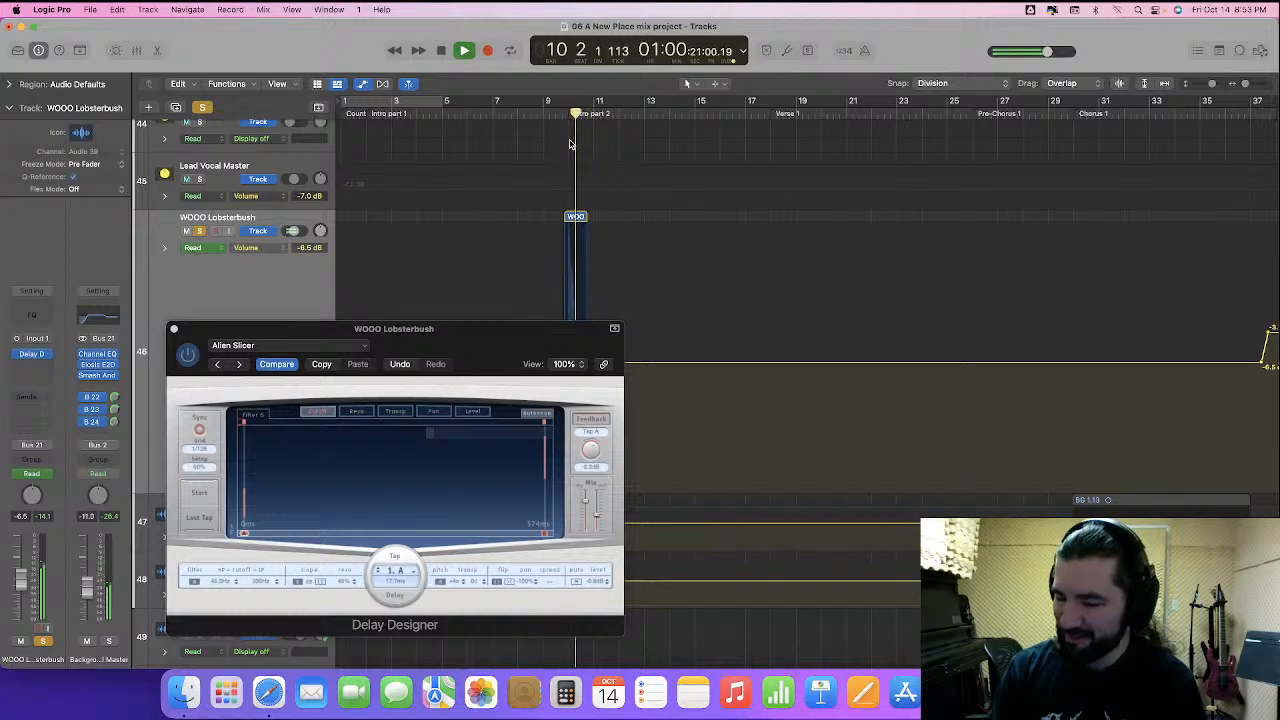
key("space")
- Try the Warped preset Resonant Pitch Climber and audition it on the intro shout
left_click_drag(366, 346, 432, 181)
left_click(432, 181)
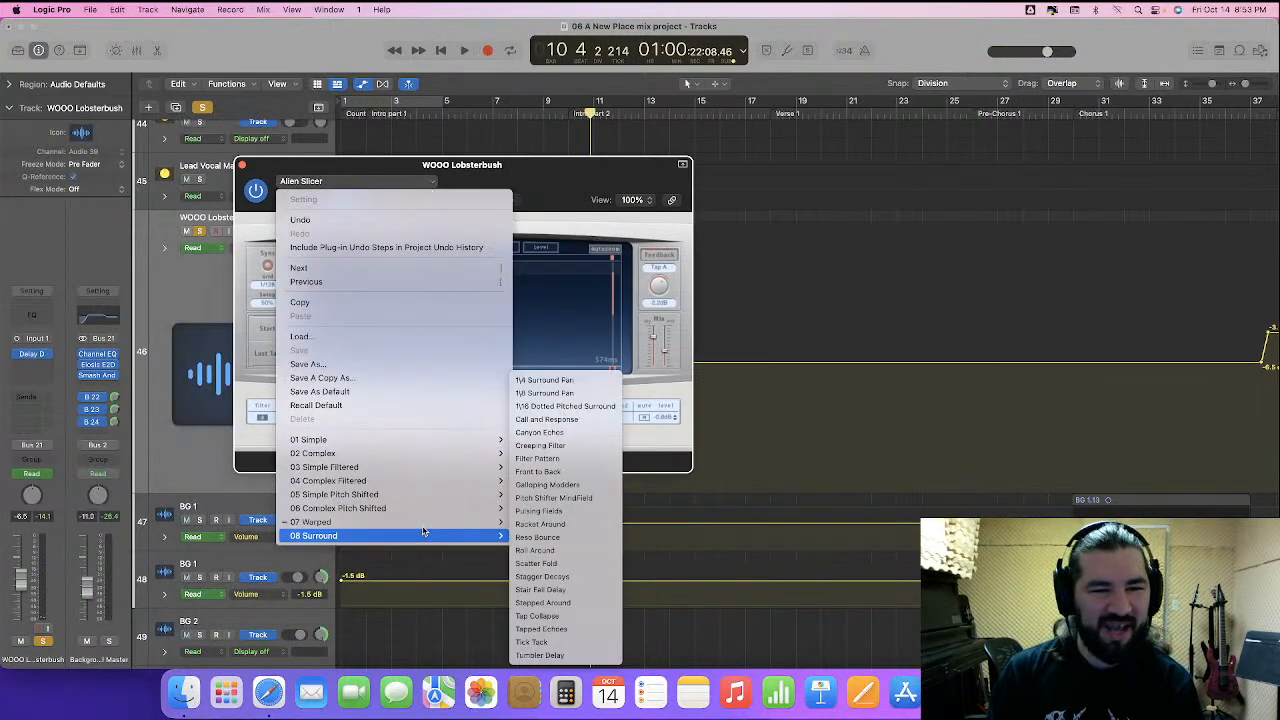
mouse_move(426, 527)
left_click(560, 511)
left_click_drag(470, 165, 831, 273)
left_click(548, 114)
key("space")
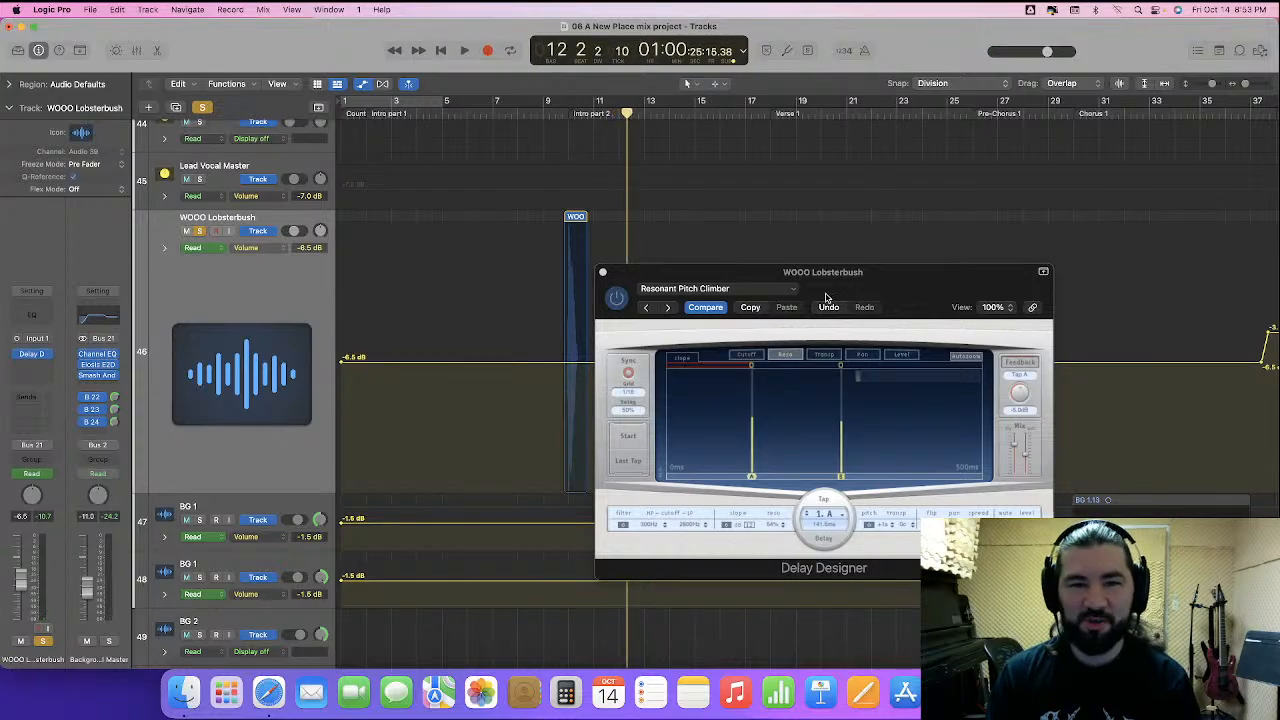
- Try the Warped preset Twisting Gears and audition it on the intro shout
left_click(770, 292)
mouse_move(785, 627)
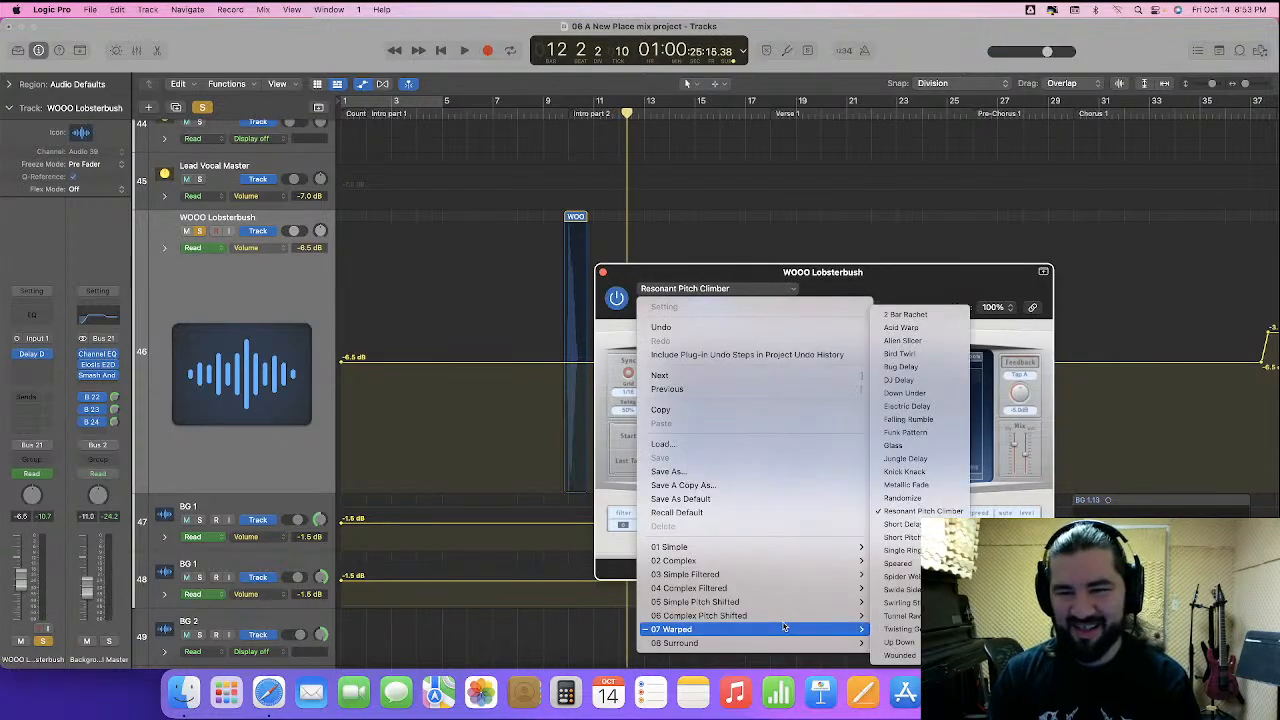
left_click(880, 630)
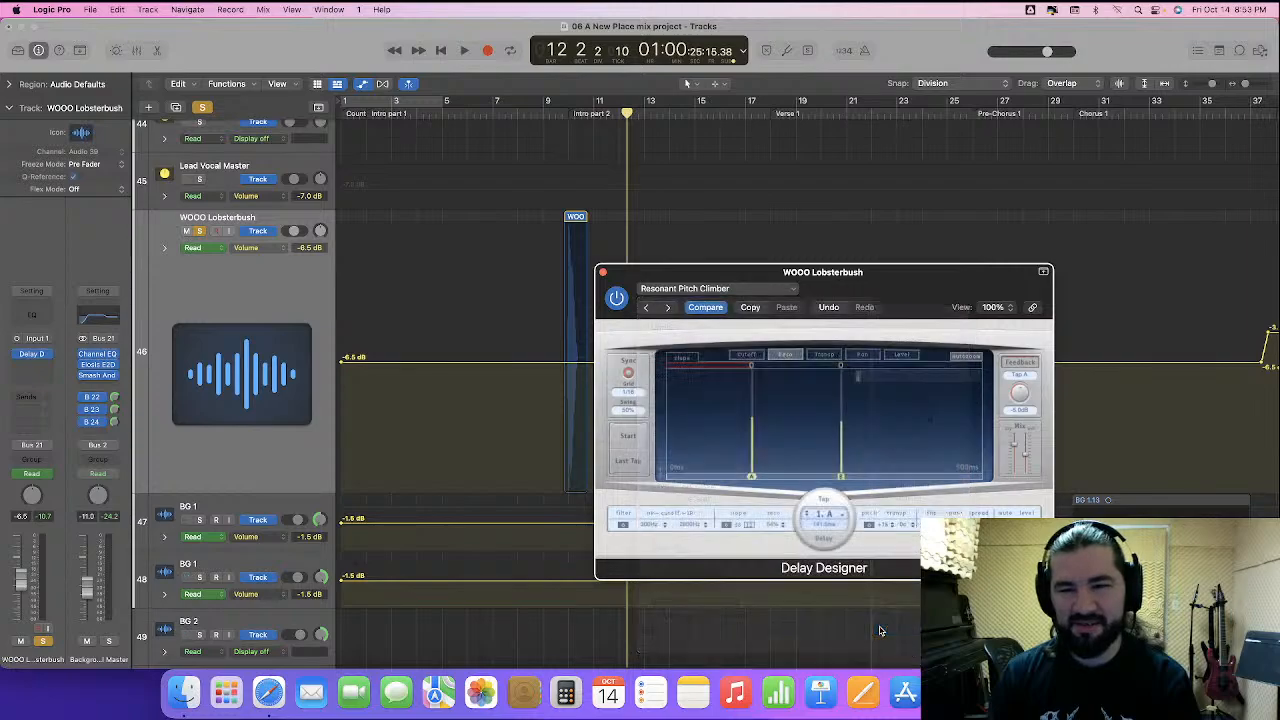
left_click(543, 113)
key("space")
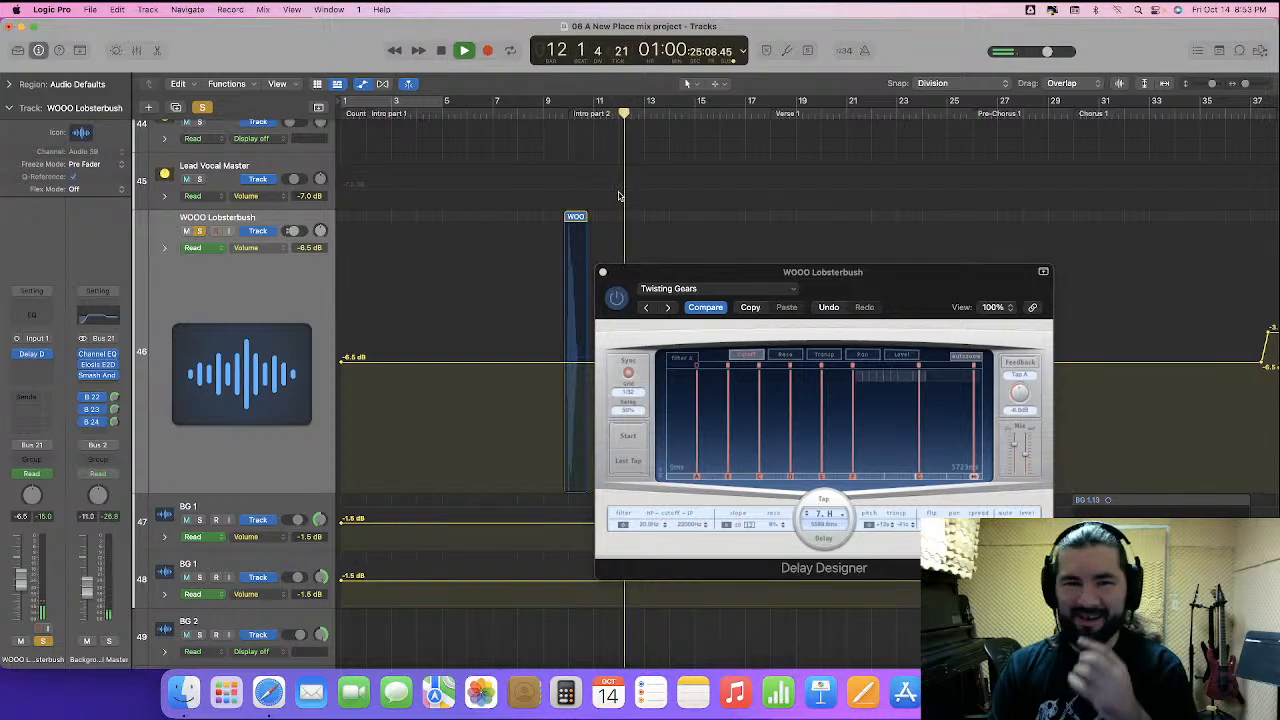
key("space")
- Try the Warped preset Falling Rumble and audition it on the intro shout
left_click(770, 290)
mouse_move(782, 630)
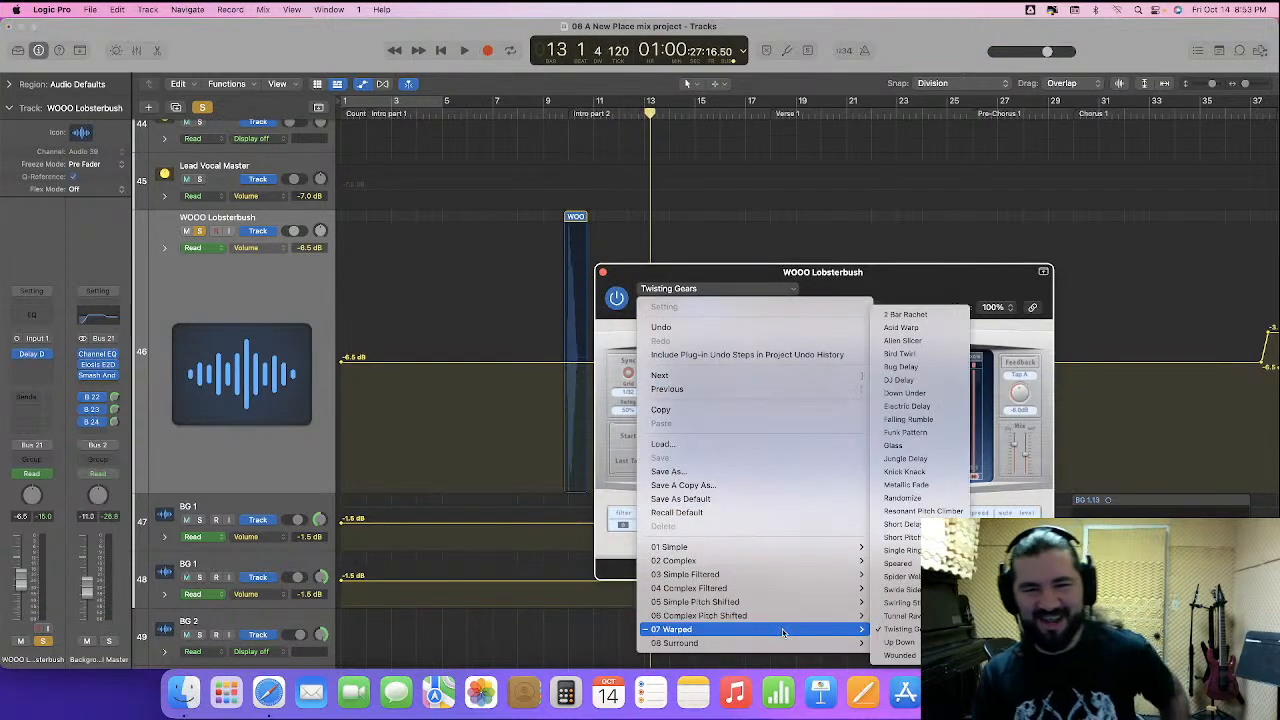
left_click(951, 426)
left_click(530, 114)
key("space")
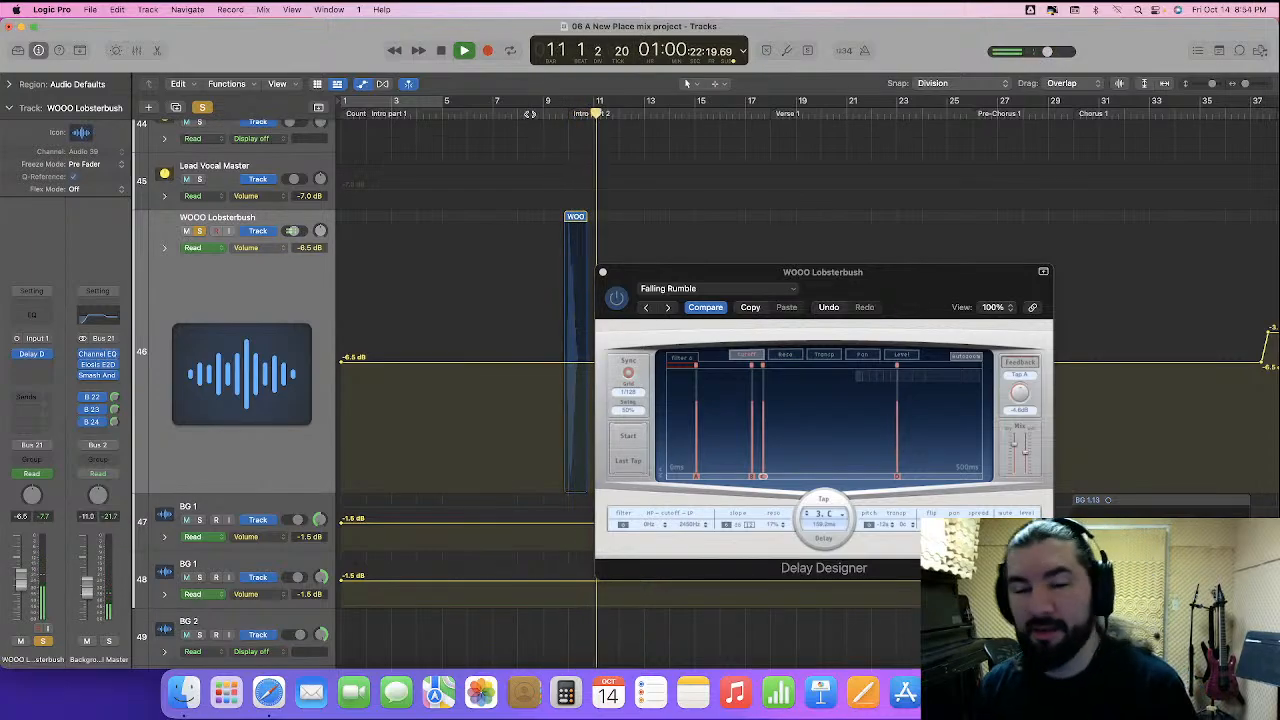
key("space")
- Try the Warped preset Glass and audition it on the intro shout
left_click_drag(863, 275, 911, 167)
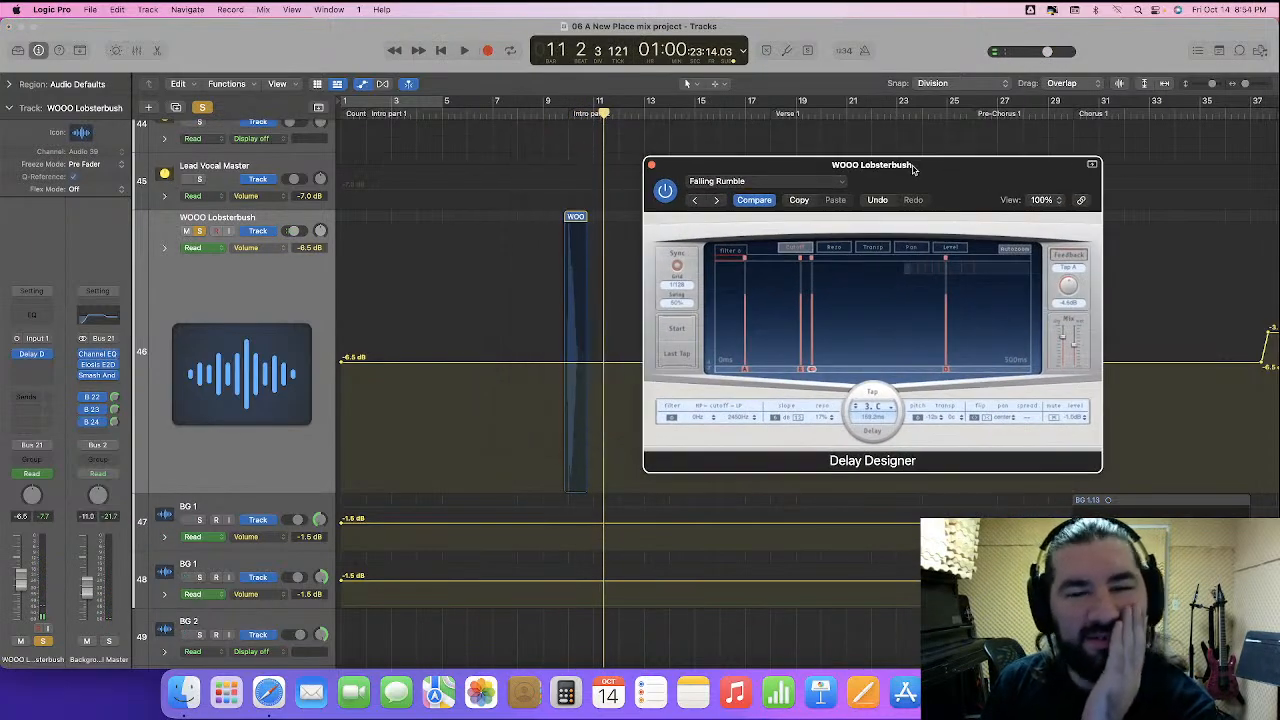
left_click(790, 180)
mouse_move(840, 525)
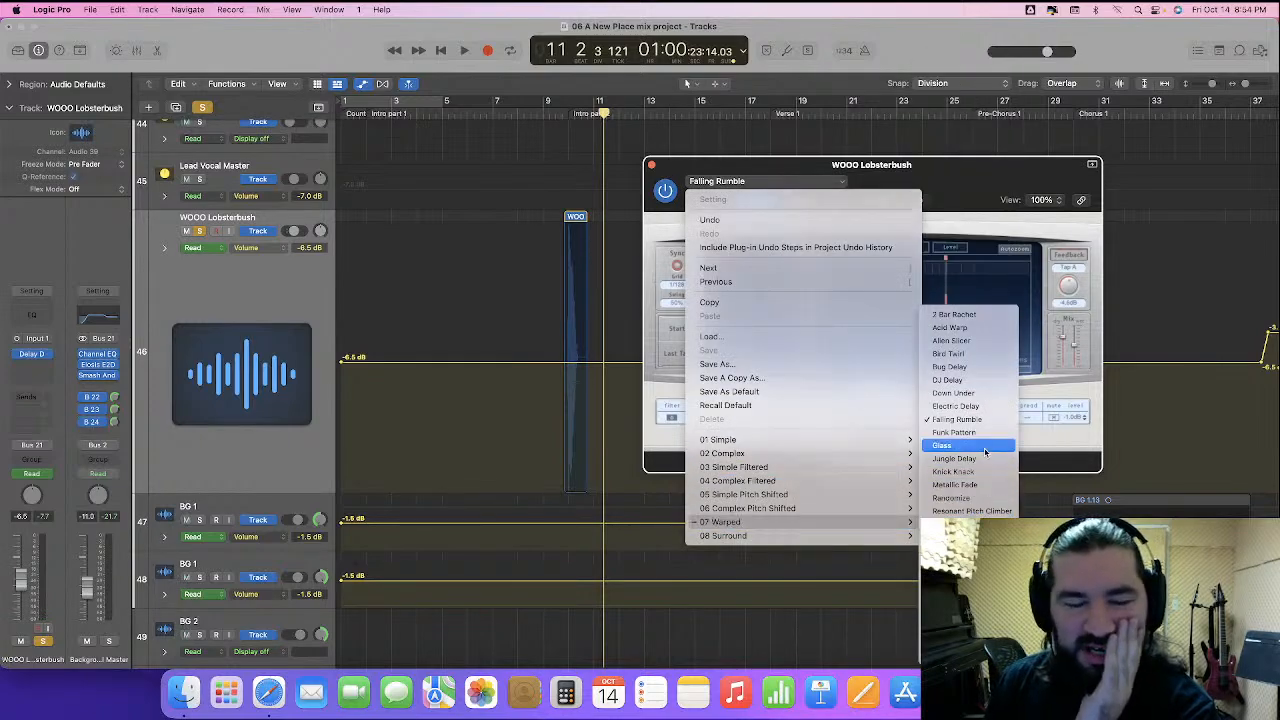
left_click(950, 445)
left_click(555, 113)
key("space")
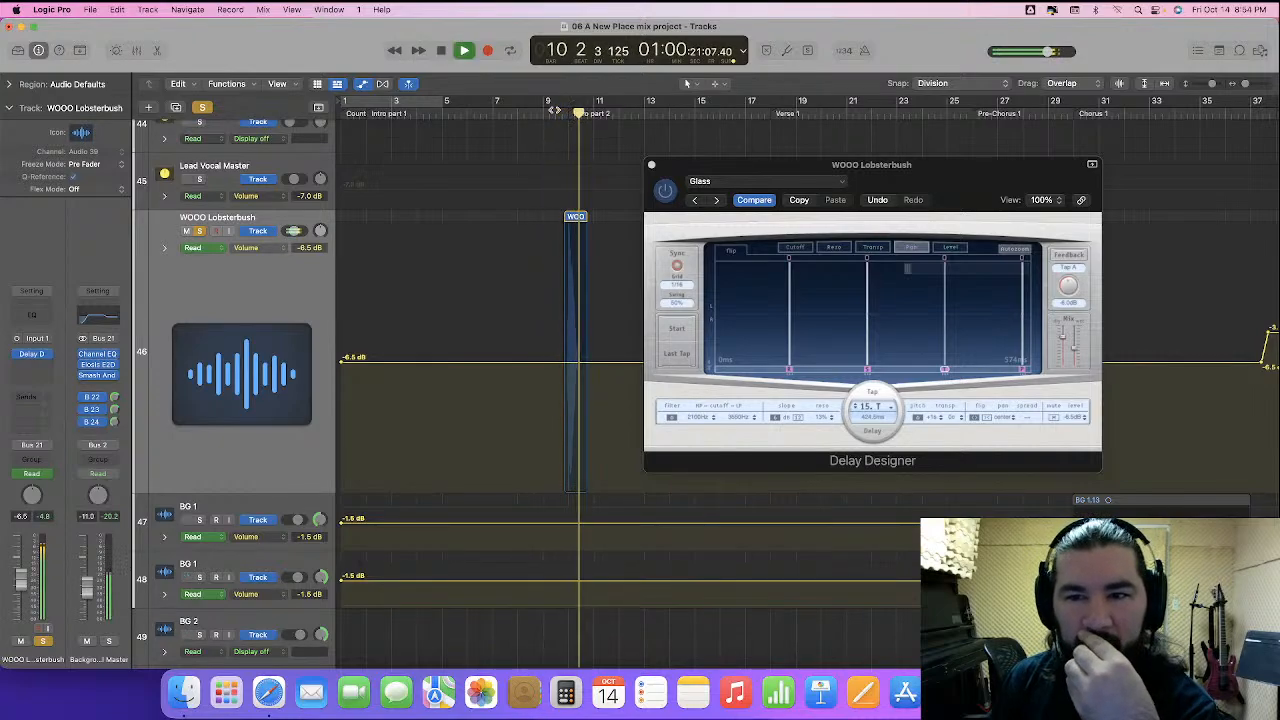
key("space")
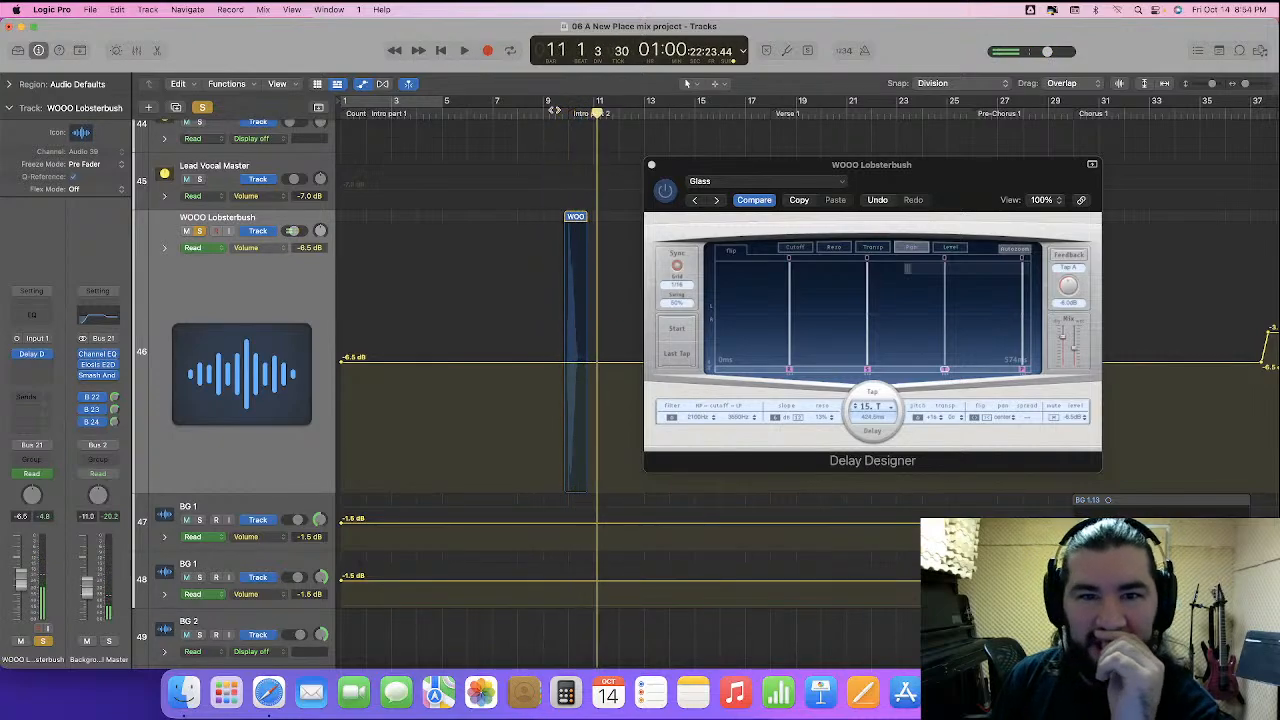
- Try the Complex Pitch Shifted preset Speed Sweep and audition it on the intro shout
left_click(770, 182)
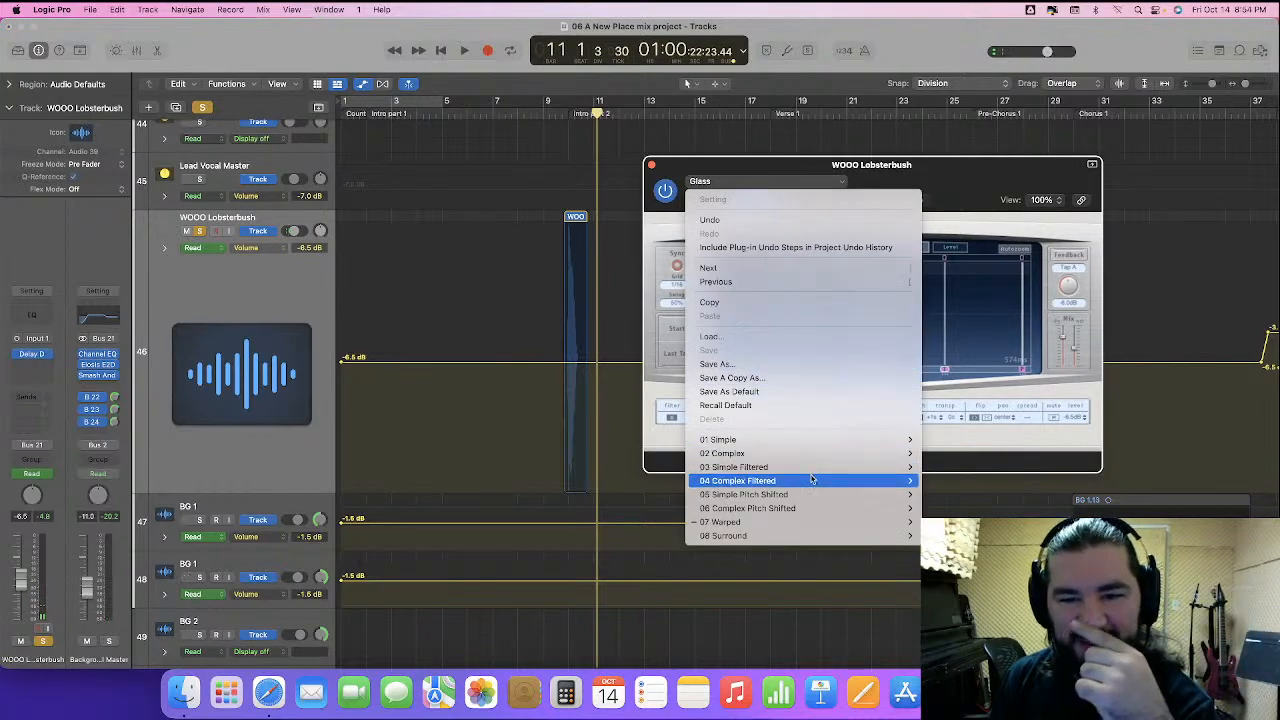
mouse_move(816, 497)
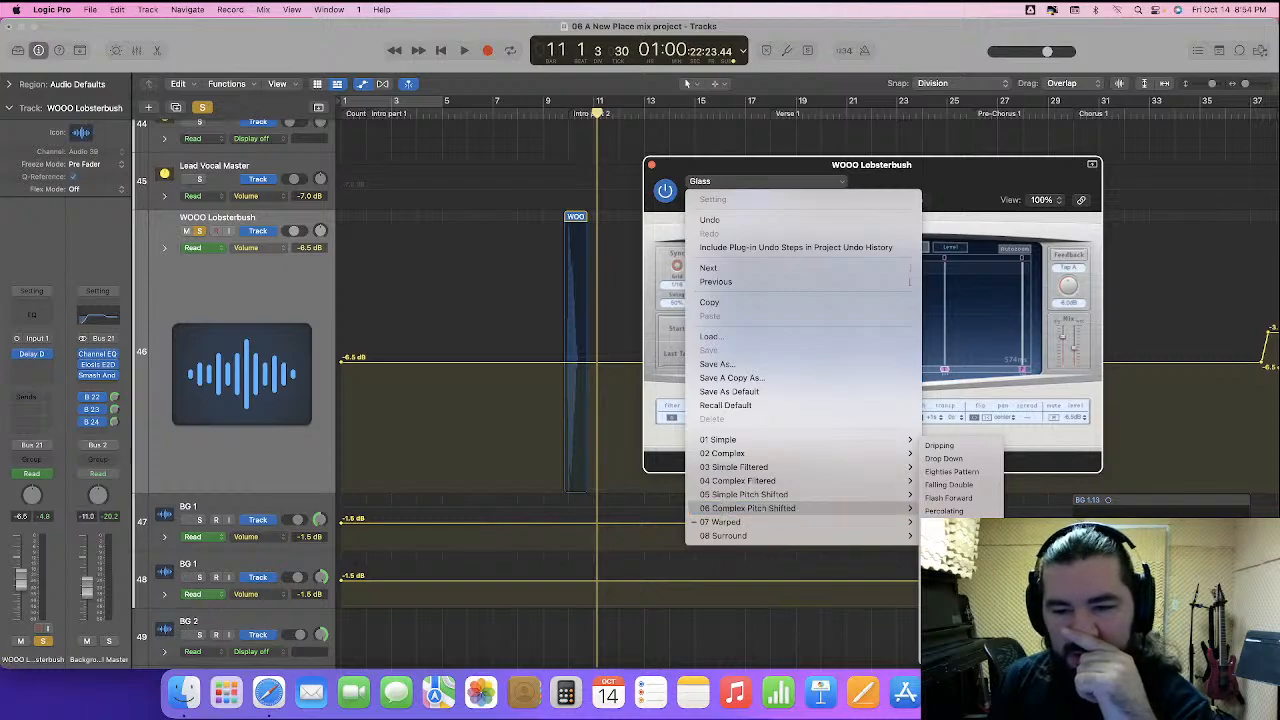
left_click(950, 615)
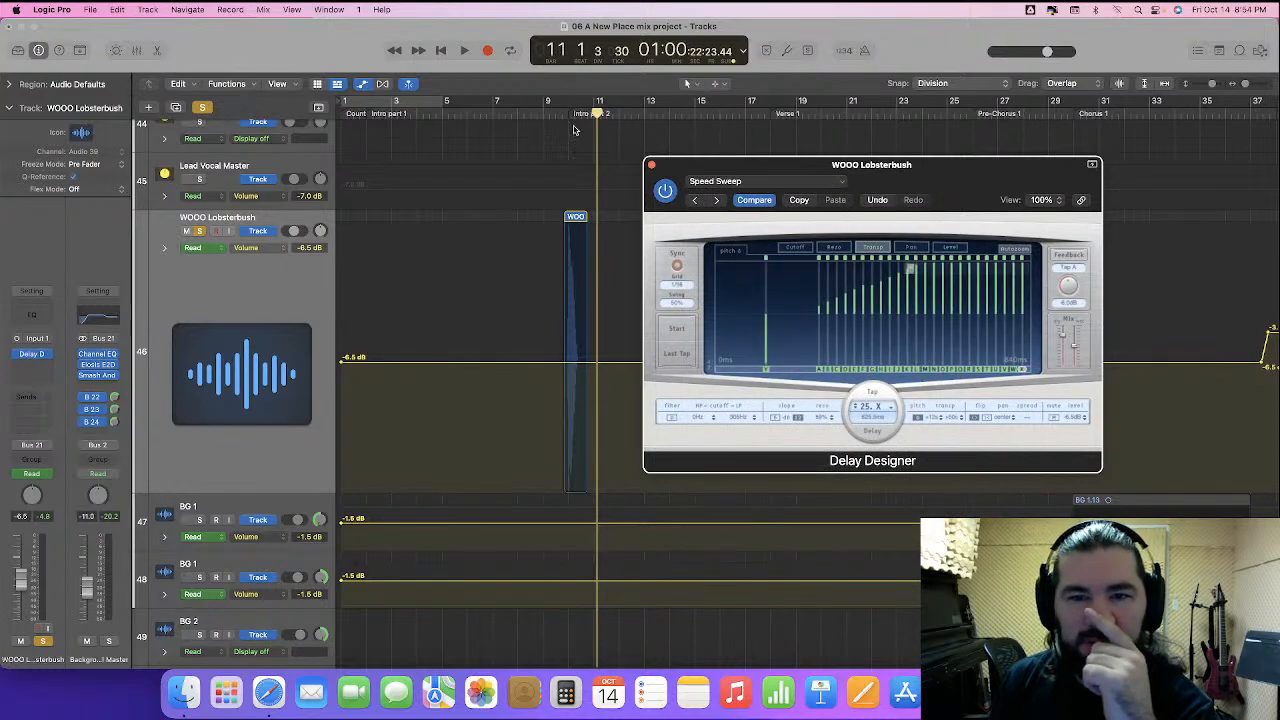
left_click(553, 115)
key("space")
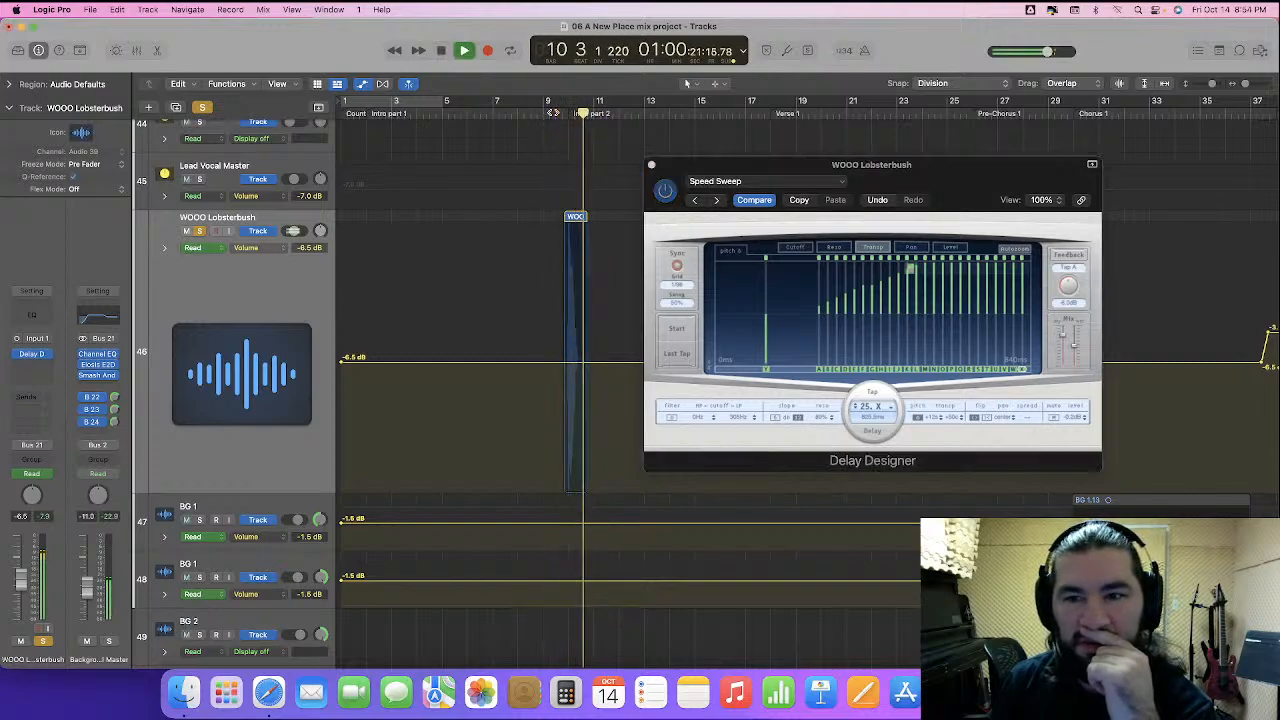
key("space")
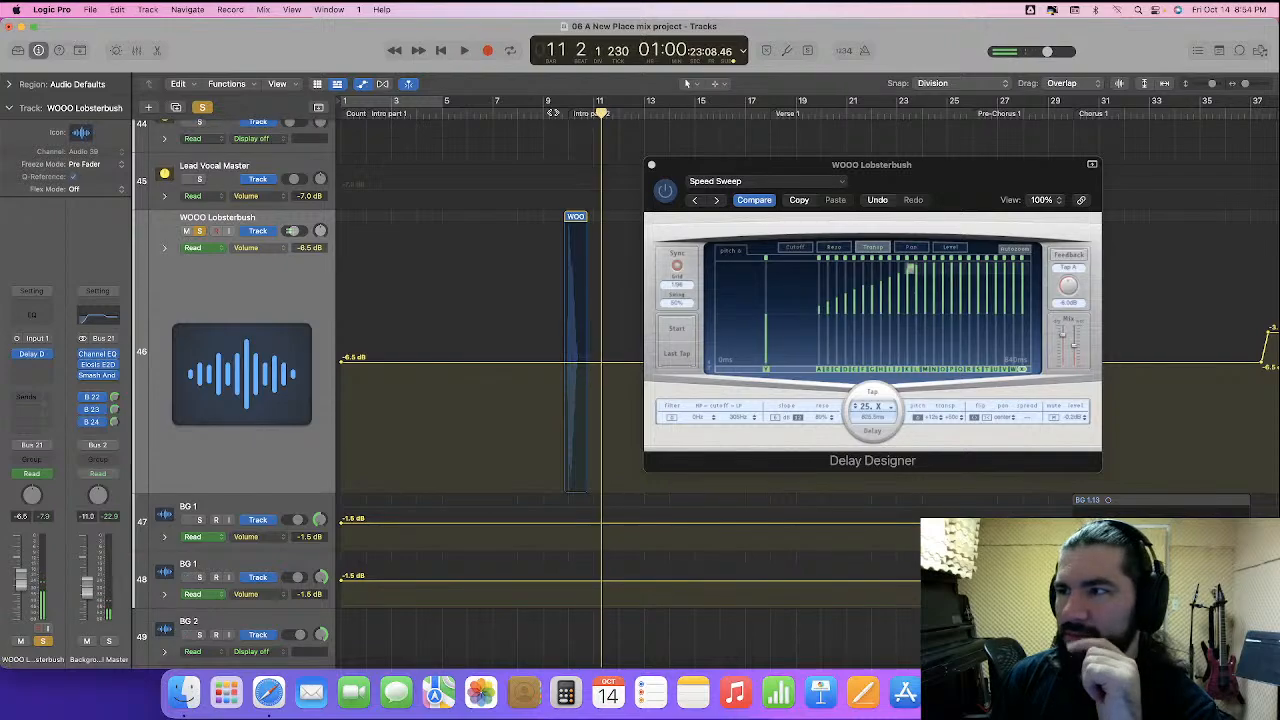
- Load the Complex Filtered preset Drag Sweep and play the intro shout through it
left_click(831, 191)
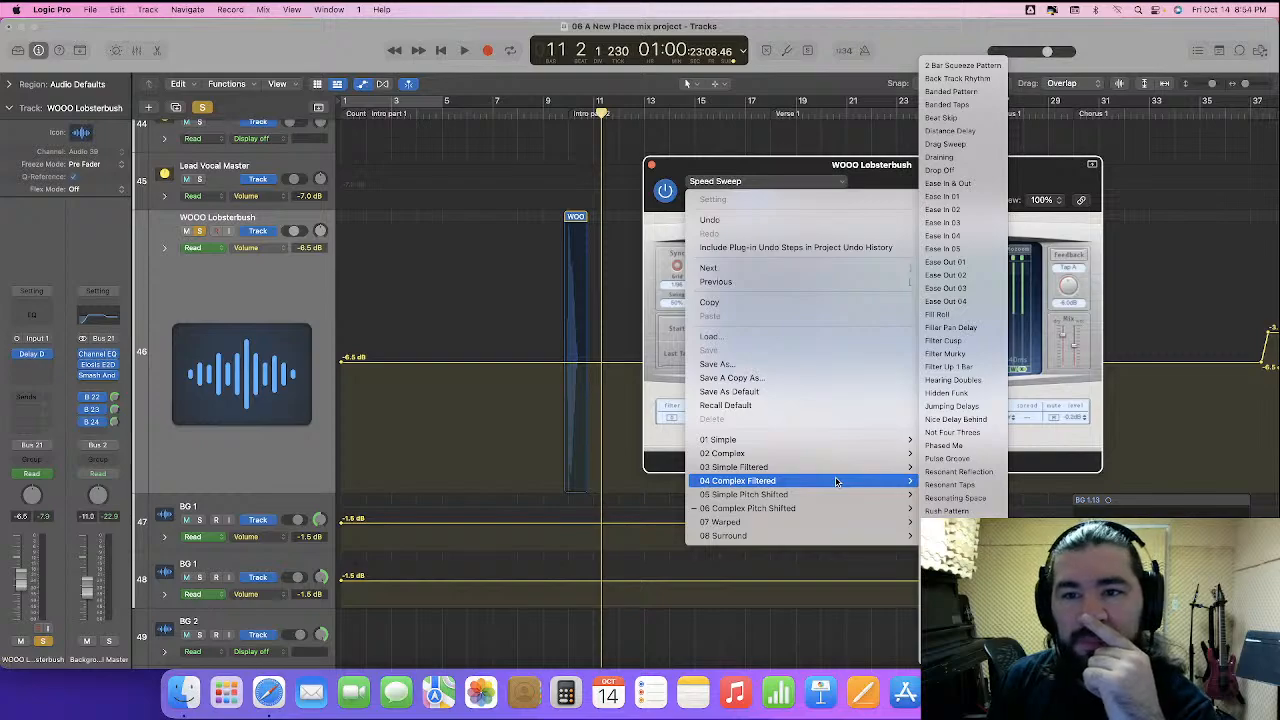
left_click(990, 147)
left_click(550, 113)
key("space")
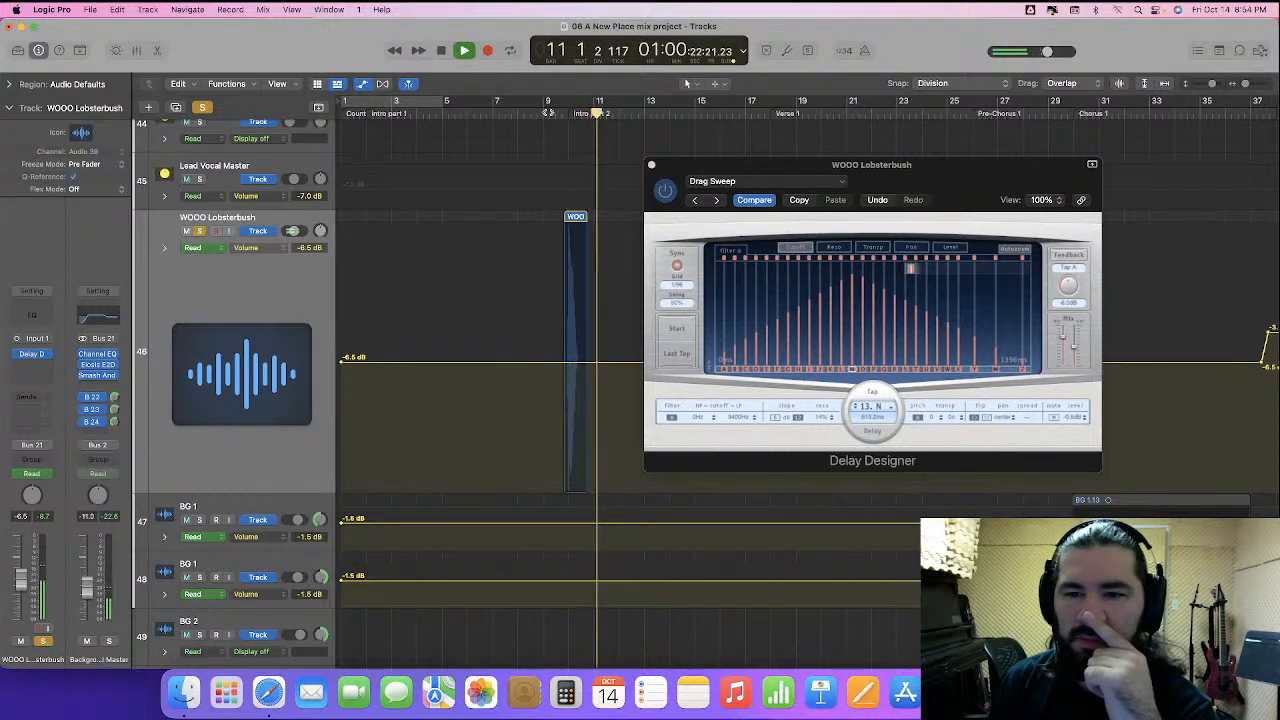
- Try the Complex Filtered preset Resonant Taps and audition it on the intro shout from bar 9
key("space")
left_click(824, 181)
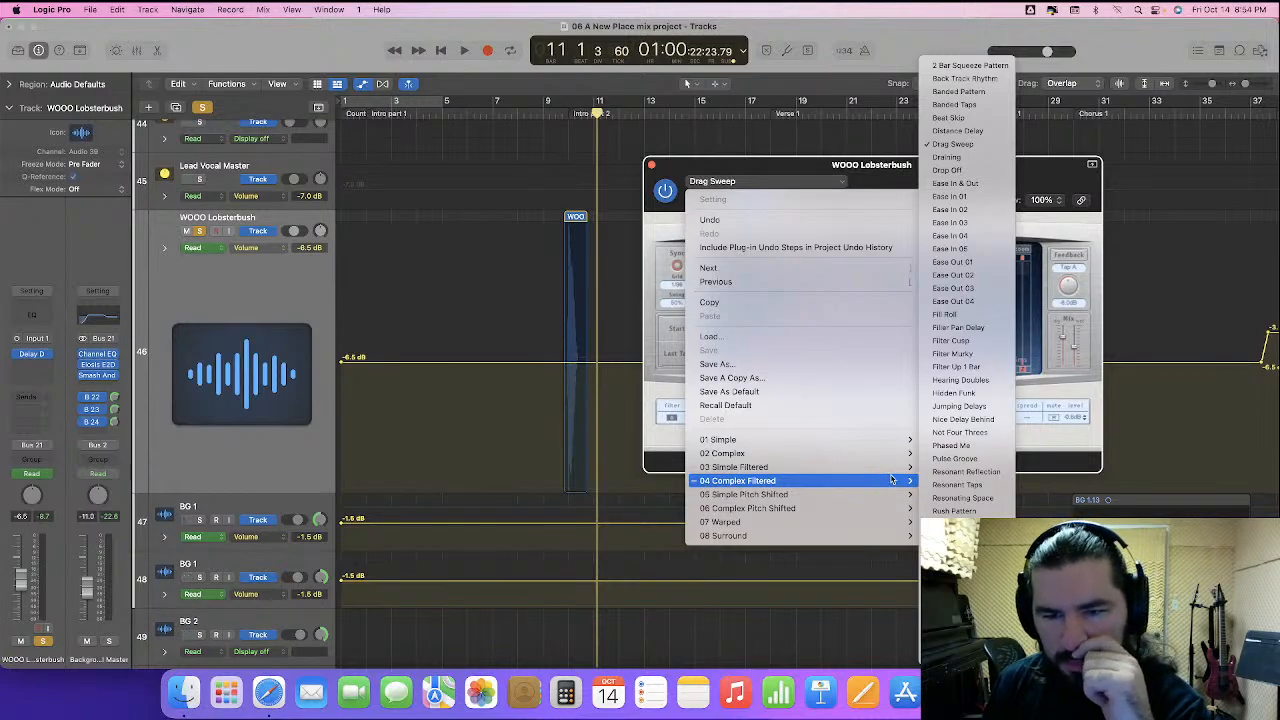
left_click(950, 487)
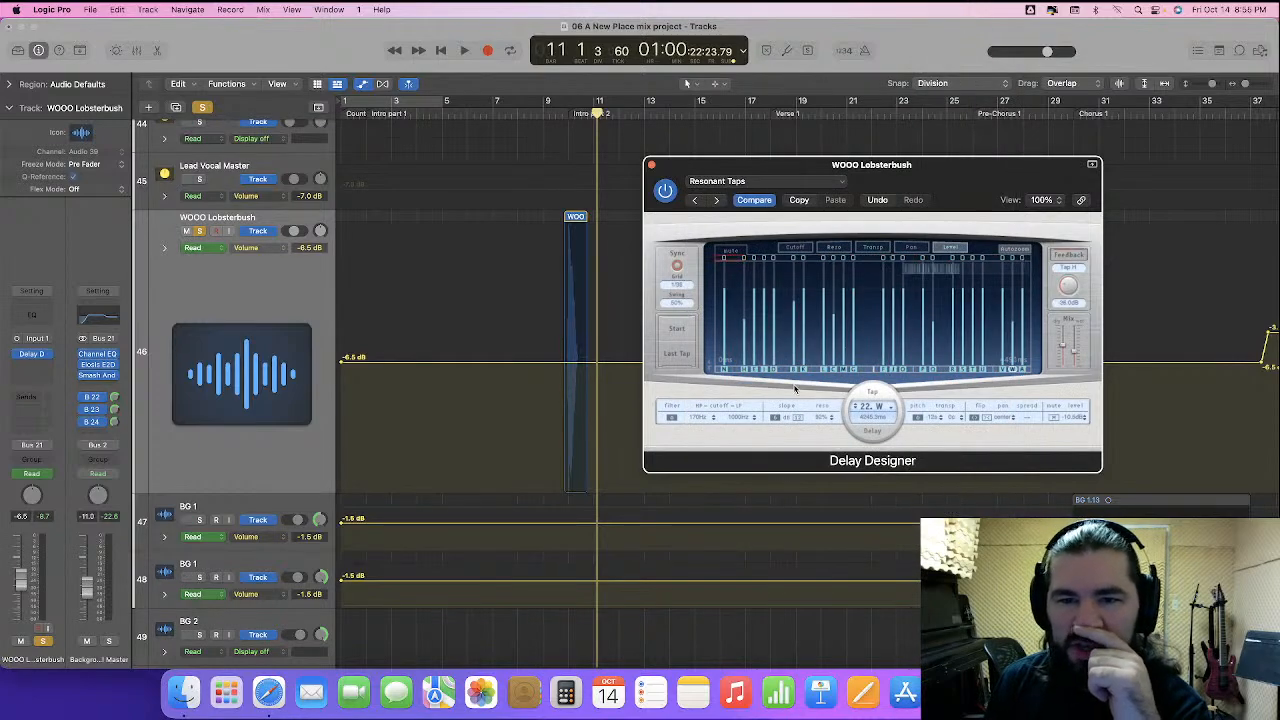
left_click(550, 114)
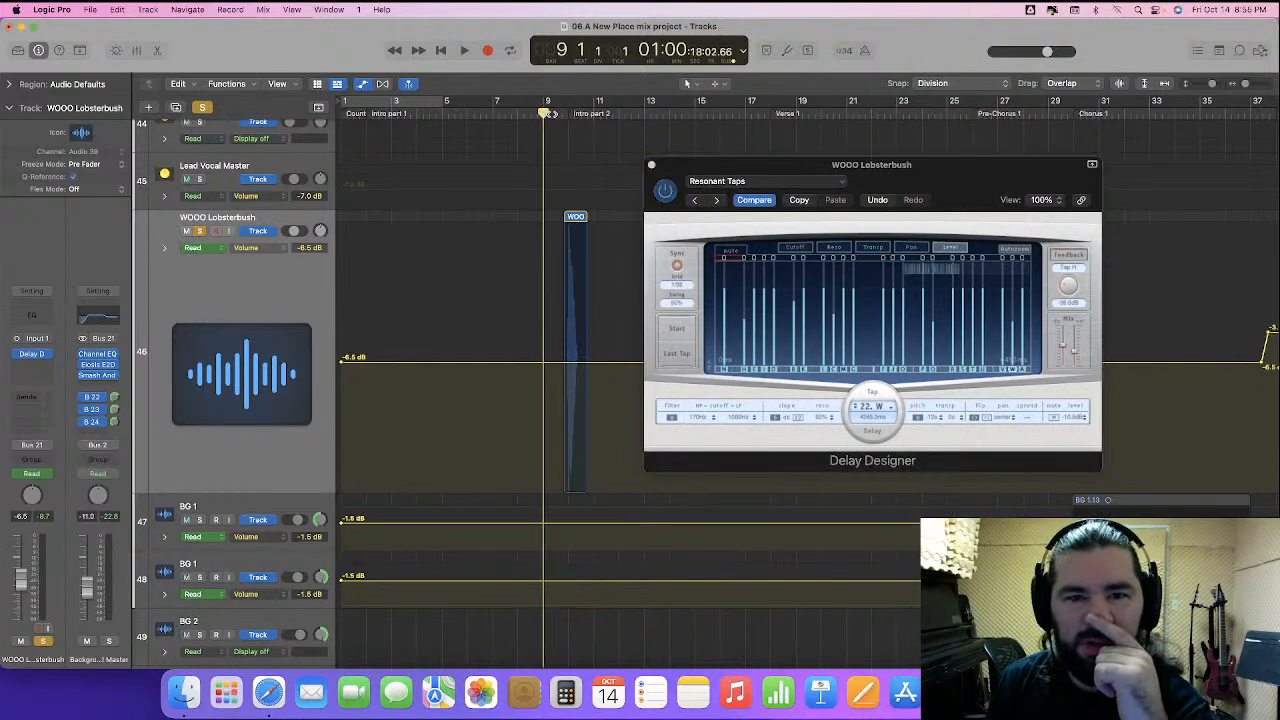
key("space")
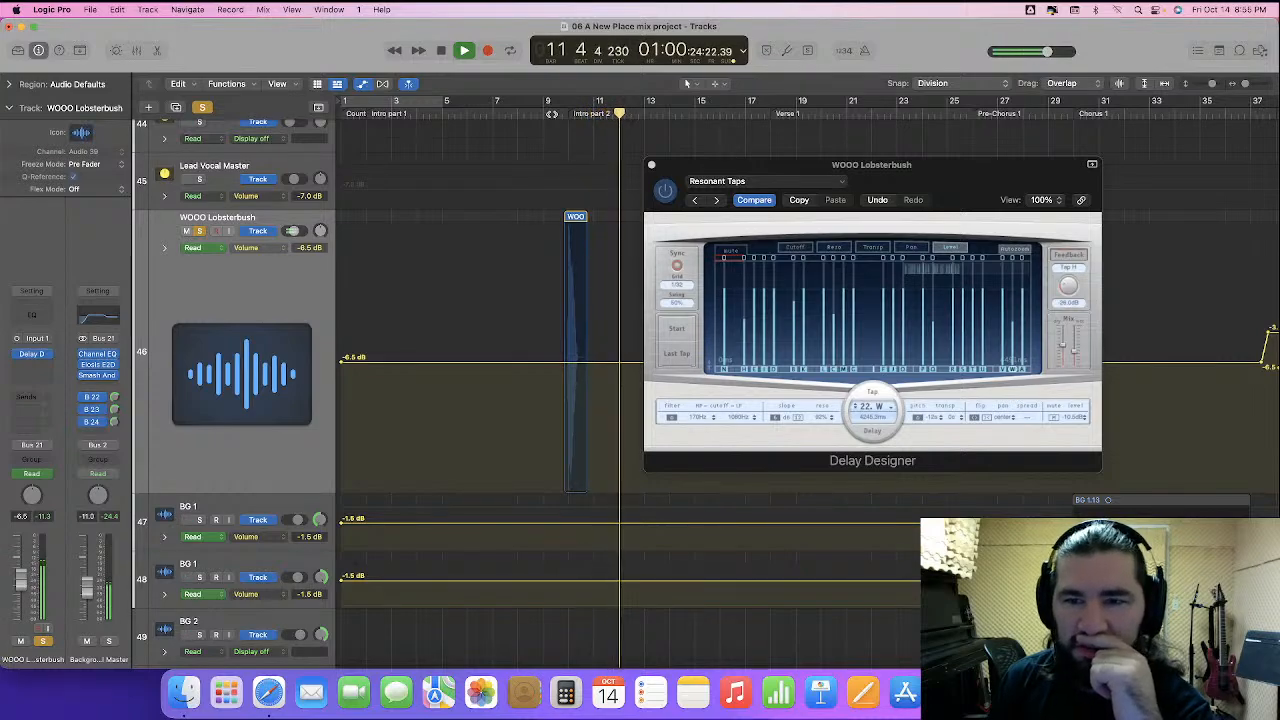
key("space")
- Try the Complex Filtered preset Sweep Down and audition it on the intro shout
left_click(811, 186)
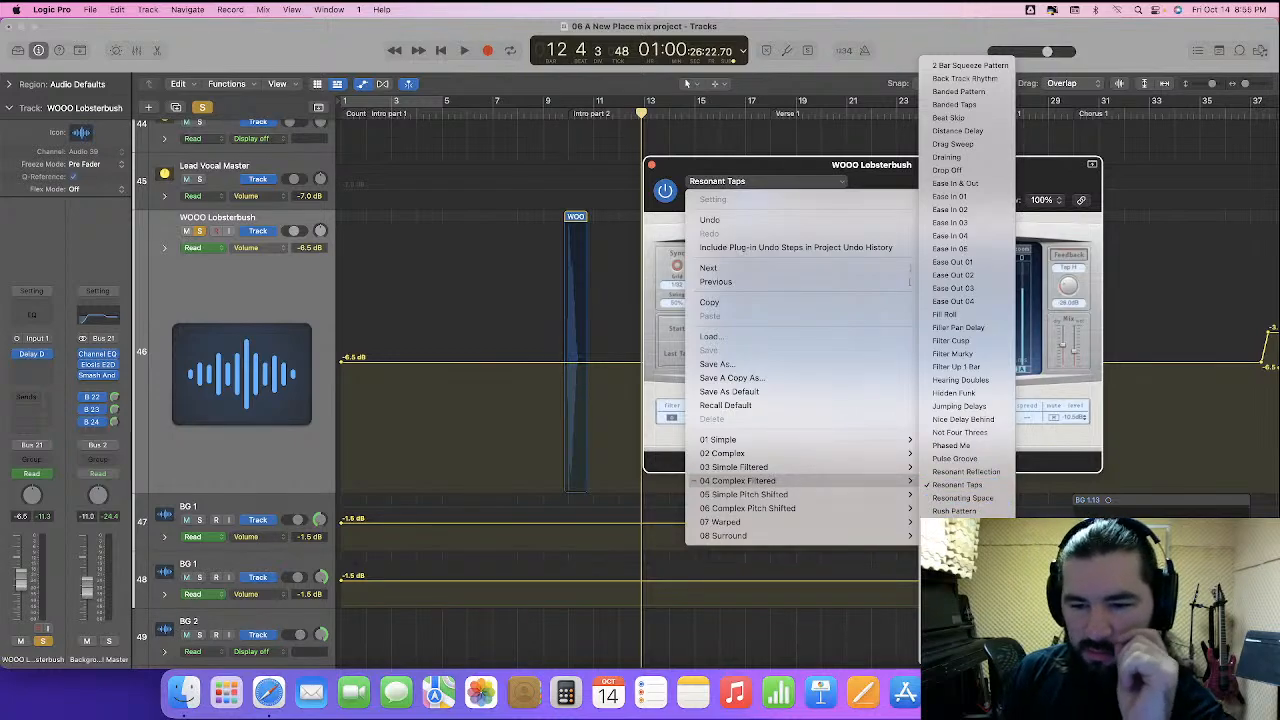
left_click(955, 598)
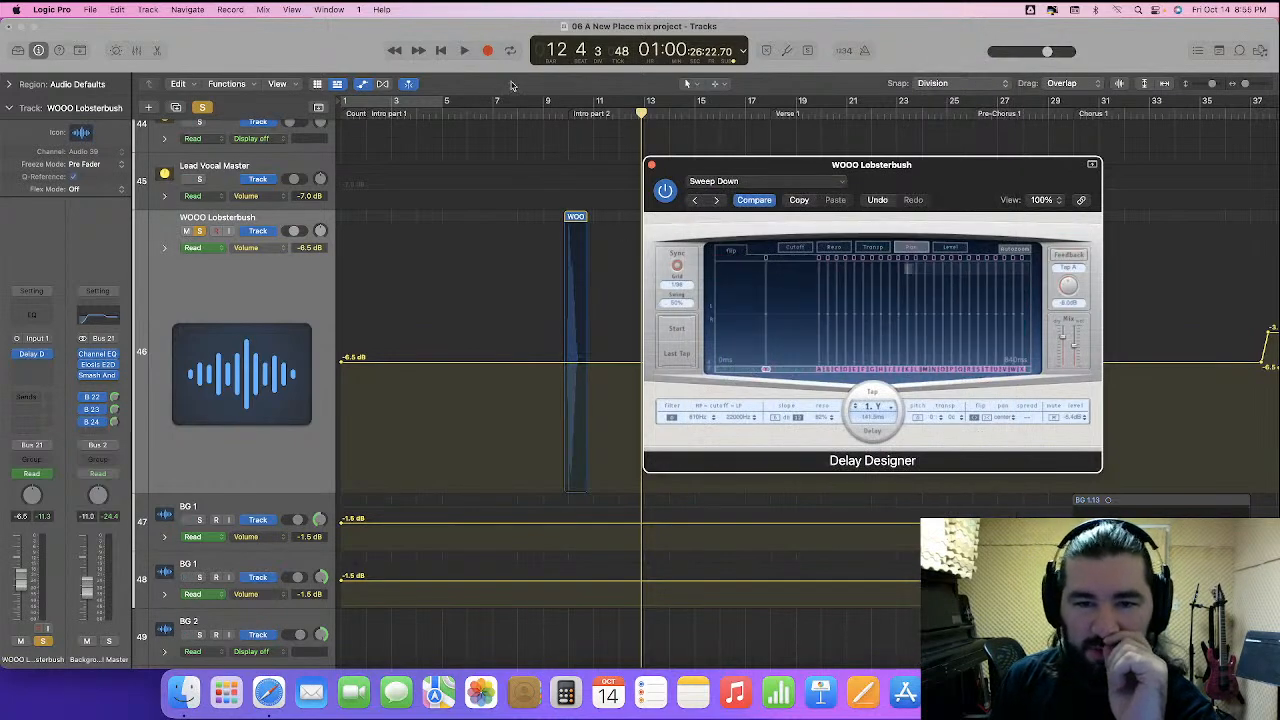
left_click(555, 115)
key("space")
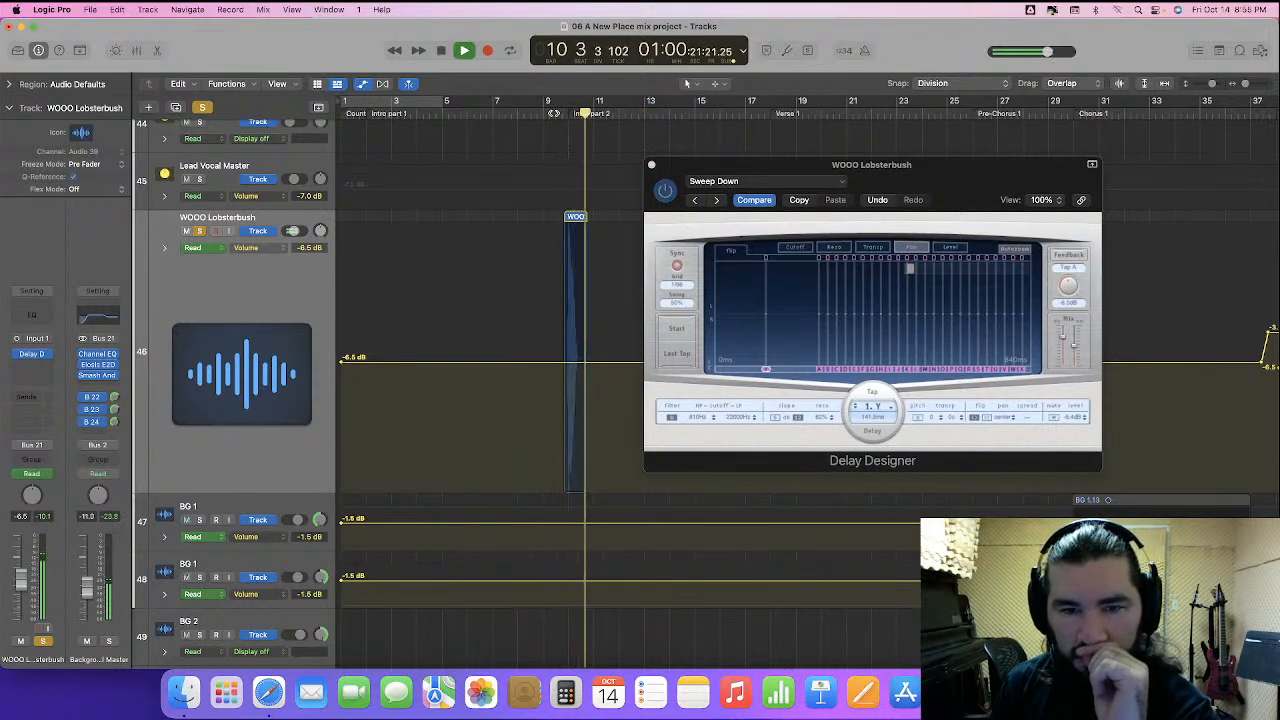
key("space")
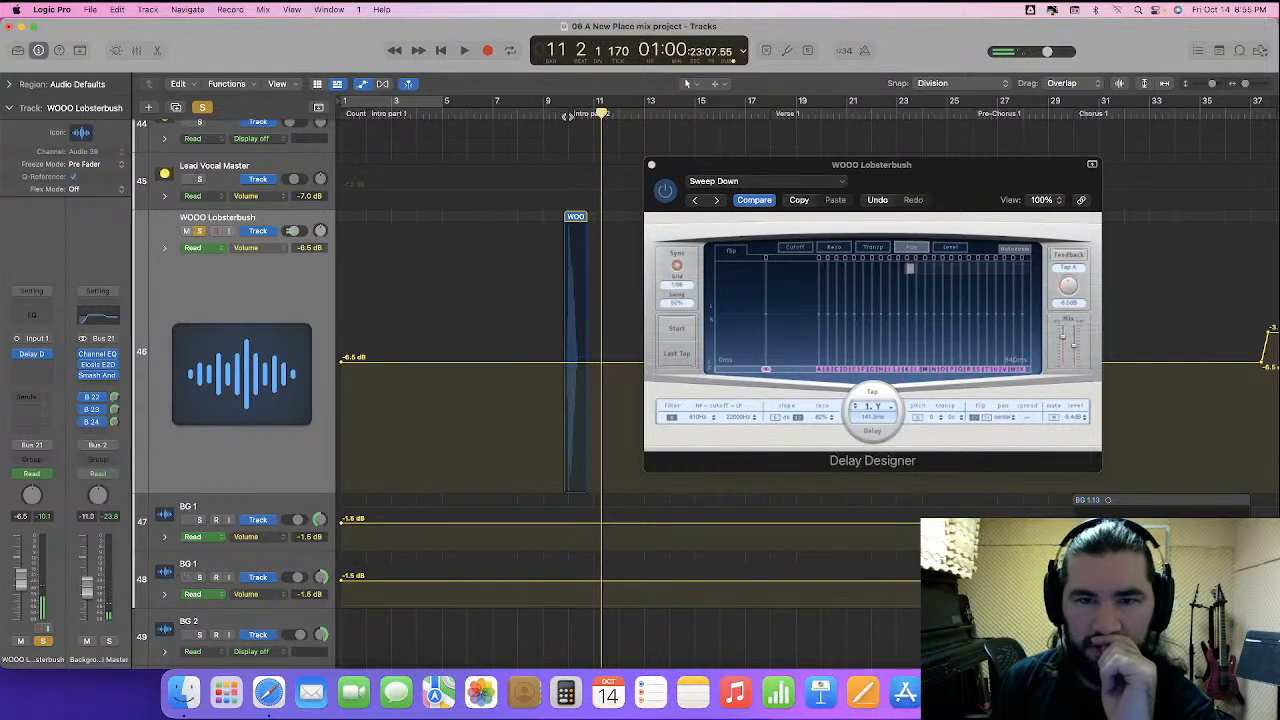
- Close Delay Designer and remove it from the WOOO Lobsterbush channel strip
left_click(800, 186)
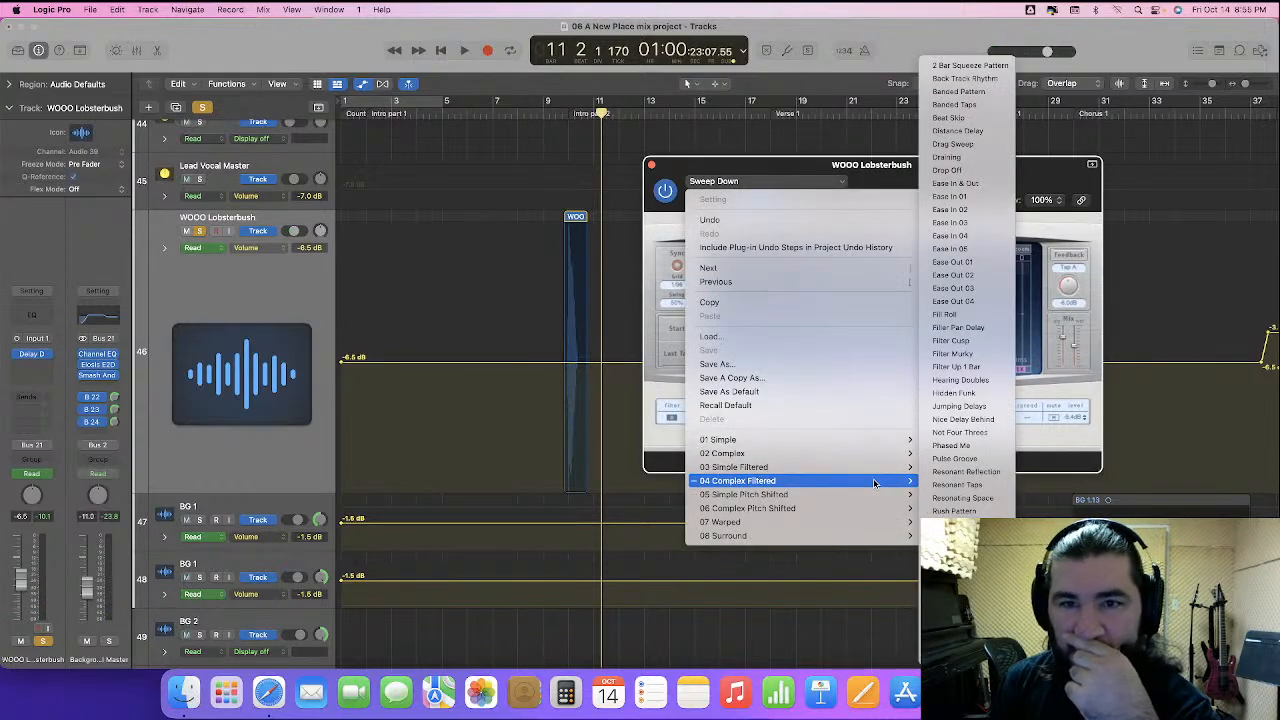
left_click(897, 187)
left_click(651, 165)
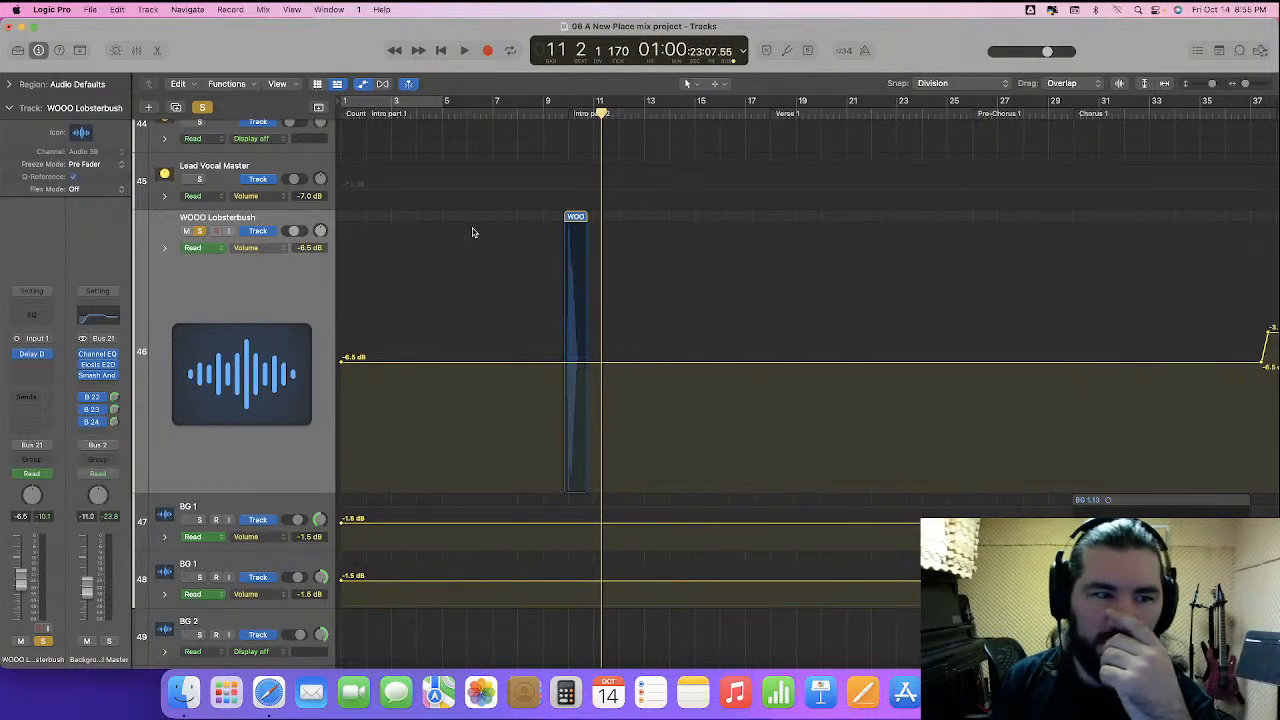
left_click(48, 354)
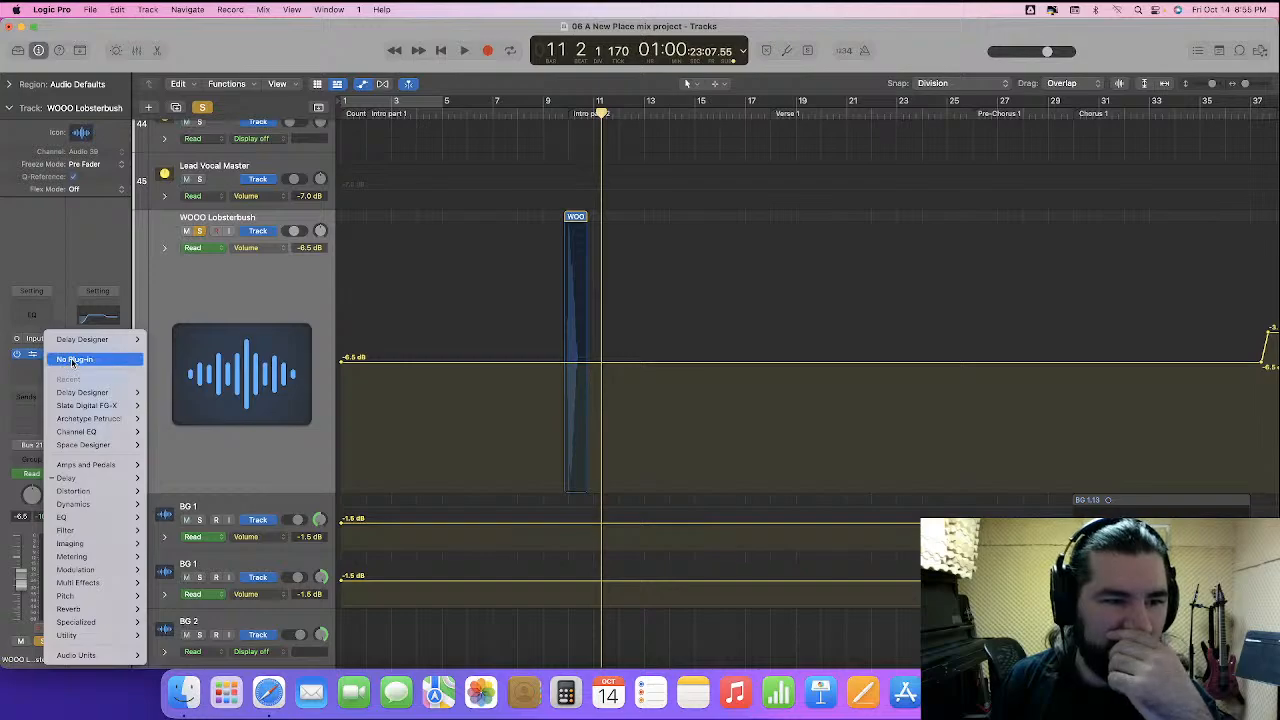
left_click(73, 361)
- Insert a mono-to-stereo Space Designer reverb on the WOOO Lobsterbush track and reposition its window to show all controls
left_click(44, 362)
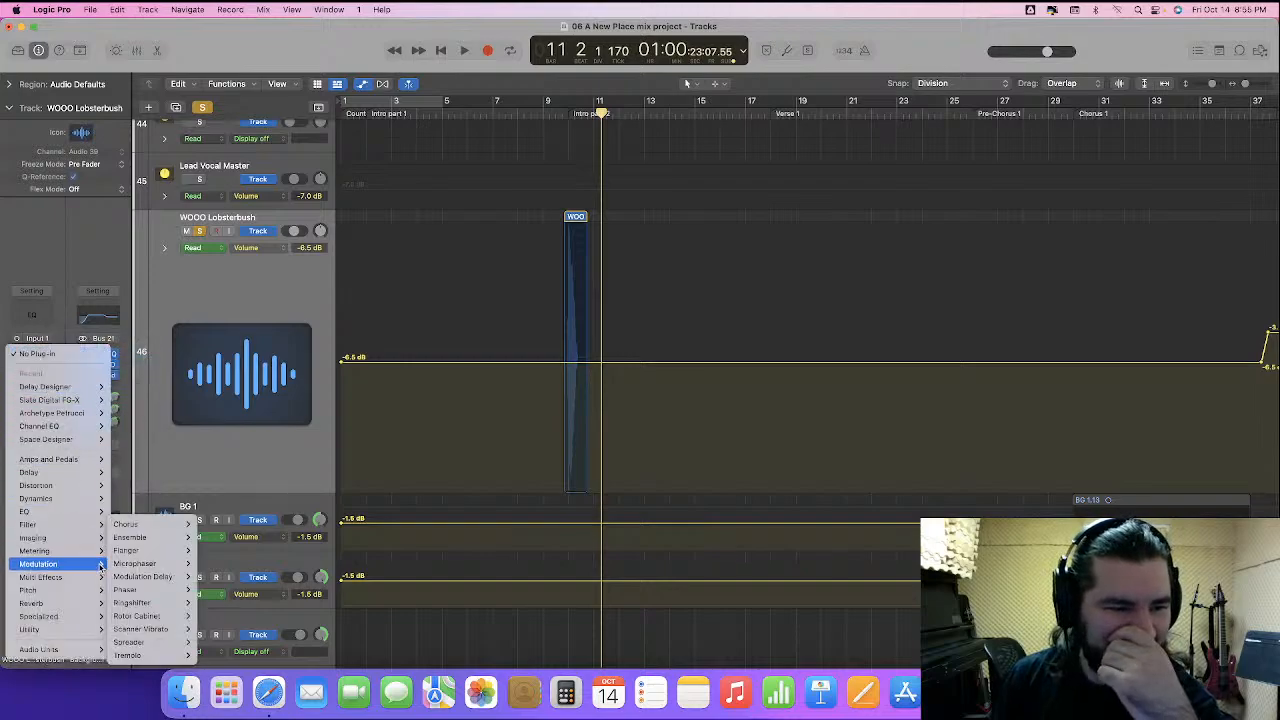
mouse_move(95, 603)
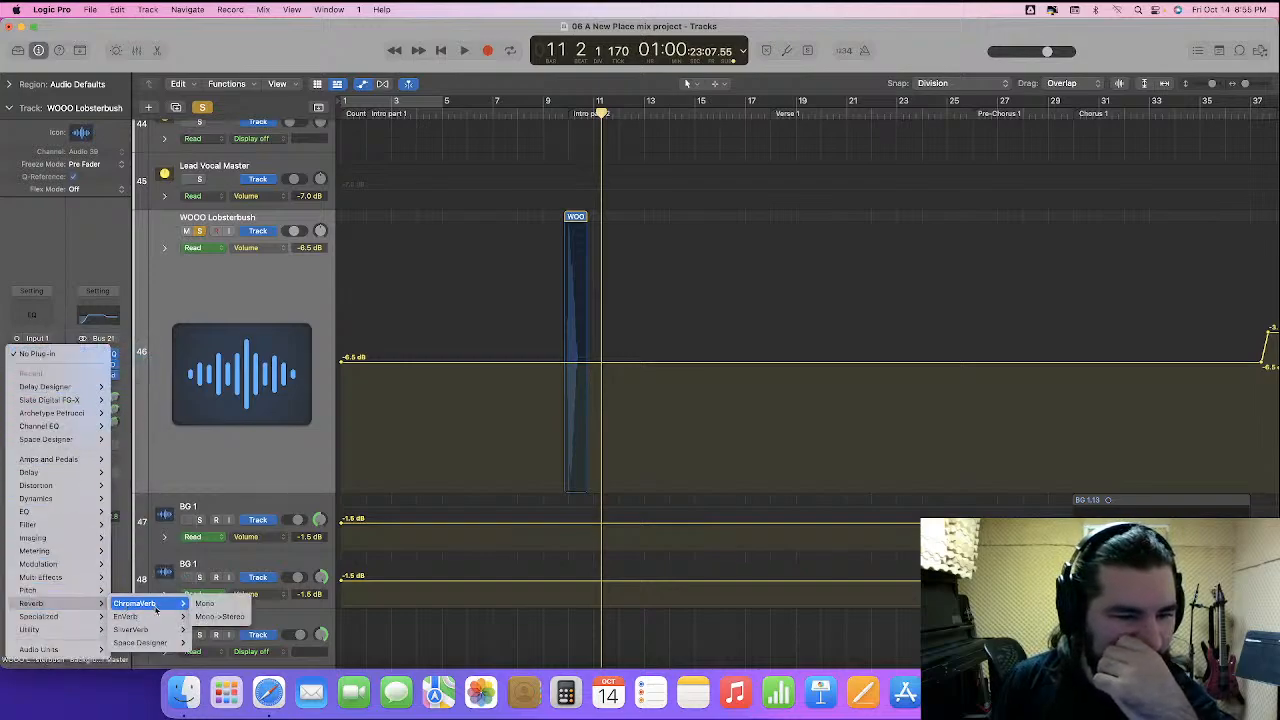
mouse_move(157, 645)
left_click(216, 654)
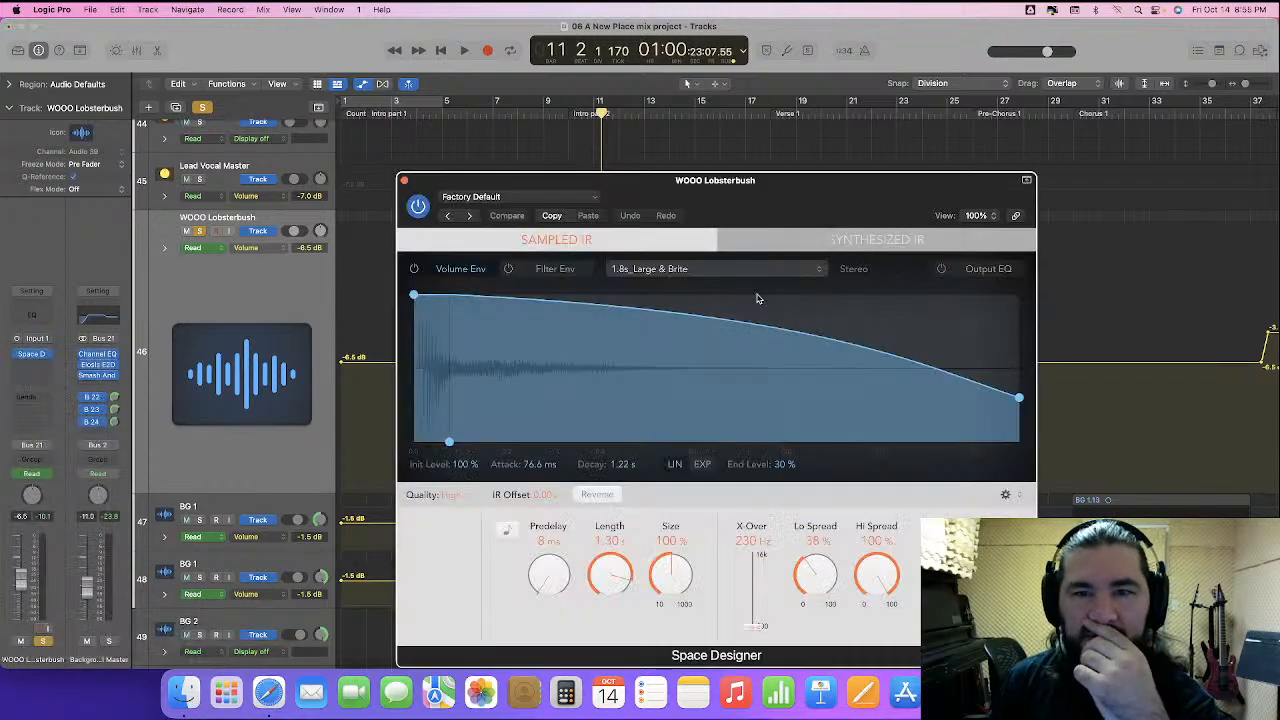
left_click_drag(787, 213, 821, 69)
- Try Space Designer's Drone Tones preset Morphing Vox from Warped Effects and audition it on the intro shout
left_click(624, 57)
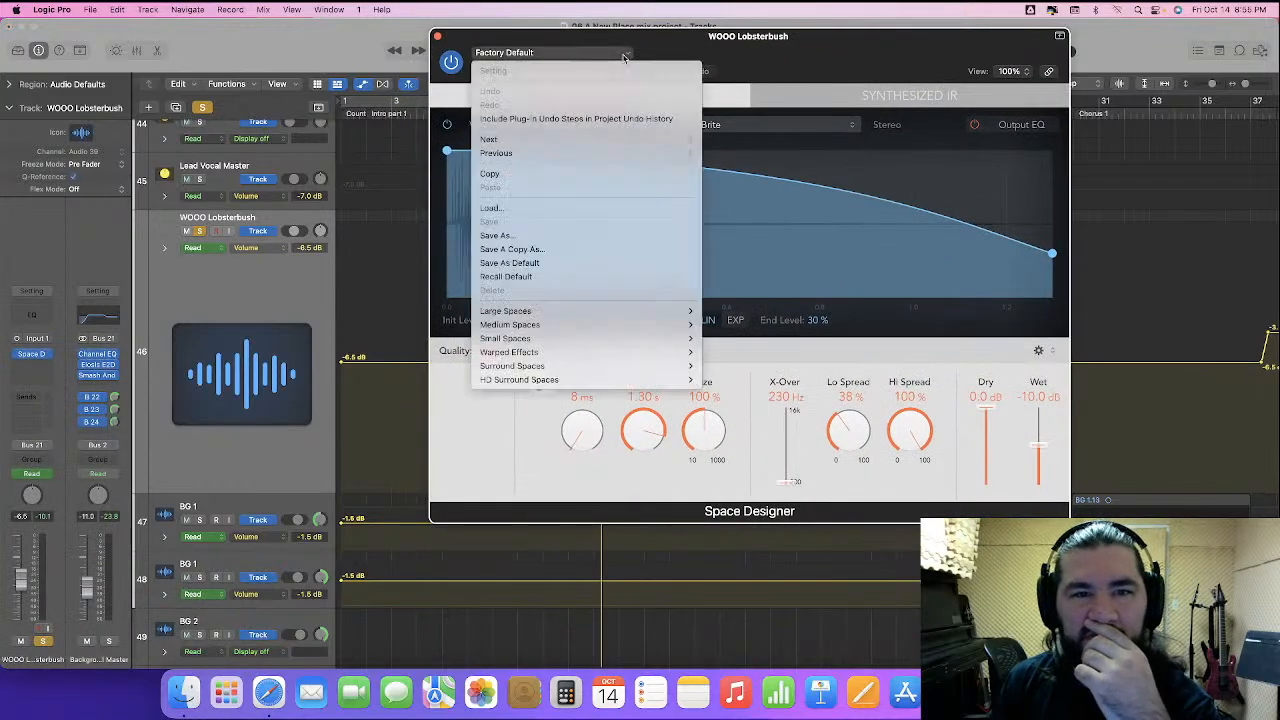
mouse_move(617, 352)
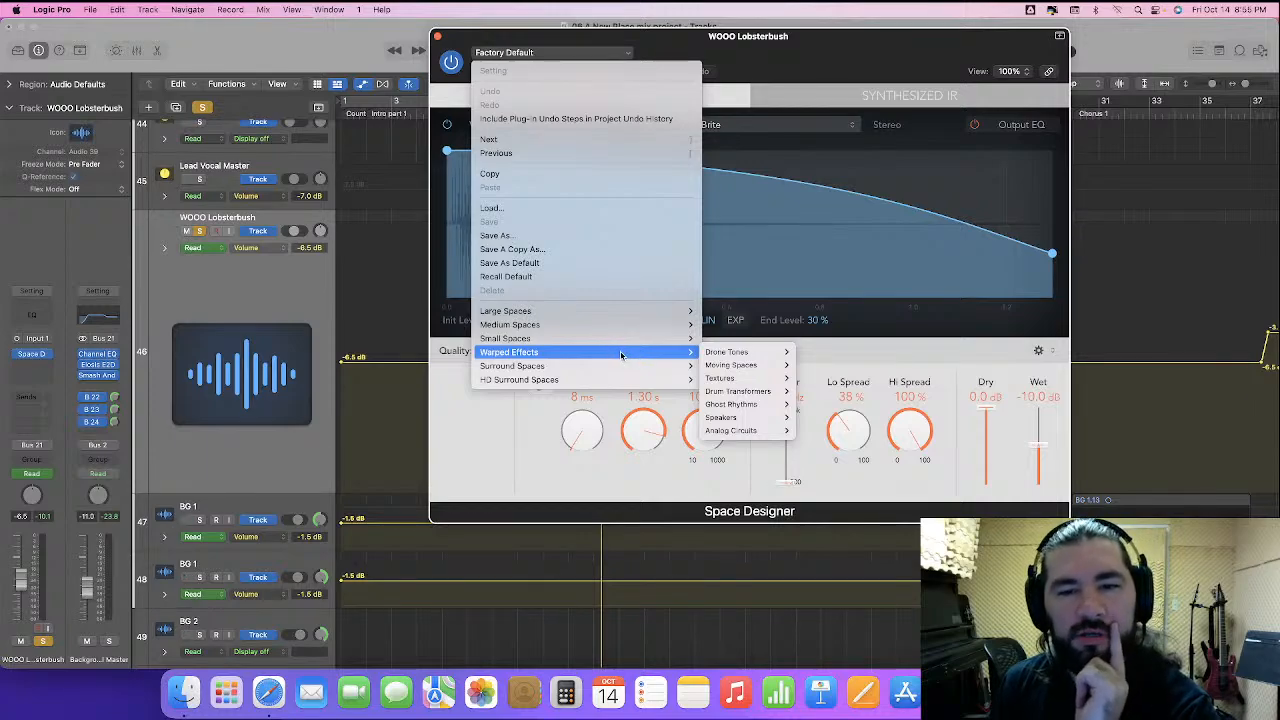
mouse_move(727, 357)
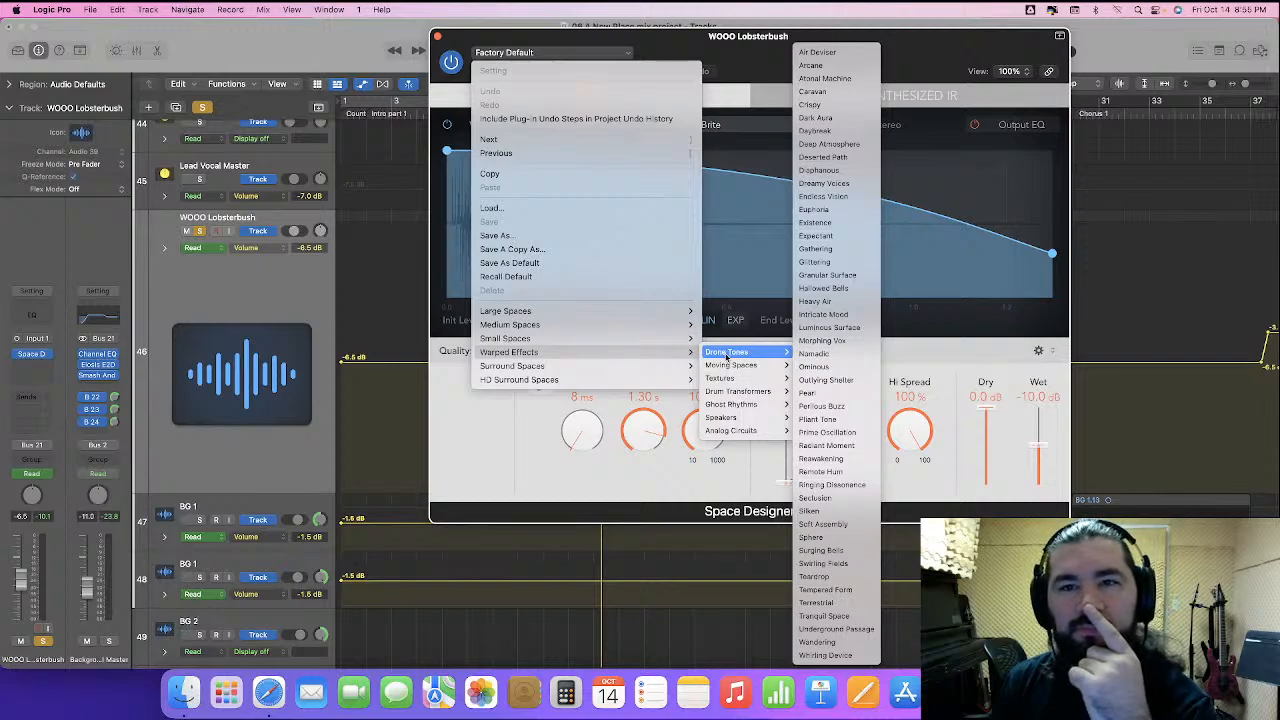
left_click(822, 340)
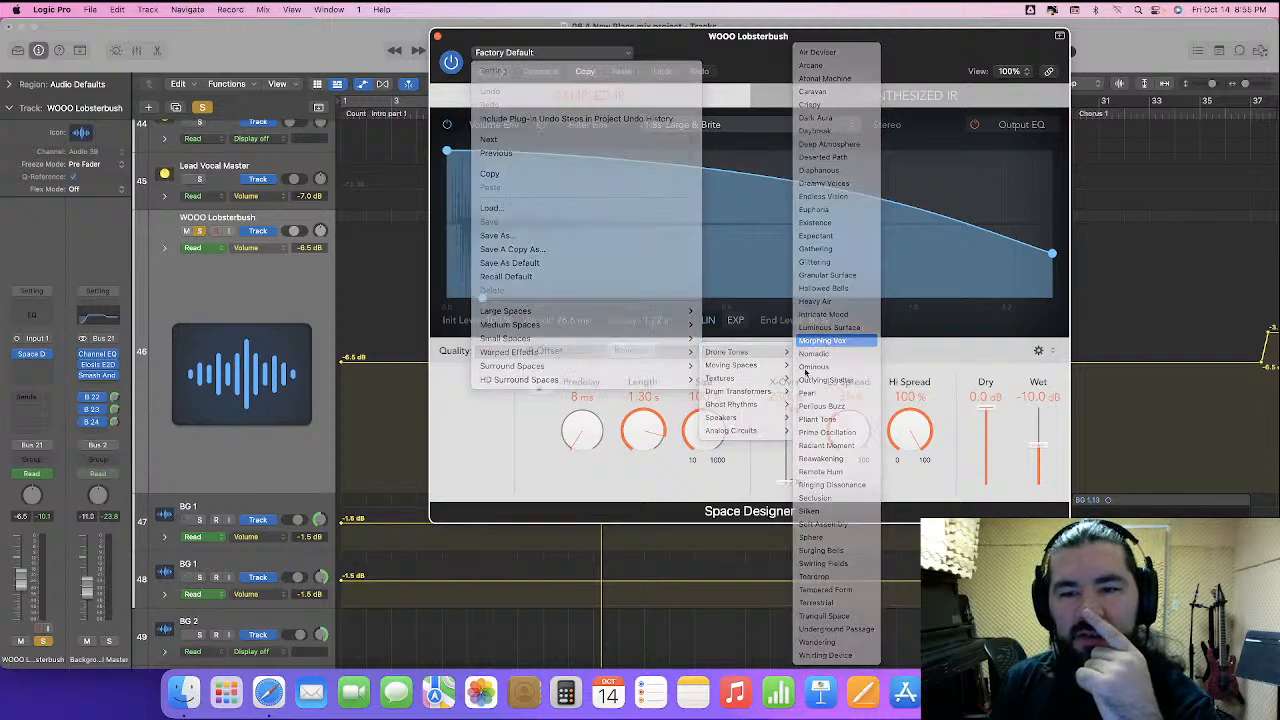
left_click_drag(777, 58, 951, 160)
double_click(556, 116)
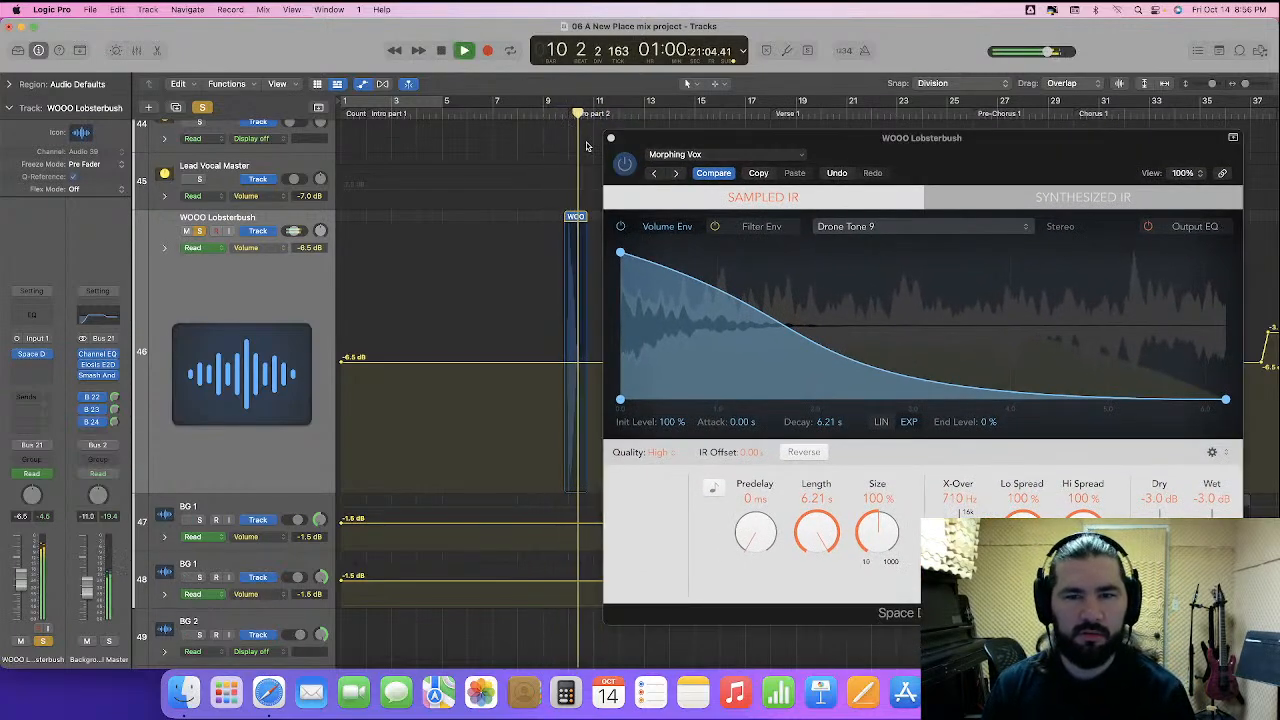
left_click(622, 163)
left_click(622, 163)
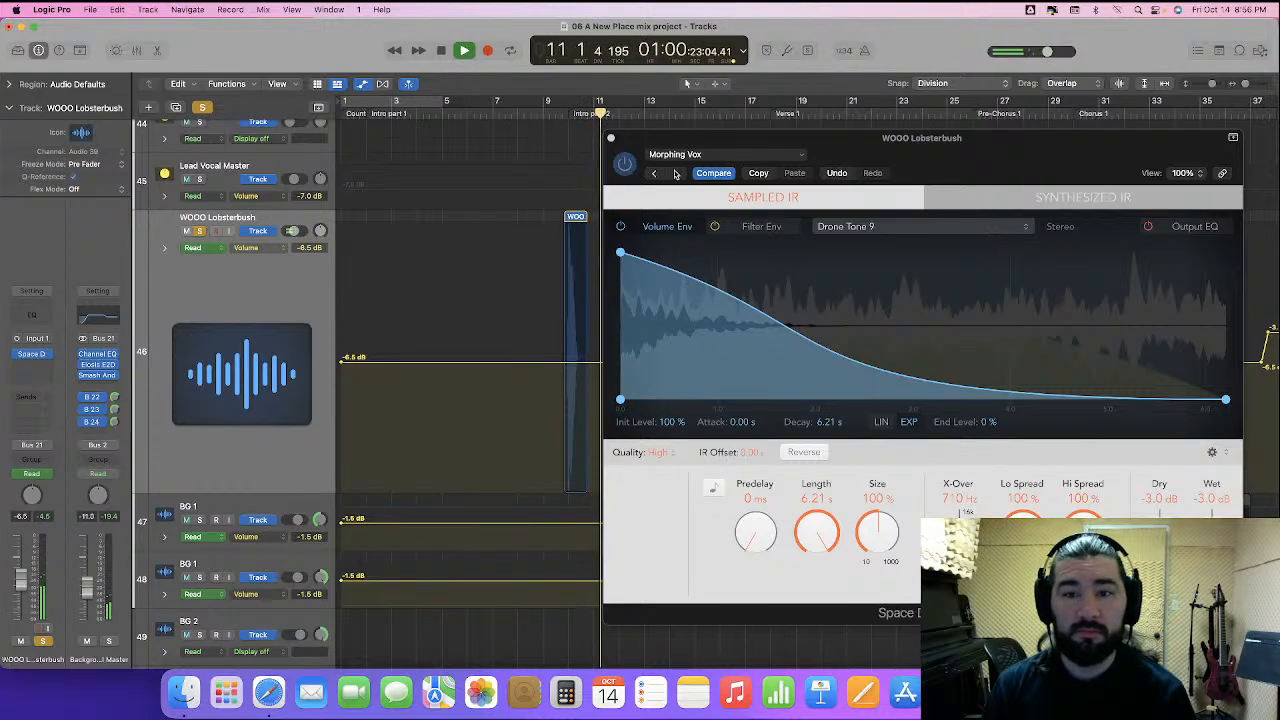
- Try the Moving Spaces preset Wind Tunnel from Warped Effects and audition it on the soloed intro shout
left_click_drag(834, 154, 809, 133)
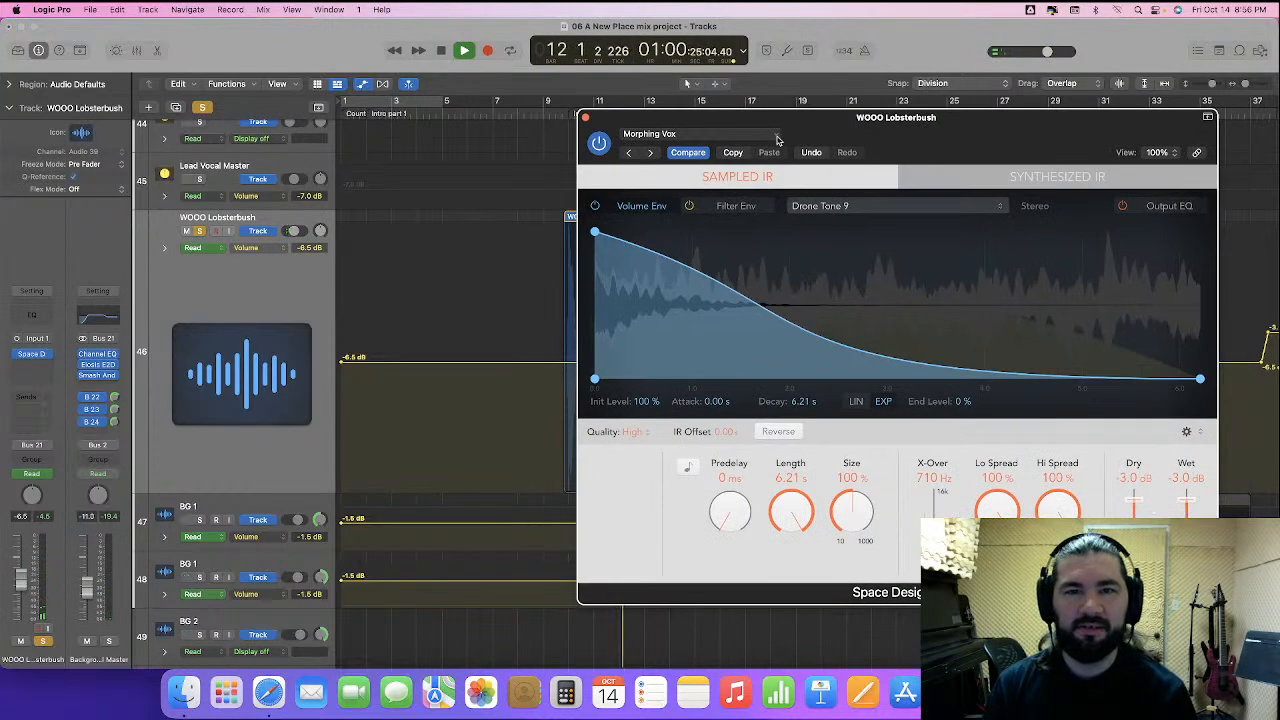
left_click(778, 134)
mouse_move(770, 433)
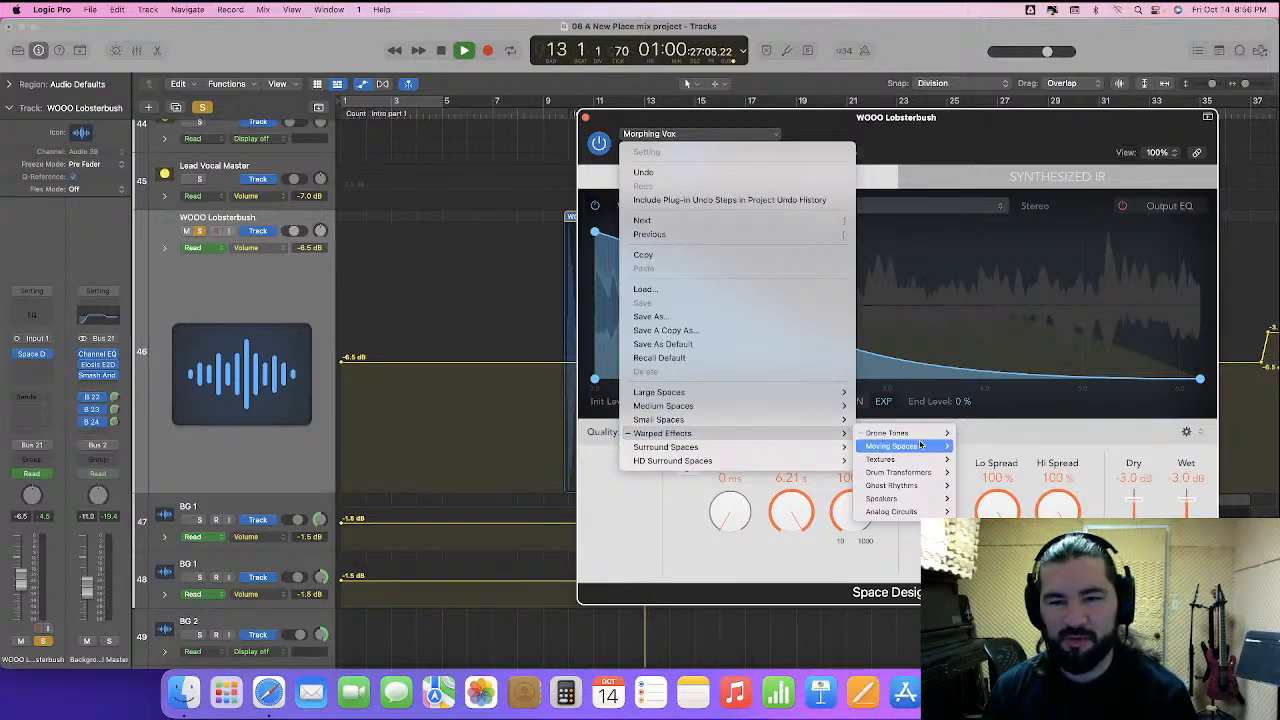
mouse_move(925, 446)
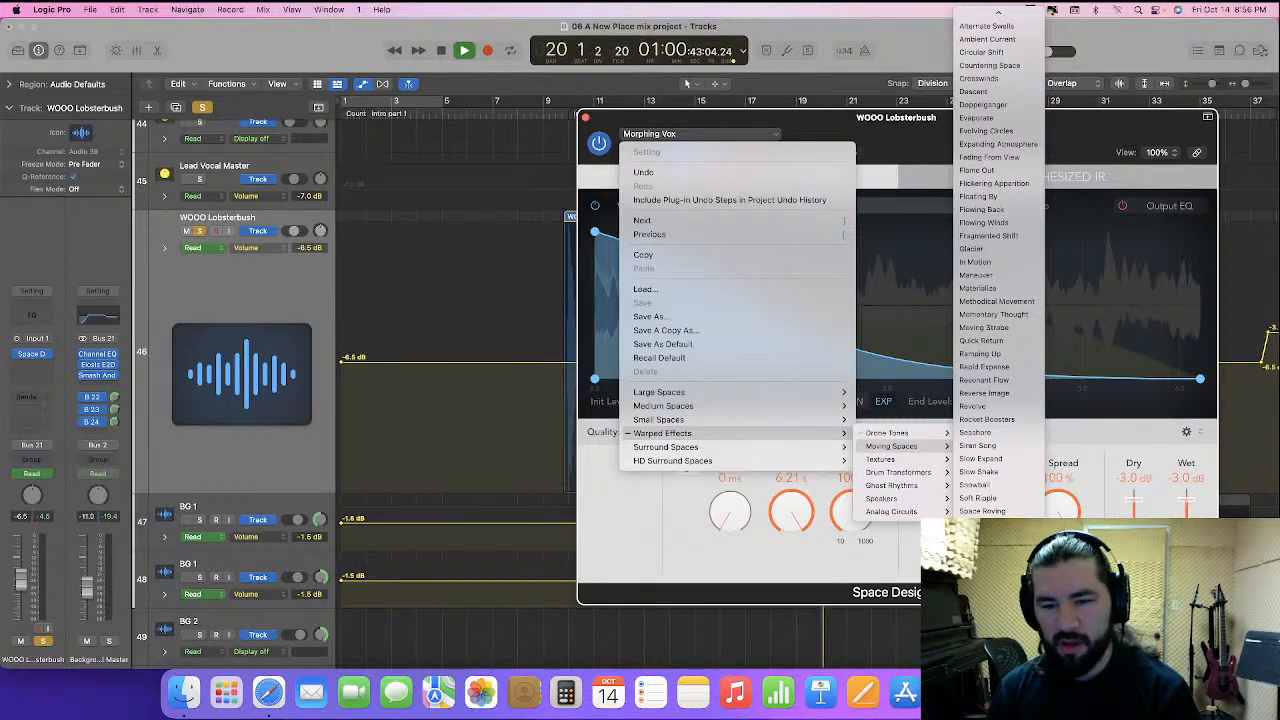
left_click(985, 694)
left_click(555, 113)
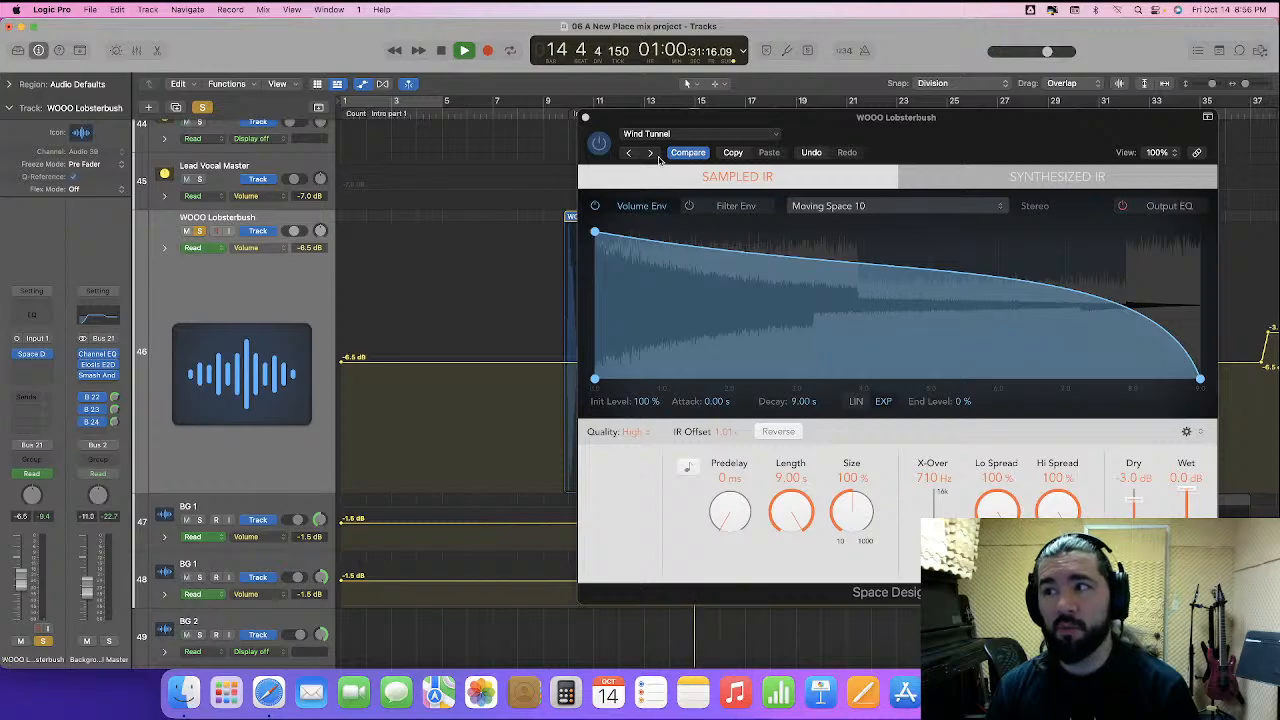
key("space")
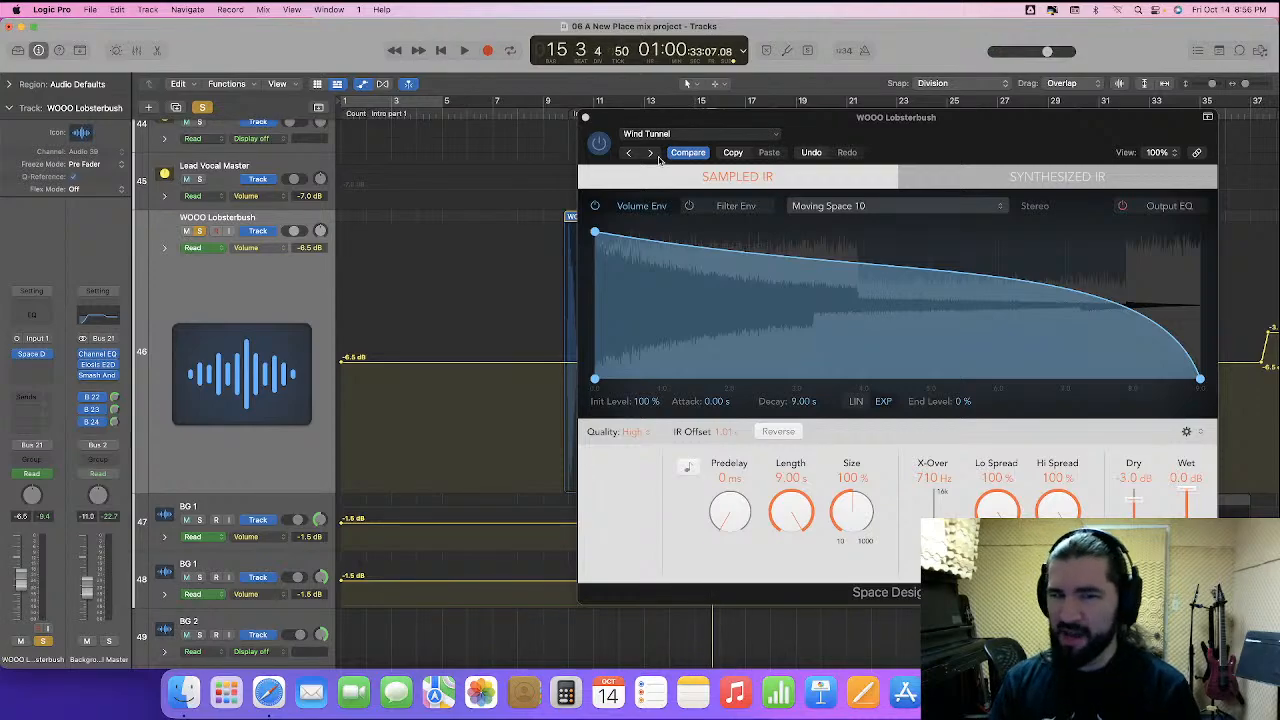
- Unsolo the WOOO Lobsterbush track and play the intro shout with Wind Tunnel in the full mix from bar 9
left_click(201, 232)
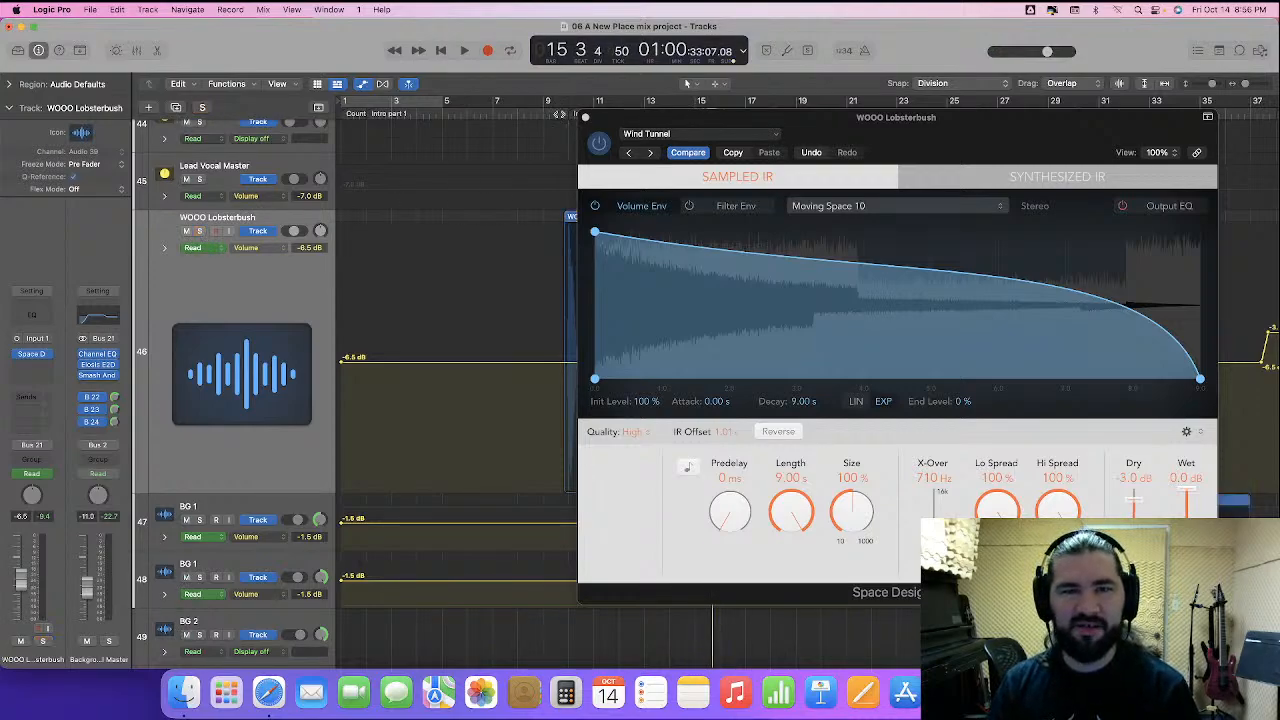
left_click(543, 113)
key("space")
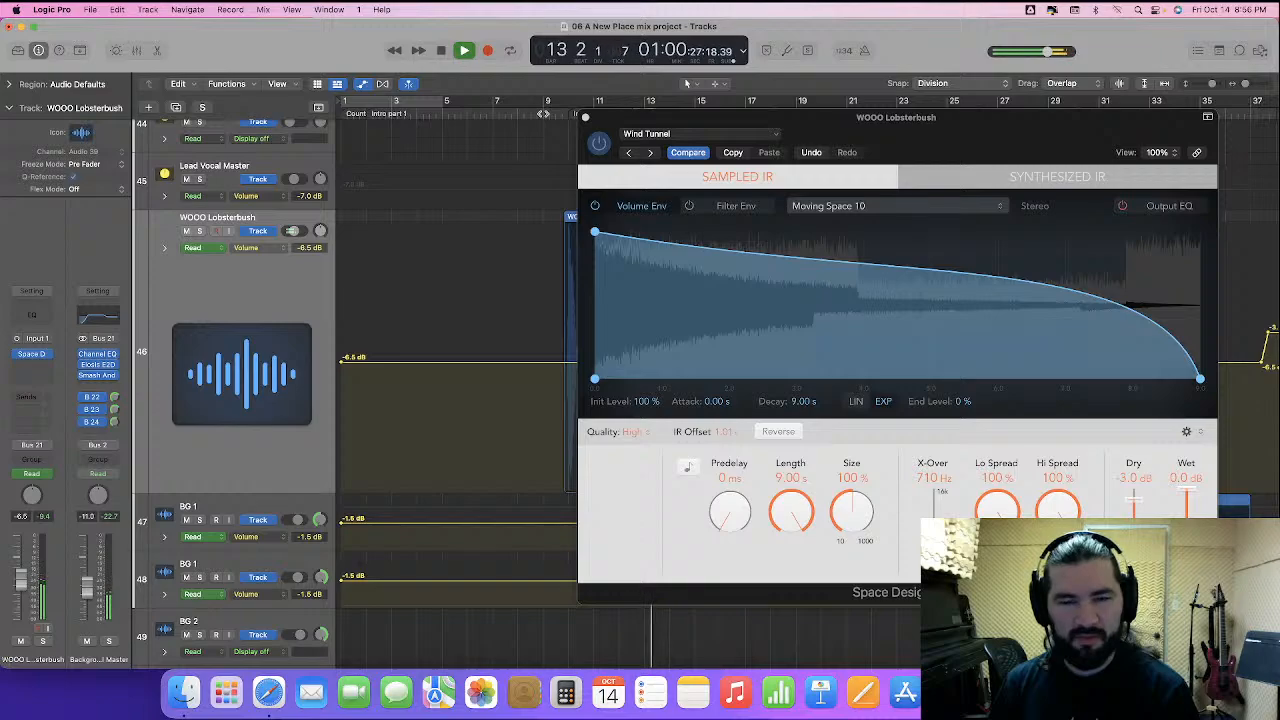
key("space")
- Try the Moving Spaces preset Reverse Image and audition it on the intro shout with the track soloed again
left_click(774, 138)
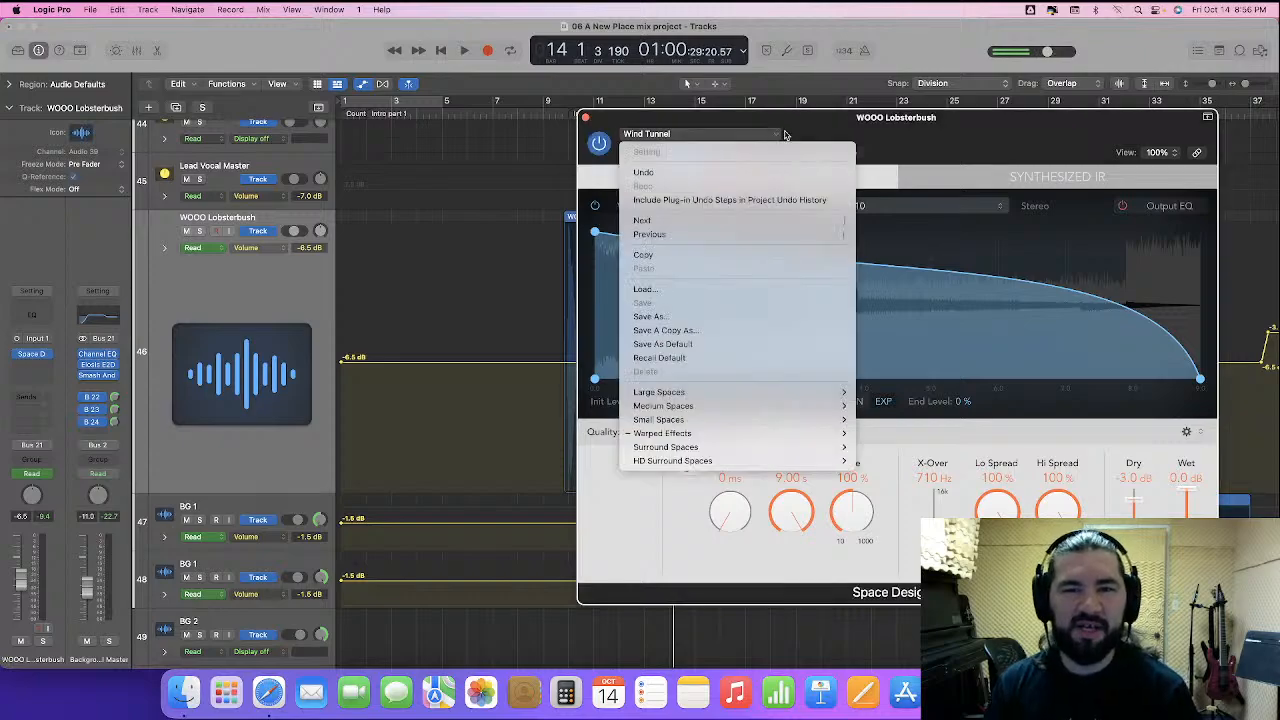
mouse_move(872, 446)
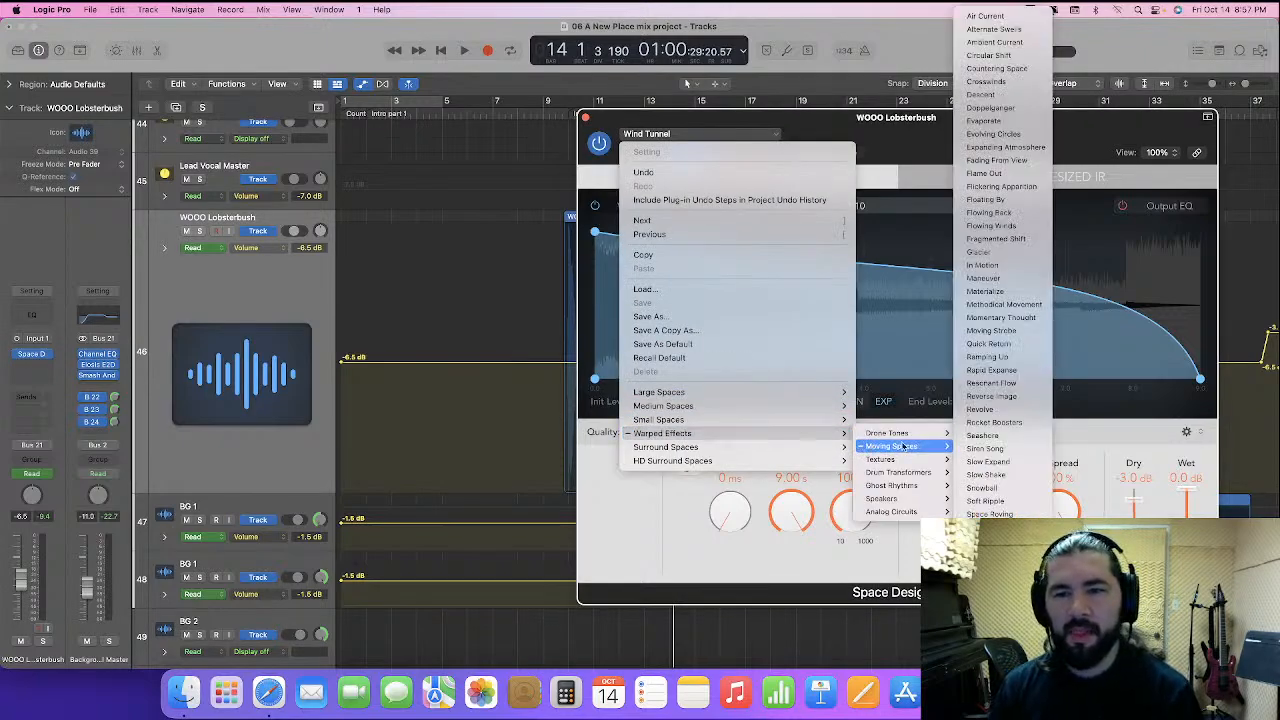
left_click(992, 396)
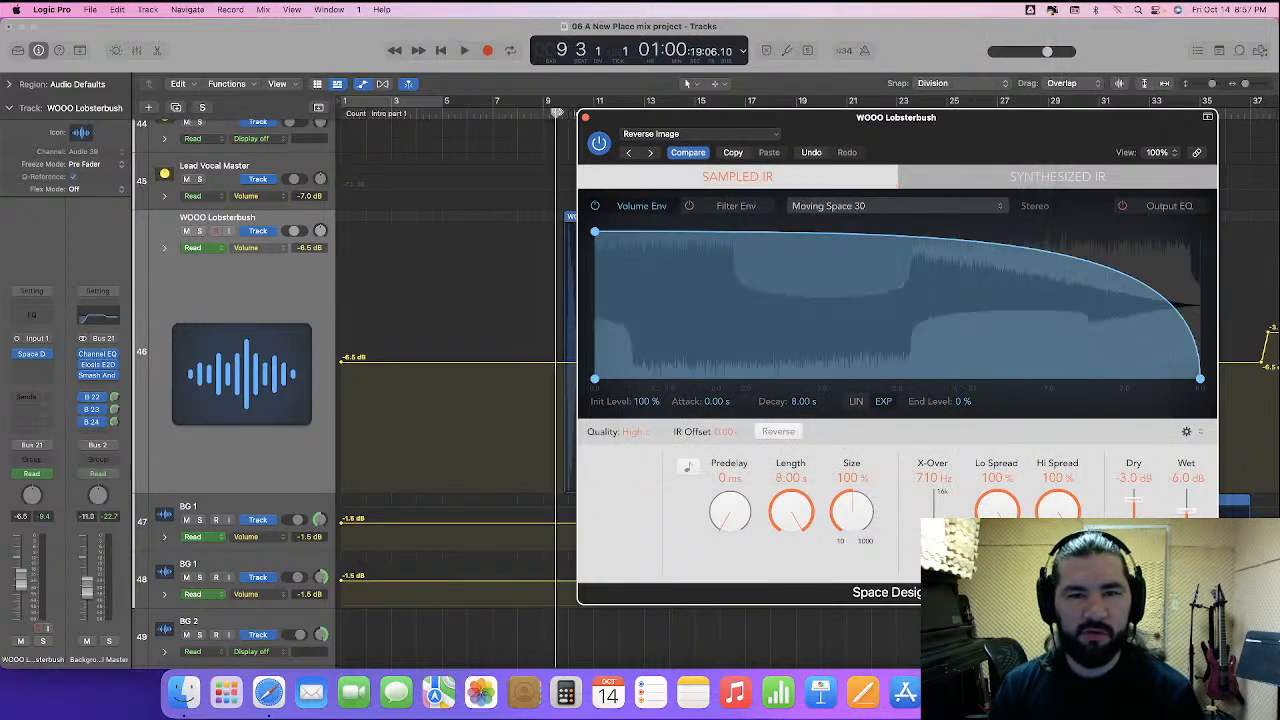
left_click(557, 112)
left_click(201, 231)
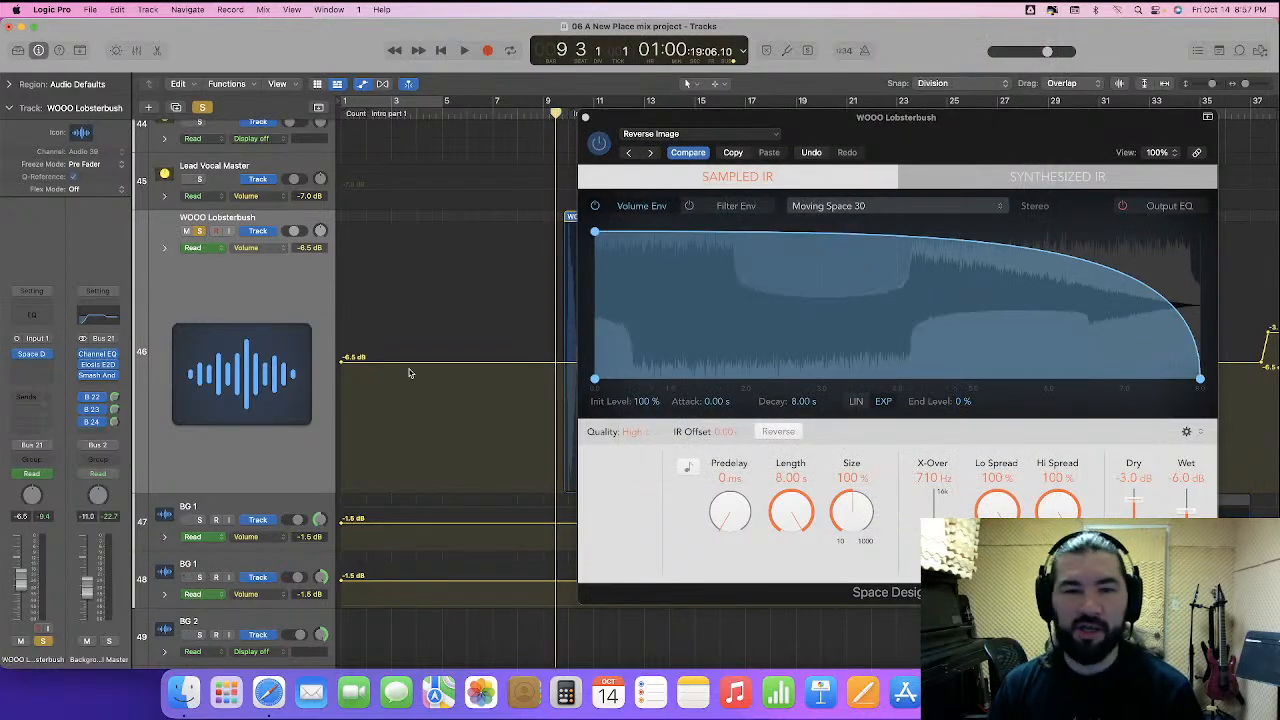
key("space")
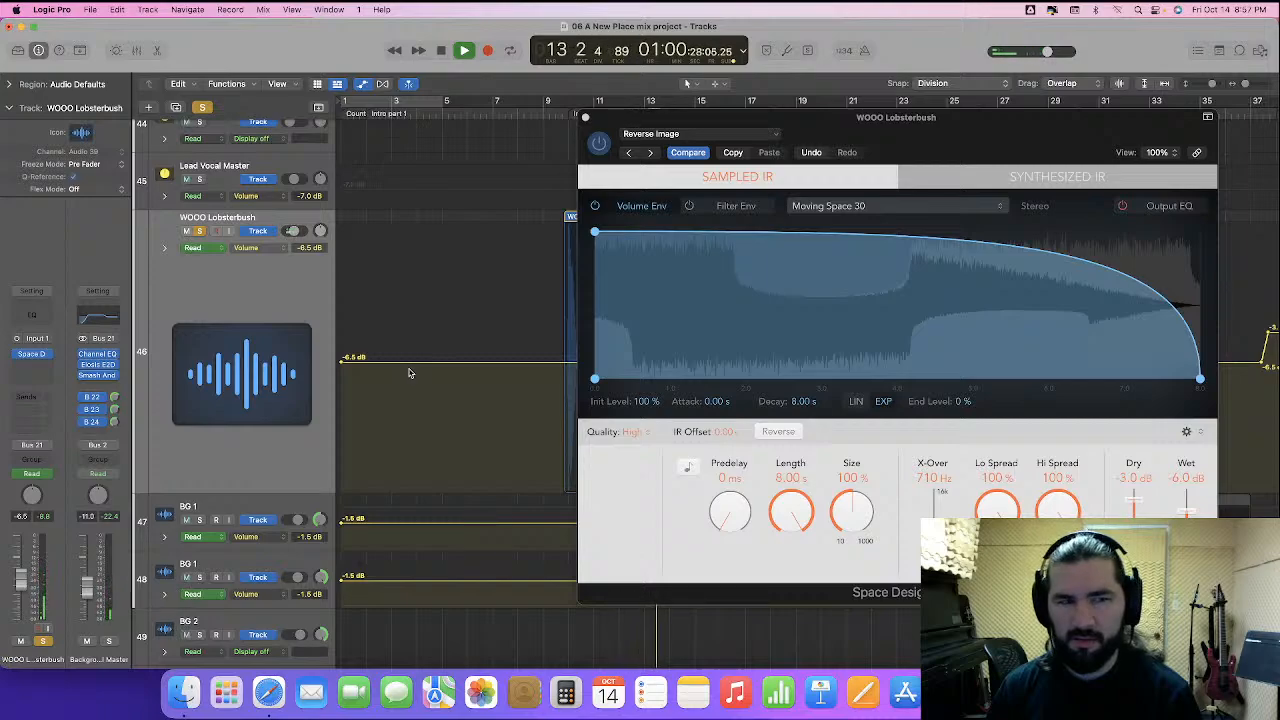
key("space")
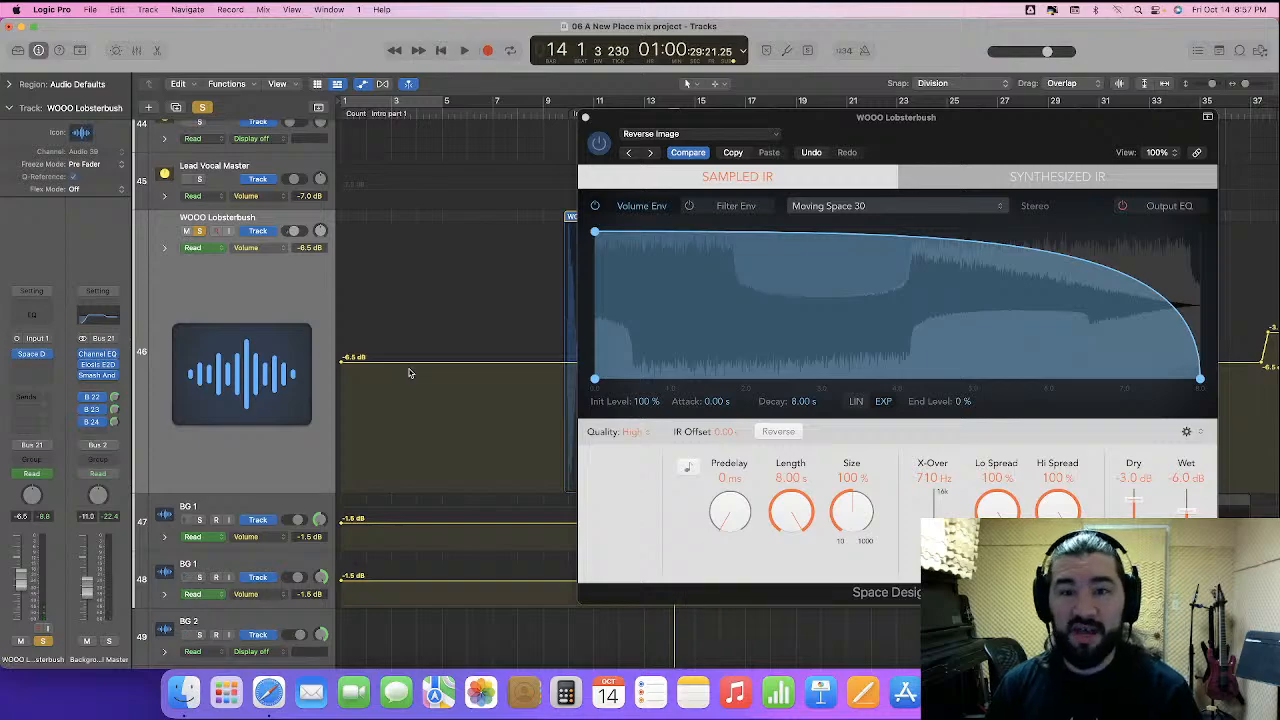
- Try the Moving Spaces preset Subtle Percolation from Warped Effects and audition it on the soloed intro shout
left_click(713, 134)
mouse_move(752, 436)
mouse_move(918, 447)
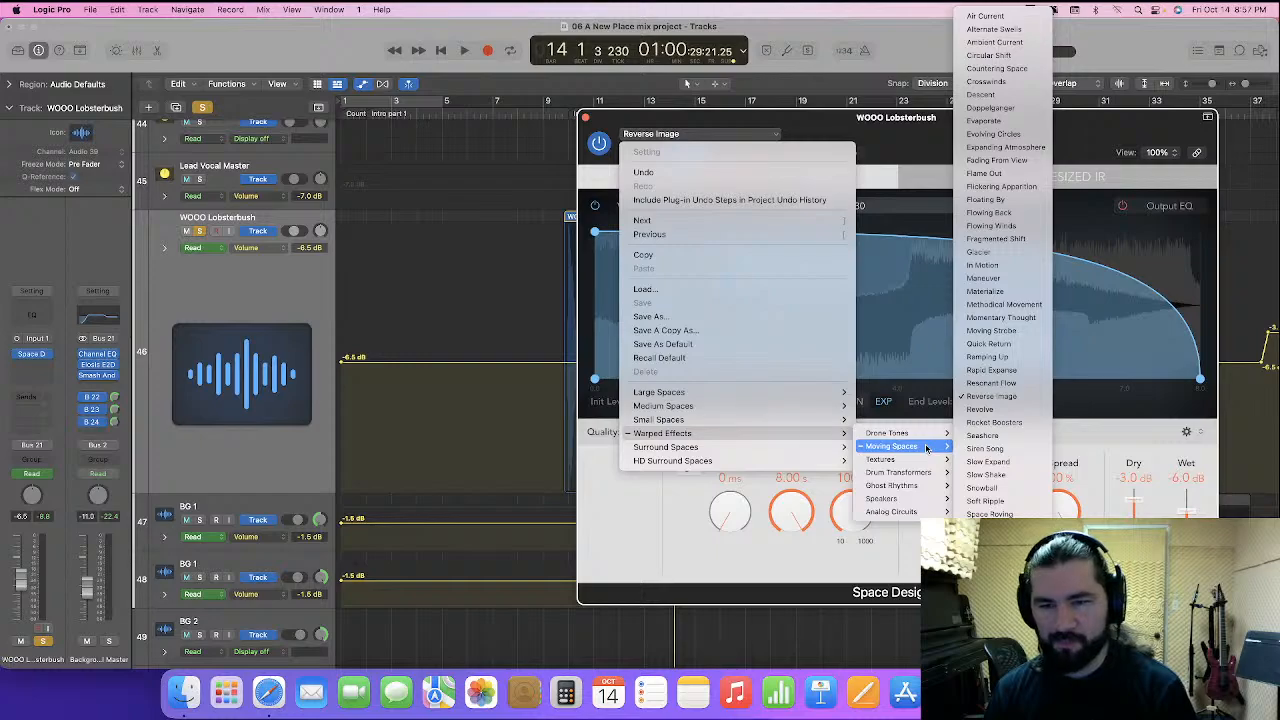
left_click(990, 505)
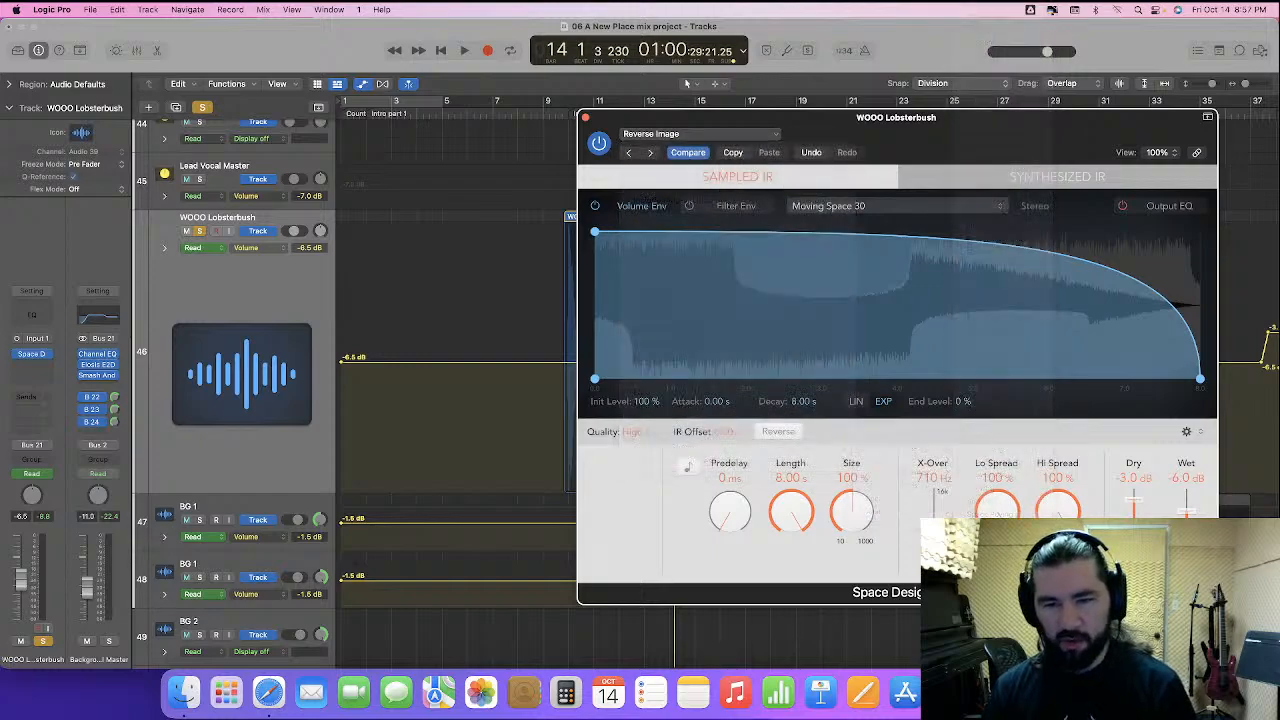
left_click(557, 114)
key("space")
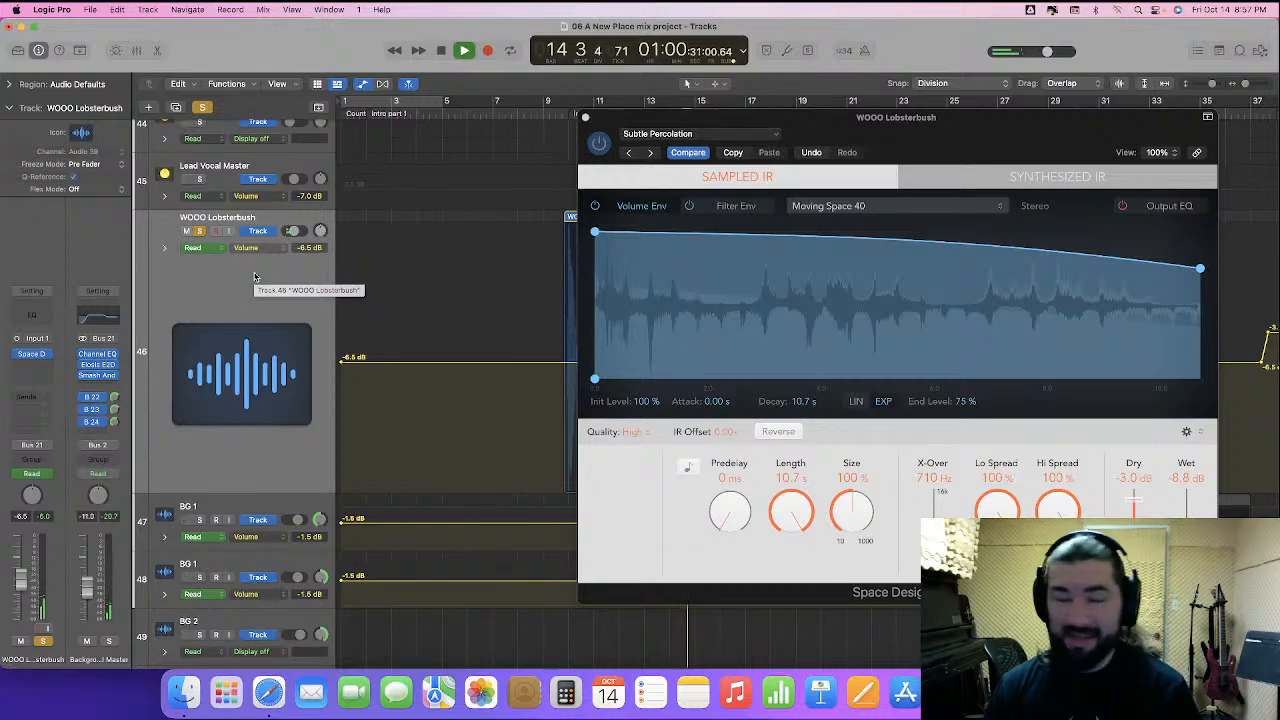
key("space")
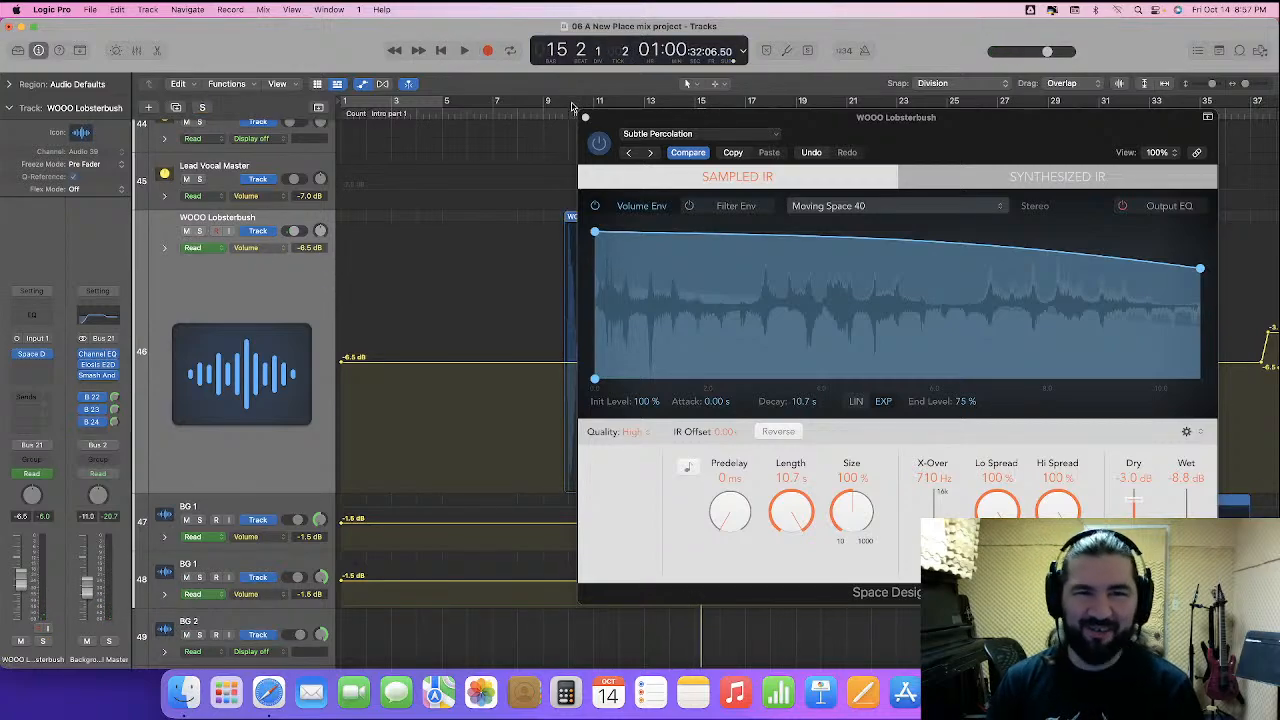
- Play the intro shout with Subtle Percolation in the full mix with the track unsoloed
left_click(555, 113)
key("space")
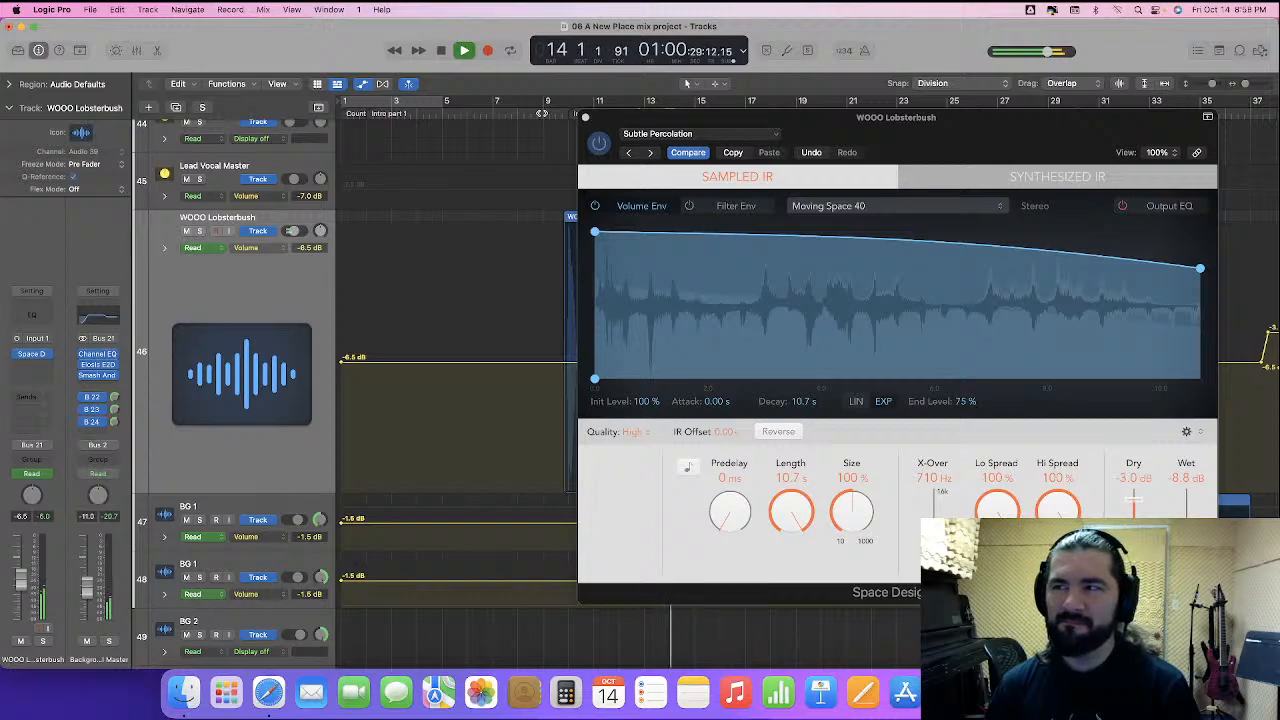
key("space")
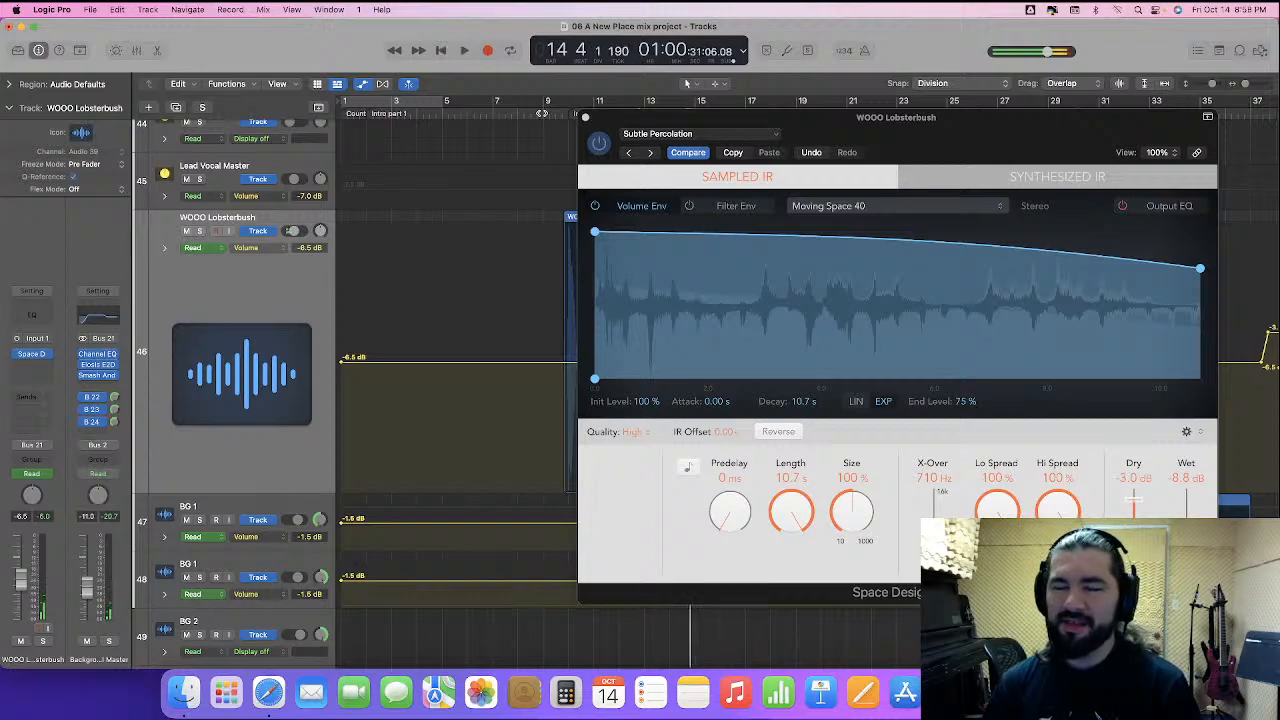
- Try the Textures preset Dissonant Cry from Warped Effects and audition it on the intro shout with the track soloed again
left_click(770, 135)
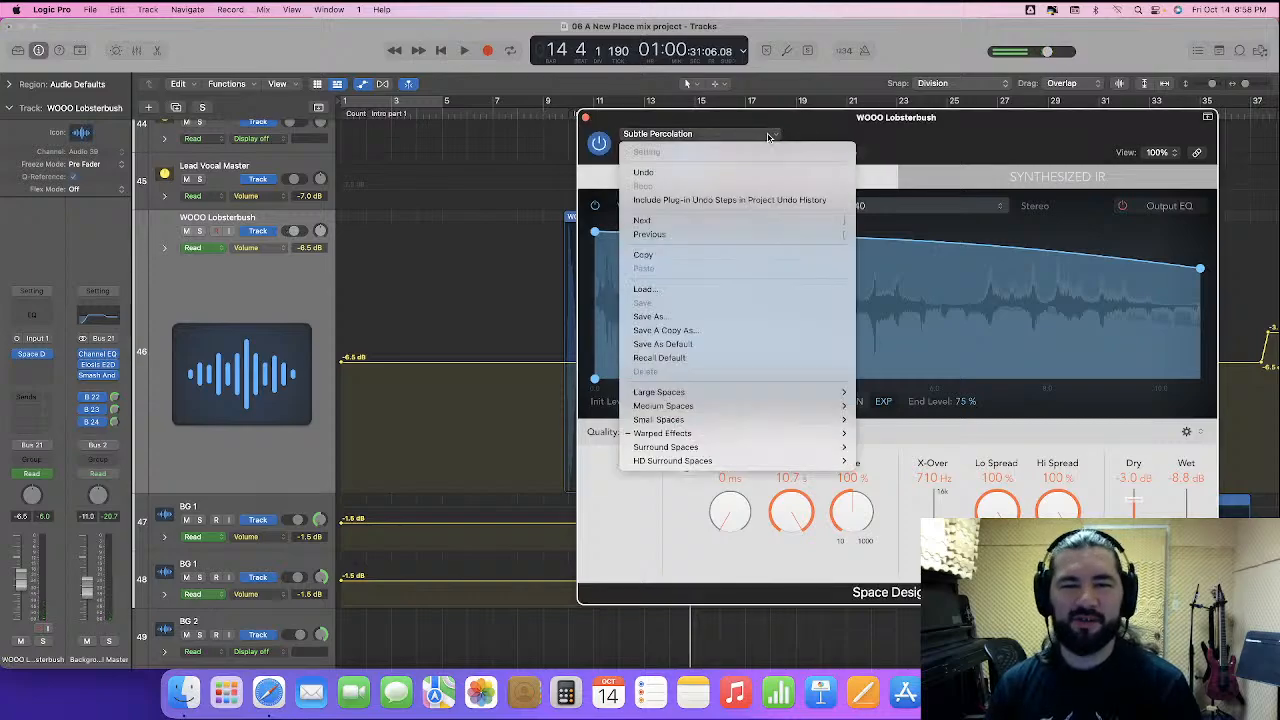
mouse_move(826, 437)
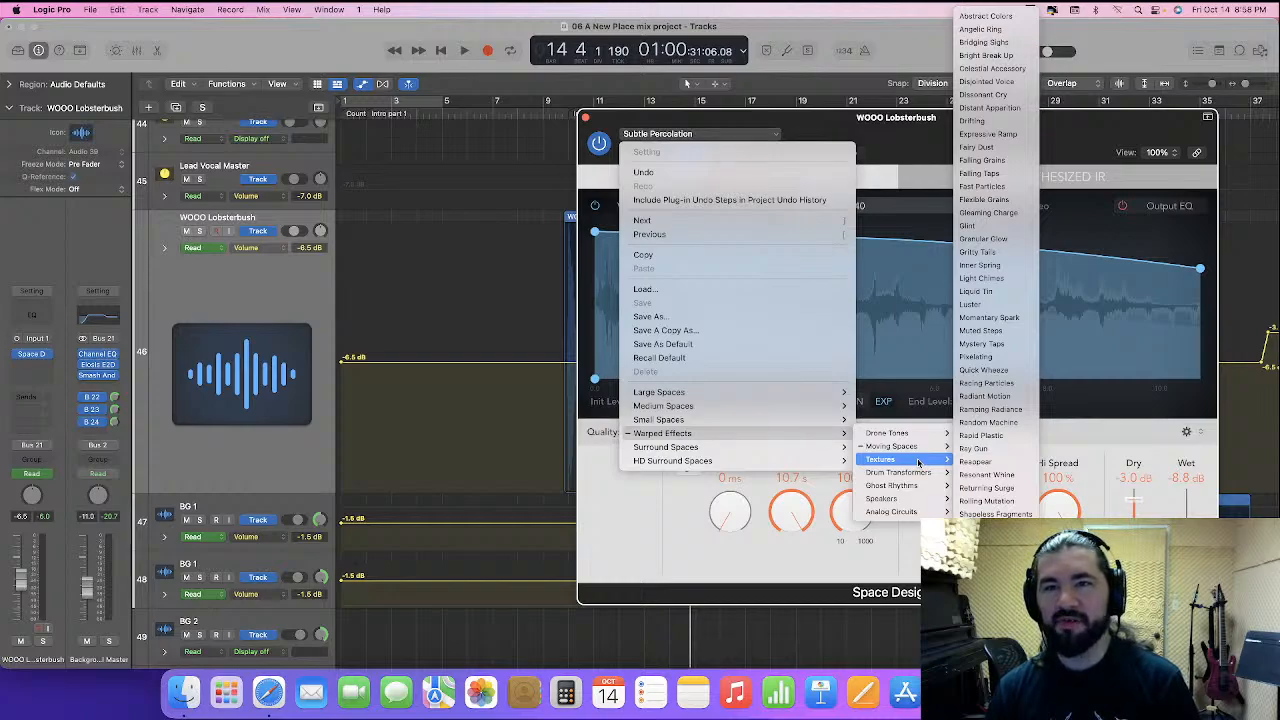
left_click(1005, 95)
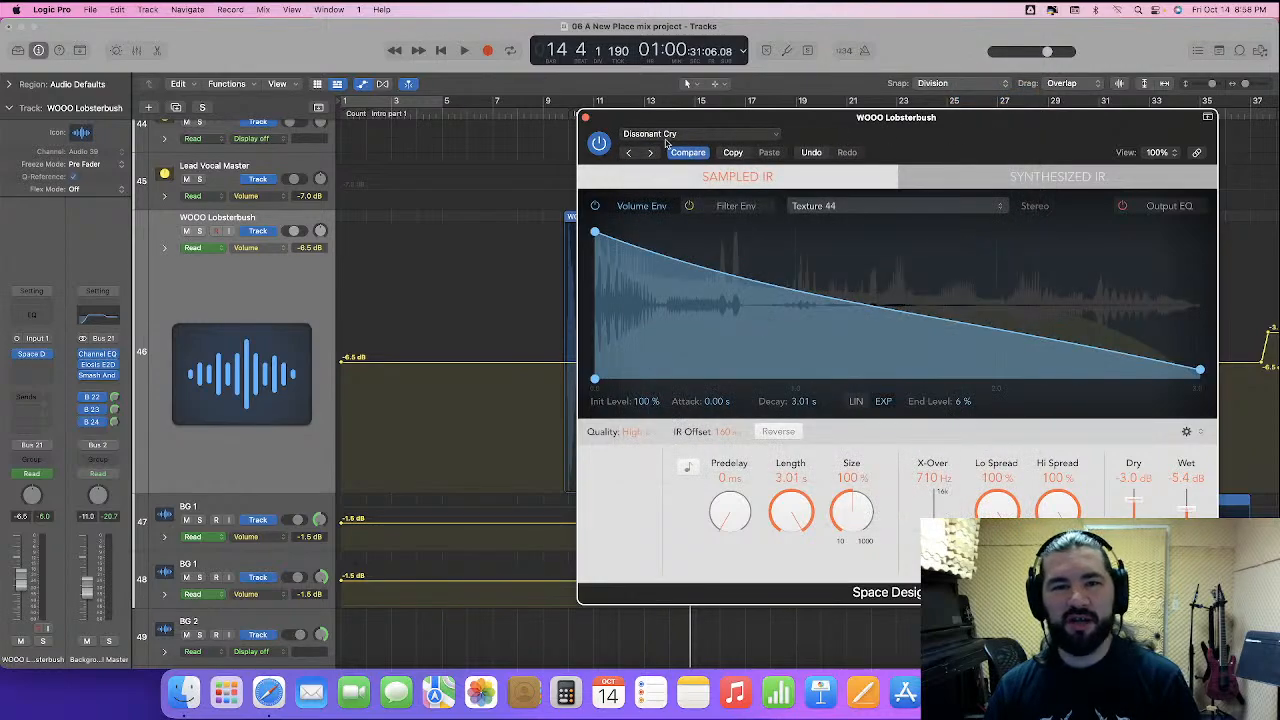
left_click(549, 116)
left_click(201, 231)
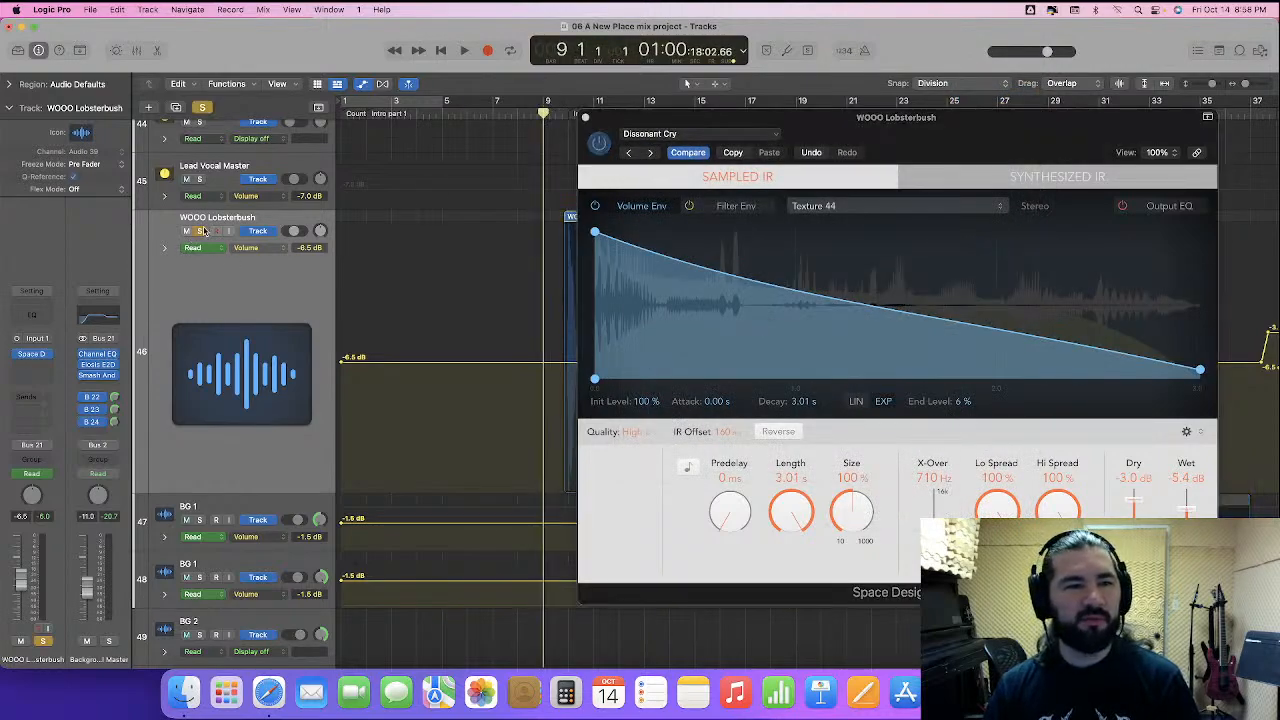
key("space")
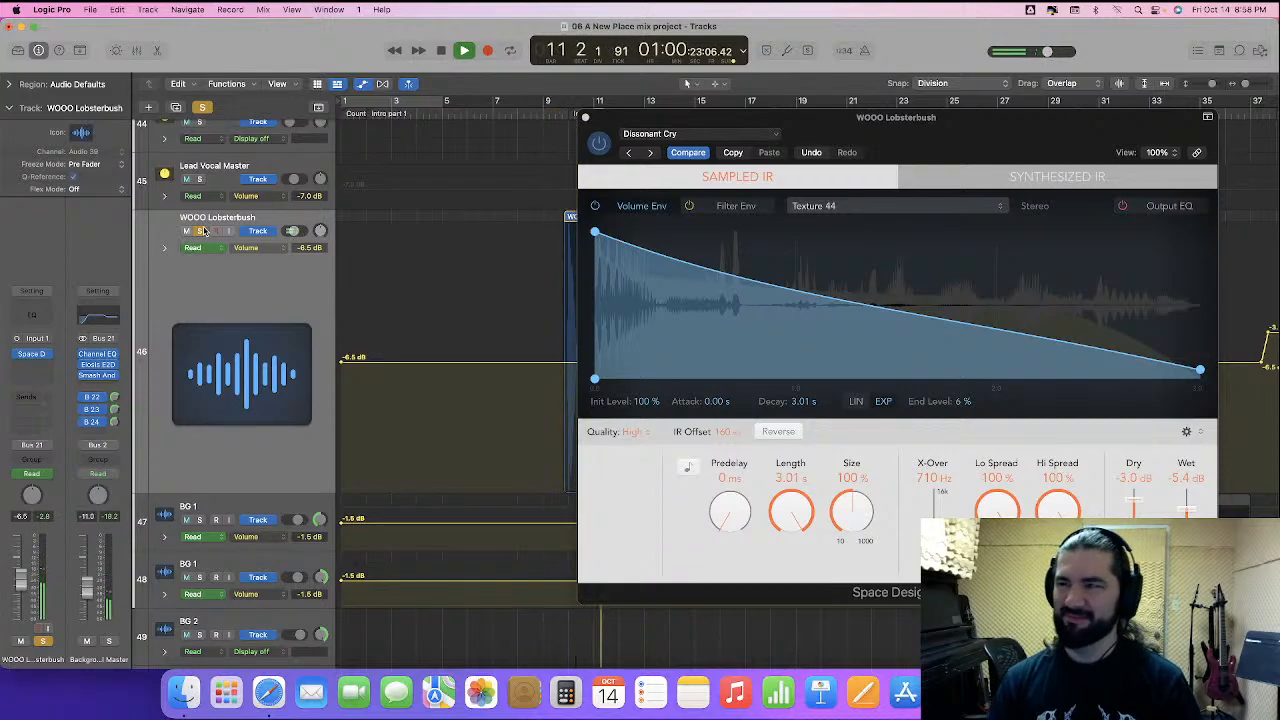
key("space")
- Try the Textures preset Quick Wheeze from Warped Effects and audition it on the soloed intro shout
left_click(743, 134)
mouse_move(749, 434)
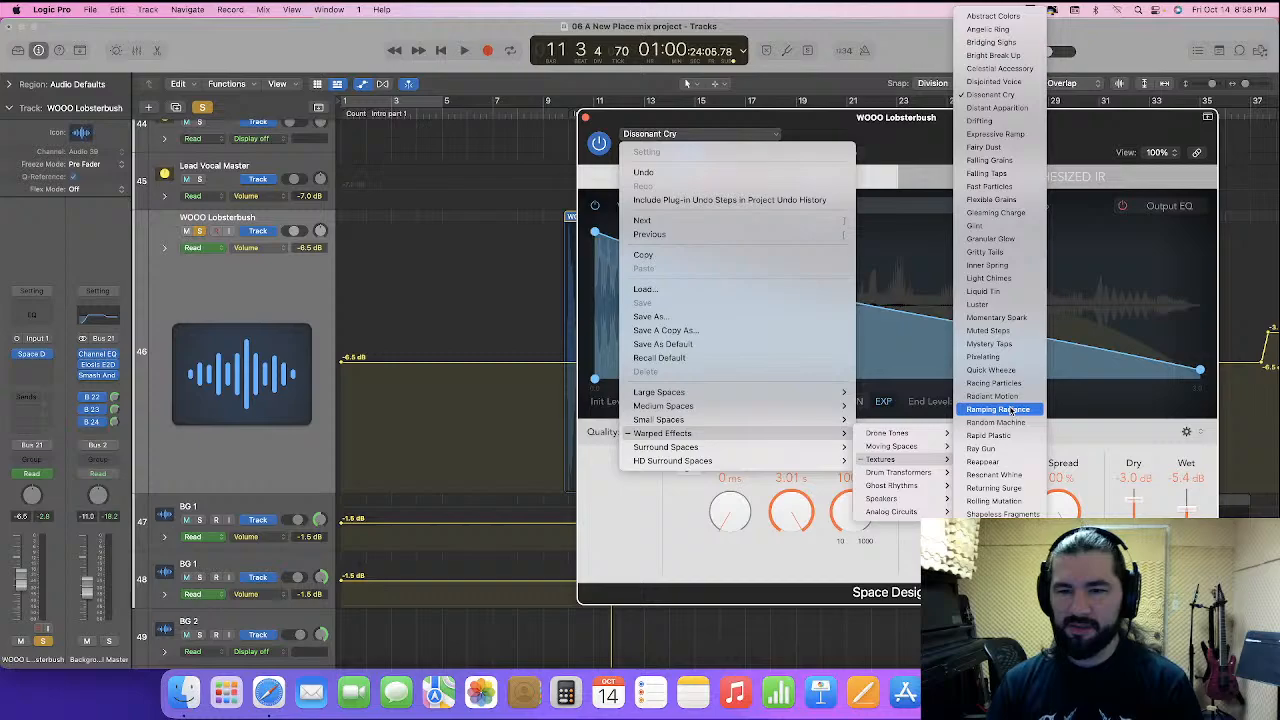
left_click(990, 370)
left_click(557, 113)
key("space")
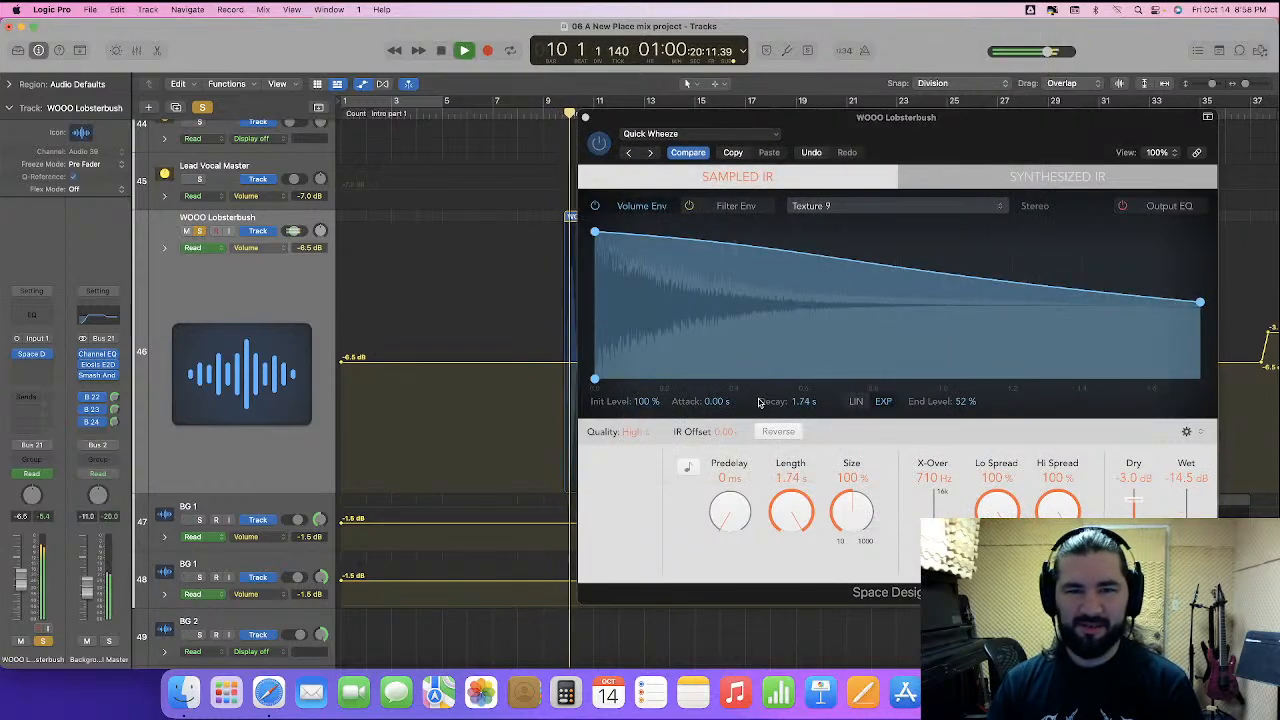
key("space")
- Load the Speakers preset Tiny Phone from Warped Effects and audition it on the soloed intro shout
left_click(765, 134)
mouse_move(724, 436)
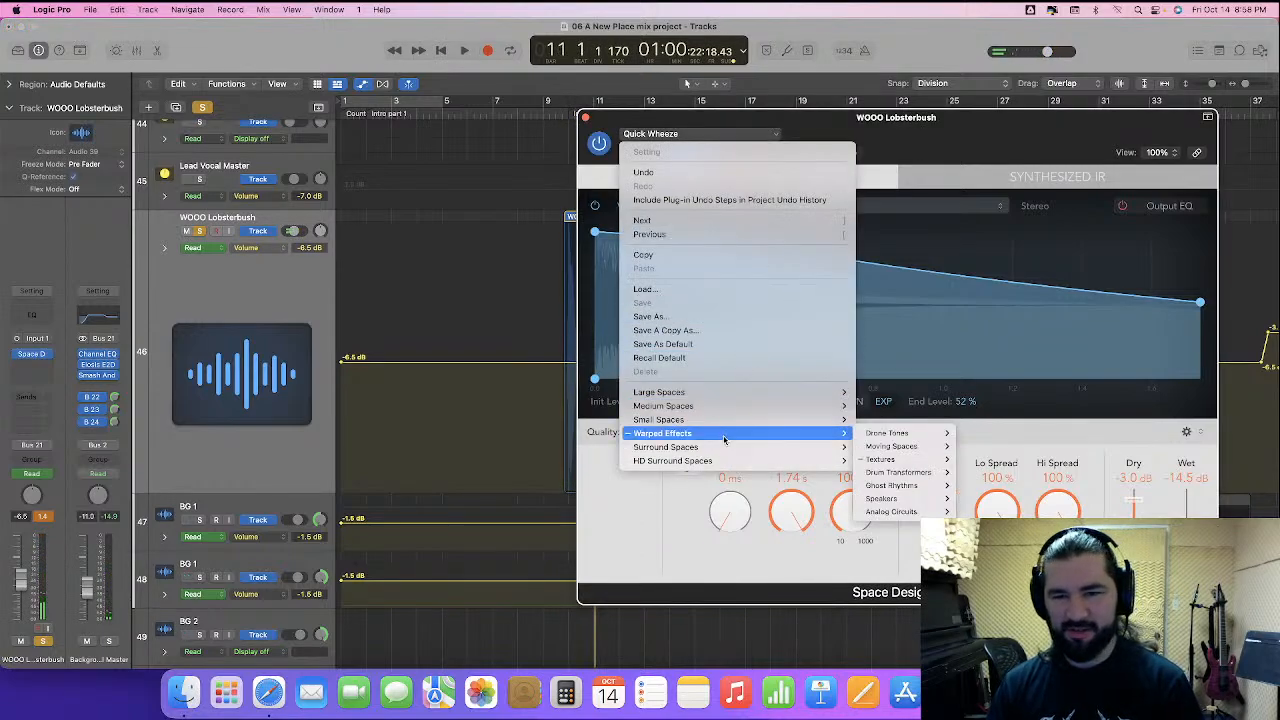
mouse_move(900, 500)
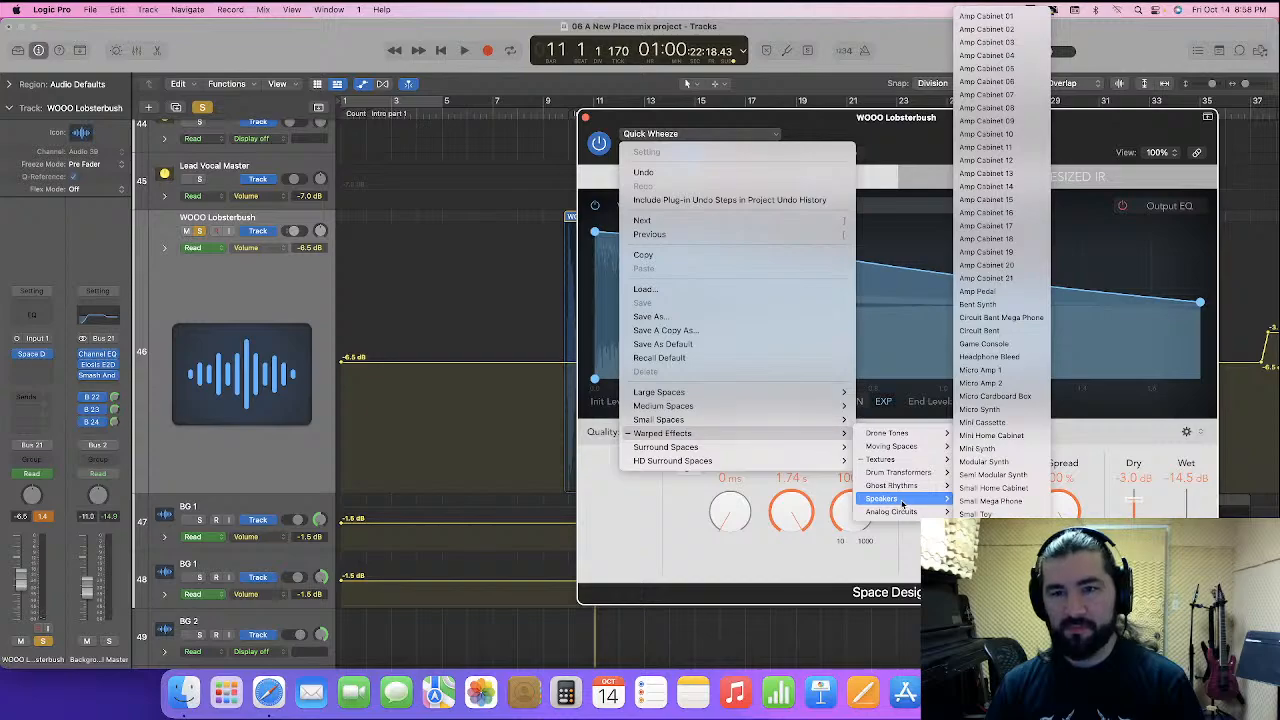
scroll(993, 488, "down", 3)
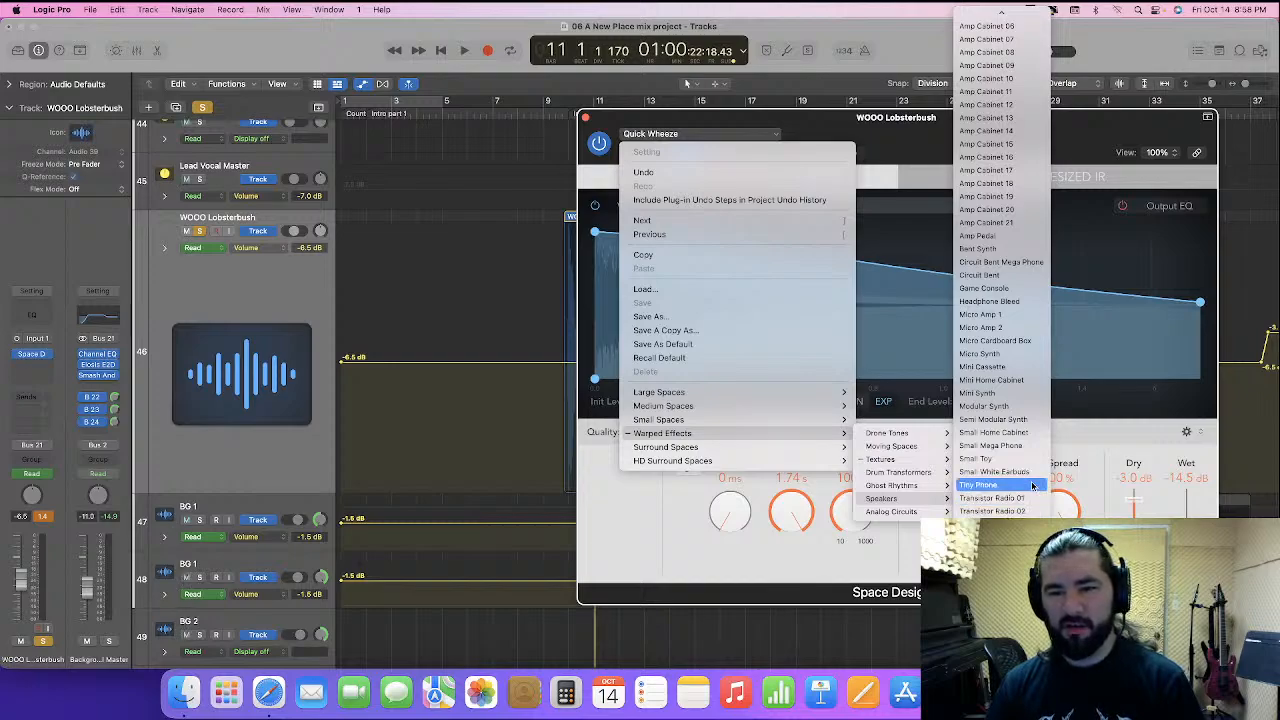
left_click(1022, 485)
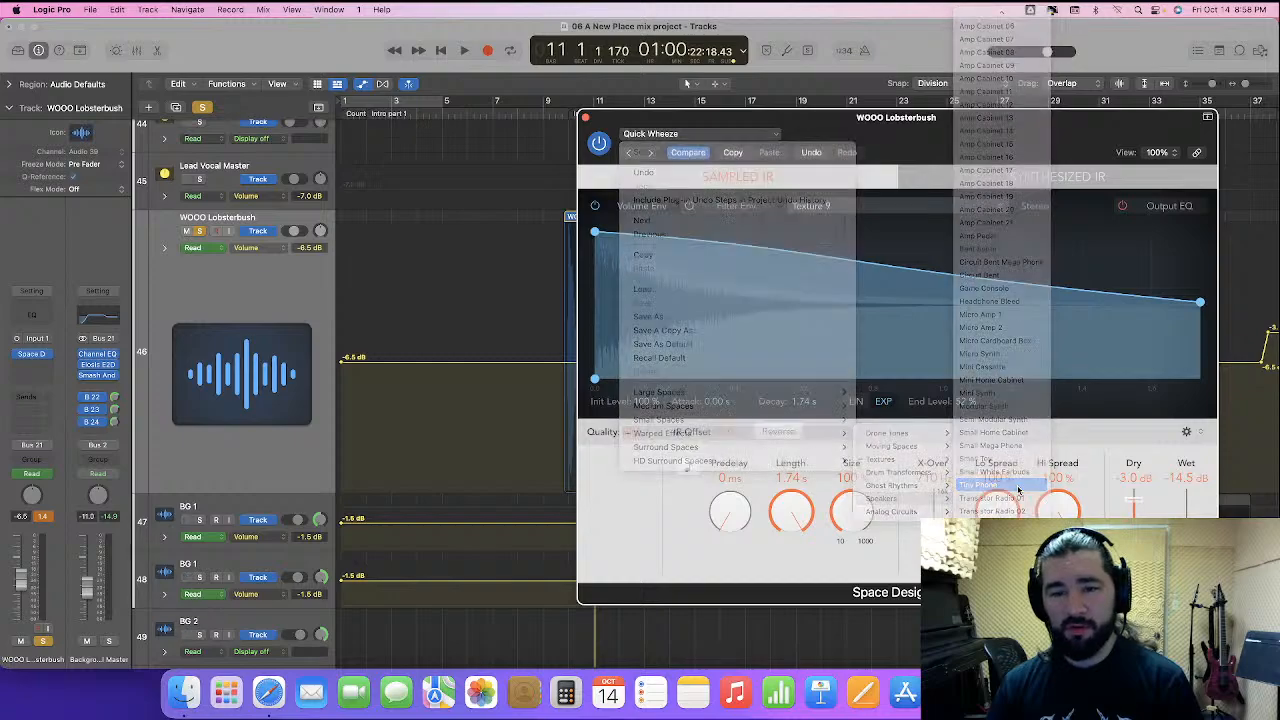
double_click(556, 118)
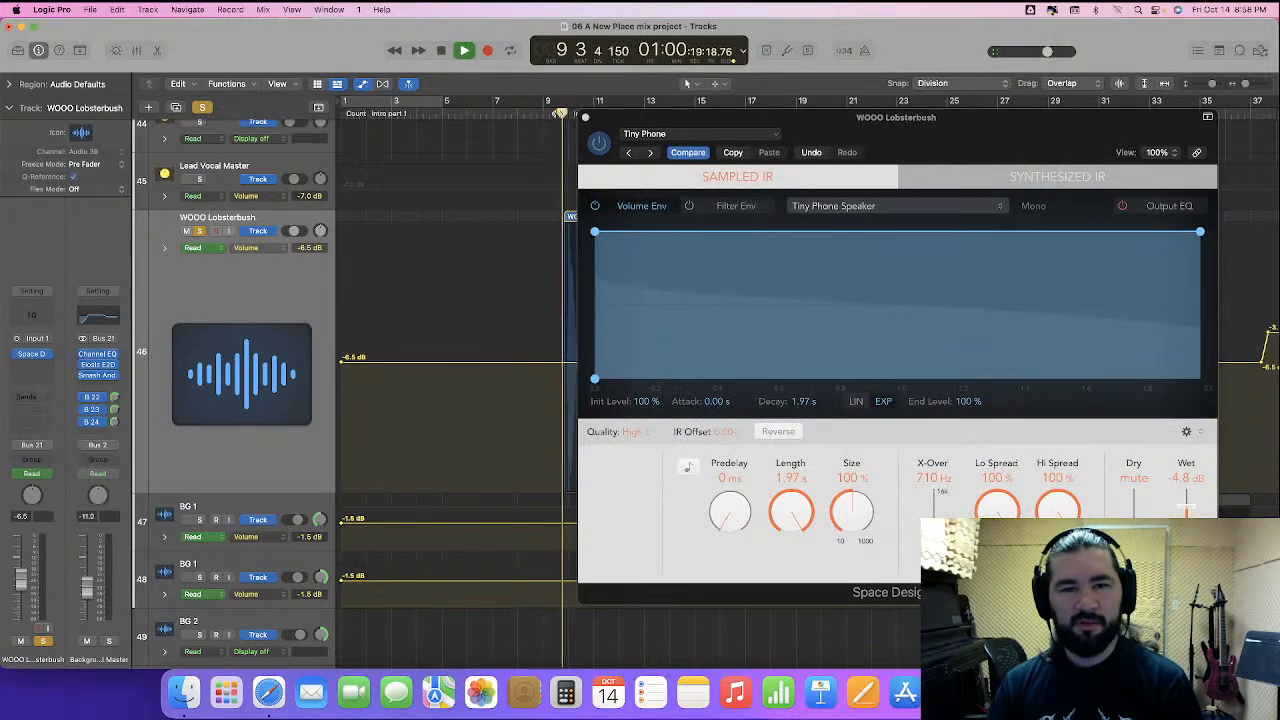
key("space")
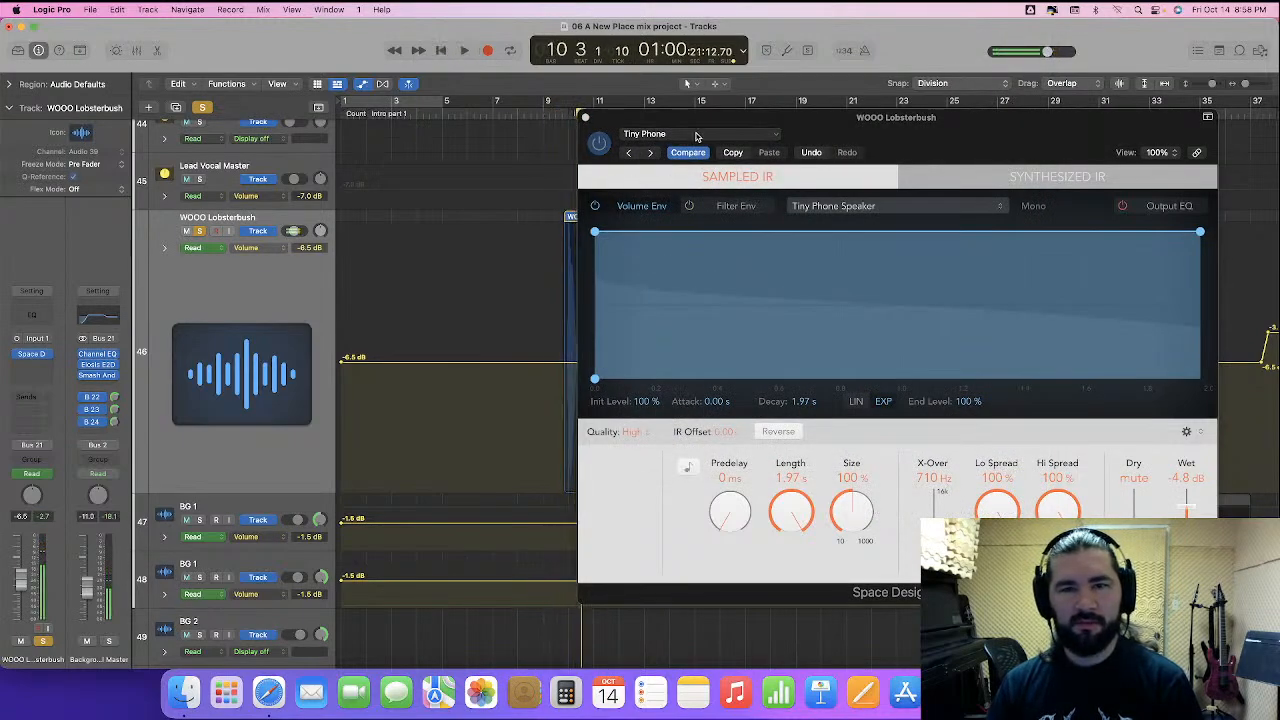
- Close the Space Designer window, bypass the plug-in and unsolo the WOOO Lobsterbush track
left_click(640, 133)
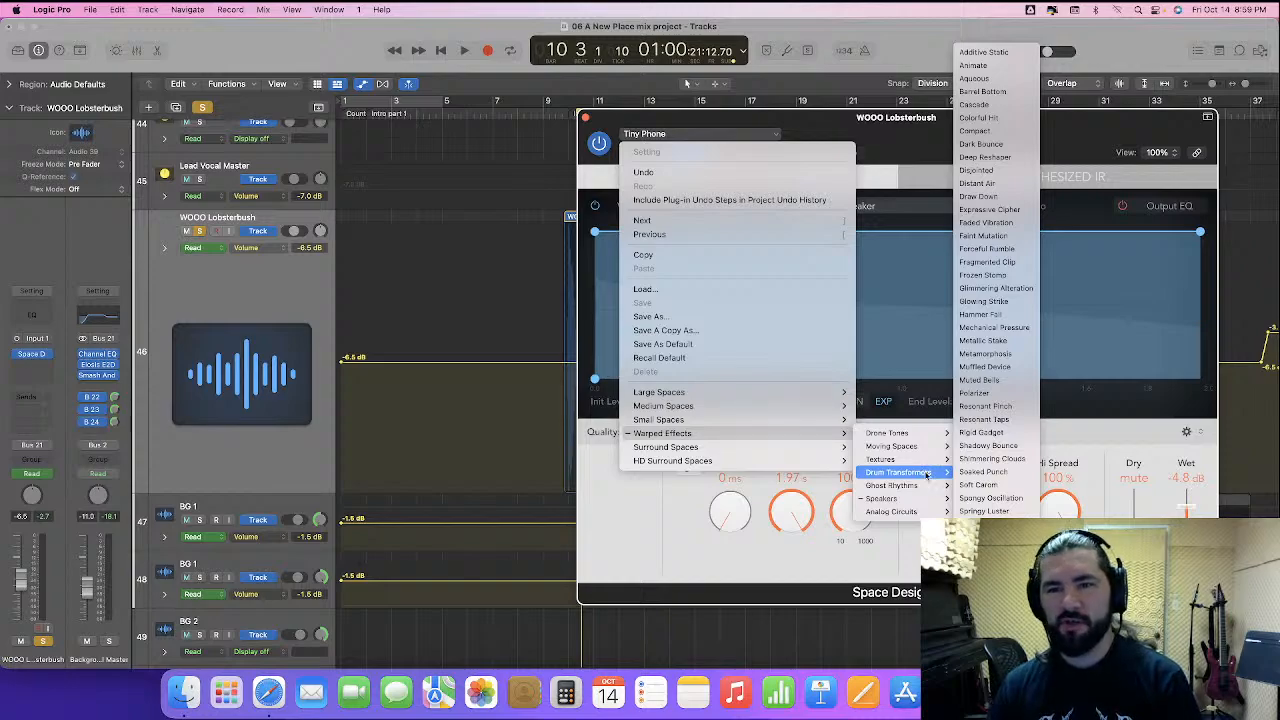
left_click(922, 140)
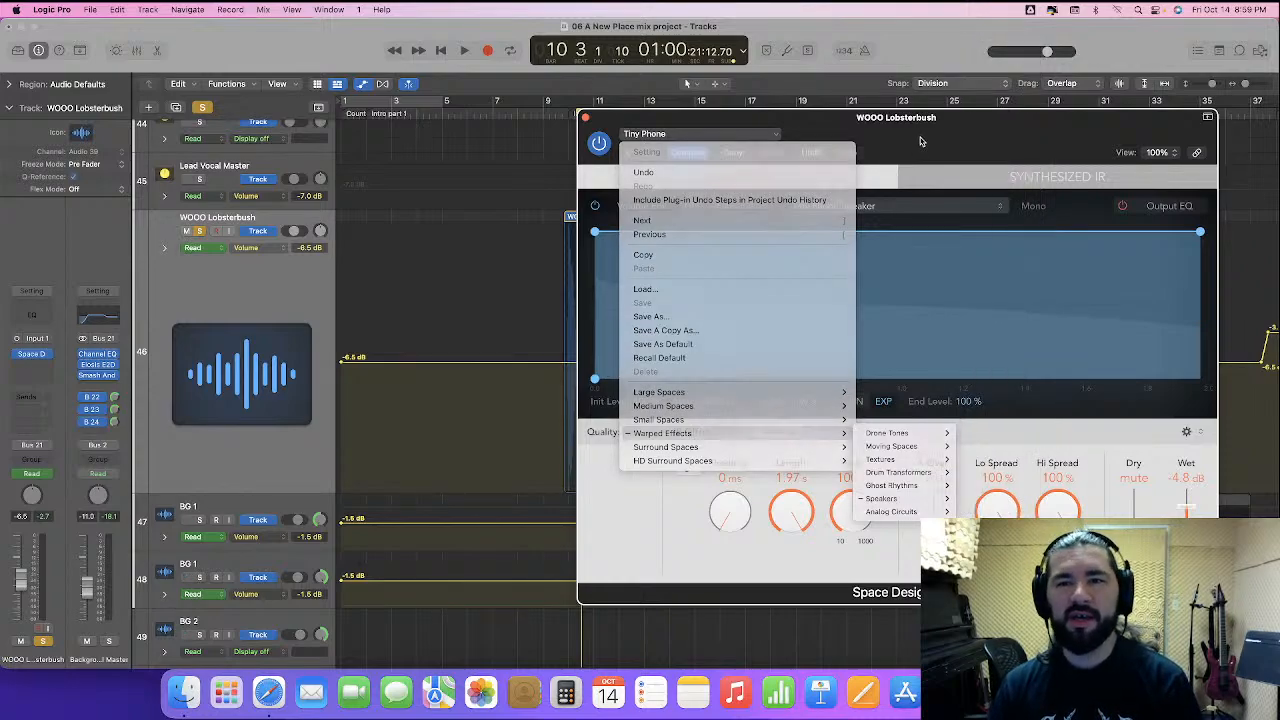
left_click(586, 120)
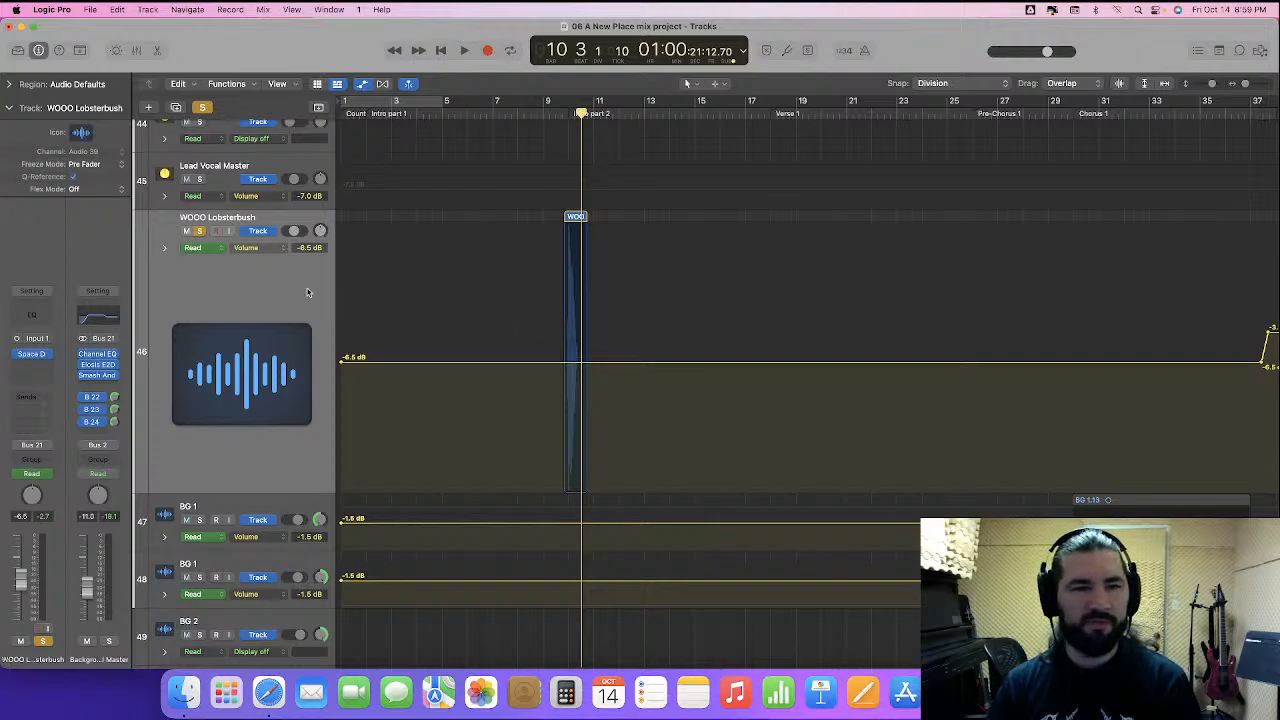
left_click(199, 231)
- Play the Break 1 shout in the full mix and raise its volume automation to -2.0 dB
scroll(416, 347, "right", 10)
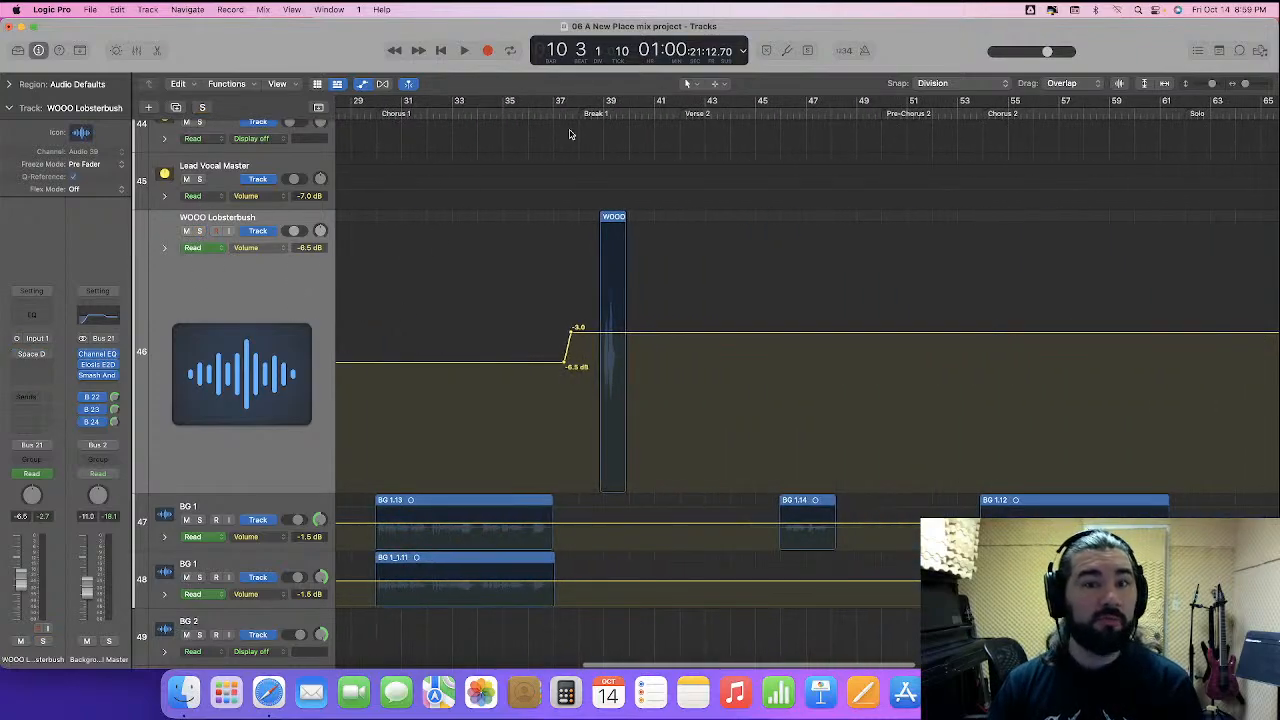
left_click(538, 114)
key("space")
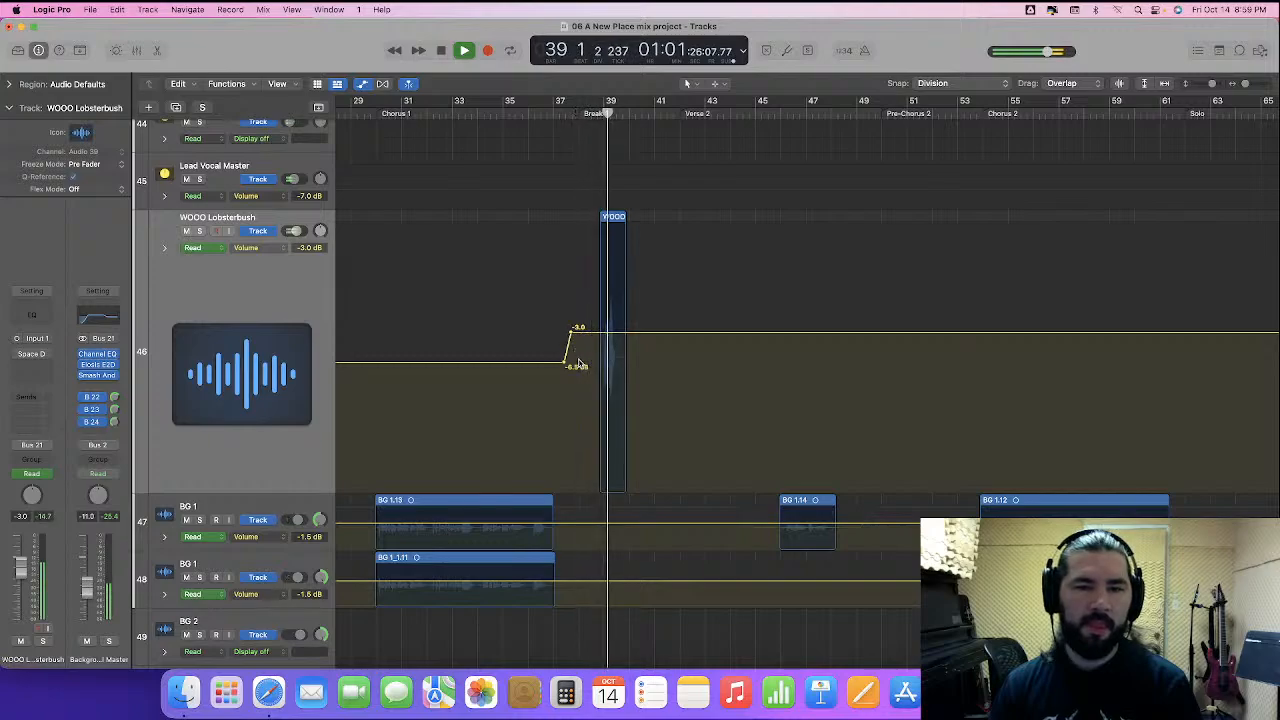
left_click_drag(588, 335, 590, 328)
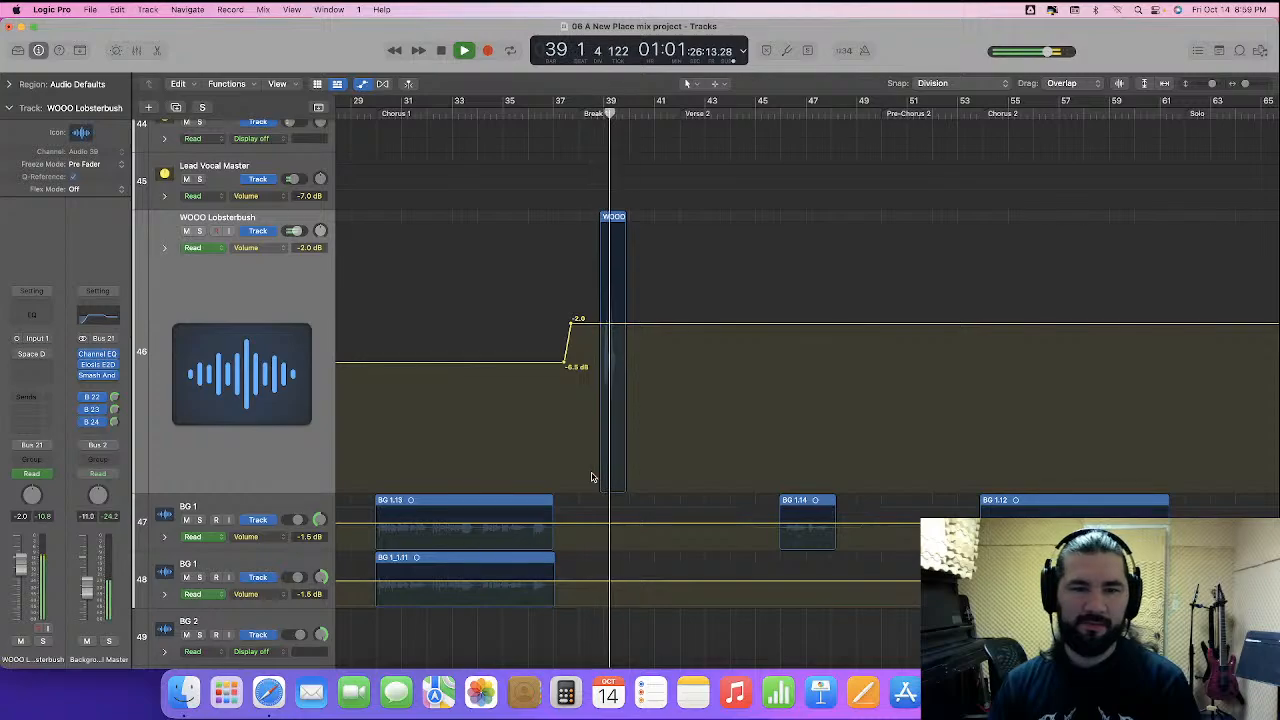
- Play the Ending shout and add volume automation points just before it, lowering the level from there to -4.0 dB
scroll(600, 470, "right", 10)
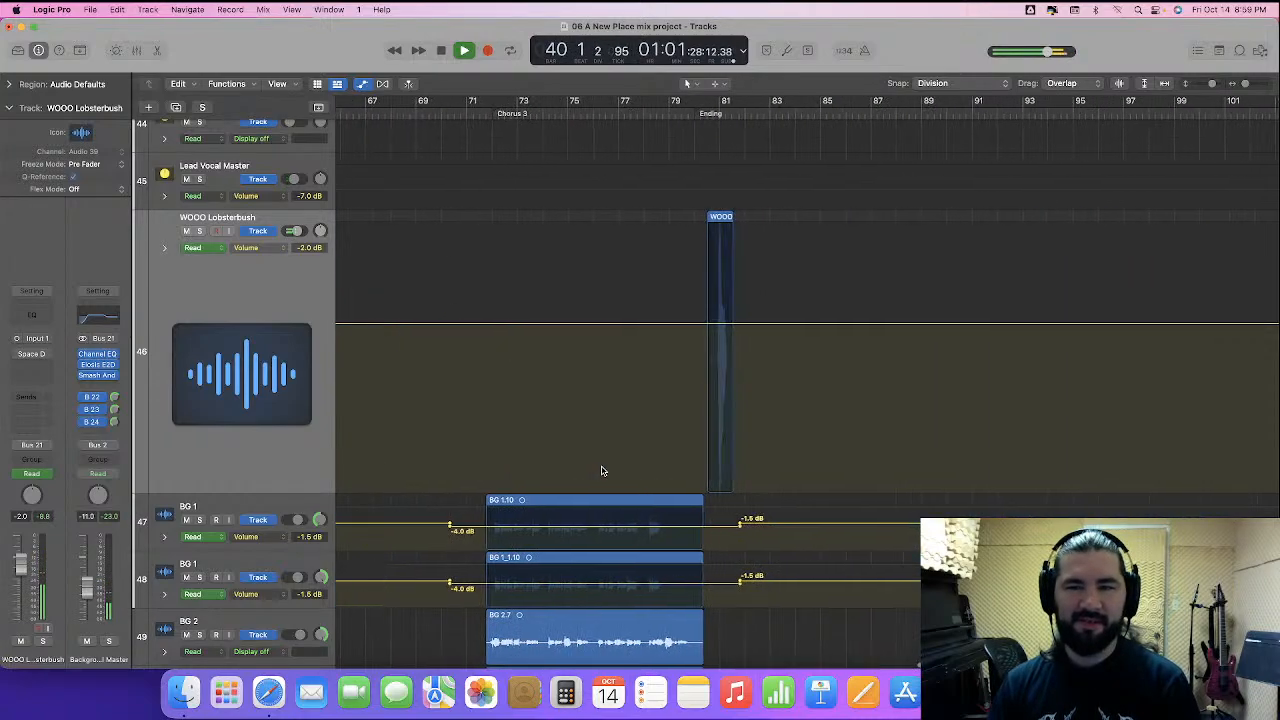
left_click(587, 110)
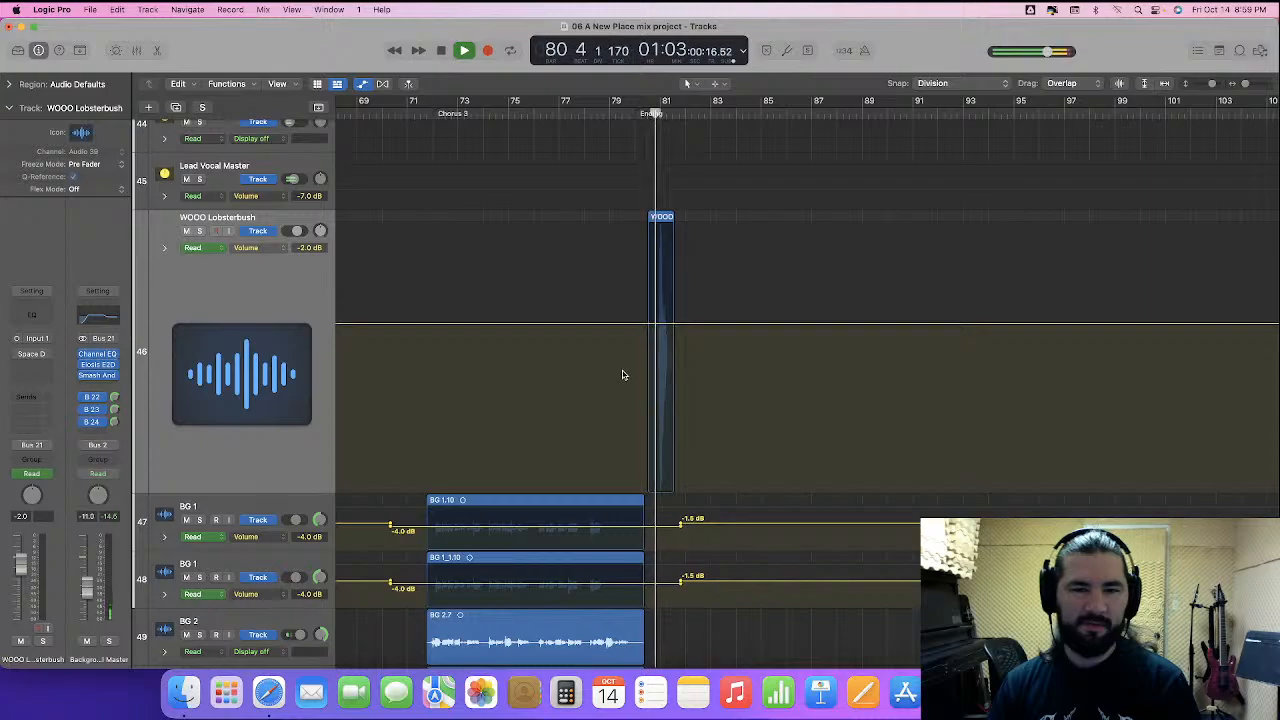
left_click(630, 324)
left_click(635, 324)
mouse_move(656, 325)
left_mouse_down()
mouse_move(660, 357)
mouse_move(667, 345)
left_mouse_up()
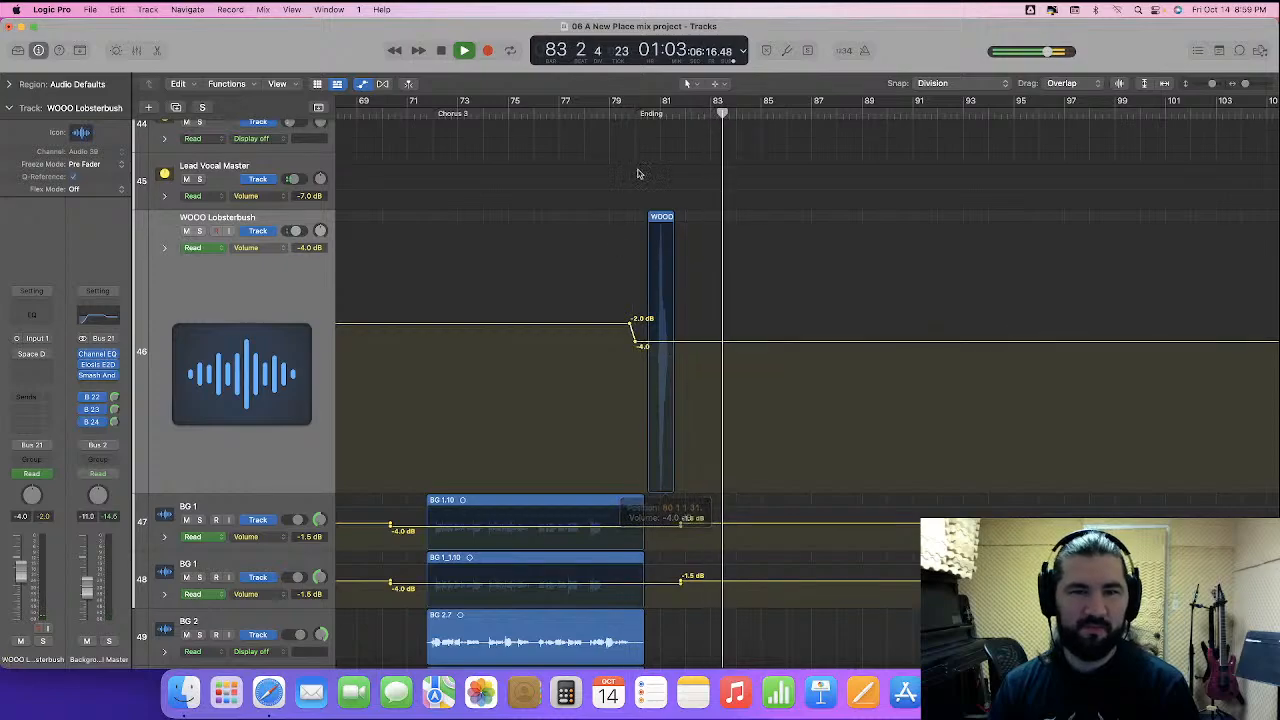
- Replay the Ending shout and lower its volume automation to -5.0 dB, checking it again from just before the region
left_click(633, 111)
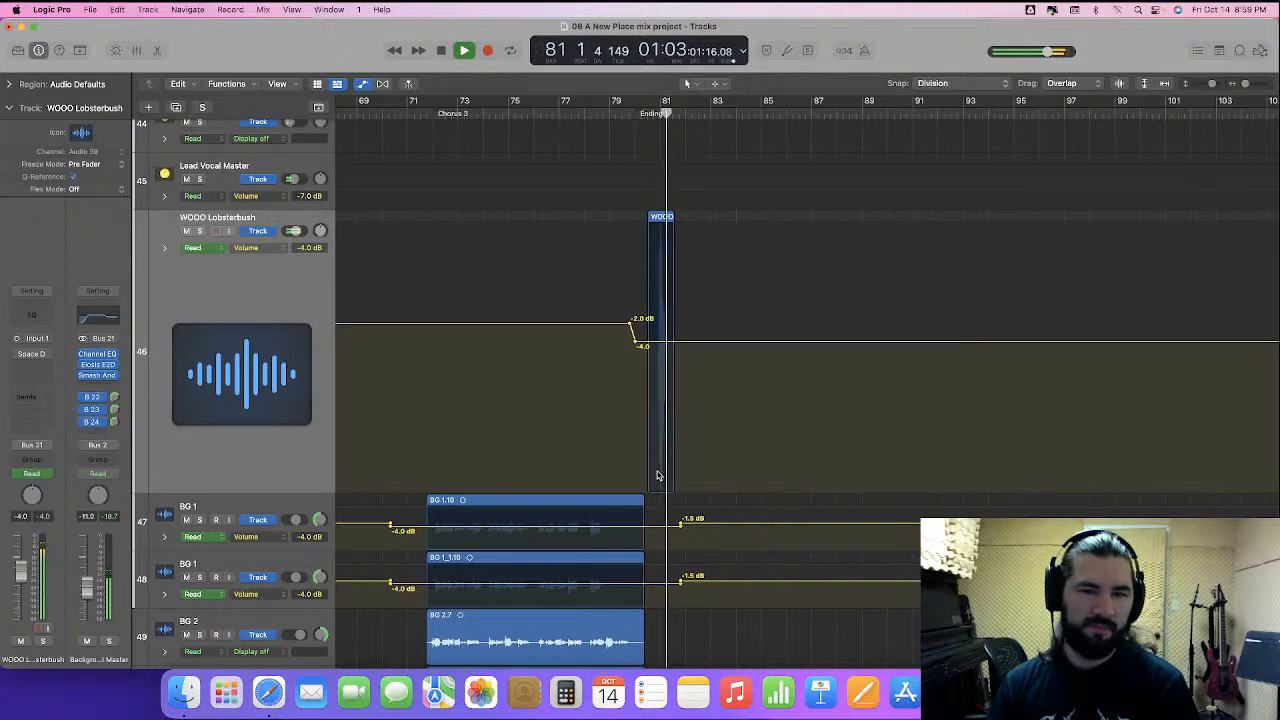
left_click_drag(662, 346, 662, 354)
left_click(628, 112)
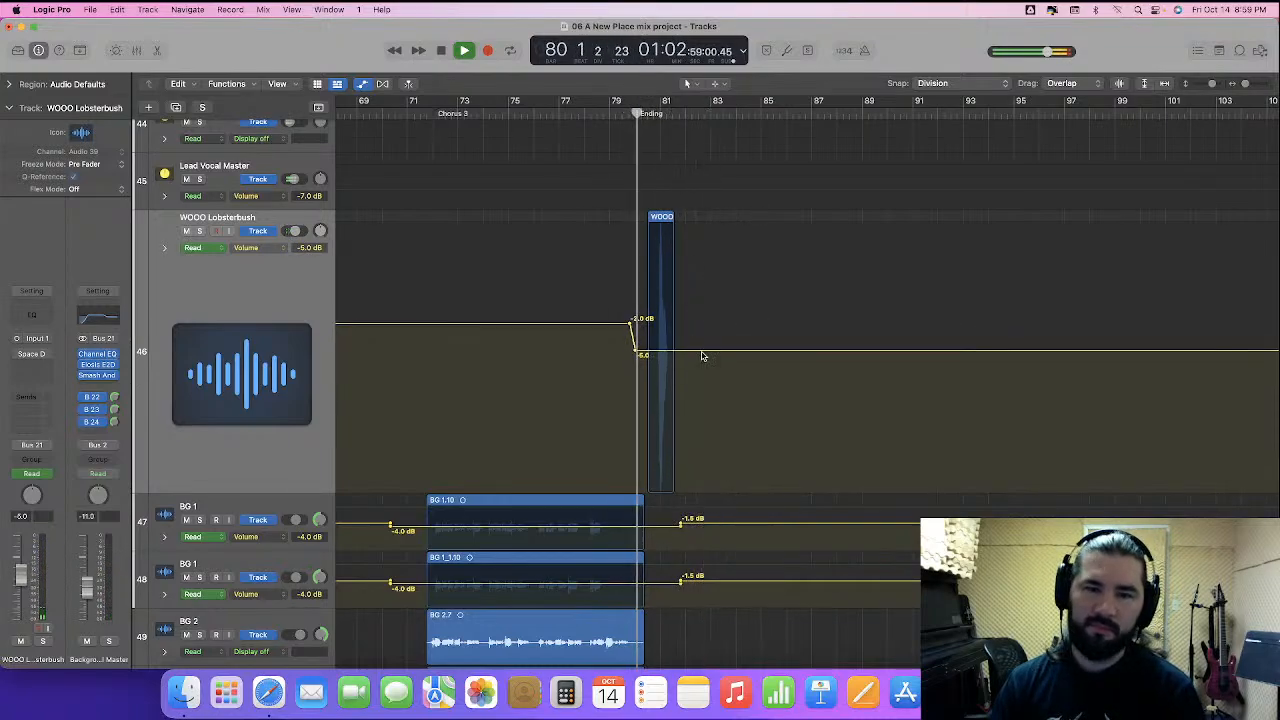
- Hide the track automation, shrink the track heights to show the whole song, and stop playback with the playhead at bar 1
key("super+Left")
key("super+Left")
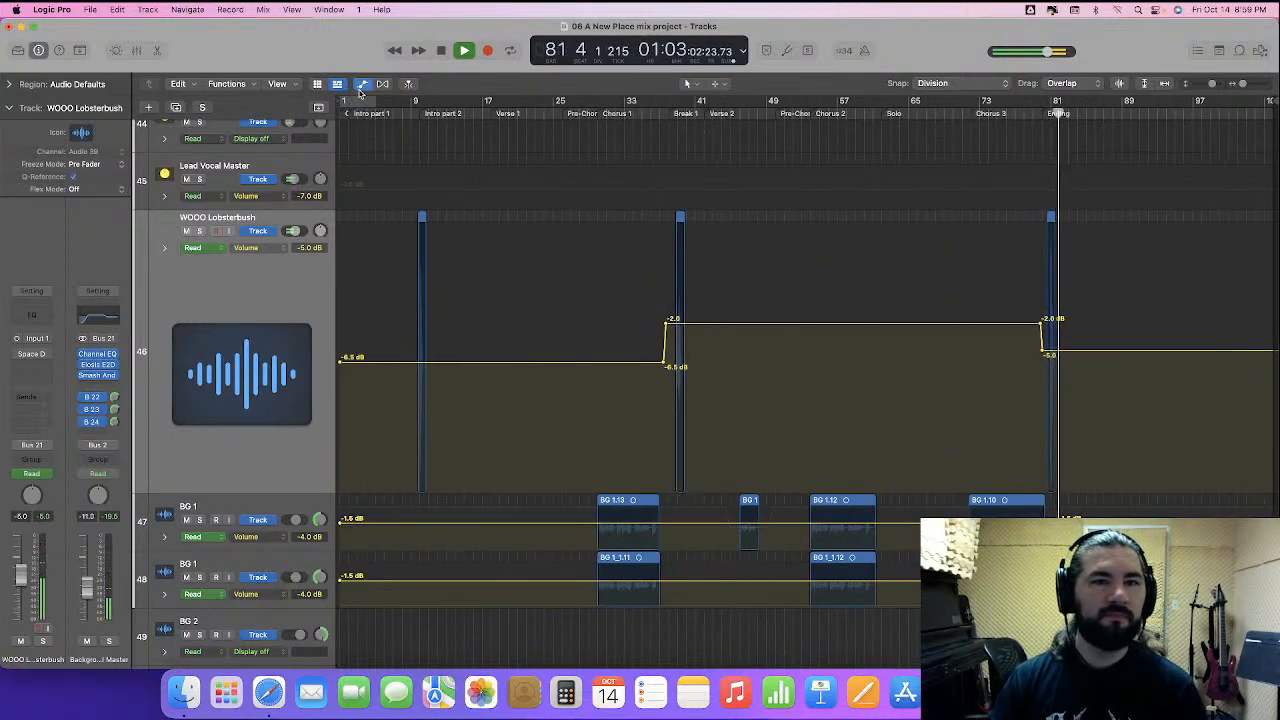
key("super+Up")
left_click_drag(240, 295, 245, 237)
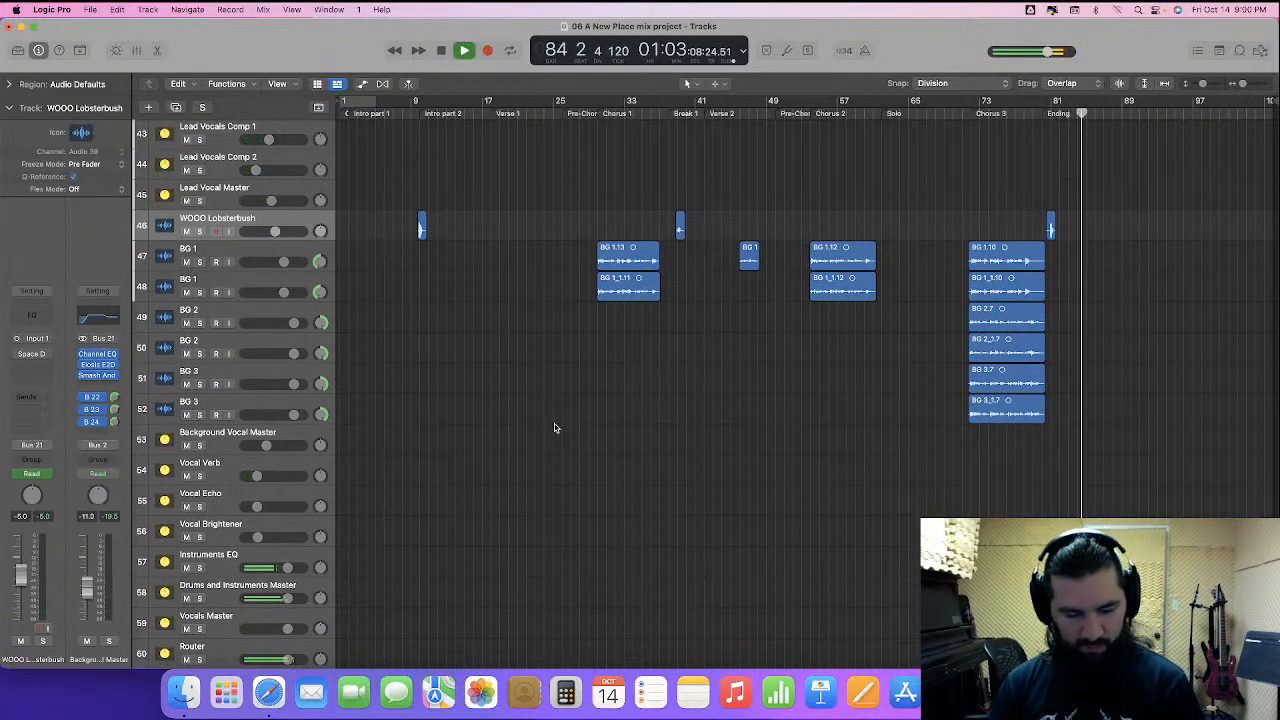
key("space")
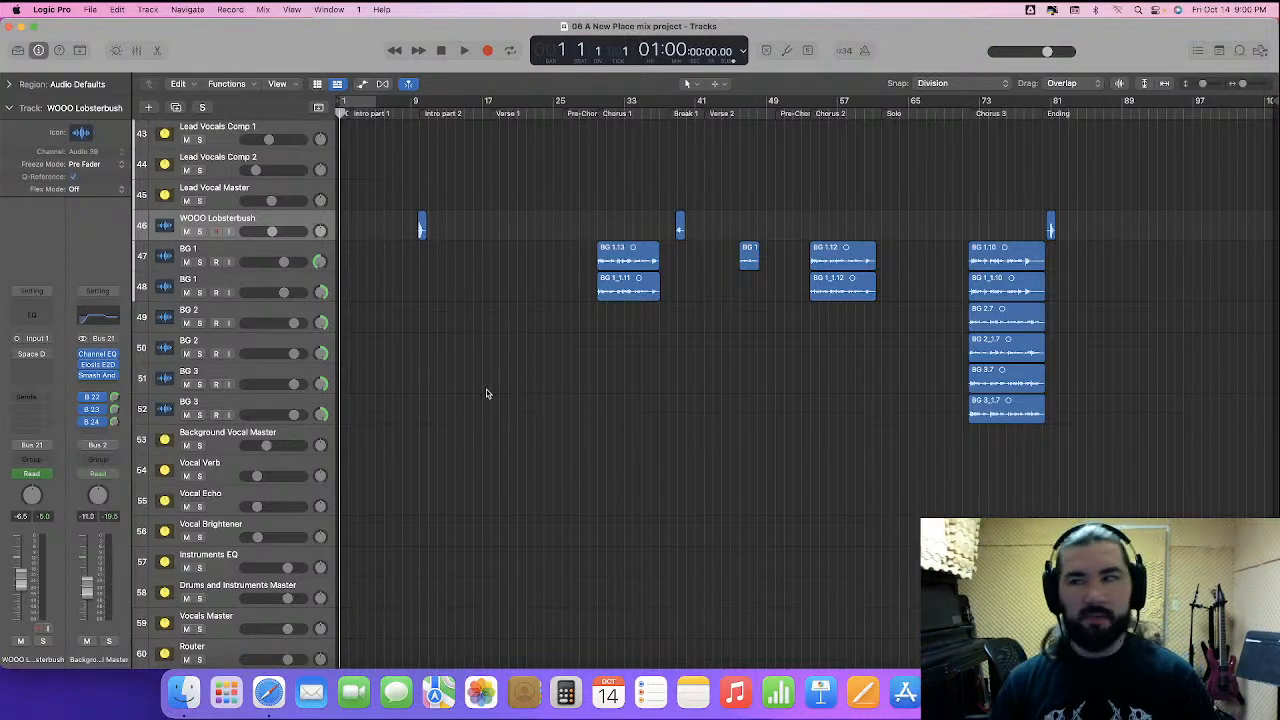
- Start opening another project and go up to the MIXING folder containing the mix projects
left_click(89, 10)
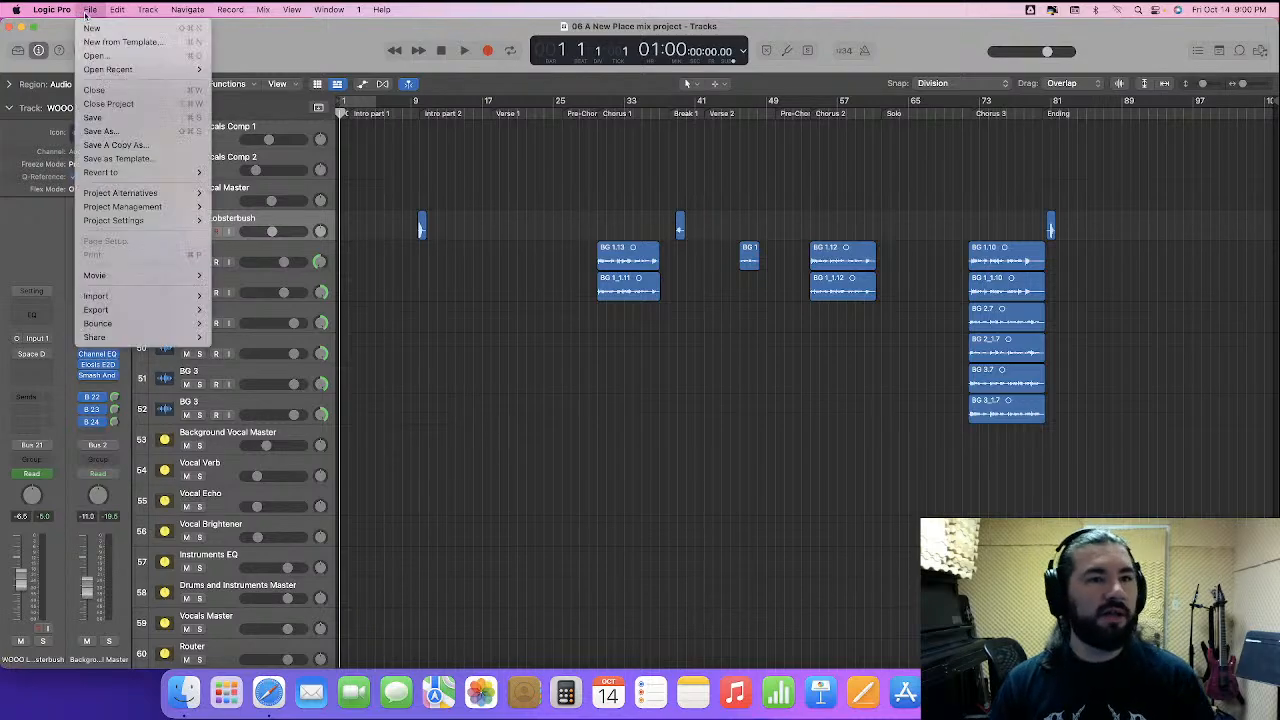
left_click(97, 56)
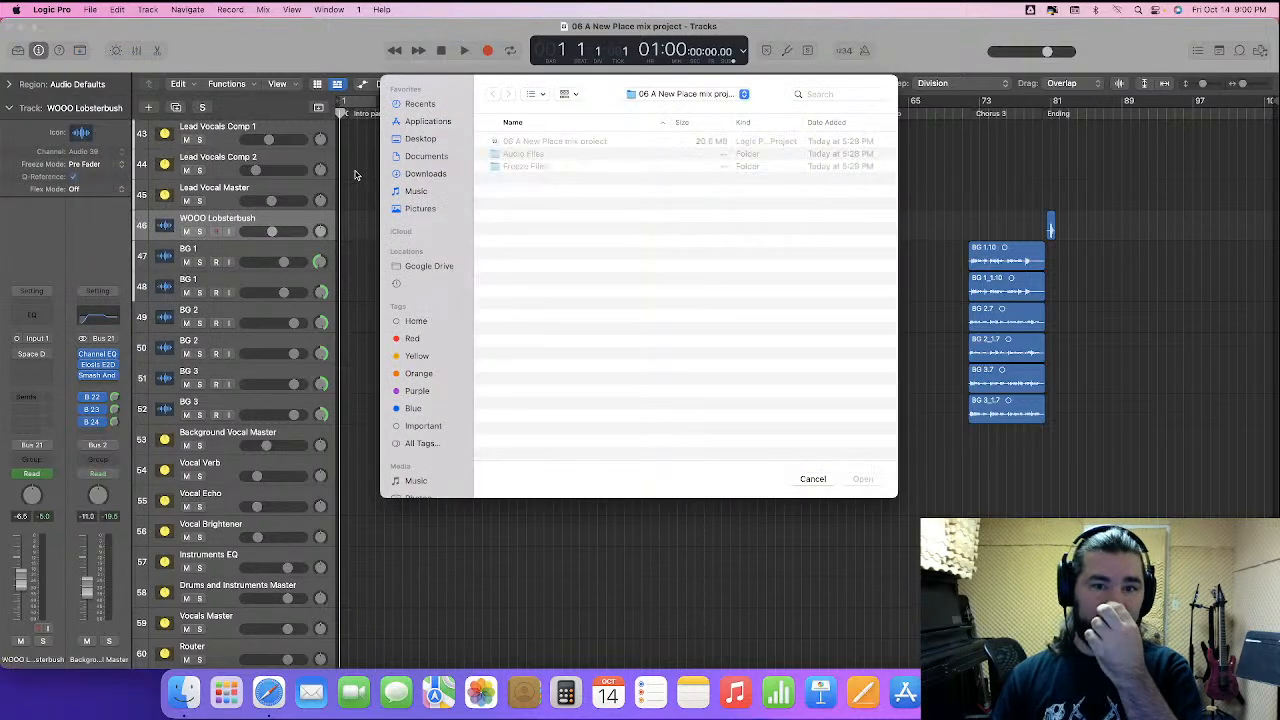
left_click(676, 95)
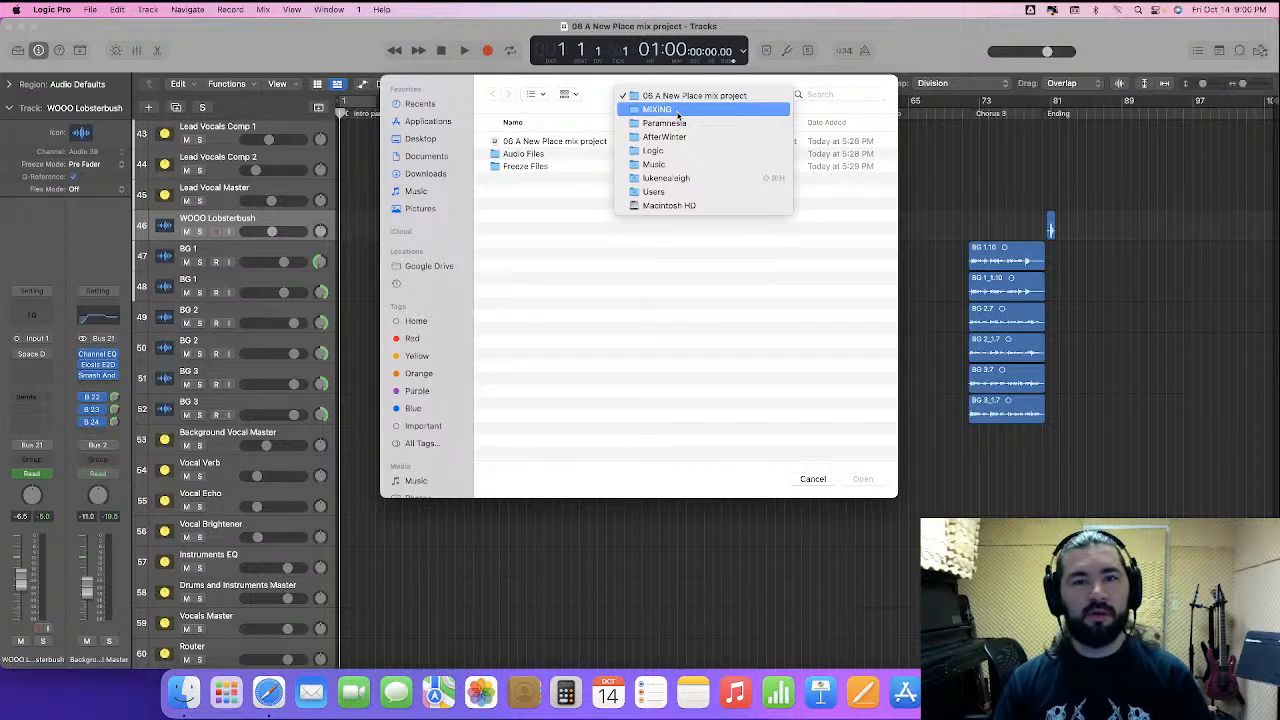
left_click(678, 110)
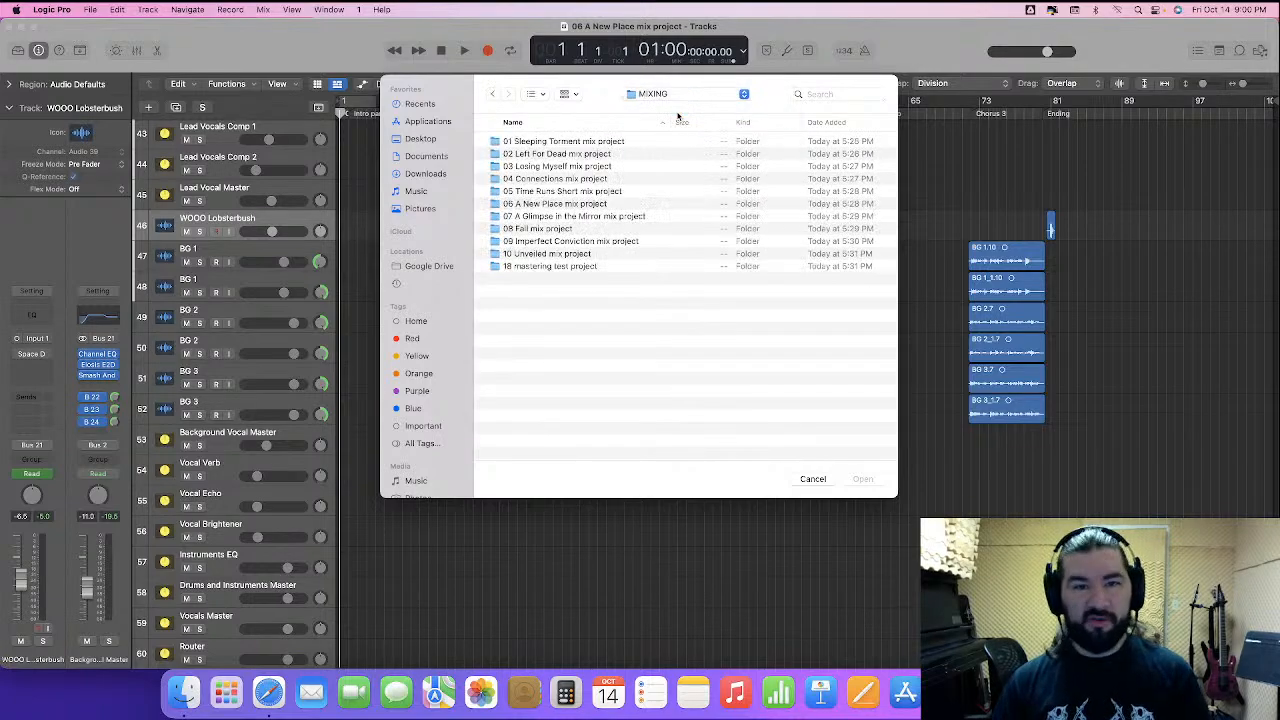